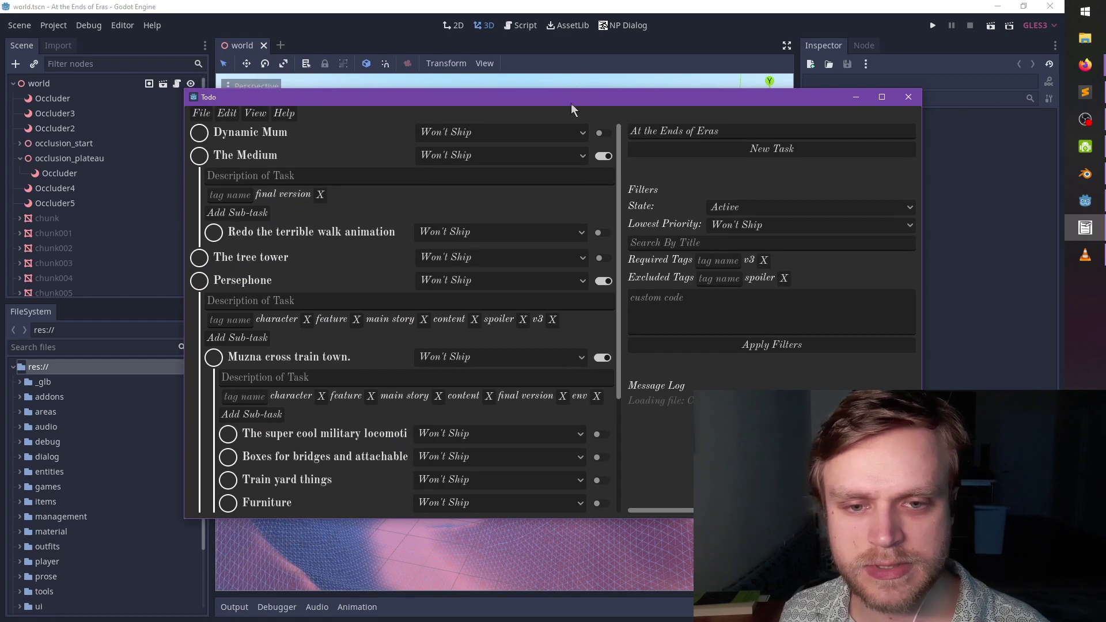
- Enlarge the Todo window to full screen, review the At the Ends of Eras task list, and minimize it
{"action": "left_click_drag", "start_coordinate": [568, 99], "coordinate": [586, 97]}
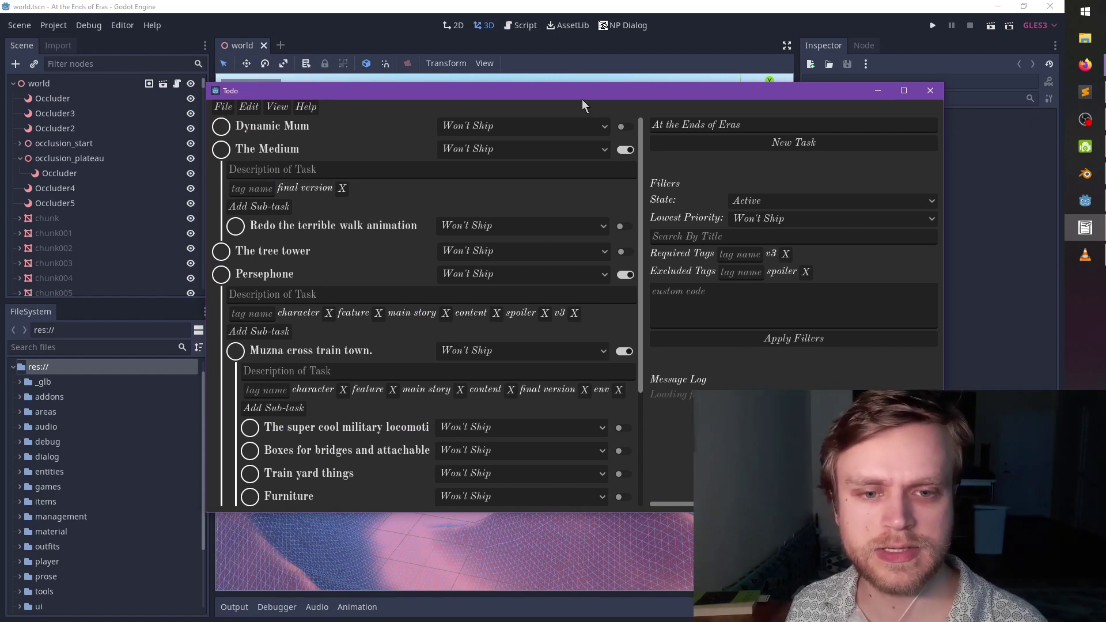
{"action": "left_click", "coordinate": [903, 93]}
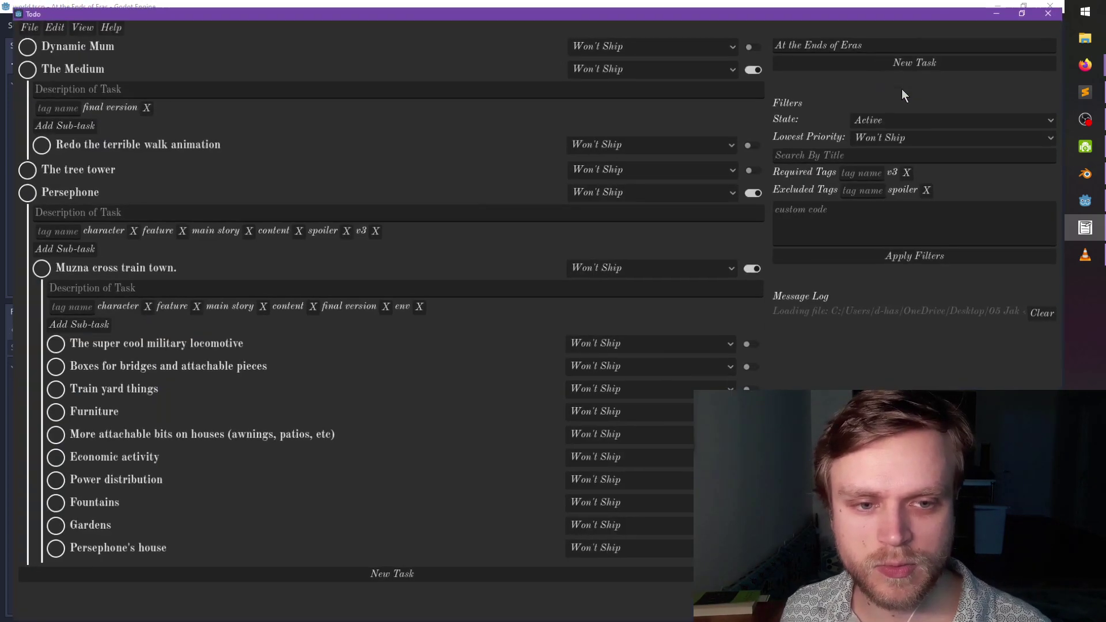
{"action": "left_click_drag", "start_coordinate": [766, 137], "coordinate": [778, 181]}
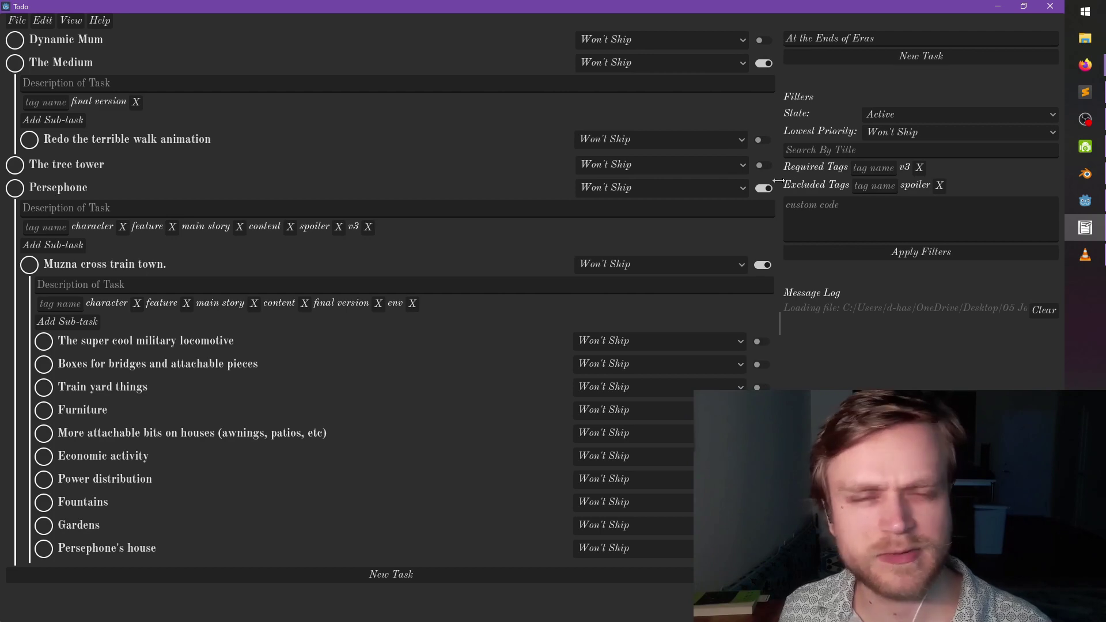
{"action": "left_click", "coordinate": [998, 5]}
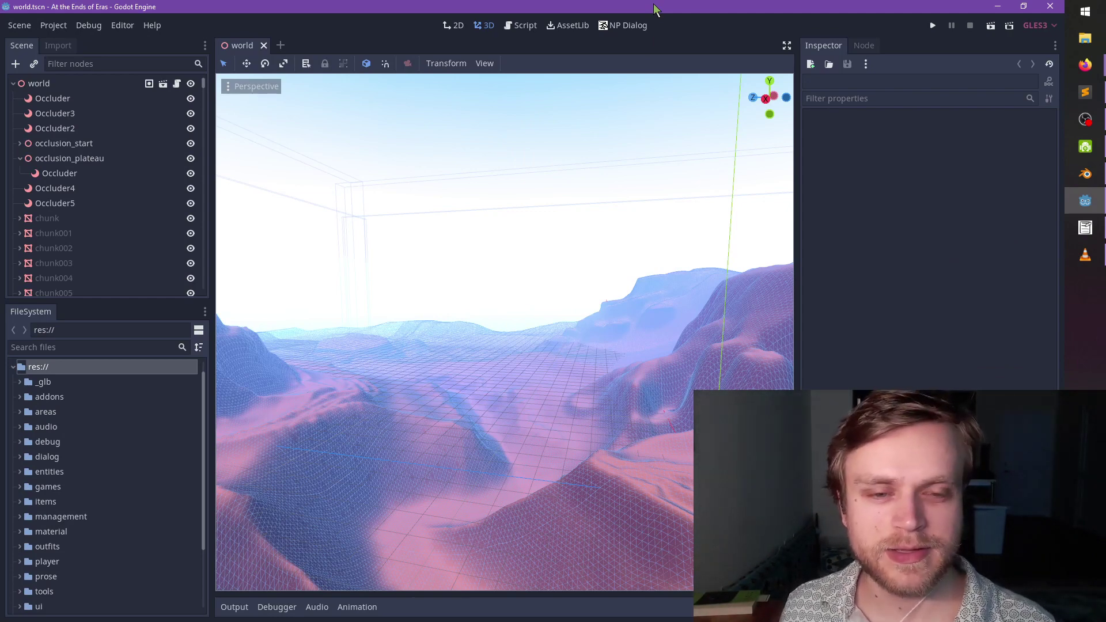
{"action": "middle_click_drag", "start_coordinate": [485, 308], "coordinate": [474, 257]}
{"action": "scroll", "coordinate": [474, 257], "scroll_direction": "up", "scroll_amount": 2}
{"action": "middle_click_drag", "start_coordinate": [654, 297], "coordinate": [587, 228]}
{"action": "scroll", "coordinate": [587, 228], "scroll_direction": "down", "scroll_amount": 2}
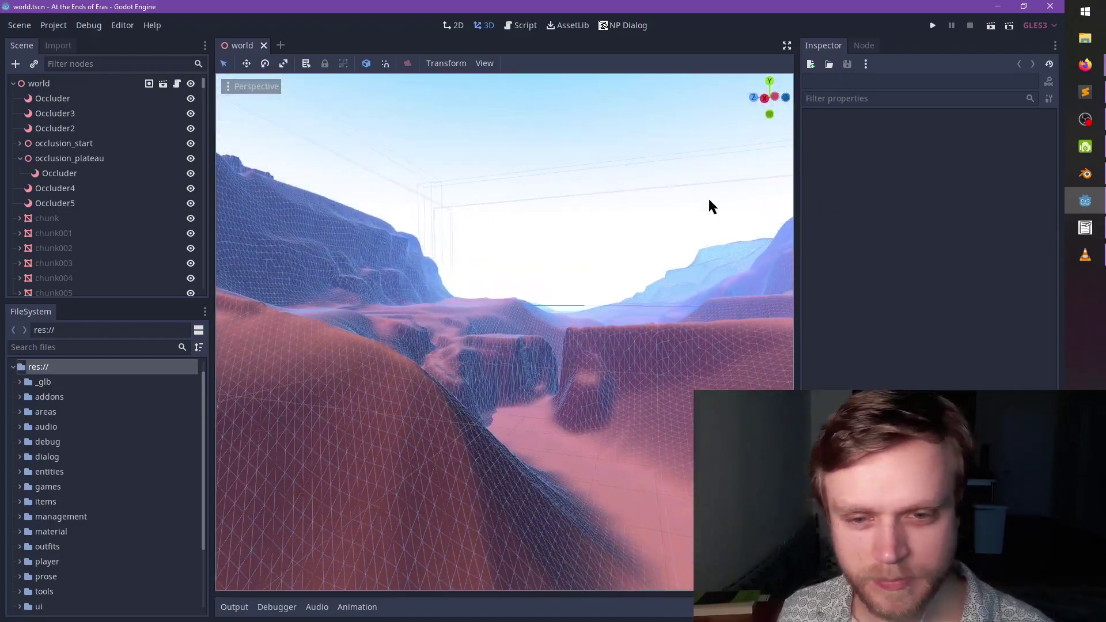
- Switch to Blender, assign the IntroWalk action to the armature, and frame the whole scene
{"action": "left_click", "coordinate": [1085, 174]}
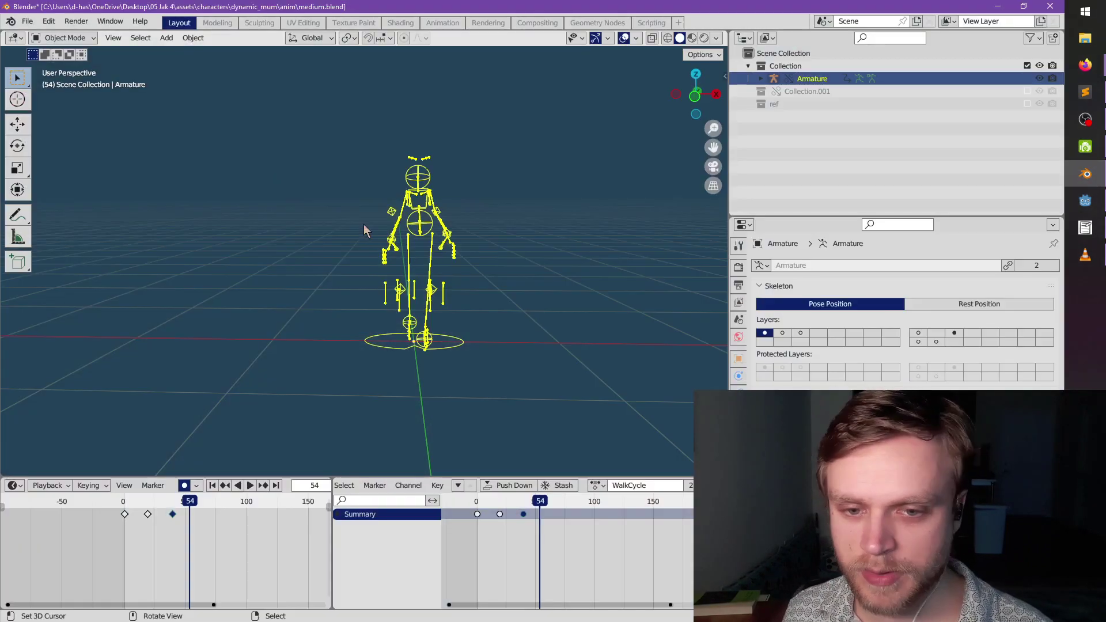
{"action": "left_click", "coordinate": [596, 485]}
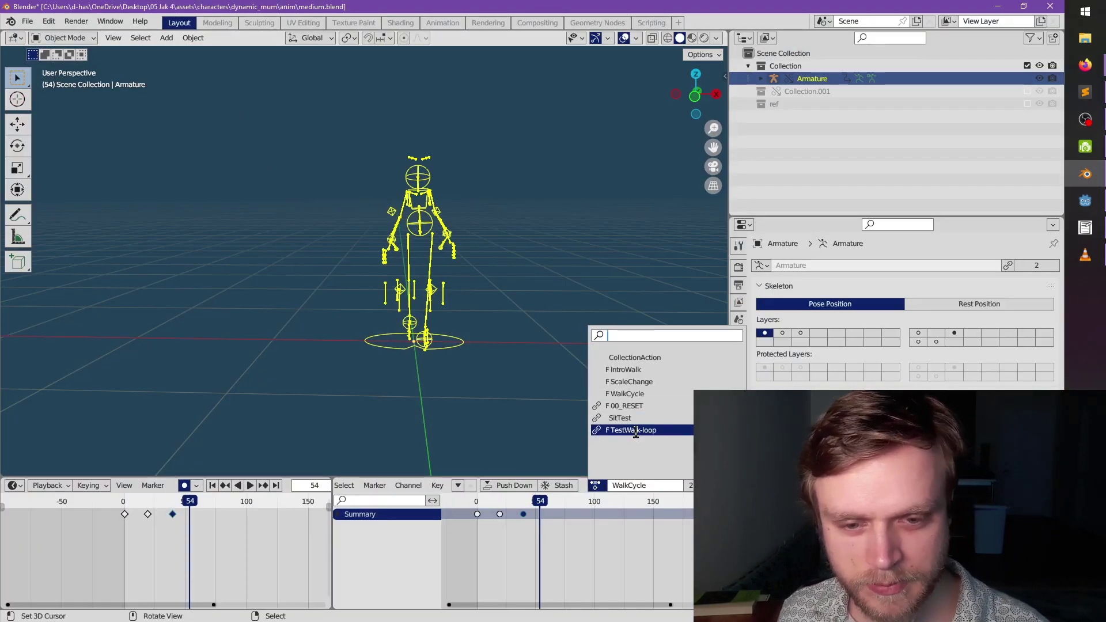
{"action": "left_click", "coordinate": [626, 371]}
{"action": "key", "text": "shift+c"}
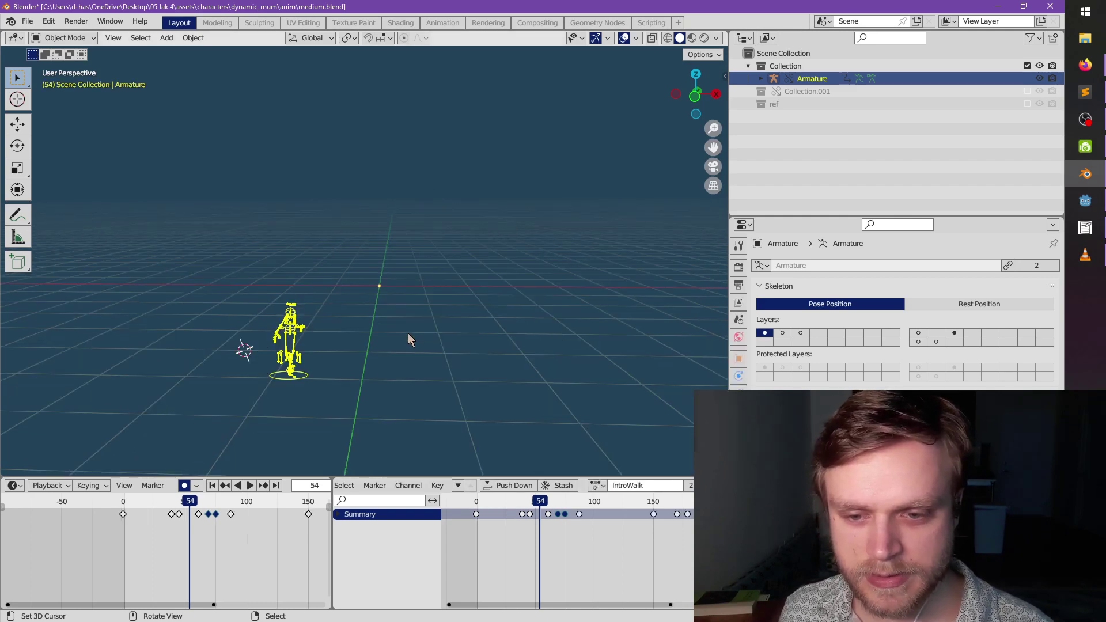
- Enable the Collection.001 and ref collections in the view layer to bring in the character mesh and room
{"action": "scroll", "coordinate": [444, 313], "scroll_direction": "up", "scroll_amount": 3}
{"action": "middle_click_drag", "start_coordinate": [444, 313], "coordinate": [345, 329]}
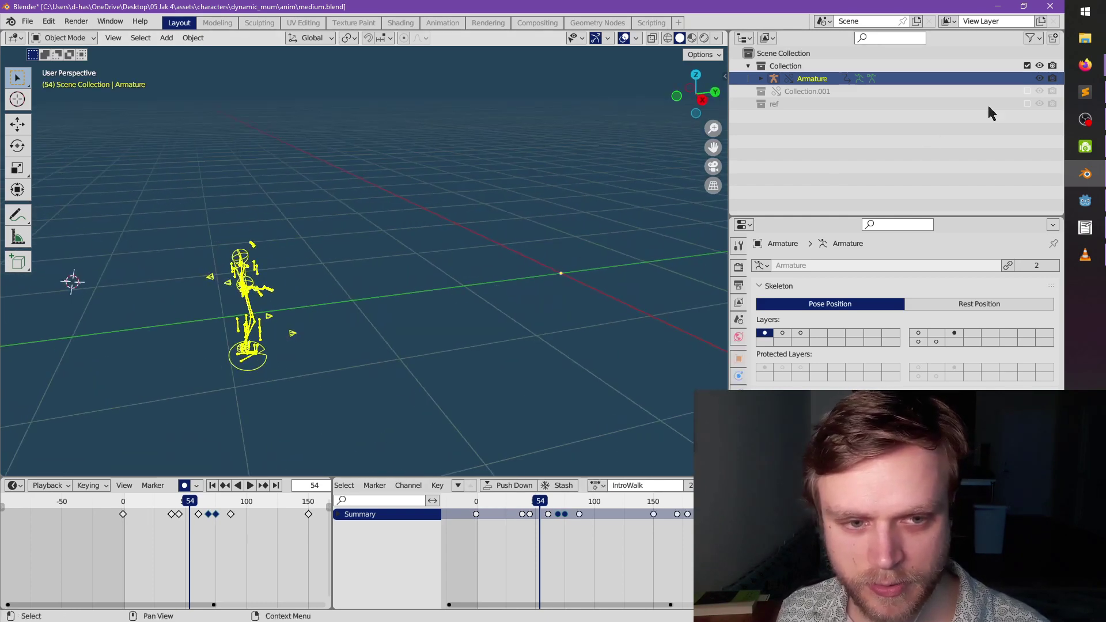
{"action": "left_click", "coordinate": [1028, 91]}
{"action": "left_click", "coordinate": [1027, 116]}
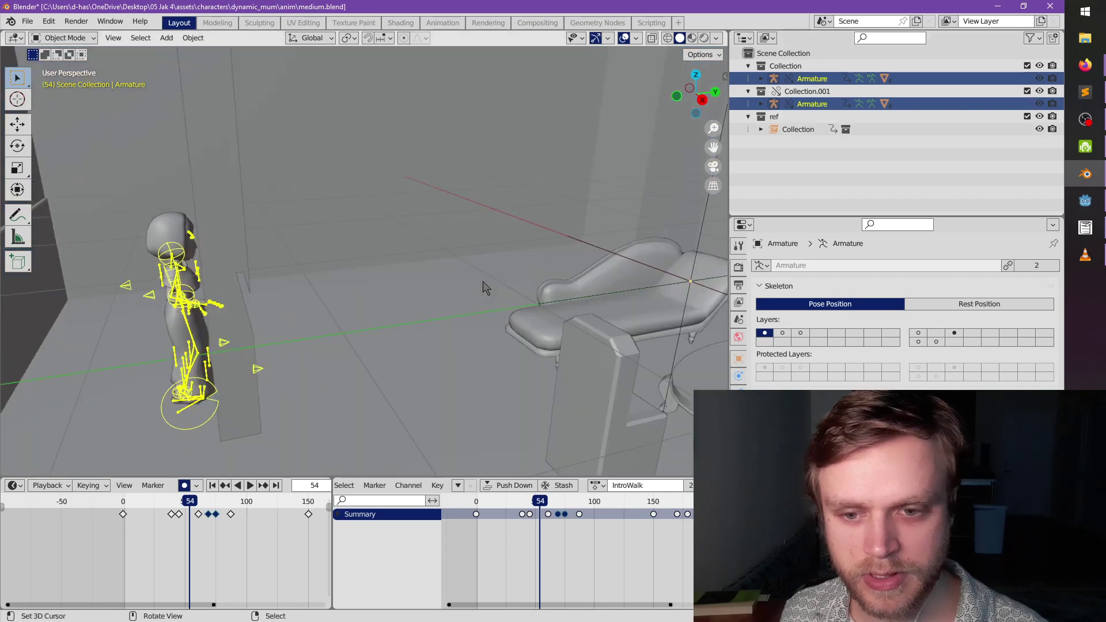
- Return to frame 0 and play the IntroWalk animation, watching the character walk through the doorway to the sofa
{"action": "middle_click_drag", "start_coordinate": [487, 288], "coordinate": [294, 314]}
{"action": "middle_click_drag", "start_coordinate": [365, 313], "coordinate": [377, 350], "text": "shift"}
{"action": "scroll", "coordinate": [362, 375], "scroll_direction": "up", "scroll_amount": 1}
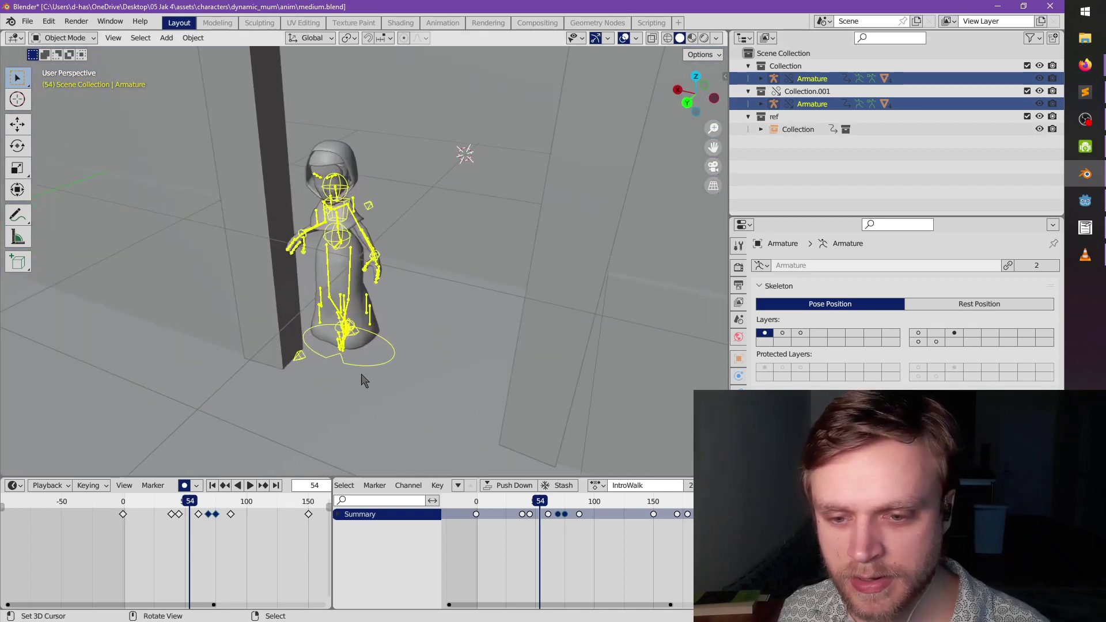
{"action": "left_click", "coordinate": [243, 487]}
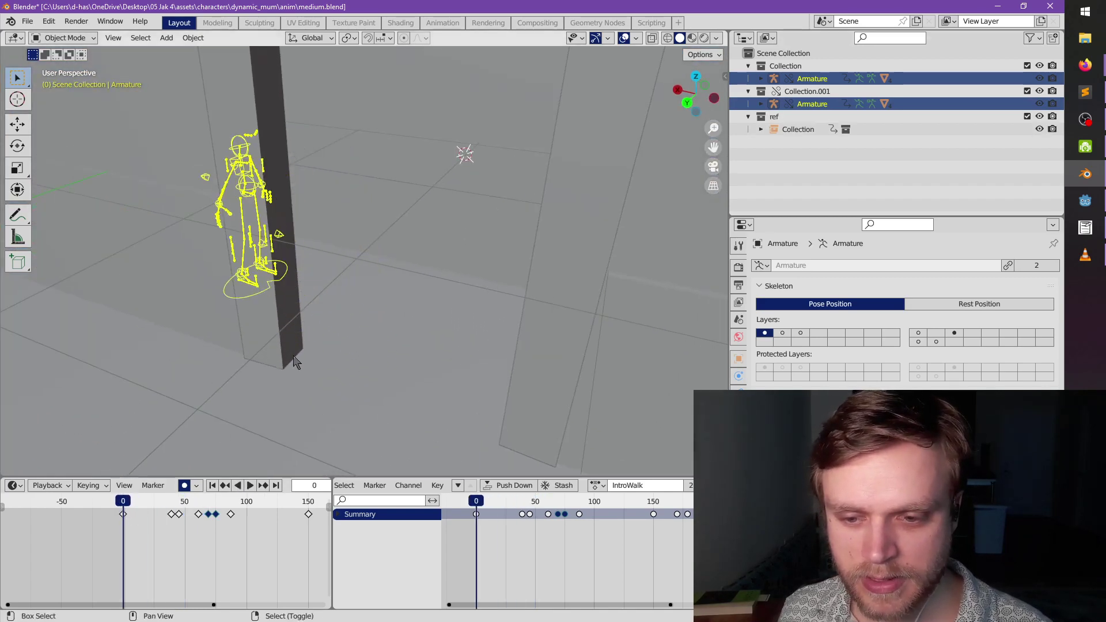
{"action": "scroll", "coordinate": [396, 271], "scroll_direction": "up", "scroll_amount": 3}
{"action": "middle_click_drag", "start_coordinate": [395, 272], "coordinate": [353, 251]}
{"action": "scroll", "coordinate": [346, 280], "scroll_direction": "down", "scroll_amount": 3}
{"action": "key", "text": "space"}
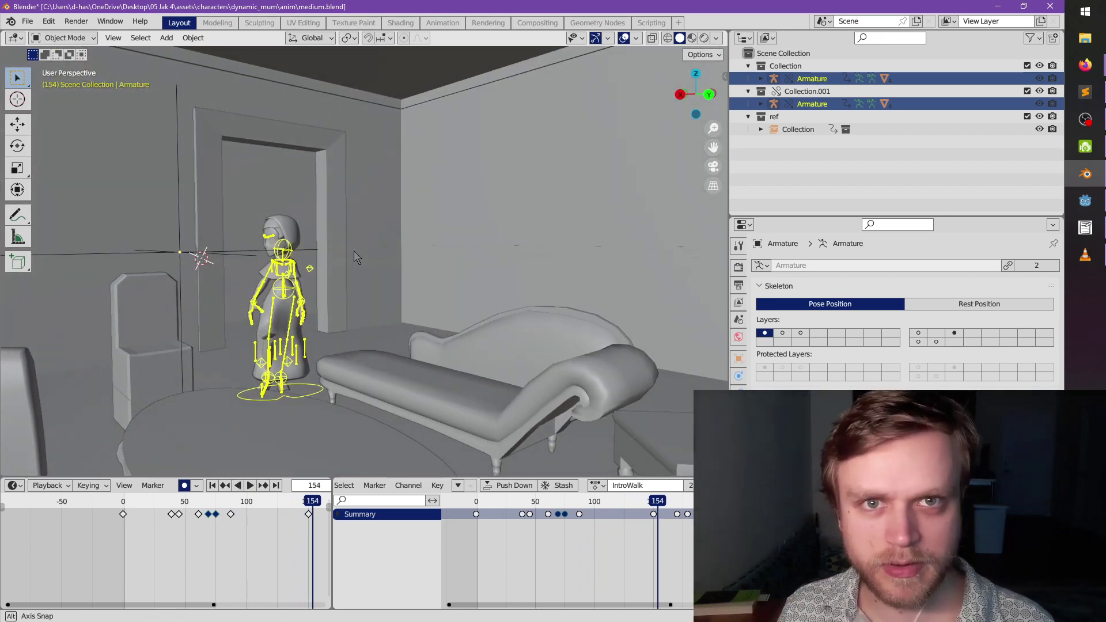
{"action": "mouse_move", "coordinate": [354, 250]}
{"action": "middle_mouse_down"}
{"action": "mouse_move", "coordinate": [326, 284]}
{"action": "mouse_move", "coordinate": [316, 280]}
{"action": "mouse_move", "coordinate": [369, 266]}
{"action": "middle_mouse_up"}
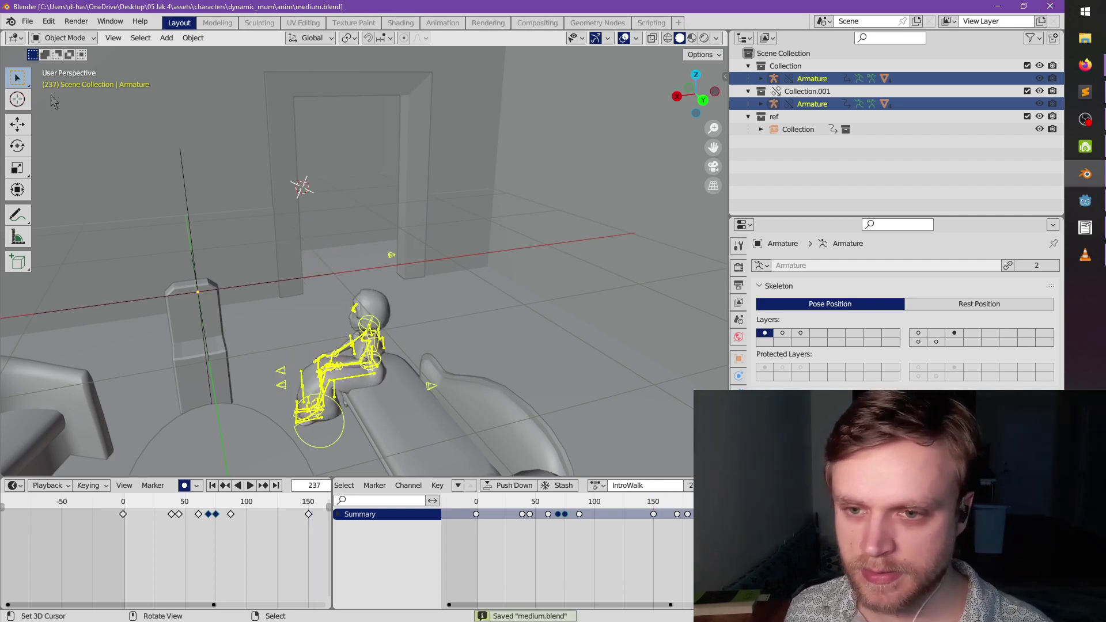
- Open mum.blend from the assets\characters folder
{"action": "left_click", "coordinate": [27, 21]}
{"action": "left_click", "coordinate": [25, 22]}
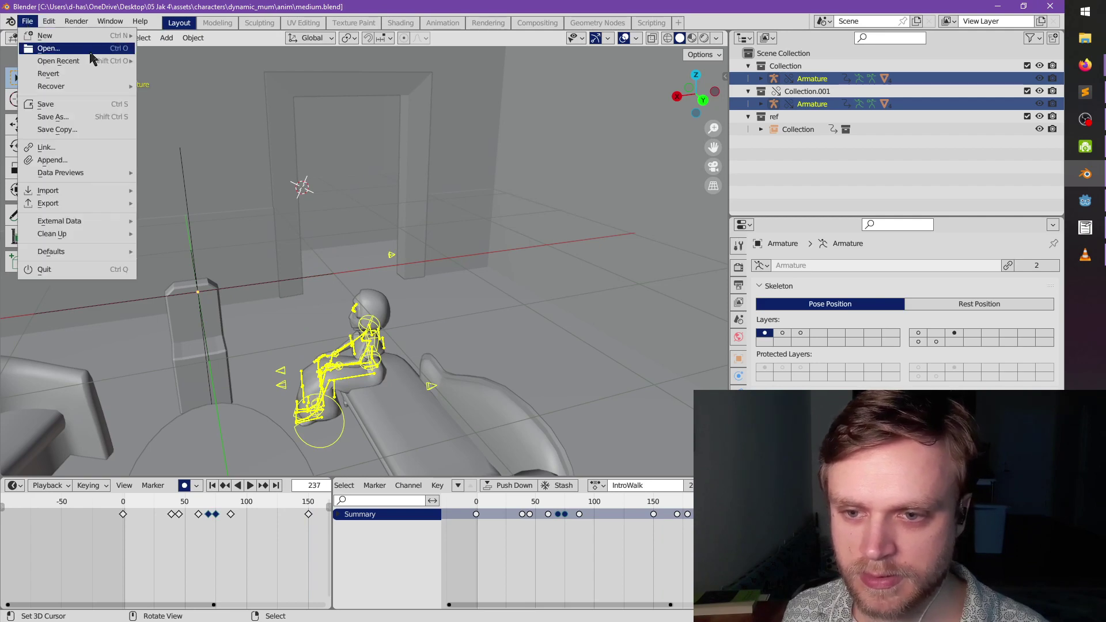
{"action": "left_click", "coordinate": [58, 49]}
{"action": "left_click", "coordinate": [272, 103]}
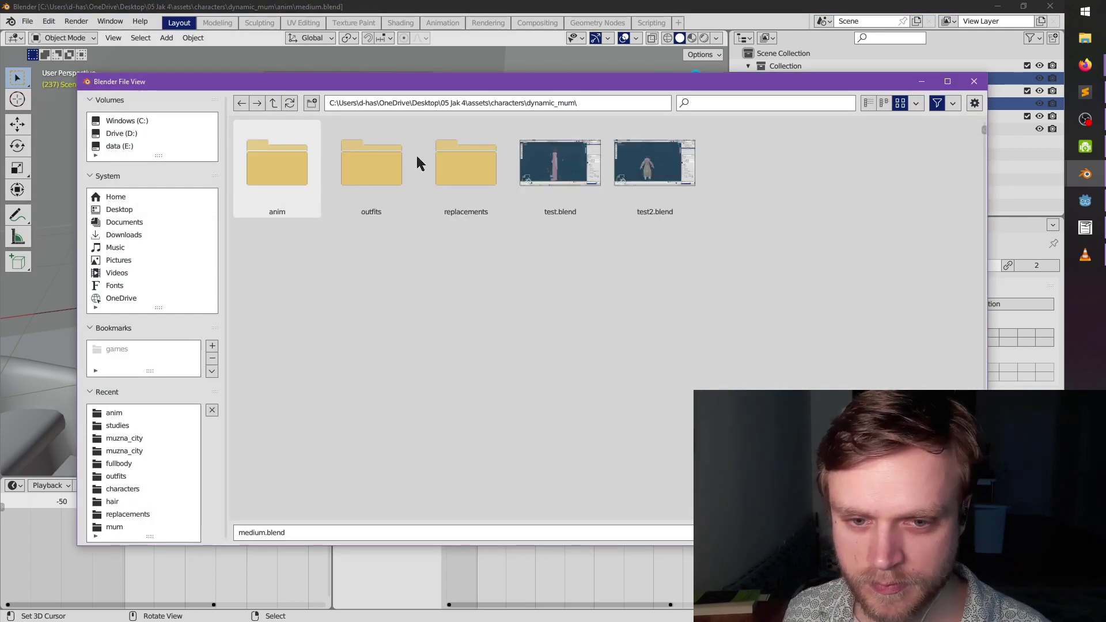
{"action": "left_click", "coordinate": [274, 106]}
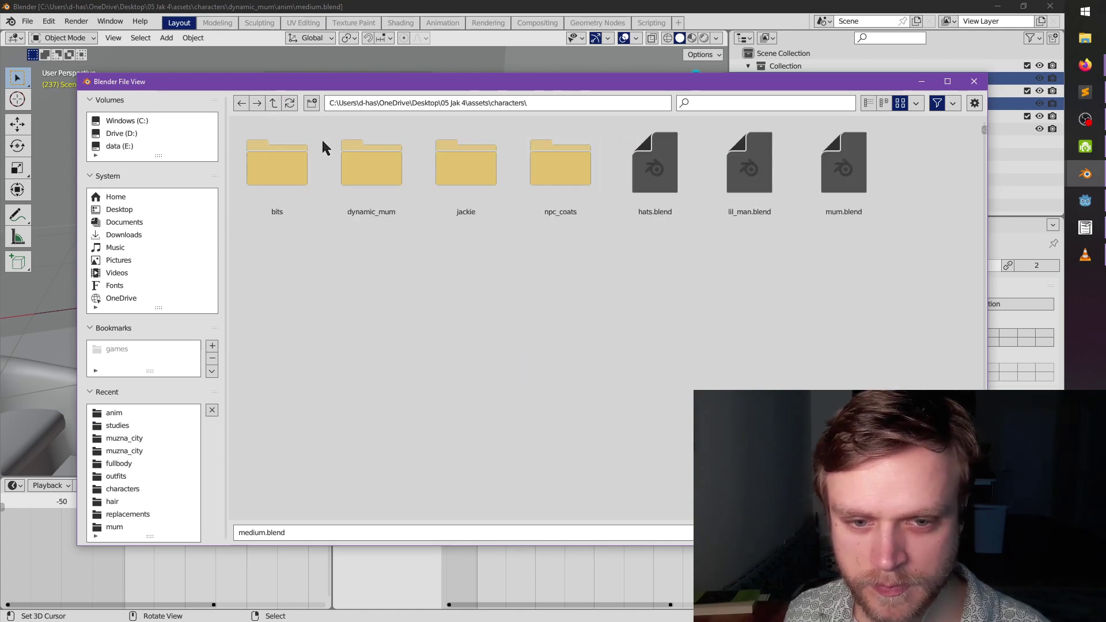
{"action": "left_click", "coordinate": [836, 158]}
{"action": "double_click", "coordinate": [835, 159]}
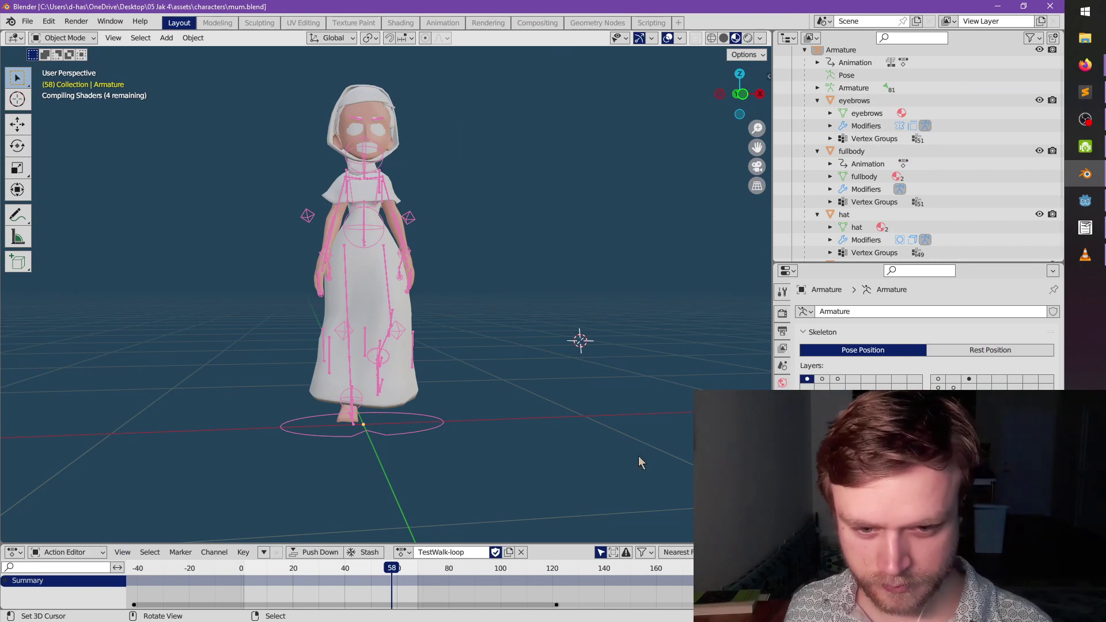
- Choose the TestWalk-loop action and play back the walk cycle, viewing the character from another angle
{"action": "left_click", "coordinate": [403, 552]}
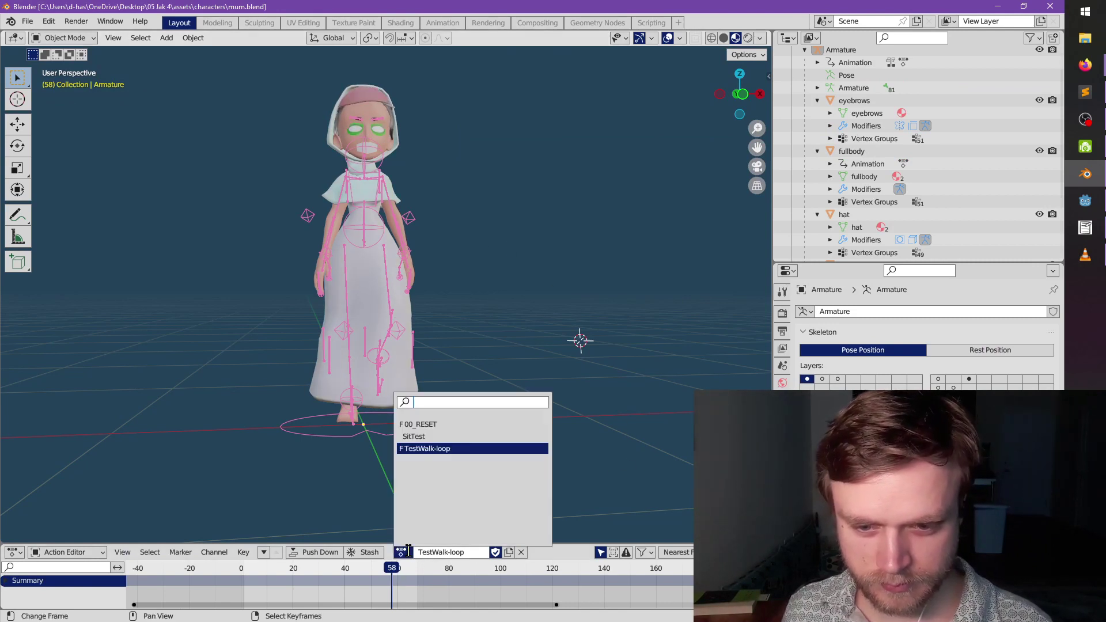
{"action": "left_click", "coordinate": [433, 449]}
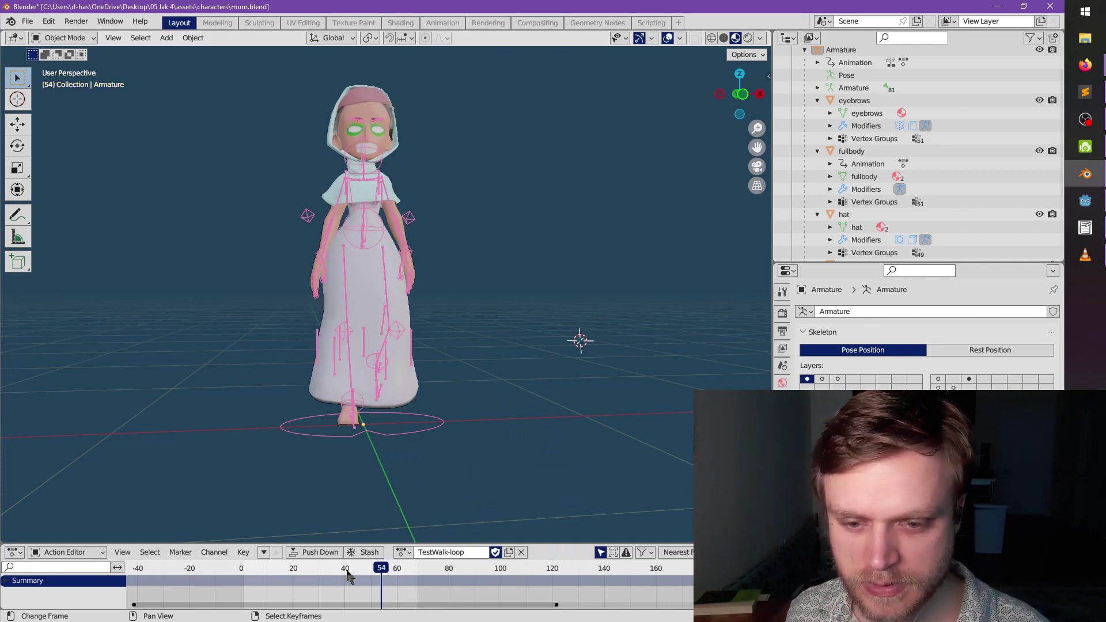
{"action": "key", "text": "shift+Left"}
{"action": "key", "text": "space"}
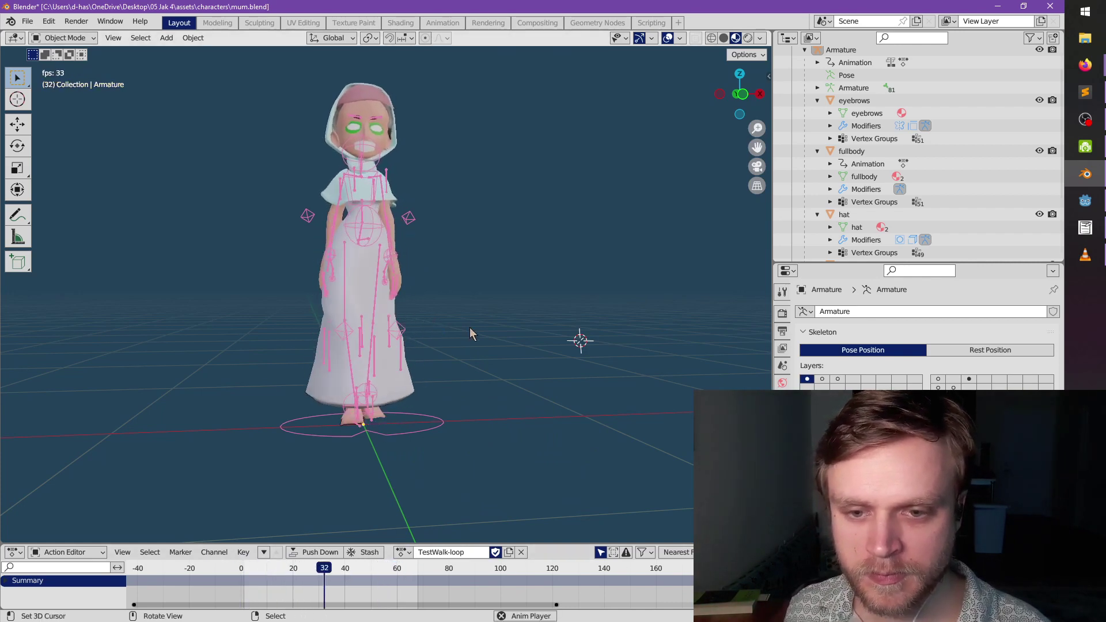
{"action": "middle_click_drag", "start_coordinate": [469, 327], "coordinate": [447, 358]}
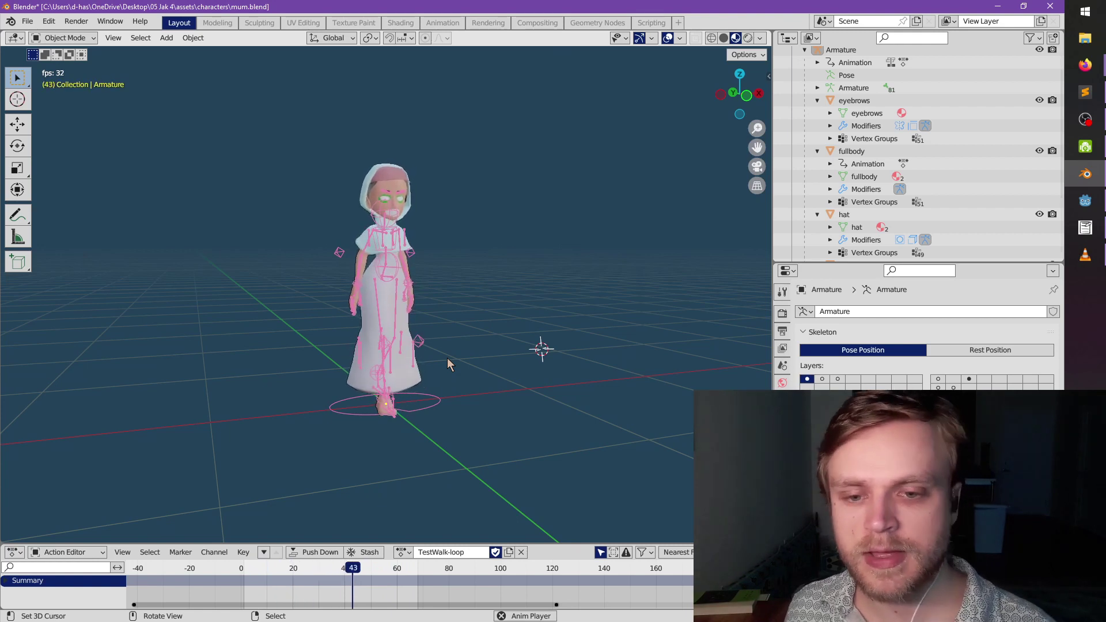
{"action": "key", "text": "space"}
- Reopen the recent file medium.blend without saving the changes to mum.blend
{"action": "left_click", "coordinate": [27, 22]}
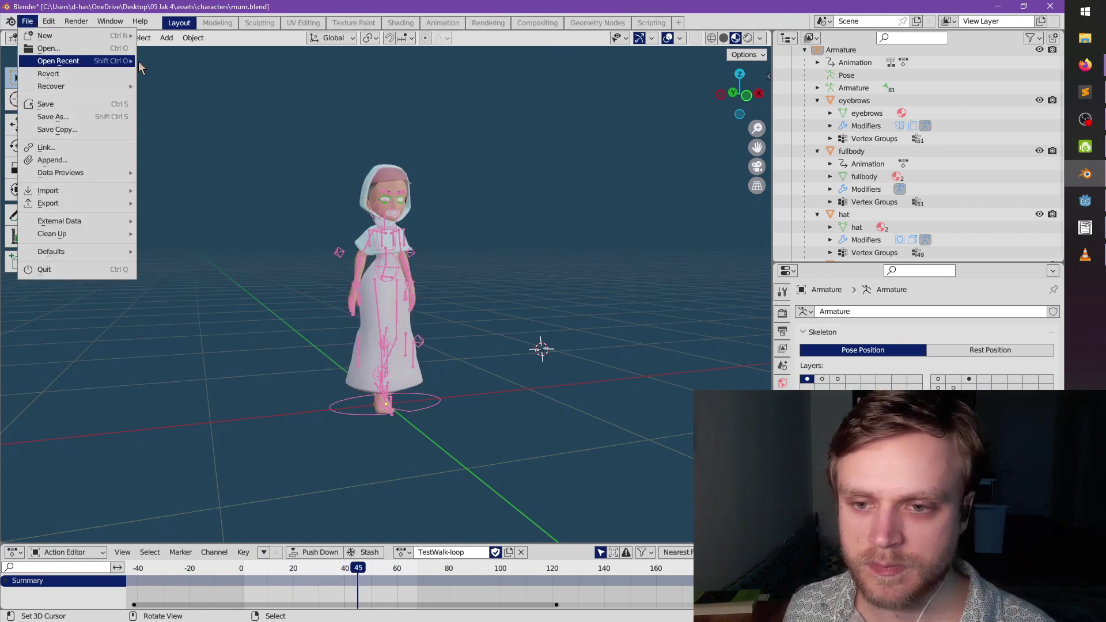
{"action": "mouse_move", "coordinate": [137, 65]}
{"action": "left_click", "coordinate": [180, 65]}
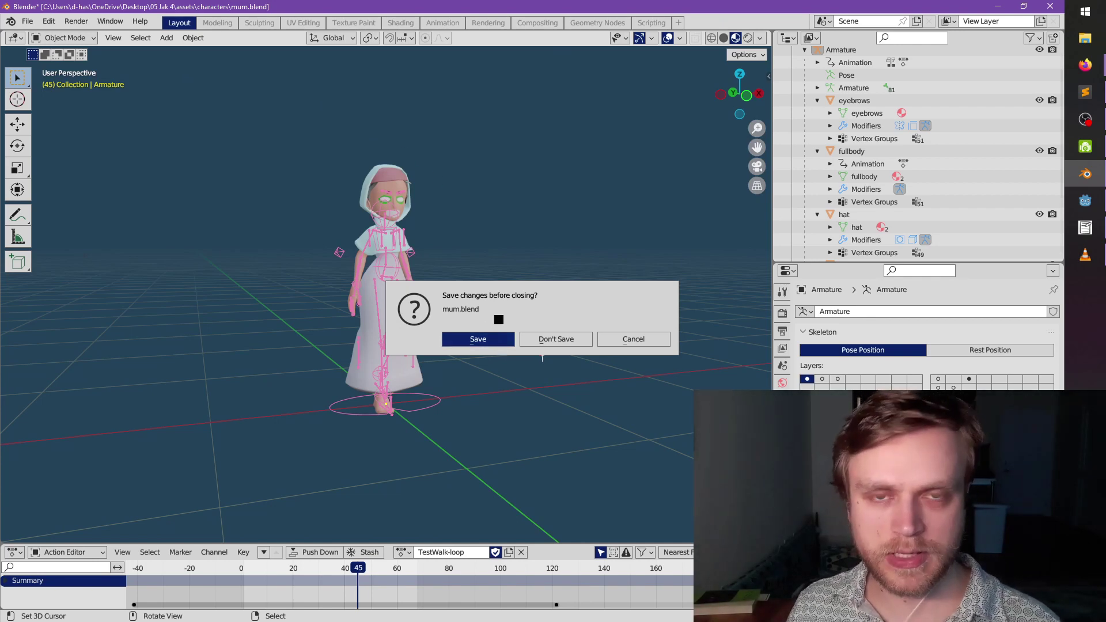
{"action": "left_click", "coordinate": [546, 341]}
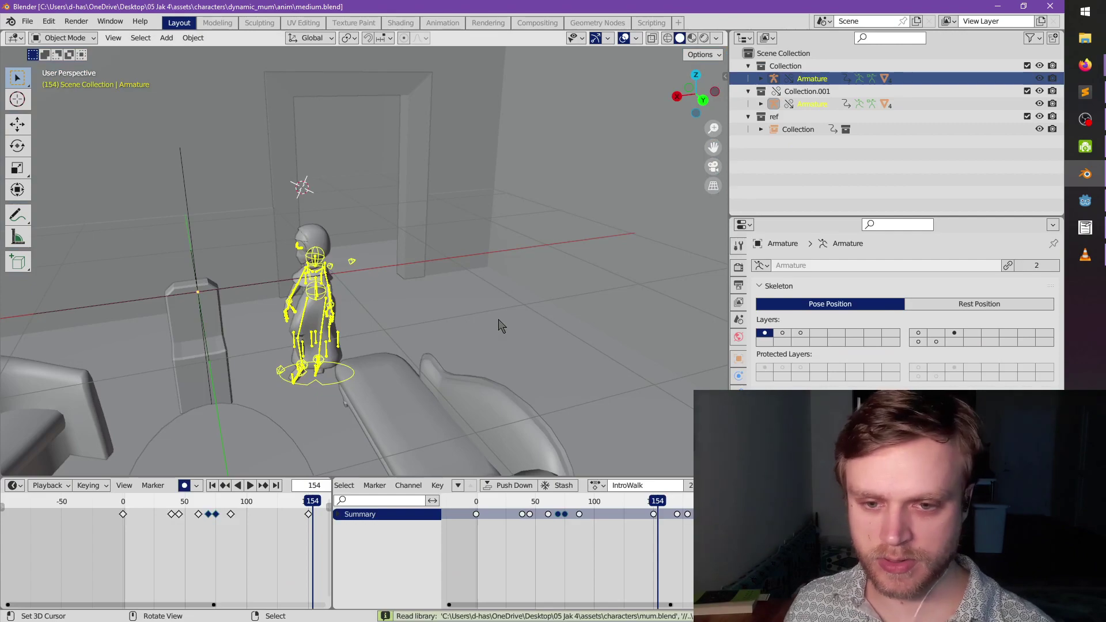
- Replay the IntroWalk animation in the room scene and watch it from several angles
{"action": "middle_click_drag", "start_coordinate": [457, 331], "coordinate": [544, 291], "text": "shift"}
{"action": "scroll", "coordinate": [544, 291], "scroll_direction": "up", "scroll_amount": 3}
{"action": "middle_click_drag", "start_coordinate": [492, 369], "coordinate": [427, 362]}
{"action": "key", "text": "space"}
{"action": "middle_click_drag", "start_coordinate": [524, 344], "coordinate": [405, 257], "text": "shift"}
{"action": "scroll", "coordinate": [380, 354], "scroll_direction": "down", "scroll_amount": 3}
{"action": "key", "text": "space"}
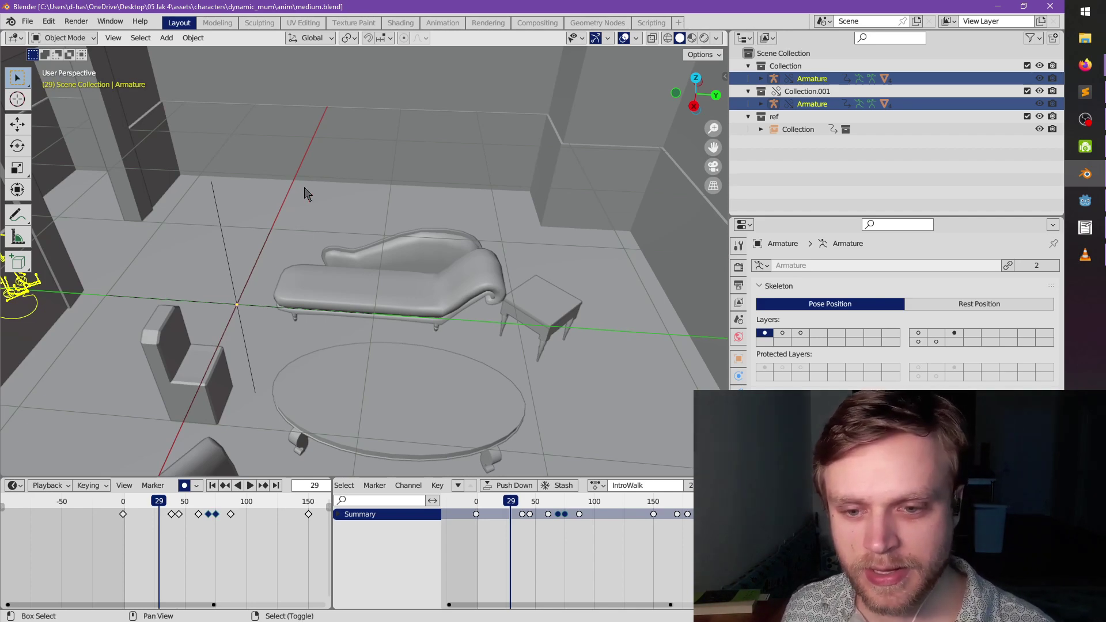
- Hide the ref collection to view the character without the room at the doorway, and show it again
{"action": "middle_click_drag", "start_coordinate": [308, 194], "coordinate": [417, 242], "text": "shift"}
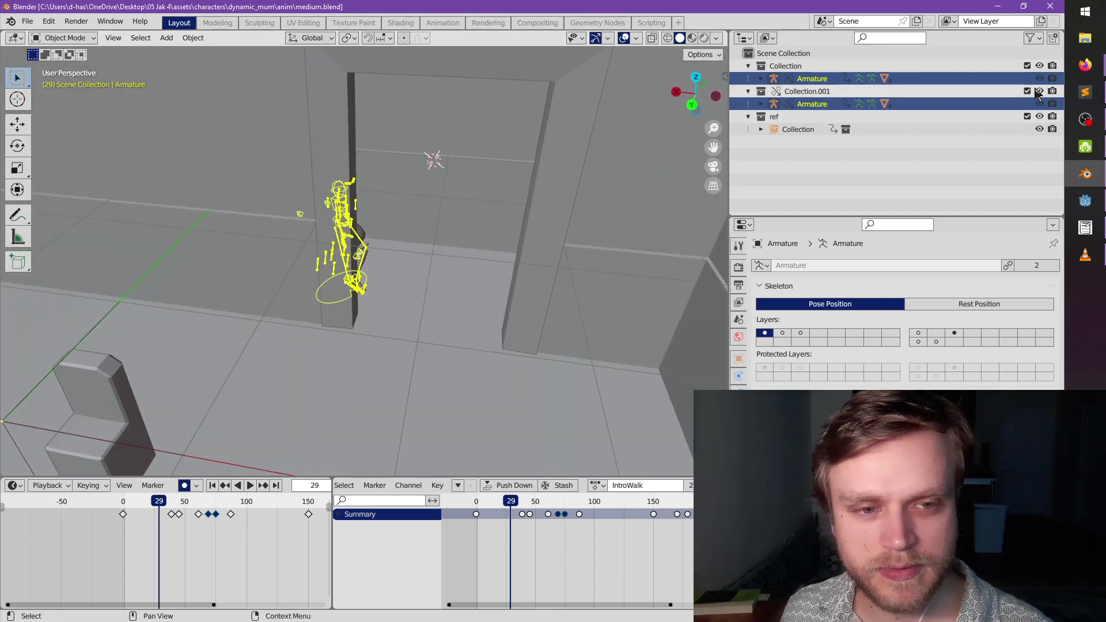
{"action": "left_click", "coordinate": [1039, 116]}
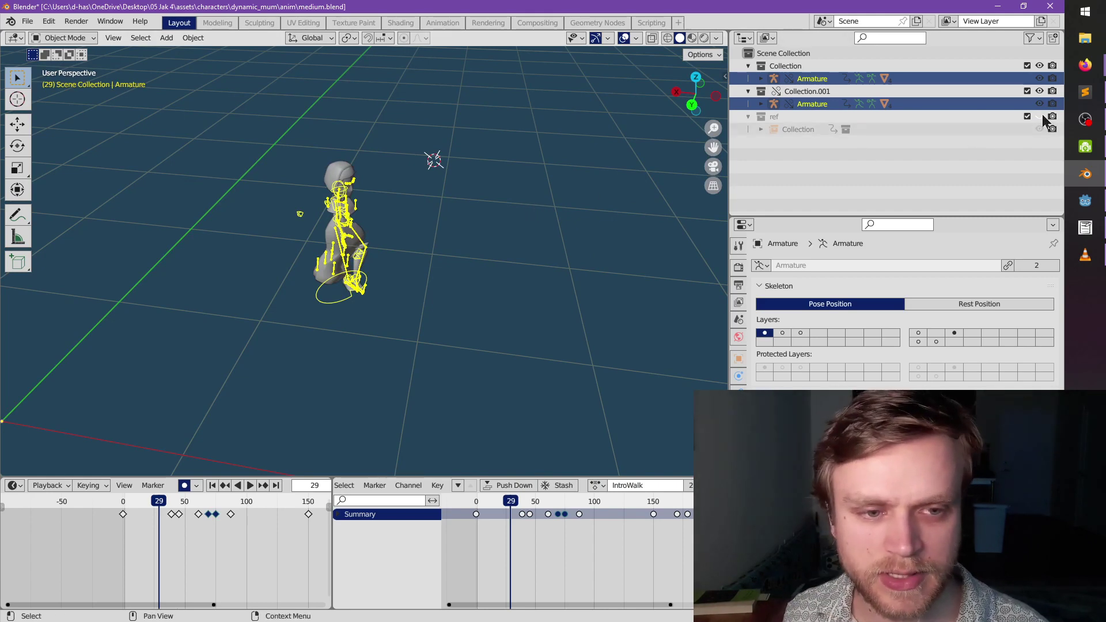
{"action": "left_click", "coordinate": [1039, 117]}
{"action": "middle_click_drag", "start_coordinate": [484, 240], "coordinate": [479, 296]}
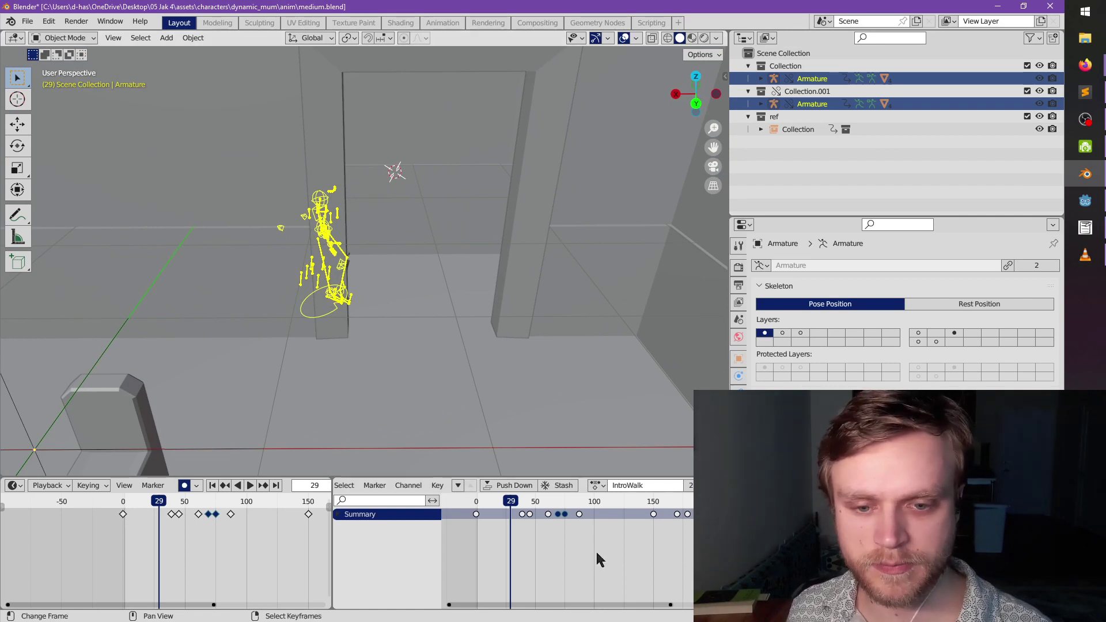
- Scrub IntroWalk forward to frame 172 to follow the character's path from the doorway to the sofa
{"action": "left_click_drag", "start_coordinate": [513, 504], "coordinate": [597, 536]}
{"action": "middle_click_drag", "start_coordinate": [476, 448], "coordinate": [560, 474]}
{"action": "left_click_drag", "start_coordinate": [602, 503], "coordinate": [679, 513]}
{"action": "scroll", "coordinate": [629, 541], "scroll_direction": "down", "scroll_amount": 1, "text": "ctrl"}
{"action": "scroll", "coordinate": [629, 540], "scroll_direction": "down", "scroll_amount": 3, "text": "ctrl"}
{"action": "scroll", "coordinate": [540, 348], "scroll_direction": "down", "scroll_amount": 3}
{"action": "middle_click_drag", "start_coordinate": [539, 348], "coordinate": [579, 306]}
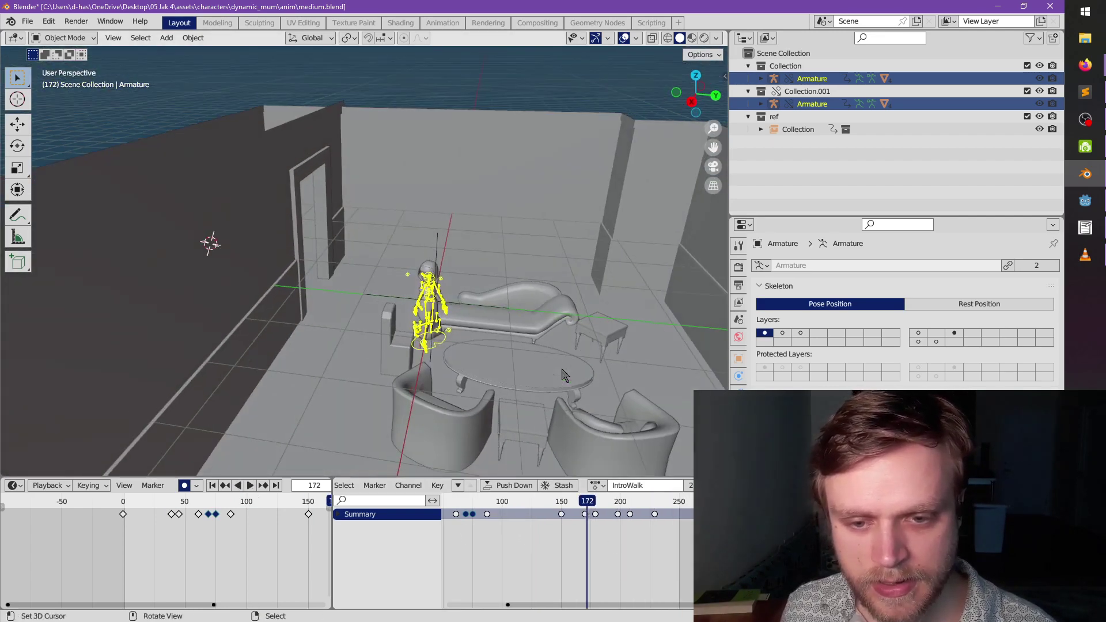
- Rewind and replay the IntroWalk action, scrubbing through it to frame 191
{"action": "scroll", "coordinate": [579, 306], "scroll_direction": "up", "scroll_amount": 2}
{"action": "left_click_drag", "start_coordinate": [602, 499], "coordinate": [462, 517]}
{"action": "key", "text": "space"}
{"action": "scroll", "coordinate": [522, 528], "scroll_direction": "down", "scroll_amount": 4}
{"action": "mouse_move", "coordinate": [558, 535]}
{"action": "middle_mouse_down"}
{"action": "mouse_move", "coordinate": [578, 536]}
{"action": "mouse_move", "coordinate": [558, 536]}
{"action": "middle_mouse_up"}
{"action": "left_click_drag", "start_coordinate": [542, 513], "coordinate": [649, 539]}
{"action": "key", "text": "space"}
- Examine the character's pose beside the sofa up close at frame 191, and scrub back to about frame 153 to review the approach
{"action": "middle_click_drag", "start_coordinate": [545, 357], "coordinate": [277, 320], "text": "shift"}
{"action": "scroll", "coordinate": [396, 319], "scroll_direction": "up", "scroll_amount": 3}
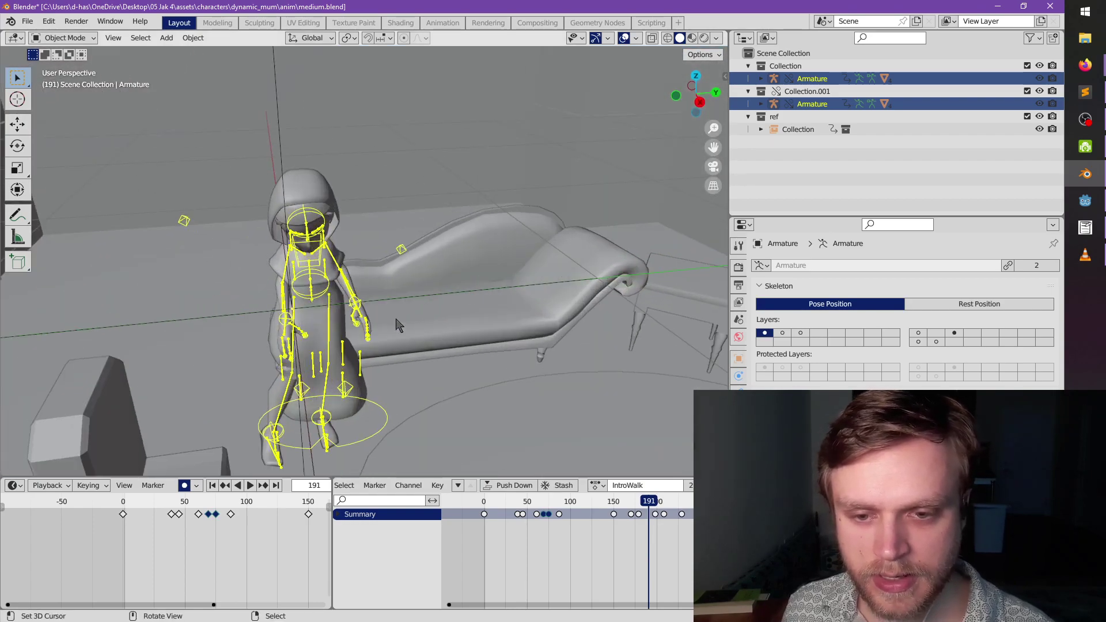
{"action": "middle_click_drag", "start_coordinate": [407, 325], "coordinate": [356, 328]}
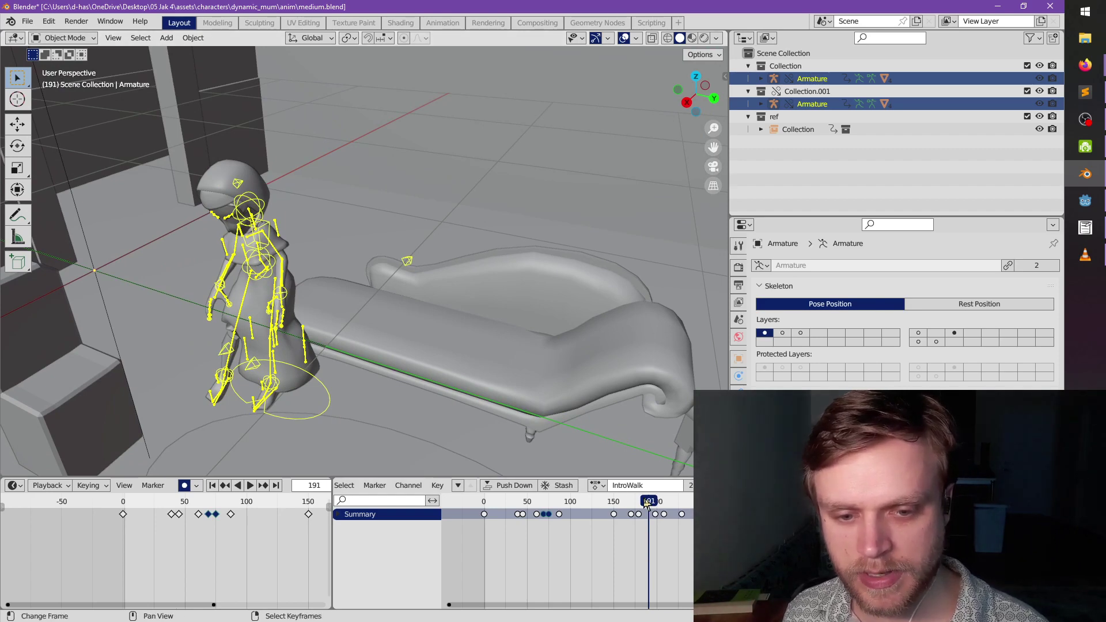
{"action": "left_click_drag", "start_coordinate": [644, 500], "coordinate": [616, 512]}
{"action": "key", "text": "space"}
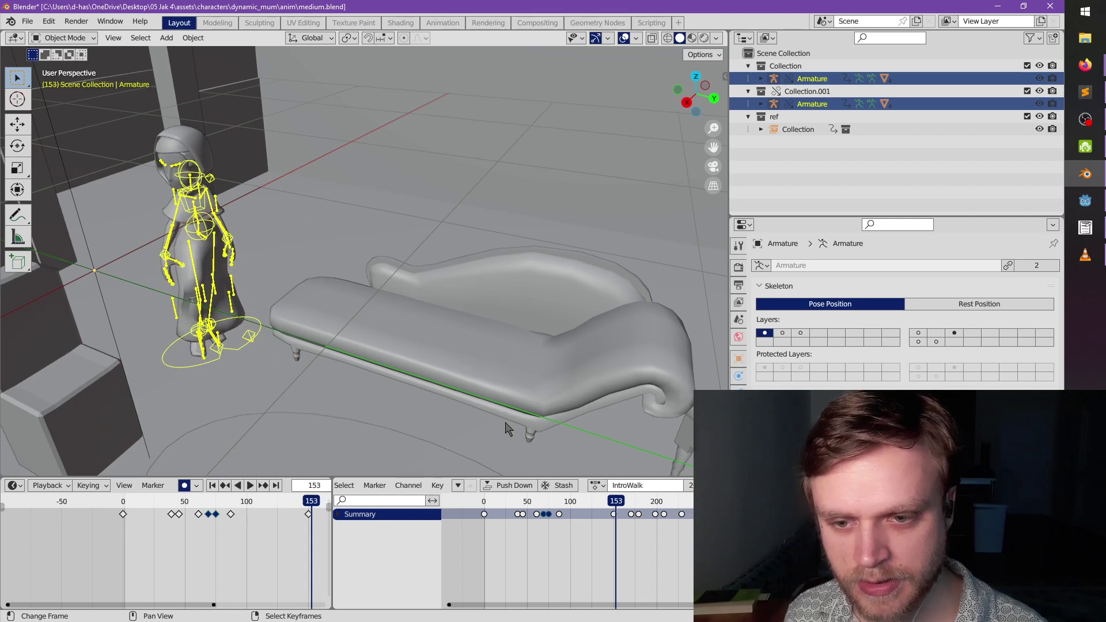
{"action": "middle_click_drag", "start_coordinate": [506, 427], "coordinate": [412, 320]}
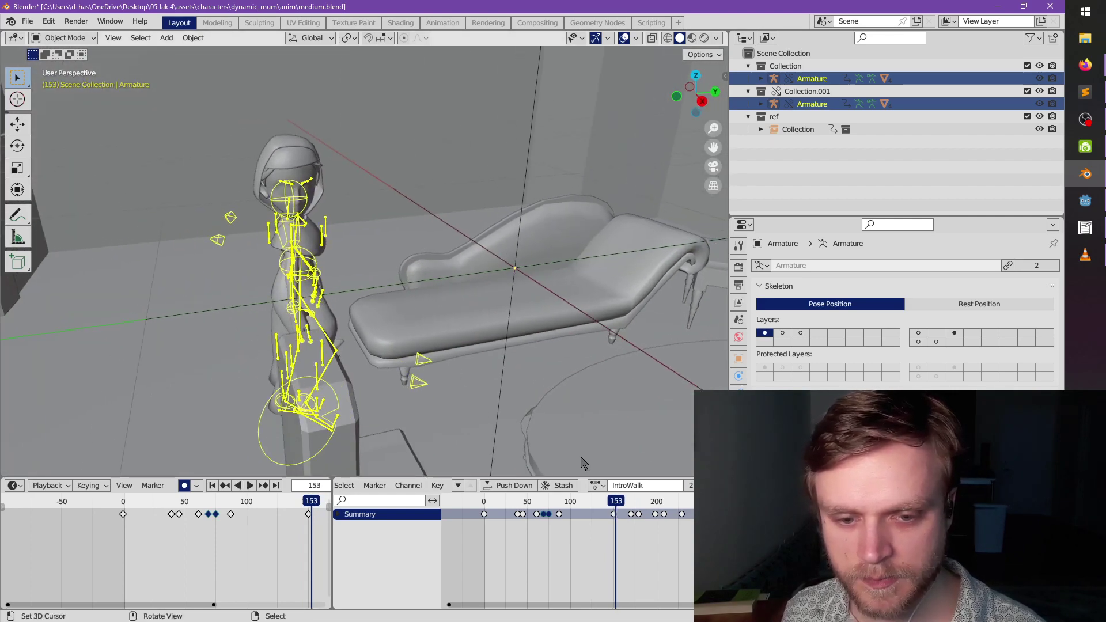
{"action": "left_click", "coordinate": [312, 269], "text": "shift"}
{"action": "left_click", "coordinate": [312, 269]}
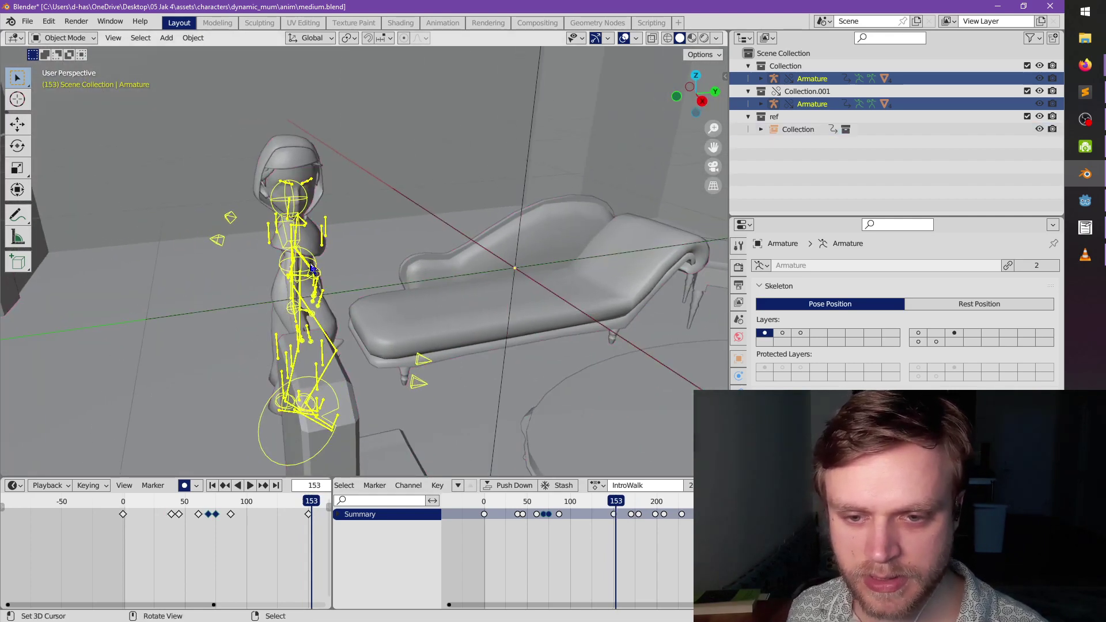
- Switch the armatures to Pose Mode and rename the IntroWalk action as IntroSit
{"action": "key", "text": "ctrl+Tab"}
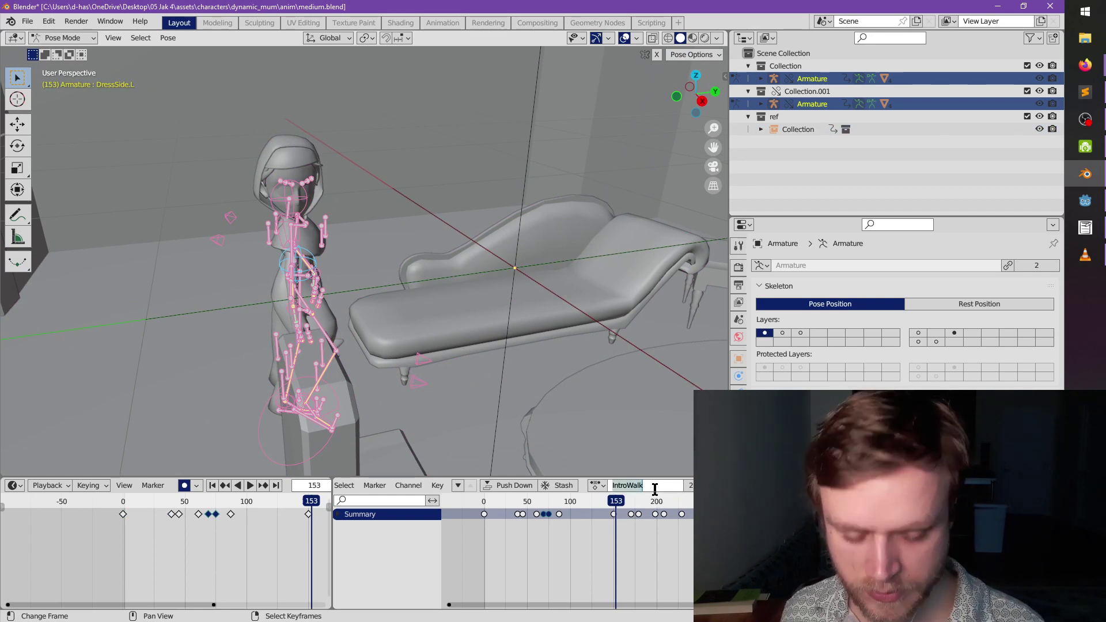
{"action": "type", "text": "InT"}
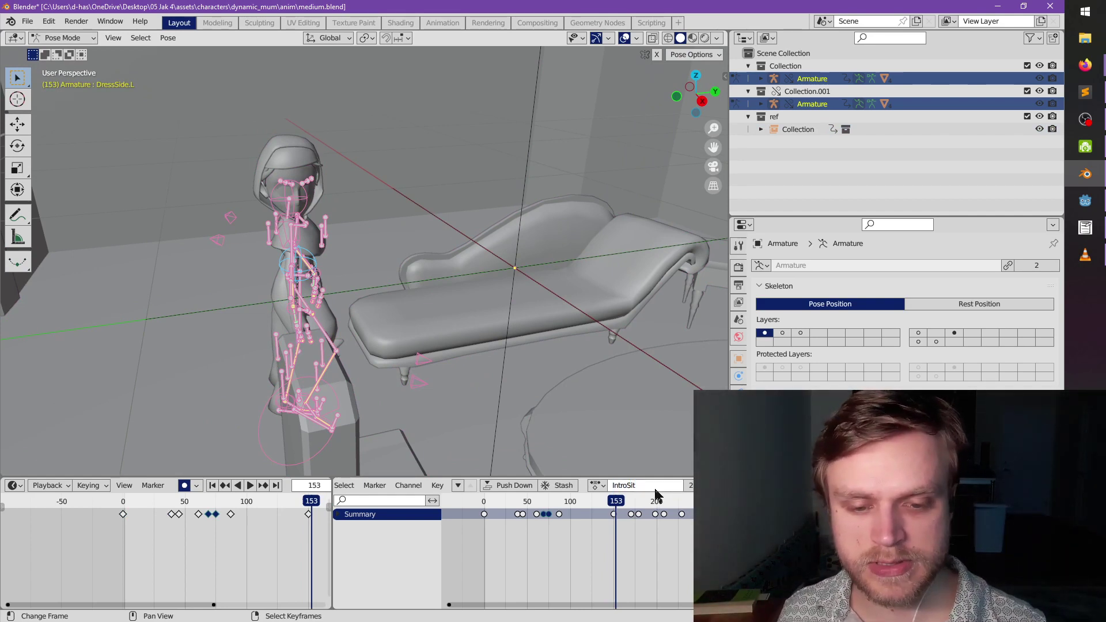
- Insert a Whole Character keyframe on all bones at frame 150, where the character stands beside the sofa
{"action": "middle_click_drag", "start_coordinate": [468, 389], "coordinate": [358, 247]}
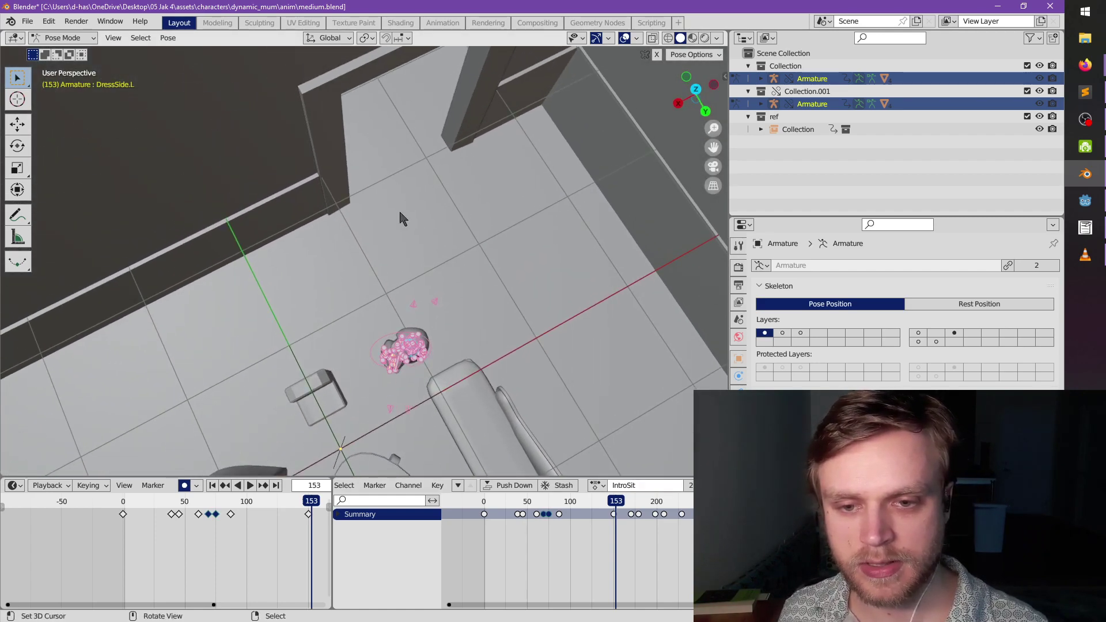
{"action": "middle_click_drag", "start_coordinate": [398, 370], "coordinate": [376, 276]}
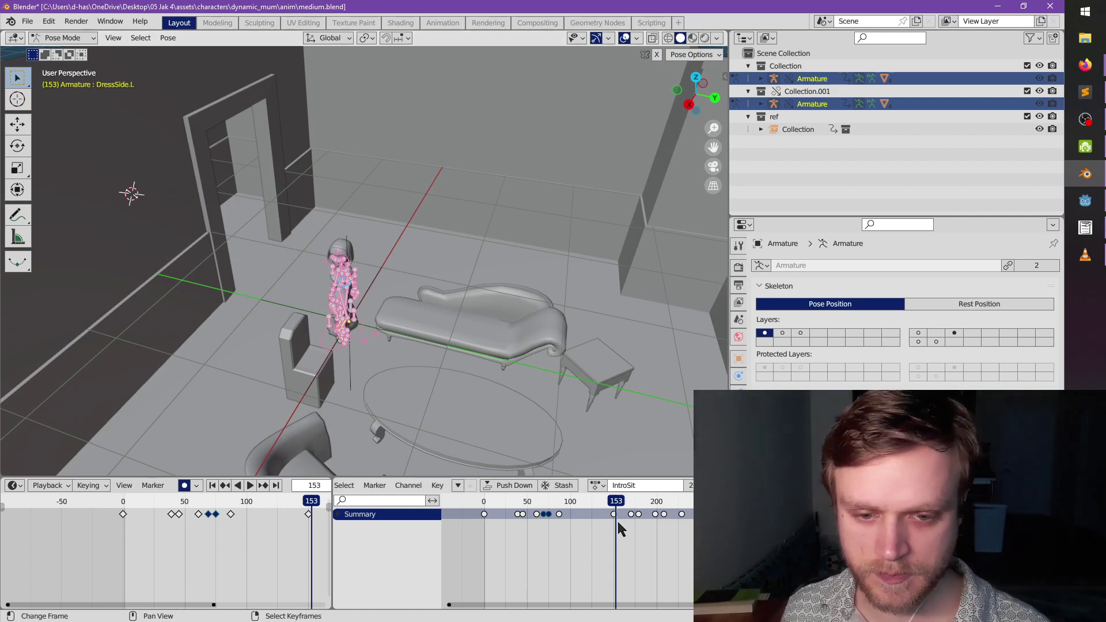
{"action": "scroll", "coordinate": [405, 314], "scroll_direction": "up", "scroll_amount": 5}
{"action": "middle_click_drag", "start_coordinate": [406, 380], "coordinate": [496, 316], "text": "shift"}
{"action": "left_click_drag", "start_coordinate": [619, 505], "coordinate": [616, 507]}
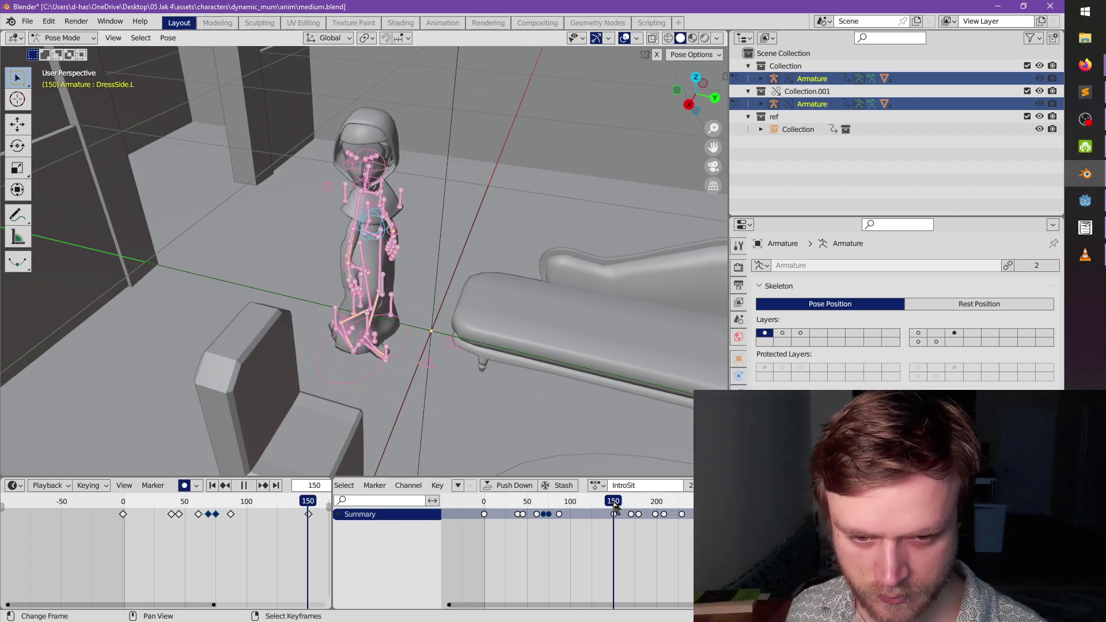
{"action": "scroll", "coordinate": [622, 518], "scroll_direction": "up", "scroll_amount": 6}
{"action": "middle_click_drag", "start_coordinate": [591, 533], "coordinate": [493, 535]}
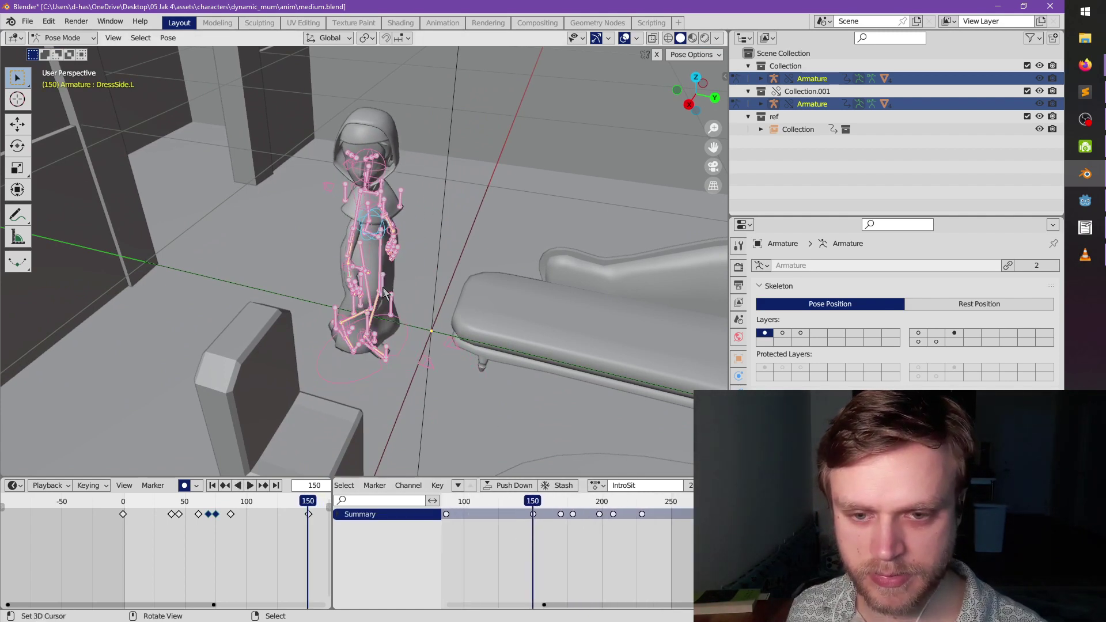
{"action": "key", "text": "a"}
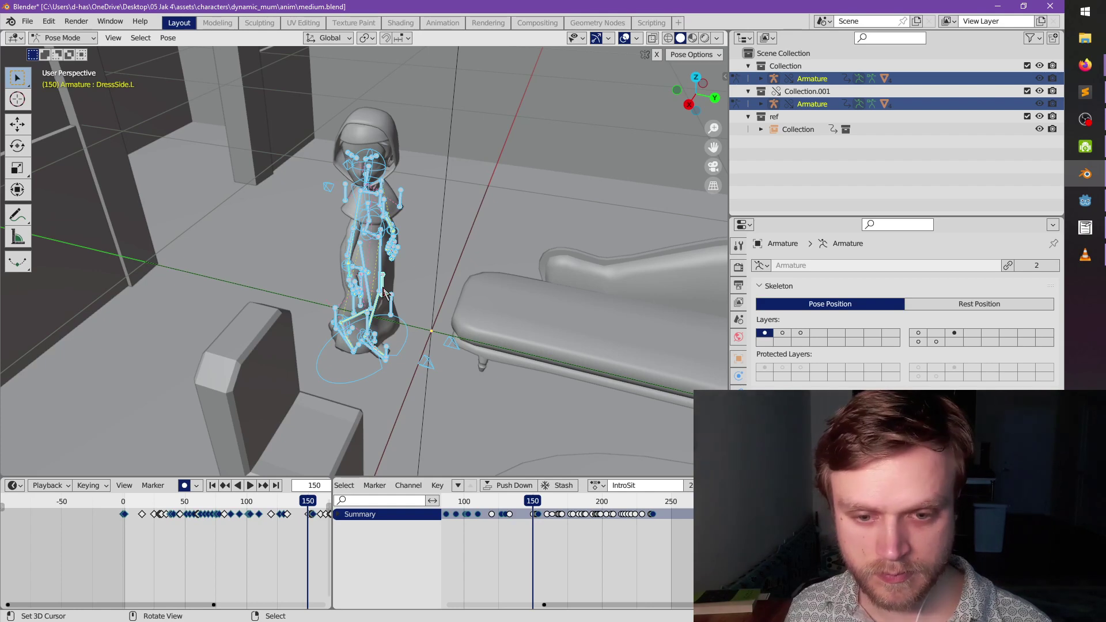
{"action": "key", "text": "i"}
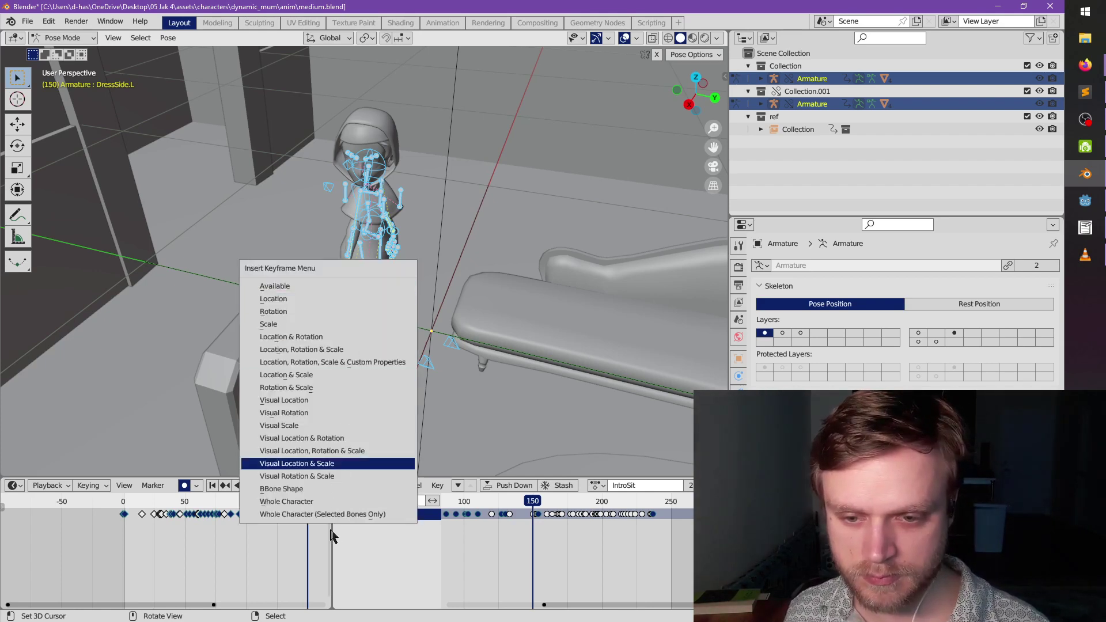
{"action": "left_click", "coordinate": [326, 502]}
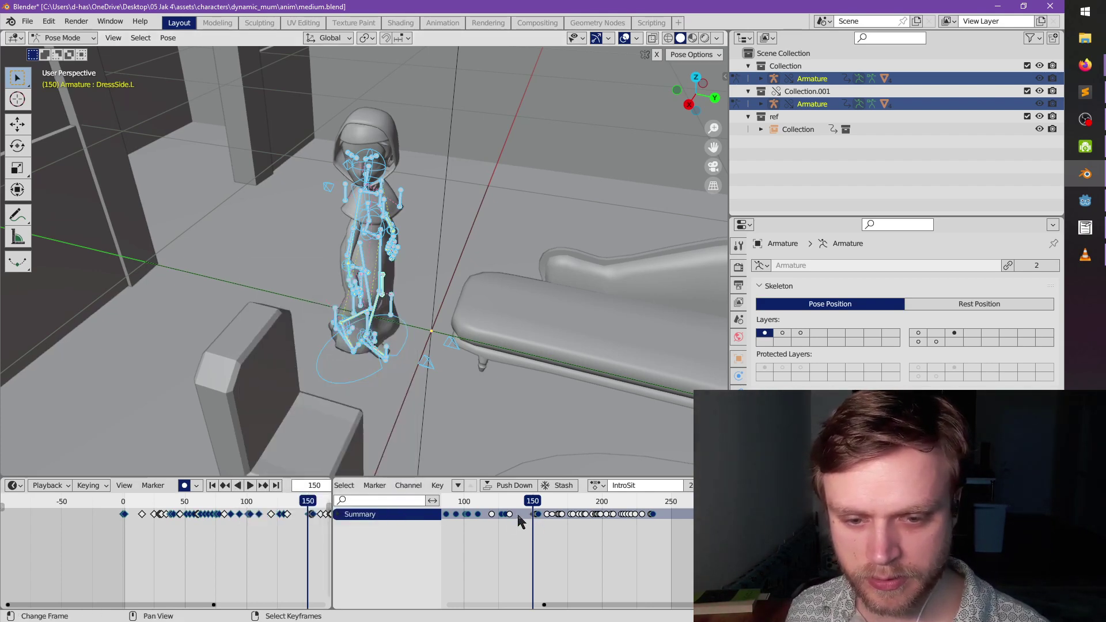
- Delete all IntroSit keyframes before frame 150 in the maximized Action Editor
{"action": "middle_click_drag", "start_coordinate": [513, 517], "coordinate": [585, 544]}
{"action": "key", "text": "ctrl+space"}
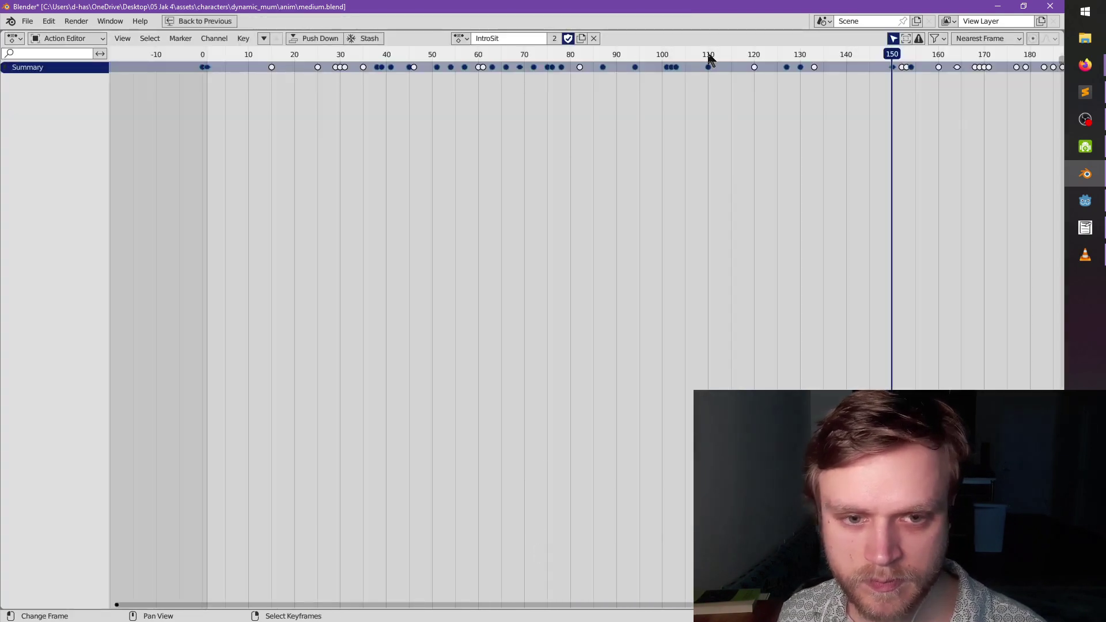
{"action": "left_click_drag", "start_coordinate": [845, 88], "coordinate": [358, 83]}
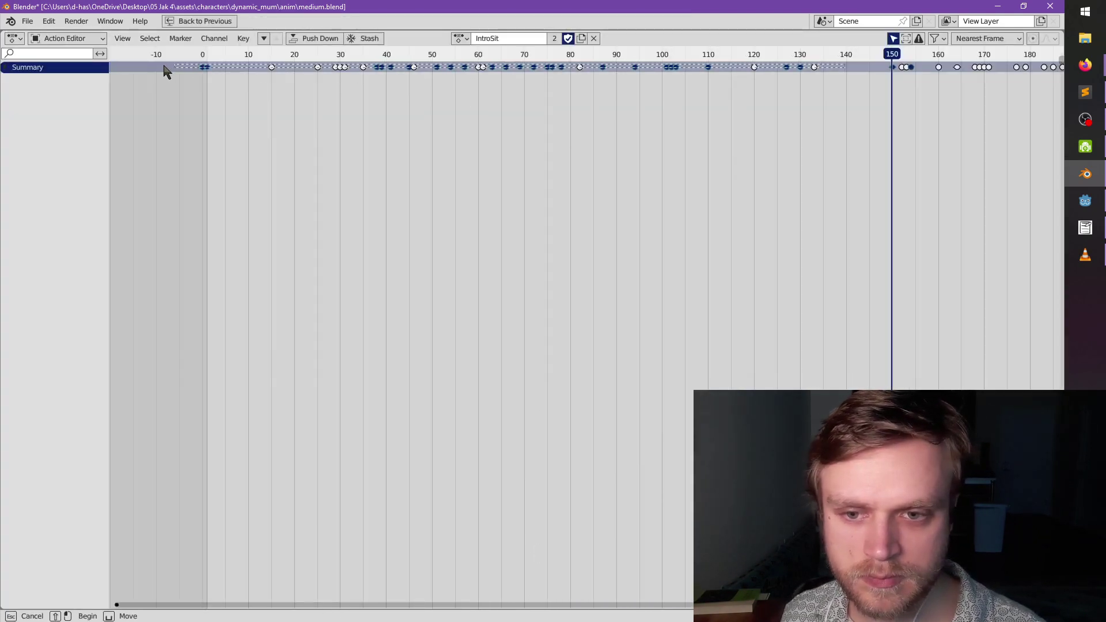
{"action": "left_click_drag", "start_coordinate": [165, 70], "coordinate": [164, 70]}
{"action": "key", "text": "x"}
{"action": "left_click", "coordinate": [371, 69]}
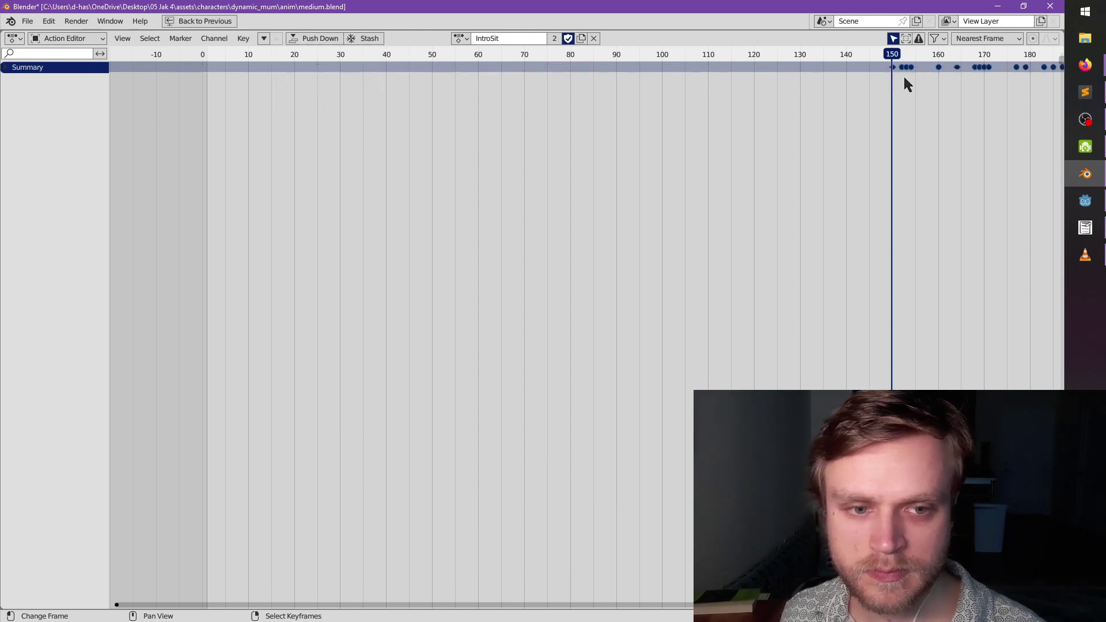
- Move all remaining IntroSit keyframes earlier so that the first one sits at frame 1
{"action": "key", "text": "a"}
{"action": "key", "text": "g"}
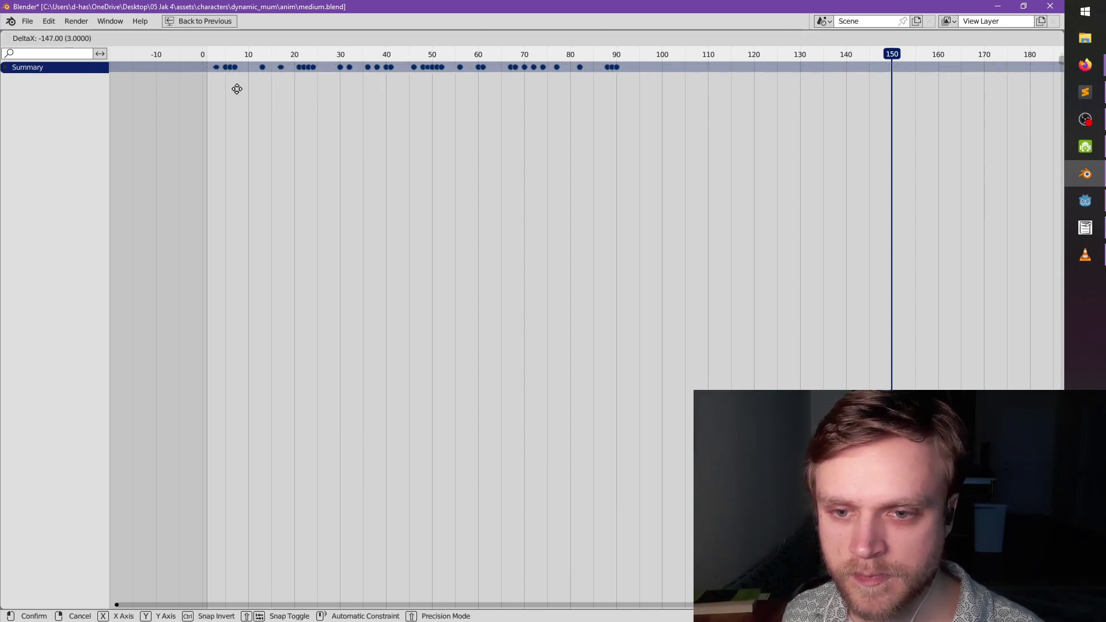
{"action": "left_click", "coordinate": [228, 99]}
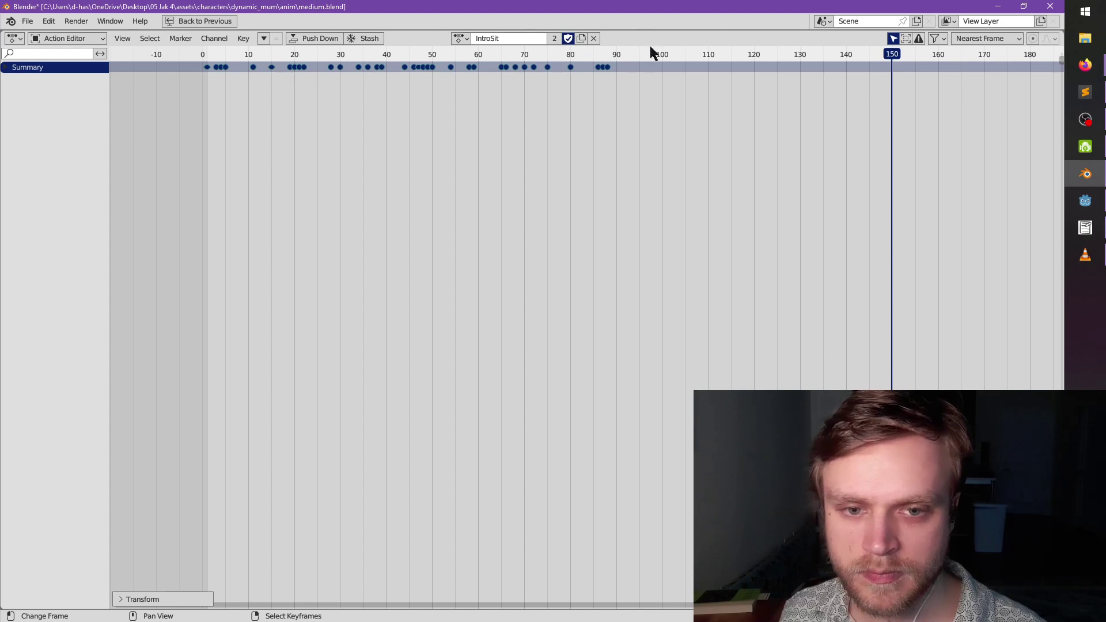
- Check the last keyframe at frame 88, restore the full layout and play IntroSit to review the sit-down
{"action": "left_click_drag", "start_coordinate": [649, 50], "coordinate": [608, 64]}
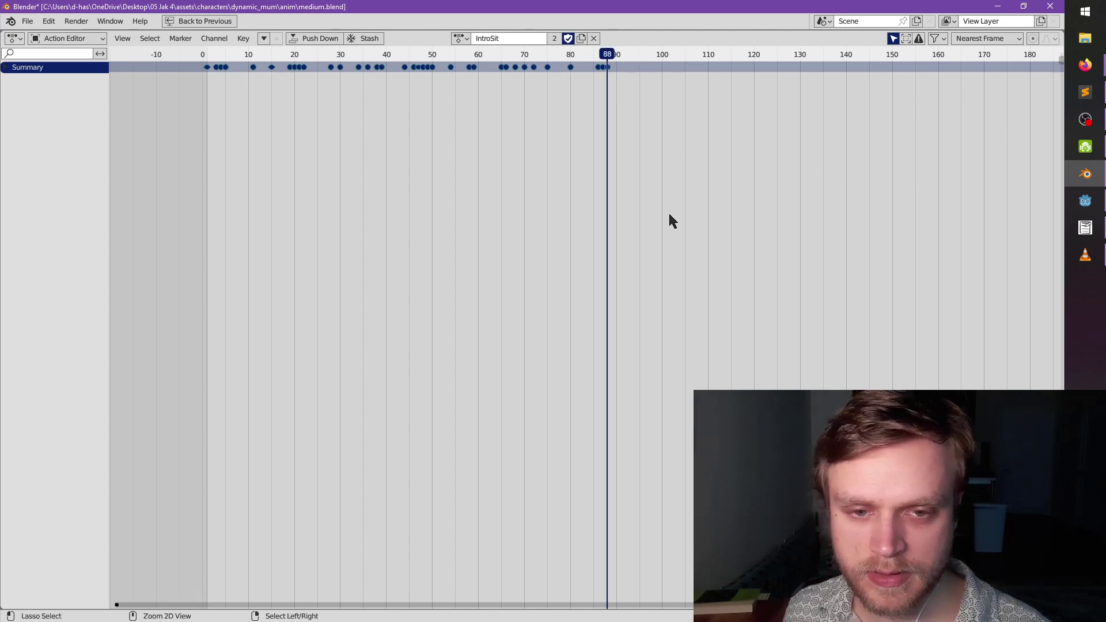
{"action": "key", "text": "ctrl+space"}
{"action": "key", "text": "space"}
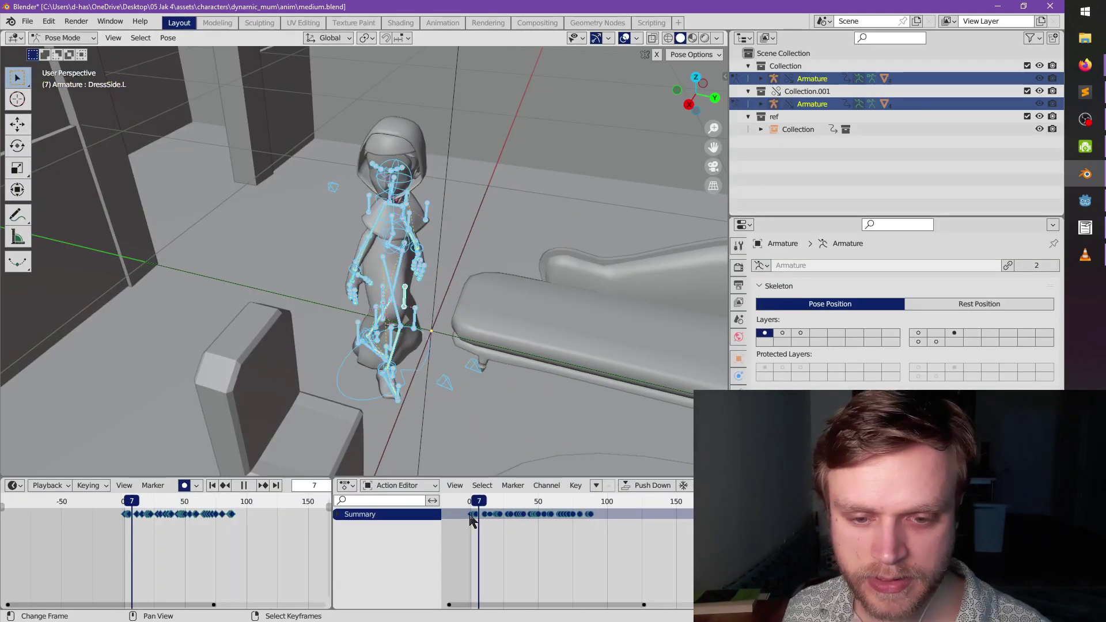
{"action": "middle_click_drag", "start_coordinate": [512, 267], "coordinate": [498, 235]}
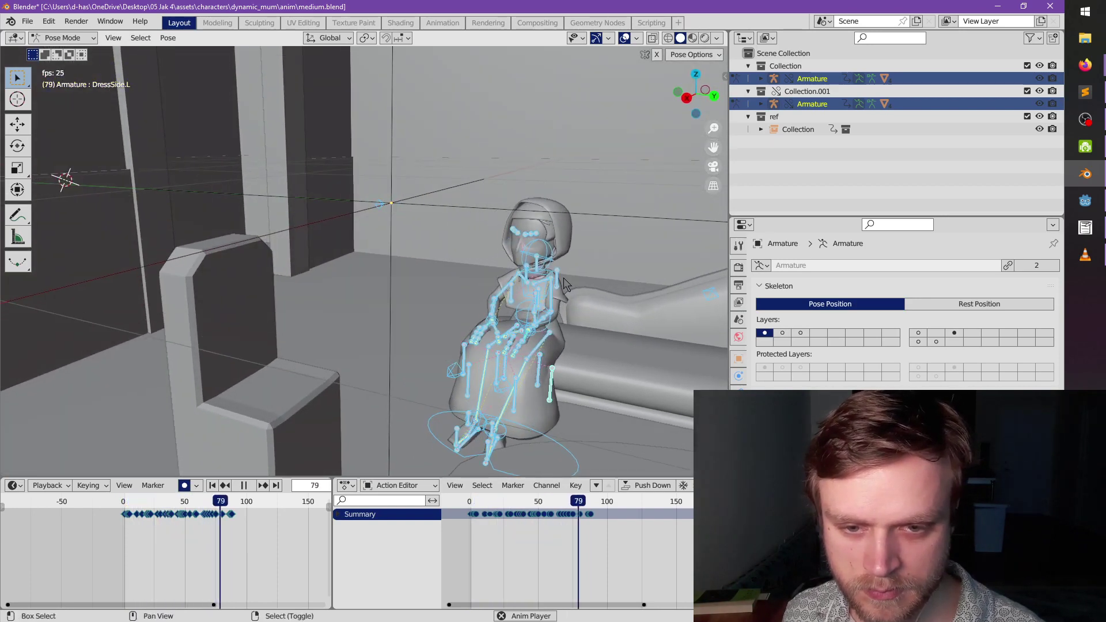
{"action": "middle_click_drag", "start_coordinate": [555, 277], "coordinate": [378, 278], "text": "shift"}
{"action": "key", "text": "space"}
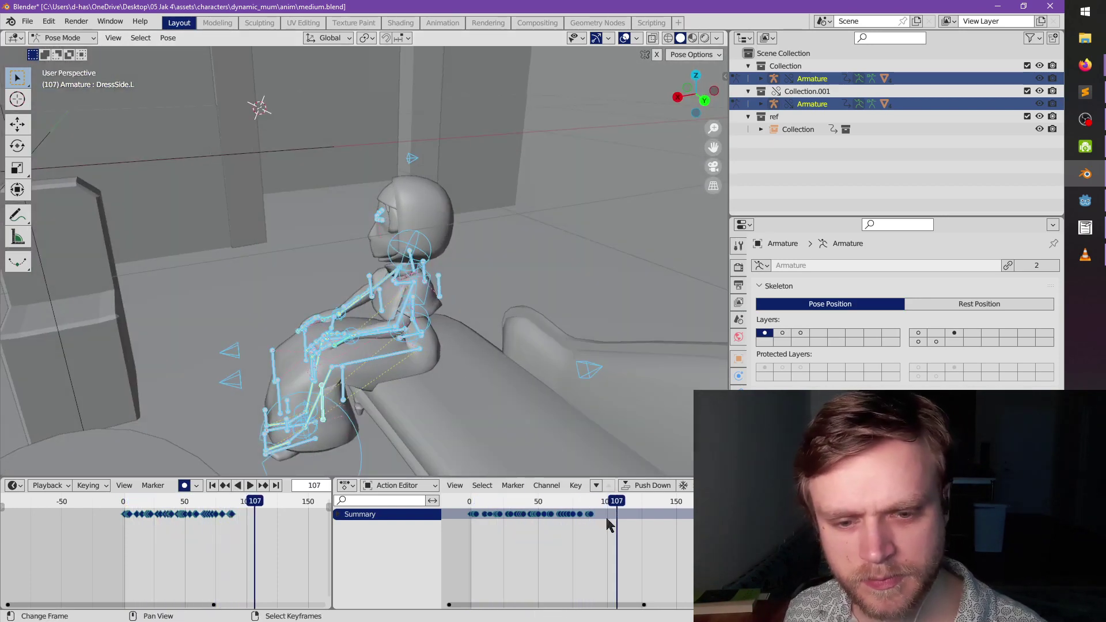
- Replay the sit-down from about frame 40, examining the motion from the side and the front
{"action": "left_click_drag", "start_coordinate": [610, 524], "coordinate": [526, 515]}
{"action": "key", "text": "space"}
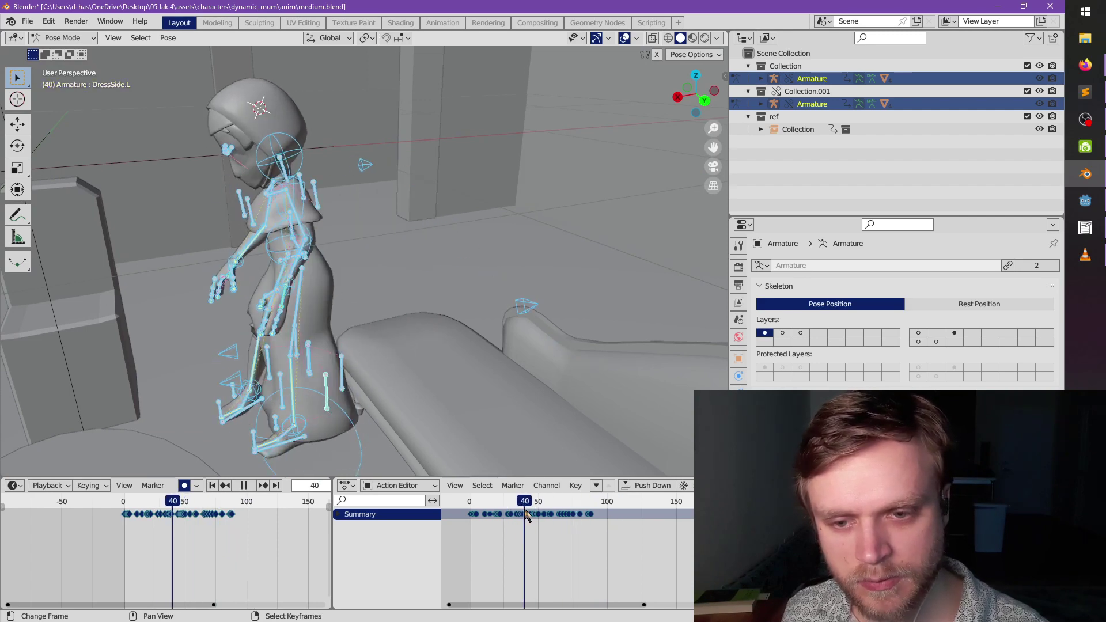
{"action": "key", "text": "space"}
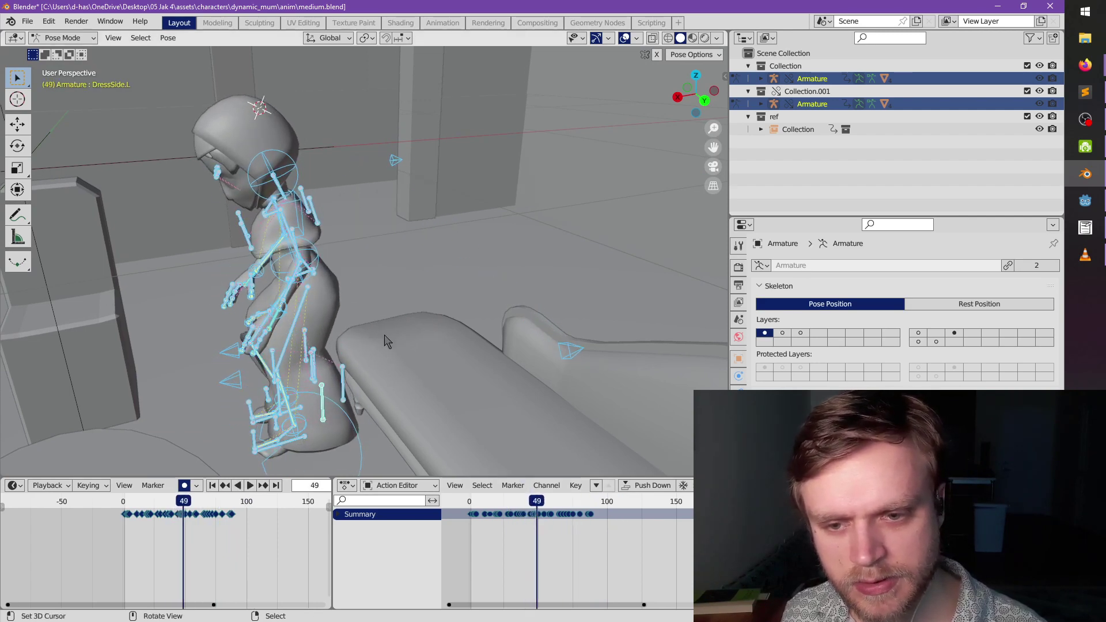
{"action": "middle_click_drag", "start_coordinate": [386, 341], "coordinate": [542, 346]}
{"action": "left_click_drag", "start_coordinate": [551, 512], "coordinate": [535, 512]}
{"action": "key", "text": "space"}
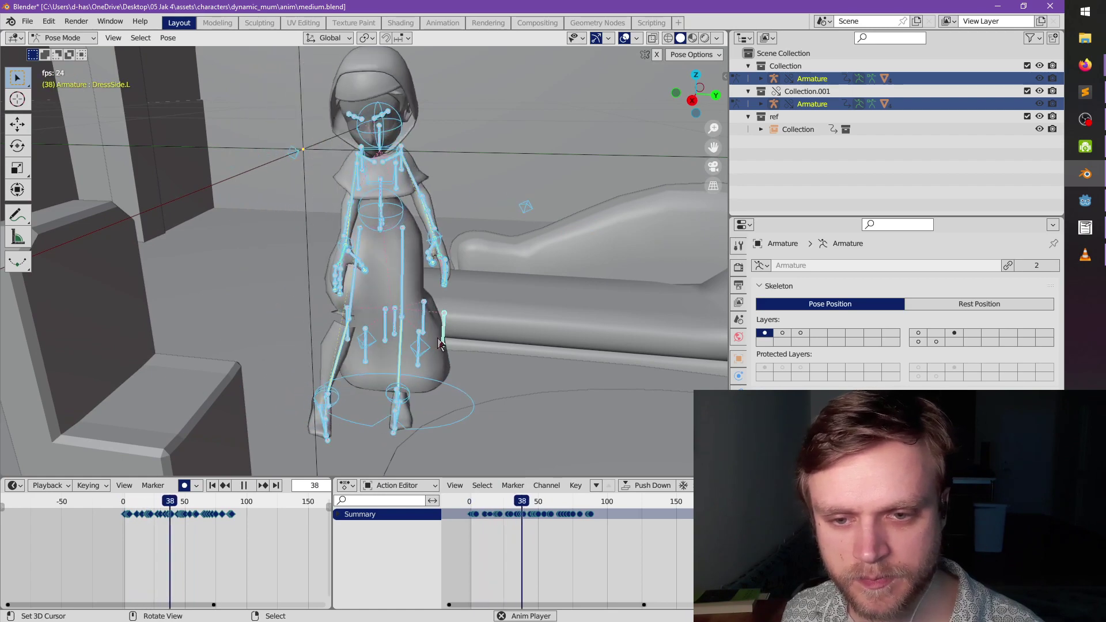
{"action": "middle_click_drag", "start_coordinate": [439, 340], "coordinate": [405, 338]}
{"action": "key", "text": "space"}
- Stretch the Body bone's keyframes from frame 49 onward by a factor of about 1.08 around frame 49
{"action": "left_click_drag", "start_coordinate": [599, 505], "coordinate": [546, 512]}
{"action": "scroll", "coordinate": [512, 435], "scroll_direction": "up", "scroll_amount": 4}
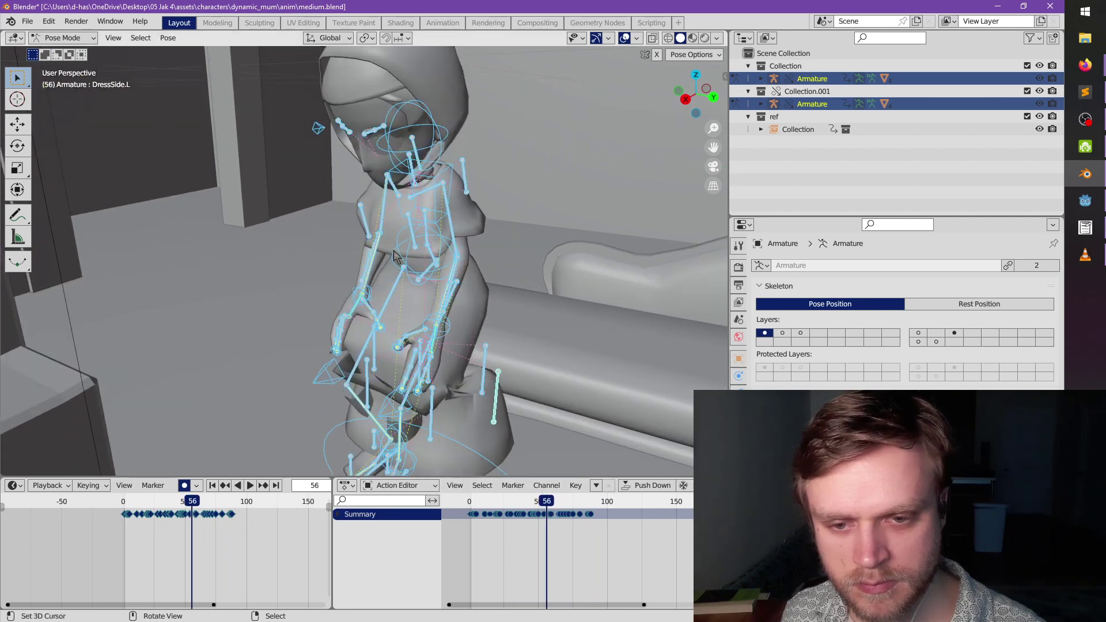
{"action": "left_click", "coordinate": [402, 257]}
{"action": "key", "text": "s"}
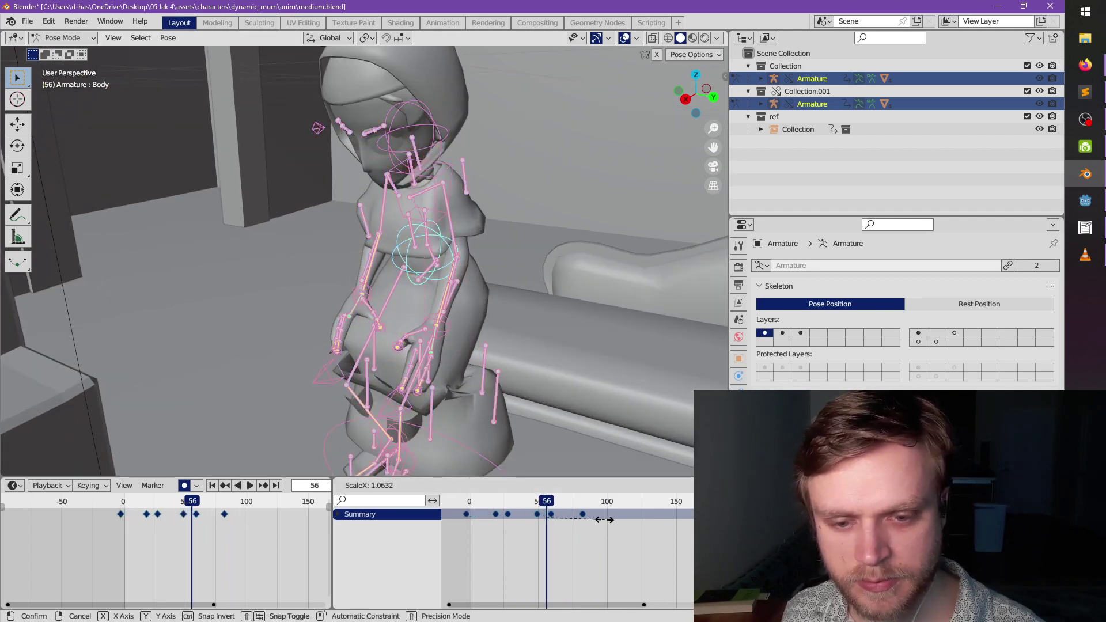
{"action": "right_click", "coordinate": [600, 523]}
{"action": "key", "text": "space"}
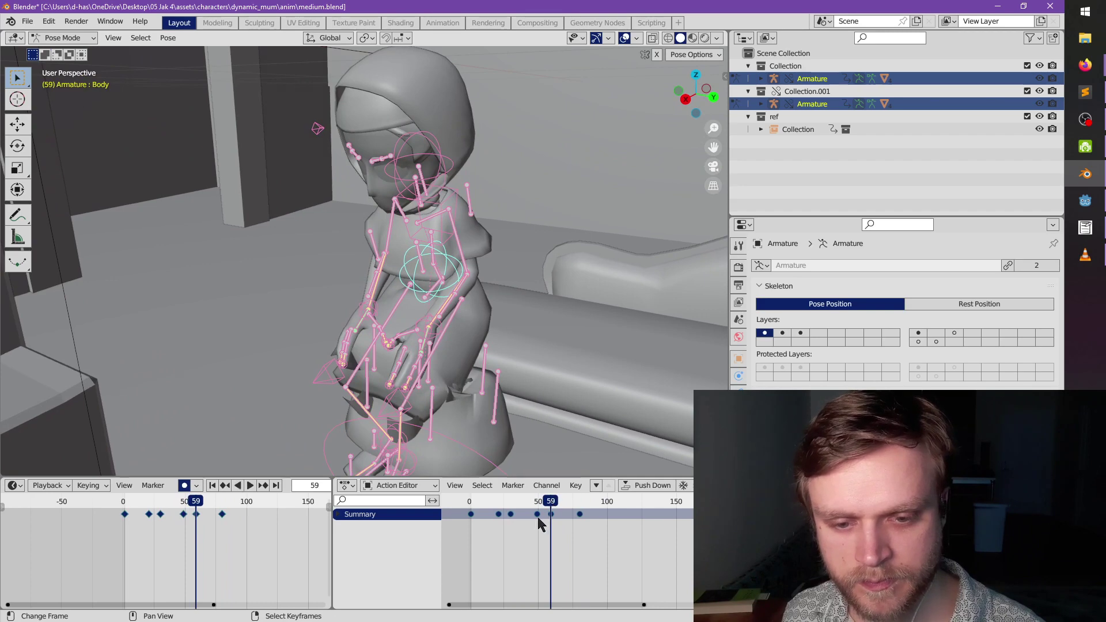
{"action": "left_click_drag", "start_coordinate": [535, 527], "coordinate": [606, 505]}
{"action": "left_click_drag", "start_coordinate": [538, 505], "coordinate": [539, 505]}
{"action": "key", "text": "space"}
{"action": "key", "text": "g"}
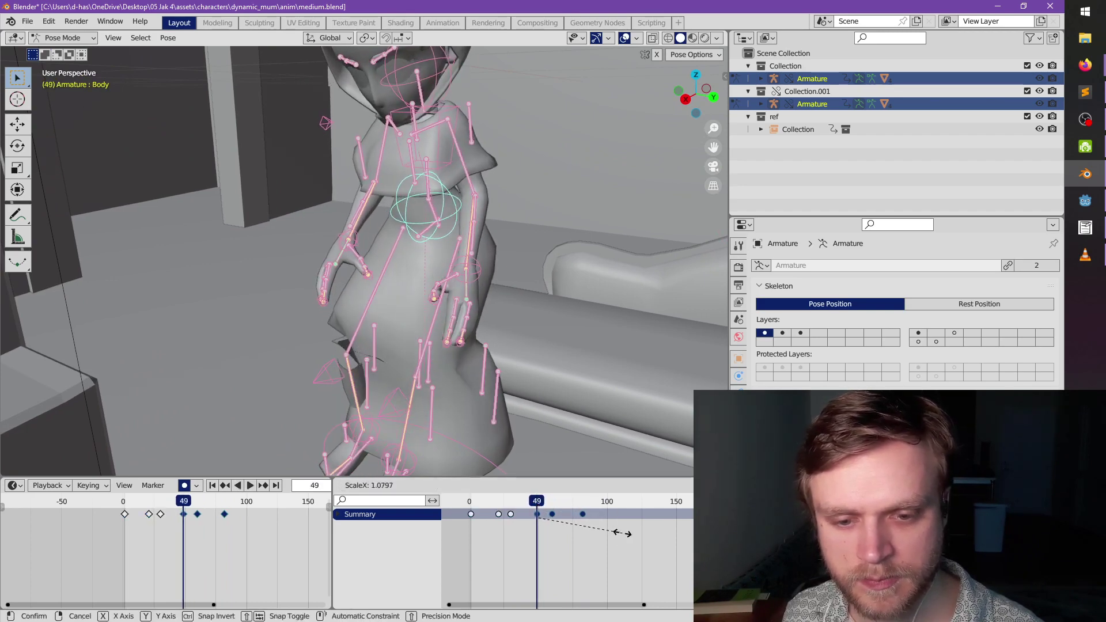
{"action": "left_click", "coordinate": [621, 535]}
- Replay the retimed sit-down and review how the body lands on the sofa
{"action": "key", "text": "space"}
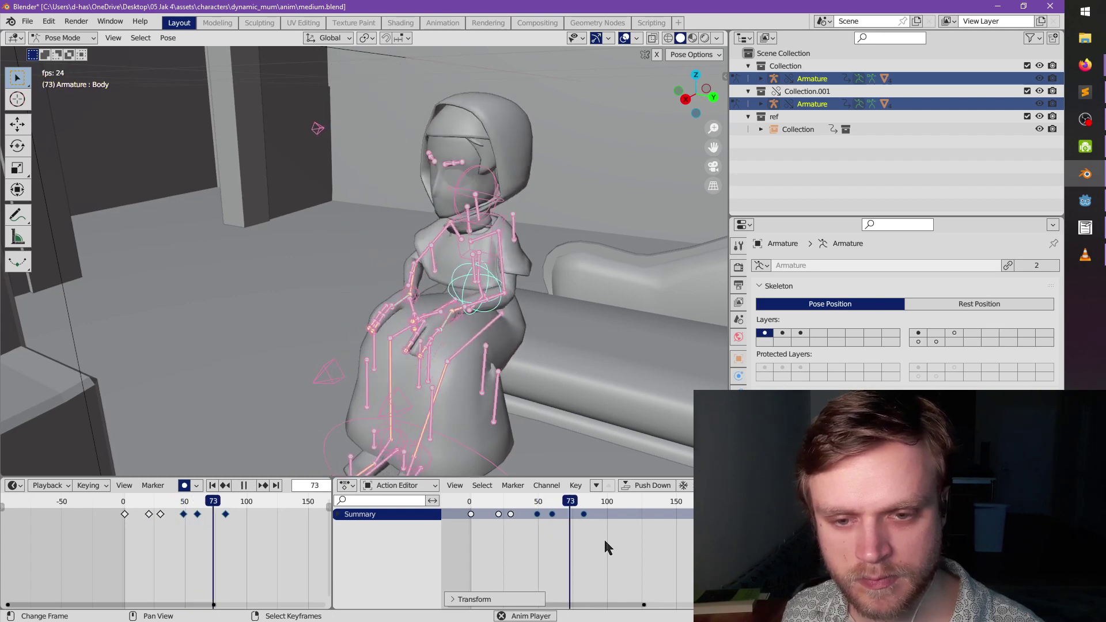
{"action": "left_click_drag", "start_coordinate": [570, 502], "coordinate": [520, 506]}
{"action": "middle_click_drag", "start_coordinate": [507, 334], "coordinate": [535, 358]}
{"action": "key", "text": "space"}
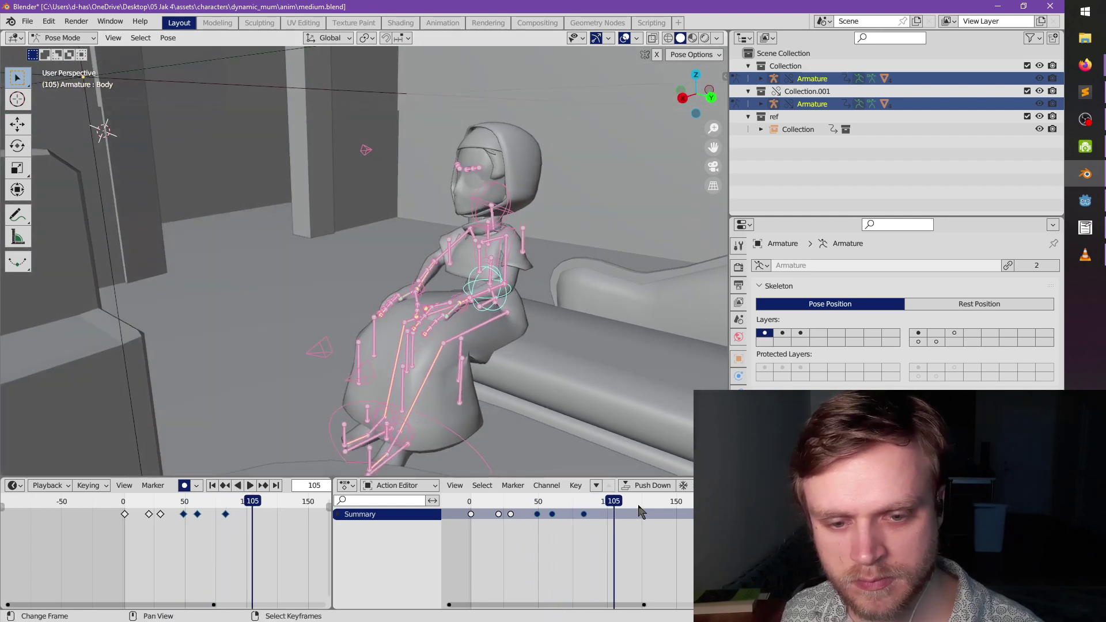
- Rotate the Body bone about the X axis at frame 60 to lean the torso further forward
{"action": "left_click_drag", "start_coordinate": [607, 505], "coordinate": [552, 511]}
{"action": "key", "text": "space"}
{"action": "middle_click_drag", "start_coordinate": [483, 311], "coordinate": [433, 322]}
{"action": "key", "text": "r"}
{"action": "key", "text": "x"}
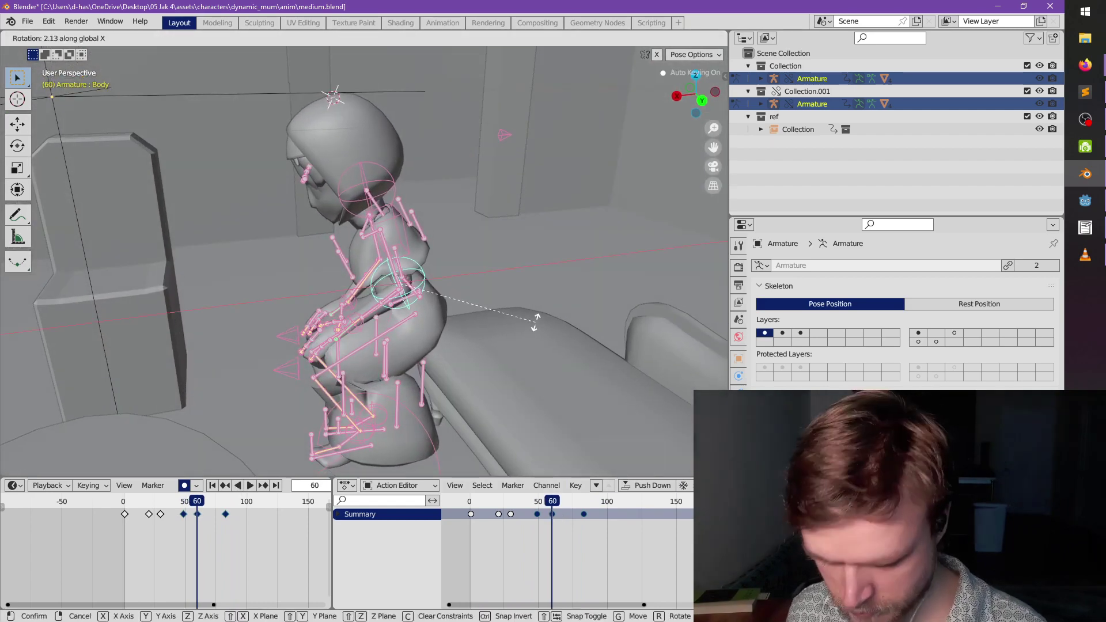
{"action": "key", "text": "x"}
{"action": "key", "text": "x"}
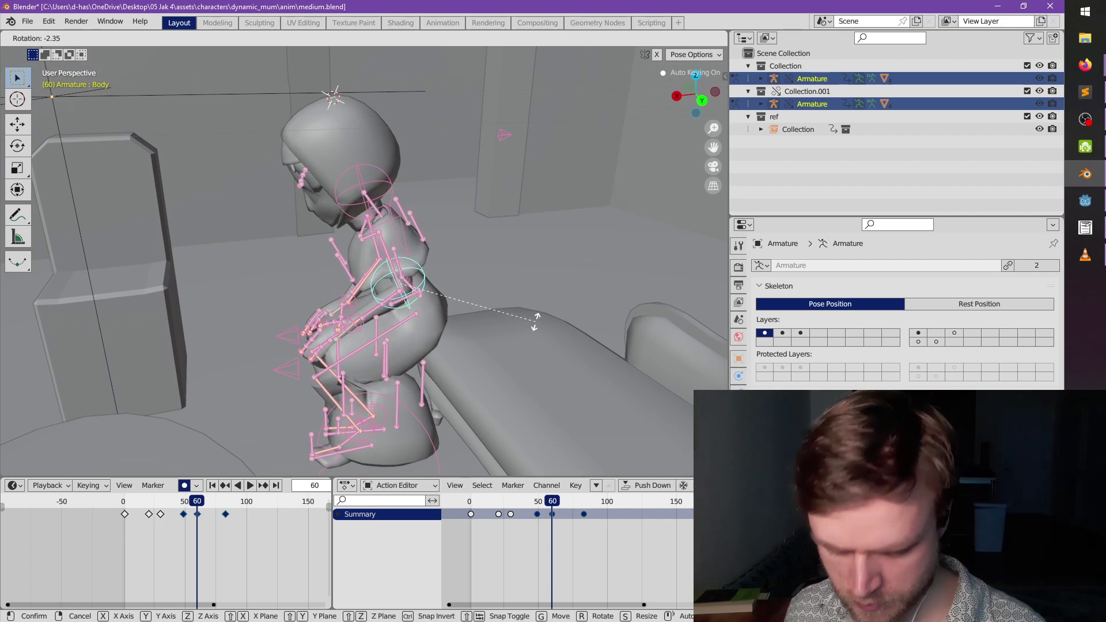
{"action": "key", "text": "r"}
{"action": "left_click", "coordinate": [534, 326]}
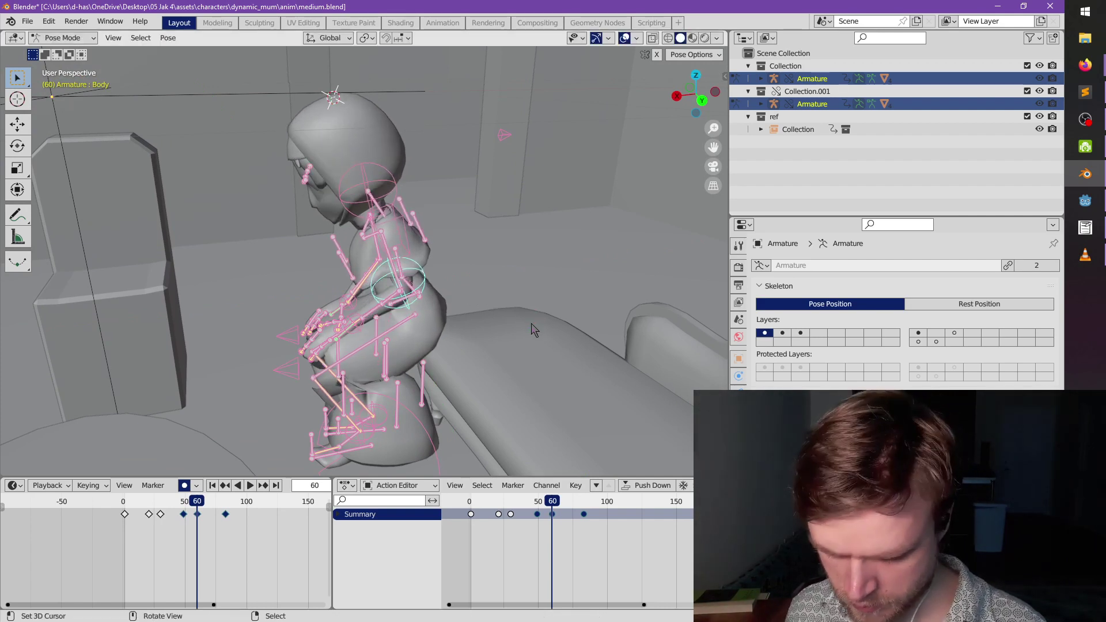
{"action": "key", "text": "r"}
{"action": "key", "text": "x"}
{"action": "left_click", "coordinate": [528, 314]}
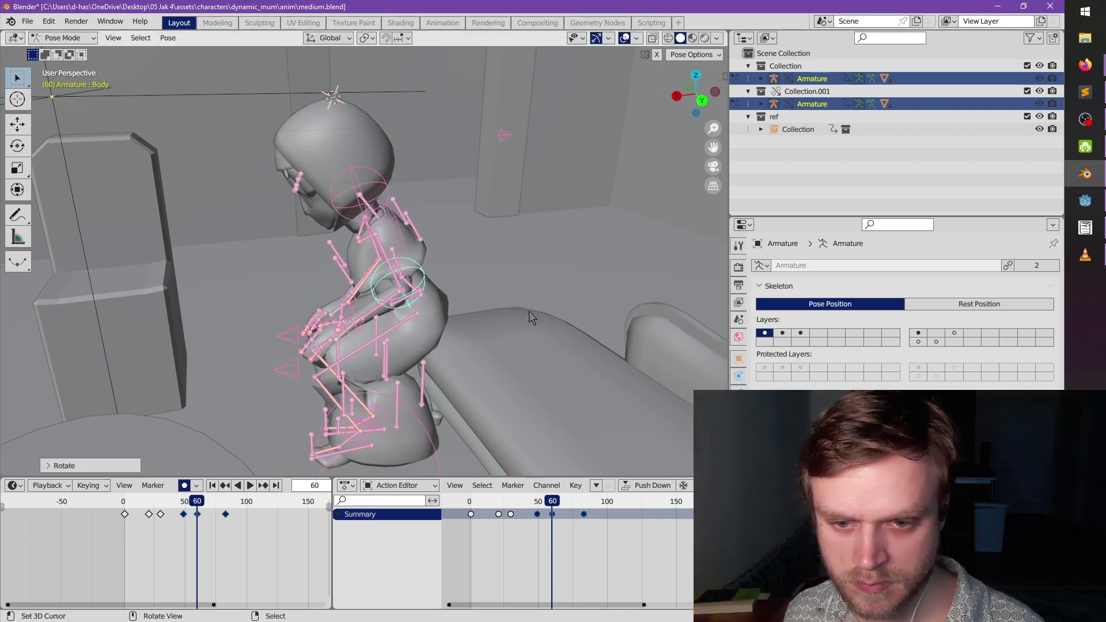
- Shift the Body bone horizontally by about 0.07 m at frame 60 with Z locked, and replay the sit-down
{"action": "middle_click_drag", "start_coordinate": [528, 315], "coordinate": [586, 378]}
{"action": "key", "text": "g"}
{"action": "key", "text": "shift+z"}
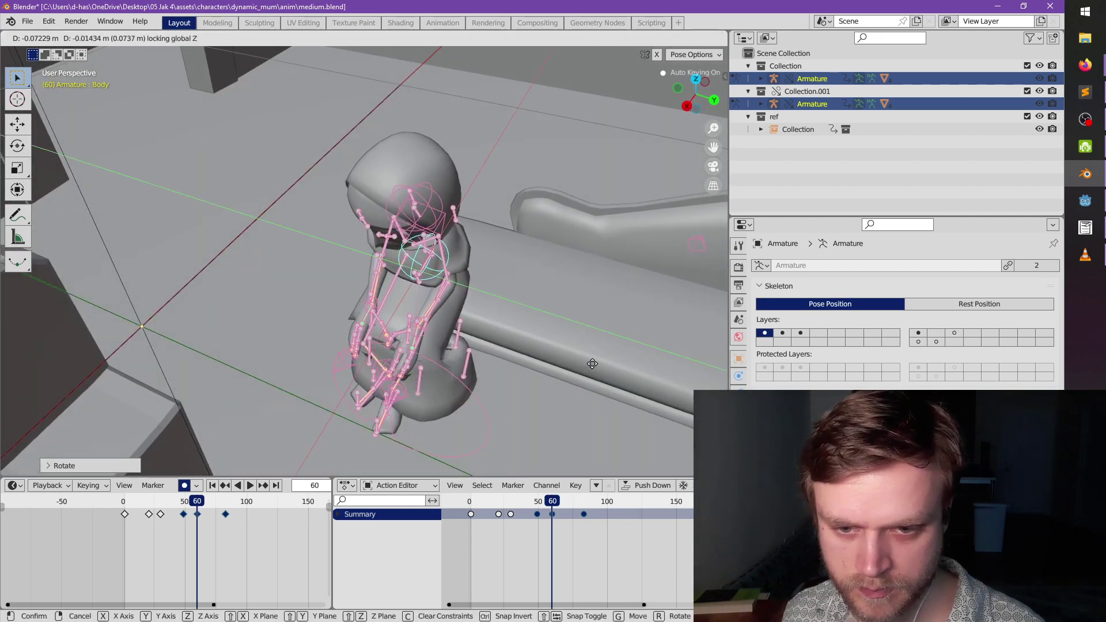
{"action": "left_click", "coordinate": [596, 365]}
{"action": "middle_click_drag", "start_coordinate": [596, 366], "coordinate": [542, 339]}
{"action": "key", "text": "space"}
- Return to the beginning of the sit-down, play it briefly and look closely at the skirt at frame 2
{"action": "key", "text": "space"}
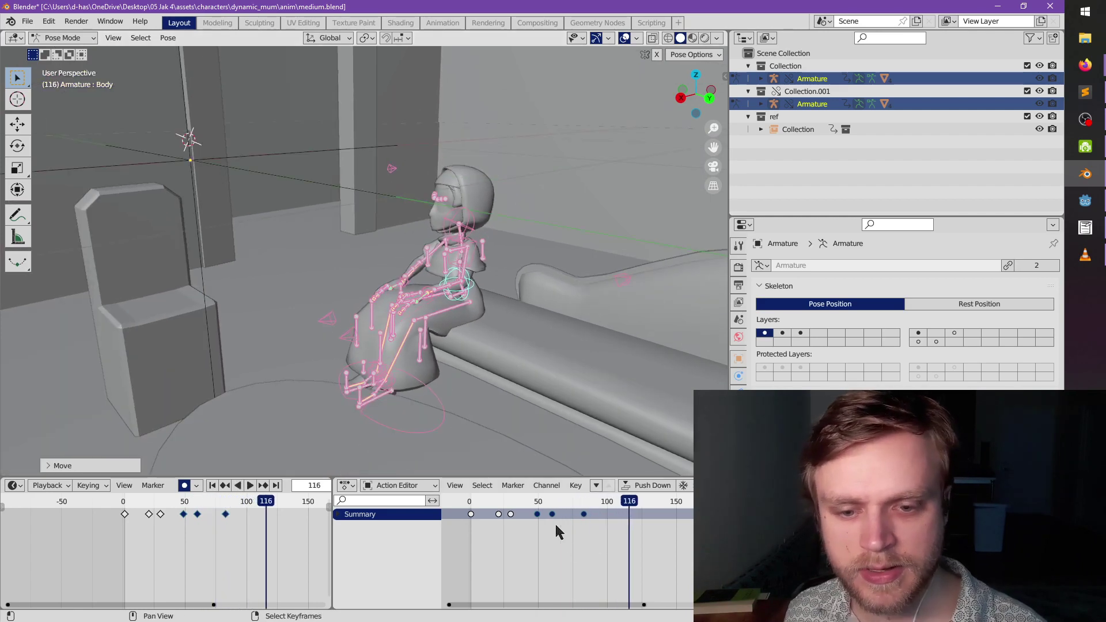
{"action": "left_click", "coordinate": [544, 488]}
{"action": "left_click_drag", "start_coordinate": [532, 507], "coordinate": [470, 517]}
{"action": "key", "text": "space"}
{"action": "key", "text": "space"}
{"action": "scroll", "coordinate": [465, 350], "scroll_direction": "up", "scroll_amount": 8}
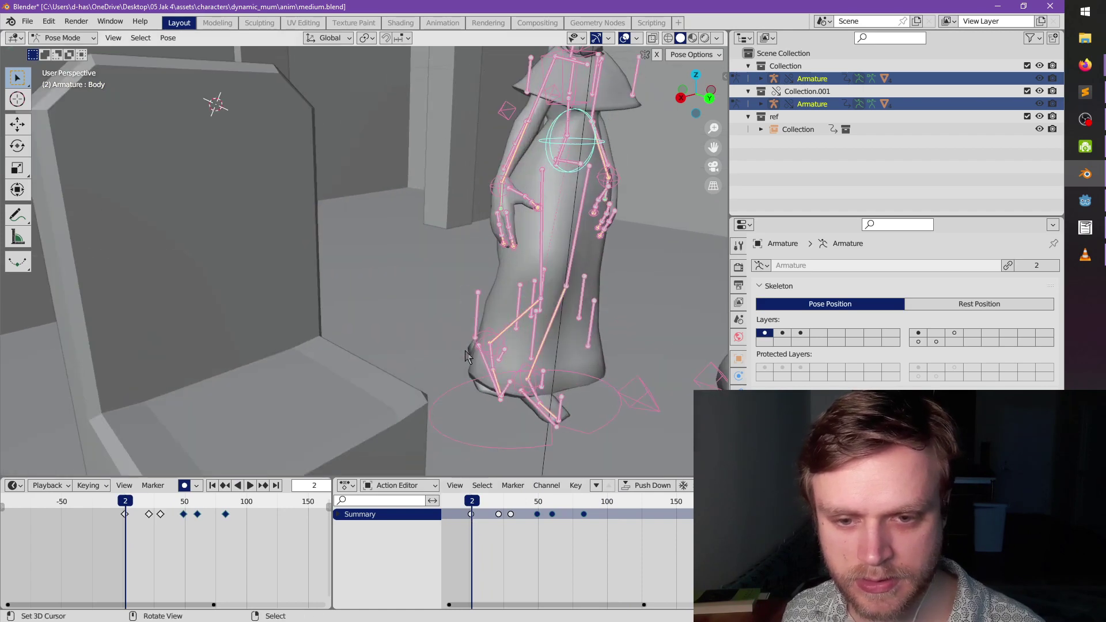
- Identify the dress control bones around the lower skirt and display only the armature layer that contains them
{"action": "left_click", "coordinate": [432, 297]}
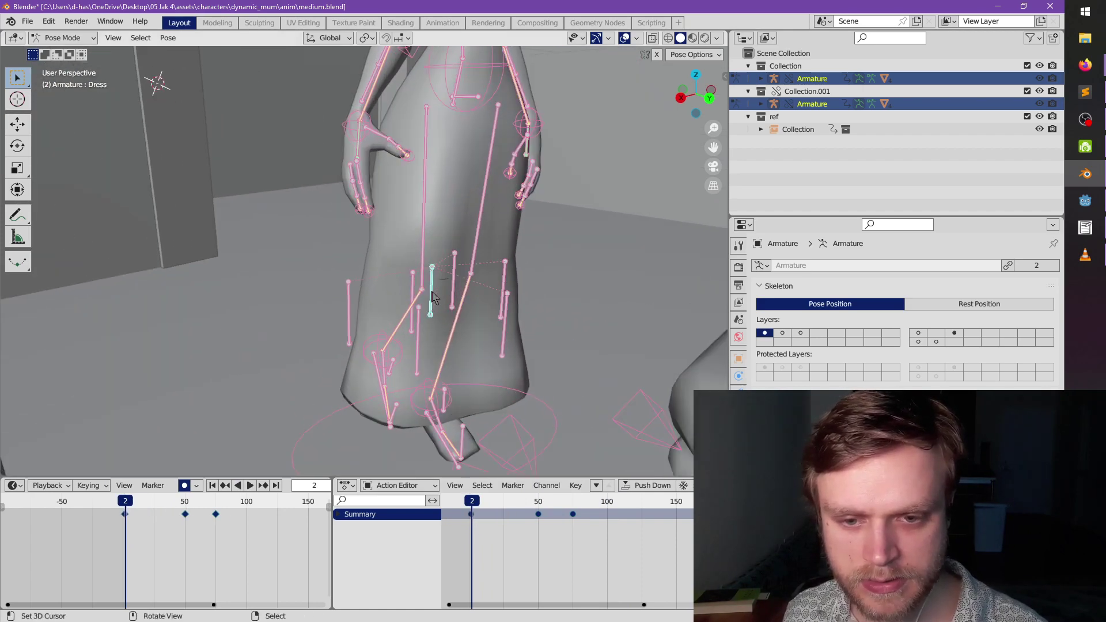
{"action": "left_click", "coordinate": [419, 344]}
{"action": "middle_click_drag", "start_coordinate": [419, 343], "coordinate": [381, 288]}
{"action": "middle_click_drag", "start_coordinate": [346, 329], "coordinate": [491, 283], "text": "shift"}
{"action": "scroll", "coordinate": [491, 284], "scroll_direction": "up", "scroll_amount": 1}
{"action": "middle_click_drag", "start_coordinate": [375, 295], "coordinate": [397, 309]}
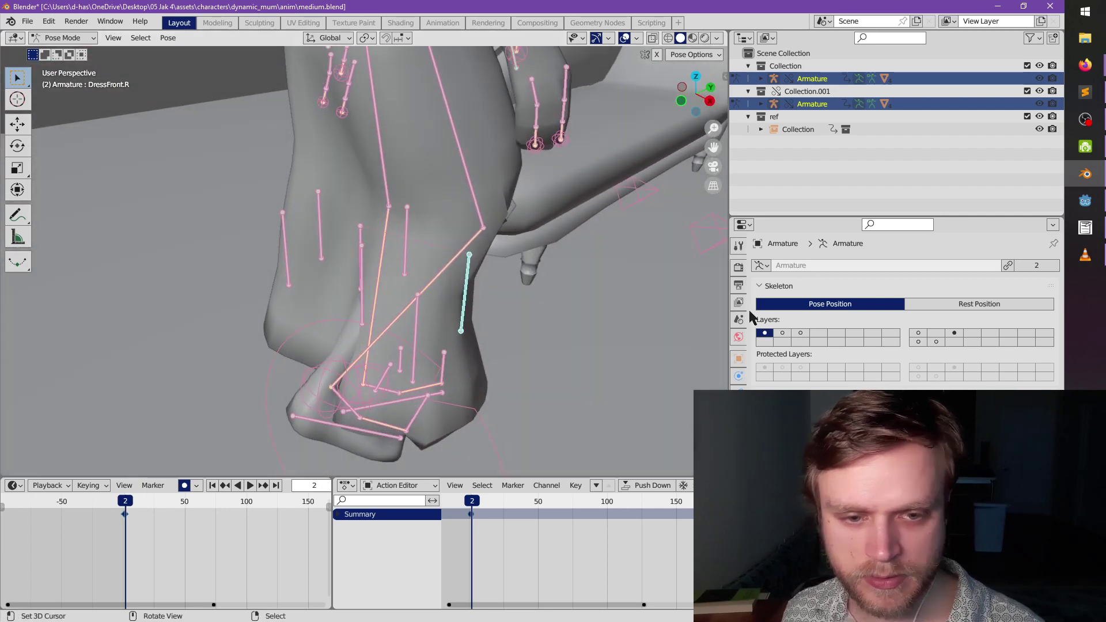
{"action": "left_click", "coordinate": [954, 334]}
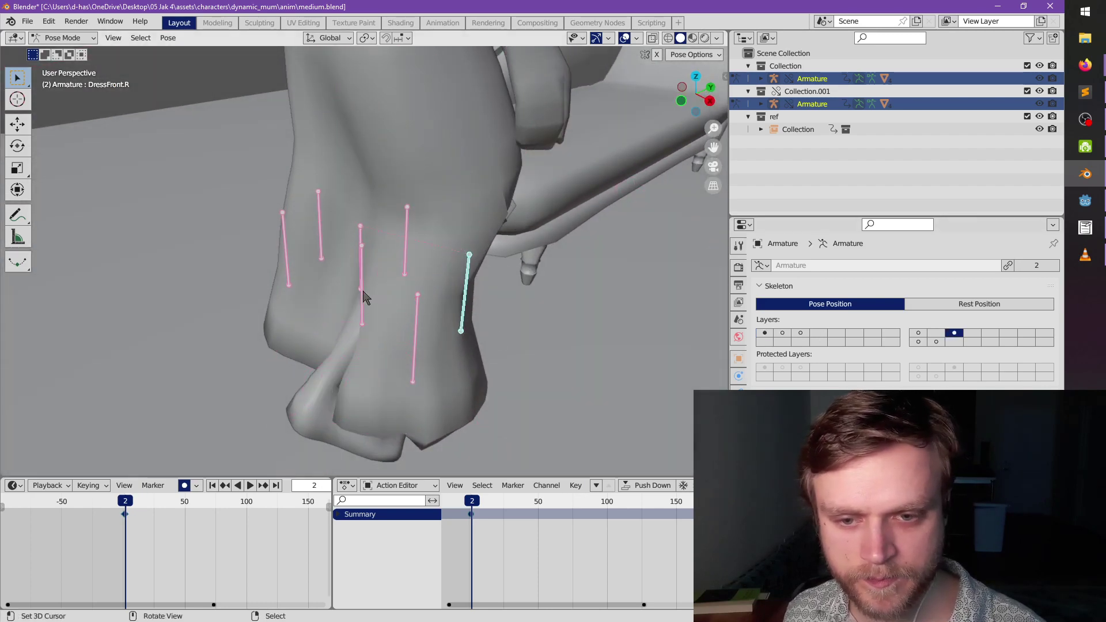
{"action": "mouse_move", "coordinate": [503, 320]}
{"action": "middle_mouse_down"}
{"action": "mouse_move", "coordinate": [459, 246]}
{"action": "mouse_move", "coordinate": [496, 313]}
{"action": "middle_mouse_up"}
{"action": "scroll", "coordinate": [466, 257], "scroll_direction": "down", "scroll_amount": 4}
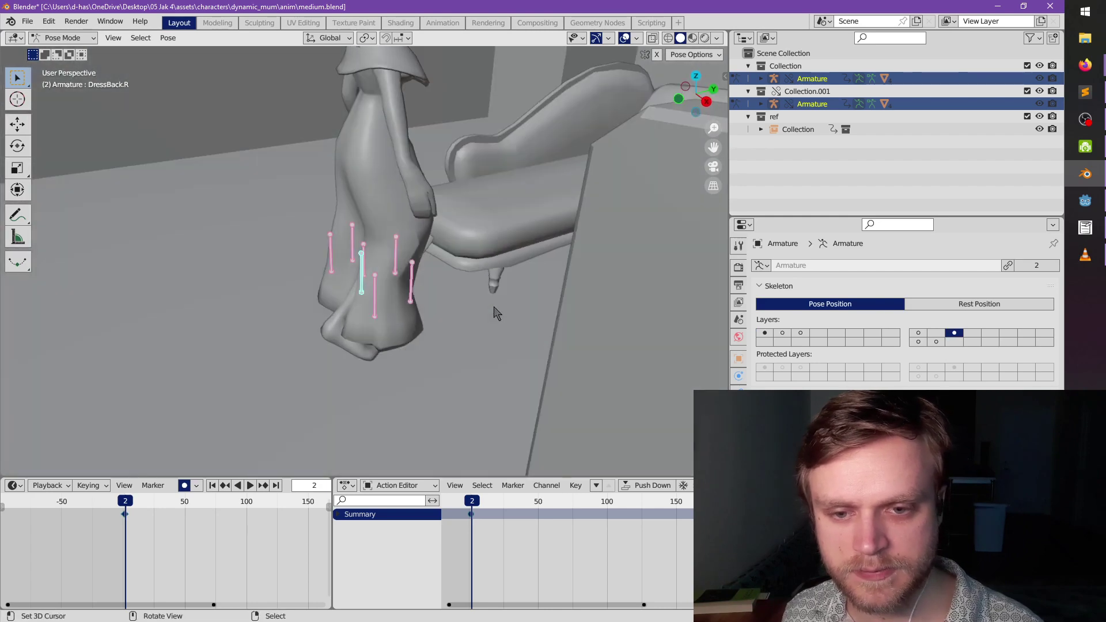
- Replay the sit-down from the start with only the dress bones displayed and inspect the skirt in the seated pose
{"action": "key", "text": "space"}
{"action": "scroll", "coordinate": [495, 265], "scroll_direction": "down", "scroll_amount": 2}
{"action": "middle_click_drag", "start_coordinate": [499, 267], "coordinate": [364, 288]}
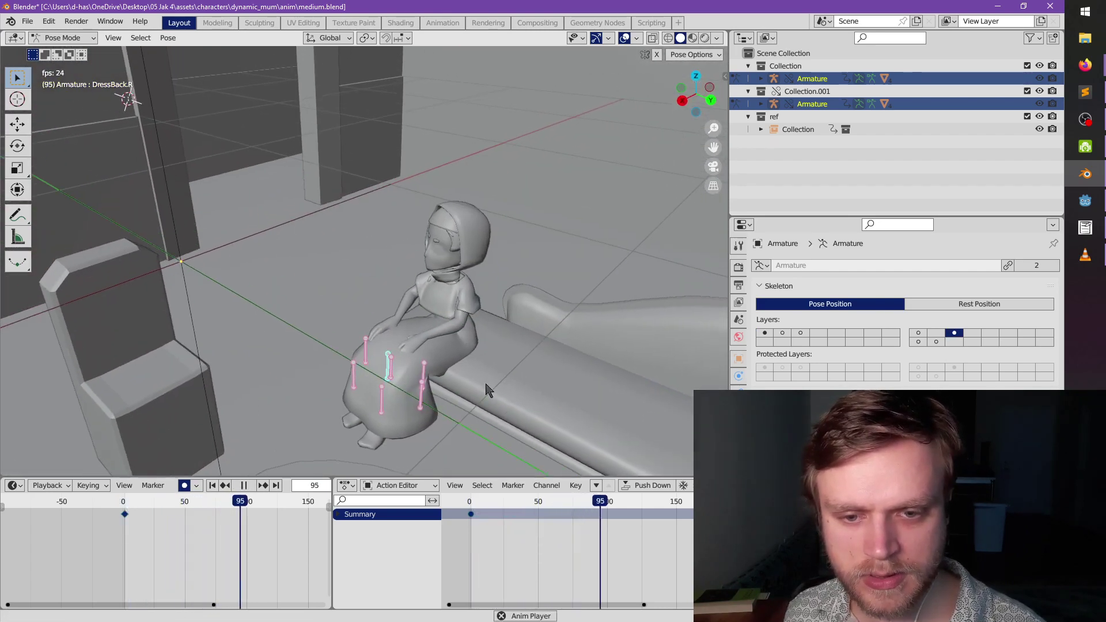
{"action": "key", "text": "space"}
{"action": "left_click_drag", "start_coordinate": [608, 509], "coordinate": [470, 501]}
{"action": "key", "text": "space"}
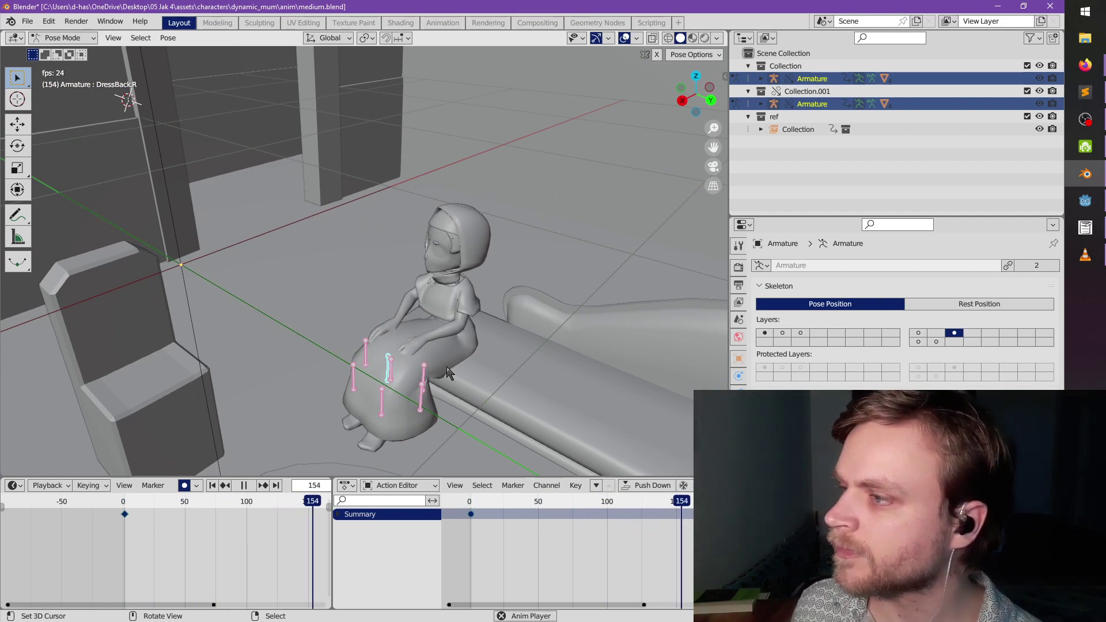
{"action": "key", "text": "space"}
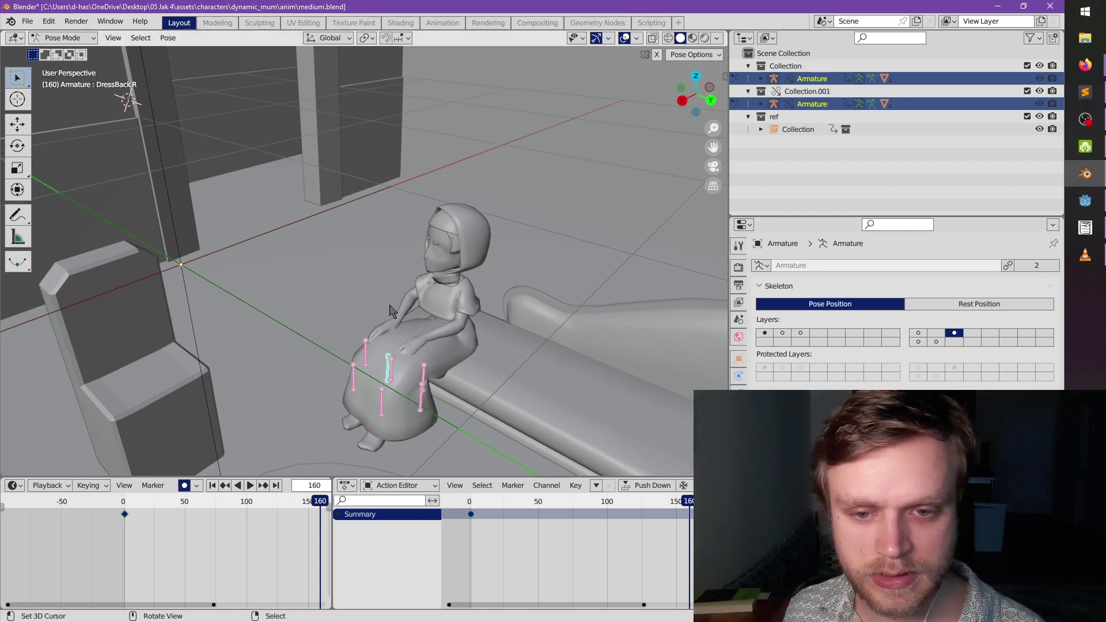
{"action": "middle_click_drag", "start_coordinate": [390, 311], "coordinate": [462, 316]}
{"action": "mouse_move", "coordinate": [1085, 64]}
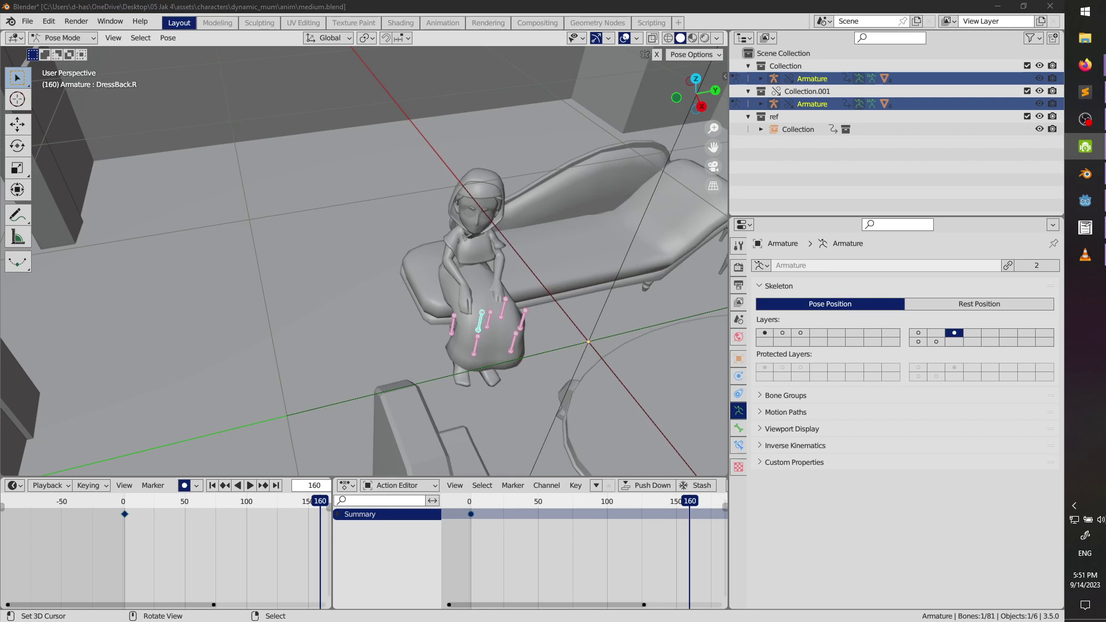
{"action": "middle_click_drag", "start_coordinate": [447, 252], "coordinate": [323, 322]}
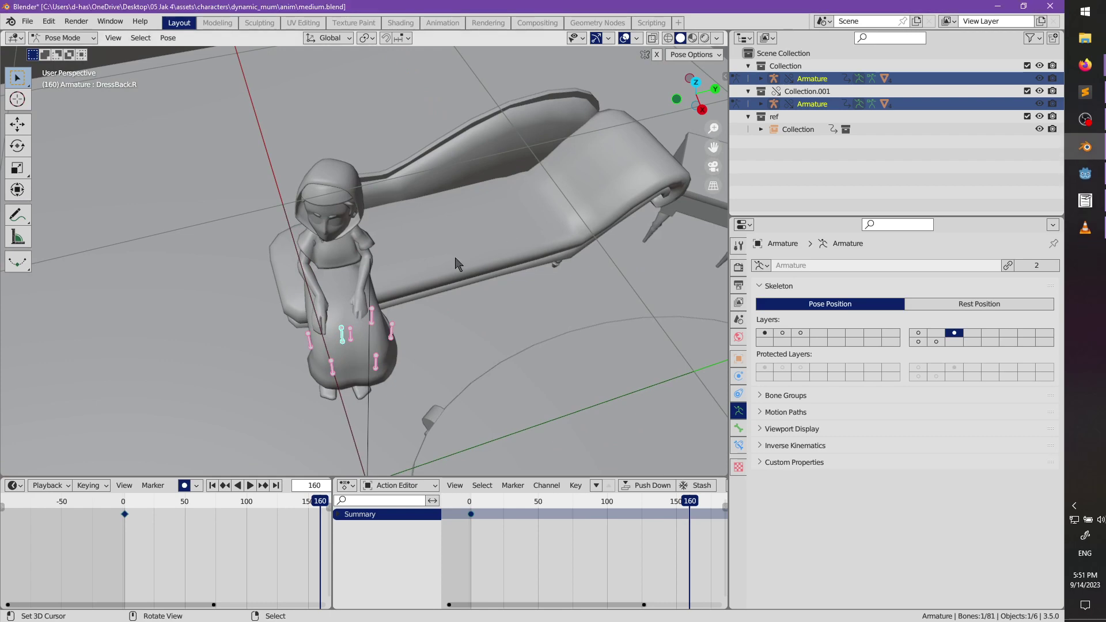
{"action": "middle_click_drag", "start_coordinate": [460, 264], "coordinate": [521, 336]}
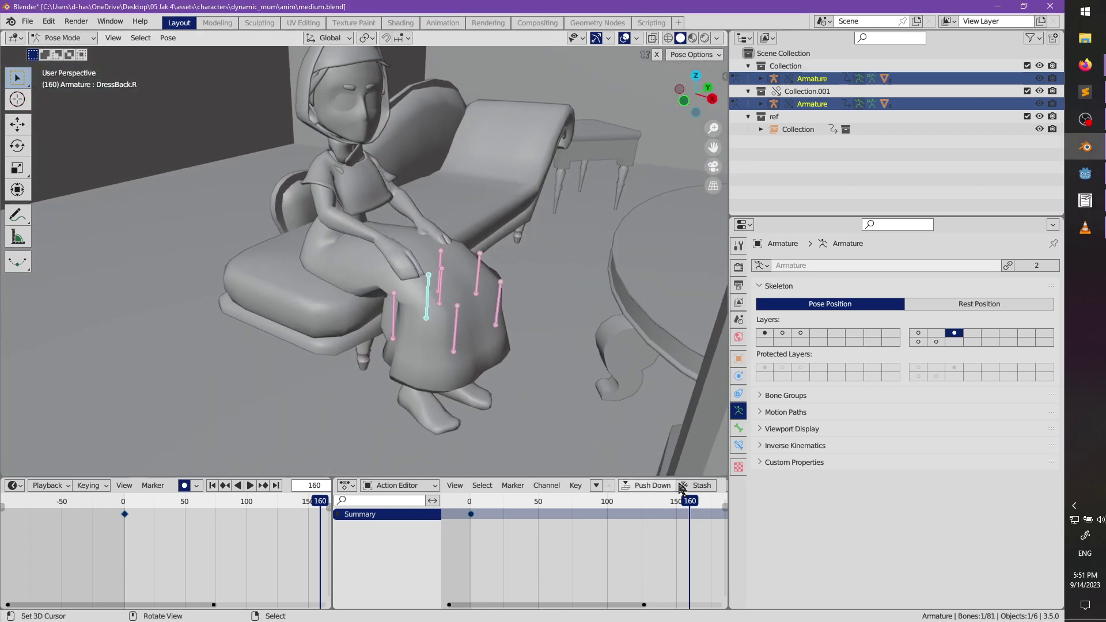
- Move and rotate the DressBack.R bone at frame 1 to reshape the back of the skirt
{"action": "key", "text": "space"}
{"action": "left_click", "coordinate": [469, 519]}
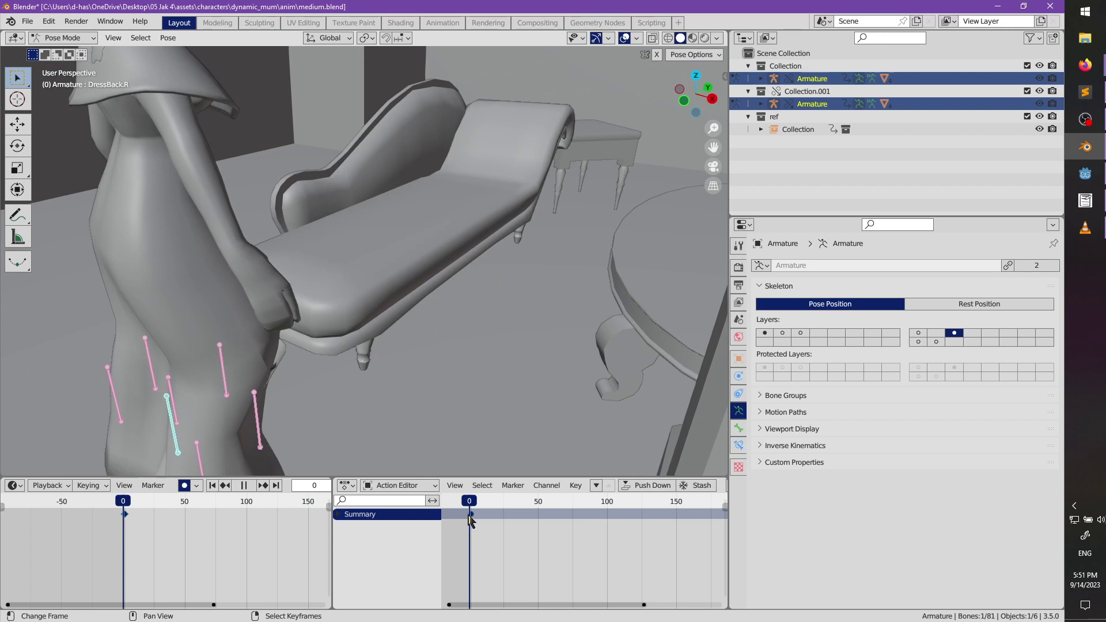
{"action": "key", "text": "space"}
{"action": "middle_click_drag", "start_coordinate": [472, 242], "coordinate": [451, 311]}
{"action": "key", "text": "g"}
{"action": "left_click", "coordinate": [424, 314]}
{"action": "key", "text": "r"}
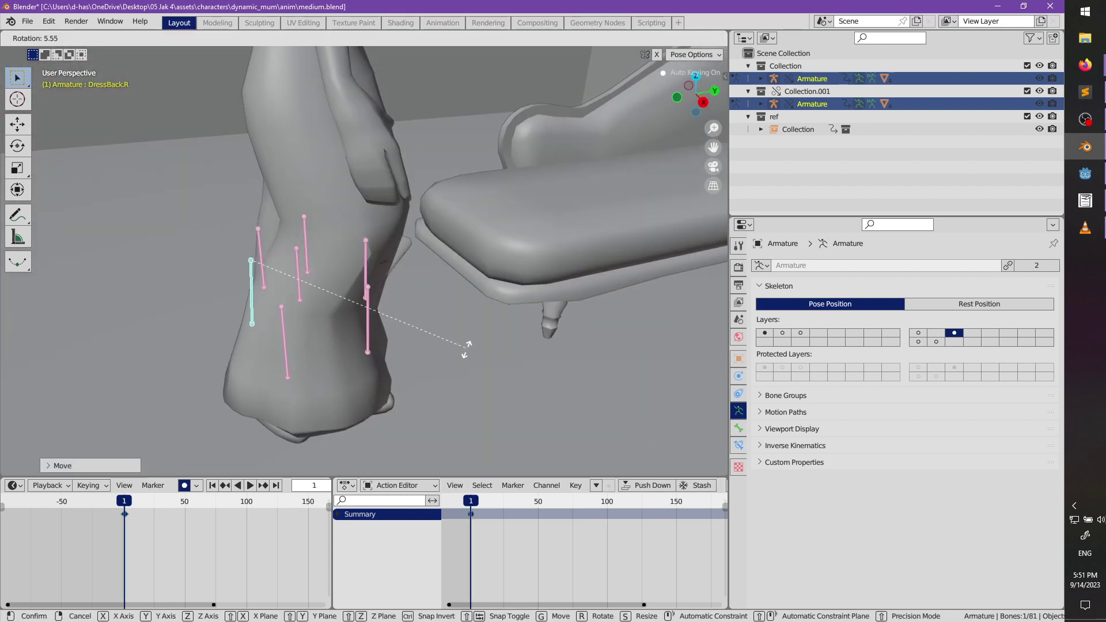
{"action": "left_click", "coordinate": [464, 388]}
{"action": "key", "text": "g"}
{"action": "left_click", "coordinate": [475, 365]}
- Move the DressFront.R bone and then both front dress bones toward the sofa at frame 1
{"action": "left_click_drag", "start_coordinate": [484, 352], "coordinate": [519, 328]}
{"action": "middle_click_drag", "start_coordinate": [435, 352], "coordinate": [321, 309]}
{"action": "key", "text": "g"}
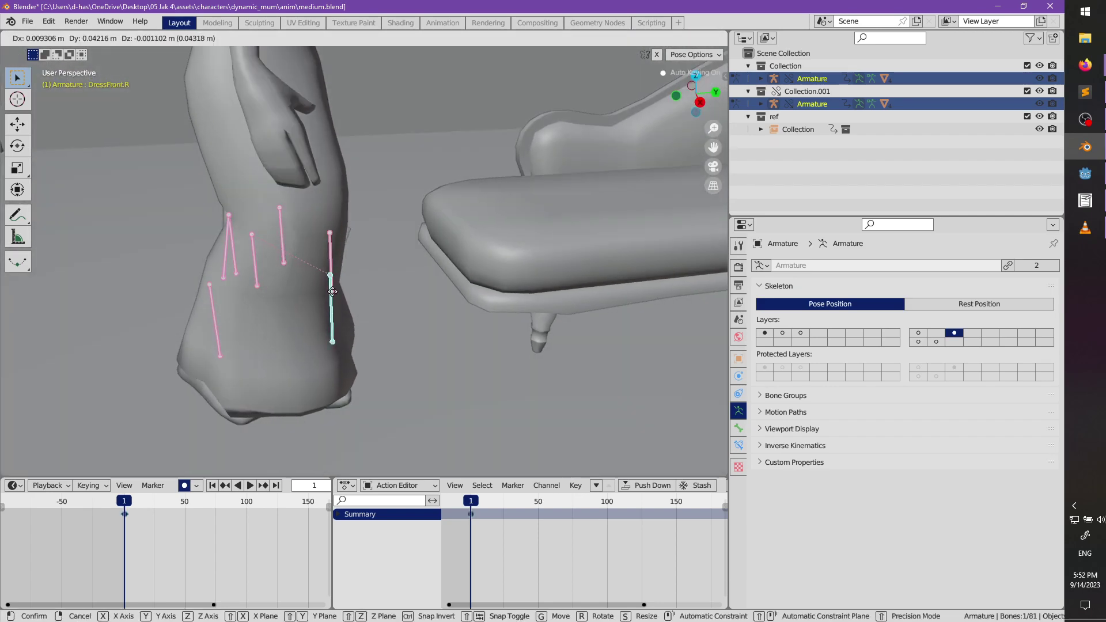
{"action": "left_click", "coordinate": [329, 296]}
{"action": "right_click", "coordinate": [331, 260]}
{"action": "middle_click_drag", "start_coordinate": [330, 259], "coordinate": [321, 410]}
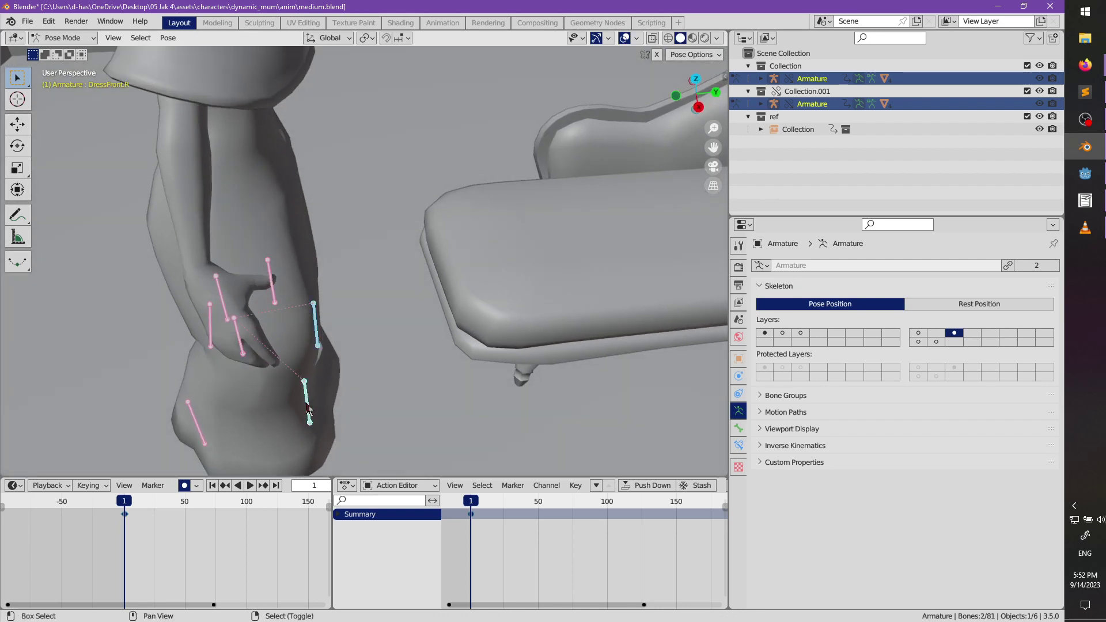
{"action": "key", "text": "g"}
{"action": "left_click", "coordinate": [326, 396]}
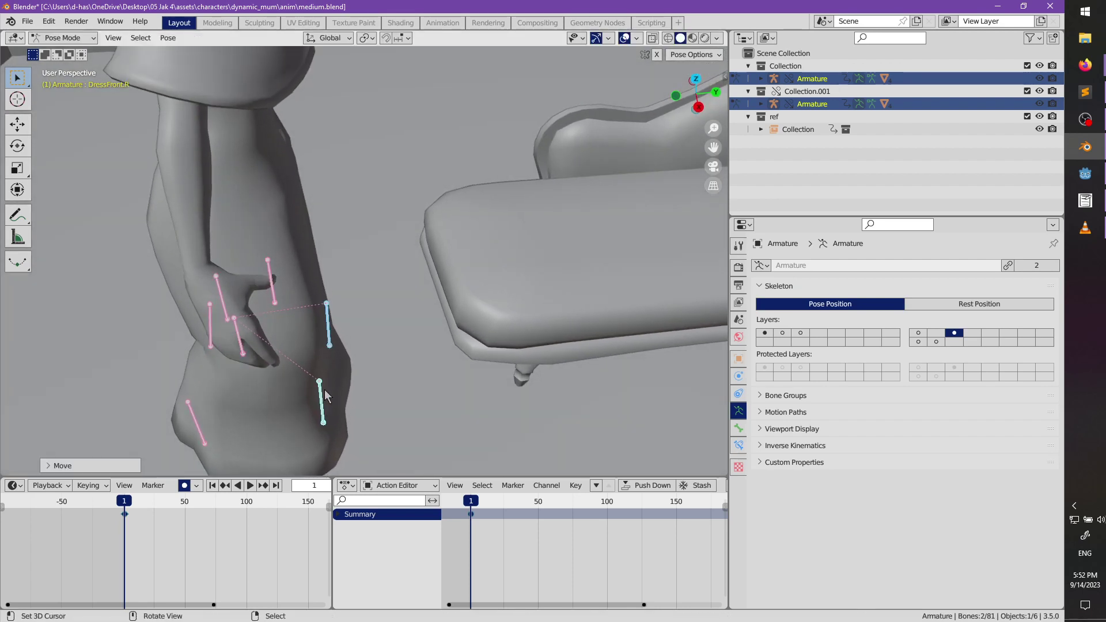
- Move the DressFront.L bone by about 0.026 m at frame 1 and rotate it about the Z axis
{"action": "middle_click_drag", "start_coordinate": [325, 396], "coordinate": [244, 348]}
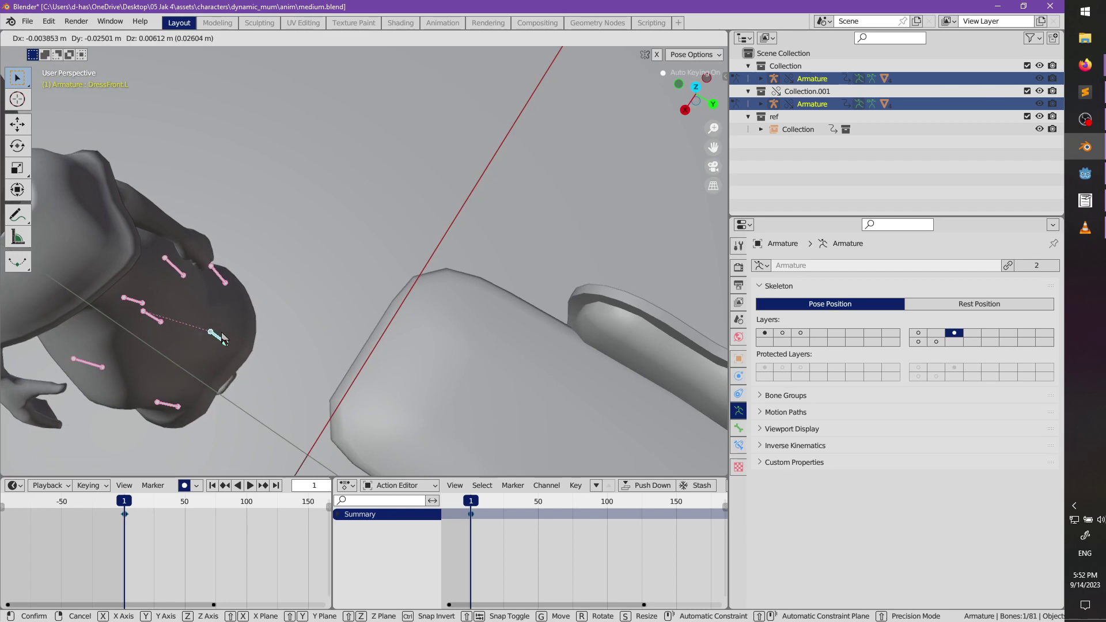
{"action": "left_click", "coordinate": [223, 339]}
{"action": "key", "text": "r"}
{"action": "key", "text": "z"}
{"action": "left_click", "coordinate": [360, 339]}
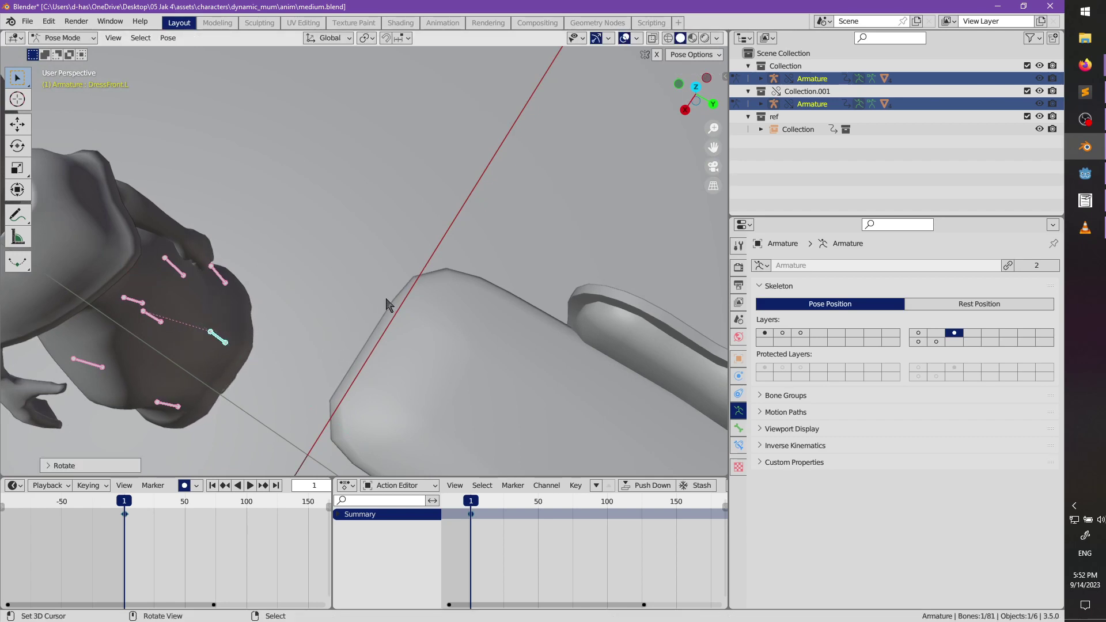
{"action": "middle_click_drag", "start_coordinate": [324, 315], "coordinate": [370, 284]}
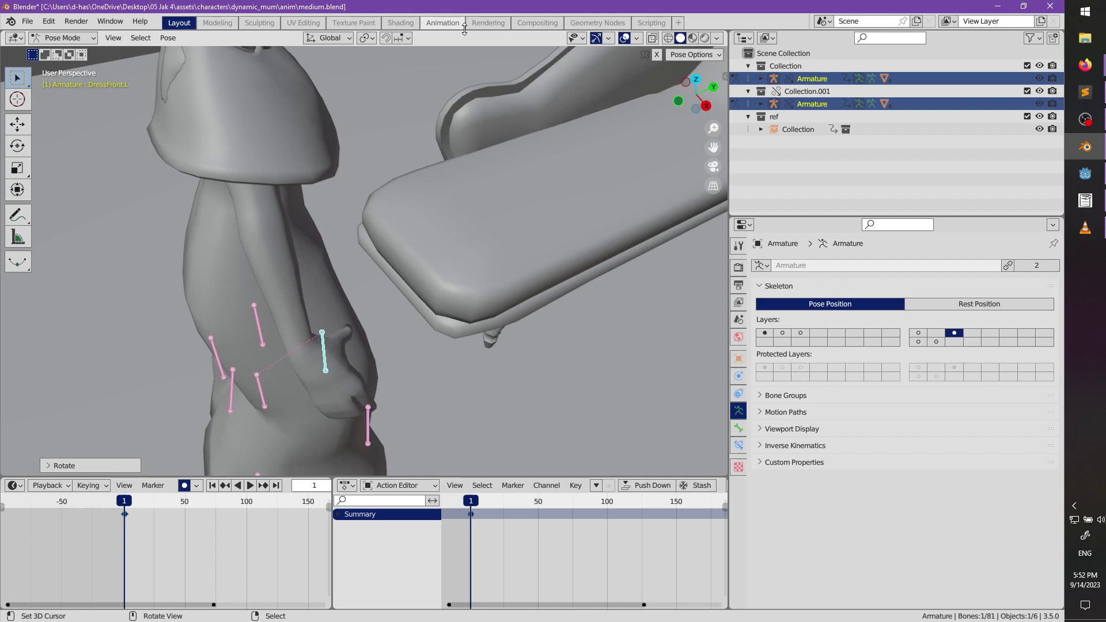
- Clear the rotation and location of all seven dress bones at frame 11
{"action": "middle_click_drag", "start_coordinate": [536, 387], "coordinate": [530, 360]}
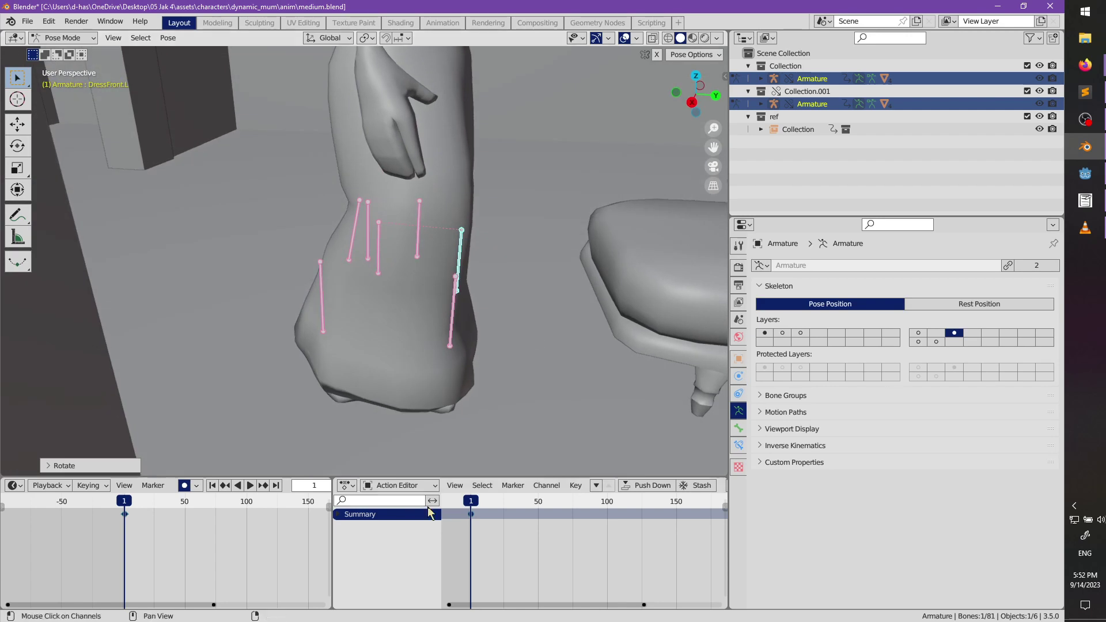
{"action": "left_click_drag", "start_coordinate": [471, 504], "coordinate": [484, 503]}
{"action": "middle_click_drag", "start_coordinate": [537, 345], "coordinate": [546, 301]}
{"action": "key", "text": "alt+r"}
{"action": "key", "text": "alt+g"}
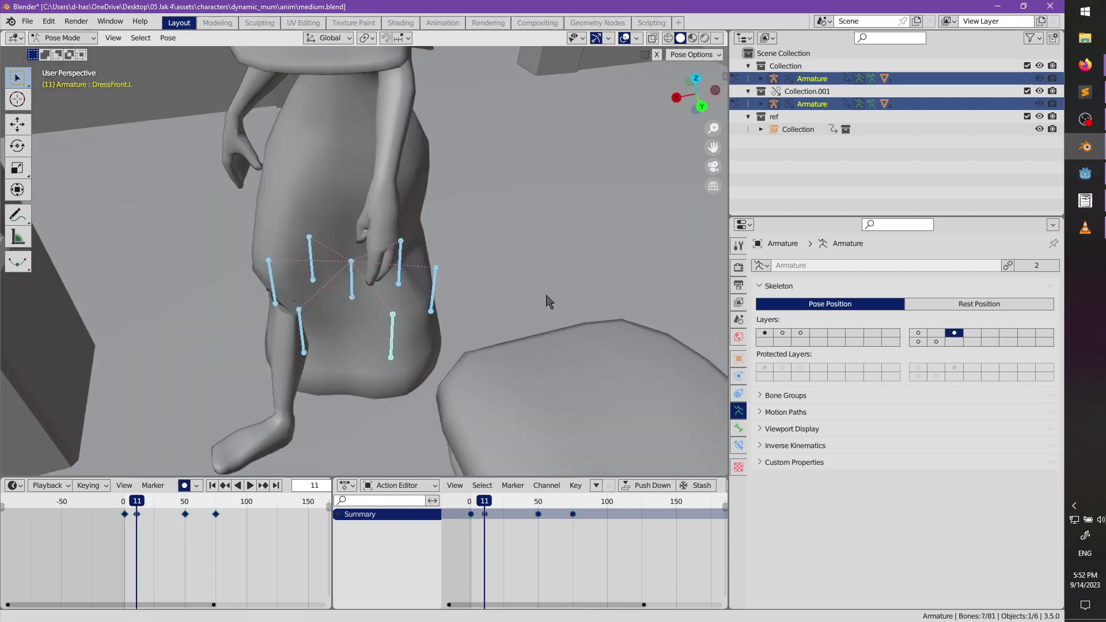
- Move and tilt the DressFront.R bone at frame 11 so the skirt front covers the stepping leg
{"action": "scroll", "coordinate": [510, 291], "scroll_direction": "up", "scroll_amount": 2}
{"action": "middle_click_drag", "start_coordinate": [379, 338], "coordinate": [537, 306], "text": "shift"}
{"action": "left_click", "coordinate": [471, 289]}
{"action": "key", "text": "g"}
{"action": "left_click", "coordinate": [492, 301]}
{"action": "key", "text": "r"}
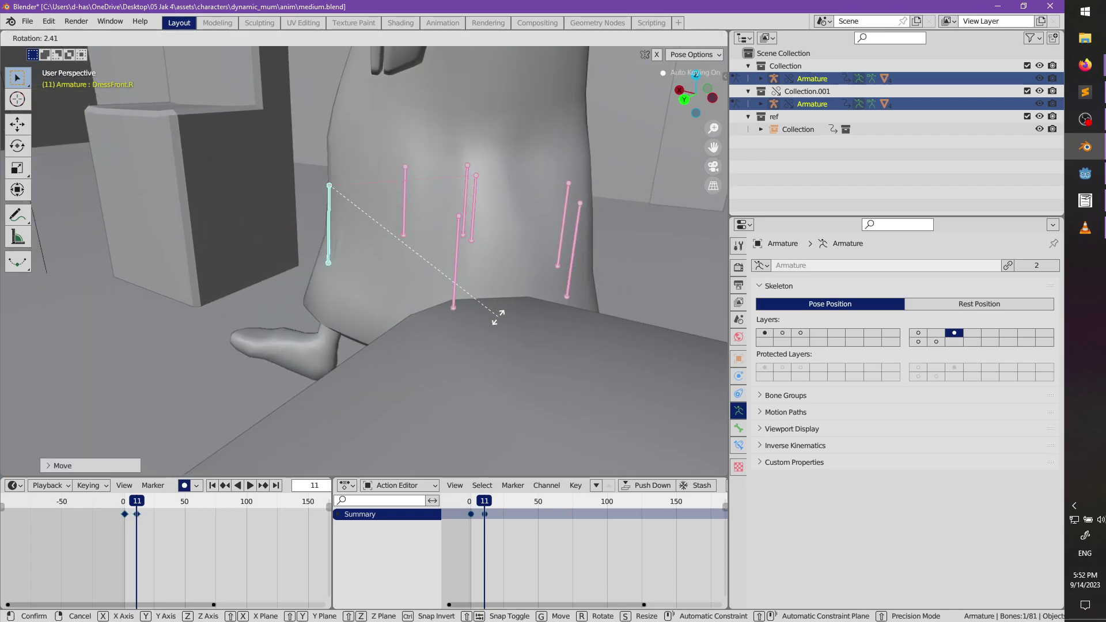
{"action": "right_click", "coordinate": [481, 335]}
{"action": "middle_click_drag", "start_coordinate": [479, 333], "coordinate": [539, 344]}
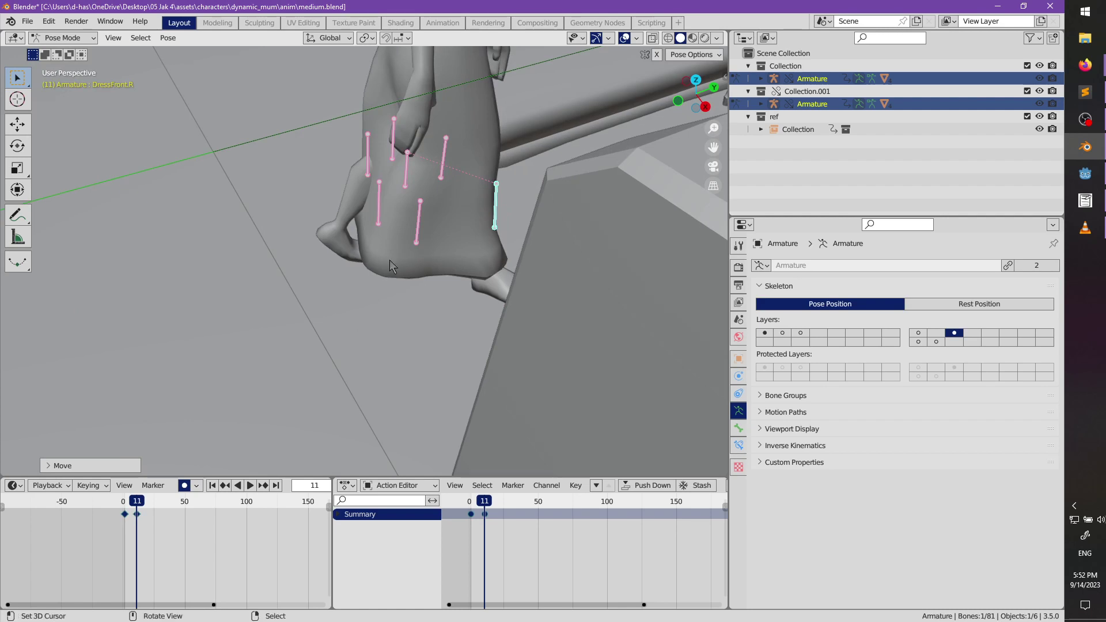
- Move and tilt the DressBack.L bone backward at frame 11 so the skirt covers the trailing leg
{"action": "middle_click_drag", "start_coordinate": [389, 260], "coordinate": [404, 297]}
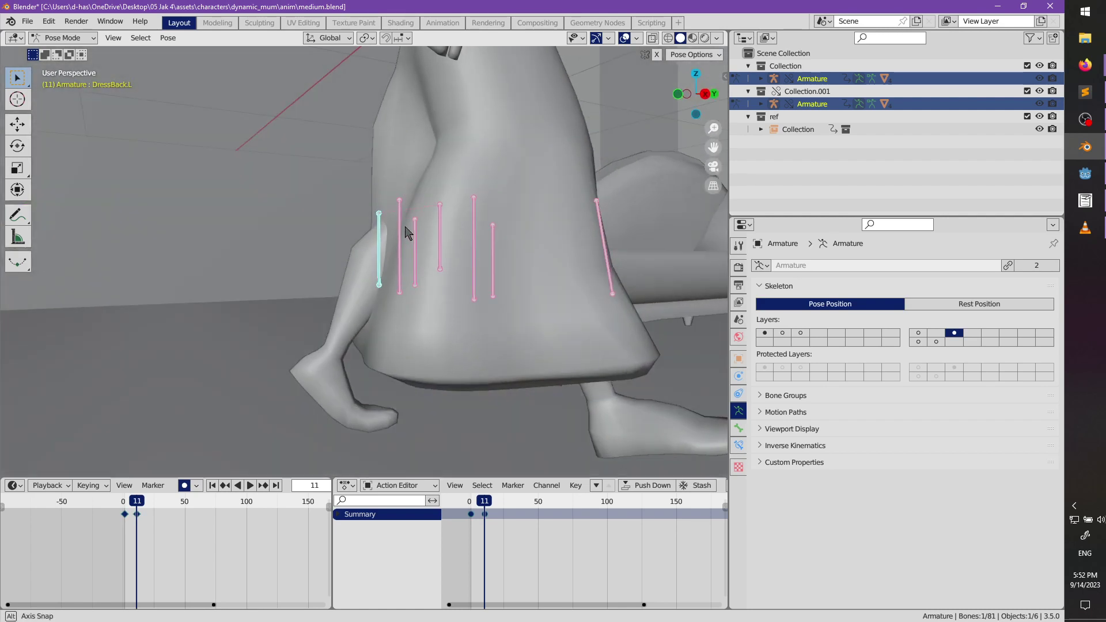
{"action": "key", "text": "r"}
{"action": "right_click", "coordinate": [443, 328]}
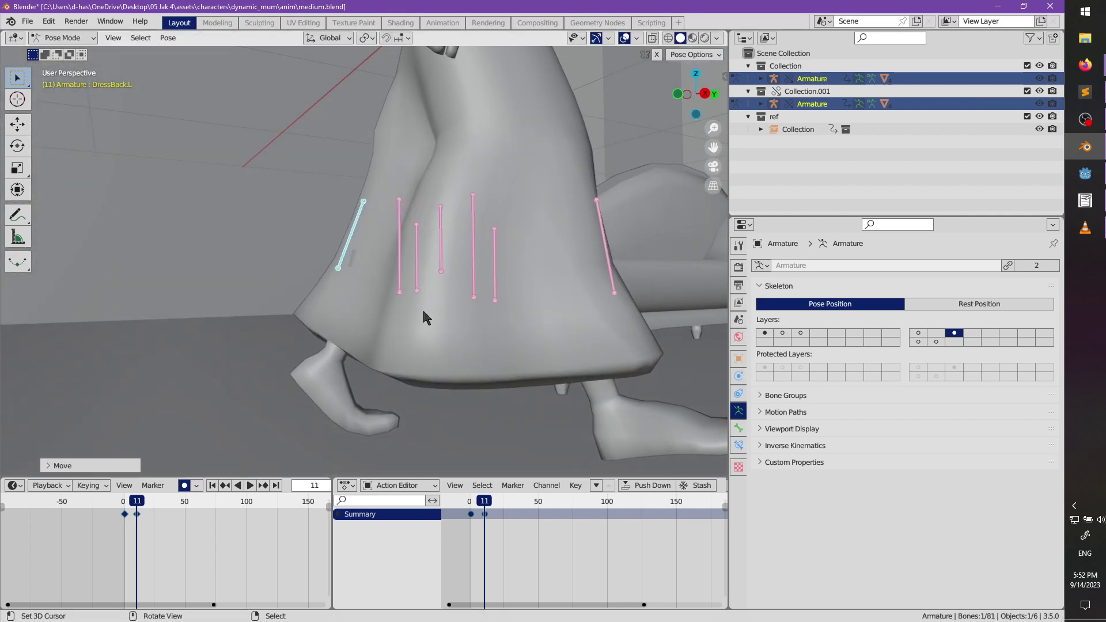
- Rotate and move the DressBack.R bone at frame 11 to round out the back of the skirt
{"action": "key", "text": "r"}
{"action": "left_click", "coordinate": [459, 336]}
{"action": "key", "text": "g"}
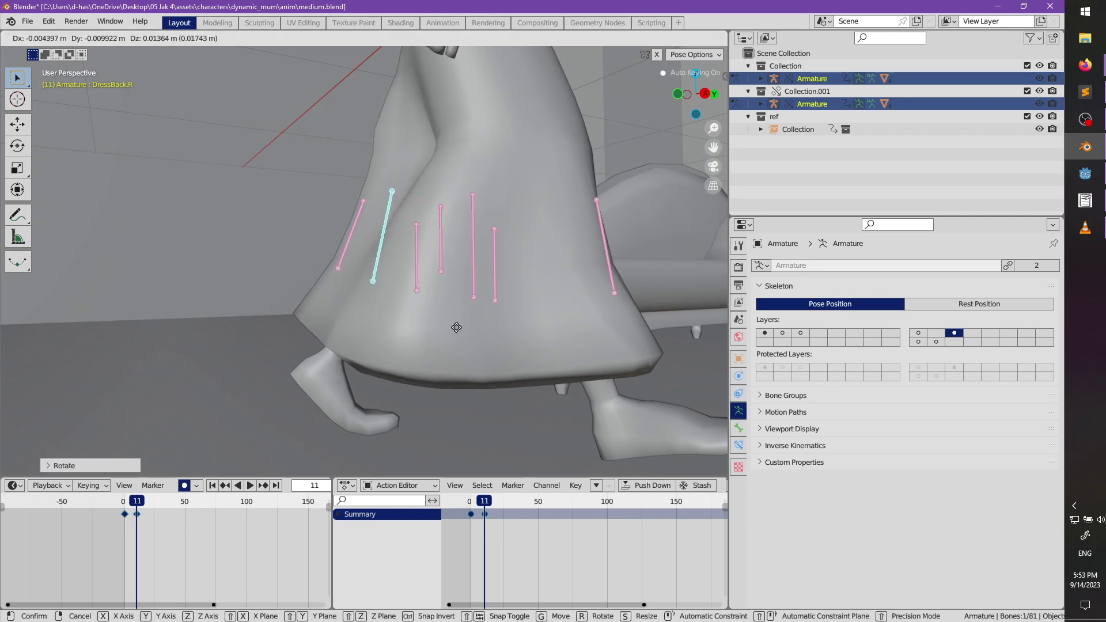
{"action": "left_click", "coordinate": [489, 307]}
{"action": "middle_click_drag", "start_coordinate": [491, 306], "coordinate": [380, 319]}
{"action": "key", "text": "r"}
{"action": "left_click", "coordinate": [552, 282]}
{"action": "key", "text": "g"}
{"action": "left_click", "coordinate": [542, 289]}
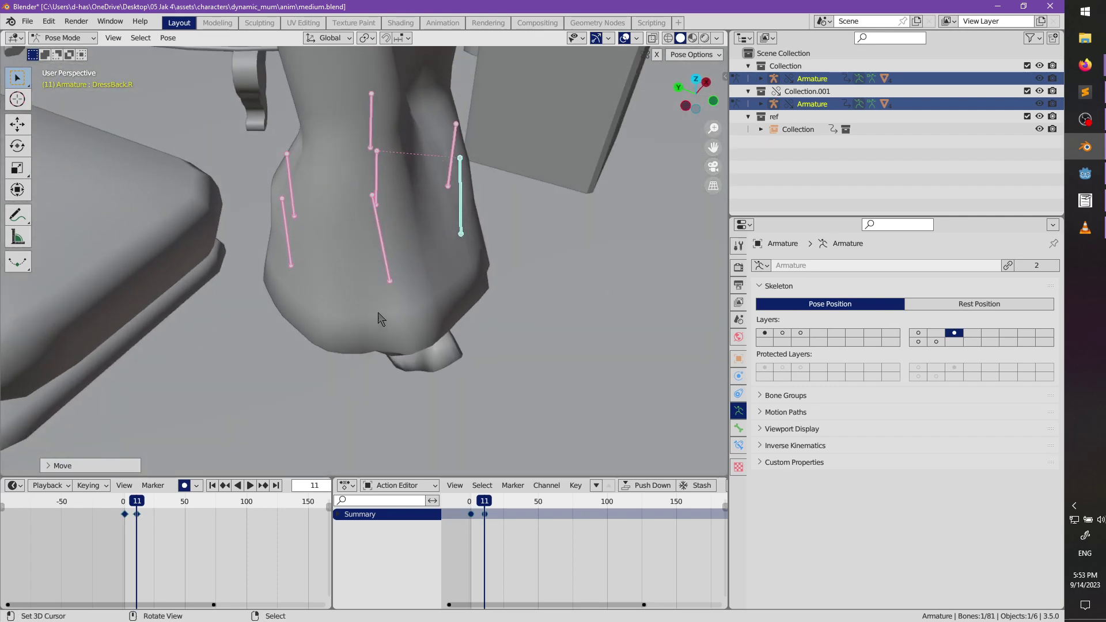
- Move the side dress bone nearest the sofa slightly outward at frame 11
{"action": "left_click", "coordinate": [290, 264]}
{"action": "key", "text": "g"}
{"action": "left_click", "coordinate": [311, 279]}
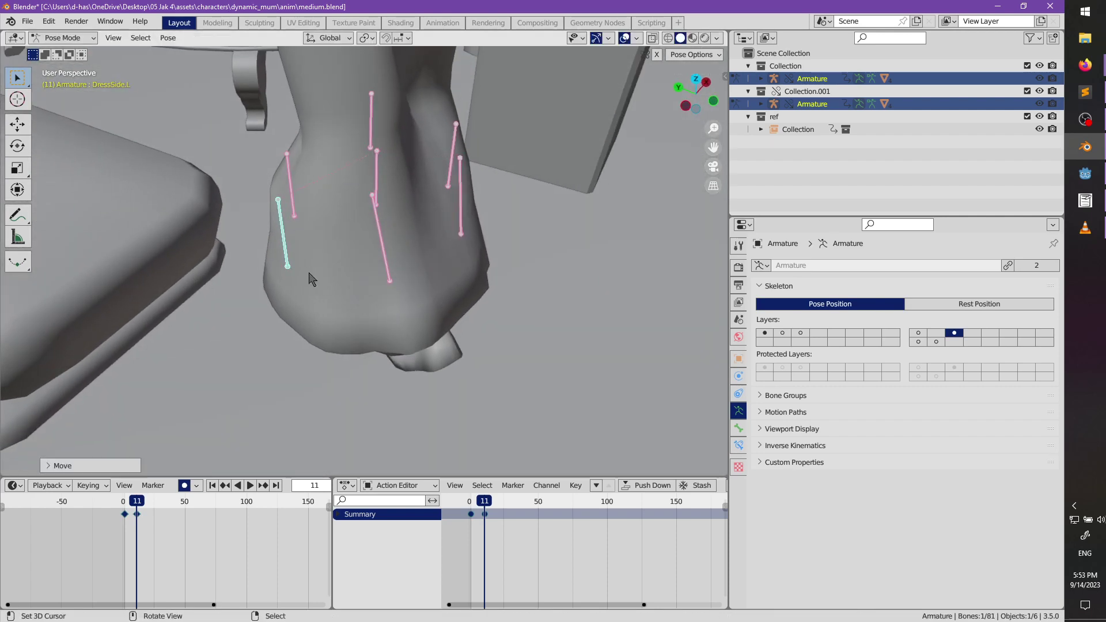
- Reposition the DressBack.L bone at frame 11 and rotate it about the global Z axis
{"action": "left_click", "coordinate": [402, 254]}
{"action": "middle_click_drag", "start_coordinate": [536, 262], "coordinate": [547, 299]}
{"action": "key", "text": "r"}
{"action": "key", "text": "z"}
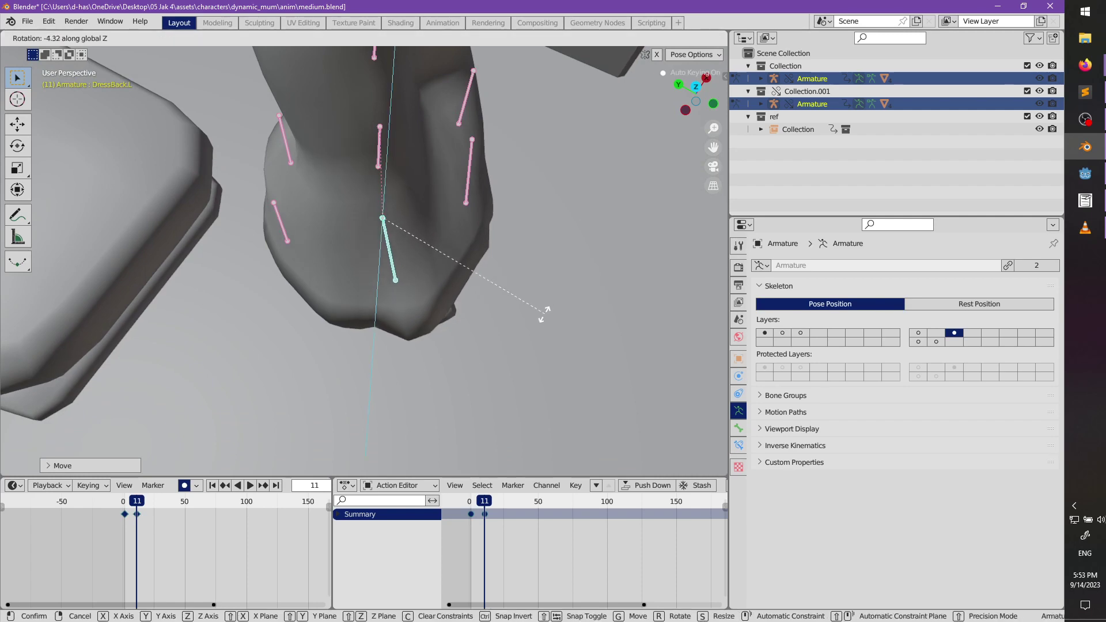
{"action": "left_click", "coordinate": [543, 316]}
{"action": "key", "text": "r"}
{"action": "key", "text": "z"}
{"action": "left_click", "coordinate": [537, 284]}
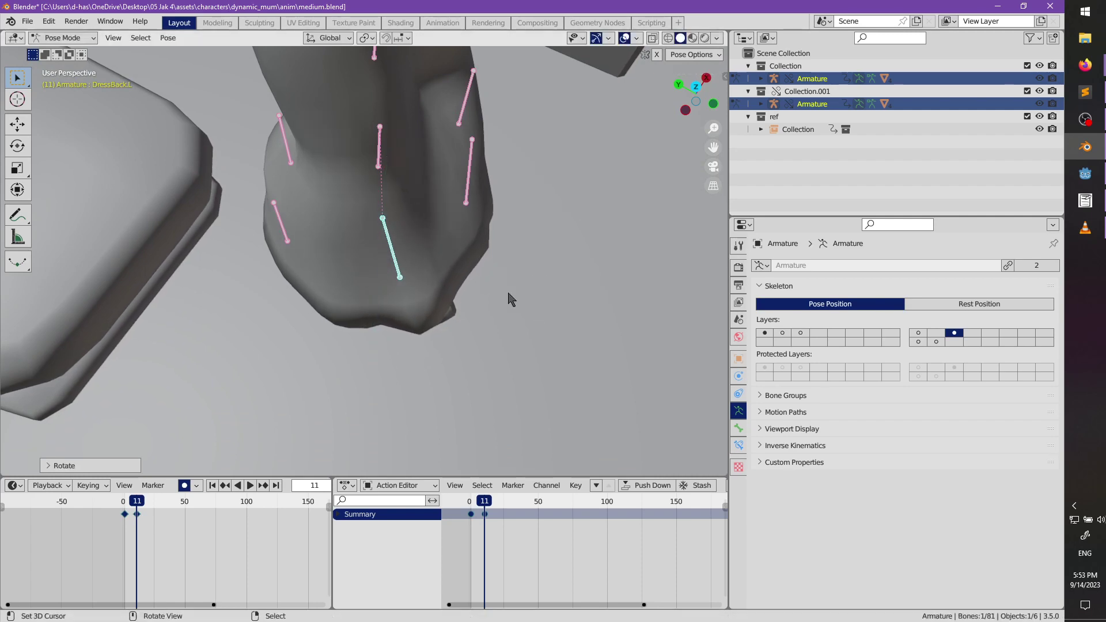
- Fine-tune the position and tilt of DressBack.L at frame 11 to even out the rear hem
{"action": "middle_click_drag", "start_coordinate": [508, 299], "coordinate": [446, 238]}
{"action": "key", "text": "r"}
{"action": "left_click", "coordinate": [487, 236]}
{"action": "key", "text": "g"}
{"action": "left_click", "coordinate": [457, 239]}
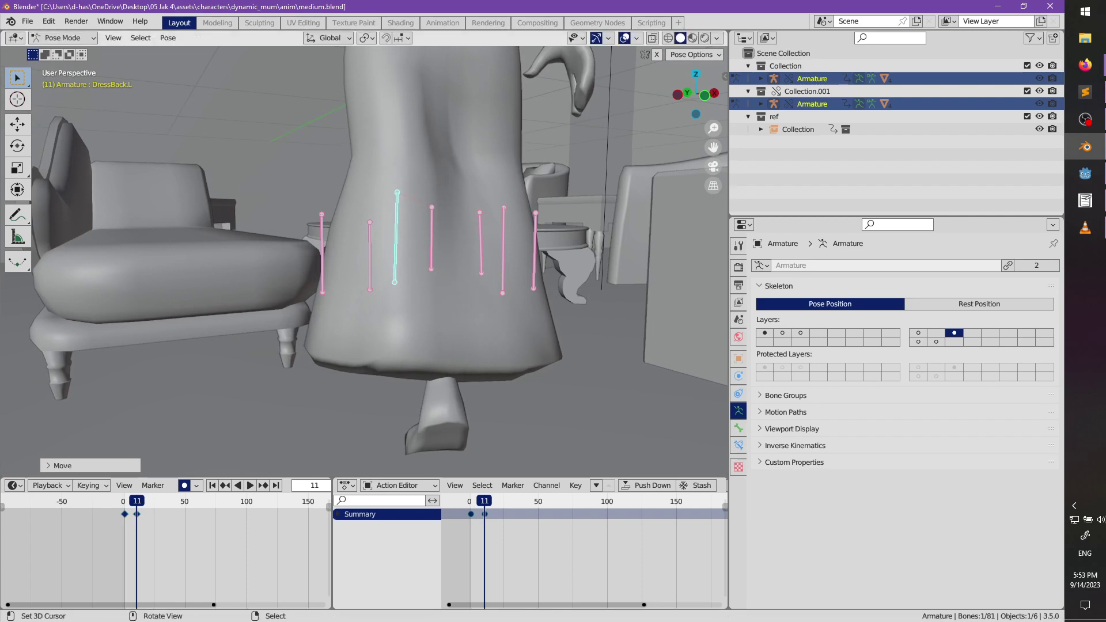
{"action": "key", "text": "r"}
{"action": "left_click", "coordinate": [499, 262]}
{"action": "middle_click_drag", "start_coordinate": [499, 264], "coordinate": [371, 282]}
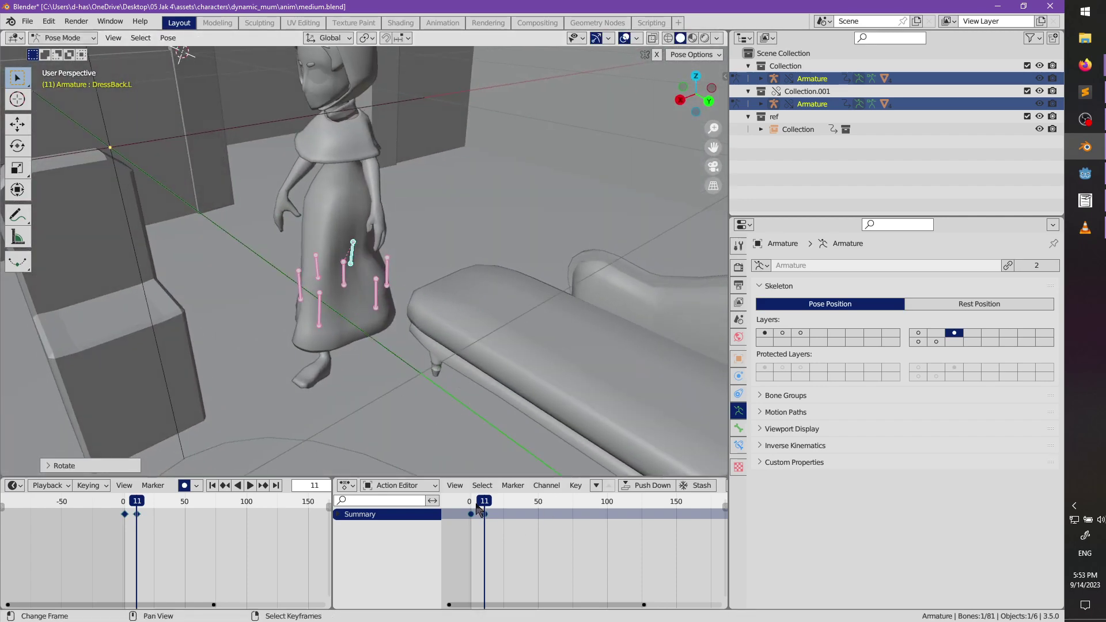
- Move the central Dress bone at frame 29 so the skirt covers the legs
{"action": "key", "text": "space"}
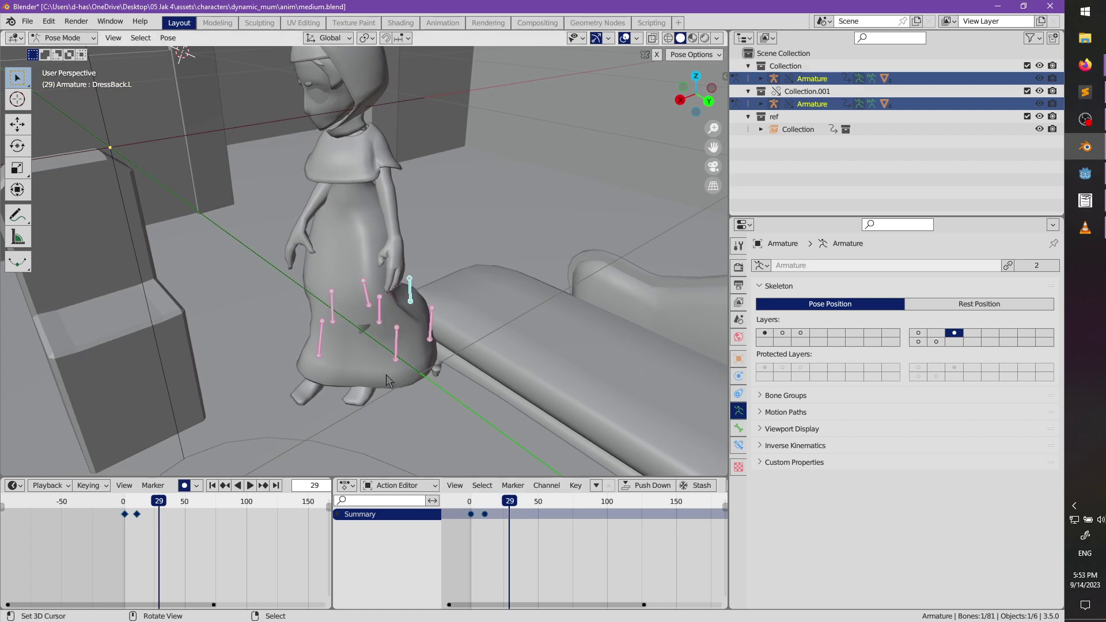
{"action": "scroll", "coordinate": [383, 381], "scroll_direction": "up", "scroll_amount": 5}
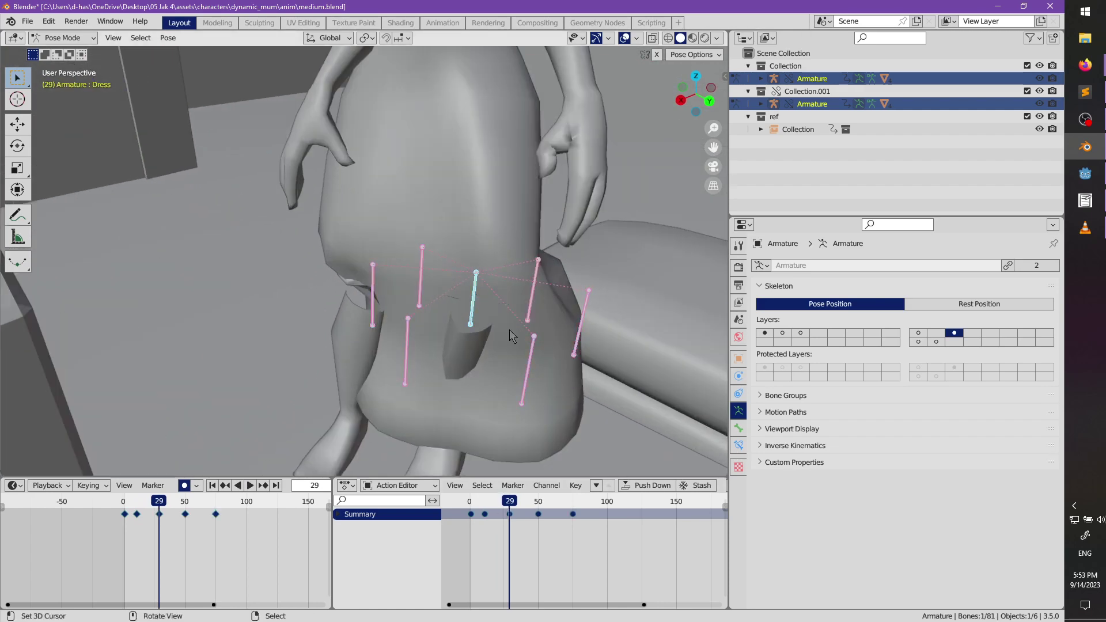
{"action": "scroll", "coordinate": [502, 333], "scroll_direction": "down", "scroll_amount": 3}
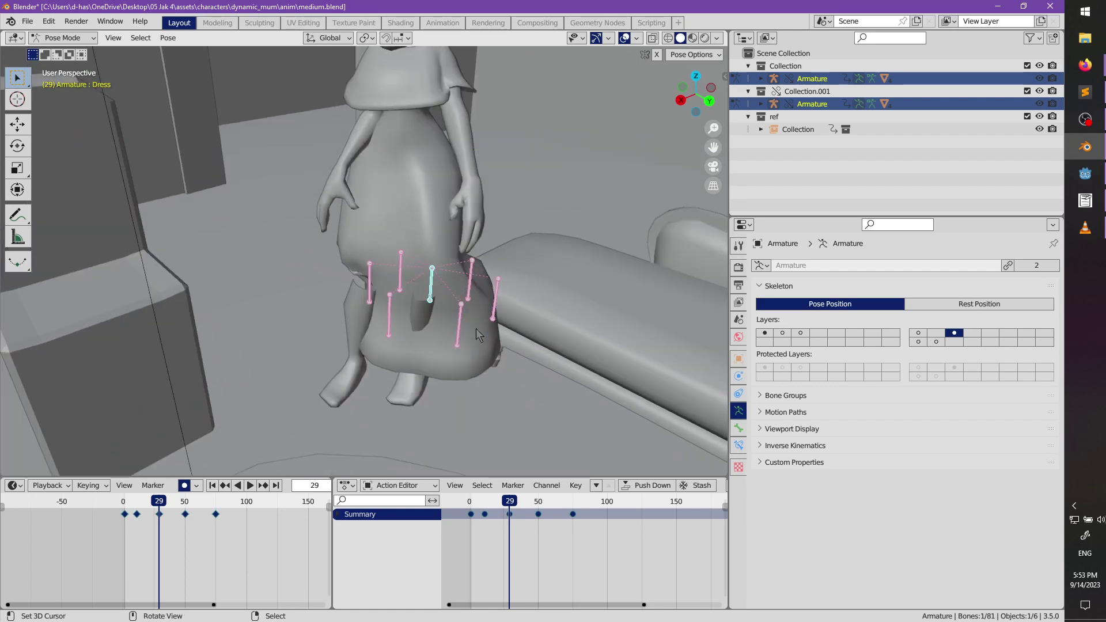
{"action": "middle_click_drag", "start_coordinate": [475, 328], "coordinate": [439, 372]}
{"action": "key", "text": "g"}
{"action": "left_click", "coordinate": [463, 372]}
- Shift the DressFront.L bone slightly at frame 29
{"action": "left_click", "coordinate": [482, 362]}
{"action": "key", "text": "g"}
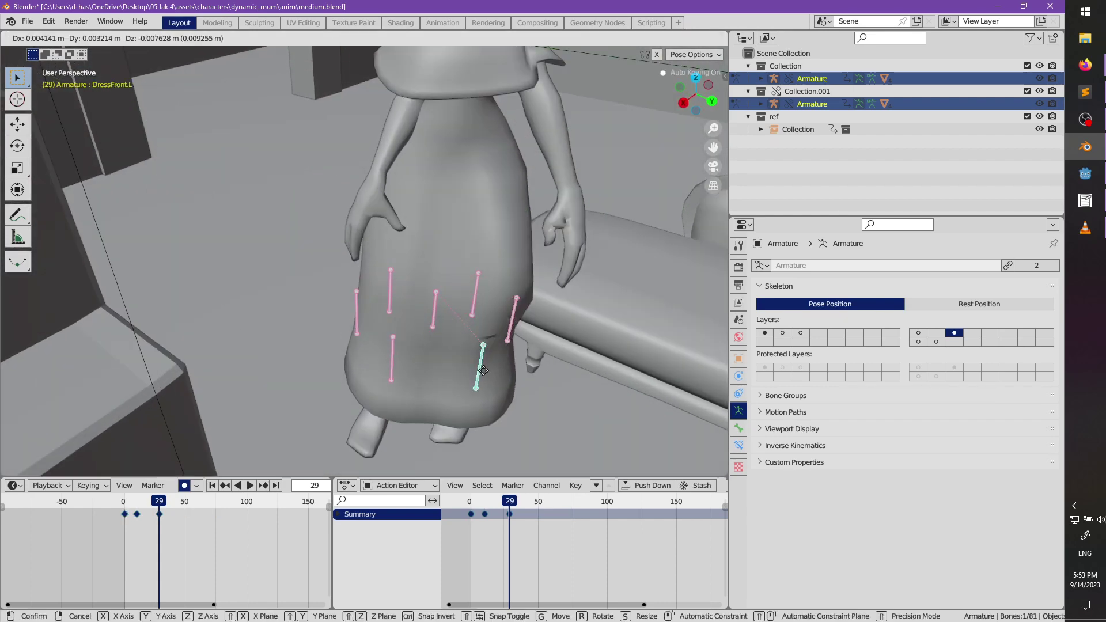
{"action": "left_click", "coordinate": [486, 374]}
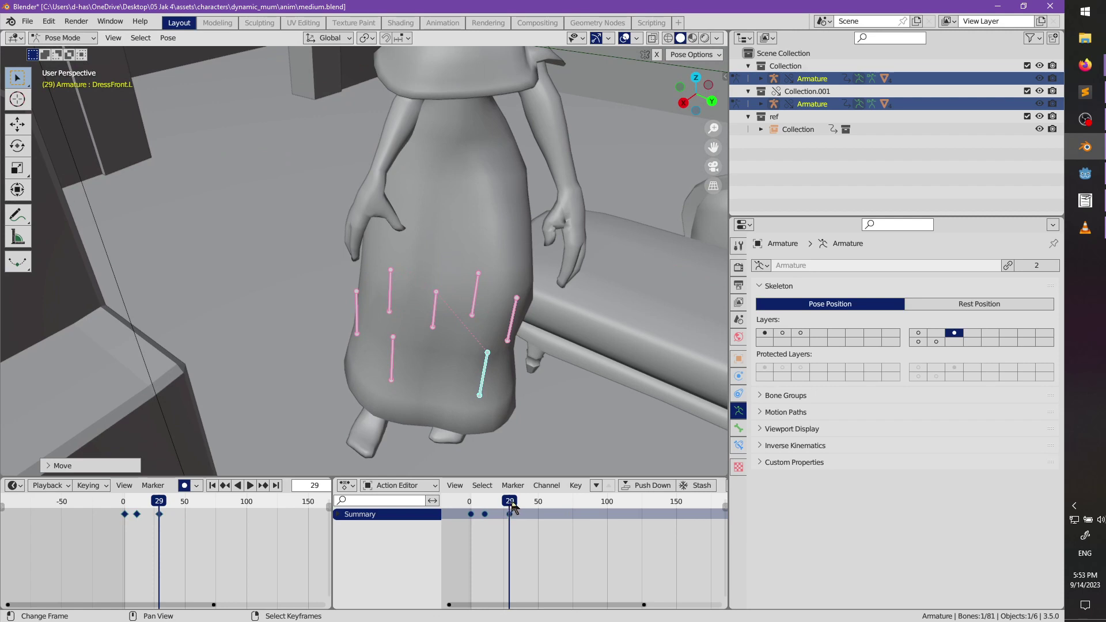
- Delete the Dress bone's keyframes at frames 50 and 75
{"action": "left_click_drag", "start_coordinate": [512, 507], "coordinate": [520, 484]}
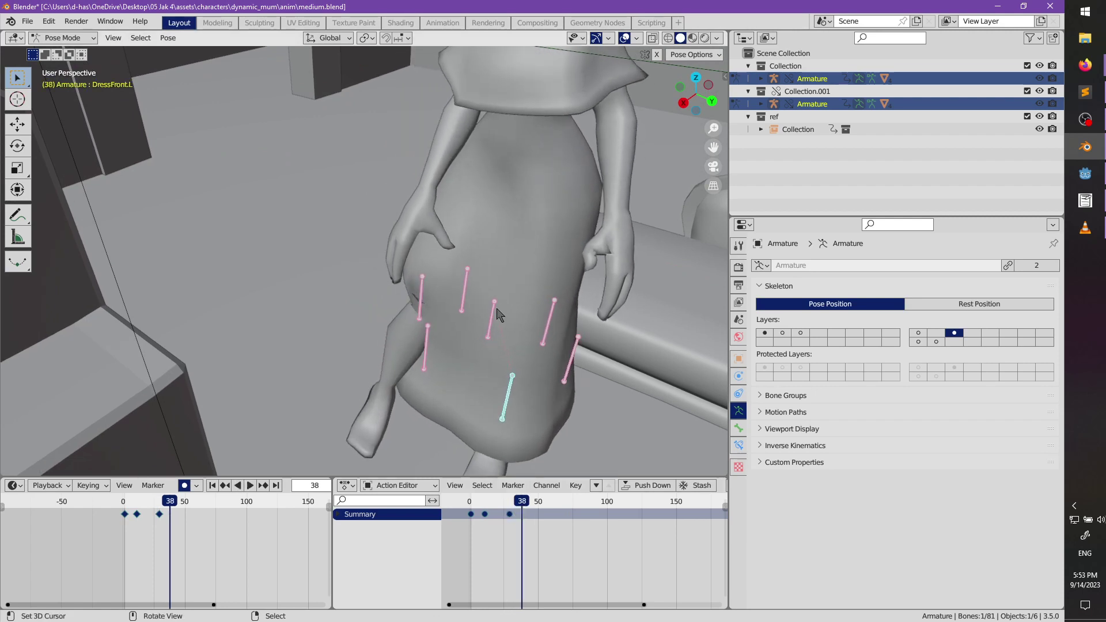
{"action": "key", "text": "x"}
{"action": "left_click", "coordinate": [538, 517]}
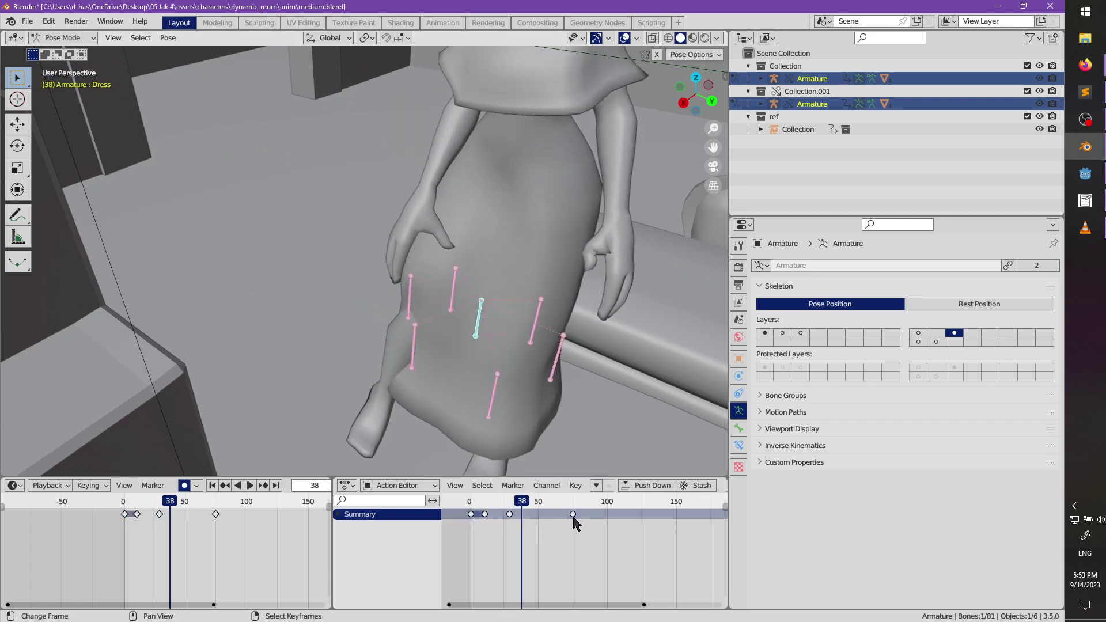
{"action": "left_click", "coordinate": [572, 514]}
{"action": "key", "text": "x"}
{"action": "left_click", "coordinate": [573, 516]}
- Lower the Dress bone along the global Z axis at frame 52
{"action": "left_click_drag", "start_coordinate": [526, 505], "coordinate": [470, 507]}
{"action": "key", "text": "space"}
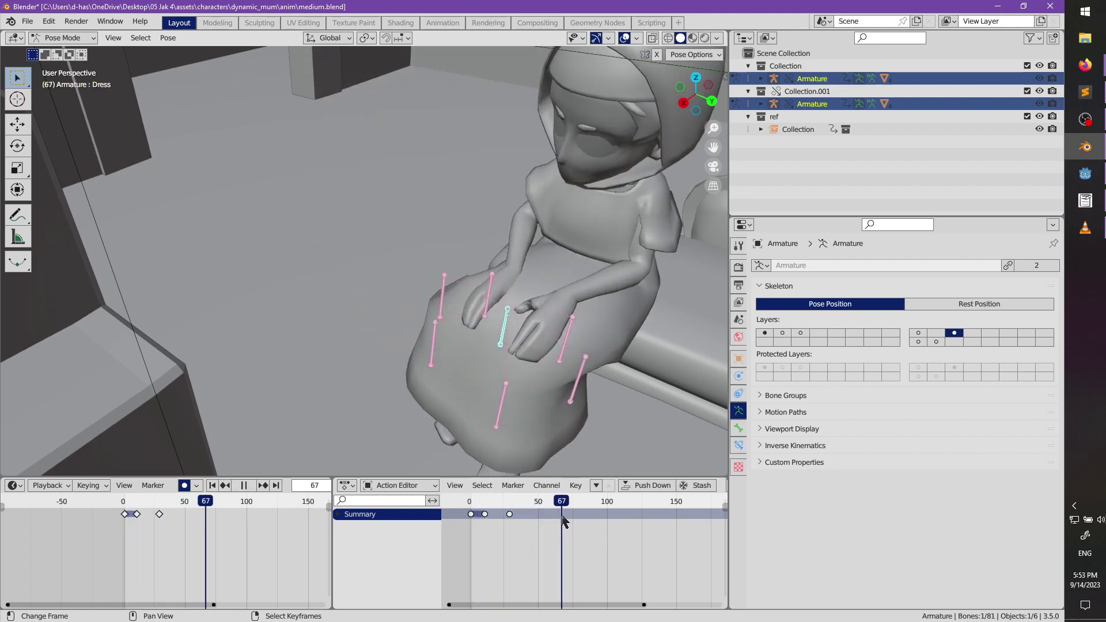
{"action": "key", "text": "space"}
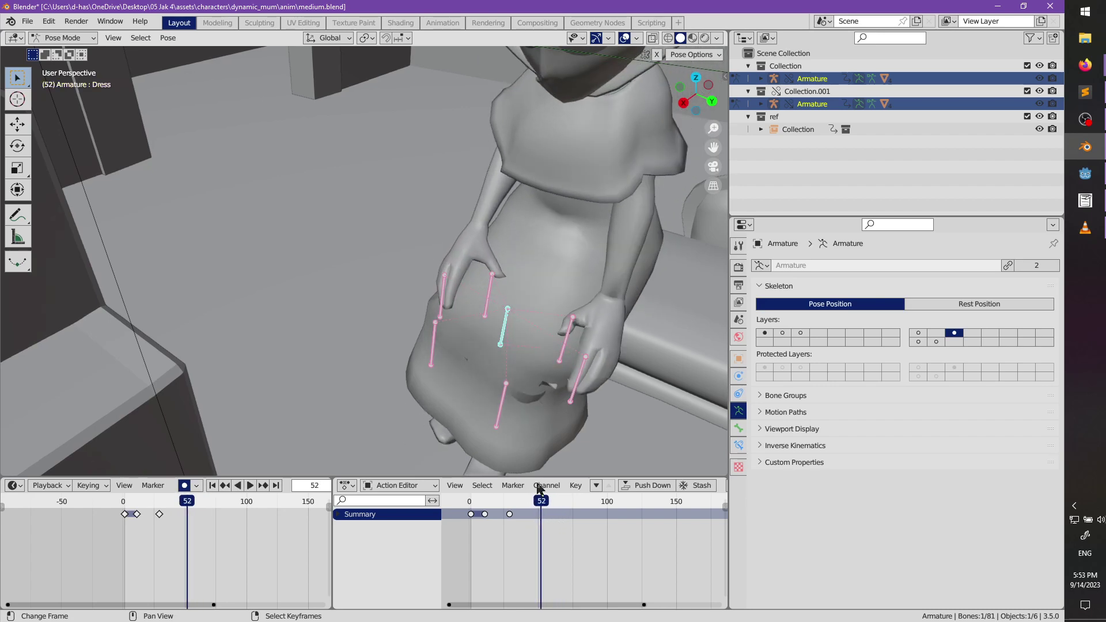
{"action": "middle_click_drag", "start_coordinate": [535, 357], "coordinate": [481, 344]}
{"action": "key", "text": "g"}
{"action": "key", "text": "z"}
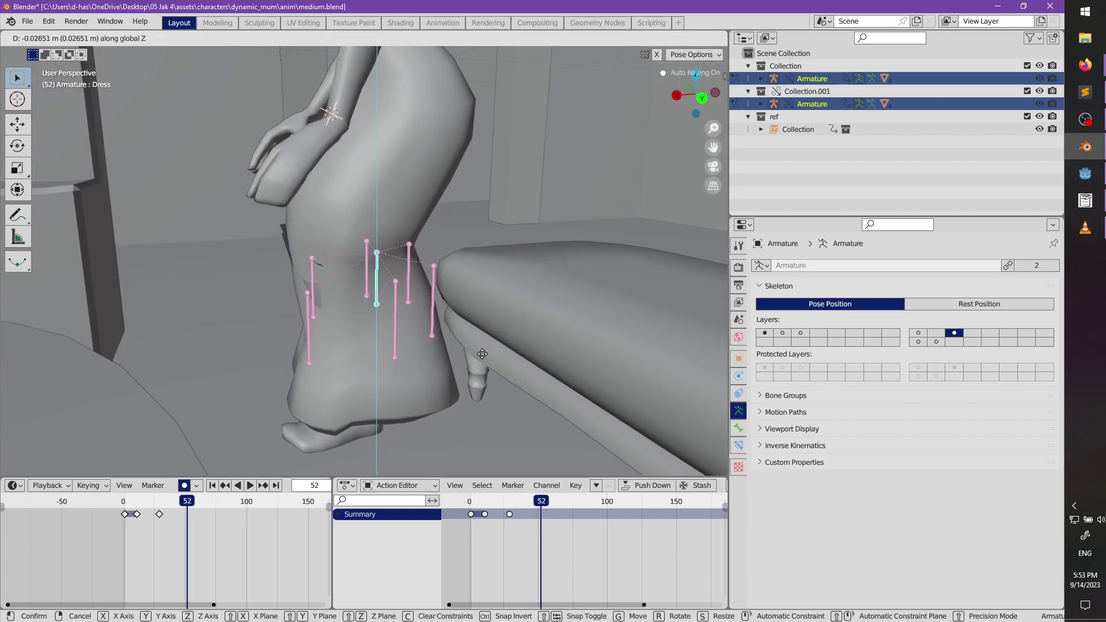
{"action": "left_click", "coordinate": [482, 354]}
- Clear the Dress bone's location at frame 70 and review the sit-down motion
{"action": "key", "text": "space"}
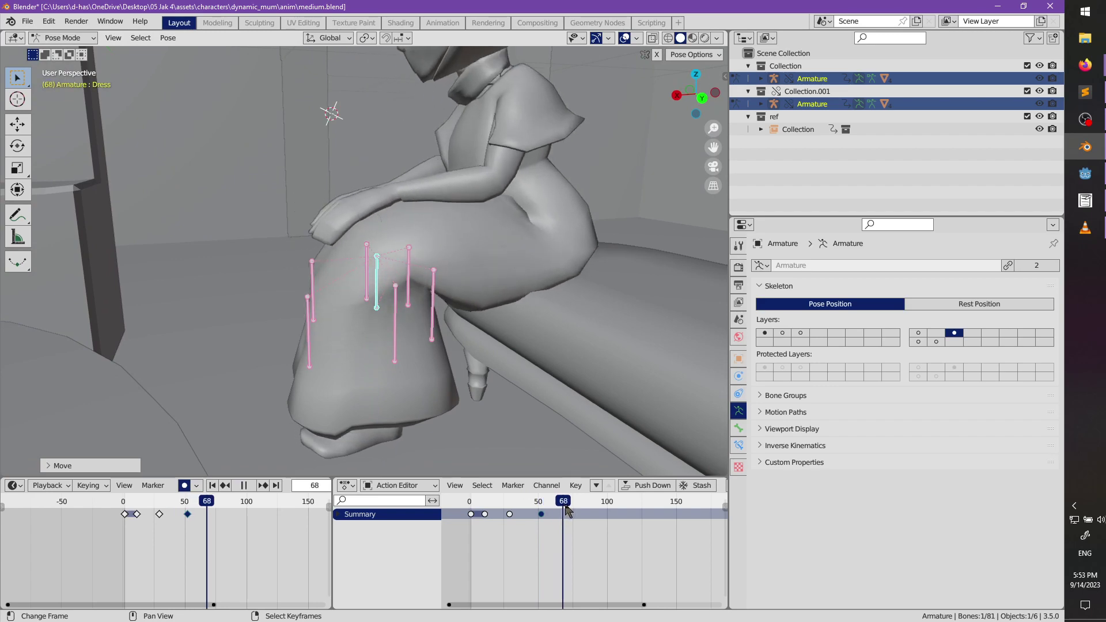
{"action": "key", "text": "alt+g"}
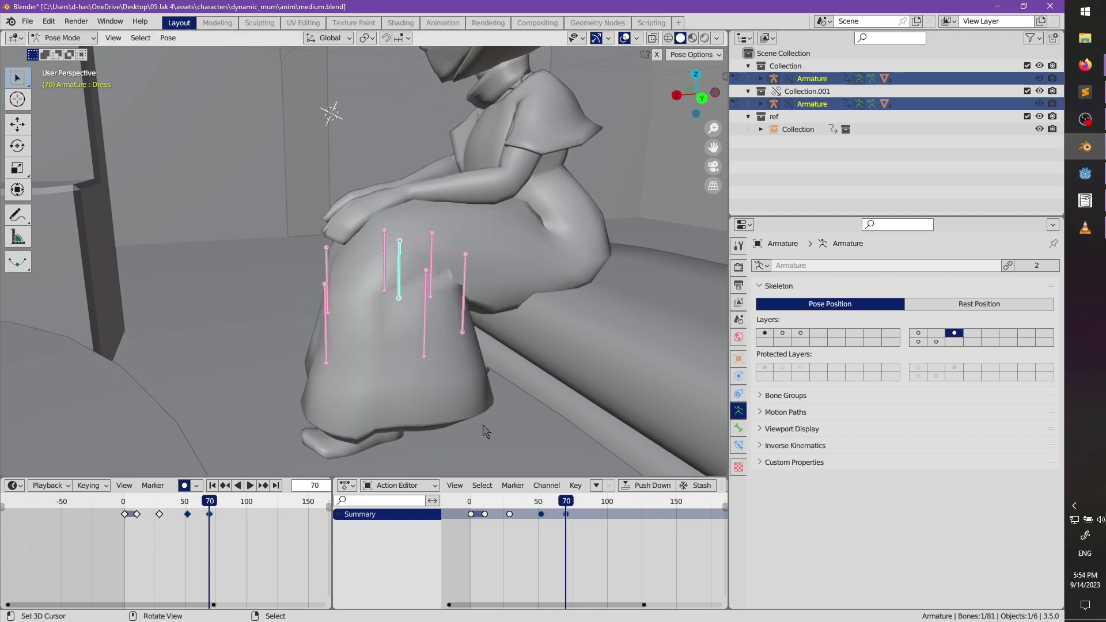
{"action": "left_click_drag", "start_coordinate": [565, 502], "coordinate": [558, 507]}
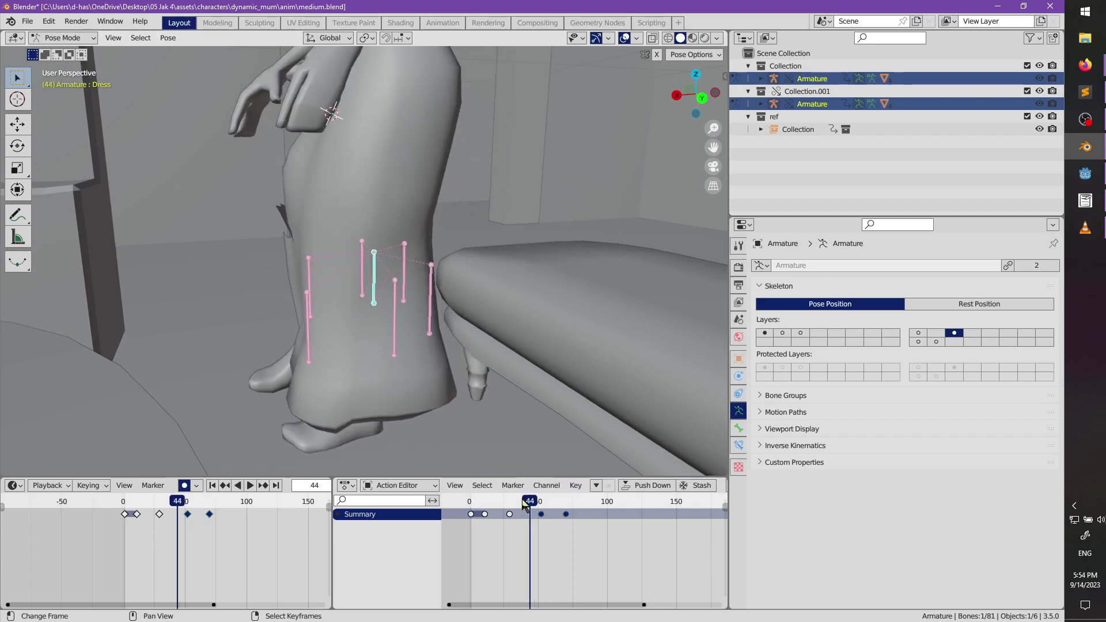
{"action": "middle_click_drag", "start_coordinate": [478, 375], "coordinate": [520, 399]}
{"action": "key", "text": "space"}
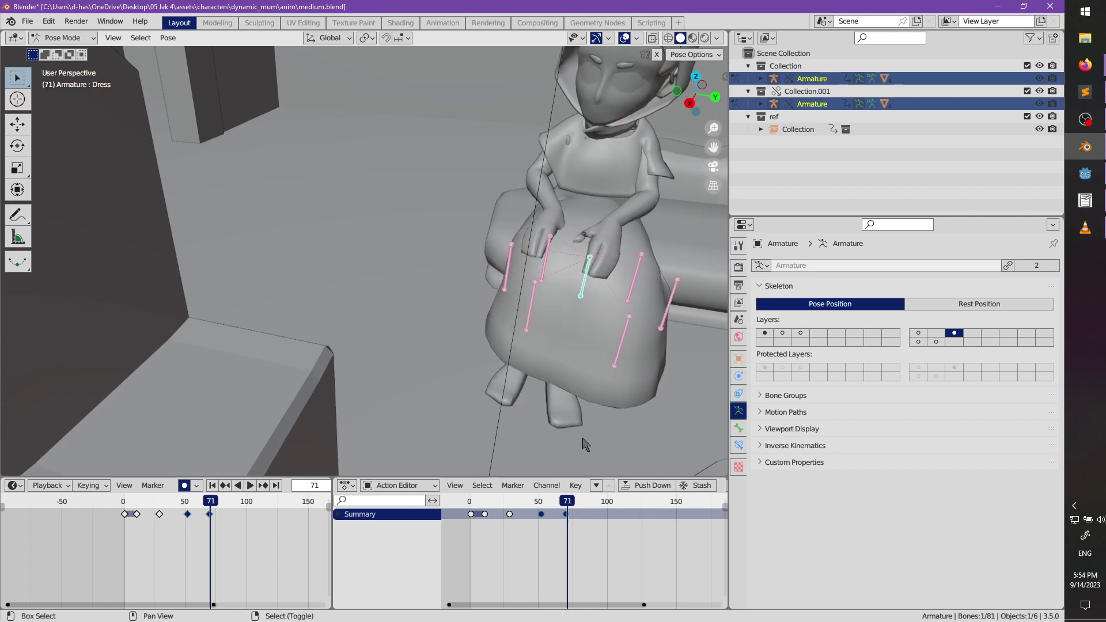
- Move the Dress bone horizontally at frame 52, keeping its global Z height fixed
{"action": "left_click_drag", "start_coordinate": [569, 503], "coordinate": [541, 502]}
{"action": "key", "text": "g"}
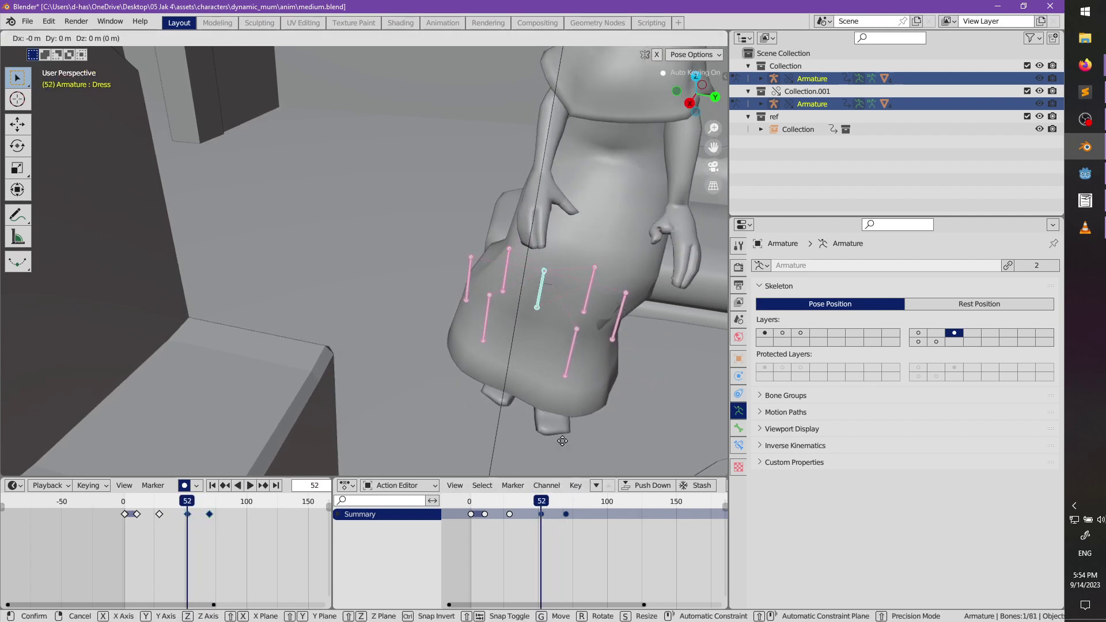
{"action": "key", "text": "shift+z"}
{"action": "left_click", "coordinate": [584, 448]}
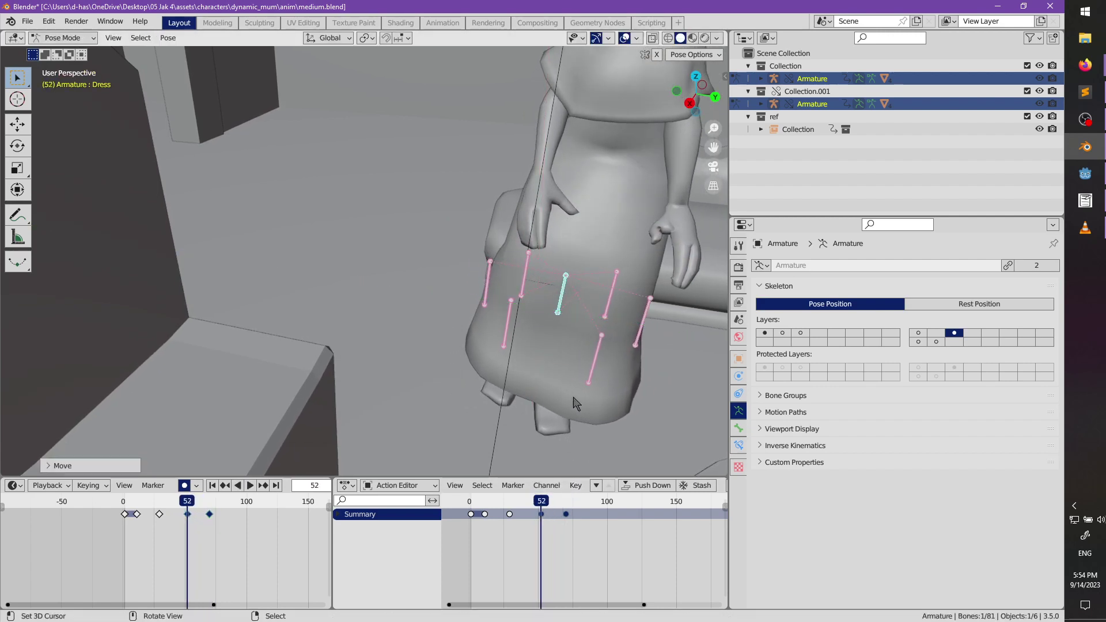
- Readjust the Dress bone's horizontal position at frame 52 and rotate it about the global Z axis
{"action": "middle_click_drag", "start_coordinate": [574, 403], "coordinate": [526, 372]}
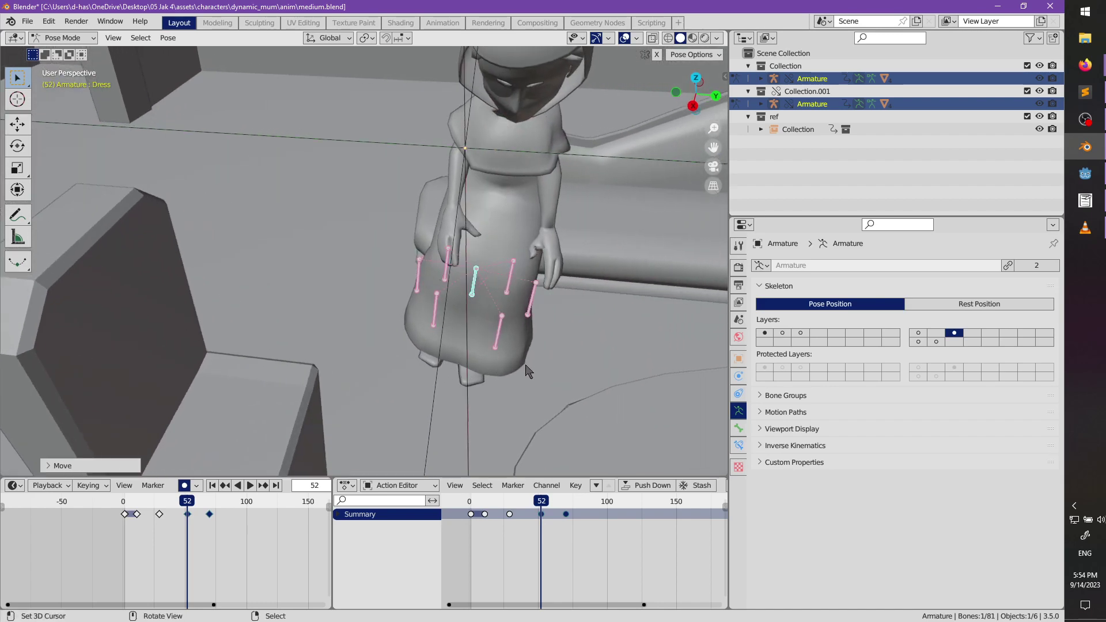
{"action": "scroll", "coordinate": [569, 374], "scroll_direction": "up", "scroll_amount": 2}
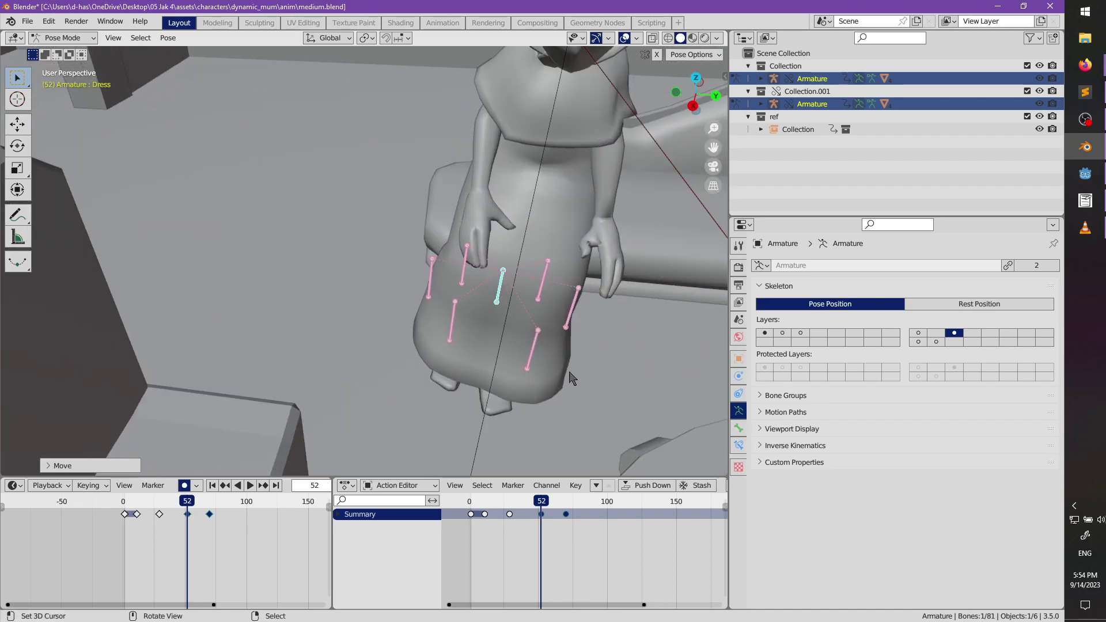
{"action": "key", "text": "g"}
{"action": "key", "text": "shift+z"}
{"action": "left_click", "coordinate": [573, 378]}
{"action": "key", "text": "r"}
{"action": "key", "text": "z"}
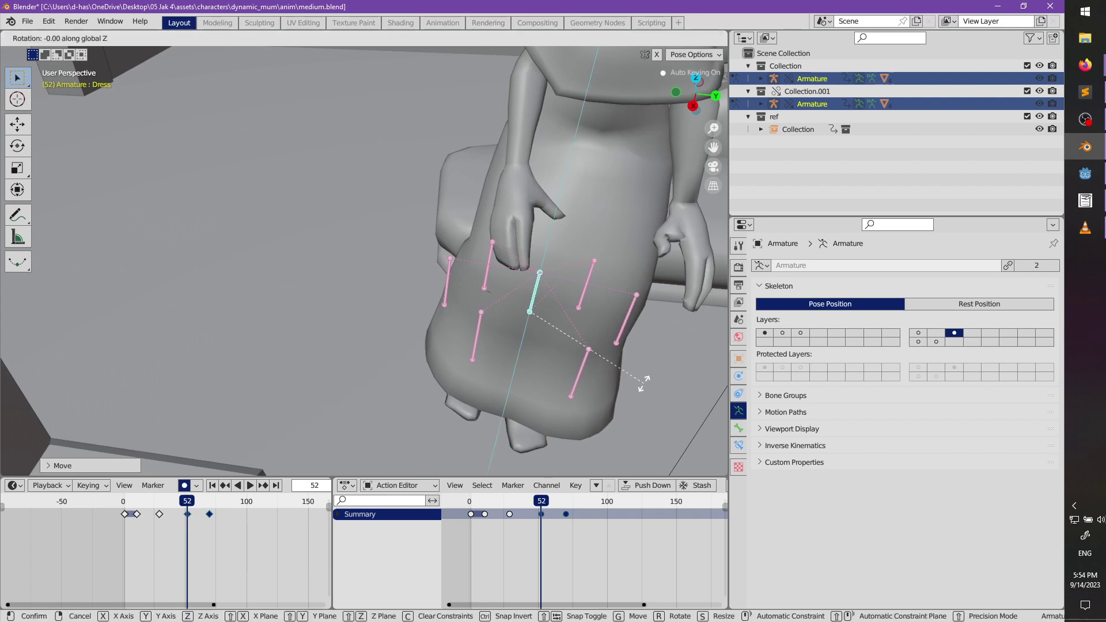
{"action": "left_click", "coordinate": [655, 378]}
{"action": "middle_click_drag", "start_coordinate": [655, 379], "coordinate": [546, 451]}
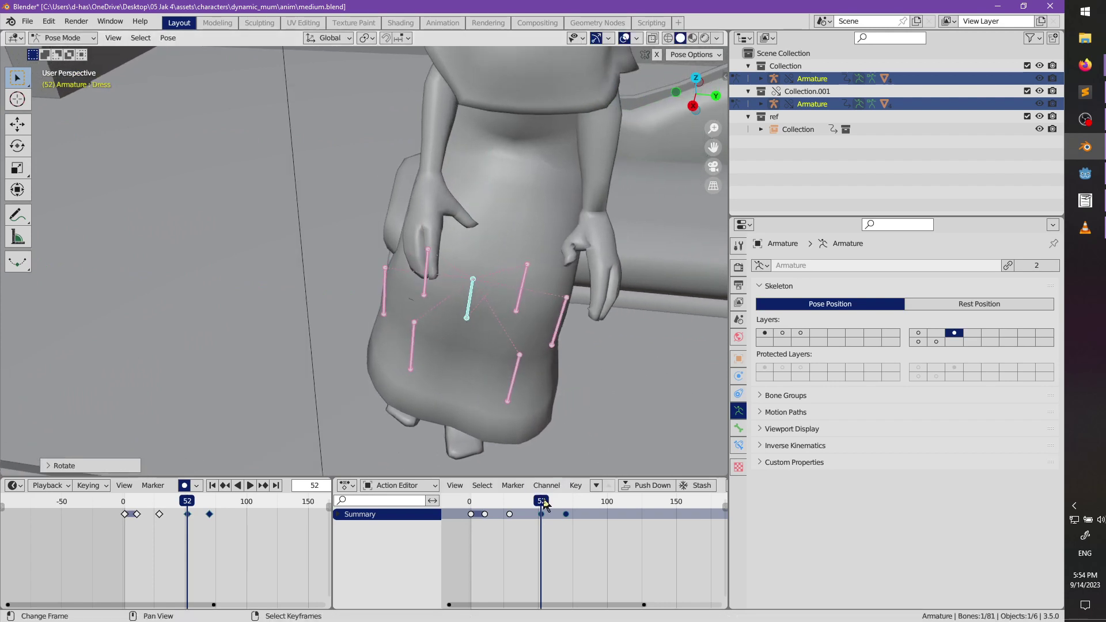
{"action": "key", "text": "space"}
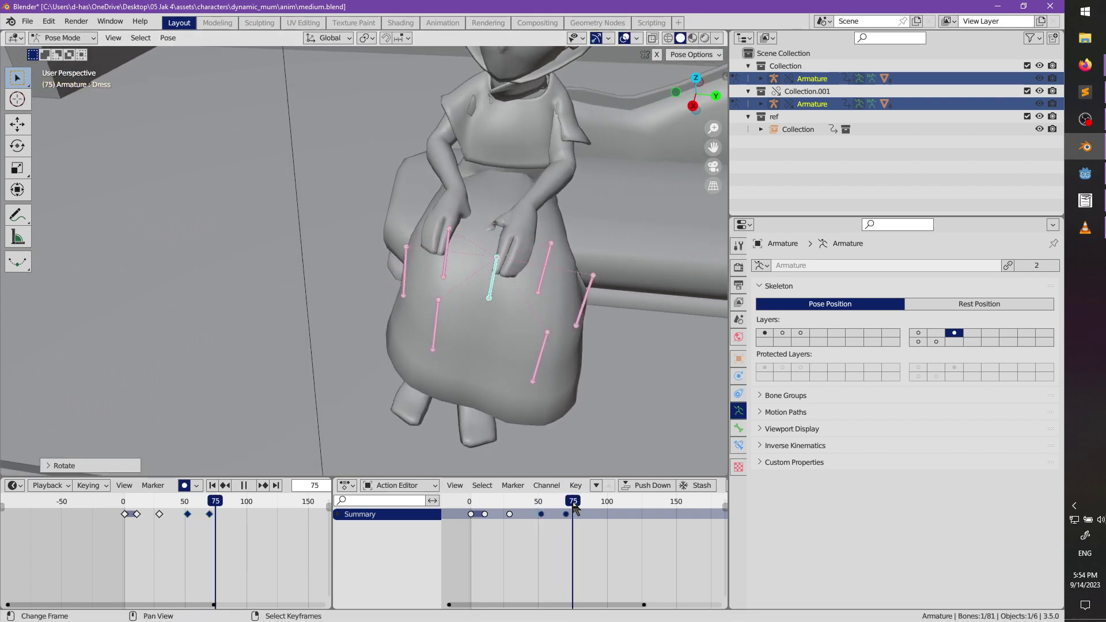
- Move the DressFront.R bone outward by about 0.028 m at frame 5
{"action": "left_click_drag", "start_coordinate": [574, 506], "coordinate": [477, 514]}
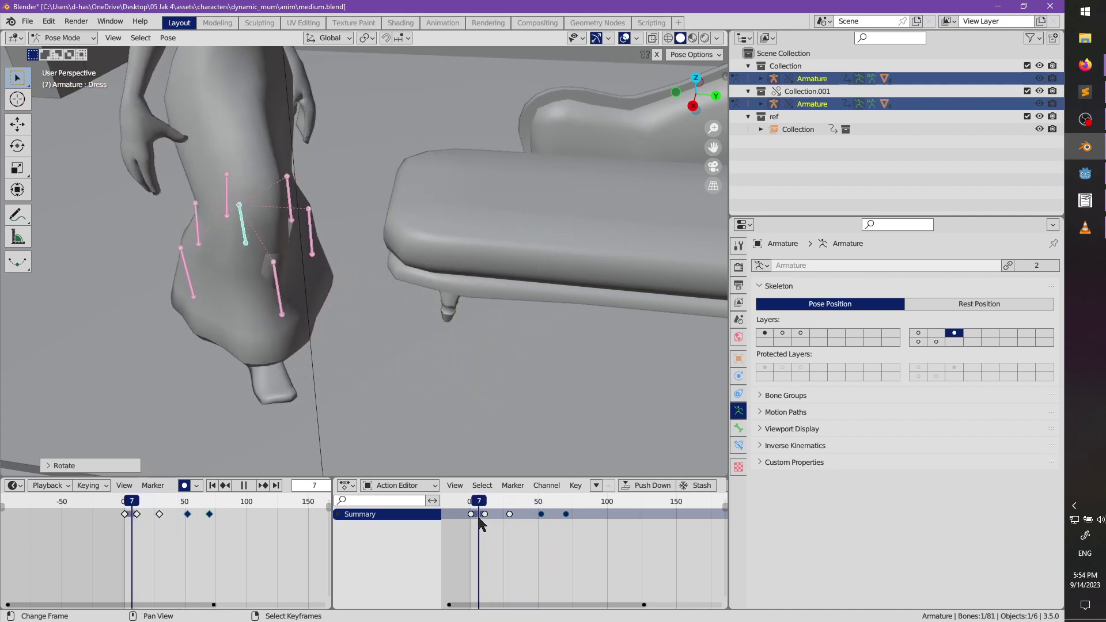
{"action": "key", "text": "space"}
{"action": "middle_click_drag", "start_coordinate": [311, 356], "coordinate": [403, 372]}
{"action": "scroll", "coordinate": [429, 438], "scroll_direction": "up", "scroll_amount": 3}
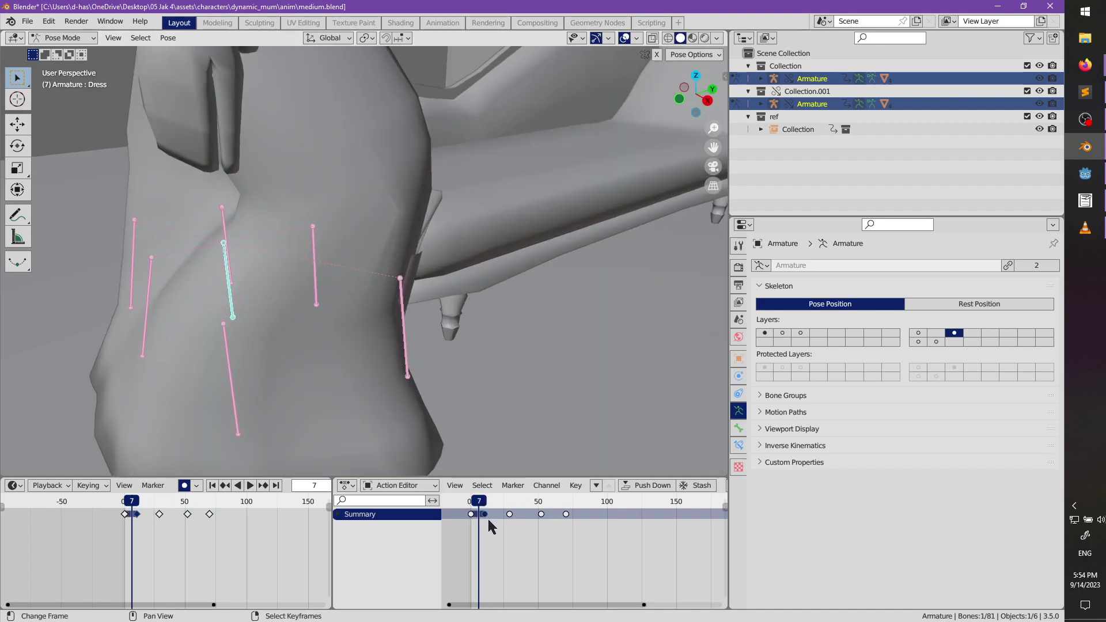
{"action": "middle_click_drag", "start_coordinate": [433, 360], "coordinate": [488, 436]}
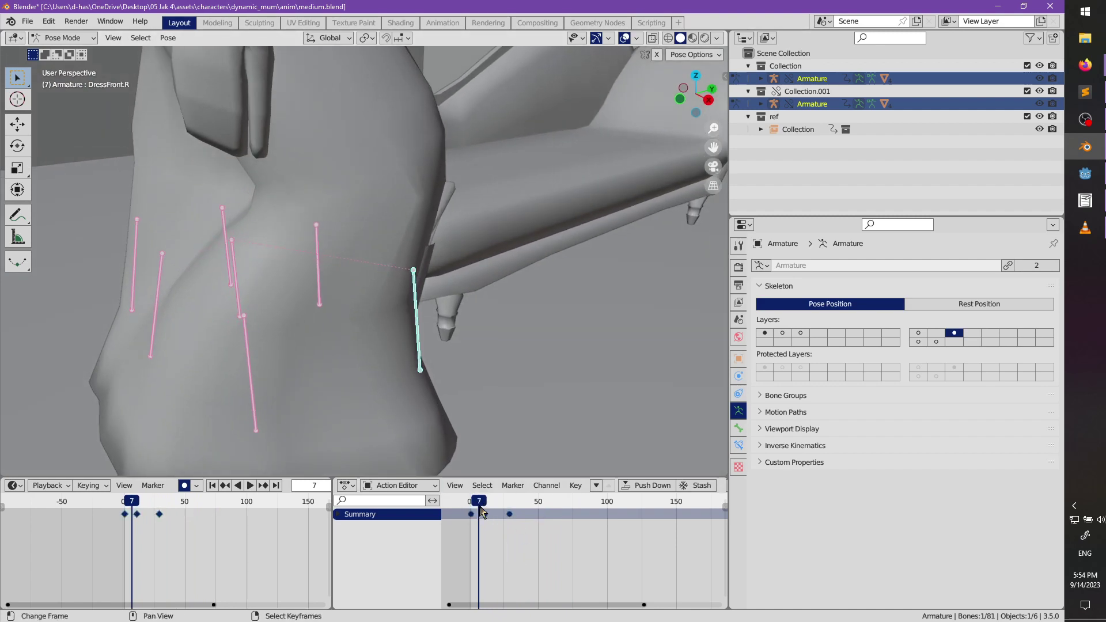
{"action": "key", "text": "space"}
{"action": "left_click_drag", "start_coordinate": [483, 507], "coordinate": [477, 510]}
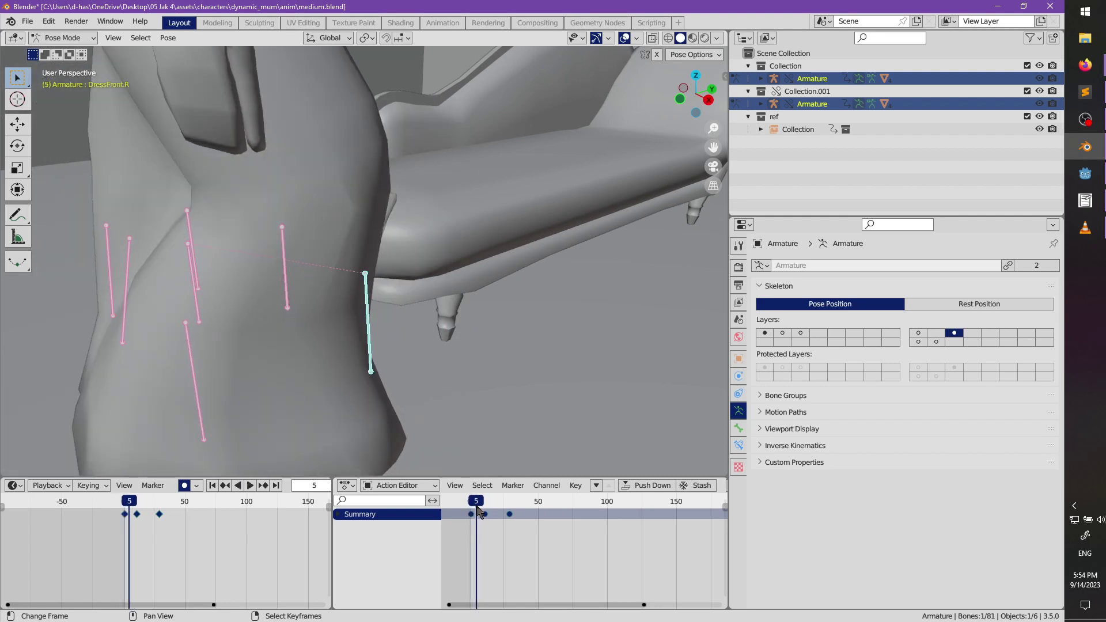
{"action": "key", "text": "g"}
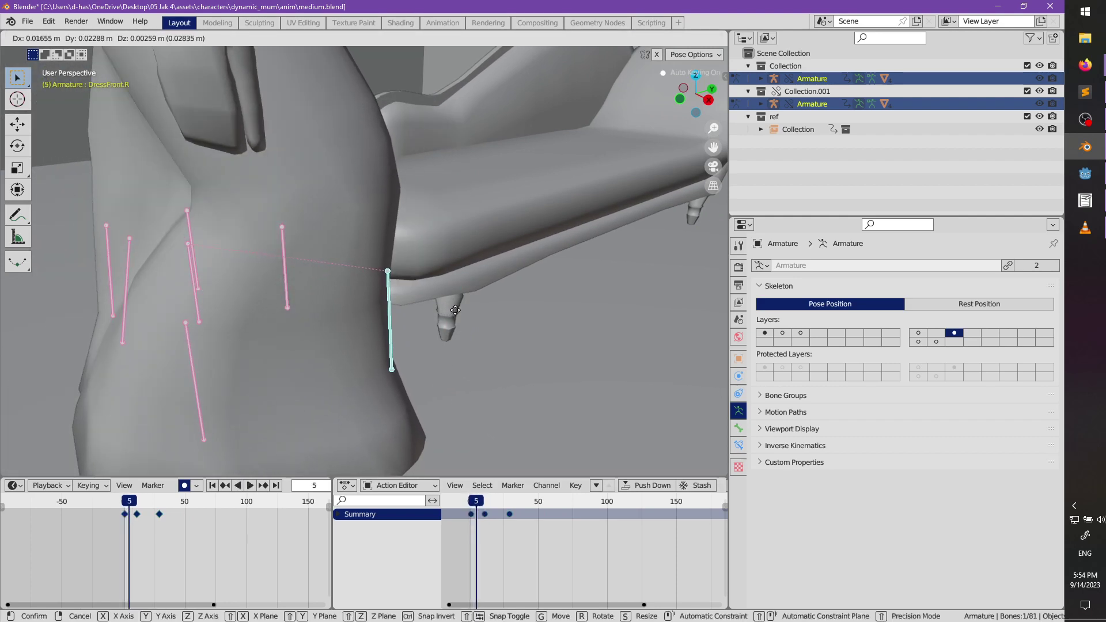
{"action": "left_click", "coordinate": [455, 310]}
- Reposition the DressFront.R bone at frame 8 so the front hem follows the stepping leg
{"action": "scroll", "coordinate": [381, 260], "scroll_direction": "down", "scroll_amount": 5}
{"action": "mouse_move", "coordinate": [403, 268]}
{"action": "middle_mouse_down"}
{"action": "mouse_move", "coordinate": [306, 304]}
{"action": "mouse_move", "coordinate": [393, 346]}
{"action": "mouse_move", "coordinate": [384, 276]}
{"action": "middle_mouse_up"}
{"action": "scroll", "coordinate": [380, 316], "scroll_direction": "up", "scroll_amount": 1}
{"action": "middle_click_drag", "start_coordinate": [384, 275], "coordinate": [414, 371], "text": "shift"}
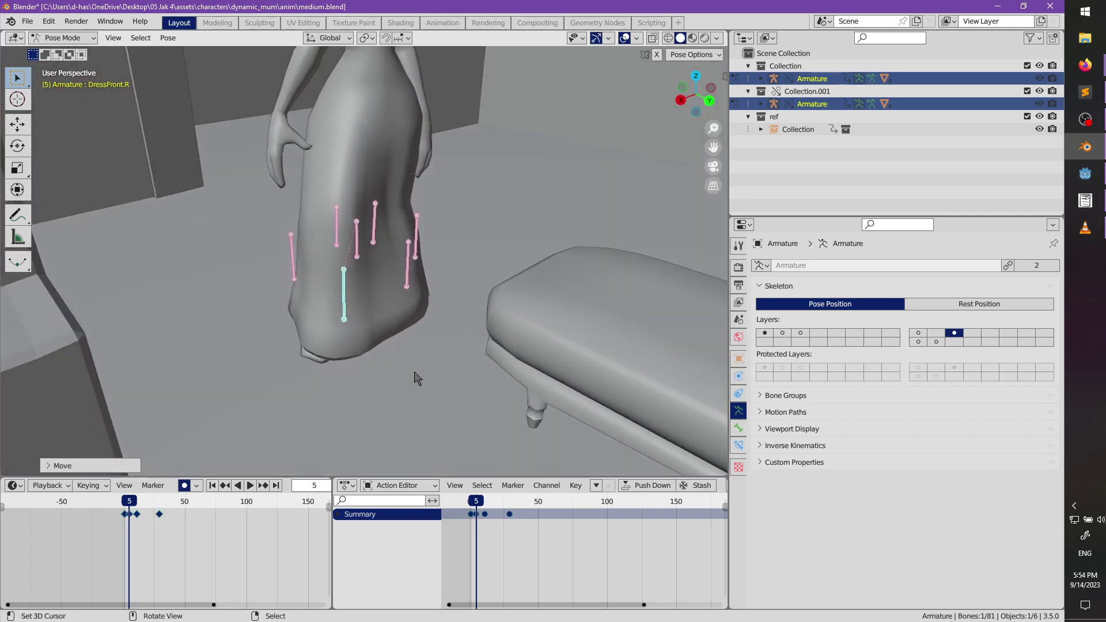
{"action": "key", "text": "space"}
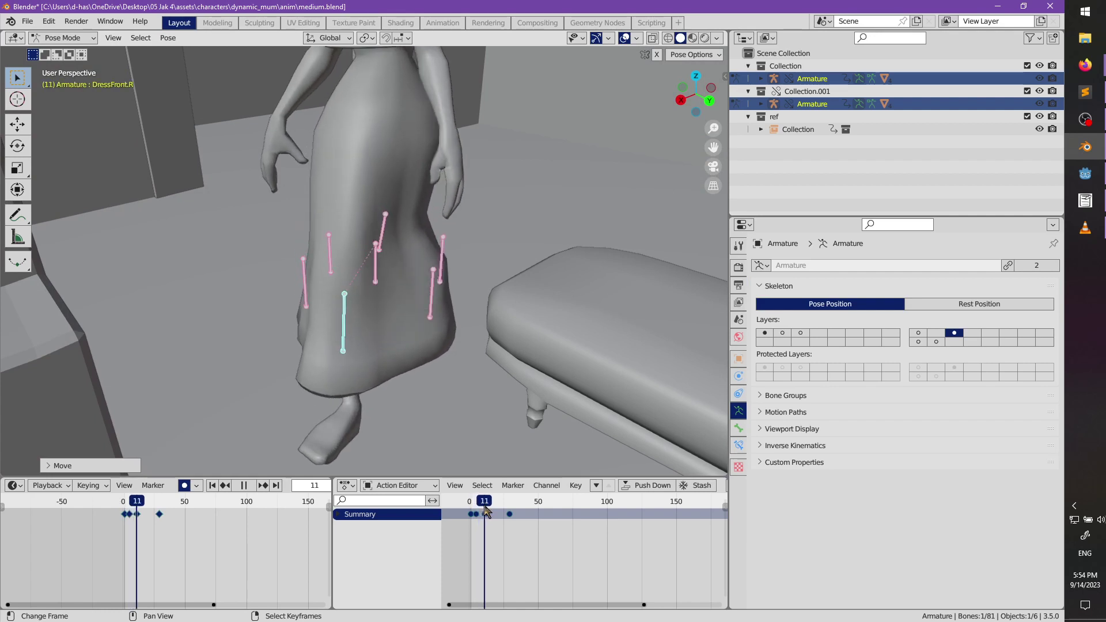
{"action": "left_click_drag", "start_coordinate": [484, 507], "coordinate": [481, 507]}
{"action": "key", "text": "space"}
{"action": "scroll", "coordinate": [331, 279], "scroll_direction": "up", "scroll_amount": 1}
{"action": "middle_click_drag", "start_coordinate": [331, 279], "coordinate": [429, 337]}
{"action": "key", "text": "g"}
{"action": "left_click", "coordinate": [450, 348]}
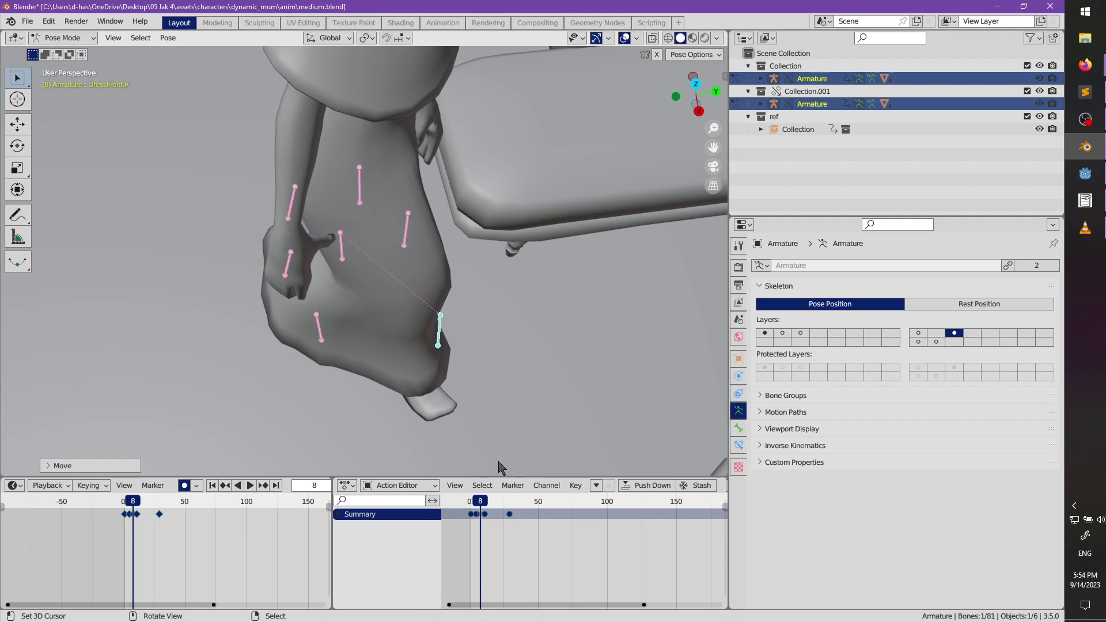
- Adjust the DressFront.R bone's position at frame 11 from two viewing angles to even out the front hem
{"action": "key", "text": "space"}
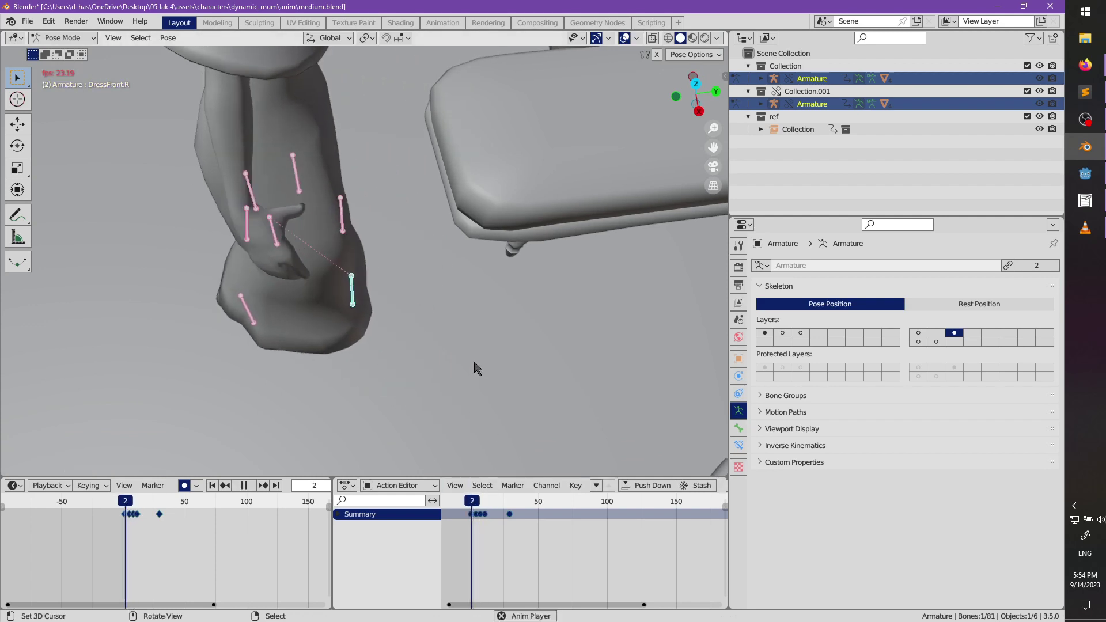
{"action": "left_click_drag", "start_coordinate": [521, 500], "coordinate": [485, 504]}
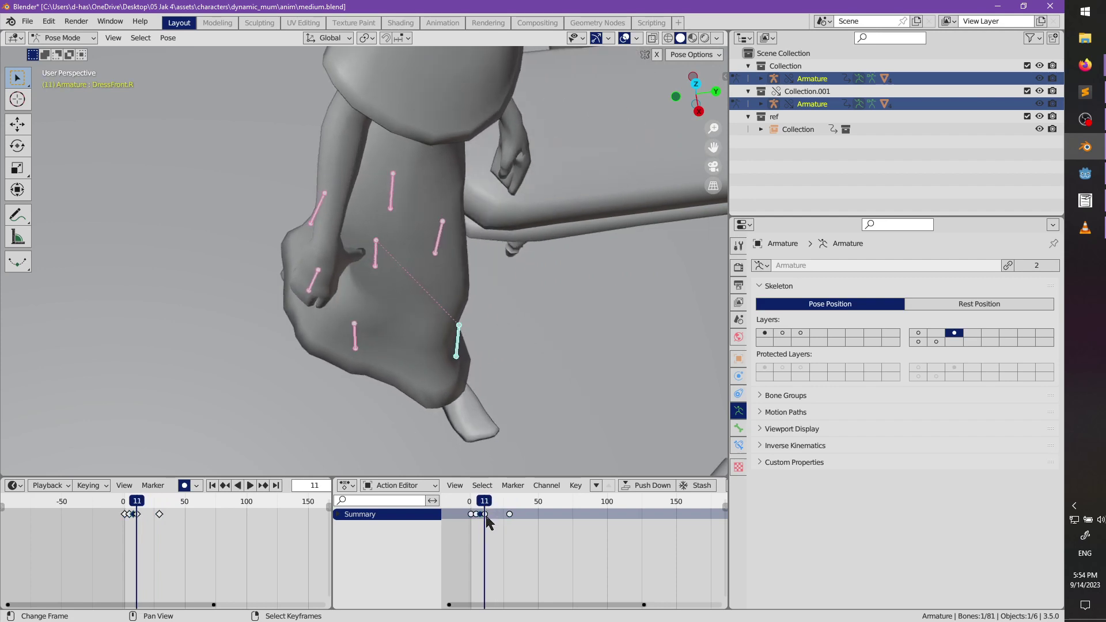
{"action": "key", "text": "space"}
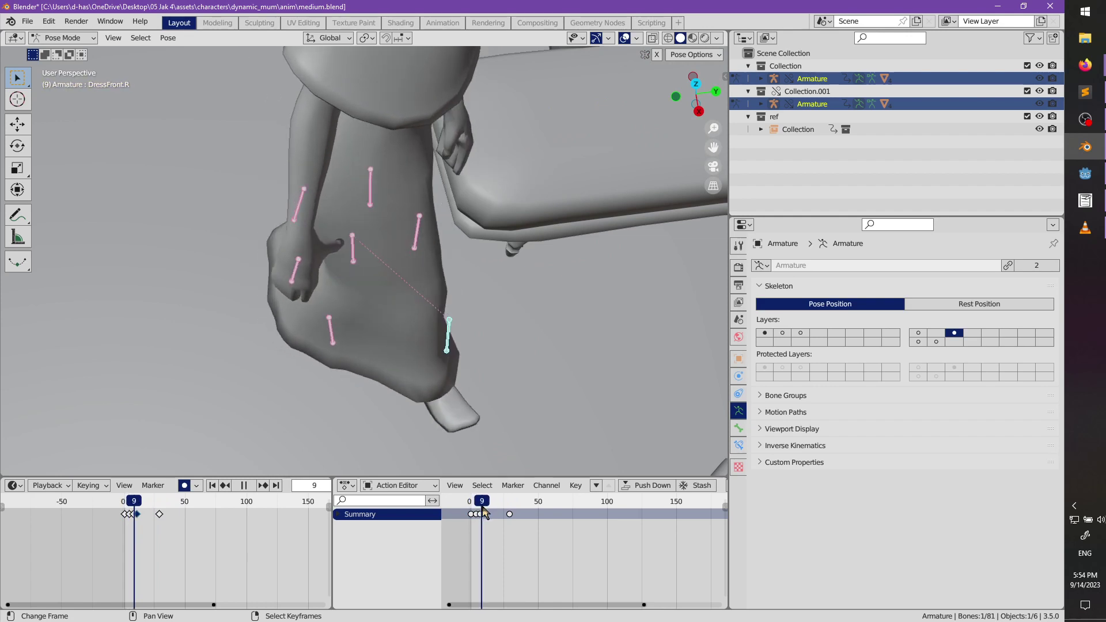
{"action": "key", "text": "space"}
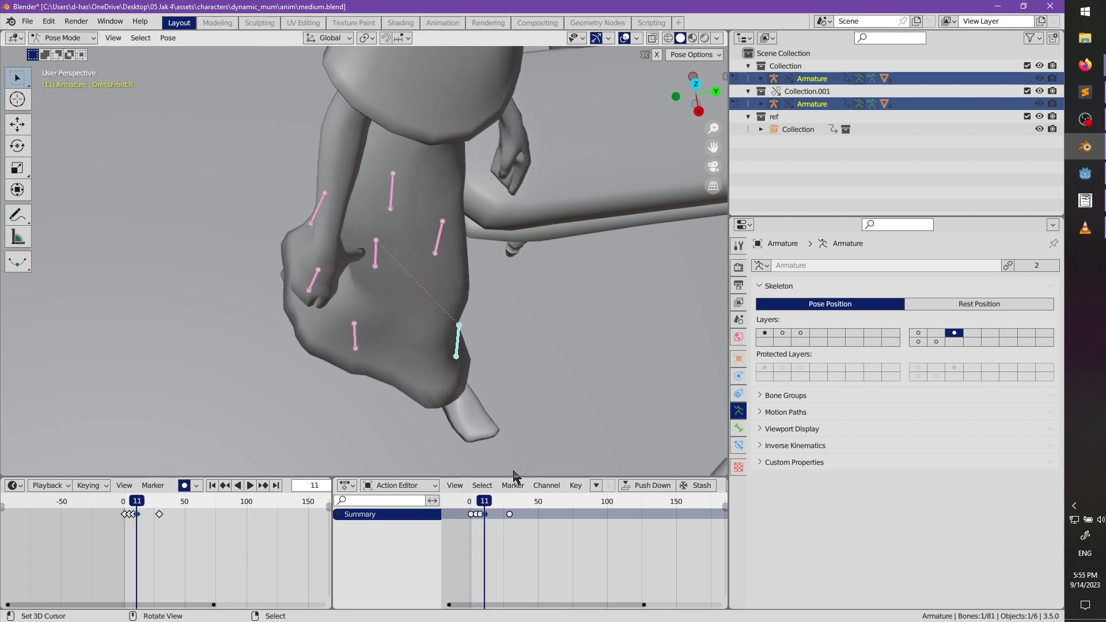
{"action": "key", "text": "g"}
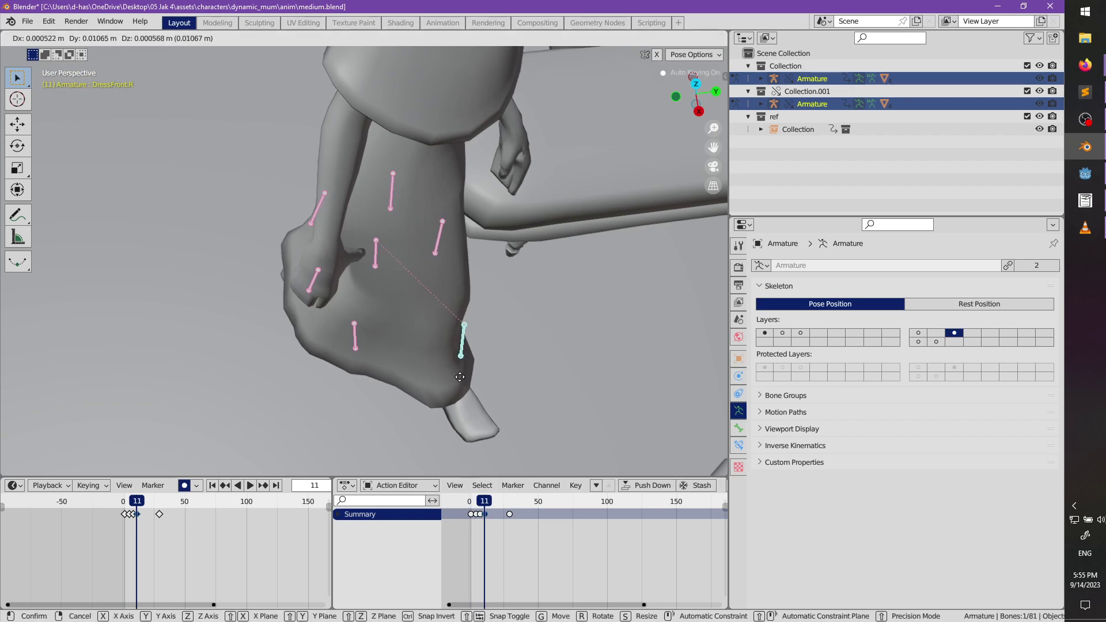
{"action": "left_click", "coordinate": [466, 381]}
{"action": "middle_click_drag", "start_coordinate": [486, 365], "coordinate": [492, 317]}
{"action": "key", "text": "g"}
{"action": "left_click", "coordinate": [498, 311]}
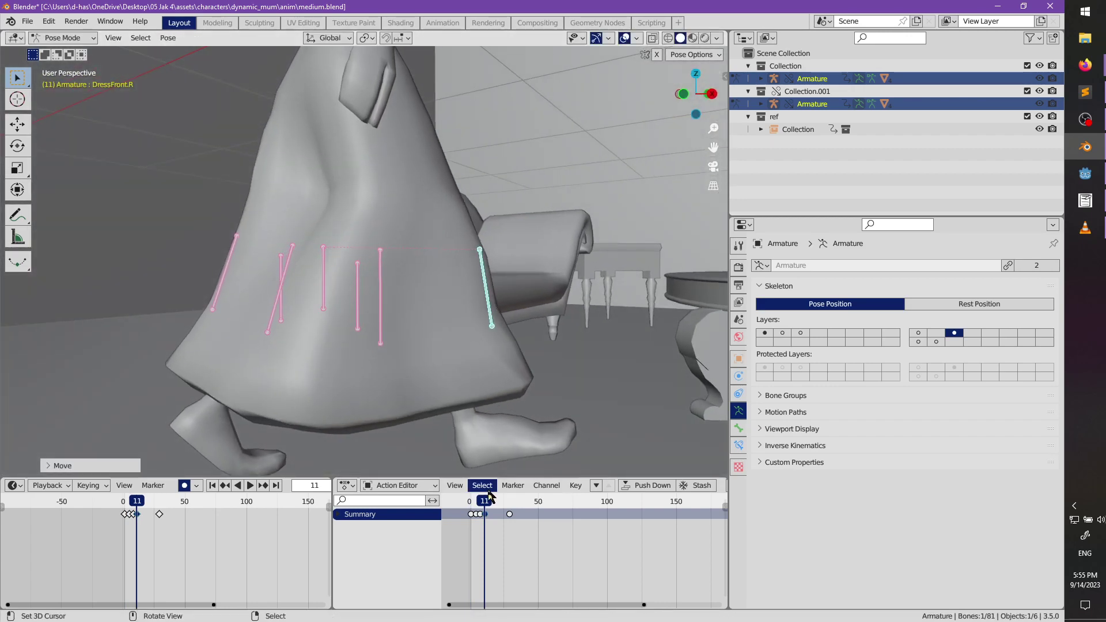
- Move the DressFront.R bone outward over the exposed right leg at frame 42 and rotate it to follow the leg
{"action": "key", "text": "space"}
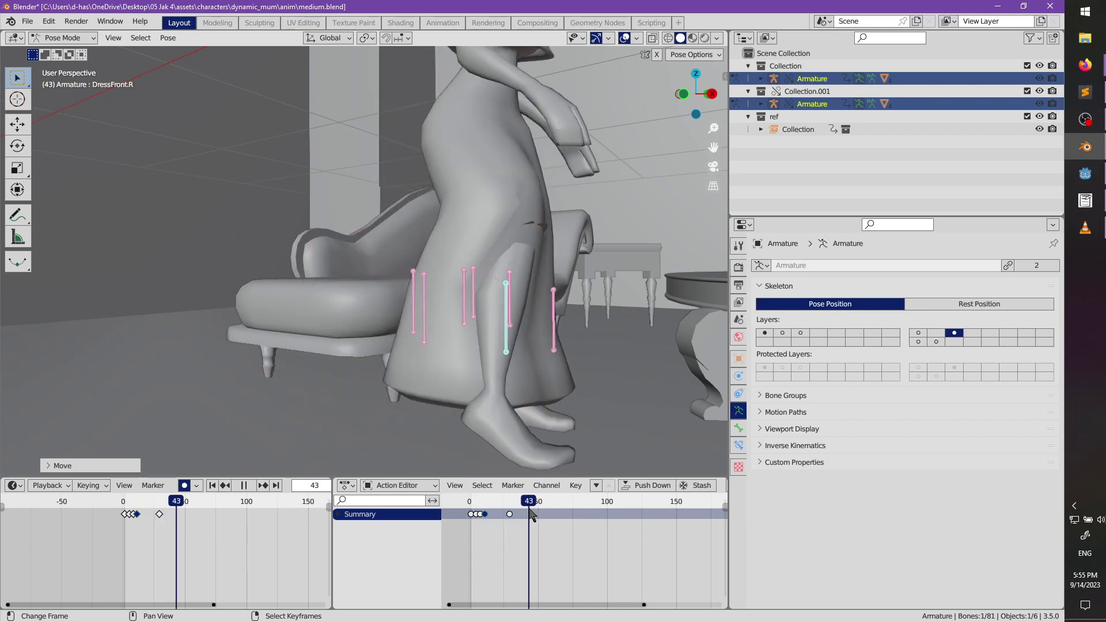
{"action": "middle_click_drag", "start_coordinate": [547, 350], "coordinate": [442, 354]}
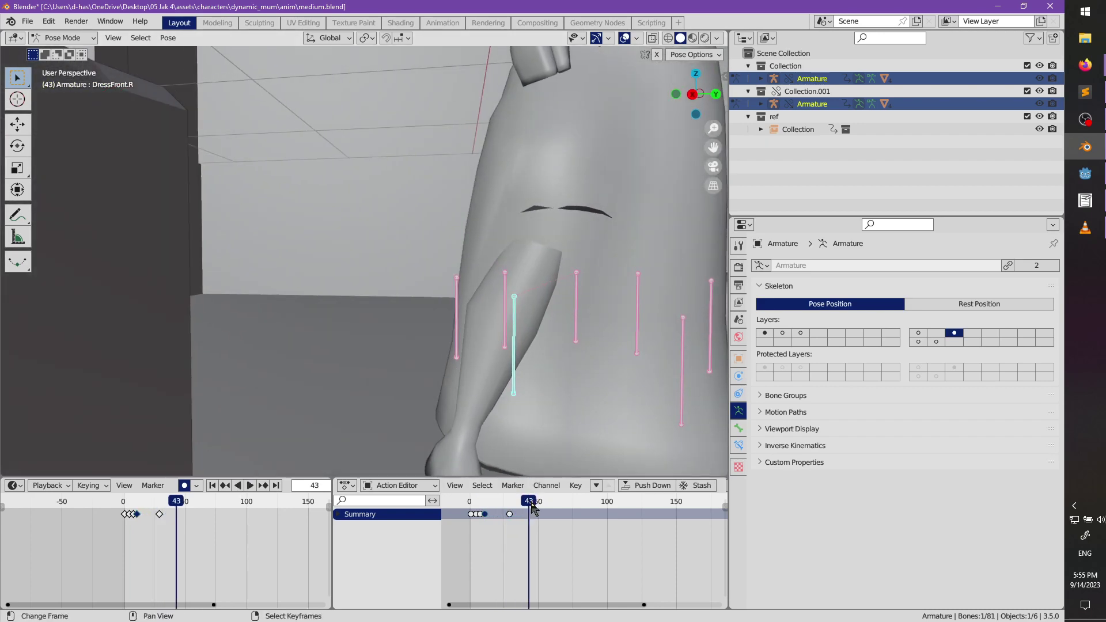
{"action": "key", "text": "space"}
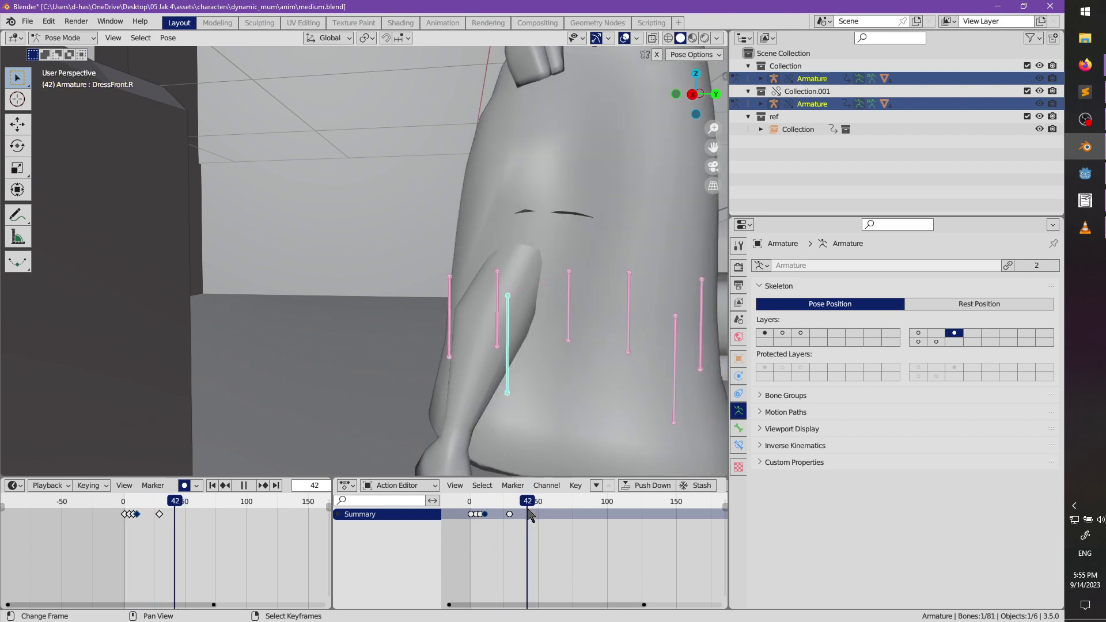
{"action": "key", "text": "space"}
{"action": "middle_click_drag", "start_coordinate": [503, 348], "coordinate": [465, 325], "text": "shift"}
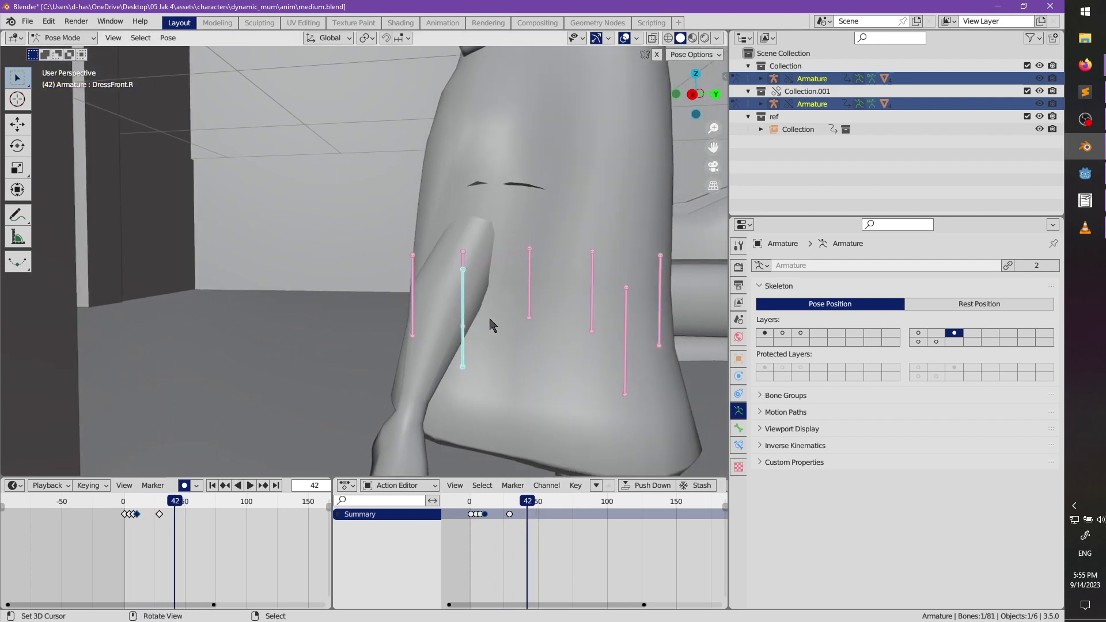
{"action": "key", "text": "g"}
{"action": "left_click", "coordinate": [489, 328]}
{"action": "key", "text": "r"}
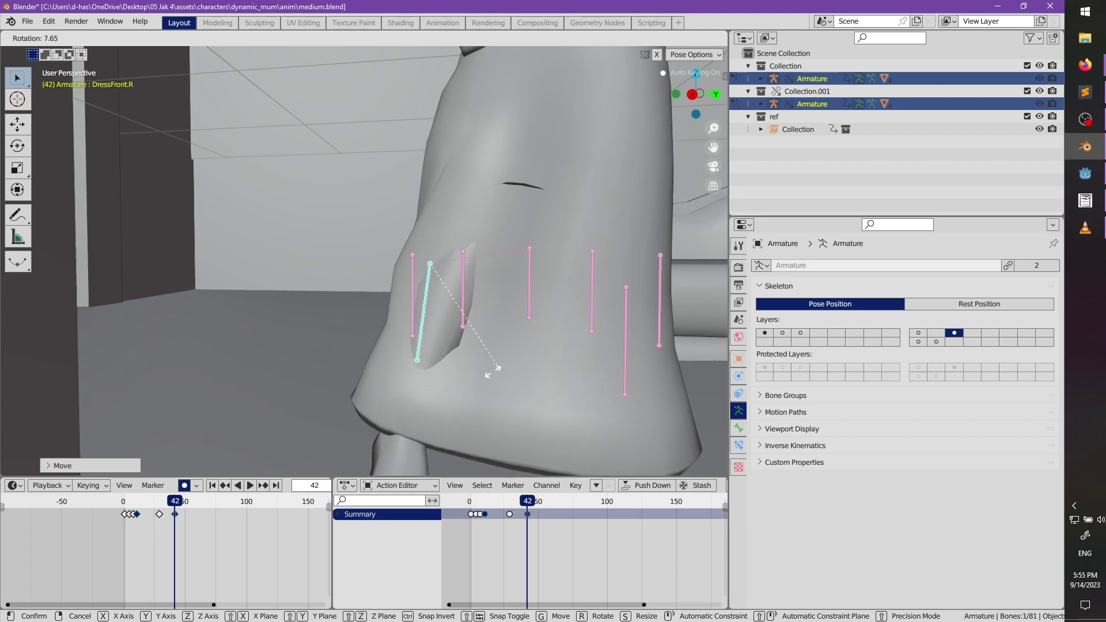
{"action": "left_click", "coordinate": [487, 370]}
- Refine the skirt's right side at frame 42 by repositioning and rotating the DressFront.R and DressSide.R bones
{"action": "middle_click_drag", "start_coordinate": [486, 371], "coordinate": [513, 320]}
{"action": "key", "text": "g"}
{"action": "left_click", "coordinate": [572, 376]}
{"action": "key", "text": "g"}
{"action": "left_click", "coordinate": [450, 323]}
{"action": "key", "text": "r"}
{"action": "left_click", "coordinate": [492, 341]}
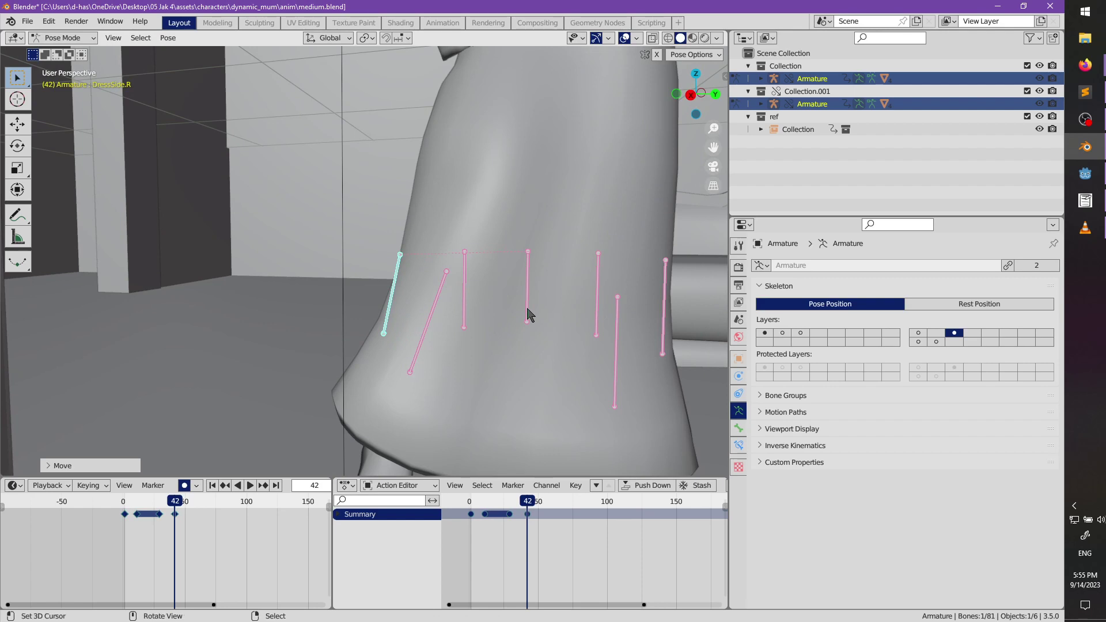
{"action": "key", "text": "shift+F11"}
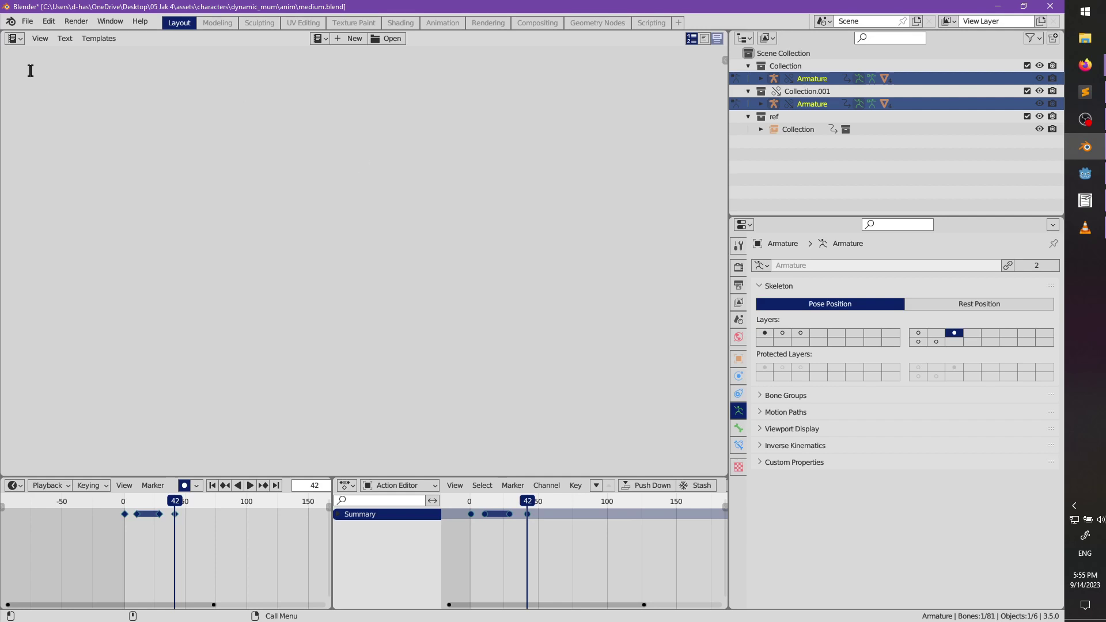
{"action": "left_click", "coordinate": [13, 39]}
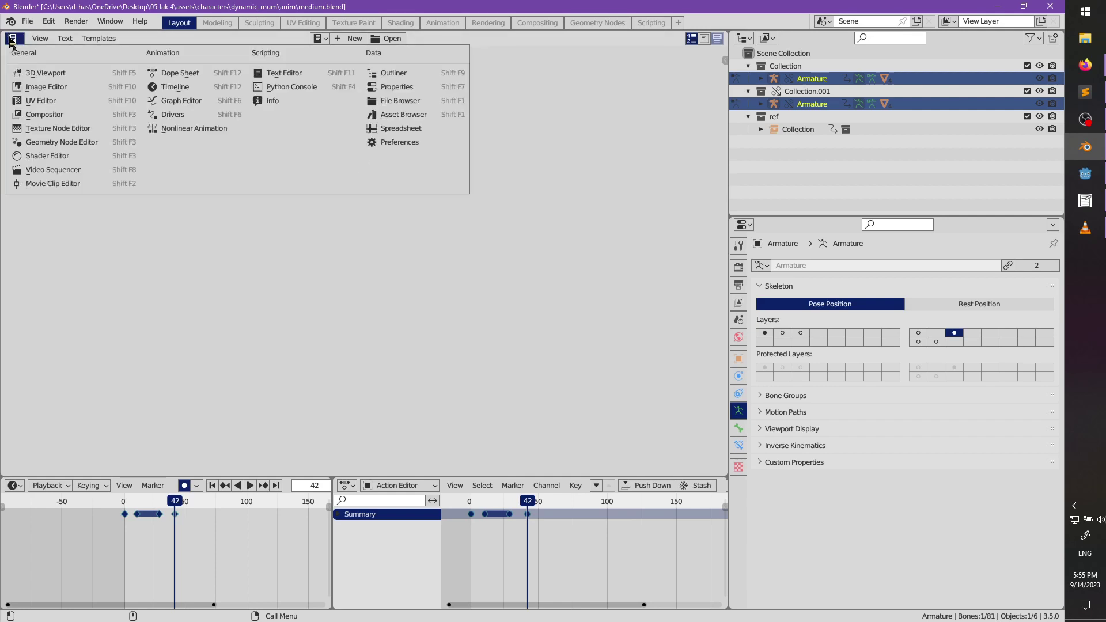
{"action": "left_click", "coordinate": [46, 73]}
- Clear the DressFront.R bone's rotation at frame 58
{"action": "middle_click_drag", "start_coordinate": [388, 222], "coordinate": [444, 268]}
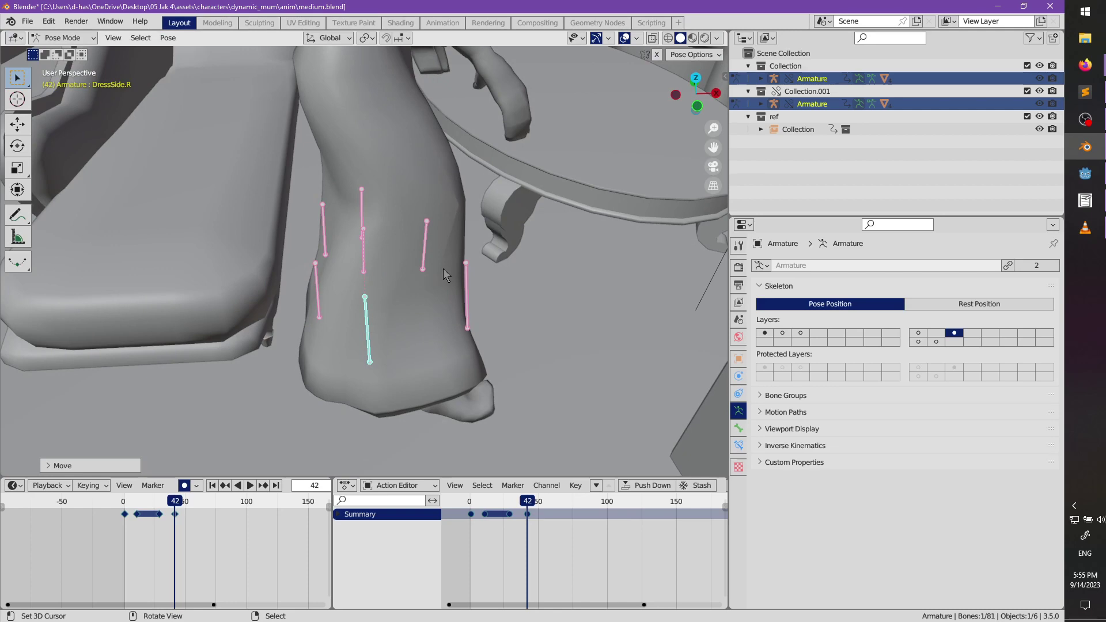
{"action": "key", "text": "space"}
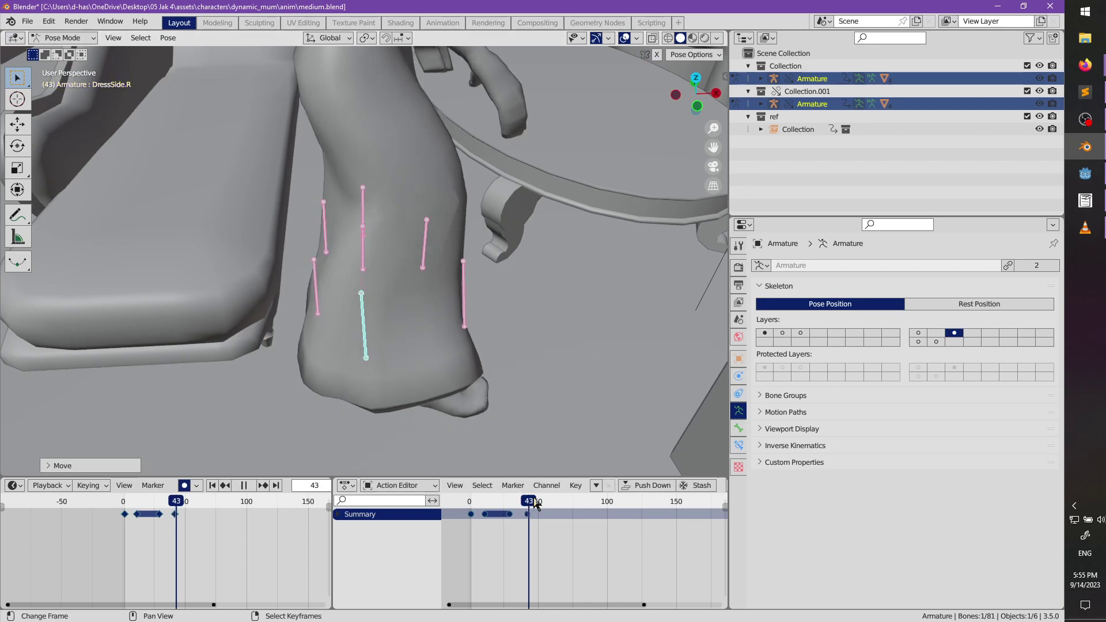
{"action": "middle_click_drag", "start_coordinate": [530, 386], "coordinate": [385, 323]}
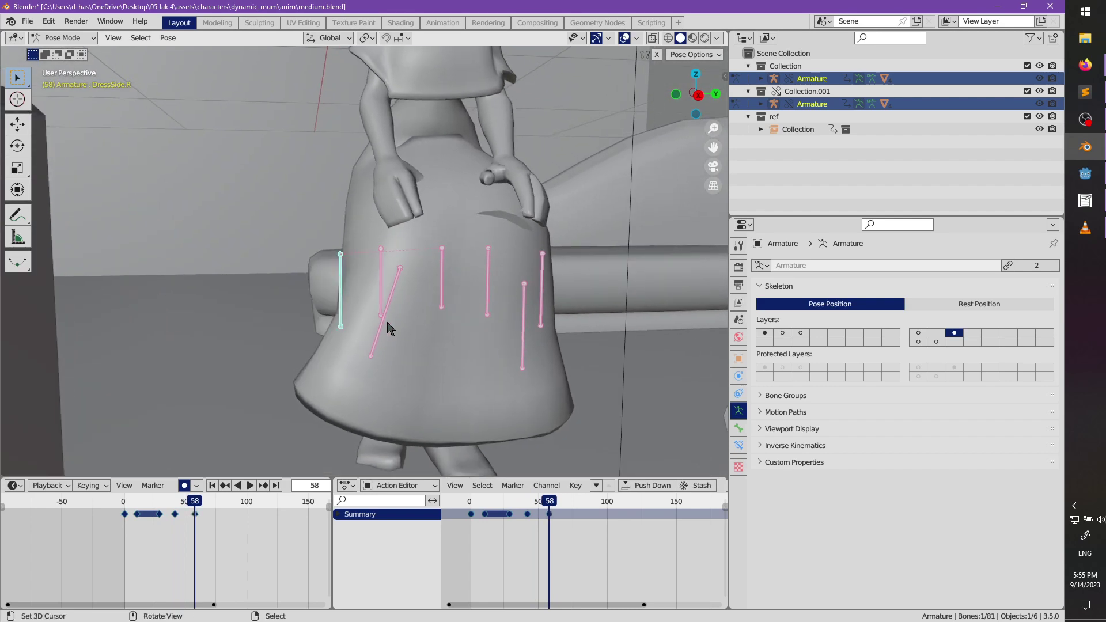
{"action": "key", "text": "alt+r"}
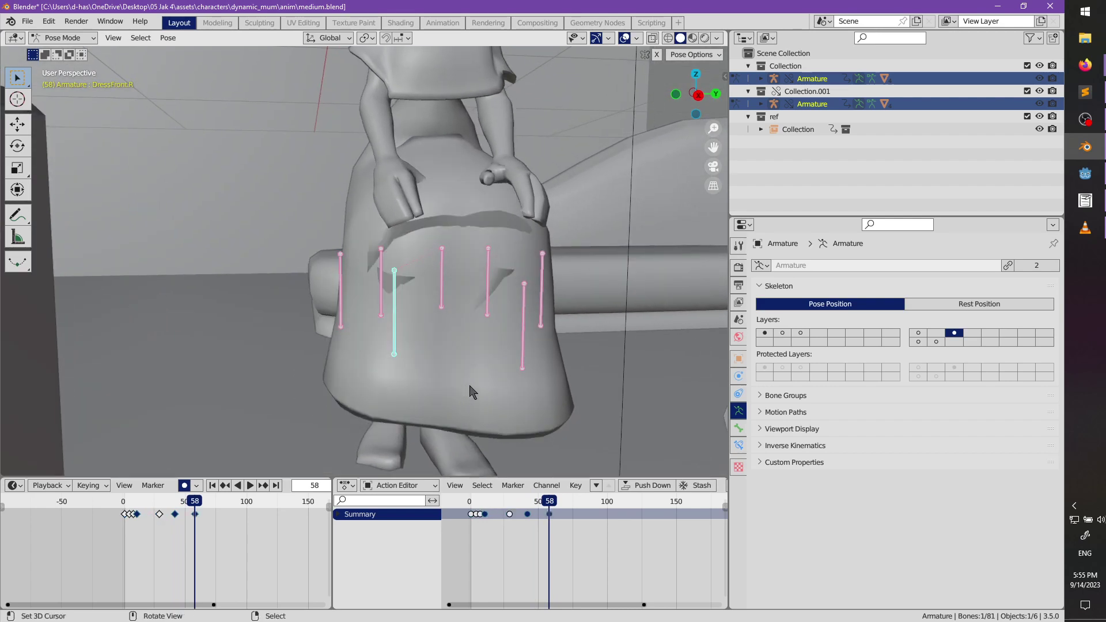
{"action": "middle_click_drag", "start_coordinate": [472, 392], "coordinate": [524, 447]}
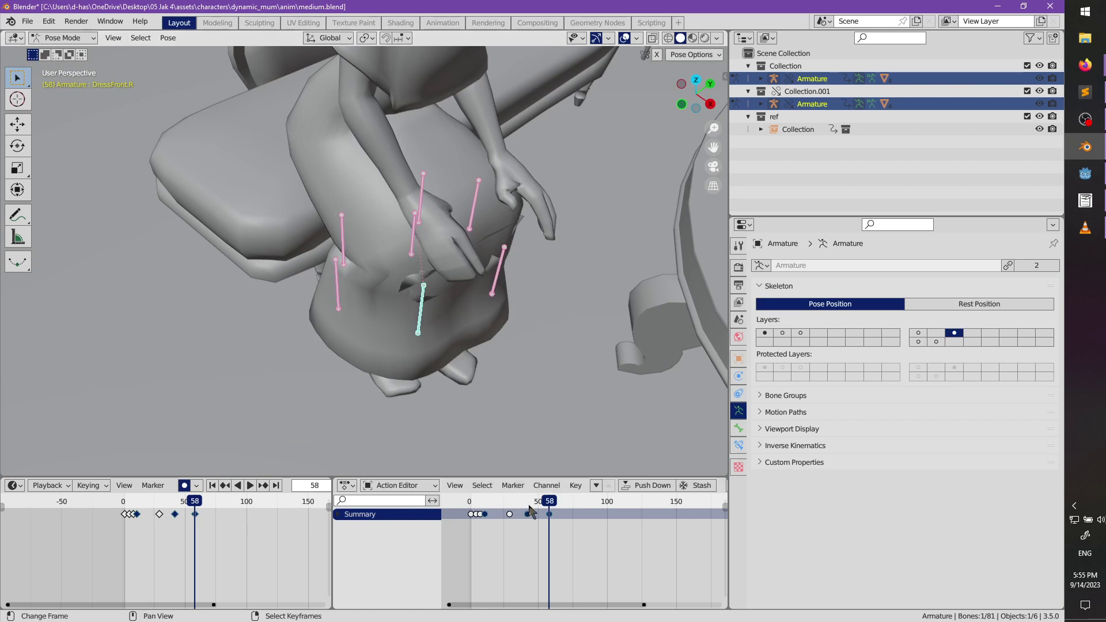
- Add DressFront.L to the selection and move both front dress bones together at frame 58 to cover the knees
{"action": "left_click", "coordinate": [499, 293], "text": "shift"}
{"action": "middle_click_drag", "start_coordinate": [499, 293], "coordinate": [413, 278]}
{"action": "key", "text": "g"}
{"action": "left_click", "coordinate": [457, 372]}
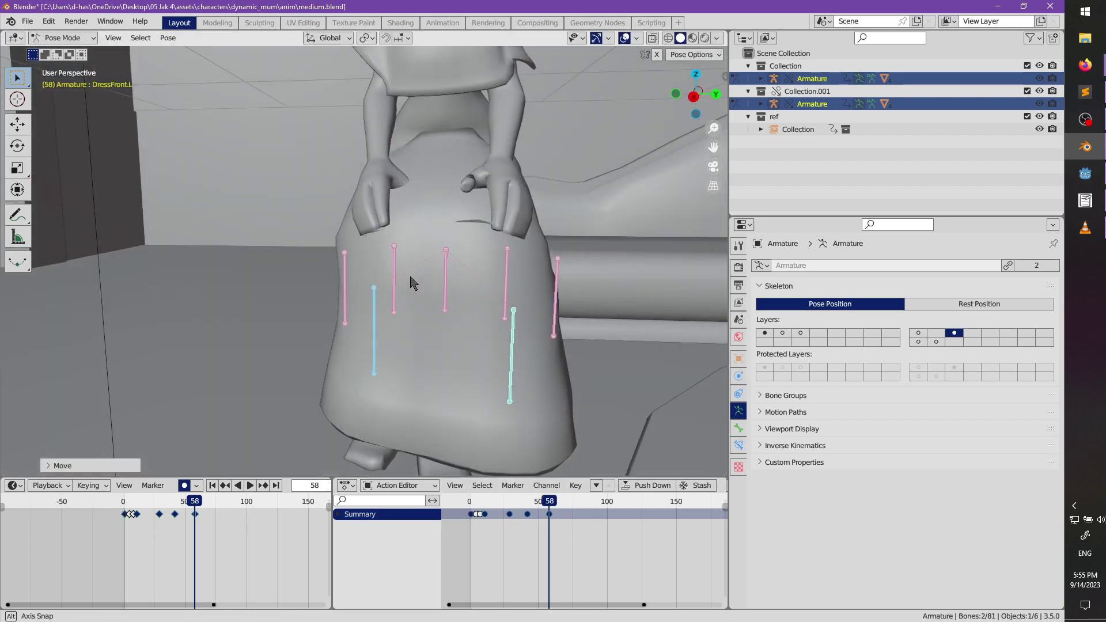
- Keyframe the two front dress bones at frame 75 and play back the sit-down
{"action": "key", "text": "space"}
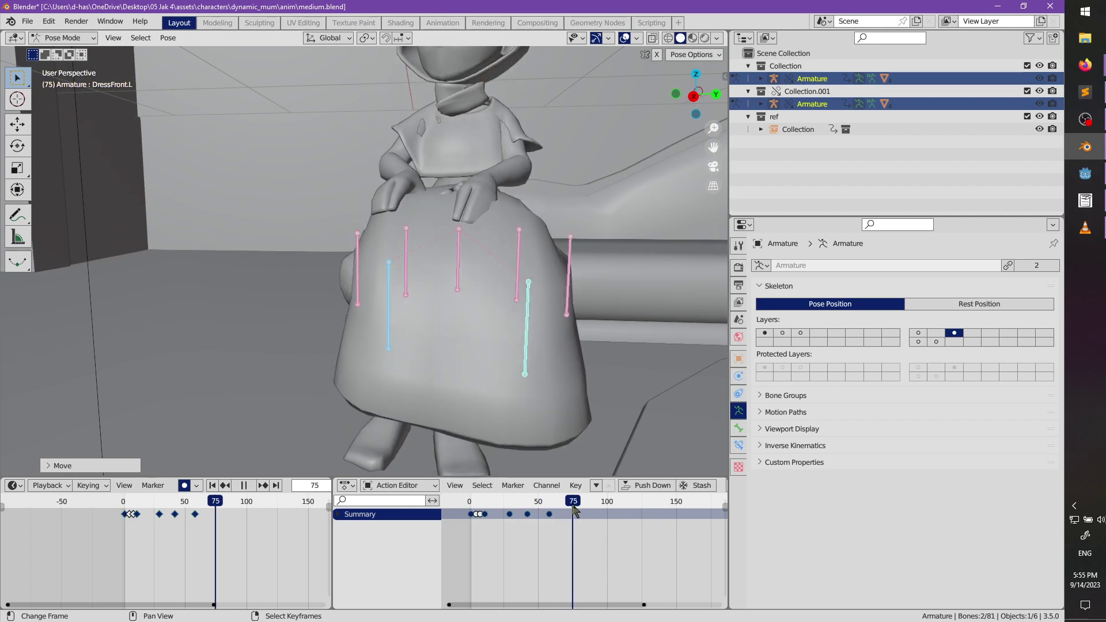
{"action": "key", "text": "i"}
{"action": "middle_click_drag", "start_coordinate": [497, 328], "coordinate": [535, 450]}
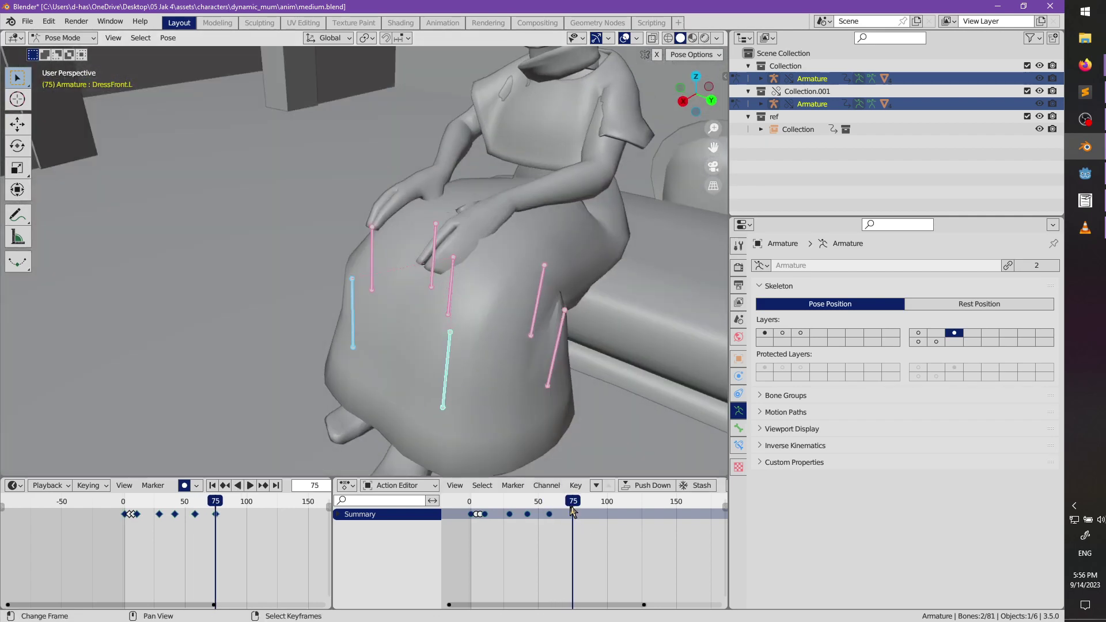
{"action": "left_click_drag", "start_coordinate": [570, 509], "coordinate": [439, 488]}
{"action": "key", "text": "space"}
{"action": "scroll", "coordinate": [398, 329], "scroll_direction": "down", "scroll_amount": 2}
{"action": "middle_click_drag", "start_coordinate": [427, 305], "coordinate": [442, 301]}
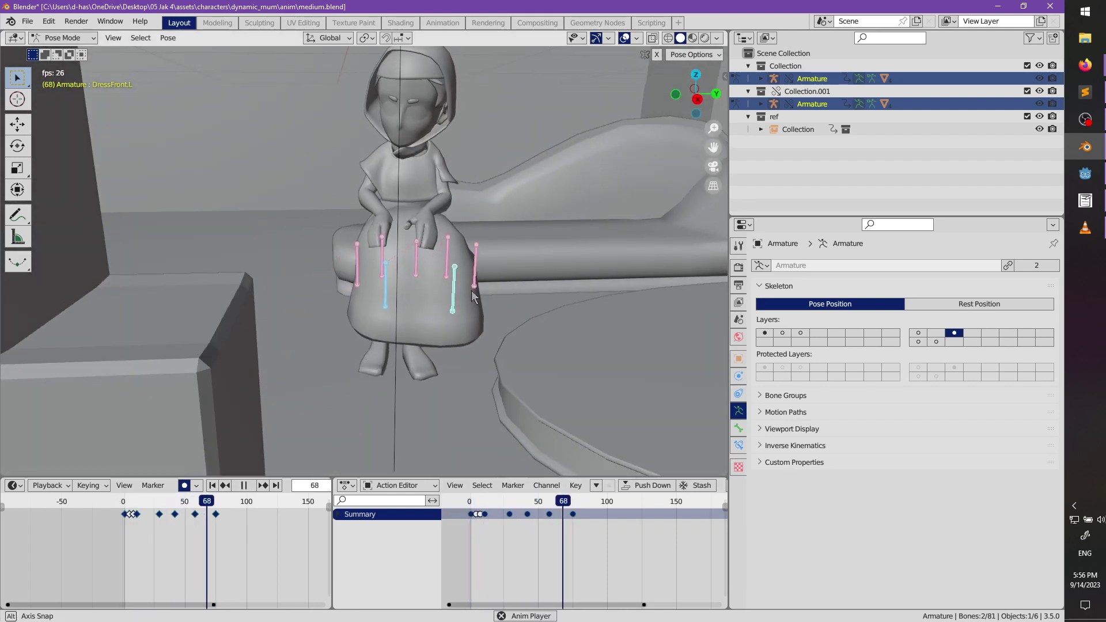
{"action": "key", "text": "space"}
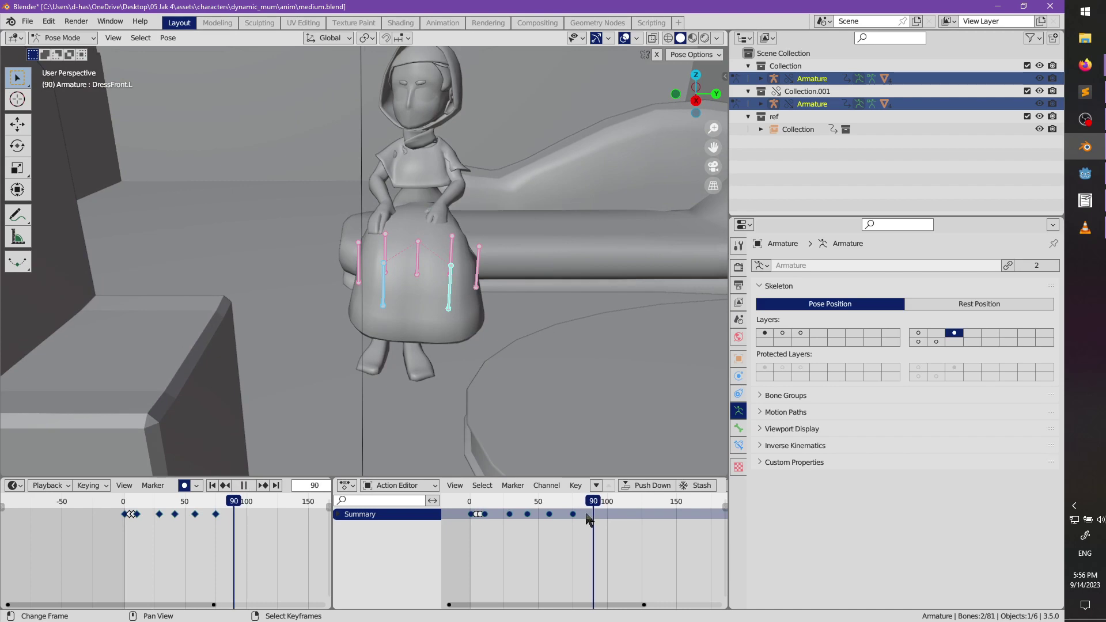
- Move the main Dress bone sideways at frame 52 to realign the skirt with the body
{"action": "left_click_drag", "start_coordinate": [586, 514], "coordinate": [540, 524]}
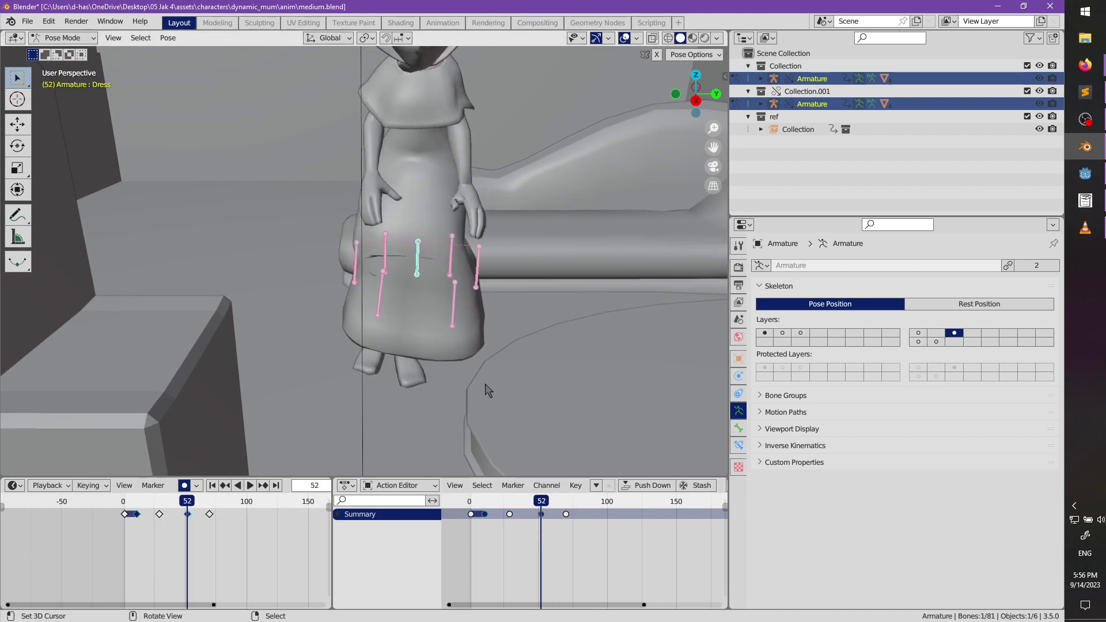
{"action": "middle_click_drag", "start_coordinate": [486, 387], "coordinate": [481, 320]}
{"action": "scroll", "coordinate": [483, 316], "scroll_direction": "up", "scroll_amount": 4}
{"action": "key", "text": "g"}
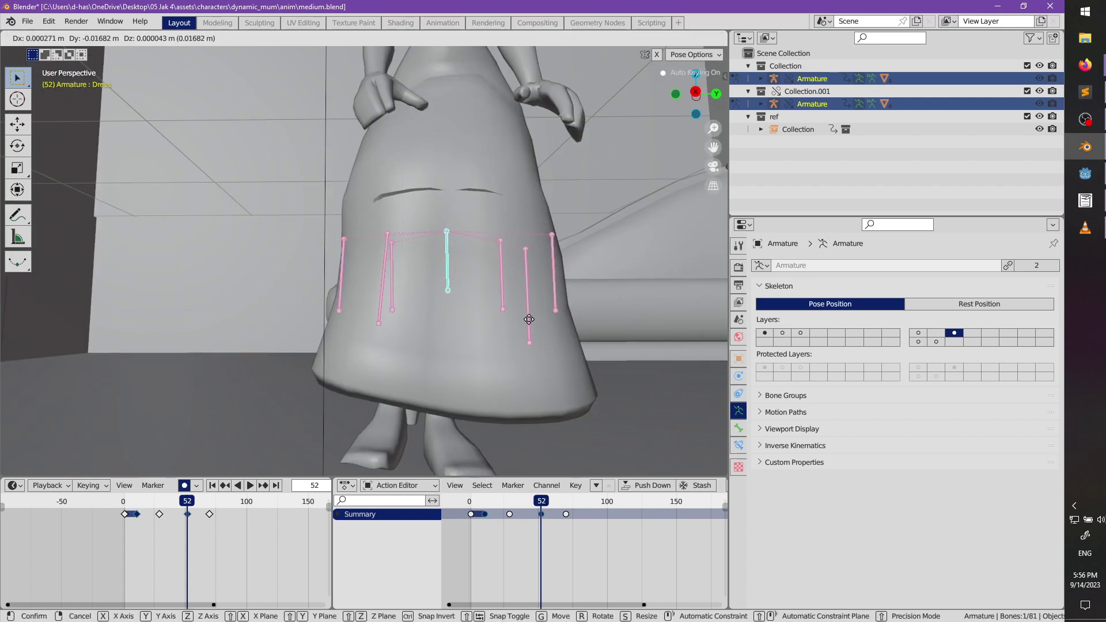
{"action": "left_click", "coordinate": [537, 337]}
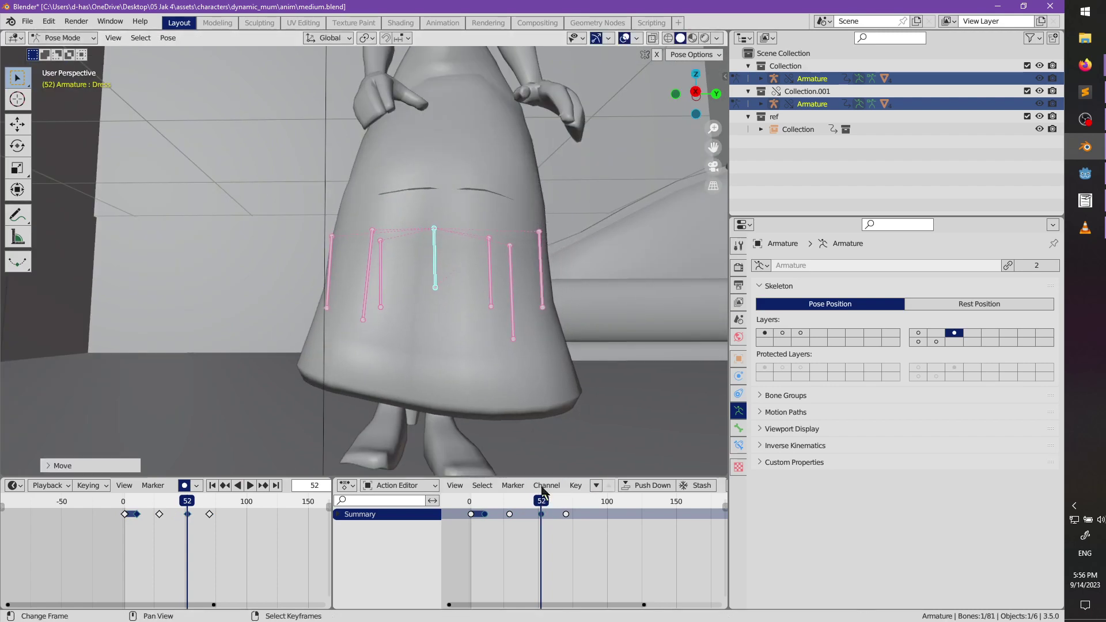
- Adjust the Dress bone's height along the global Z axis at frame 52 and play back the sit-down
{"action": "key", "text": "g"}
{"action": "key", "text": "z"}
{"action": "left_click", "coordinate": [498, 384]}
{"action": "key", "text": "space"}
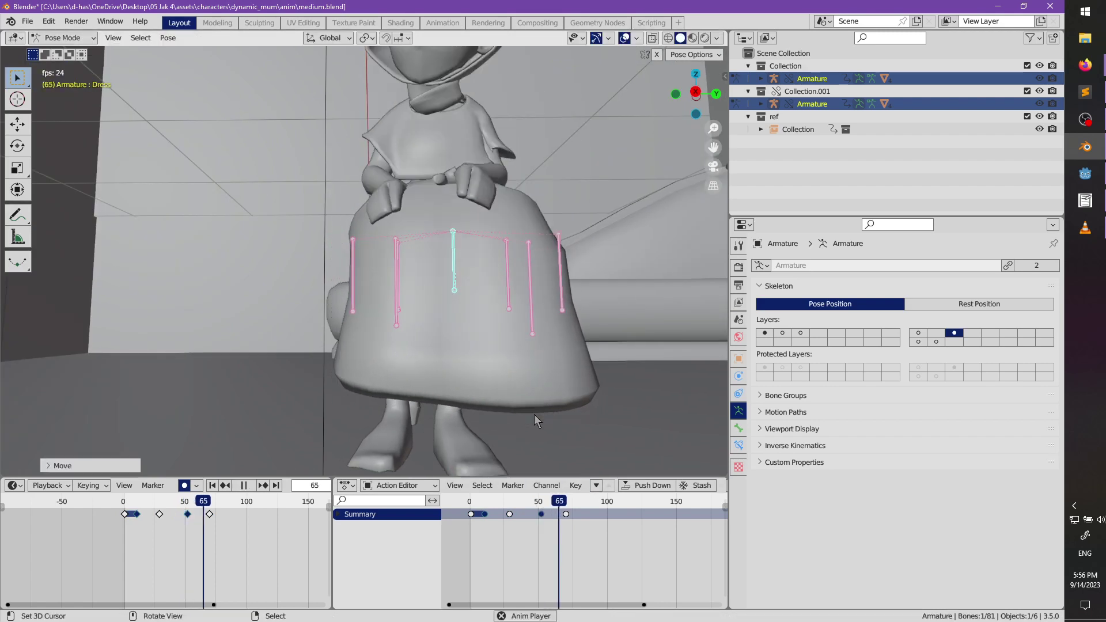
{"action": "middle_click_drag", "start_coordinate": [533, 405], "coordinate": [519, 378]}
{"action": "key", "text": "space"}
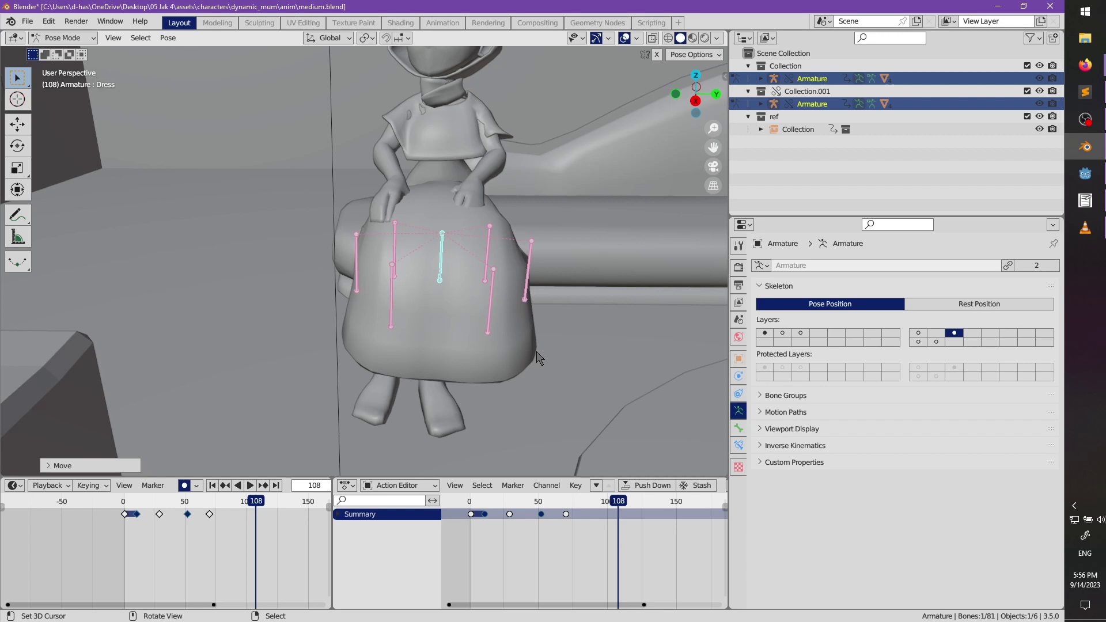
- Examine how the skirt covers the legs at frames 30 and 19 from several angles
{"action": "left_click_drag", "start_coordinate": [626, 514], "coordinate": [510, 519]}
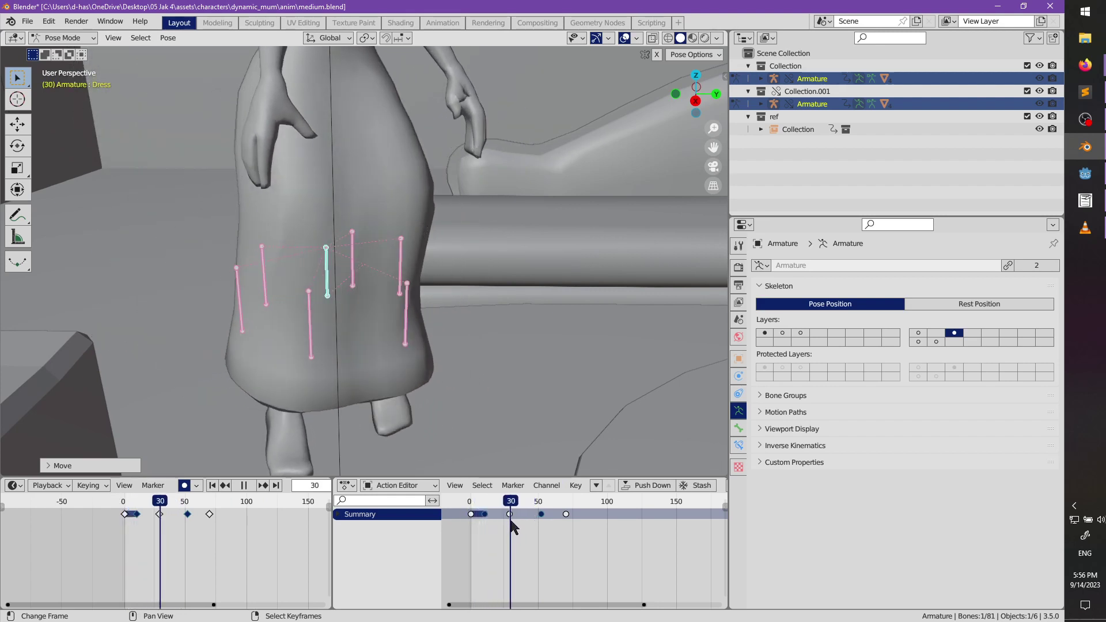
{"action": "scroll", "coordinate": [439, 390], "scroll_direction": "down", "scroll_amount": 3}
{"action": "middle_click_drag", "start_coordinate": [439, 390], "coordinate": [494, 510]}
{"action": "scroll", "coordinate": [521, 344], "scroll_direction": "up", "scroll_amount": 2}
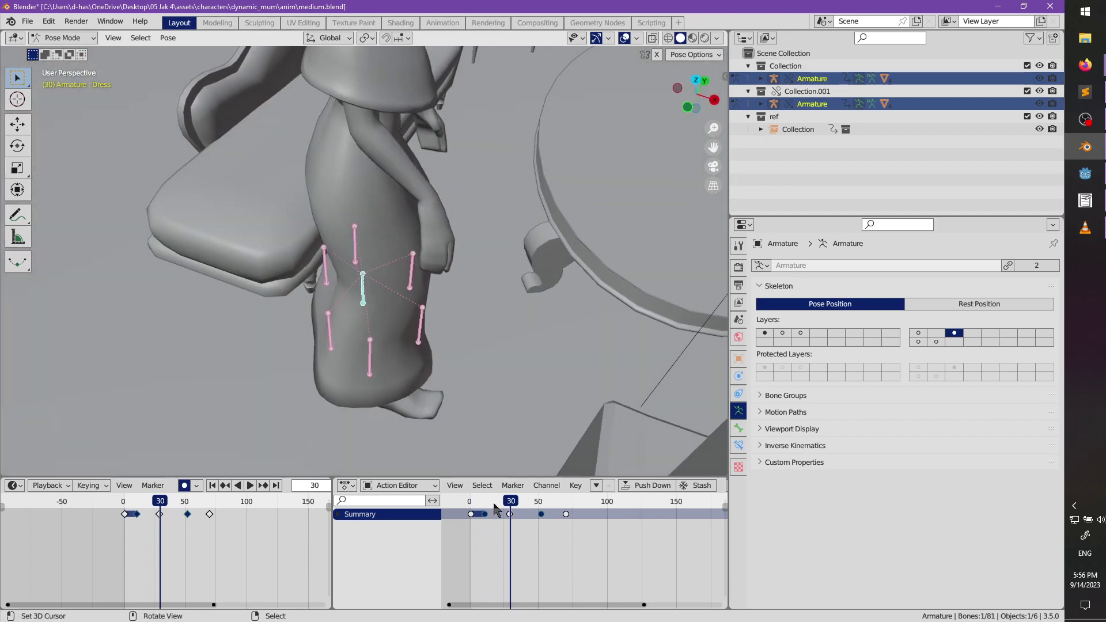
{"action": "left_click_drag", "start_coordinate": [512, 515], "coordinate": [499, 517]}
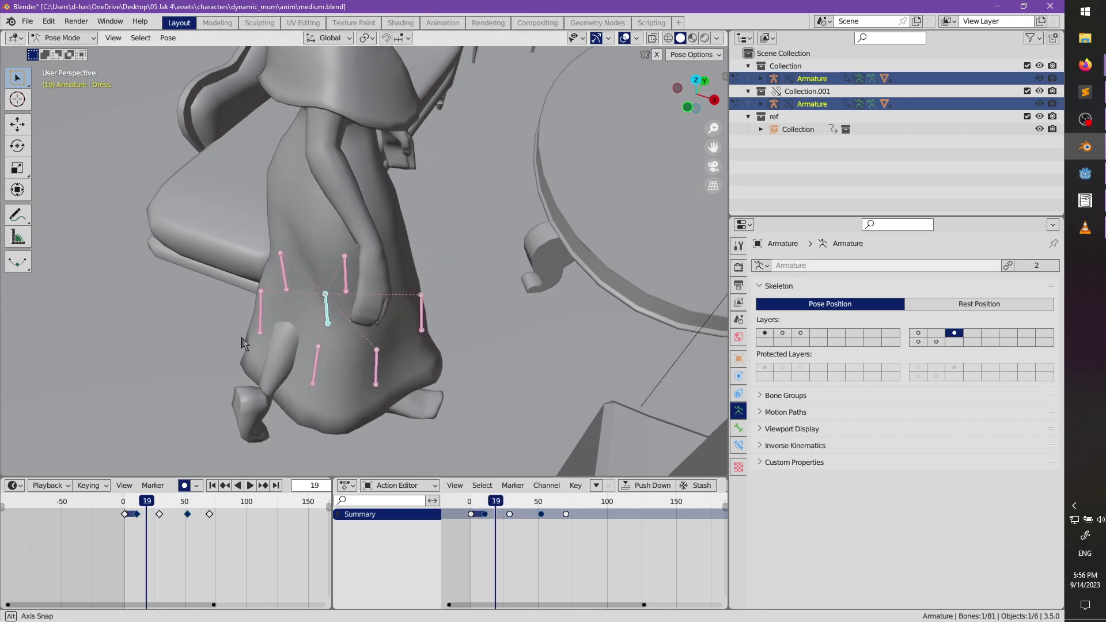
{"action": "middle_click_drag", "start_coordinate": [245, 343], "coordinate": [437, 318]}
- Rotate and move the DressBack.R bone at frame 19 so the rear of the skirt covers the trailing leg
{"action": "right_click", "coordinate": [484, 308], "text": "shift"}
{"action": "middle_click_drag", "start_coordinate": [317, 340], "coordinate": [399, 357]}
{"action": "scroll", "coordinate": [399, 357], "scroll_direction": "up", "scroll_amount": 2}
{"action": "middle_click_drag", "start_coordinate": [536, 369], "coordinate": [437, 308], "text": "shift"}
{"action": "key", "text": "r"}
{"action": "left_click", "coordinate": [442, 345]}
{"action": "key", "text": "g"}
{"action": "left_click", "coordinate": [452, 334]}
{"action": "key", "text": "r"}
{"action": "left_click", "coordinate": [528, 424]}
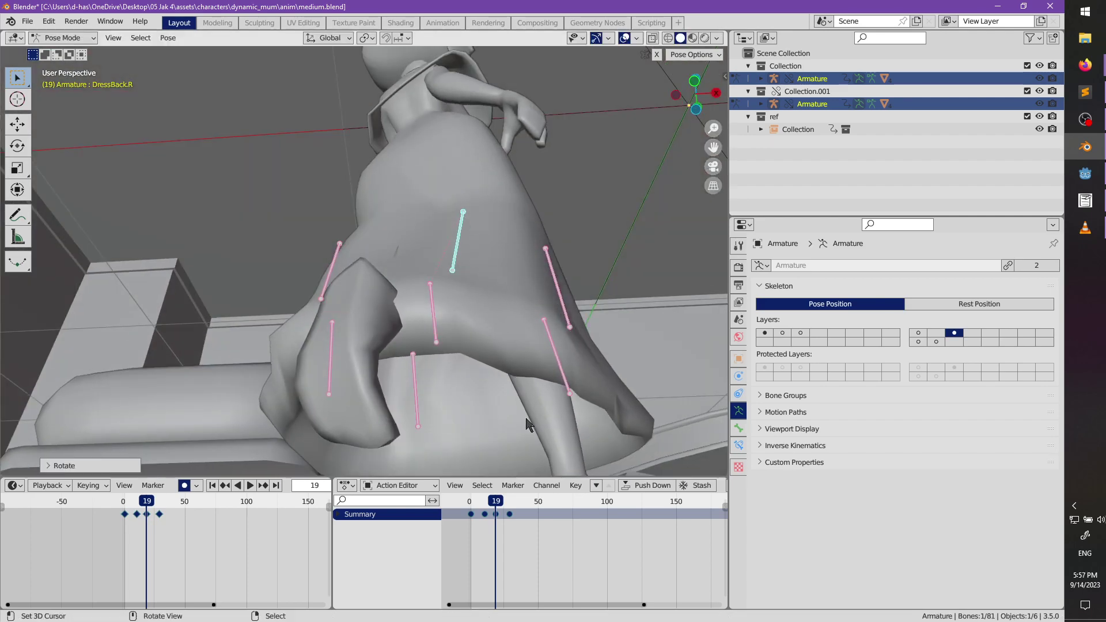
- Fine-tune the DressBack.R bone's position at frame 19 from below and from behind
{"action": "key", "text": "g"}
{"action": "left_click", "coordinate": [483, 371]}
{"action": "middle_click_drag", "start_coordinate": [484, 371], "coordinate": [523, 415]}
{"action": "key", "text": "g"}
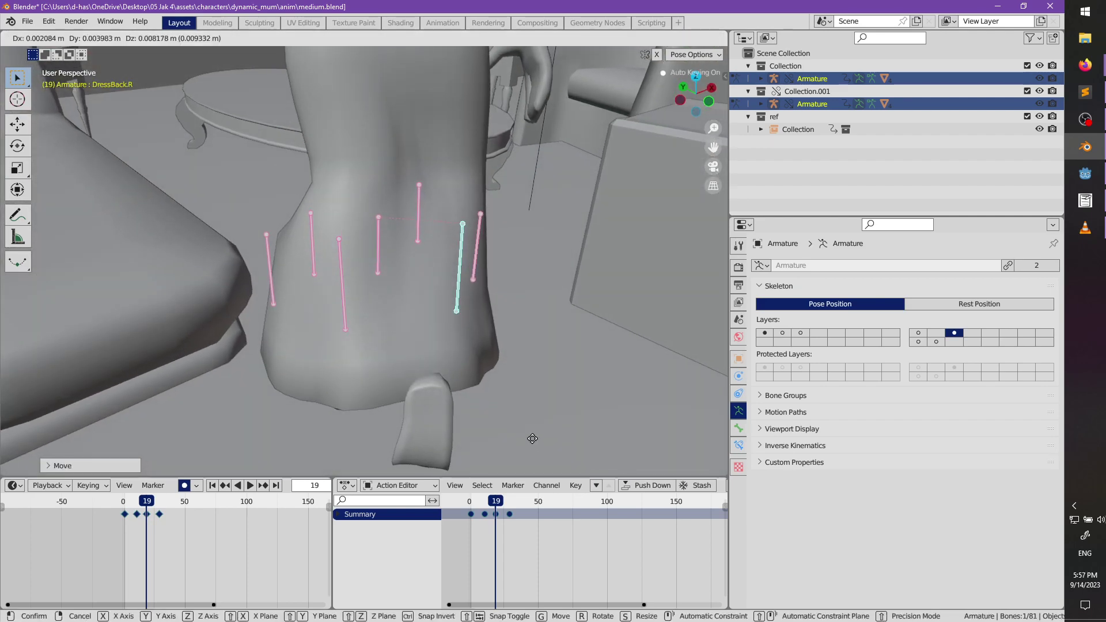
{"action": "left_click", "coordinate": [410, 405]}
- Reposition and rotate the DressBack.L bone at frame 19 to even out the rear hem
{"action": "left_click", "coordinate": [346, 318]}
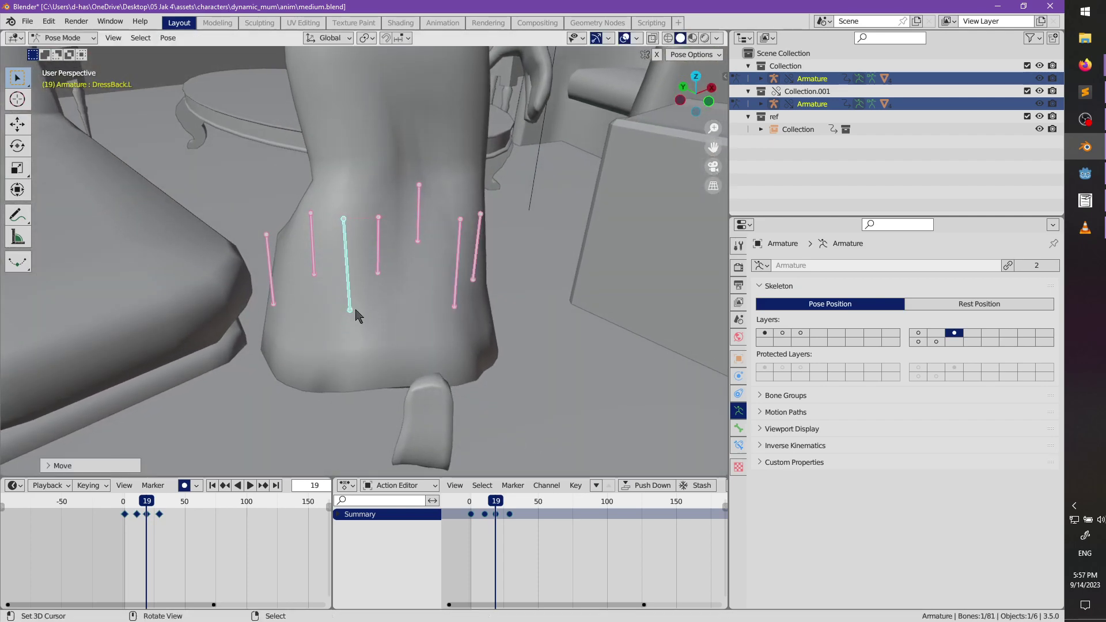
{"action": "middle_click_drag", "start_coordinate": [351, 316], "coordinate": [416, 366]}
{"action": "key", "text": "r"}
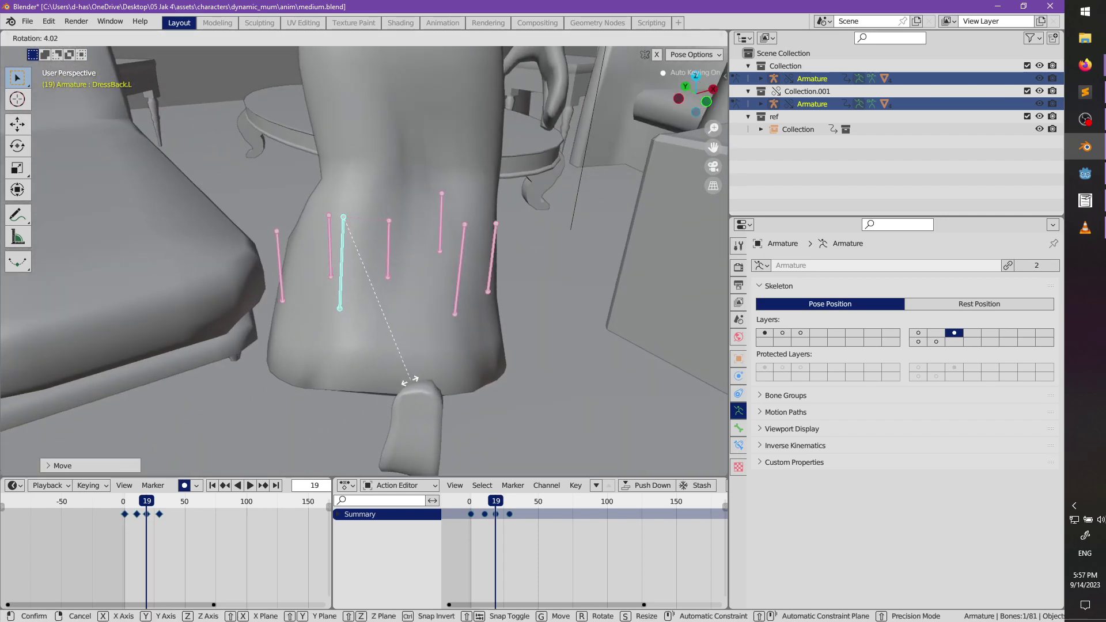
{"action": "left_click", "coordinate": [426, 393]}
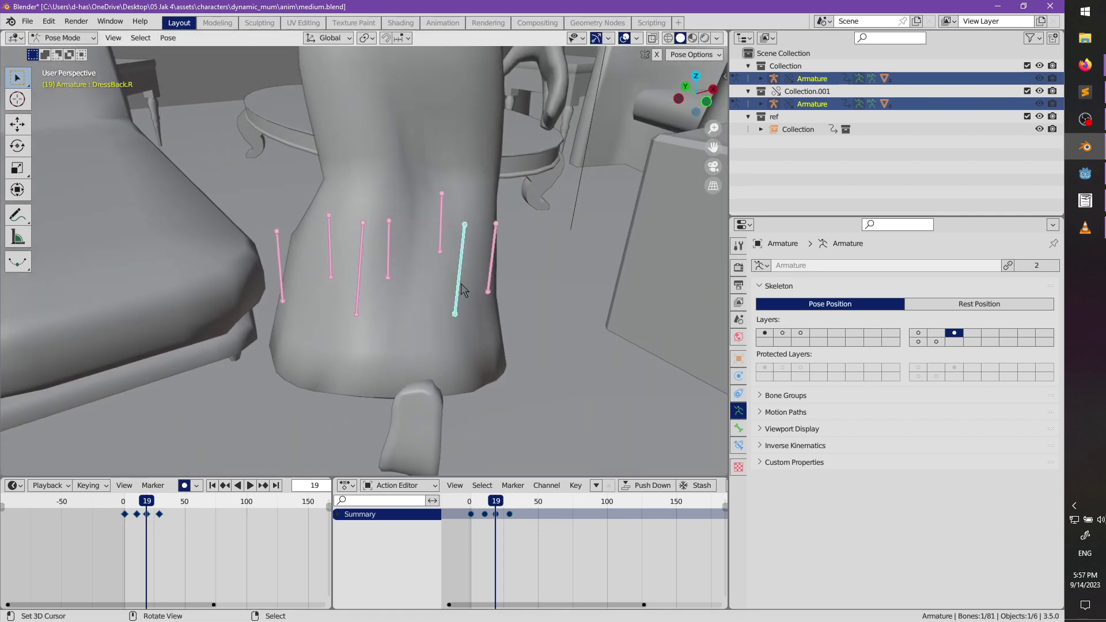
- Straighten the DressBack.R bone at frame 19 by rotating it and shifting its position again
{"action": "key", "text": "r"}
{"action": "left_click", "coordinate": [512, 325]}
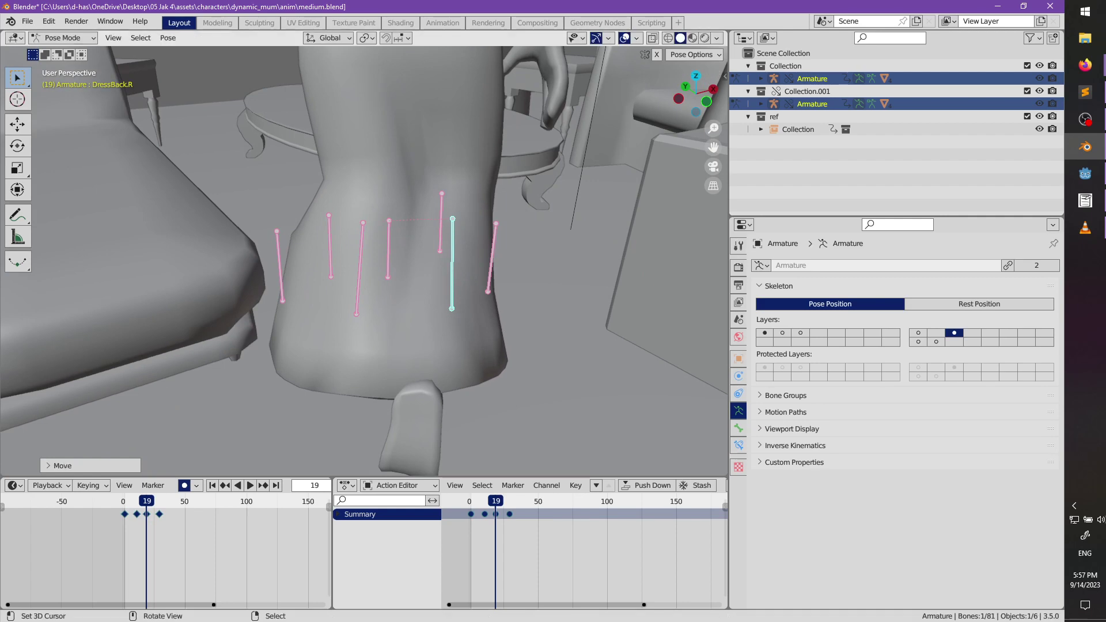
{"action": "key", "text": "r"}
{"action": "key", "text": "g"}
{"action": "left_click", "coordinate": [510, 350]}
{"action": "middle_click_drag", "start_coordinate": [509, 350], "coordinate": [388, 311]}
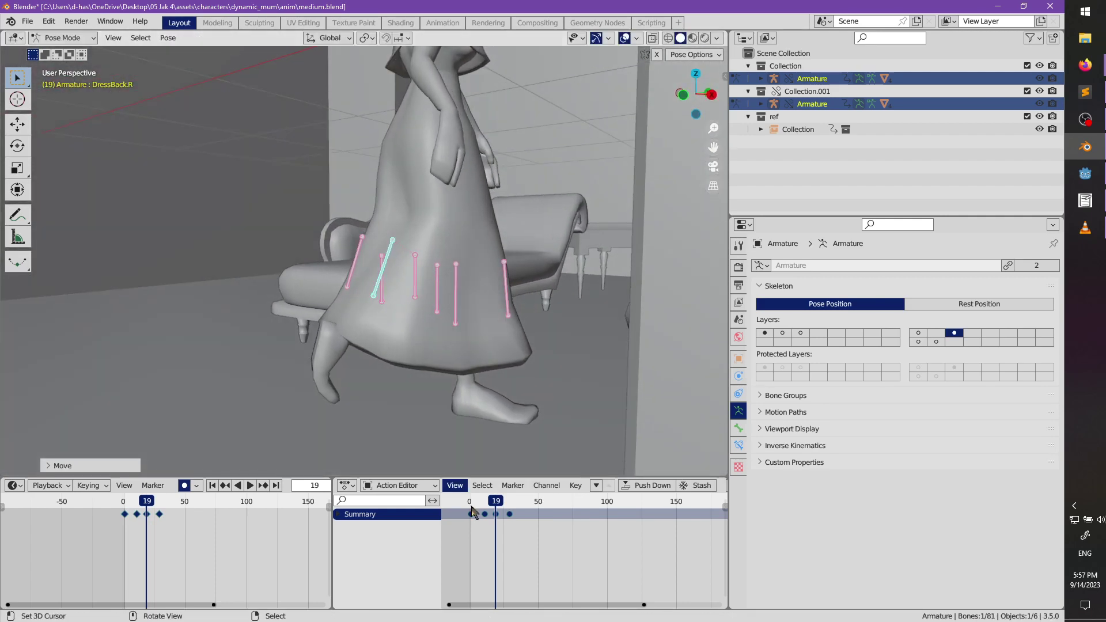
- Move the DressFront.L and DressFront.R bones together at frame 58 to reshape the skirt front over the knees
{"action": "key", "text": "space"}
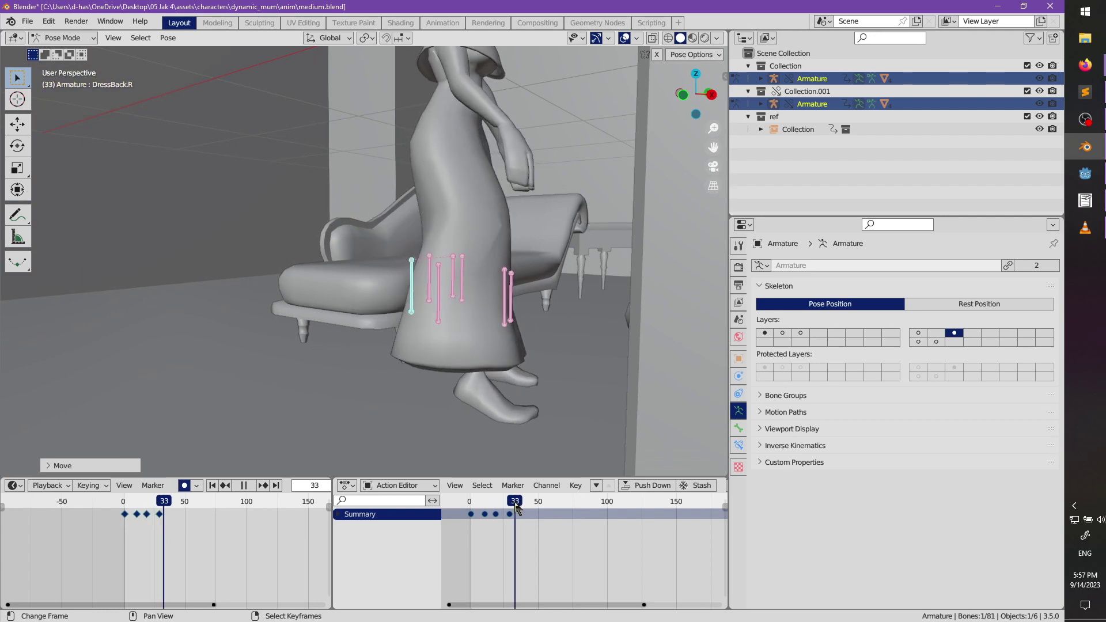
{"action": "mouse_move", "coordinate": [529, 508]}
{"action": "left_mouse_down"}
{"action": "mouse_move", "coordinate": [558, 509]}
{"action": "mouse_move", "coordinate": [549, 510]}
{"action": "left_mouse_up"}
{"action": "middle_click_drag", "start_coordinate": [522, 322], "coordinate": [465, 301]}
{"action": "left_click", "coordinate": [406, 282], "text": "shift"}
{"action": "key", "text": "g"}
{"action": "left_click", "coordinate": [401, 373]}
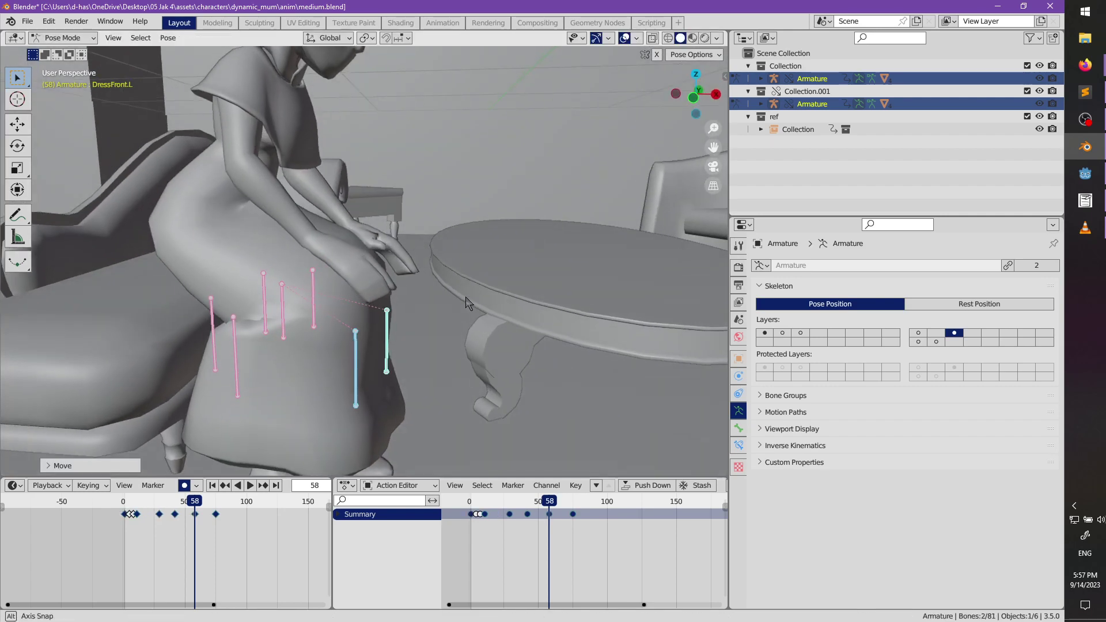
- Play back the sit-down from the side and the front to examine the skirt, and return to frame 0
{"action": "key", "text": "space"}
{"action": "scroll", "coordinate": [433, 326], "scroll_direction": "down", "scroll_amount": 1}
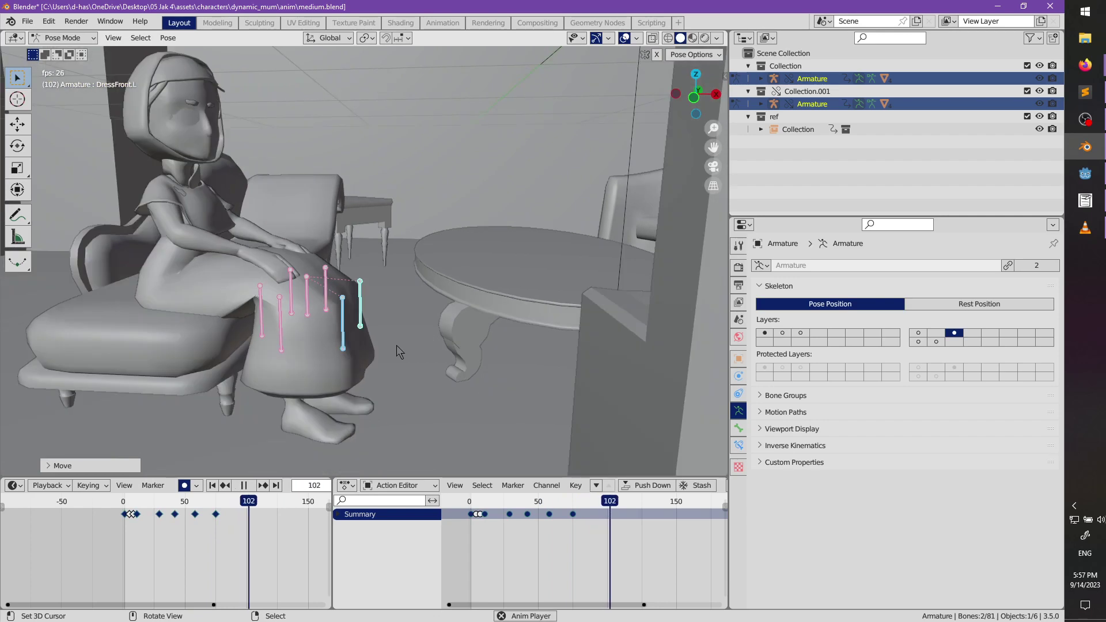
{"action": "middle_click_drag", "start_coordinate": [397, 344], "coordinate": [392, 451]}
{"action": "scroll", "coordinate": [430, 332], "scroll_direction": "down", "scroll_amount": 2}
{"action": "key", "text": "space"}
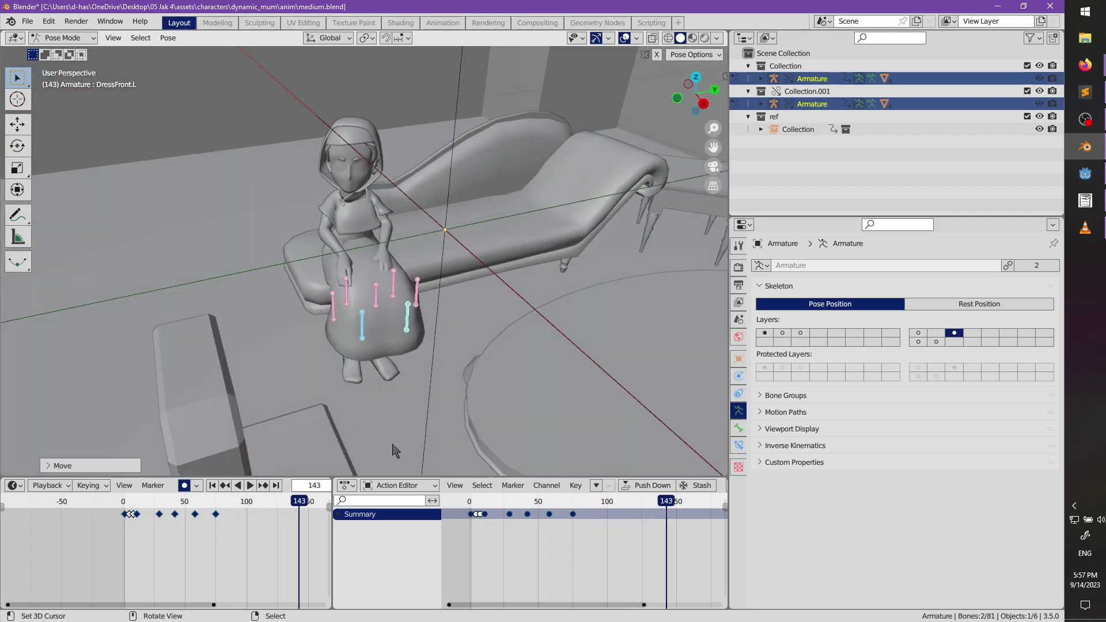
{"action": "left_click", "coordinate": [523, 489]}
{"action": "left_click", "coordinate": [524, 497]}
{"action": "left_click_drag", "start_coordinate": [526, 500], "coordinate": [459, 502]}
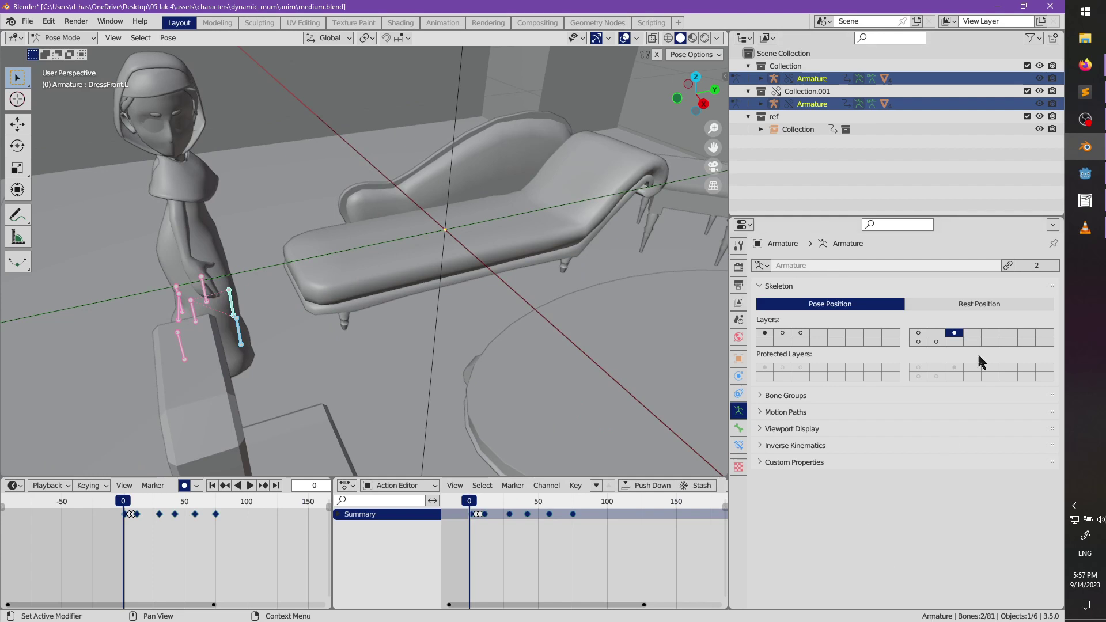
- Replay the sit-down from a raised front angle and from the side to check how the skirt follows the legs
{"action": "key", "text": "alt+Tab"}
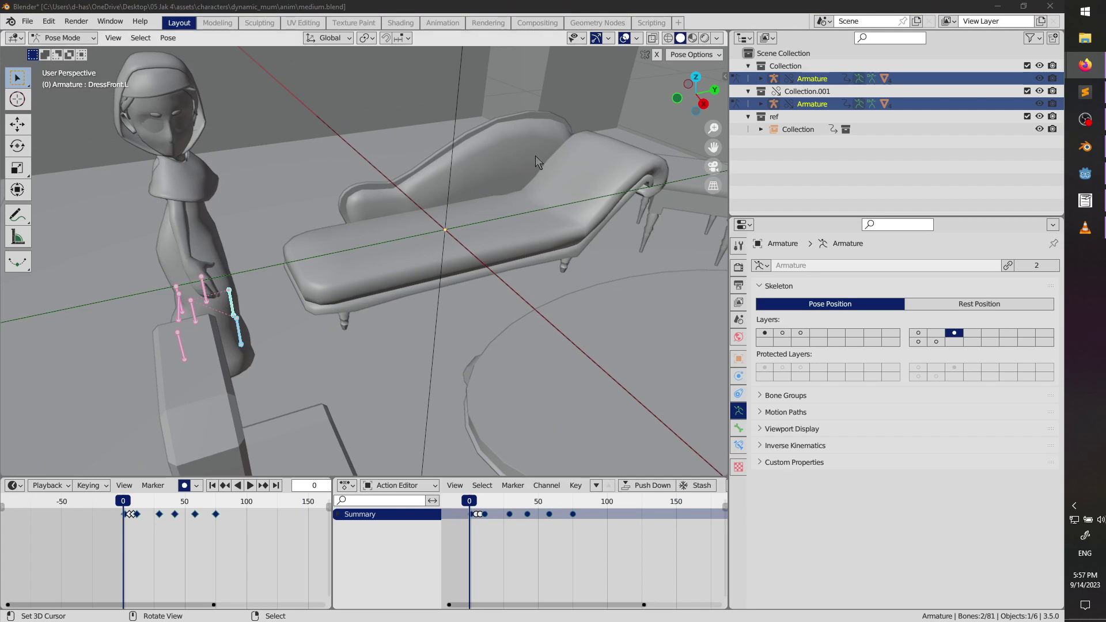
{"action": "middle_click_drag", "start_coordinate": [432, 277], "coordinate": [504, 348]}
{"action": "key", "text": "space"}
{"action": "scroll", "coordinate": [504, 348], "scroll_direction": "up", "scroll_amount": 2}
{"action": "key", "text": "space"}
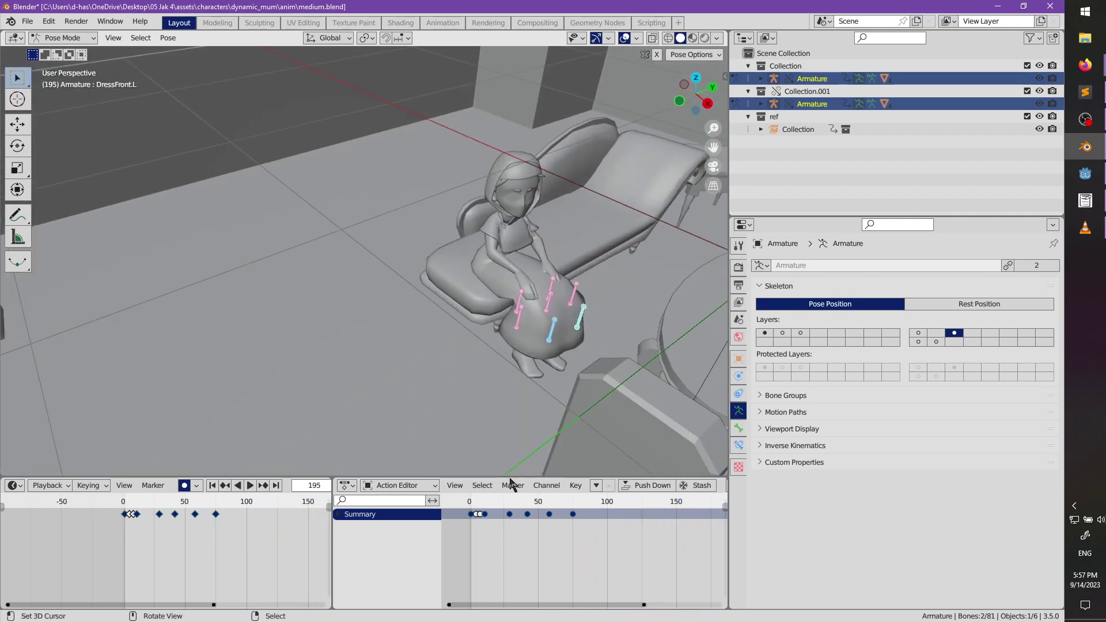
{"action": "left_click_drag", "start_coordinate": [499, 501], "coordinate": [464, 500]}
{"action": "key", "text": "space"}
{"action": "middle_click_drag", "start_coordinate": [483, 362], "coordinate": [505, 345]}
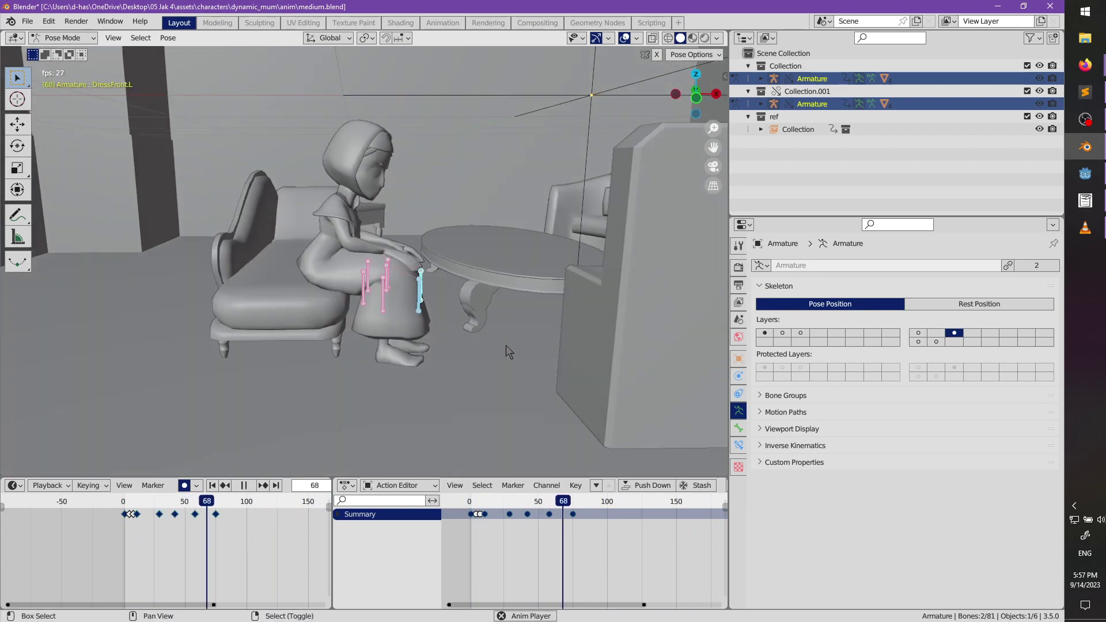
{"action": "key", "text": "space"}
{"action": "left_click_drag", "start_coordinate": [562, 502], "coordinate": [462, 507]}
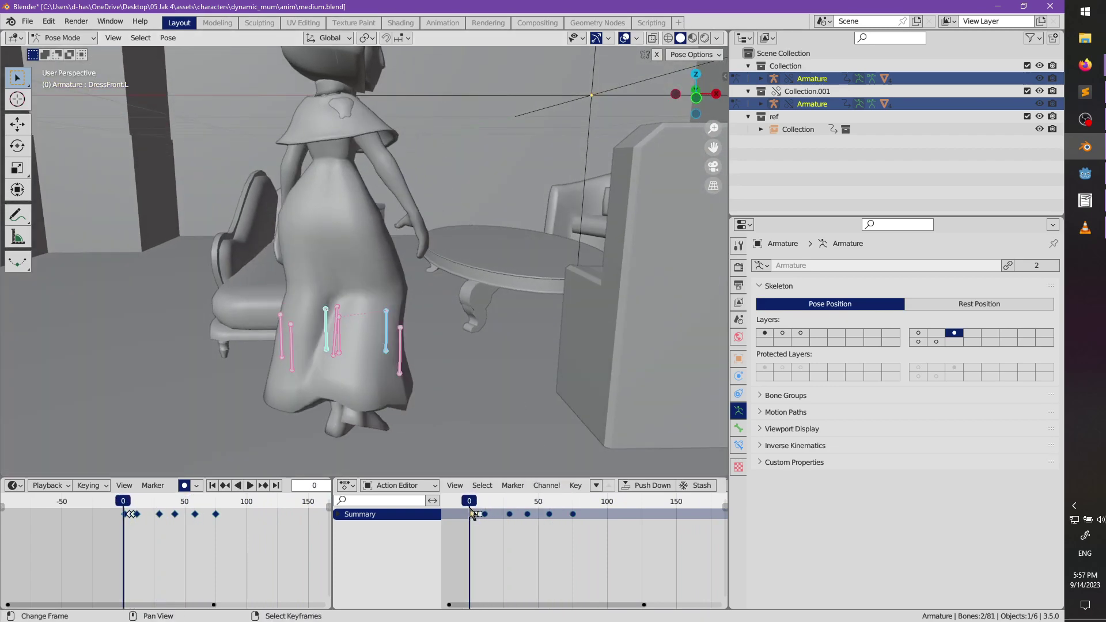
- Delete the DressFront.R bone's extra keyframes just after the start of the action, before the one near frame 10
{"action": "middle_click_drag", "start_coordinate": [482, 364], "coordinate": [390, 372]}
{"action": "scroll", "coordinate": [389, 372], "scroll_direction": "up", "scroll_amount": 2}
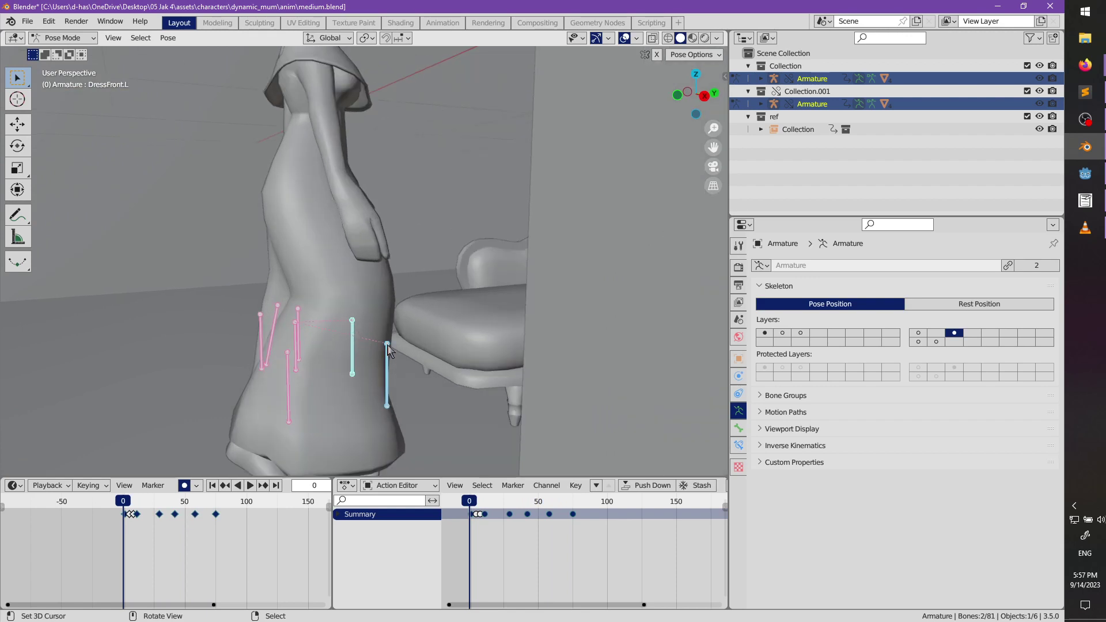
{"action": "left_click", "coordinate": [388, 360]}
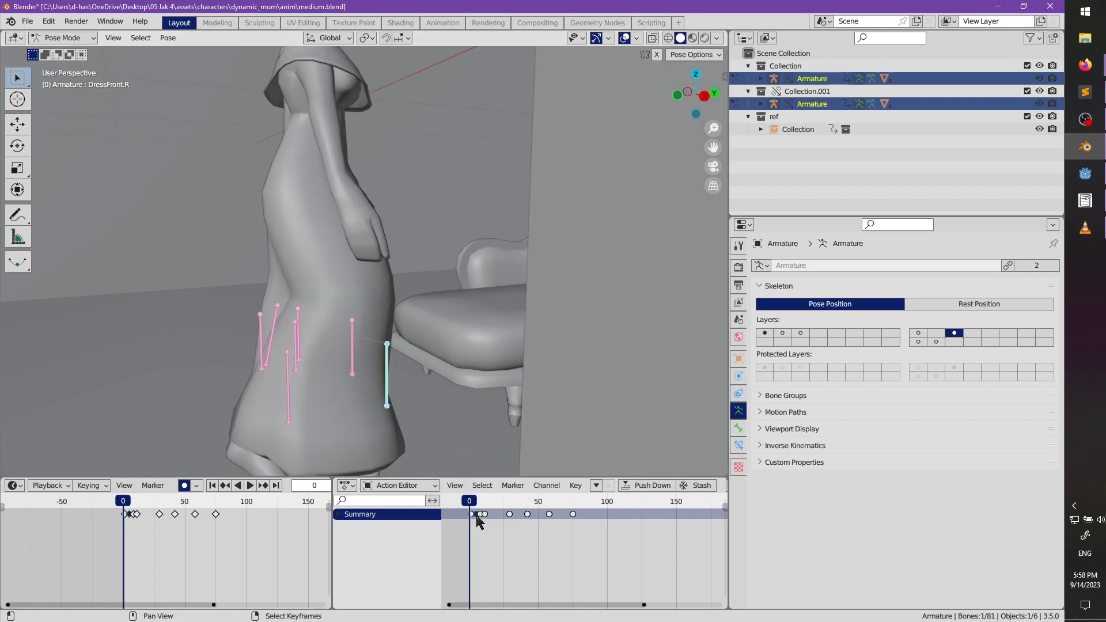
{"action": "key", "text": "x"}
{"action": "left_click", "coordinate": [485, 519]}
- Play the sit-down from the side, from below and from above to examine the DressFront.R bone's motion
{"action": "key", "text": "space"}
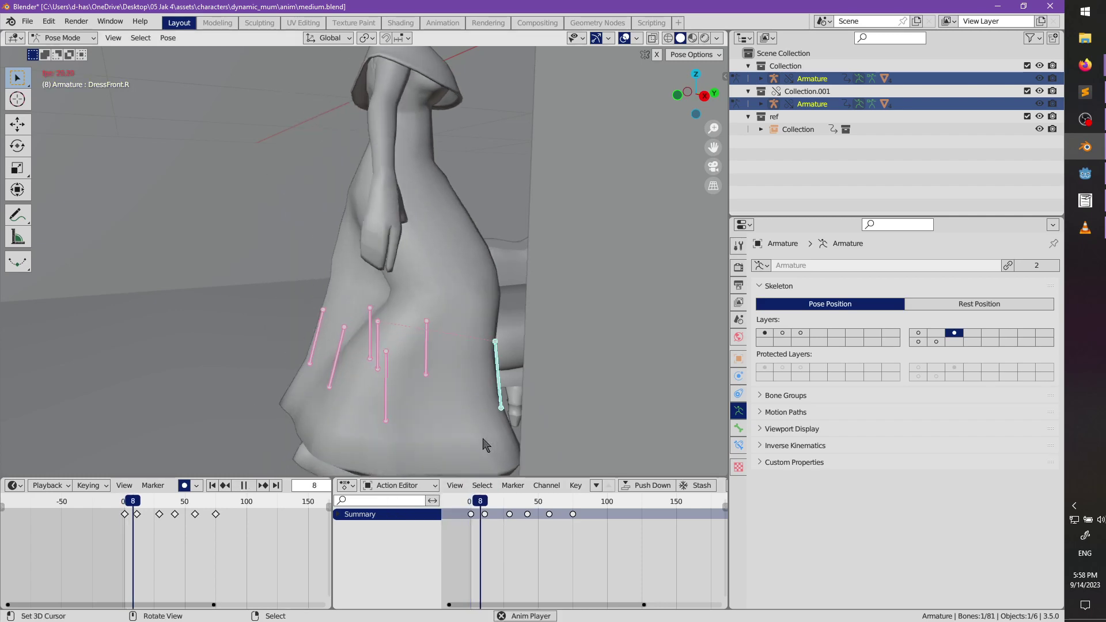
{"action": "middle_click_drag", "start_coordinate": [466, 340], "coordinate": [535, 360]}
{"action": "key", "text": "space"}
{"action": "left_click_drag", "start_coordinate": [511, 502], "coordinate": [465, 462]}
{"action": "middle_click_drag", "start_coordinate": [466, 465], "coordinate": [469, 283]}
{"action": "key", "text": "space"}
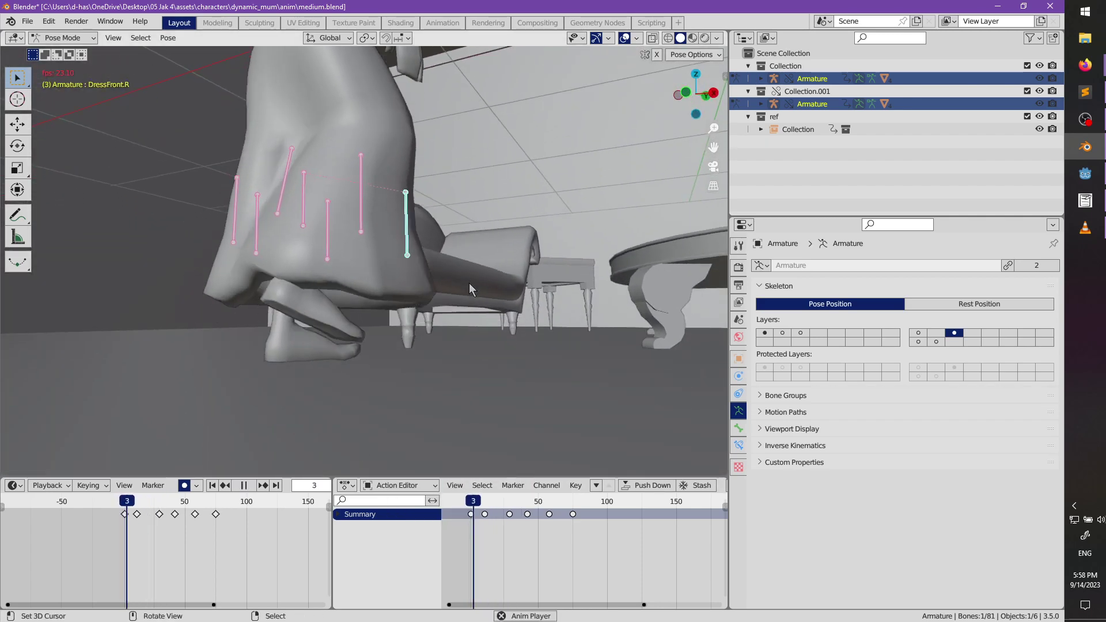
{"action": "key", "text": "space"}
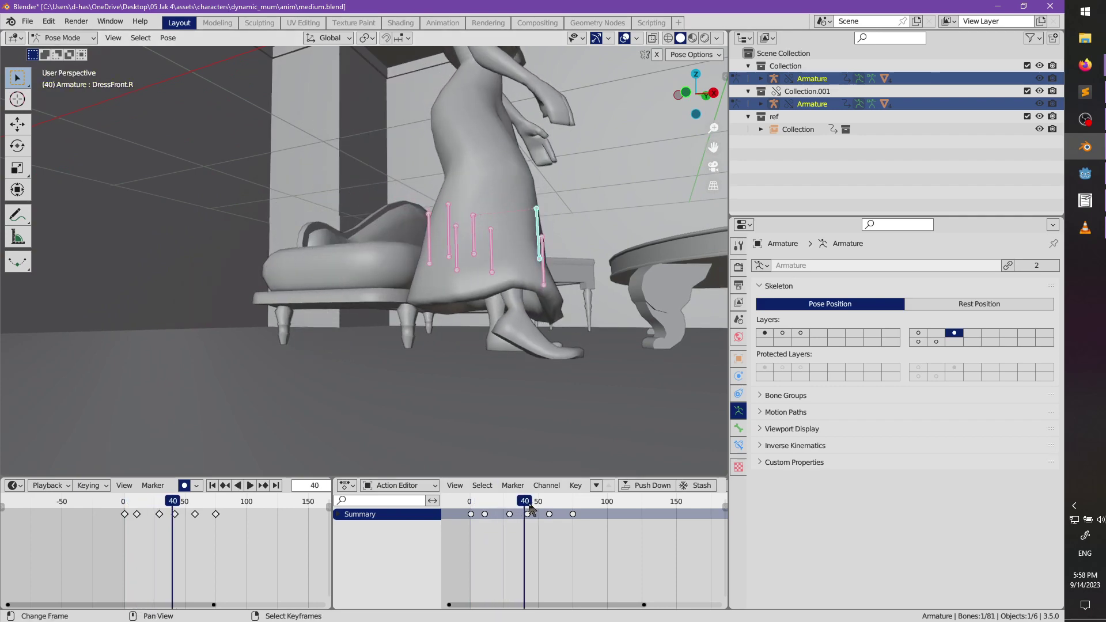
{"action": "left_click_drag", "start_coordinate": [529, 505], "coordinate": [463, 507]}
{"action": "middle_click_drag", "start_coordinate": [521, 214], "coordinate": [437, 298]}
{"action": "scroll", "coordinate": [437, 297], "scroll_direction": "down", "scroll_amount": 2}
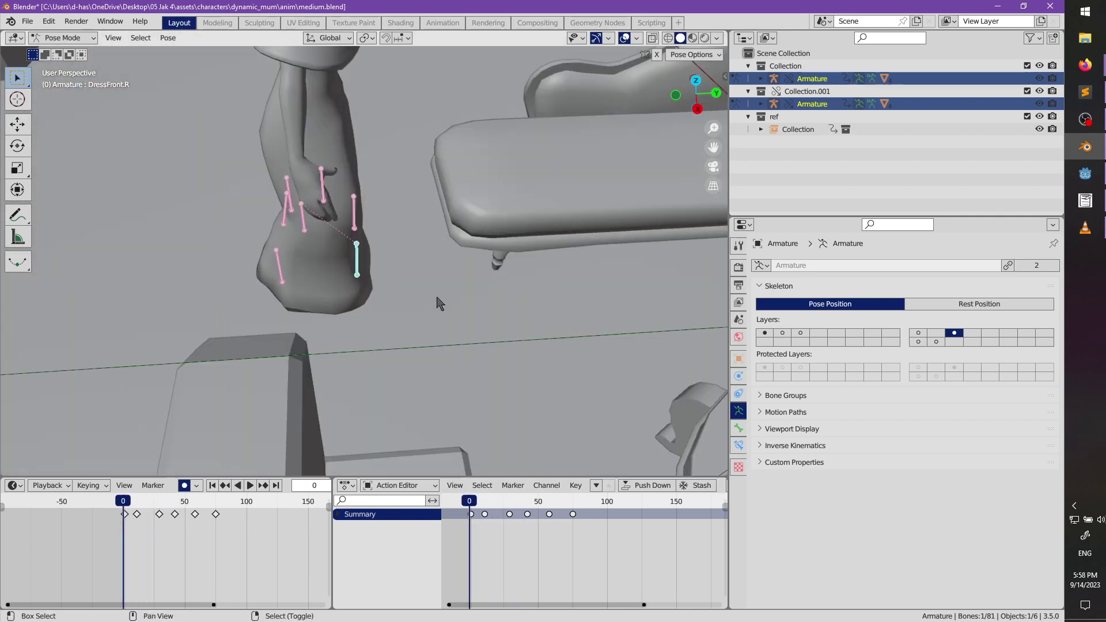
{"action": "key", "text": "space"}
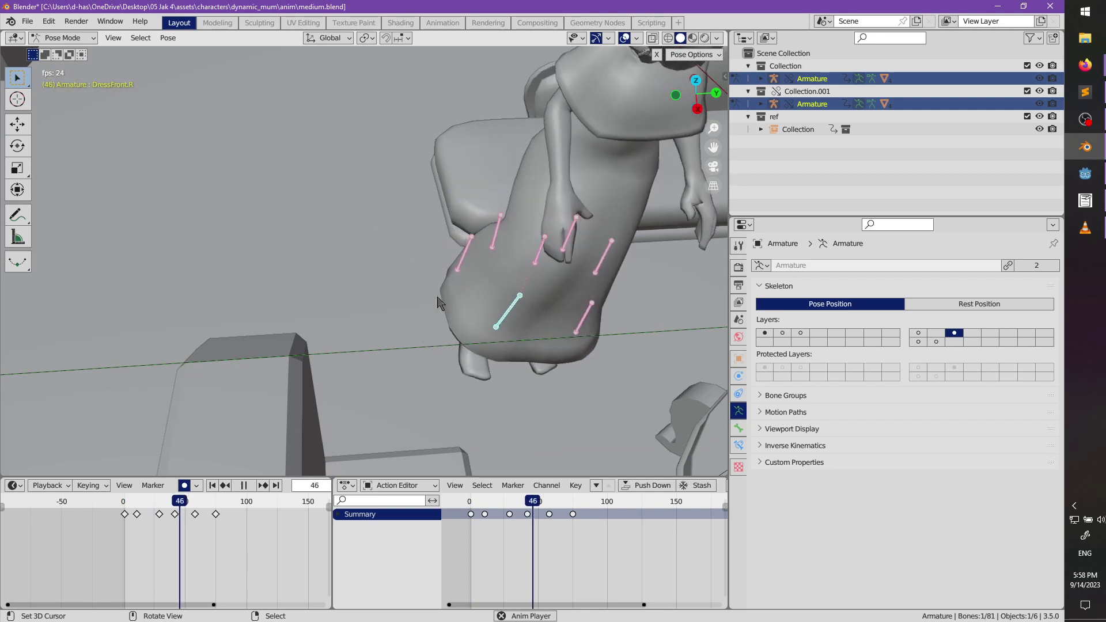
{"action": "middle_click_drag", "start_coordinate": [507, 319], "coordinate": [496, 459]}
{"action": "key", "text": "space"}
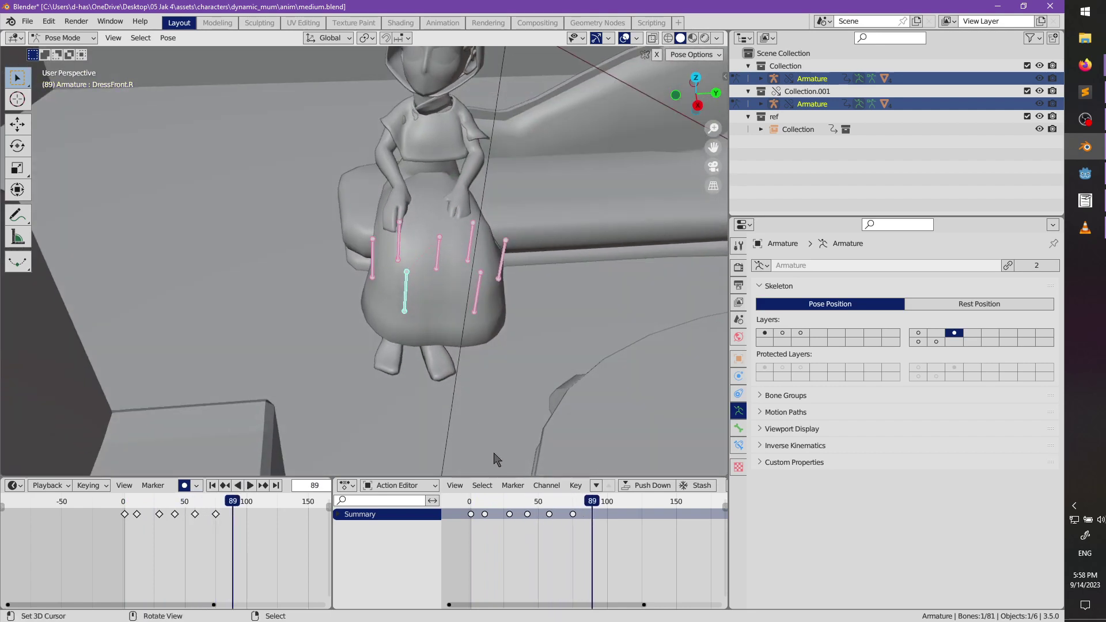
- Rotate the DressFront.L bone at frame 41 to adjust the front of the skirt
{"action": "left_click_drag", "start_coordinate": [551, 511], "coordinate": [529, 515]}
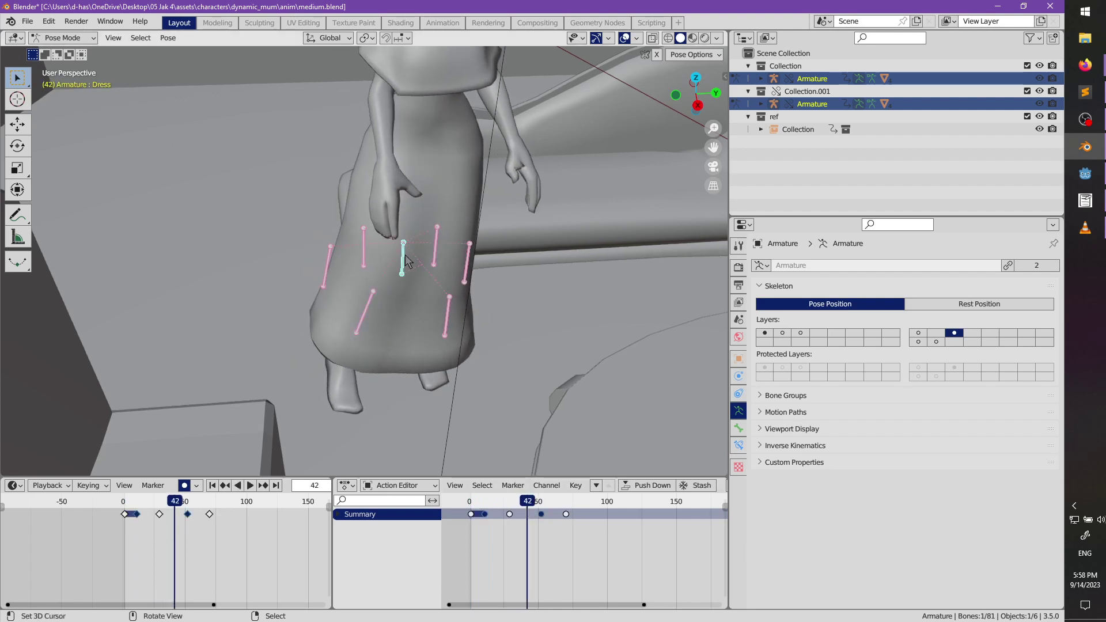
{"action": "key", "text": "space"}
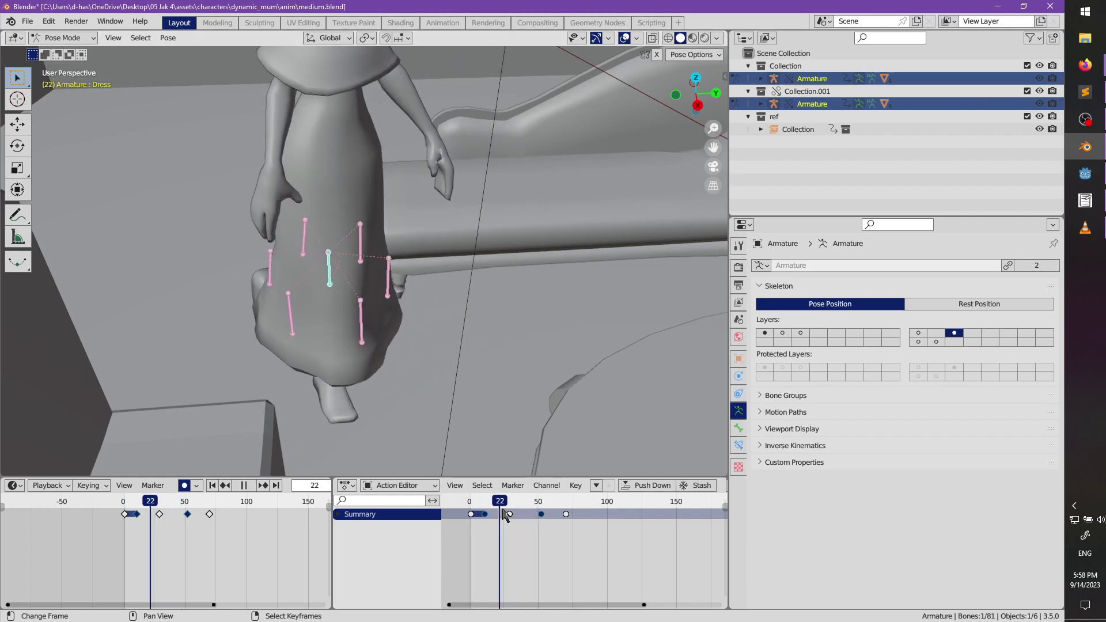
{"action": "left_click_drag", "start_coordinate": [510, 511], "coordinate": [530, 516]}
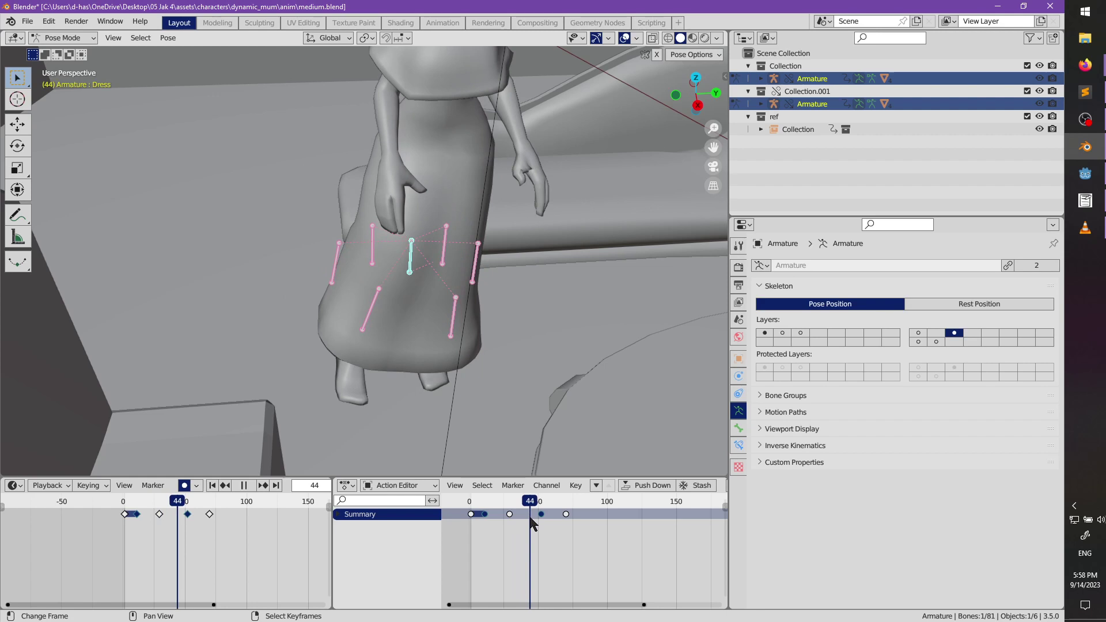
{"action": "mouse_move", "coordinate": [530, 516]}
{"action": "left_mouse_down"}
{"action": "mouse_move", "coordinate": [507, 522]}
{"action": "mouse_move", "coordinate": [526, 525]}
{"action": "left_mouse_up"}
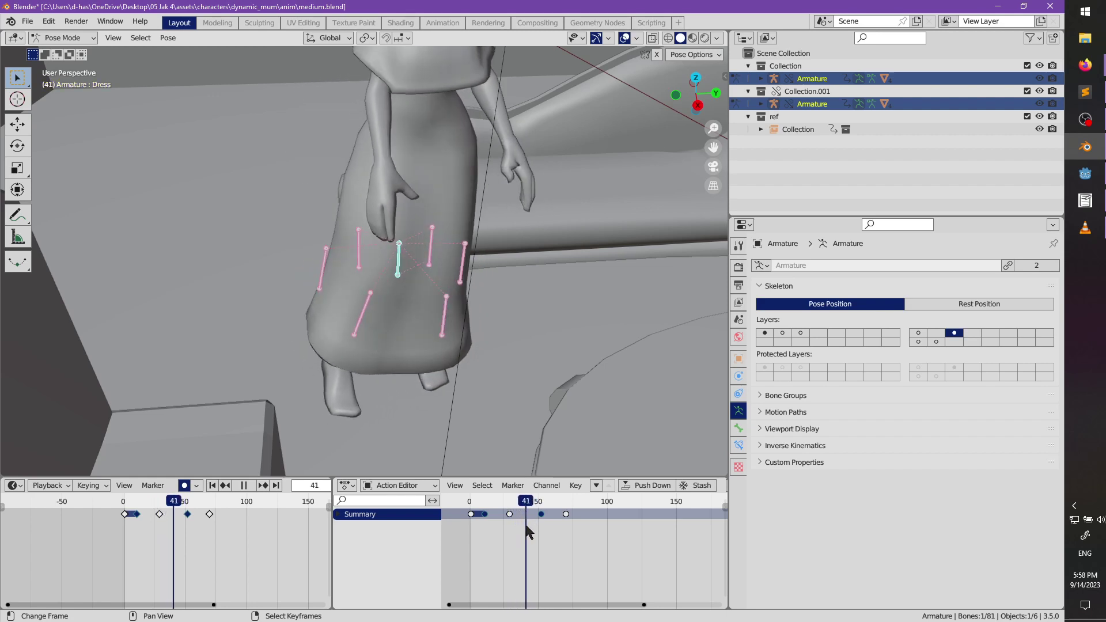
{"action": "scroll", "coordinate": [474, 369], "scroll_direction": "up", "scroll_amount": 1}
{"action": "right_click", "coordinate": [468, 329]}
{"action": "middle_click_drag", "start_coordinate": [499, 342], "coordinate": [444, 403]}
{"action": "key", "text": "r"}
{"action": "left_click", "coordinate": [447, 379]}
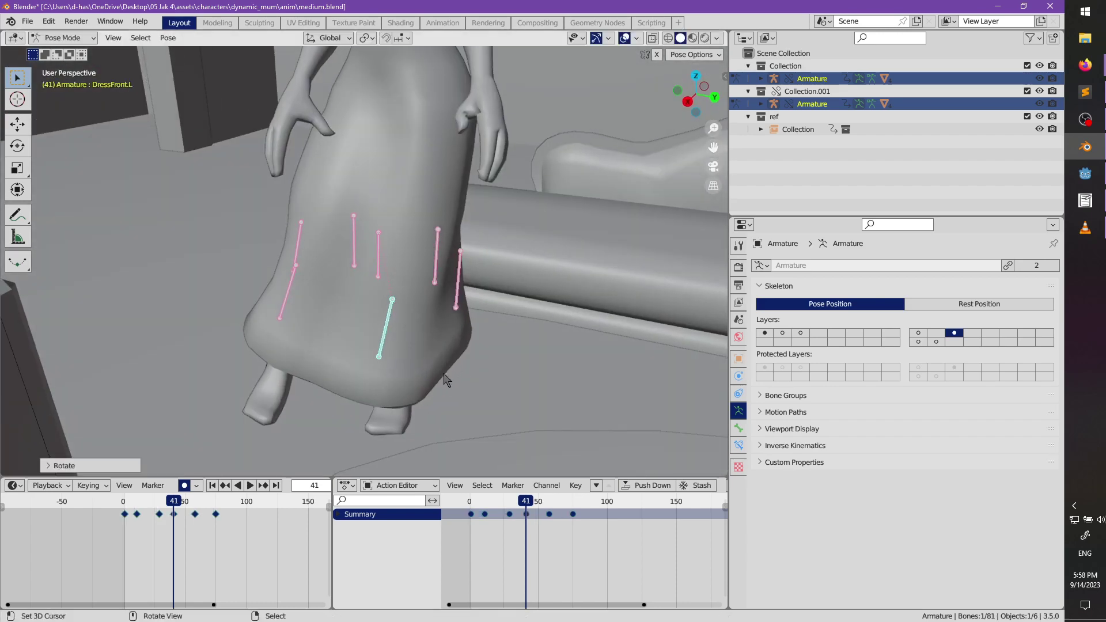
- Rotate the DressSide.L bone at frame 41 to adjust that side of the skirt
{"action": "right_click", "coordinate": [458, 287]}
{"action": "middle_click_drag", "start_coordinate": [527, 338], "coordinate": [429, 375]}
{"action": "key", "text": "r"}
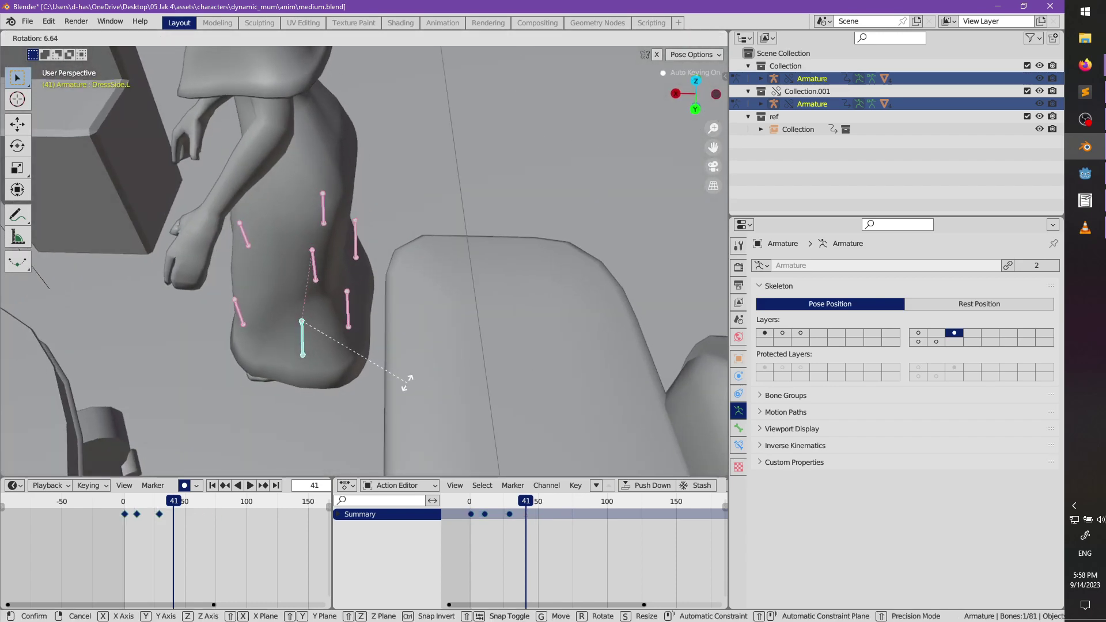
{"action": "left_click", "coordinate": [407, 313]}
- Rotate the DressBack.L and DressBack.R bones at frame 41 to reshape the skirt's rear
{"action": "middle_click_drag", "start_coordinate": [407, 313], "coordinate": [386, 279]}
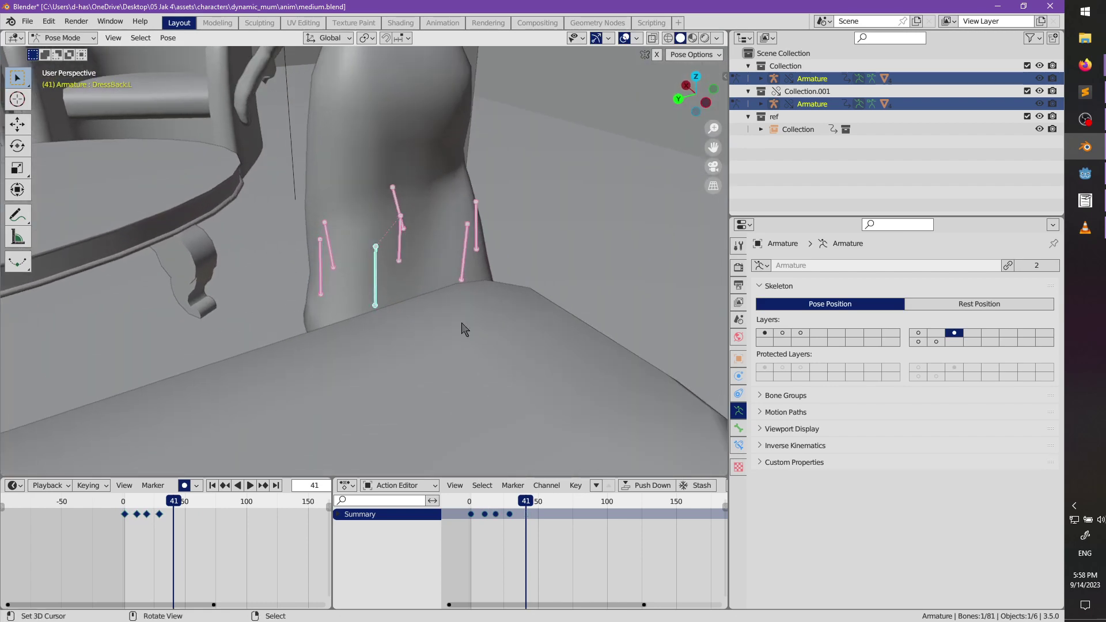
{"action": "middle_click_drag", "start_coordinate": [464, 329], "coordinate": [483, 340]}
{"action": "key", "text": "r"}
{"action": "left_click", "coordinate": [466, 359]}
{"action": "left_click", "coordinate": [495, 375]}
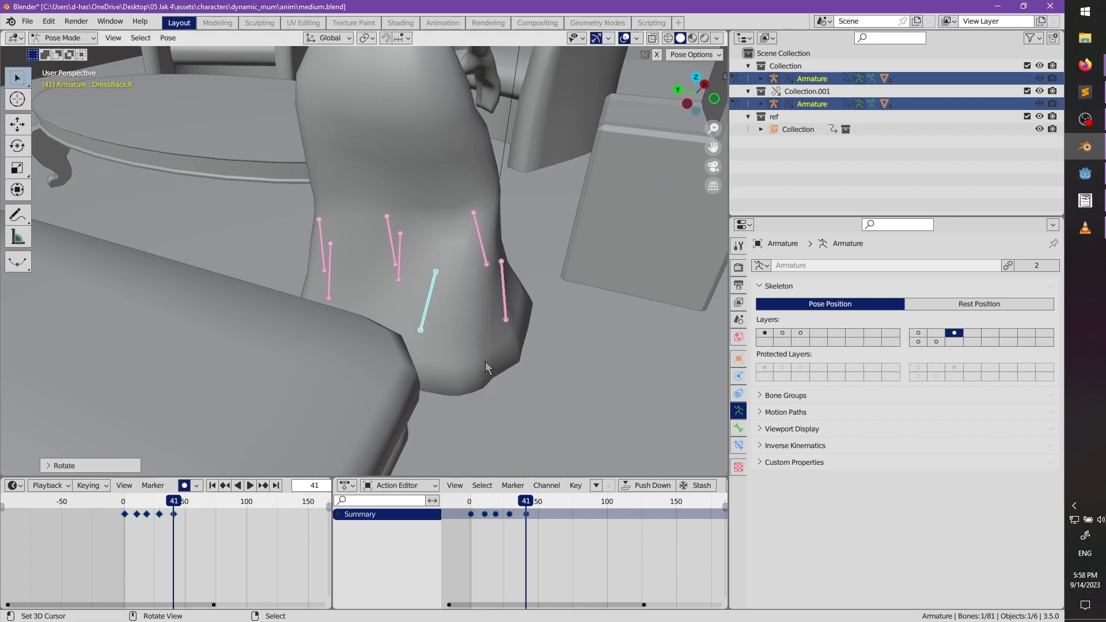
- Rotate the DressSide.R bone at frame 41 to match the rest of the skirt
{"action": "middle_click_drag", "start_coordinate": [485, 361], "coordinate": [421, 360]}
{"action": "key", "text": "r"}
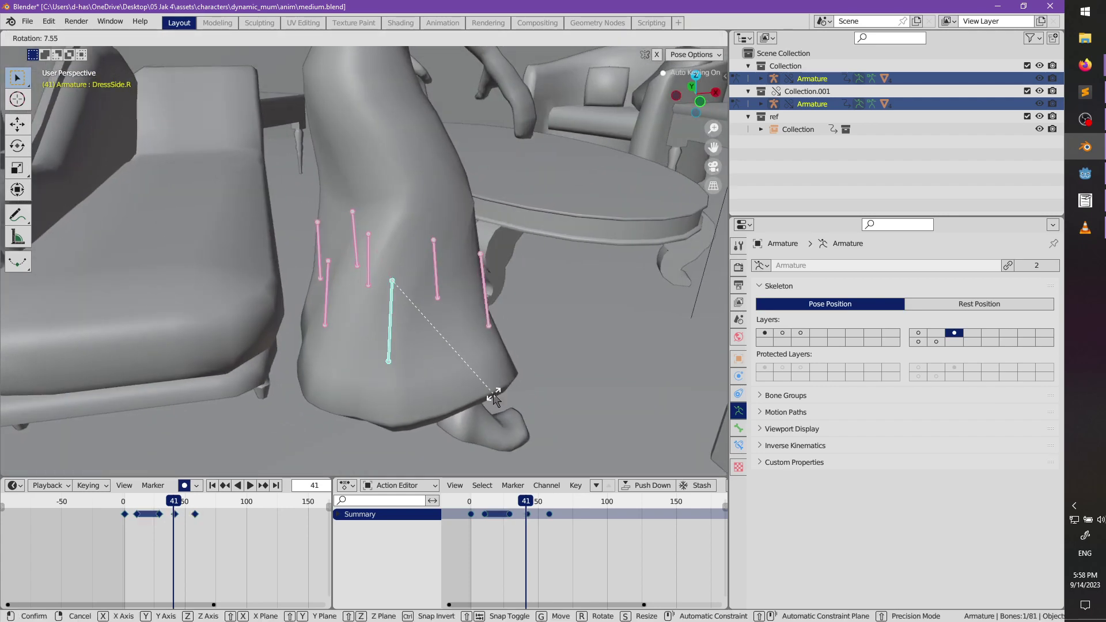
{"action": "left_click", "coordinate": [495, 396]}
{"action": "middle_click_drag", "start_coordinate": [494, 396], "coordinate": [459, 395]}
- Select all the dress bones and key their seated pose from frame 75 at frame 70
{"action": "key", "text": "space"}
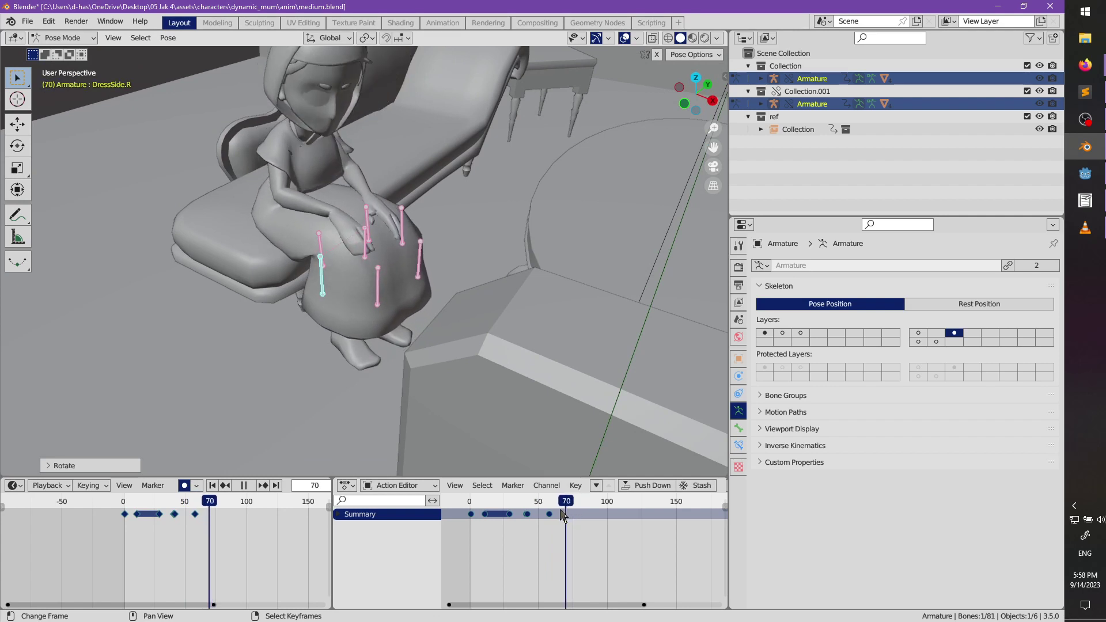
{"action": "mouse_move", "coordinate": [562, 515]}
{"action": "left_mouse_down"}
{"action": "mouse_move", "coordinate": [549, 512]}
{"action": "mouse_move", "coordinate": [572, 512]}
{"action": "left_mouse_up"}
{"action": "key", "text": "a"}
{"action": "key", "text": "i"}
{"action": "middle_click_drag", "start_coordinate": [479, 282], "coordinate": [425, 317]}
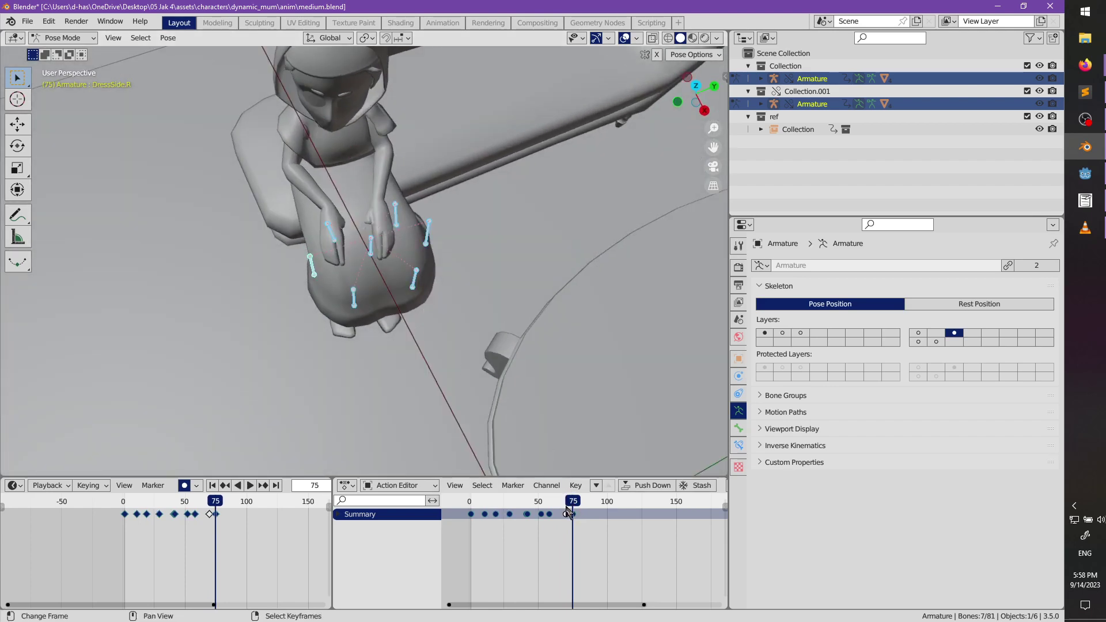
{"action": "key", "text": "space"}
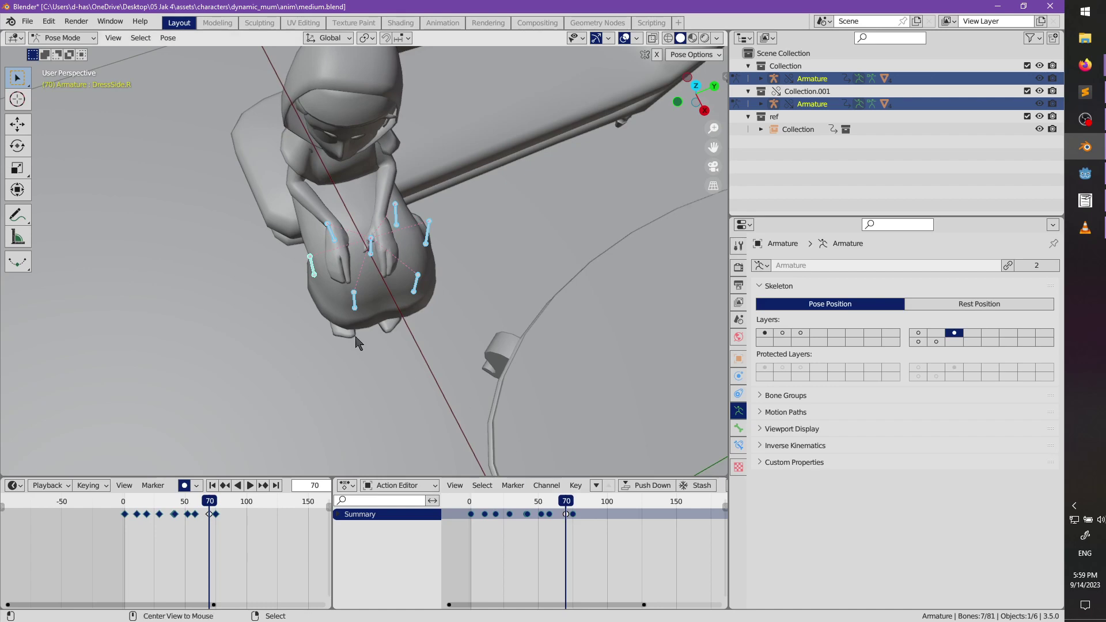
{"action": "middle_click_drag", "start_coordinate": [358, 351], "coordinate": [535, 368]}
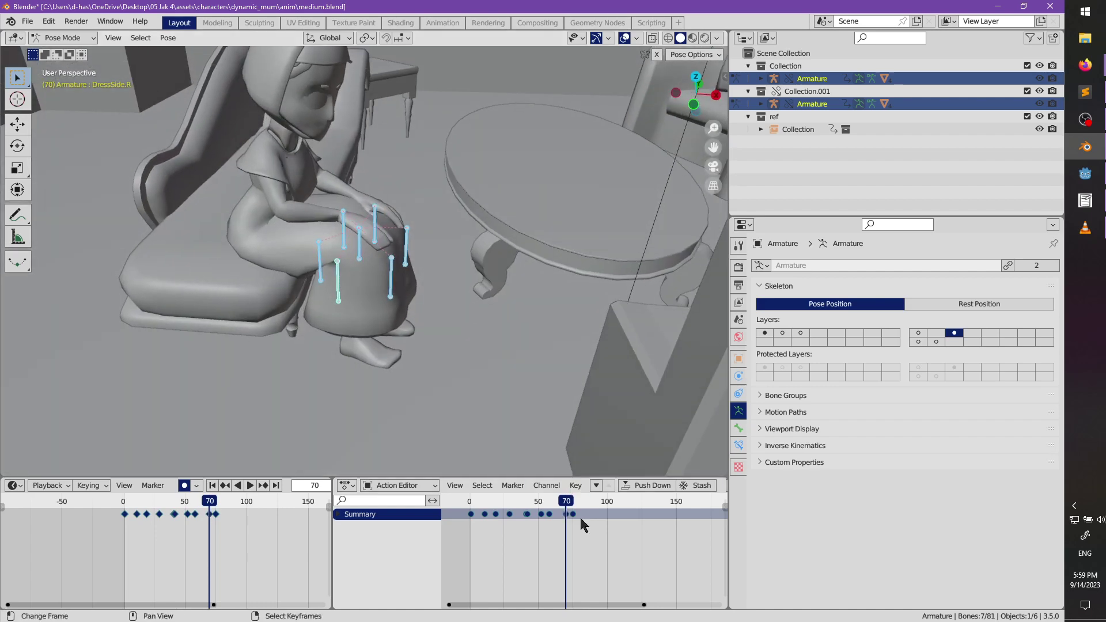
- Delete the dress bones' keyframes at frame 75
{"action": "key", "text": "space"}
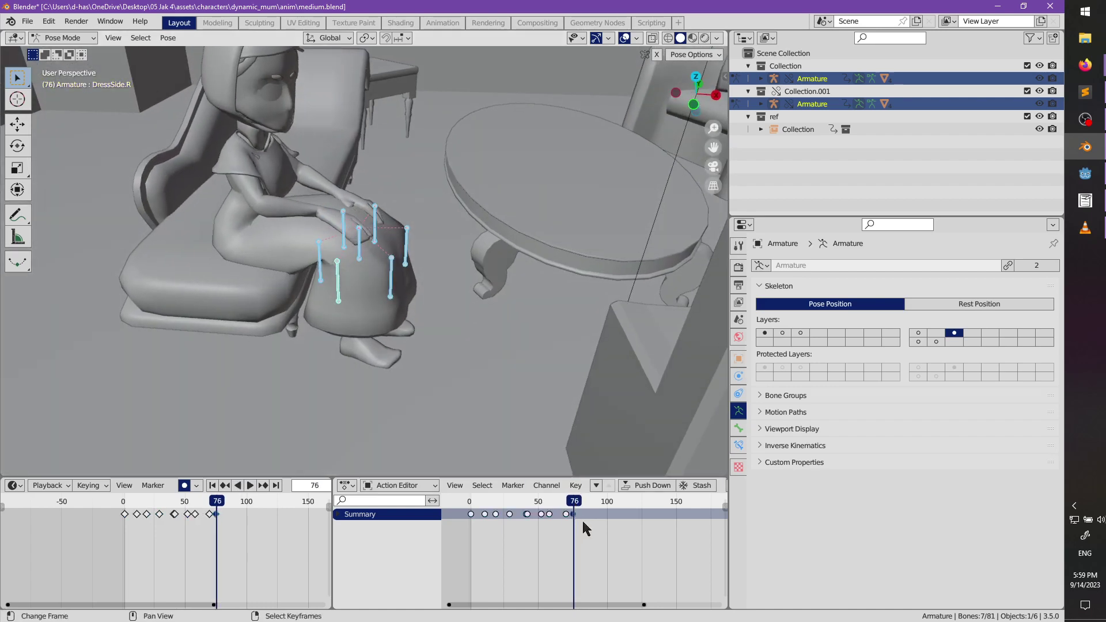
{"action": "key", "text": "x"}
{"action": "left_click", "coordinate": [574, 514]}
- Replay the sit-down and delete the DressSide.R bone's keyframe at frame 41, keeping the one at frame 42
{"action": "key", "text": "shift+Left"}
{"action": "key", "text": "space"}
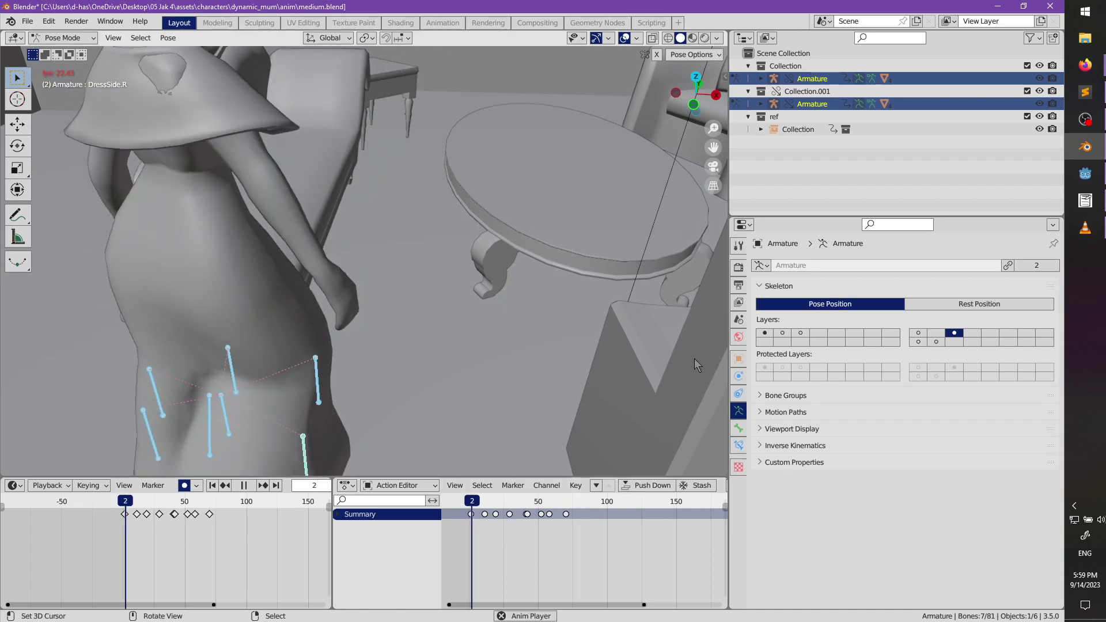
{"action": "scroll", "coordinate": [454, 276], "scroll_direction": "down", "scroll_amount": 3}
{"action": "middle_click_drag", "start_coordinate": [454, 275], "coordinate": [347, 295]}
{"action": "key", "text": "space"}
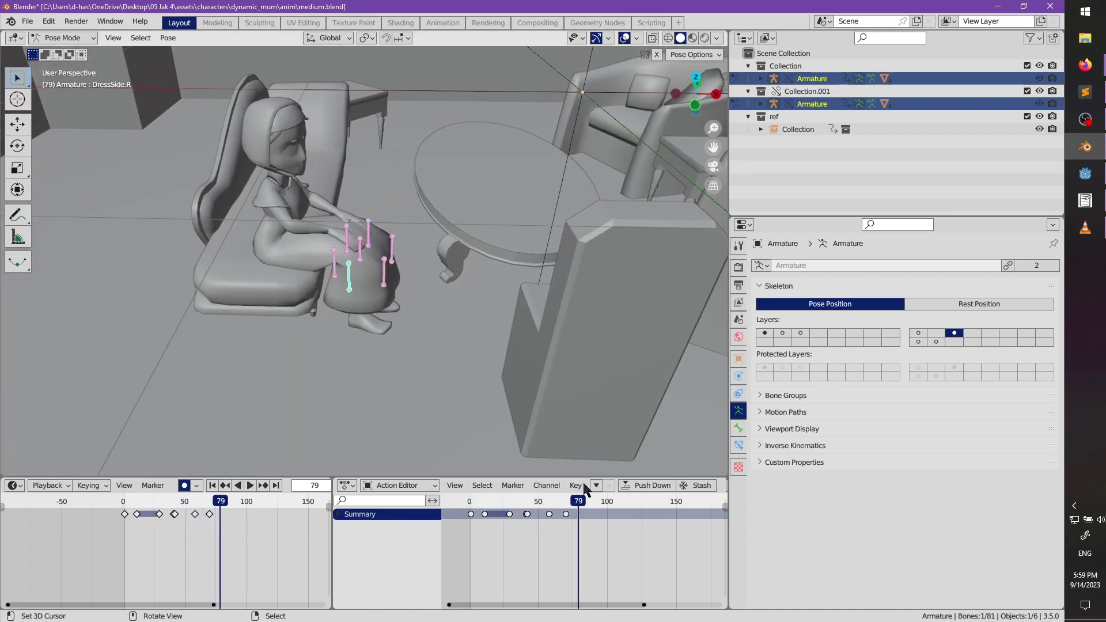
{"action": "left_click_drag", "start_coordinate": [567, 507], "coordinate": [523, 512]}
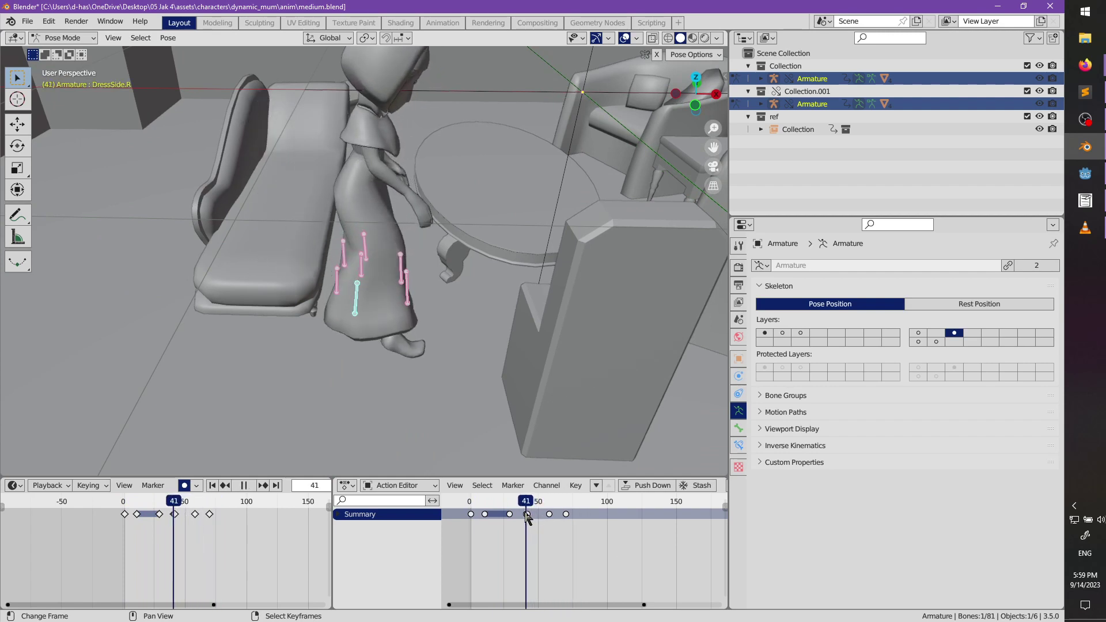
{"action": "scroll", "coordinate": [546, 536], "scroll_direction": "up", "scroll_amount": 5}
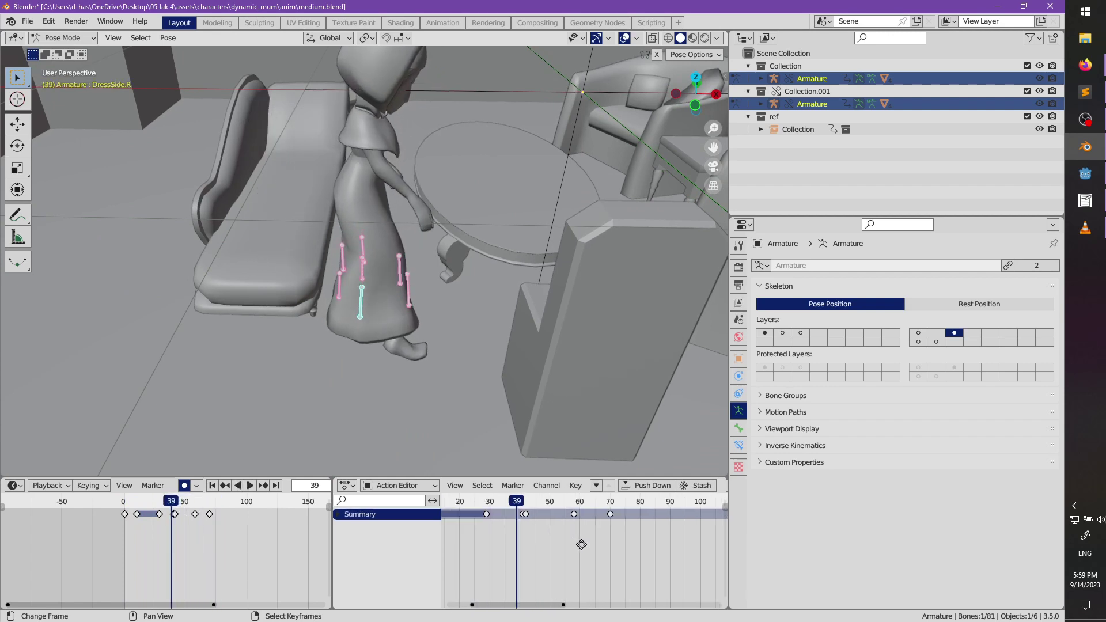
{"action": "key", "text": "space"}
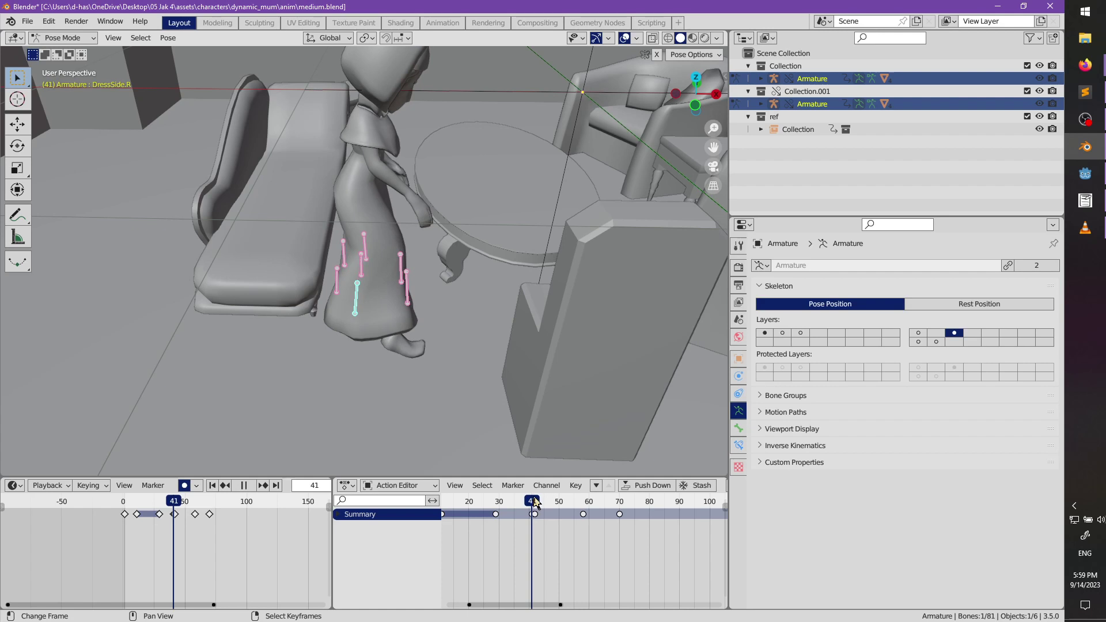
{"action": "key", "text": "x"}
{"action": "left_click", "coordinate": [536, 517]}
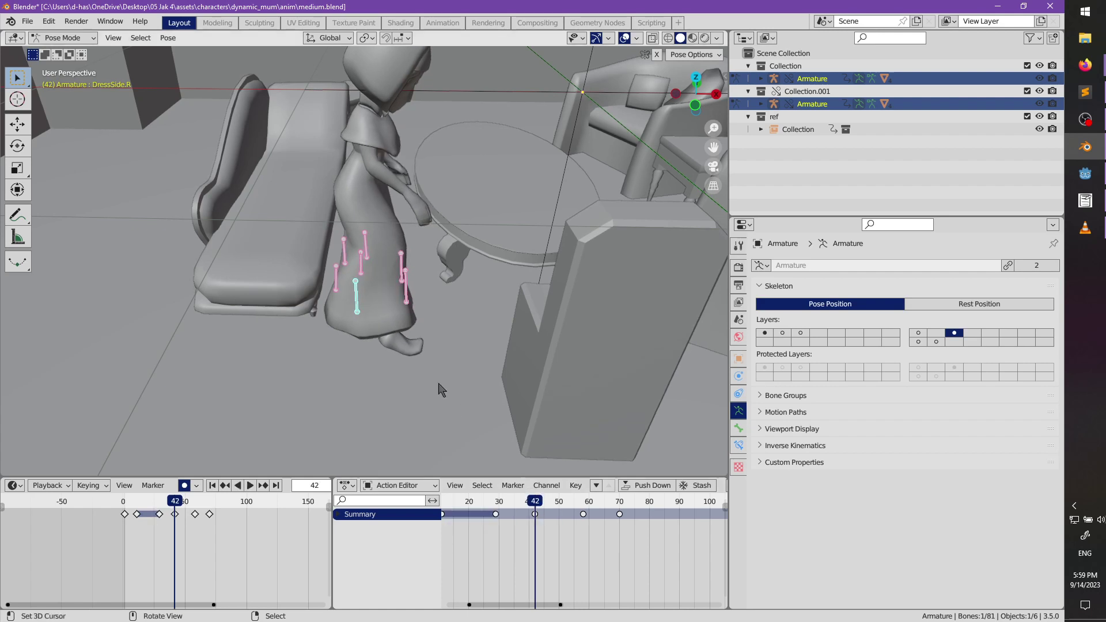
- Rotate the DressSide.R bone at frame 42 so the side of the skirt follows the leg
{"action": "key", "text": "shift+ctrl+space"}
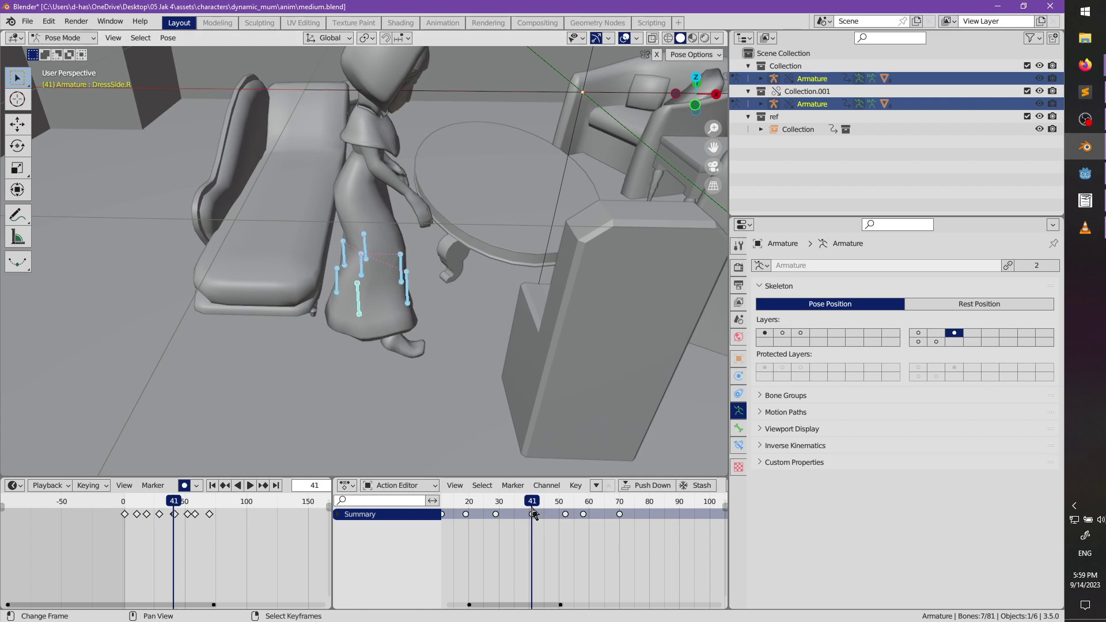
{"action": "scroll", "coordinate": [452, 403], "scroll_direction": "up", "scroll_amount": 3}
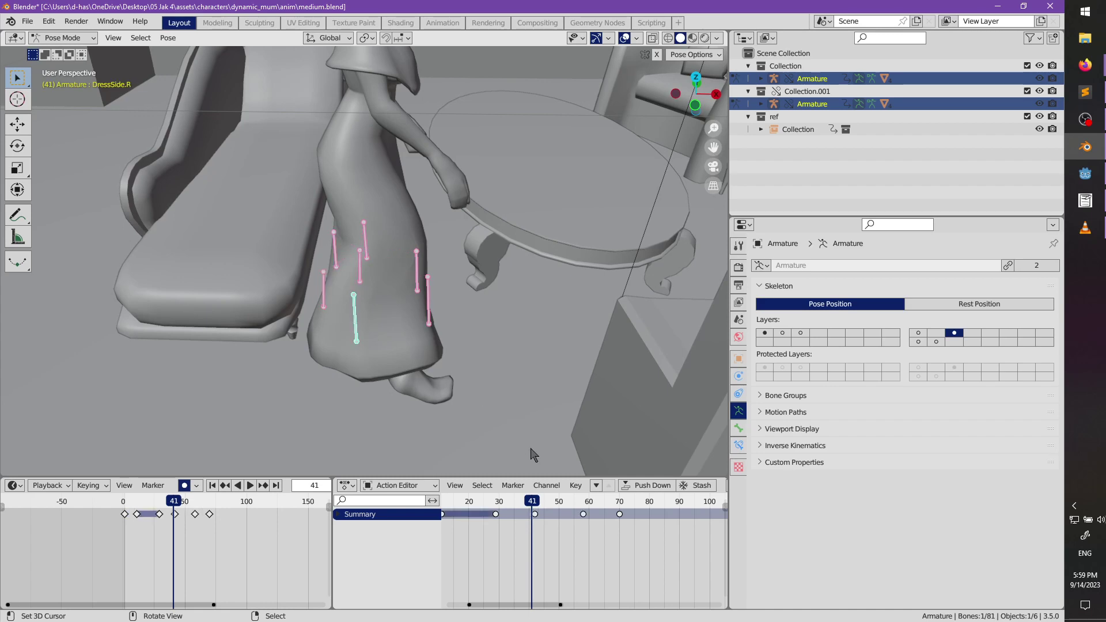
{"action": "key", "text": "space"}
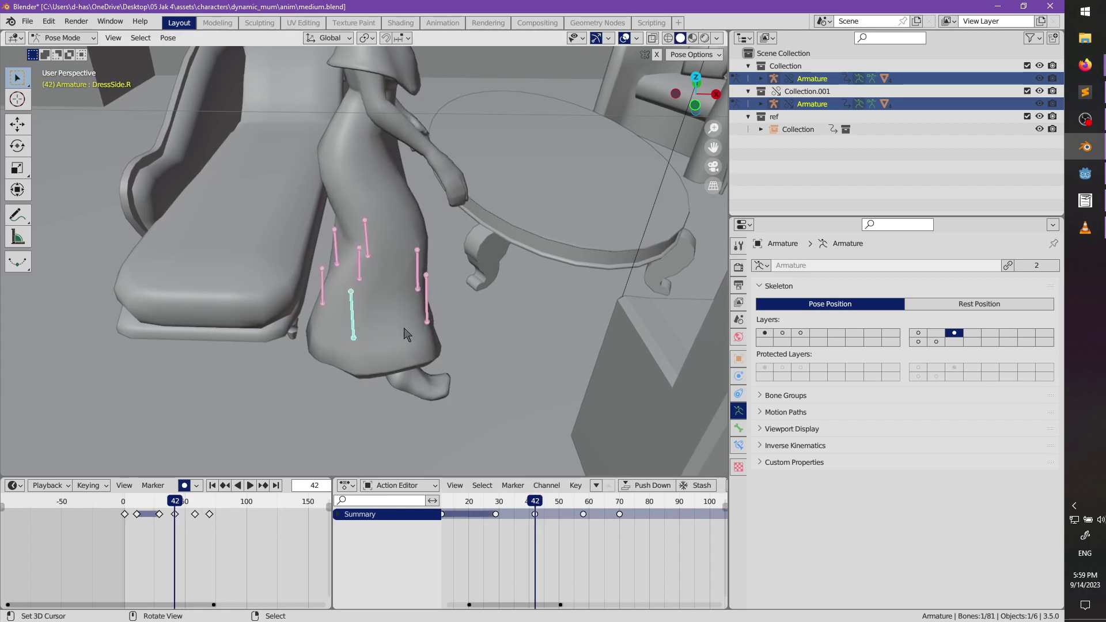
{"action": "key", "text": "r"}
{"action": "left_click", "coordinate": [395, 352]}
{"action": "middle_click_drag", "start_coordinate": [395, 352], "coordinate": [421, 348]}
{"action": "key", "text": "r"}
{"action": "left_click", "coordinate": [501, 330]}
- Play back the sit-down and check the corrected side of the skirt from the side and the front
{"action": "scroll", "coordinate": [509, 331], "scroll_direction": "down", "scroll_amount": 2}
{"action": "key", "text": "space"}
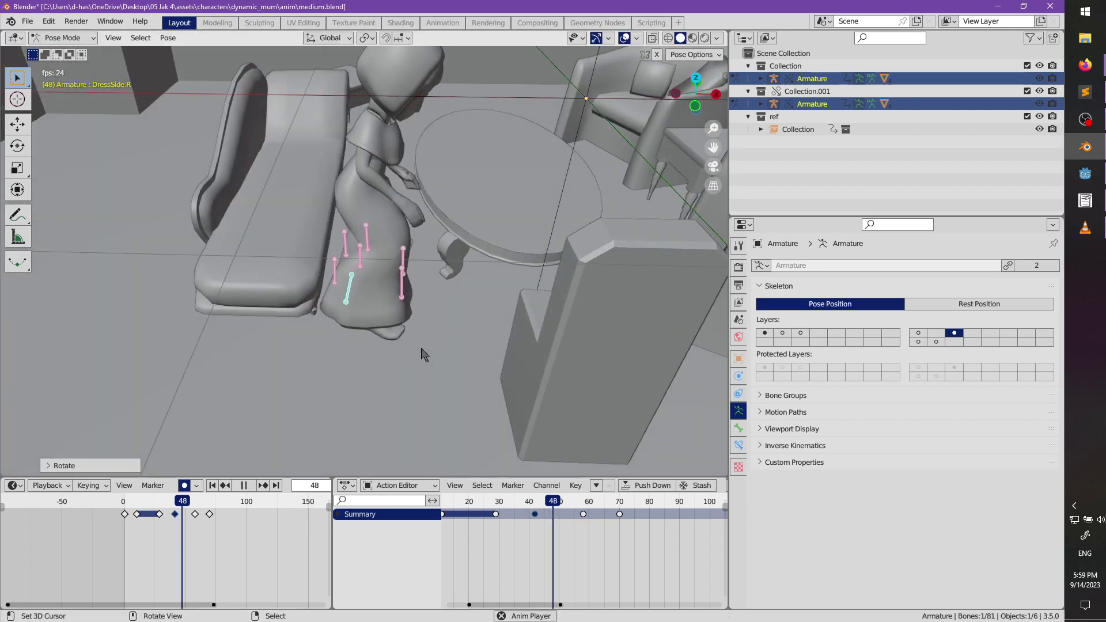
{"action": "middle_click_drag", "start_coordinate": [432, 415], "coordinate": [426, 368]}
{"action": "key", "text": "space"}
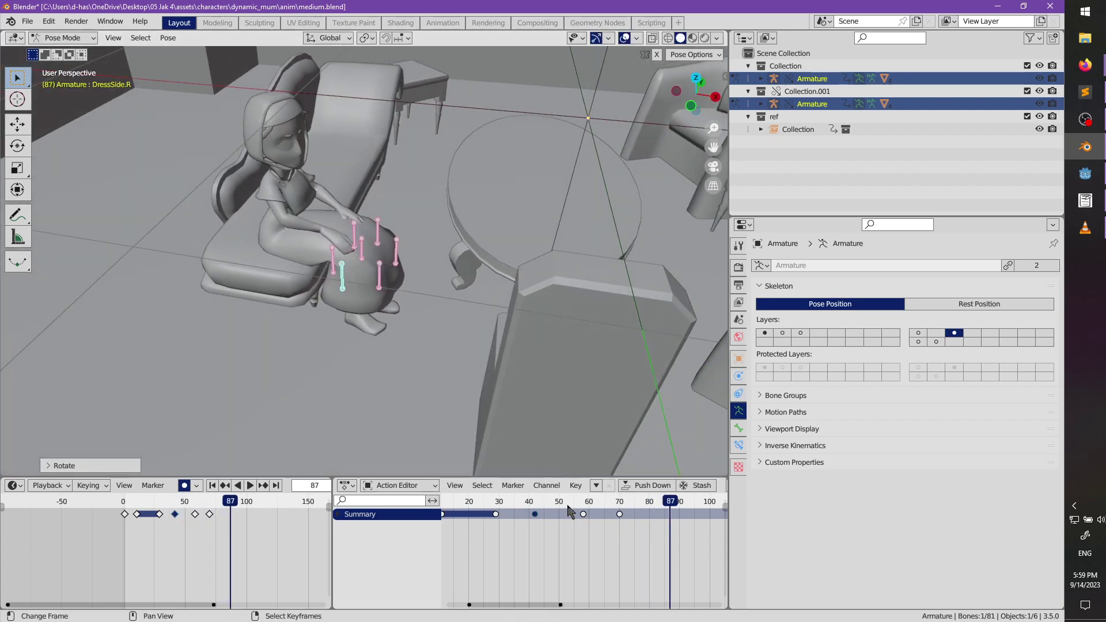
{"action": "left_click_drag", "start_coordinate": [568, 506], "coordinate": [448, 495]}
{"action": "key", "text": "shift+space"}
{"action": "scroll", "coordinate": [489, 283], "scroll_direction": "down", "scroll_amount": 3}
{"action": "middle_click_drag", "start_coordinate": [489, 283], "coordinate": [397, 340]}
{"action": "middle_click_drag", "start_coordinate": [519, 386], "coordinate": [498, 324]}
{"action": "scroll", "coordinate": [483, 313], "scroll_direction": "down", "scroll_amount": 2}
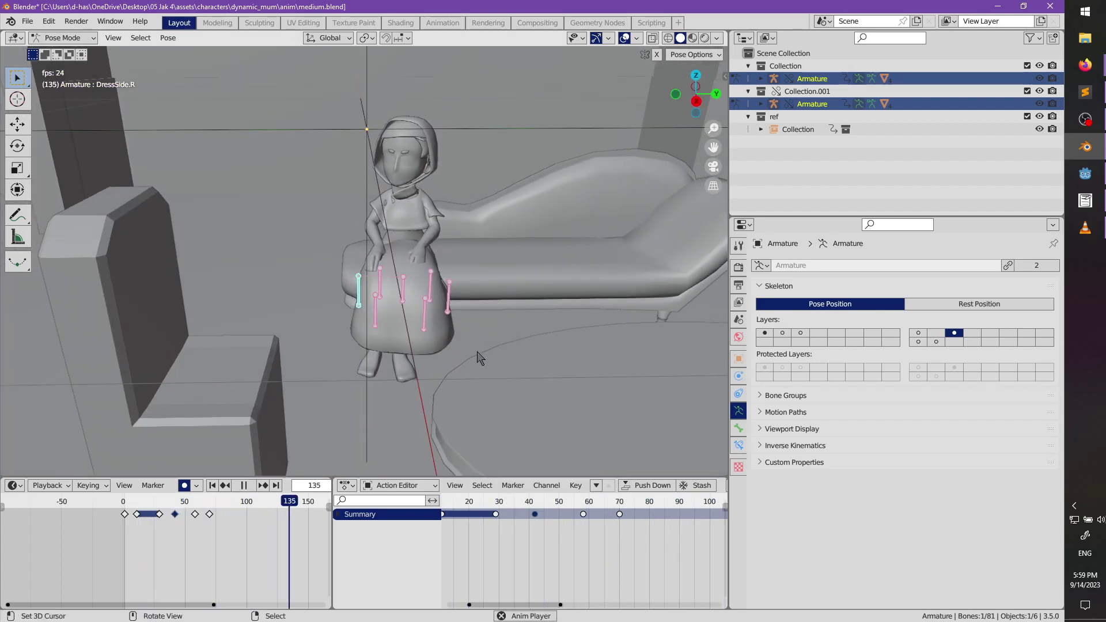
{"action": "key", "text": "space"}
- Move the playhead to frame 90 of the IntroSit action
{"action": "scroll", "coordinate": [493, 510], "scroll_direction": "down", "scroll_amount": 6}
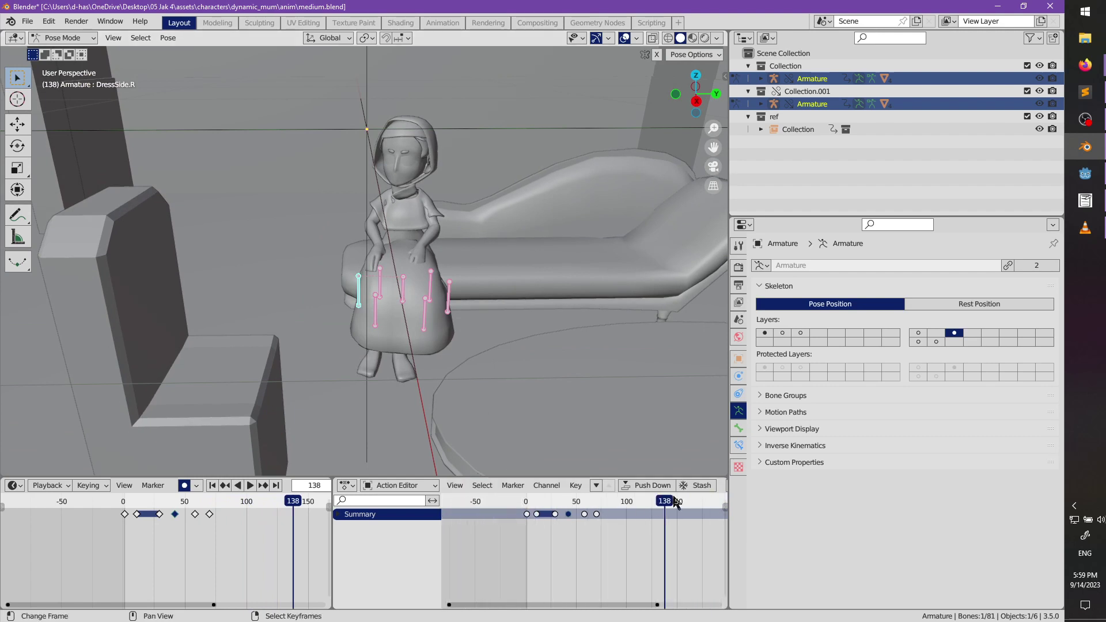
{"action": "middle_click_drag", "start_coordinate": [684, 502], "coordinate": [638, 512]}
{"action": "scroll", "coordinate": [571, 489], "scroll_direction": "down", "scroll_amount": 1}
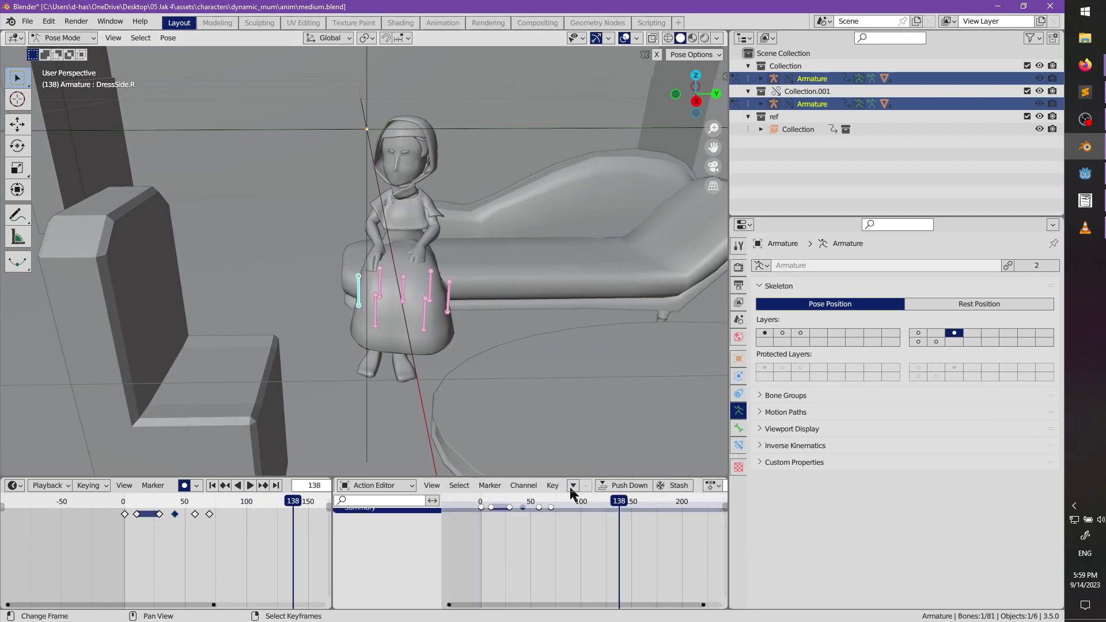
{"action": "scroll", "coordinate": [573, 491], "scroll_direction": "down", "scroll_amount": 5}
{"action": "scroll", "coordinate": [611, 501], "scroll_direction": "down", "scroll_amount": 2}
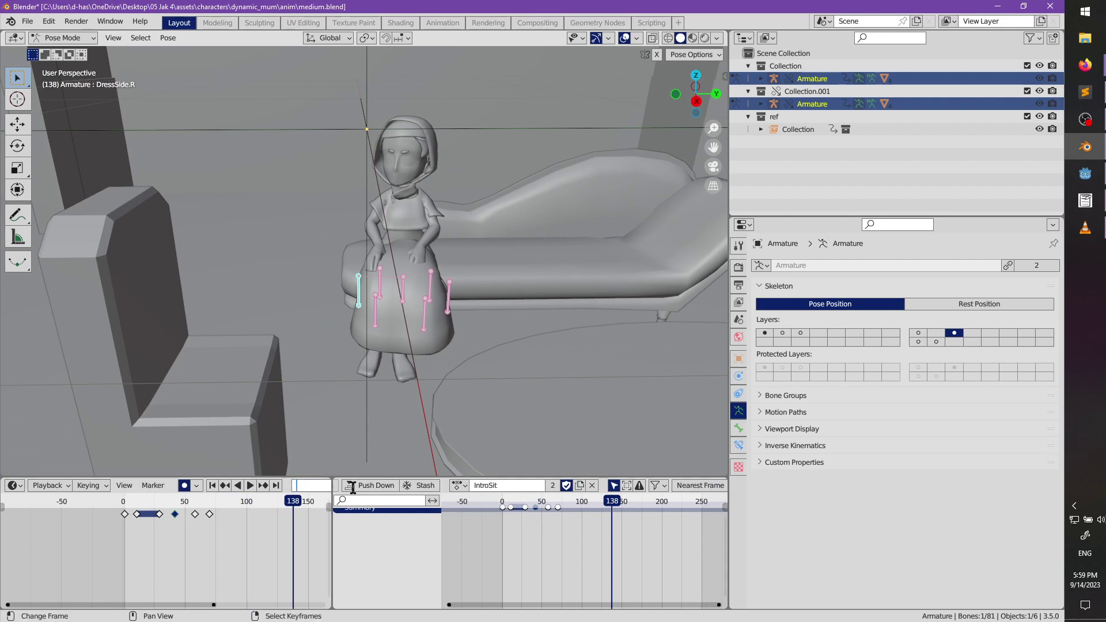
{"action": "key", "text": "Return"}
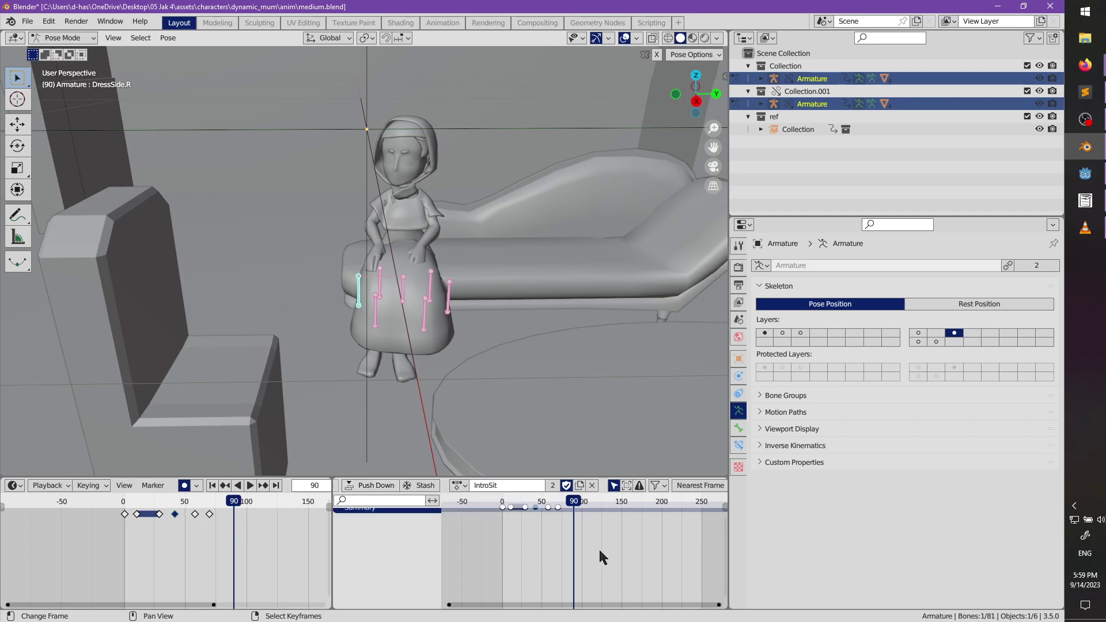
{"action": "scroll", "coordinate": [596, 539], "scroll_direction": "up", "scroll_amount": 2}
{"action": "middle_click_drag", "start_coordinate": [588, 523], "coordinate": [630, 527]}
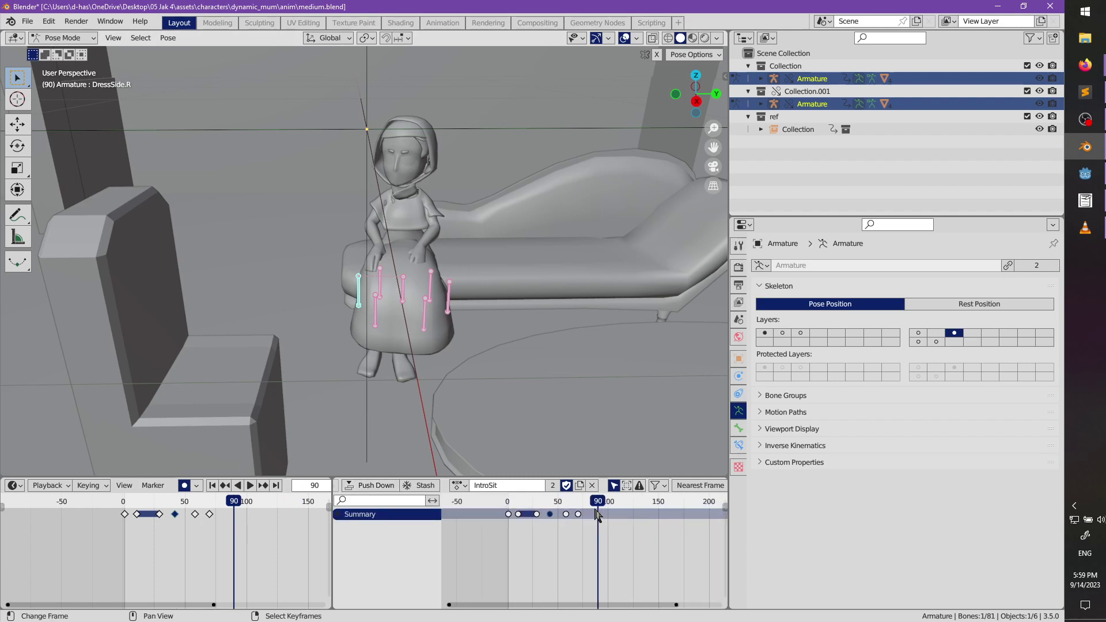
{"action": "scroll", "coordinate": [462, 344], "scroll_direction": "up", "scroll_amount": 2}
- Replay the sit-down from frame 0 and inspect the skirt up close from the front
{"action": "left_click", "coordinate": [497, 501]}
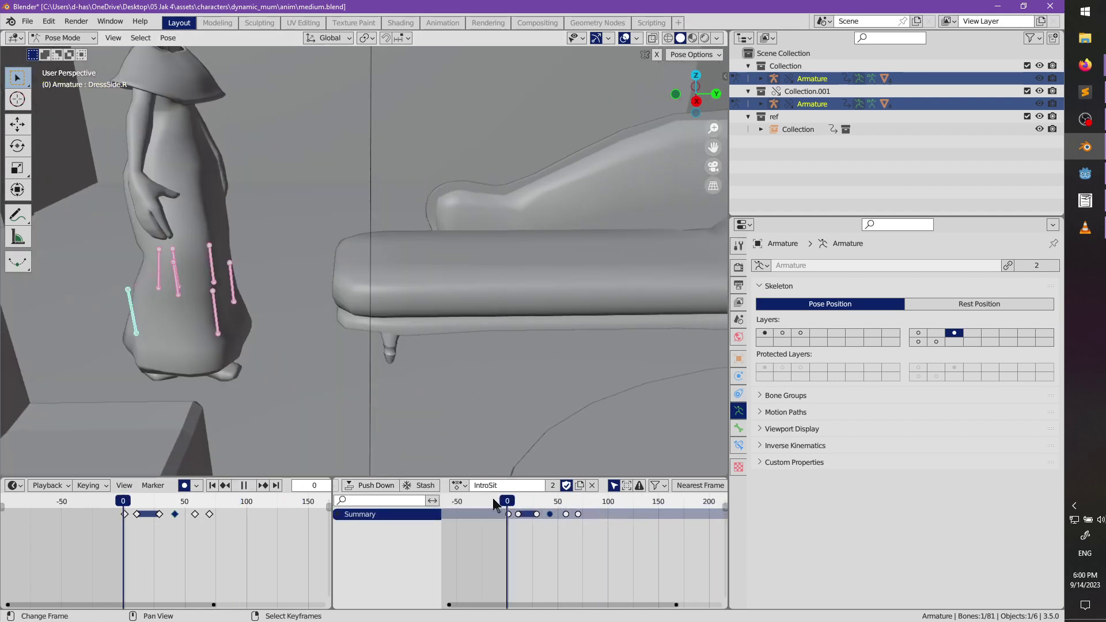
{"action": "key", "text": "space"}
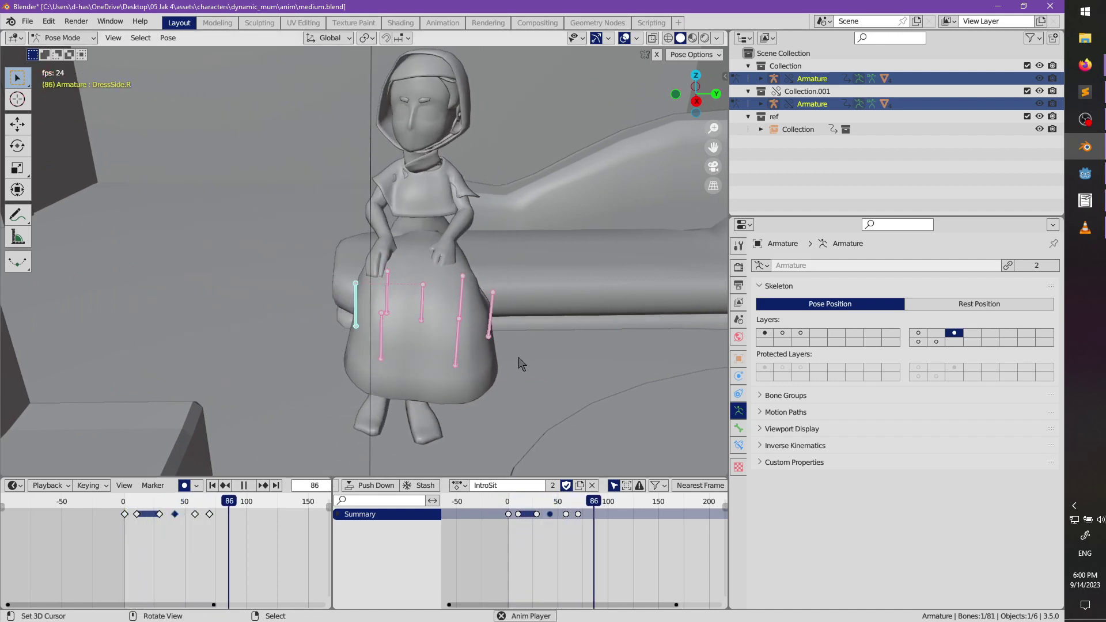
{"action": "left_click_drag", "start_coordinate": [563, 505], "coordinate": [507, 508]}
{"action": "key", "text": "space"}
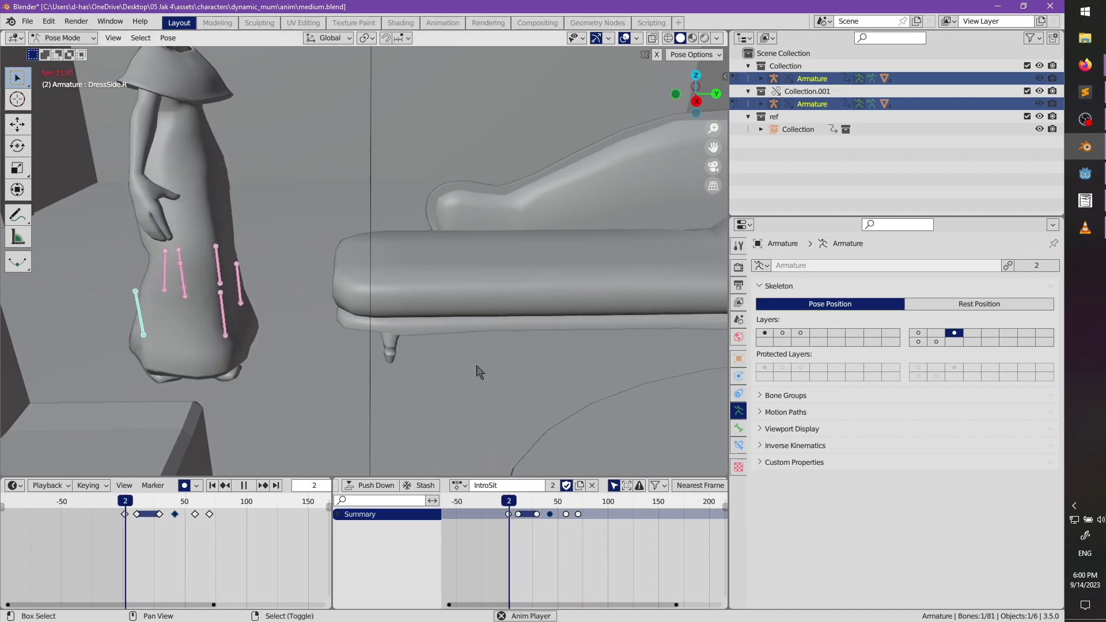
{"action": "scroll", "coordinate": [476, 366], "scroll_direction": "down", "scroll_amount": 4}
{"action": "middle_click_drag", "start_coordinate": [476, 367], "coordinate": [472, 352]}
{"action": "scroll", "coordinate": [469, 347], "scroll_direction": "up", "scroll_amount": 3}
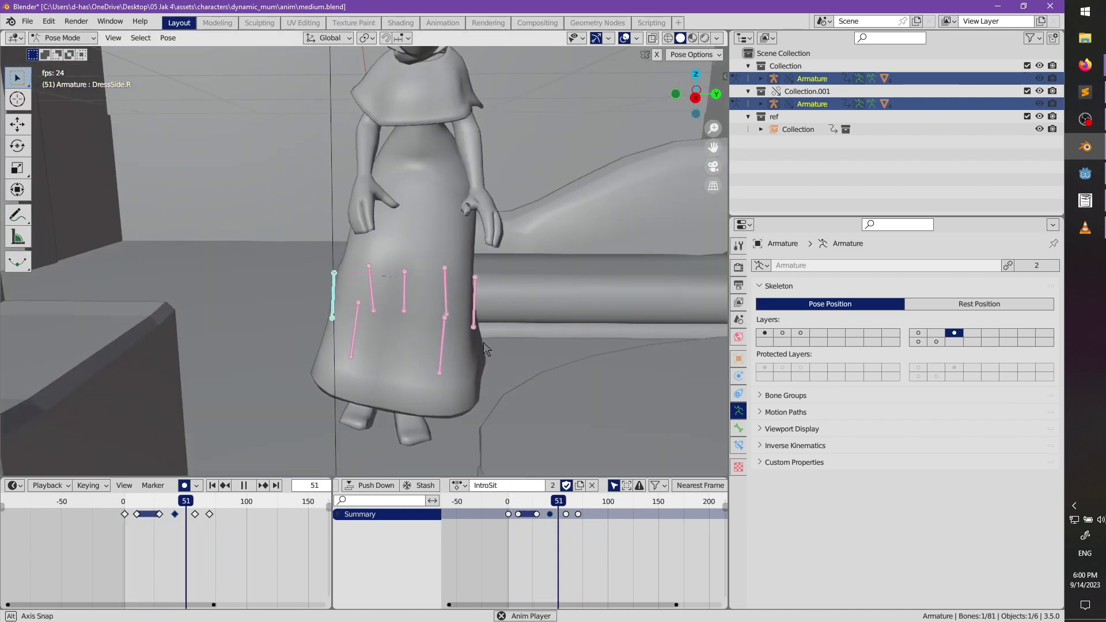
{"action": "key", "text": "space"}
- Show the main control bones, select the Body bone and shift it slightly along its local X axis at frame 83
{"action": "mouse_move", "coordinate": [493, 378]}
{"action": "middle_mouse_down"}
{"action": "mouse_move", "coordinate": [503, 363]}
{"action": "mouse_move", "coordinate": [501, 393]}
{"action": "middle_mouse_up"}
{"action": "scroll", "coordinate": [415, 371], "scroll_direction": "up", "scroll_amount": 2}
{"action": "mouse_move", "coordinate": [418, 377]}
{"action": "middle_mouse_down"}
{"action": "mouse_move", "coordinate": [459, 385]}
{"action": "mouse_move", "coordinate": [391, 327]}
{"action": "mouse_move", "coordinate": [415, 377]}
{"action": "middle_mouse_up"}
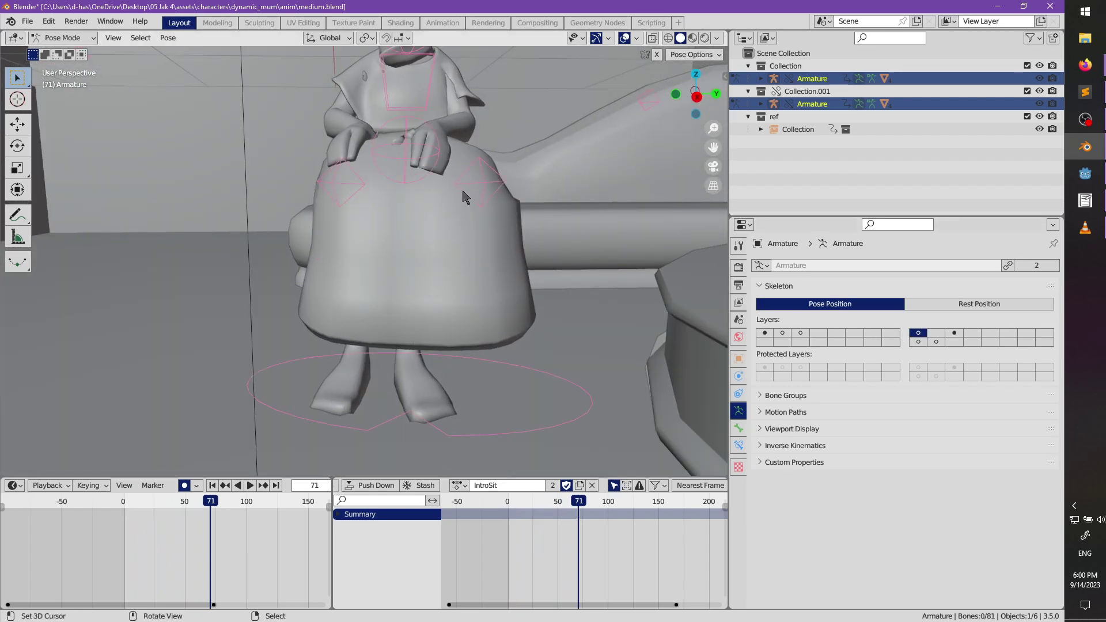
{"action": "middle_click_drag", "start_coordinate": [425, 165], "coordinate": [438, 192]}
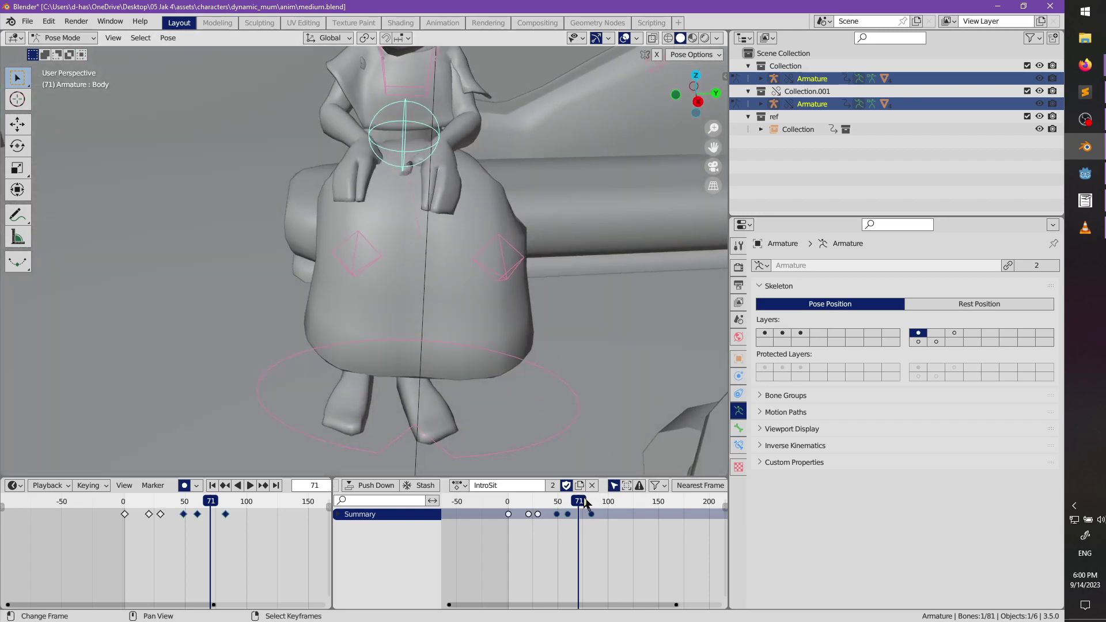
{"action": "middle_click_drag", "start_coordinate": [554, 368], "coordinate": [542, 328]}
{"action": "key", "text": "g"}
{"action": "key", "text": "x"}
{"action": "key", "text": "x"}
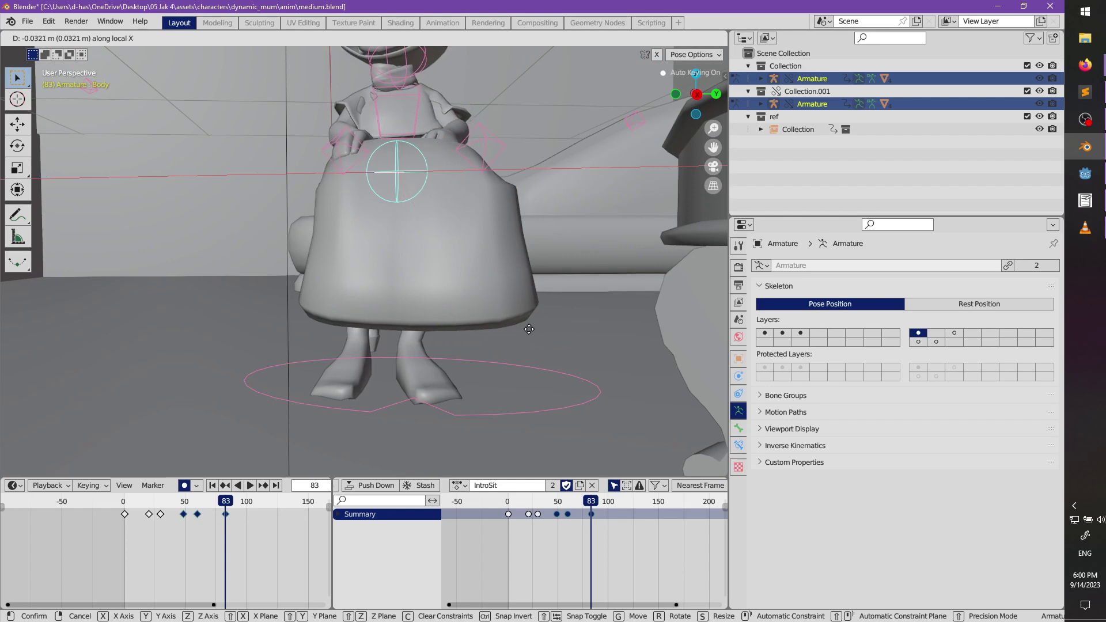
{"action": "left_click", "coordinate": [520, 329]}
- Shift the Body bone about -0.036 m along its local X axis at frame 49
{"action": "middle_click_drag", "start_coordinate": [519, 330], "coordinate": [529, 460]}
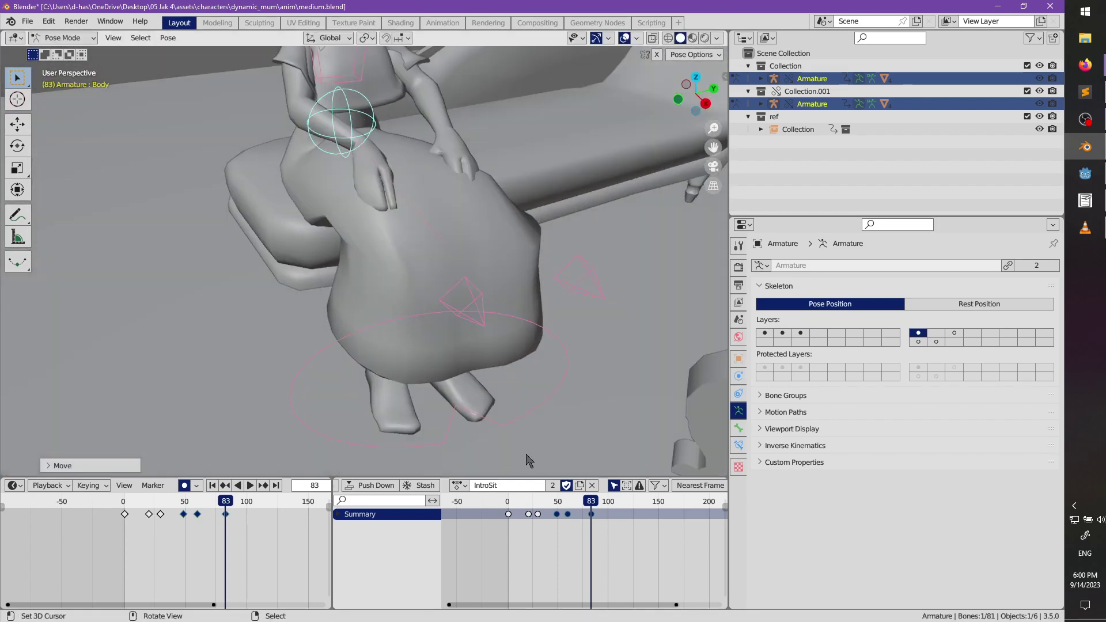
{"action": "left_click_drag", "start_coordinate": [595, 506], "coordinate": [559, 505]}
{"action": "middle_click_drag", "start_coordinate": [516, 325], "coordinate": [476, 274]}
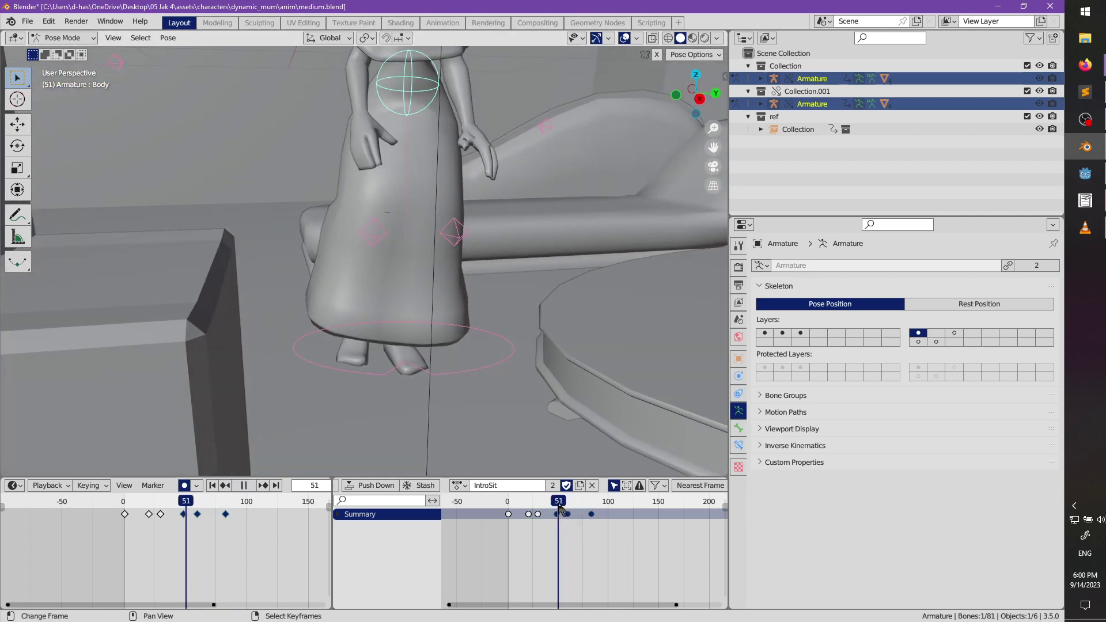
{"action": "left_click_drag", "start_coordinate": [558, 507], "coordinate": [557, 507]}
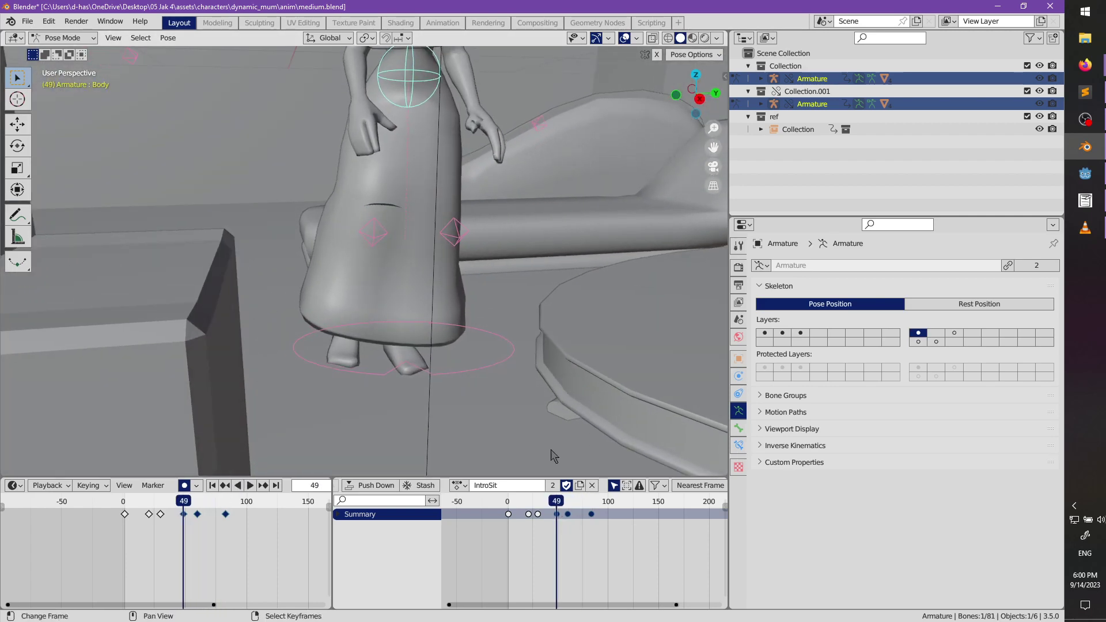
{"action": "middle_click_drag", "start_coordinate": [519, 295], "coordinate": [506, 266]}
{"action": "middle_click_drag", "start_coordinate": [505, 266], "coordinate": [506, 345], "text": "shift"}
{"action": "key", "text": "g"}
{"action": "key", "text": "x"}
{"action": "key", "text": "x"}
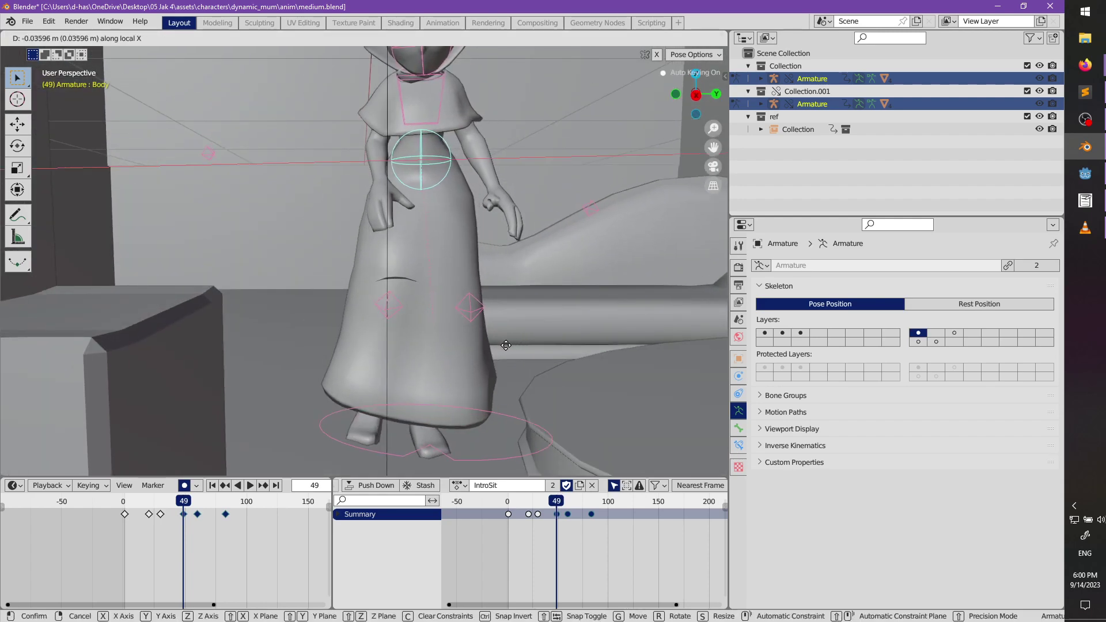
{"action": "left_click", "coordinate": [508, 351]}
- Shift the Body bone about -0.009 m along its local X axis at frame 61
{"action": "key", "text": "space"}
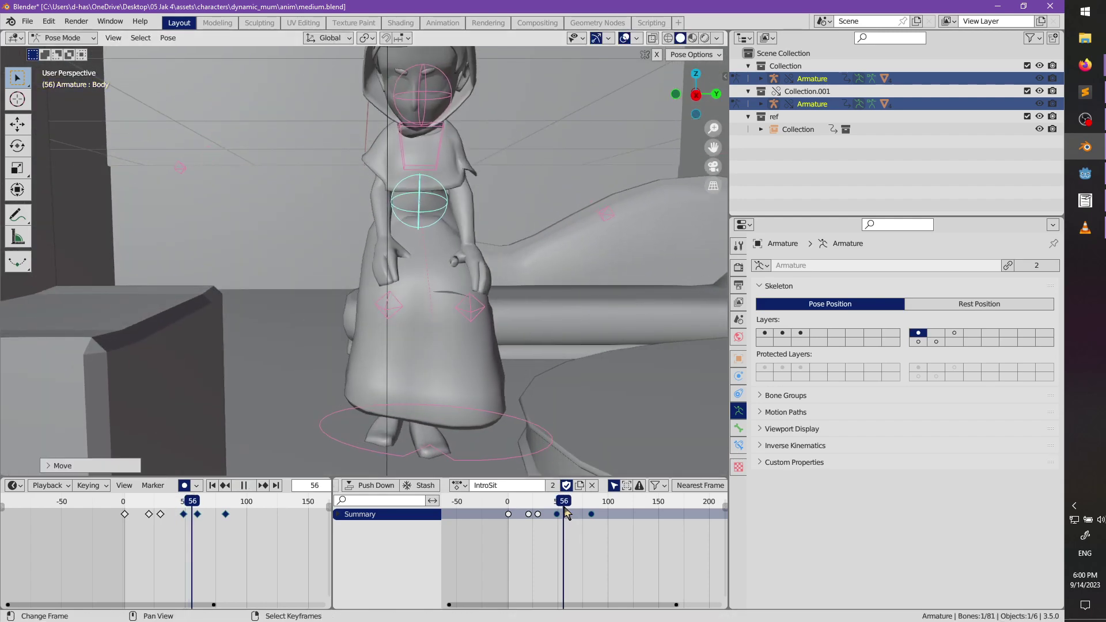
{"action": "left_click_drag", "start_coordinate": [579, 513], "coordinate": [569, 516]}
{"action": "key", "text": "space"}
{"action": "key", "text": "g"}
{"action": "key", "text": "x"}
{"action": "key", "text": "x"}
{"action": "left_click", "coordinate": [536, 387]}
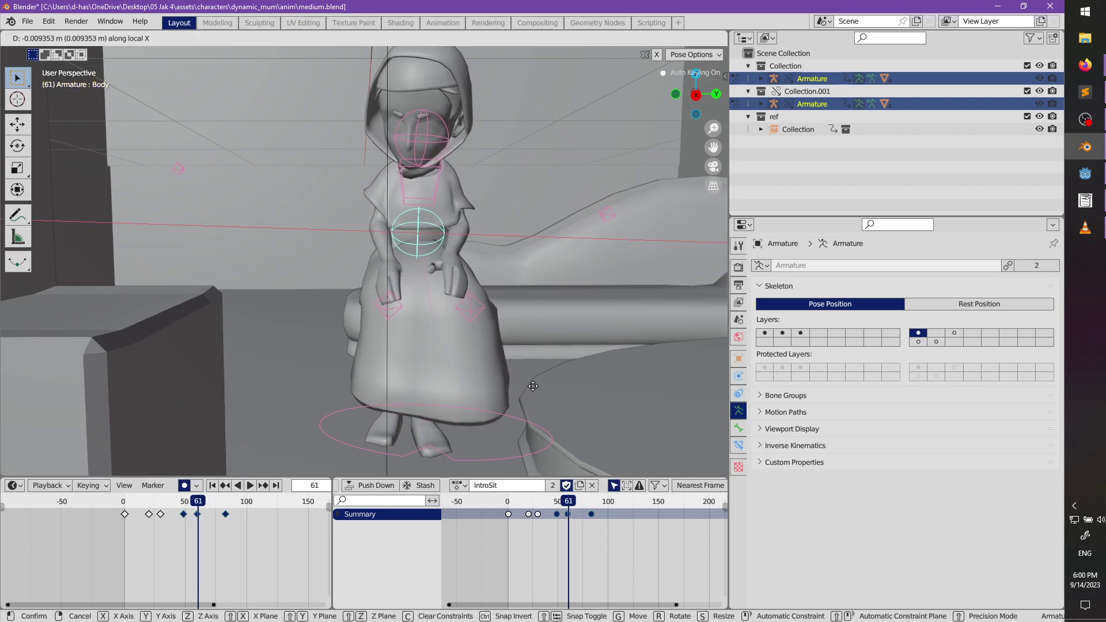
- Replay the sit-down, return to frame 0 and set the timeline's end frame to 100
{"action": "key", "text": "space"}
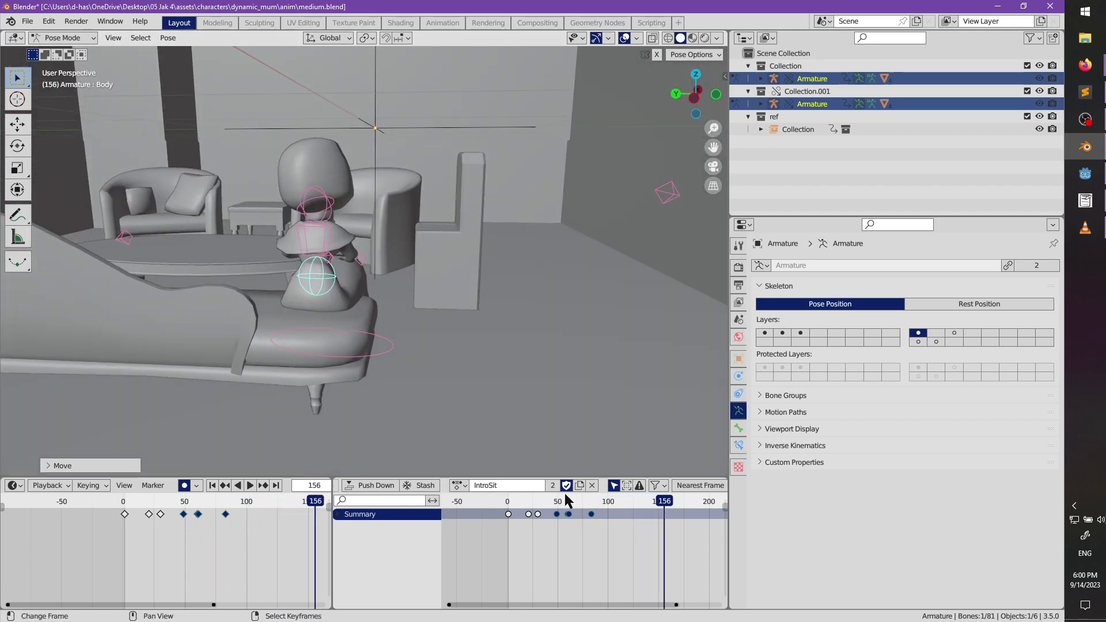
{"action": "left_click_drag", "start_coordinate": [563, 497], "coordinate": [487, 505]}
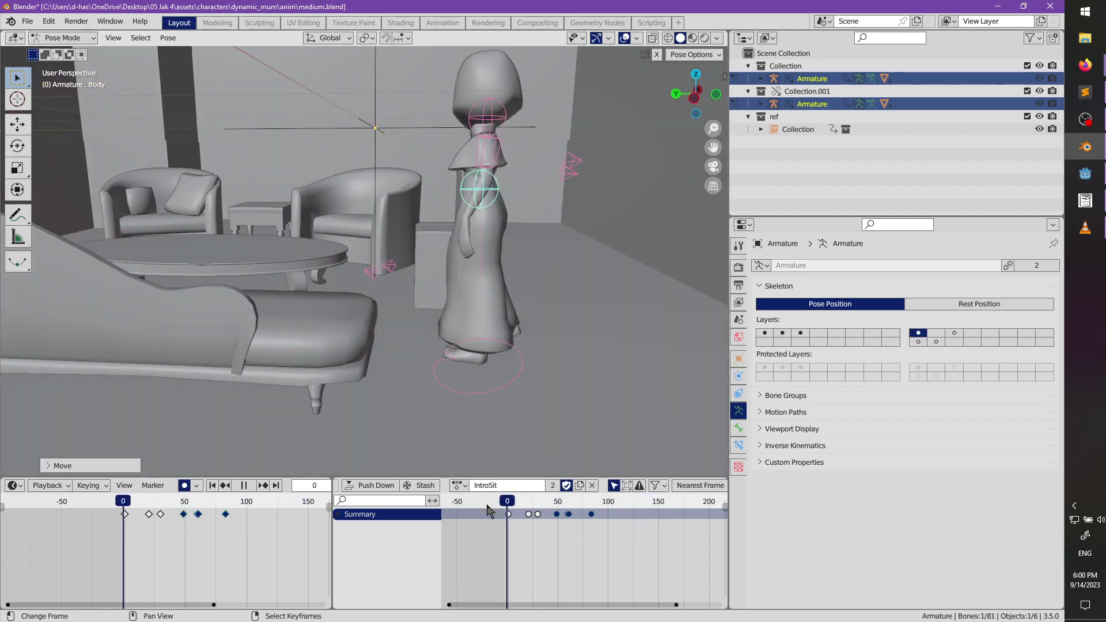
{"action": "scroll", "coordinate": [278, 488], "scroll_direction": "down", "scroll_amount": 5}
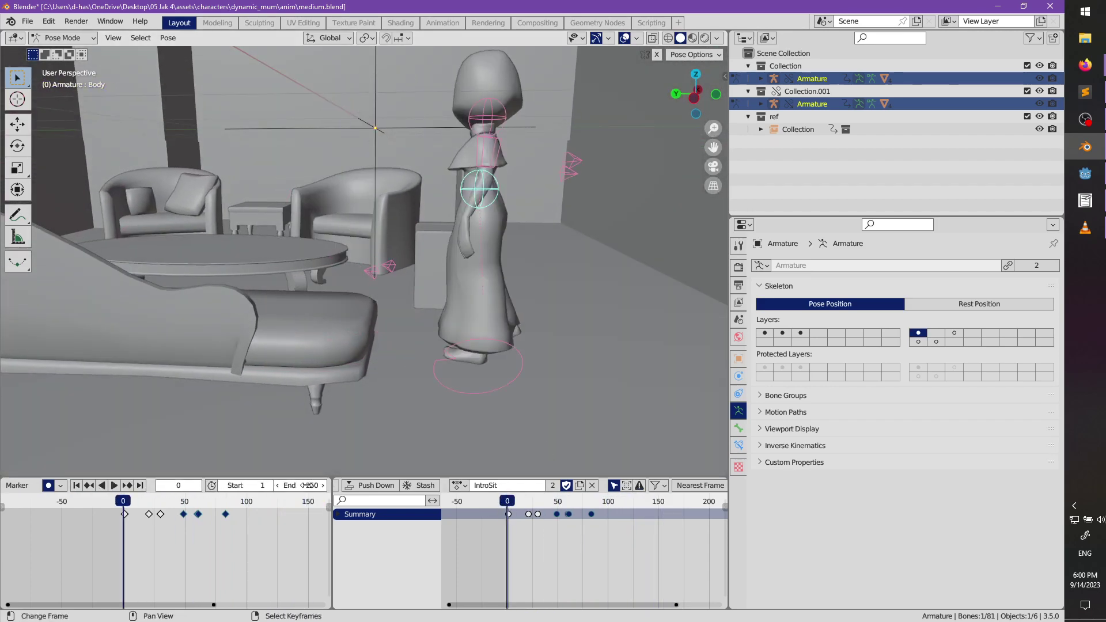
{"action": "type", "text": "00"}
{"action": "key", "text": "Return"}
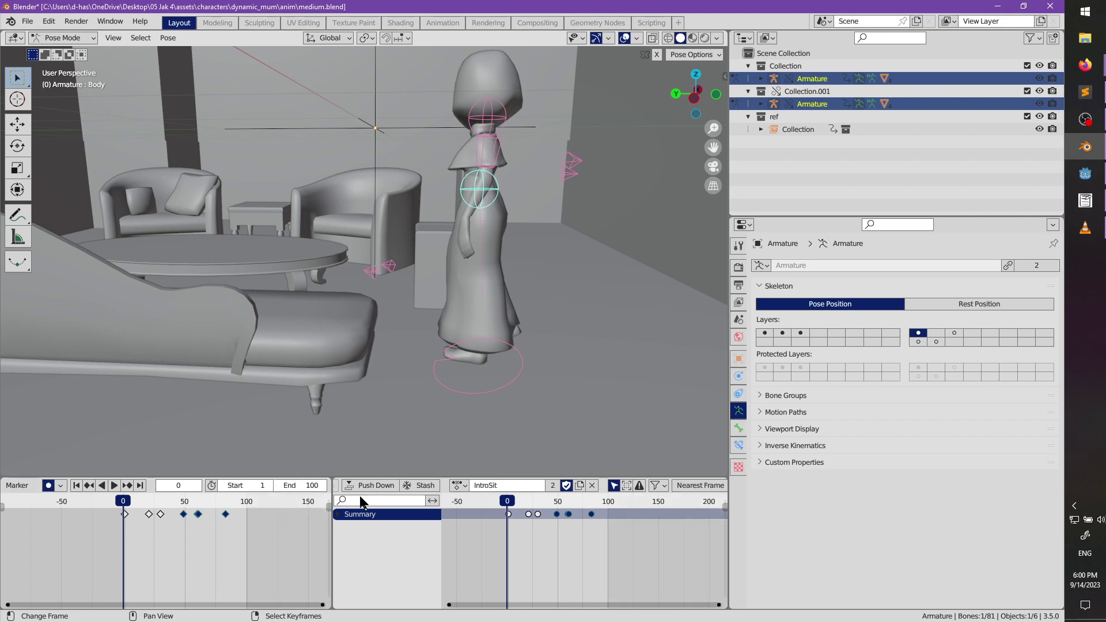
{"action": "scroll", "coordinate": [196, 508], "scroll_direction": "up", "scroll_amount": 4}
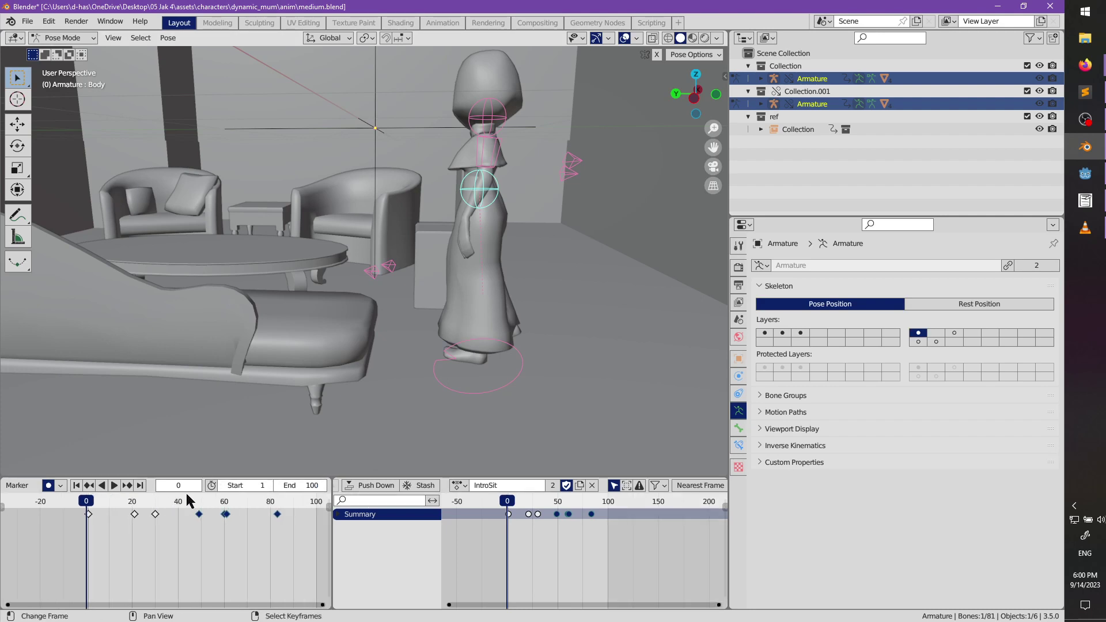
- Play the shortened animation and check the walk and sit-down from behind, the side and the front
{"action": "key", "text": "space"}
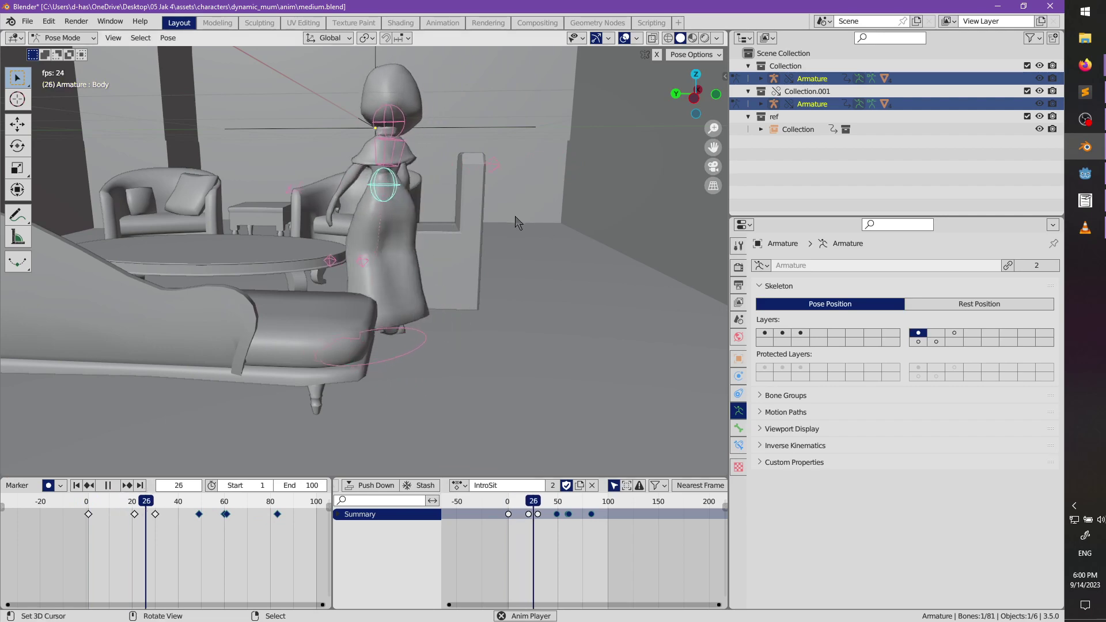
{"action": "middle_click_drag", "start_coordinate": [537, 271], "coordinate": [420, 300]}
{"action": "key", "text": "space"}
{"action": "middle_click_drag", "start_coordinate": [511, 292], "coordinate": [409, 311], "text": "shift"}
{"action": "key", "text": "space"}
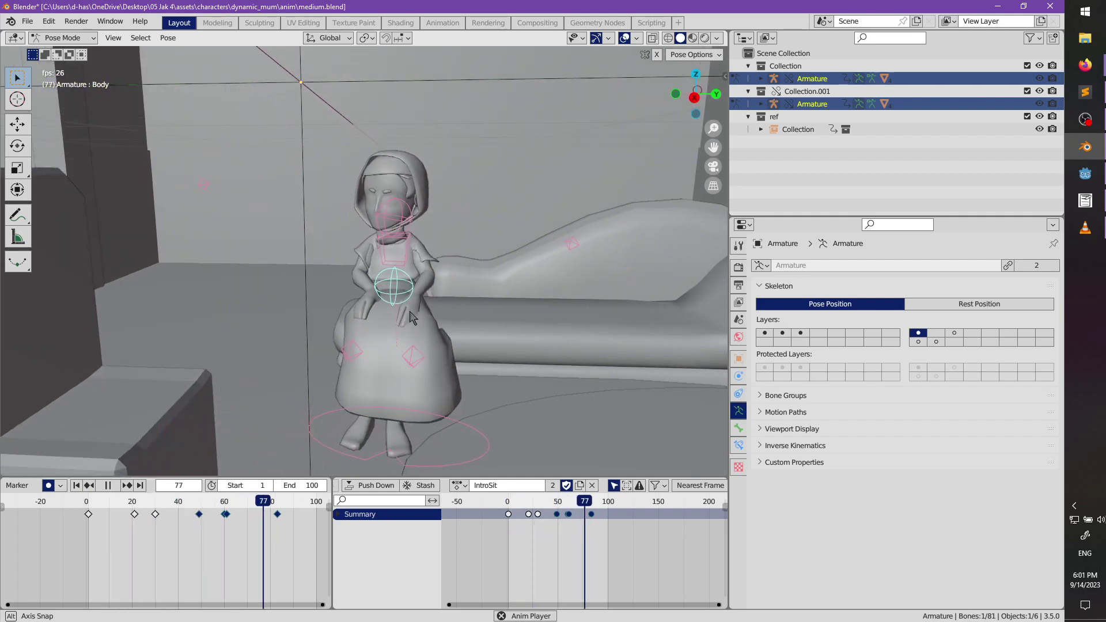
{"action": "key", "text": "space"}
- Delete the Body bone's redundant keyframe at frame 60, keeping the one at frame 61, and replay that part
{"action": "scroll", "coordinate": [417, 323], "scroll_direction": "up", "scroll_amount": 1}
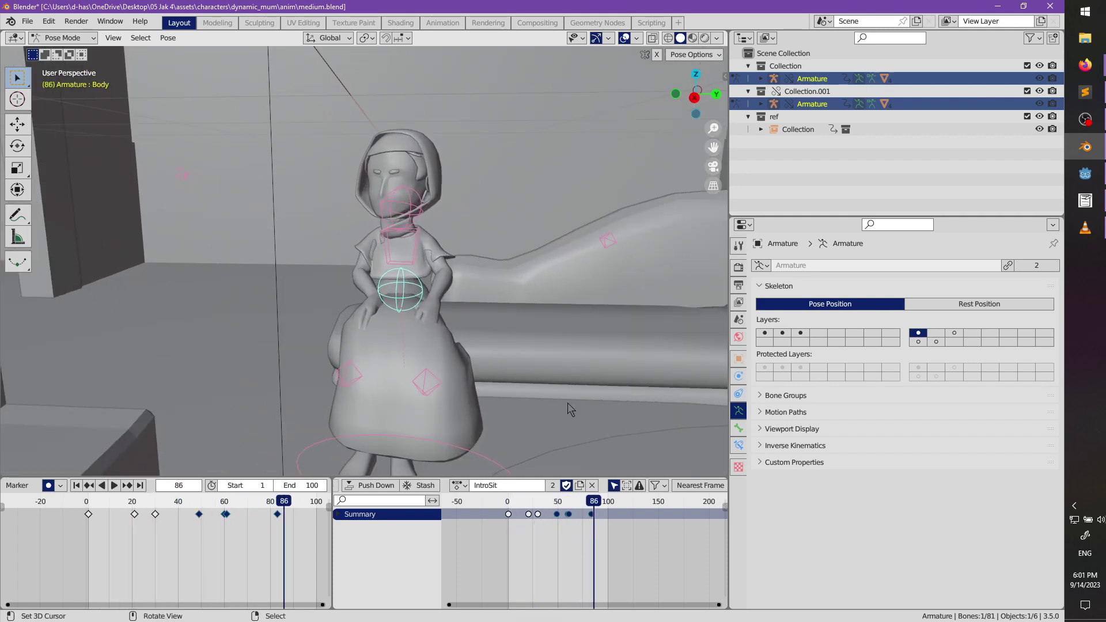
{"action": "scroll", "coordinate": [577, 535], "scroll_direction": "up", "scroll_amount": 4}
{"action": "left_click", "coordinate": [548, 503]}
{"action": "key", "text": "space"}
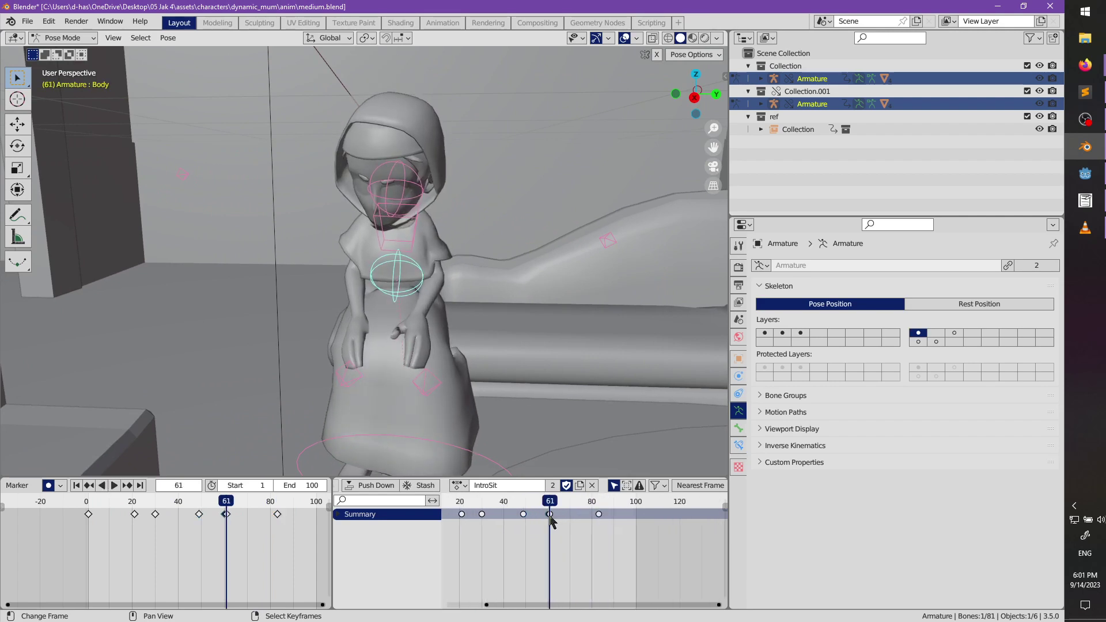
{"action": "key", "text": "space"}
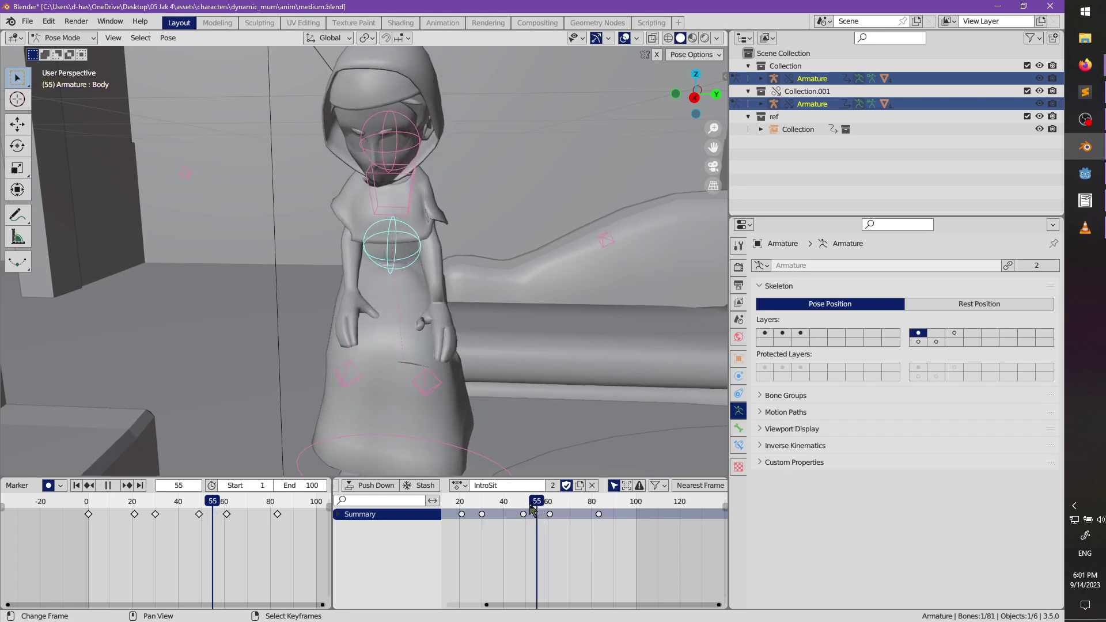
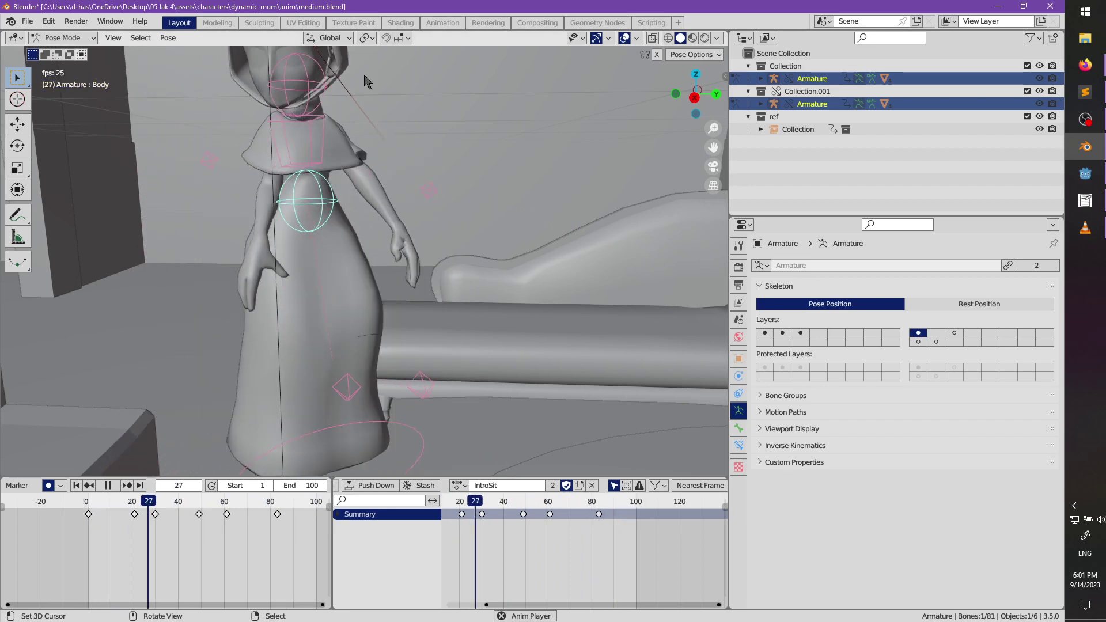
- Replay the sit-down, check the seated pose from above and save medium.blend
{"action": "scroll", "coordinate": [424, 248], "scroll_direction": "down", "scroll_amount": 4}
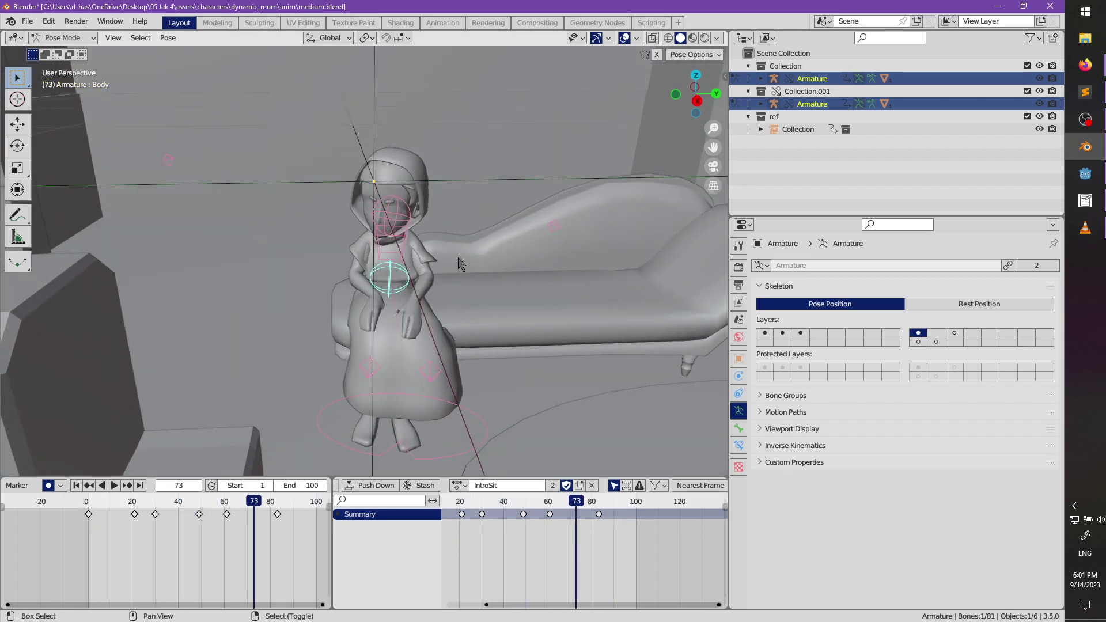
{"action": "key", "text": "space"}
{"action": "middle_click_drag", "start_coordinate": [461, 264], "coordinate": [450, 306]}
{"action": "scroll", "coordinate": [494, 314], "scroll_direction": "up", "scroll_amount": 2}
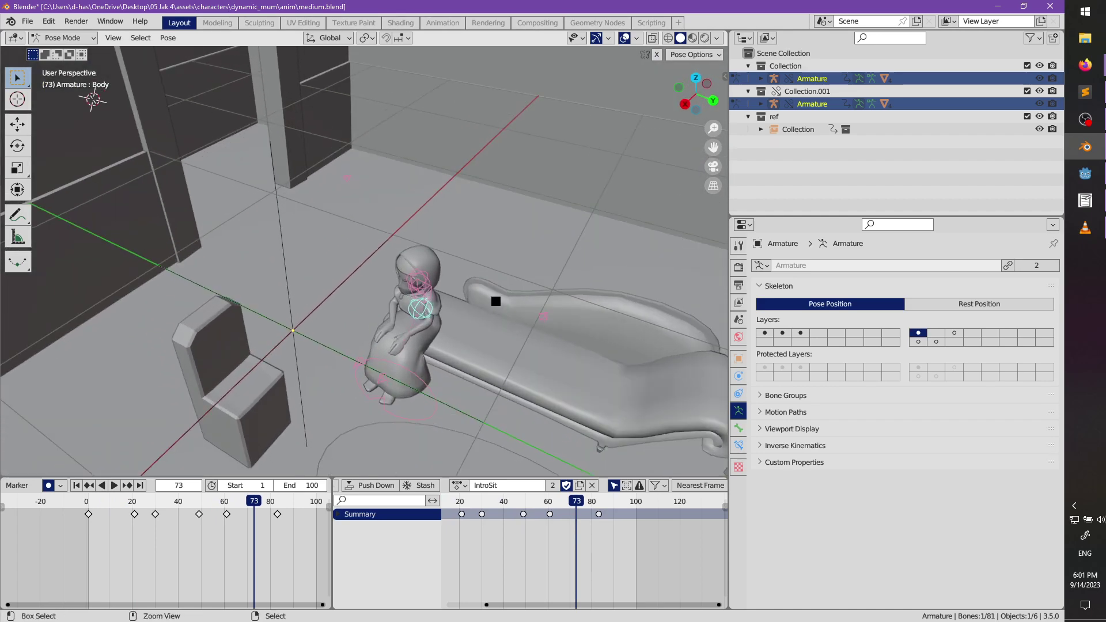
{"action": "key", "text": "ctrl+z"}
{"action": "key", "text": "ctrl+s"}
- Hide the Armature inside Collection.001 while keeping that collection shown, and exclude the ref collection from the view layer
{"action": "left_click", "coordinate": [1039, 91]}
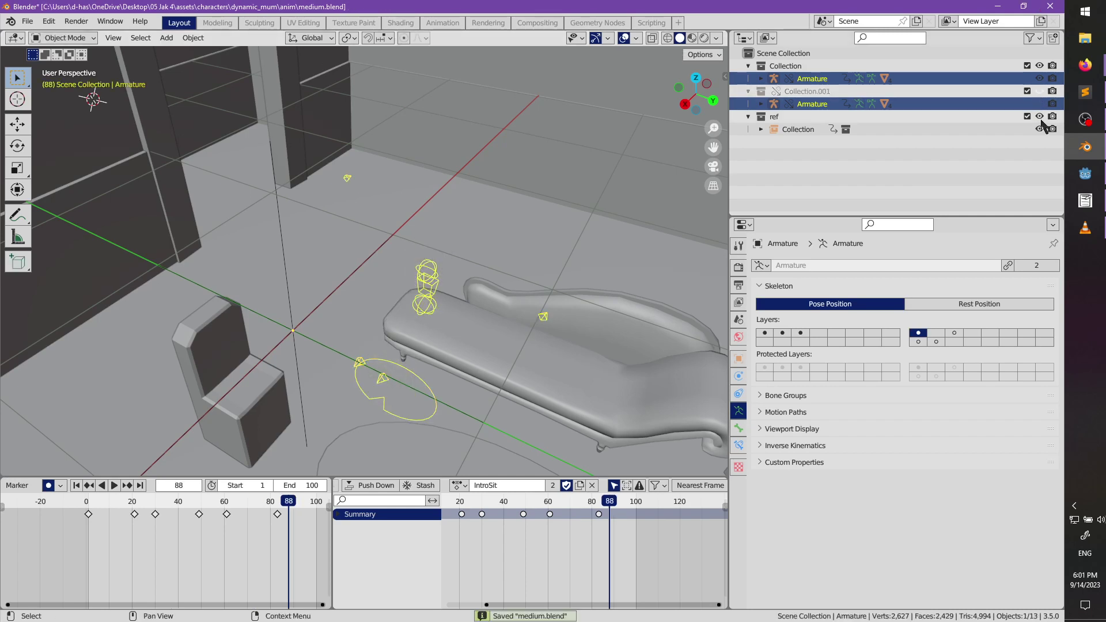
{"action": "left_click", "coordinate": [1040, 118]}
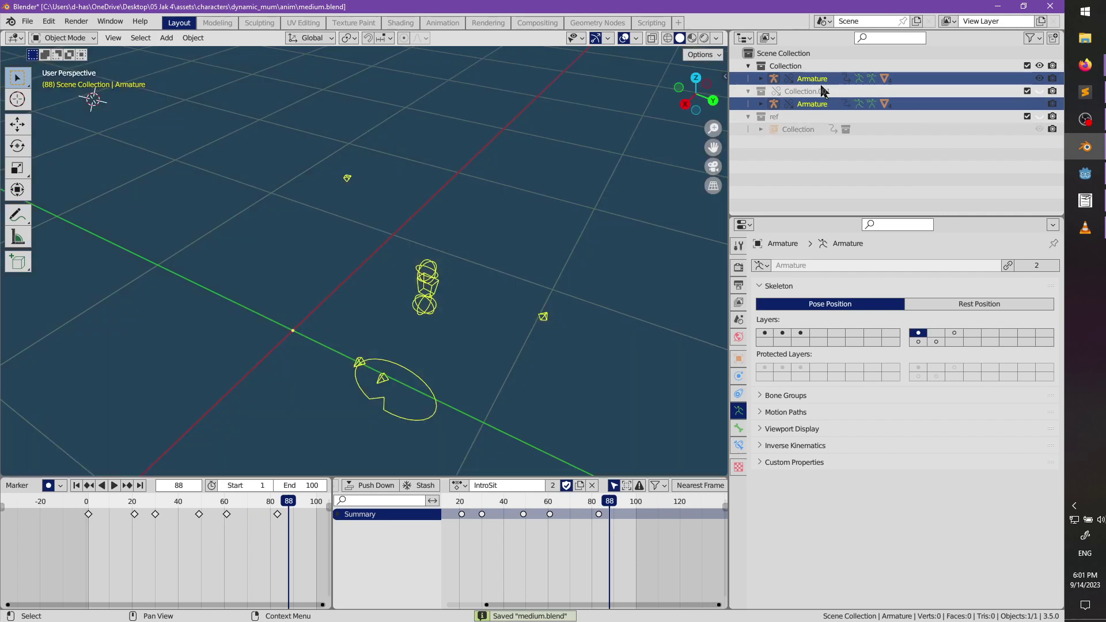
{"action": "left_click", "coordinate": [1039, 103]}
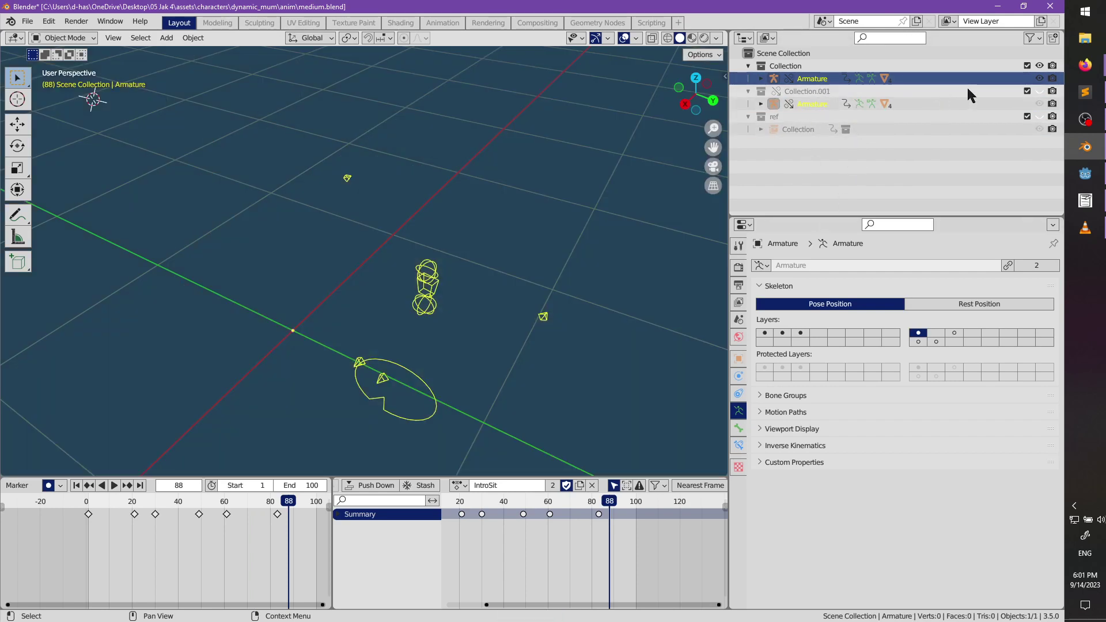
{"action": "left_click", "coordinate": [1037, 92]}
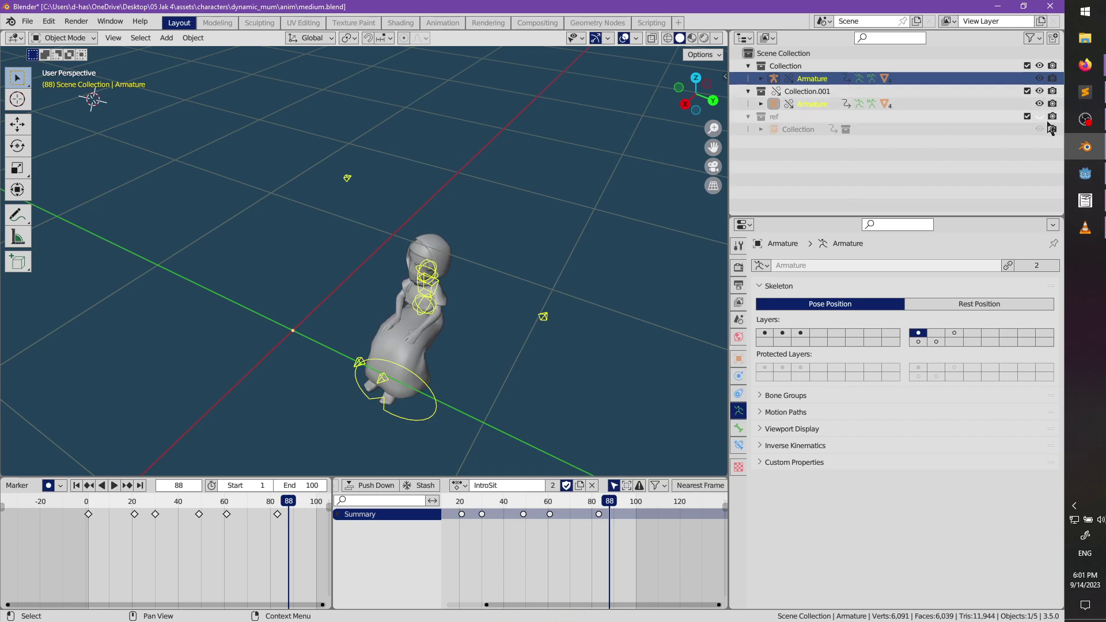
{"action": "left_click", "coordinate": [1040, 117]}
{"action": "left_click", "coordinate": [1027, 117]}
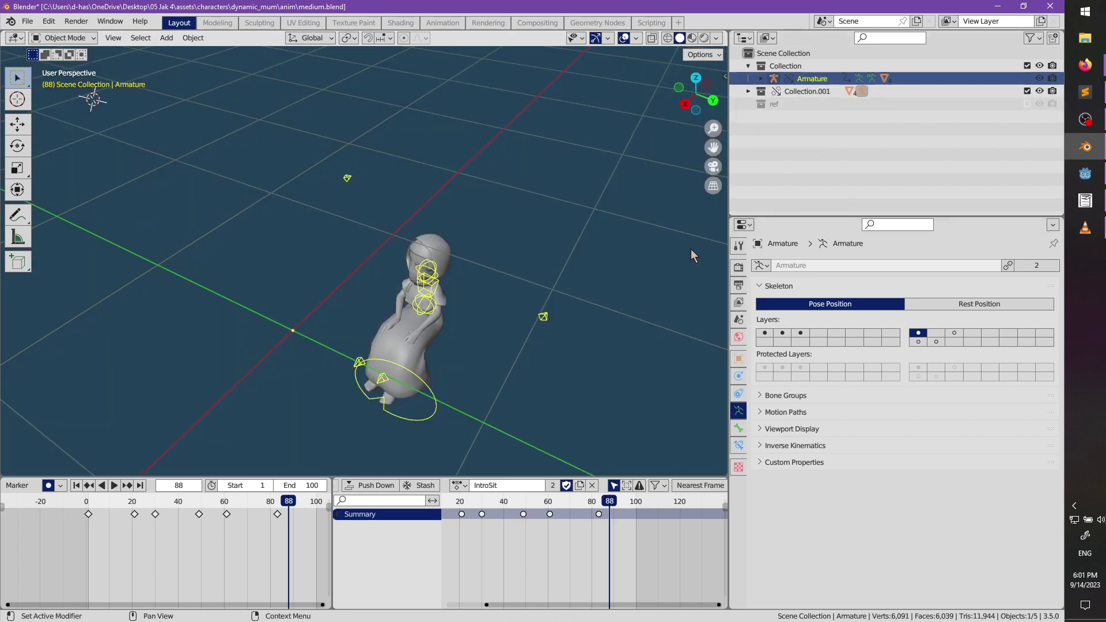
{"action": "middle_click_drag", "start_coordinate": [413, 266], "coordinate": [472, 235]}
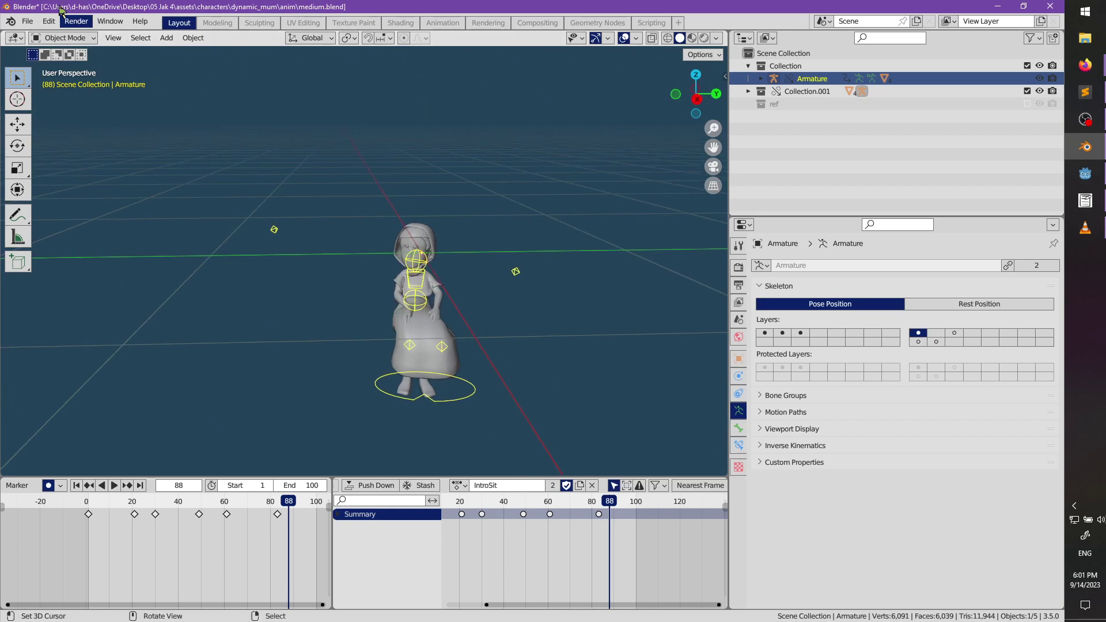
- Append the TestWalk-loop action from mum.blend in the characters folder
{"action": "left_click", "coordinate": [27, 21]}
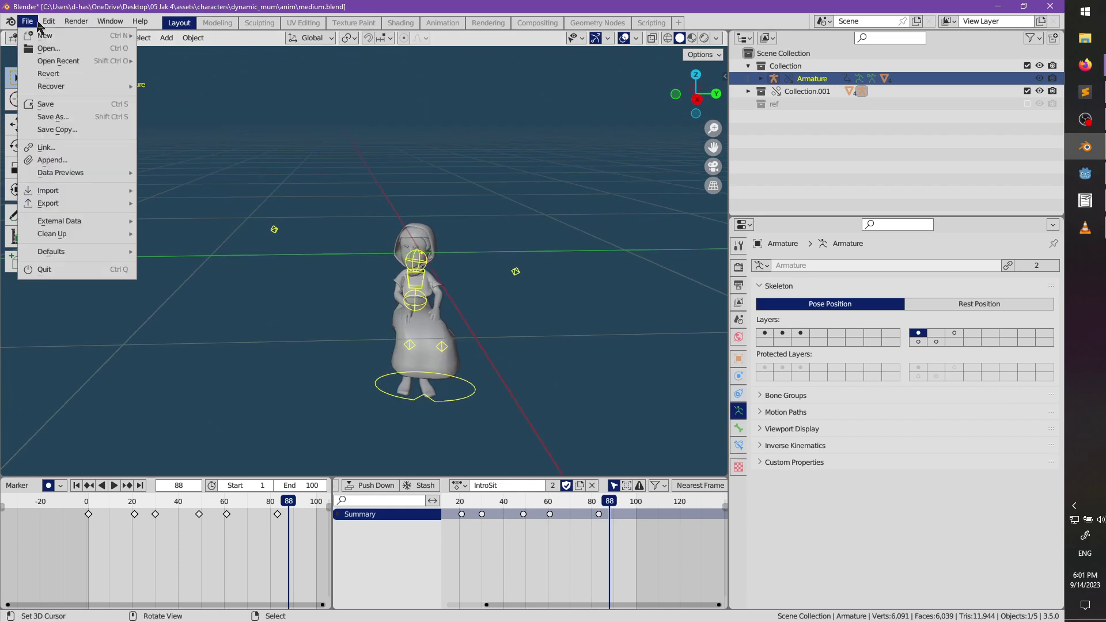
{"action": "left_click", "coordinate": [79, 161]}
{"action": "left_click", "coordinate": [273, 103]}
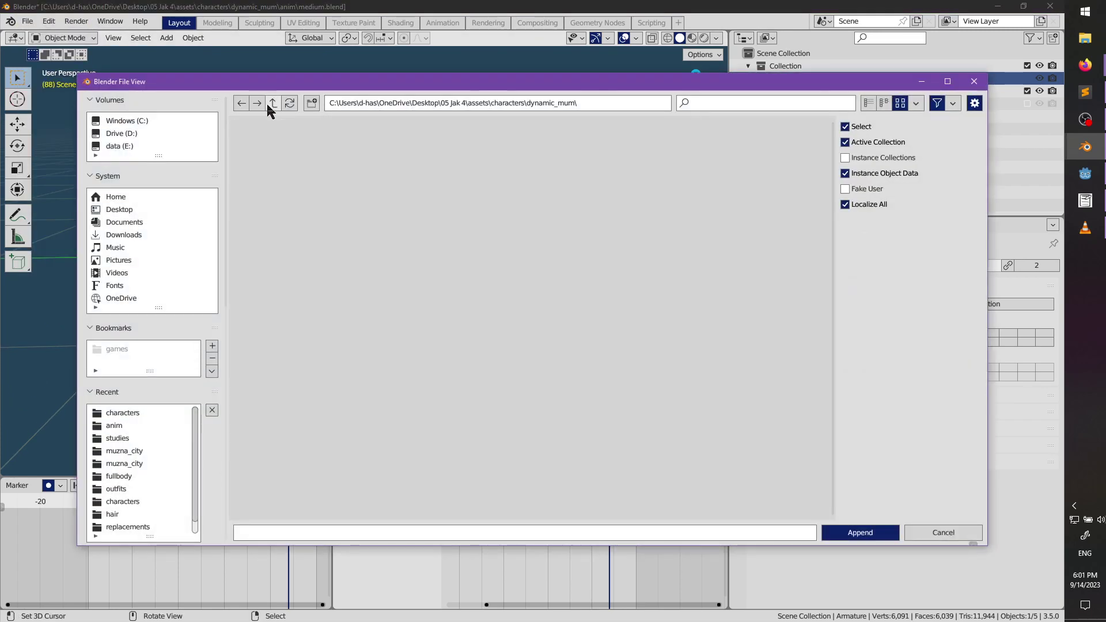
{"action": "left_click", "coordinate": [273, 103]}
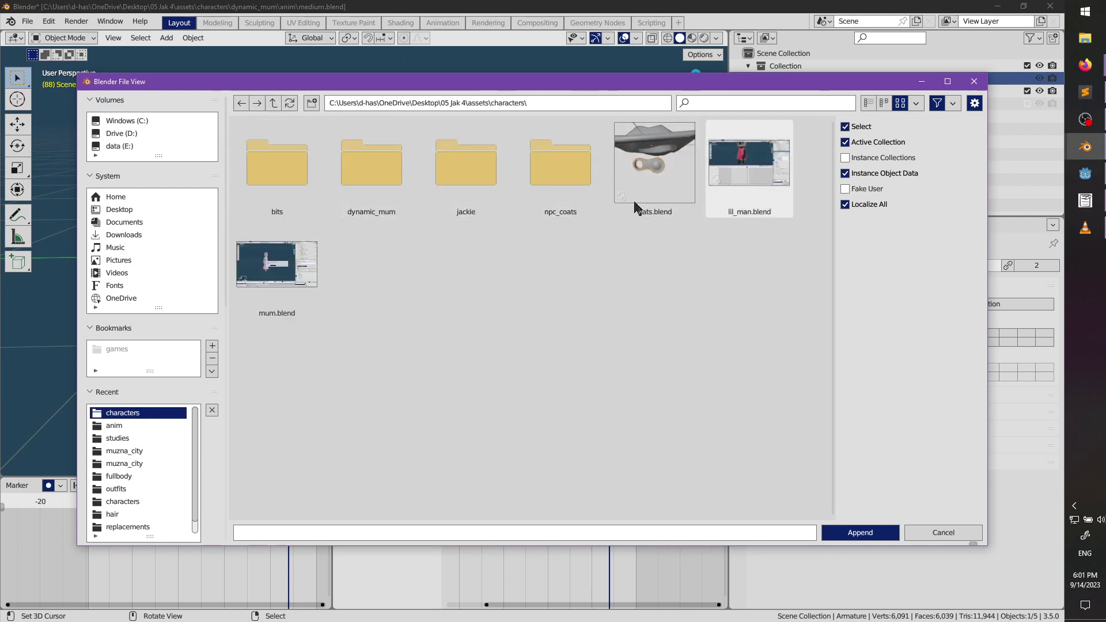
{"action": "left_click", "coordinate": [281, 267]}
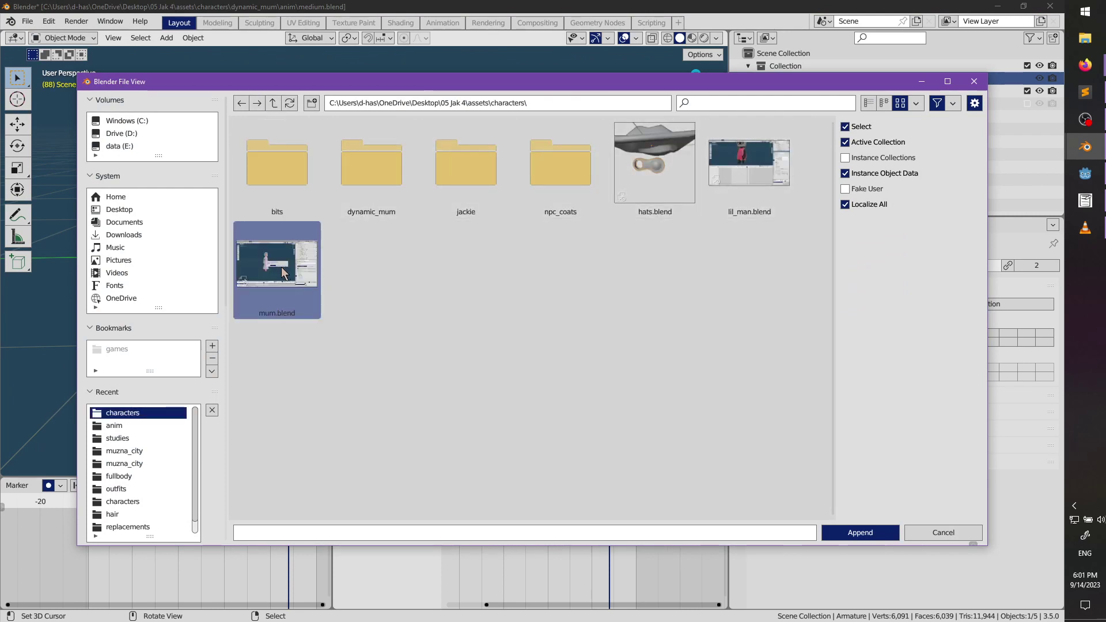
{"action": "double_click", "coordinate": [281, 268]}
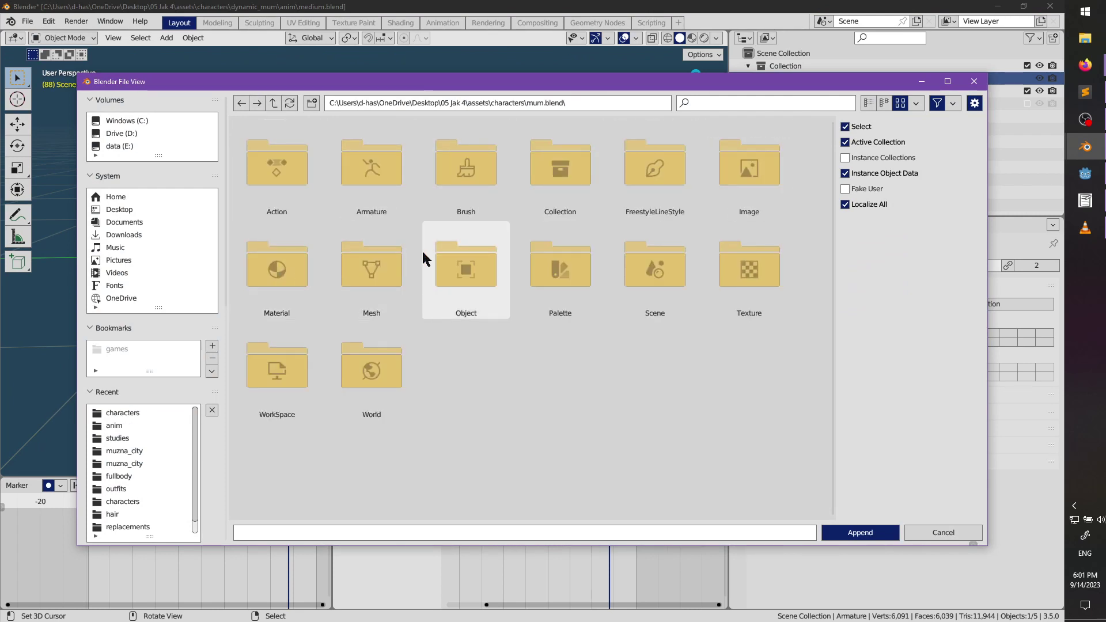
{"action": "double_click", "coordinate": [274, 173]}
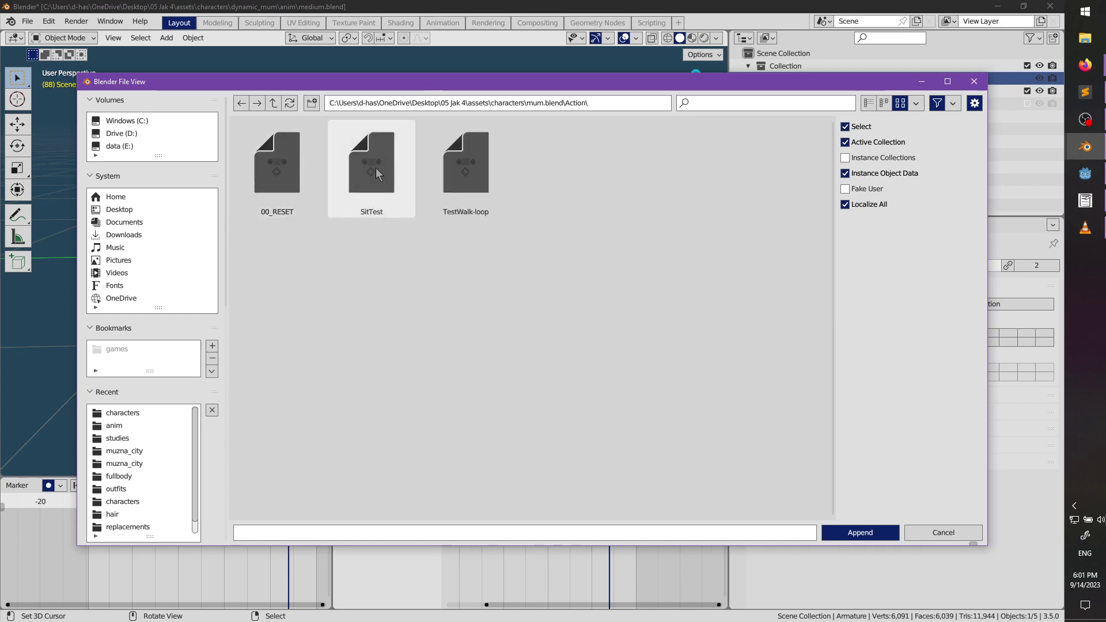
{"action": "double_click", "coordinate": [449, 167]}
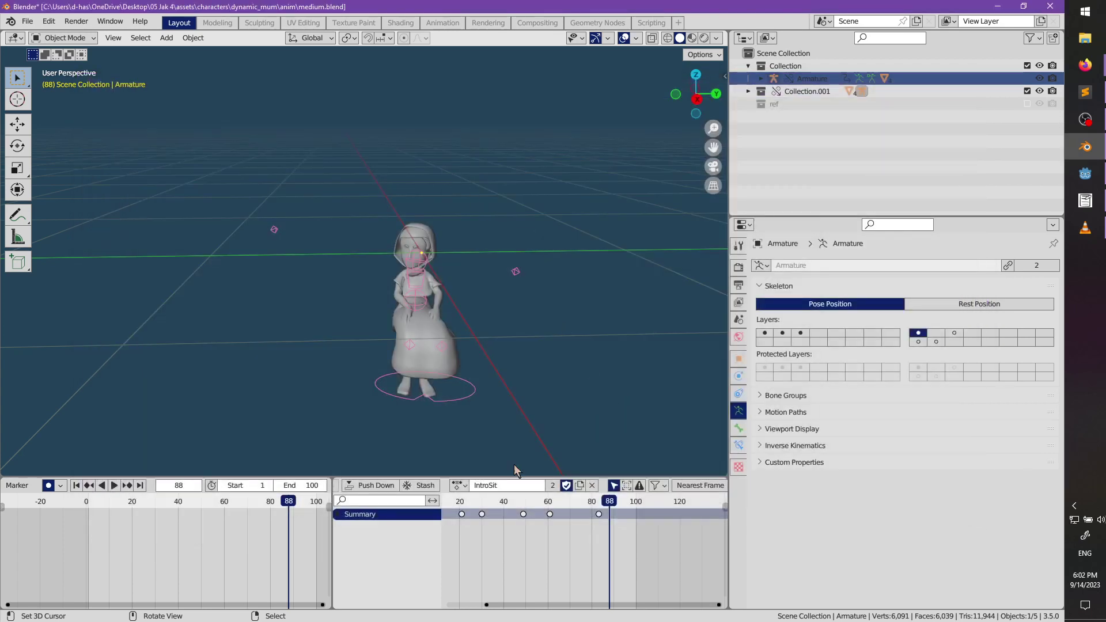
- Compare the TestWalk-loop and WalkCycle actions on the armature, and unlink WalkCycle
{"action": "left_click", "coordinate": [464, 485]}
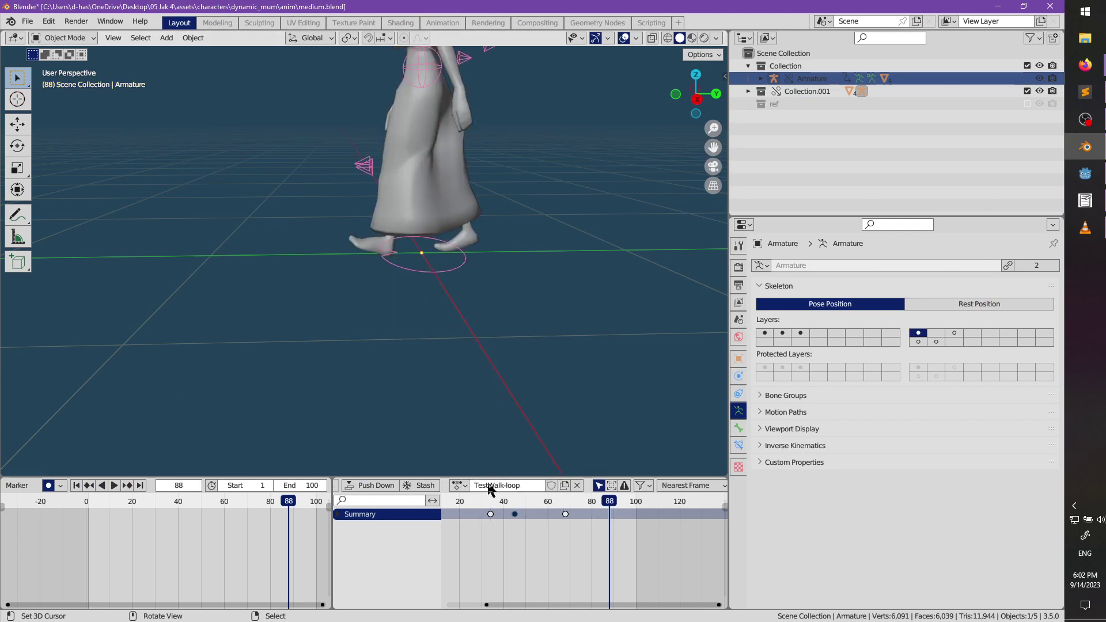
{"action": "left_click", "coordinate": [458, 485]}
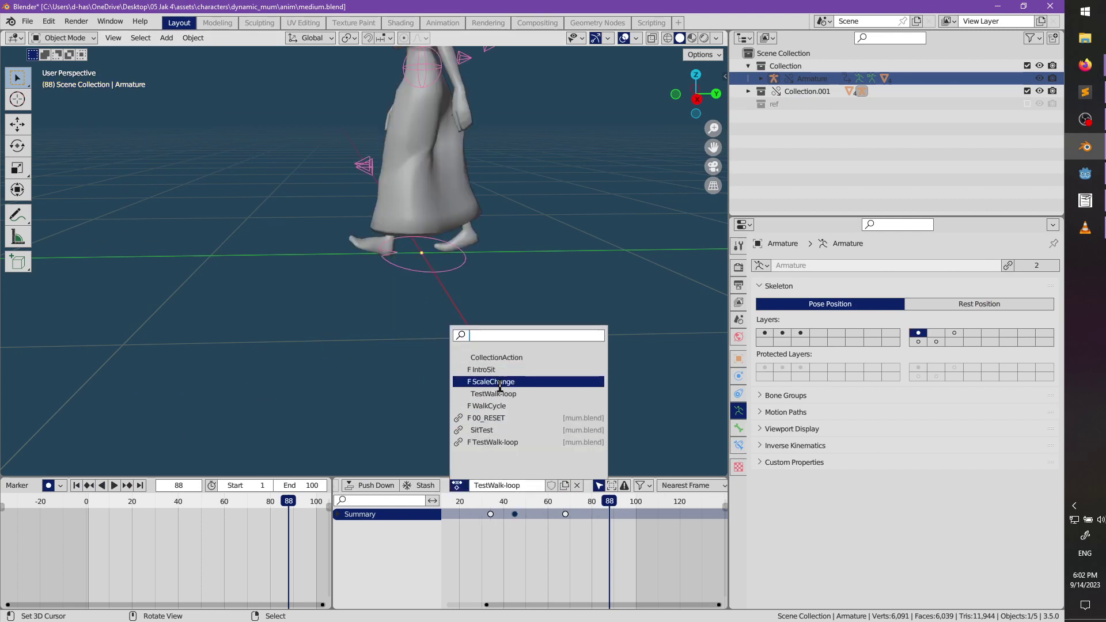
{"action": "left_click", "coordinate": [488, 405]}
{"action": "scroll", "coordinate": [512, 358], "scroll_direction": "down", "scroll_amount": 5}
{"action": "mouse_move", "coordinate": [511, 358]}
{"action": "middle_mouse_down"}
{"action": "mouse_move", "coordinate": [608, 397]}
{"action": "mouse_move", "coordinate": [517, 372]}
{"action": "middle_mouse_up"}
{"action": "scroll", "coordinate": [517, 372], "scroll_direction": "up", "scroll_amount": 3}
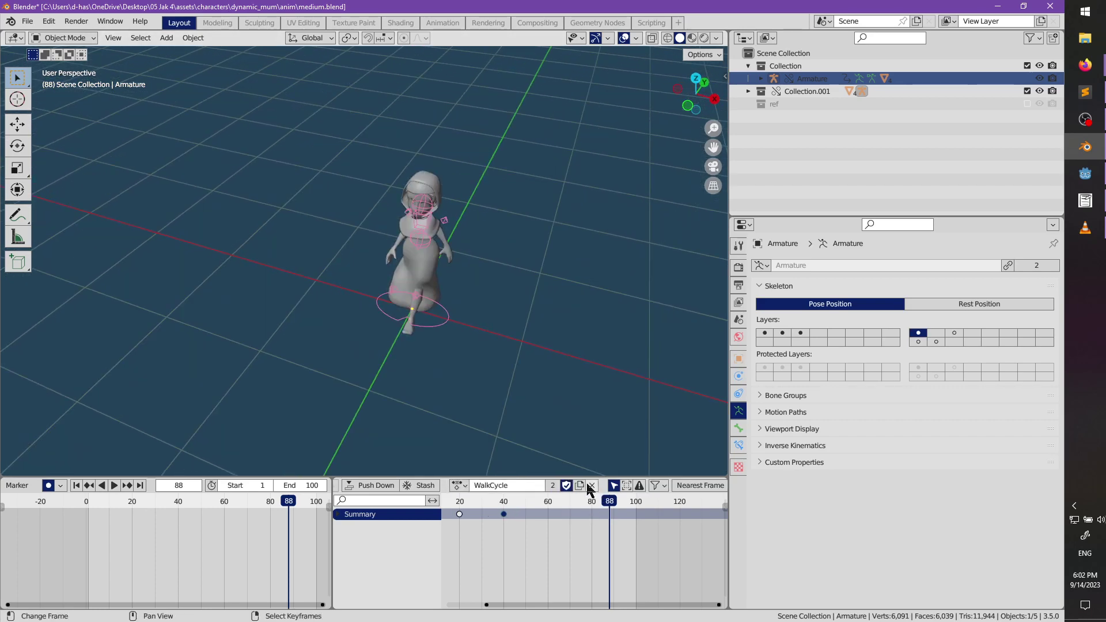
{"action": "left_click", "coordinate": [591, 486]}
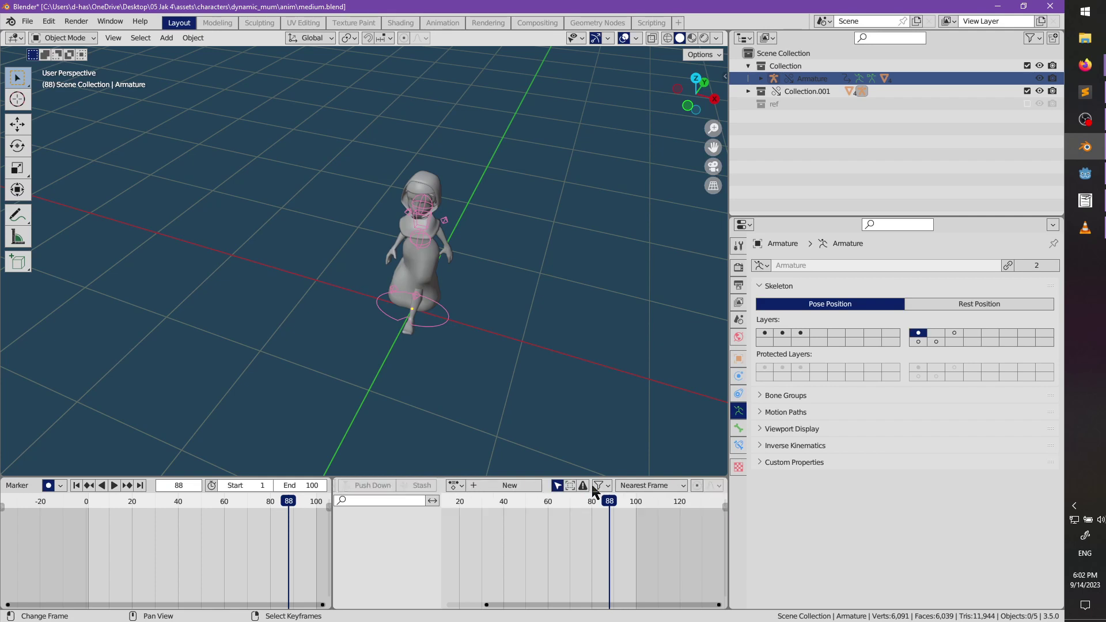
- Assign the appended TestWalk-loop action to the armature and rename it Walk-loop
{"action": "left_click", "coordinate": [464, 488]}
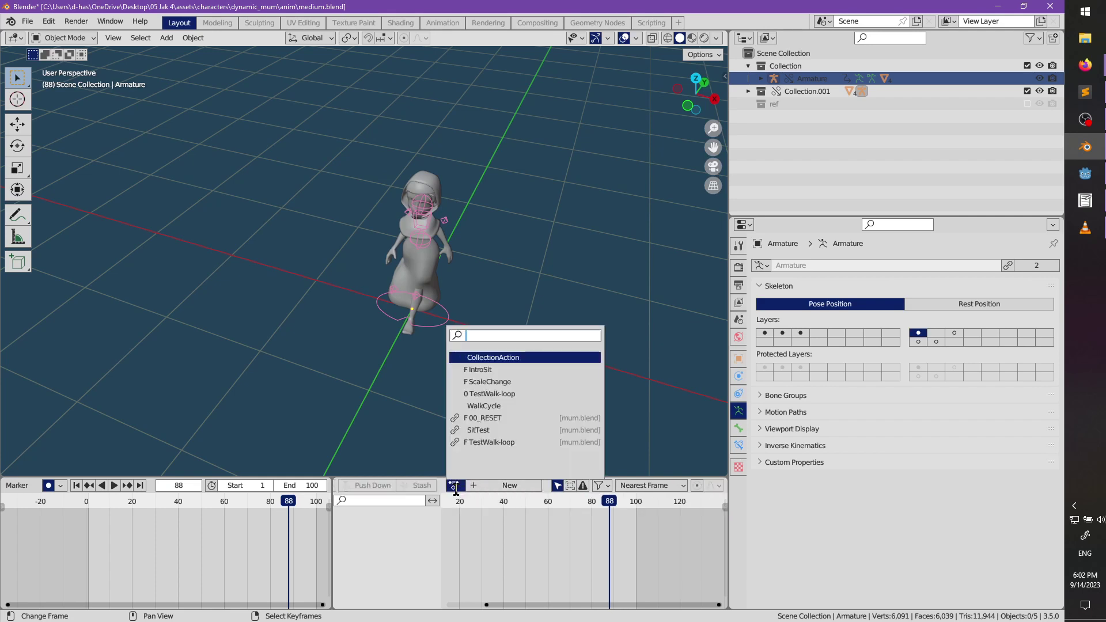
{"action": "left_click", "coordinate": [497, 393]}
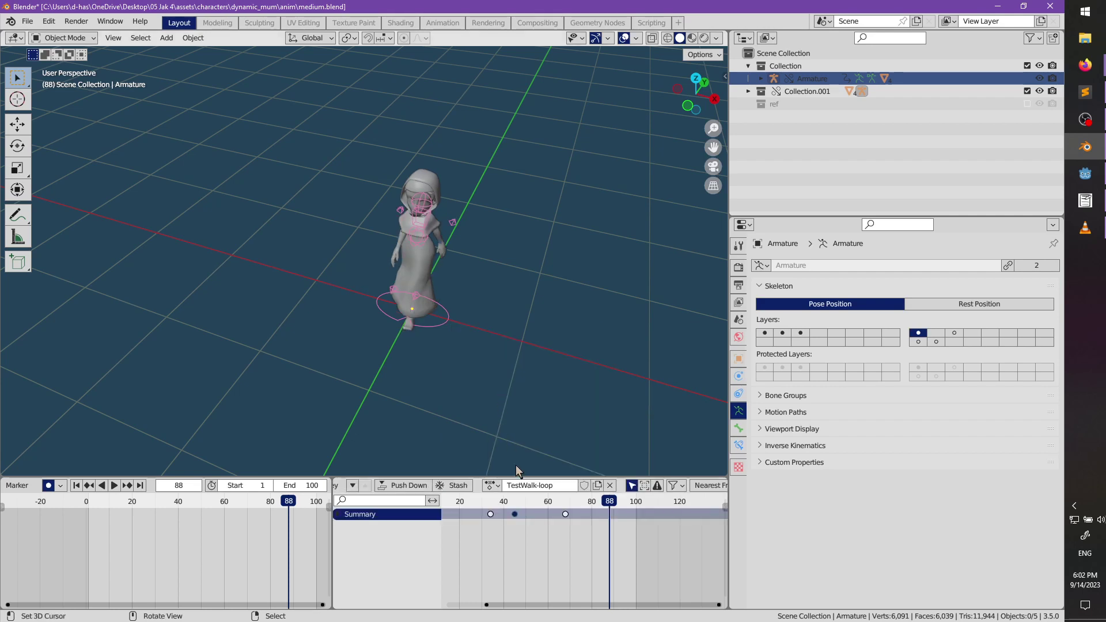
{"action": "key", "text": "space"}
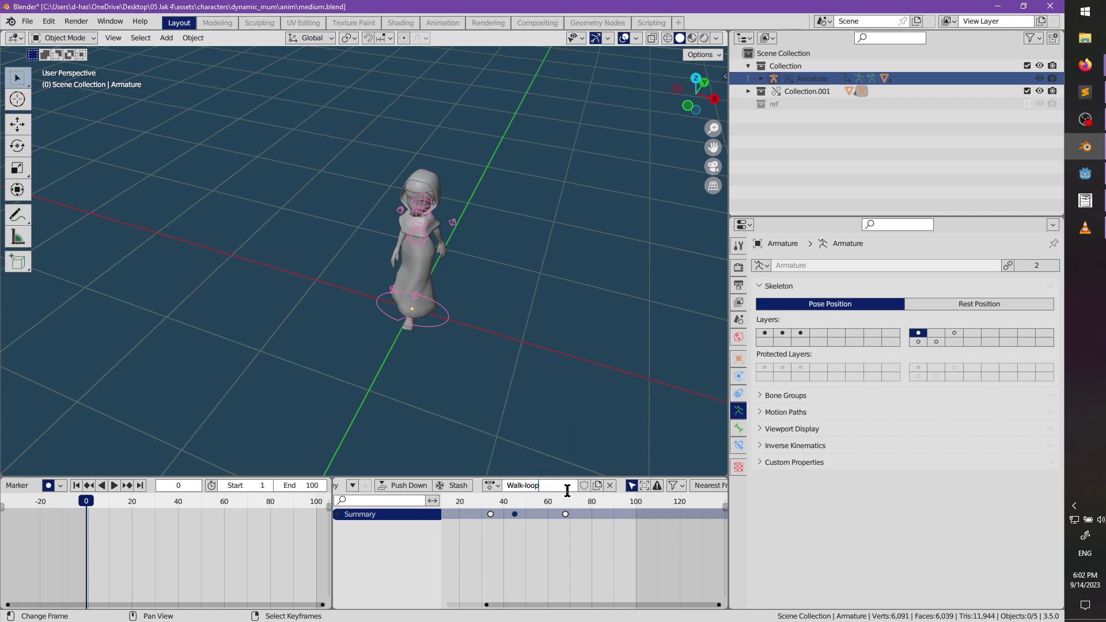
- Go to the Walk-loop action's last keyframe and set the timeline's end frame to 68
{"action": "scroll", "coordinate": [571, 510], "scroll_direction": "down", "scroll_amount": 2}
{"action": "mouse_move", "coordinate": [529, 543]}
{"action": "middle_mouse_down"}
{"action": "mouse_move", "coordinate": [634, 559]}
{"action": "mouse_move", "coordinate": [535, 552]}
{"action": "middle_mouse_up"}
{"action": "left_click_drag", "start_coordinate": [570, 512], "coordinate": [580, 508]}
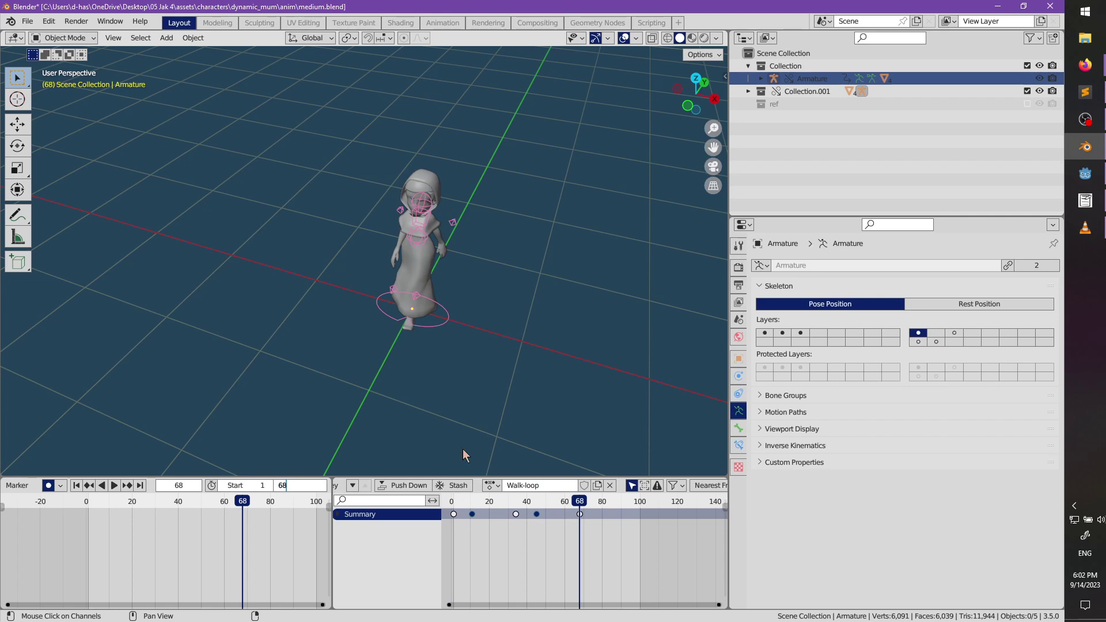
{"action": "key", "text": "Return"}
- Play the walk loop and examine the stride and foot motion from the front and side
{"action": "key", "text": "space"}
{"action": "left_click_drag", "start_coordinate": [583, 502], "coordinate": [462, 508]}
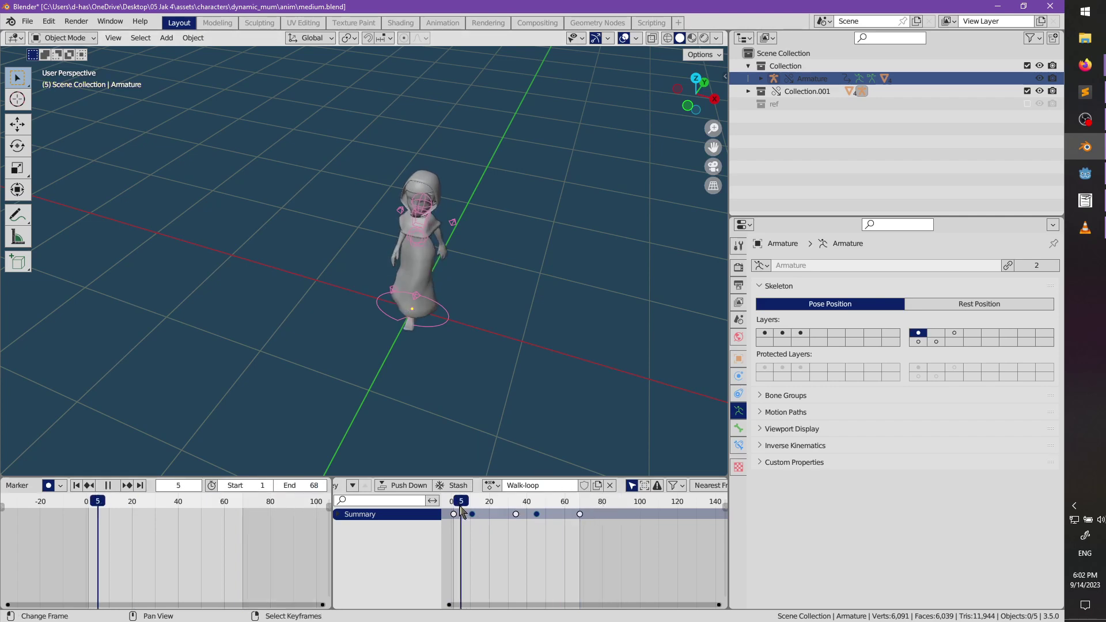
{"action": "scroll", "coordinate": [481, 275], "scroll_direction": "up", "scroll_amount": 2}
{"action": "key", "text": "space"}
{"action": "middle_click_drag", "start_coordinate": [527, 296], "coordinate": [489, 268]}
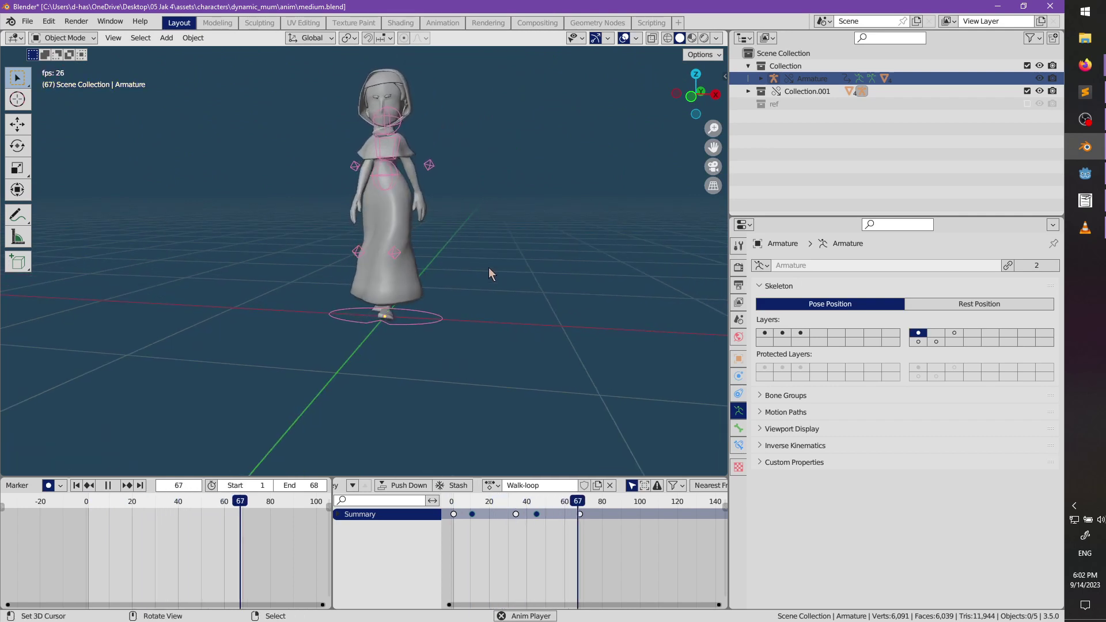
{"action": "middle_click_drag", "start_coordinate": [476, 274], "coordinate": [561, 268]}
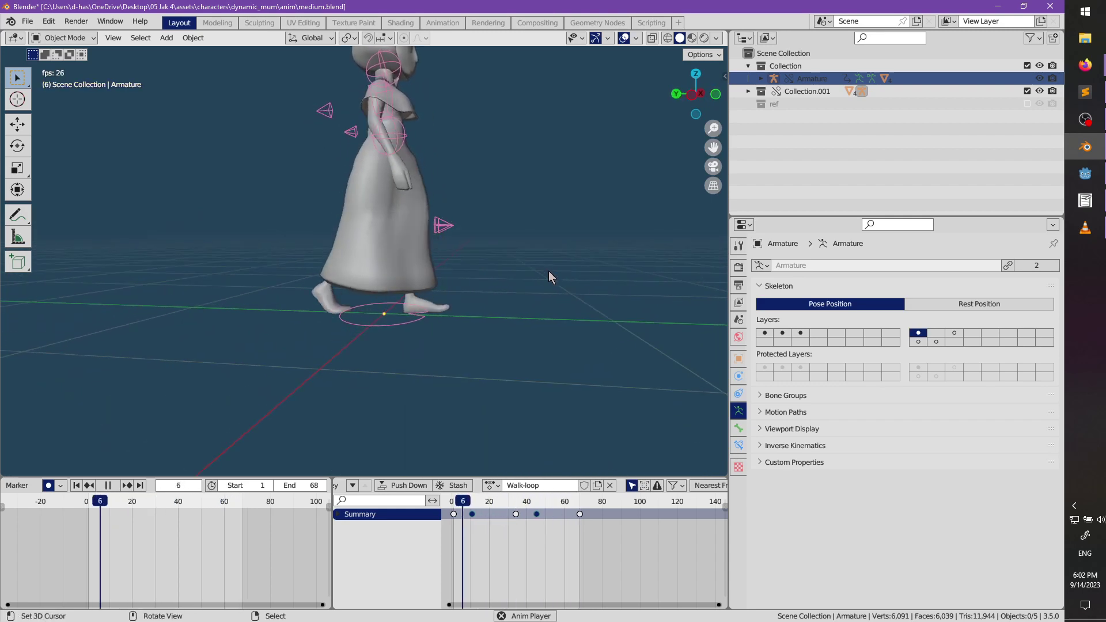
{"action": "scroll", "coordinate": [565, 262], "scroll_direction": "up", "scroll_amount": 3}
{"action": "key", "text": "space"}
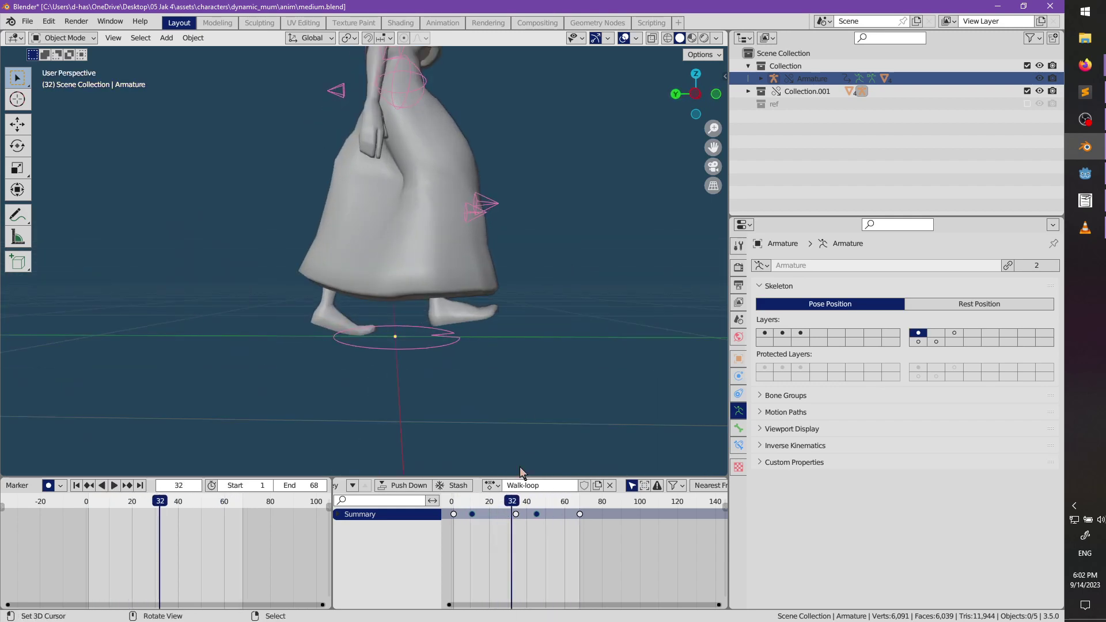
- Display the armature layer with the foot controls and select the C_Foot.R bone in Pose Mode
{"action": "left_click_drag", "start_coordinate": [511, 499], "coordinate": [473, 498]}
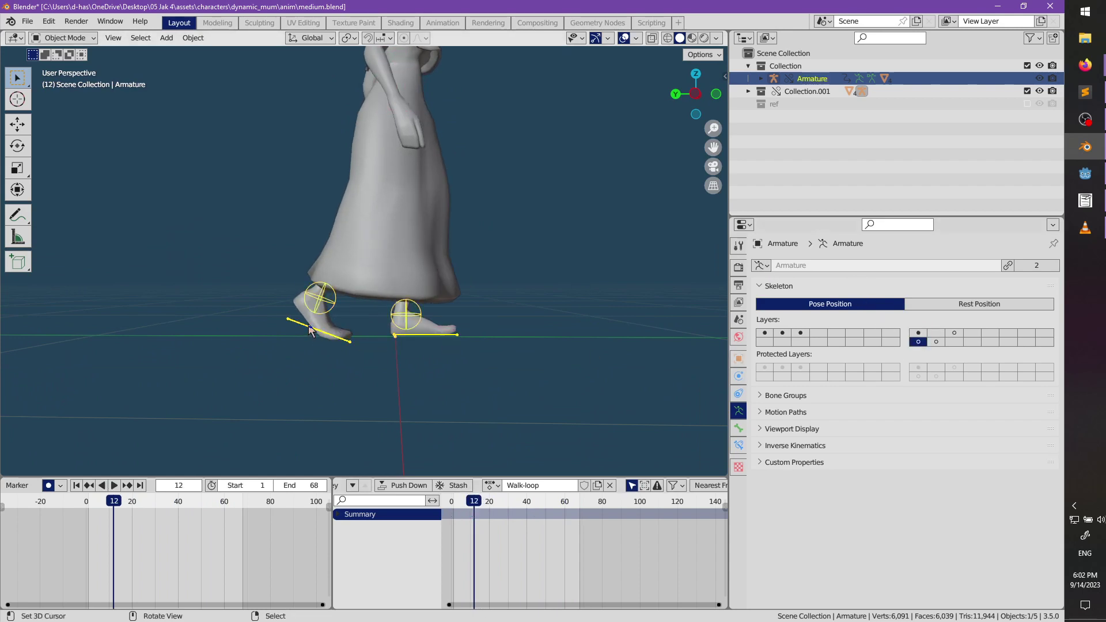
{"action": "scroll", "coordinate": [311, 331], "scroll_direction": "up", "scroll_amount": 1}
{"action": "key", "text": "ctrl+Tab"}
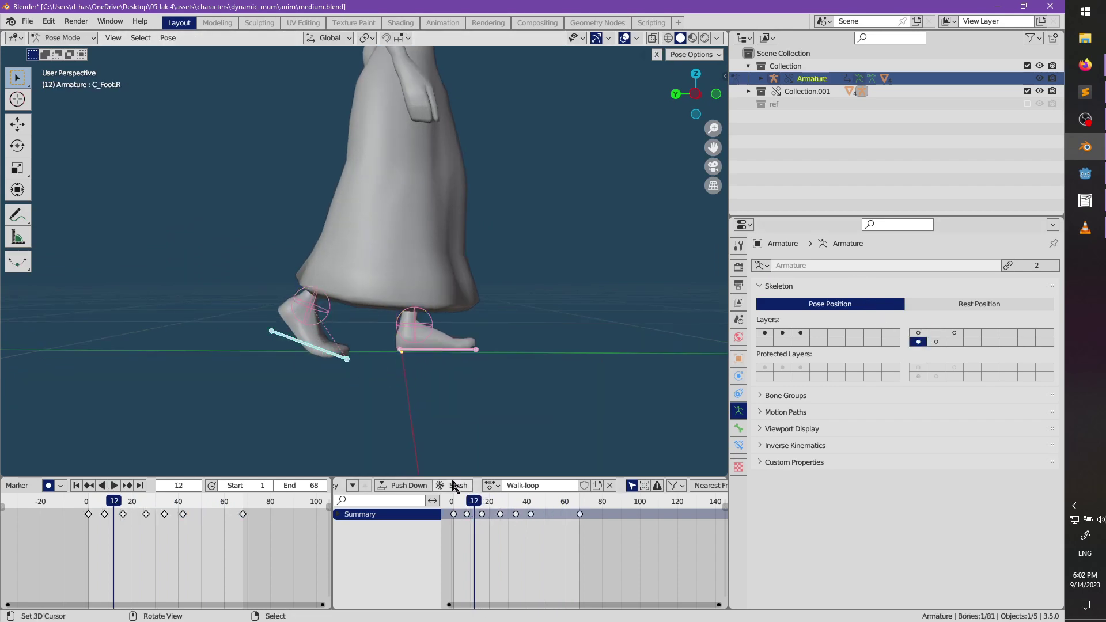
{"action": "key", "text": "space"}
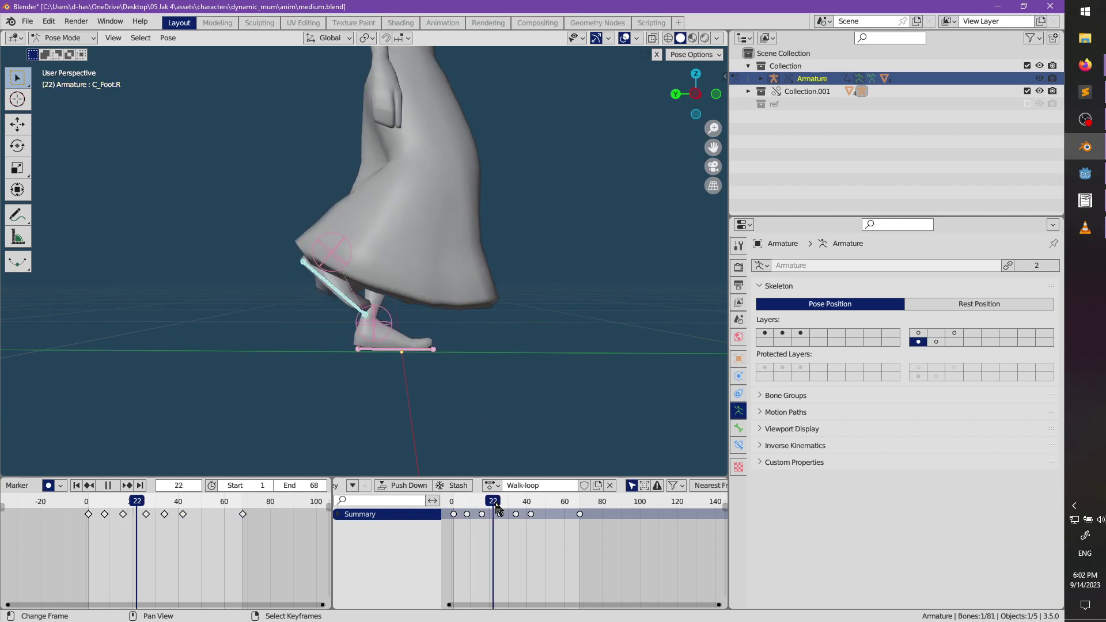
- At frame 26, rotate the C_Foot.R bone to a flatter angle and lower it along the Z axis
{"action": "key", "text": "r"}
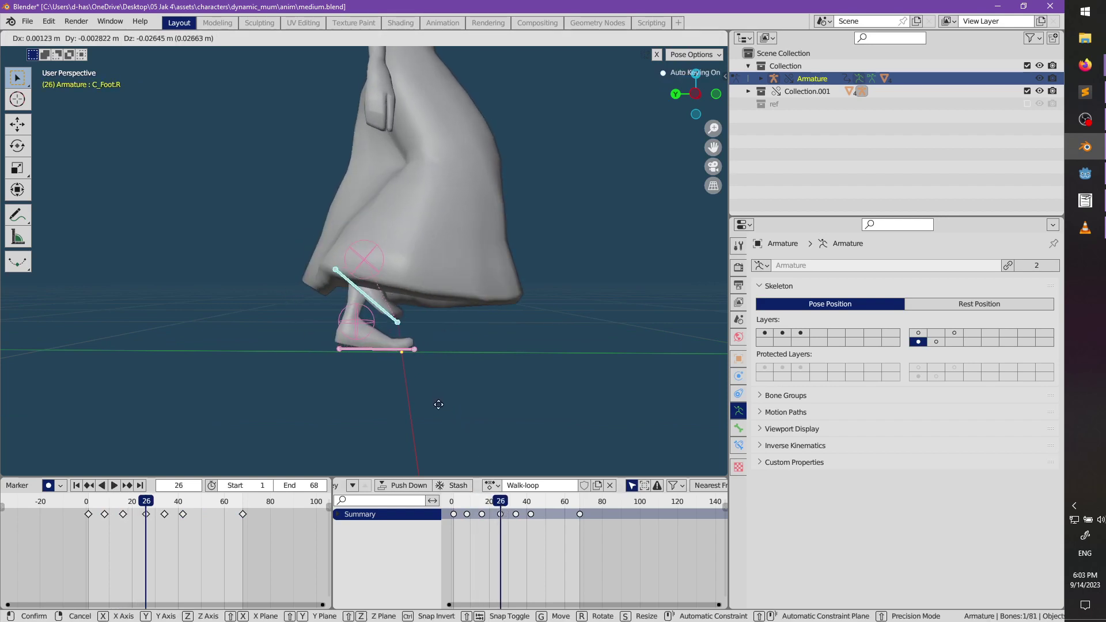
{"action": "left_click", "coordinate": [485, 378]}
{"action": "key", "text": "g"}
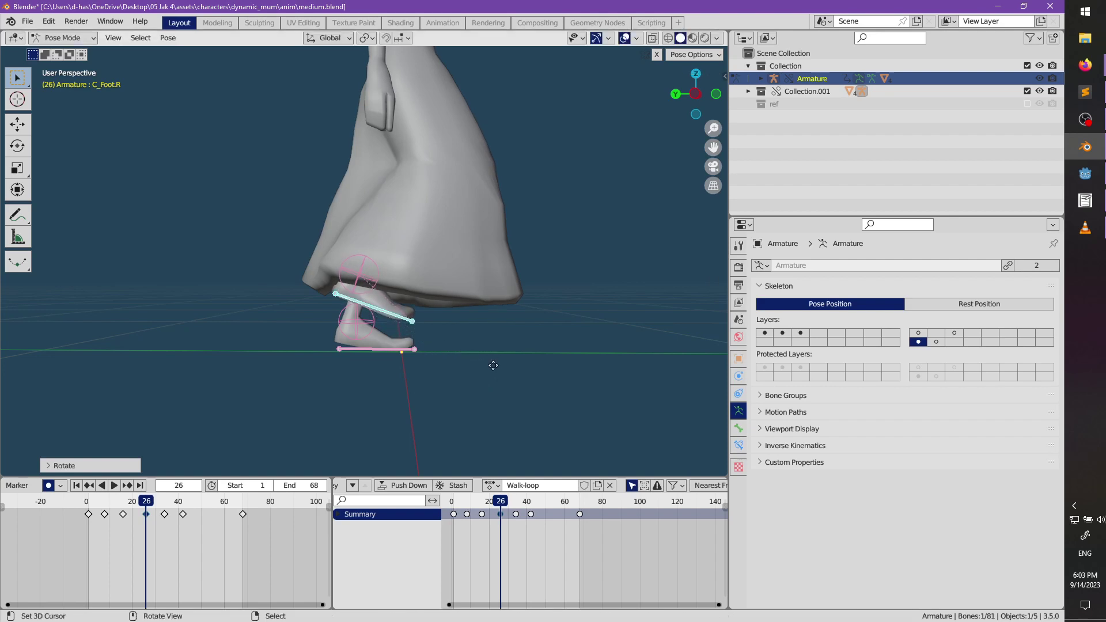
{"action": "key", "text": "z"}
{"action": "left_click", "coordinate": [497, 380]}
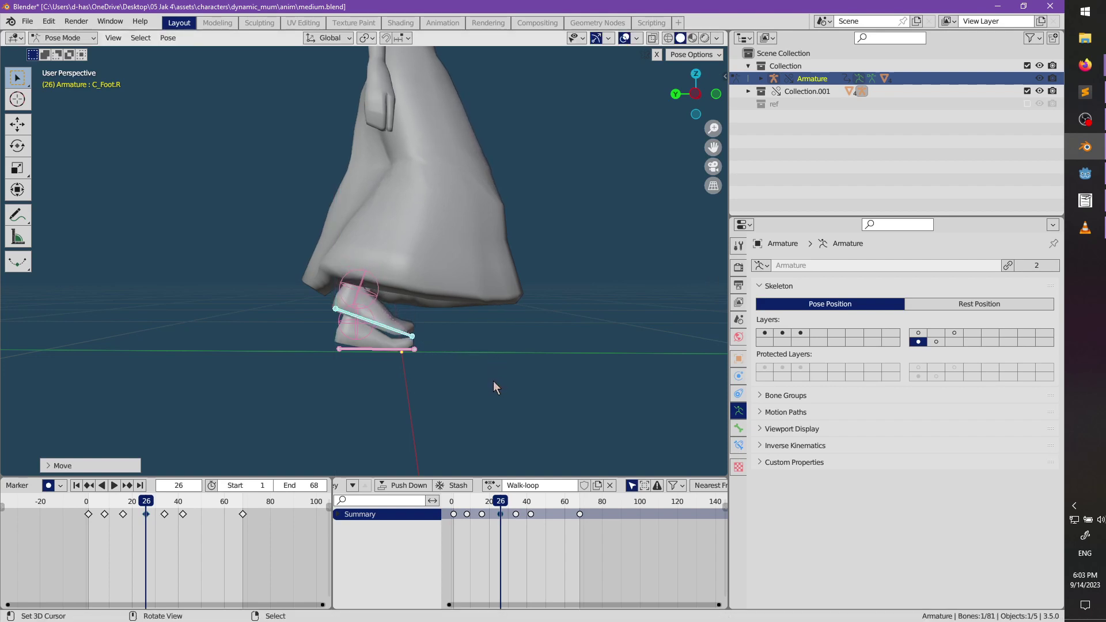
- Copy the C_Foot.R pose from frame 26 and paste it mirrored onto C_Foot.L at frame 60
{"action": "key", "text": "space"}
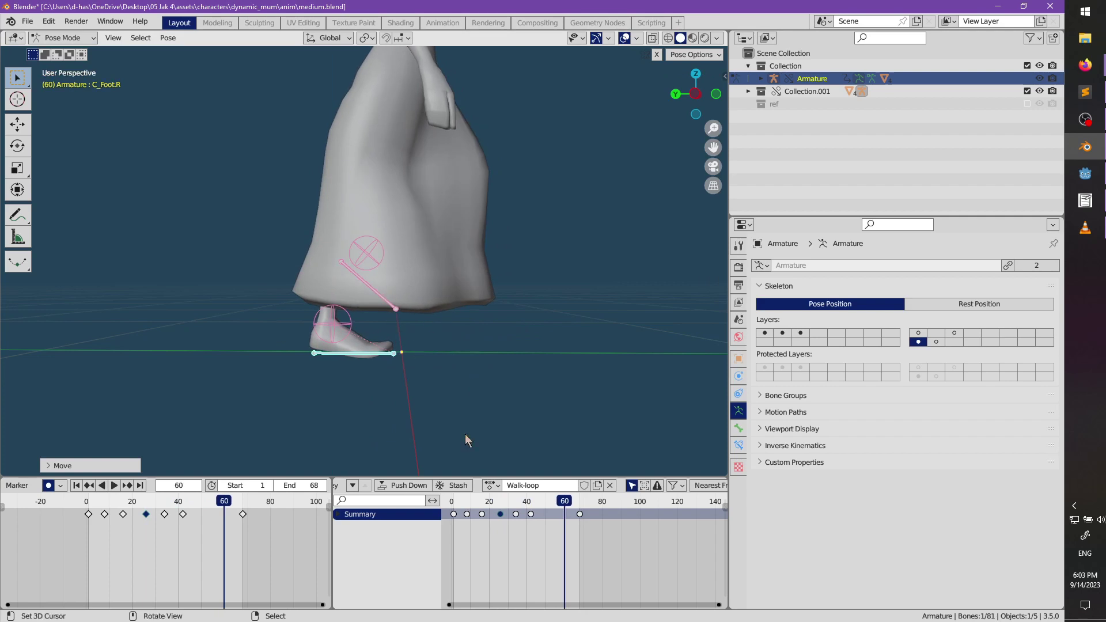
{"action": "left_click_drag", "start_coordinate": [567, 510], "coordinate": [503, 514]}
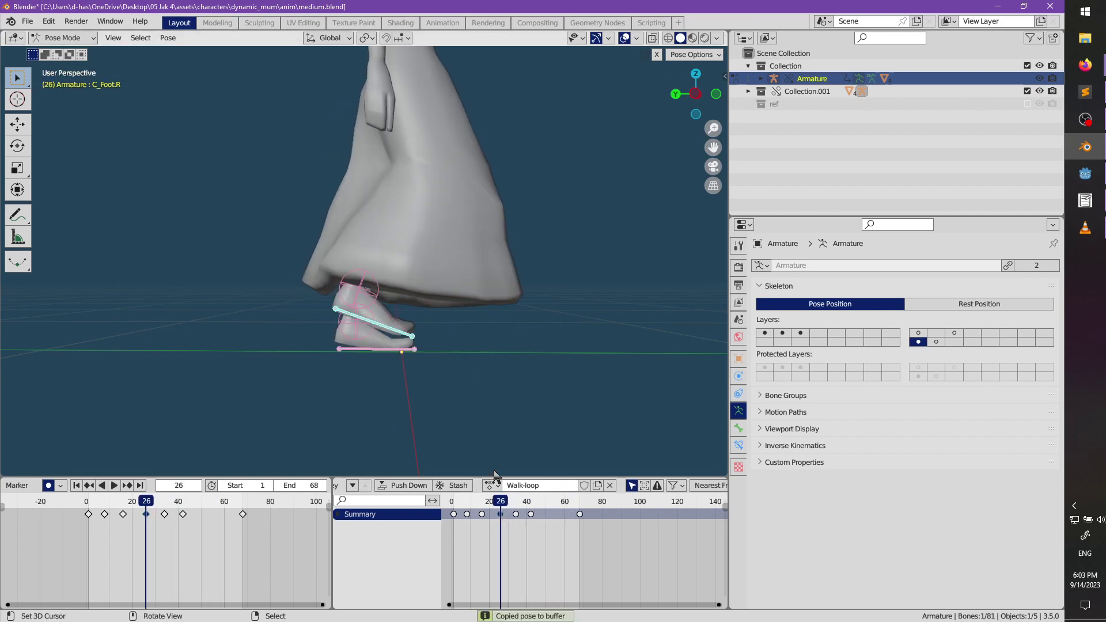
{"action": "key", "text": "space"}
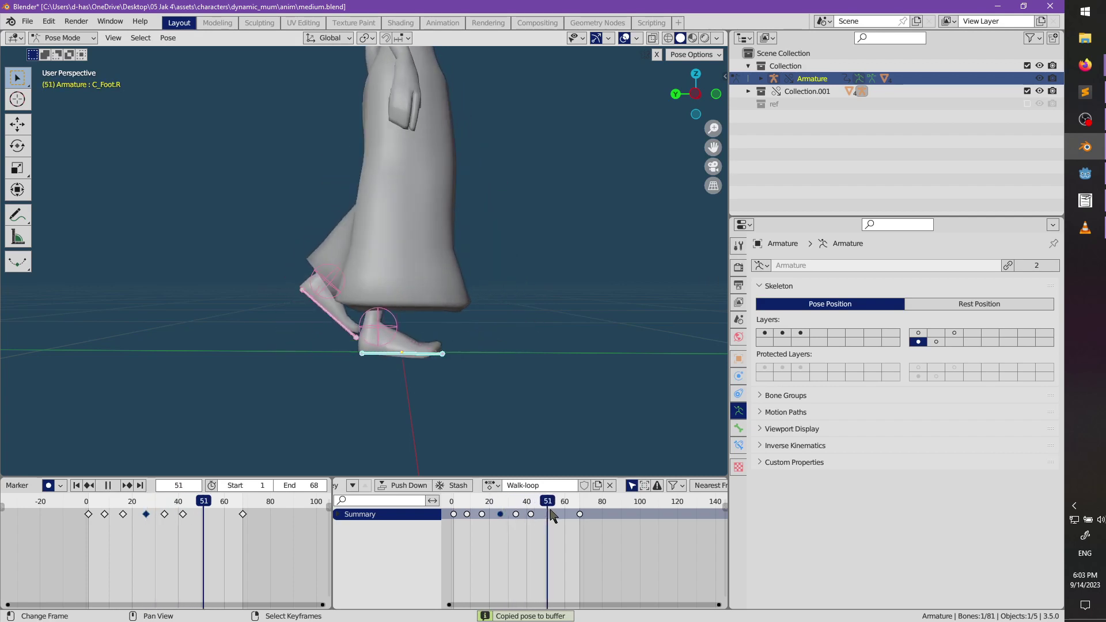
{"action": "key", "text": "space"}
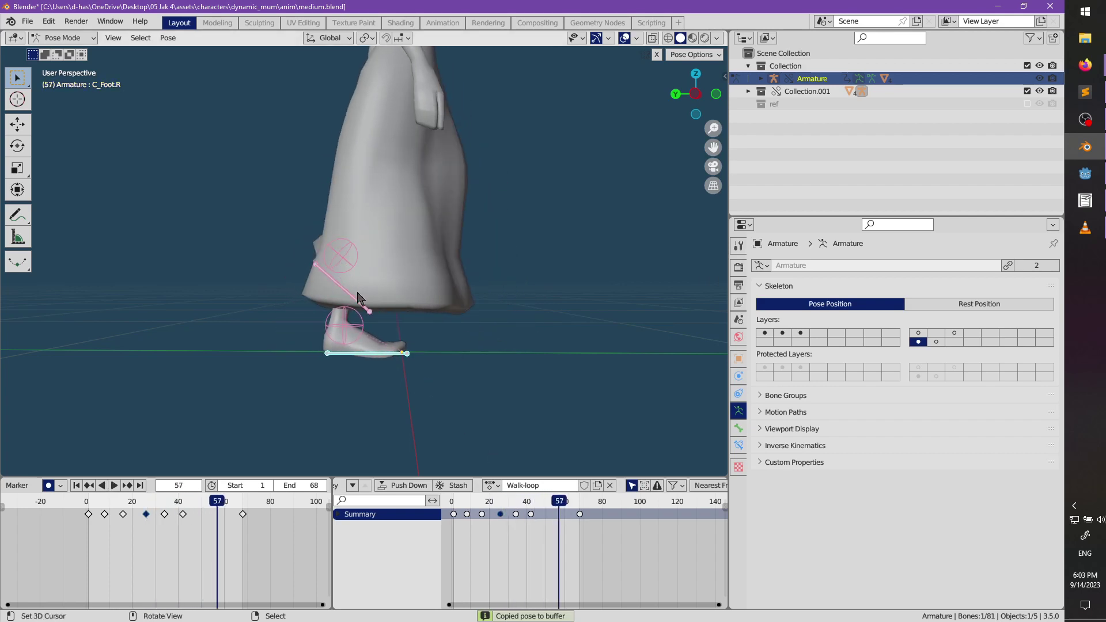
{"action": "key", "text": "space"}
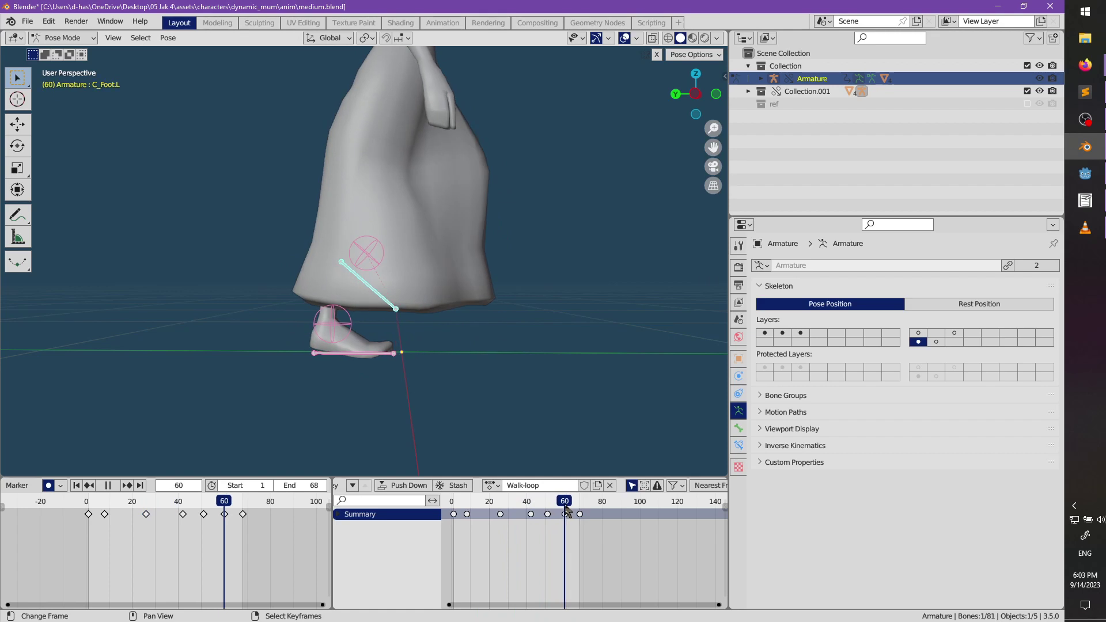
{"action": "key", "text": "ctrl+v"}
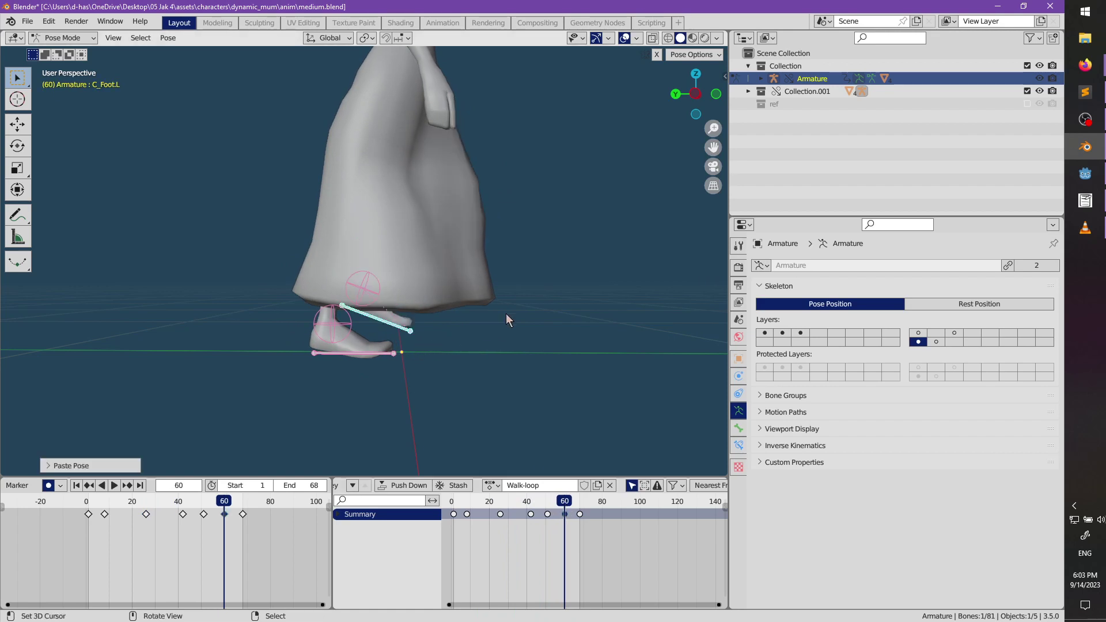
- Play the walk loop and examine the foot motion from the side and the front
{"action": "middle_click_drag", "start_coordinate": [506, 316], "coordinate": [507, 352]}
{"action": "key", "text": "space"}
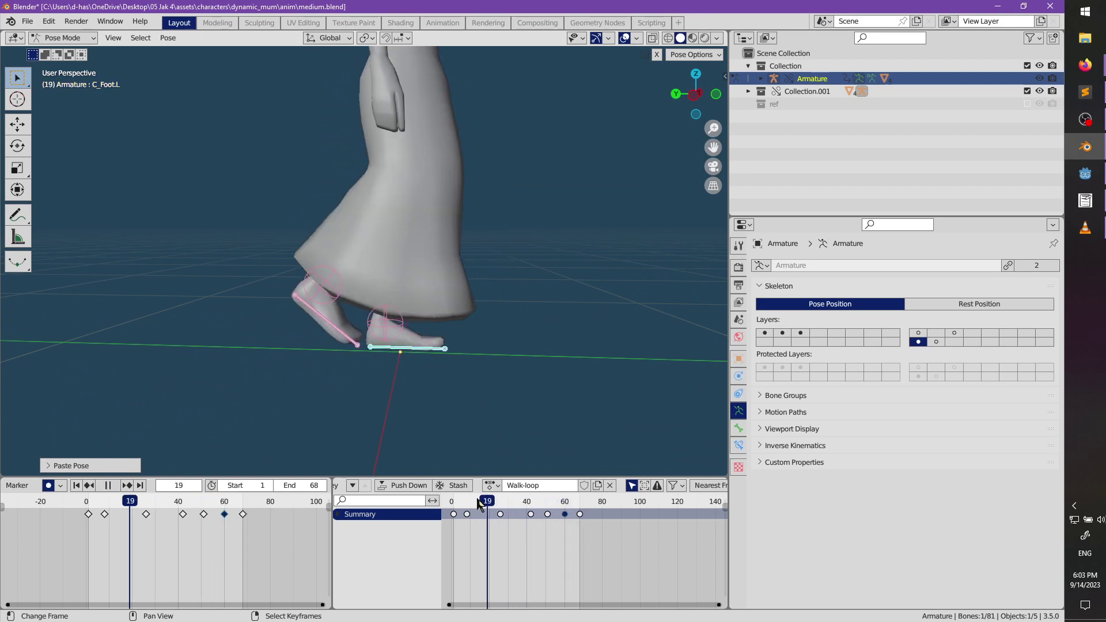
{"action": "mouse_move", "coordinate": [520, 311]}
{"action": "middle_mouse_down"}
{"action": "mouse_move", "coordinate": [544, 284]}
{"action": "mouse_move", "coordinate": [528, 297]}
{"action": "middle_mouse_up"}
{"action": "scroll", "coordinate": [524, 298], "scroll_direction": "up", "scroll_amount": 1}
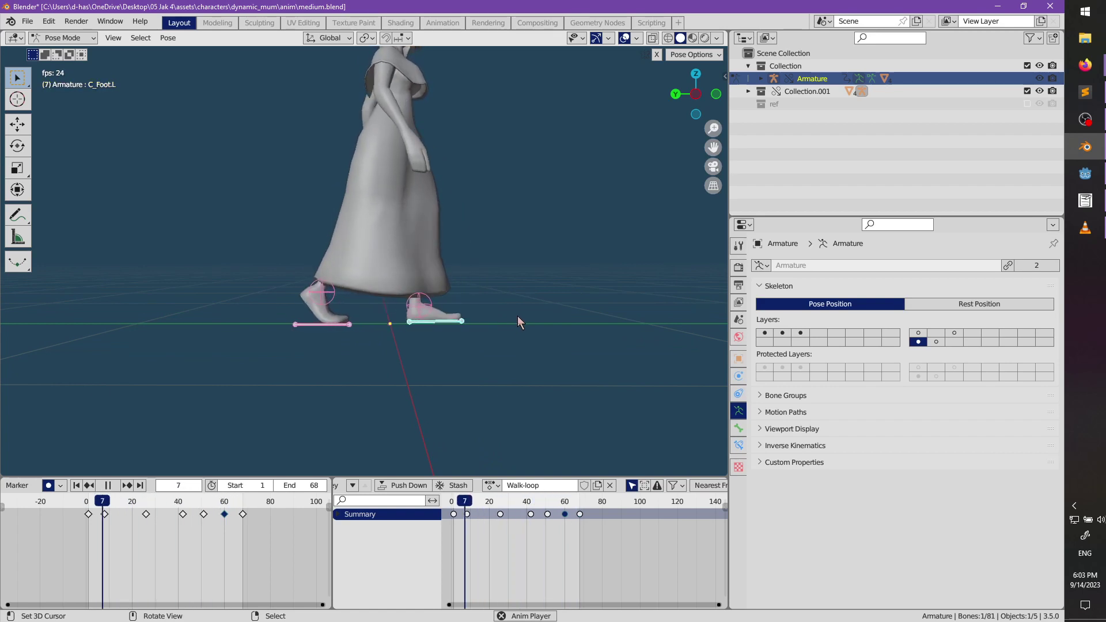
{"action": "middle_click_drag", "start_coordinate": [518, 315], "coordinate": [353, 288]}
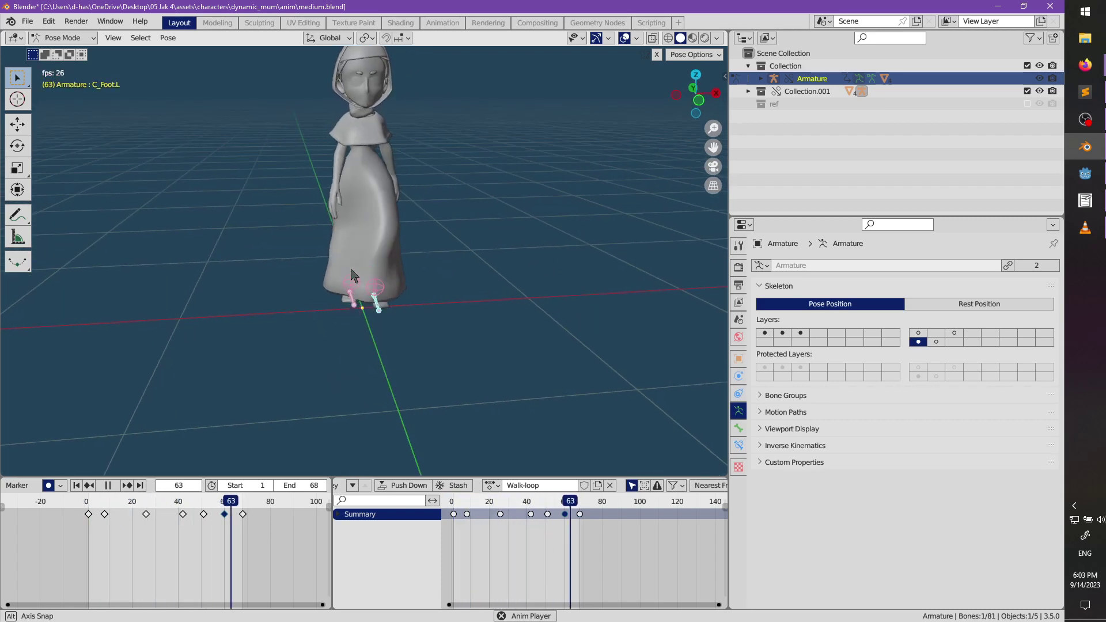
{"action": "key", "text": "space"}
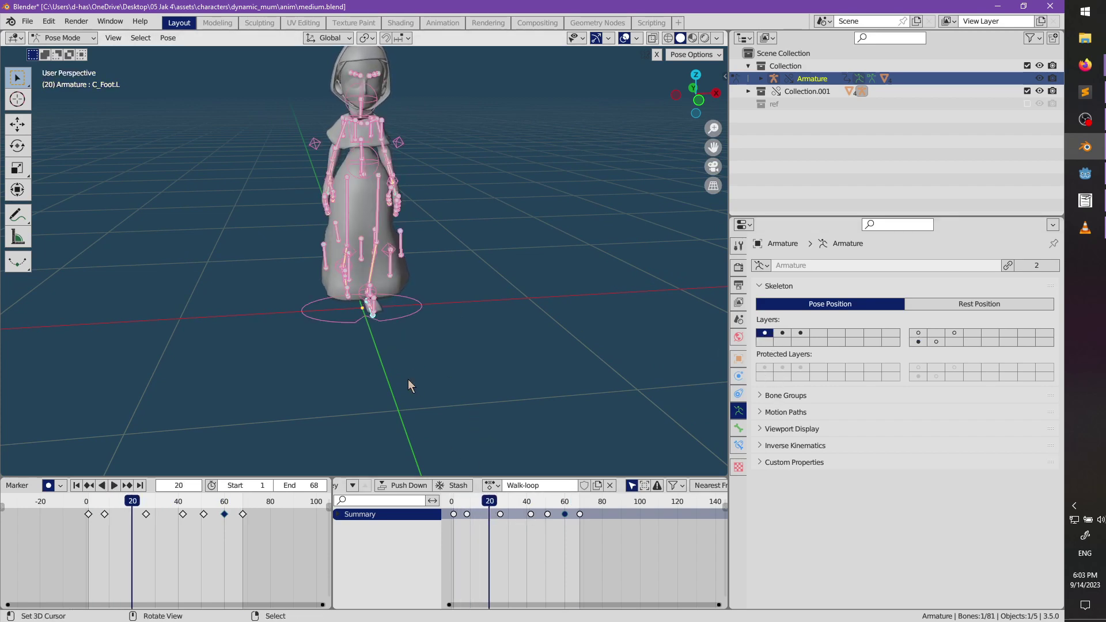
- Select all bones, scale their keyframes from frame 1 so the walk ends at frame 50, and set the end frame to 50
{"action": "key", "text": "a"}
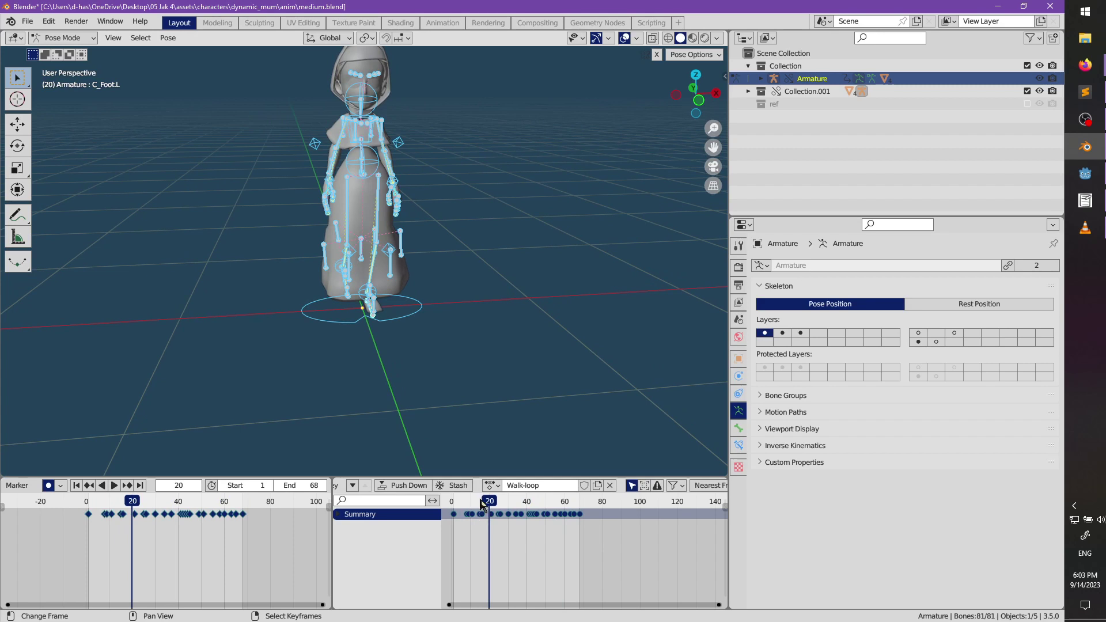
{"action": "left_click_drag", "start_coordinate": [488, 515], "coordinate": [452, 510]}
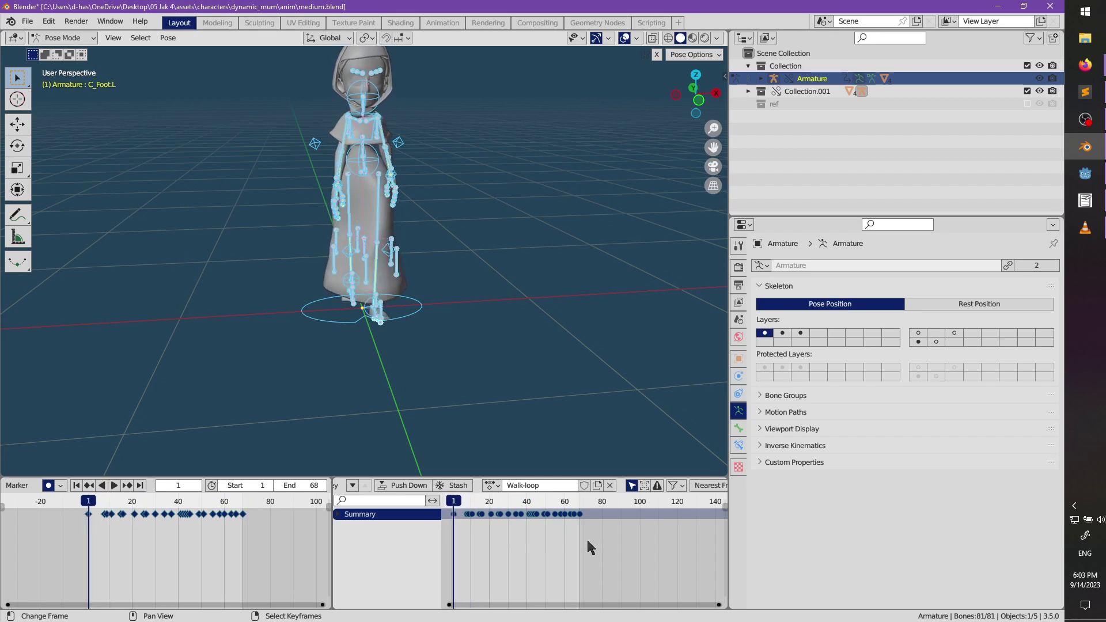
{"action": "key", "text": "s"}
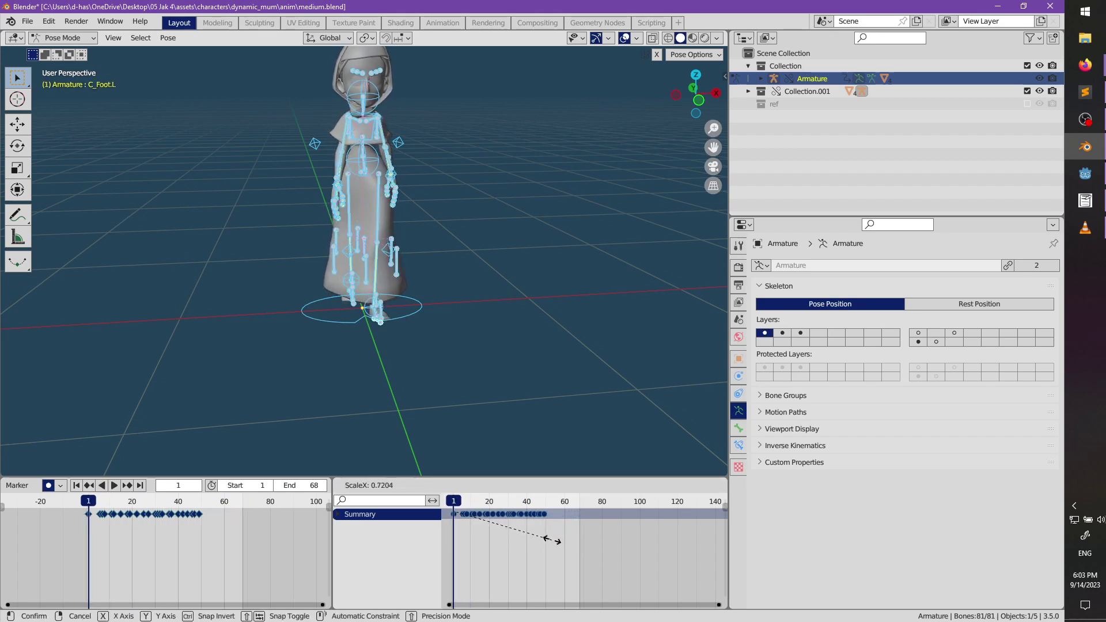
{"action": "left_click", "coordinate": [554, 545]}
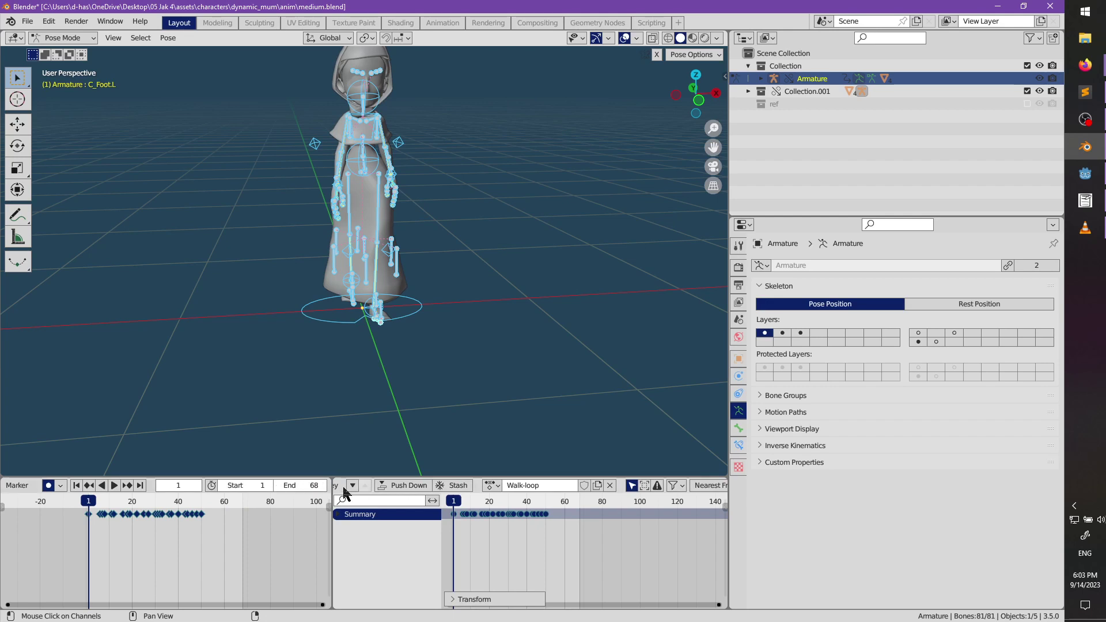
{"action": "type", "text": "50"}
{"action": "key", "text": "Return"}
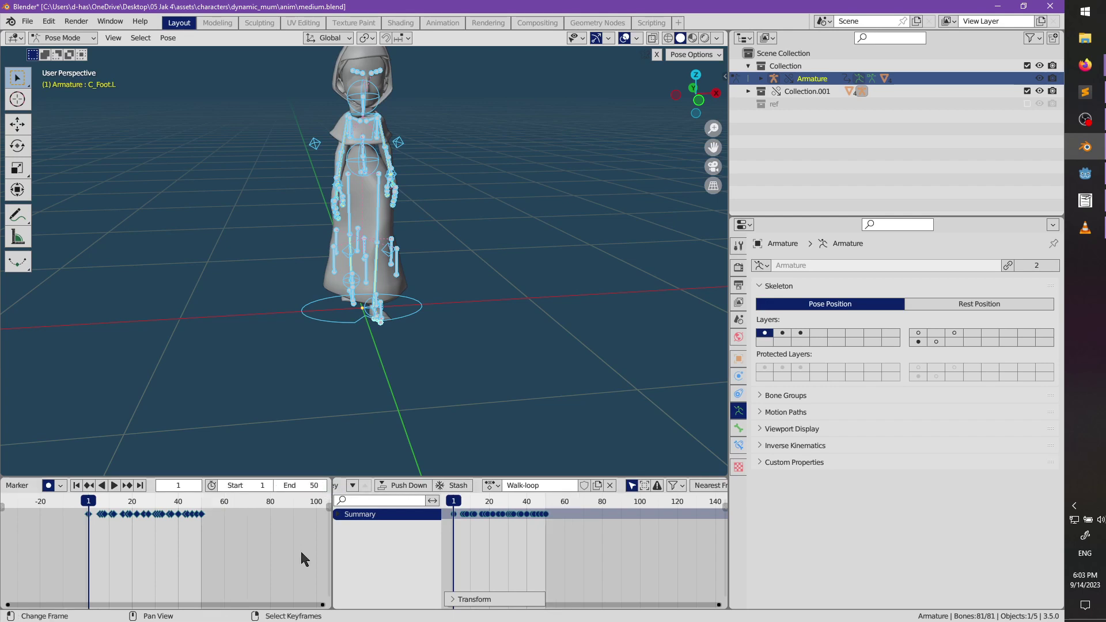
- Deselect the bones and play the shortened walk loop, examining the stride and leg motion from several angles
{"action": "key", "text": "space"}
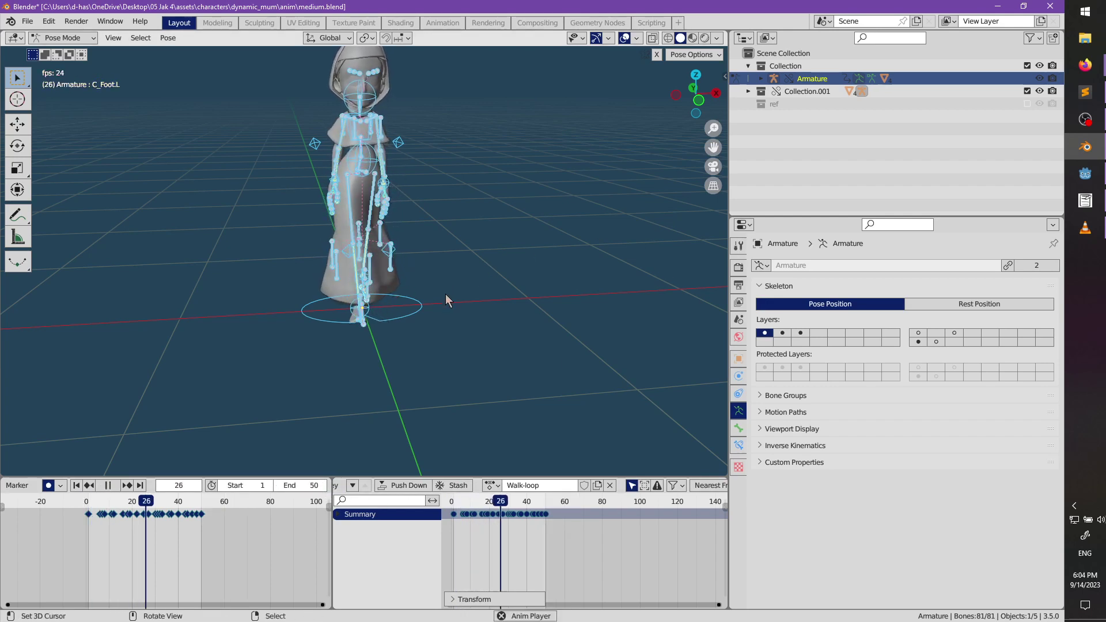
{"action": "middle_click_drag", "start_coordinate": [437, 304], "coordinate": [530, 294]}
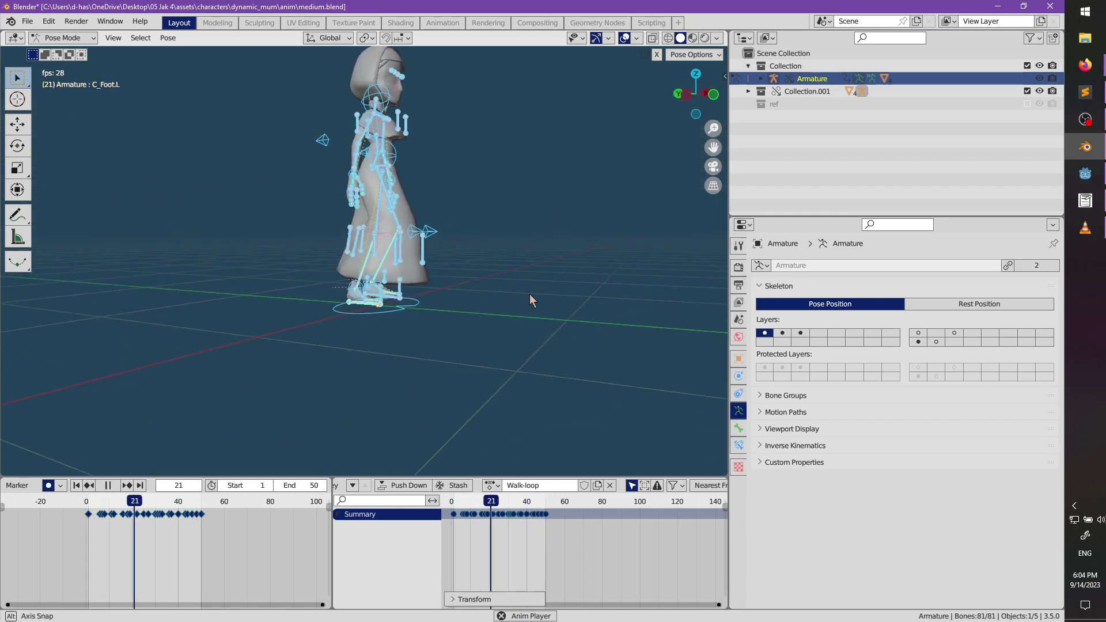
{"action": "left_click", "coordinate": [536, 293]}
{"action": "scroll", "coordinate": [536, 293], "scroll_direction": "up", "scroll_amount": 3}
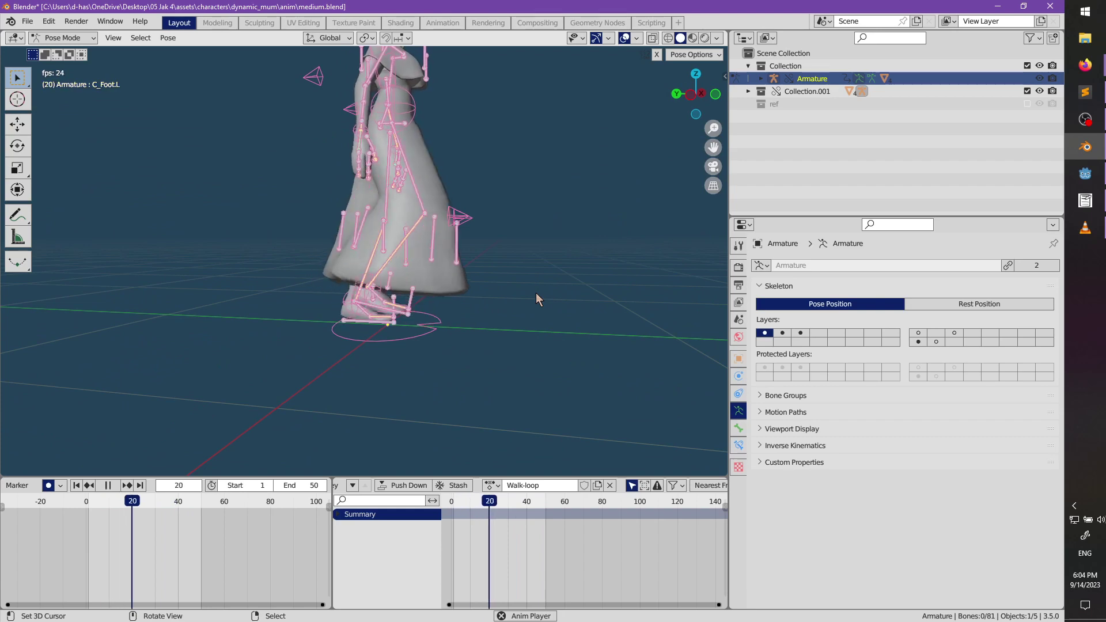
{"action": "middle_click_drag", "start_coordinate": [536, 294], "coordinate": [389, 296]}
{"action": "scroll", "coordinate": [444, 312], "scroll_direction": "up", "scroll_amount": 2}
{"action": "middle_click_drag", "start_coordinate": [373, 379], "coordinate": [446, 317], "text": "shift"}
{"action": "scroll", "coordinate": [447, 317], "scroll_direction": "up", "scroll_amount": 2}
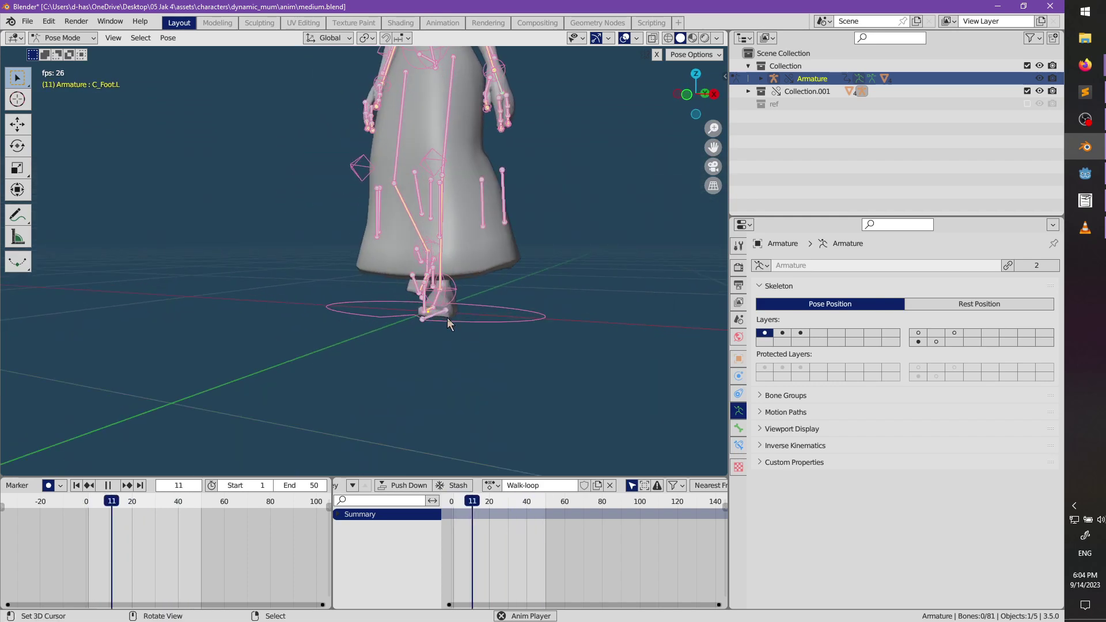
{"action": "key", "text": "space"}
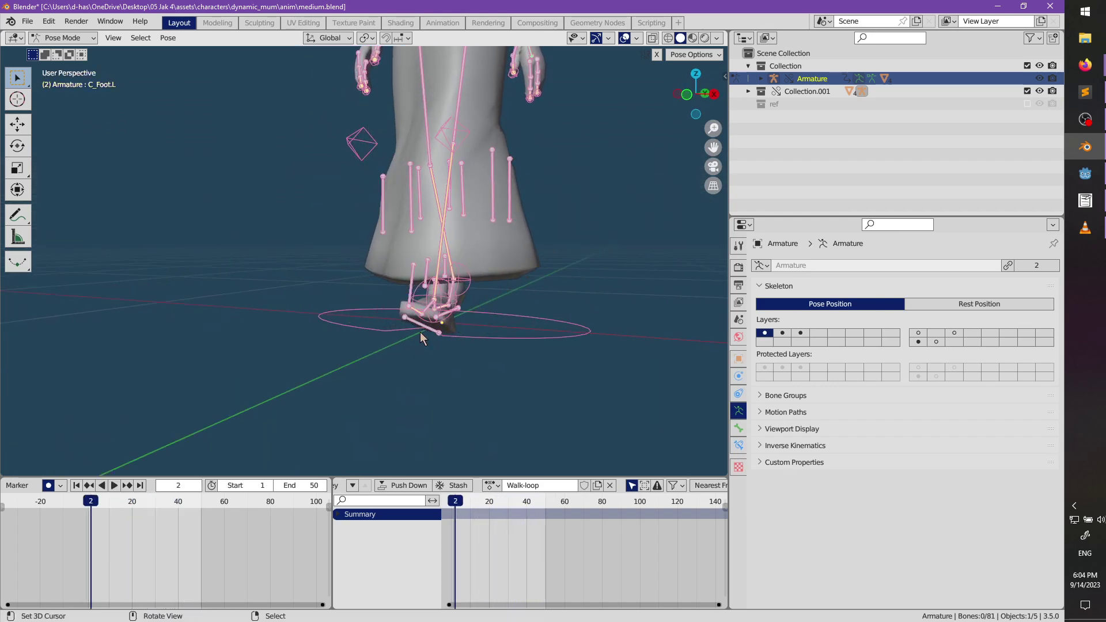
- Replay the loop from frame 1 and examine how the feet and the dress hem move together
{"action": "key", "text": "space"}
{"action": "left_click_drag", "start_coordinate": [460, 502], "coordinate": [455, 506]}
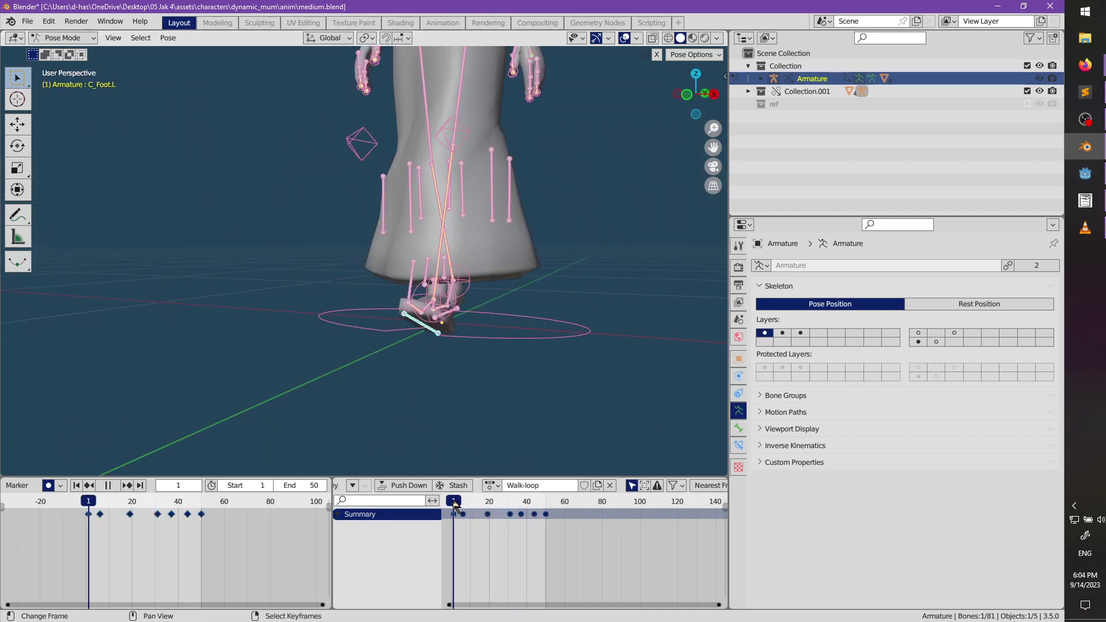
{"action": "key", "text": "space"}
{"action": "middle_click_drag", "start_coordinate": [505, 370], "coordinate": [396, 282]}
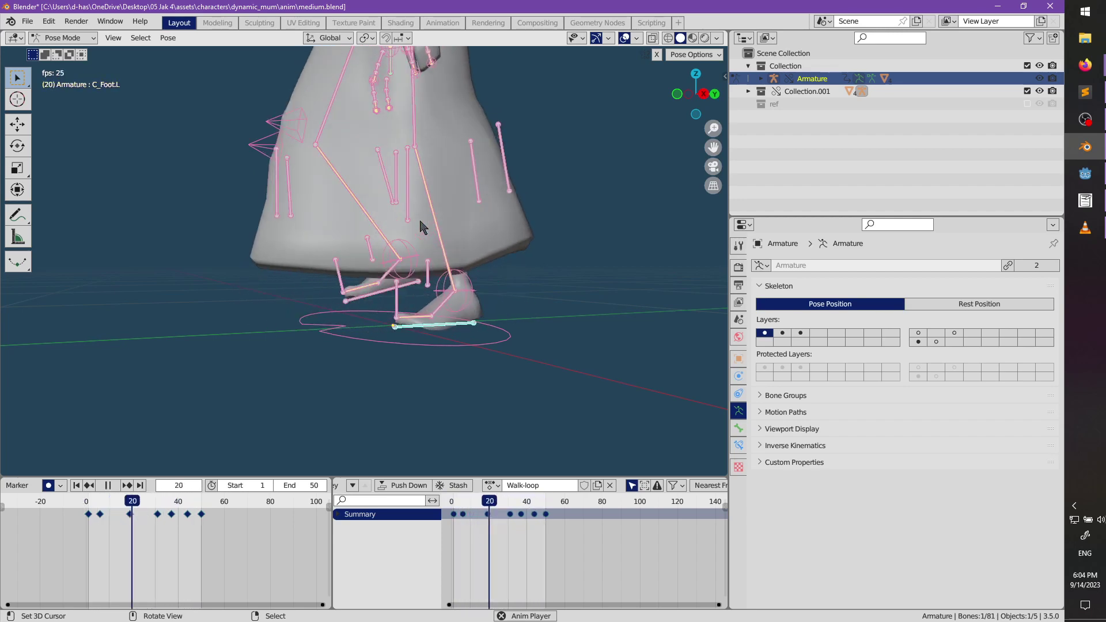
{"action": "scroll", "coordinate": [369, 249], "scroll_direction": "down", "scroll_amount": 3}
{"action": "middle_click_drag", "start_coordinate": [365, 250], "coordinate": [391, 291]}
{"action": "scroll", "coordinate": [431, 275], "scroll_direction": "up", "scroll_amount": 3}
{"action": "key", "text": "space"}
- Select DressSide.R and the dress bone beside it, reposition them at frame 16 and clear their rotation
{"action": "left_click_drag", "start_coordinate": [542, 507], "coordinate": [490, 509]}
{"action": "scroll", "coordinate": [321, 302], "scroll_direction": "up", "scroll_amount": 3}
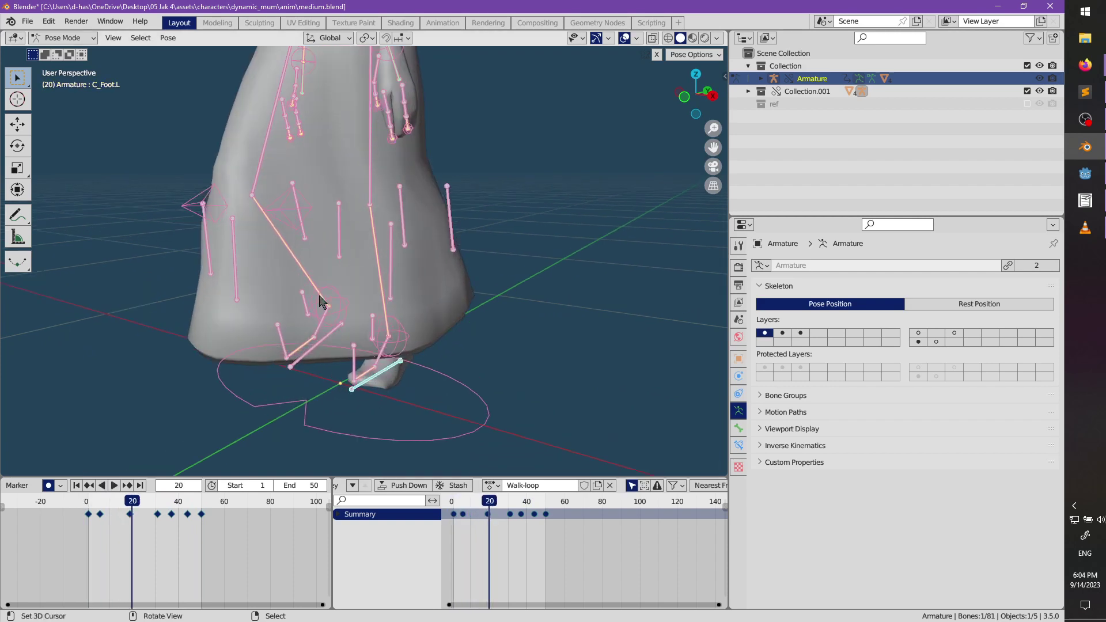
{"action": "left_click", "coordinate": [207, 253], "text": "shift"}
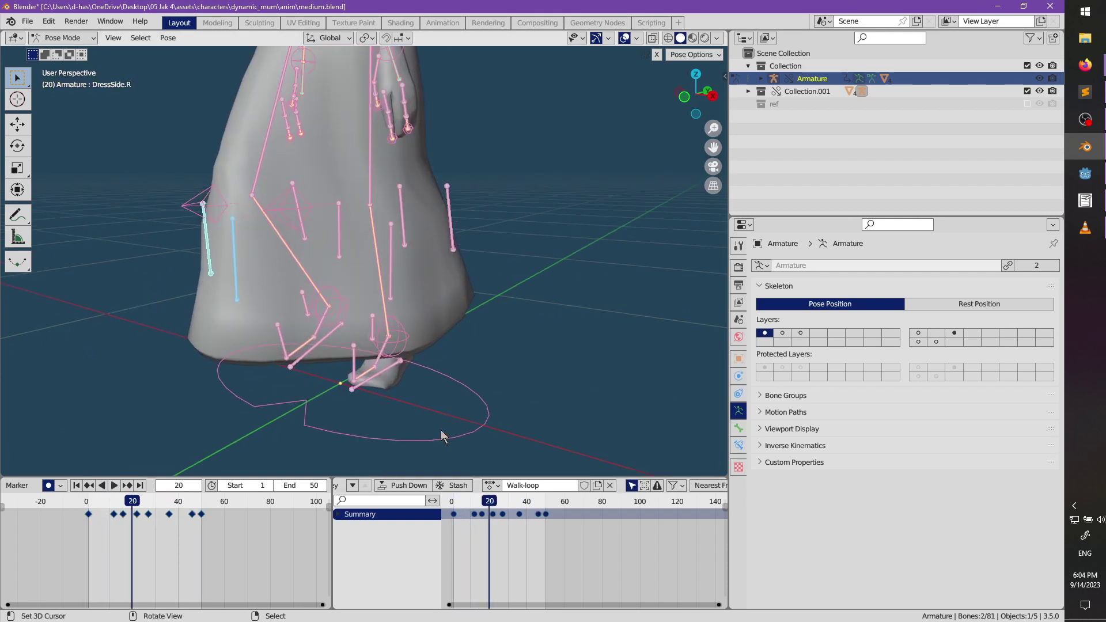
{"action": "left_click_drag", "start_coordinate": [485, 496], "coordinate": [482, 496]}
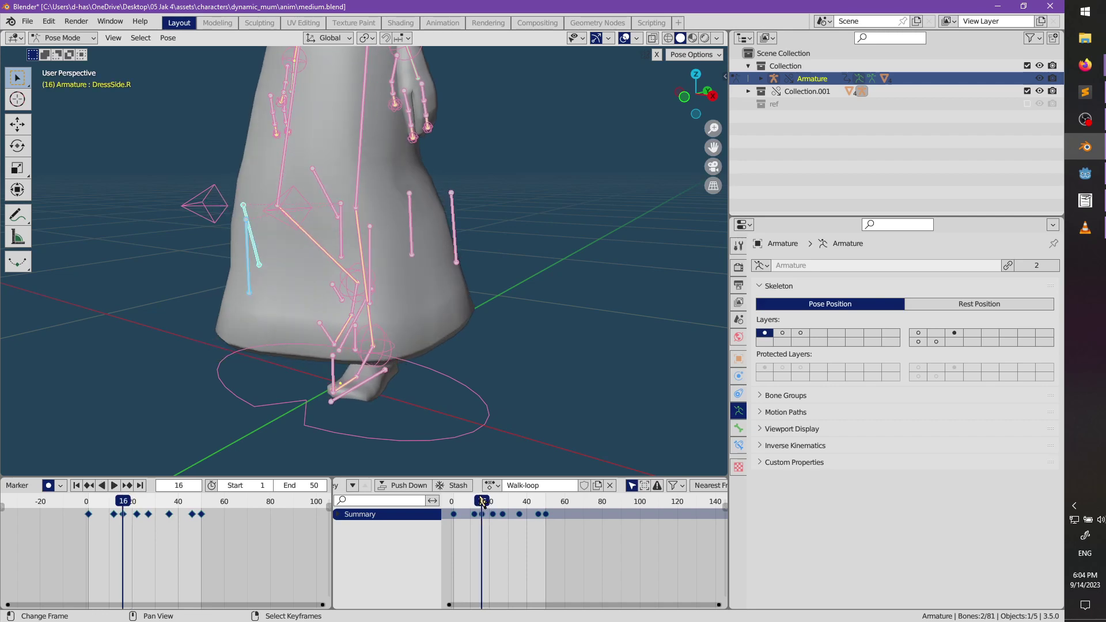
{"action": "middle_click_drag", "start_coordinate": [403, 346], "coordinate": [499, 366]}
{"action": "key", "text": "g"}
{"action": "left_click", "coordinate": [476, 309]}
{"action": "key", "text": "alt+r"}
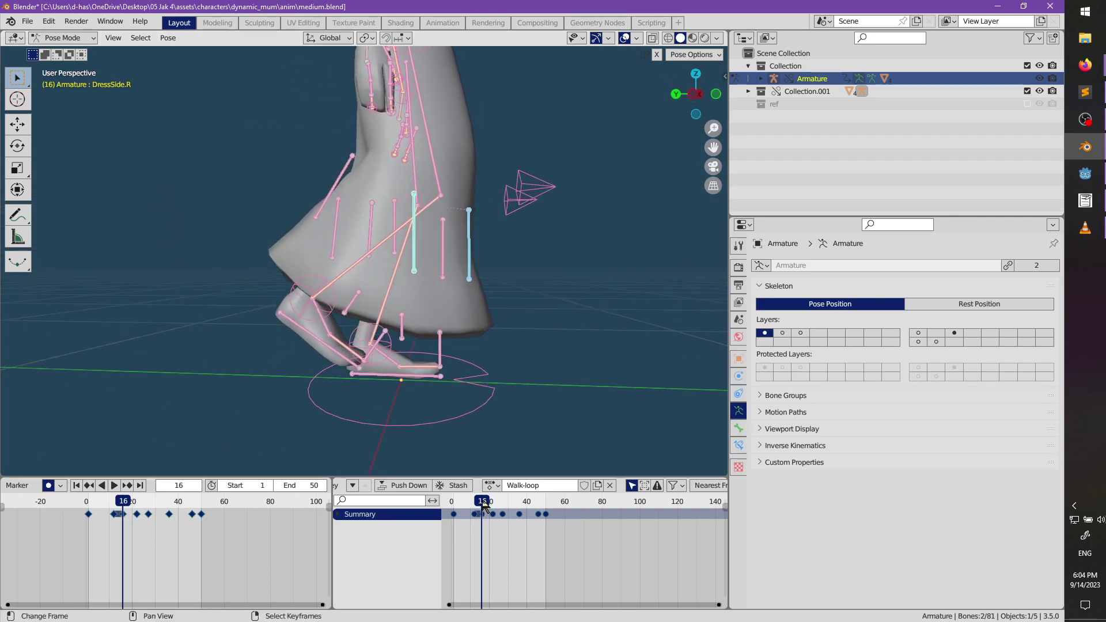
- At frame 22, clear the selected dress bones' location and rotation and move them forward about 0.09 m over the right leg
{"action": "mouse_move", "coordinate": [483, 504]}
{"action": "left_mouse_down"}
{"action": "mouse_move", "coordinate": [505, 507]}
{"action": "mouse_move", "coordinate": [494, 508]}
{"action": "left_mouse_up"}
{"action": "key", "text": "g"}
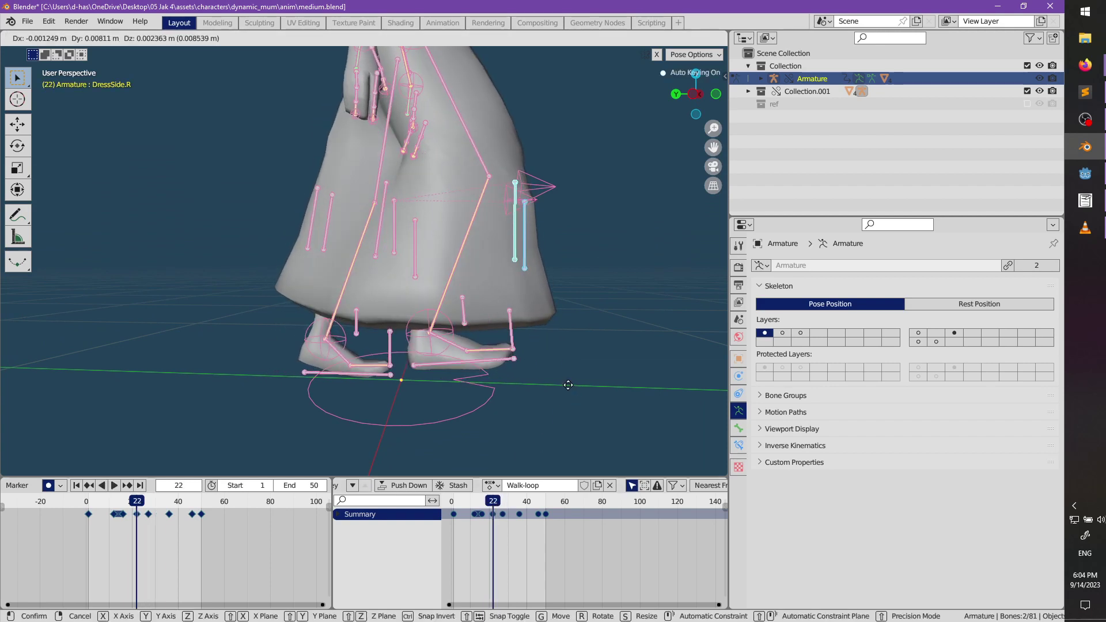
{"action": "right_click", "coordinate": [567, 385]}
{"action": "key", "text": "alt+g"}
{"action": "key", "text": "alt+r"}
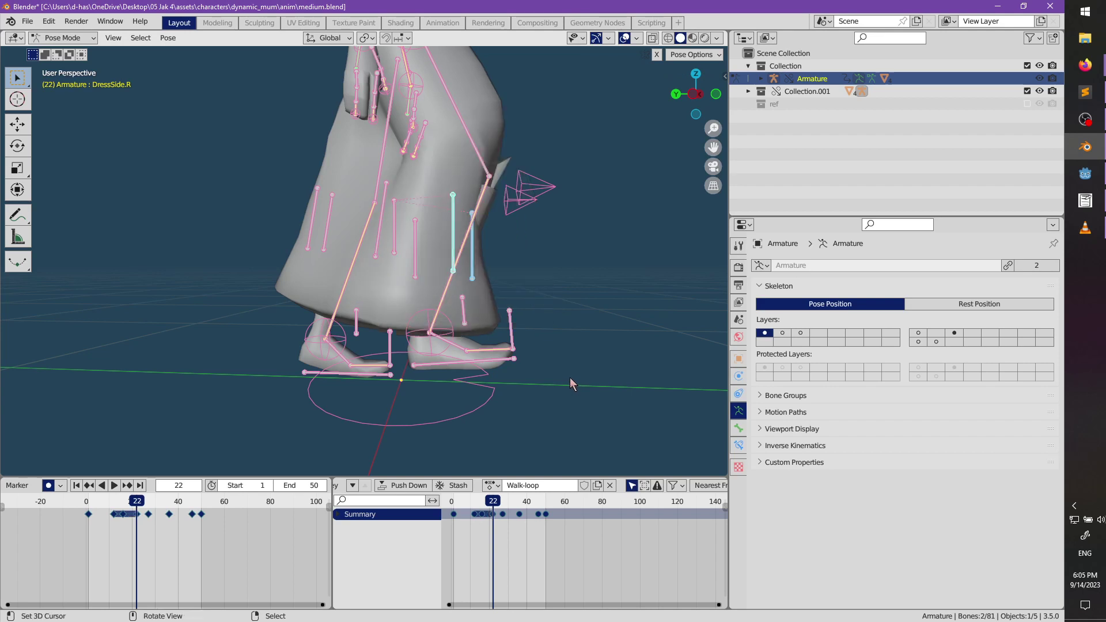
{"action": "key", "text": "g"}
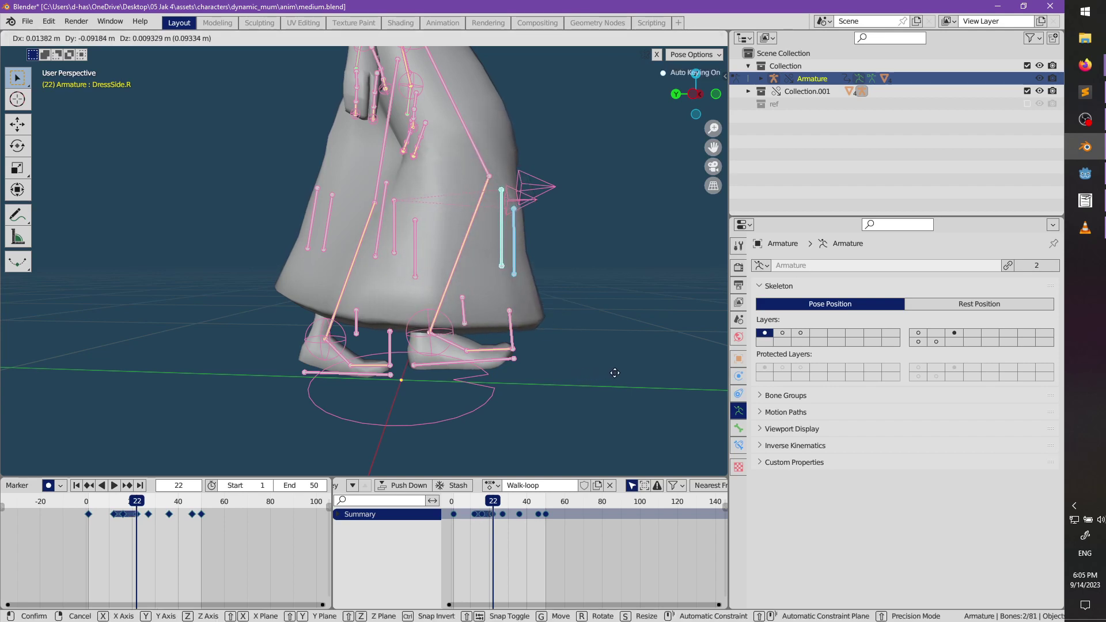
{"action": "left_click", "coordinate": [615, 373]}
- Rotate the selected right dress bones at frame 22, both freely and around the Z axis, to shape the skirt
{"action": "key", "text": "space"}
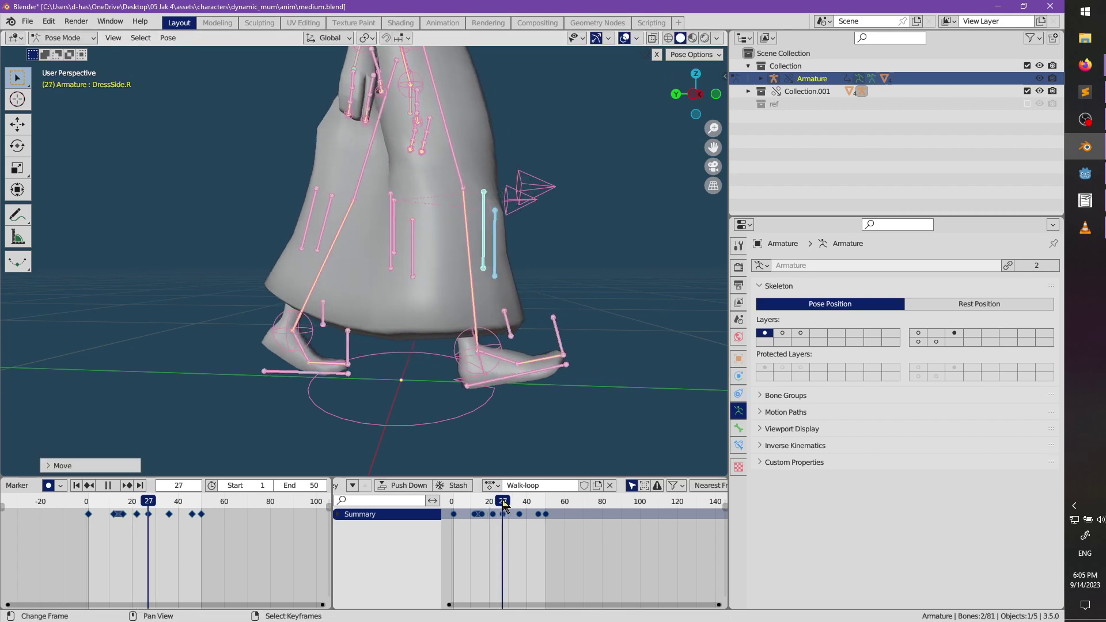
{"action": "left_click_drag", "start_coordinate": [502, 506], "coordinate": [492, 510]}
{"action": "key", "text": "space"}
{"action": "key", "text": "r"}
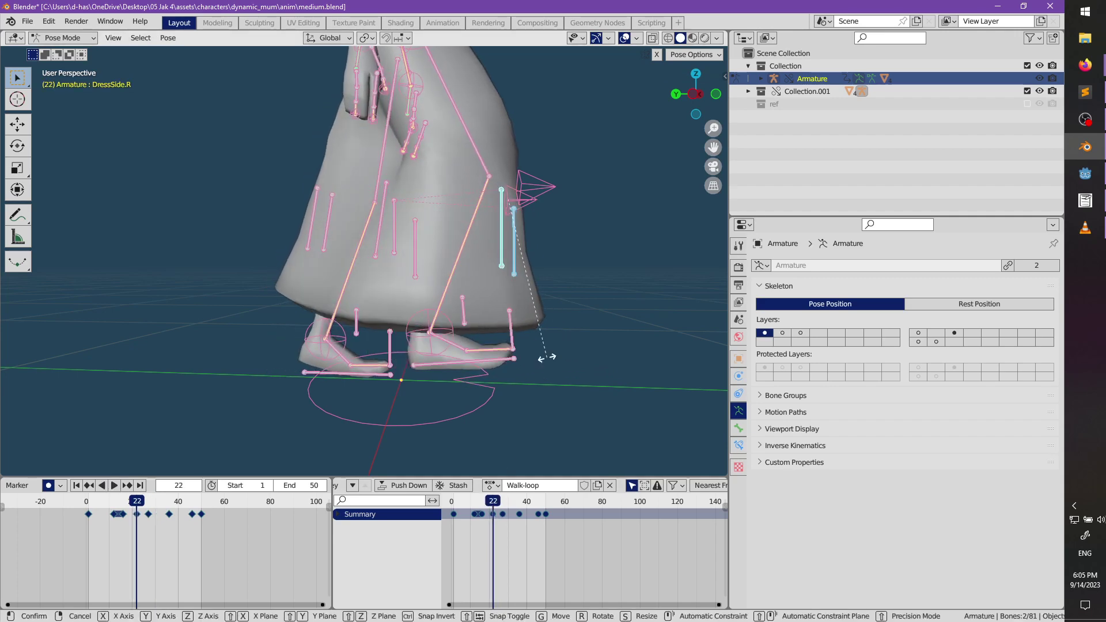
{"action": "left_click", "coordinate": [513, 366]}
{"action": "middle_click_drag", "start_coordinate": [507, 357], "coordinate": [475, 350]}
{"action": "key", "text": "r"}
{"action": "key", "text": "z"}
{"action": "left_click", "coordinate": [451, 364]}
{"action": "key", "text": "r"}
{"action": "left_click", "coordinate": [471, 336]}
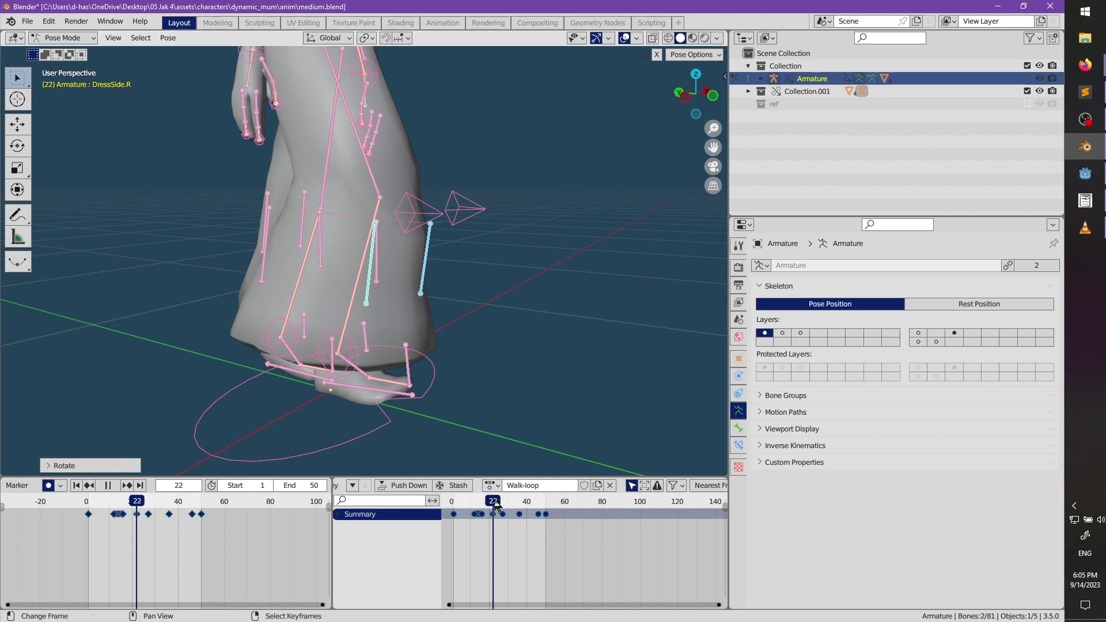
- Scrub the walk cycle forward to frame 52 and select DressSide.L together with the adjacent left dress bone
{"action": "left_click_drag", "start_coordinate": [494, 504], "coordinate": [506, 507]}
{"action": "middle_click_drag", "start_coordinate": [497, 447], "coordinate": [540, 334]}
{"action": "key", "text": "space"}
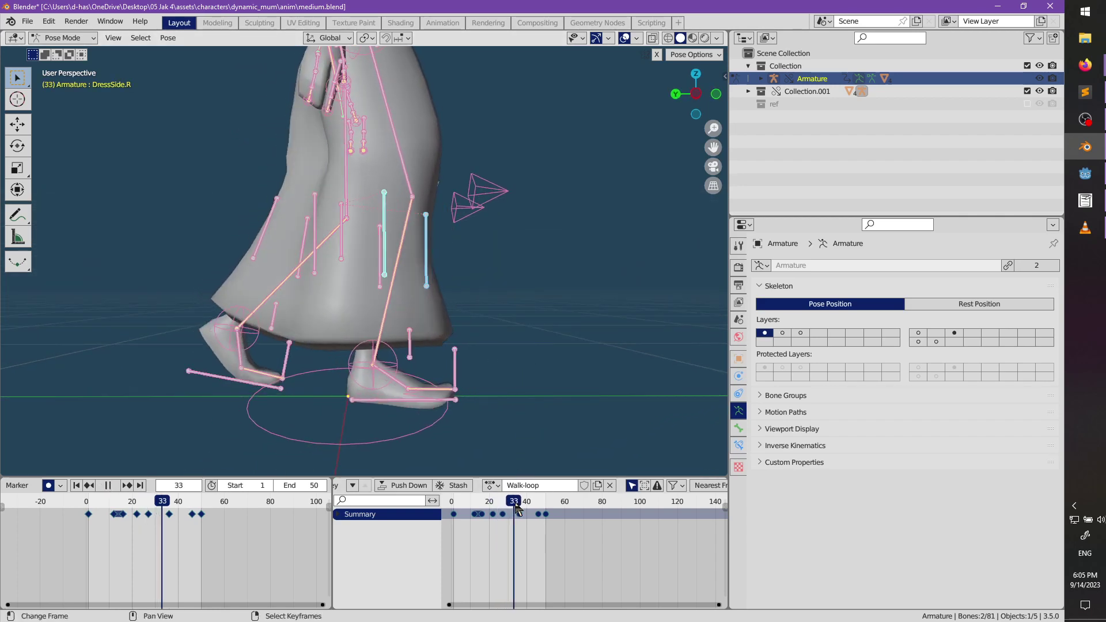
{"action": "left_click_drag", "start_coordinate": [547, 512], "coordinate": [550, 513]}
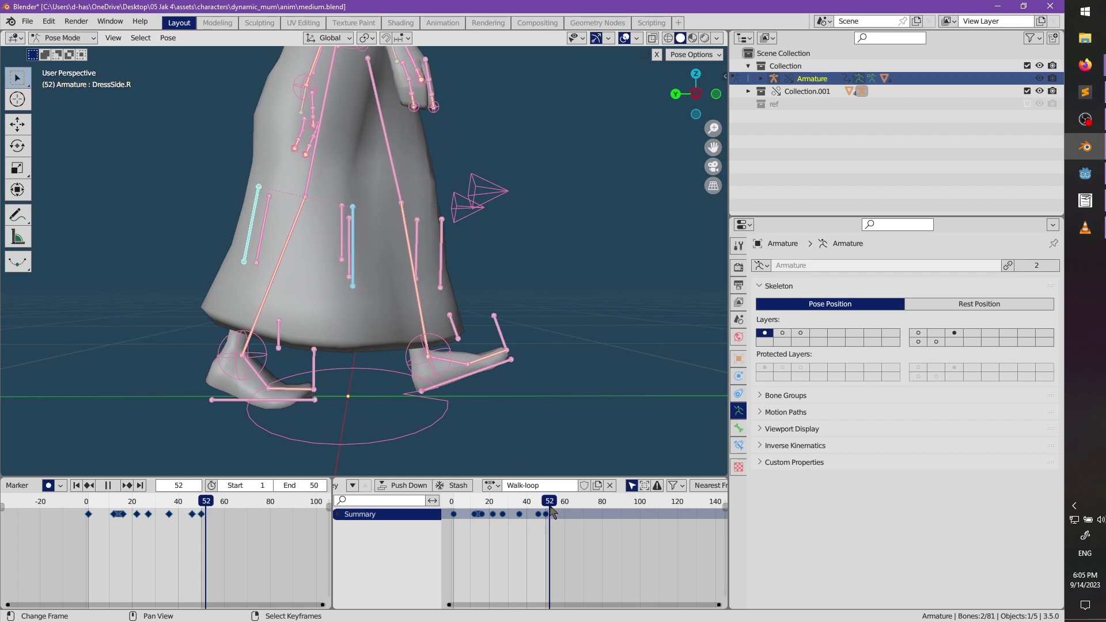
{"action": "right_click", "coordinate": [442, 250]}
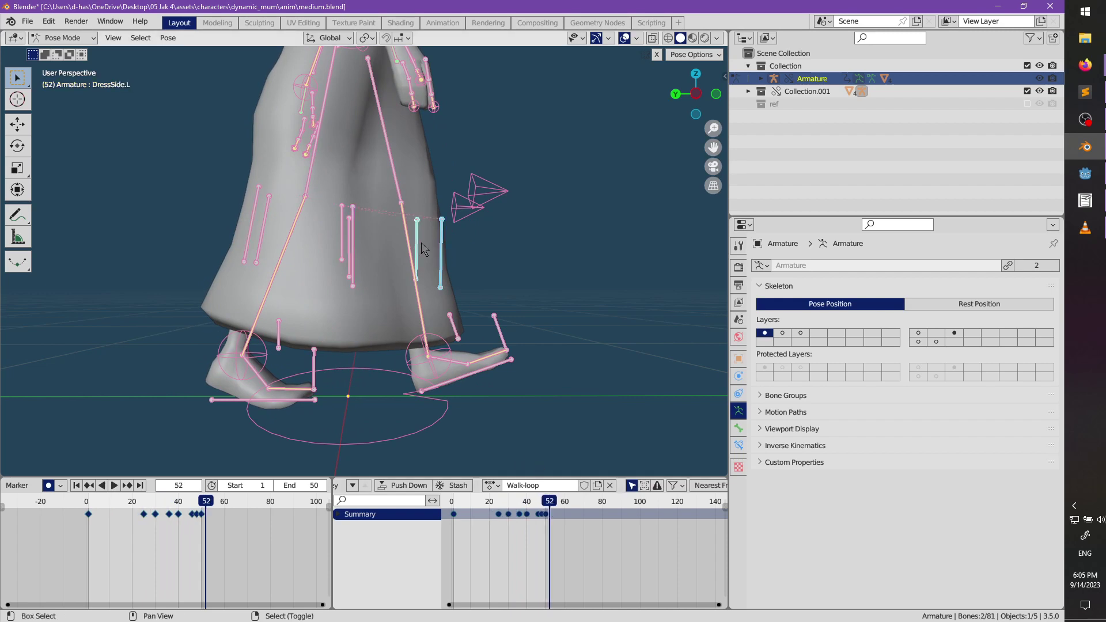
- Check the left skirt from frame 33 onward and clear the selected dress bones' location at frame 40
{"action": "left_click_drag", "start_coordinate": [547, 507], "coordinate": [514, 507]}
{"action": "middle_click_drag", "start_coordinate": [450, 368], "coordinate": [306, 323]}
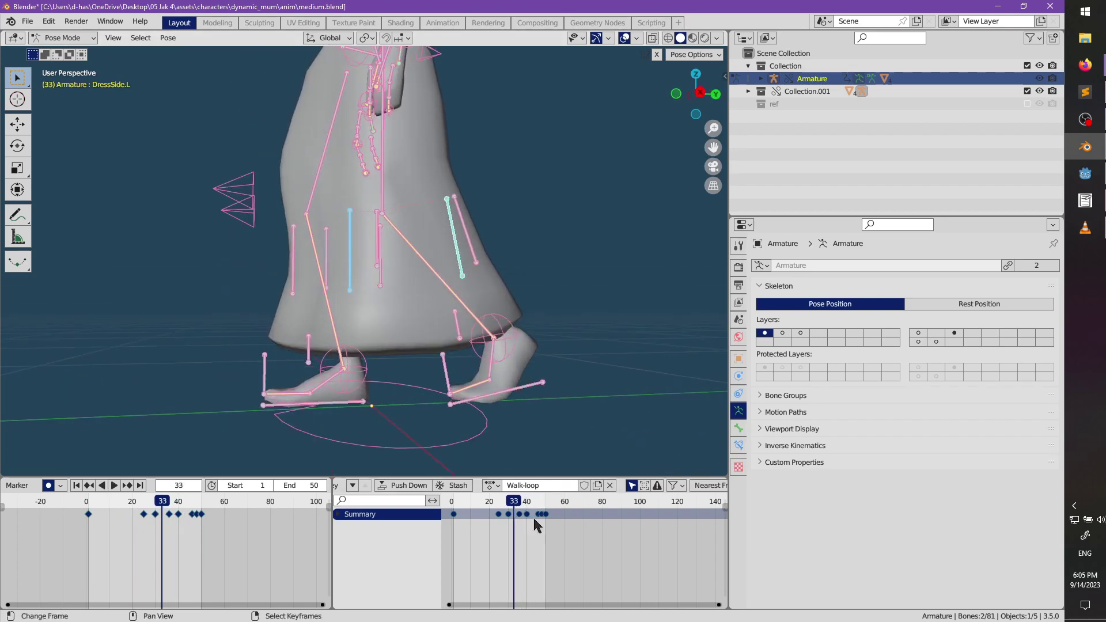
{"action": "left_click_drag", "start_coordinate": [516, 507], "coordinate": [523, 508]}
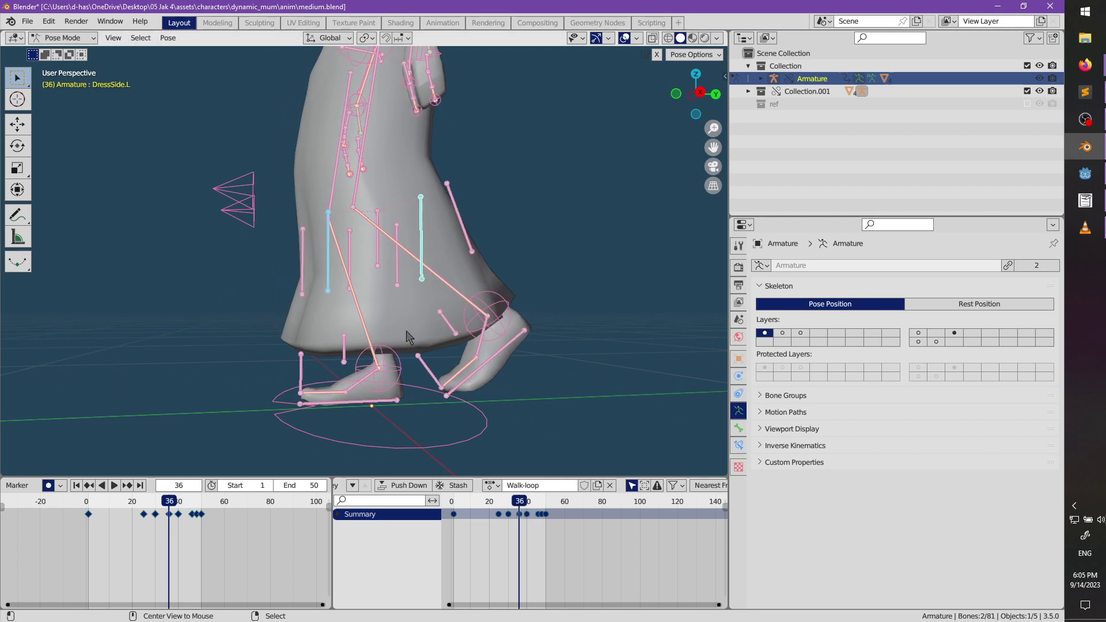
{"action": "key", "text": "space"}
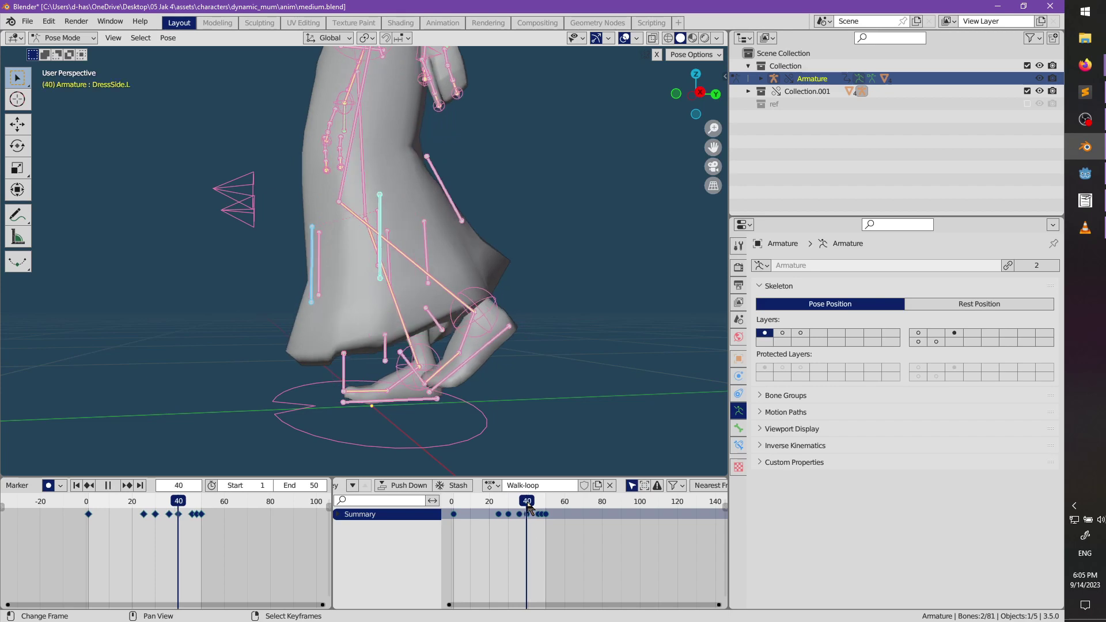
{"action": "key", "text": "alt+g"}
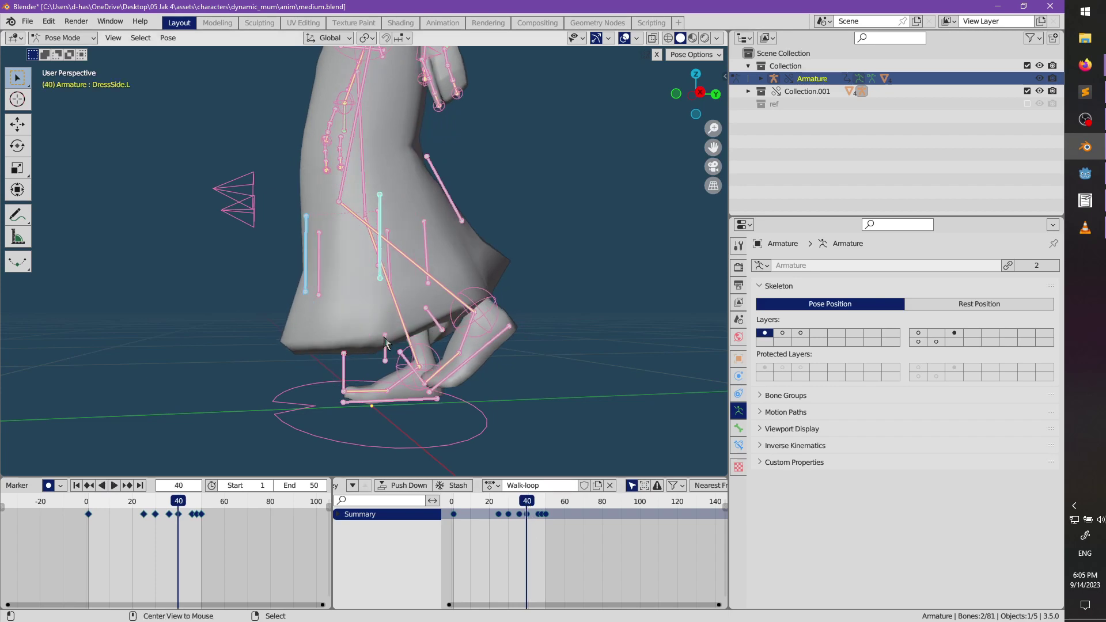
{"action": "middle_click_drag", "start_coordinate": [385, 334], "coordinate": [512, 476]}
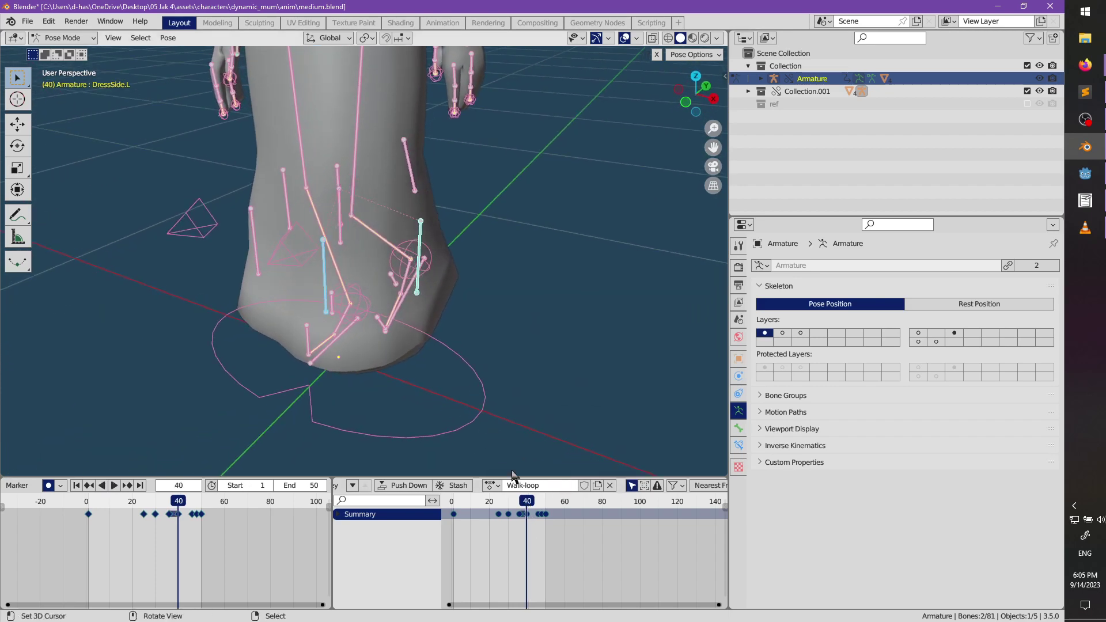
- At frame 46, move the selected left dress bones and rotate them slightly to fit the skirt
{"action": "key", "text": "space"}
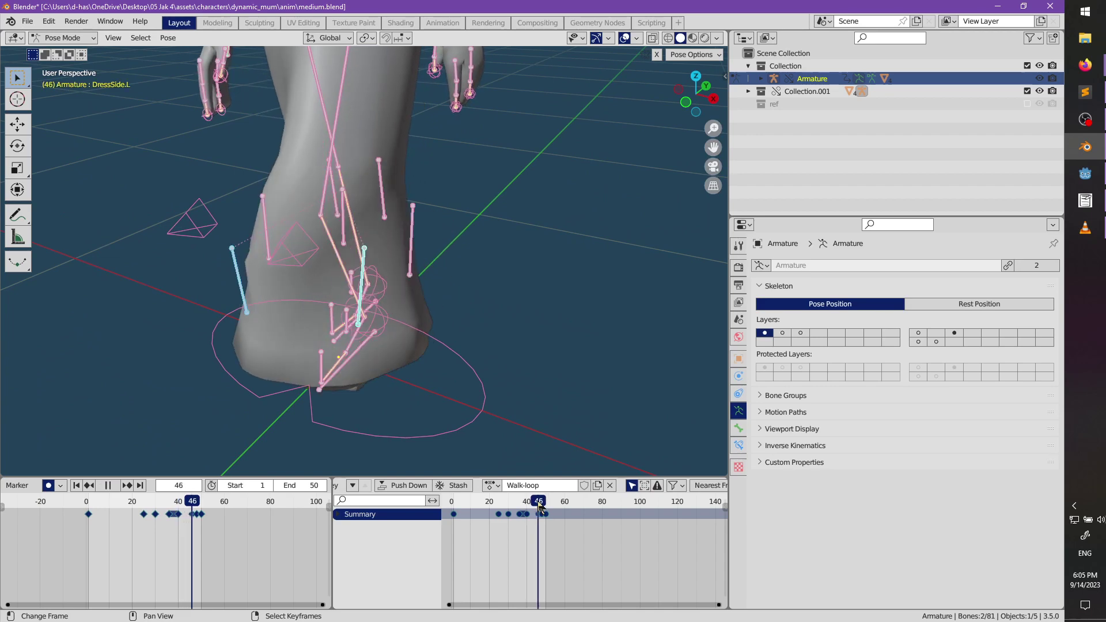
{"action": "middle_click_drag", "start_coordinate": [459, 386], "coordinate": [494, 317]}
{"action": "key", "text": "g"}
{"action": "left_click", "coordinate": [370, 301]}
{"action": "key", "text": "r"}
{"action": "key", "text": "Escape"}
{"action": "key", "text": "g"}
{"action": "left_click", "coordinate": [419, 308]}
{"action": "key", "text": "r"}
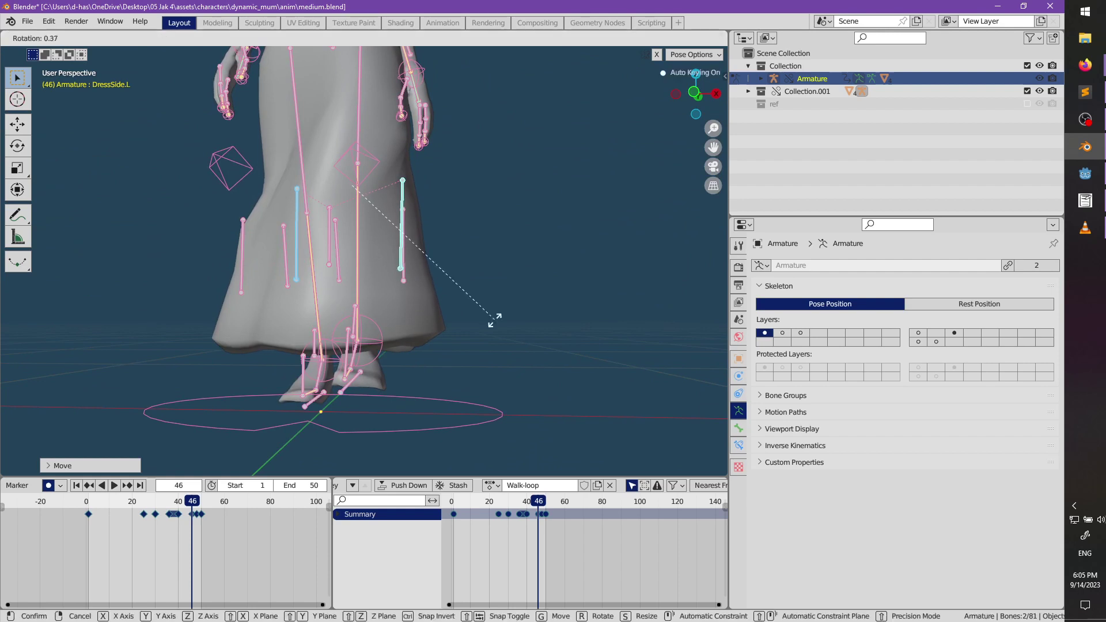
{"action": "left_click", "coordinate": [495, 320]}
- Check the skirt around frames 48 to 52, select DressSide.L alone and clear its rotation at frame 50
{"action": "middle_click_drag", "start_coordinate": [542, 519], "coordinate": [573, 559], "text": "ctrl"}
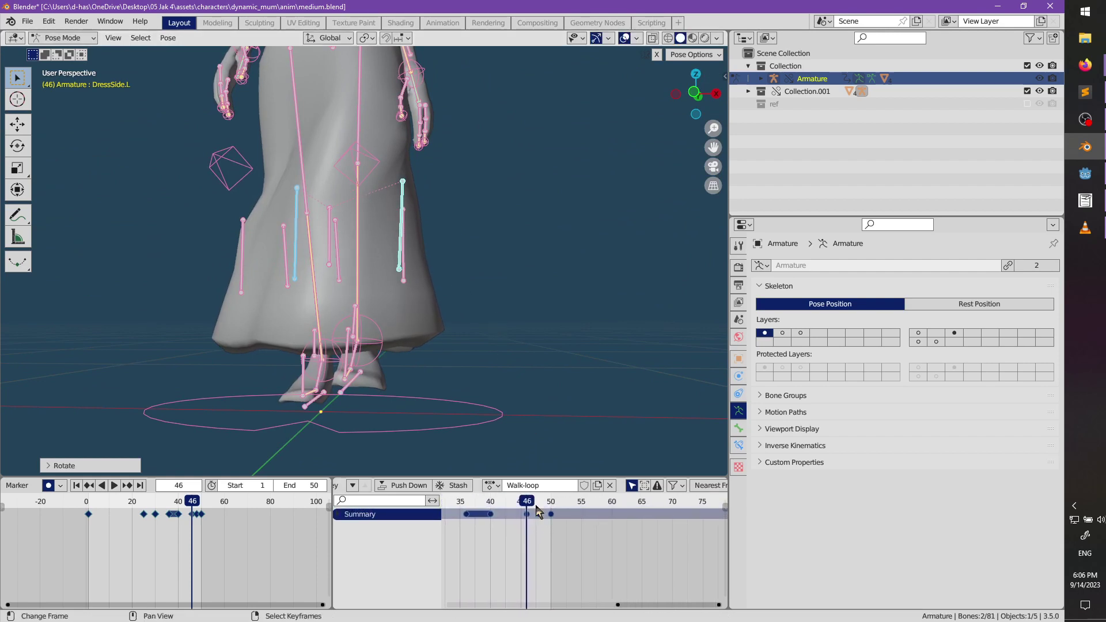
{"action": "key", "text": "space"}
{"action": "key", "text": "space"}
{"action": "middle_click_drag", "start_coordinate": [472, 270], "coordinate": [500, 482]}
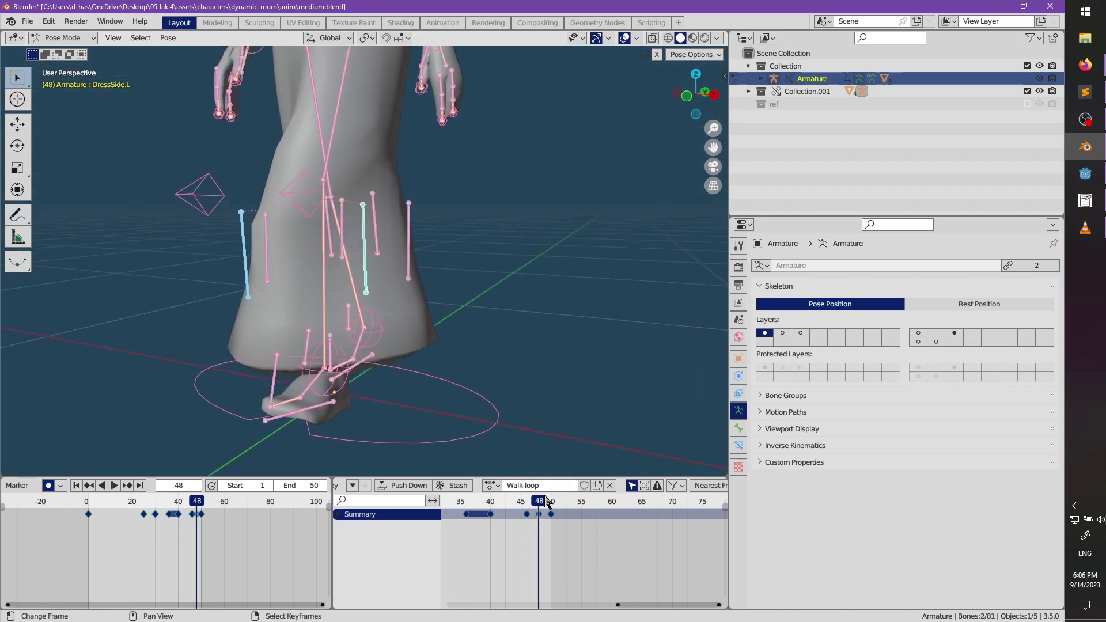
{"action": "left_click_drag", "start_coordinate": [546, 503], "coordinate": [563, 505]}
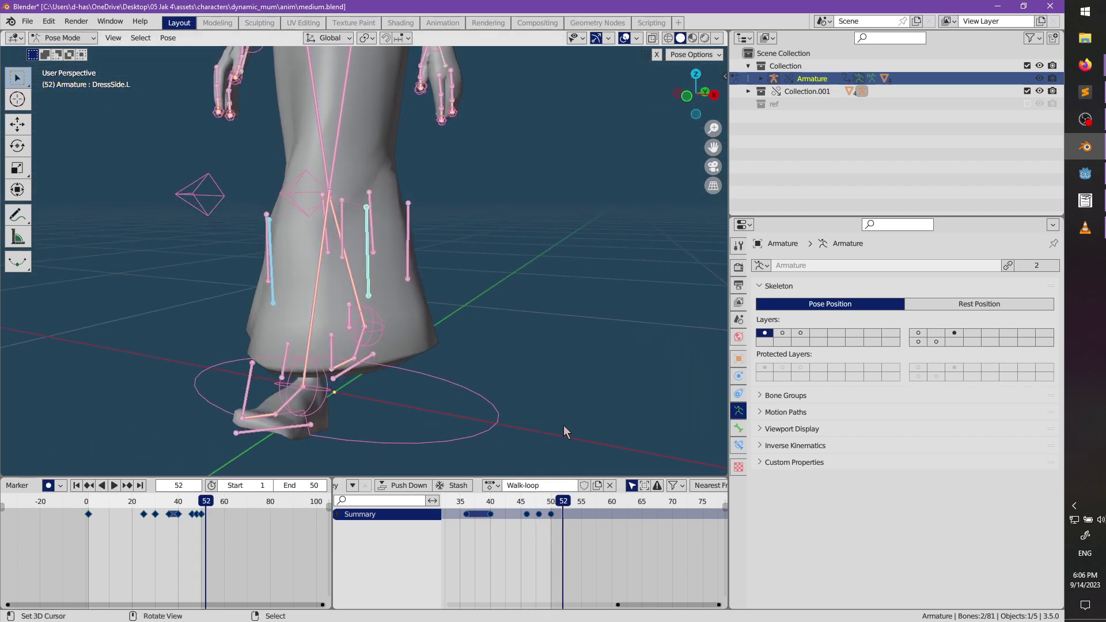
{"action": "middle_click_drag", "start_coordinate": [563, 425], "coordinate": [485, 416]}
{"action": "middle_click_drag", "start_coordinate": [468, 361], "coordinate": [370, 284]}
{"action": "left_click", "coordinate": [371, 287]}
{"action": "left_click", "coordinate": [372, 303]}
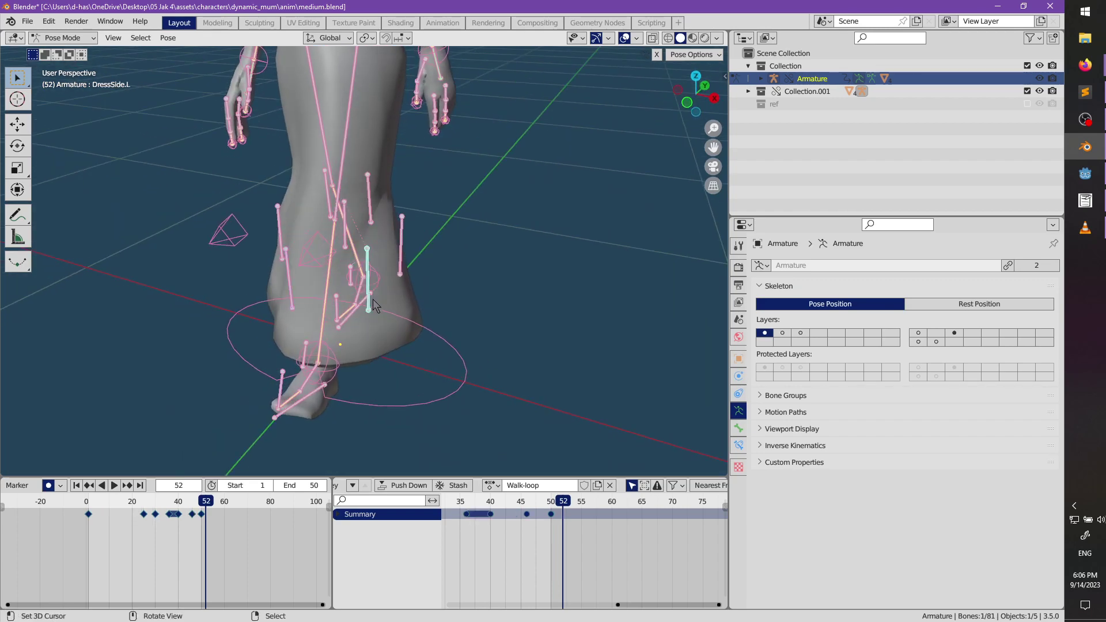
{"action": "left_click_drag", "start_coordinate": [562, 503], "coordinate": [551, 504]}
{"action": "key", "text": "alt+r"}
- Select DressFront.L, adjust its rotation and position at frame 50, and replay the loop to check it
{"action": "middle_click_drag", "start_coordinate": [430, 413], "coordinate": [507, 372]}
{"action": "left_click", "coordinate": [344, 269]}
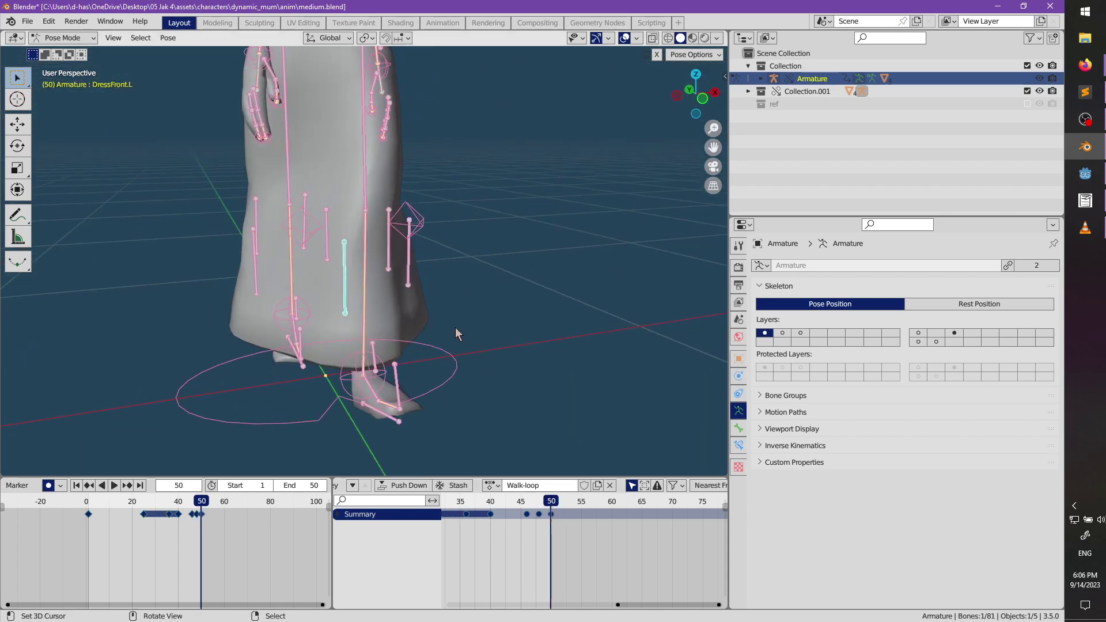
{"action": "middle_click_drag", "start_coordinate": [455, 327], "coordinate": [330, 276]}
{"action": "key", "text": "r"}
{"action": "right_click", "coordinate": [377, 316]}
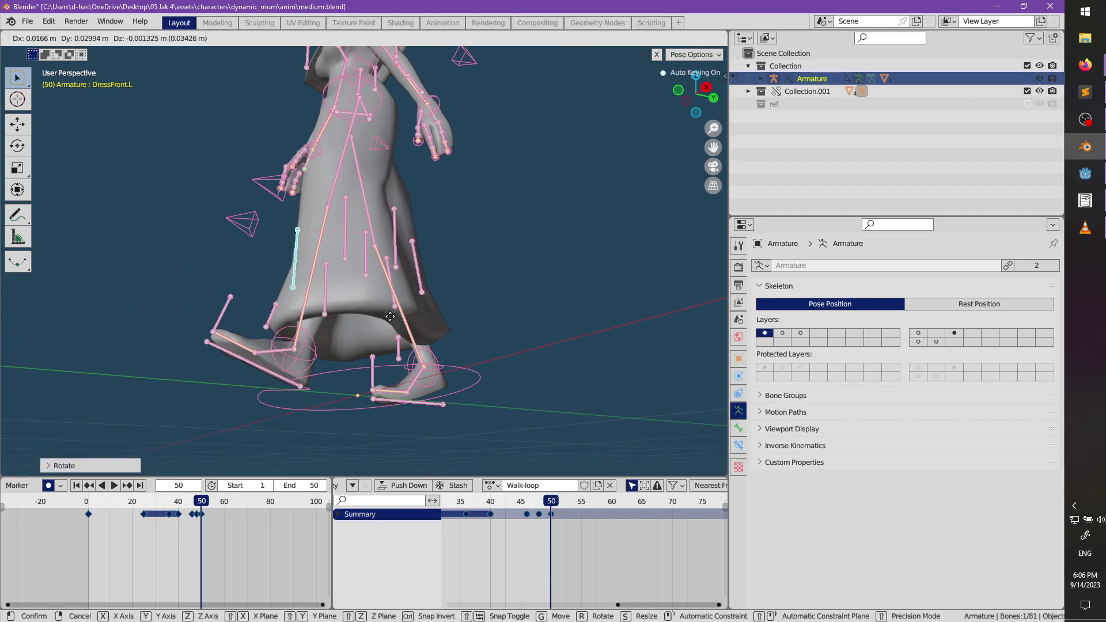
{"action": "middle_click_drag", "start_coordinate": [377, 315], "coordinate": [524, 343]}
{"action": "key", "text": "space"}
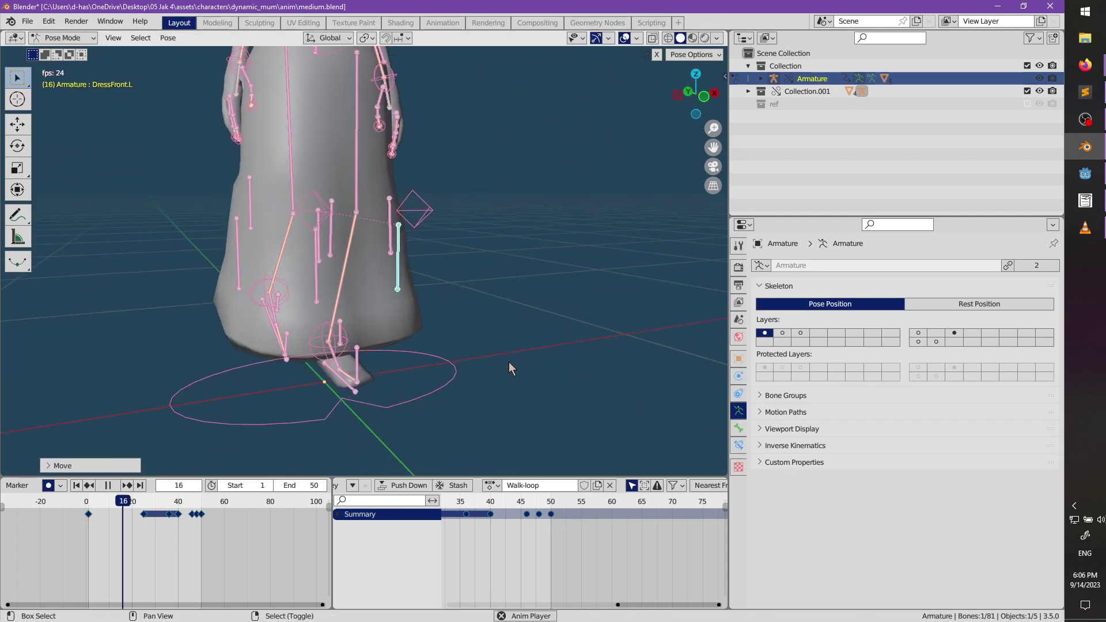
{"action": "key", "text": "space"}
{"action": "left_click", "coordinate": [551, 514]}
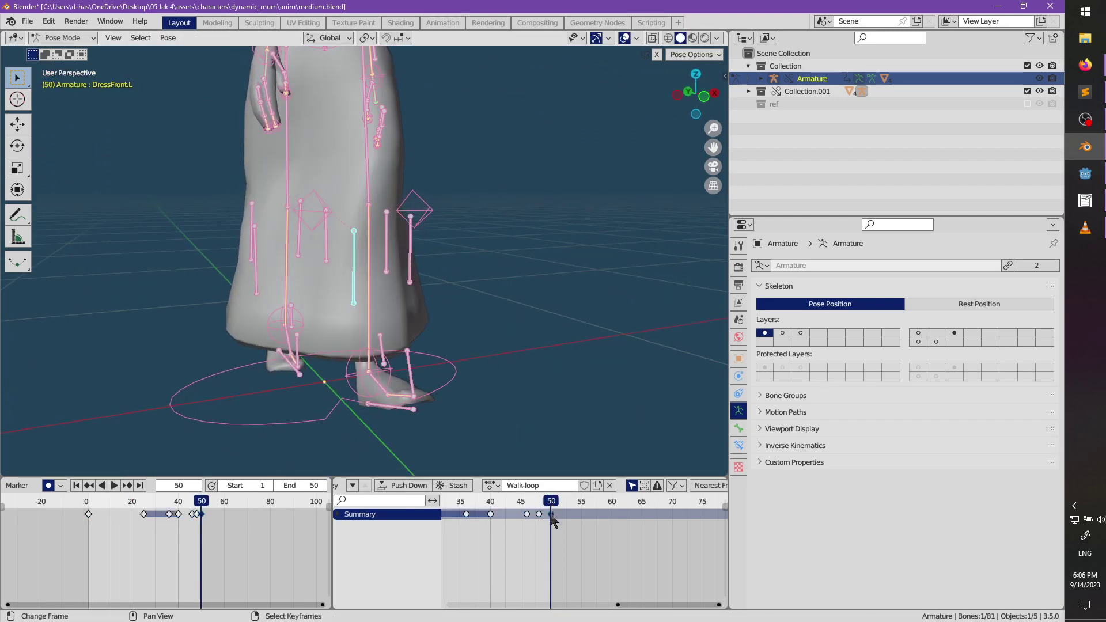
- Copy the frame 50 keyframes of all bones onto frame 1 and save medium.blend
{"action": "left_click_drag", "start_coordinate": [548, 512], "coordinate": [424, 513]}
{"action": "middle_click_drag", "start_coordinate": [535, 545], "coordinate": [568, 521], "text": "ctrl"}
{"action": "key", "text": "a"}
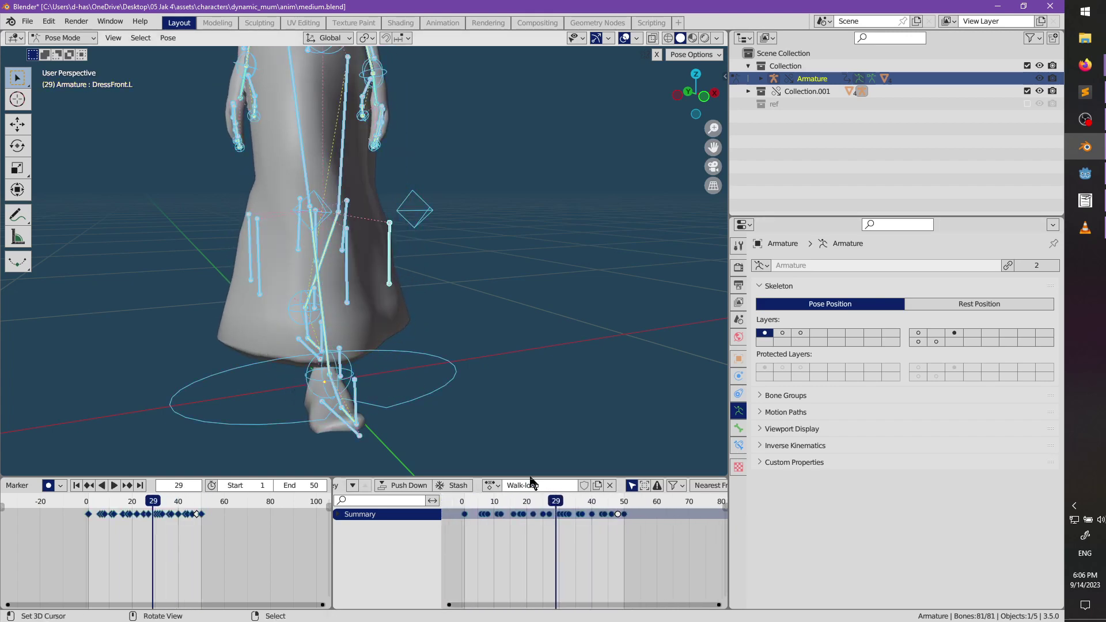
{"action": "left_click", "coordinate": [625, 515]}
{"action": "left_click_drag", "start_coordinate": [556, 509], "coordinate": [466, 505]}
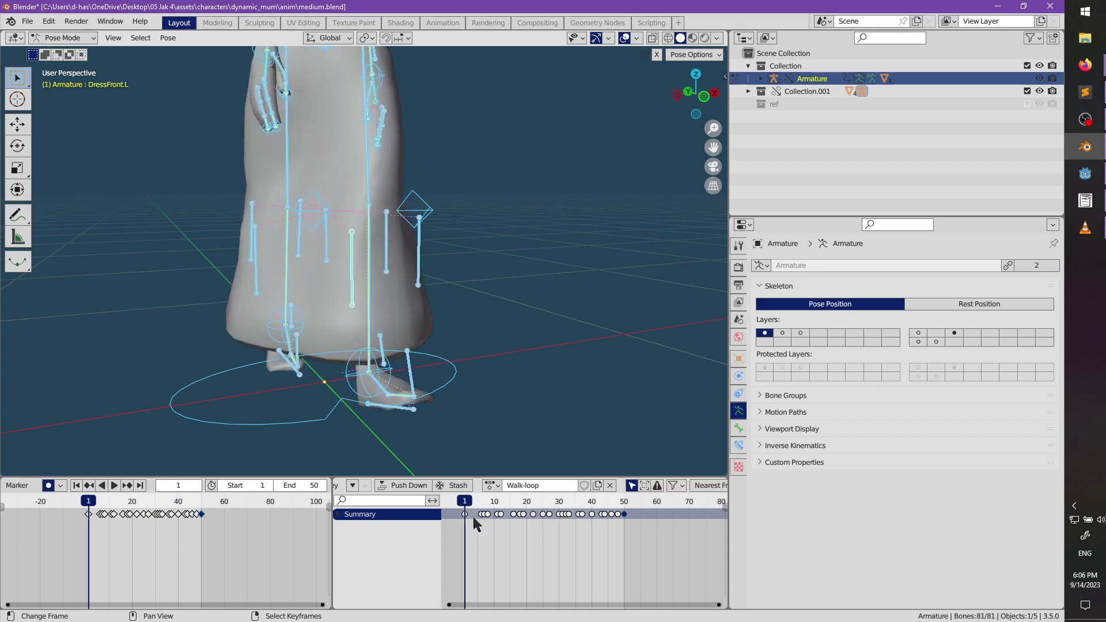
{"action": "key", "text": "ctrl+v"}
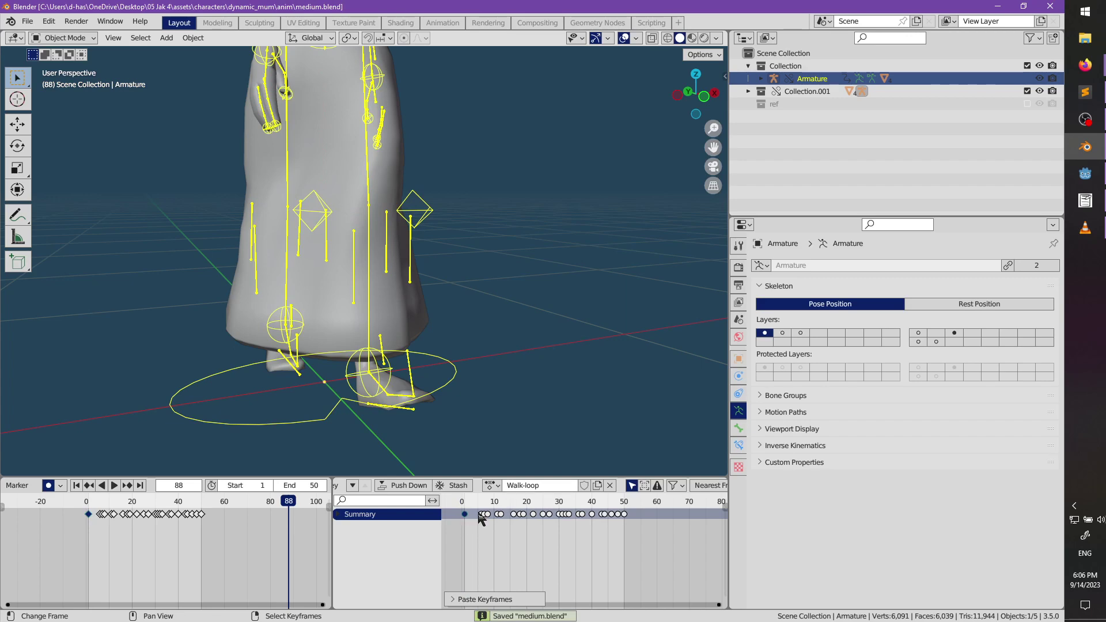
- Replay the loop from the side, return to Pose Mode, and delete DressFront.L's keyframe at frame 48
{"action": "middle_click_drag", "start_coordinate": [482, 355], "coordinate": [397, 271]}
{"action": "key", "text": "space"}
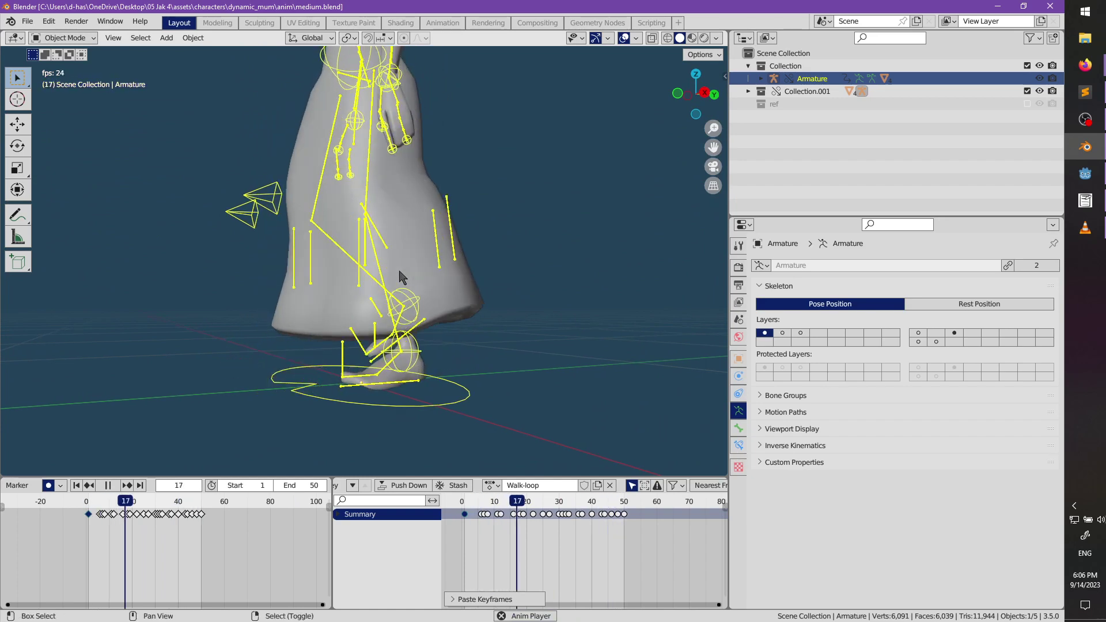
{"action": "key", "text": "space"}
{"action": "key", "text": "ctrl+Tab"}
{"action": "left_click", "coordinate": [366, 248]}
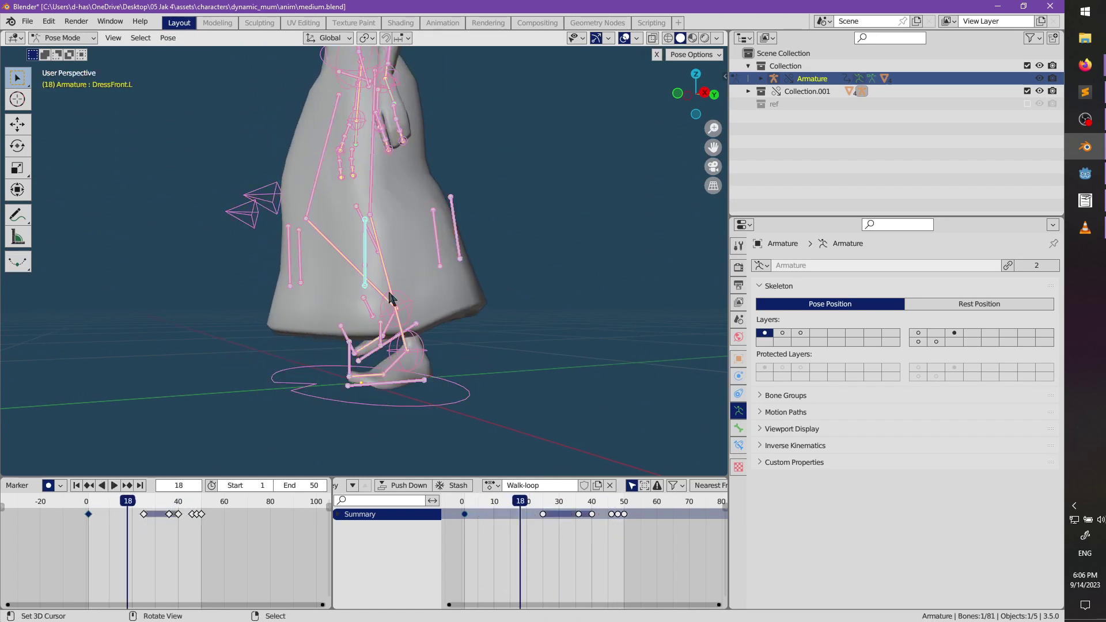
{"action": "left_click_drag", "start_coordinate": [525, 504], "coordinate": [622, 519]}
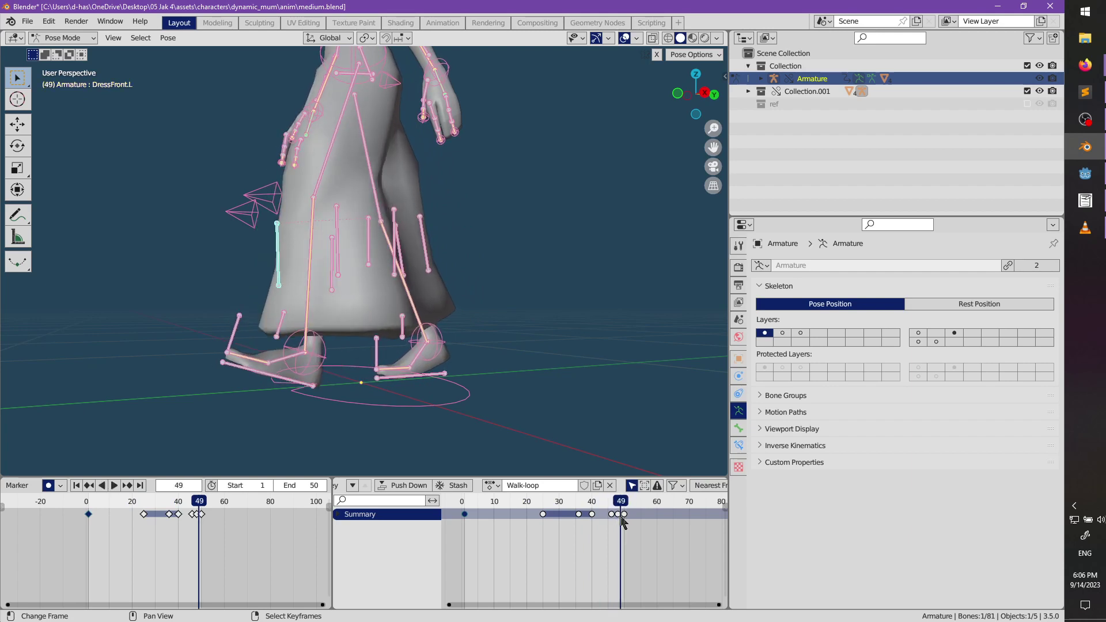
{"action": "key", "text": "space"}
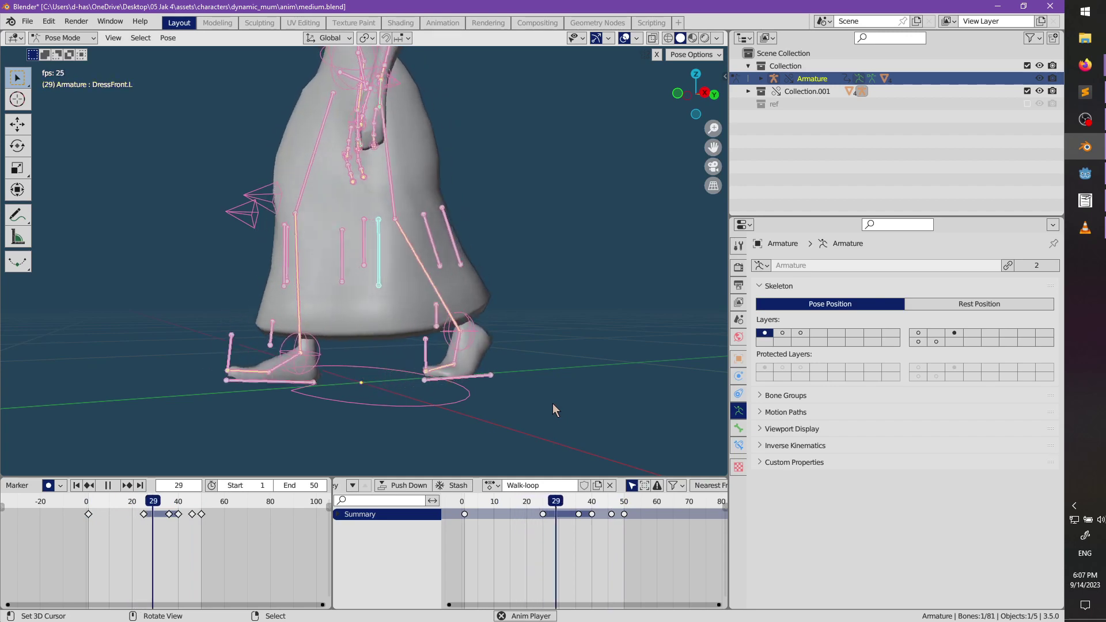
- Copy DressFront.L's frame 46 keyframe onto frame 50
{"action": "left_click_drag", "start_coordinate": [533, 514], "coordinate": [623, 517]}
{"action": "key", "text": "g"}
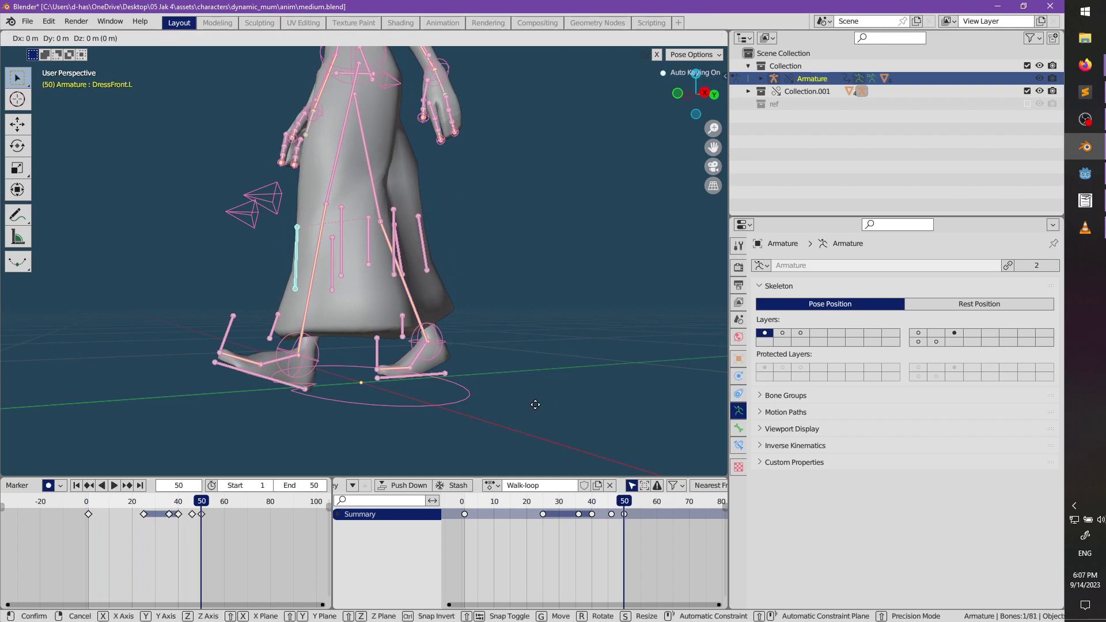
{"action": "right_click", "coordinate": [530, 402]}
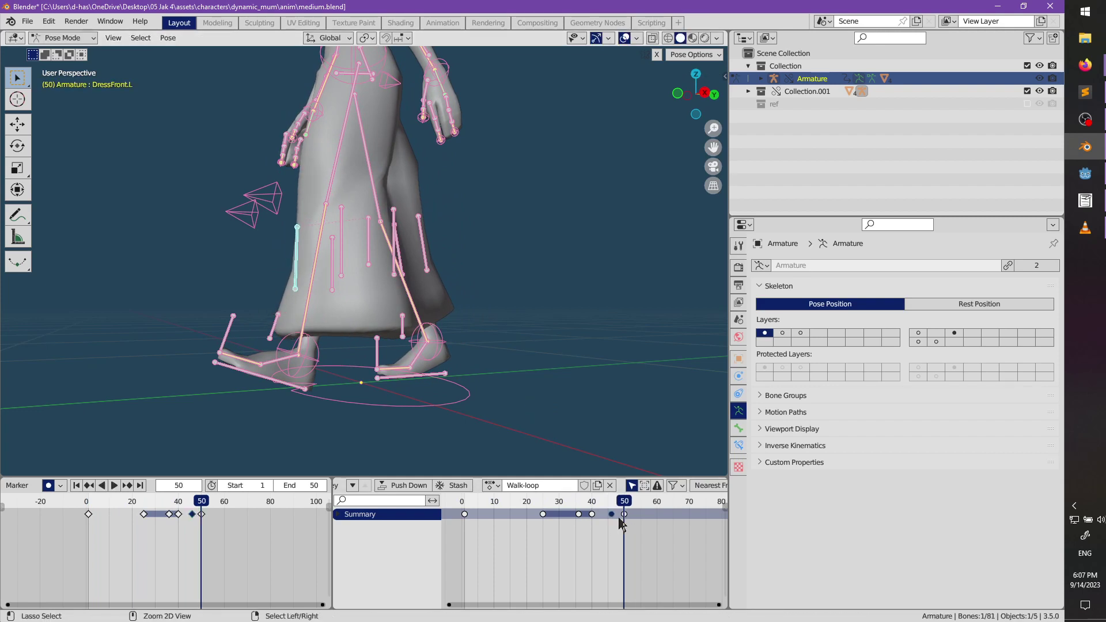
{"action": "key", "text": "ctrl+v"}
- Rotate and move DressFront.L at frame 50 so the skirt front follows the forward leg
{"action": "key", "text": "r"}
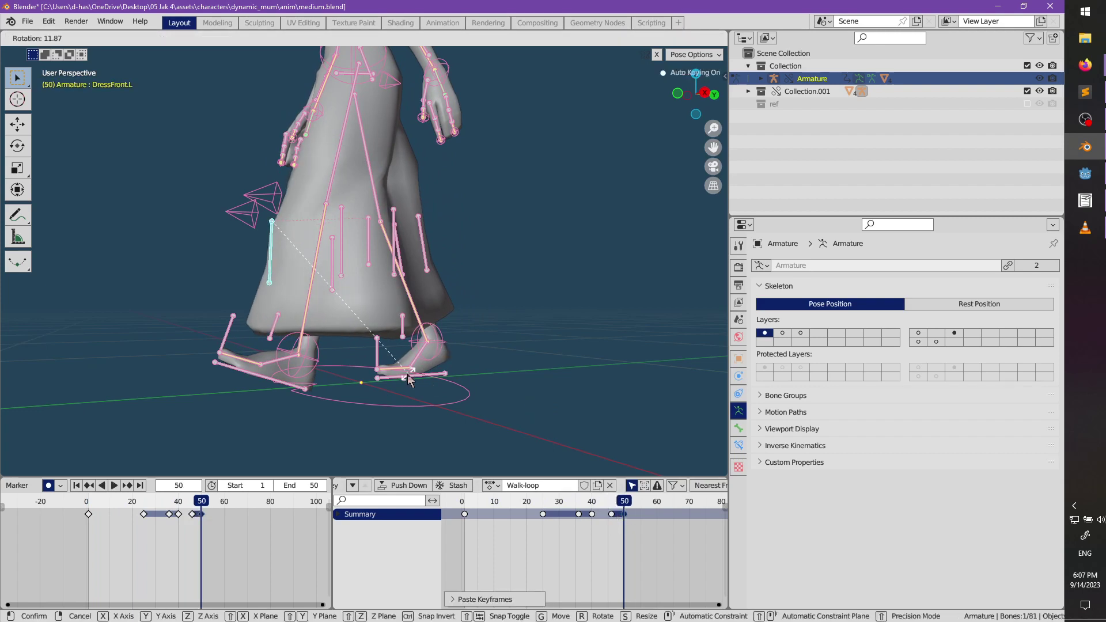
{"action": "left_click", "coordinate": [407, 373]}
{"action": "middle_click_drag", "start_coordinate": [407, 374], "coordinate": [394, 367]}
{"action": "key", "text": "g"}
{"action": "left_click", "coordinate": [407, 366]}
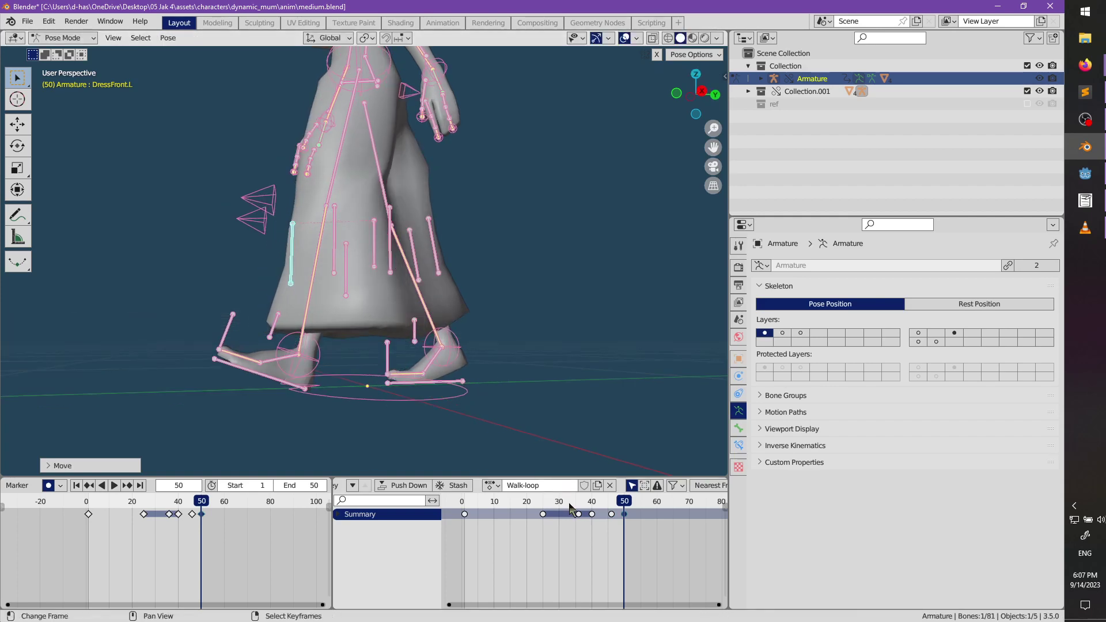
- Select all bones and paste their frame 50 keyframes onto frame 1 to close the loop again
{"action": "key", "text": "a"}
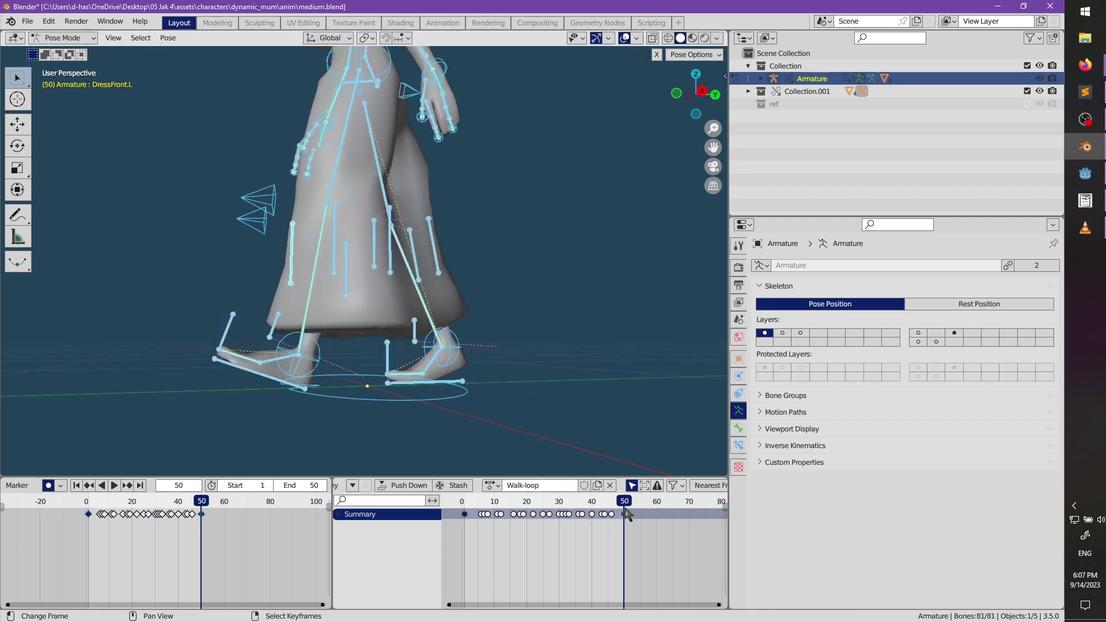
{"action": "left_click_drag", "start_coordinate": [625, 508], "coordinate": [465, 523]}
{"action": "key", "text": "ctrl+v"}
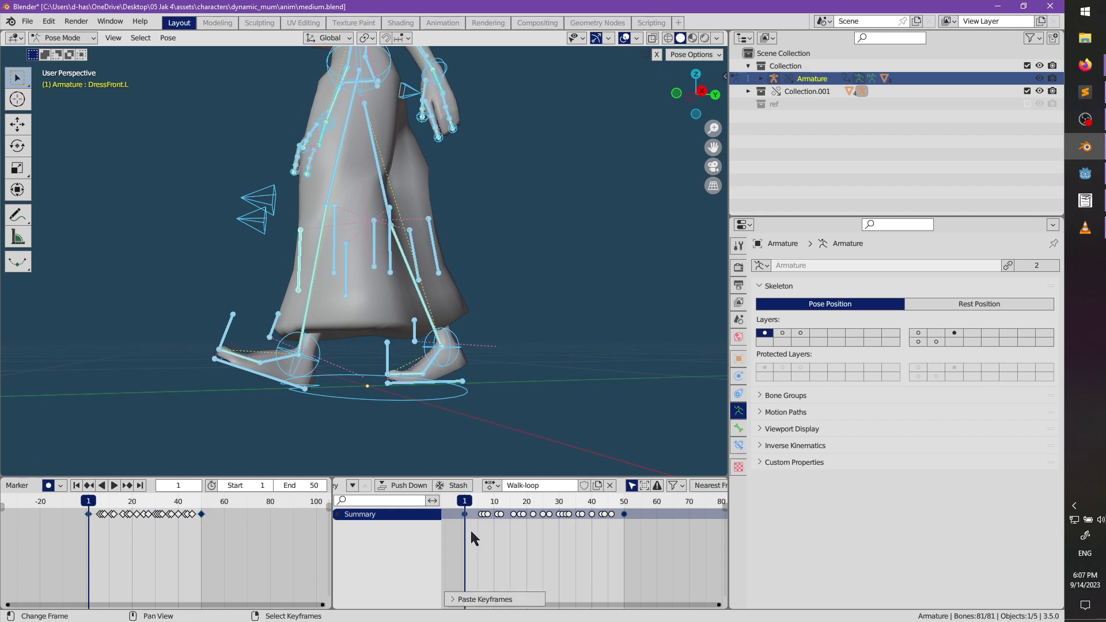
{"action": "middle_click_drag", "start_coordinate": [471, 529], "coordinate": [557, 573]}
- Play the loop, deselect all bones, and hide the armature in Object Mode to view the character from several angles
{"action": "key", "text": "space"}
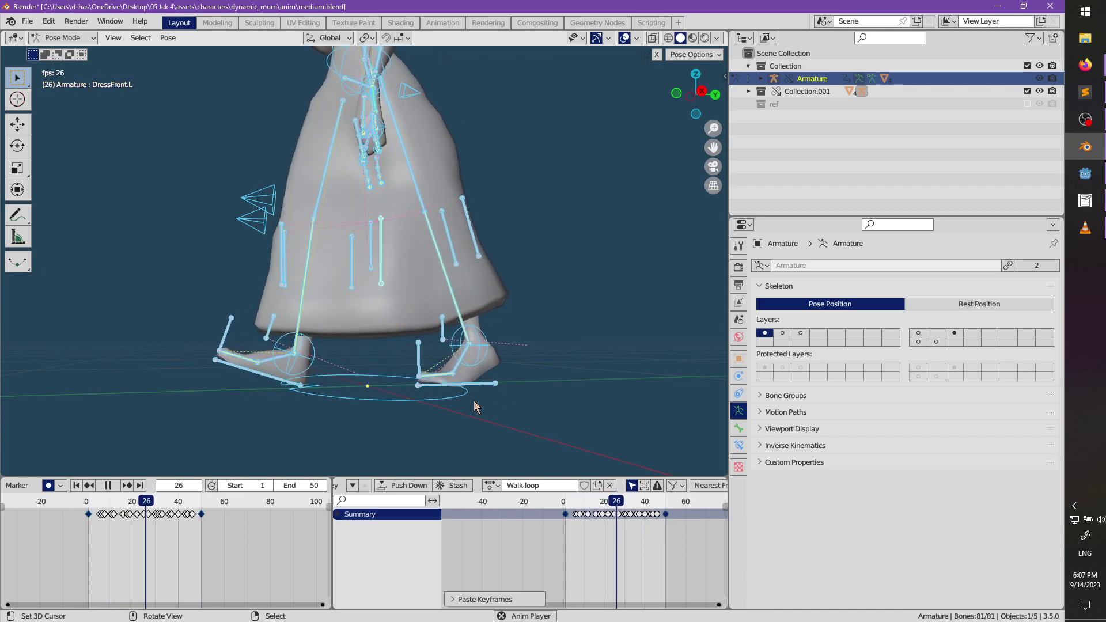
{"action": "key", "text": "alt+a"}
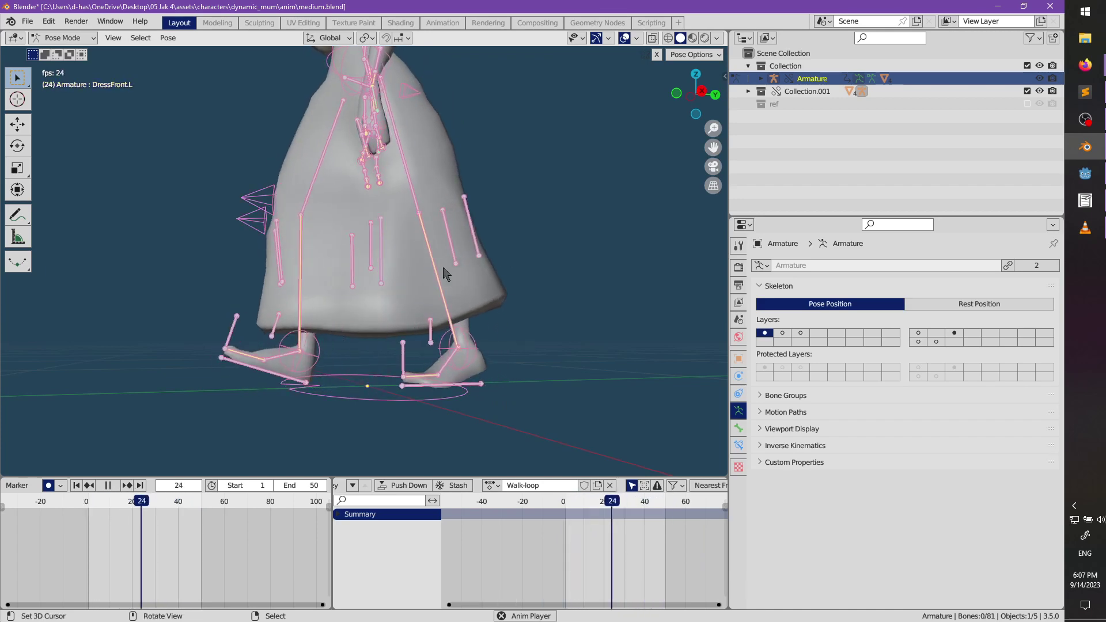
{"action": "middle_click_drag", "start_coordinate": [443, 268], "coordinate": [292, 246]}
{"action": "key", "text": "ctrl+Tab"}
{"action": "key", "text": "h"}
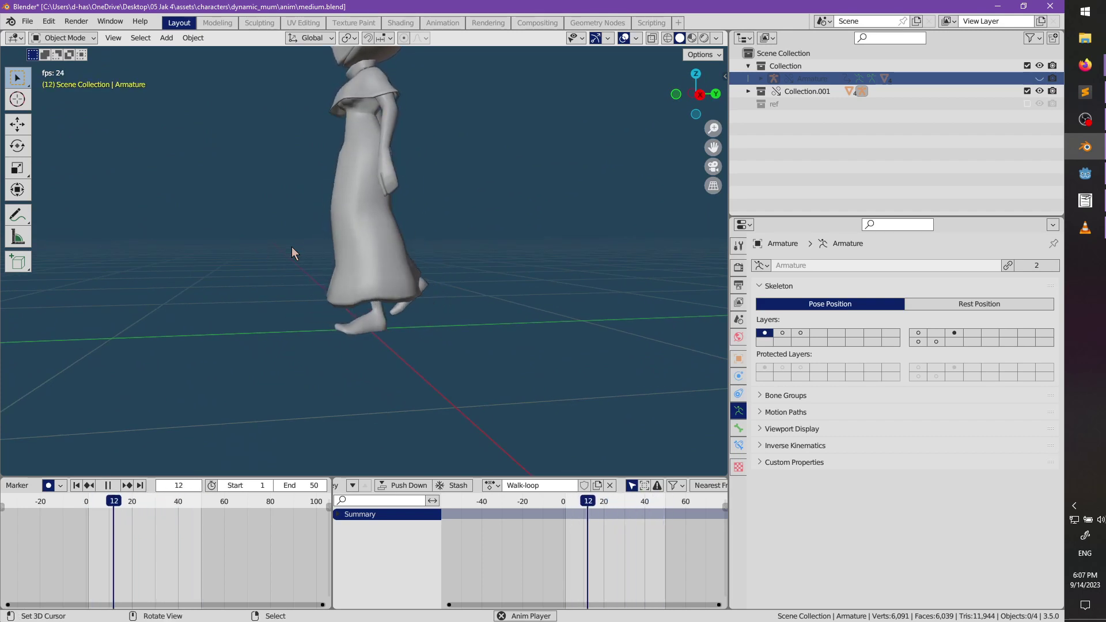
{"action": "middle_click_drag", "start_coordinate": [291, 246], "coordinate": [463, 264]}
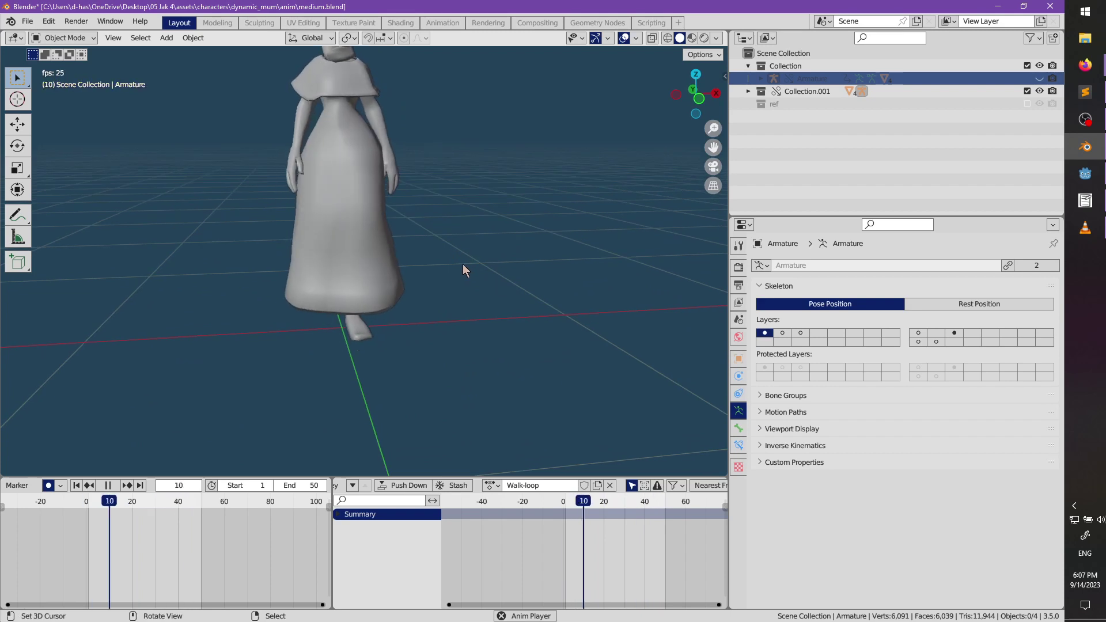
- Play and scrub the walk loop to check the character's dress motion from the front and from above
{"action": "scroll", "coordinate": [464, 265], "scroll_direction": "down", "scroll_amount": 3}
{"action": "middle_click_drag", "start_coordinate": [428, 198], "coordinate": [434, 242], "text": "shift"}
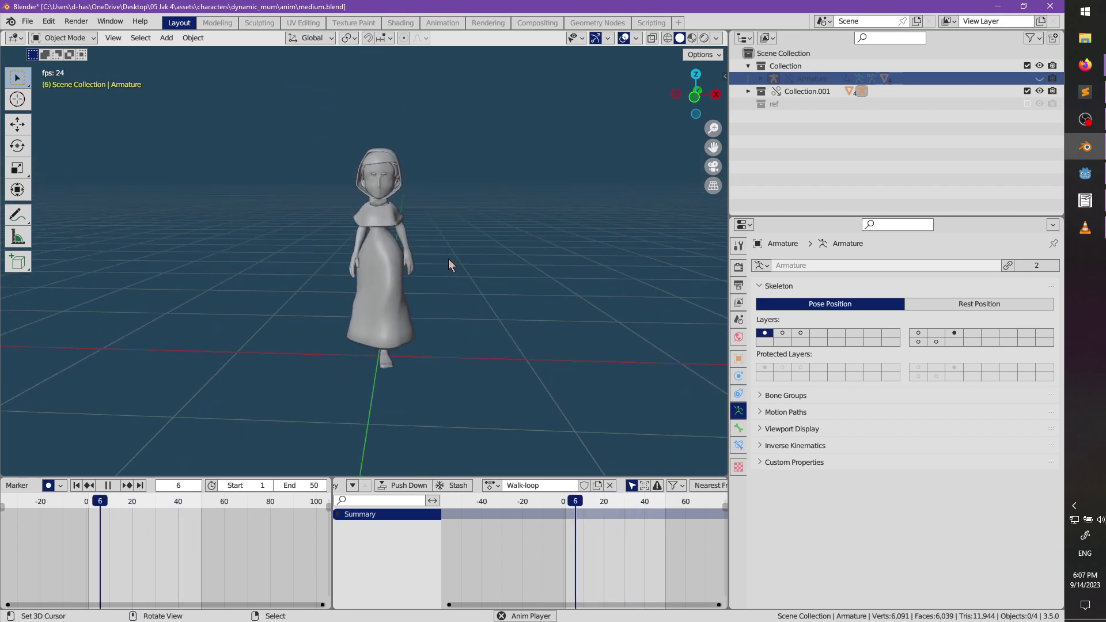
{"action": "key", "text": "space"}
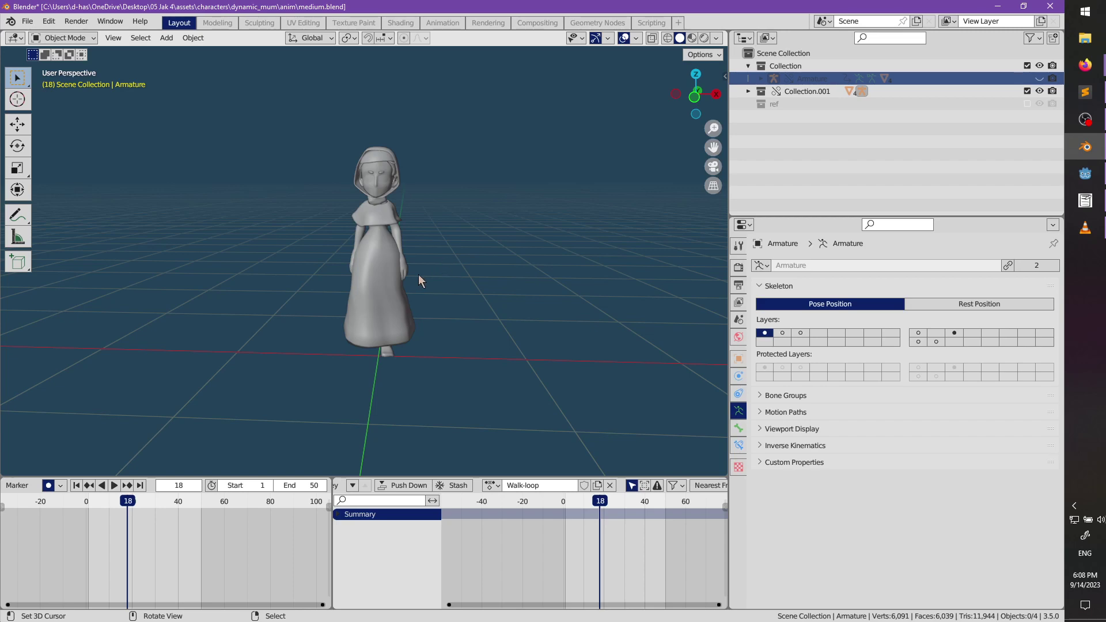
{"action": "scroll", "coordinate": [418, 274], "scroll_direction": "up", "scroll_amount": 3}
{"action": "middle_click_drag", "start_coordinate": [418, 275], "coordinate": [607, 454]}
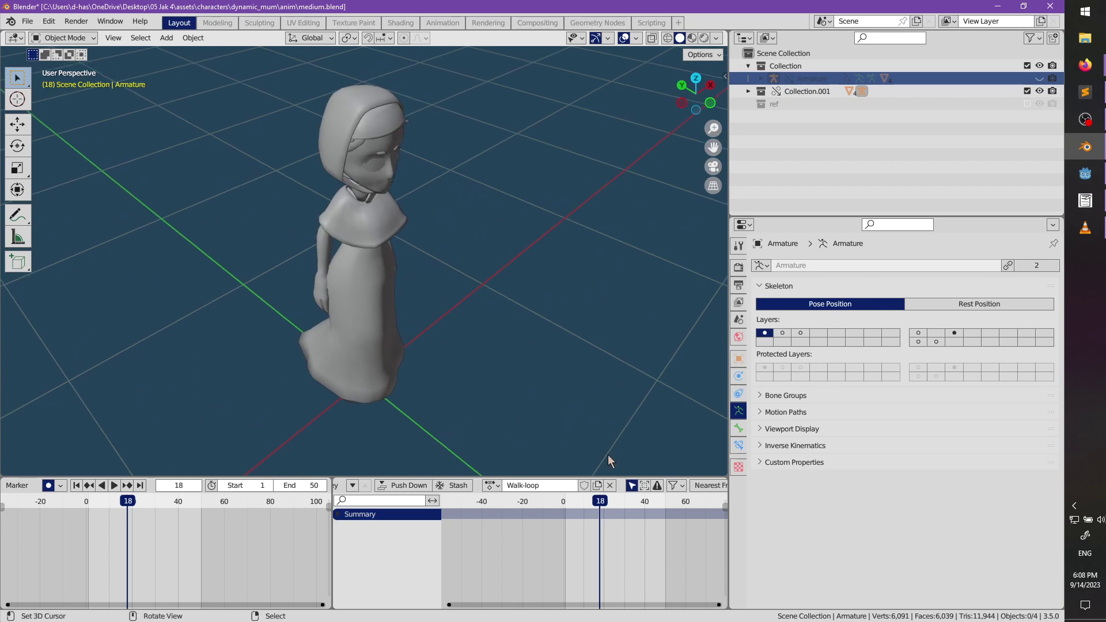
{"action": "left_click_drag", "start_coordinate": [605, 507], "coordinate": [568, 500]}
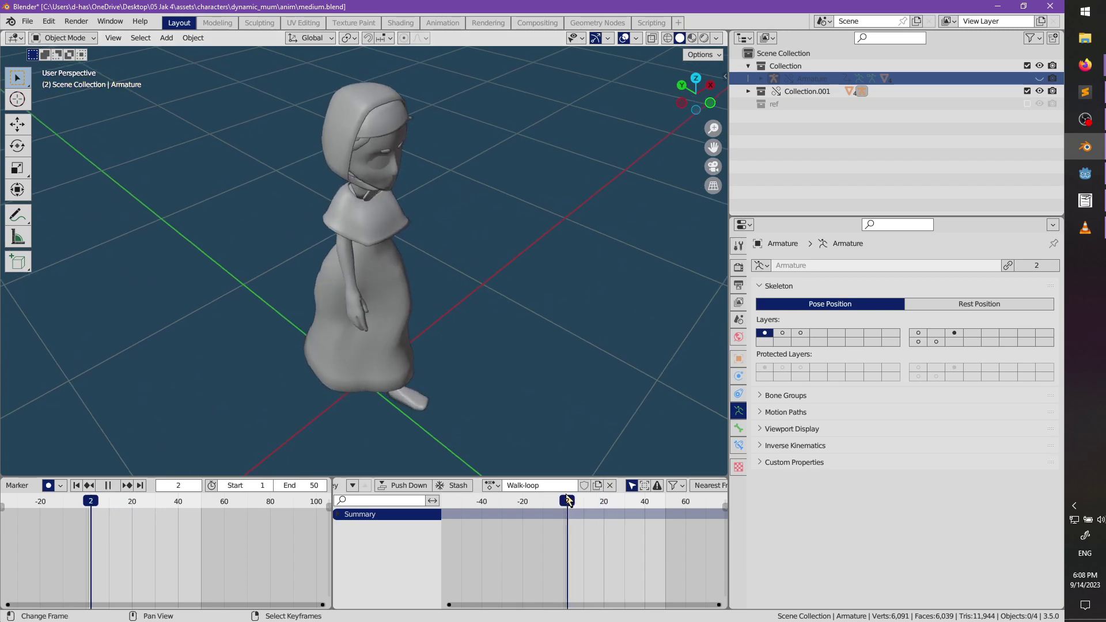
{"action": "middle_click_drag", "start_coordinate": [495, 369], "coordinate": [396, 220]}
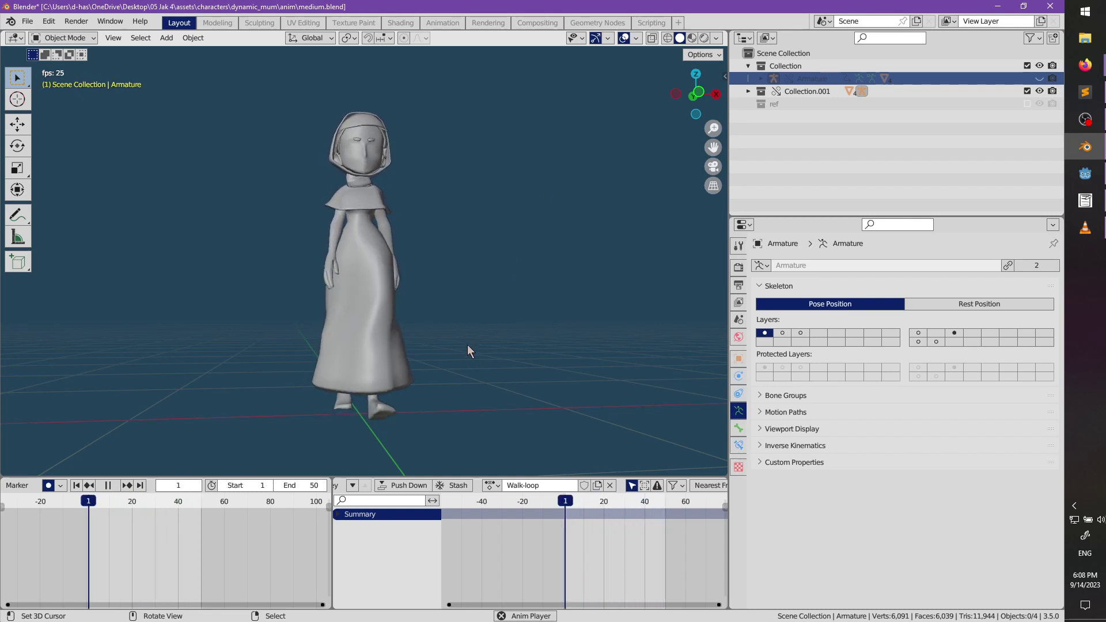
{"action": "scroll", "coordinate": [461, 319], "scroll_direction": "up", "scroll_amount": 2}
{"action": "key", "text": "space"}
{"action": "left_click", "coordinate": [409, 340]}
{"action": "key", "text": "ctrl+Tab"}
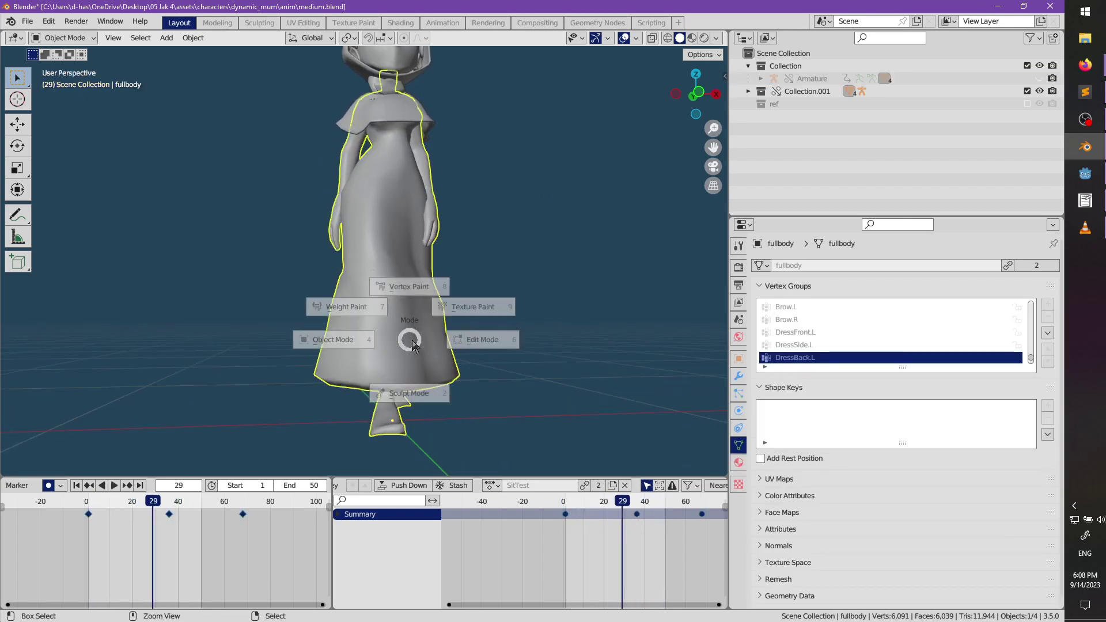
{"action": "left_click", "coordinate": [423, 344]}
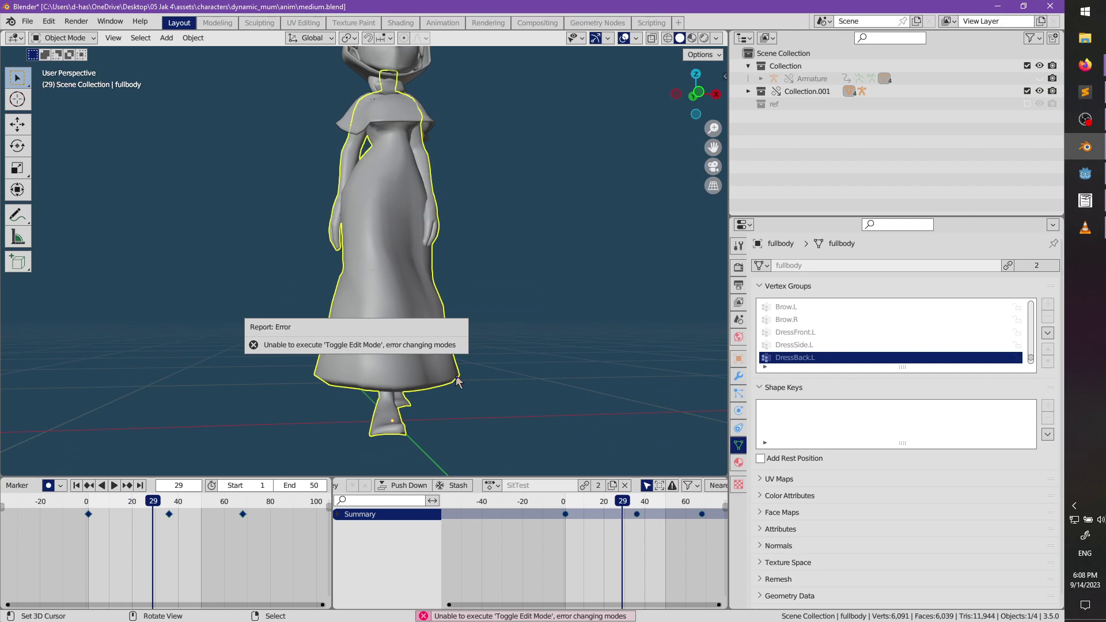
- Unhide the armature and switch it to Pose Mode
{"action": "key", "text": "alt+h"}
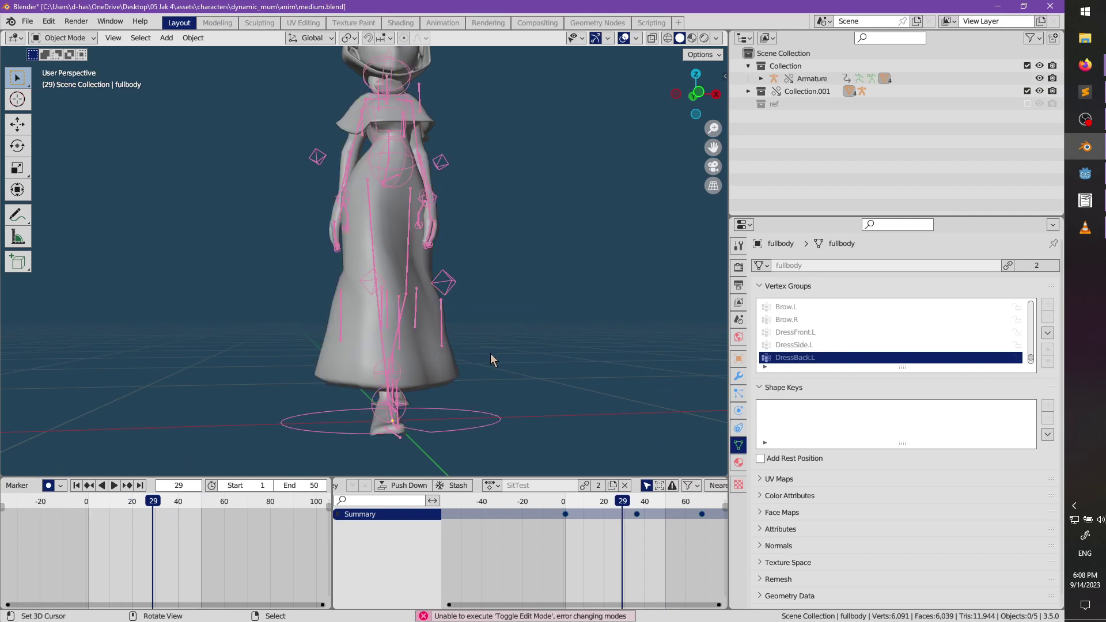
{"action": "left_click", "coordinate": [421, 357]}
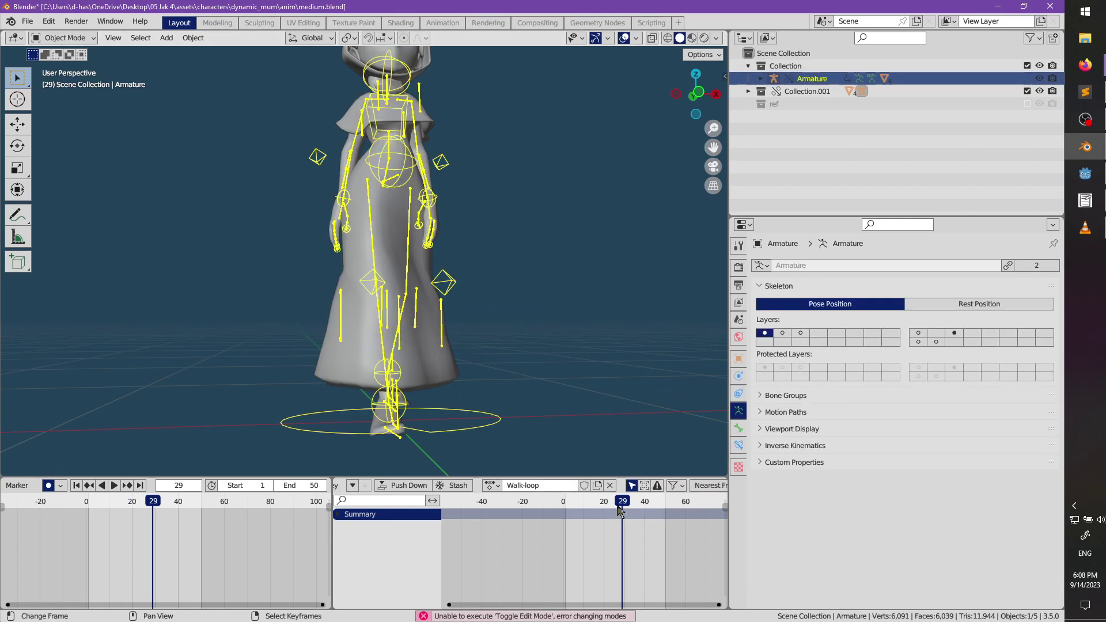
{"action": "left_click_drag", "start_coordinate": [619, 507], "coordinate": [669, 505]}
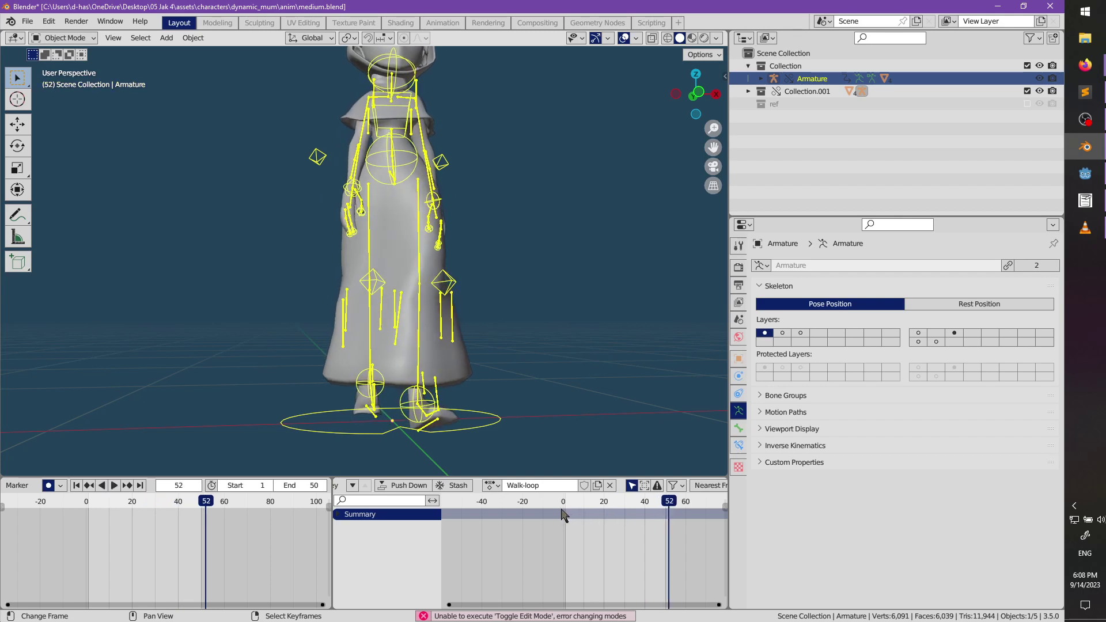
{"action": "left_click_drag", "start_coordinate": [563, 514], "coordinate": [567, 513]}
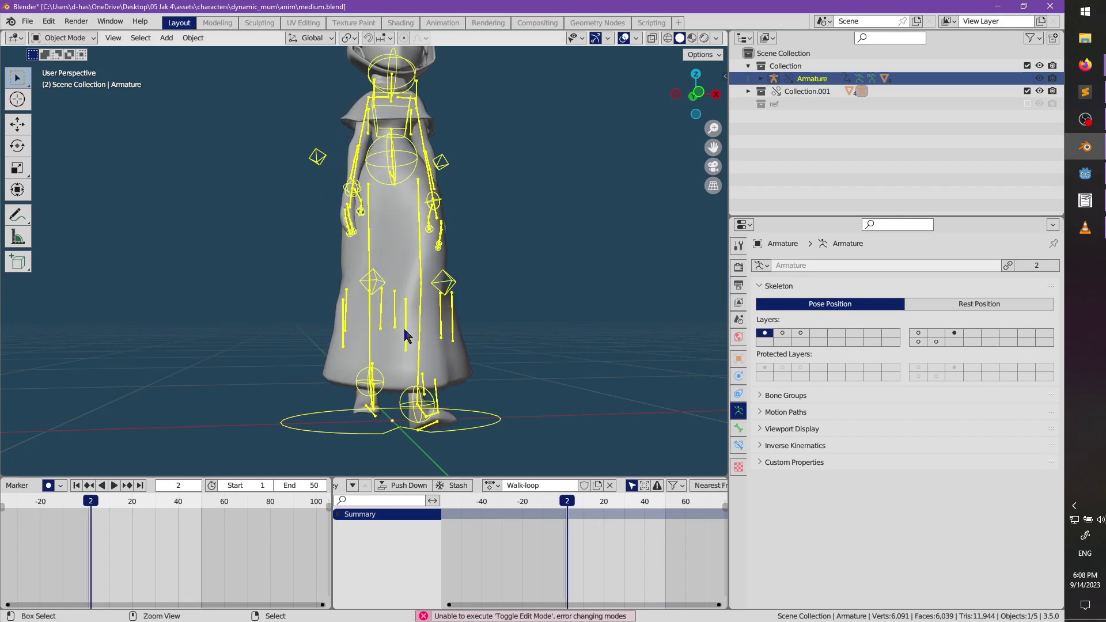
{"action": "key", "text": "ctrl+Tab"}
- Select all bones and copy their frame 50 keyframes onto frame 1
{"action": "key", "text": "a"}
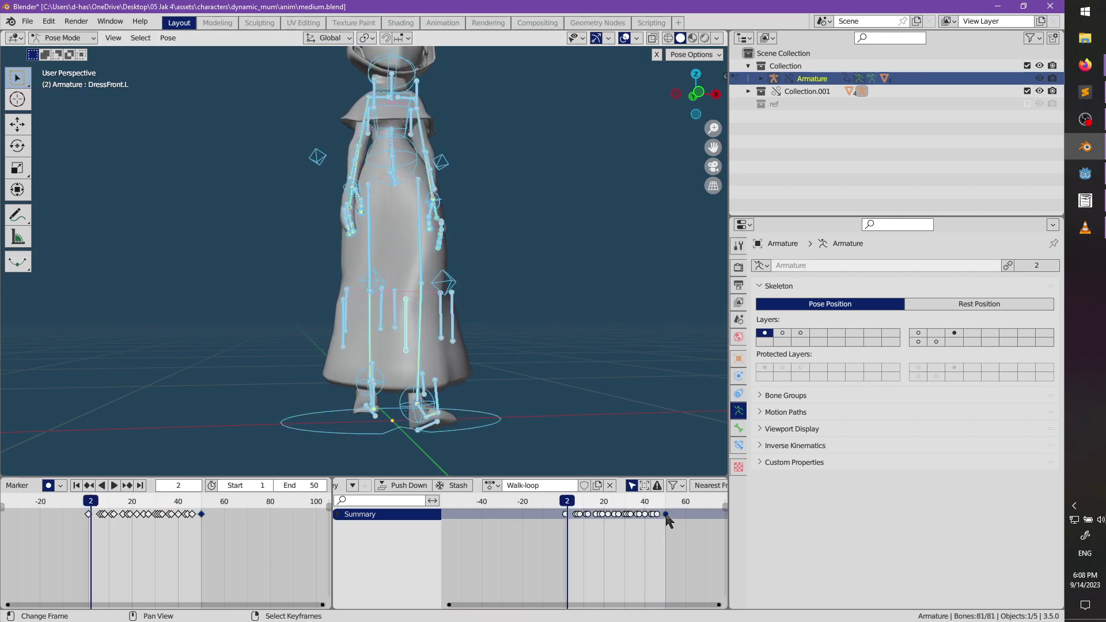
{"action": "left_click_drag", "start_coordinate": [571, 504], "coordinate": [565, 506]}
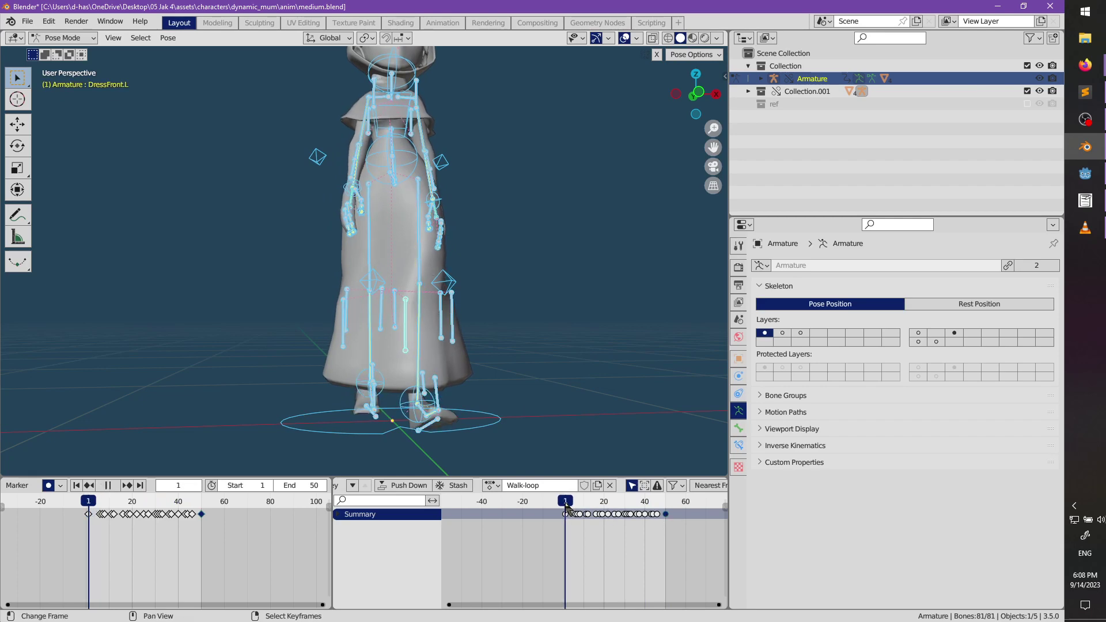
{"action": "key", "text": "ctrl+v"}
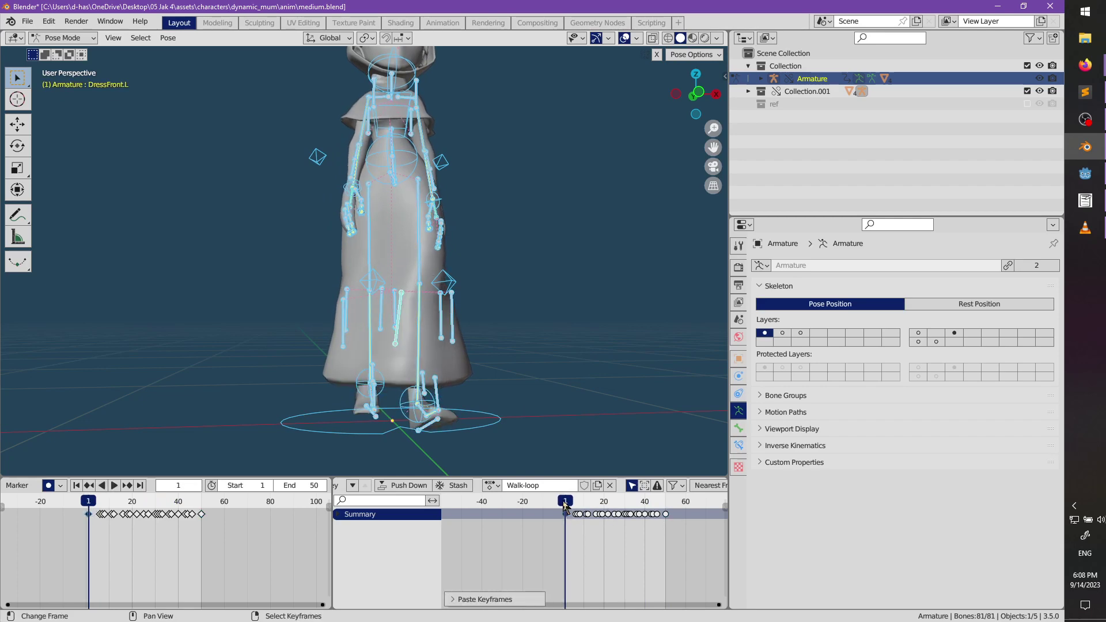
- Play the loop with the bones visible and examine the skirt from the back and the front
{"action": "key", "text": "space"}
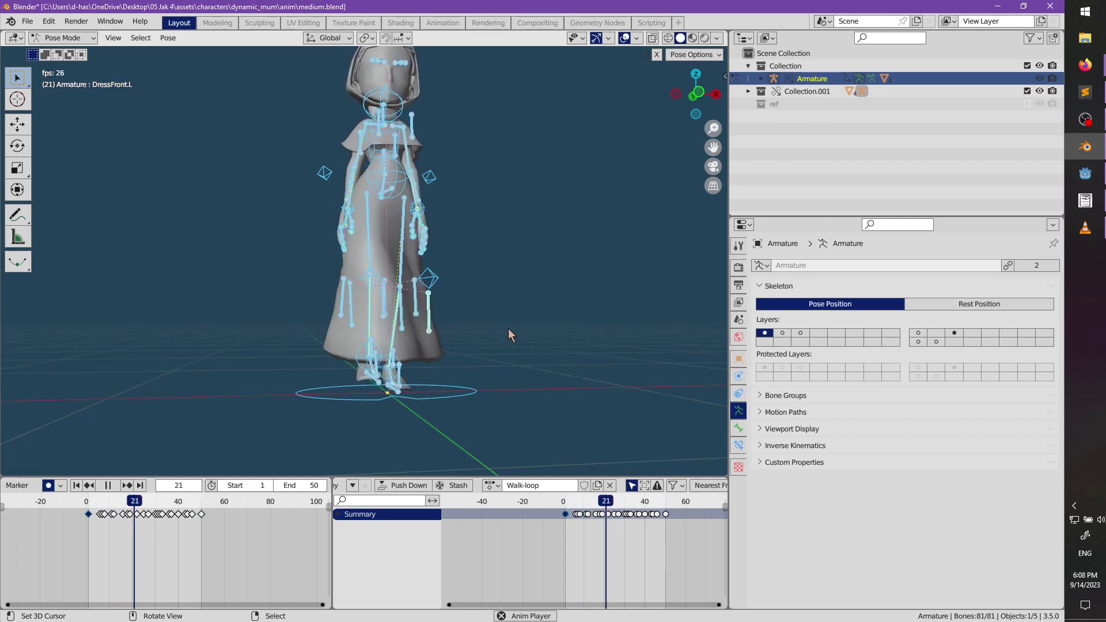
{"action": "middle_click_drag", "start_coordinate": [438, 343], "coordinate": [655, 361]}
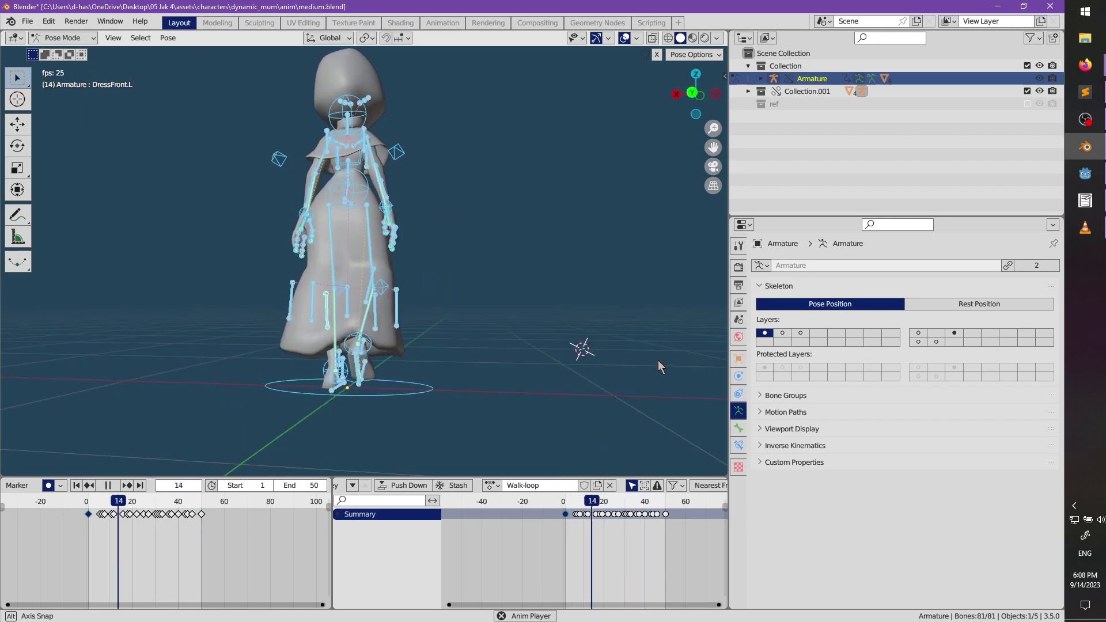
{"action": "middle_click_drag", "start_coordinate": [658, 367], "coordinate": [340, 360]}
{"action": "middle_click_drag", "start_coordinate": [436, 366], "coordinate": [393, 331], "text": "shift"}
{"action": "scroll", "coordinate": [393, 331], "scroll_direction": "up", "scroll_amount": 1}
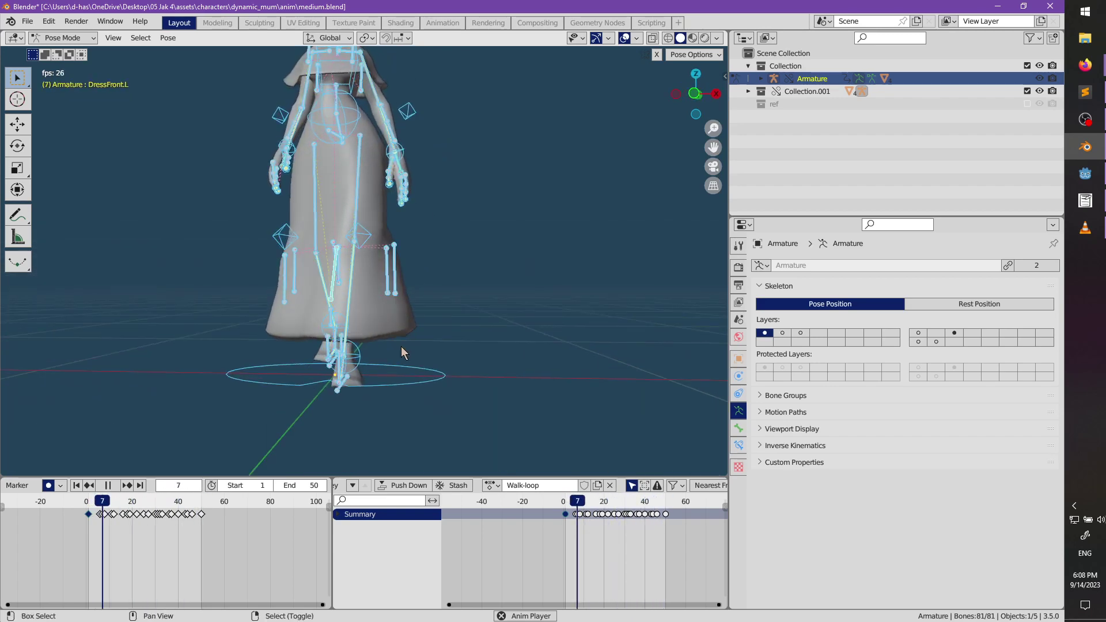
{"action": "key", "text": "space"}
- Select DressFront.L at frame 8 and show only the armature layer with the dress bones
{"action": "left_click_drag", "start_coordinate": [584, 507], "coordinate": [579, 505]}
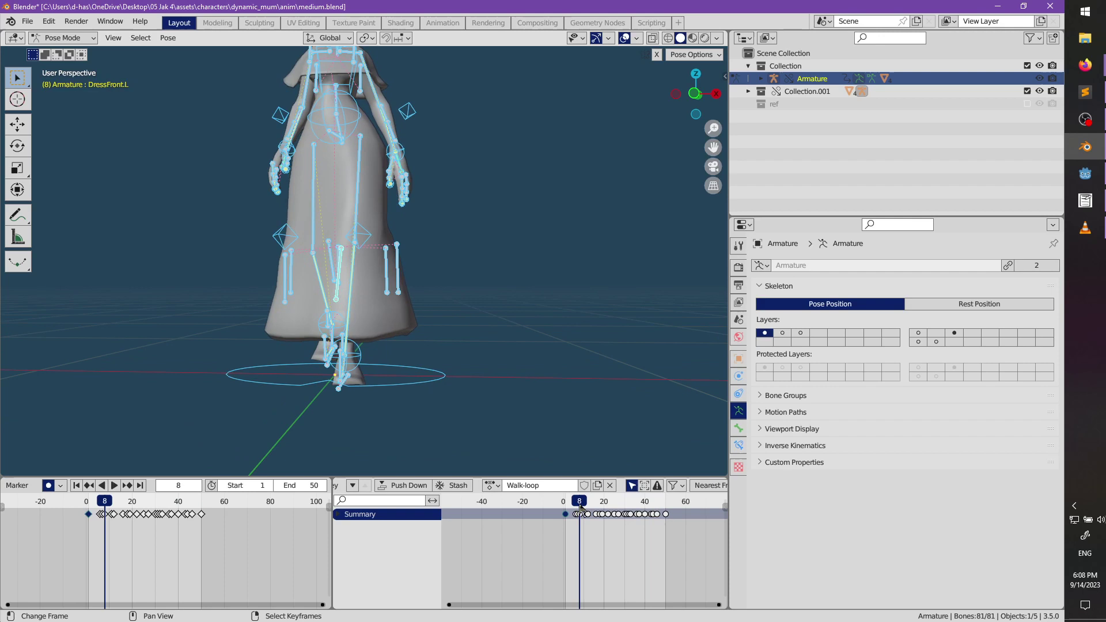
{"action": "left_click", "coordinate": [342, 288]}
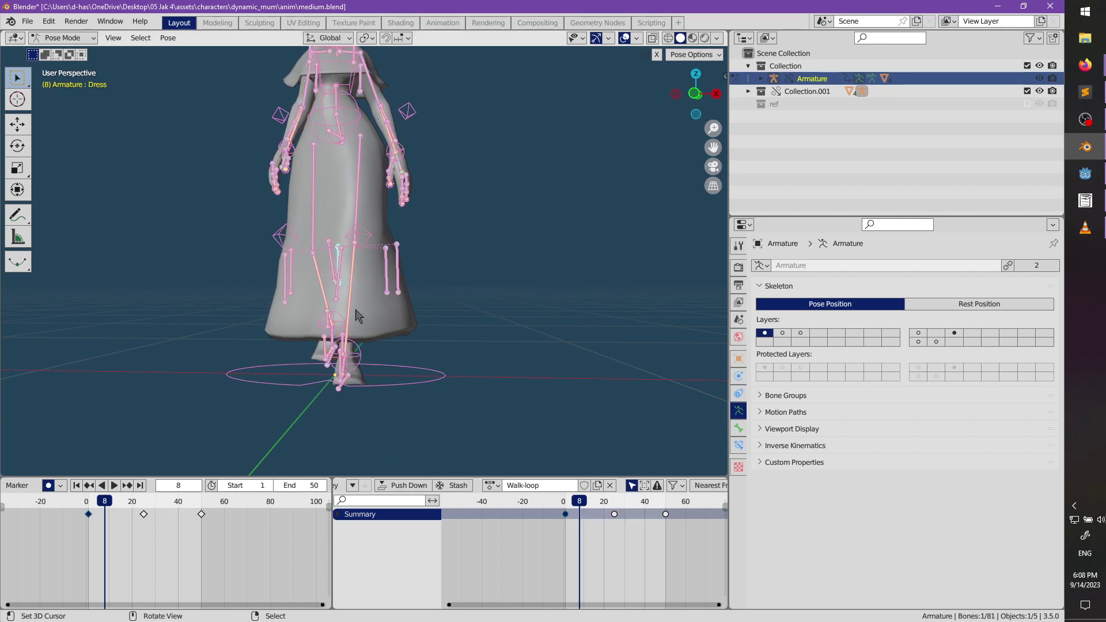
{"action": "left_click", "coordinate": [955, 333]}
{"action": "scroll", "coordinate": [440, 371], "scroll_direction": "up", "scroll_amount": 1}
{"action": "middle_click_drag", "start_coordinate": [440, 371], "coordinate": [555, 469]}
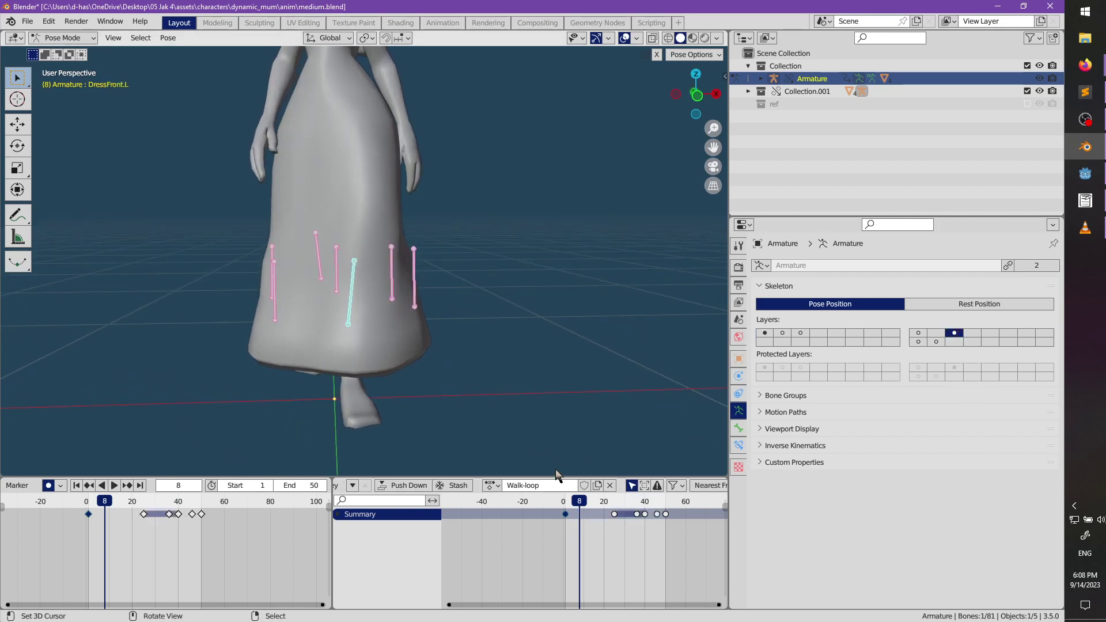
- Go to frame 11 and rotate DressFront.L to adjust the skirt front
{"action": "key", "text": "space"}
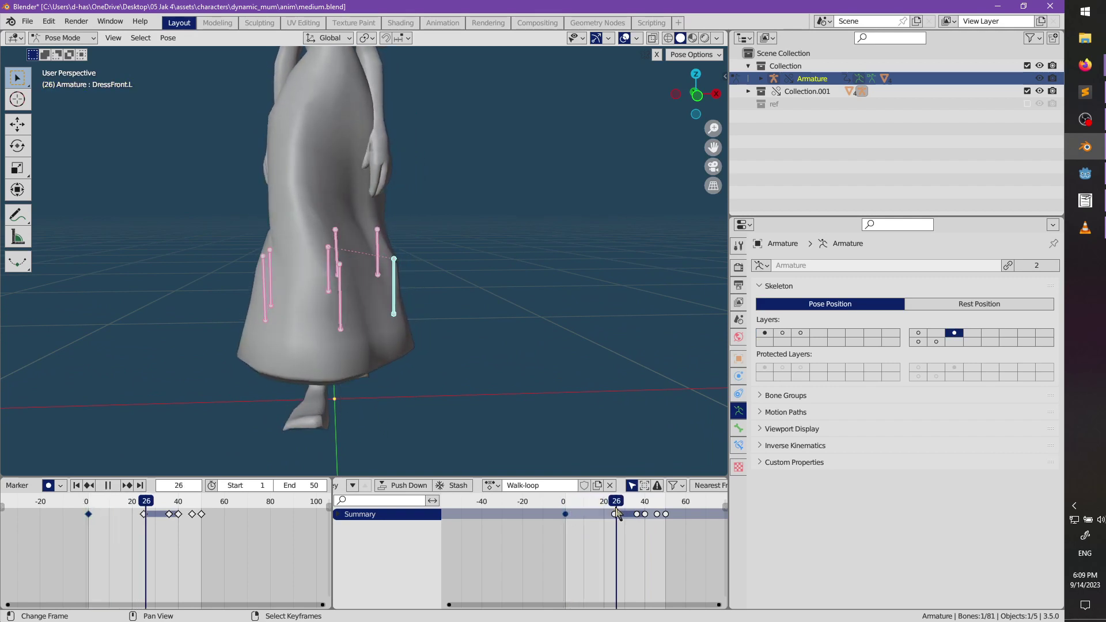
{"action": "key", "text": "space"}
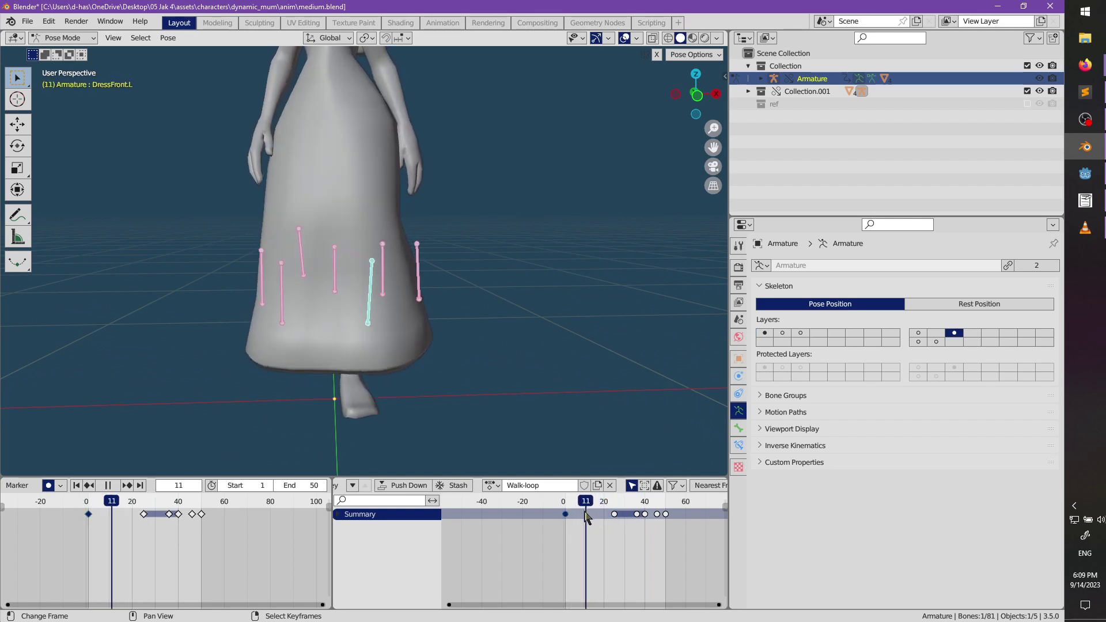
{"action": "middle_click_drag", "start_coordinate": [438, 360], "coordinate": [355, 360]}
{"action": "key", "text": "r"}
{"action": "left_click", "coordinate": [441, 369]}
- Rotate DressSide.L and move DressBack.L at frame 11 to reshape that side of the skirt
{"action": "left_click", "coordinate": [343, 296]}
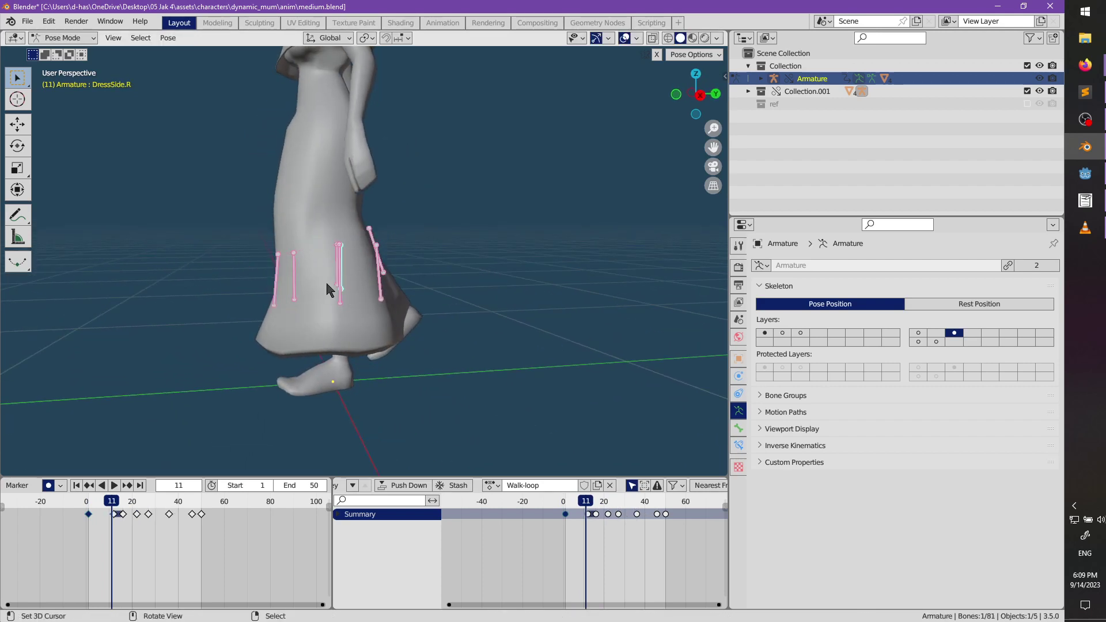
{"action": "middle_click_drag", "start_coordinate": [350, 307], "coordinate": [354, 338]}
{"action": "key", "text": "r"}
{"action": "left_click", "coordinate": [452, 412]}
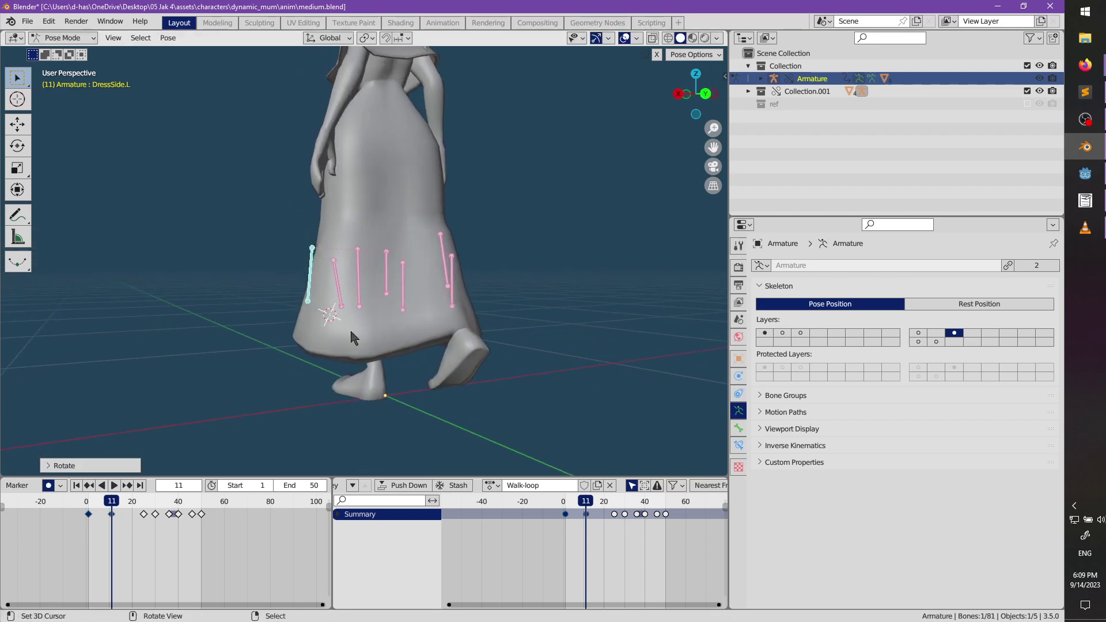
{"action": "left_click_drag", "start_coordinate": [357, 309], "coordinate": [406, 346]}
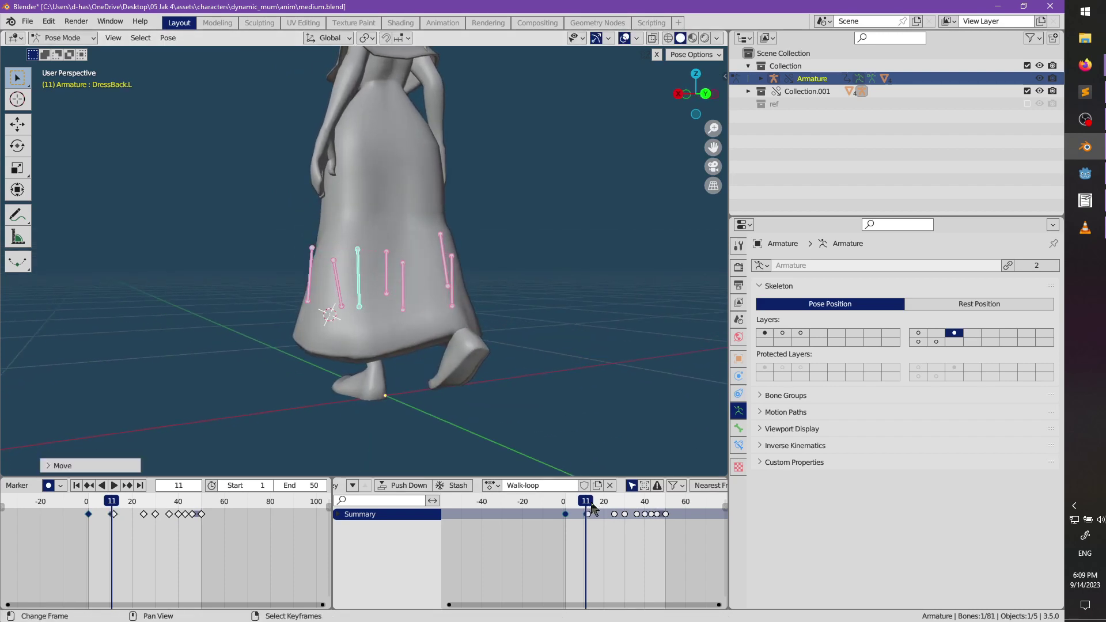
- Play and scrub the loop to check how the skirt moves from behind and from the front
{"action": "key", "text": "space"}
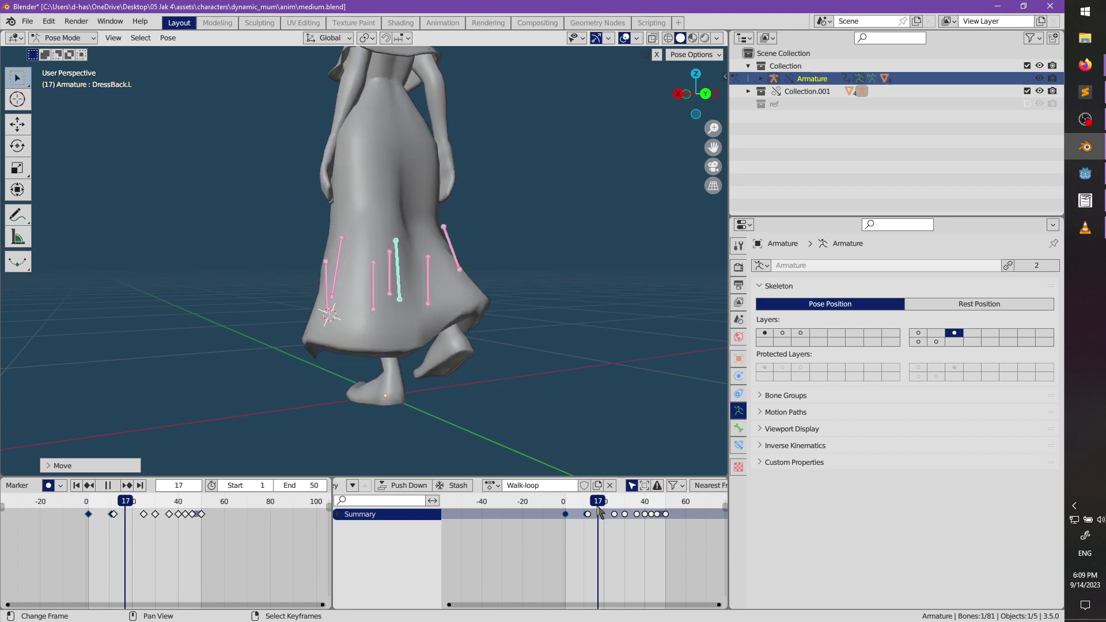
{"action": "left_click_drag", "start_coordinate": [589, 511], "coordinate": [584, 520]}
{"action": "scroll", "coordinate": [613, 524], "scroll_direction": "up", "scroll_amount": 15}
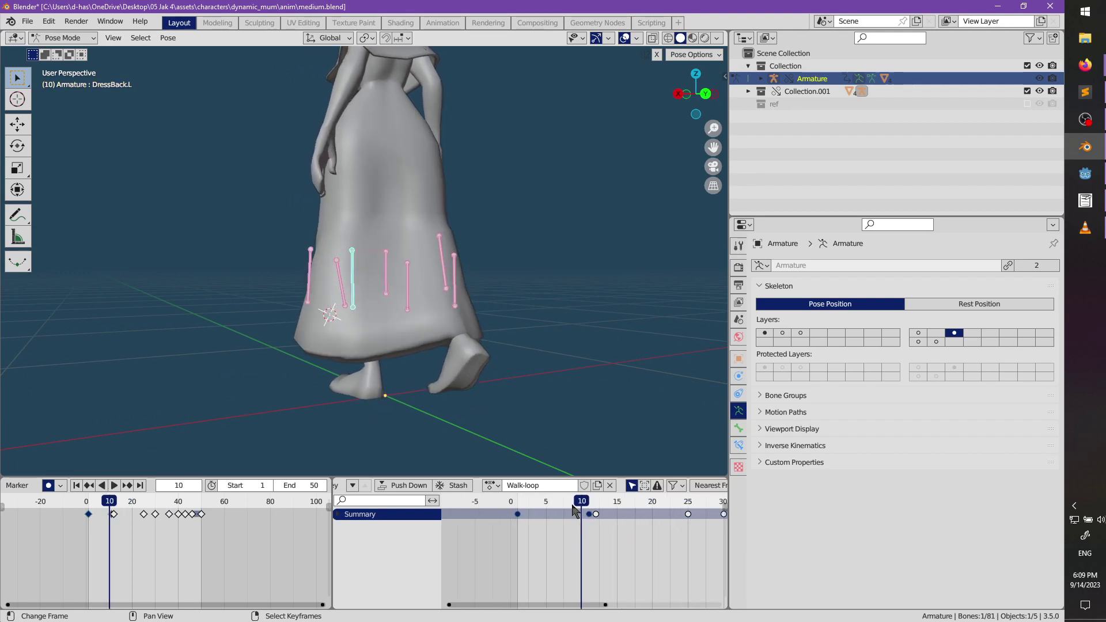
{"action": "key", "text": "space"}
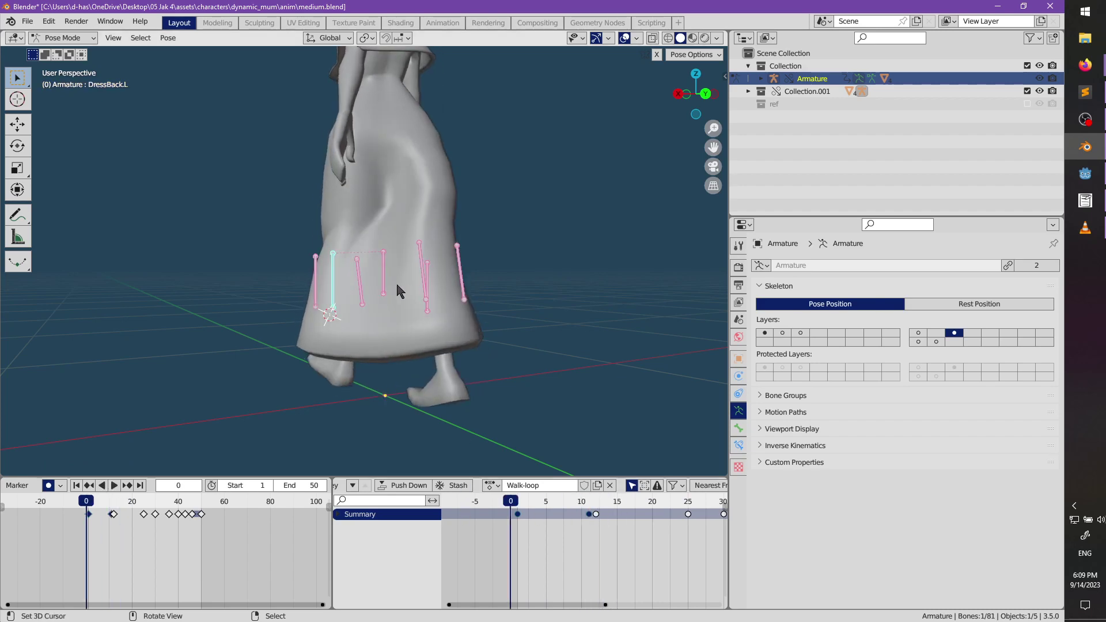
{"action": "middle_click_drag", "start_coordinate": [403, 289], "coordinate": [464, 322]}
{"action": "key", "text": "space"}
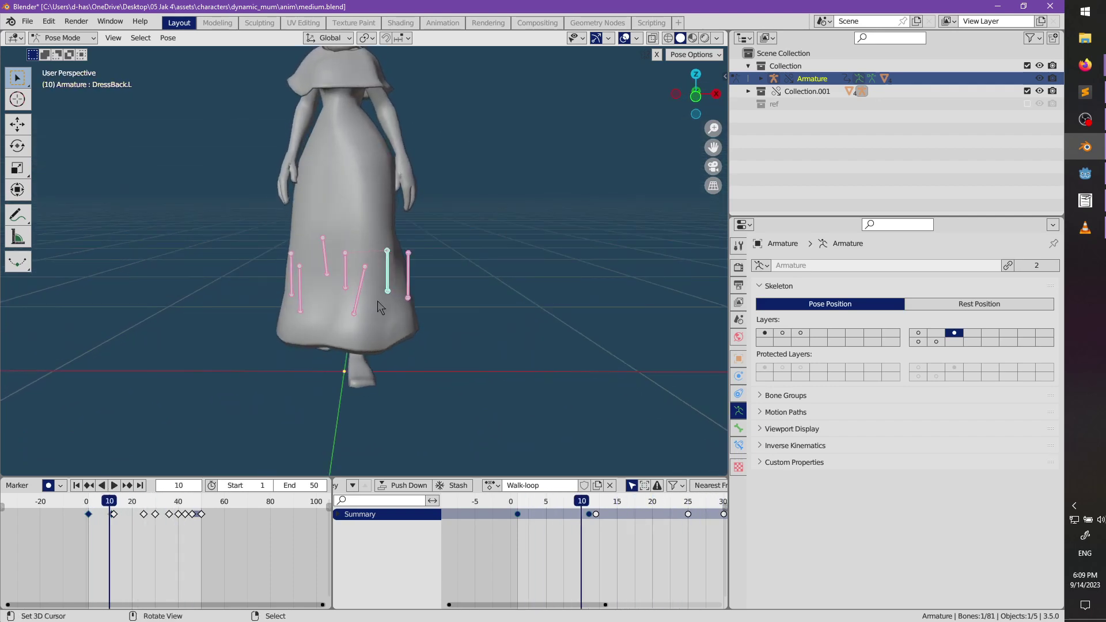
{"action": "left_click_drag", "start_coordinate": [582, 507], "coordinate": [700, 514]}
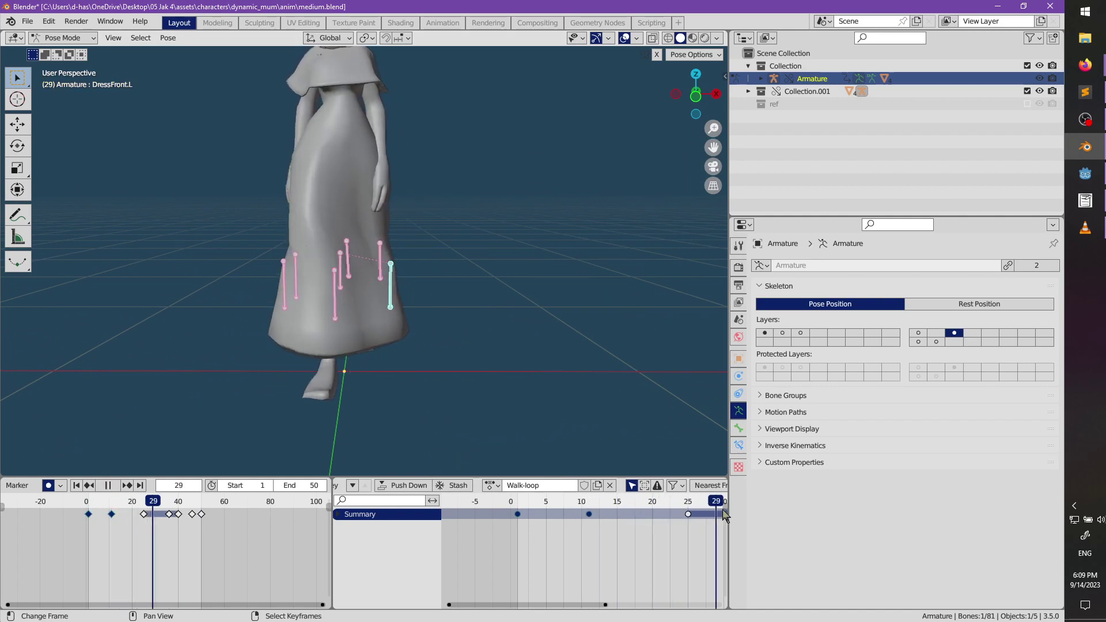
{"action": "left_click_drag", "start_coordinate": [480, 605], "coordinate": [585, 581]}
{"action": "left_click_drag", "start_coordinate": [550, 507], "coordinate": [573, 524]}
{"action": "key", "text": "space"}
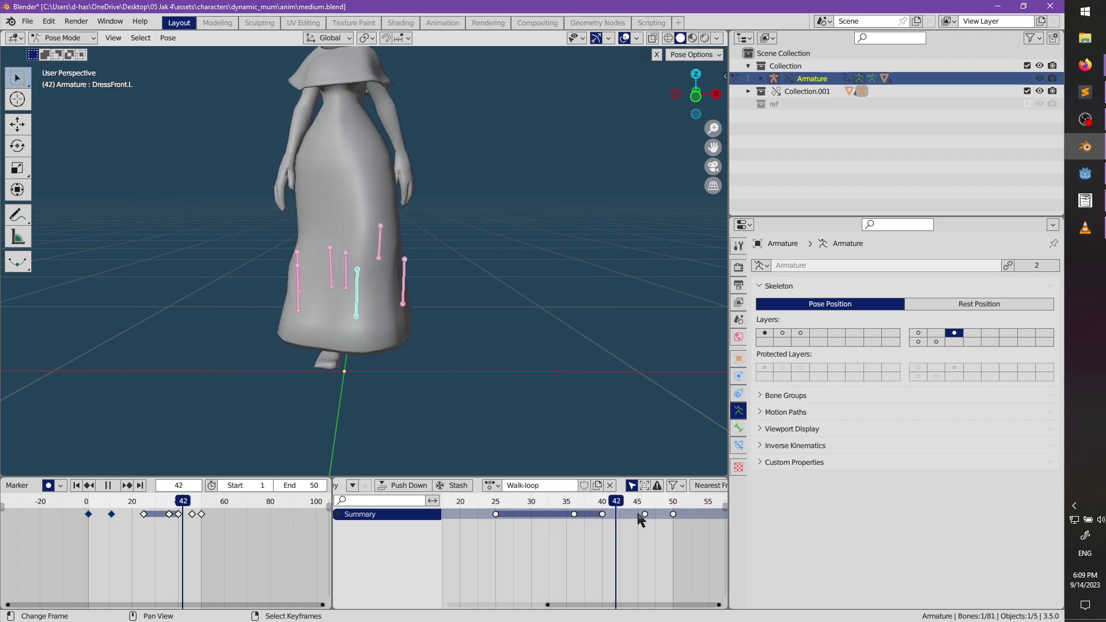
- Delete DressFront.L's keyframes at frames 40 and 36
{"action": "left_click_drag", "start_coordinate": [632, 524], "coordinate": [602, 527]}
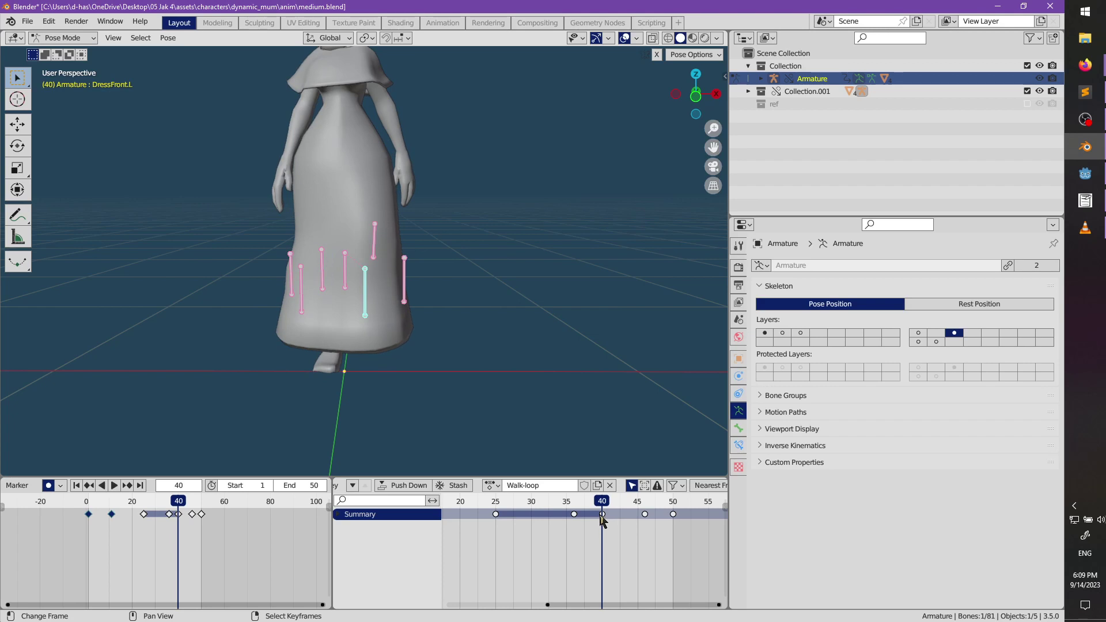
{"action": "left_click", "coordinate": [602, 514]}
{"action": "key", "text": "x"}
{"action": "left_click", "coordinate": [622, 542]}
{"action": "key", "text": "shift+ctrl+space"}
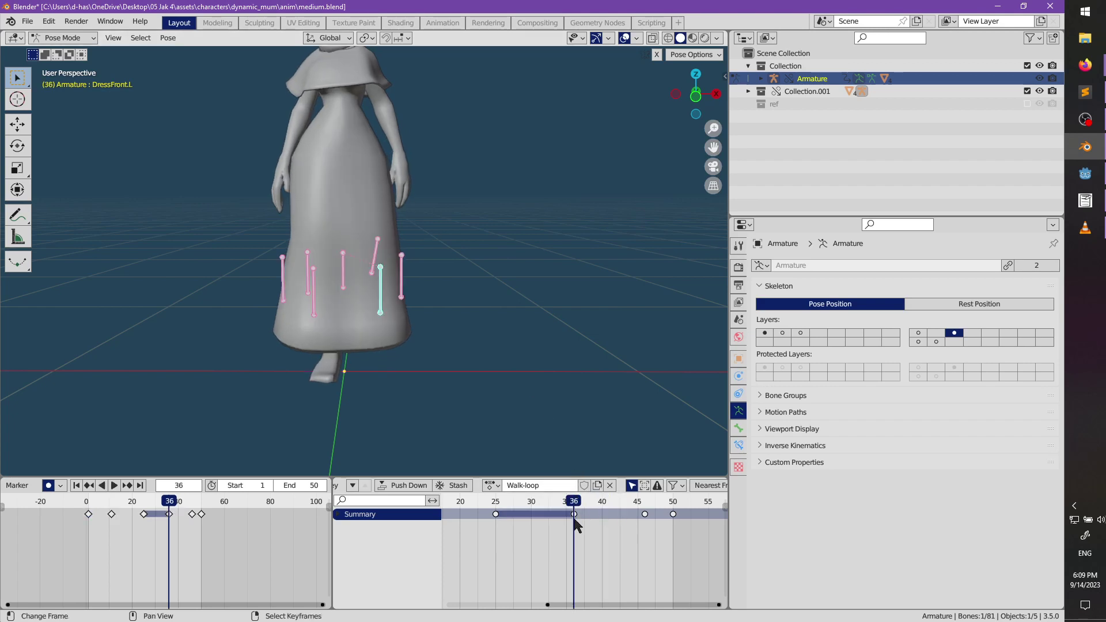
{"action": "left_click", "coordinate": [574, 514]}
{"action": "key", "text": "x"}
{"action": "left_click", "coordinate": [576, 517]}
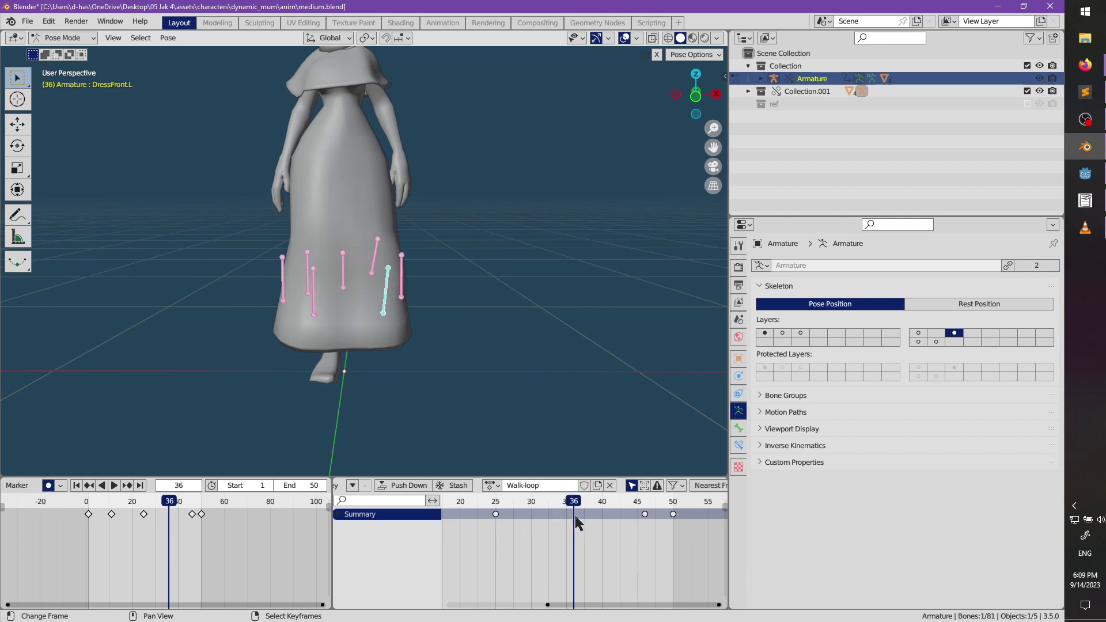
- Copy DressFront.L's frame 25 keyframe onto frame 36 and rotate the bone there
{"action": "left_click", "coordinate": [496, 514]}
{"action": "key", "text": "ctrl+v"}
{"action": "middle_click_drag", "start_coordinate": [437, 341], "coordinate": [406, 361]}
{"action": "key", "text": "r"}
{"action": "left_click", "coordinate": [431, 341]}
{"action": "key", "text": "KP_6"}
{"action": "key", "text": "KP_6"}
{"action": "key", "text": "KP_6"}
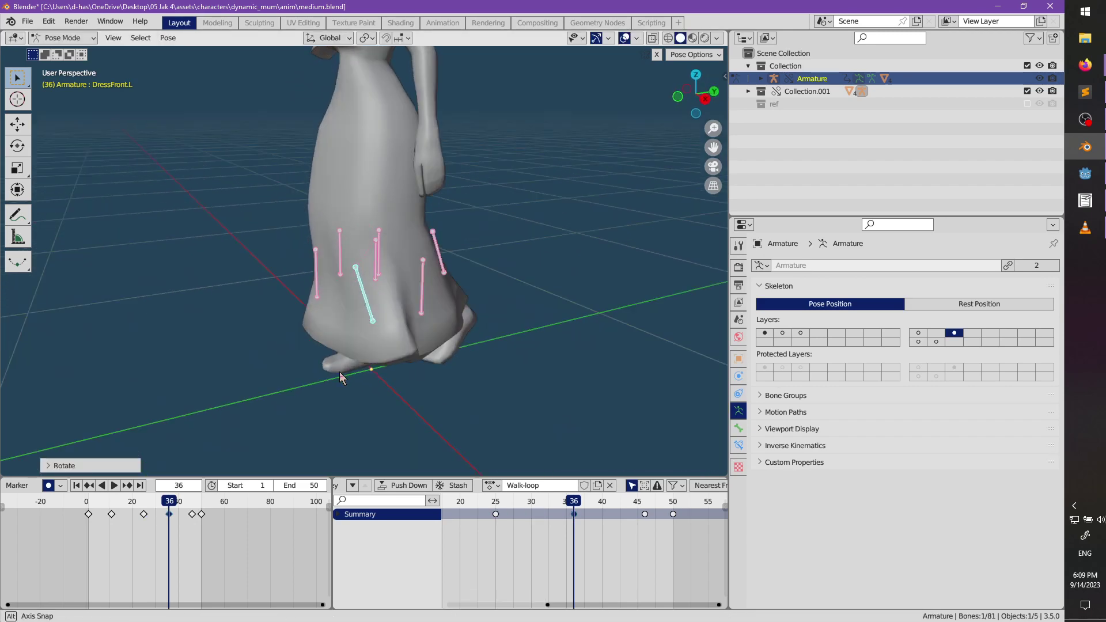
- Rotate DressFront.L and DressFront.R at frame 36 so the front of the skirt follows the legs
{"action": "key", "text": "r"}
{"action": "left_click", "coordinate": [309, 393]}
{"action": "middle_click_drag", "start_coordinate": [308, 393], "coordinate": [522, 355]}
{"action": "right_click", "coordinate": [299, 302]}
{"action": "right_click", "coordinate": [316, 297]}
{"action": "middle_click_drag", "start_coordinate": [340, 324], "coordinate": [413, 367]}
{"action": "key", "text": "r"}
{"action": "left_click", "coordinate": [458, 375]}
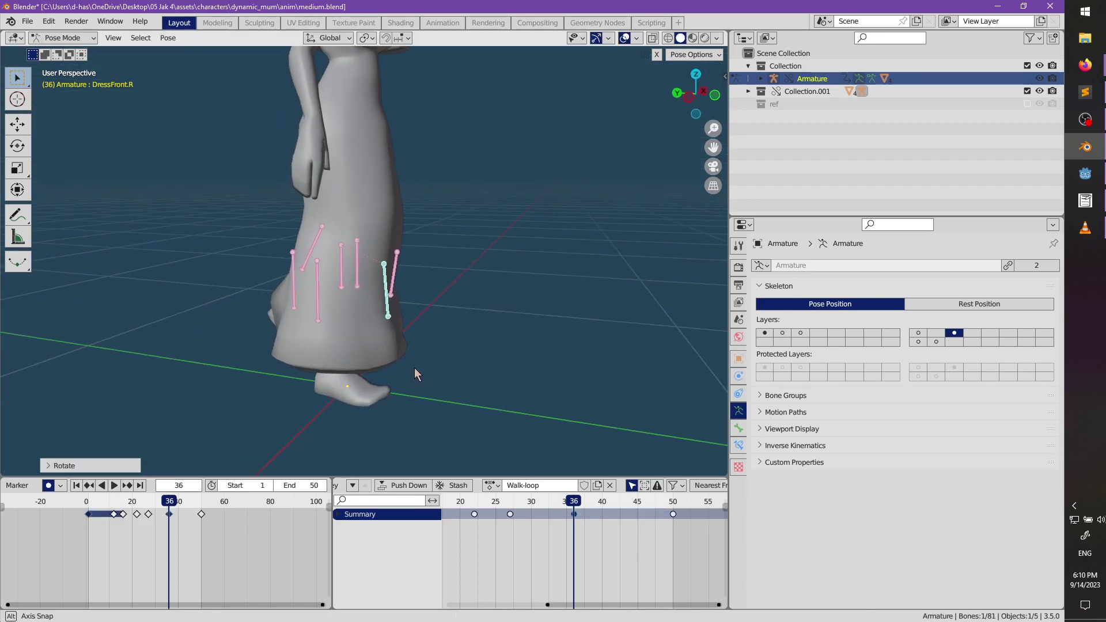
- Rotate DressSide.R at frame 36 to reshape that side of the skirt
{"action": "left_click", "coordinate": [331, 337]}
{"action": "middle_click_drag", "start_coordinate": [337, 345], "coordinate": [264, 332]}
{"action": "key", "text": "r"}
{"action": "left_click", "coordinate": [417, 349]}
- Play the walk loop and check the skirt's motion on the full figure from several angles
{"action": "key", "text": "space"}
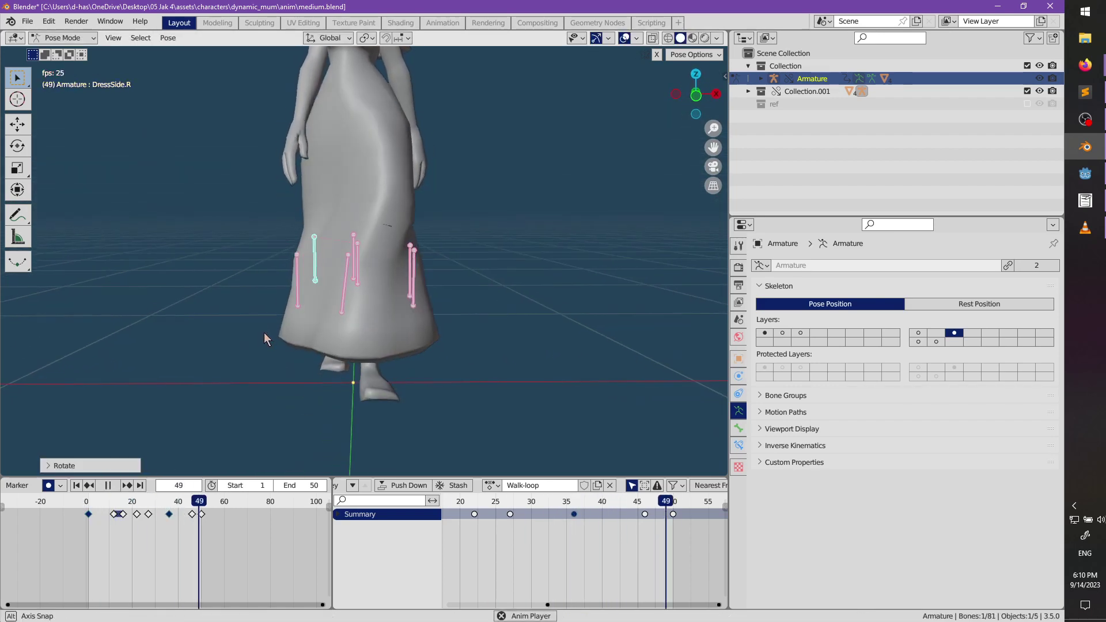
{"action": "scroll", "coordinate": [260, 327], "scroll_direction": "down", "scroll_amount": 5}
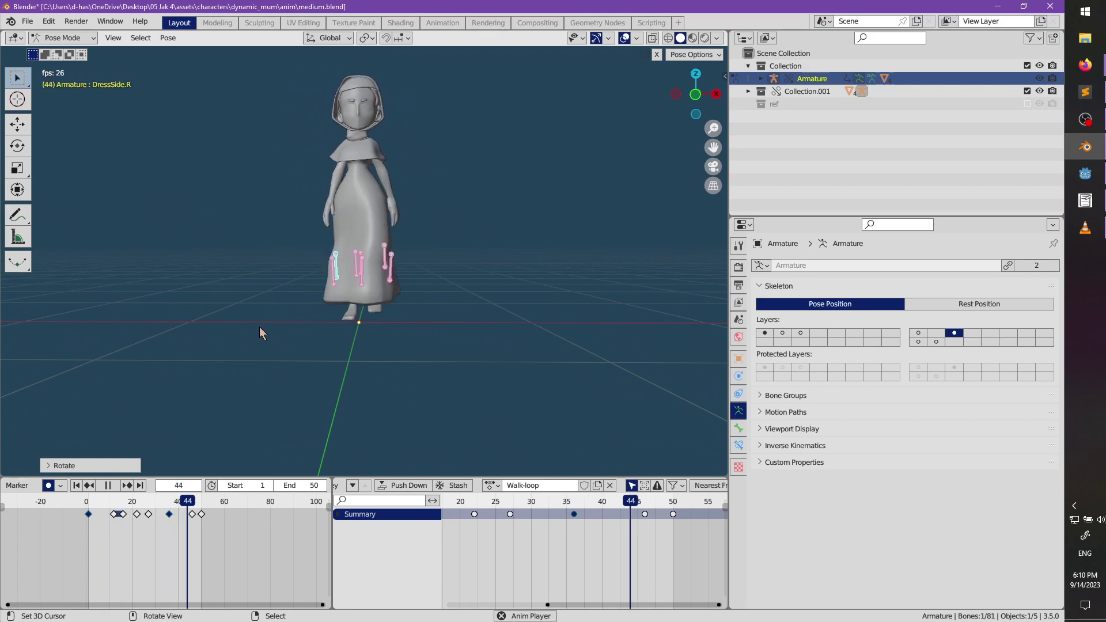
{"action": "middle_click_drag", "start_coordinate": [260, 326], "coordinate": [298, 336]}
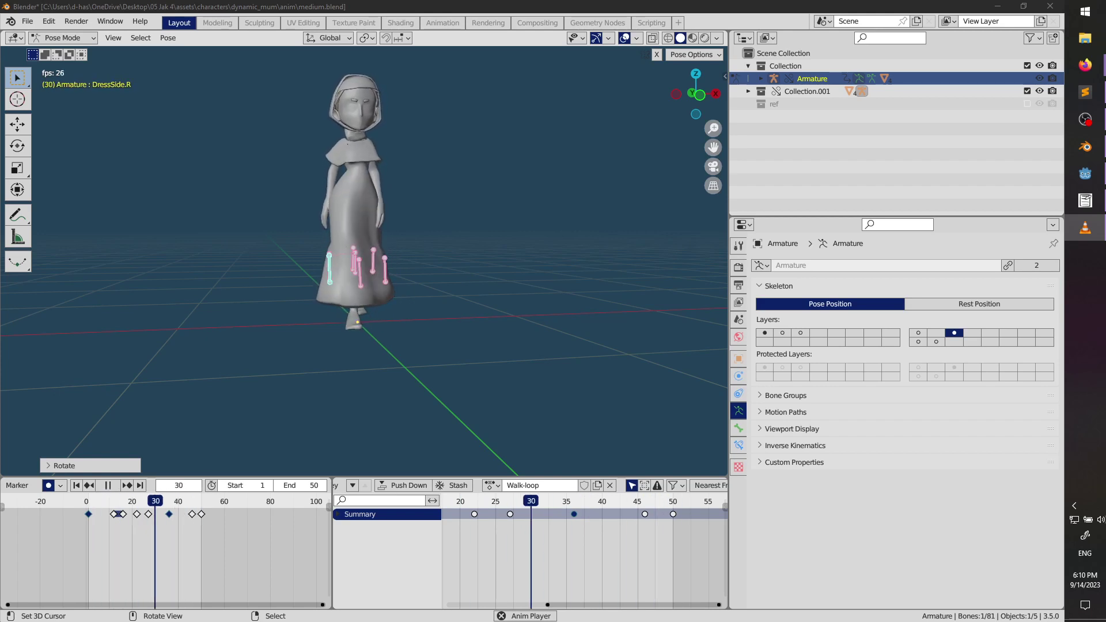
{"action": "middle_click_drag", "start_coordinate": [537, 209], "coordinate": [597, 423]}
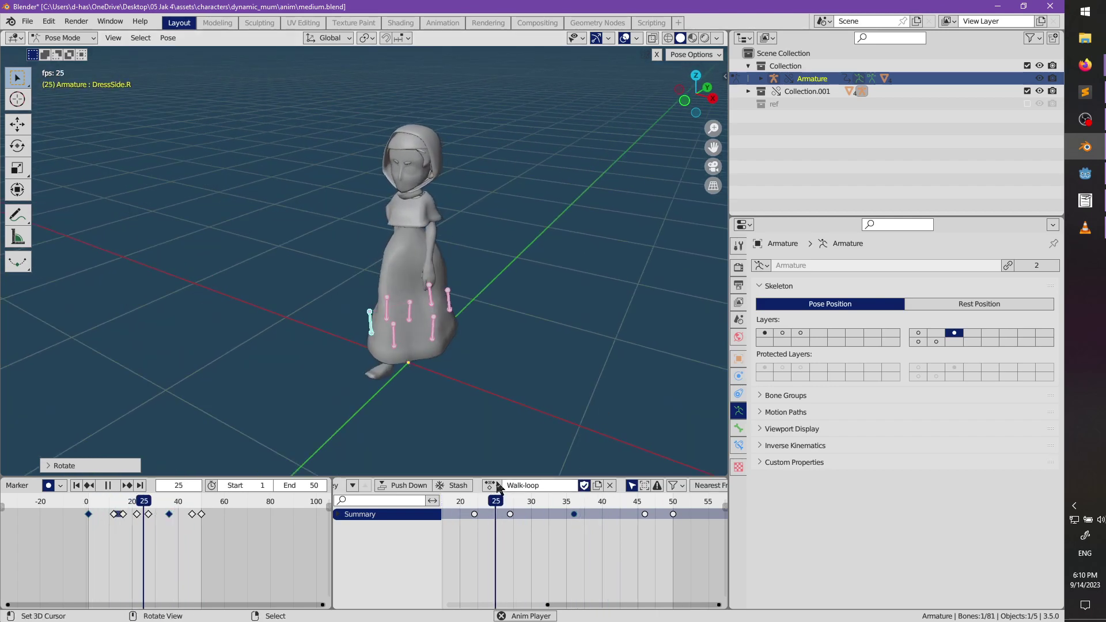
- Stash the Walk-loop action with a fake user, stop playback and return the armature to Object Mode
{"action": "left_click", "coordinate": [465, 488]}
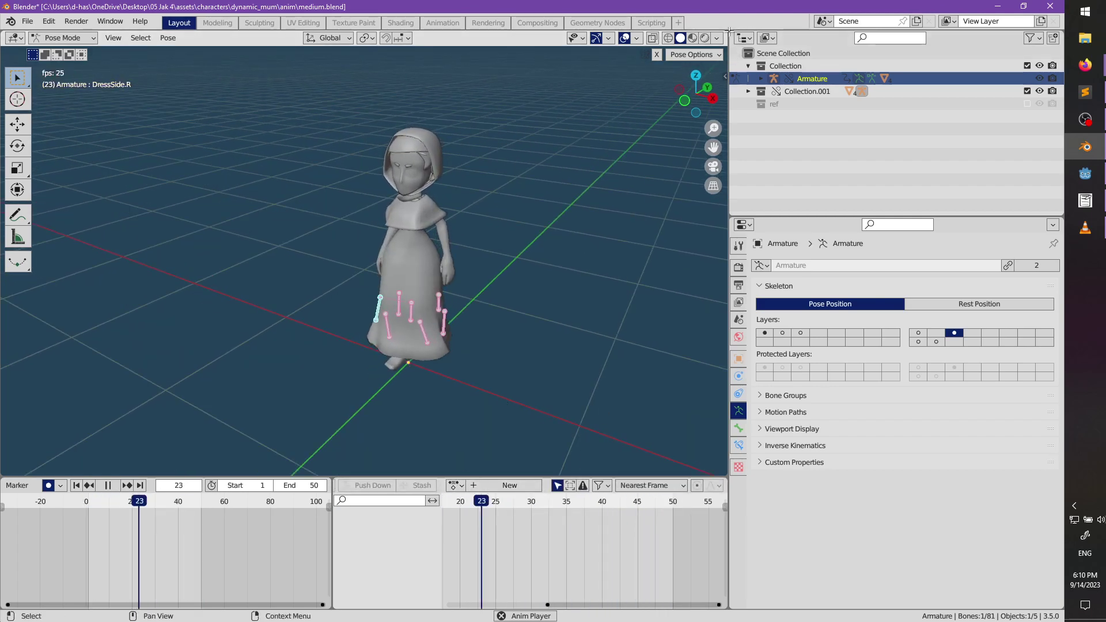
{"action": "key", "text": "ctrl+space"}
{"action": "key", "text": "ctrl+space"}
{"action": "key", "text": "space"}
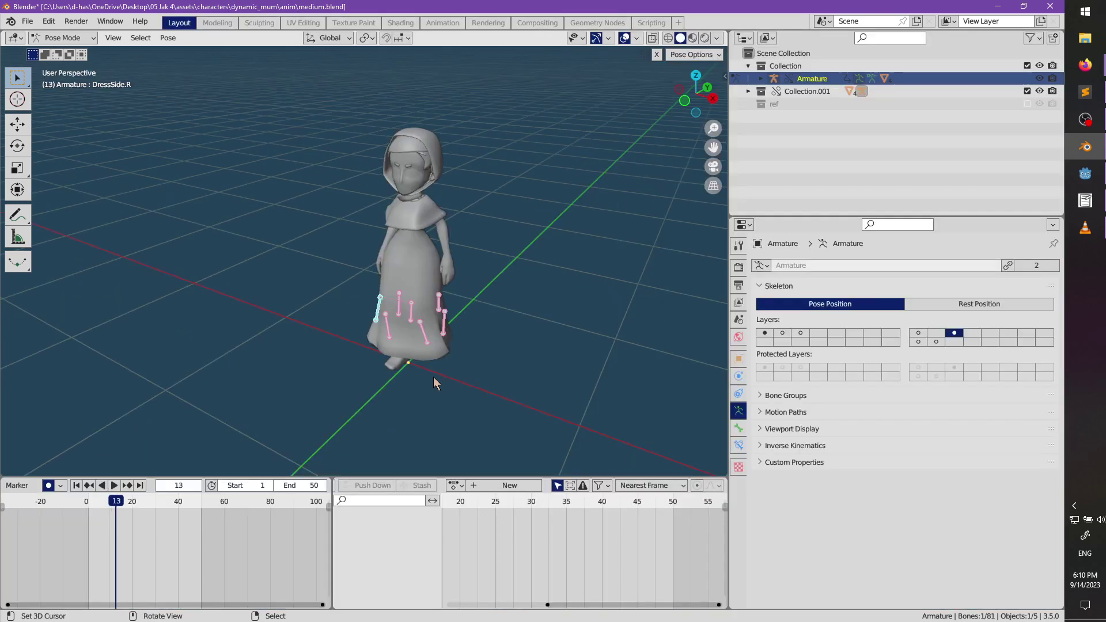
{"action": "key", "text": "ctrl+Tab"}
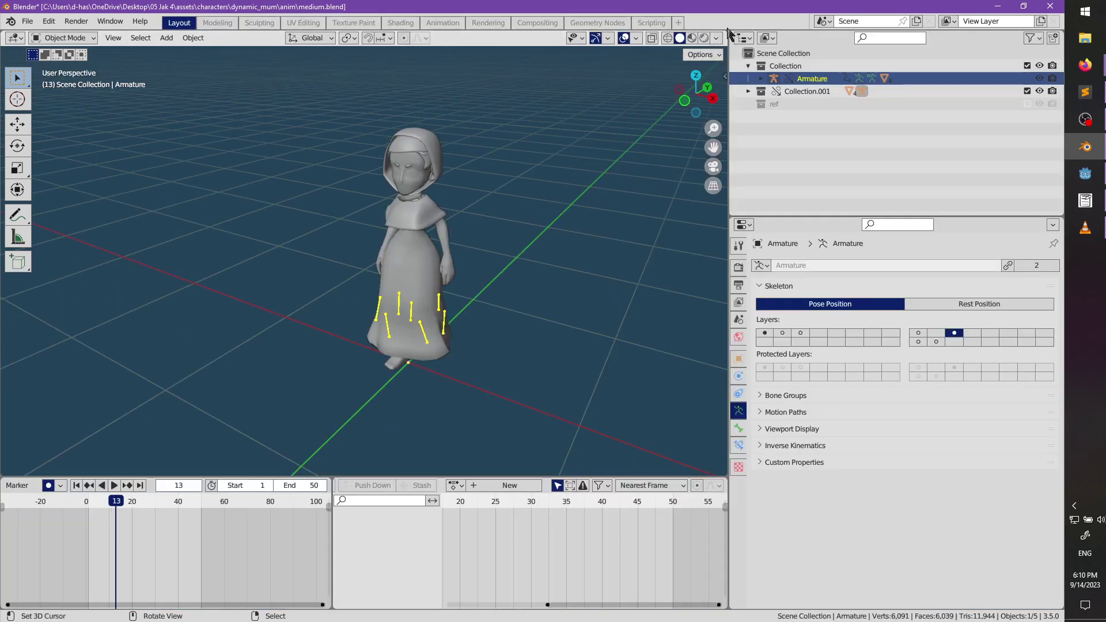
- Split the 3D viewport to add a Nonlinear Animation editor and exclude Collection.001 from the view layer
{"action": "left_click_drag", "start_coordinate": [726, 30], "coordinate": [371, 115]}
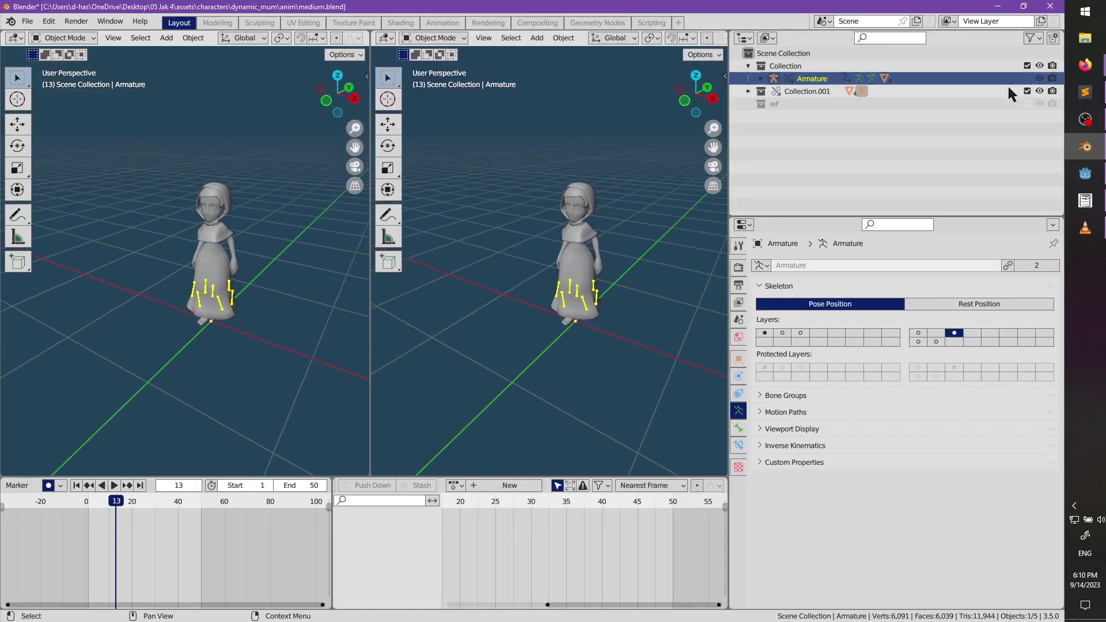
{"action": "left_click", "coordinate": [1027, 91]}
{"action": "left_click", "coordinate": [435, 37]}
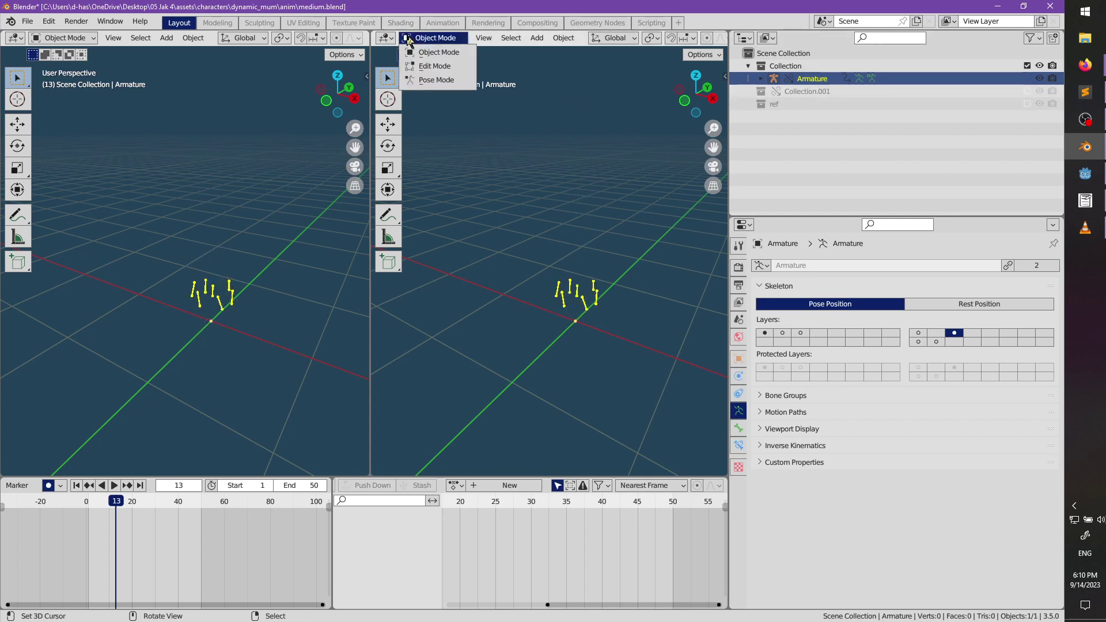
{"action": "left_click", "coordinate": [395, 40]}
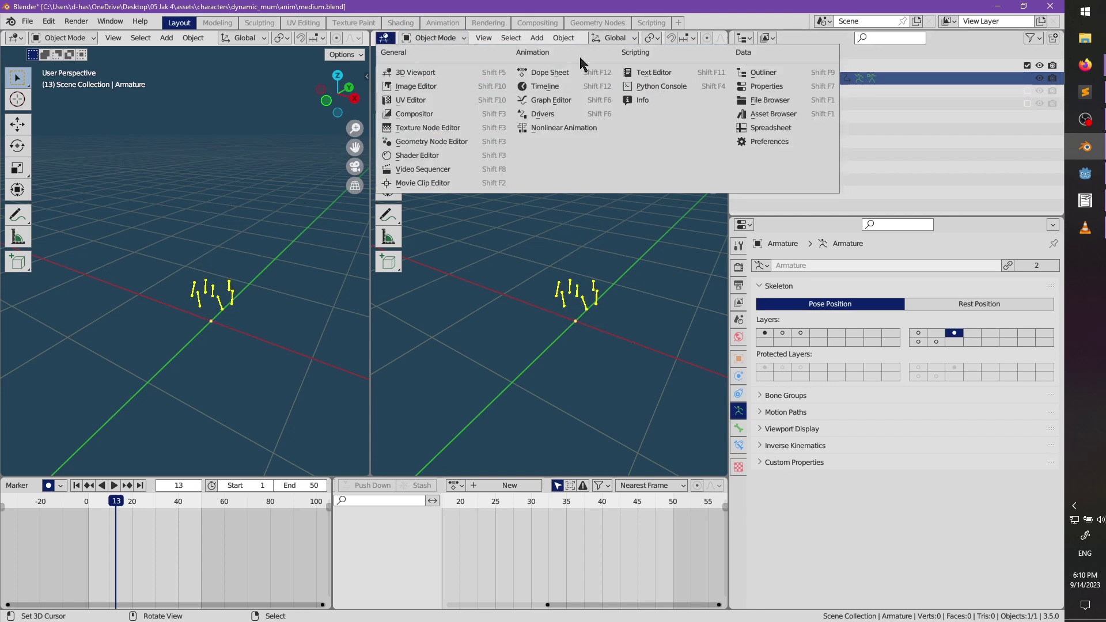
{"action": "left_click", "coordinate": [564, 128]}
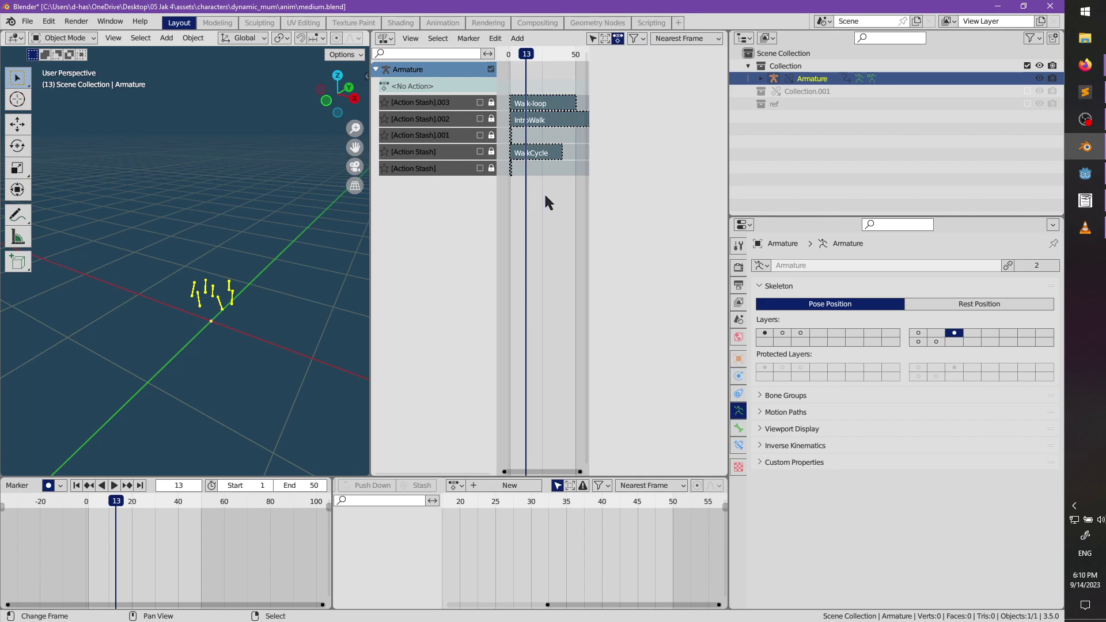
- Assign the IntroSit action to the armature and try to stash it
{"action": "left_click_drag", "start_coordinate": [589, 190], "coordinate": [730, 193]}
{"action": "key", "text": "Left"}
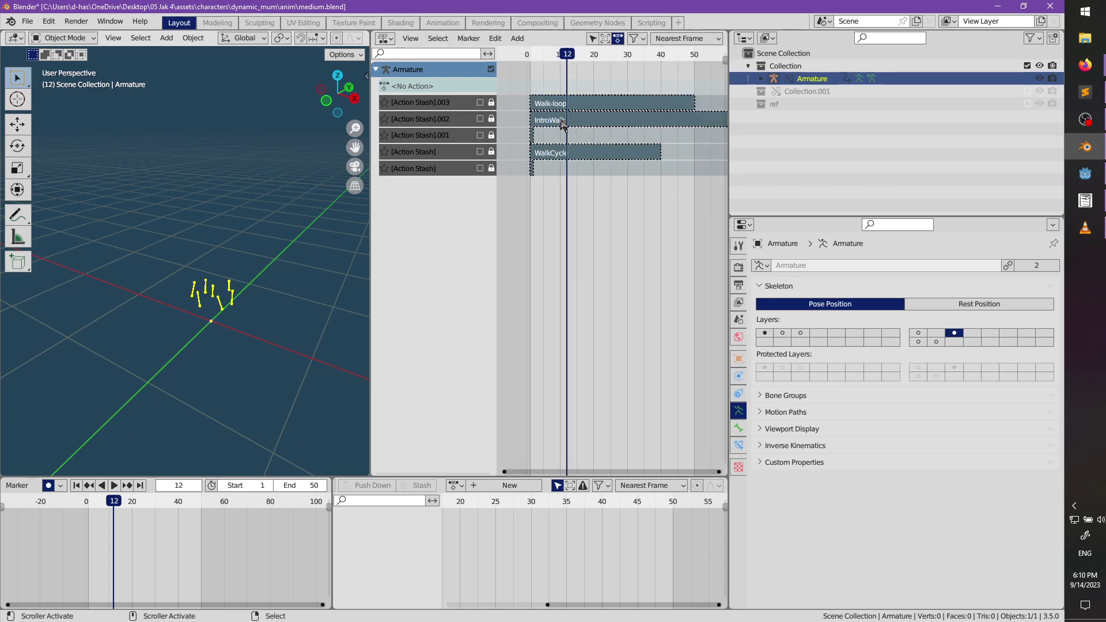
{"action": "left_click", "coordinate": [549, 121]}
{"action": "left_click", "coordinate": [458, 488]}
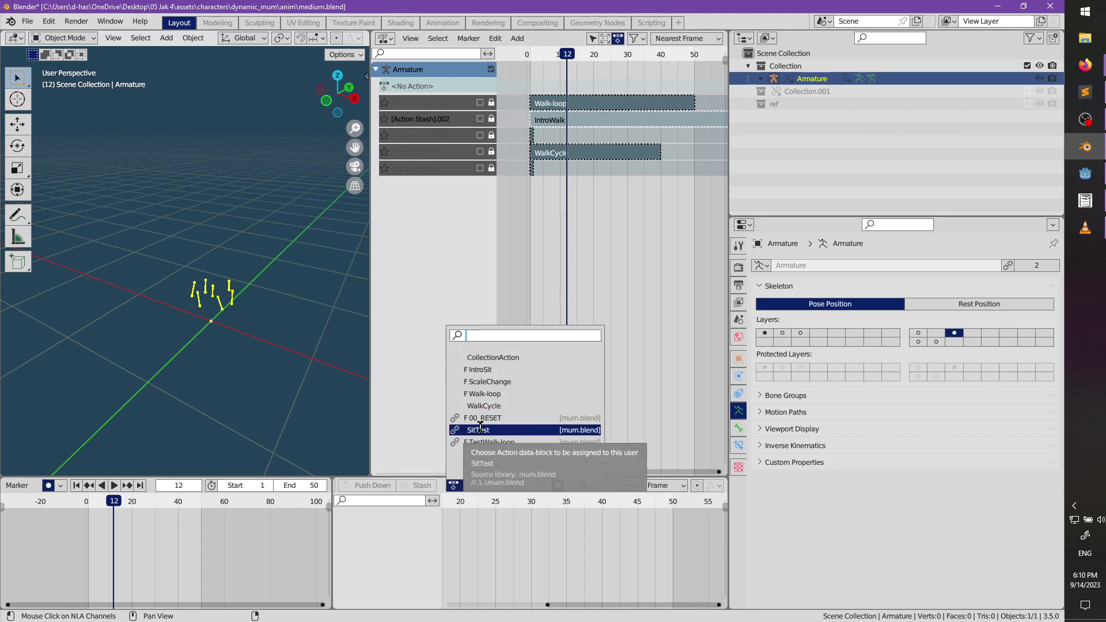
{"action": "left_click", "coordinate": [485, 369]}
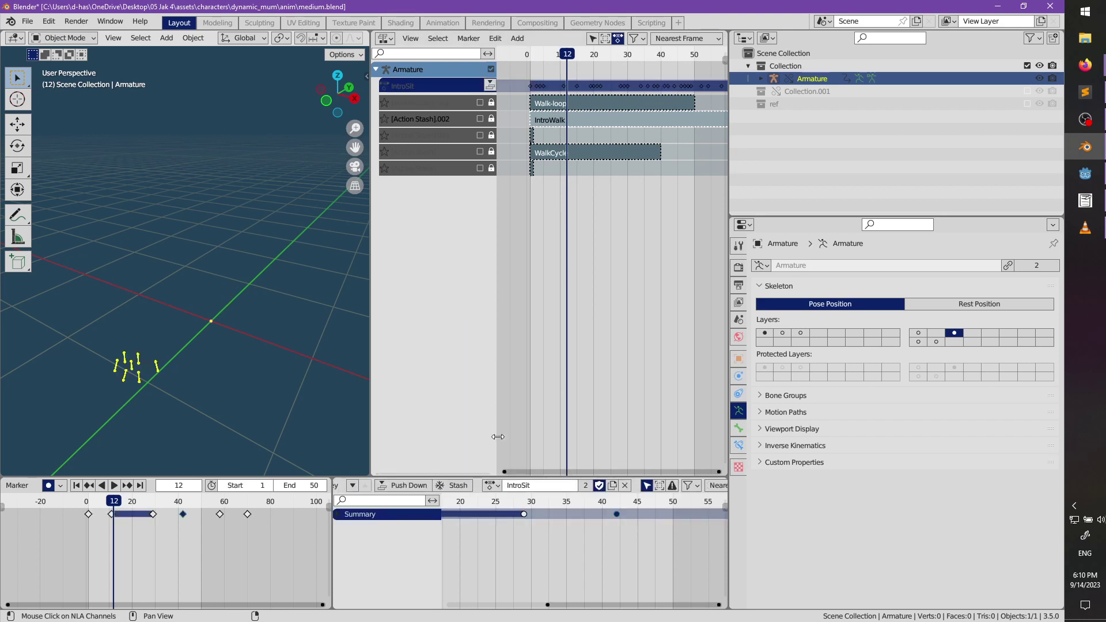
{"action": "left_click", "coordinate": [458, 485]}
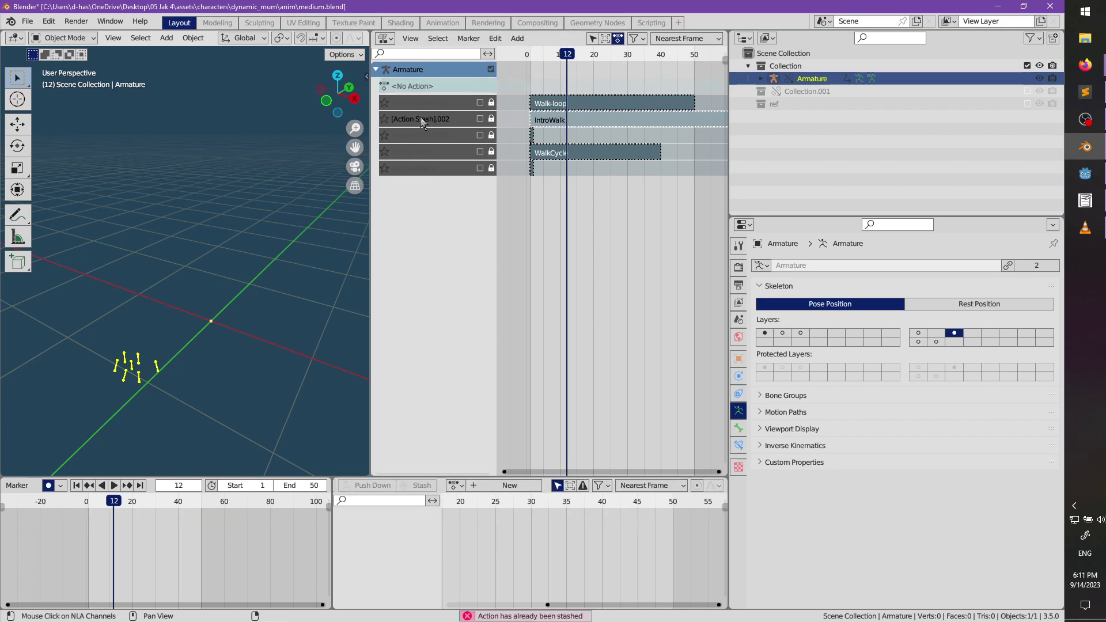
- Delete the stashed WalkCycle track from the armature's nonlinear animation tracks
{"action": "left_click", "coordinate": [556, 129]}
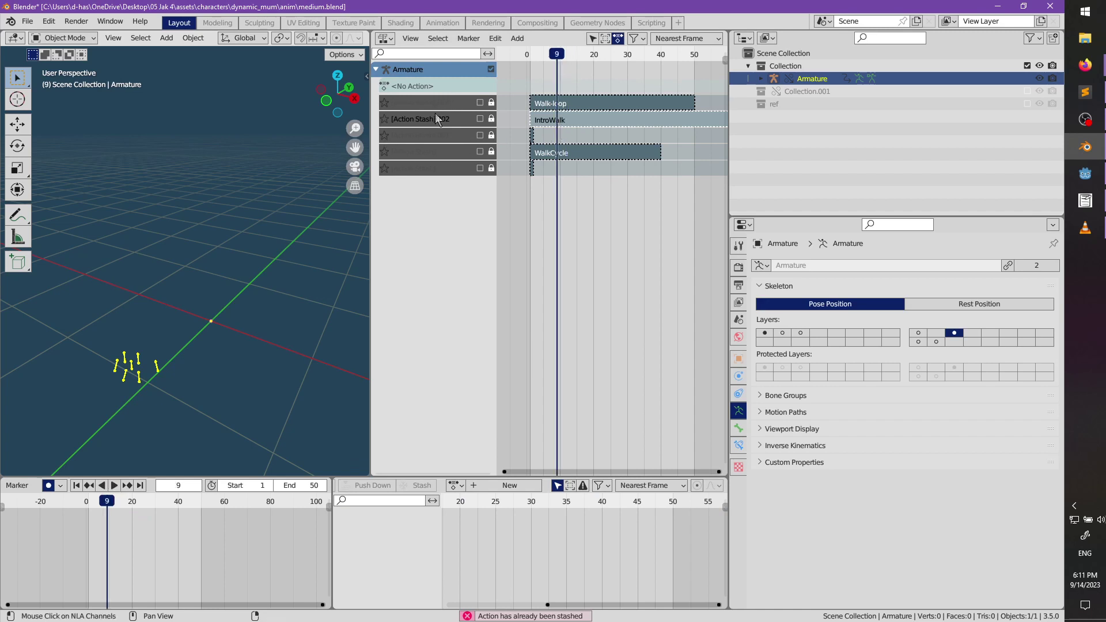
{"action": "left_click", "coordinate": [537, 137]}
{"action": "scroll", "coordinate": [543, 139], "scroll_direction": "up", "scroll_amount": 8}
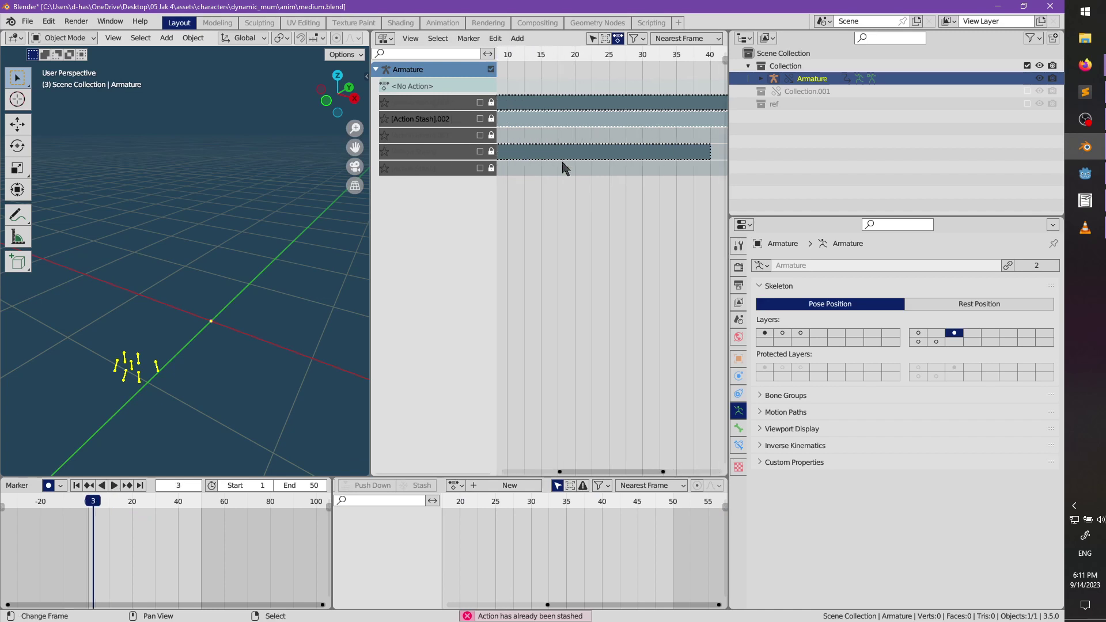
{"action": "scroll", "coordinate": [623, 194], "scroll_direction": "up", "scroll_amount": 4}
{"action": "middle_click_drag", "start_coordinate": [524, 182], "coordinate": [607, 193]}
{"action": "scroll", "coordinate": [589, 199], "scroll_direction": "up", "scroll_amount": 4}
{"action": "scroll", "coordinate": [588, 199], "scroll_direction": "up", "scroll_amount": 6}
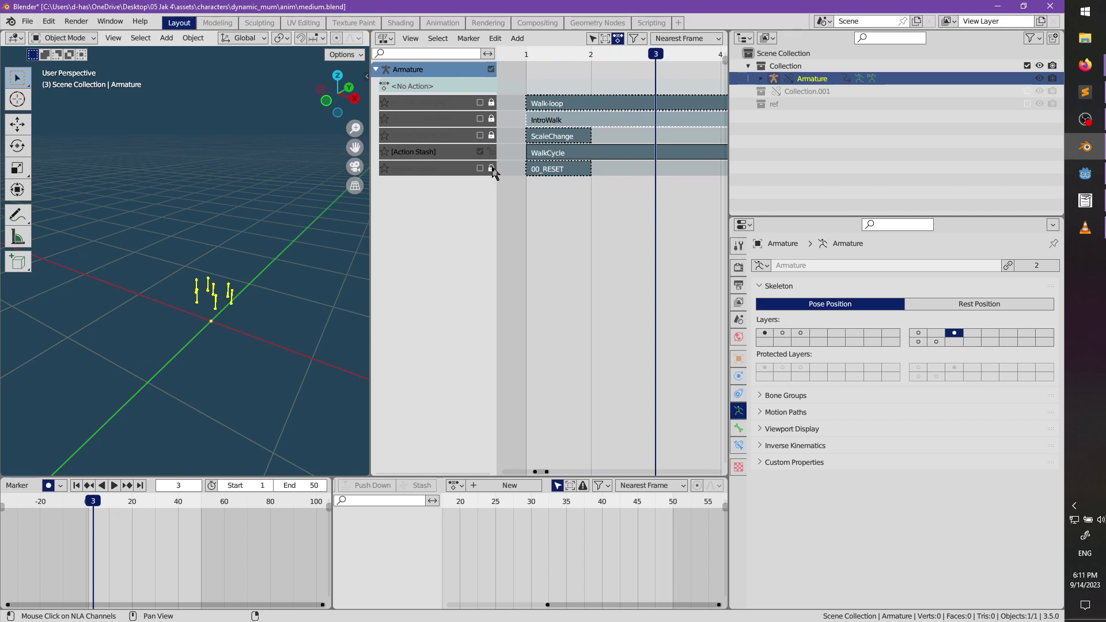
{"action": "key", "text": "x"}
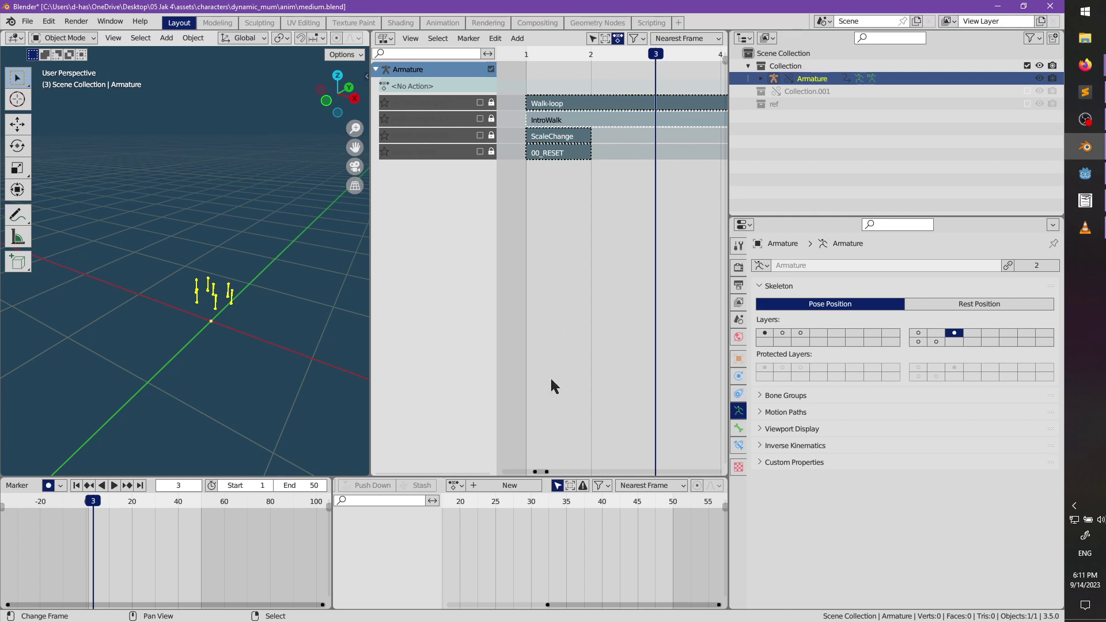
- Assign the Walk-loop action to the armature and show only its first bone layer
{"action": "left_click", "coordinate": [460, 488]}
{"action": "left_click", "coordinate": [455, 485]}
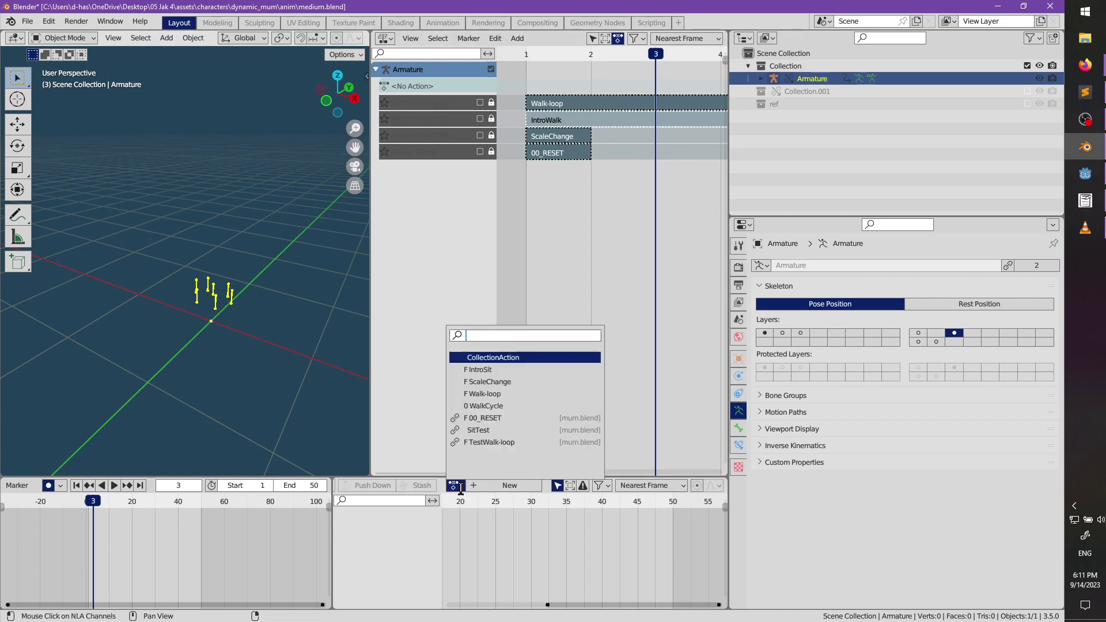
{"action": "left_click", "coordinate": [485, 394]}
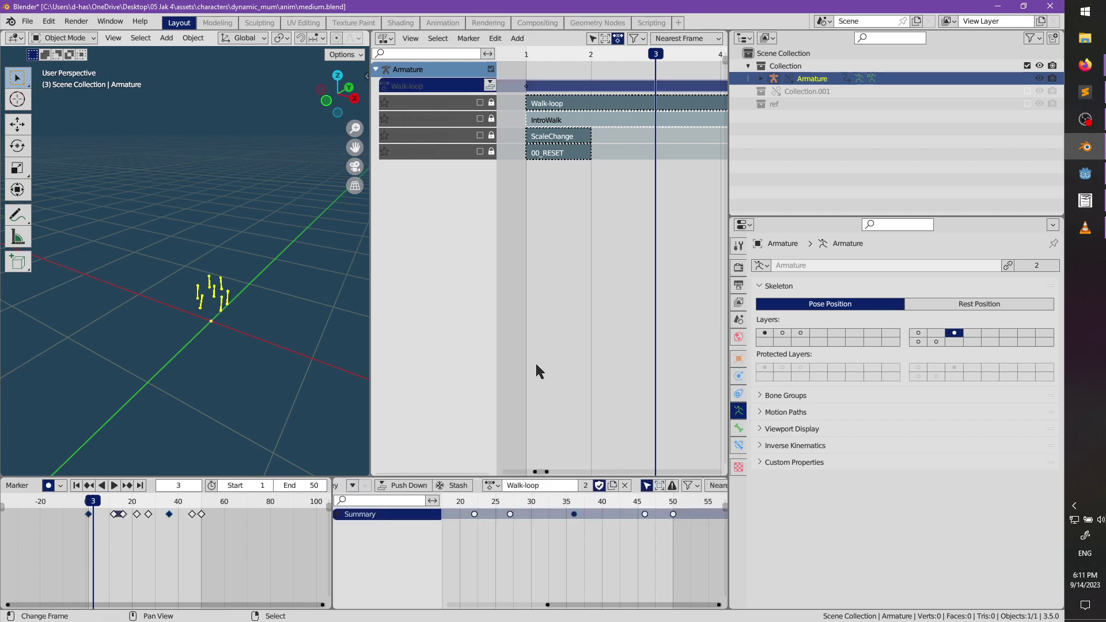
{"action": "scroll", "coordinate": [458, 509], "scroll_direction": "down", "scroll_amount": 4}
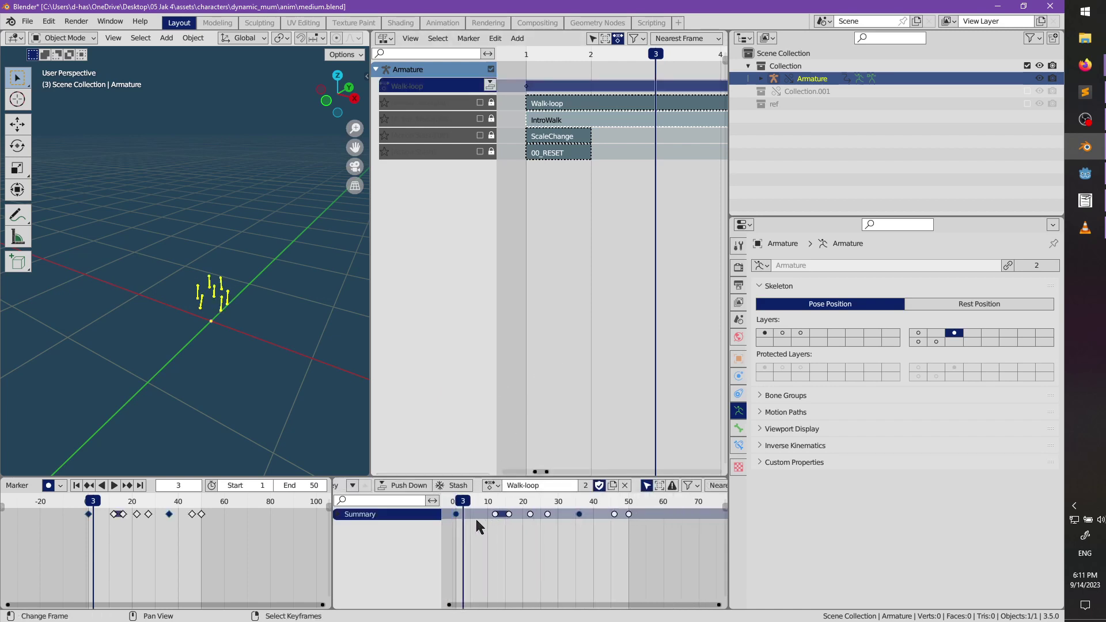
{"action": "left_click", "coordinate": [765, 333]}
- Play the walk loop on the main rig bones and save medium.blend
{"action": "key", "text": "space"}
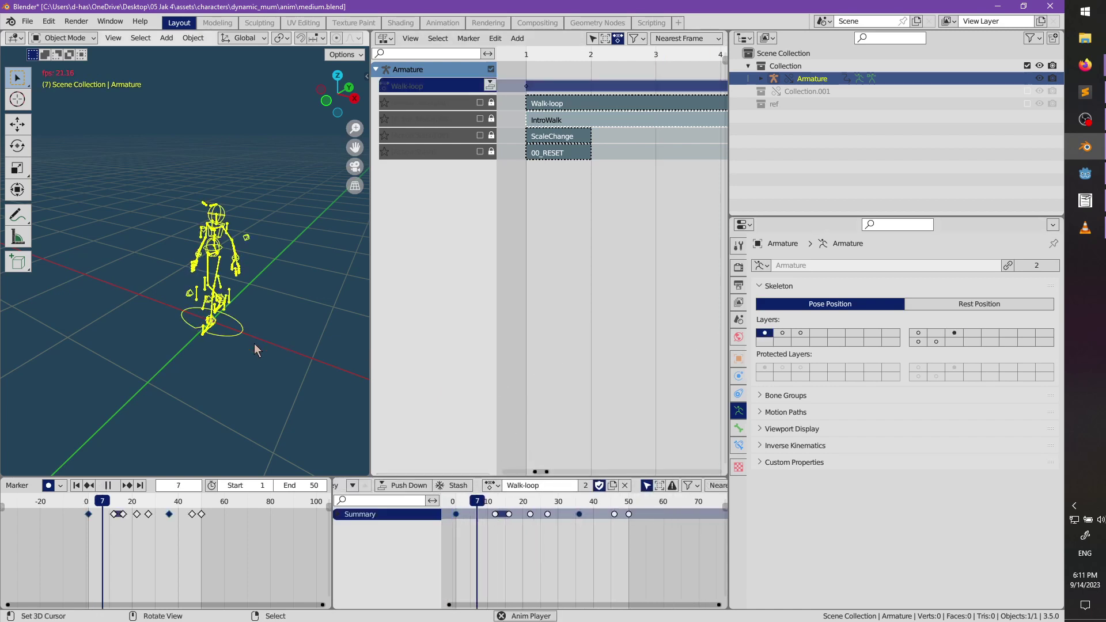
{"action": "middle_click_drag", "start_coordinate": [254, 344], "coordinate": [237, 329]}
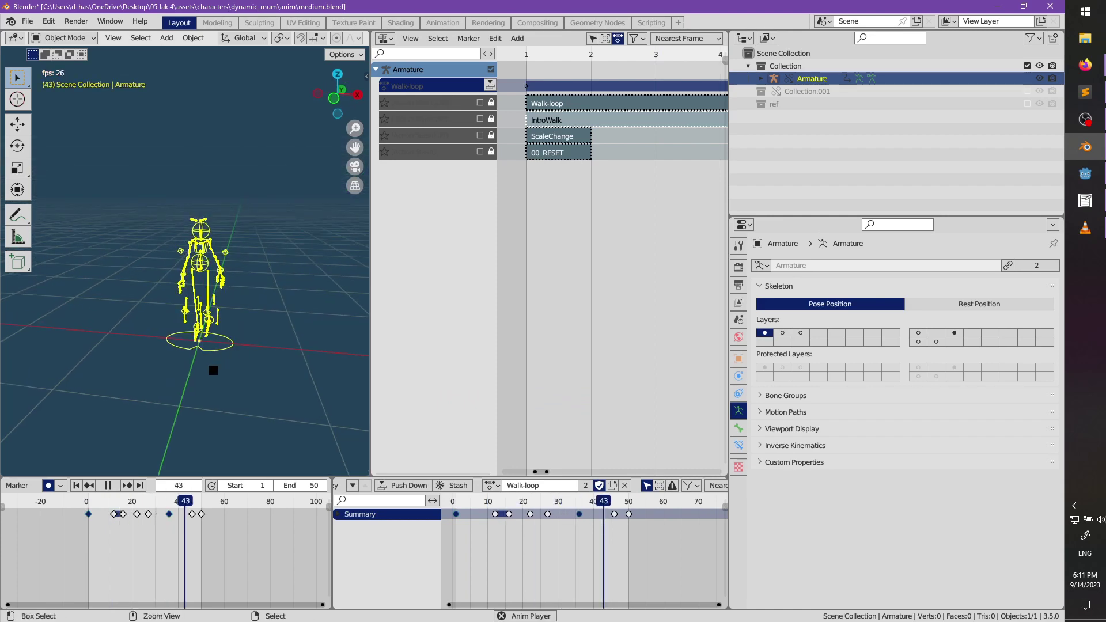
{"action": "key", "text": "ctrl+s"}
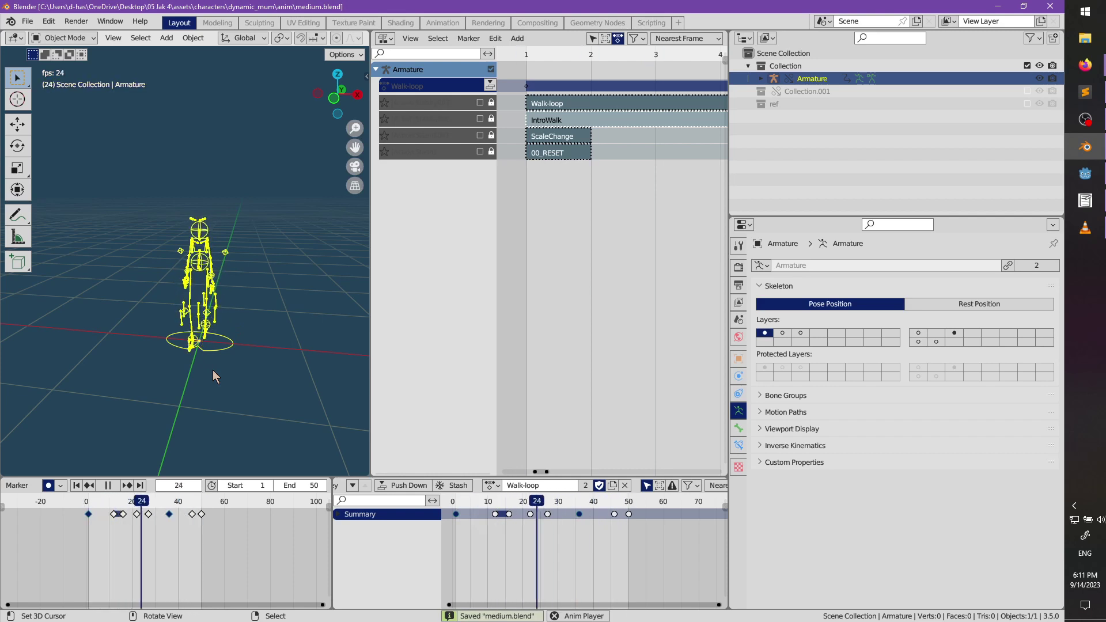
{"action": "key", "text": "space"}
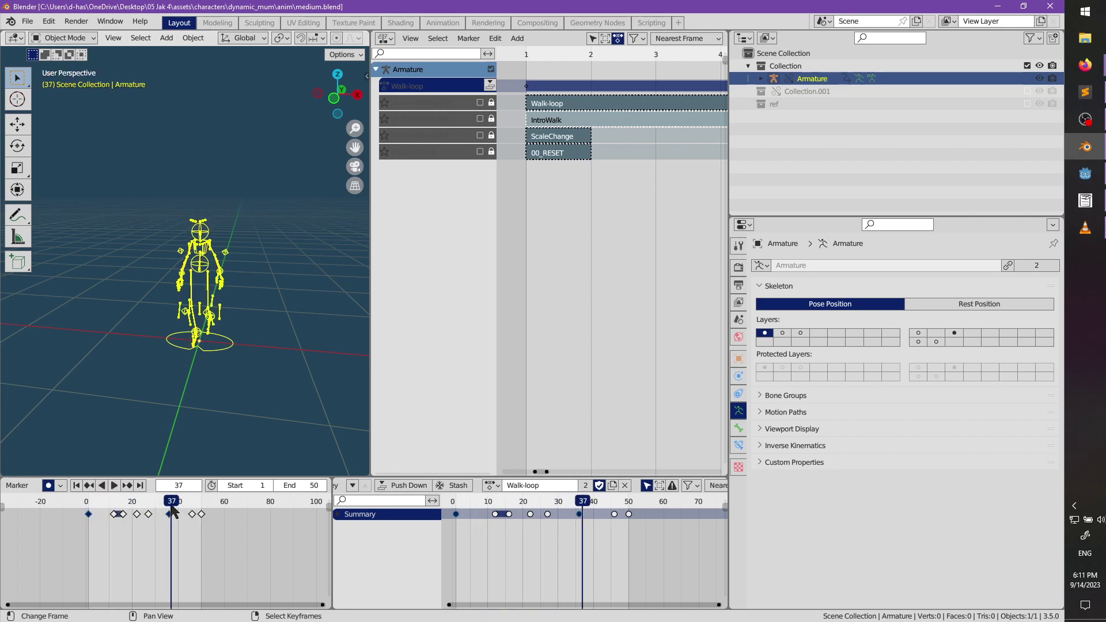
- Scrub the walk loop from its end back to frame 1 and examine the rig's pose
{"action": "key", "text": "space"}
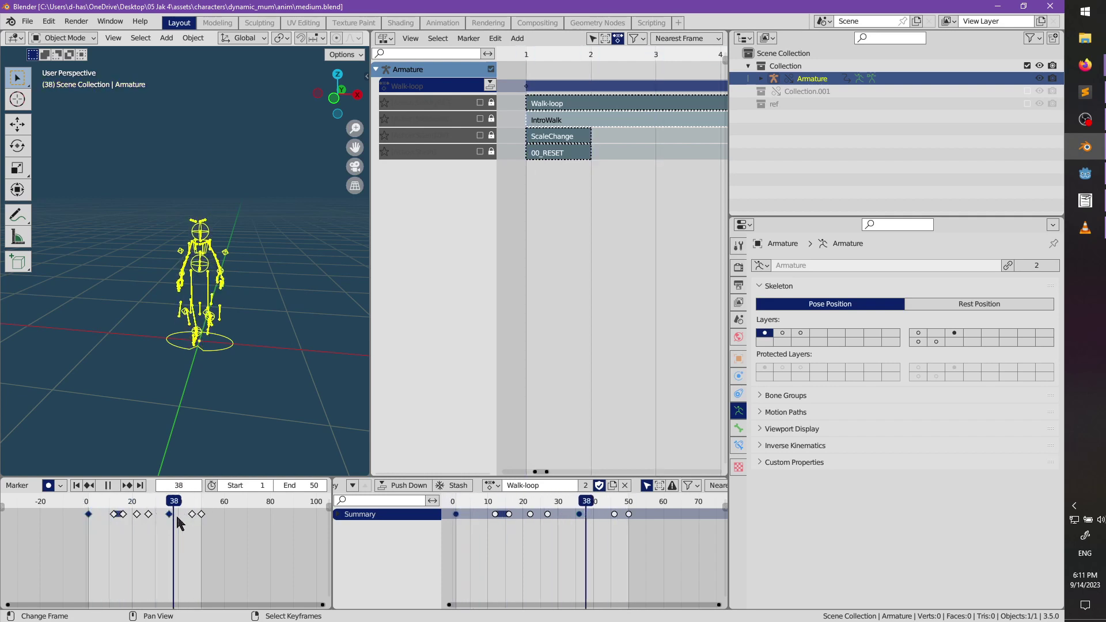
{"action": "left_click_drag", "start_coordinate": [202, 521], "coordinate": [90, 527]}
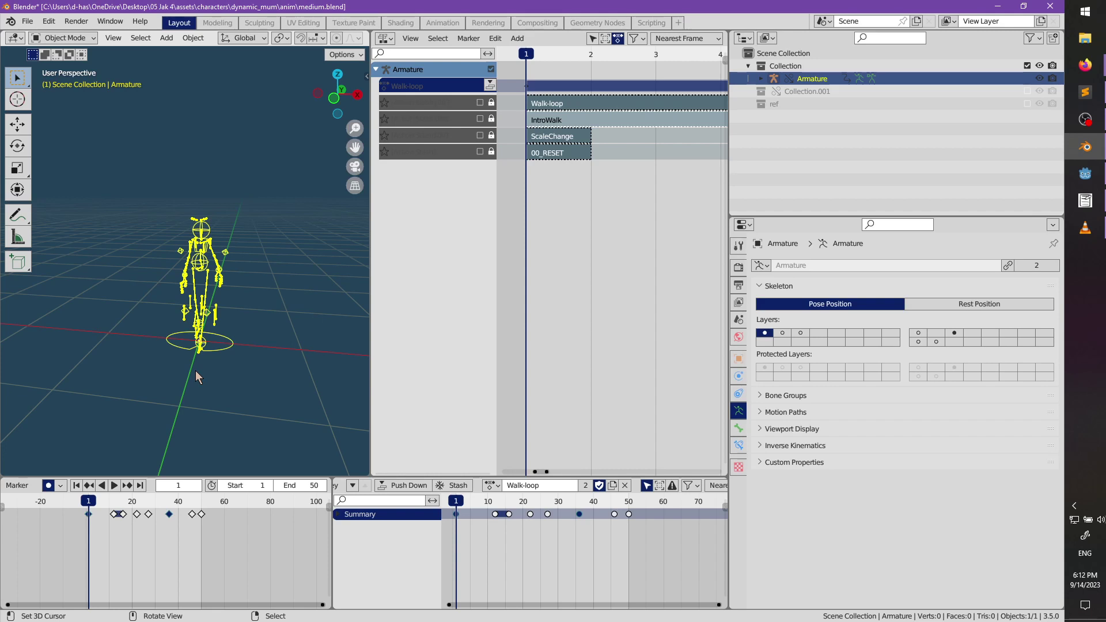
{"action": "middle_click_drag", "start_coordinate": [329, 186], "coordinate": [179, 278]}
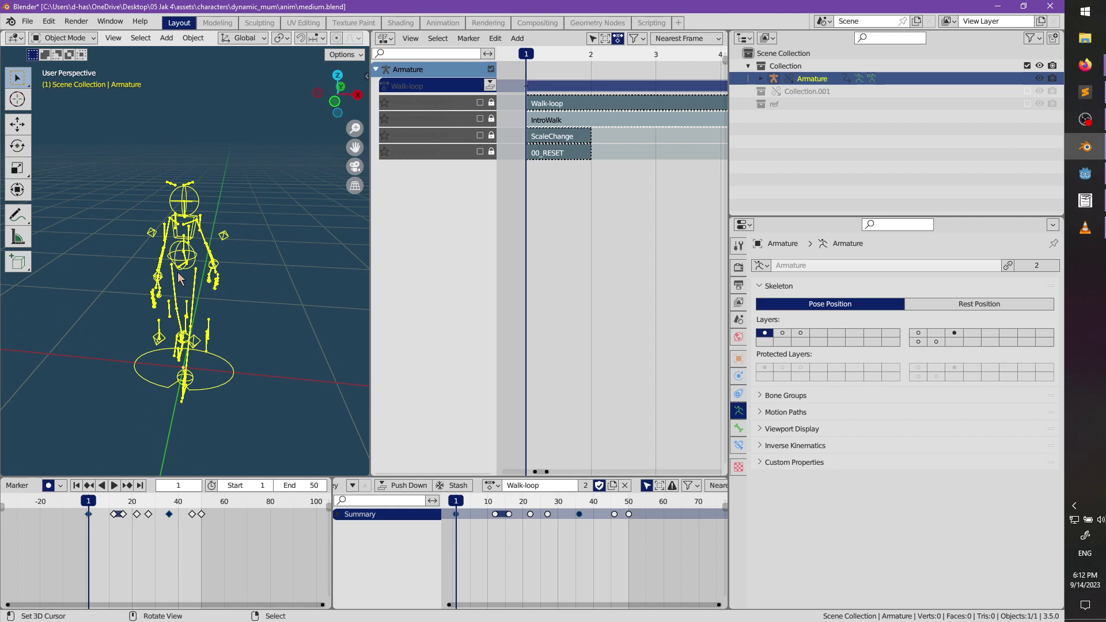
{"action": "scroll", "coordinate": [272, 268], "scroll_direction": "down", "scroll_amount": 3}
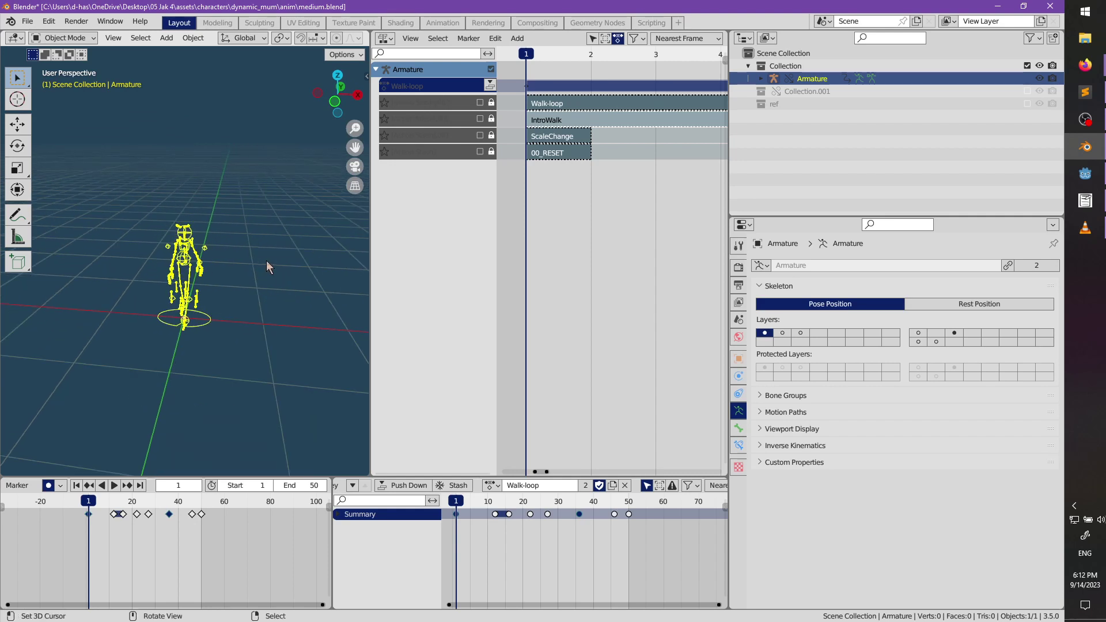
- Switch to Godot and look around the world scene's terrain
{"action": "left_click", "coordinate": [1085, 174]}
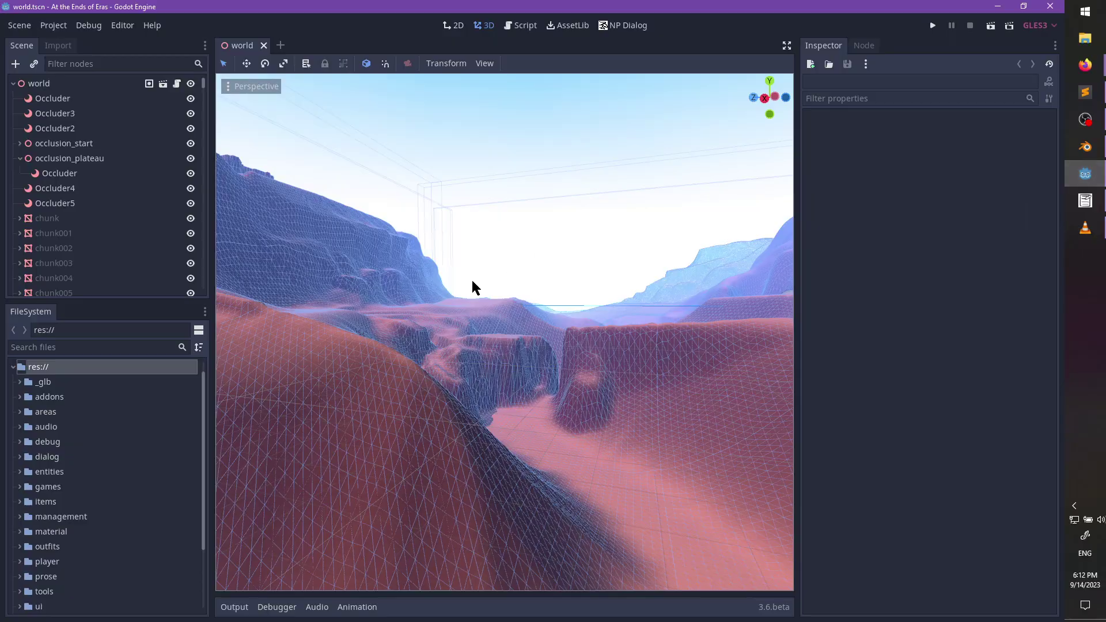
{"action": "middle_click_drag", "start_coordinate": [692, 243], "coordinate": [546, 299]}
{"action": "scroll", "coordinate": [559, 277], "scroll_direction": "down", "scroll_amount": 3}
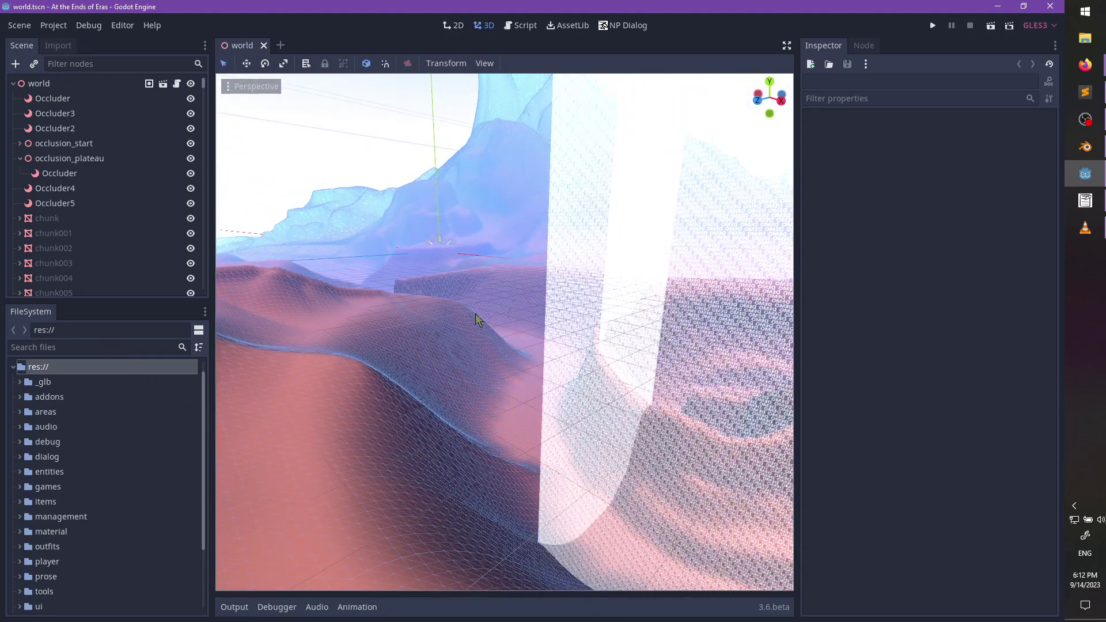
- Save medium.blend in Blender and return to the Godot project
{"action": "key", "text": "alt+Tab"}
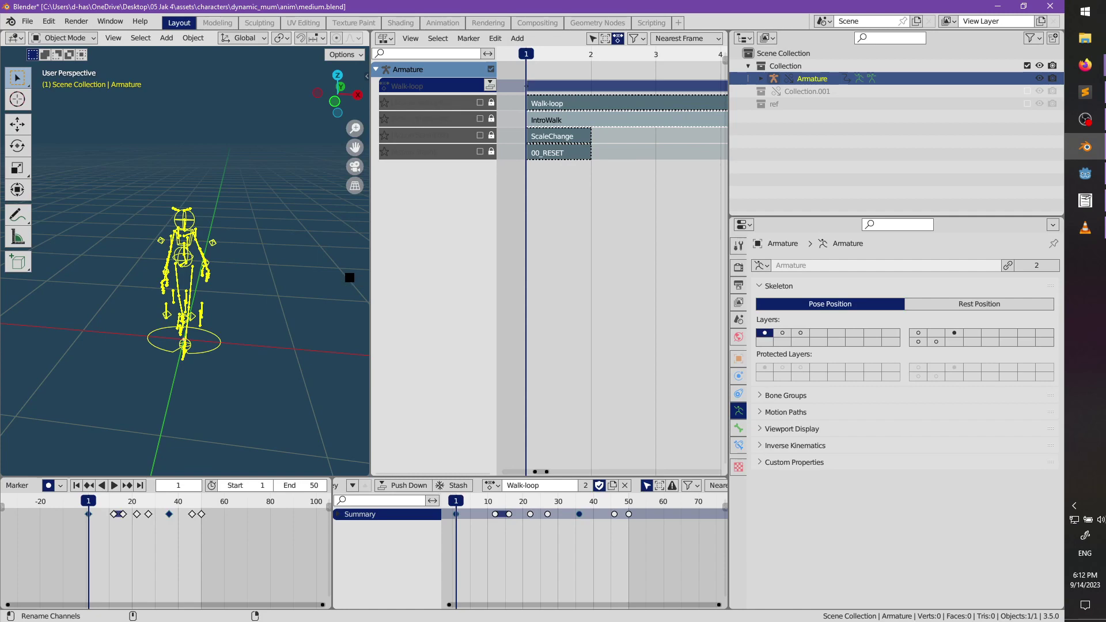
{"action": "key", "text": "ctrl+s"}
{"action": "key", "text": "alt+Tab"}
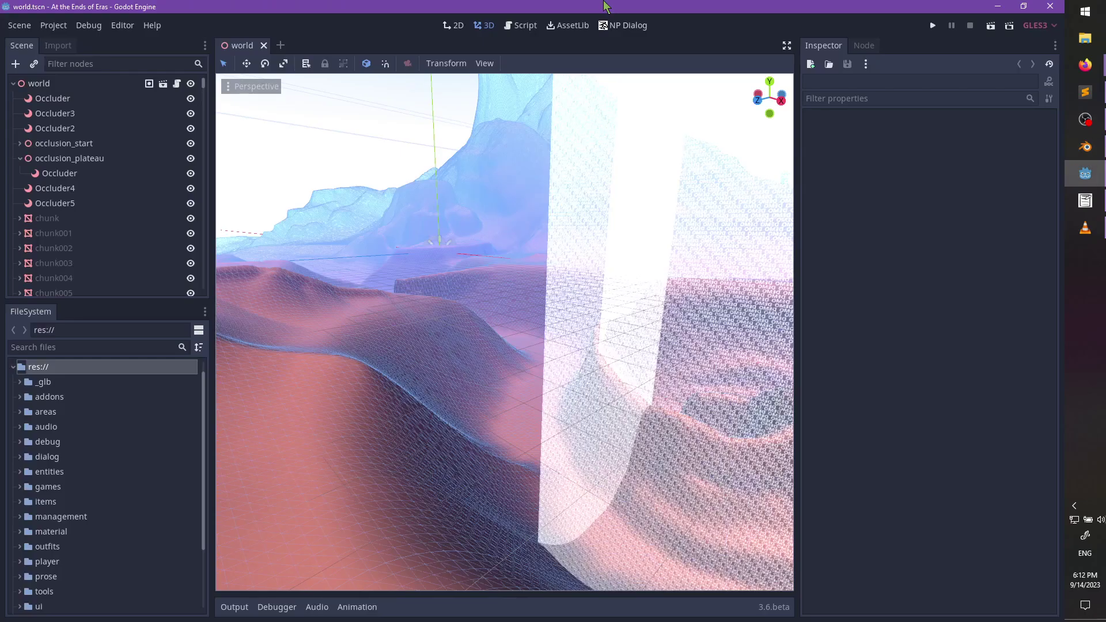
- Search the project files for "mum" and open the mum.tscn scene
{"action": "left_click", "coordinate": [64, 346]}
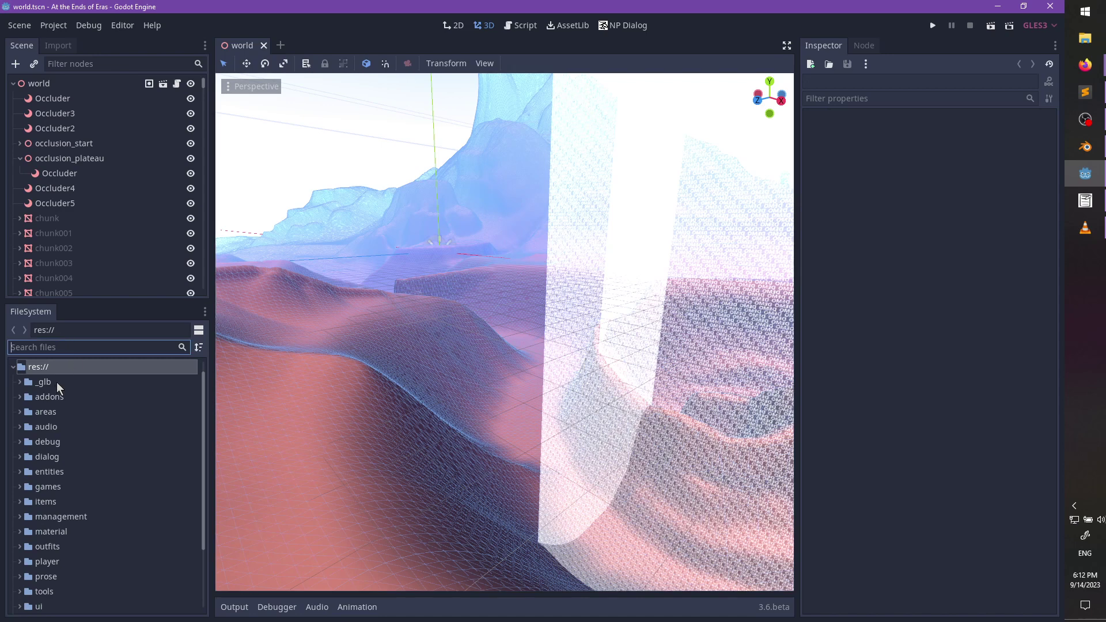
{"action": "type", "text": "mum"}
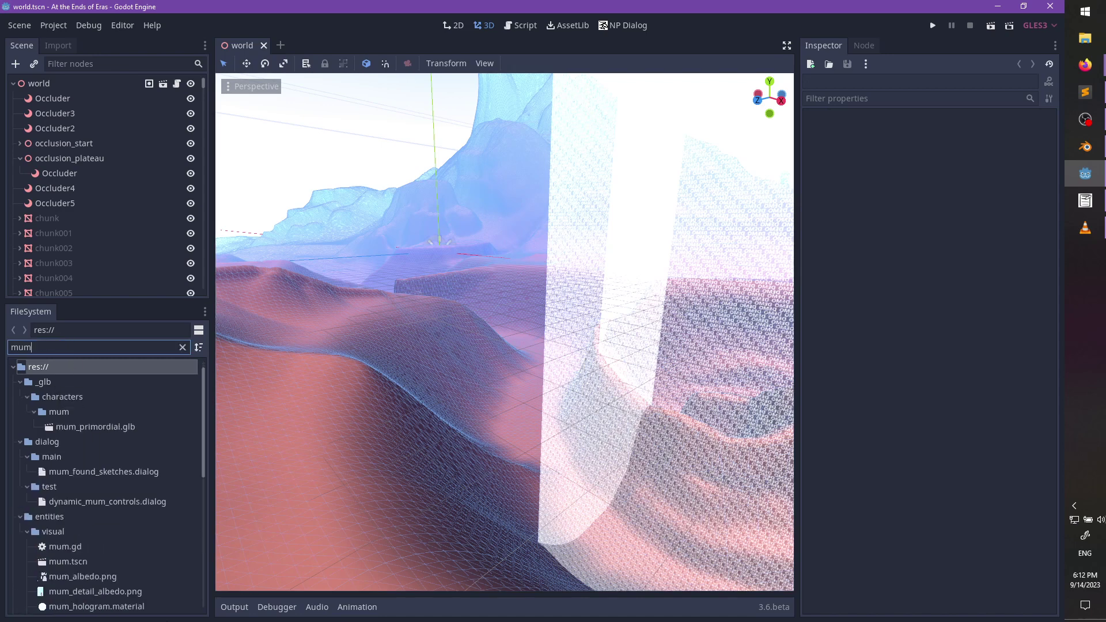
{"action": "left_click", "coordinate": [60, 562]}
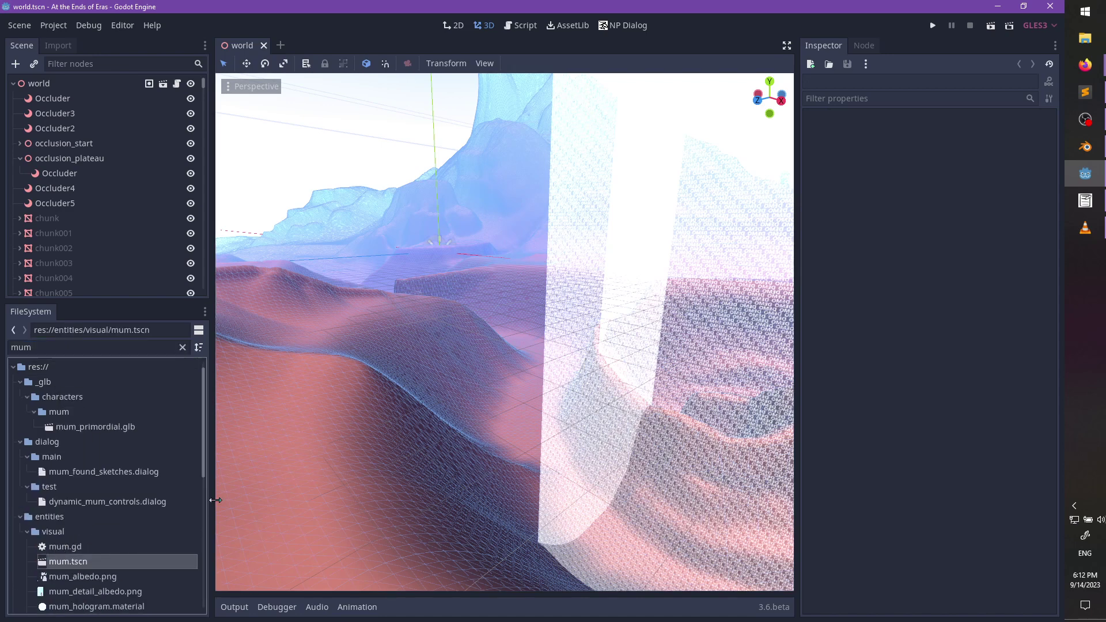
{"action": "double_click", "coordinate": [80, 563]}
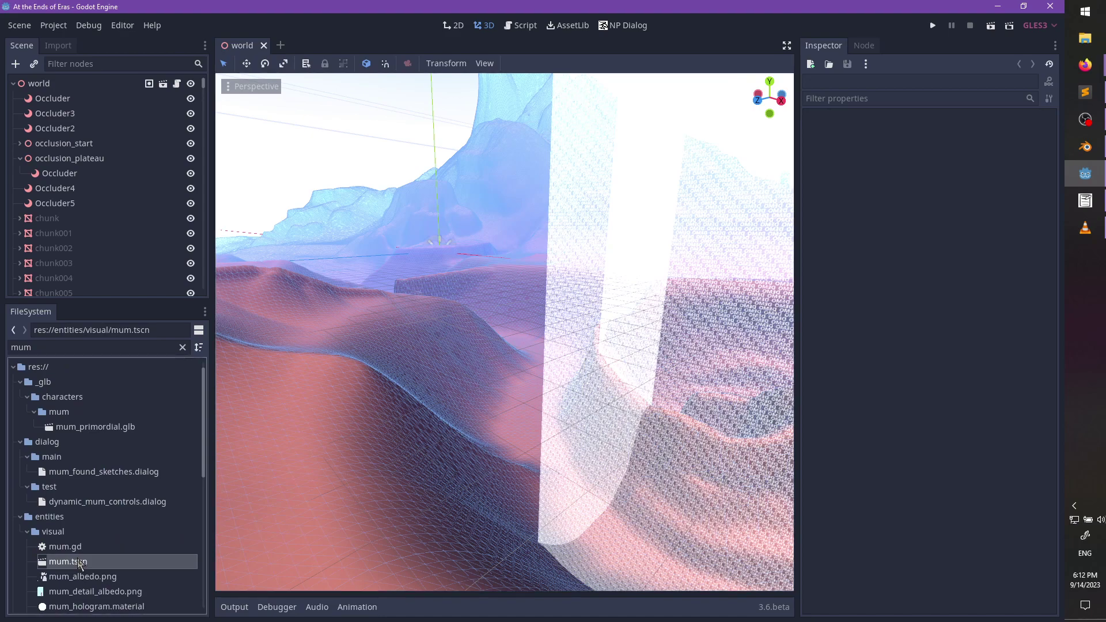
{"action": "scroll", "coordinate": [519, 296], "scroll_direction": "down", "scroll_amount": 3}
{"action": "scroll", "coordinate": [518, 293], "scroll_direction": "down", "scroll_amount": 4}
{"action": "middle_click_drag", "start_coordinate": [519, 293], "coordinate": [573, 274]}
{"action": "scroll", "coordinate": [592, 334], "scroll_direction": "up", "scroll_amount": 4}
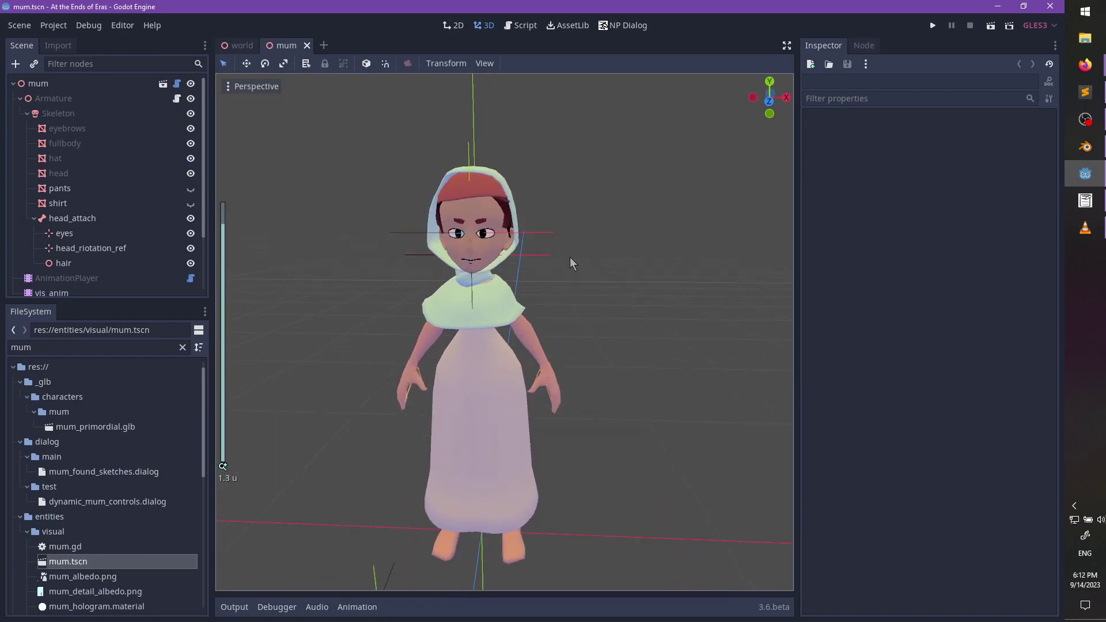
- Open the script on the mum root node and read through its functions
{"action": "left_click", "coordinate": [177, 85]}
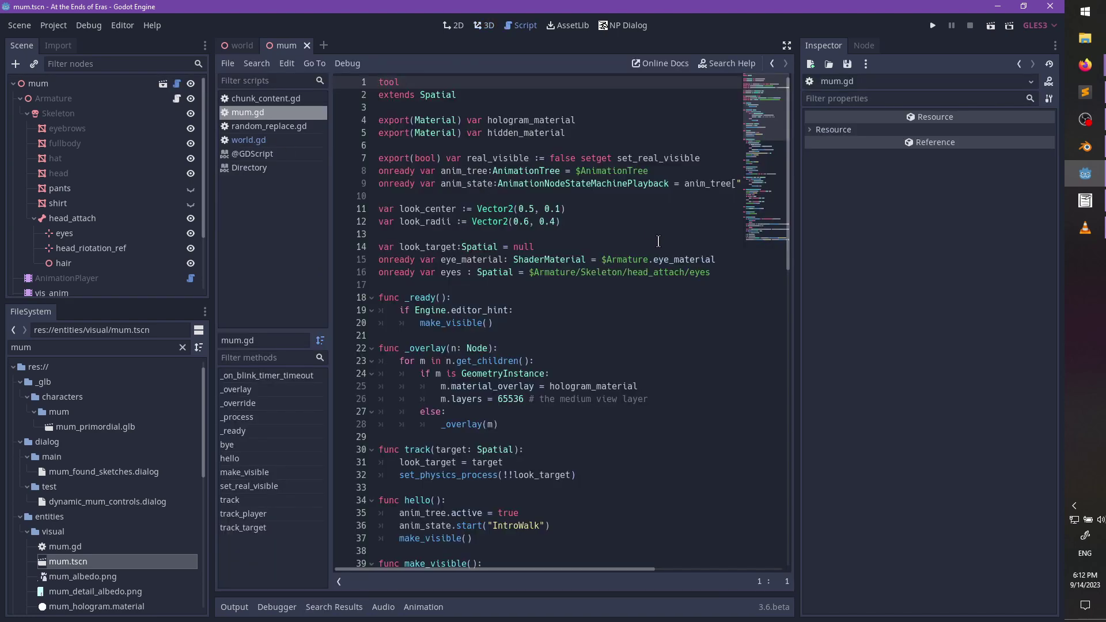
{"action": "scroll", "coordinate": [659, 241], "scroll_direction": "down", "scroll_amount": 14}
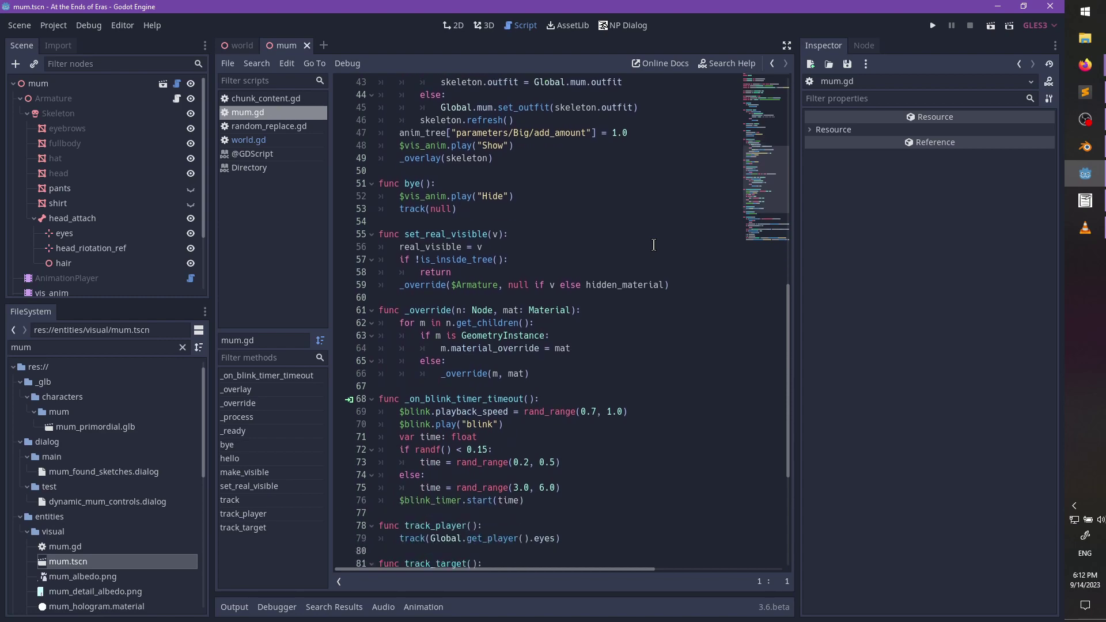
{"action": "scroll", "coordinate": [654, 244], "scroll_direction": "down", "scroll_amount": 6}
{"action": "scroll", "coordinate": [654, 245], "scroll_direction": "up", "scroll_amount": 8}
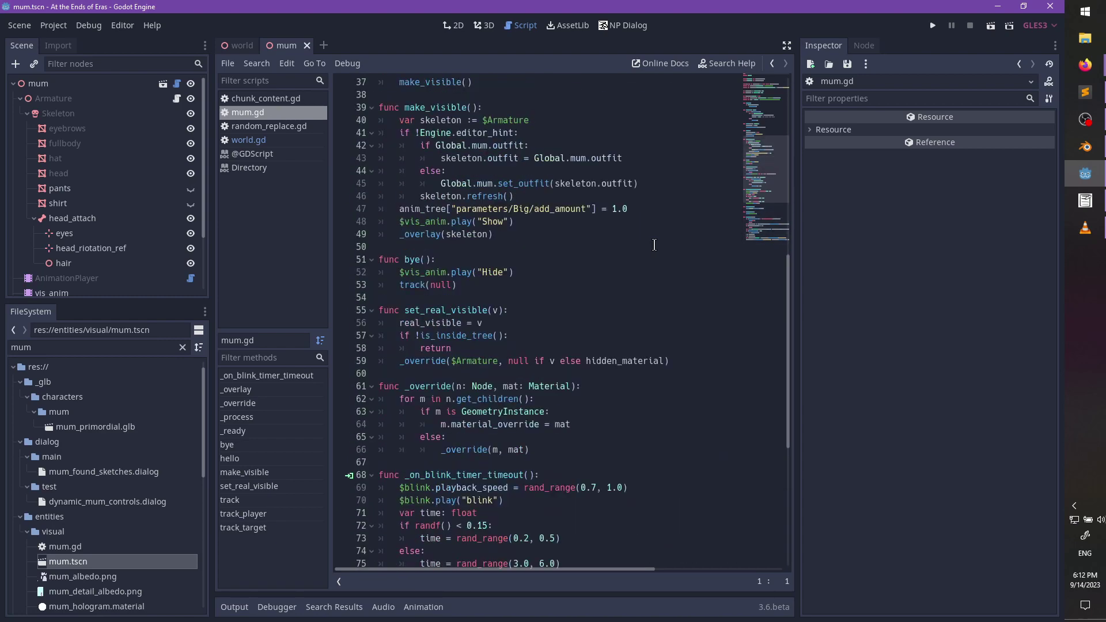
{"action": "scroll", "coordinate": [654, 245], "scroll_direction": "up", "scroll_amount": 12}
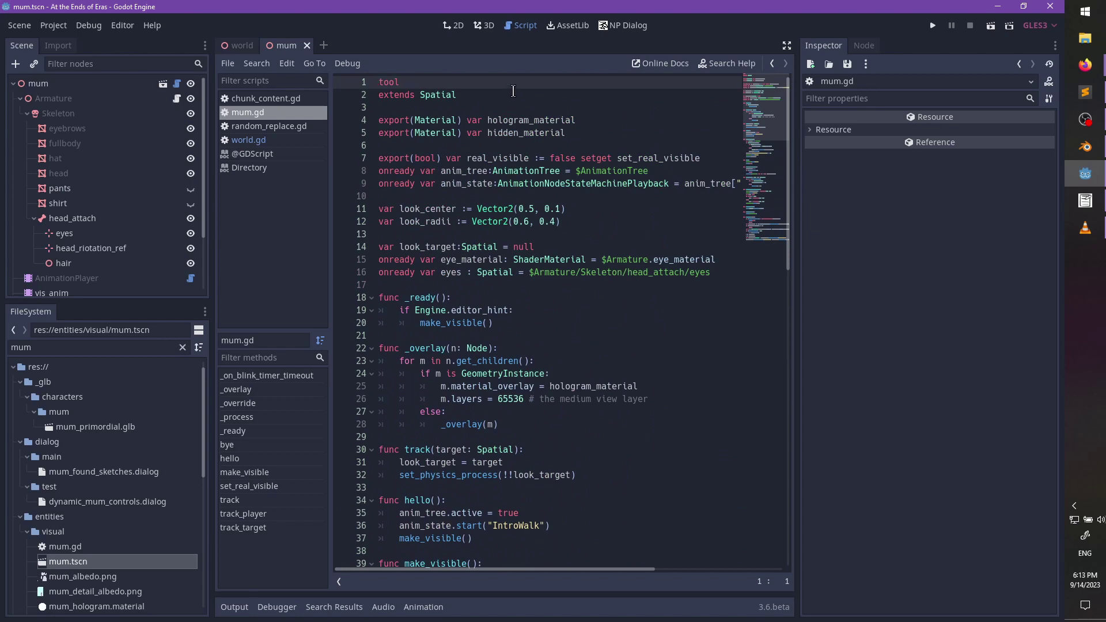
- Return to the 3D view and examine the mum character model from several angles
{"action": "left_click", "coordinate": [484, 25]}
{"action": "scroll", "coordinate": [461, 213], "scroll_direction": "down", "scroll_amount": 3}
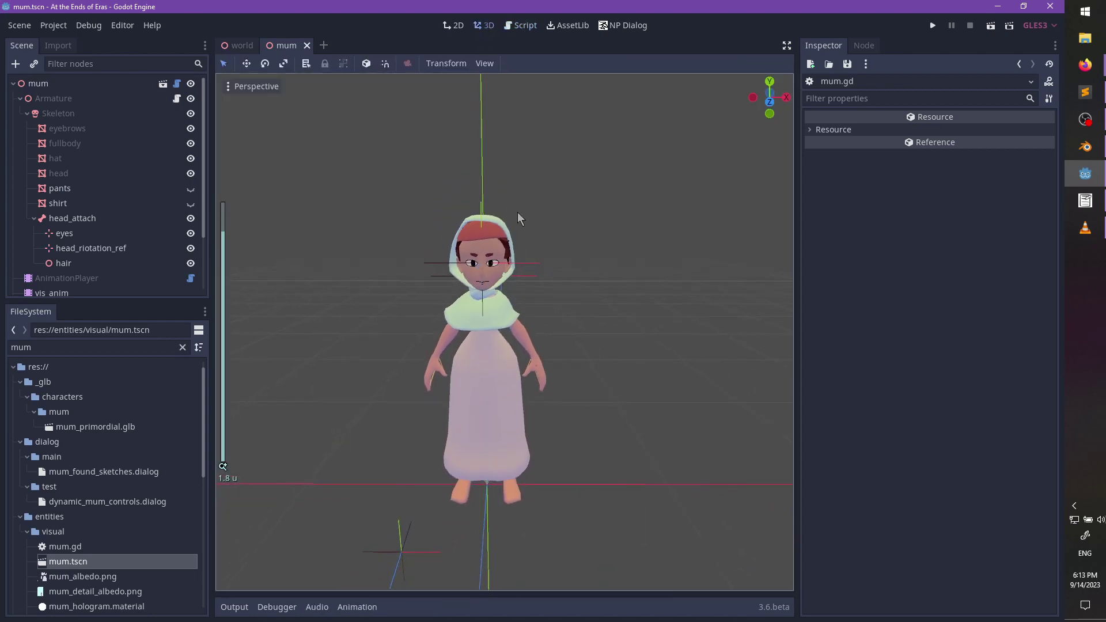
{"action": "middle_click_drag", "start_coordinate": [518, 218], "coordinate": [505, 245]}
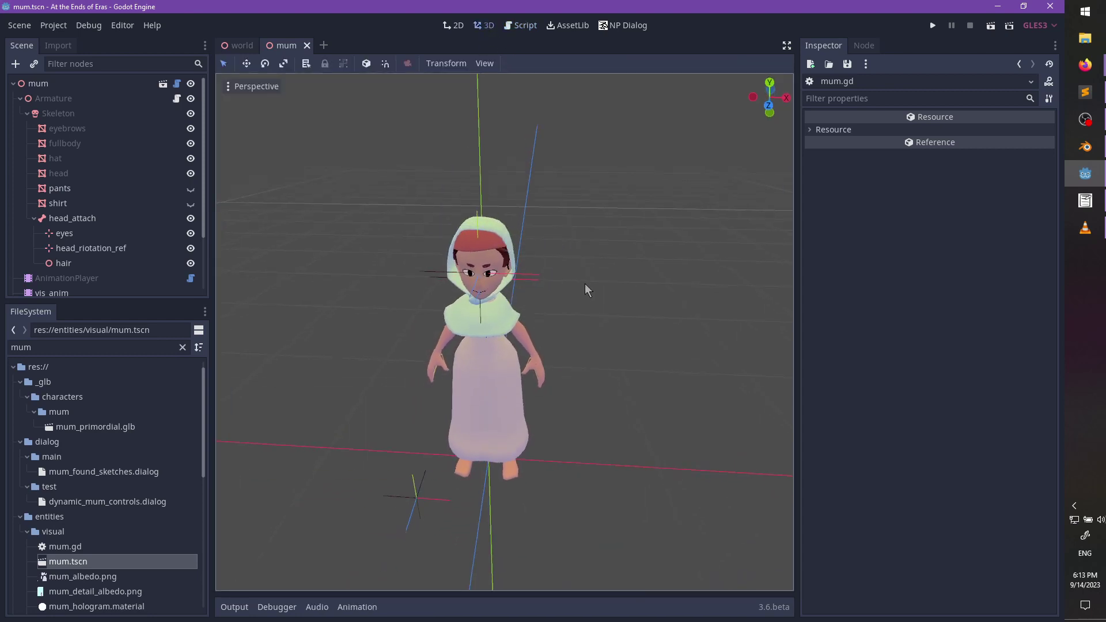
{"action": "scroll", "coordinate": [585, 289], "scroll_direction": "up", "scroll_amount": 5}
{"action": "middle_click_drag", "start_coordinate": [436, 249], "coordinate": [585, 262]}
{"action": "scroll", "coordinate": [585, 257], "scroll_direction": "up", "scroll_amount": 2}
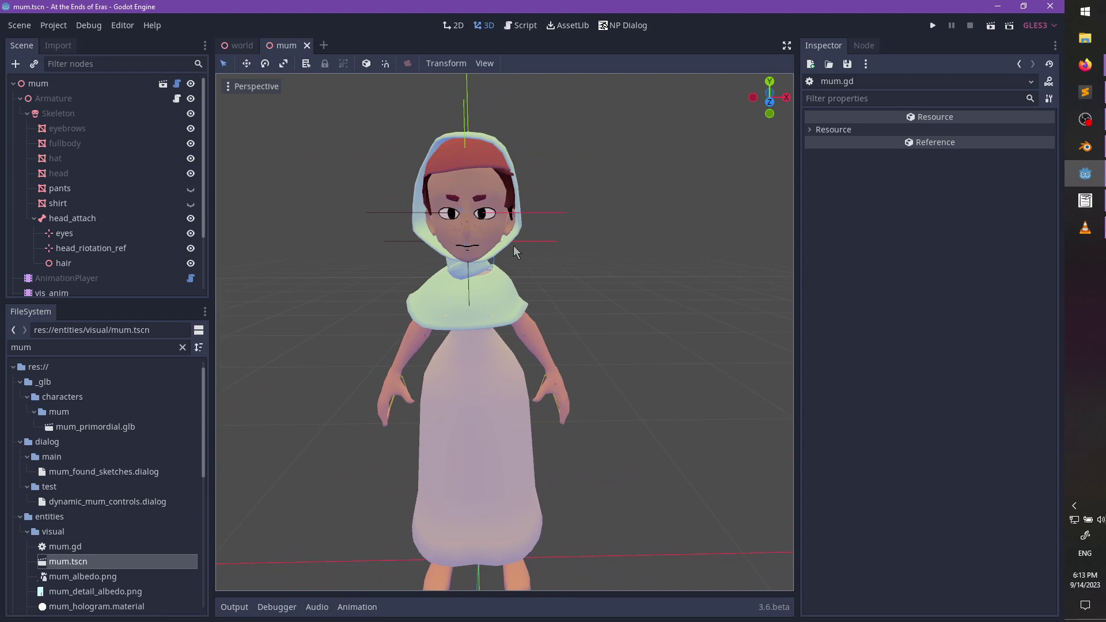
{"action": "scroll", "coordinate": [548, 231], "scroll_direction": "down", "scroll_amount": 2}
{"action": "middle_click_drag", "start_coordinate": [575, 248], "coordinate": [536, 256]}
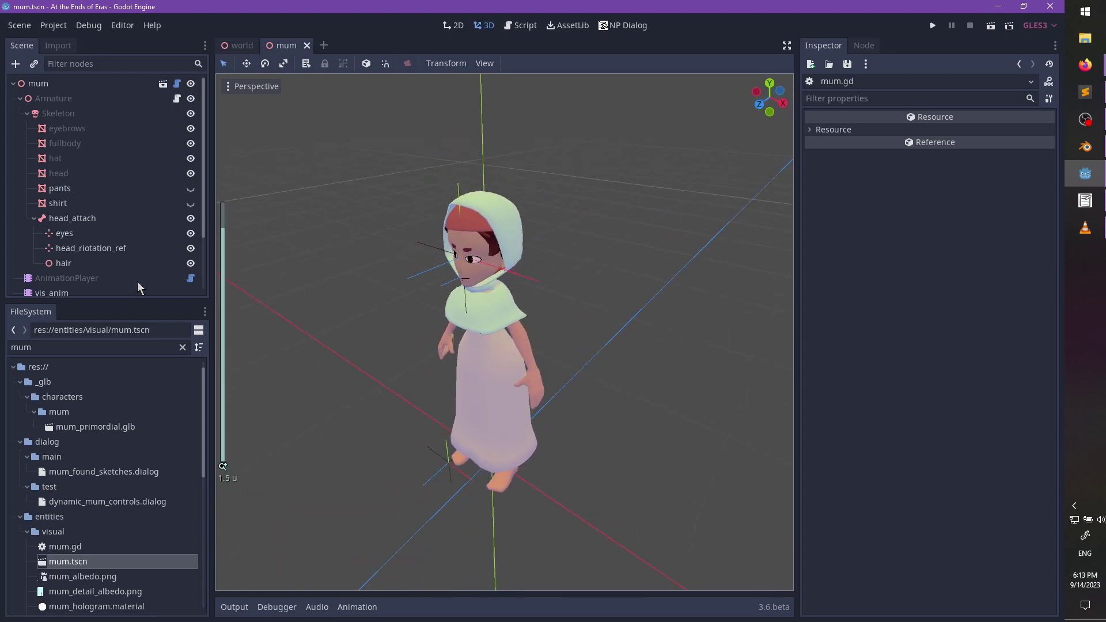
- Delete the WalkCycle animation from the mum scene's AnimationPlayer
{"action": "scroll", "coordinate": [92, 266], "scroll_direction": "down", "scroll_amount": 3}
{"action": "left_click", "coordinate": [68, 208]}
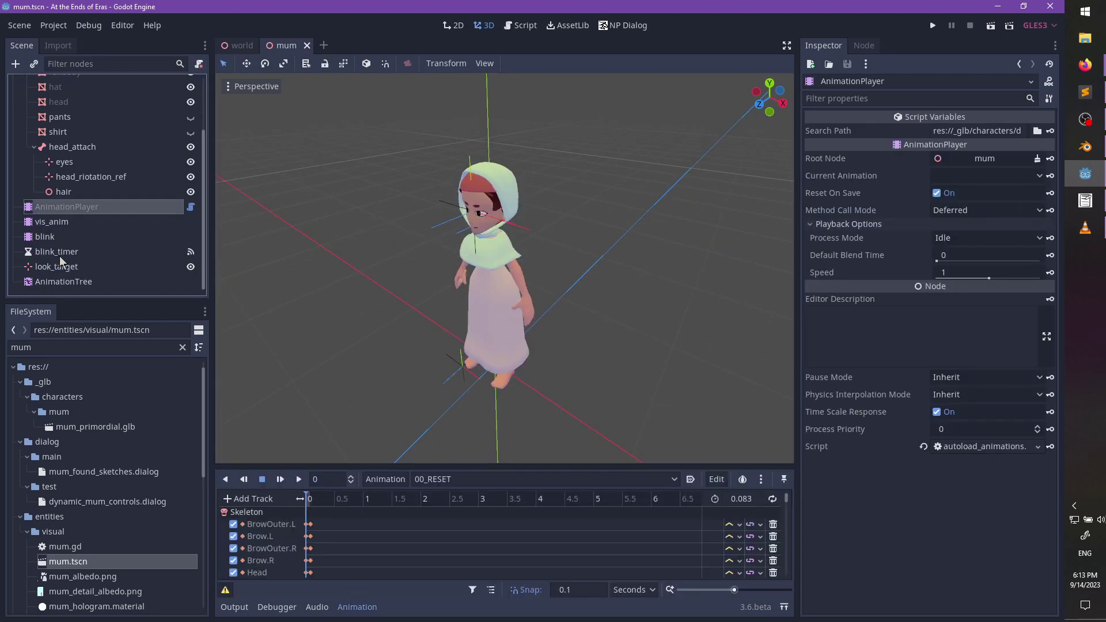
{"action": "left_click", "coordinate": [61, 283]}
{"action": "left_click", "coordinate": [87, 208]}
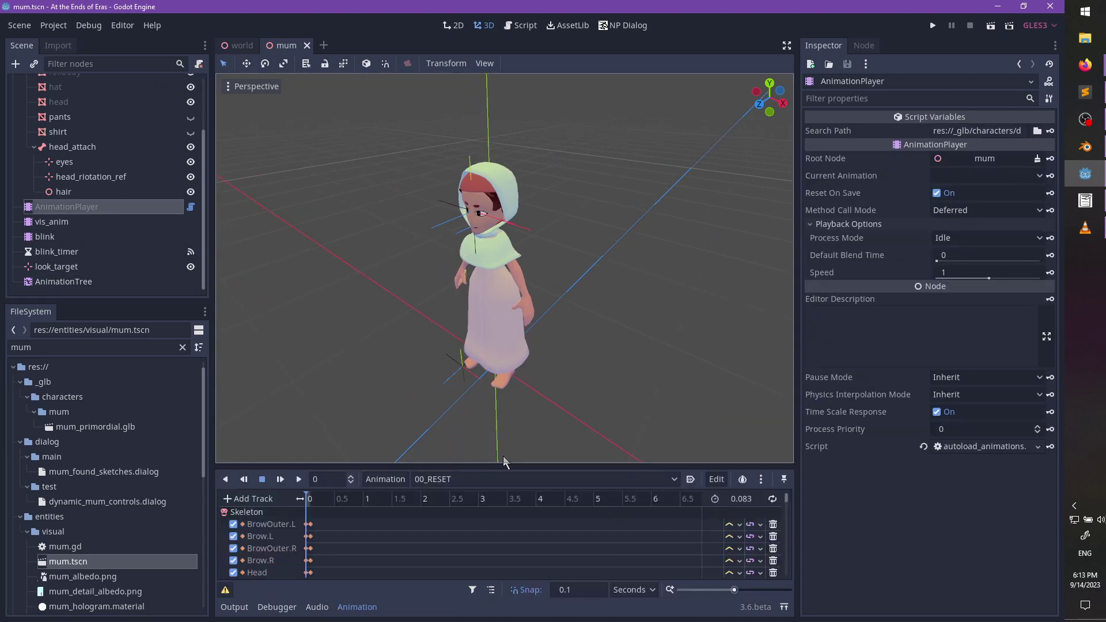
{"action": "left_click", "coordinate": [474, 480]}
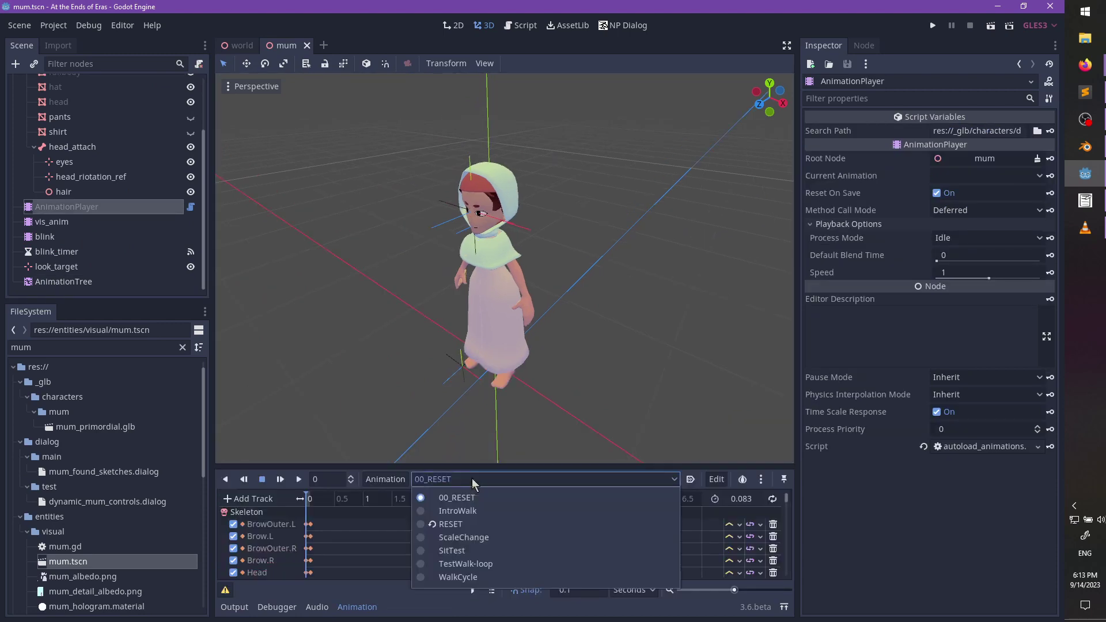
{"action": "left_click", "coordinate": [458, 578]}
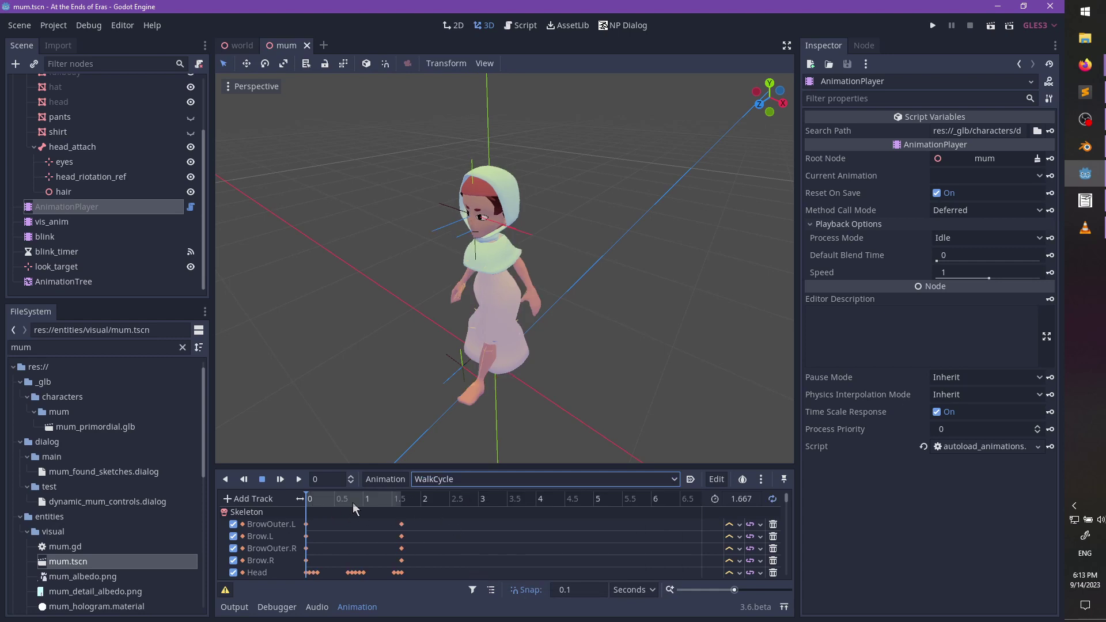
{"action": "left_click", "coordinate": [397, 482]}
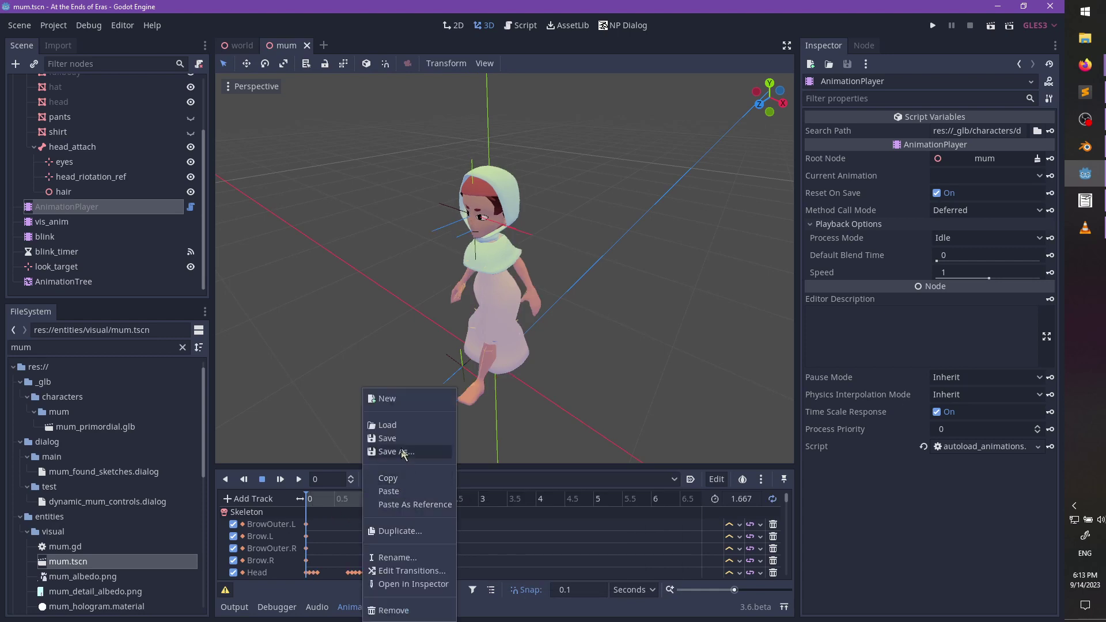
{"action": "left_click", "coordinate": [393, 611]}
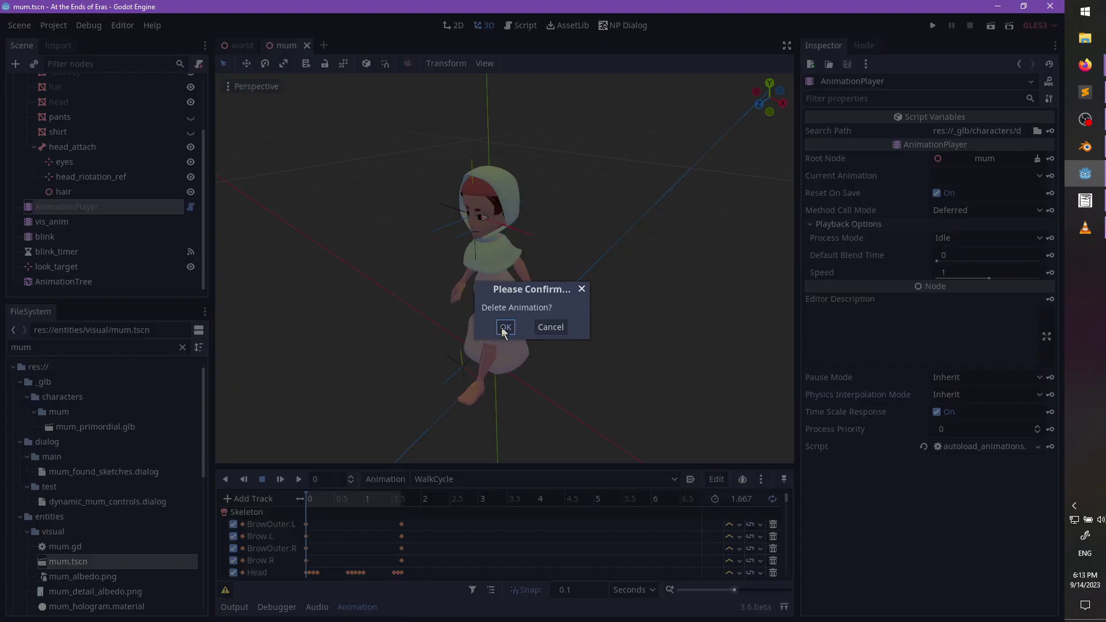
{"action": "left_click", "coordinate": [507, 327]}
- Delete the TestWalk-loop animation from the AnimationPlayer and check the list of remaining animations
{"action": "left_click", "coordinate": [447, 480]}
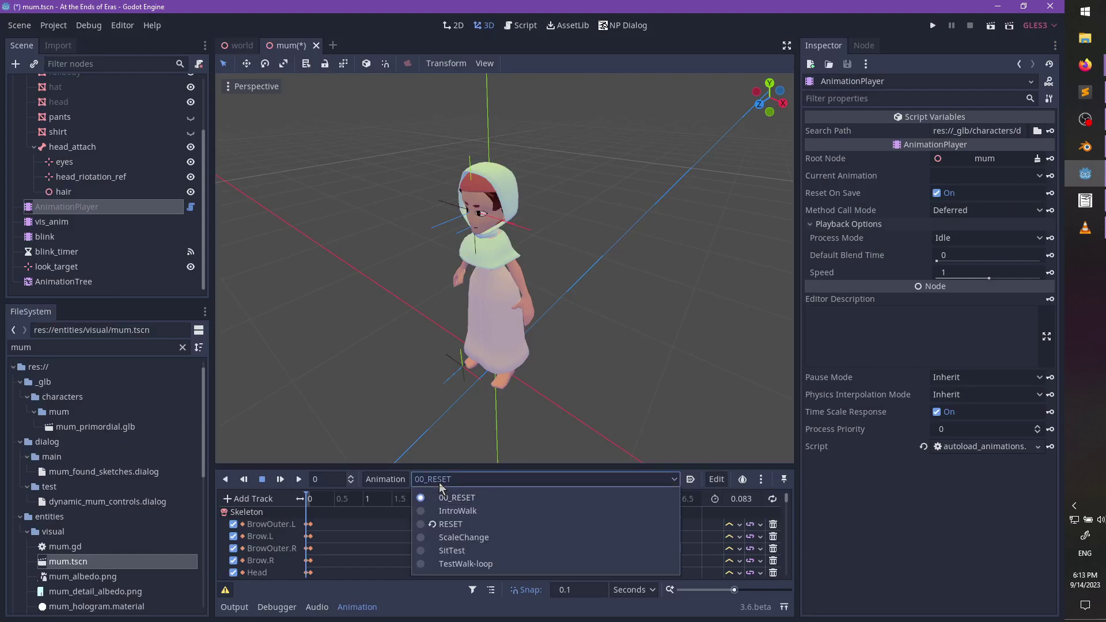
{"action": "left_click", "coordinate": [480, 564]}
{"action": "left_click", "coordinate": [381, 481]}
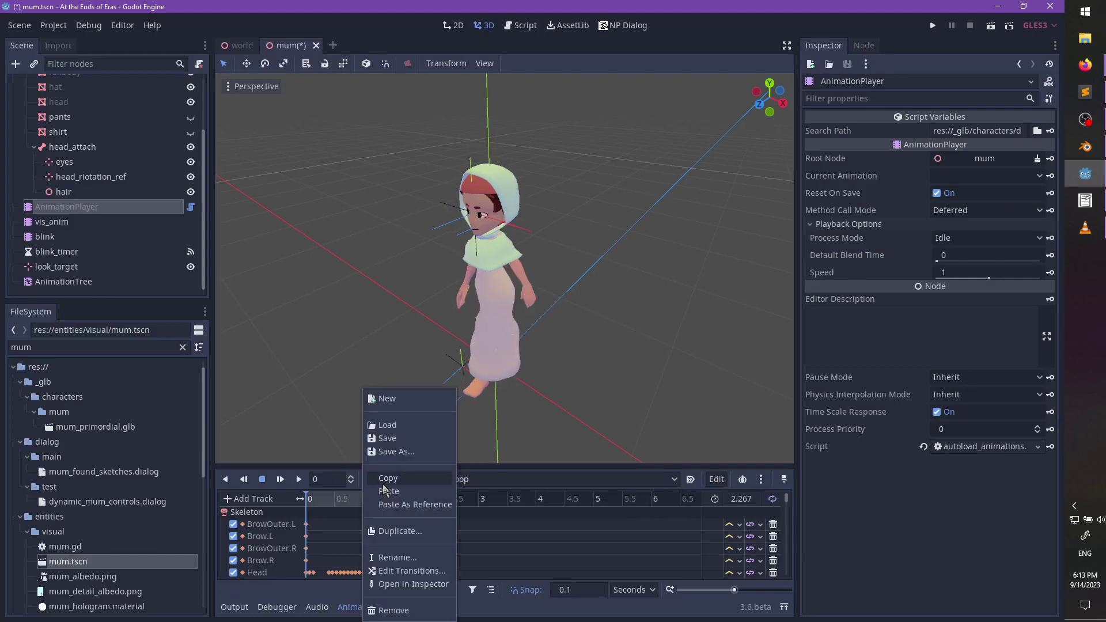
{"action": "left_click", "coordinate": [393, 610]}
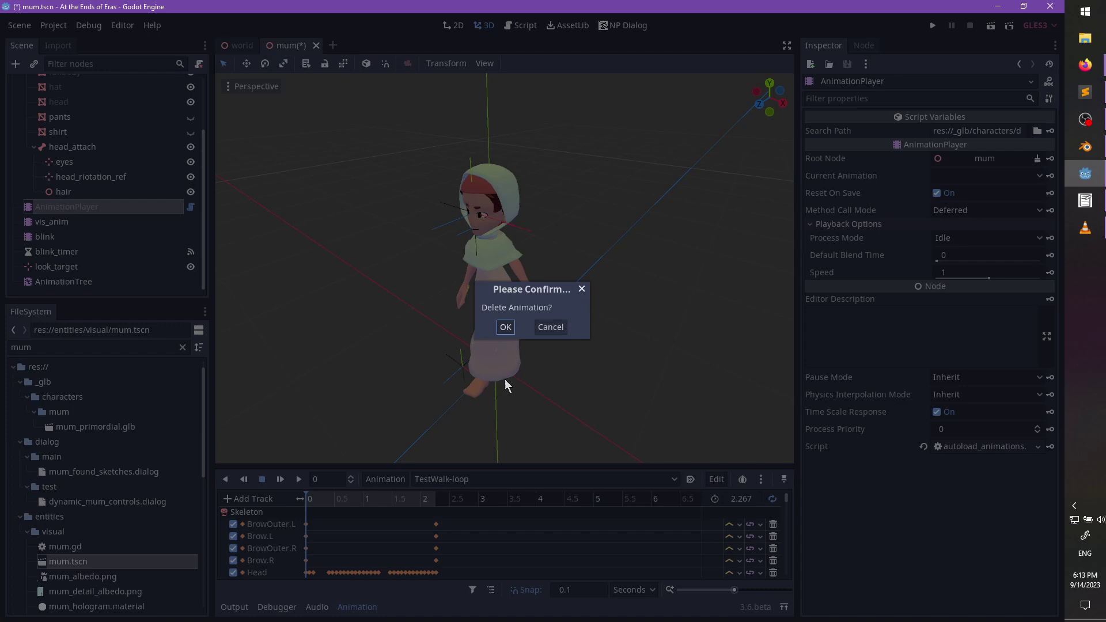
{"action": "left_click", "coordinate": [505, 330]}
{"action": "left_click", "coordinate": [455, 482]}
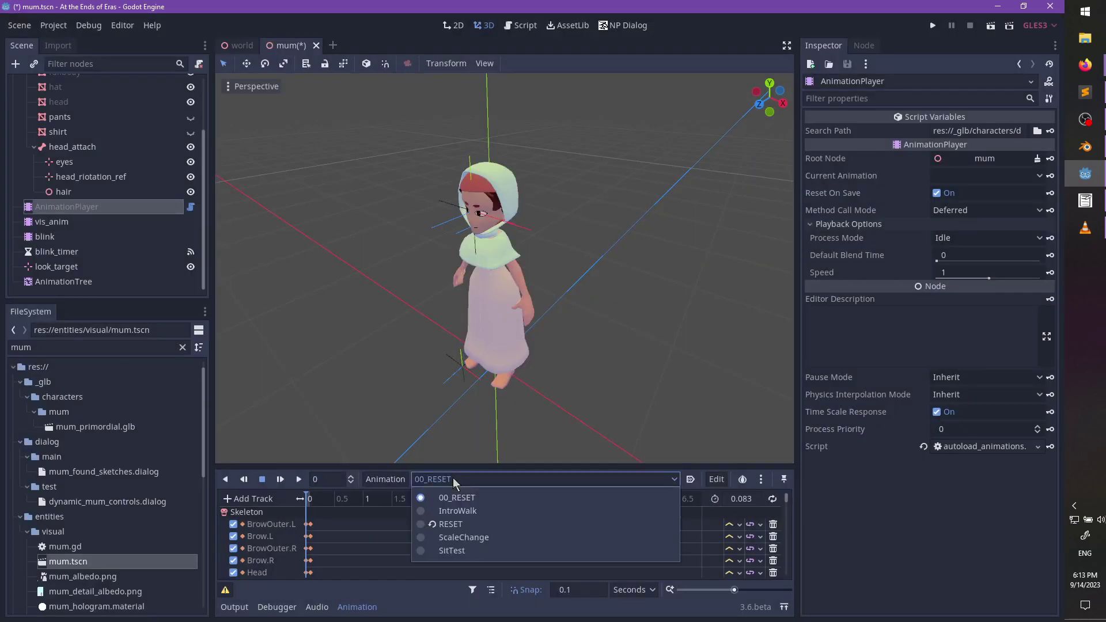
{"action": "left_click", "coordinate": [455, 482]}
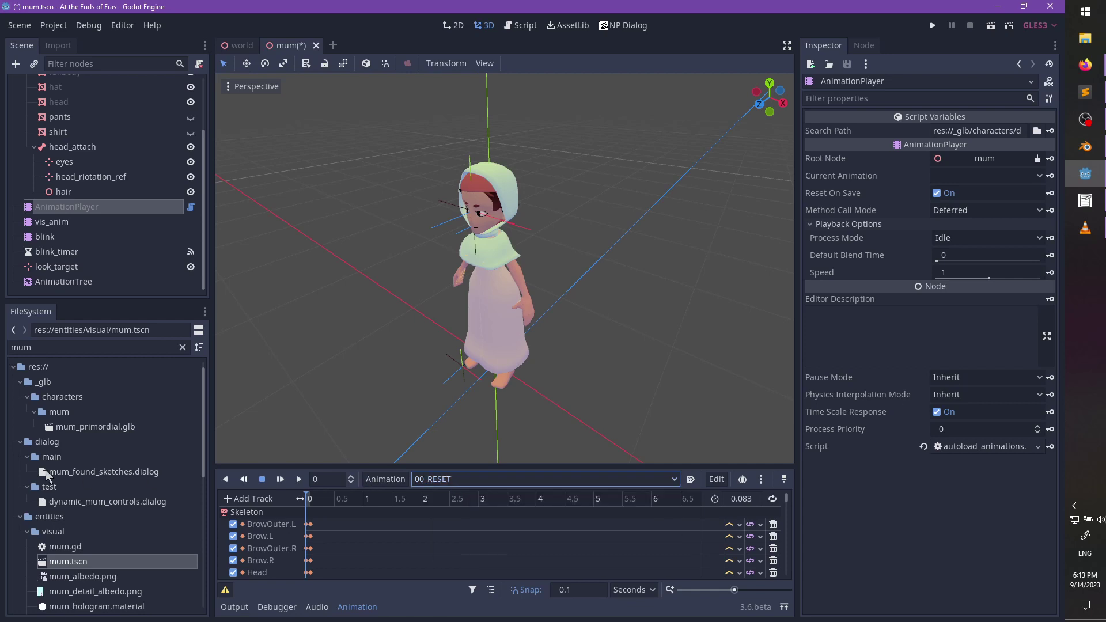
- Clear the file search filter and examine the output log's message about opening the player animations
{"action": "scroll", "coordinate": [49, 478], "scroll_direction": "down", "scroll_amount": 4}
{"action": "scroll", "coordinate": [66, 467], "scroll_direction": "up", "scroll_amount": 5}
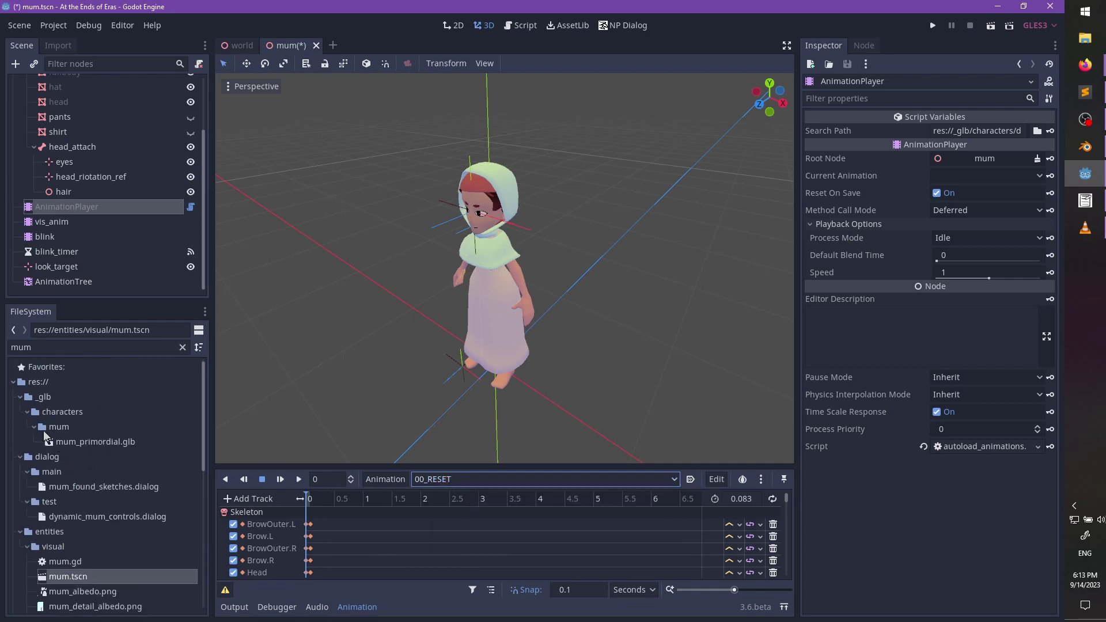
{"action": "left_click", "coordinate": [183, 347]}
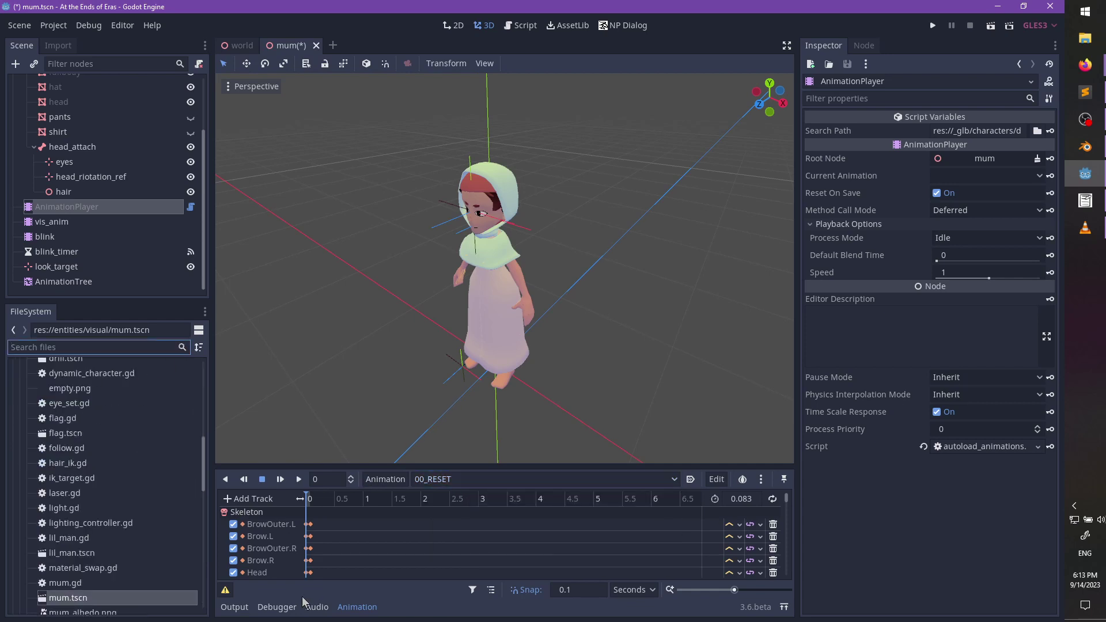
{"action": "left_click", "coordinate": [235, 607]}
{"action": "scroll", "coordinate": [69, 473], "scroll_direction": "up", "scroll_amount": 12}
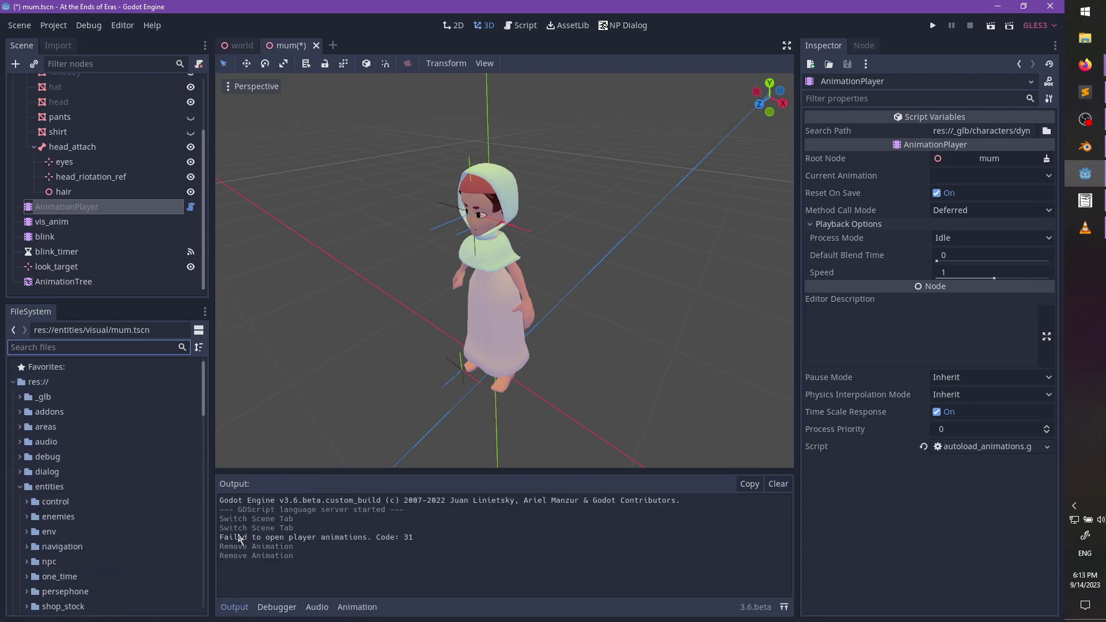
{"action": "double_click", "coordinate": [330, 538]}
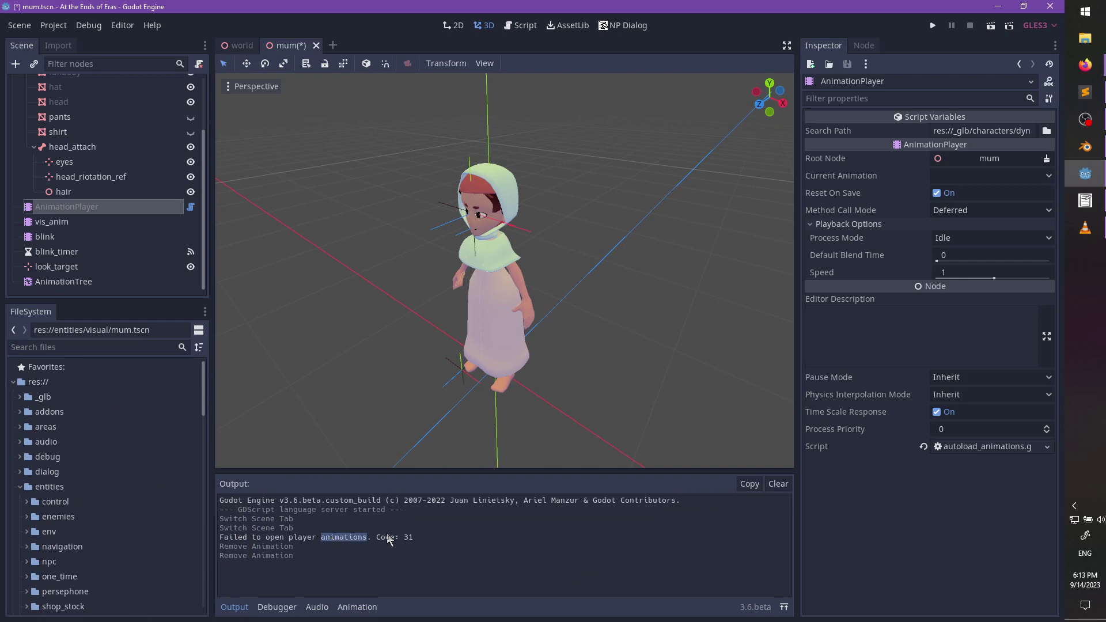
{"action": "left_click_drag", "start_coordinate": [395, 535], "coordinate": [398, 534]}
{"action": "scroll", "coordinate": [138, 190], "scroll_direction": "up", "scroll_amount": 3}
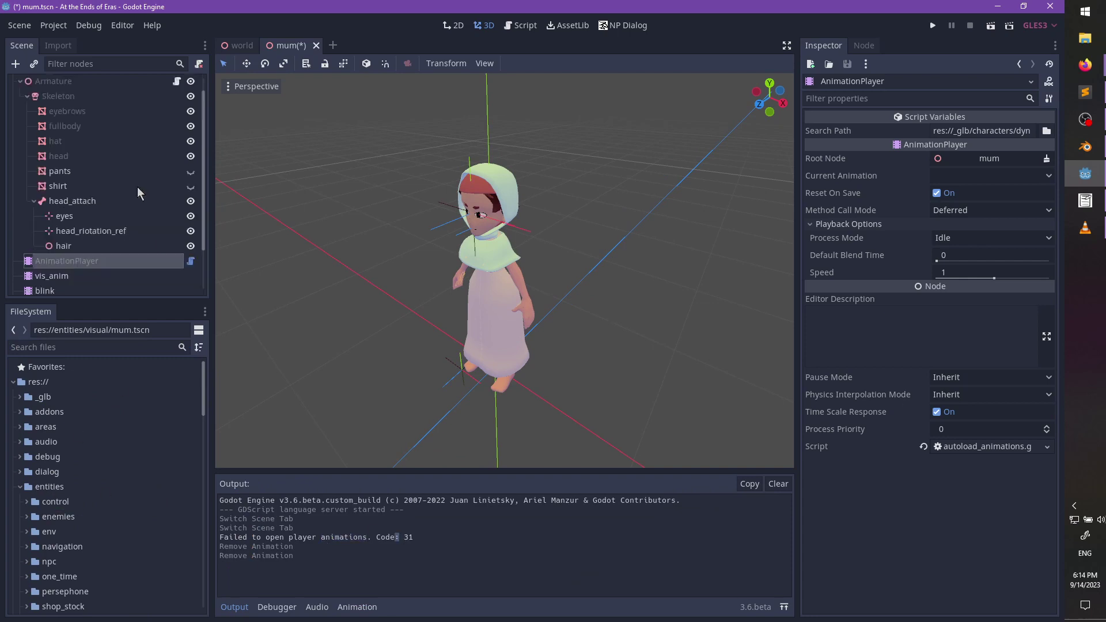
- Open the autoload_animations.gd script attached to the AnimationPlayer node
{"action": "left_click", "coordinate": [177, 98]}
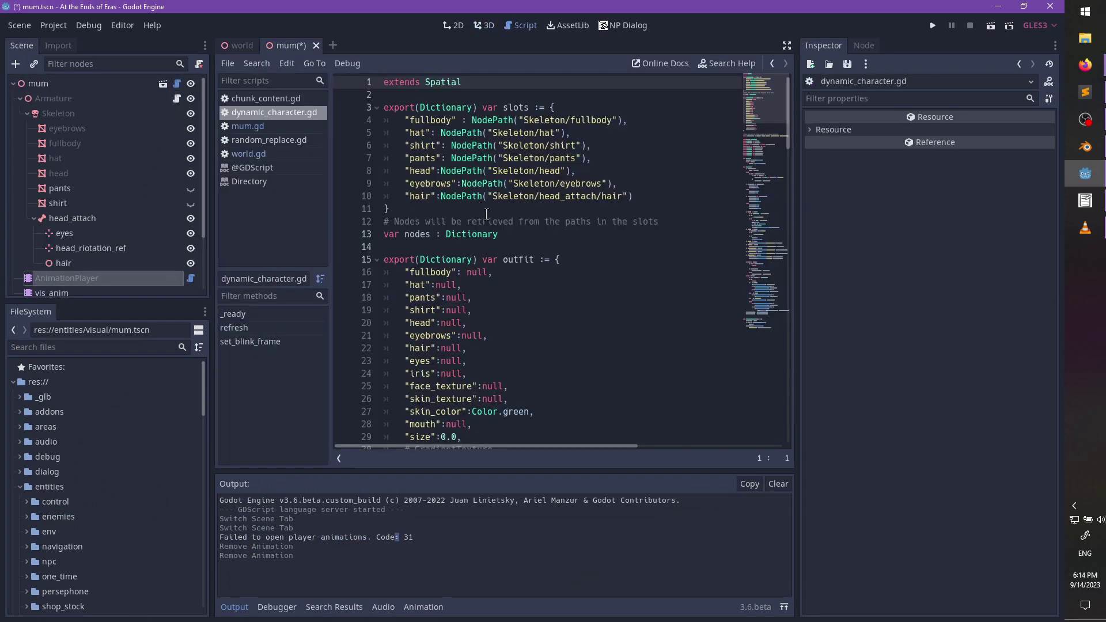
{"action": "scroll", "coordinate": [103, 129], "scroll_direction": "down", "scroll_amount": 3}
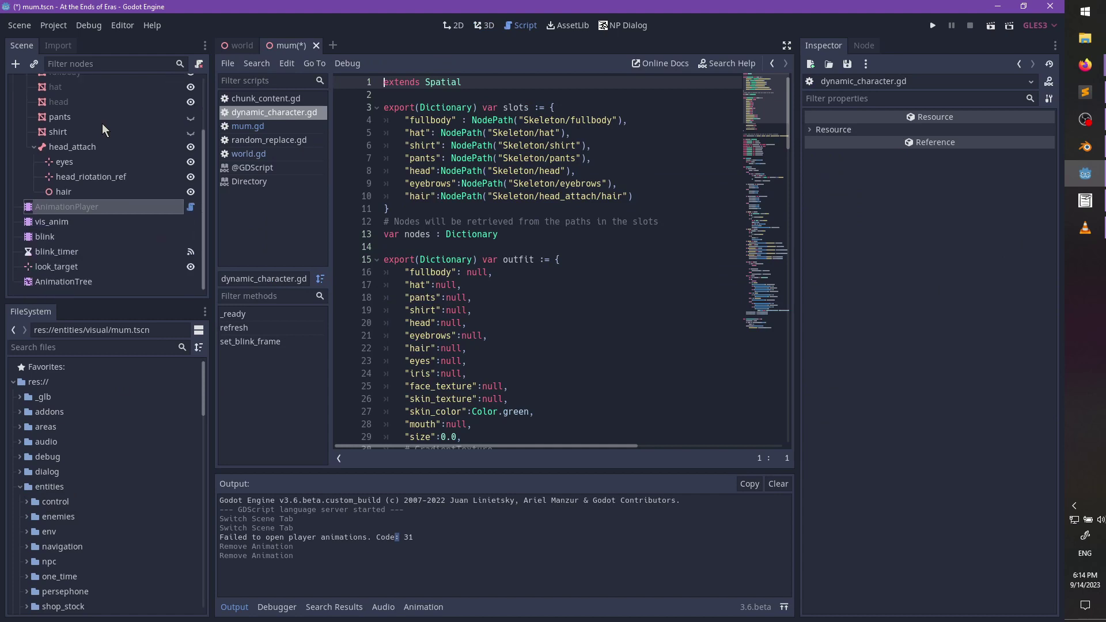
{"action": "left_click", "coordinate": [191, 207]}
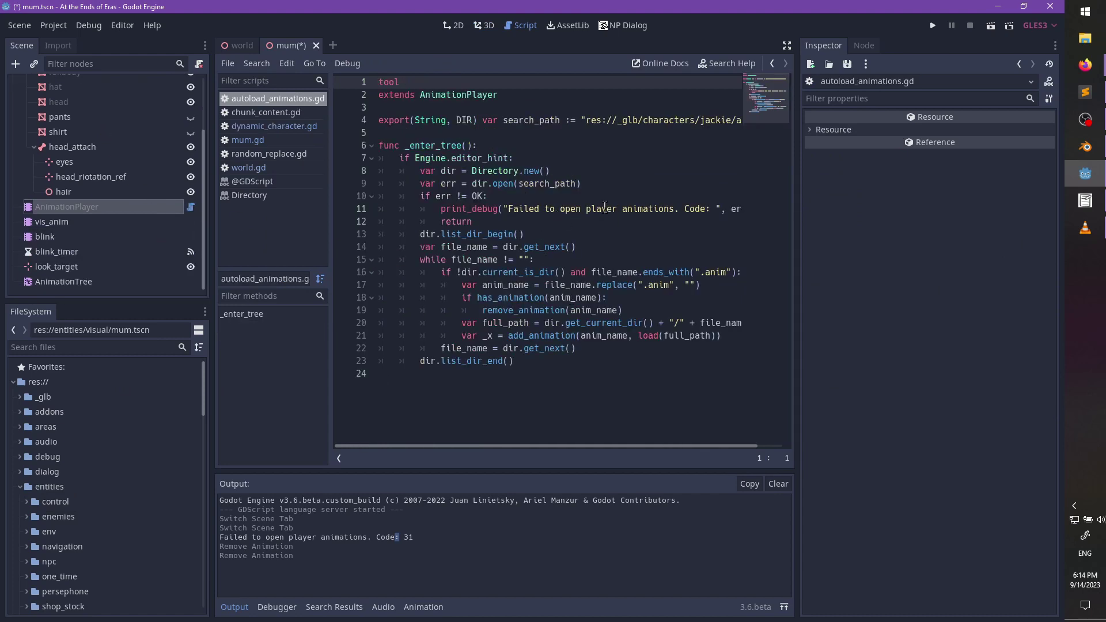
- Reword the failure message in the print_debug call to "Failed to open animations at %s. Code: "
{"action": "double_click", "coordinate": [604, 209]}
{"action": "key", "text": "BackSpace"}
{"action": "key", "text": "BackSpace"}
{"action": "key", "text": "ctrl+Right"}
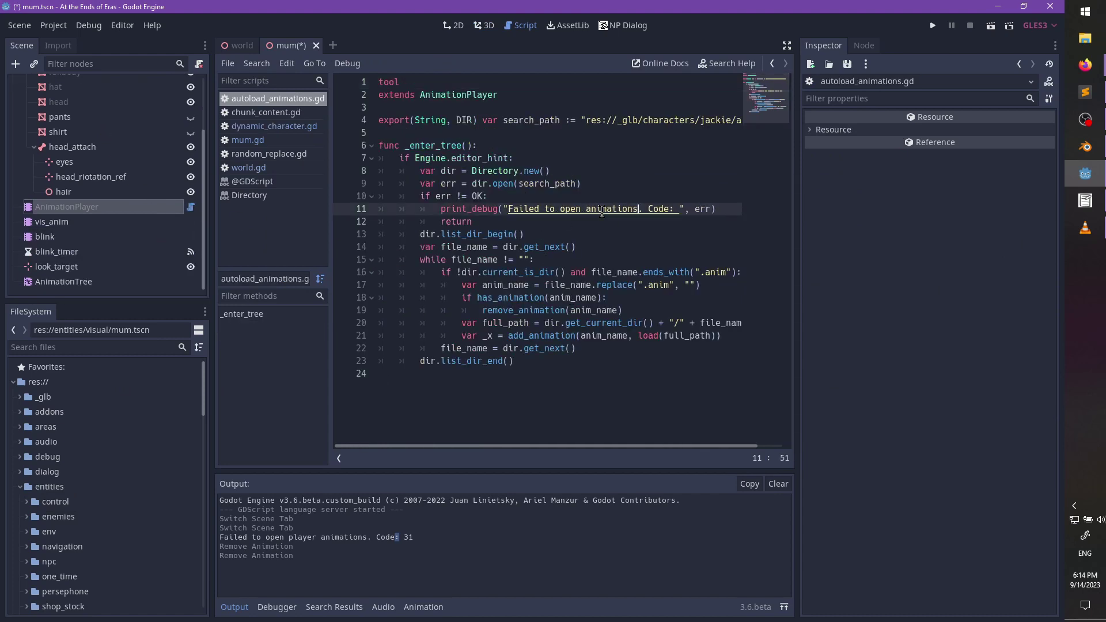
{"action": "type", "text": "at"}
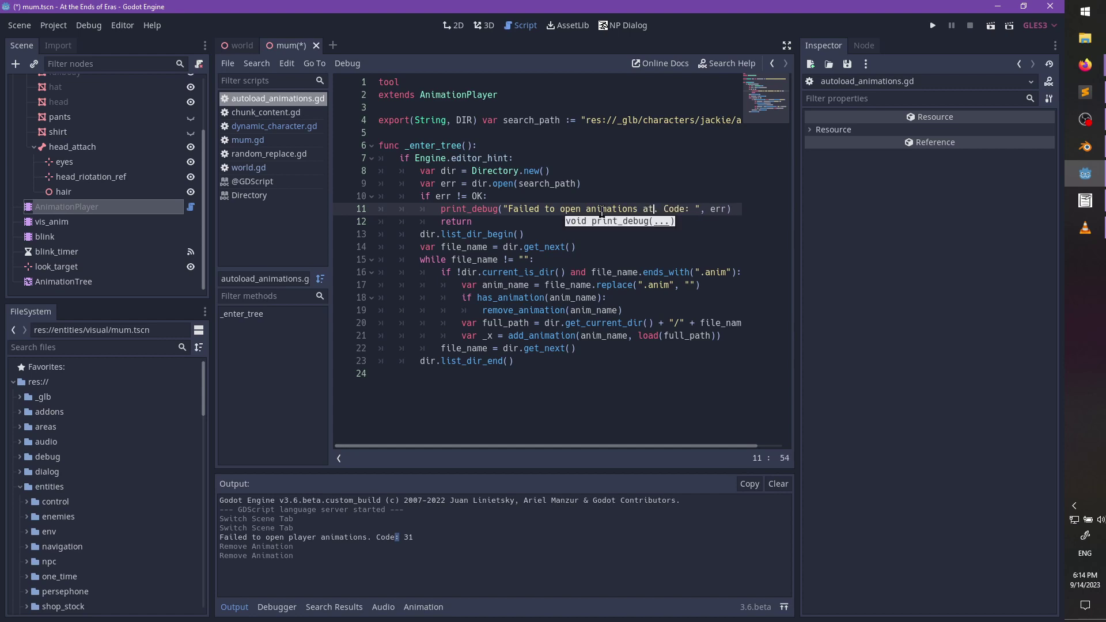
{"action": "type", "text": " %s"}
{"action": "key", "text": "End"}
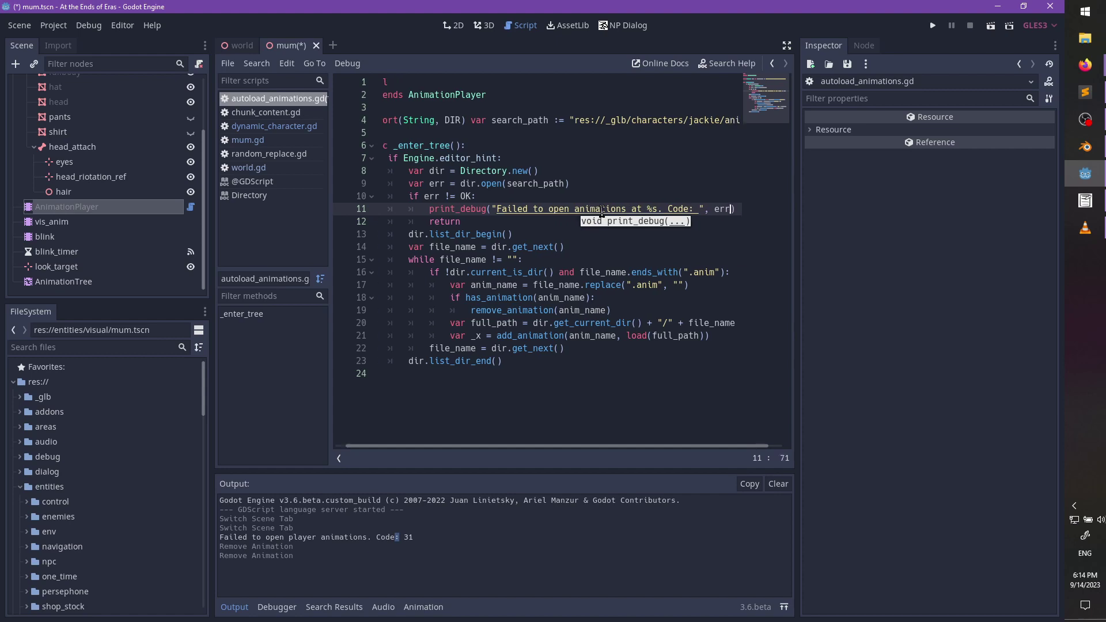
- Format the print_debug message string with search_path by inserting "% search_path" before the err argument
{"action": "key", "text": "ctrl+Left"}
{"action": "key", "text": "Left"}
{"action": "type", "text": "% search_"}
{"action": "key", "text": "Return"}
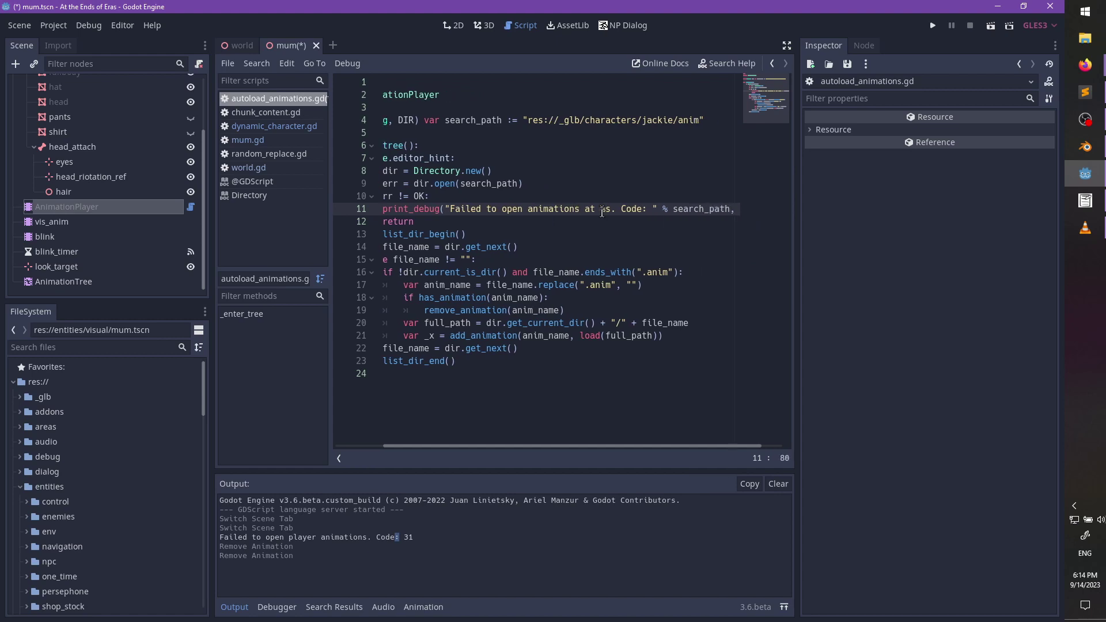
- Save the autoload script together with the mum scene and clear the output log
{"action": "key", "text": "ctrl+Left"}
{"action": "key", "text": "ctrl+Left"}
{"action": "key", "text": "ctrl+s"}
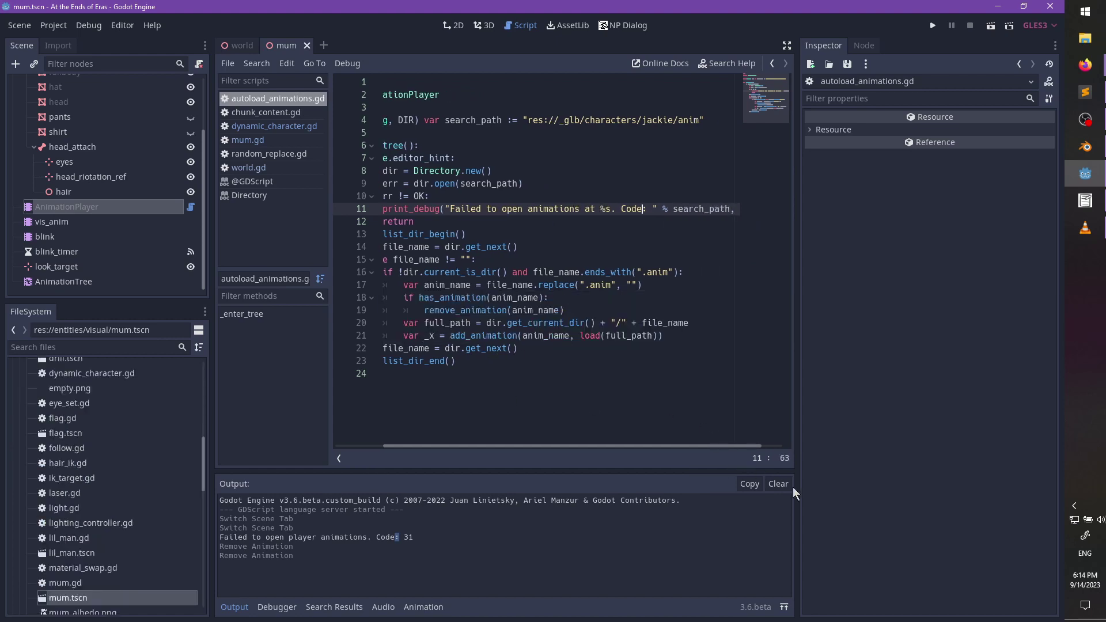
{"action": "left_click", "coordinate": [778, 484]}
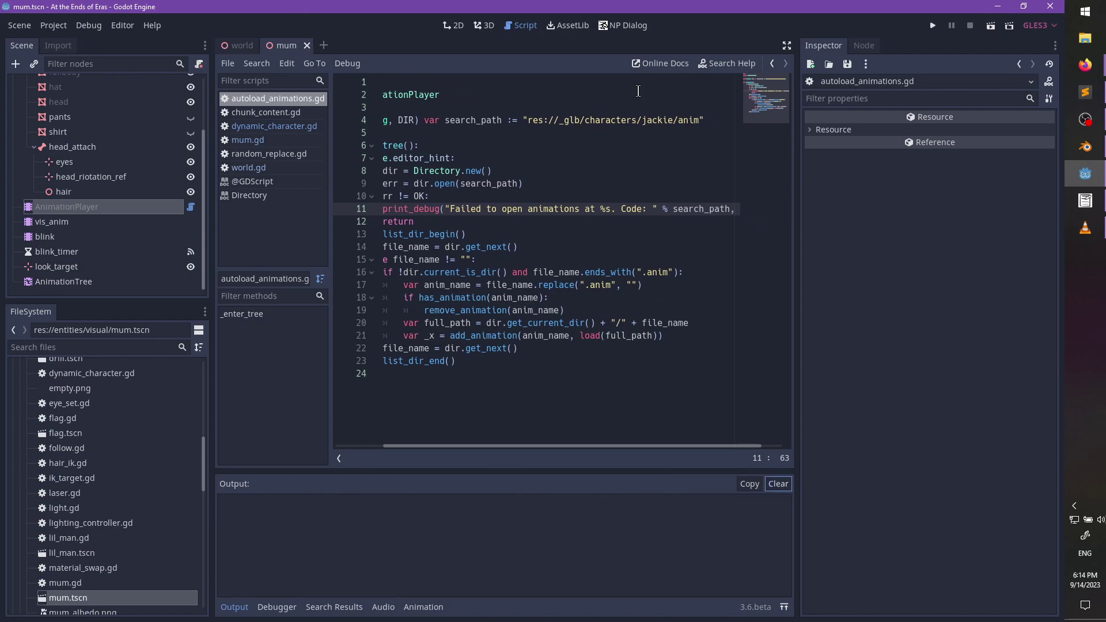
- Switch to Blender and open the recent file mum.blend
{"action": "left_click", "coordinate": [1086, 147]}
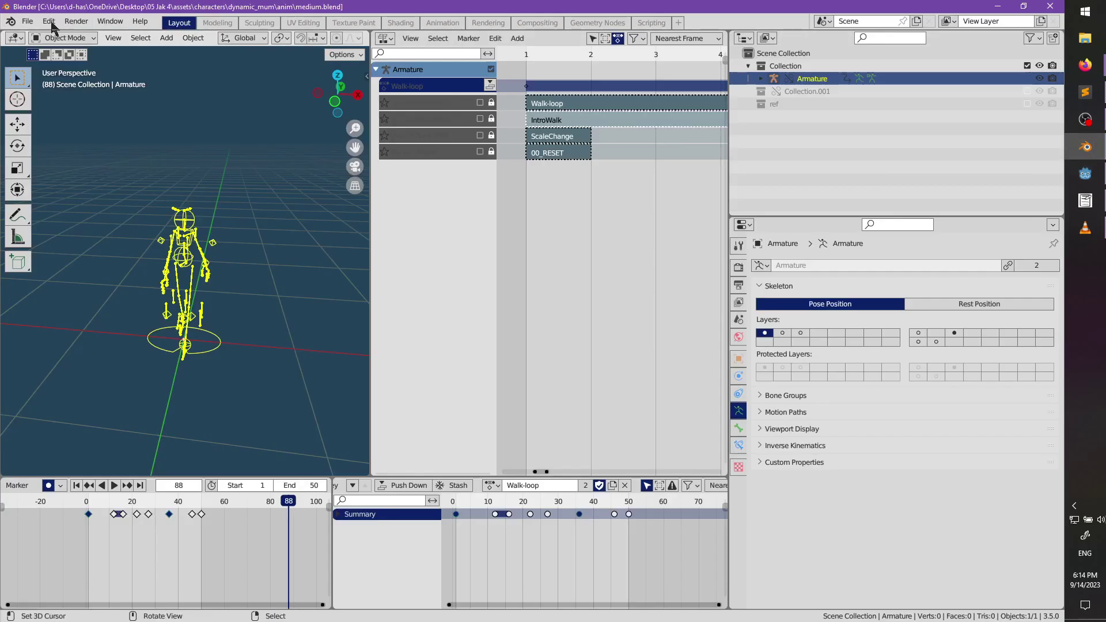
{"action": "left_click", "coordinate": [27, 21]}
{"action": "mouse_move", "coordinate": [97, 58]}
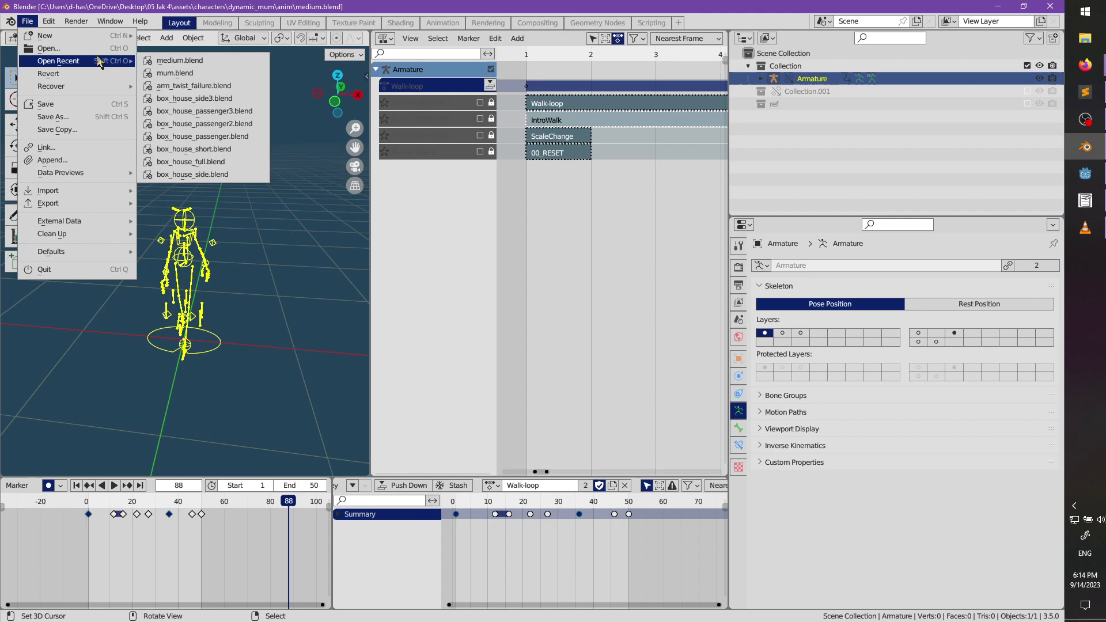
{"action": "left_click", "coordinate": [192, 69]}
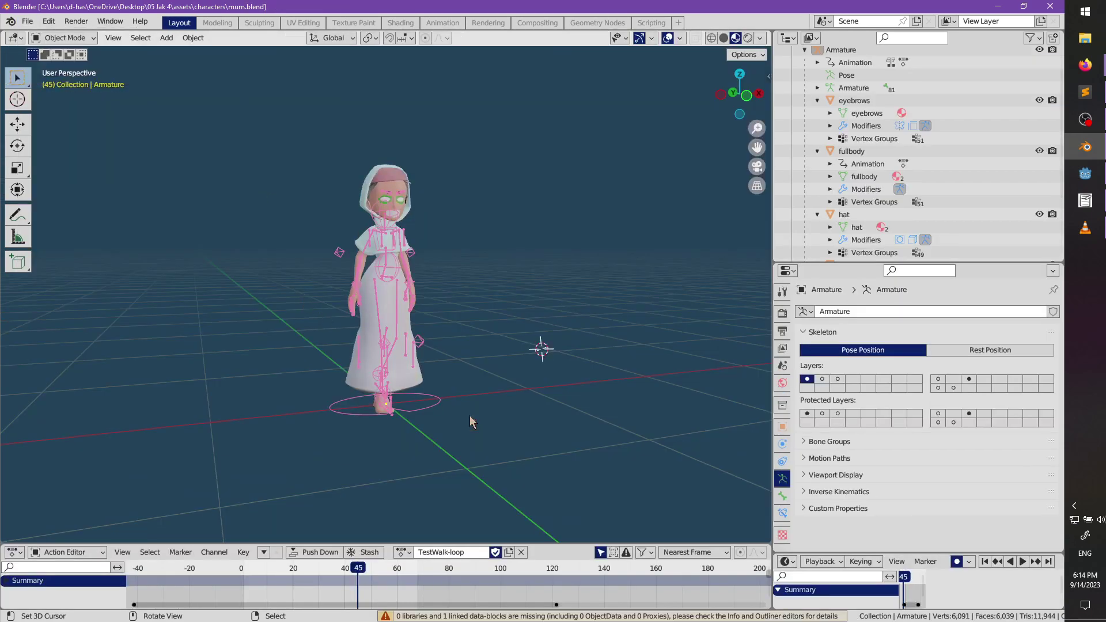
- Remove the fake user from the TestWalk-loop action and unlink it from the armature
{"action": "left_click", "coordinate": [495, 552]}
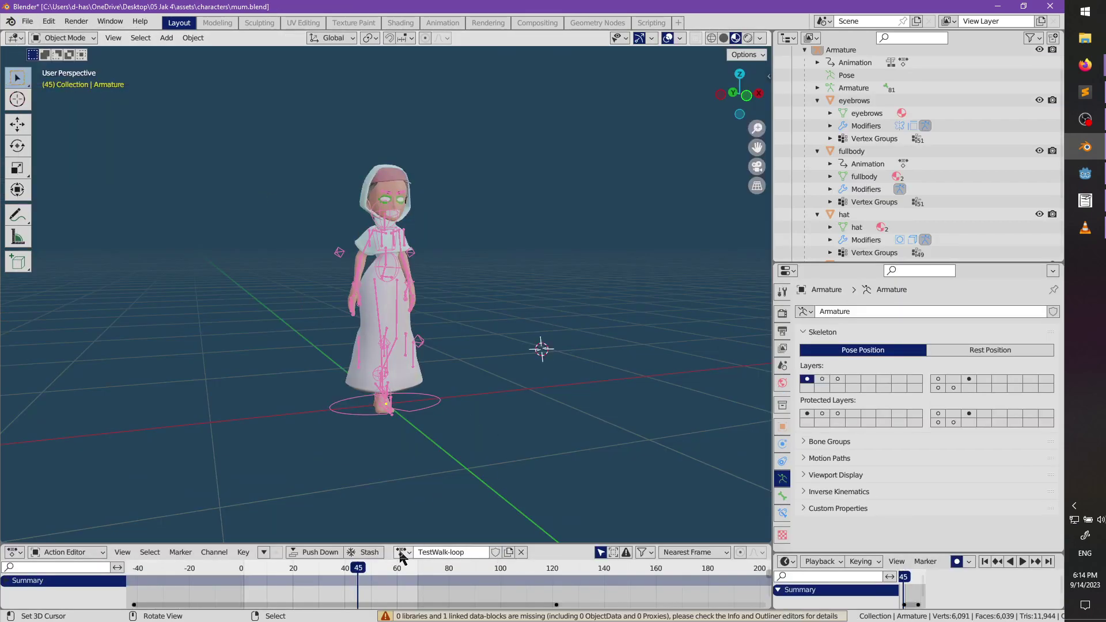
{"action": "left_click", "coordinate": [402, 552]}
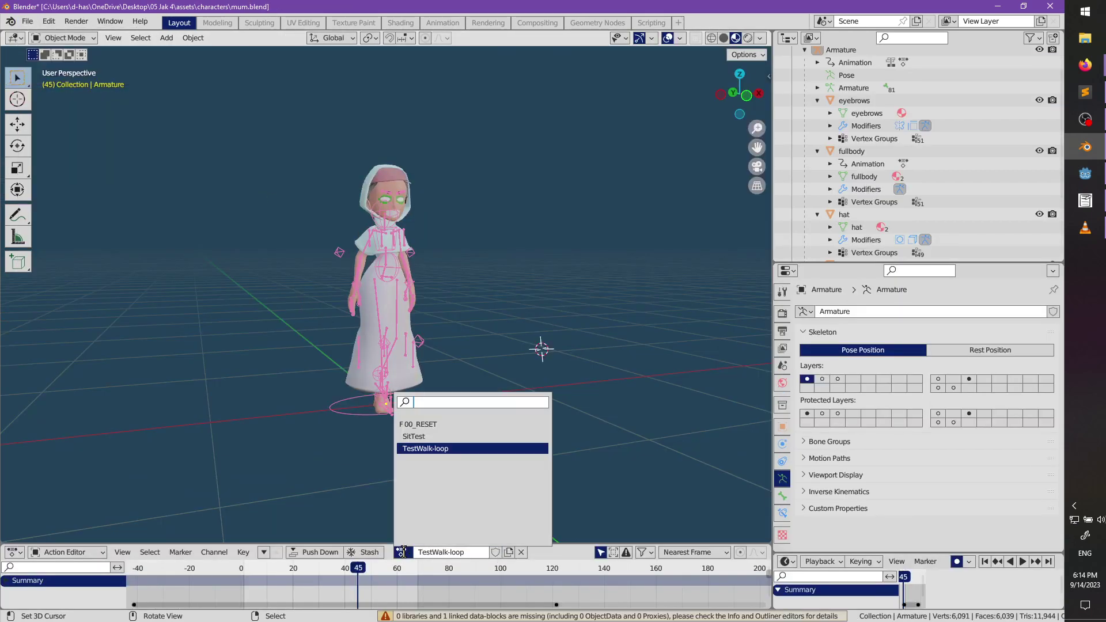
{"action": "left_click", "coordinate": [521, 552]}
- Assign the SitTest action to the armature and split the 3D viewport into two side-by-side areas
{"action": "left_click", "coordinate": [366, 552]}
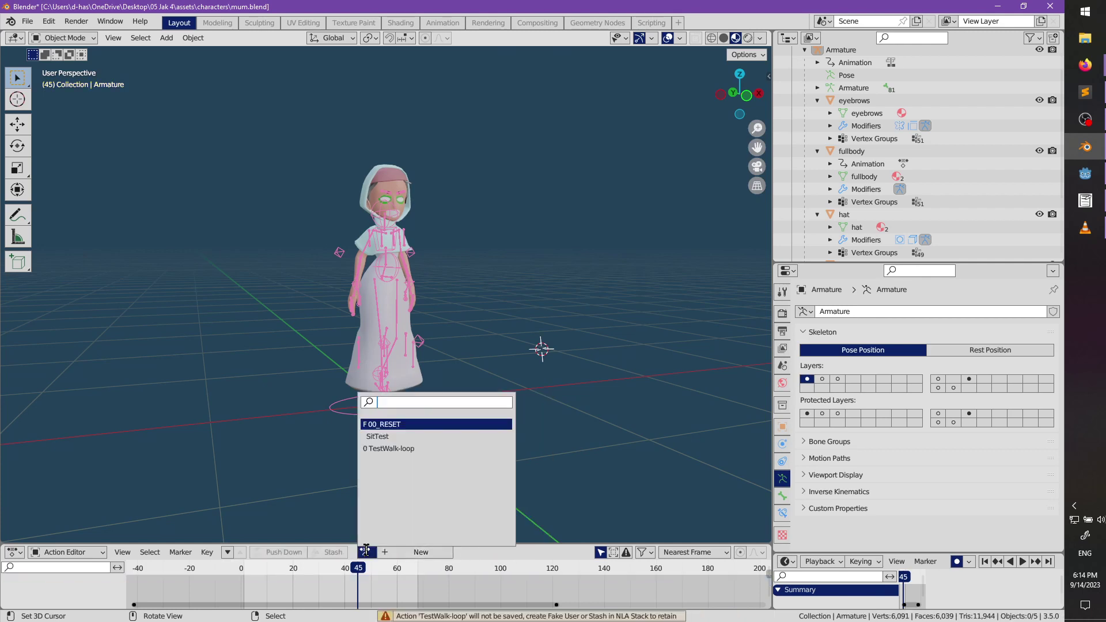
{"action": "left_click", "coordinate": [386, 437]}
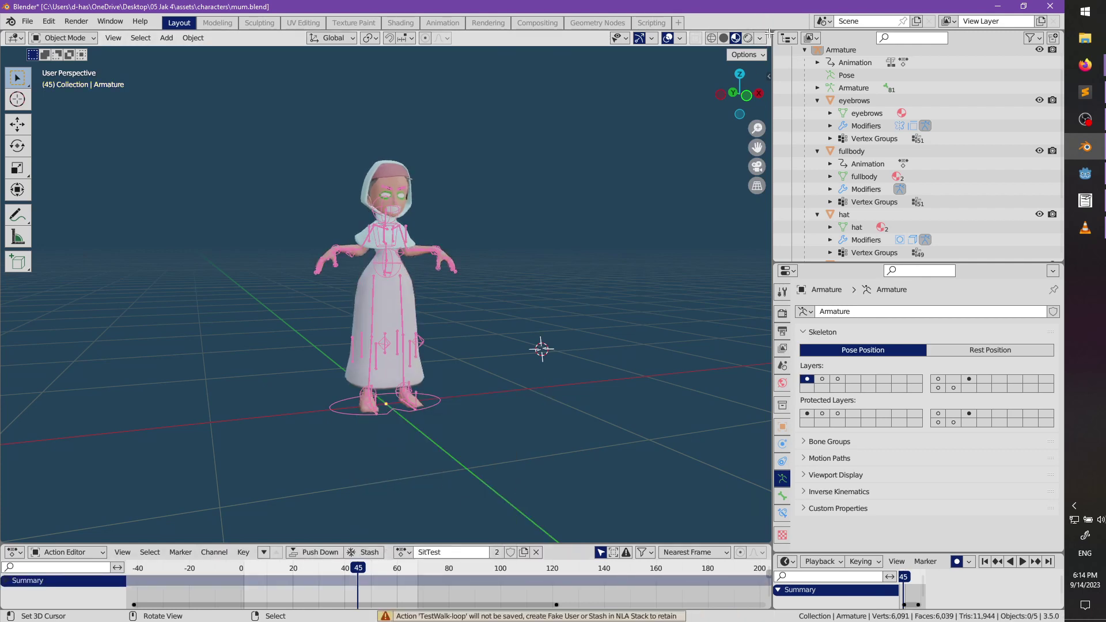
{"action": "left_click_drag", "start_coordinate": [770, 33], "coordinate": [499, 40]}
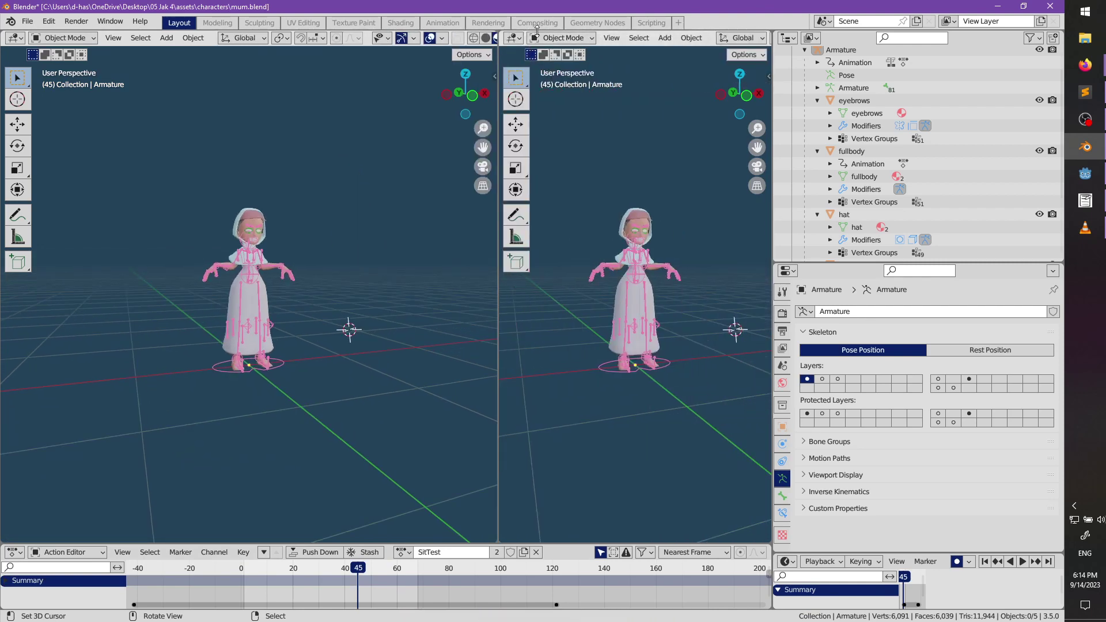
{"action": "left_click", "coordinate": [516, 38]}
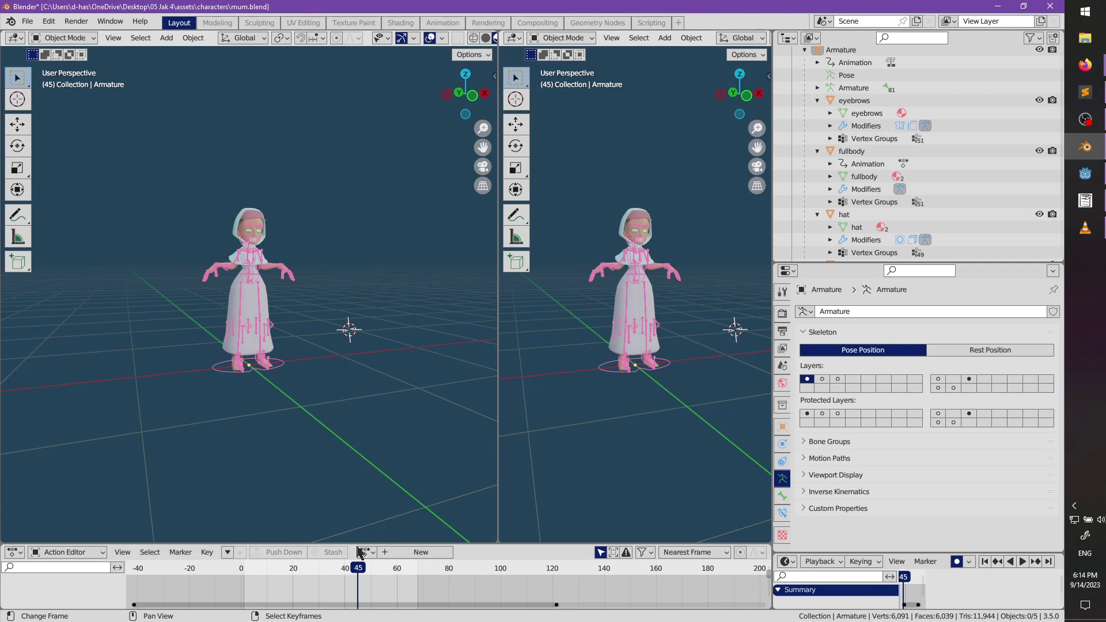
- Replace the armature's SitTest action with 00_RESET and try to stash it
{"action": "left_click", "coordinate": [365, 552]}
{"action": "left_click", "coordinate": [397, 402]}
{"action": "left_click", "coordinate": [364, 552]}
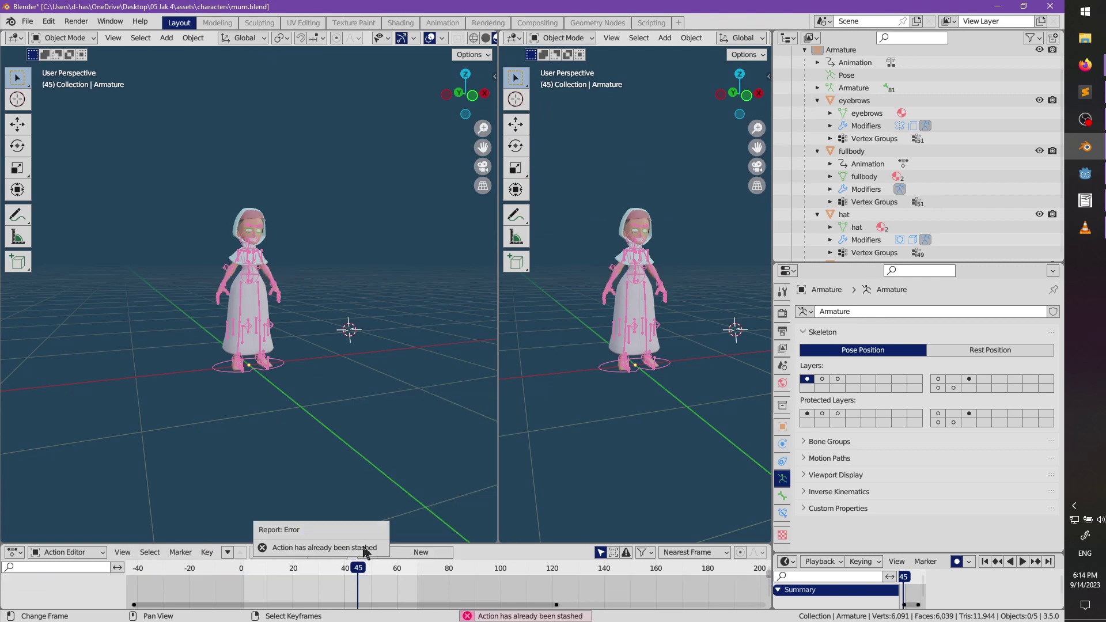
- Select the fullbody mesh and unlink the SitTest action from it
{"action": "left_click", "coordinate": [250, 287]}
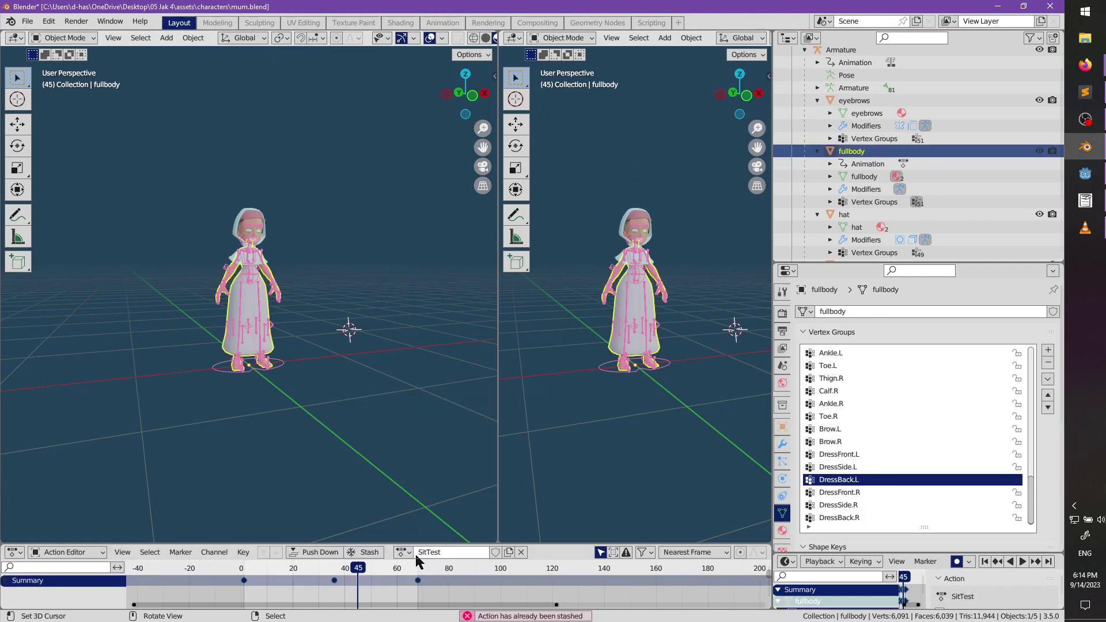
{"action": "left_click", "coordinate": [521, 552]}
{"action": "scroll", "coordinate": [331, 354], "scroll_direction": "up", "scroll_amount": 2}
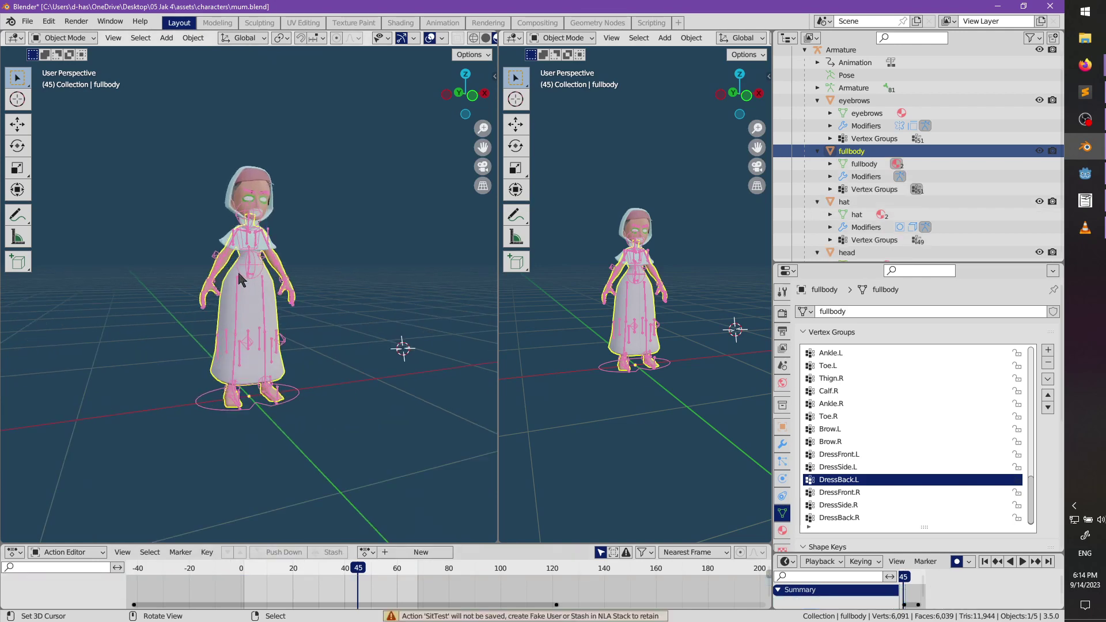
- Select the armature, check its list of available actions, and save mum.blend
{"action": "left_click", "coordinate": [267, 288]}
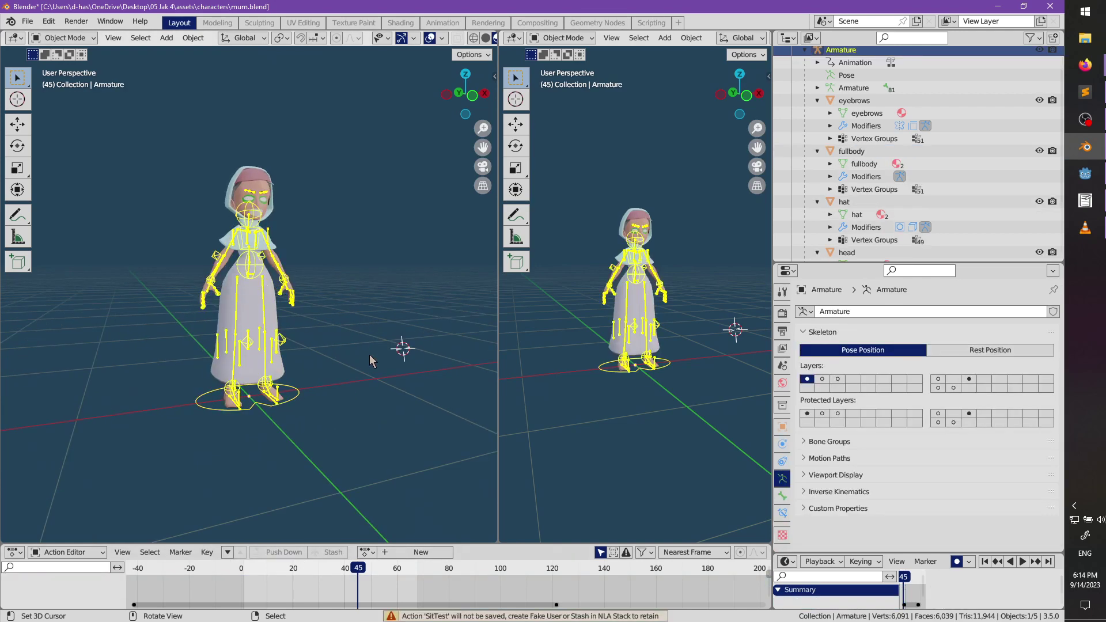
{"action": "left_click", "coordinate": [367, 552]}
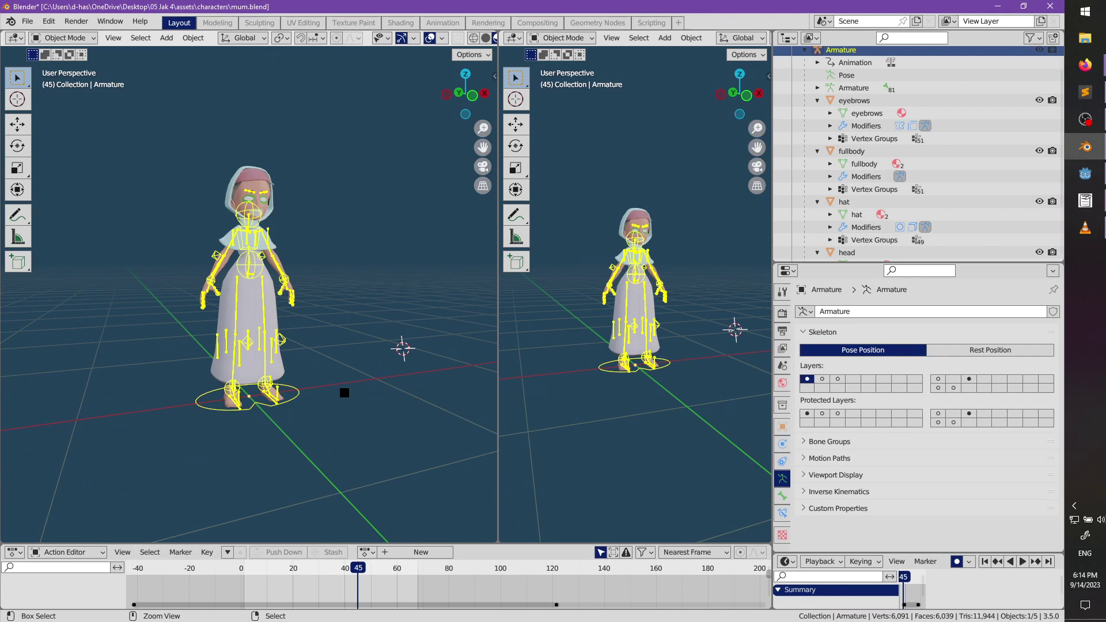
{"action": "key", "text": "ctrl+s"}
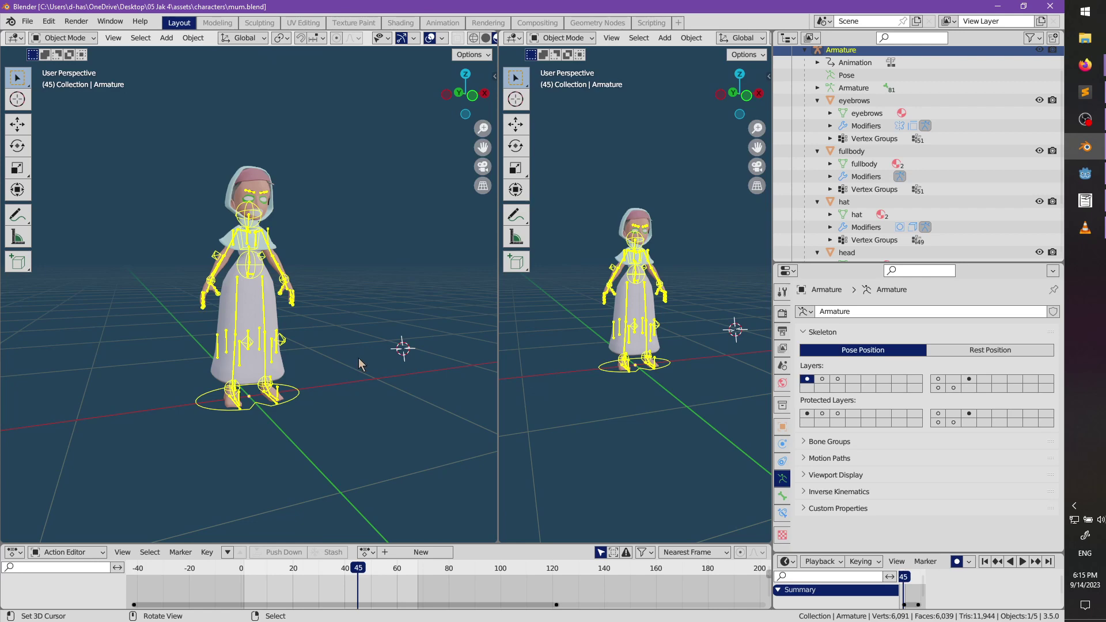
- Deselect all objects, view the character from the other side, and save mum.blend again
{"action": "key", "text": "alt+a"}
{"action": "middle_click_drag", "start_coordinate": [311, 266], "coordinate": [248, 268]}
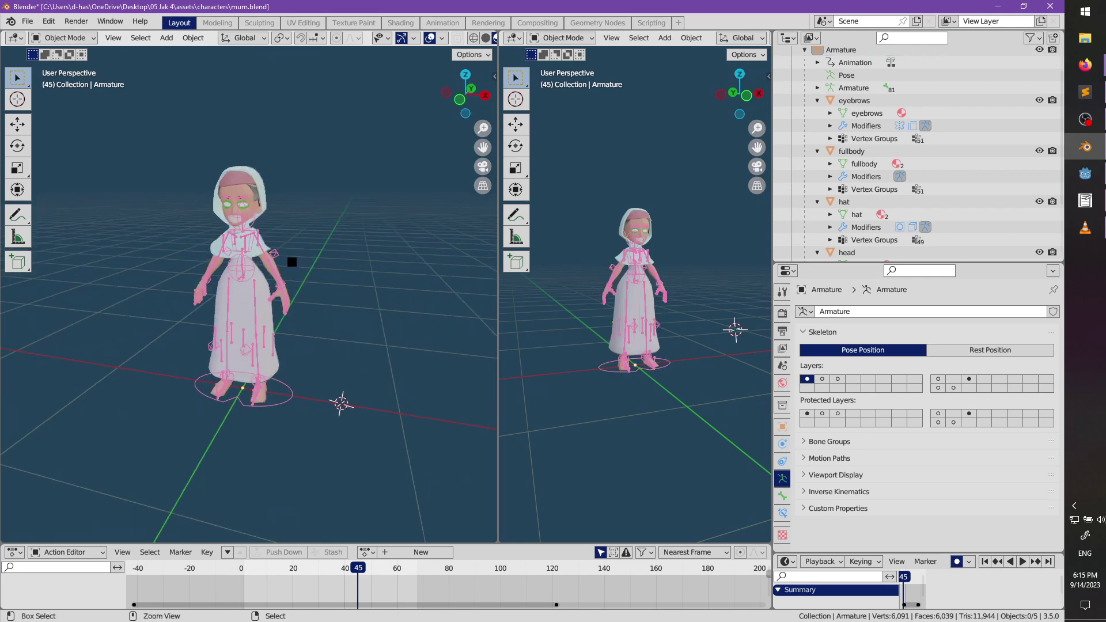
{"action": "key", "text": "ctrl+s"}
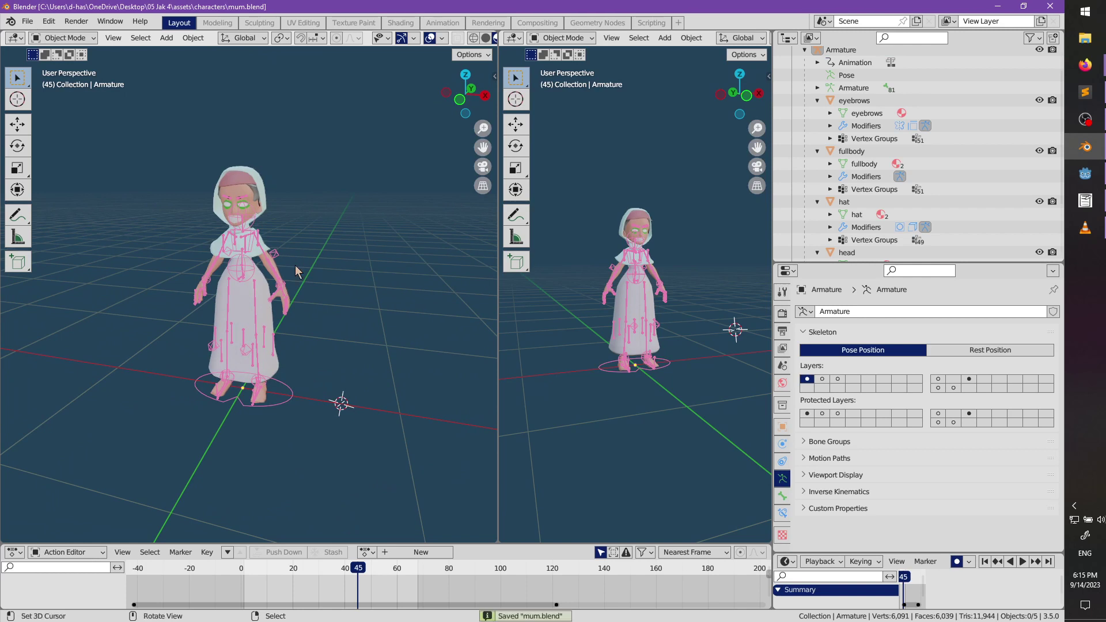
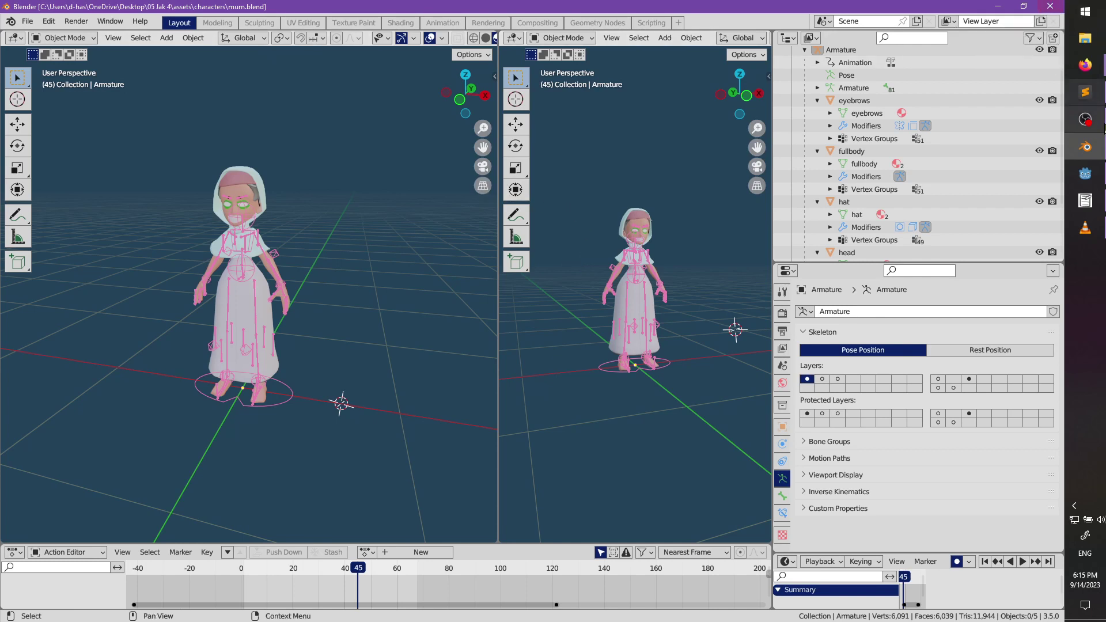
- Switch to Godot, glance over the start of autoload_animations.gd, and show the mum scene in the 3D view
{"action": "left_click", "coordinate": [1085, 173]}
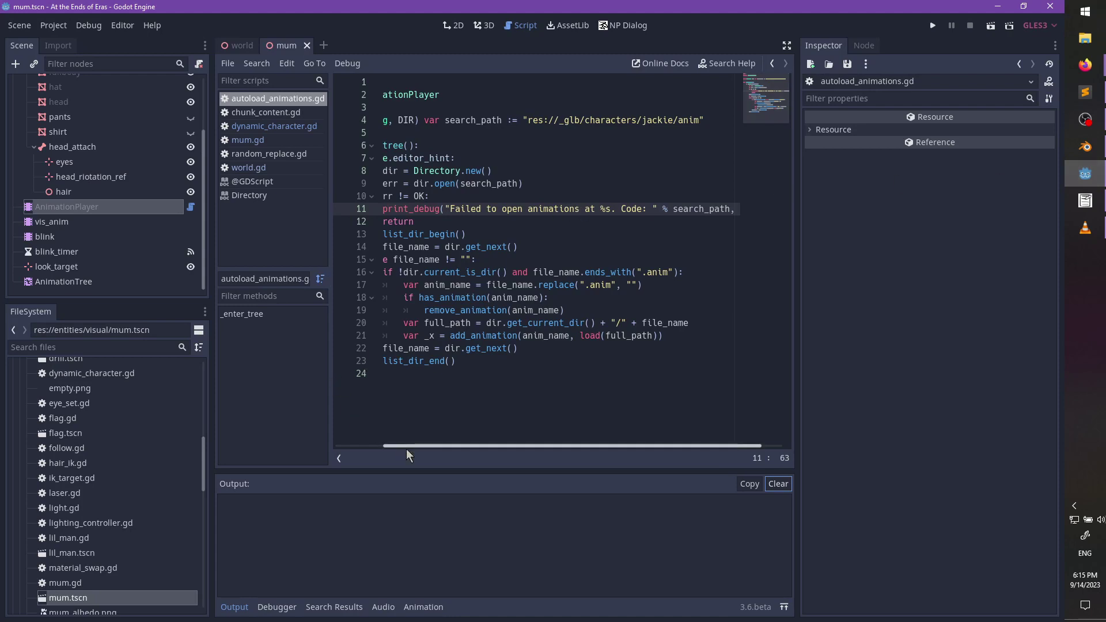
{"action": "left_click_drag", "start_coordinate": [406, 449], "coordinate": [328, 379]}
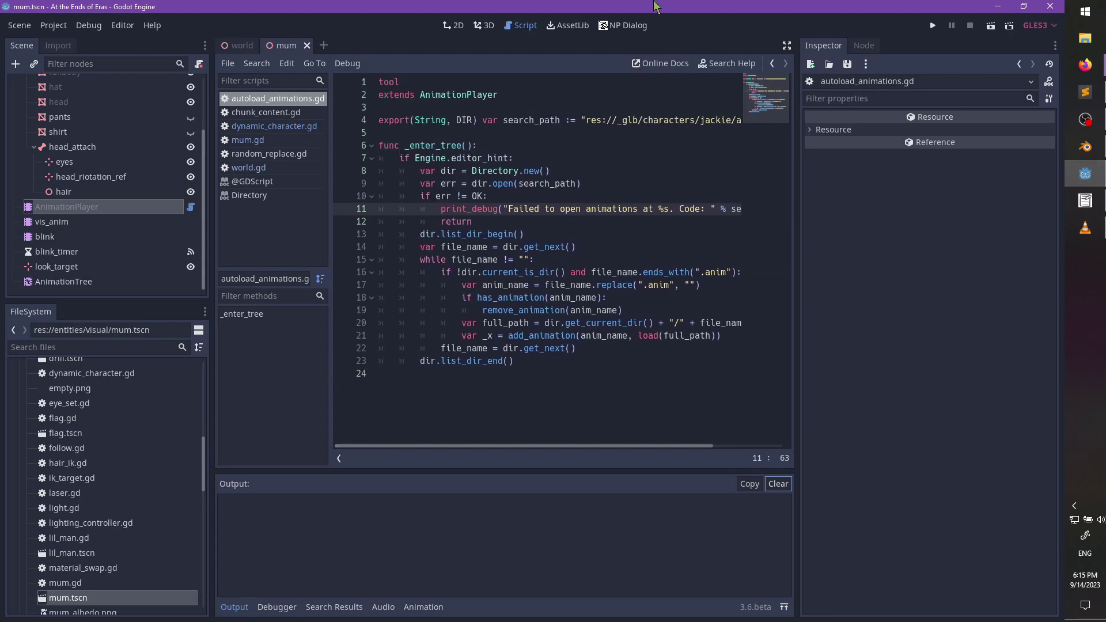
{"action": "left_click", "coordinate": [484, 25]}
{"action": "scroll", "coordinate": [562, 158], "scroll_direction": "down", "scroll_amount": 4}
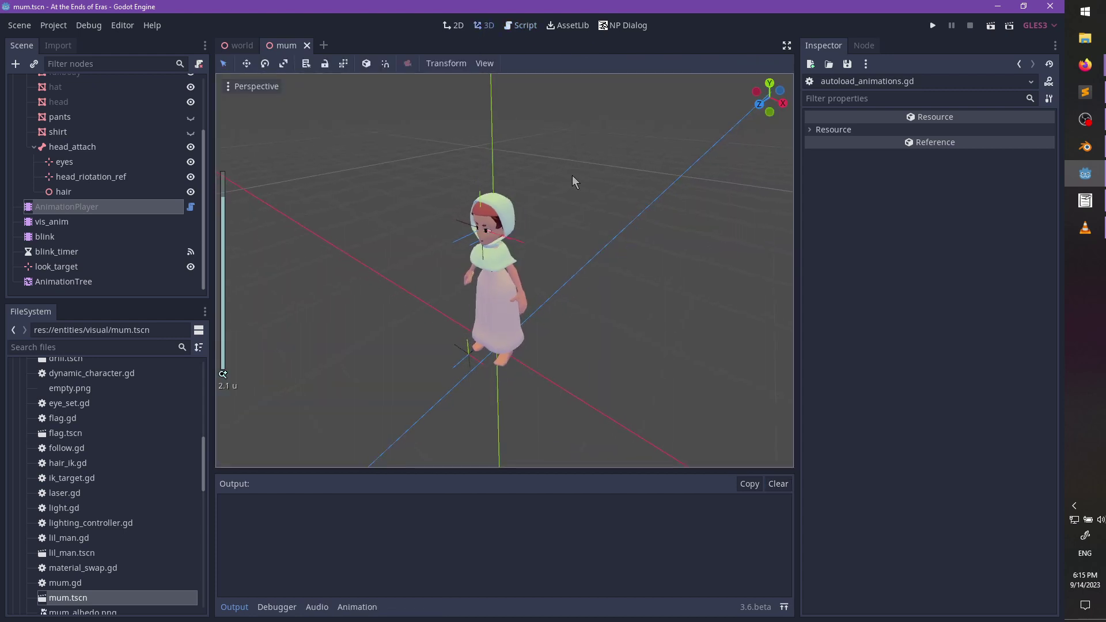
- Run the game project, test it briefly with the player character, and stop it
{"action": "key", "text": "F5"}
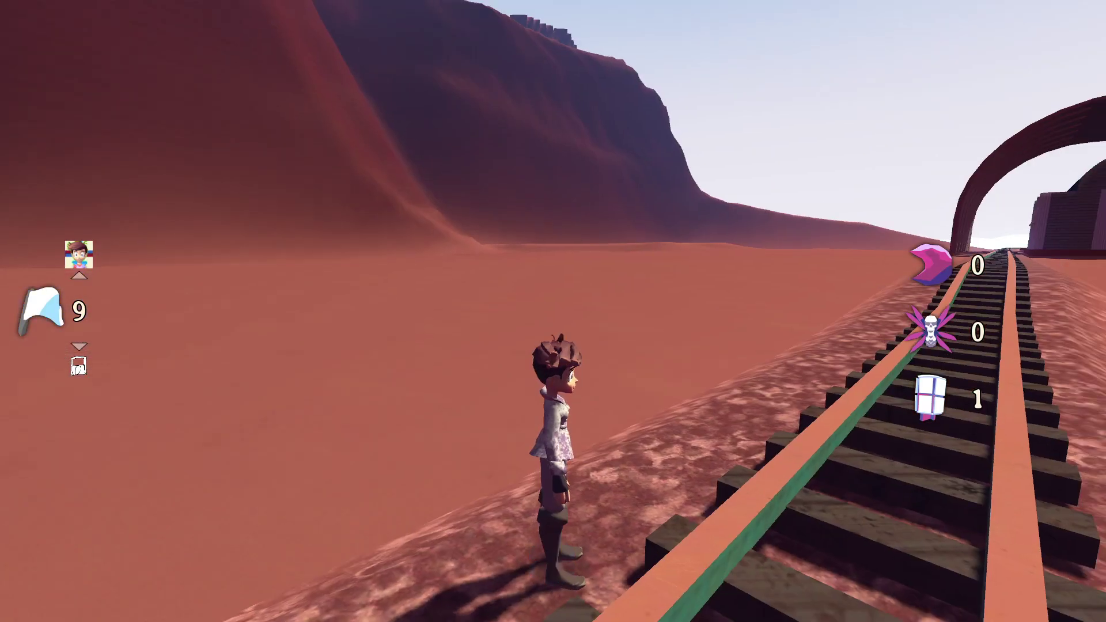
{"action": "key", "text": "w"}
{"action": "key", "text": "F8"}
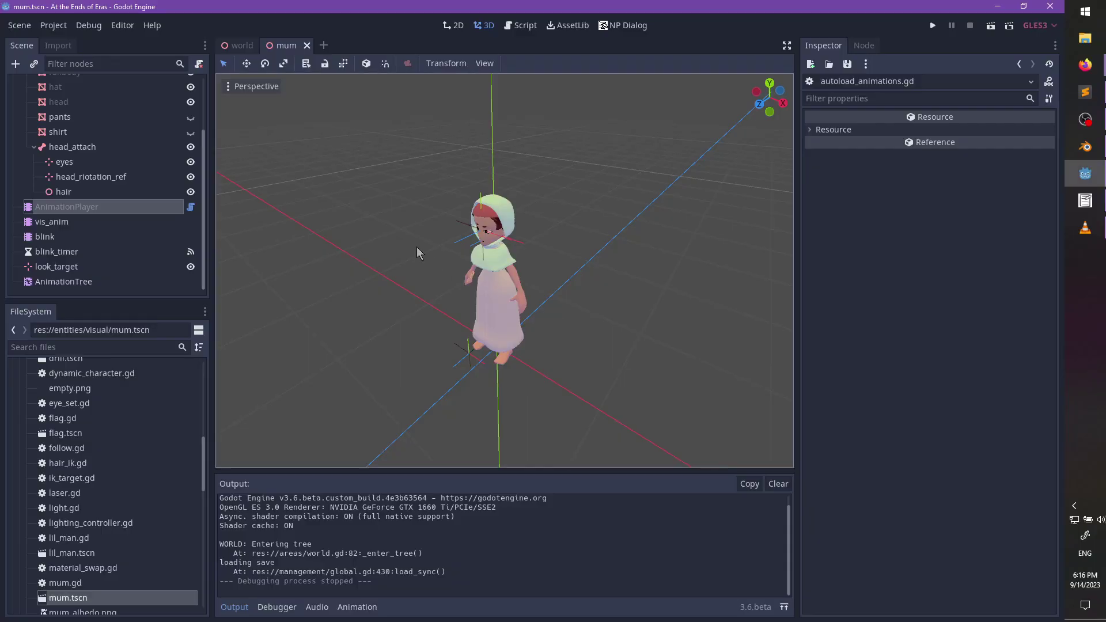
- Examine the mum scene's node hierarchy and view the character up close from the front
{"action": "scroll", "coordinate": [417, 254], "scroll_direction": "up", "scroll_amount": 1}
{"action": "scroll", "coordinate": [74, 198], "scroll_direction": "up", "scroll_amount": 3}
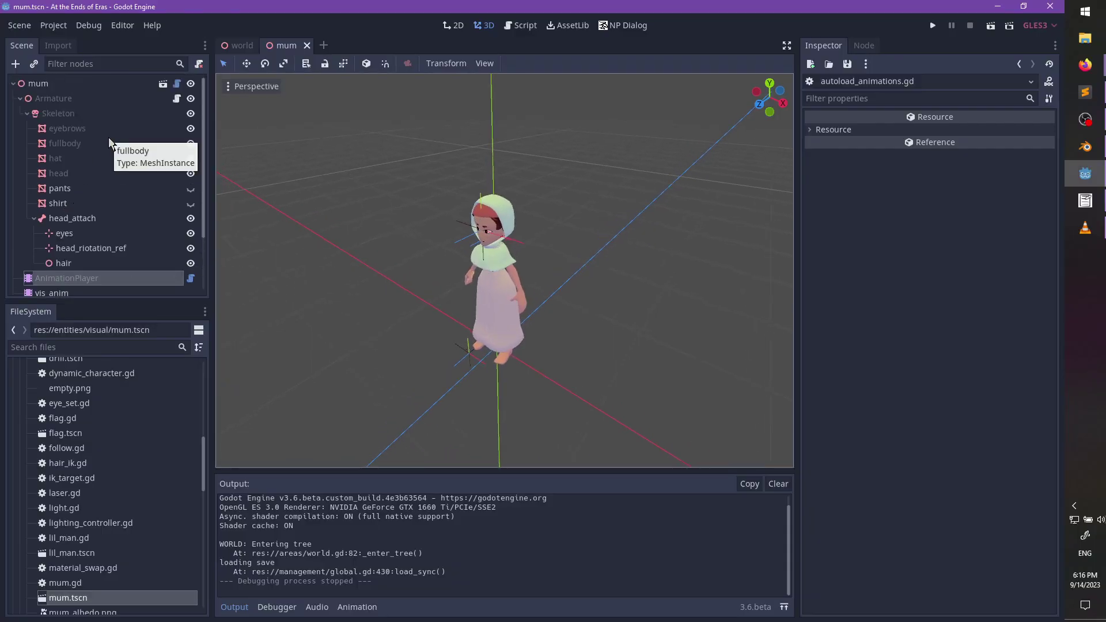
{"action": "scroll", "coordinate": [545, 183], "scroll_direction": "up", "scroll_amount": 4}
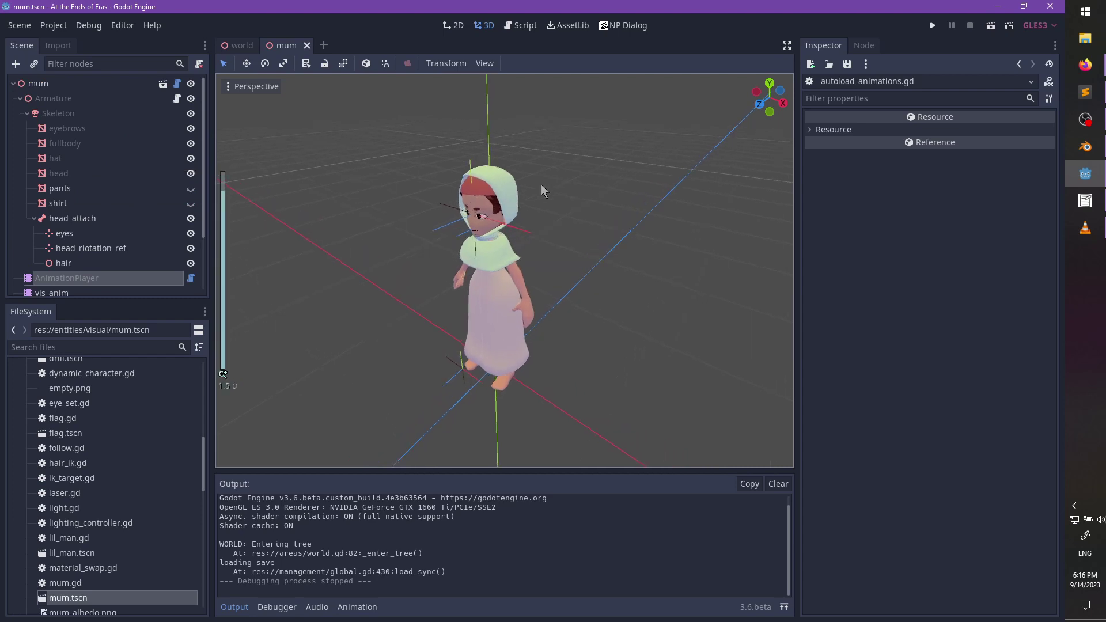
{"action": "middle_click_drag", "start_coordinate": [505, 205], "coordinate": [606, 175]}
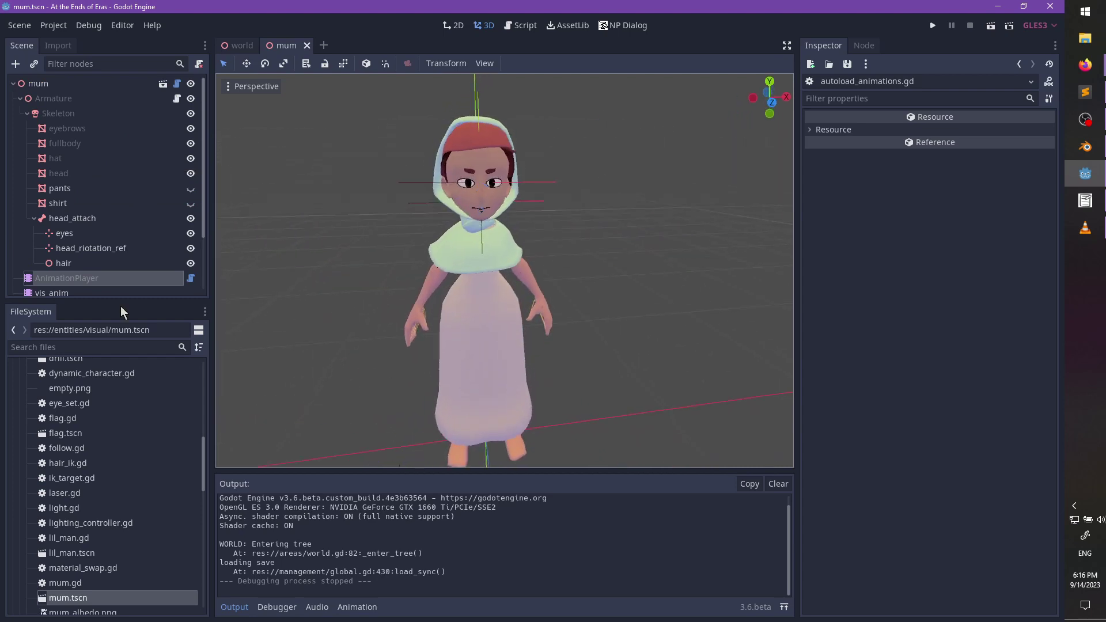
- Search the project files for "illusor"
{"action": "left_click", "coordinate": [77, 347]}
{"action": "type", "text": "il"}
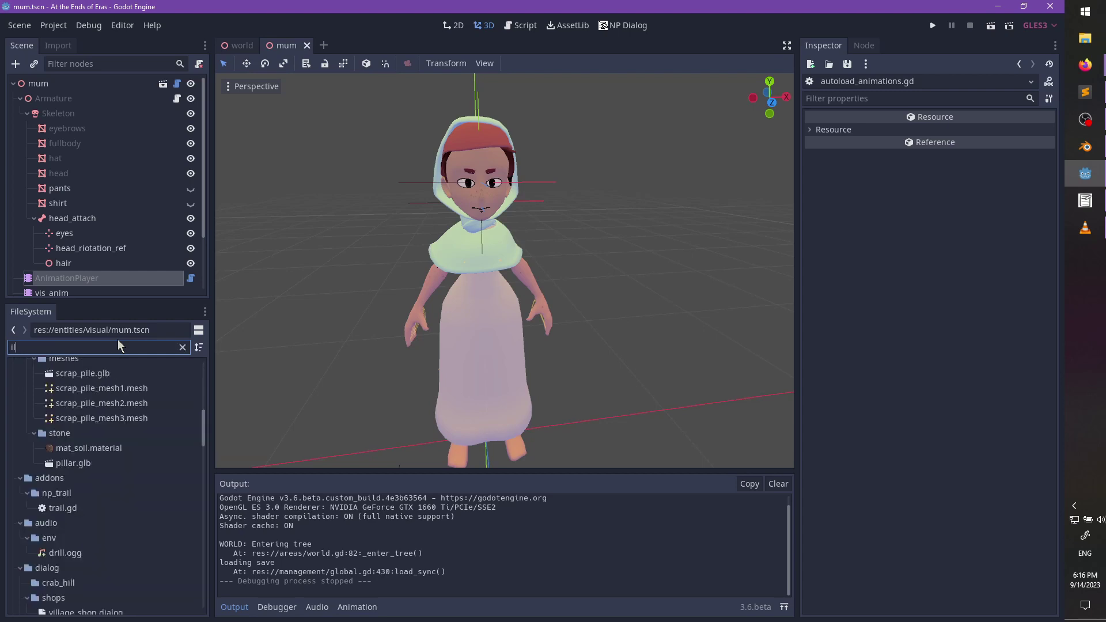
{"action": "type", "text": "lusor"}
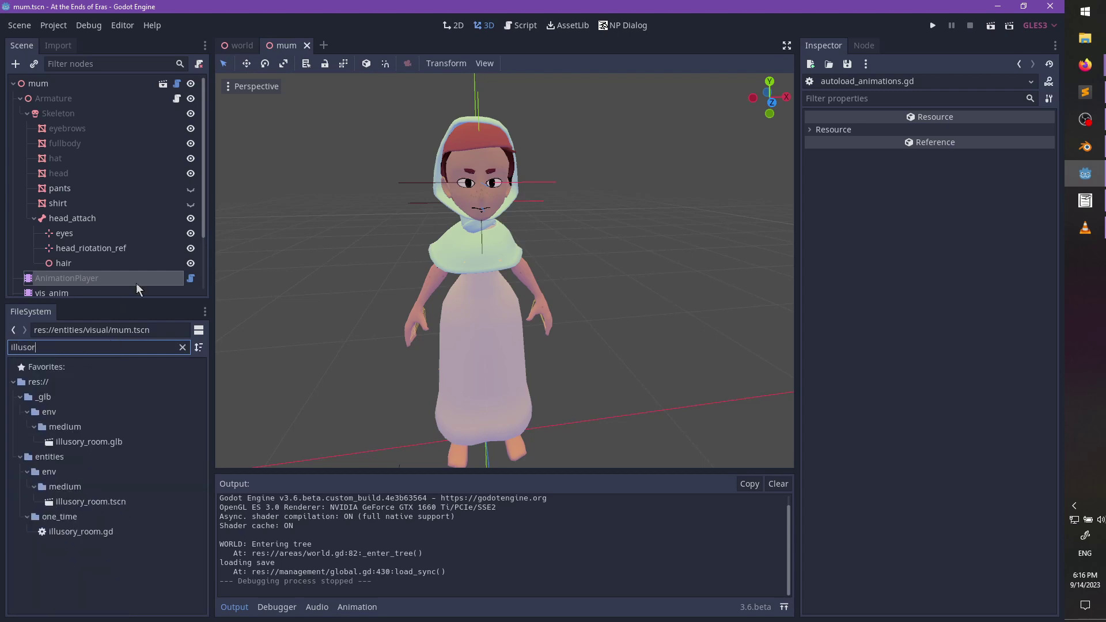
- Select the mum scene's AnimationPlayer node and check its list of animations
{"action": "scroll", "coordinate": [115, 277], "scroll_direction": "down", "scroll_amount": 3}
{"action": "left_click", "coordinate": [73, 207]}
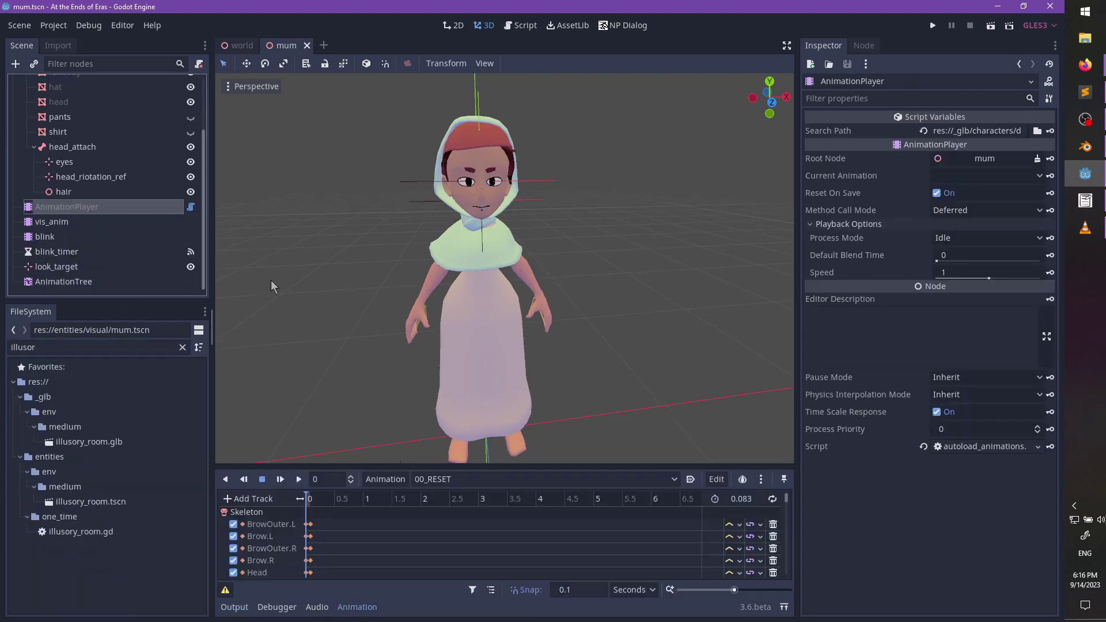
{"action": "left_click", "coordinate": [439, 482]}
{"action": "left_click", "coordinate": [439, 482]}
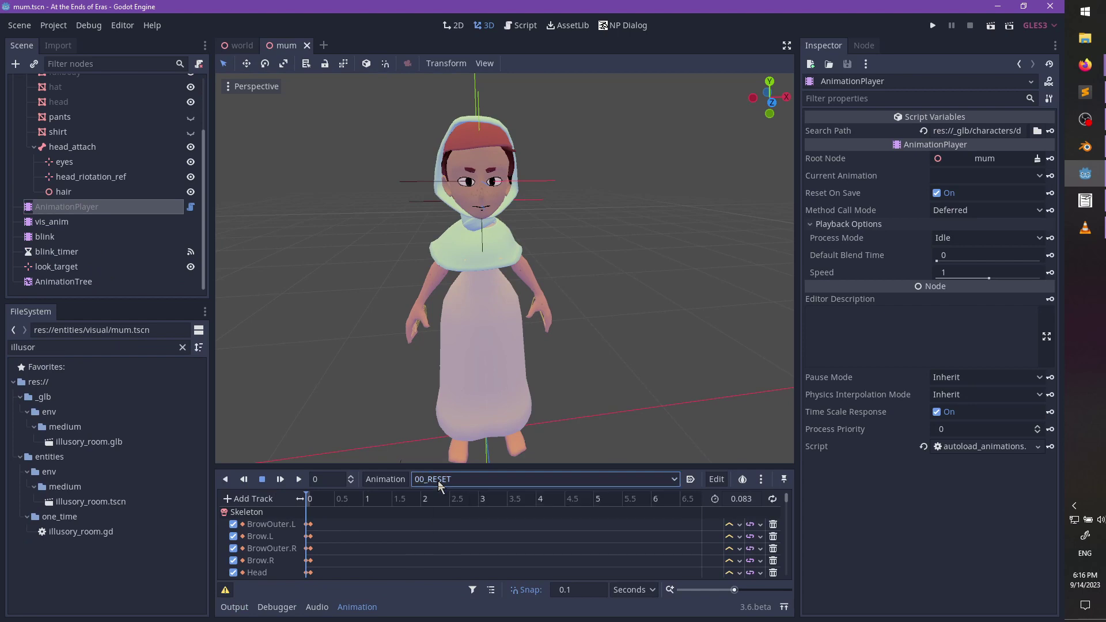
- Close the mum and world scenes, filter the project files by "mum", and reopen mum.tscn
{"action": "middle_click", "coordinate": [264, 46]}
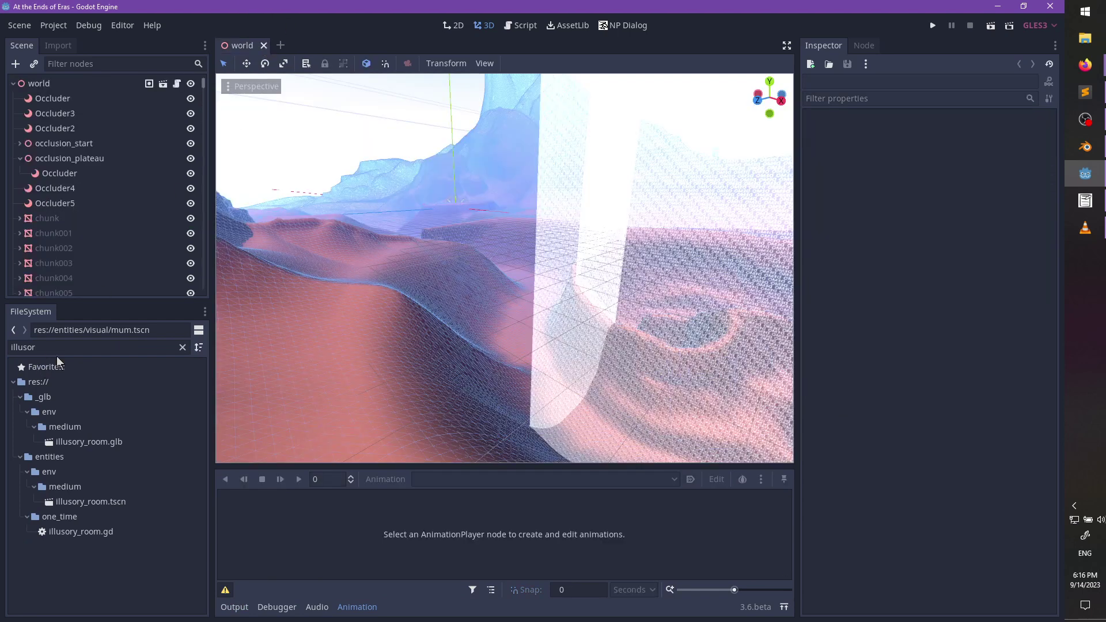
{"action": "key", "text": "ctrl+w"}
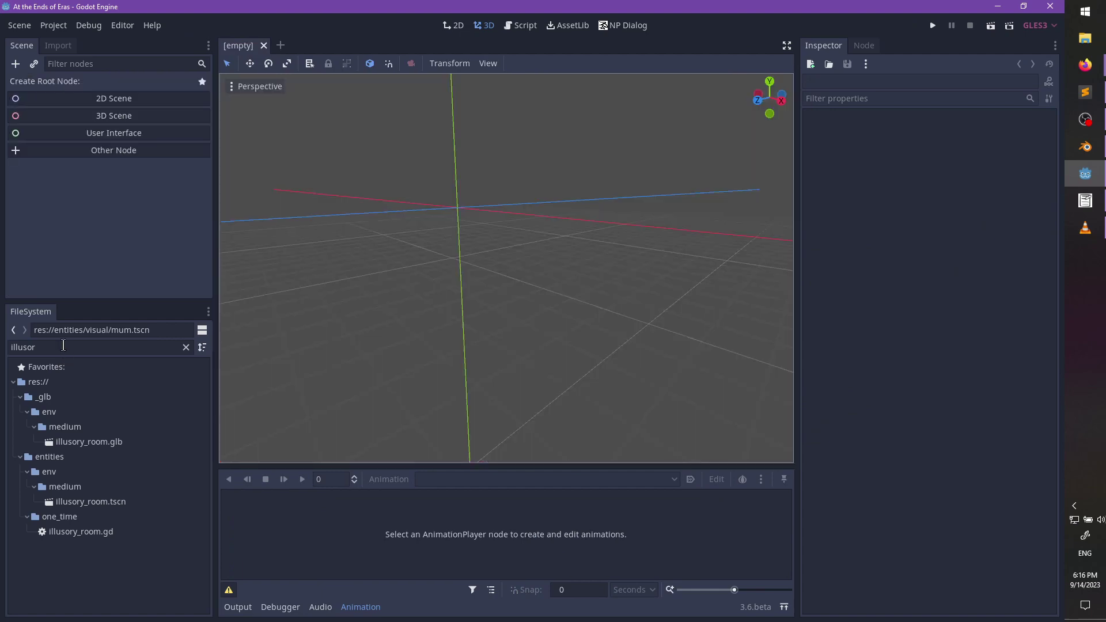
{"action": "double_click", "coordinate": [72, 345]}
{"action": "type", "text": "mum"}
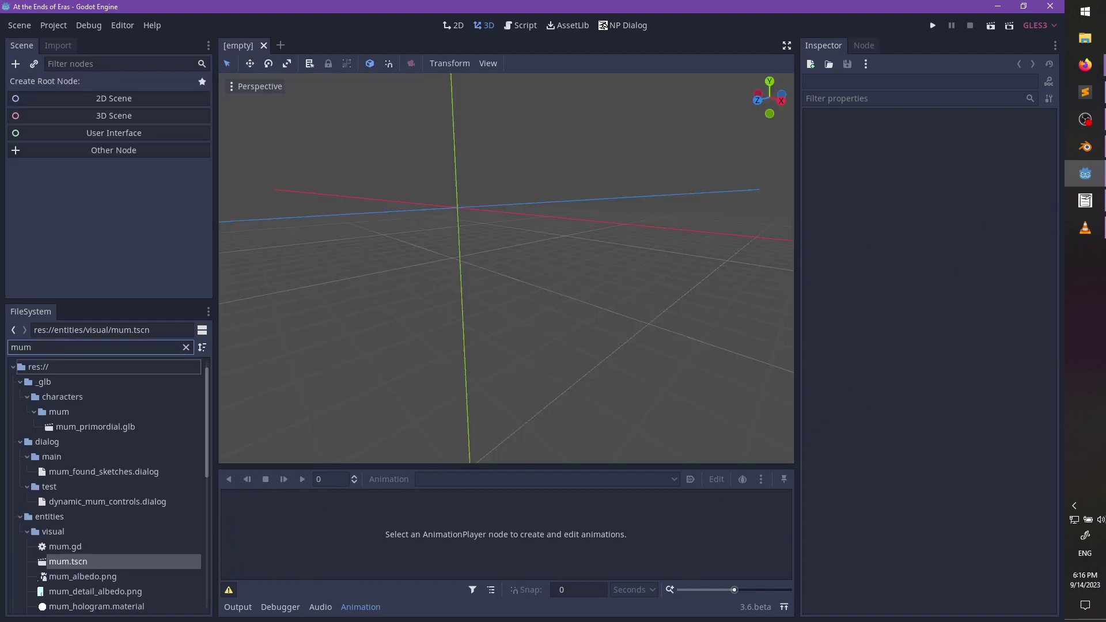
{"action": "double_click", "coordinate": [92, 557]}
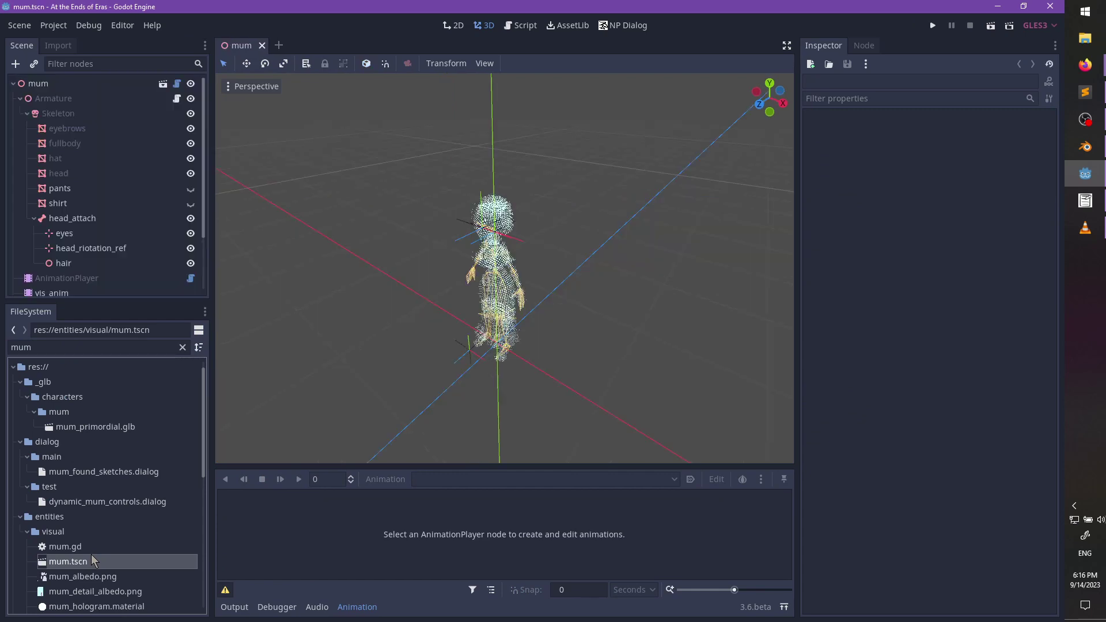
- Select the reopened scene's AnimationPlayer node and check the output log for animation loading errors
{"action": "scroll", "coordinate": [98, 235], "scroll_direction": "down", "scroll_amount": 3}
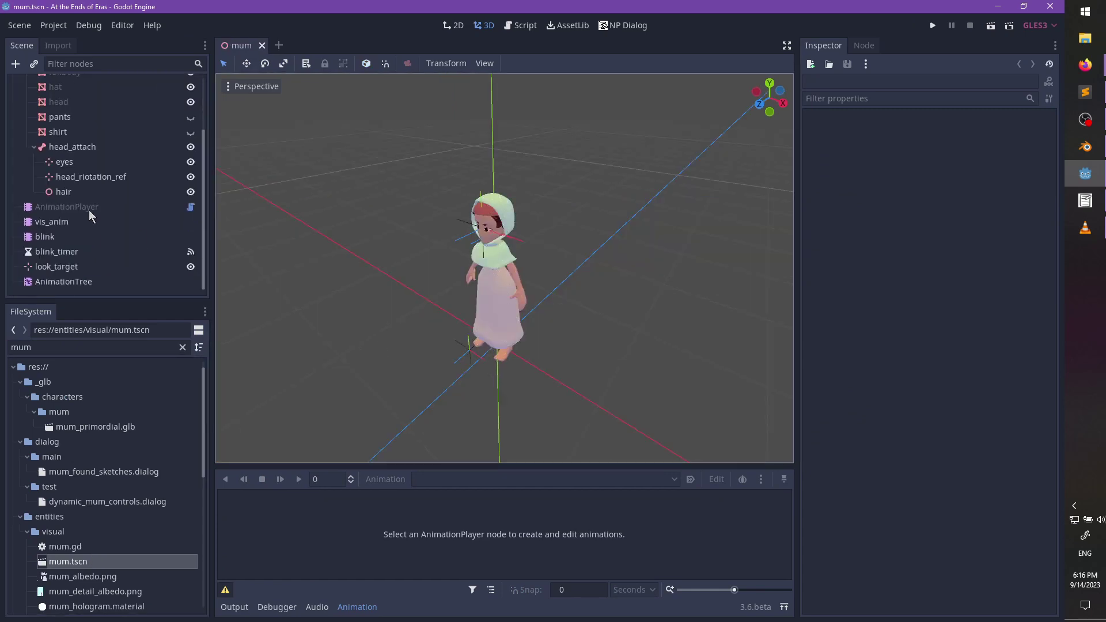
{"action": "left_click", "coordinate": [89, 209]}
{"action": "left_click", "coordinate": [241, 614]}
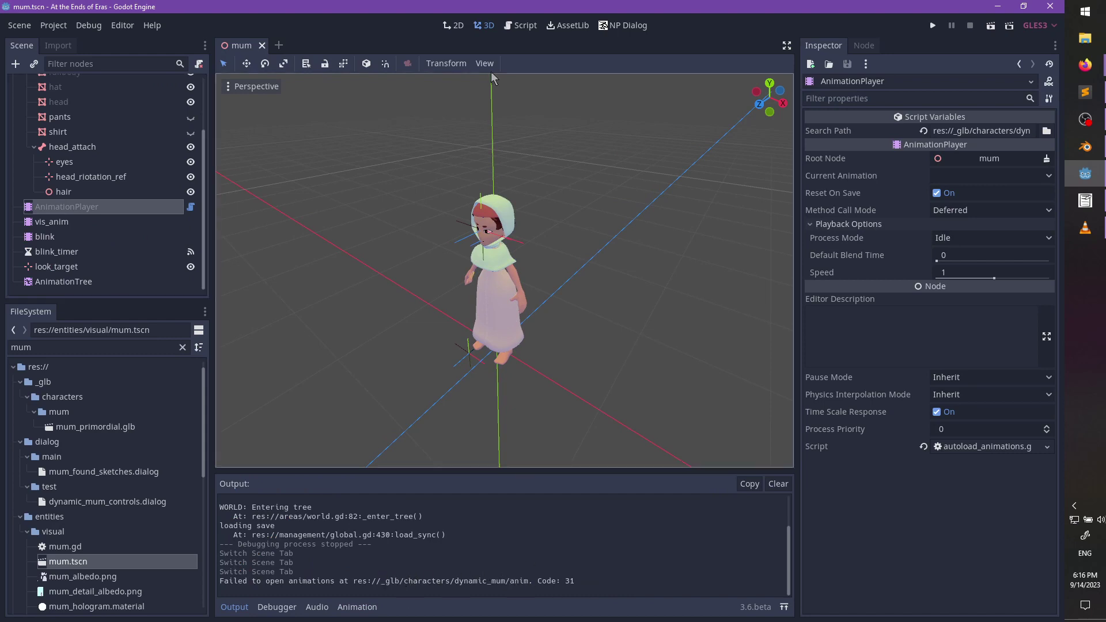
- Look through the mum.gd, world.gd and dynamic_character.gd scripts and return to autoload_animations.gd
{"action": "left_click", "coordinate": [516, 27]}
{"action": "scroll", "coordinate": [494, 172], "scroll_direction": "down", "scroll_amount": 18}
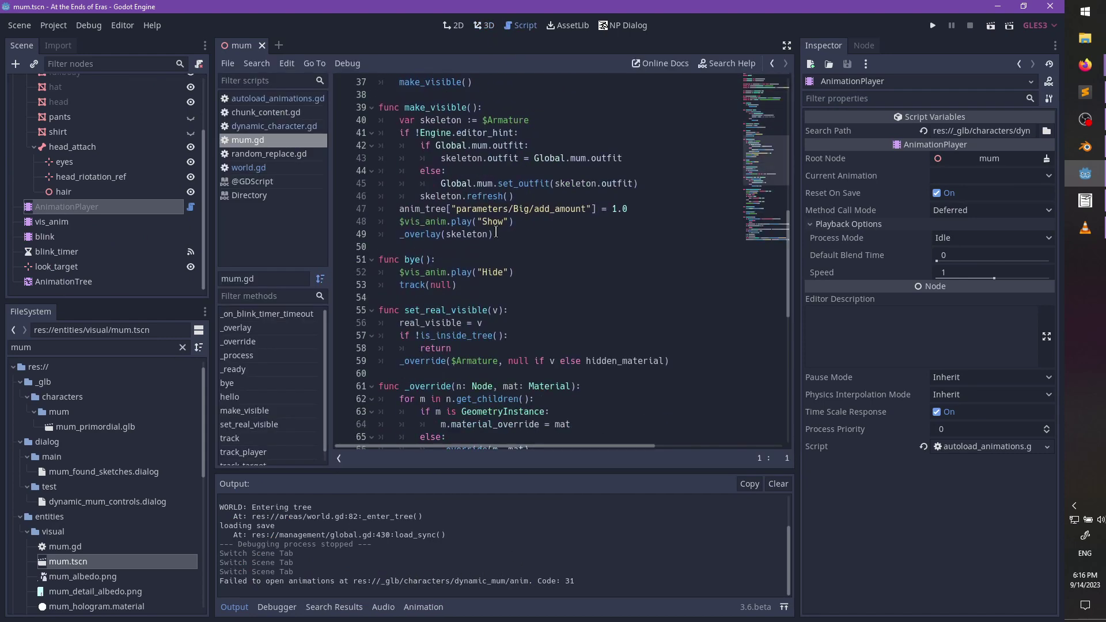
{"action": "scroll", "coordinate": [496, 231], "scroll_direction": "down", "scroll_amount": 5}
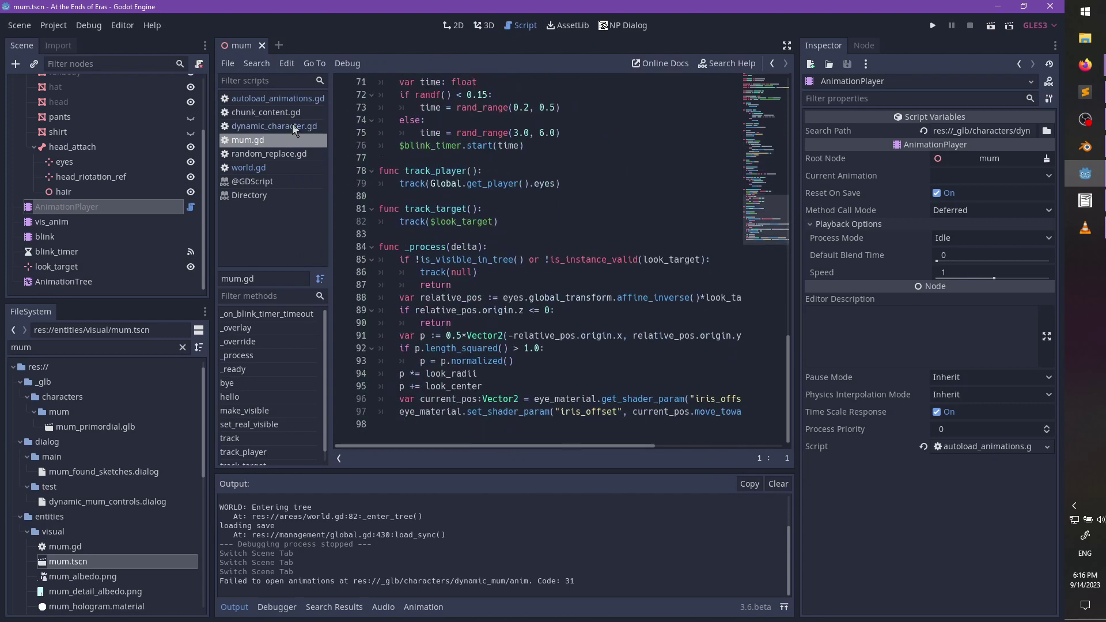
{"action": "left_click", "coordinate": [264, 168]}
{"action": "left_click", "coordinate": [272, 128]}
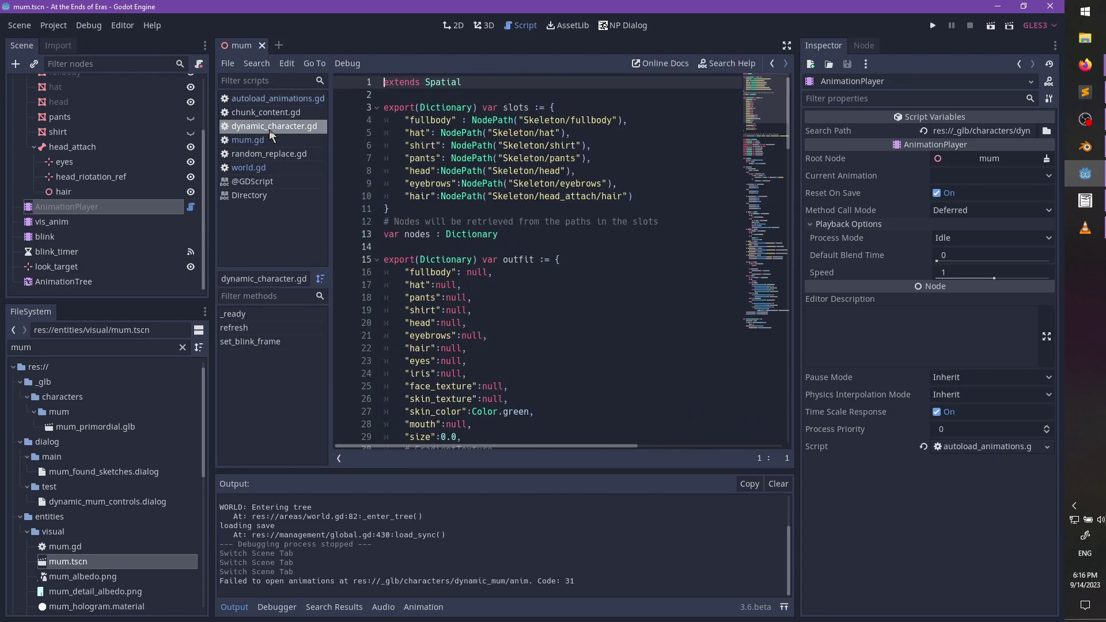
{"action": "scroll", "coordinate": [455, 183], "scroll_direction": "down", "scroll_amount": 5}
{"action": "left_click", "coordinate": [274, 99]}
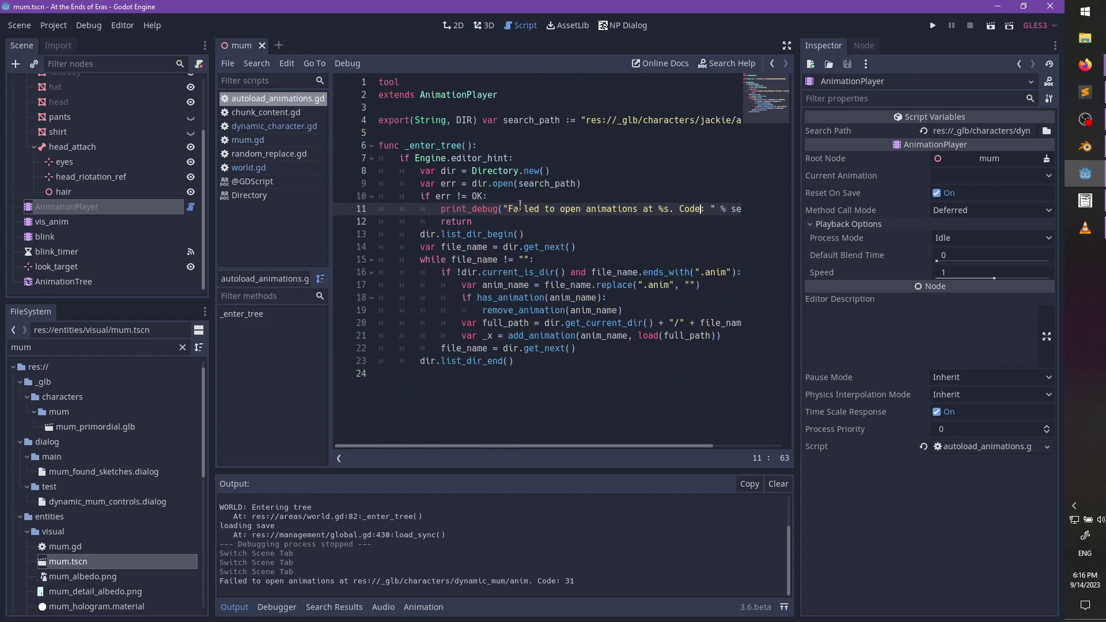
- Clear the file filter and expand the _glb/characters/mum/anim folder to inspect its animation files
{"action": "scroll", "coordinate": [78, 461], "scroll_direction": "up", "scroll_amount": 1}
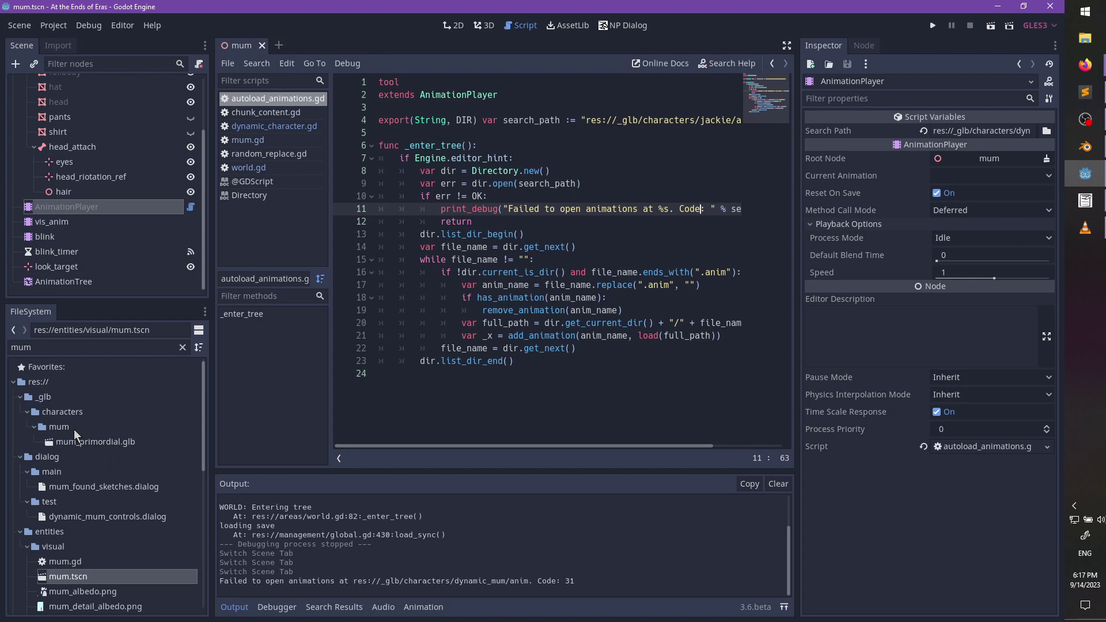
{"action": "left_click", "coordinate": [49, 432]}
{"action": "left_click", "coordinate": [182, 347]}
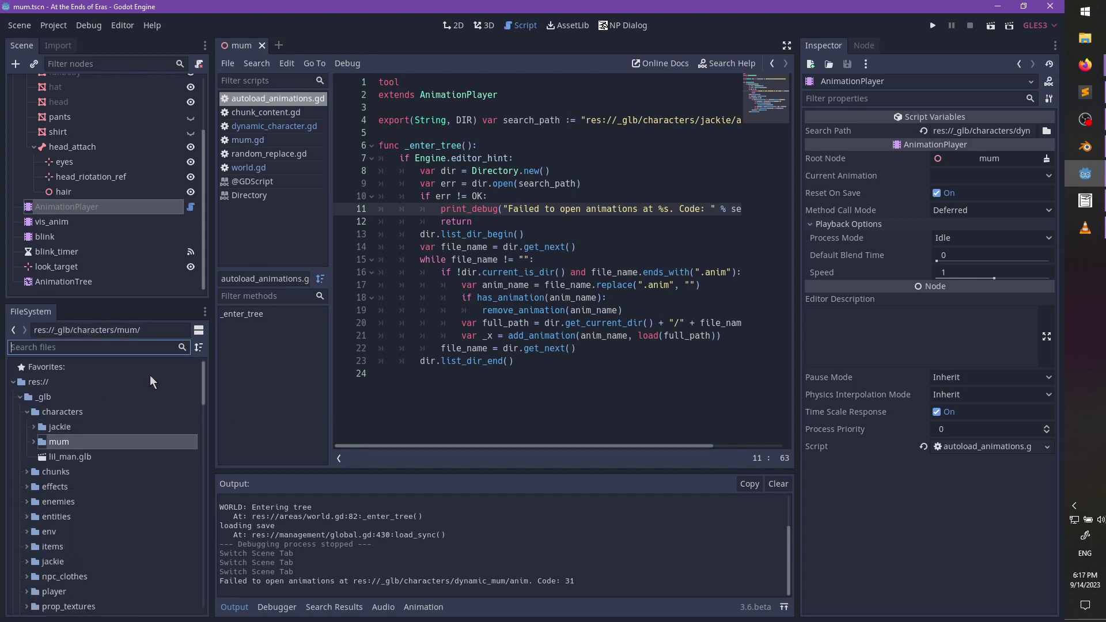
{"action": "left_click", "coordinate": [34, 442]}
{"action": "left_click", "coordinate": [62, 458]}
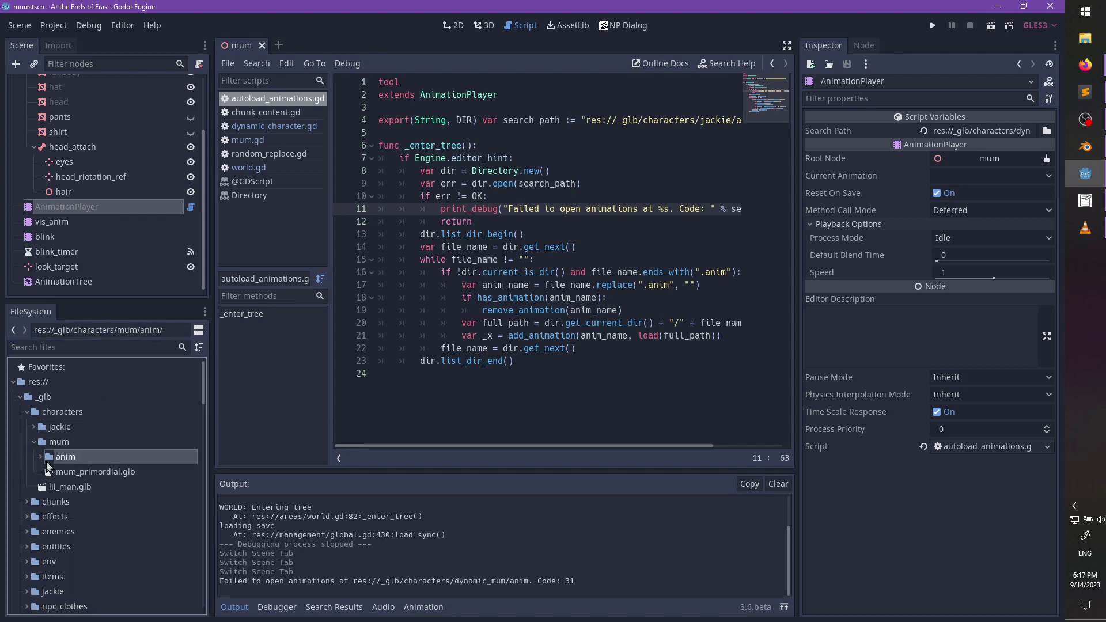
{"action": "left_click", "coordinate": [42, 457]}
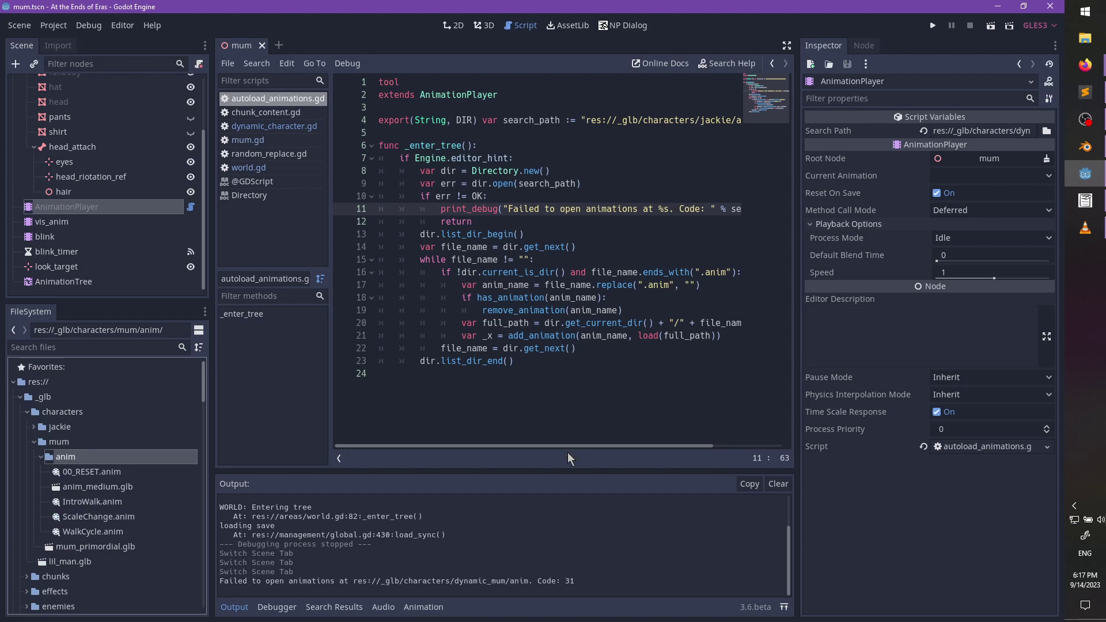
- Read autoload_animations.gd across its full width, checking the default search path and the print_debug error line
{"action": "left_click_drag", "start_coordinate": [565, 447], "coordinate": [640, 445]}
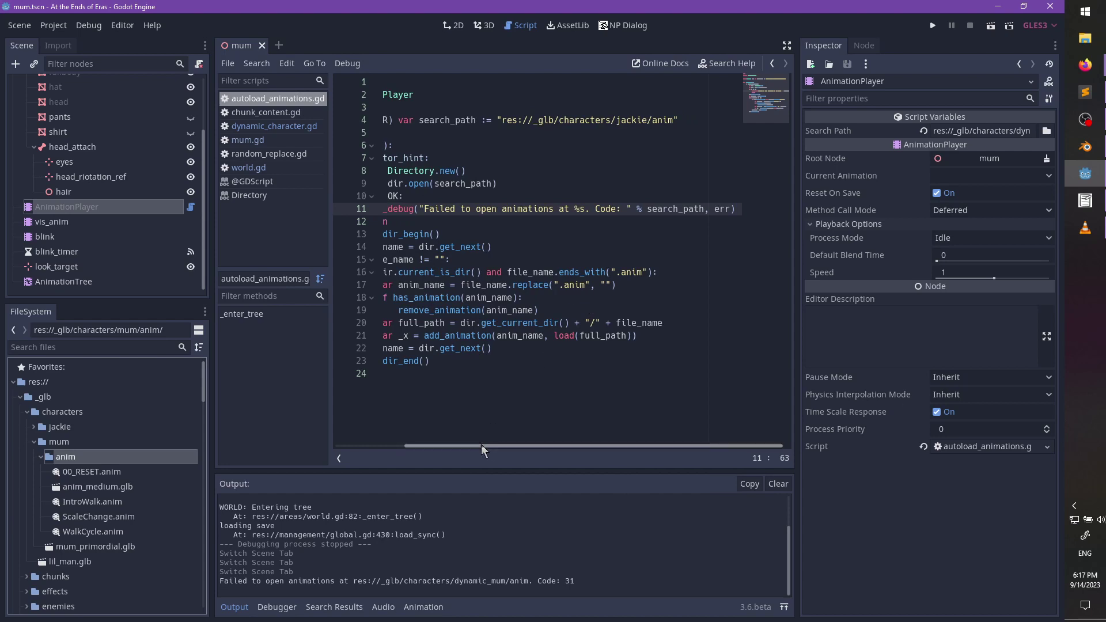
{"action": "left_click_drag", "start_coordinate": [489, 446], "coordinate": [429, 447]}
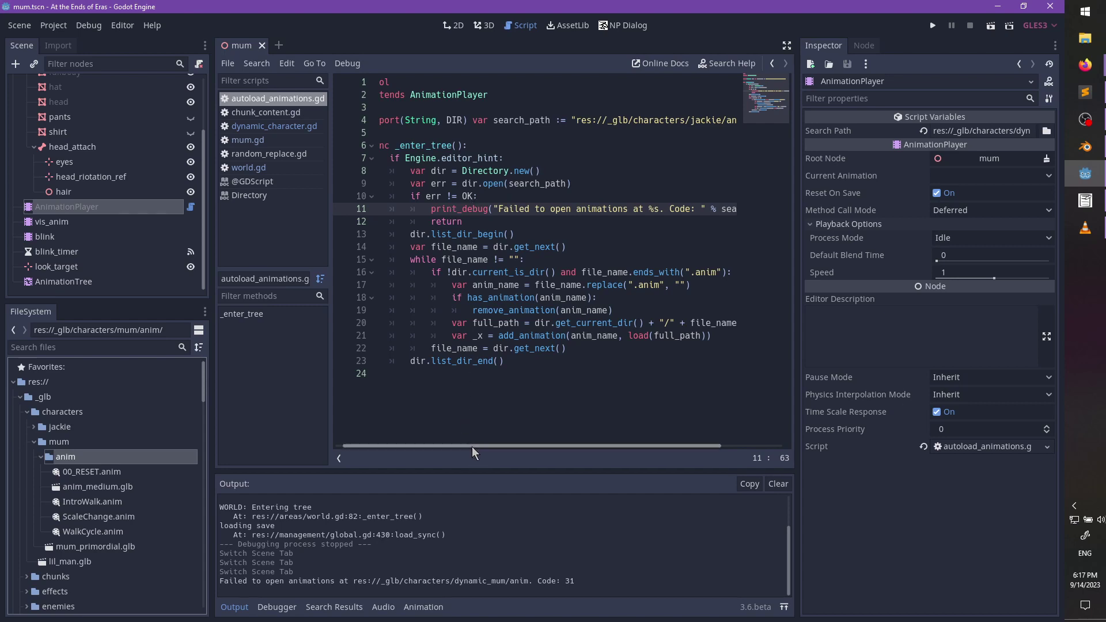
{"action": "left_click_drag", "start_coordinate": [471, 447], "coordinate": [400, 439]}
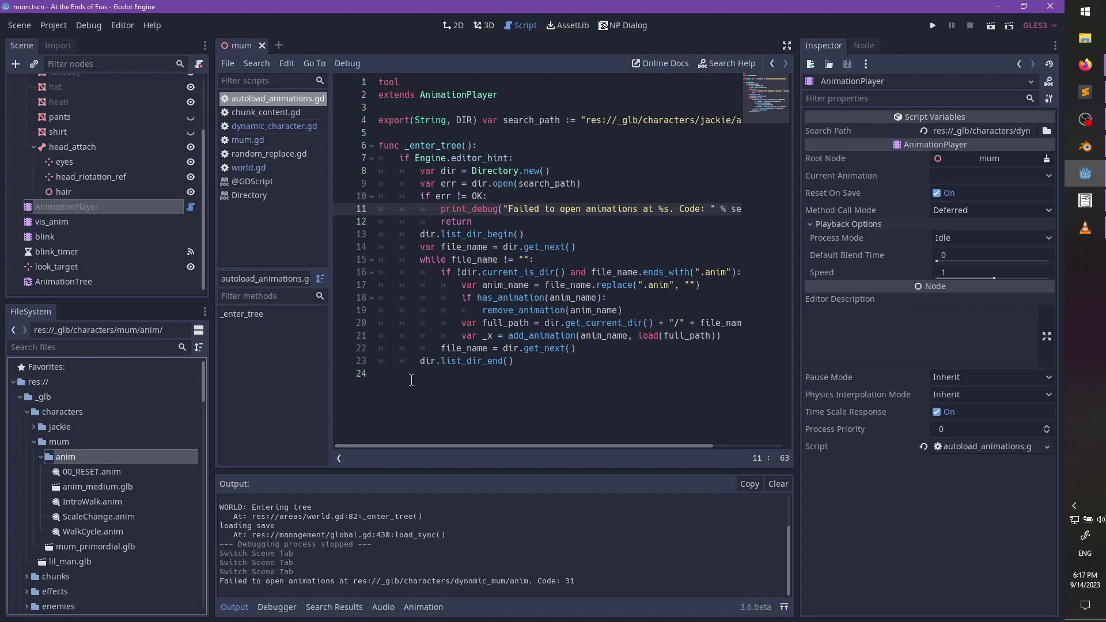
{"action": "scroll", "coordinate": [444, 441], "scroll_direction": "right", "scroll_amount": 3}
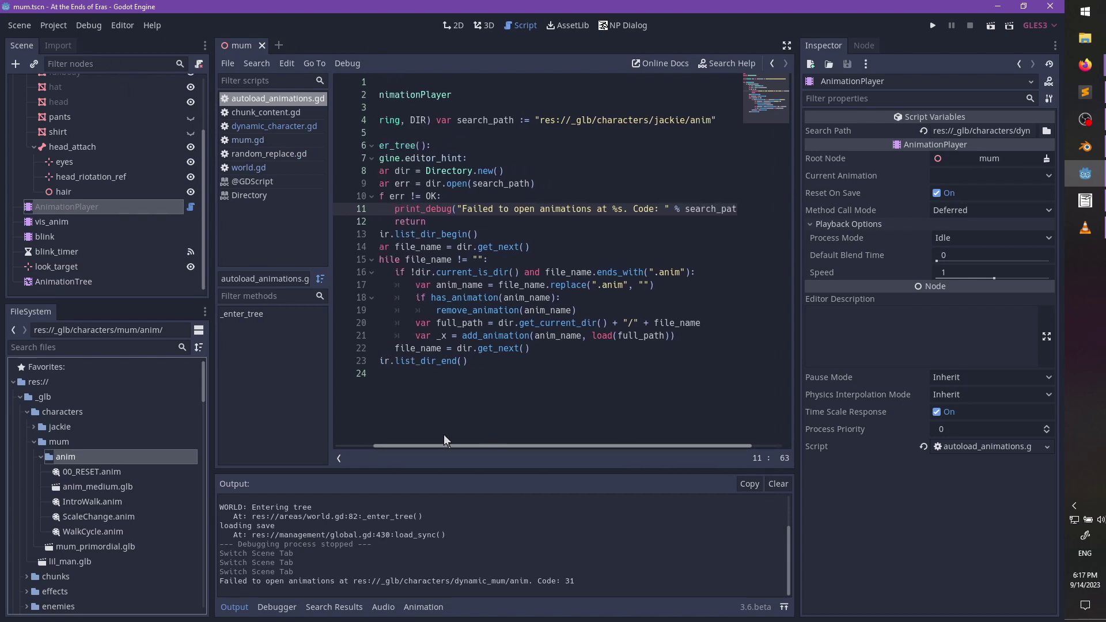
{"action": "scroll", "coordinate": [444, 441], "scroll_direction": "left", "scroll_amount": 3}
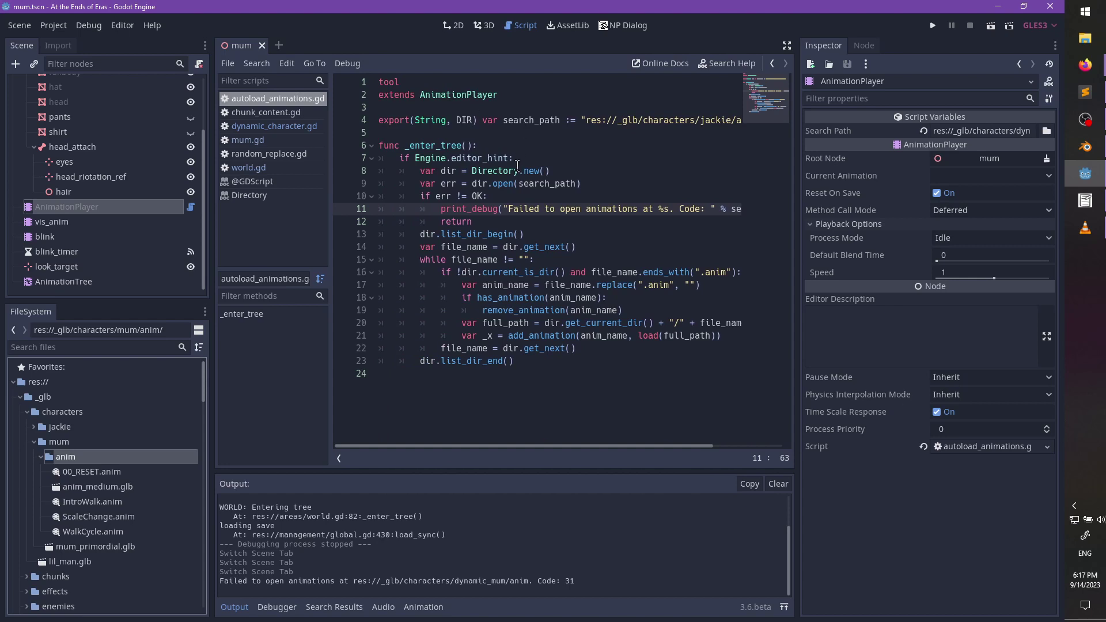
- Read through the variables and outfit code in dynamic_character.gd, and reopen mum.gd
{"action": "left_click", "coordinate": [255, 129]}
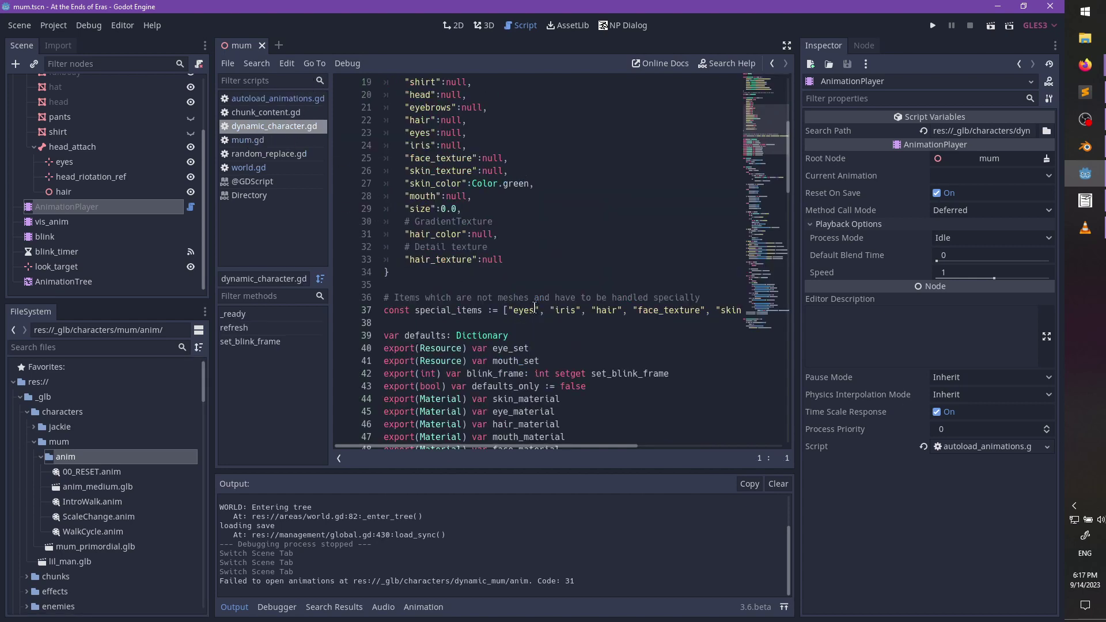
{"action": "scroll", "coordinate": [534, 311], "scroll_direction": "down", "scroll_amount": 12}
{"action": "scroll", "coordinate": [576, 292], "scroll_direction": "down", "scroll_amount": 14}
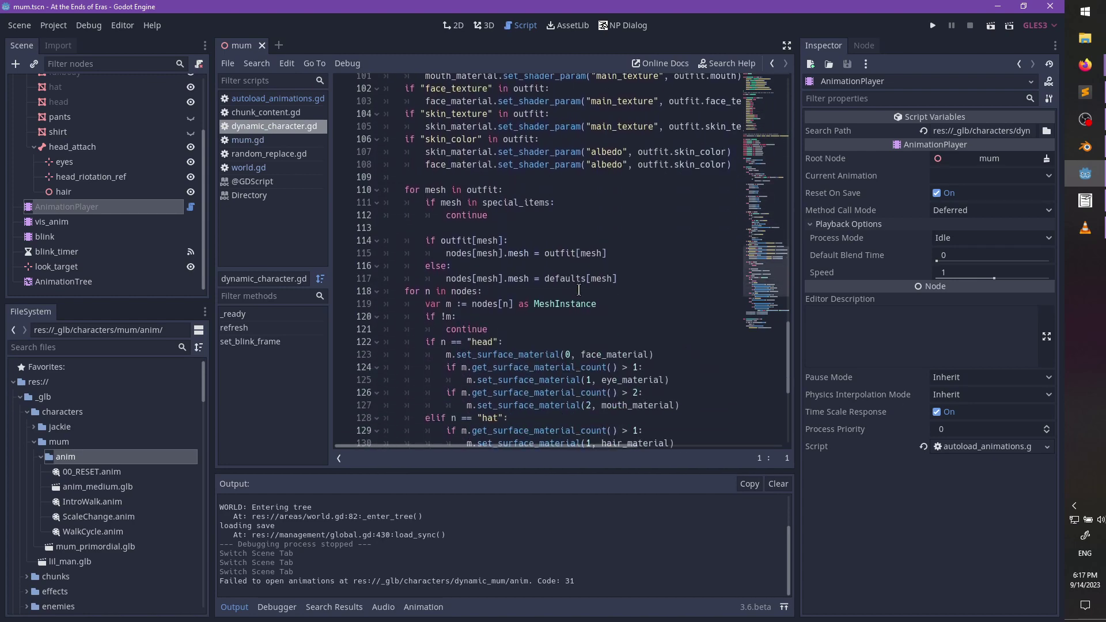
{"action": "scroll", "coordinate": [578, 289], "scroll_direction": "up", "scroll_amount": 20}
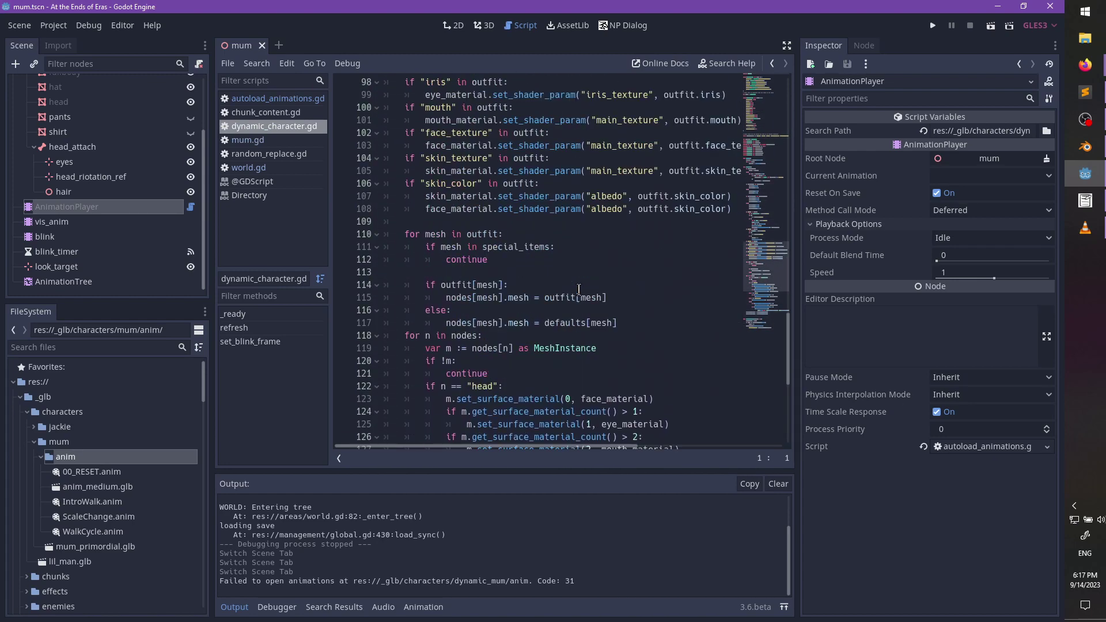
{"action": "left_click", "coordinate": [266, 142]}
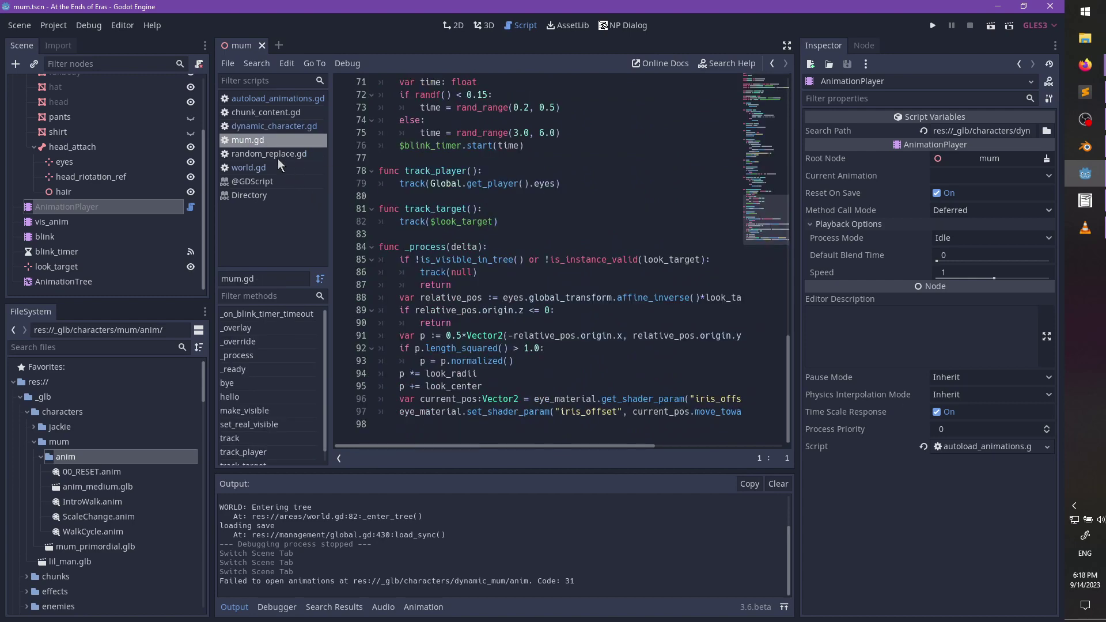
- Look up error code 31 in the GlobalScope reference from autoload_animations.gd's OK check, and return to the scripts
{"action": "left_click", "coordinate": [284, 127]}
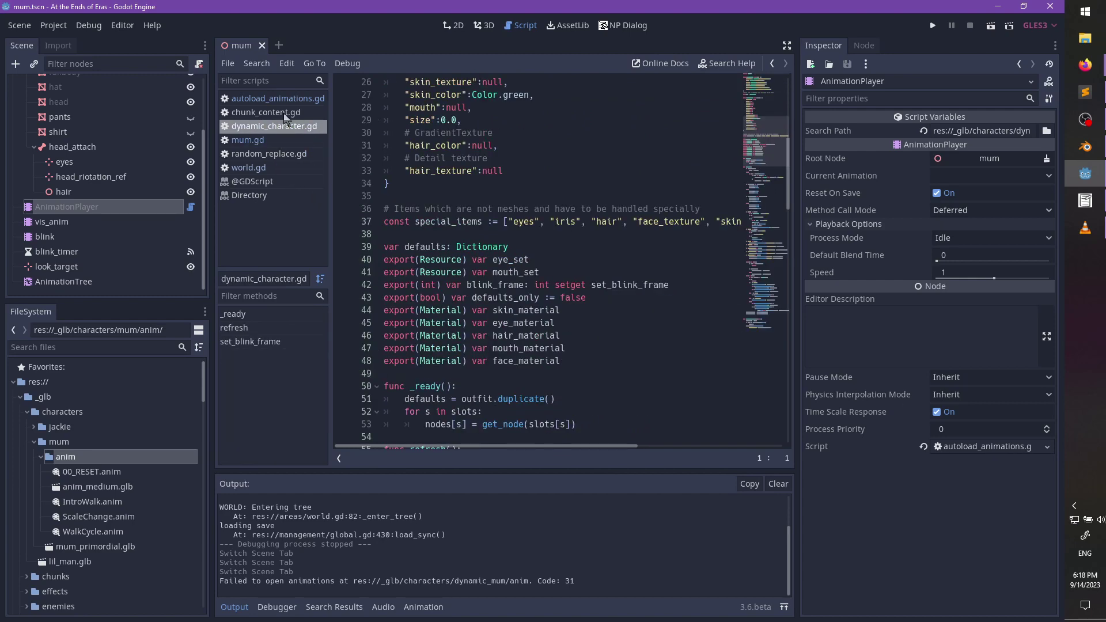
{"action": "left_click", "coordinate": [293, 103]}
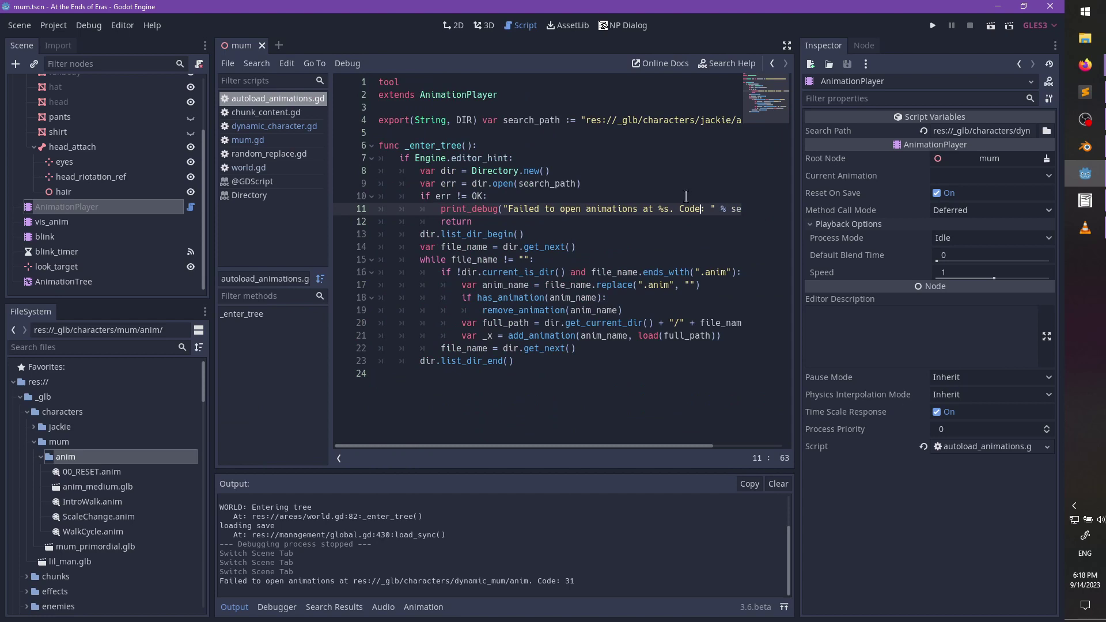
{"action": "left_click", "coordinate": [476, 196]}
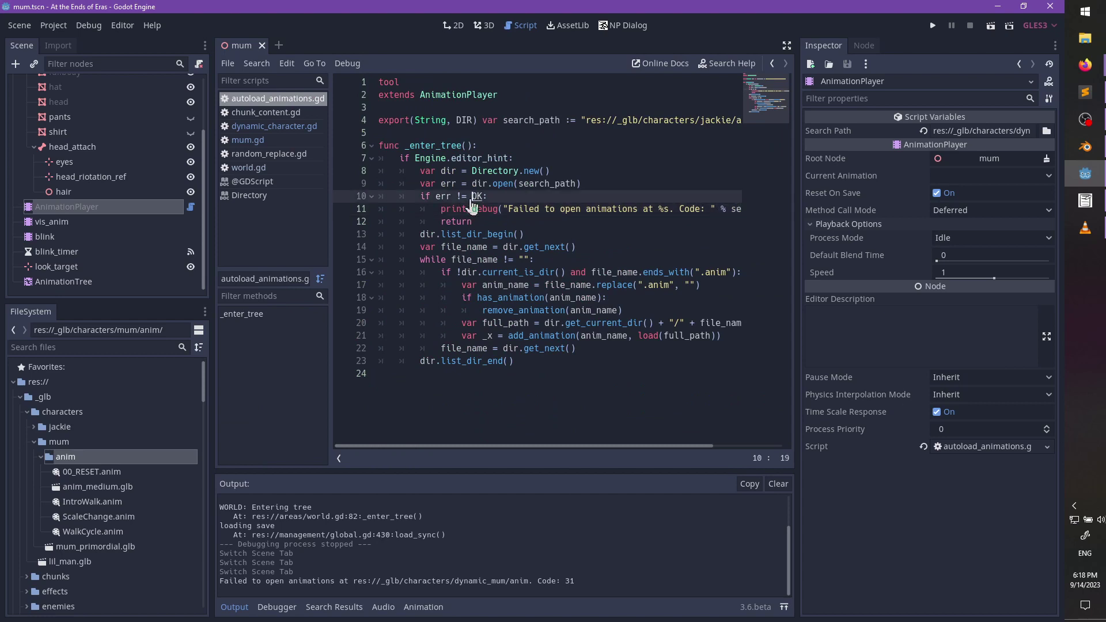
{"action": "left_click", "coordinate": [476, 196], "text": "ctrl"}
{"action": "scroll", "coordinate": [537, 224], "scroll_direction": "down", "scroll_amount": 12}
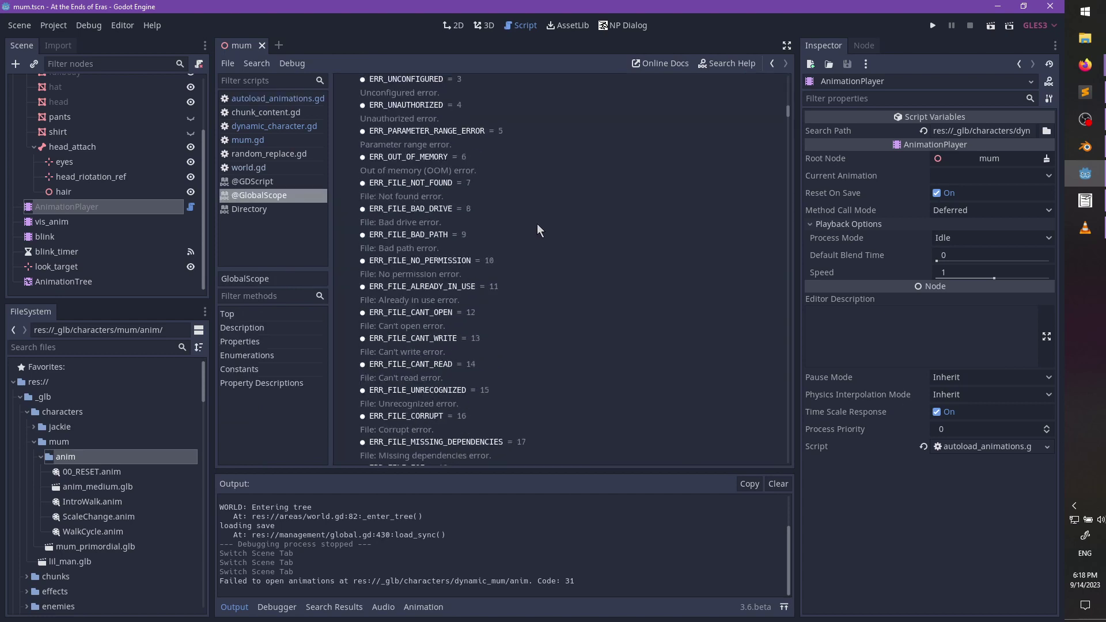
{"action": "scroll", "coordinate": [537, 224], "scroll_direction": "down", "scroll_amount": 3}
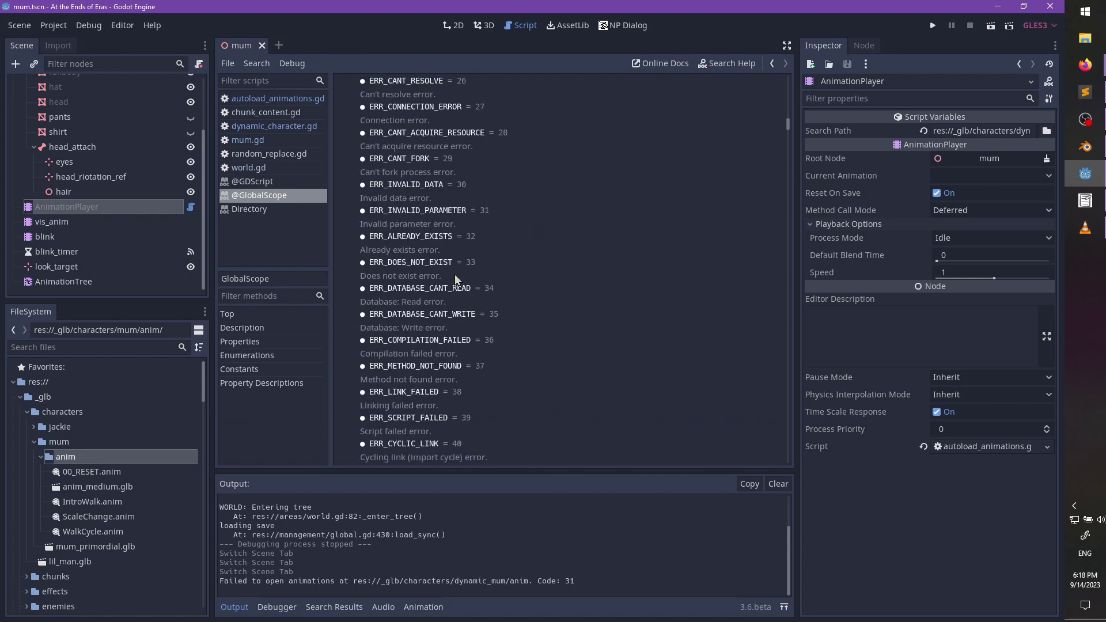
{"action": "double_click", "coordinate": [423, 210]}
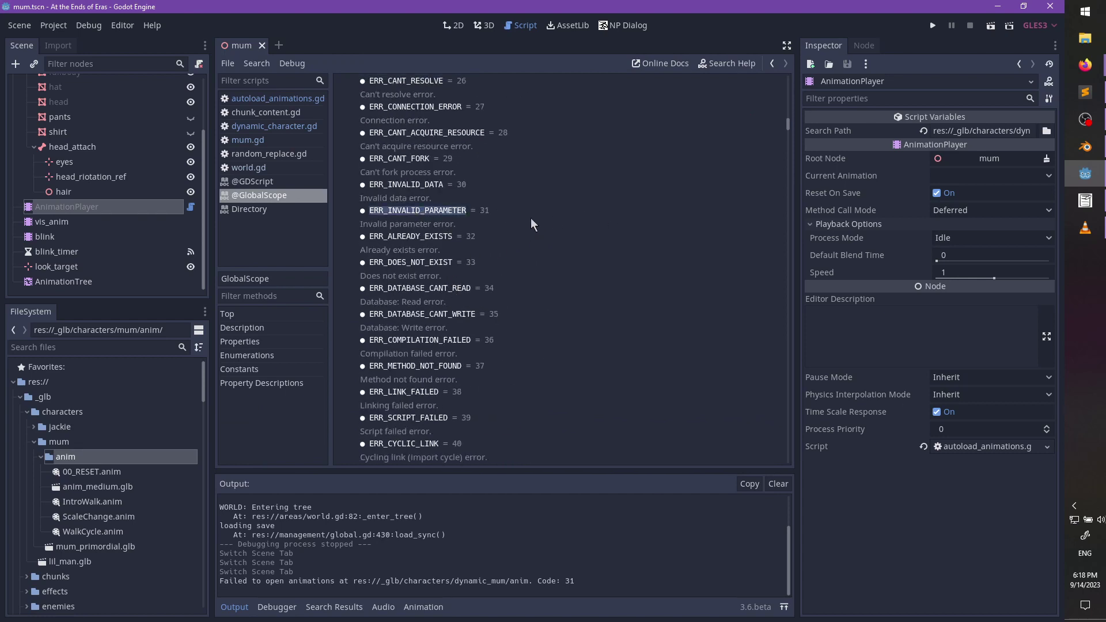
{"action": "left_click", "coordinate": [285, 113]}
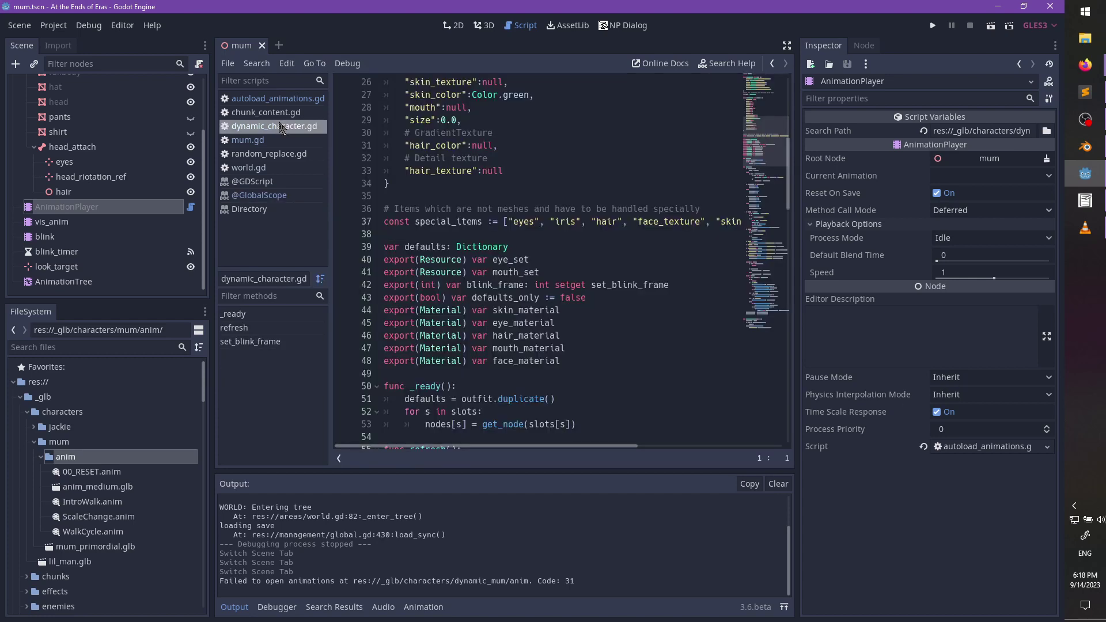
{"action": "left_click", "coordinate": [286, 98]}
{"action": "left_click", "coordinate": [285, 112]}
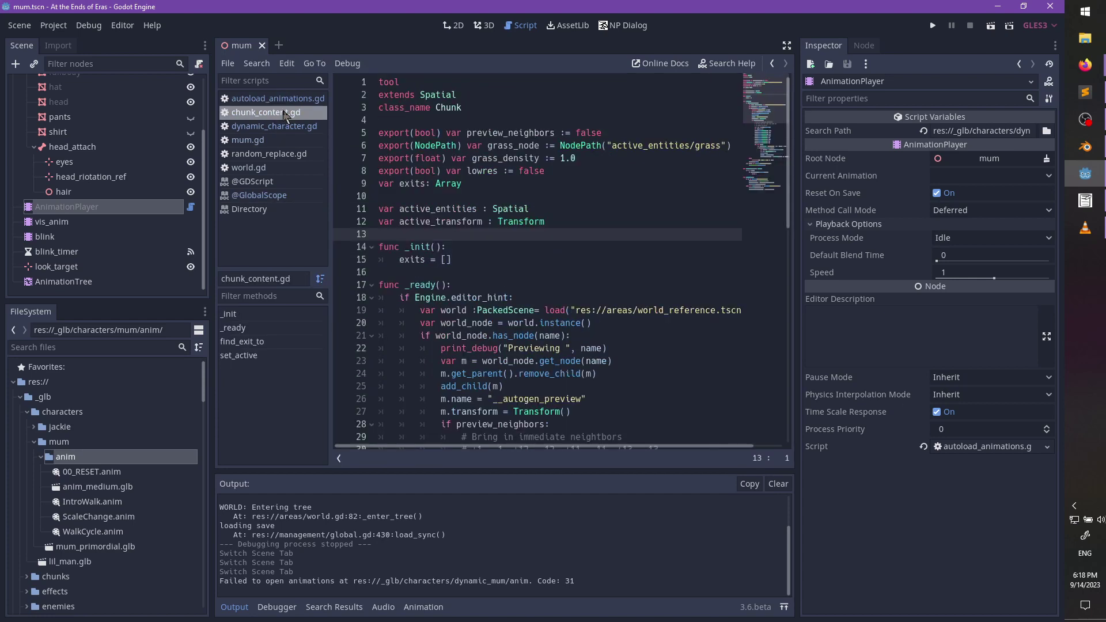
- Set the AnimationPlayer's search path to res://_glb/characters/mum/anim and save the mum scene
{"action": "scroll", "coordinate": [102, 192], "scroll_direction": "up", "scroll_amount": 3}
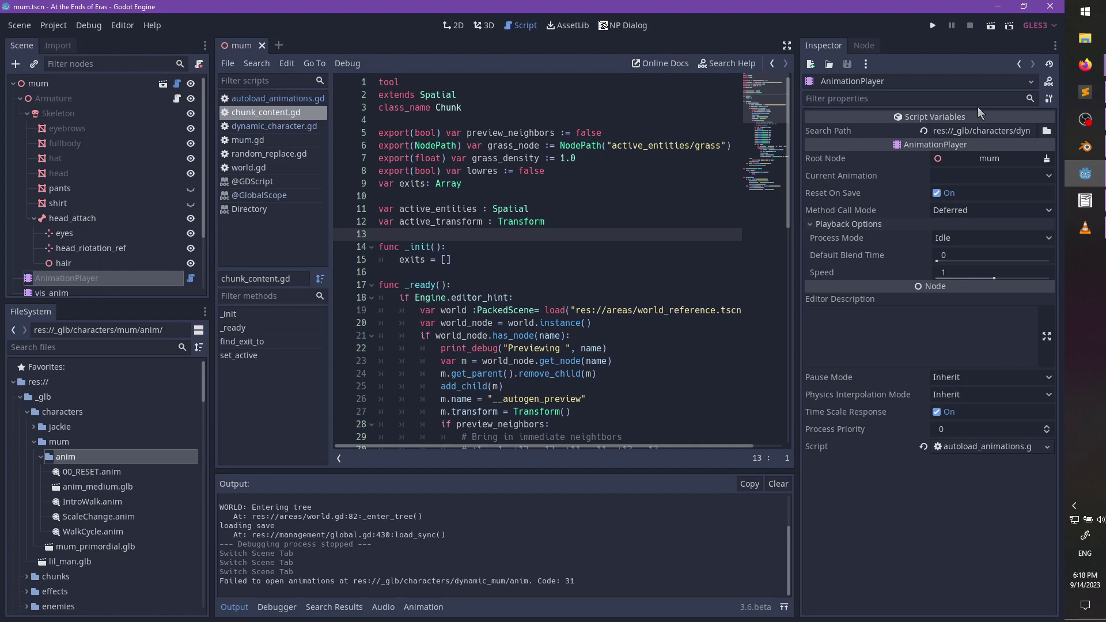
{"action": "left_click", "coordinate": [980, 133]}
{"action": "left_click_drag", "start_coordinate": [980, 133], "coordinate": [1059, 131]}
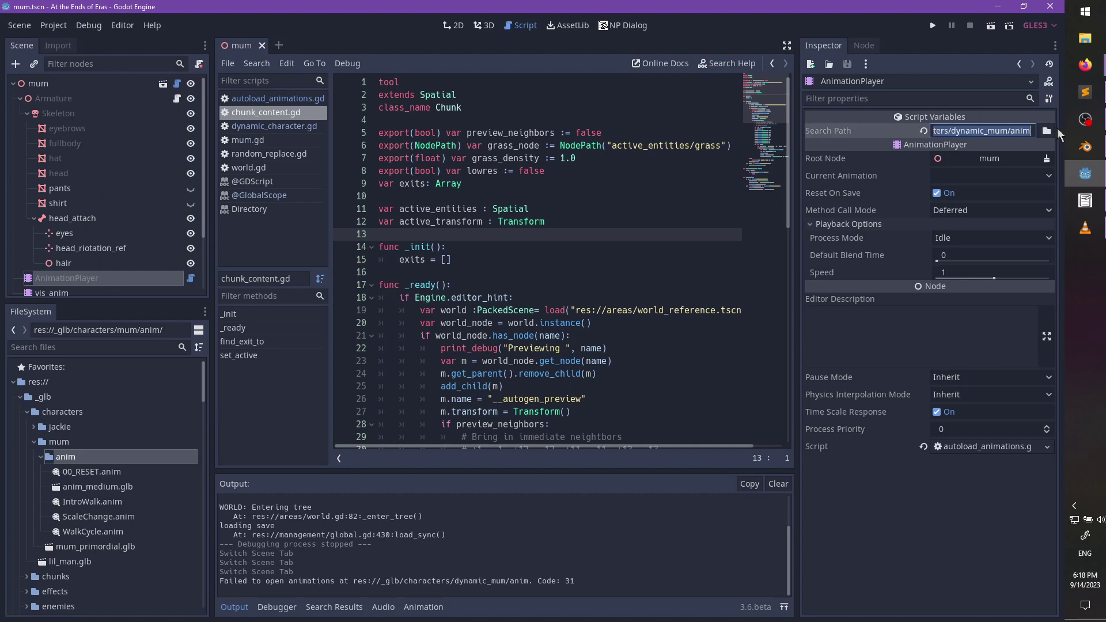
{"action": "left_click", "coordinate": [1047, 132]}
{"action": "left_click", "coordinate": [1047, 132]}
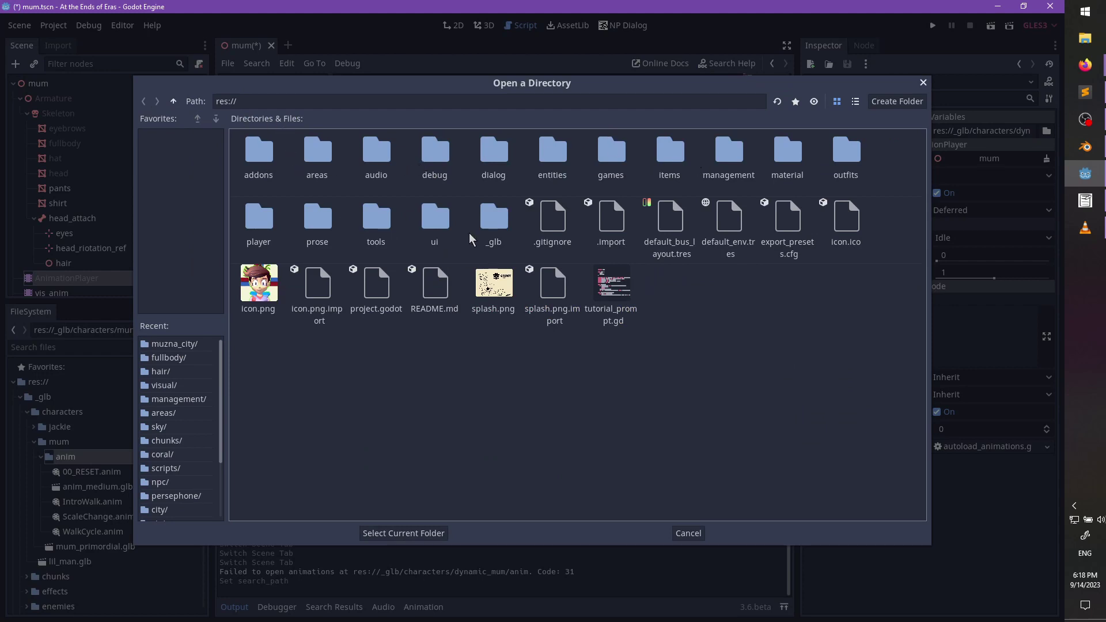
{"action": "double_click", "coordinate": [493, 218]}
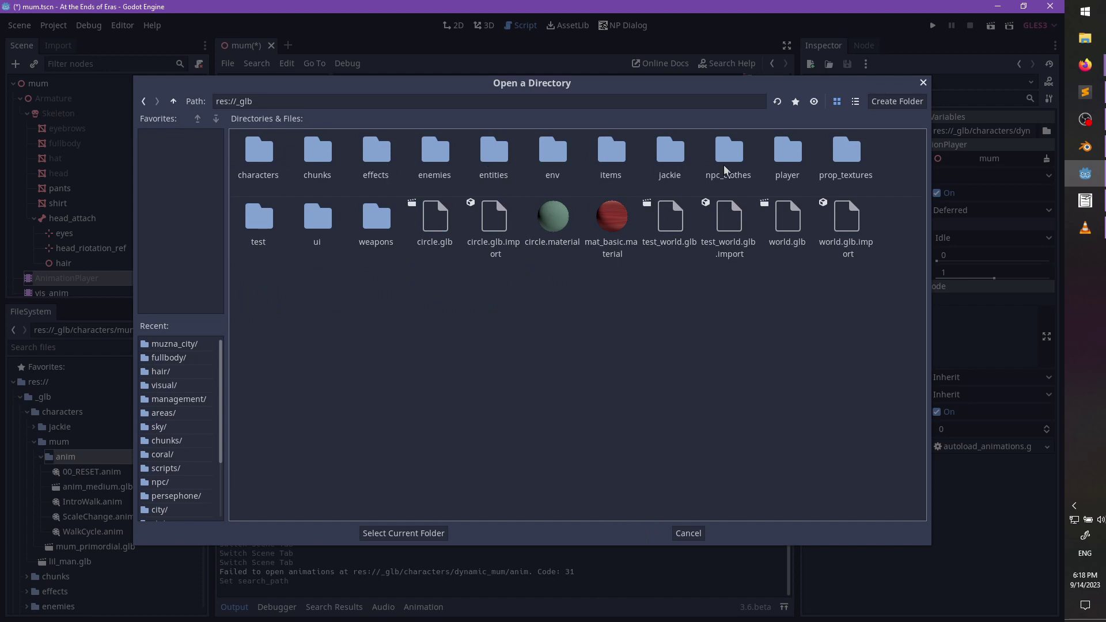
{"action": "double_click", "coordinate": [279, 156]}
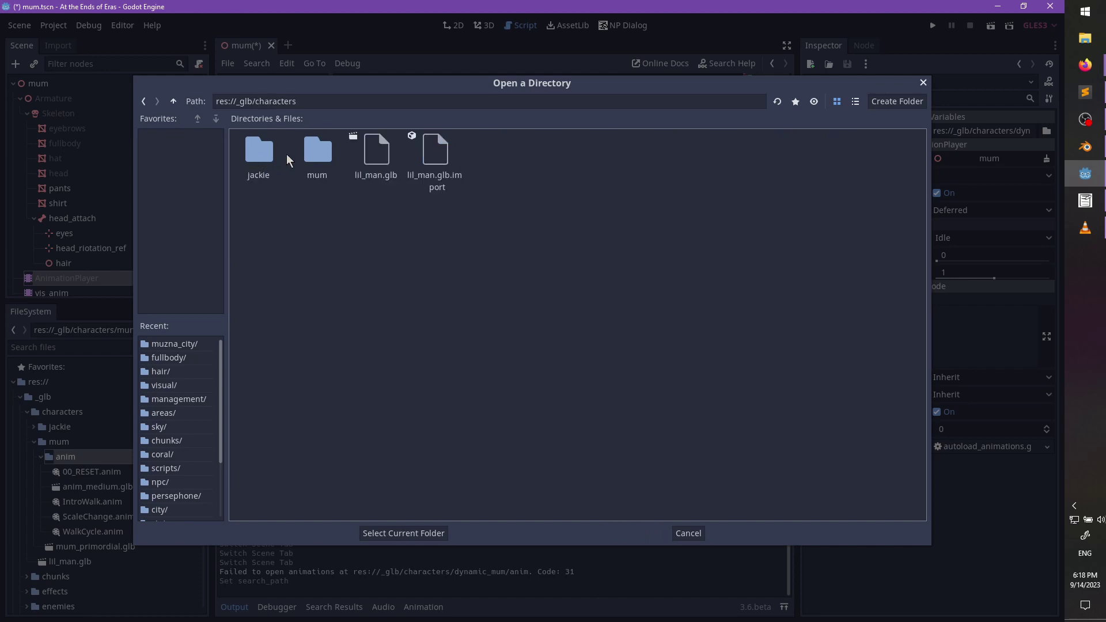
{"action": "double_click", "coordinate": [312, 157]}
{"action": "double_click", "coordinate": [278, 162]}
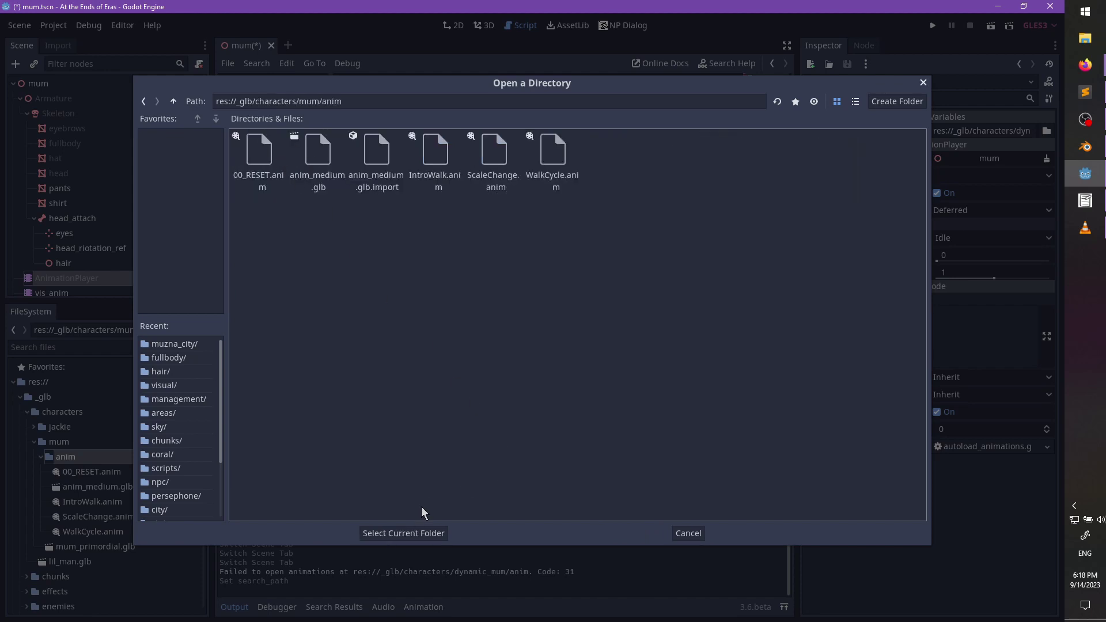
{"action": "left_click", "coordinate": [404, 533]}
{"action": "key", "text": "ctrl+s"}
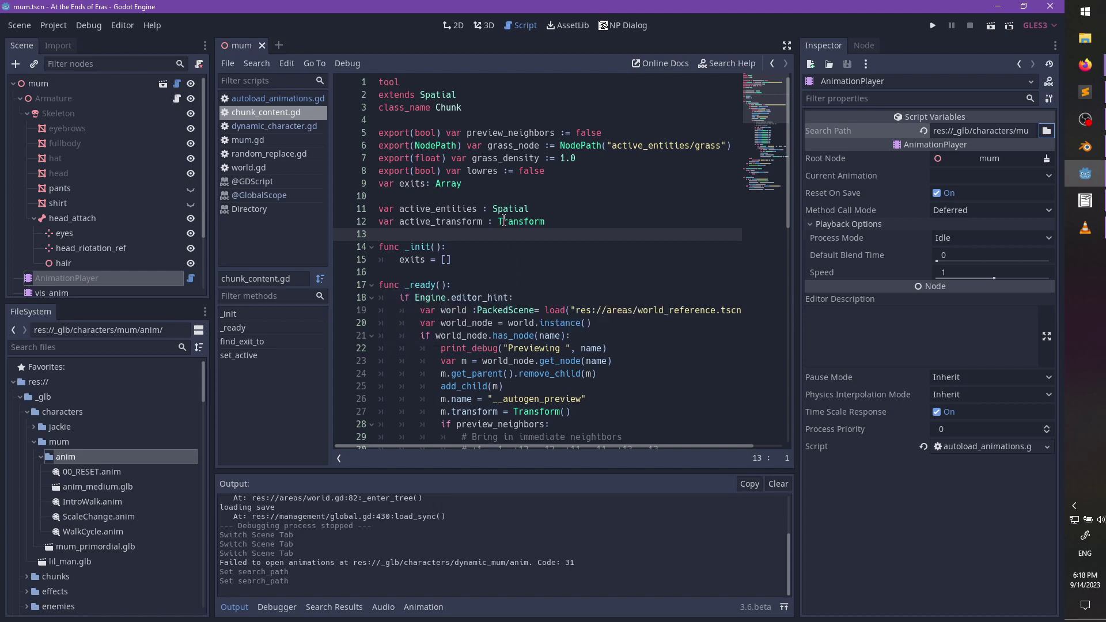
- Close the mum scene, reopen mum.tscn by filtering the project files for "mum", and show it in the 3D view
{"action": "left_click", "coordinate": [262, 46]}
{"action": "left_click", "coordinate": [92, 351]}
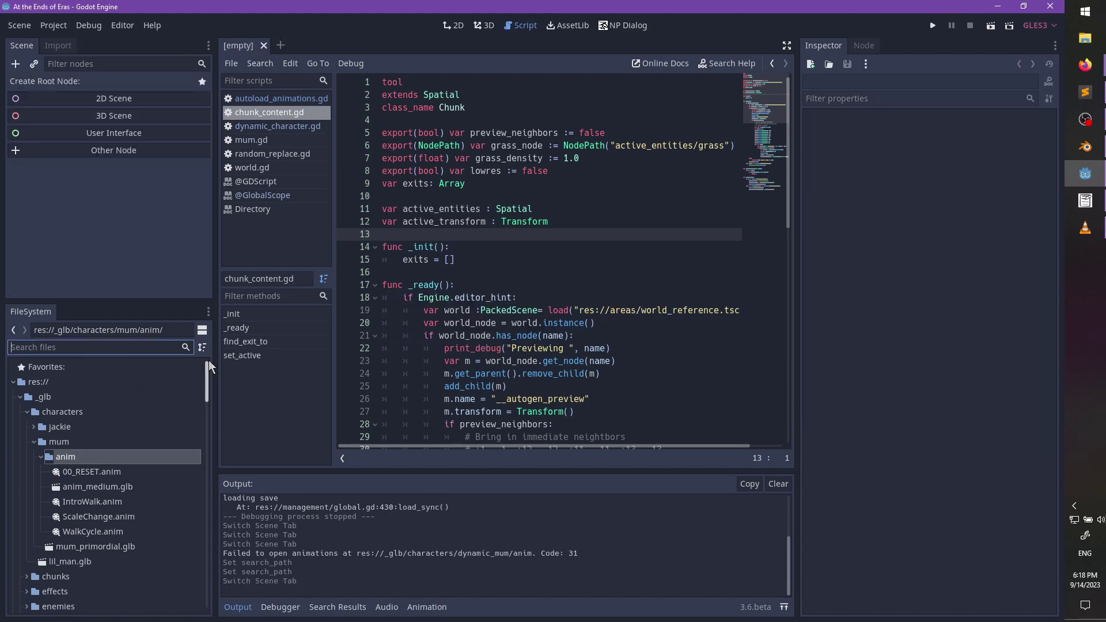
{"action": "type", "text": "mum"}
{"action": "scroll", "coordinate": [203, 370], "scroll_direction": "down", "scroll_amount": 1}
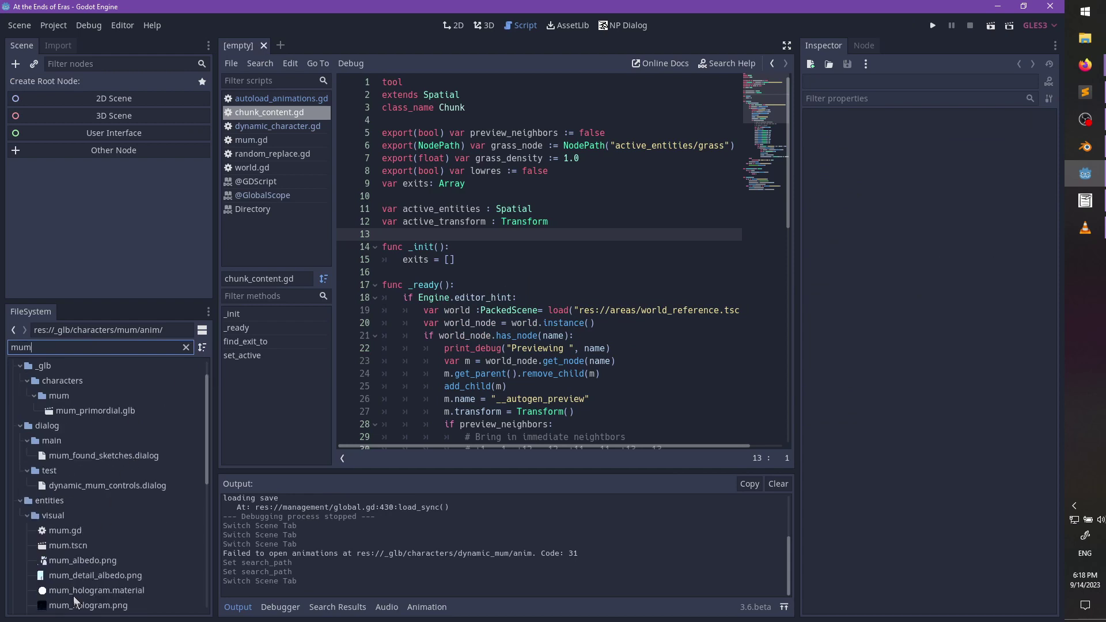
{"action": "double_click", "coordinate": [67, 544]}
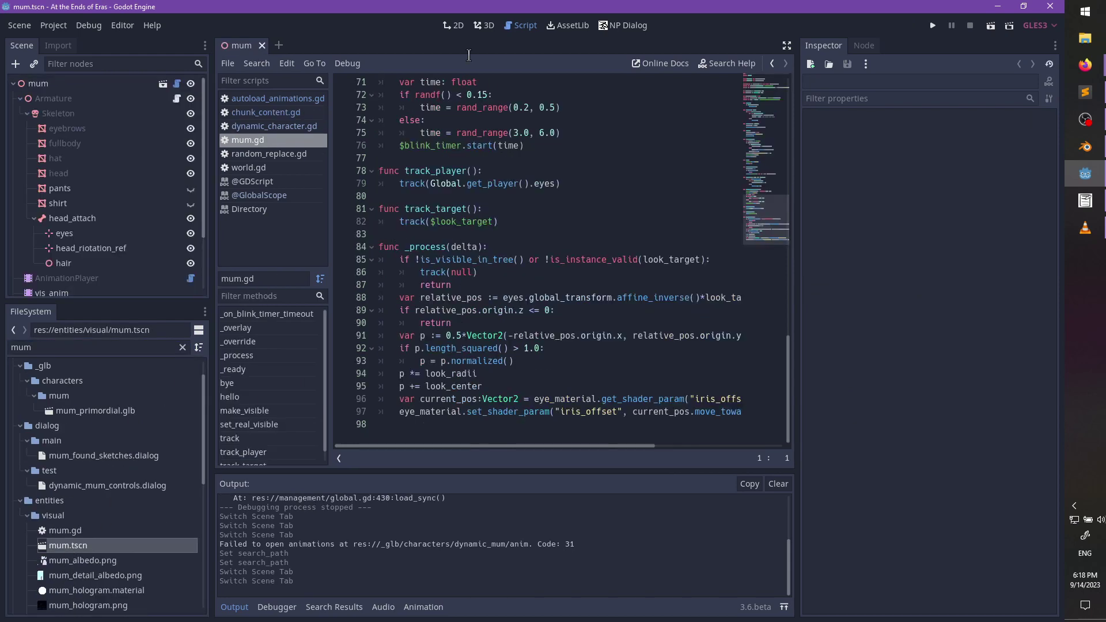
{"action": "left_click", "coordinate": [478, 27]}
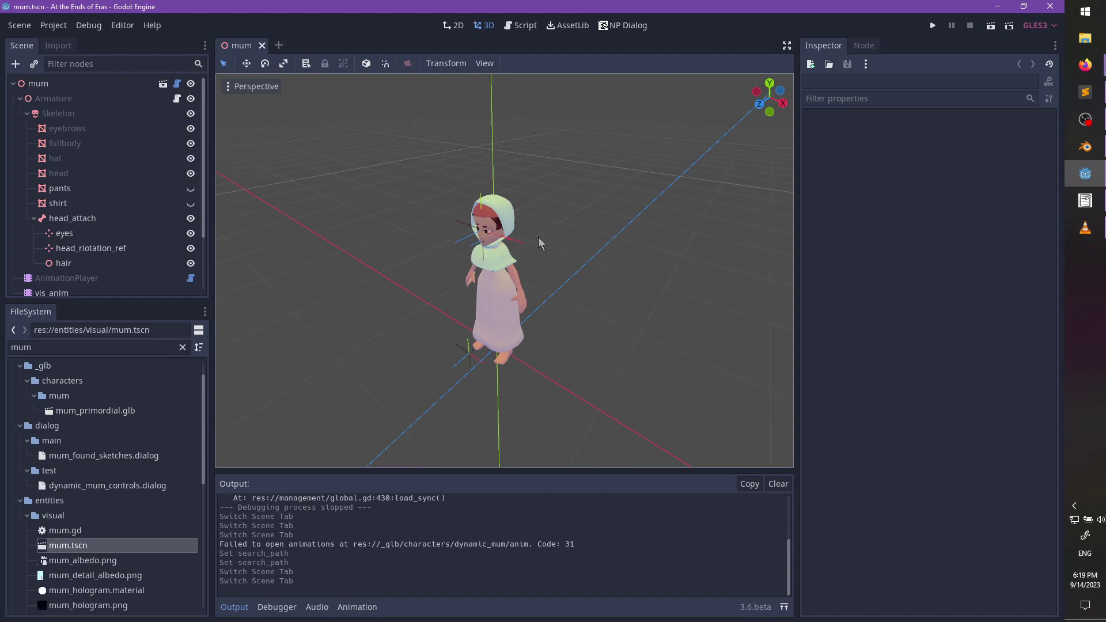
- Examine the character from the side and check the list of animations in the mum scene's AnimationPlayer
{"action": "scroll", "coordinate": [464, 295], "scroll_direction": "up", "scroll_amount": 6}
{"action": "middle_click_drag", "start_coordinate": [458, 298], "coordinate": [273, 301]}
{"action": "scroll", "coordinate": [78, 250], "scroll_direction": "down", "scroll_amount": 3}
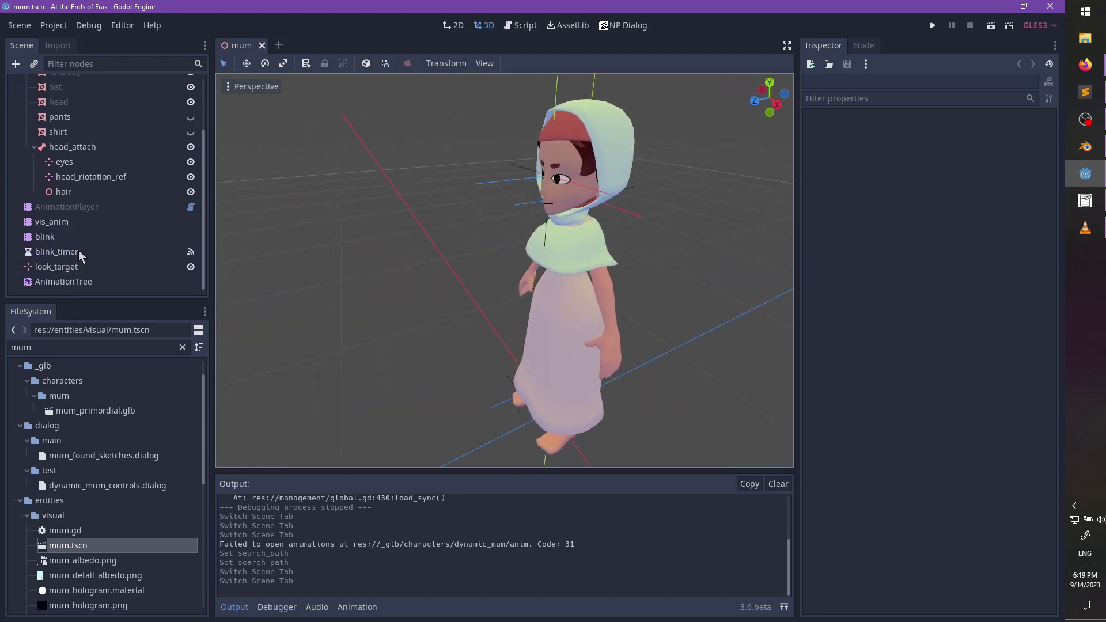
{"action": "left_click", "coordinate": [64, 222]}
{"action": "left_click", "coordinate": [71, 206]}
{"action": "left_click", "coordinate": [443, 479]}
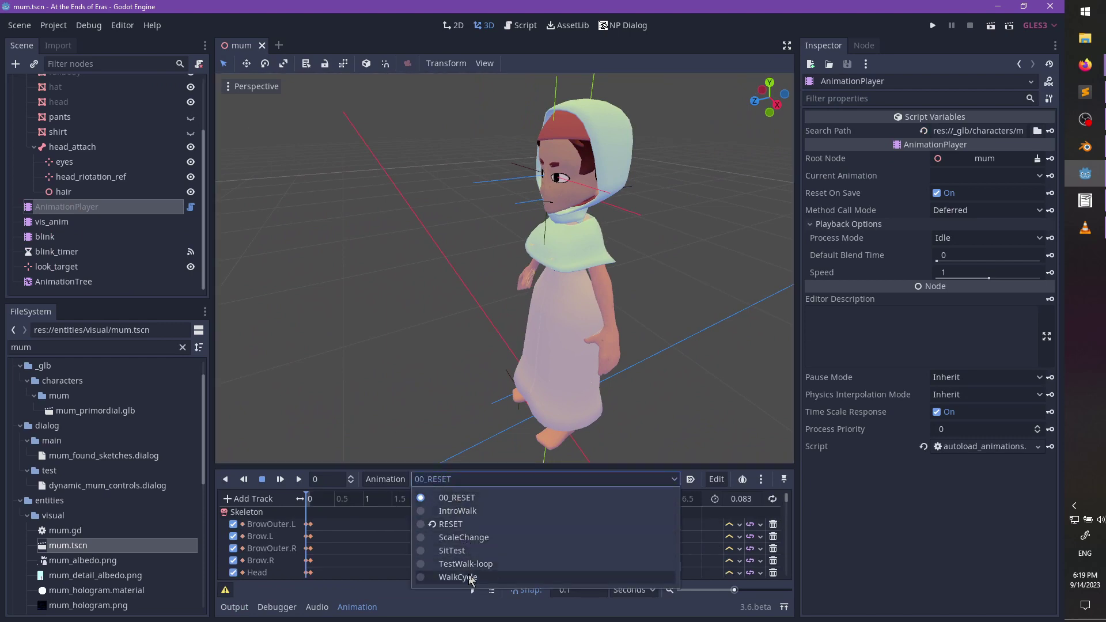
{"action": "left_click", "coordinate": [227, 499]}
- Clear the file filter and show the animation files in _glb/characters/mum/anim
{"action": "scroll", "coordinate": [86, 428], "scroll_direction": "up", "scroll_amount": 1}
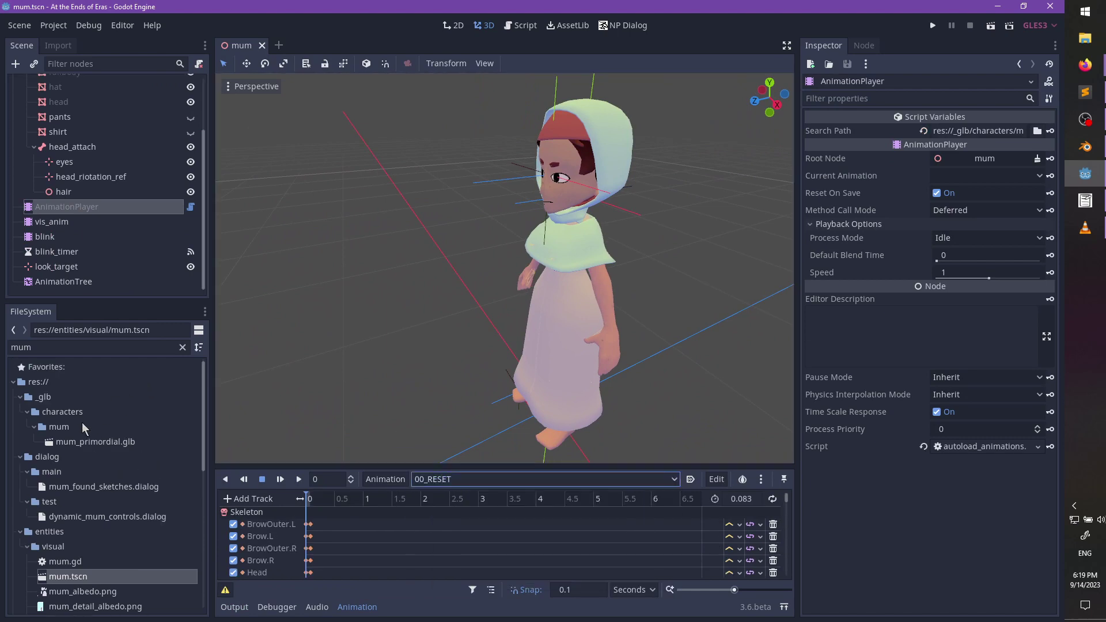
{"action": "left_click", "coordinate": [82, 425]}
{"action": "left_click", "coordinate": [183, 348]}
{"action": "scroll", "coordinate": [124, 440], "scroll_direction": "down", "scroll_amount": 2}
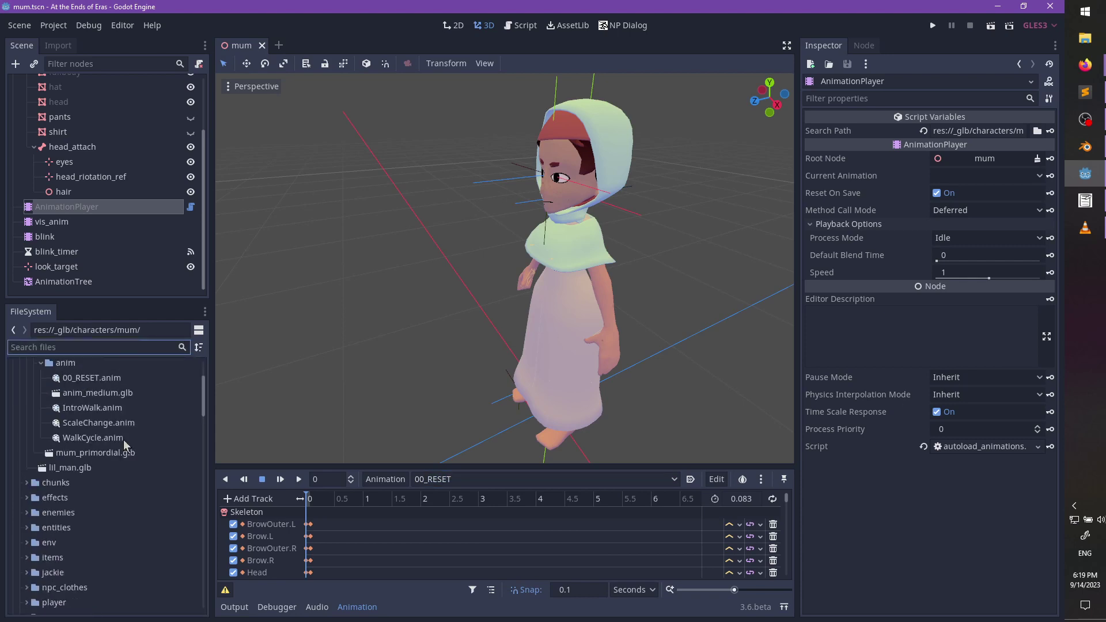
{"action": "left_click", "coordinate": [107, 408]}
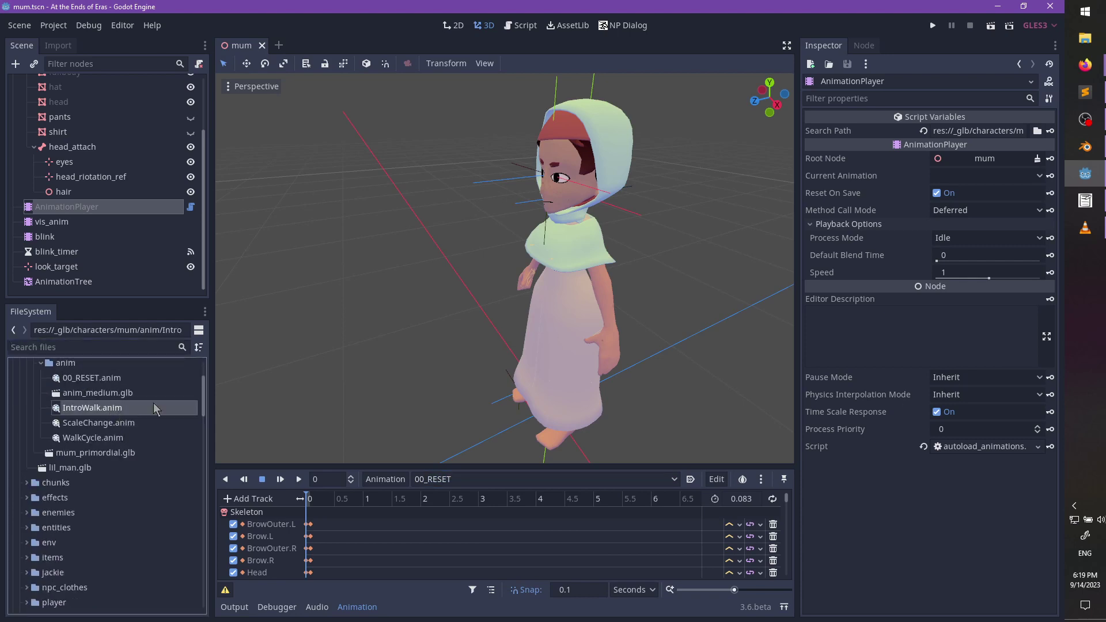
{"action": "key", "text": "Delete"}
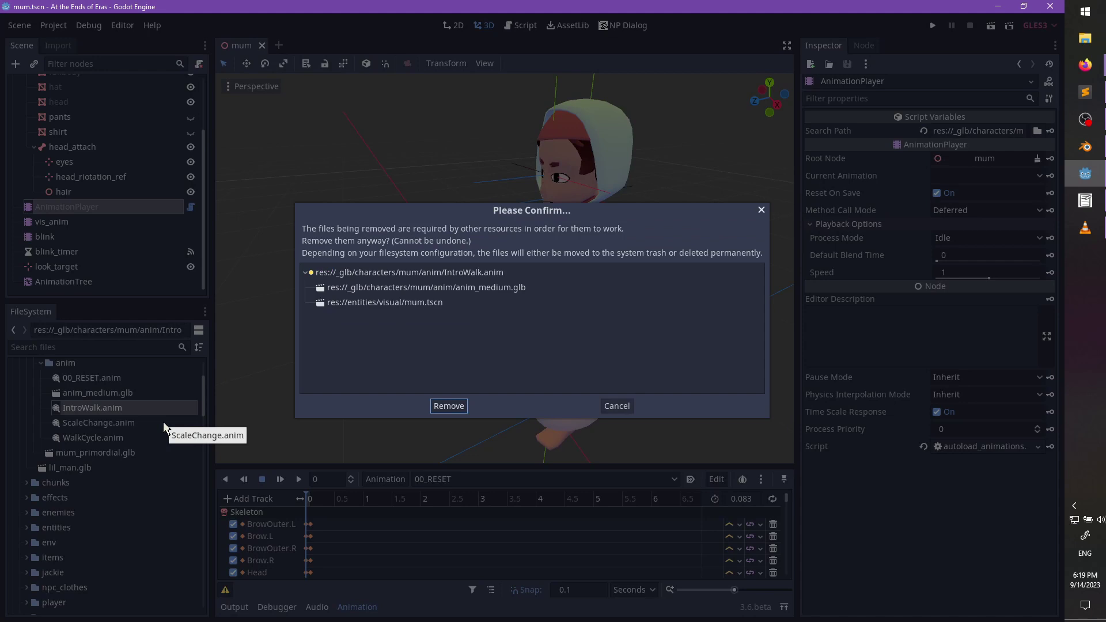
{"action": "key", "text": "Escape"}
- Open anim_medium.glb as a new inherited scene and check the animations in its AnimationPlayer
{"action": "double_click", "coordinate": [110, 392]}
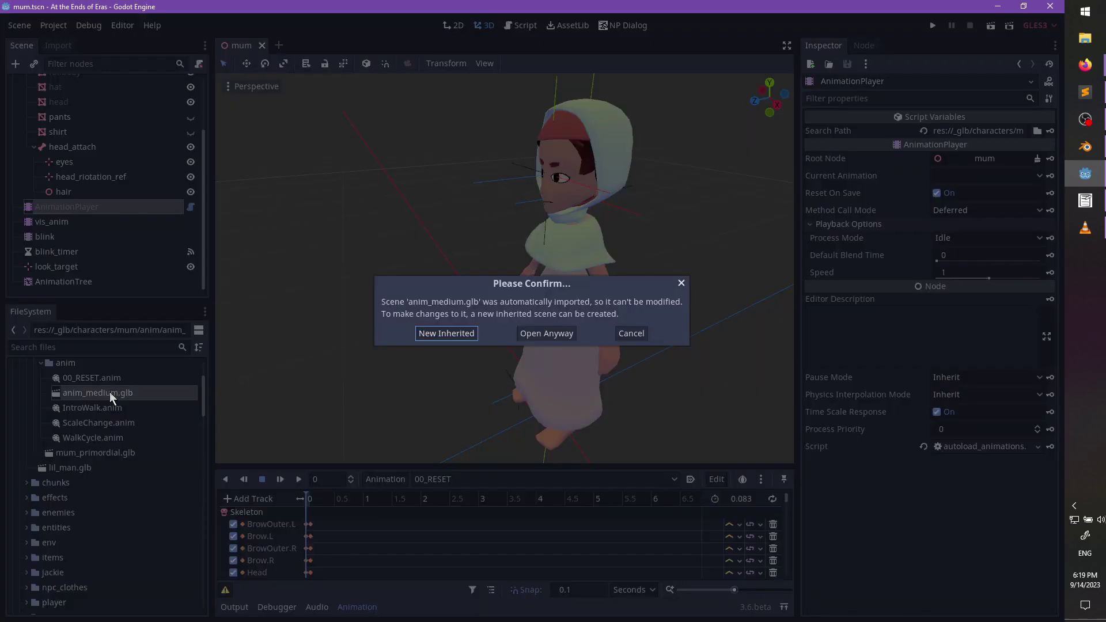
{"action": "left_click", "coordinate": [443, 335]}
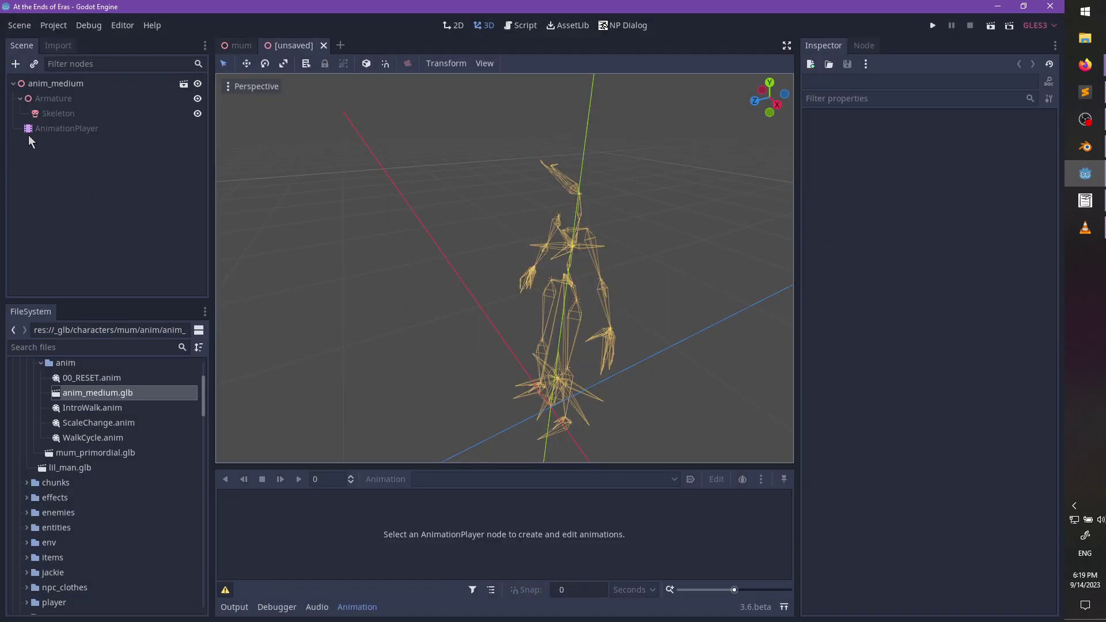
{"action": "left_click", "coordinate": [83, 128]}
{"action": "left_click", "coordinate": [460, 480]}
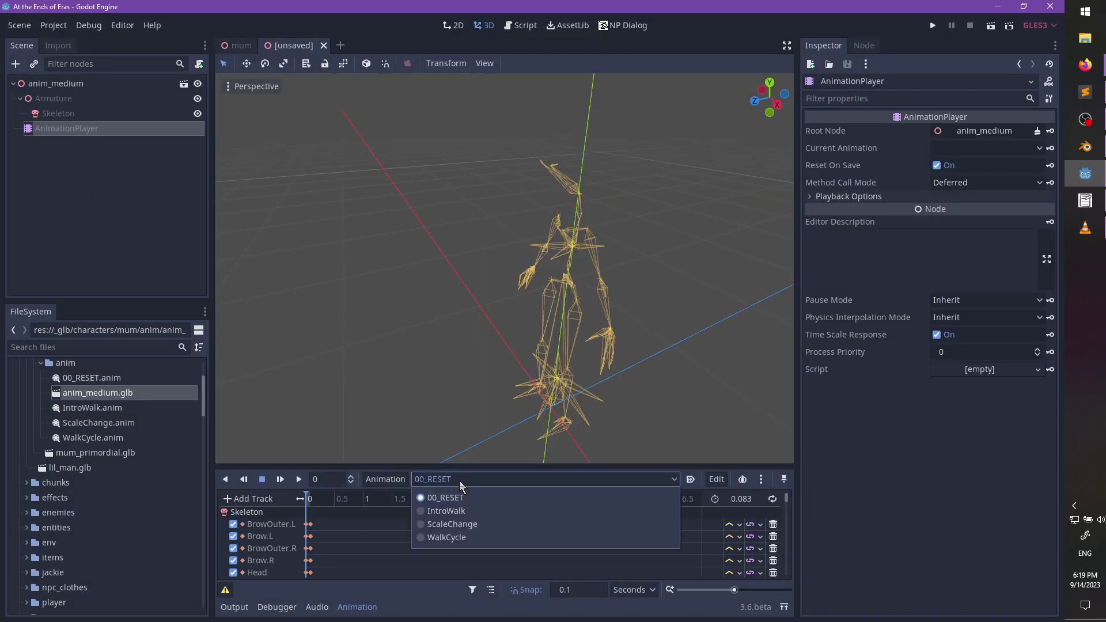
{"action": "left_click", "coordinate": [460, 484]}
{"action": "left_click", "coordinate": [433, 481]}
{"action": "left_click", "coordinate": [433, 482]}
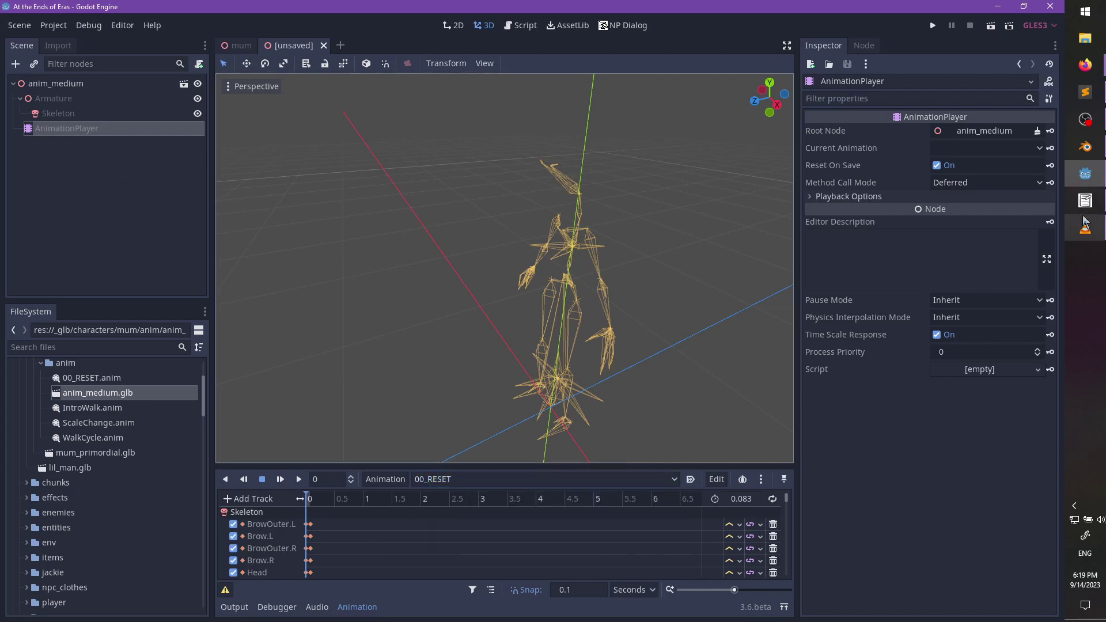
- Switch to Blender and inspect the export settings in the scene properties of mum.blend
{"action": "left_click", "coordinate": [1086, 147]}
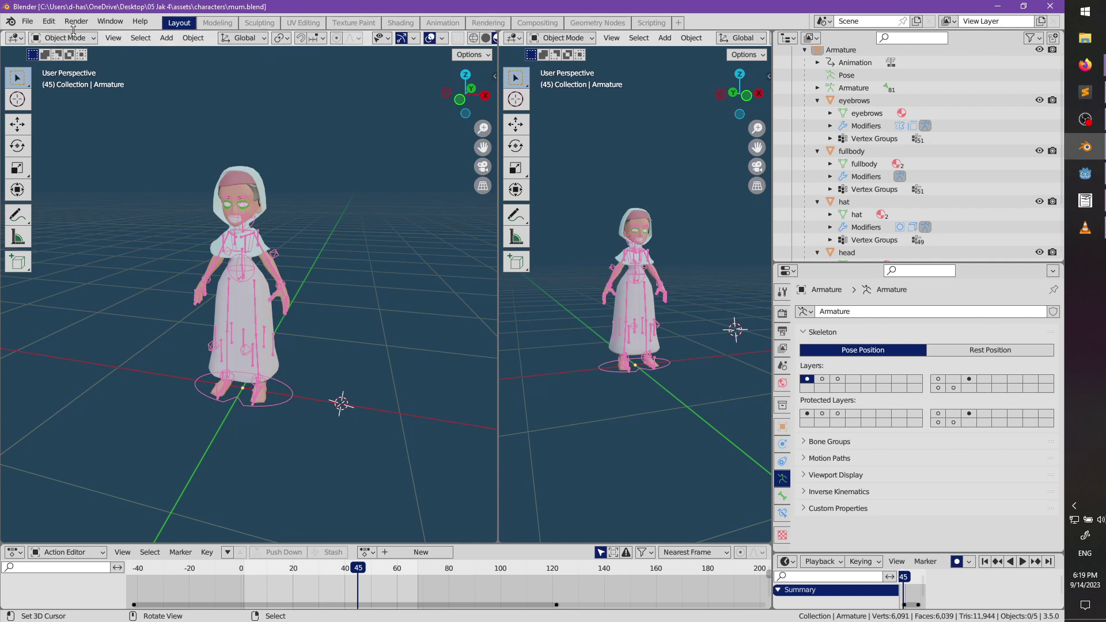
{"action": "left_click", "coordinate": [28, 22]}
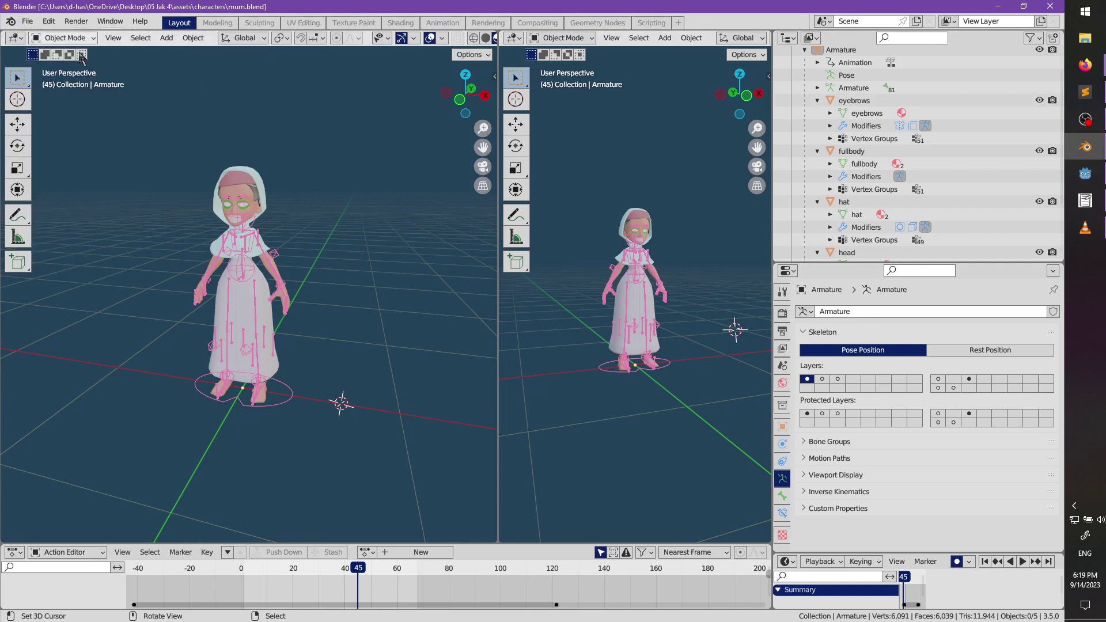
{"action": "left_click", "coordinate": [782, 365]}
{"action": "scroll", "coordinate": [949, 543], "scroll_direction": "down", "scroll_amount": 1}
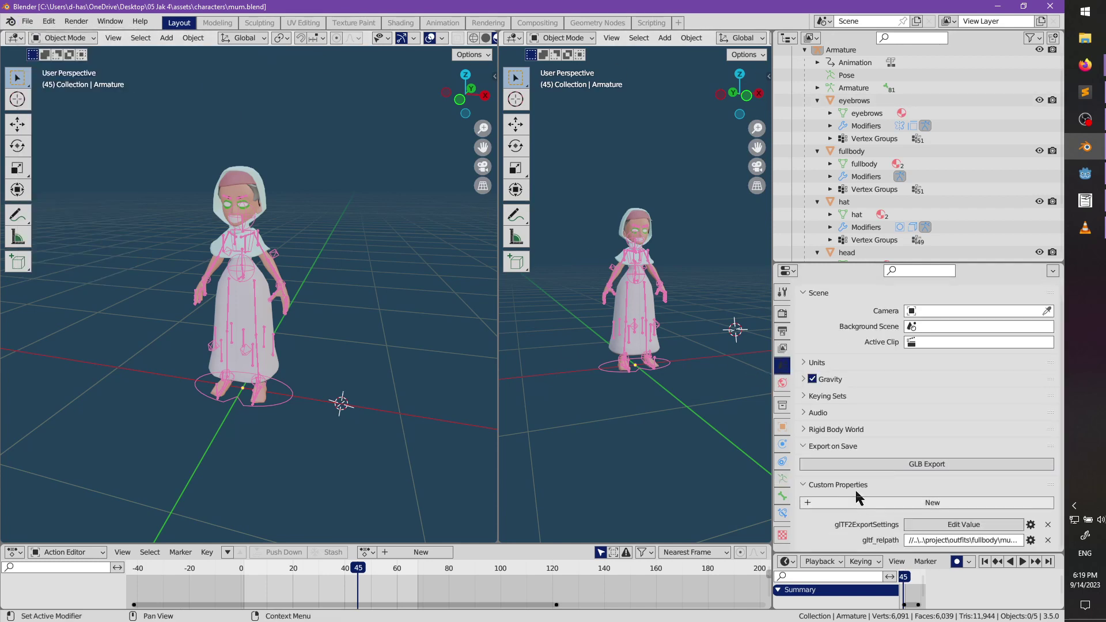
- Open the recent file medium.blend
{"action": "left_click", "coordinate": [28, 22]}
{"action": "left_click", "coordinate": [28, 21]}
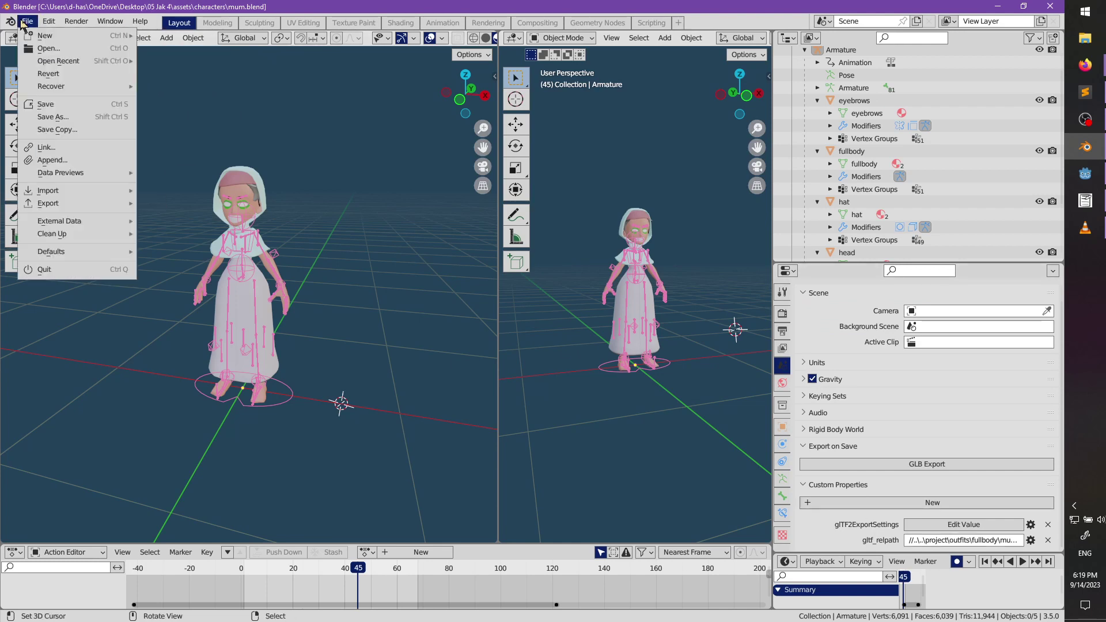
{"action": "mouse_move", "coordinate": [121, 61]}
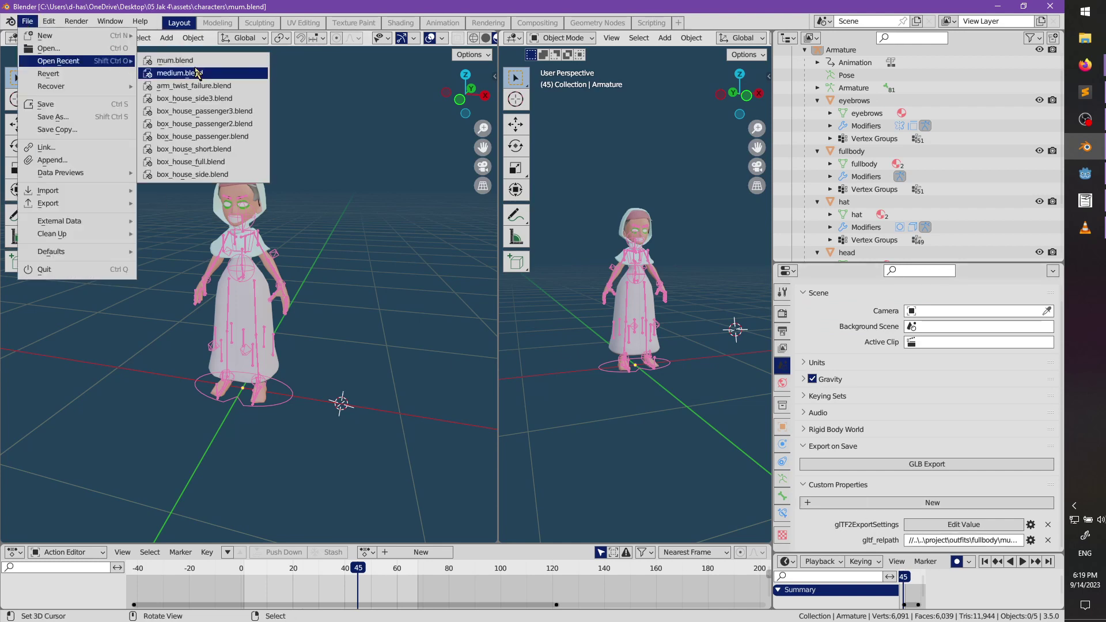
{"action": "left_click", "coordinate": [188, 73]}
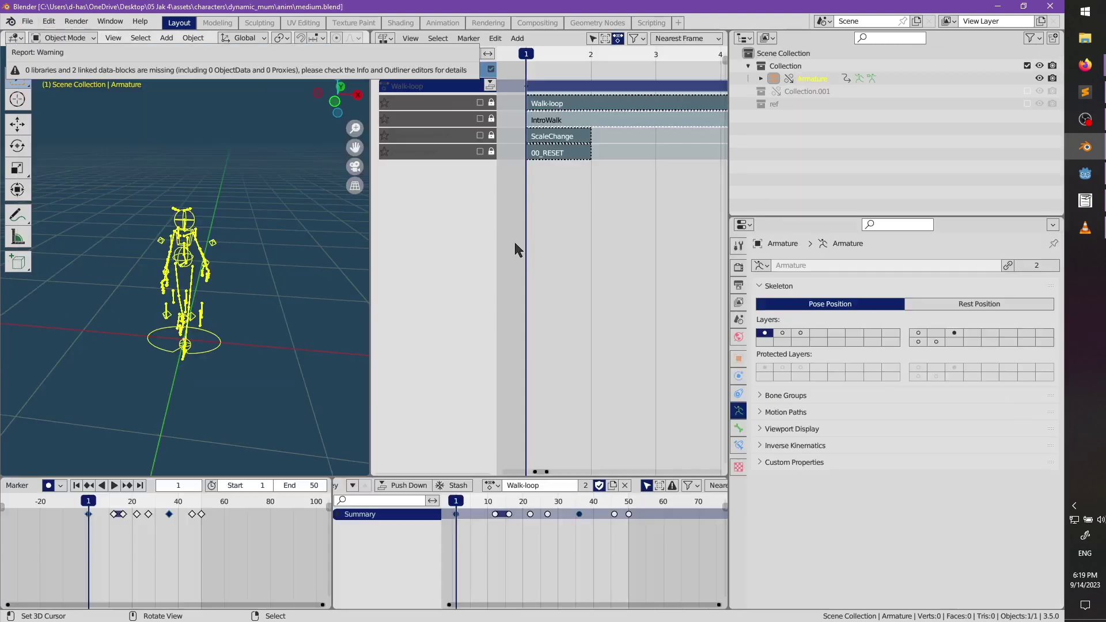
- Export the medium.blend scene as glTF Binary, overwriting anim_medium.glb in project/_glb/characters/mum/anim
{"action": "left_click", "coordinate": [739, 319]}
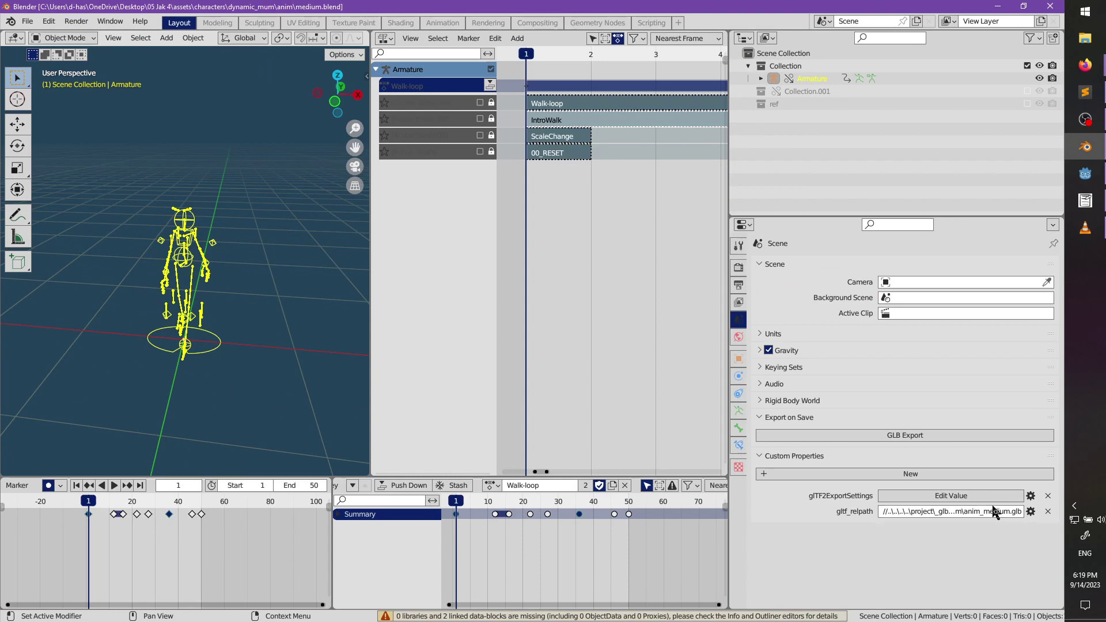
{"action": "left_click", "coordinate": [860, 436]}
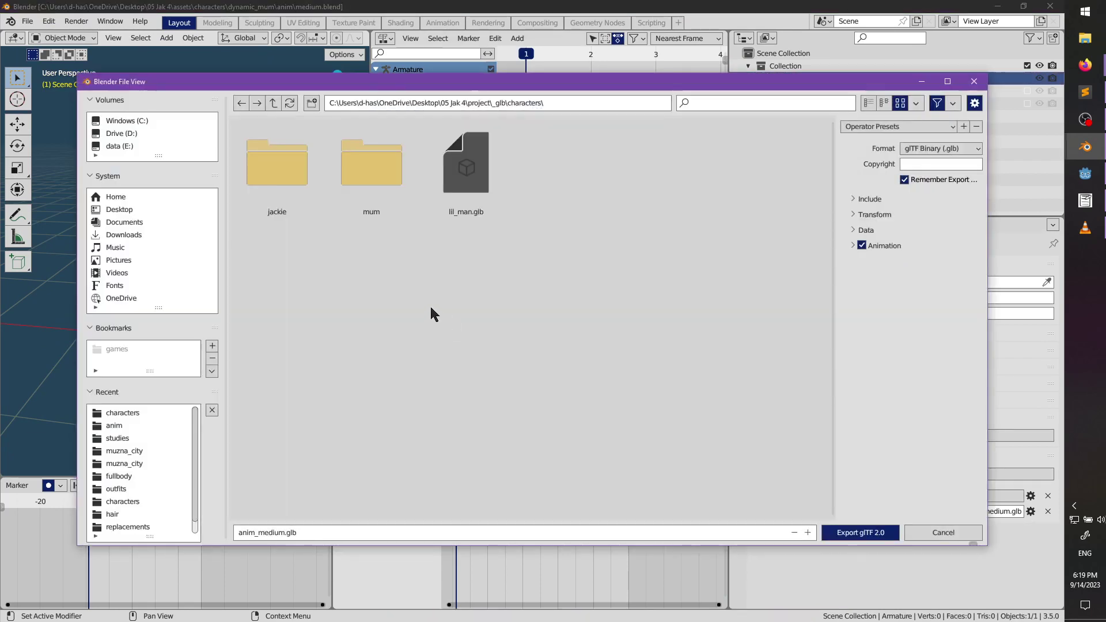
{"action": "double_click", "coordinate": [389, 187]}
{"action": "double_click", "coordinate": [297, 191]}
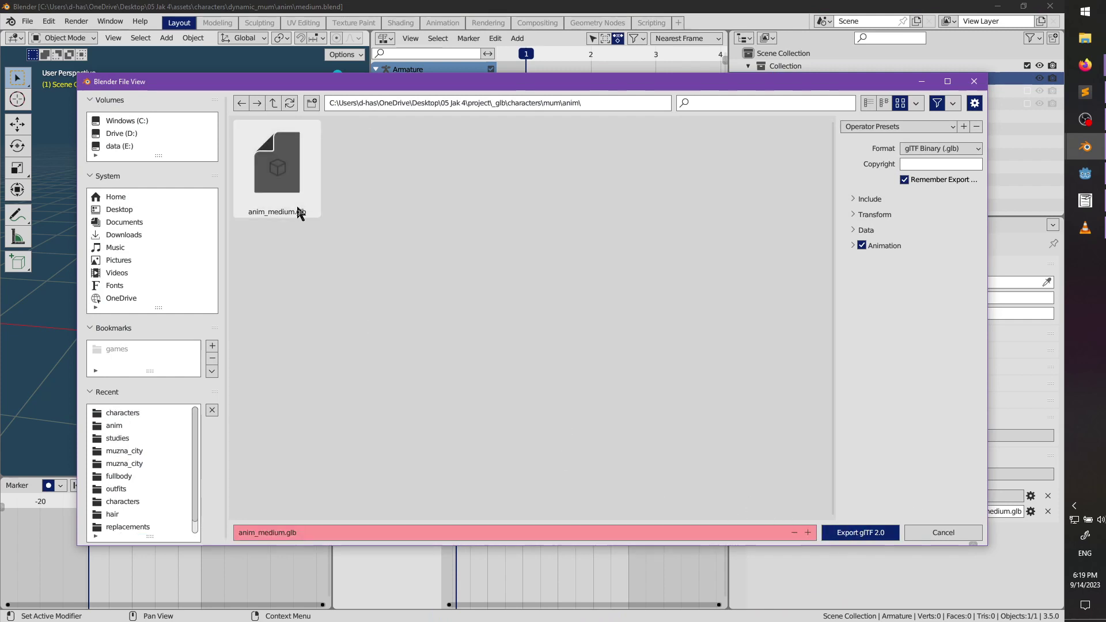
{"action": "left_click", "coordinate": [859, 538]}
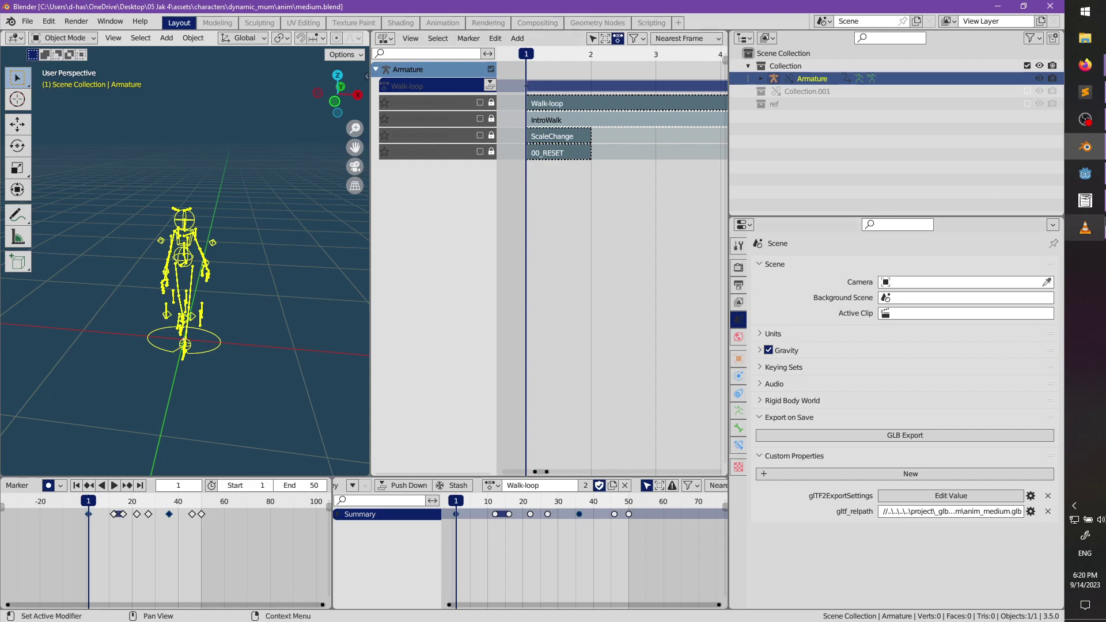
- Switch to Godot to reimport anim_medium.glb and close the unsaved inherited scene without saving it
{"action": "left_click", "coordinate": [1084, 174]}
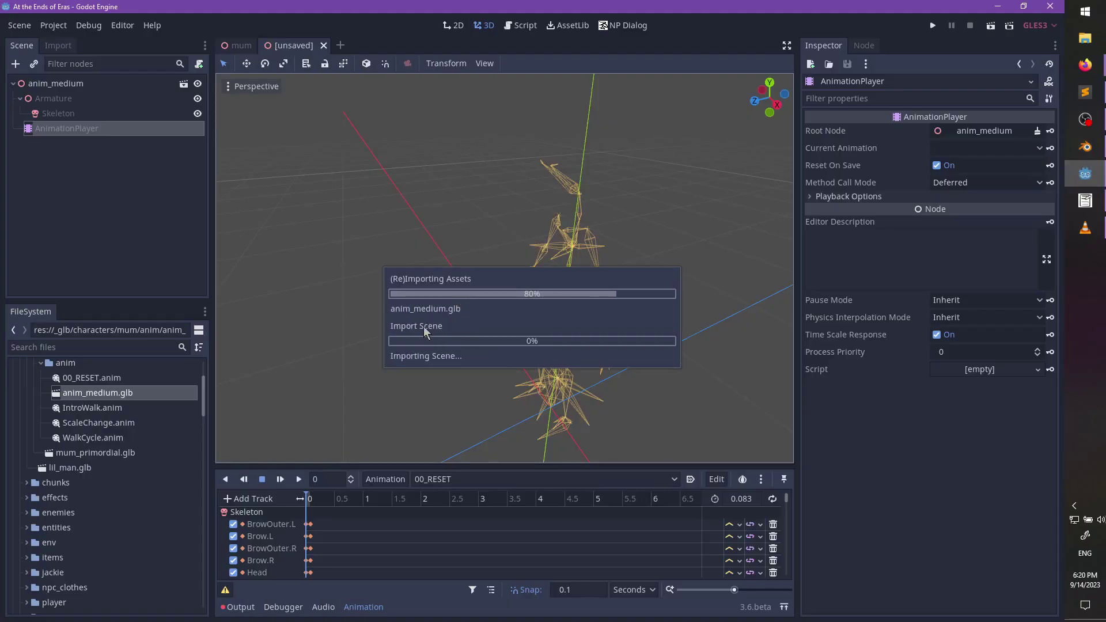
{"action": "key", "text": "ctrl+s"}
{"action": "key", "text": "Escape"}
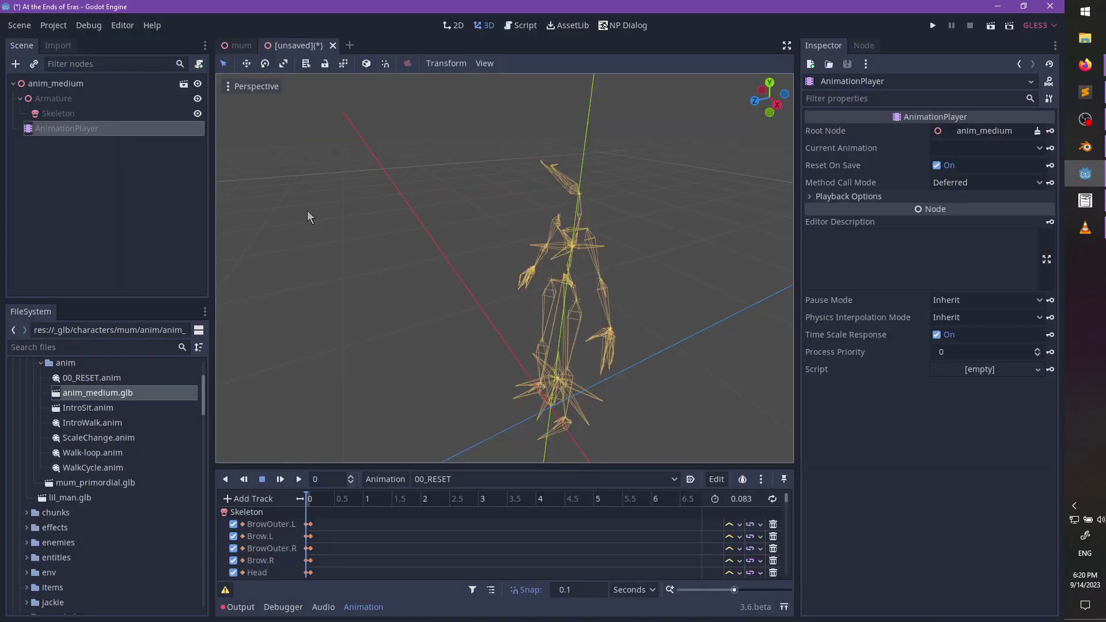
{"action": "left_click", "coordinate": [333, 45]}
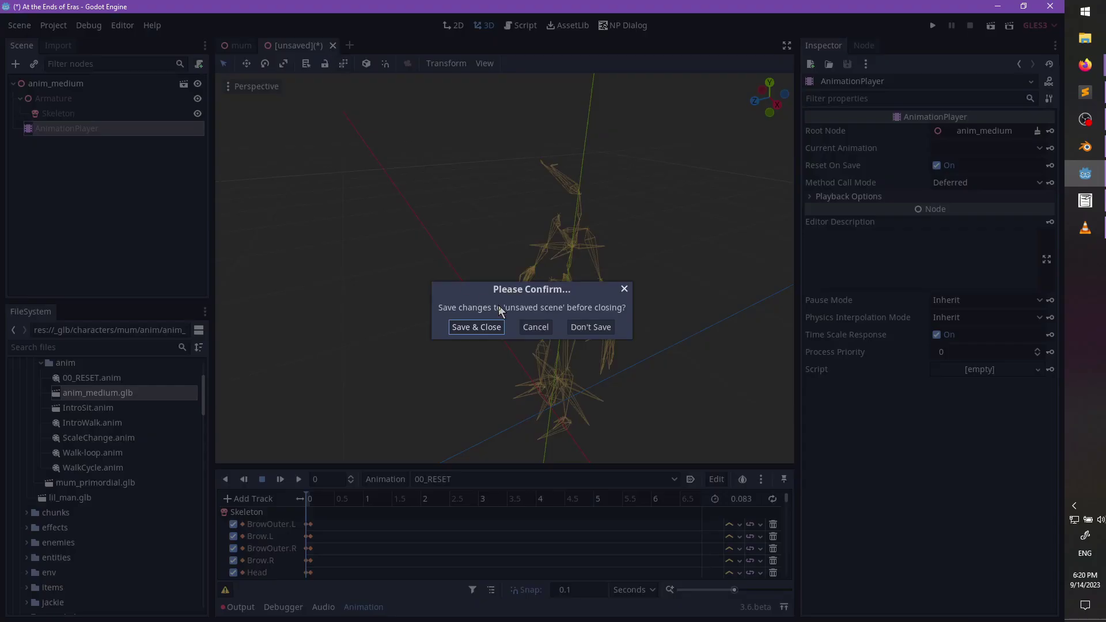
{"action": "left_click", "coordinate": [590, 332]}
{"action": "scroll", "coordinate": [128, 442], "scroll_direction": "up", "scroll_amount": 1}
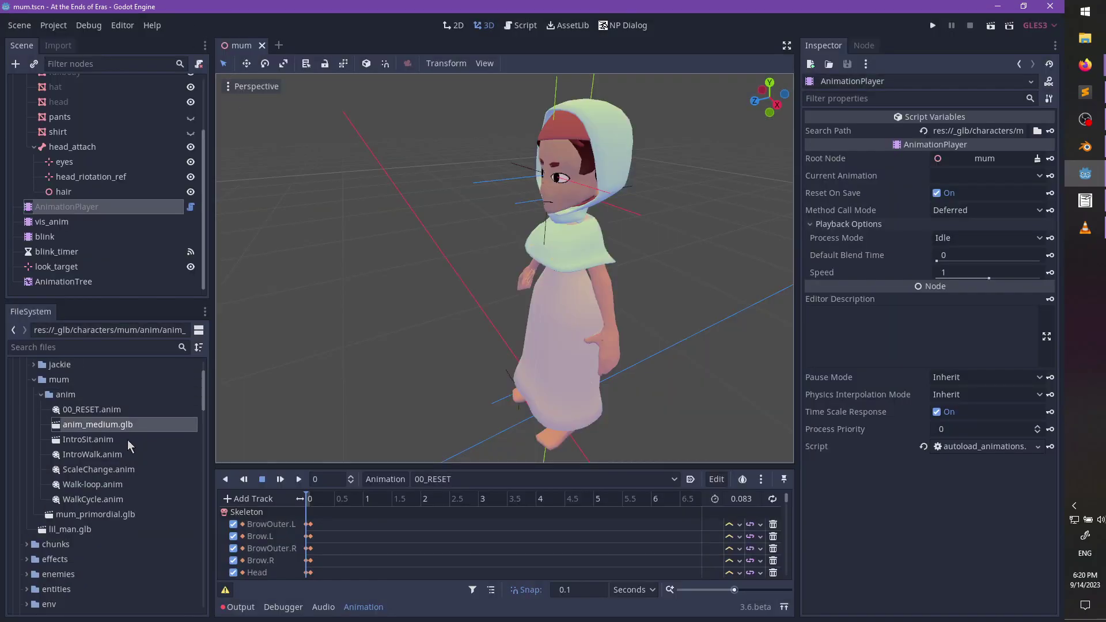
{"action": "left_click", "coordinate": [79, 439]}
{"action": "left_click", "coordinate": [87, 455]}
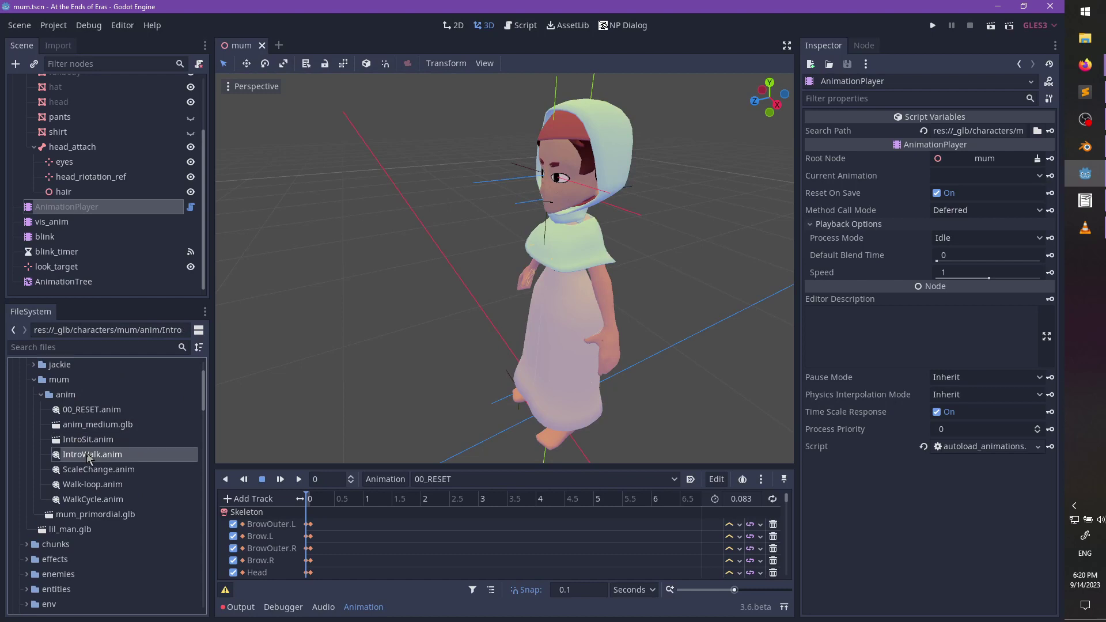
{"action": "left_click", "coordinate": [115, 440]}
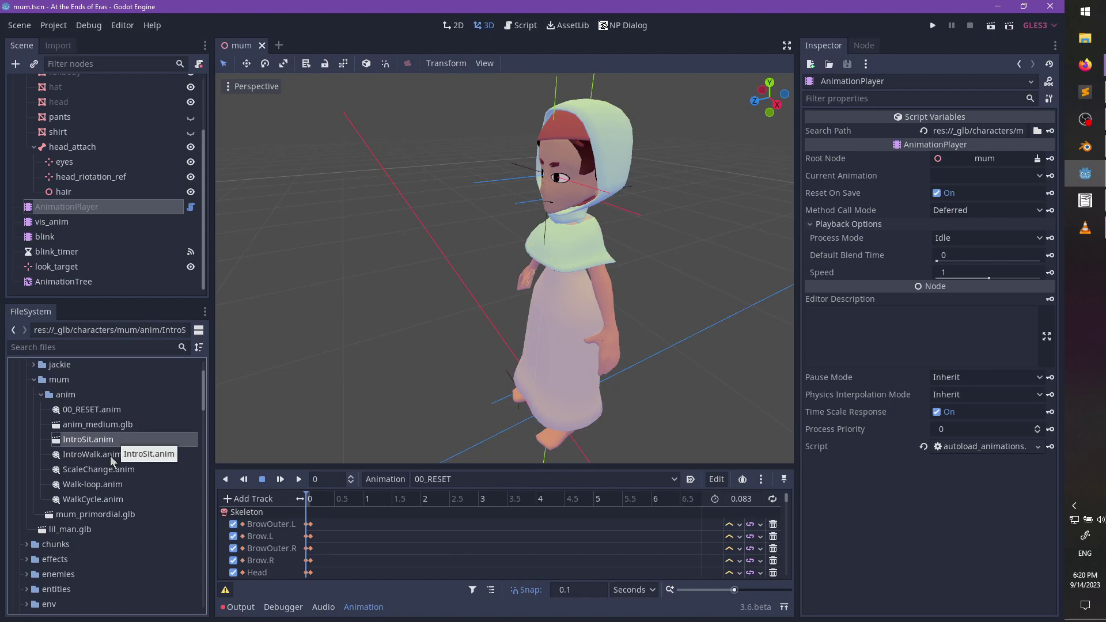
{"action": "left_click", "coordinate": [111, 456]}
{"action": "left_click", "coordinate": [115, 486], "text": "ctrl"}
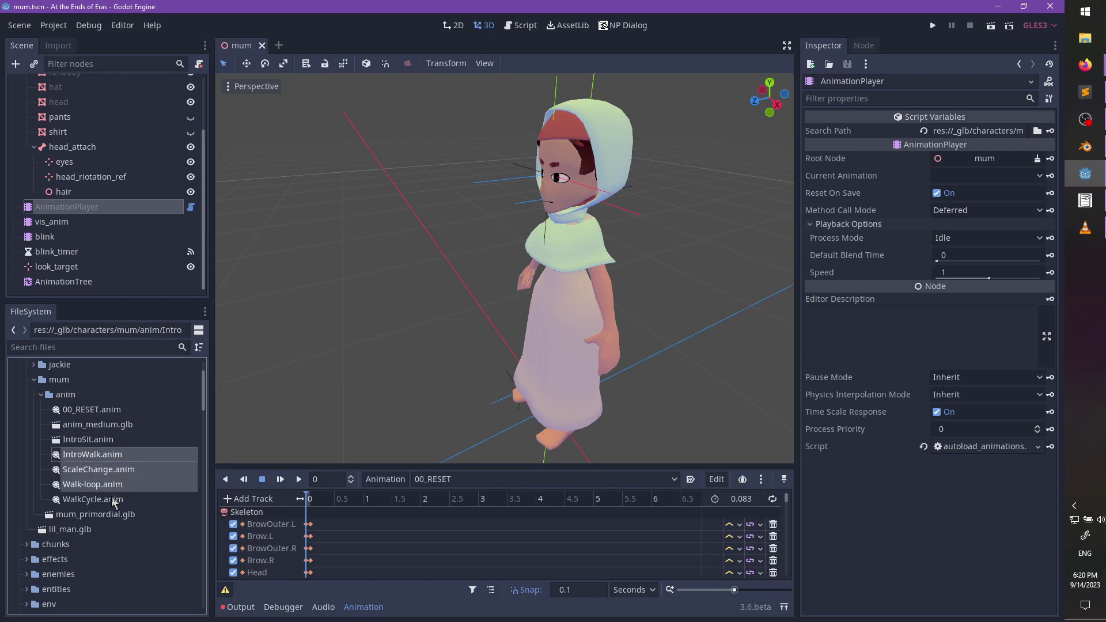
{"action": "left_click", "coordinate": [108, 500], "text": "ctrl"}
{"action": "left_click", "coordinate": [106, 484], "text": "ctrl"}
{"action": "left_click", "coordinate": [116, 471], "text": "ctrl"}
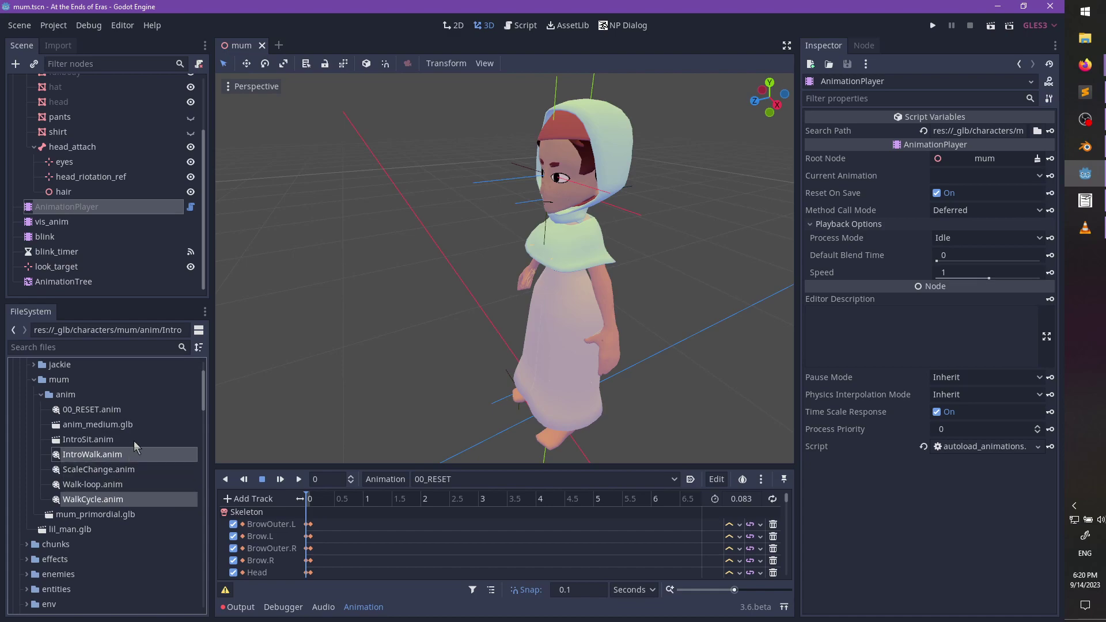
{"action": "key", "text": "Delete"}
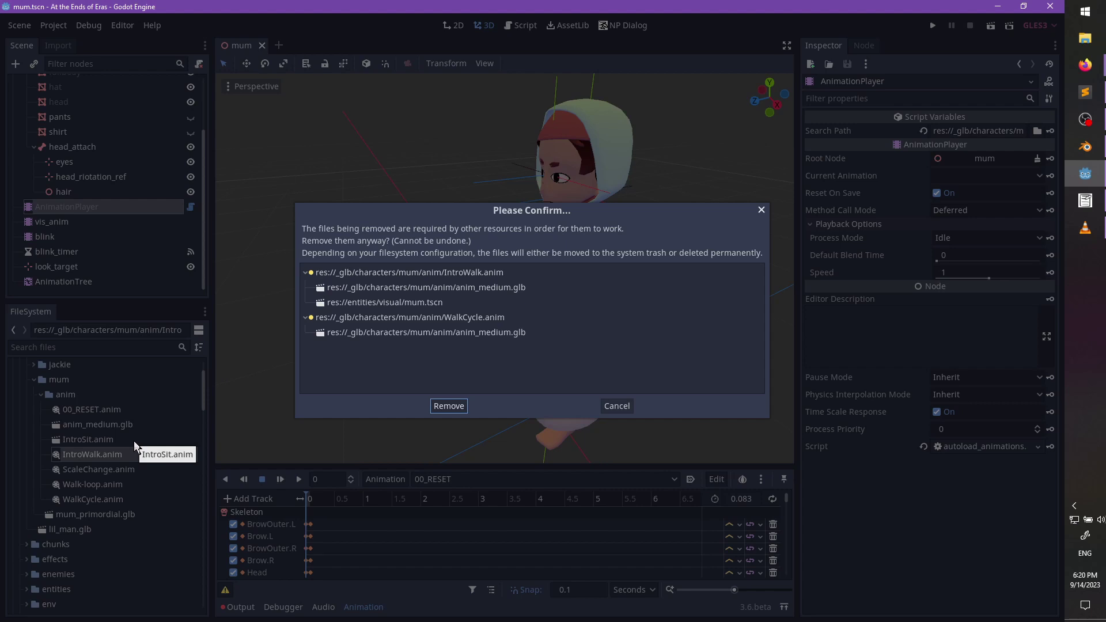
{"action": "key", "text": "Escape"}
- Delete the IntroWalk animation from the mum scene's AnimationPlayer
{"action": "left_click", "coordinate": [427, 482]}
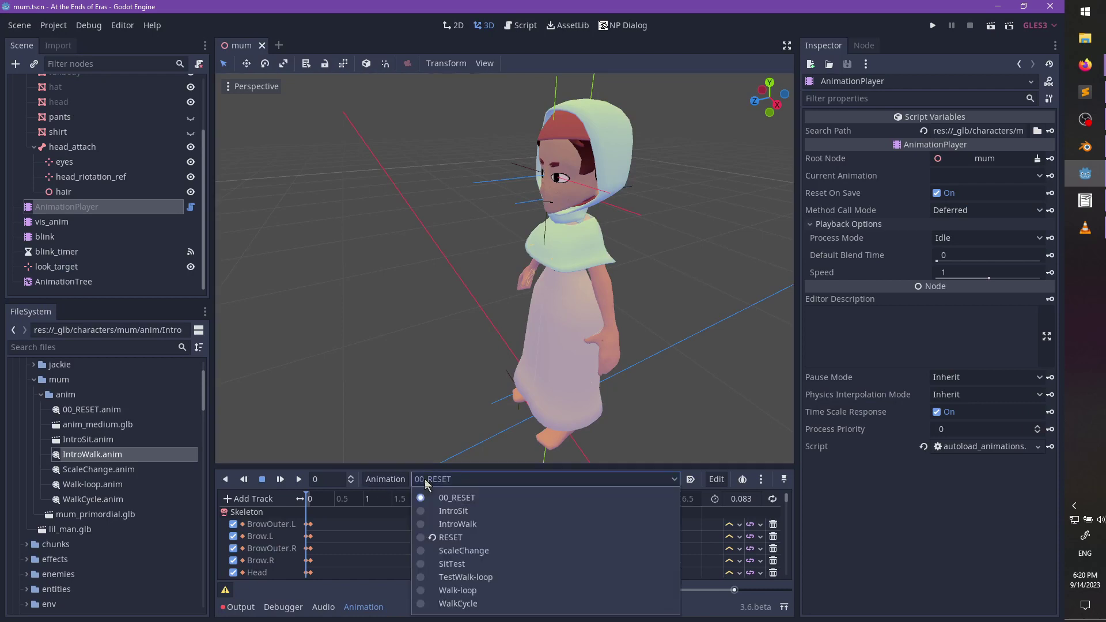
{"action": "left_click", "coordinate": [458, 524]}
{"action": "left_click", "coordinate": [389, 479]}
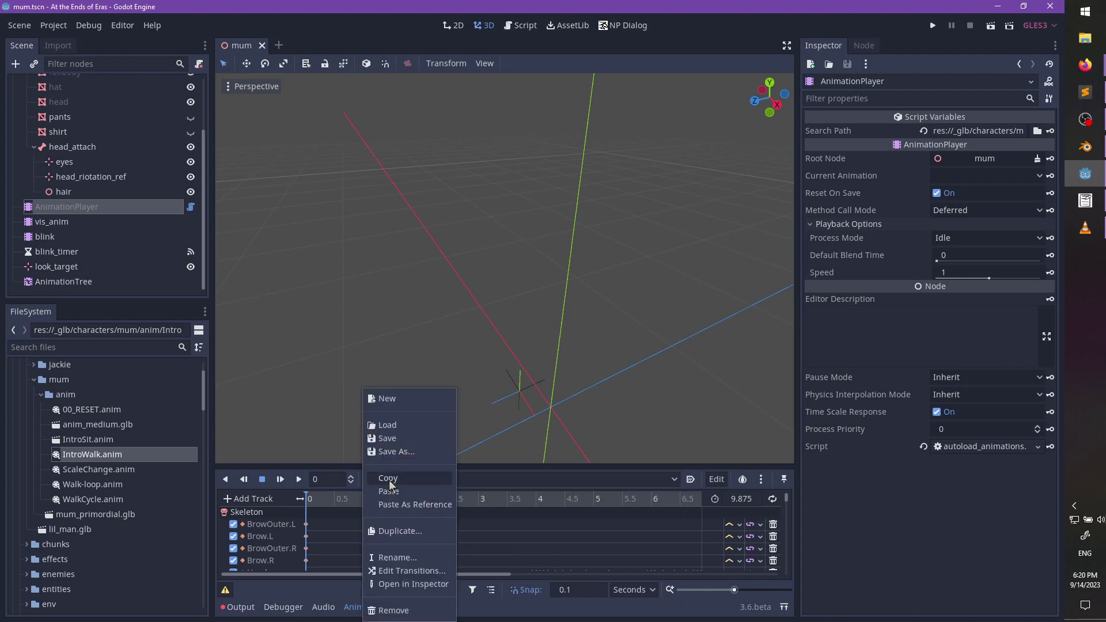
{"action": "left_click", "coordinate": [403, 609]}
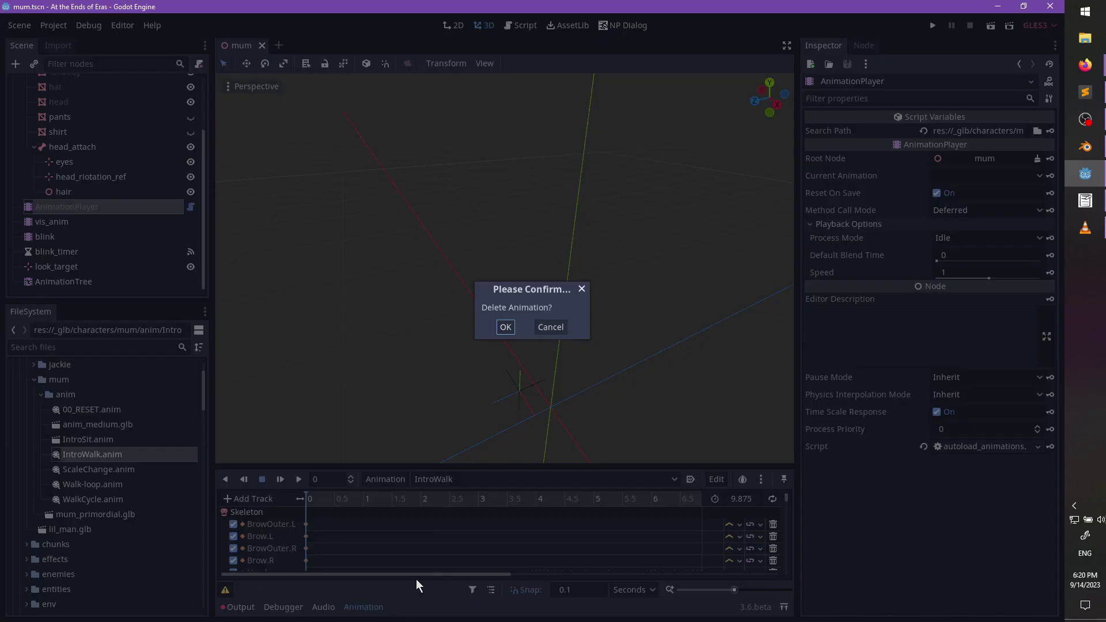
{"action": "left_click", "coordinate": [507, 327]}
- Delete the SitTest animation from the mum scene's AnimationPlayer
{"action": "left_click", "coordinate": [420, 479]}
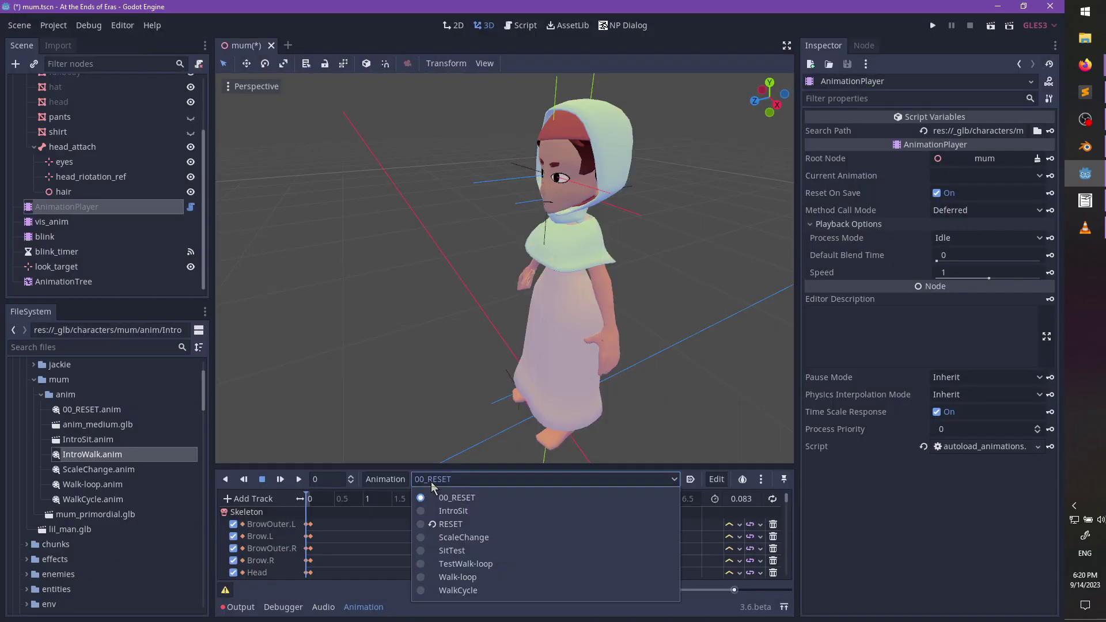
{"action": "left_click", "coordinate": [476, 551]}
{"action": "left_click", "coordinate": [401, 482]}
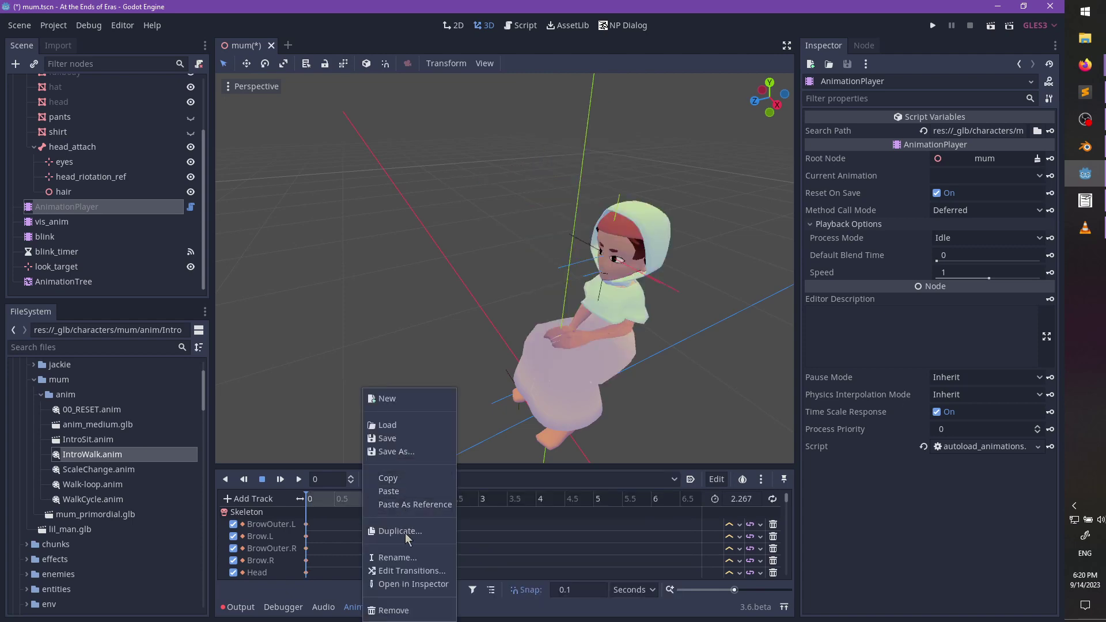
{"action": "left_click", "coordinate": [395, 609]}
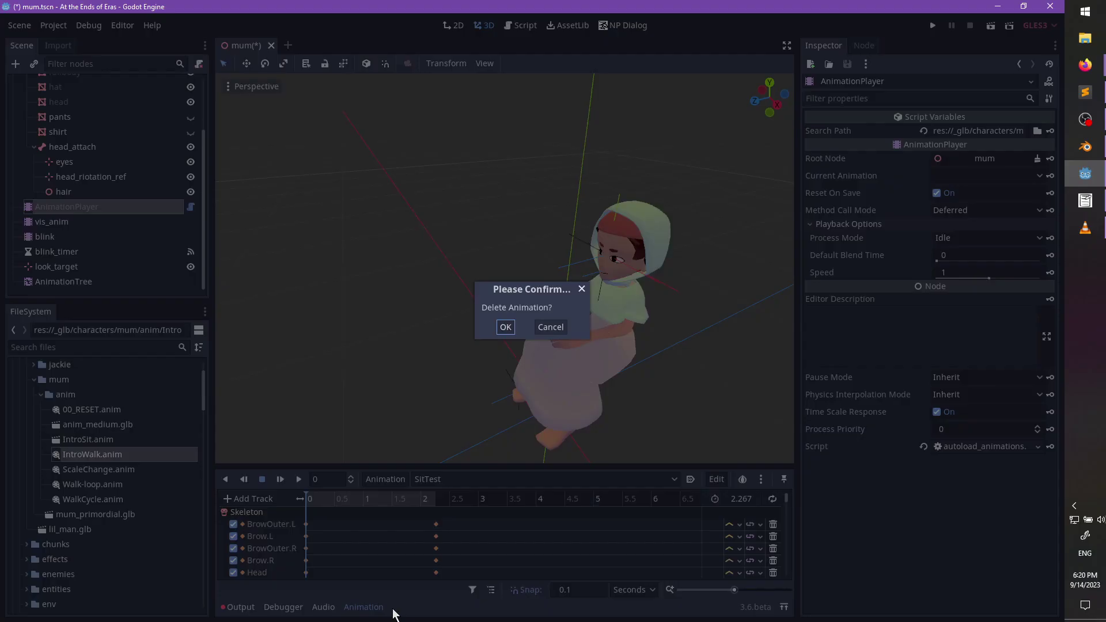
{"action": "left_click", "coordinate": [506, 328]}
- Delete the TestWalk-loop animation from the mum scene's AnimationPlayer
{"action": "left_click", "coordinate": [460, 479]}
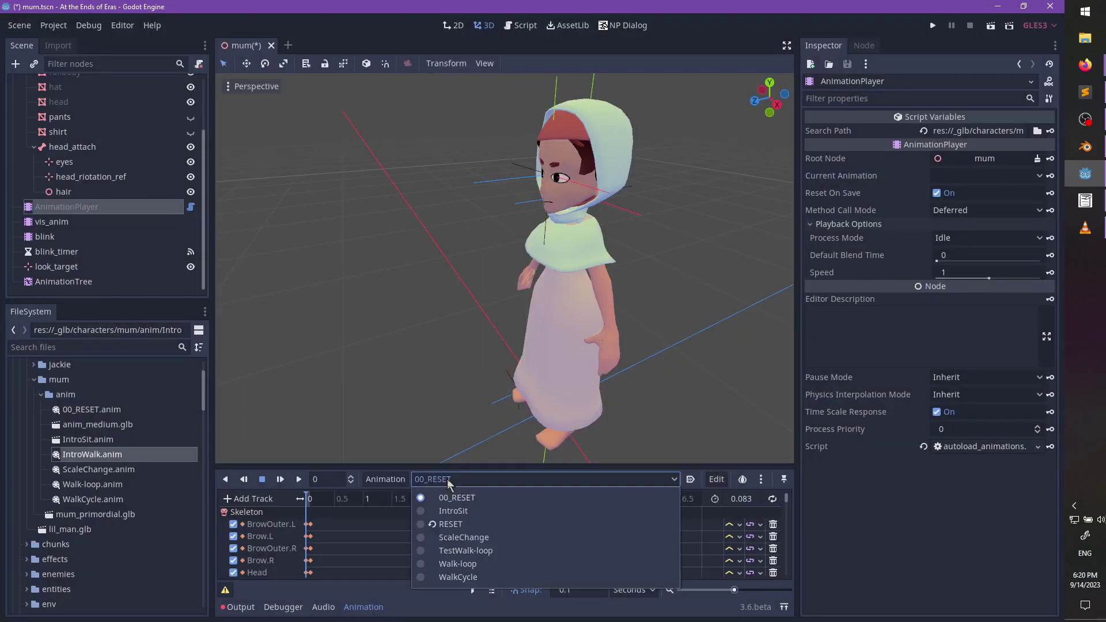
{"action": "left_click", "coordinate": [466, 551]}
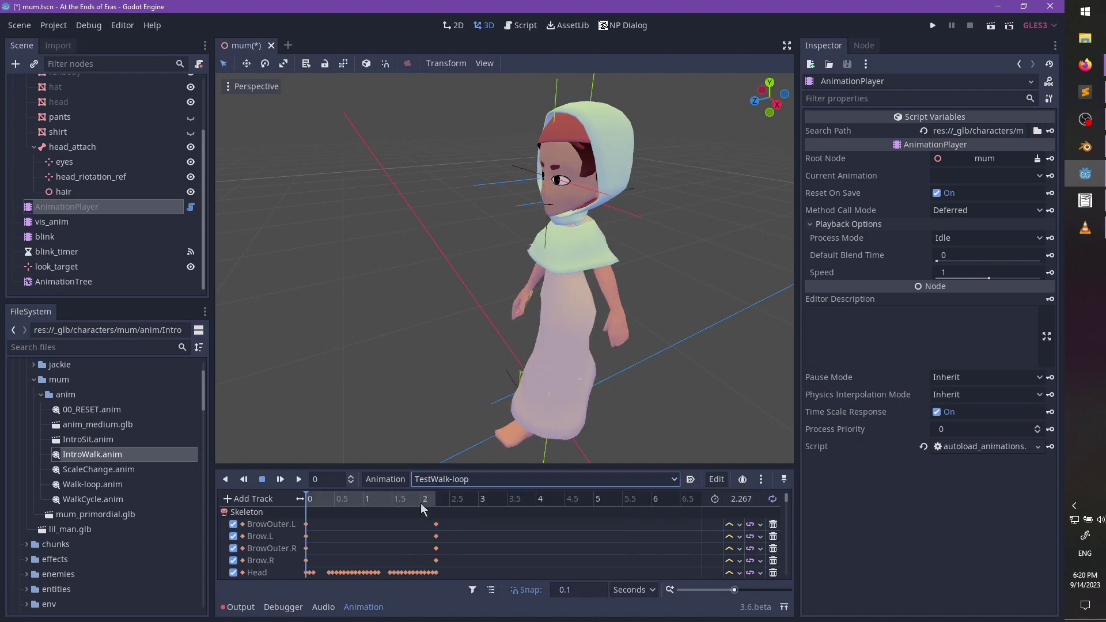
{"action": "left_click", "coordinate": [385, 479]}
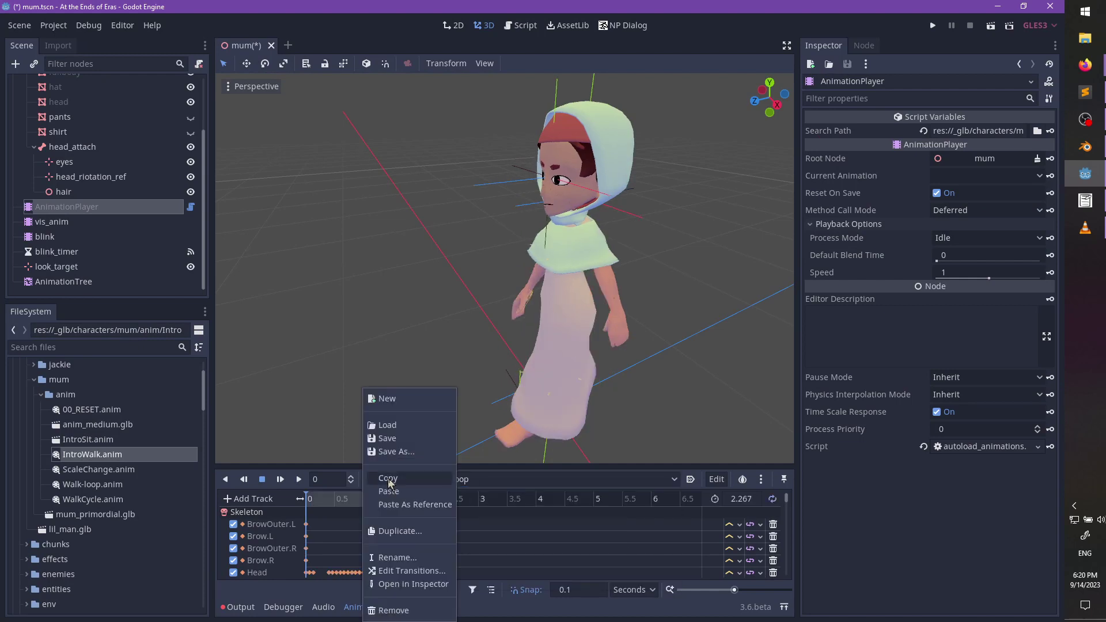
{"action": "left_click", "coordinate": [390, 611]}
{"action": "left_click", "coordinate": [509, 331]}
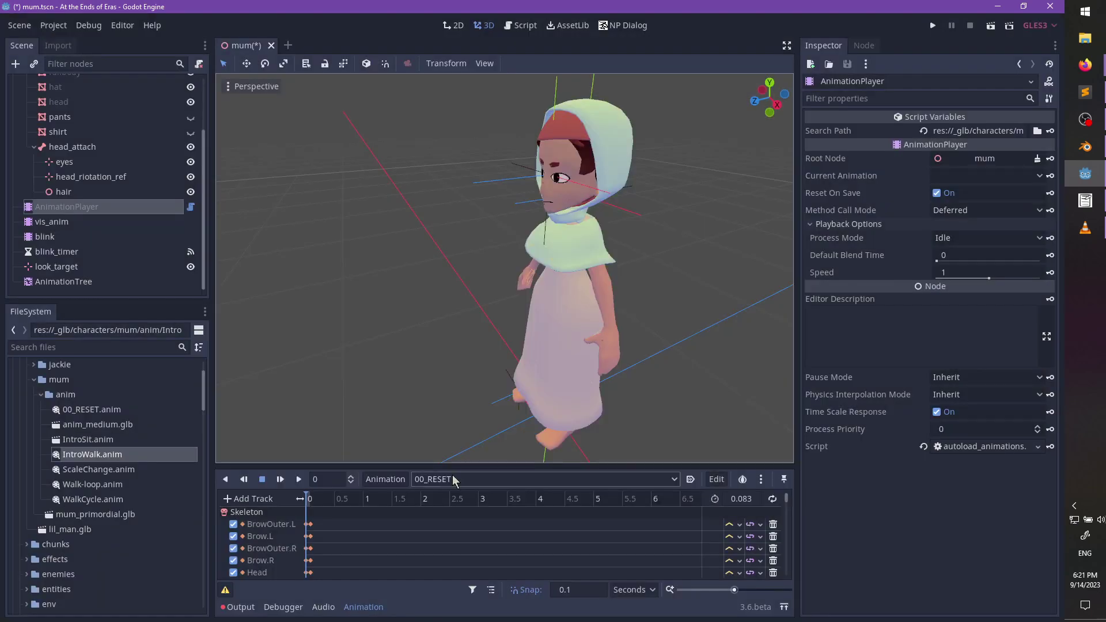
- Delete the WalkCycle animation from the mum scene's AnimationPlayer
{"action": "left_click", "coordinate": [471, 479]}
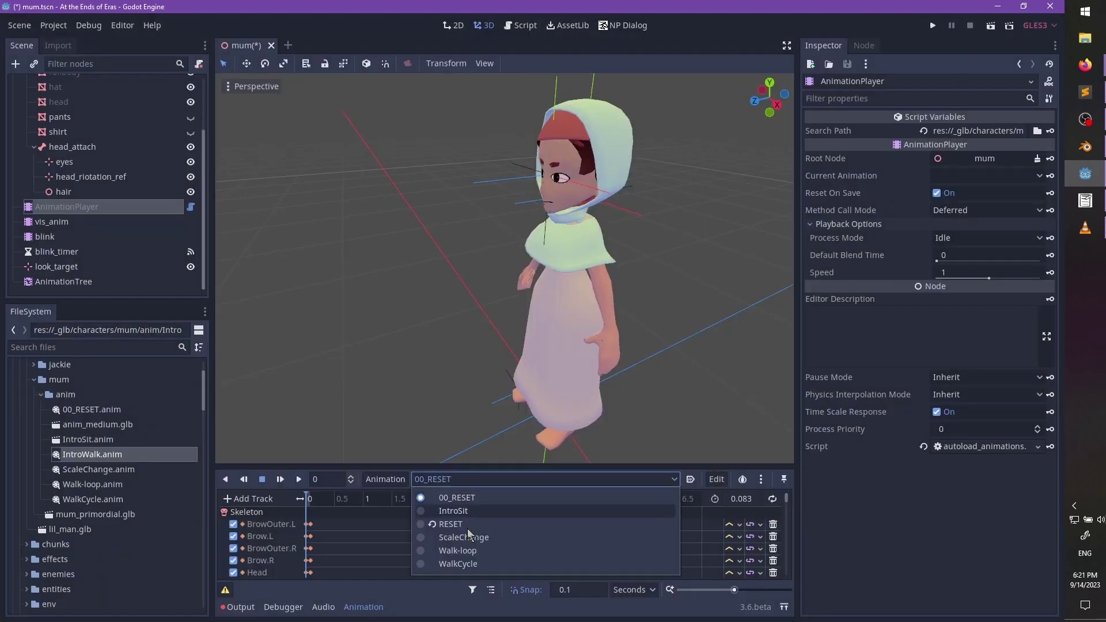
{"action": "left_click", "coordinate": [469, 565]}
{"action": "left_click", "coordinate": [385, 479]}
{"action": "left_click", "coordinate": [393, 610]}
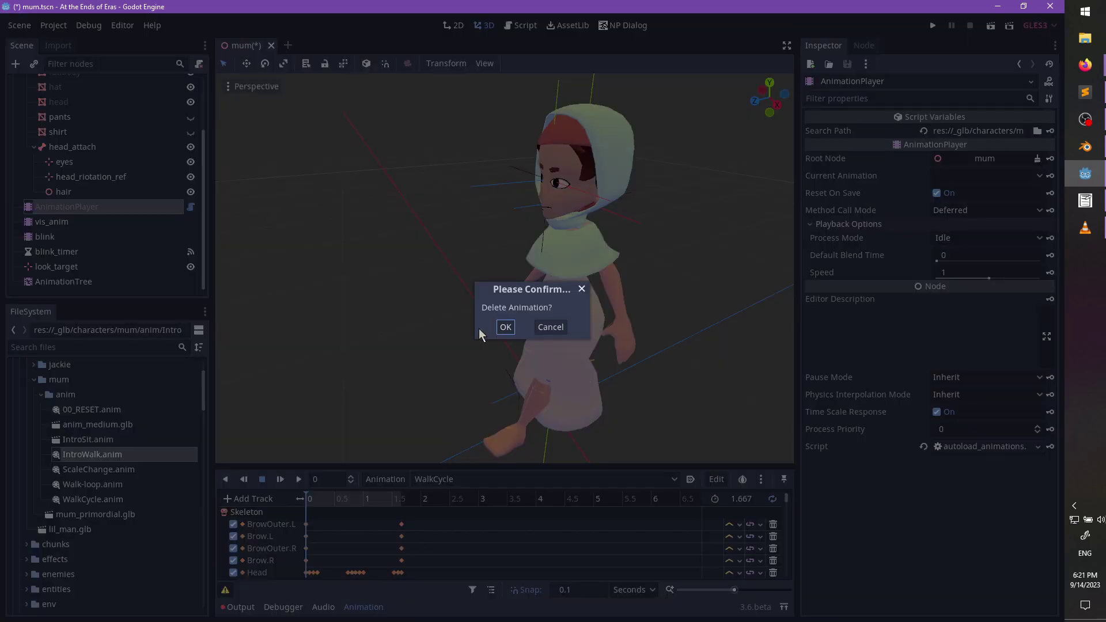
{"action": "left_click", "coordinate": [501, 326]}
- Preview the Walk-loop animation on the mum character, return the playhead to 0 and save the mum scene
{"action": "left_click", "coordinate": [422, 479]}
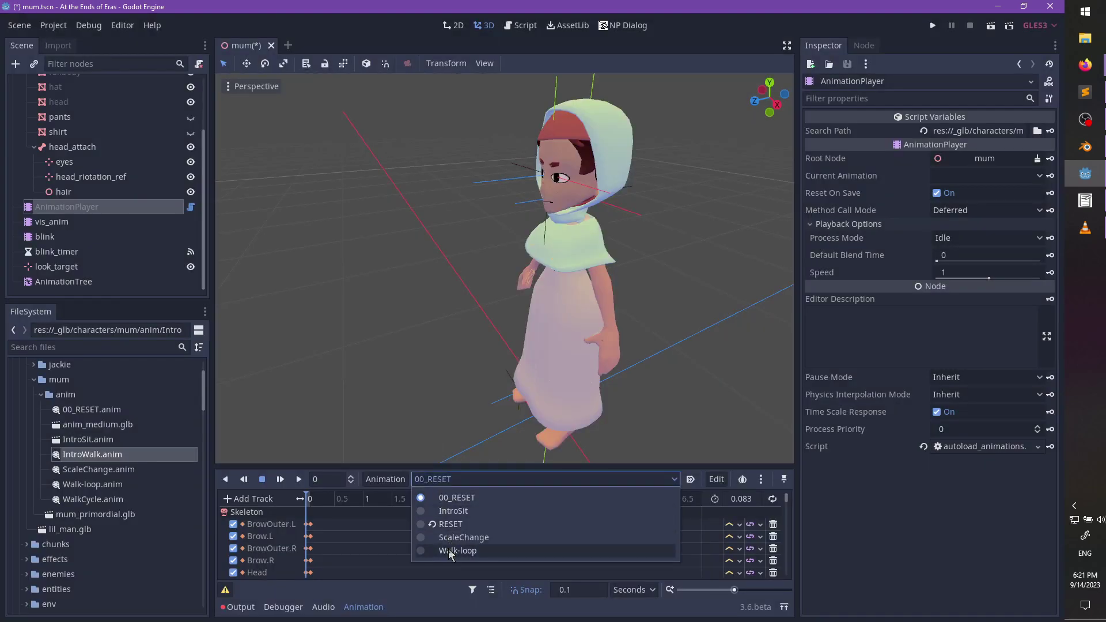
{"action": "left_click", "coordinate": [453, 552]}
{"action": "left_click", "coordinate": [281, 480]}
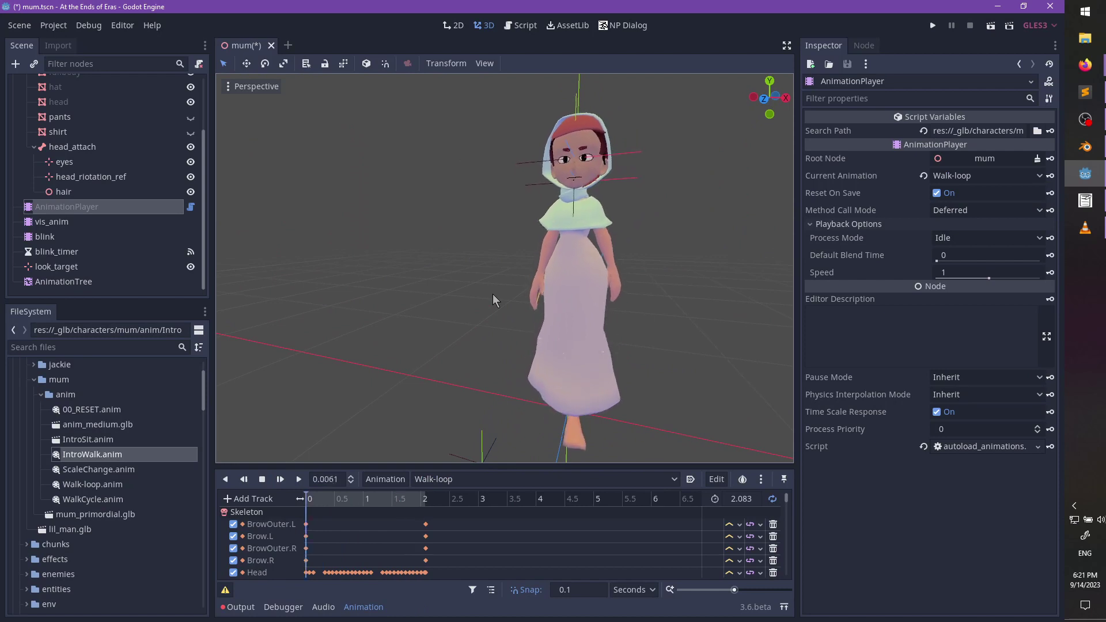
{"action": "middle_click_drag", "start_coordinate": [460, 296], "coordinate": [432, 301]}
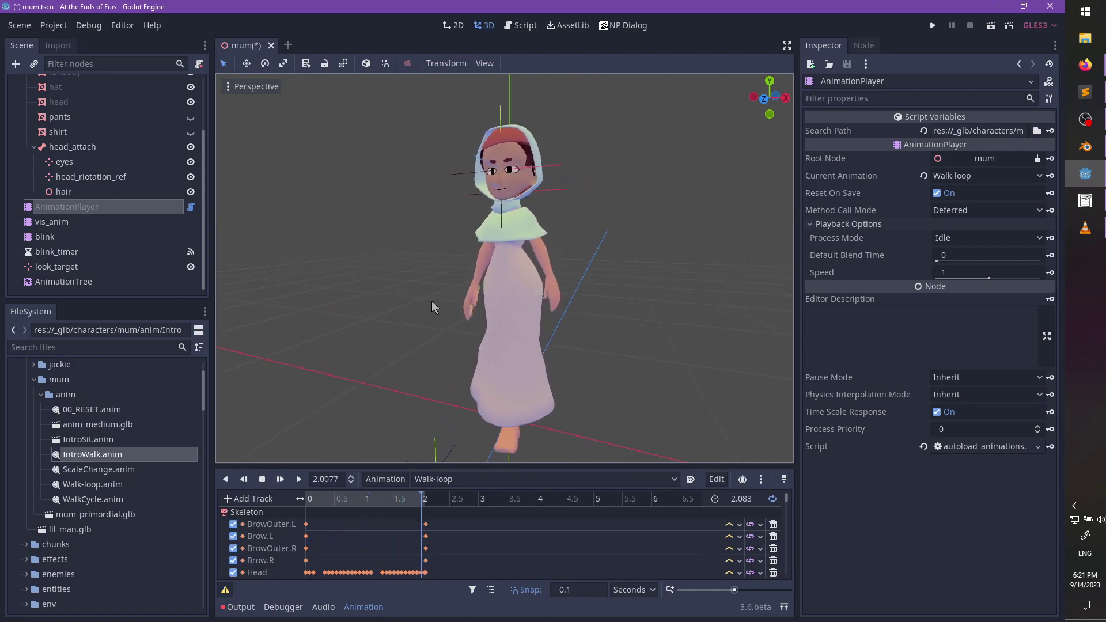
{"action": "middle_click_drag", "start_coordinate": [500, 292], "coordinate": [461, 302]}
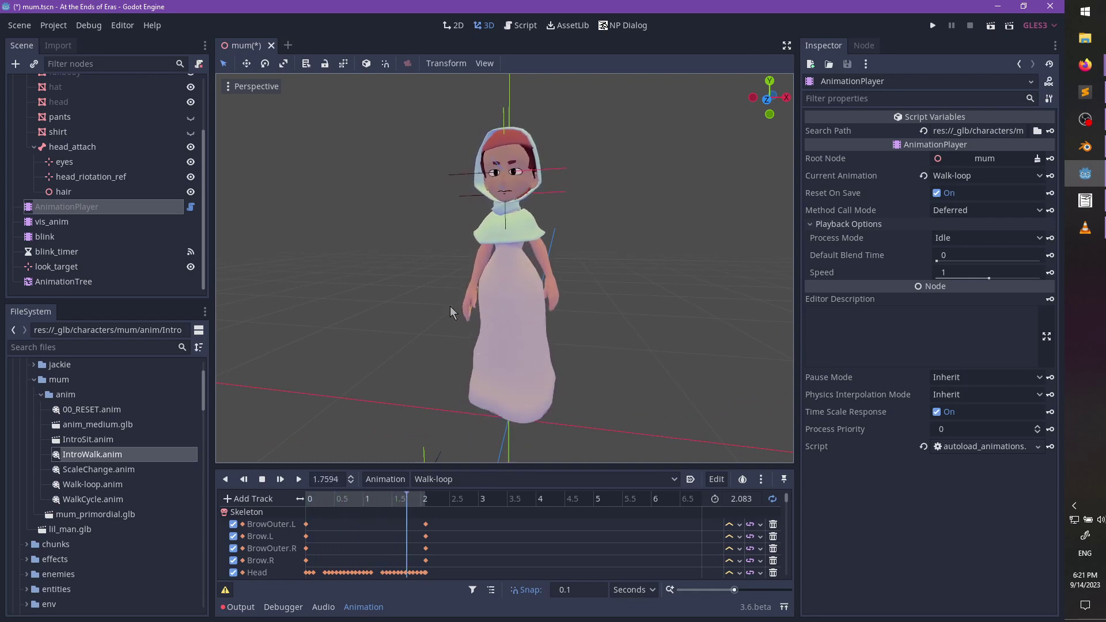
{"action": "scroll", "coordinate": [552, 237], "scroll_direction": "up", "scroll_amount": 2}
{"action": "scroll", "coordinate": [582, 261], "scroll_direction": "down", "scroll_amount": 3}
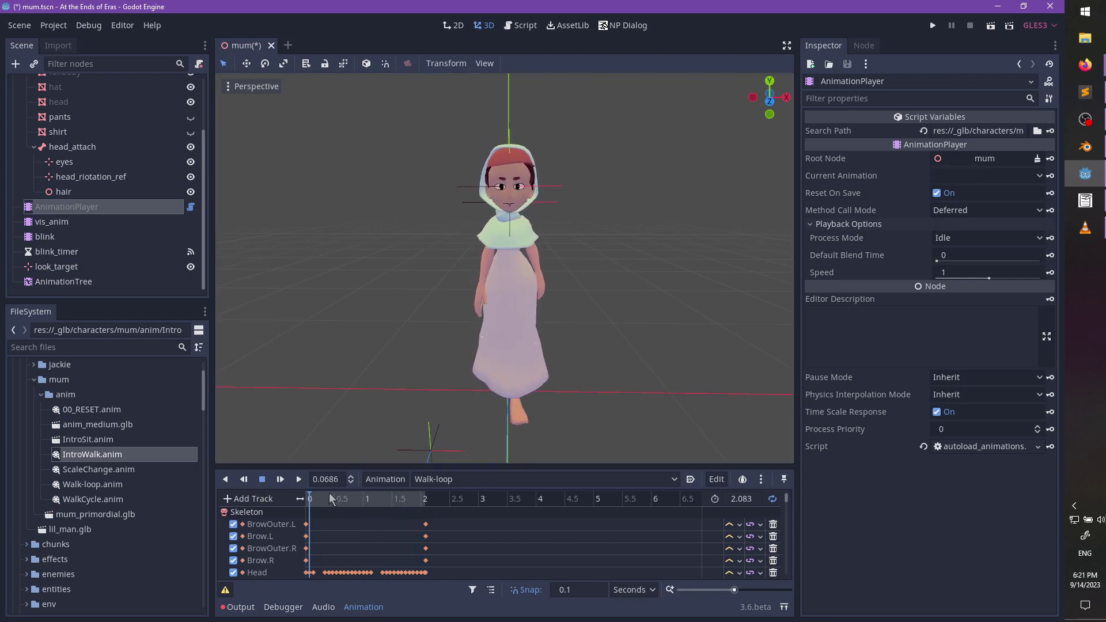
{"action": "left_click", "coordinate": [307, 495]}
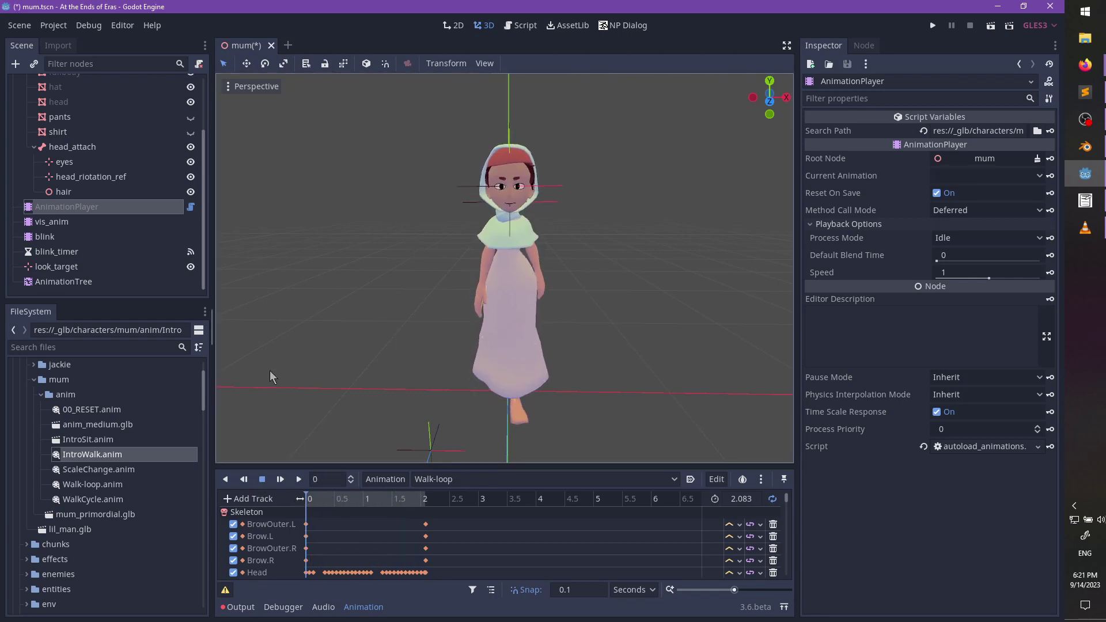
{"action": "key", "text": "ctrl+s"}
{"action": "left_click", "coordinate": [84, 442]}
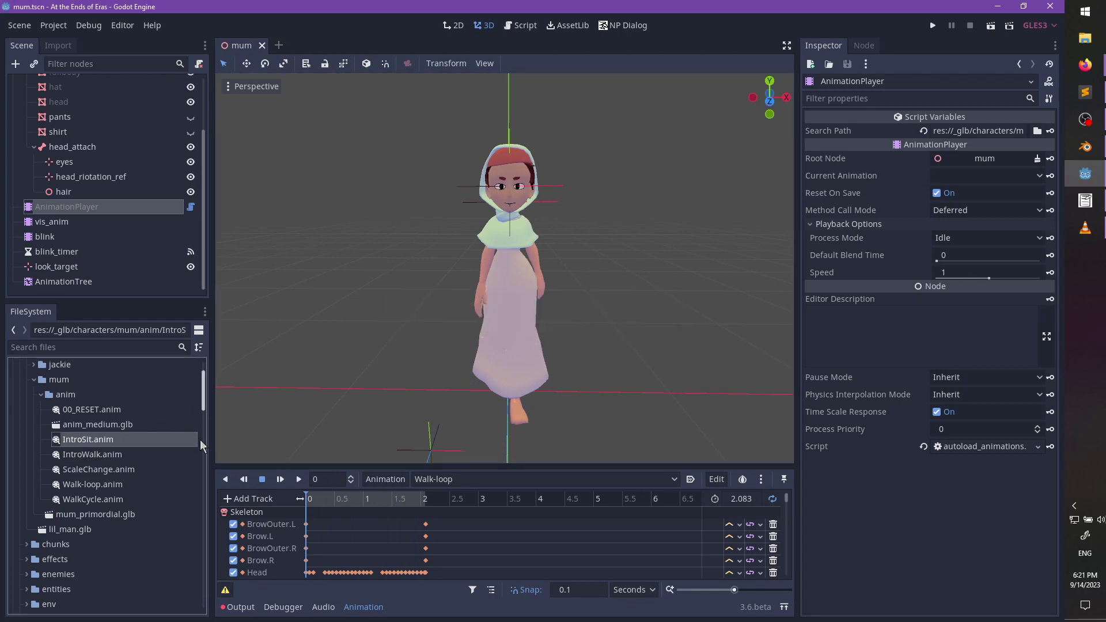
{"action": "left_click", "coordinate": [113, 453]}
{"action": "key", "text": "Delete"}
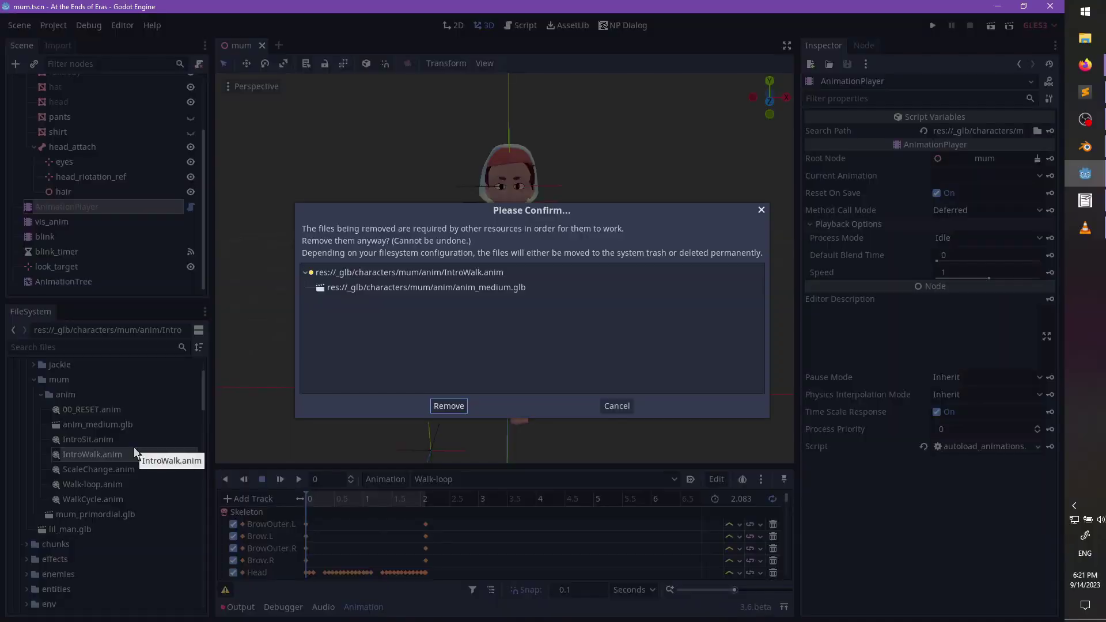
{"action": "key", "text": "Escape"}
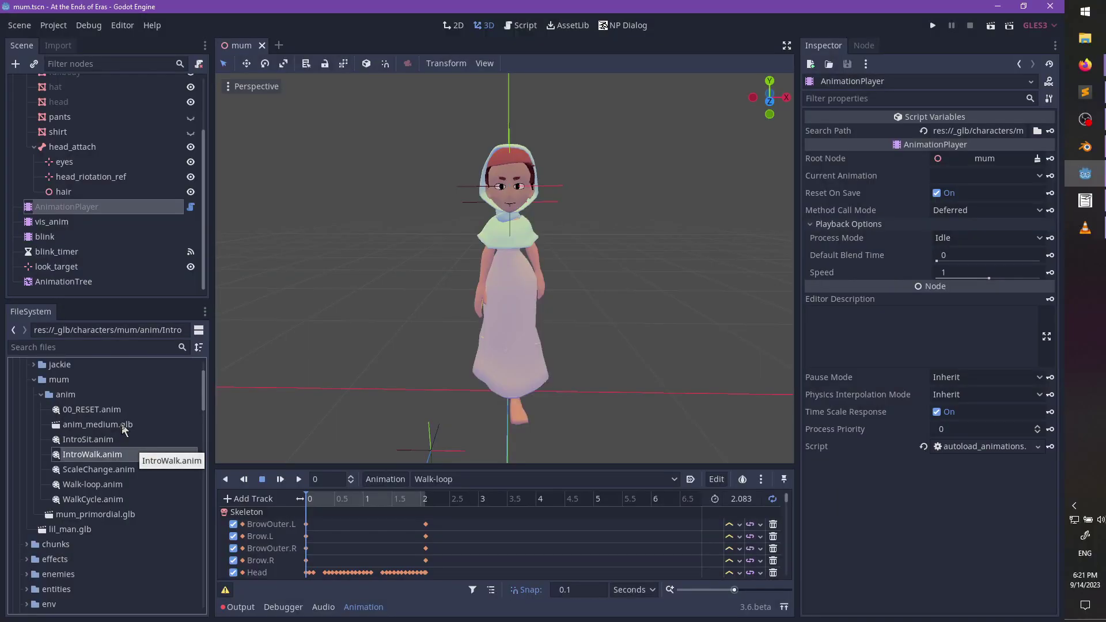
- Open anim_medium.glb as a new inherited scene
{"action": "double_click", "coordinate": [124, 425]}
{"action": "left_click", "coordinate": [448, 334]}
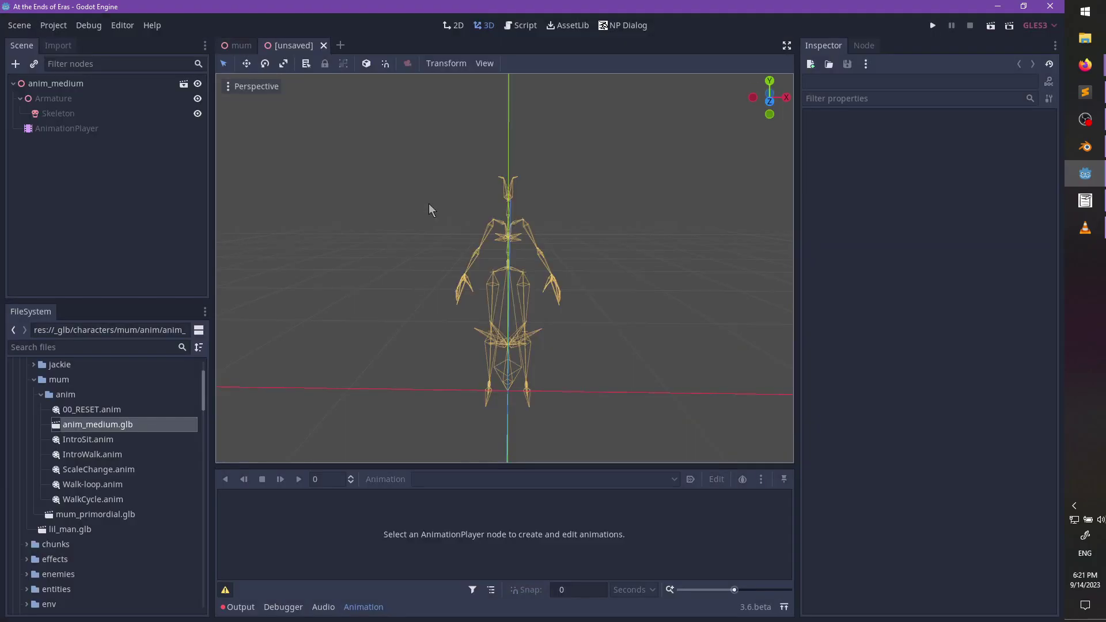
- Check which animations the AnimationPlayer of the anim_medium scene contains
{"action": "left_click", "coordinate": [92, 128]}
{"action": "left_click", "coordinate": [452, 478]}
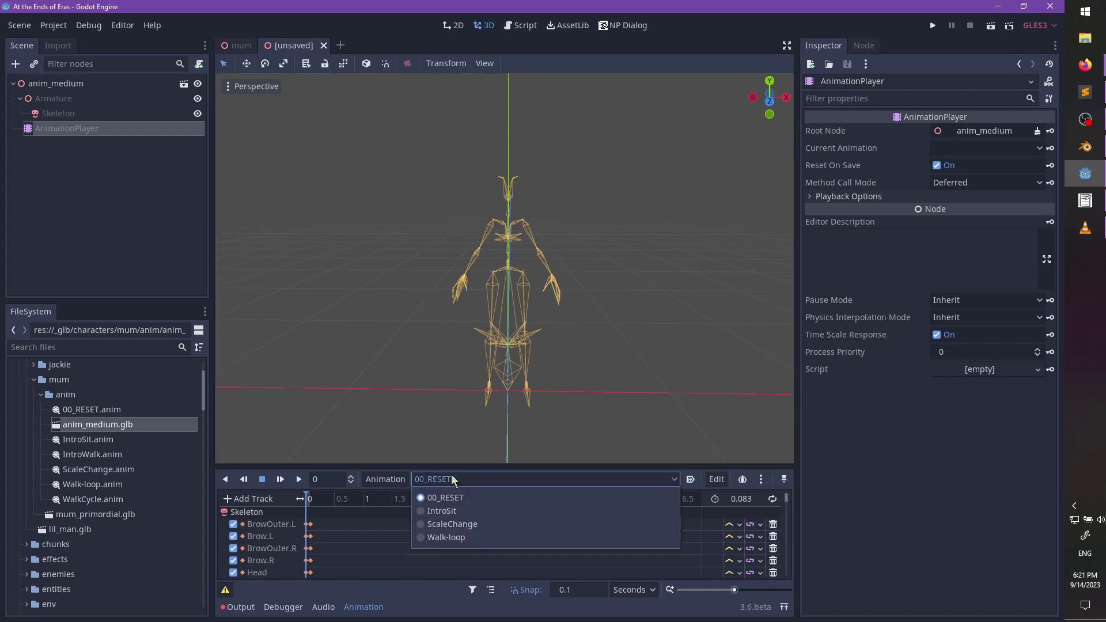
{"action": "left_click", "coordinate": [451, 474]}
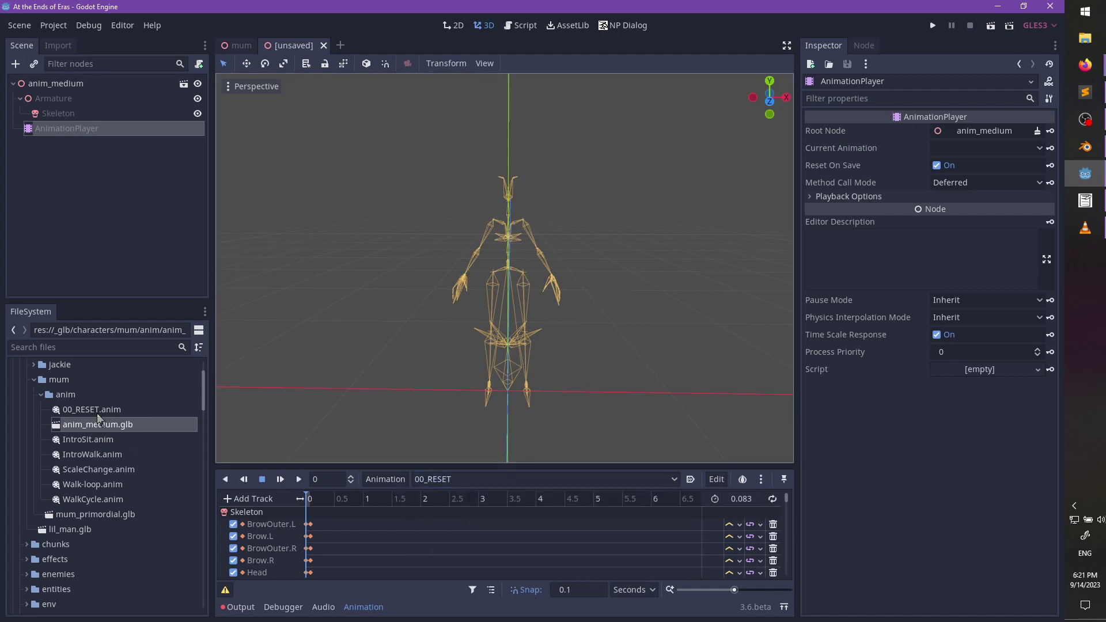
- Delete the outdated IntroWalk.anim and WalkCycle.anim files from the mum character's anim folder
{"action": "left_click", "coordinate": [91, 455]}
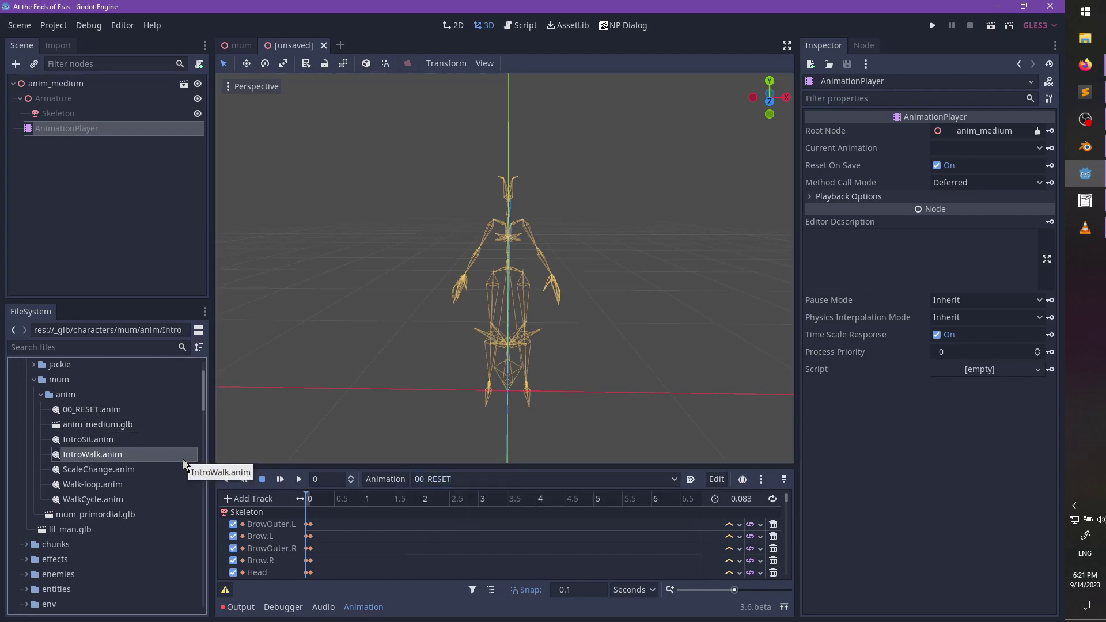
{"action": "key", "text": "Delete"}
{"action": "key", "text": "Return"}
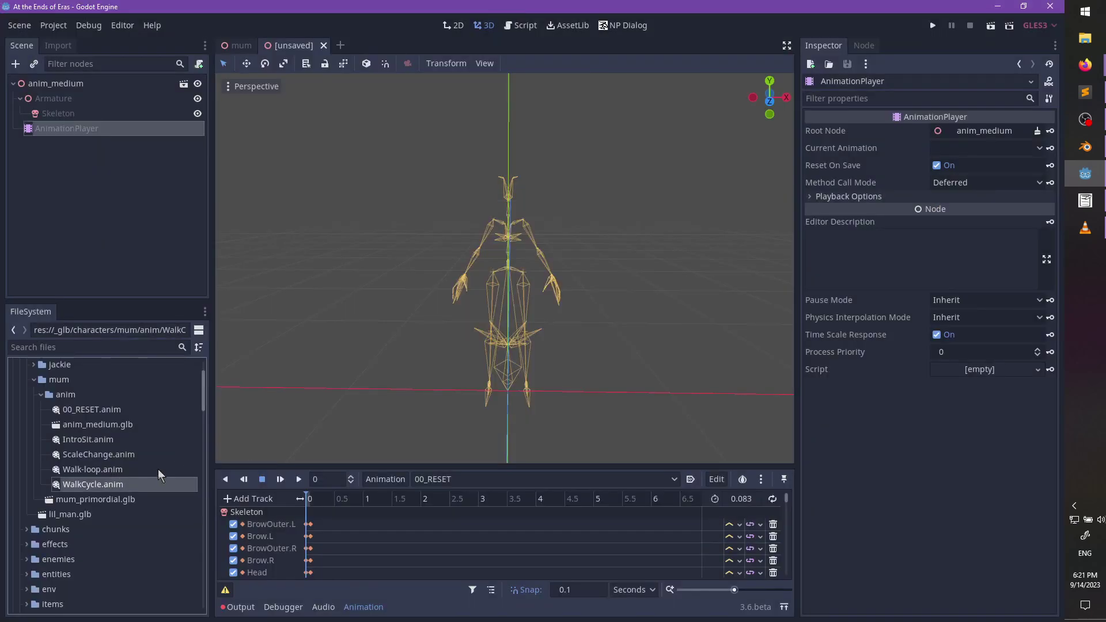
{"action": "key", "text": "Delete"}
{"action": "key", "text": "Return"}
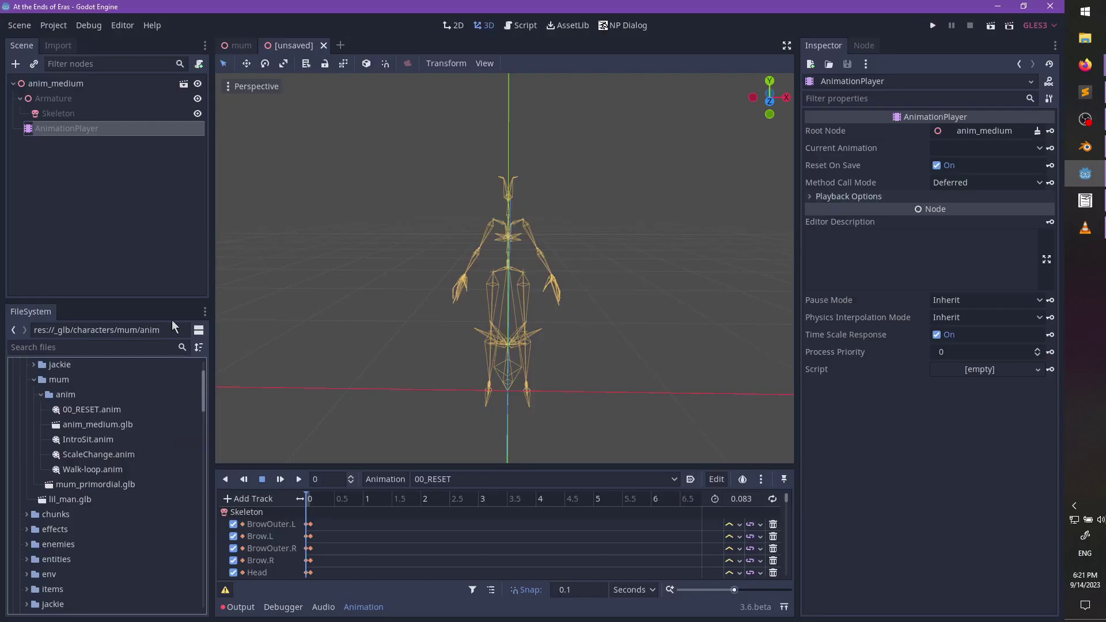
- Close the unsaved anim_medium scene without saving it and return to the mum scene
{"action": "key", "text": "ctrl+s"}
{"action": "key", "text": "Escape"}
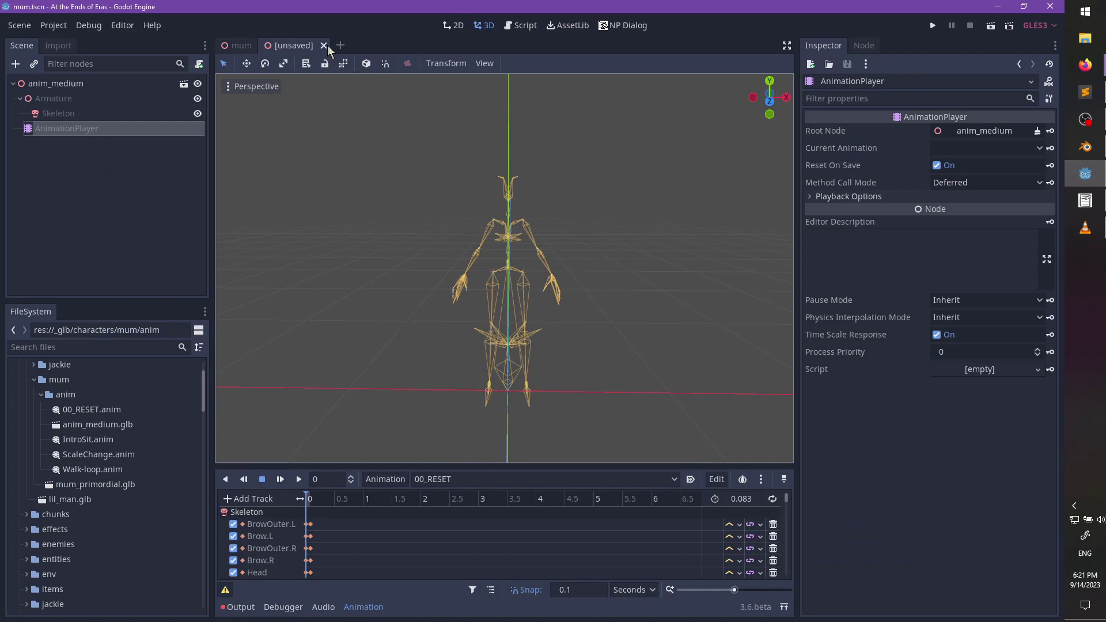
{"action": "left_click", "coordinate": [326, 45]}
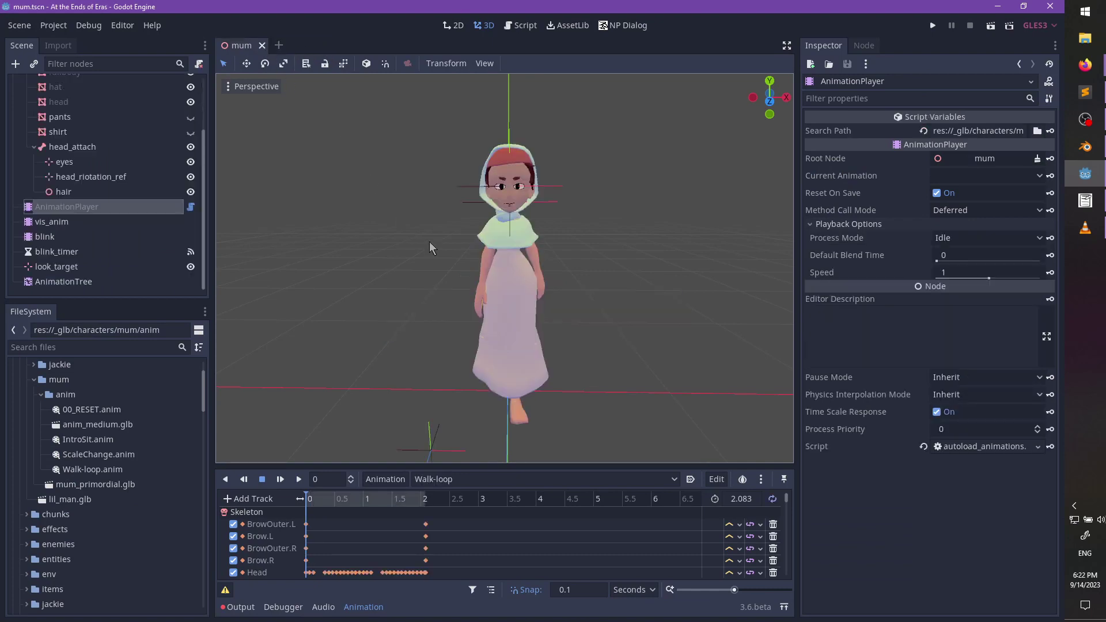
- Play the IntroSit animation on the mum character, view it from several angles, and scrub back to 0.1 seconds
{"action": "middle_click_drag", "start_coordinate": [387, 258], "coordinate": [362, 279]}
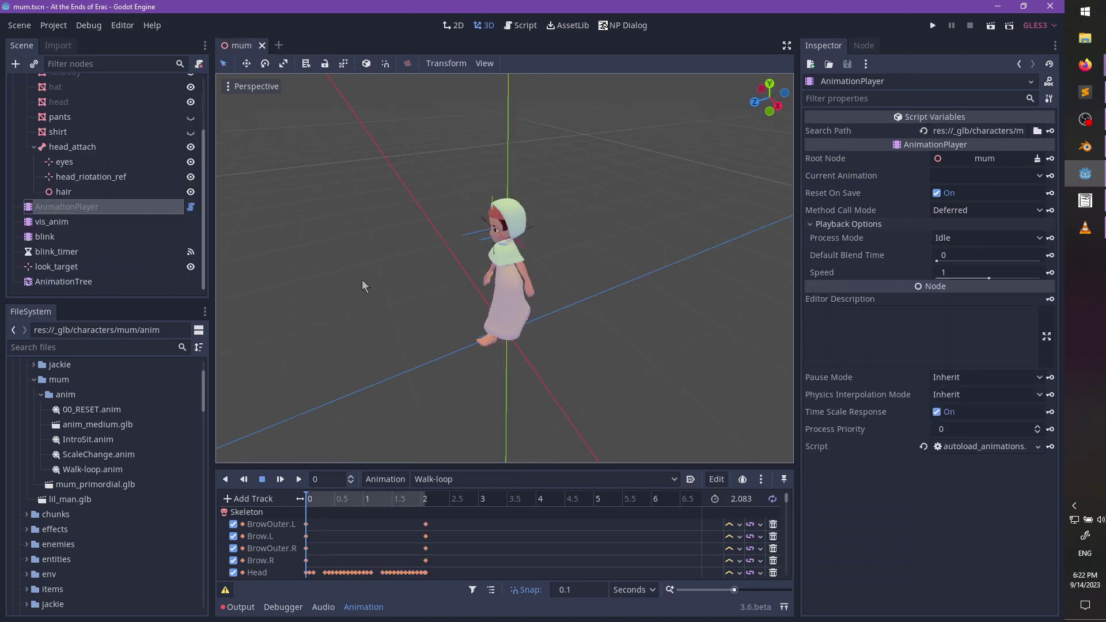
{"action": "left_click", "coordinate": [448, 479]}
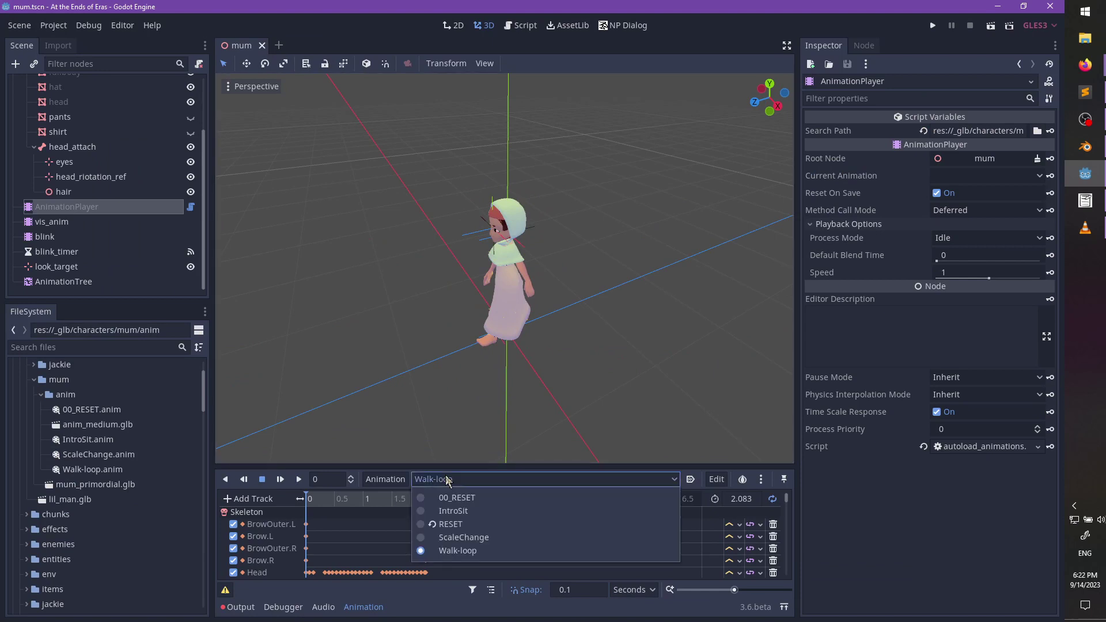
{"action": "left_click", "coordinate": [285, 481]}
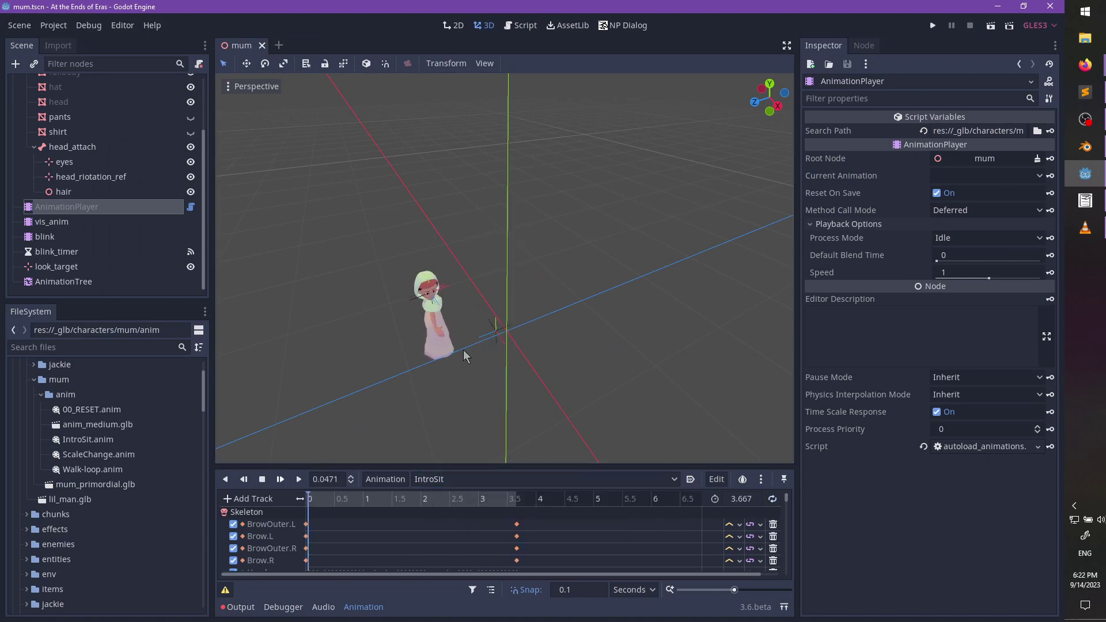
{"action": "middle_click_drag", "start_coordinate": [464, 353], "coordinate": [534, 263]}
{"action": "scroll", "coordinate": [582, 288], "scroll_direction": "up", "scroll_amount": 8}
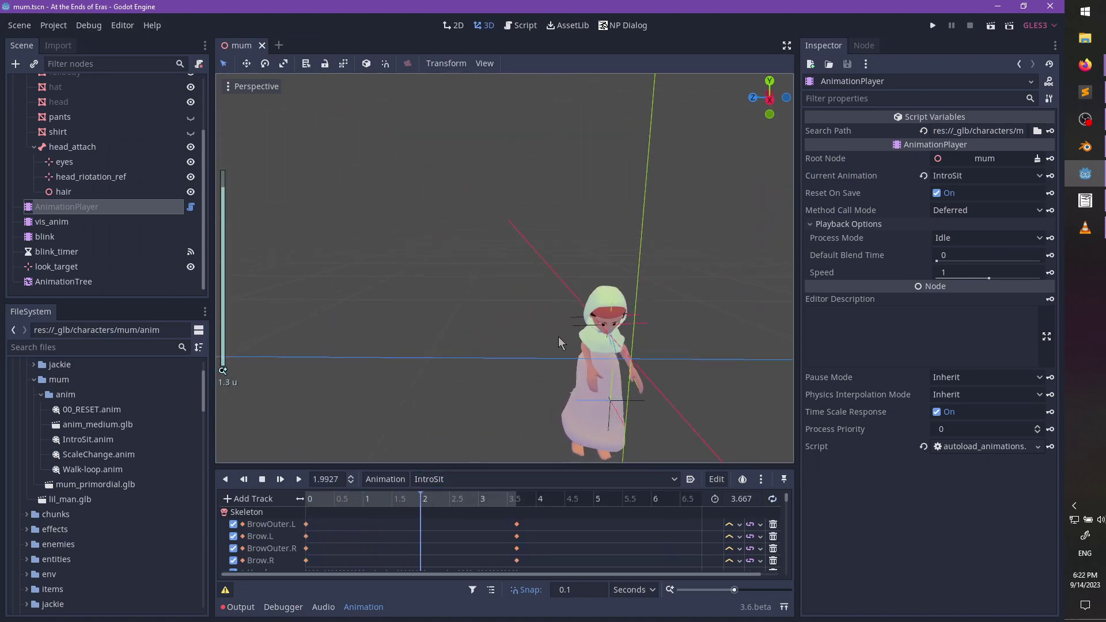
{"action": "mouse_move", "coordinate": [558, 337]}
{"action": "middle_mouse_down"}
{"action": "mouse_move", "coordinate": [441, 250]}
{"action": "mouse_move", "coordinate": [579, 321]}
{"action": "mouse_move", "coordinate": [475, 325]}
{"action": "mouse_move", "coordinate": [617, 340]}
{"action": "mouse_move", "coordinate": [324, 264]}
{"action": "mouse_move", "coordinate": [485, 280]}
{"action": "mouse_move", "coordinate": [561, 331]}
{"action": "middle_mouse_up"}
{"action": "scroll", "coordinate": [475, 325], "scroll_direction": "up", "scroll_amount": 2}
{"action": "scroll", "coordinate": [331, 264], "scroll_direction": "down", "scroll_amount": 7}
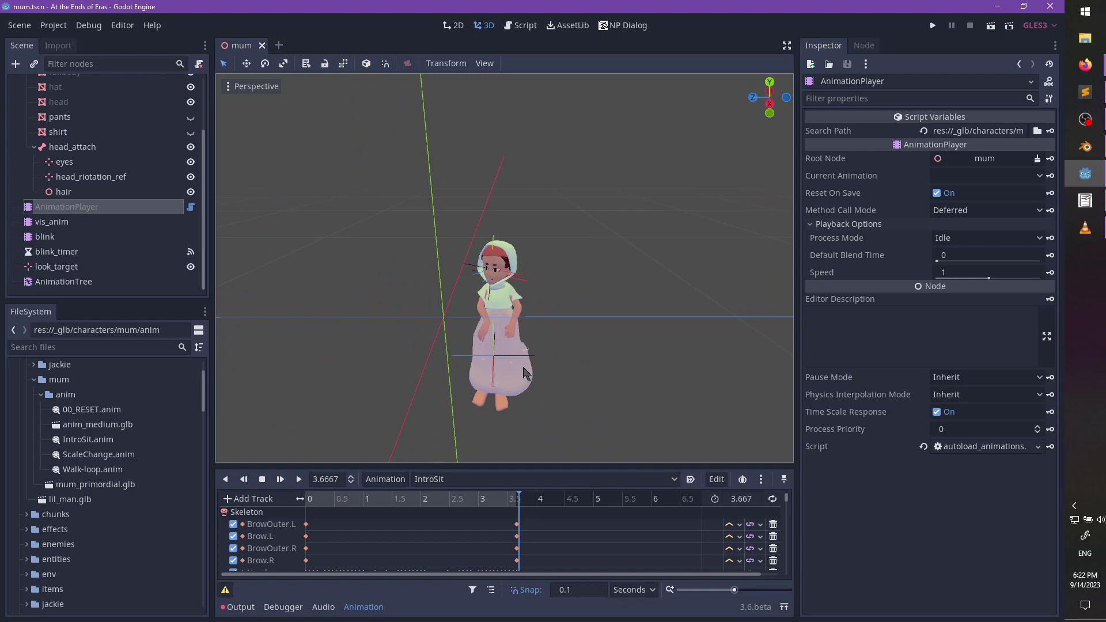
{"action": "scroll", "coordinate": [128, 257], "scroll_direction": "up", "scroll_amount": 3}
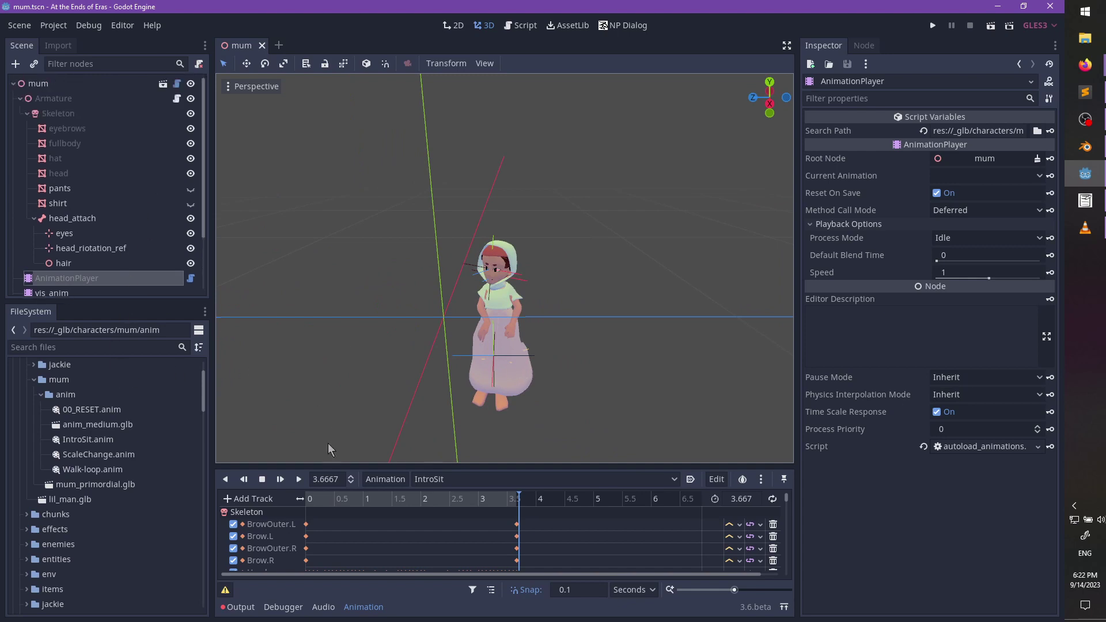
{"action": "left_click_drag", "start_coordinate": [520, 503], "coordinate": [314, 501]}
- Switch to Blender, reopen the recent medium.blend file, and widen the 3D viewport to inspect the armature
{"action": "left_click", "coordinate": [1085, 146]}
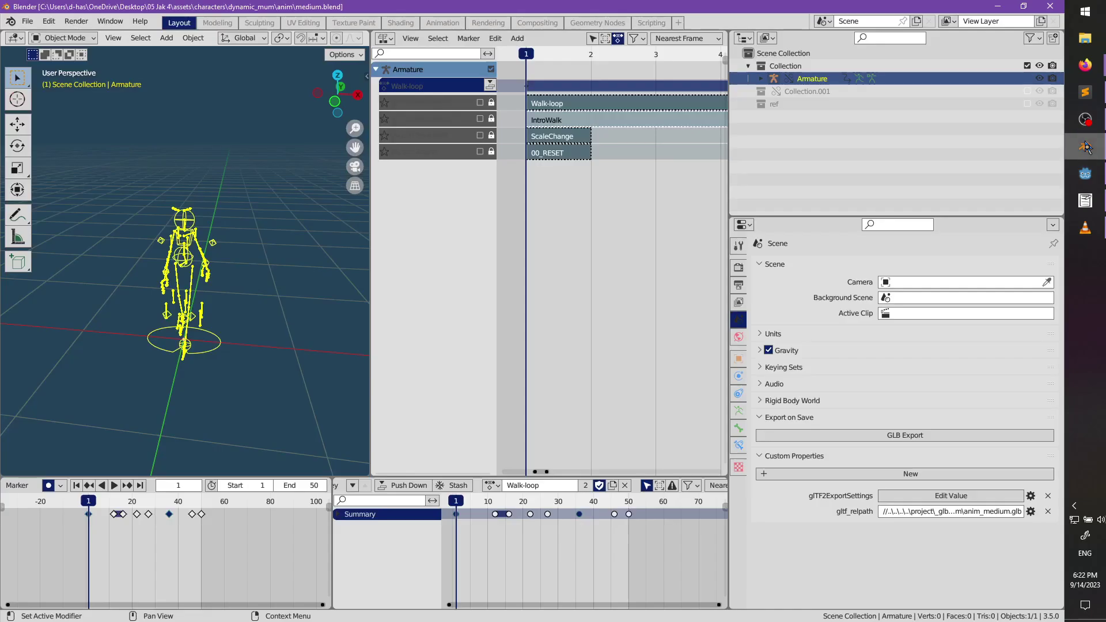
{"action": "left_click", "coordinate": [27, 21]}
{"action": "mouse_move", "coordinate": [124, 61]}
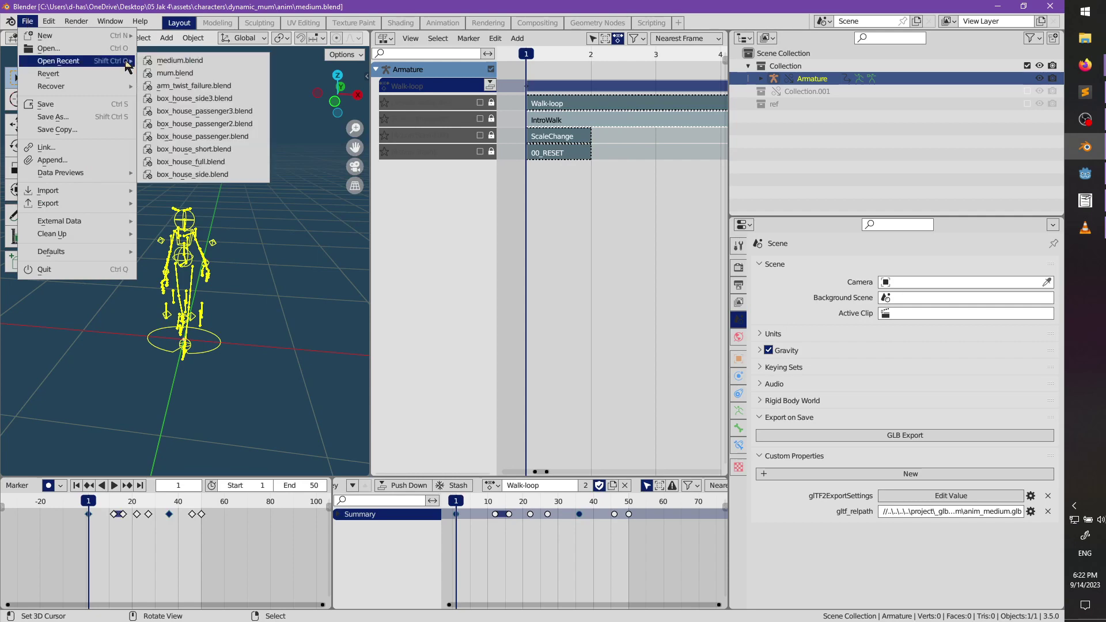
{"action": "left_click", "coordinate": [189, 62]}
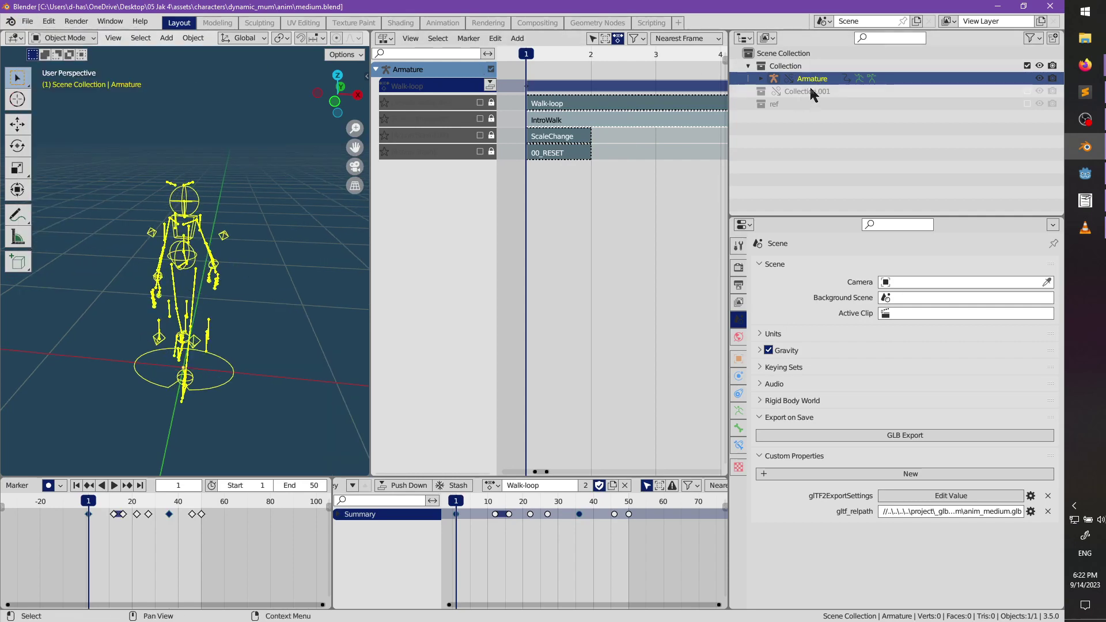
{"action": "middle_click_drag", "start_coordinate": [185, 261], "coordinate": [276, 259]}
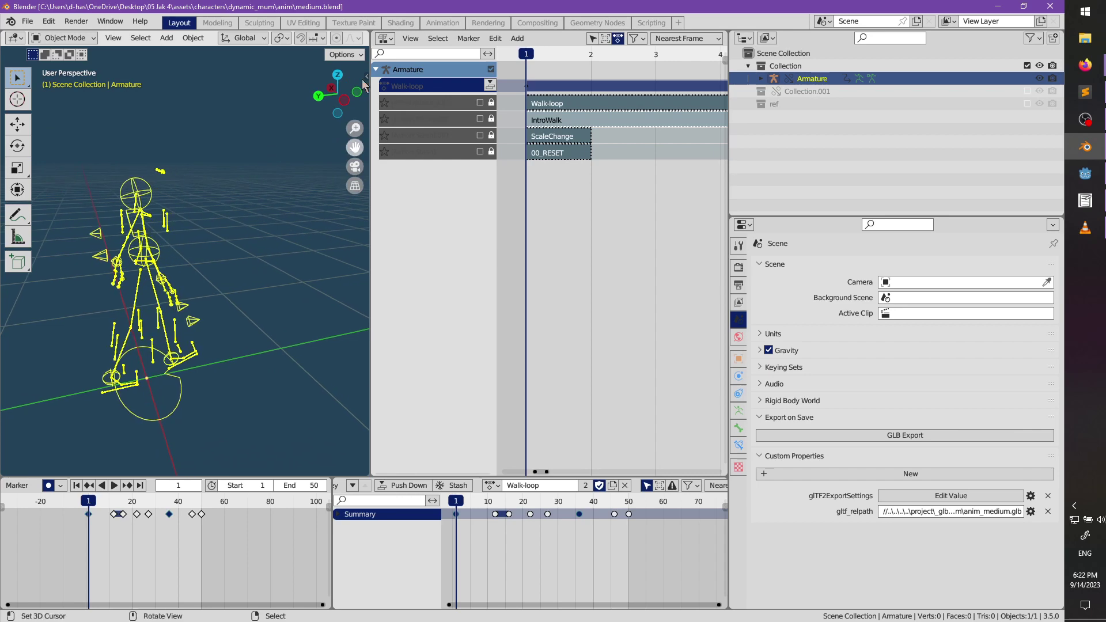
{"action": "left_click_drag", "start_coordinate": [369, 30], "coordinate": [467, 92]}
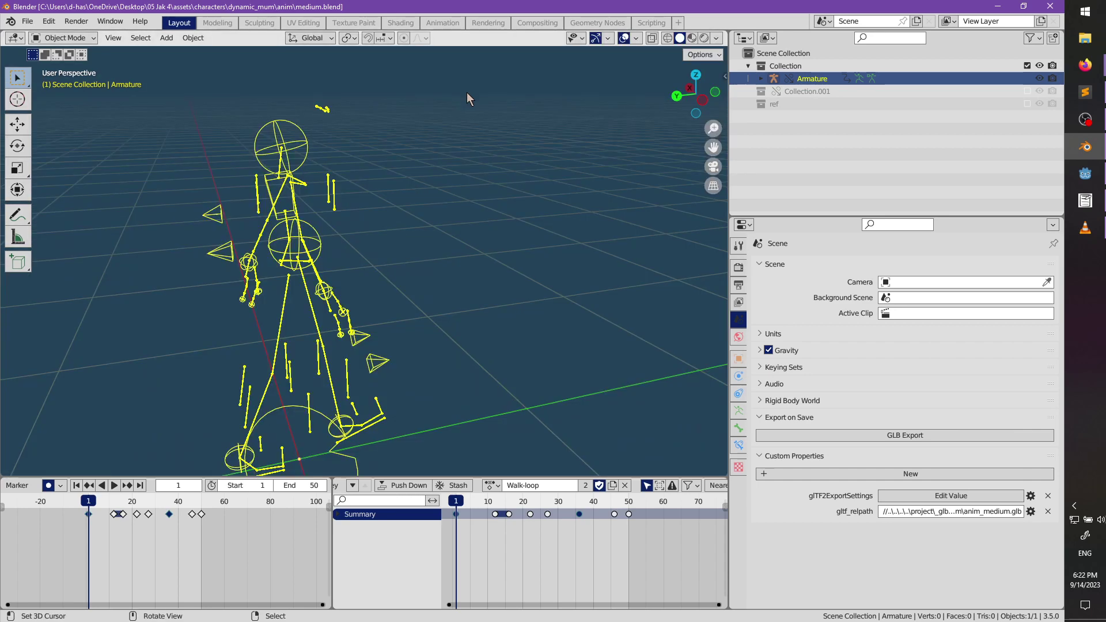
{"action": "scroll", "coordinate": [499, 184], "scroll_direction": "down", "scroll_amount": 4}
- Switch back to Godot, replay IntroSit from the start while viewing the seated pose, and return the playhead to 0
{"action": "key", "text": "alt+Tab"}
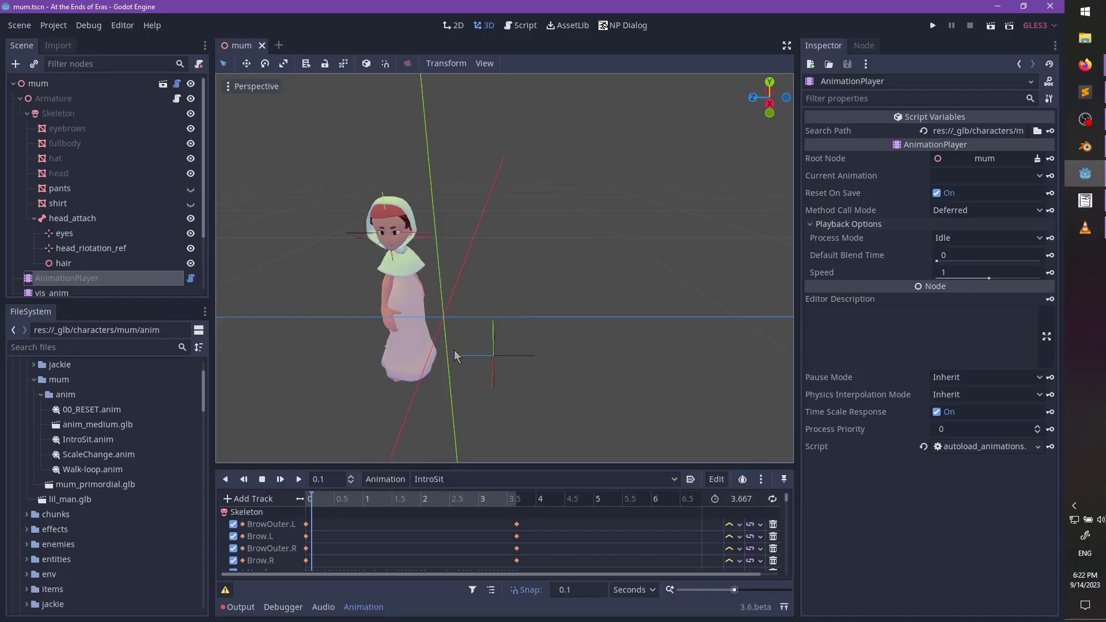
{"action": "left_click", "coordinate": [282, 479]}
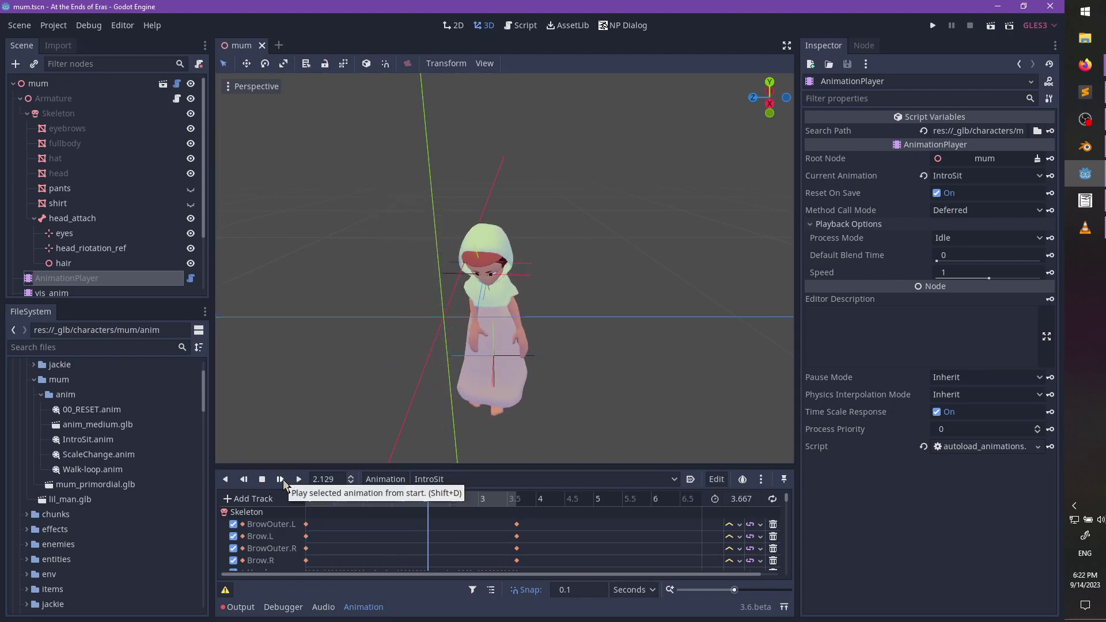
{"action": "middle_click_drag", "start_coordinate": [326, 447], "coordinate": [463, 339]}
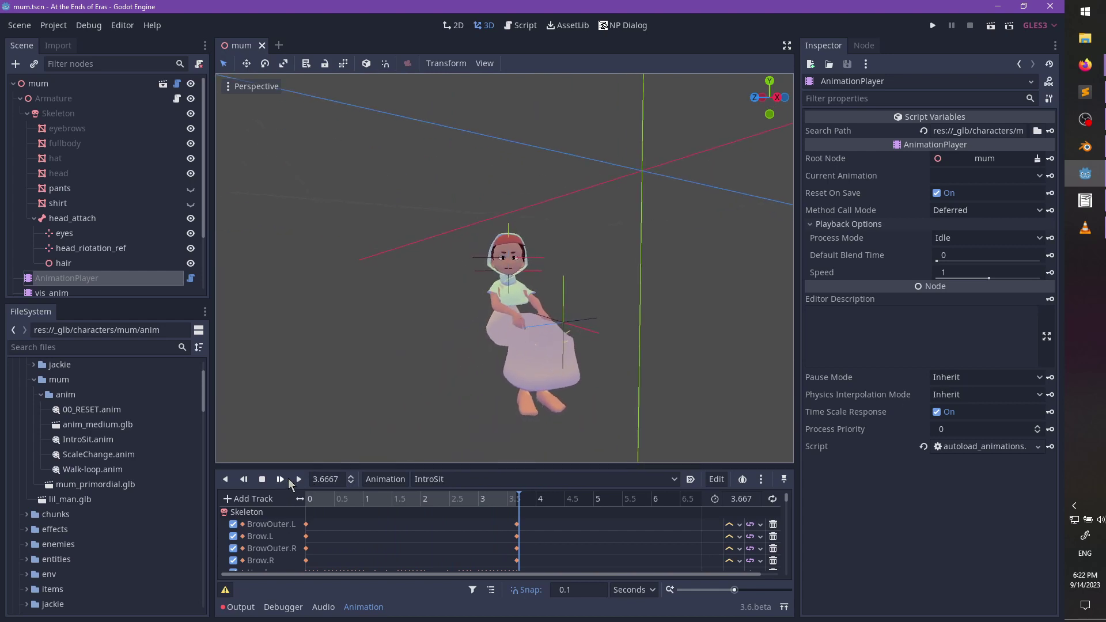
{"action": "left_click_drag", "start_coordinate": [508, 499], "coordinate": [273, 502]}
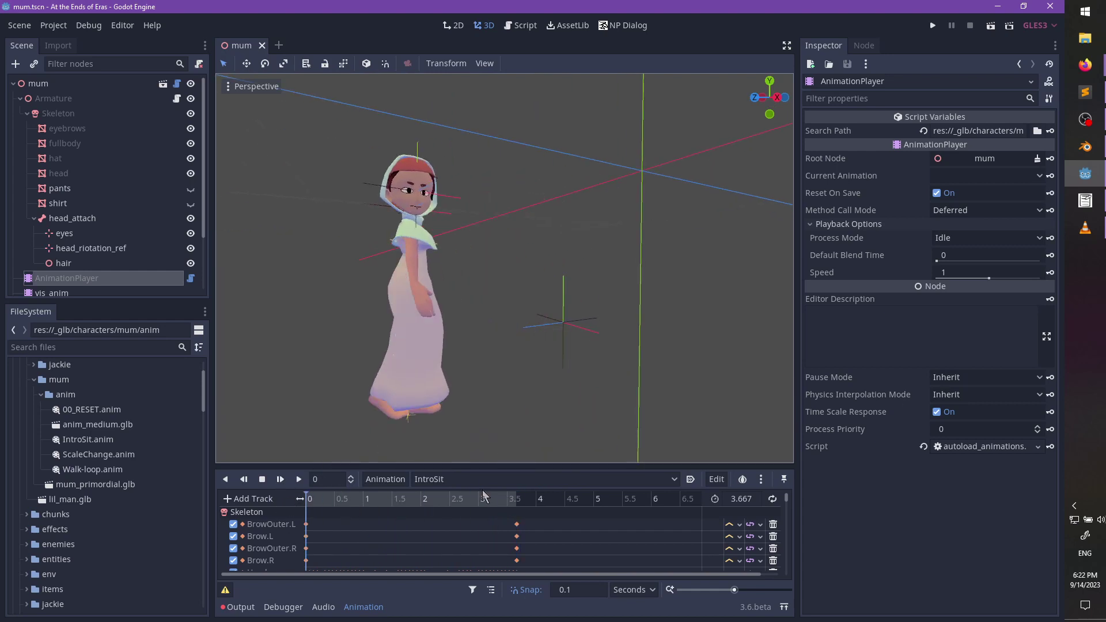
{"action": "left_click", "coordinate": [491, 478]}
{"action": "left_click", "coordinate": [492, 478]}
- Enlarge the animation editor to show more tracks and replay IntroSit from the start in a wider view
{"action": "scroll", "coordinate": [531, 243], "scroll_direction": "down", "scroll_amount": 6}
{"action": "middle_click_drag", "start_coordinate": [531, 243], "coordinate": [580, 223]}
{"action": "scroll", "coordinate": [438, 297], "scroll_direction": "up", "scroll_amount": 3}
{"action": "middle_click_drag", "start_coordinate": [436, 312], "coordinate": [382, 481]}
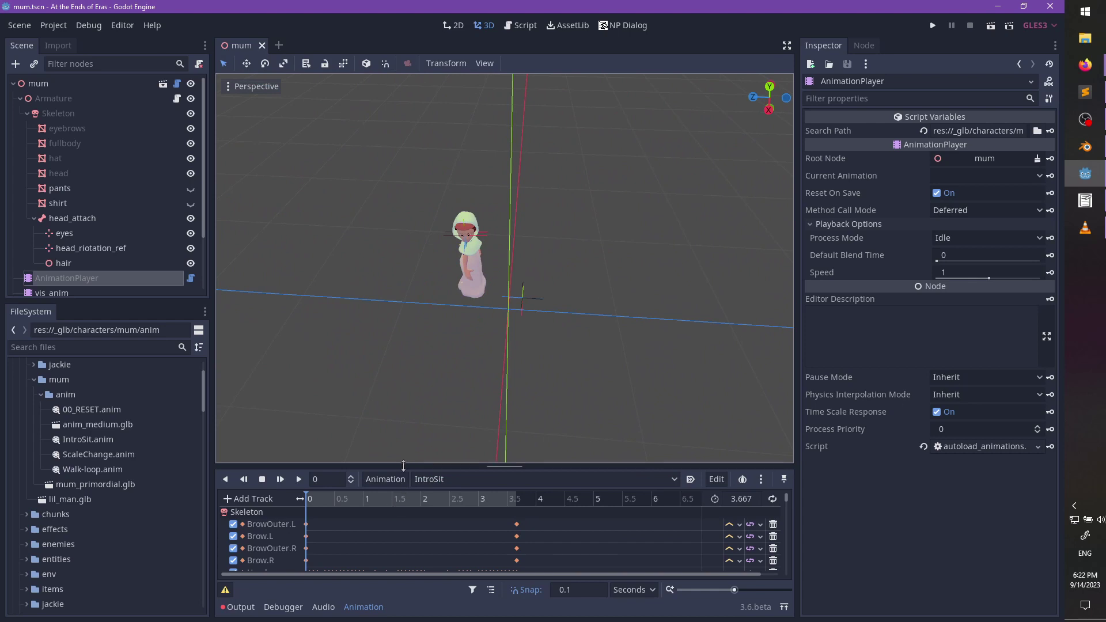
{"action": "left_click_drag", "start_coordinate": [404, 465], "coordinate": [334, 378]}
{"action": "left_click", "coordinate": [278, 394]}
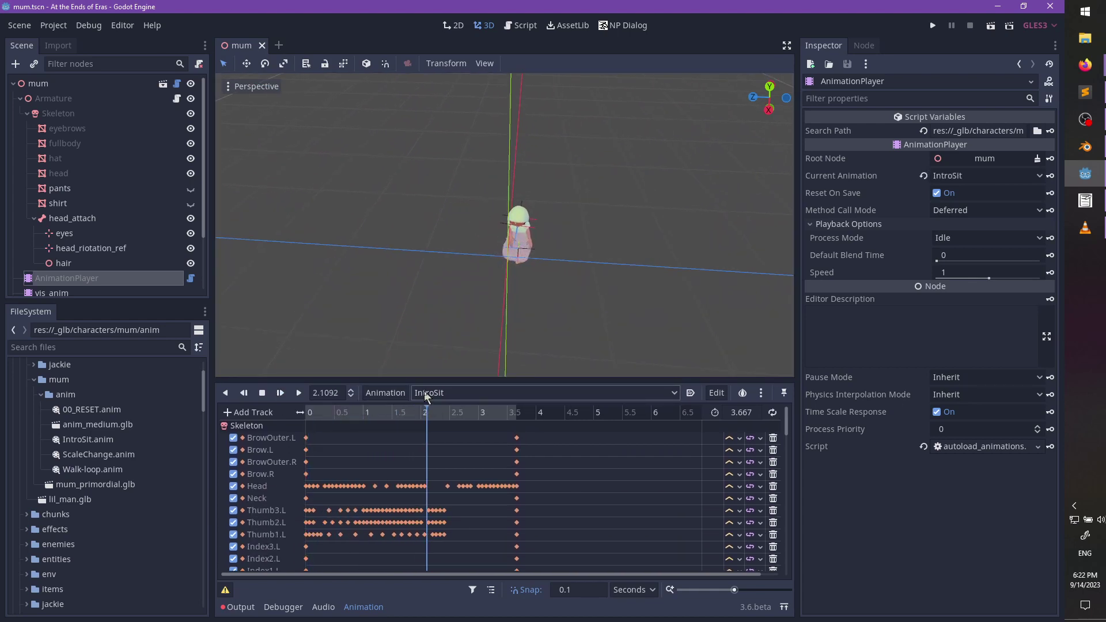
- Select the Walk-loop animation, preview it on the mum character, stop playback, and return the playhead to 0
{"action": "left_click", "coordinate": [451, 394]}
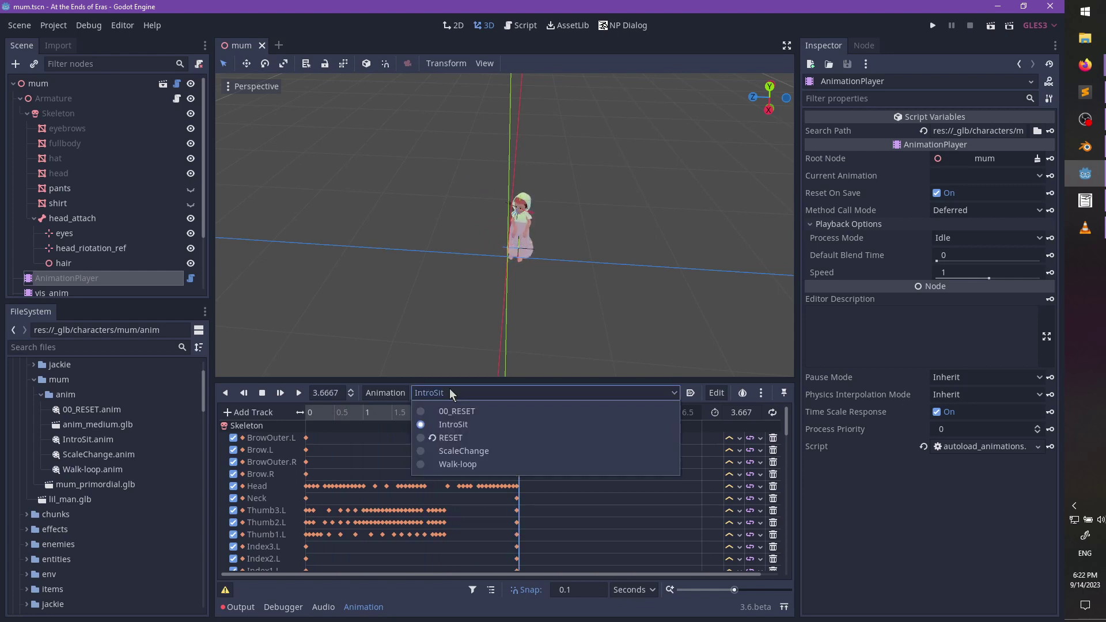
{"action": "left_click", "coordinate": [451, 465]}
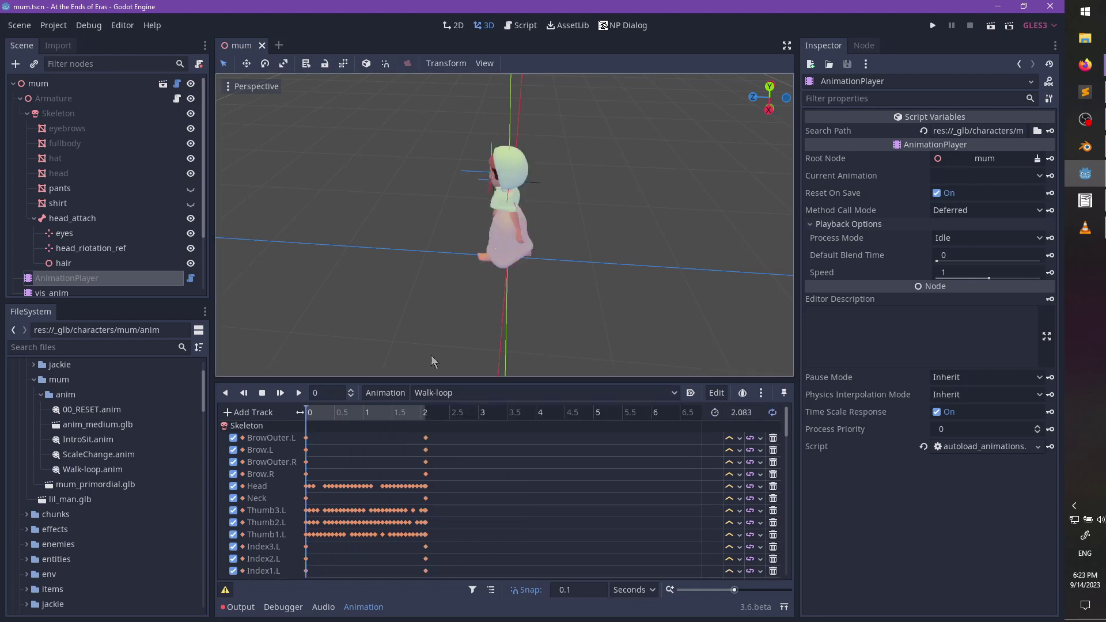
{"action": "middle_click_drag", "start_coordinate": [401, 330], "coordinate": [542, 275]}
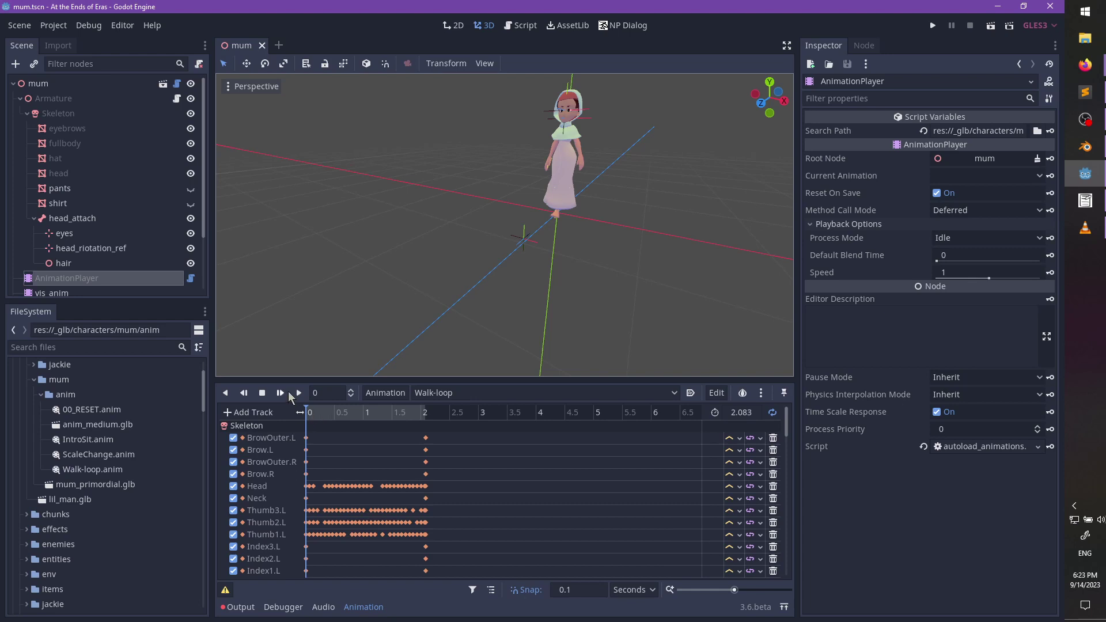
{"action": "left_click", "coordinate": [289, 394]}
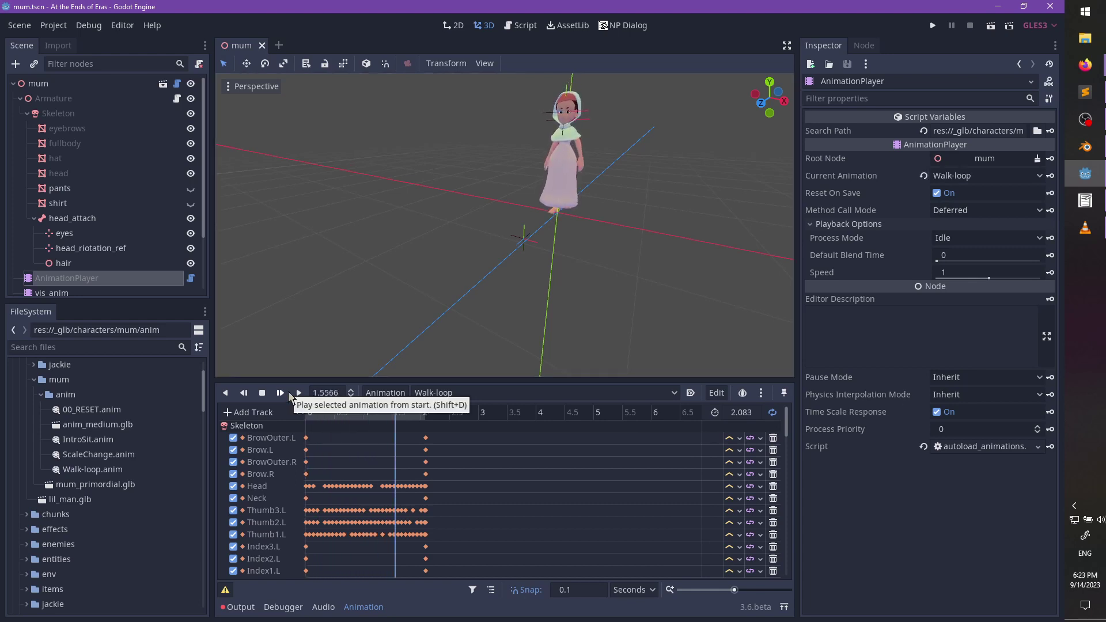
{"action": "left_click", "coordinate": [261, 393]}
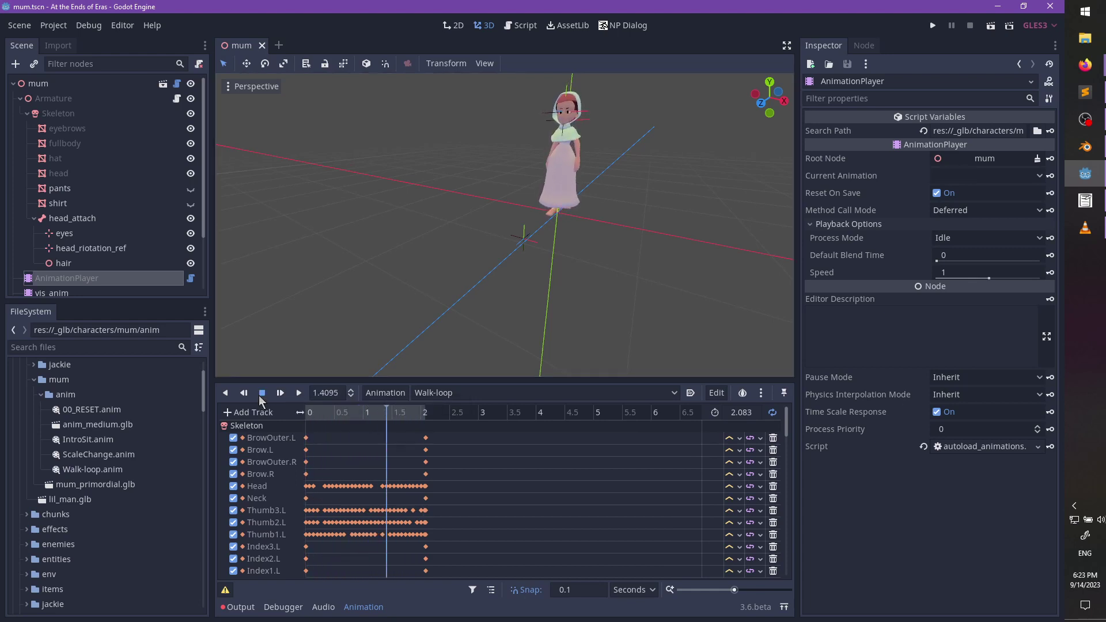
{"action": "left_click_drag", "start_coordinate": [361, 418], "coordinate": [309, 415]}
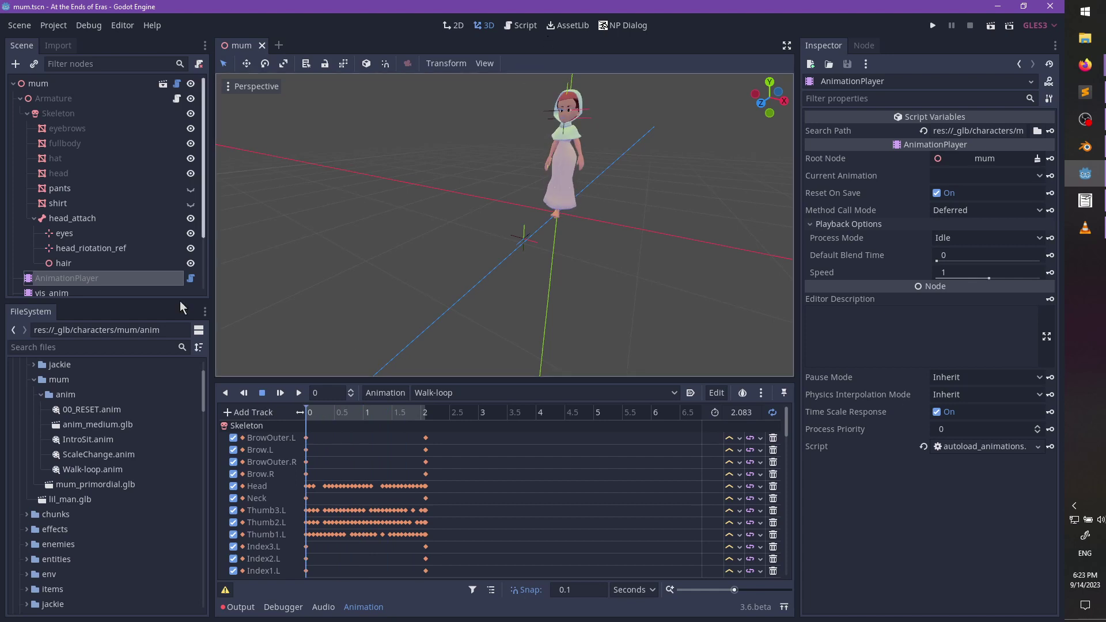
- Collapse the Armature branch and select the mum scene's root node
{"action": "left_click", "coordinate": [20, 99]}
{"action": "left_click", "coordinate": [78, 84]}
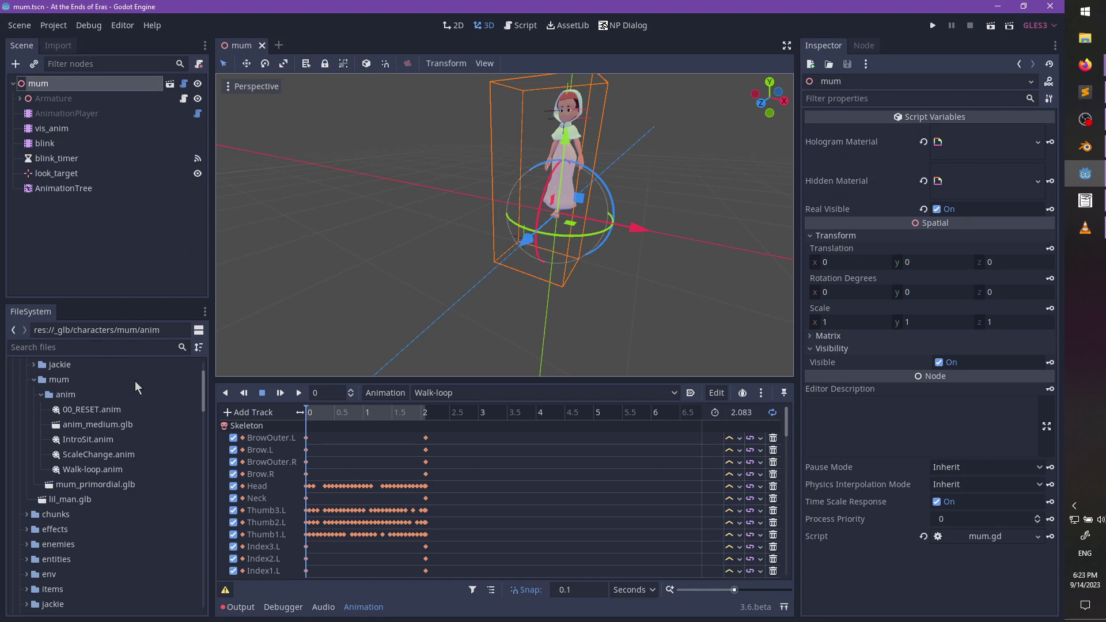
- Search the project files for "illusor", open illusory_room.tscn, and view the mum character inside the room
{"action": "left_click", "coordinate": [91, 348]}
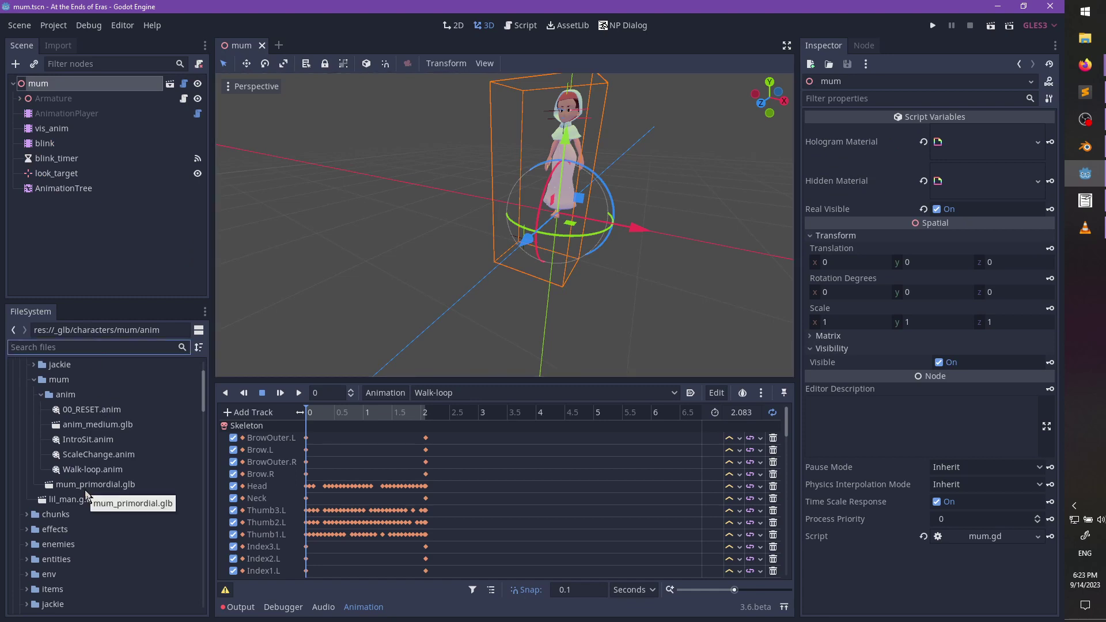
{"action": "type", "text": "illusor"}
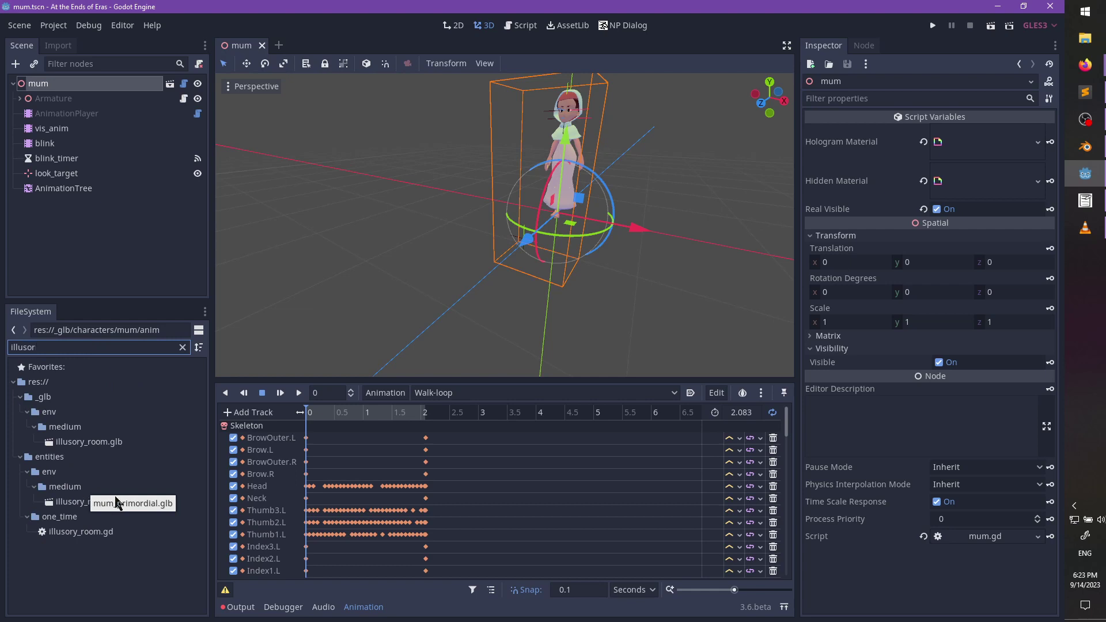
{"action": "double_click", "coordinate": [115, 502]}
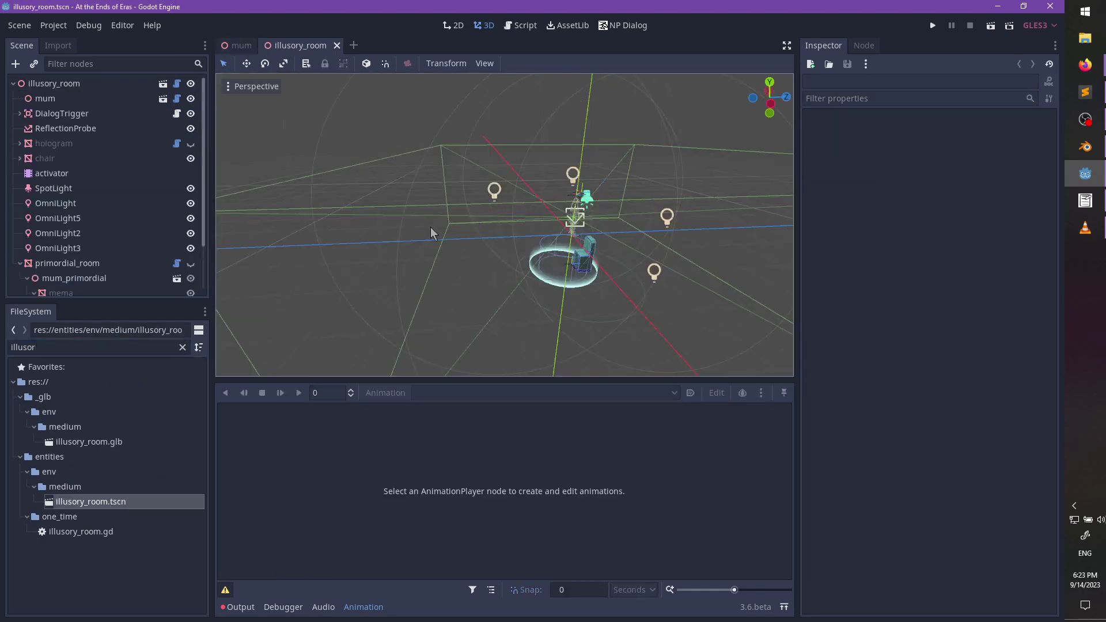
{"action": "scroll", "coordinate": [529, 205], "scroll_direction": "up", "scroll_amount": 3}
{"action": "middle_click_drag", "start_coordinate": [528, 205], "coordinate": [582, 231]}
{"action": "scroll", "coordinate": [74, 153], "scroll_direction": "down", "scroll_amount": 3}
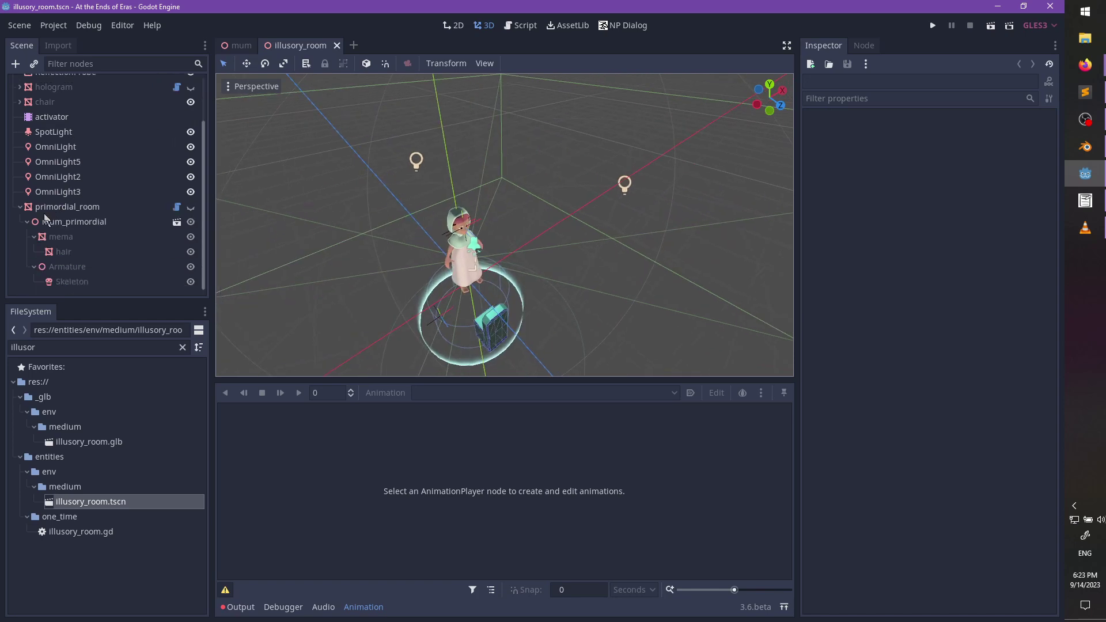
- Toggle the hologram node's visibility, enable its Real Object Visible property, and view mum inside the furnished room
{"action": "scroll", "coordinate": [44, 218], "scroll_direction": "up", "scroll_amount": 3}
{"action": "left_click", "coordinate": [89, 131]}
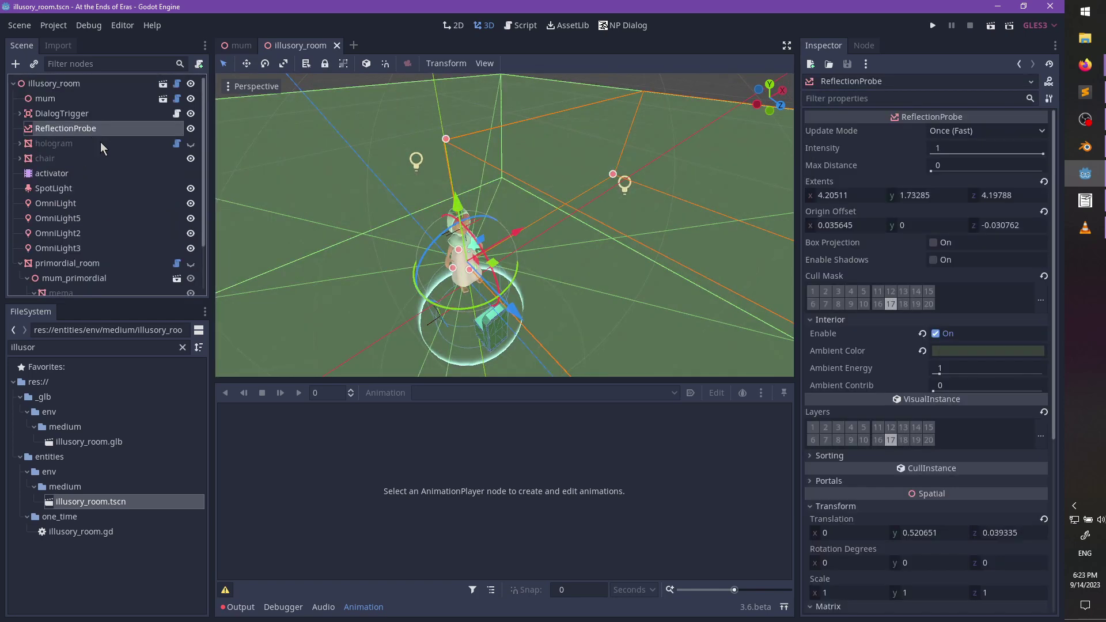
{"action": "left_click", "coordinate": [190, 144]}
{"action": "left_click", "coordinate": [138, 143]}
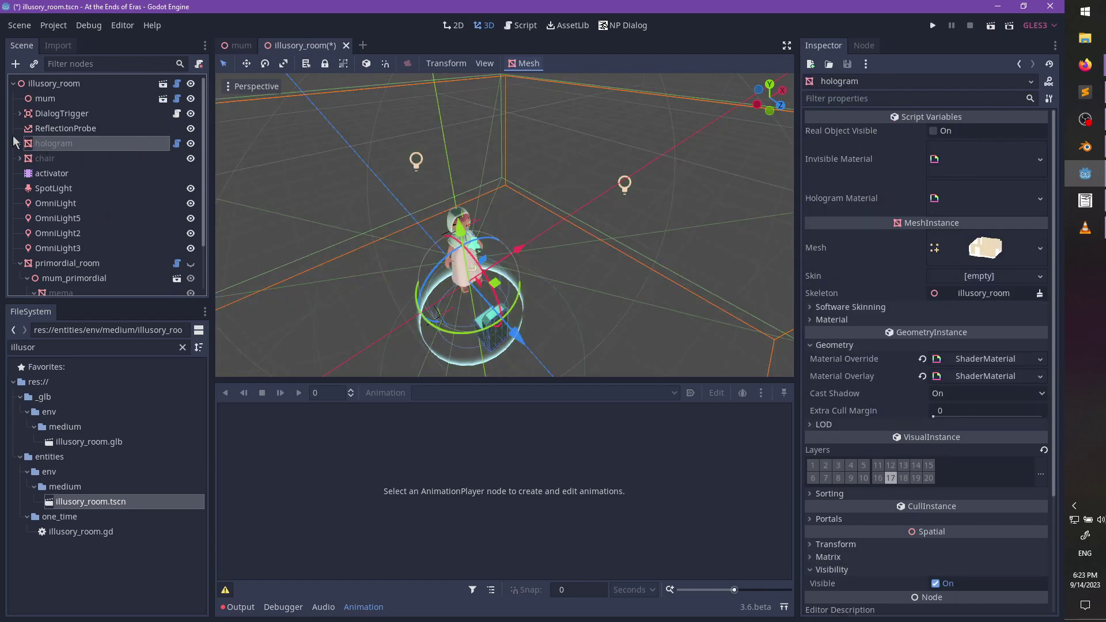
{"action": "left_click", "coordinate": [939, 129]}
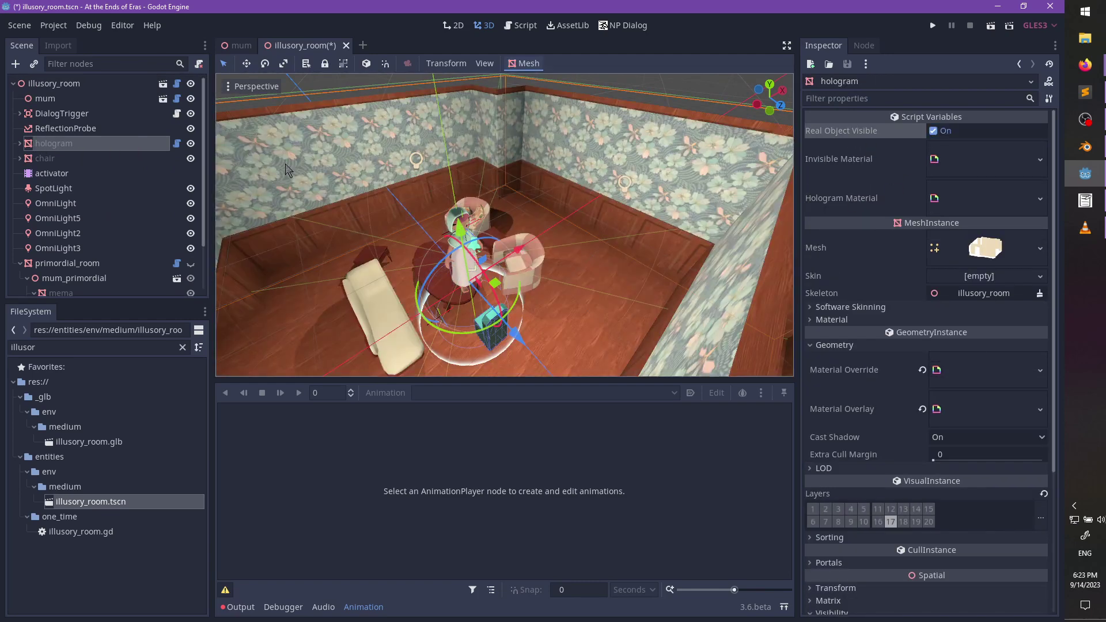
{"action": "scroll", "coordinate": [496, 213], "scroll_direction": "up", "scroll_amount": 4}
{"action": "middle_click_drag", "start_coordinate": [496, 213], "coordinate": [632, 171]}
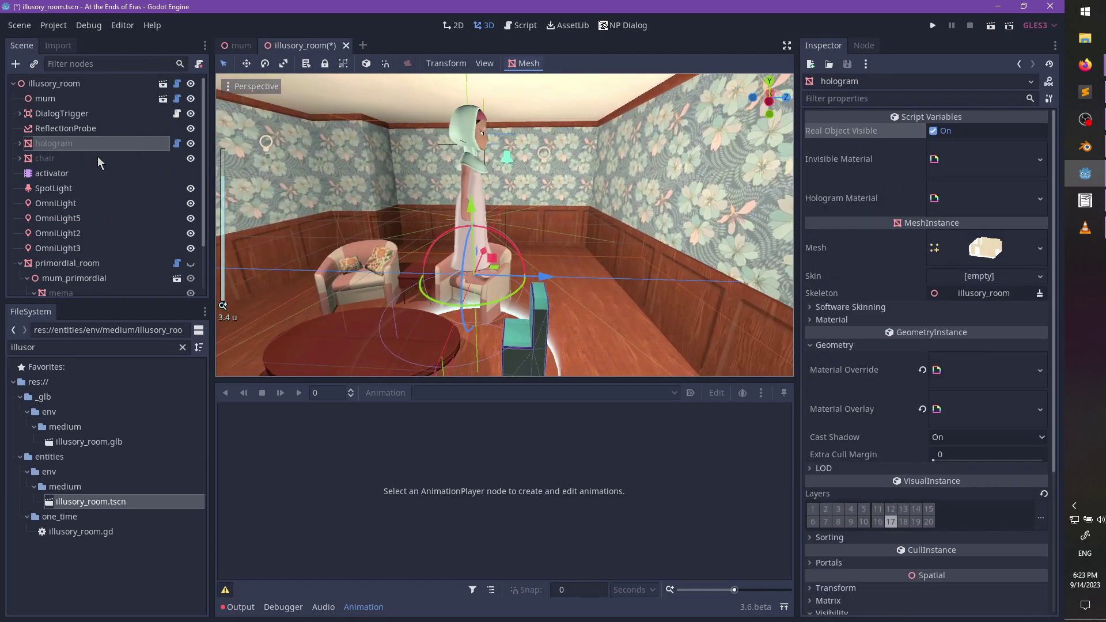
- Scrub the activator node's Activate animation to 3 seconds
{"action": "left_click", "coordinate": [57, 174]}
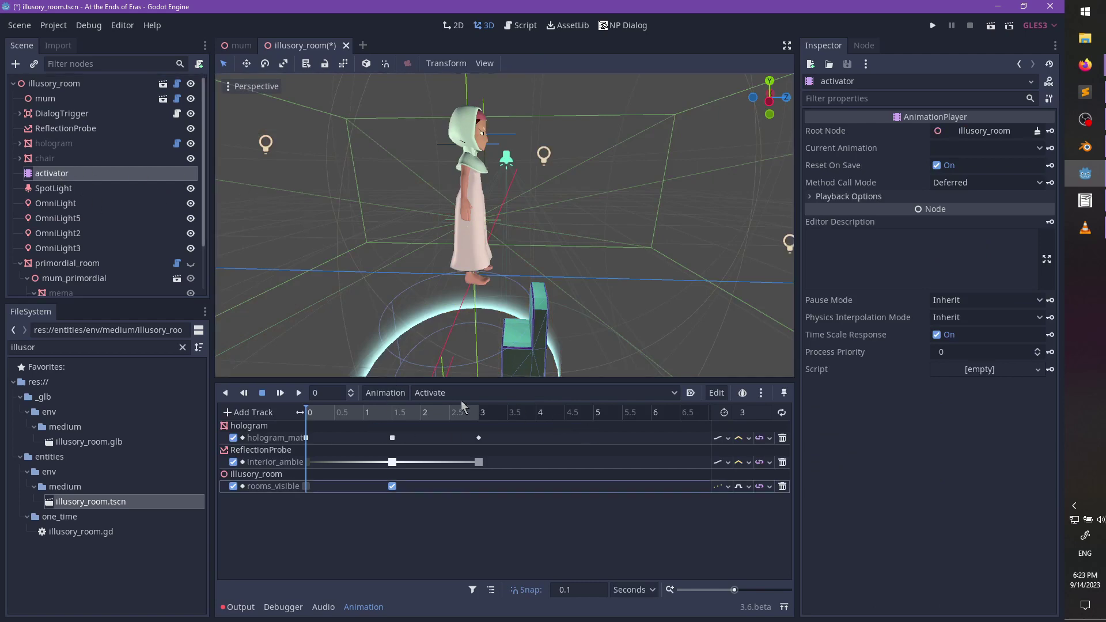
{"action": "left_click_drag", "start_coordinate": [465, 412], "coordinate": [510, 419]}
{"action": "scroll", "coordinate": [521, 235], "scroll_direction": "down", "scroll_amount": 3}
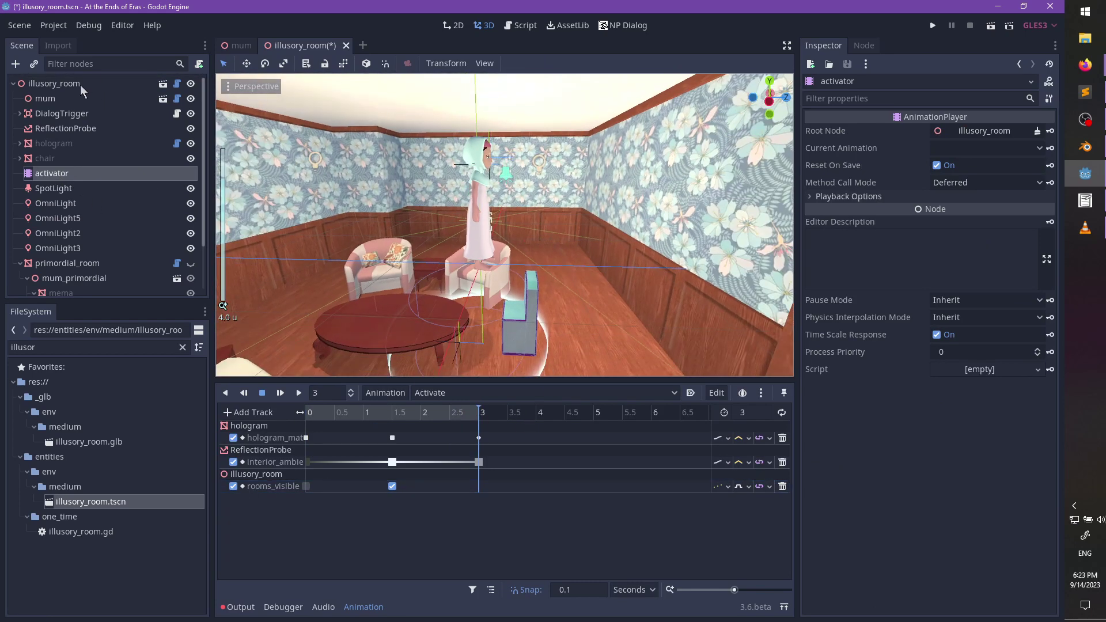
- Add an AnimationPlayer node under the illusory_room root
{"action": "left_click", "coordinate": [80, 85]}
{"action": "key", "text": "ctrl+a"}
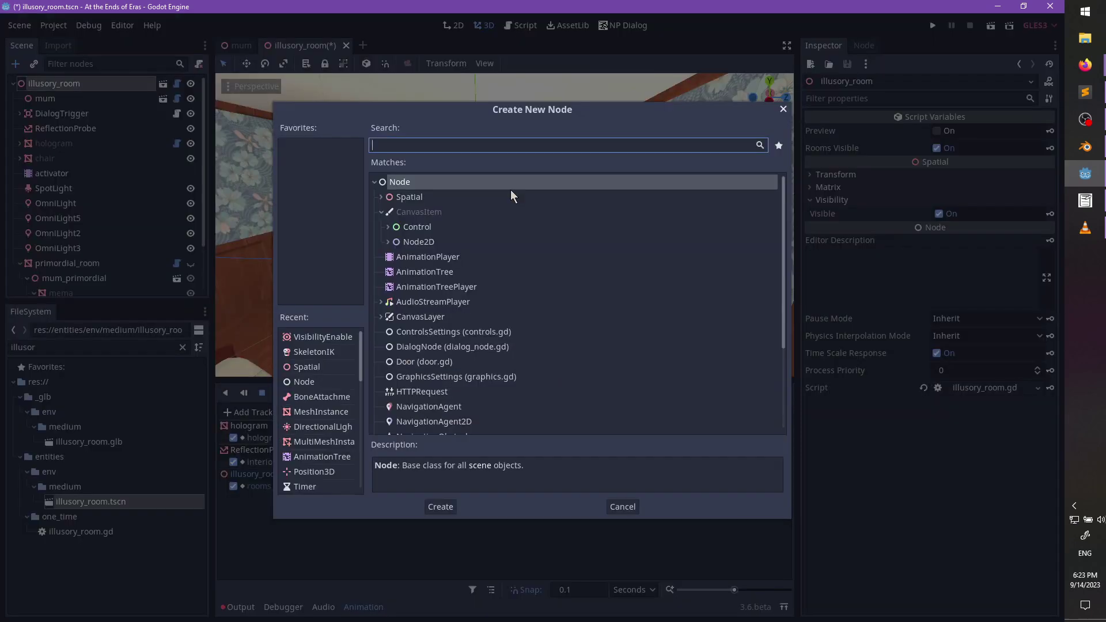
{"action": "type", "text": "change"}
{"action": "key", "text": "ctrl+BackSpace"}
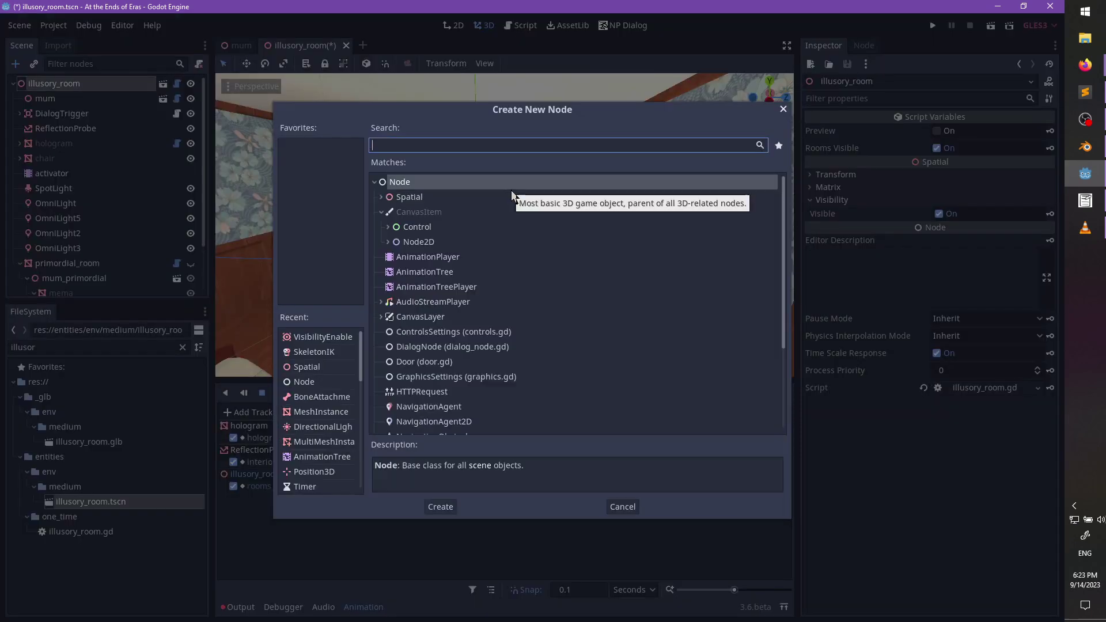
{"action": "type", "text": "Animation"}
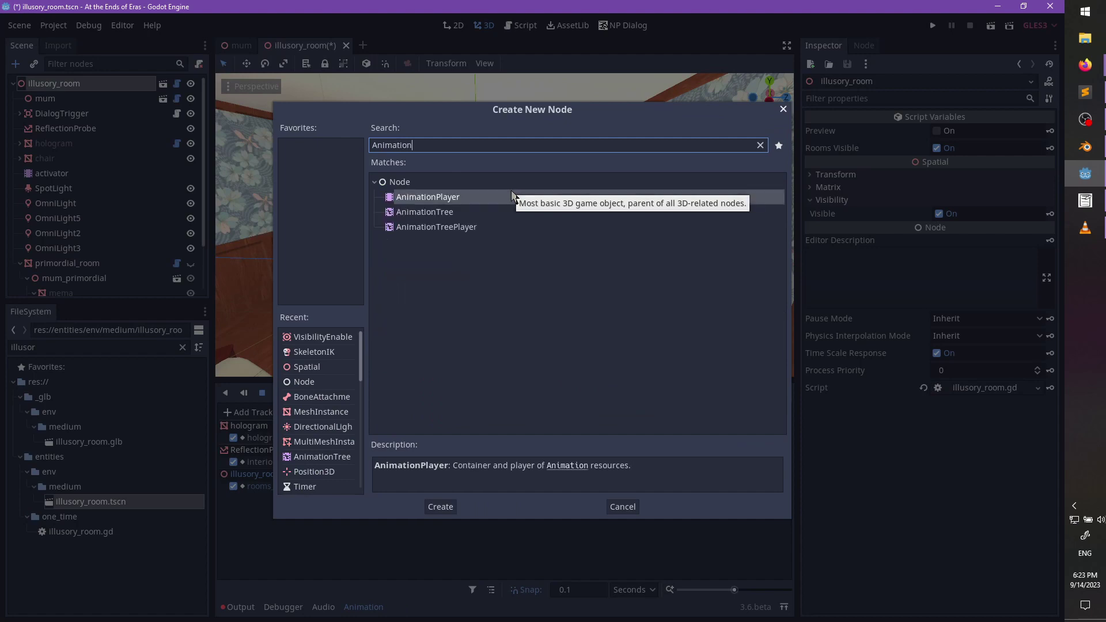
{"action": "key", "text": "Return"}
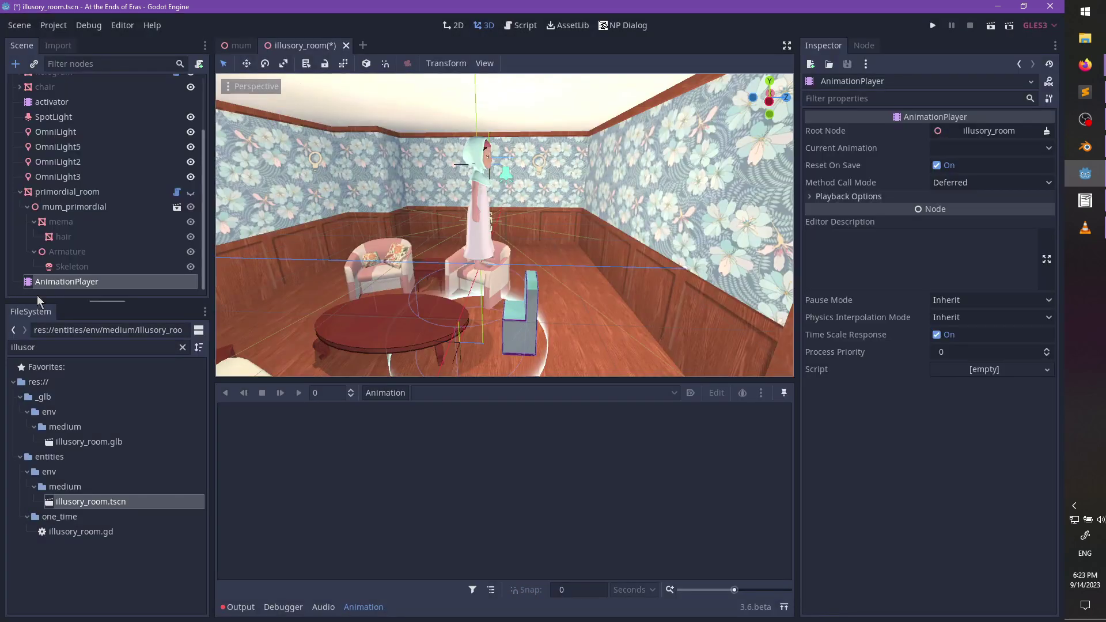
- Place the new AnimationPlayer directly below activator in the scene tree and rename it orchestrator
{"action": "left_click_drag", "start_coordinate": [110, 286], "coordinate": [74, 183]}
{"action": "double_click", "coordinate": [75, 184]}
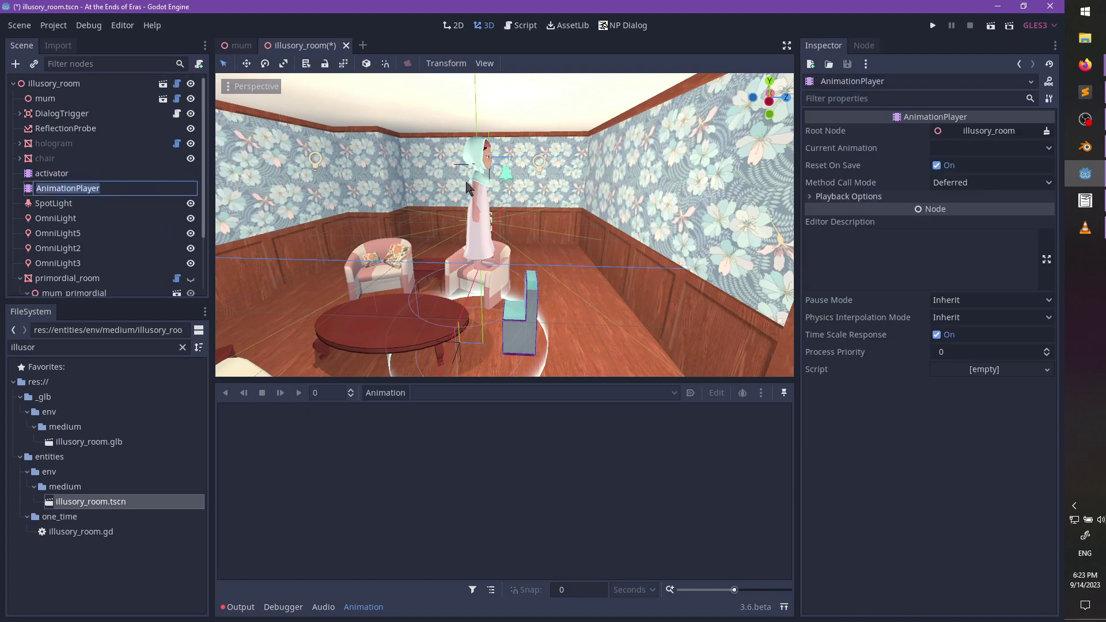
{"action": "type", "text": "orchestrator"}
{"action": "key", "text": "Return"}
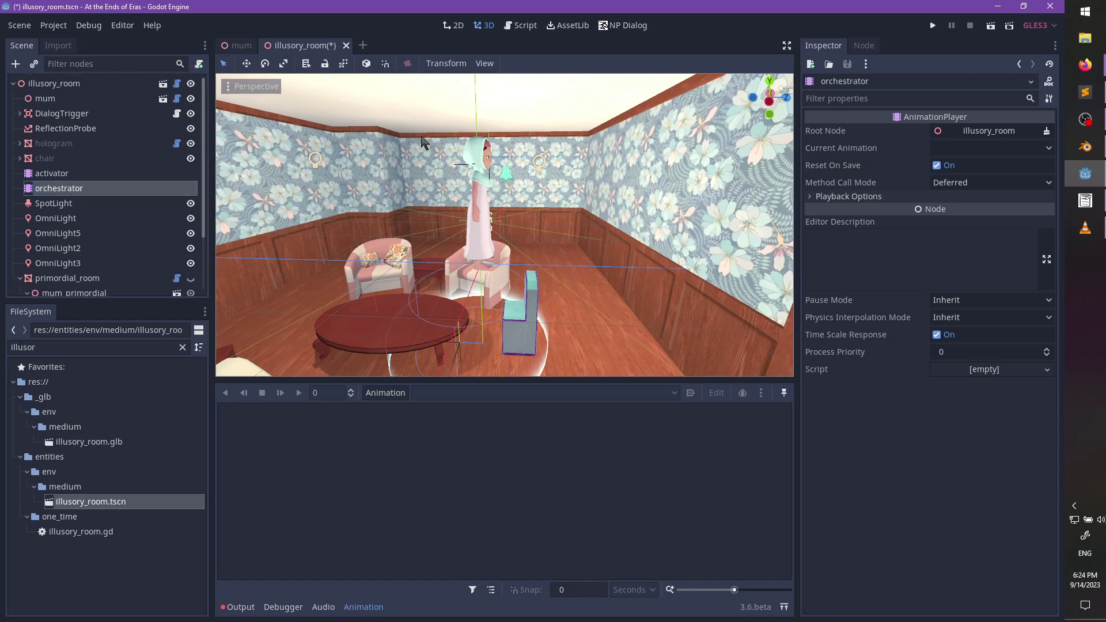
- Create a new animation named mum_walks_in in the orchestrator player
{"action": "left_click", "coordinate": [397, 392]}
{"action": "left_click", "coordinate": [395, 401]}
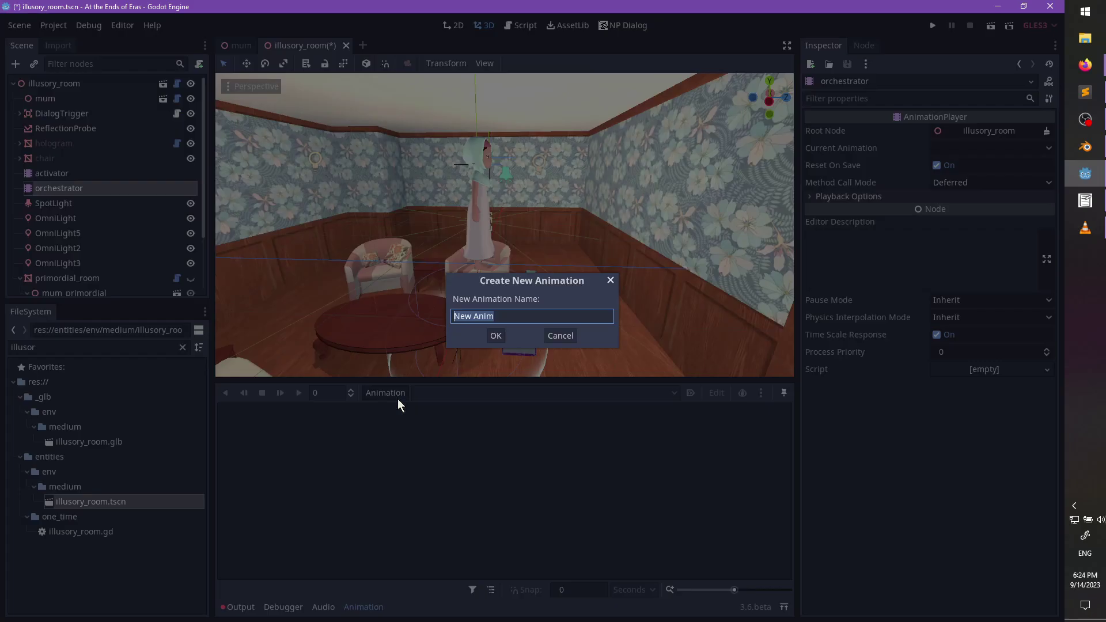
{"action": "type", "text": "mum_walks_in"}
{"action": "key", "text": "Return"}
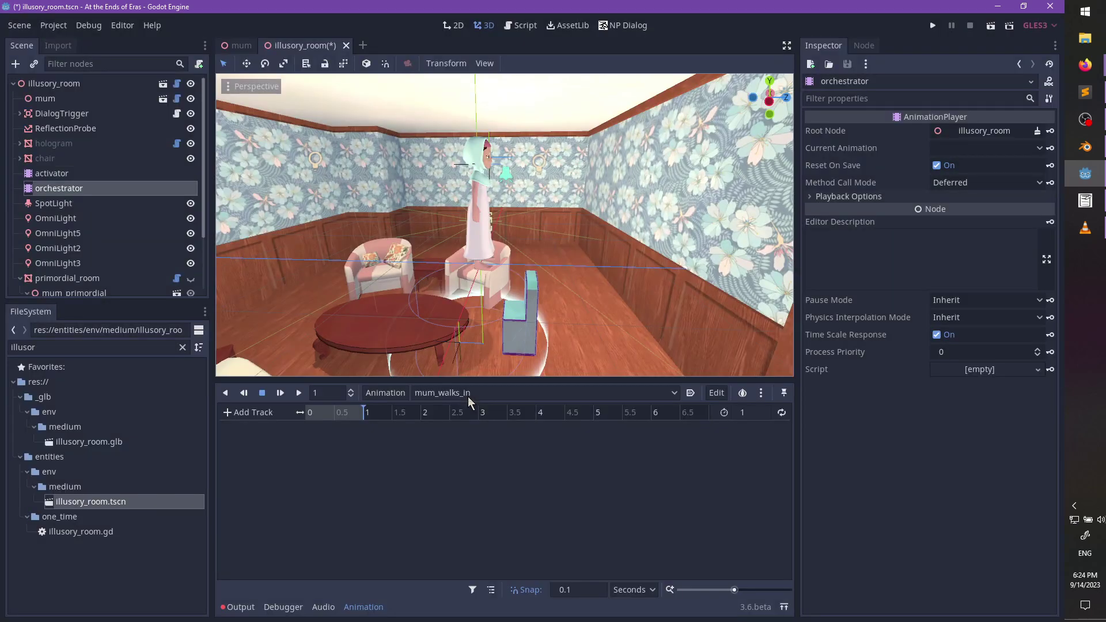
- Open the mum node's script, mum.gd, and search it for "intro"
{"action": "left_click", "coordinate": [176, 100]}
{"action": "scroll", "coordinate": [398, 136], "scroll_direction": "up", "scroll_amount": 12}
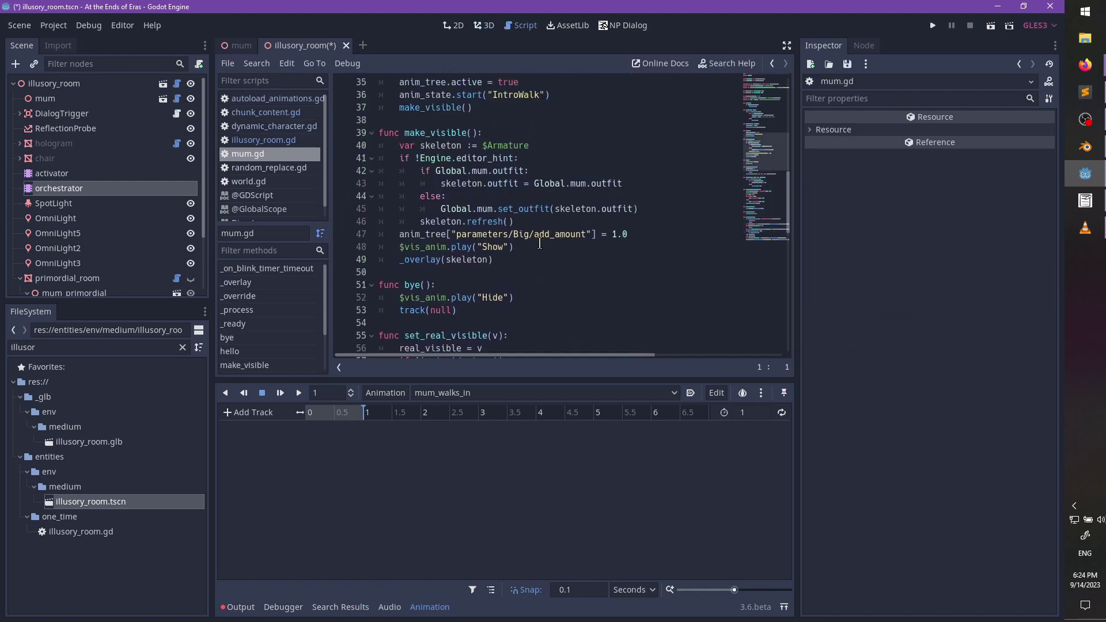
{"action": "scroll", "coordinate": [539, 244], "scroll_direction": "down", "scroll_amount": 14}
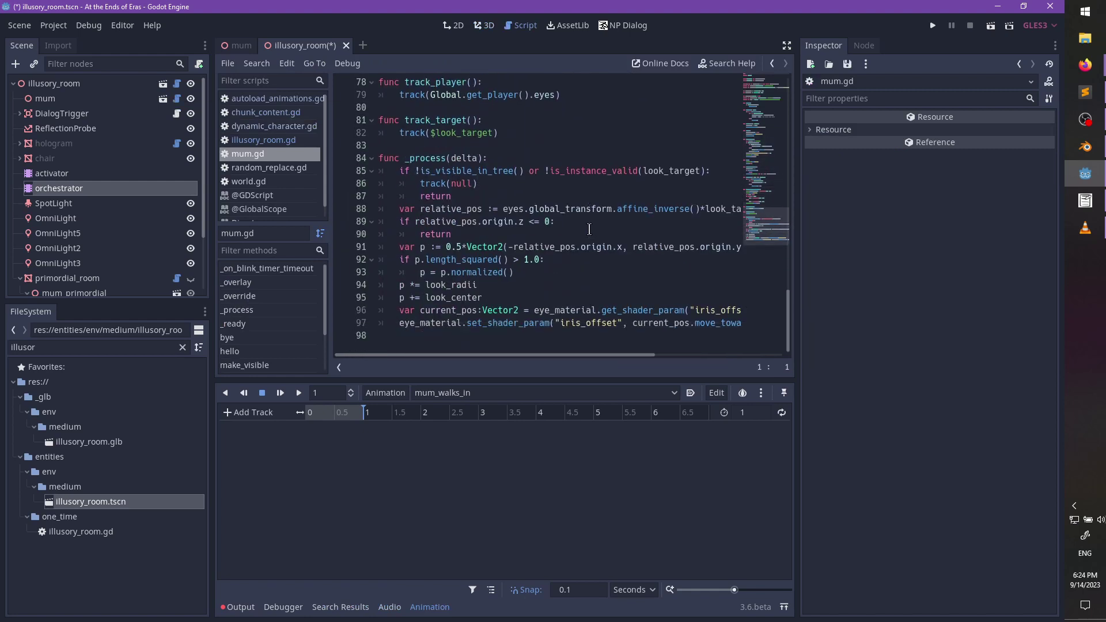
{"action": "scroll", "coordinate": [590, 230], "scroll_direction": "up", "scroll_amount": 12}
{"action": "key", "text": "ctrl+f"}
{"action": "type", "text": "i"}
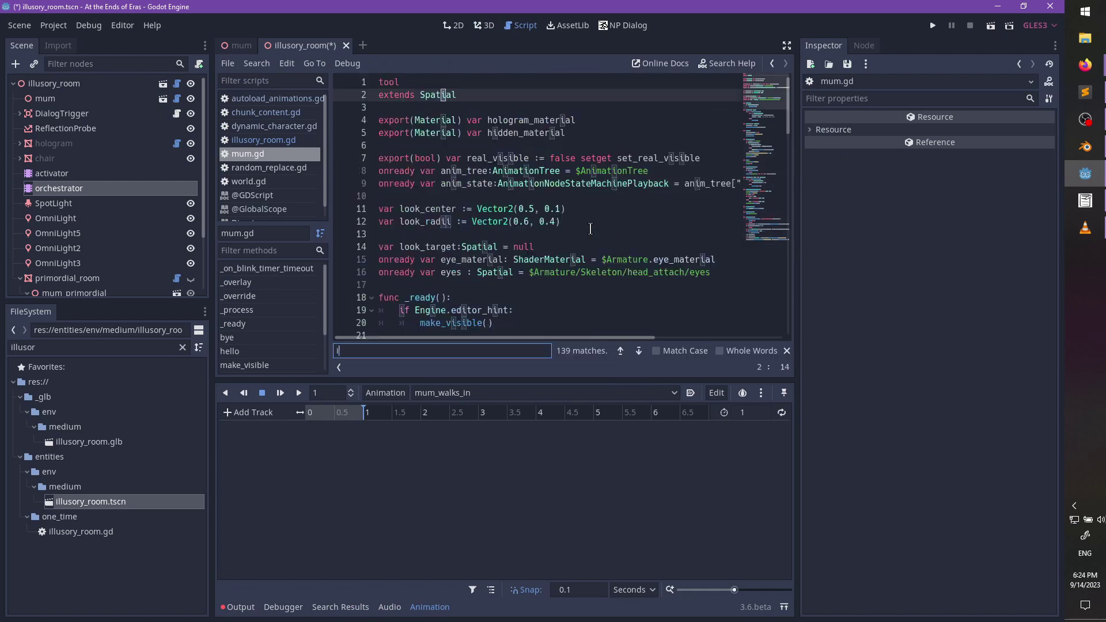
{"action": "type", "text": "ntro"}
{"action": "key", "text": "Escape"}
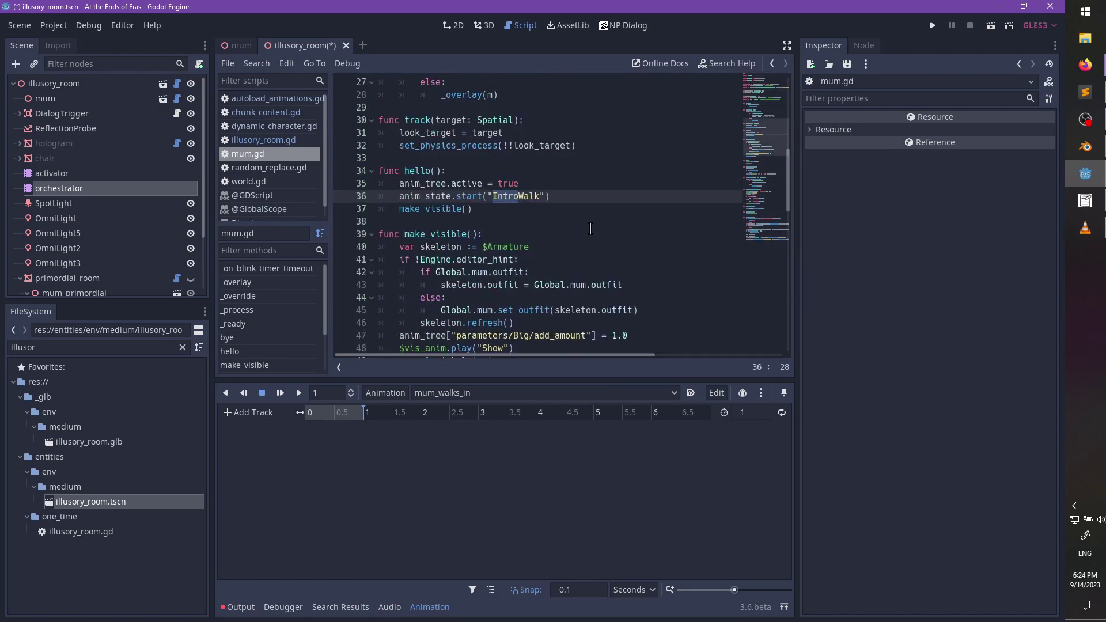
- Delete the anim_state.start("IntroWalk") line from the hello() function and save
{"action": "key", "text": "shift+Up"}
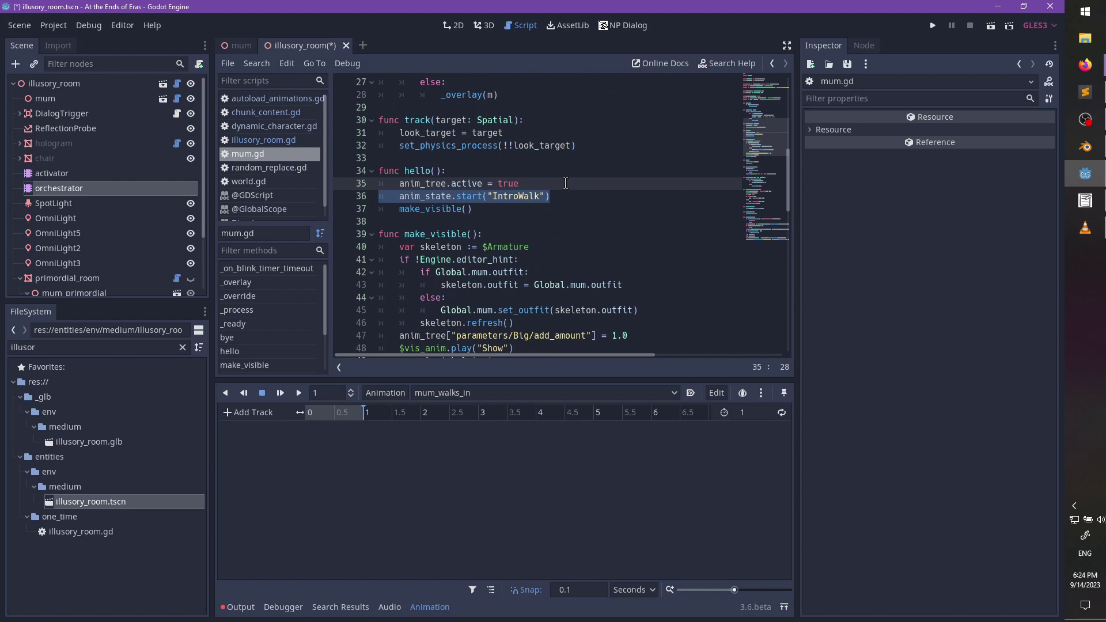
{"action": "key", "text": "BackSpace"}
{"action": "scroll", "coordinate": [559, 171], "scroll_direction": "up", "scroll_amount": 1}
{"action": "key", "text": "ctrl+s"}
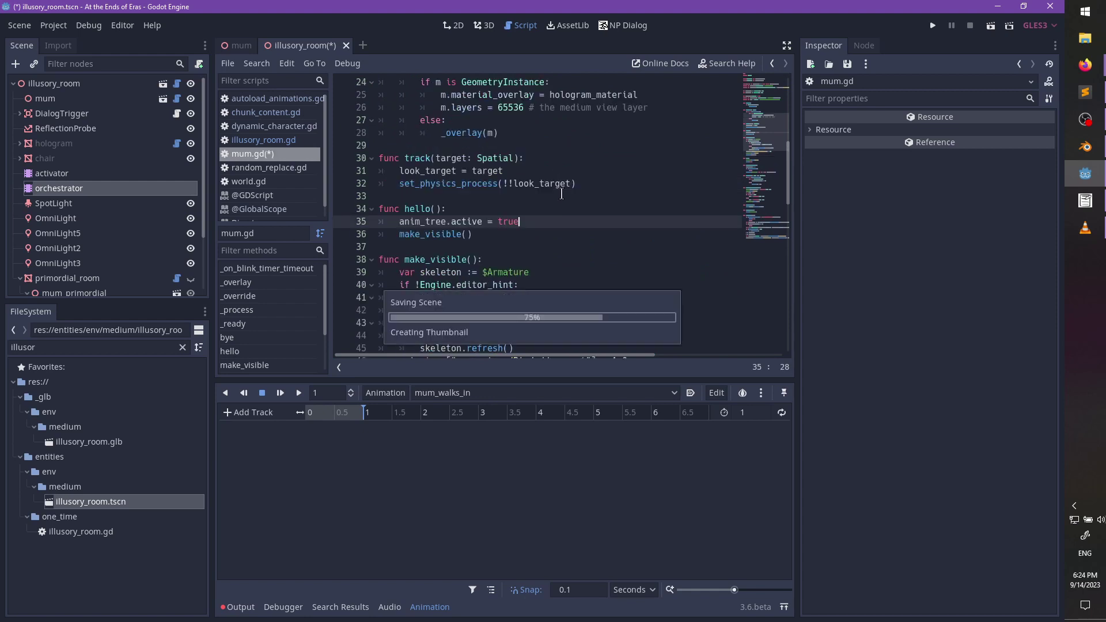
- Search mum.gd for "int" to check for any remaining intro animation references
{"action": "scroll", "coordinate": [571, 190], "scroll_direction": "down", "scroll_amount": 5}
{"action": "key", "text": "ctrl+f"}
{"action": "type", "text": "introWalk"}
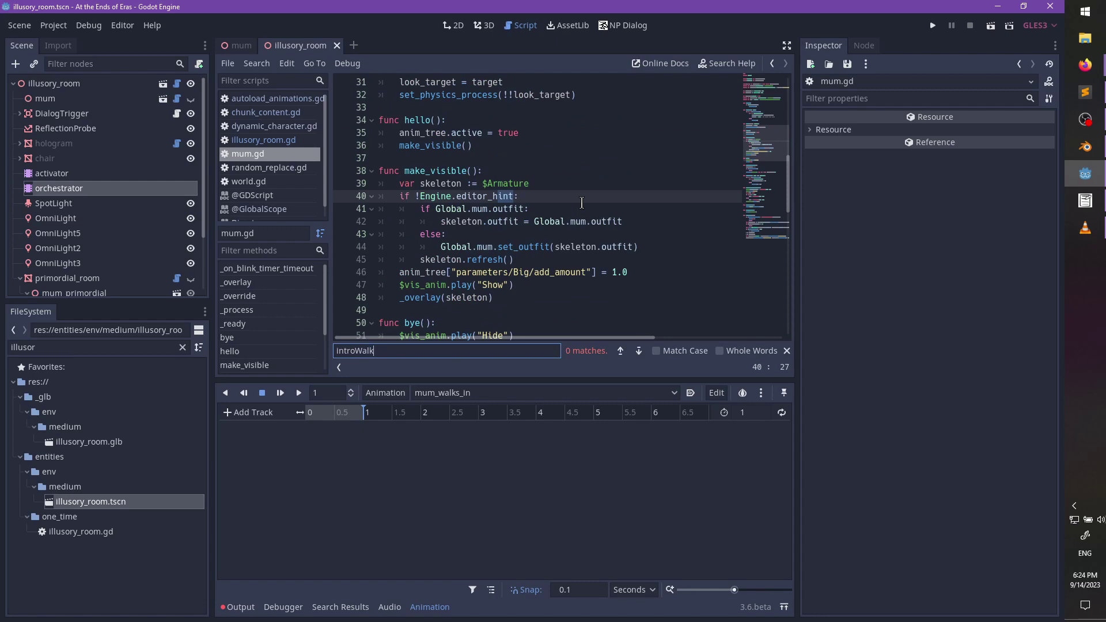
{"action": "key", "text": "Escape"}
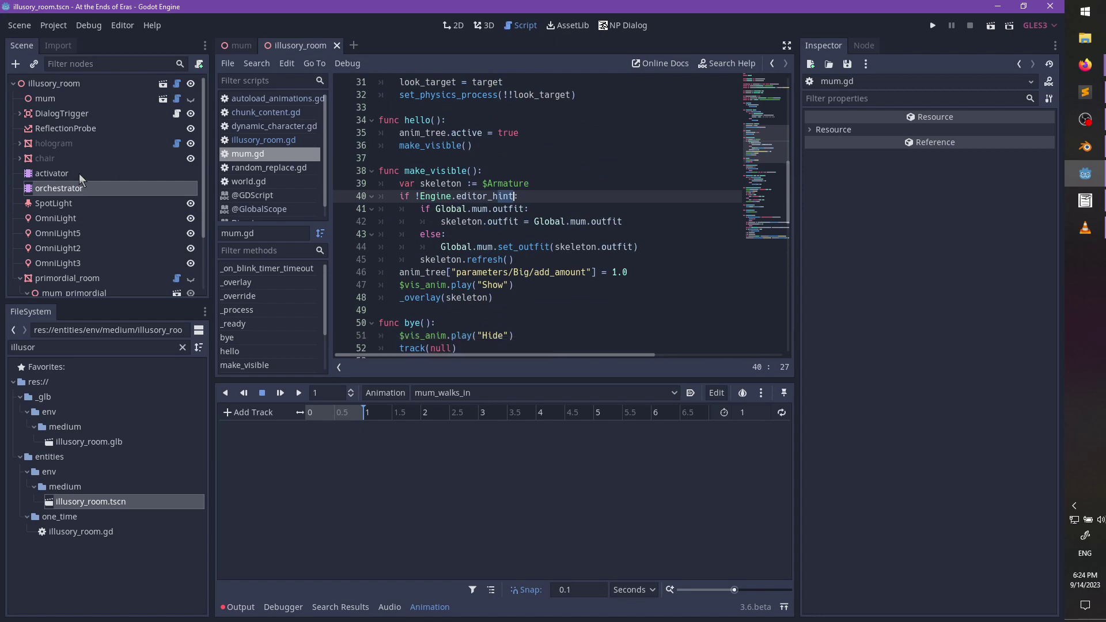
- Return to the 3D view, make mum visible and selected, and set the mum_walks_in playhead to 0
{"action": "left_click", "coordinate": [491, 23]}
{"action": "scroll", "coordinate": [548, 209], "scroll_direction": "up", "scroll_amount": 3}
{"action": "middle_click_drag", "start_coordinate": [549, 209], "coordinate": [507, 228]}
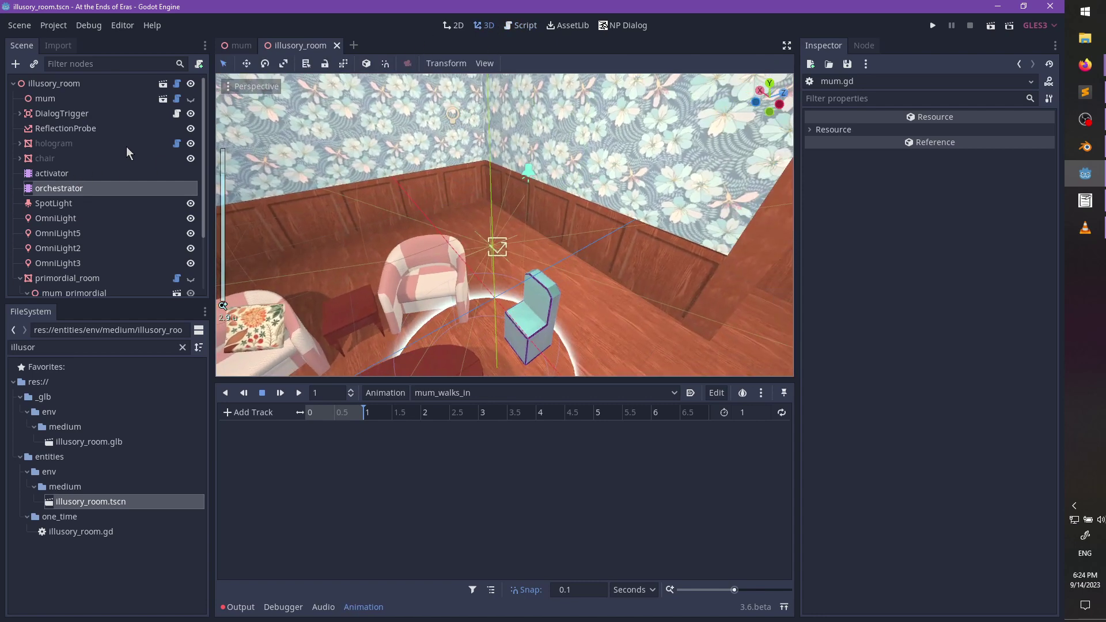
{"action": "left_click", "coordinate": [191, 98]}
{"action": "left_click", "coordinate": [112, 98]}
{"action": "scroll", "coordinate": [551, 231], "scroll_direction": "down", "scroll_amount": 2}
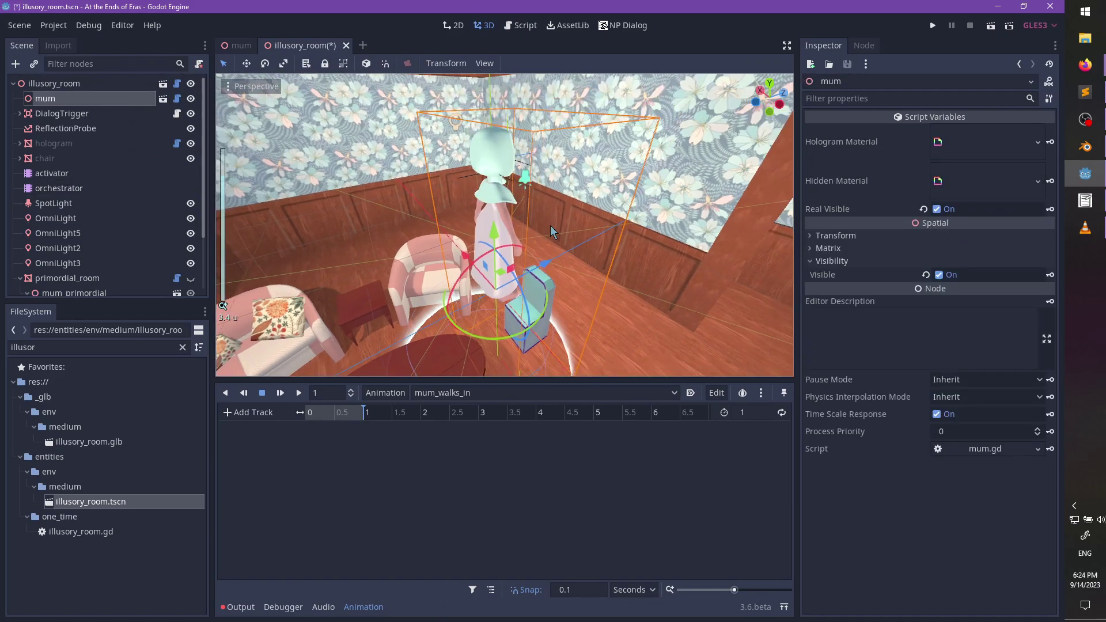
{"action": "middle_click_drag", "start_coordinate": [551, 231], "coordinate": [475, 283]}
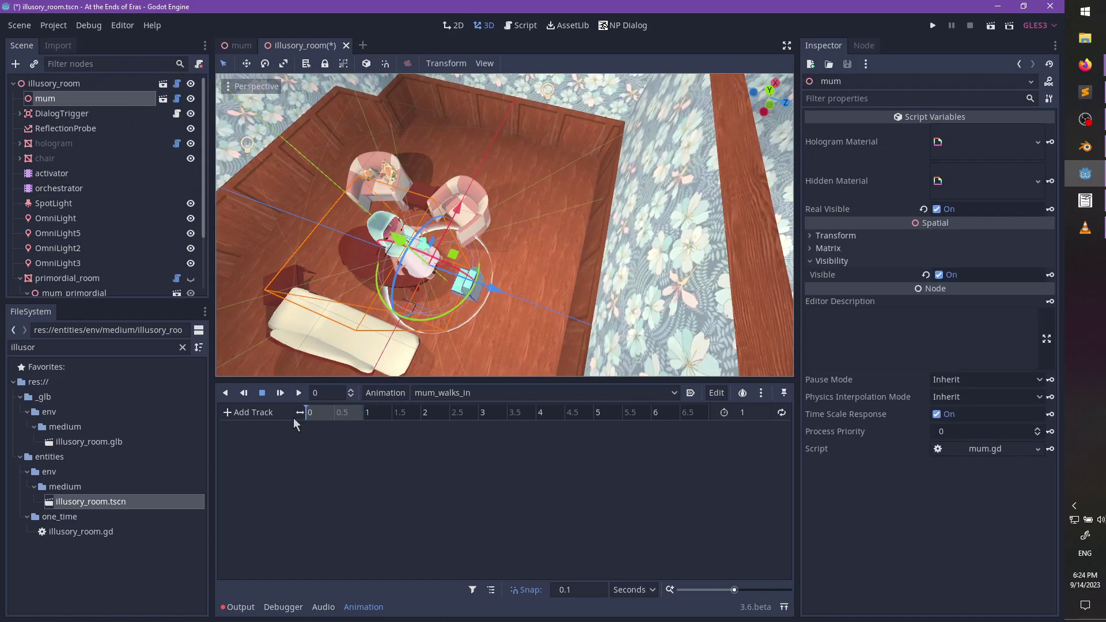
- Move mum along the Z axis out of the main room into the adjoining hallway
{"action": "scroll", "coordinate": [490, 255], "scroll_direction": "down", "scroll_amount": 8}
{"action": "left_click_drag", "start_coordinate": [494, 240], "coordinate": [567, 257]}
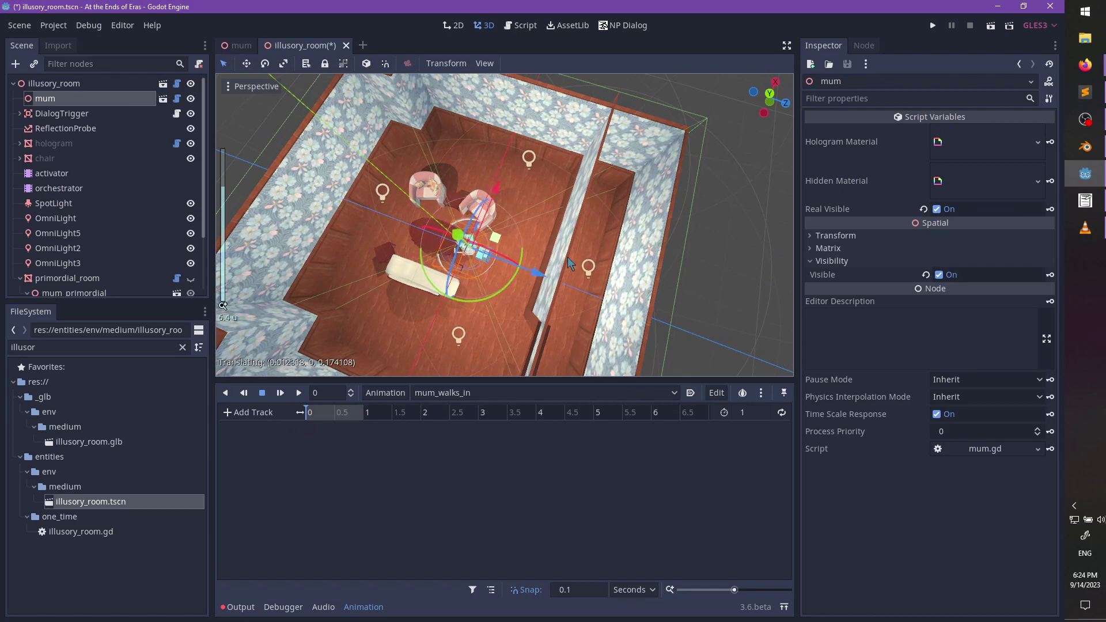
{"action": "left_click", "coordinate": [612, 288]}
{"action": "key", "text": "f"}
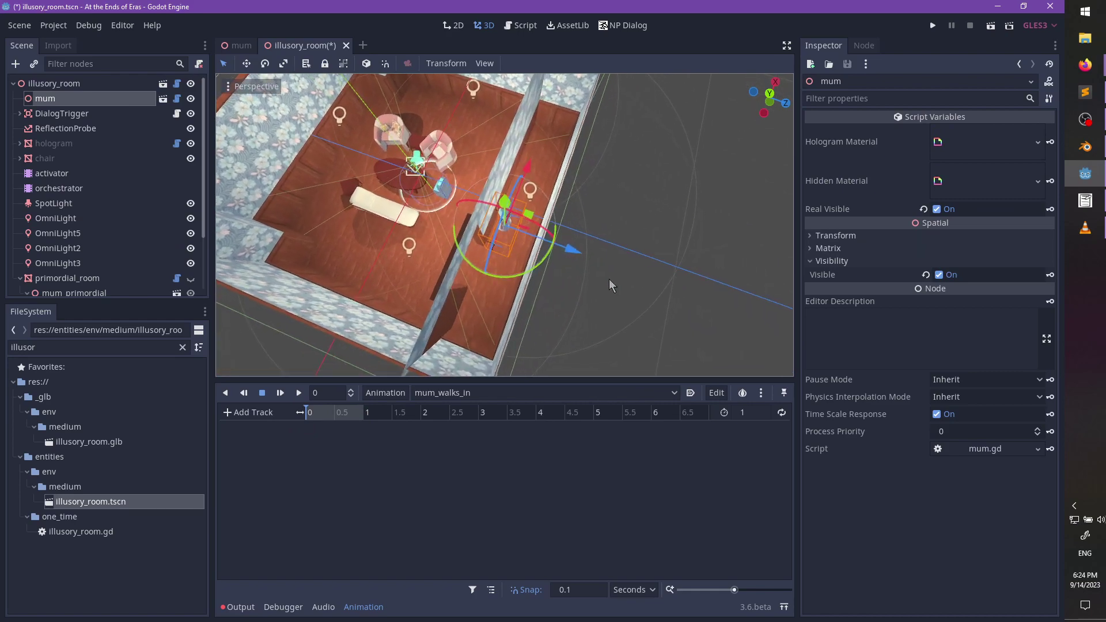
- Lower mum along the Y axis to about -1.15 so her feet rest on the hallway floor
{"action": "scroll", "coordinate": [609, 280], "scroll_direction": "up", "scroll_amount": 15}
{"action": "middle_click_drag", "start_coordinate": [609, 279], "coordinate": [527, 141]}
{"action": "left_click_drag", "start_coordinate": [504, 154], "coordinate": [505, 344]}
{"action": "key", "text": "f"}
{"action": "middle_click_drag", "start_coordinate": [505, 344], "coordinate": [477, 196]}
{"action": "scroll", "coordinate": [533, 279], "scroll_direction": "up", "scroll_amount": 8}
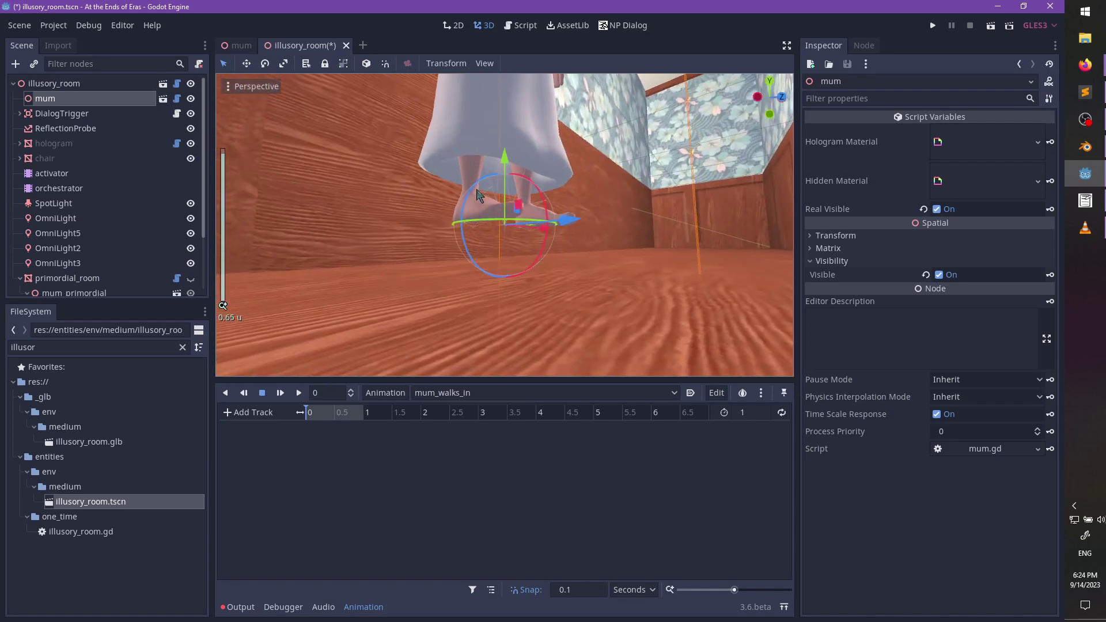
{"action": "left_click_drag", "start_coordinate": [506, 160], "coordinate": [505, 204]}
{"action": "middle_click_drag", "start_coordinate": [504, 205], "coordinate": [504, 294]}
- Rotate mum to about -84 degrees around Y and shift her across the hallway floor to about X -0.45, Z 3.21
{"action": "left_click_drag", "start_coordinate": [510, 292], "coordinate": [366, 265]}
{"action": "scroll", "coordinate": [386, 259], "scroll_direction": "down", "scroll_amount": 5}
{"action": "middle_click_drag", "start_coordinate": [437, 236], "coordinate": [491, 296]}
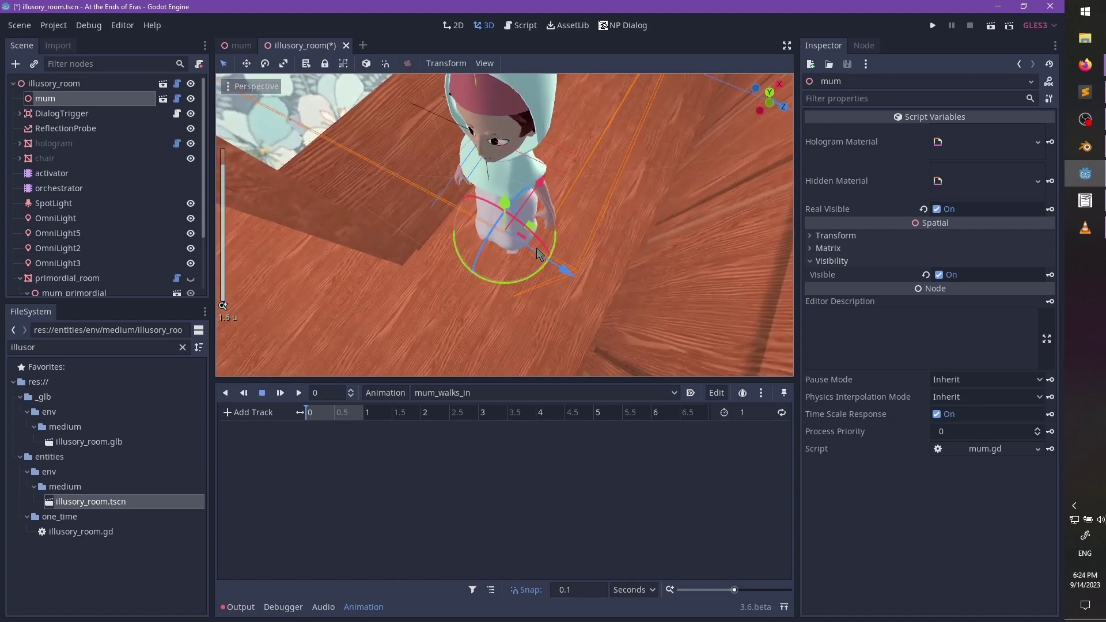
{"action": "mouse_move", "coordinate": [537, 249]}
{"action": "left_mouse_down"}
{"action": "mouse_move", "coordinate": [560, 247]}
{"action": "mouse_move", "coordinate": [545, 235]}
{"action": "left_mouse_up"}
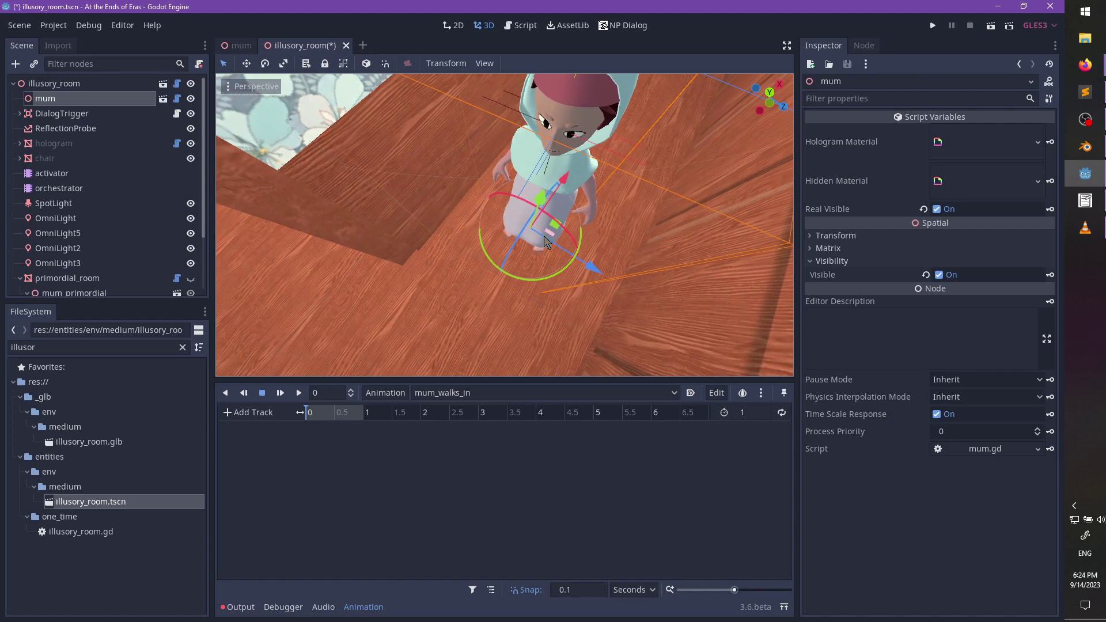
{"action": "middle_click_drag", "start_coordinate": [546, 242], "coordinate": [571, 157]}
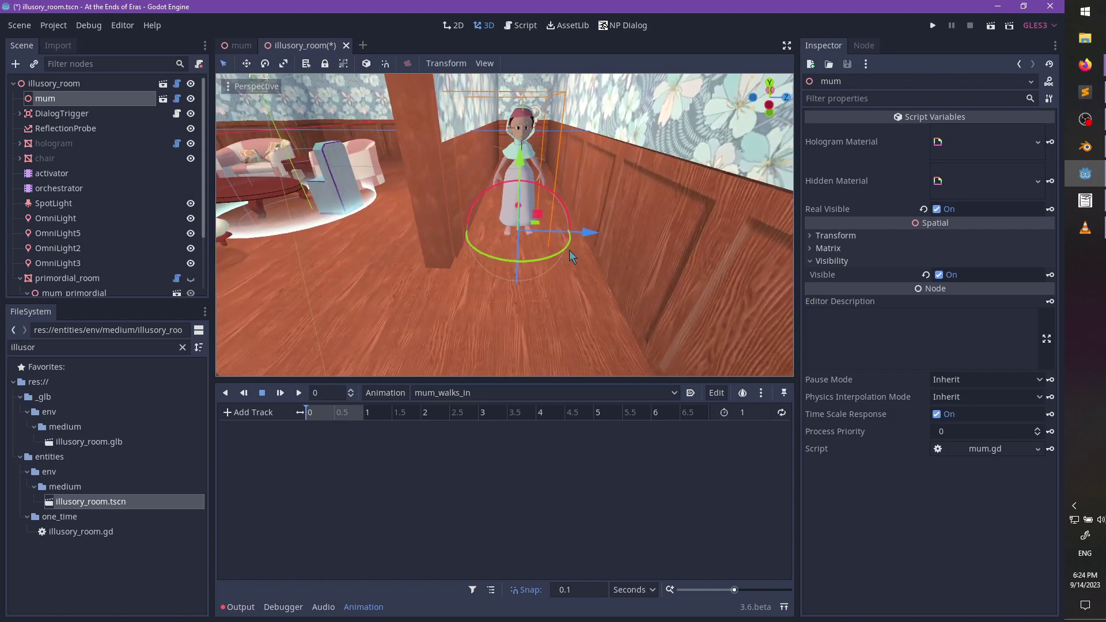
- Key mum's translation and rotation at time 0 in mum_walks_in, creating new tracks with RESET tracks, and save the scene
{"action": "left_click", "coordinate": [829, 236]}
{"action": "left_click", "coordinate": [1050, 249]}
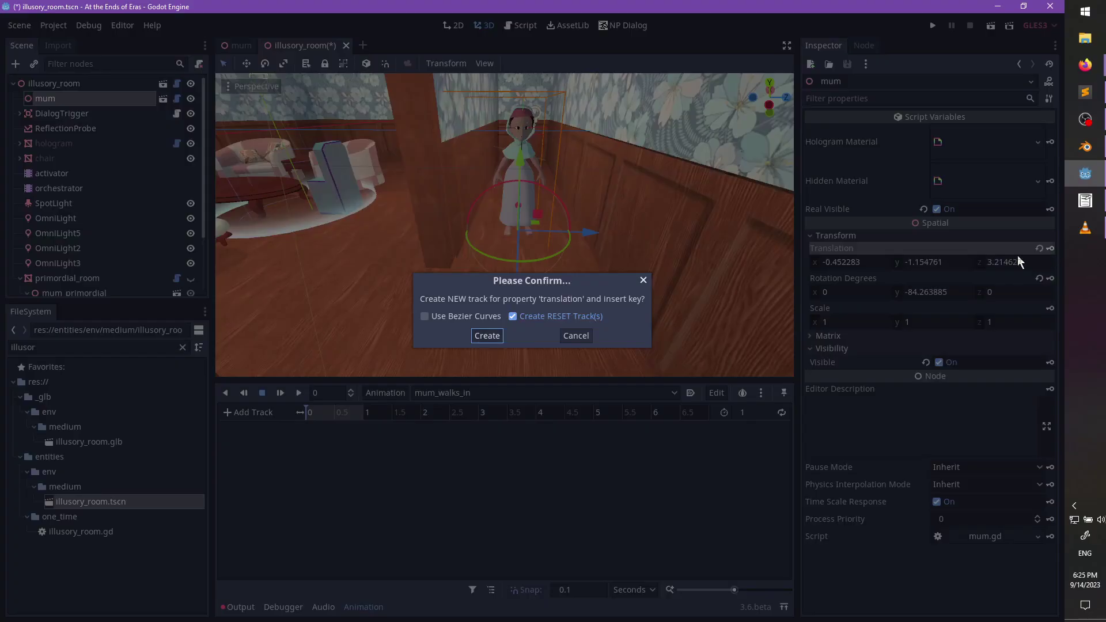
{"action": "left_click", "coordinate": [490, 337]}
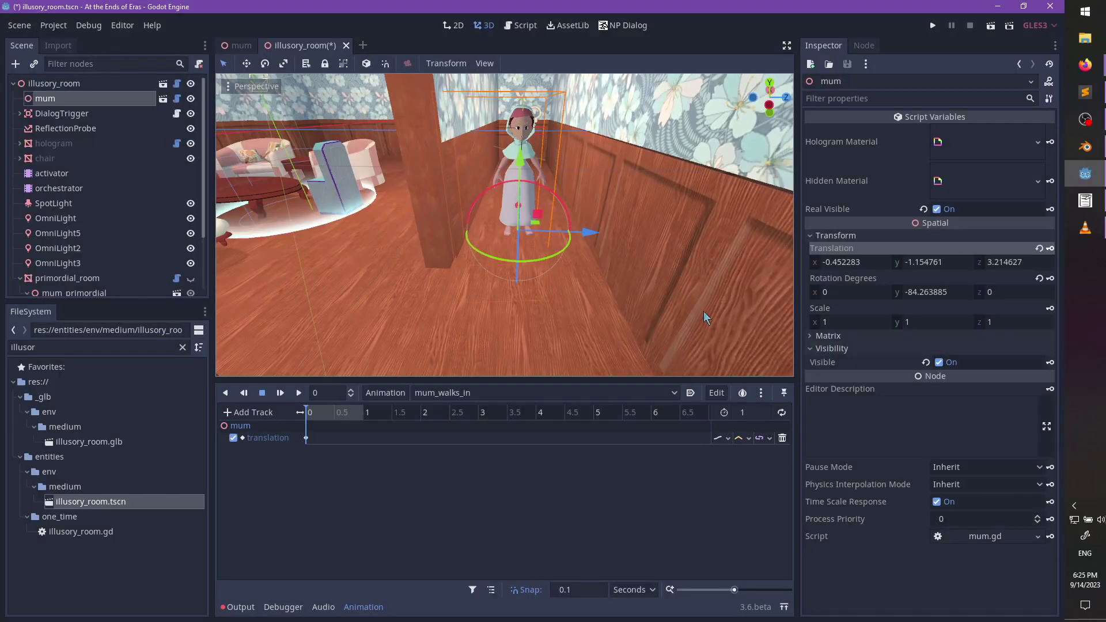
{"action": "left_click", "coordinate": [1050, 278]}
{"action": "left_click", "coordinate": [479, 336]}
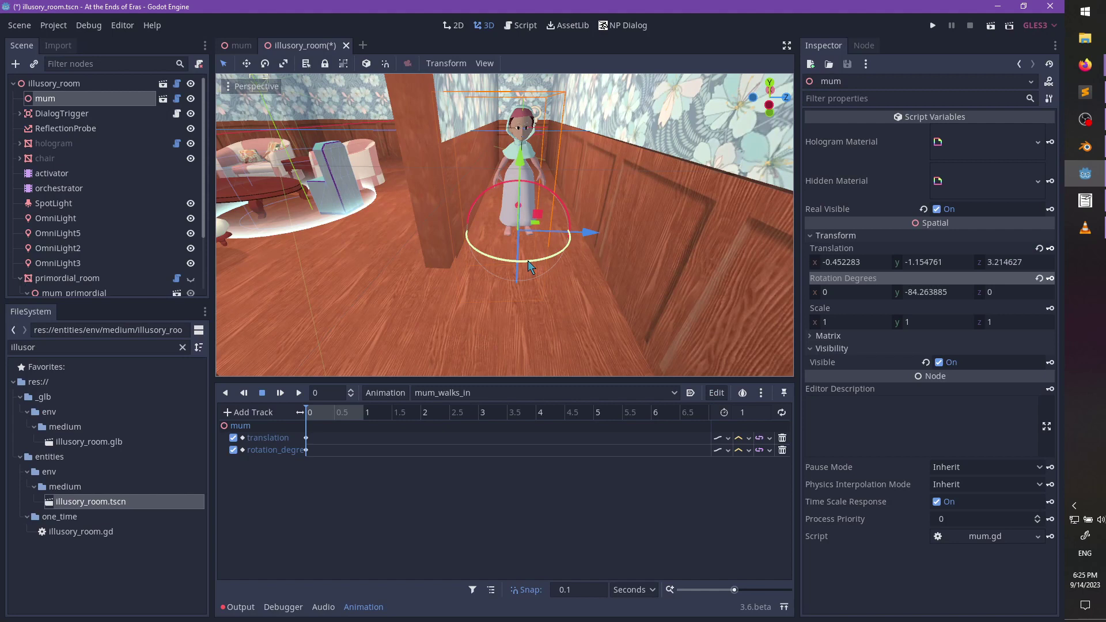
{"action": "key", "text": "ctrl+s"}
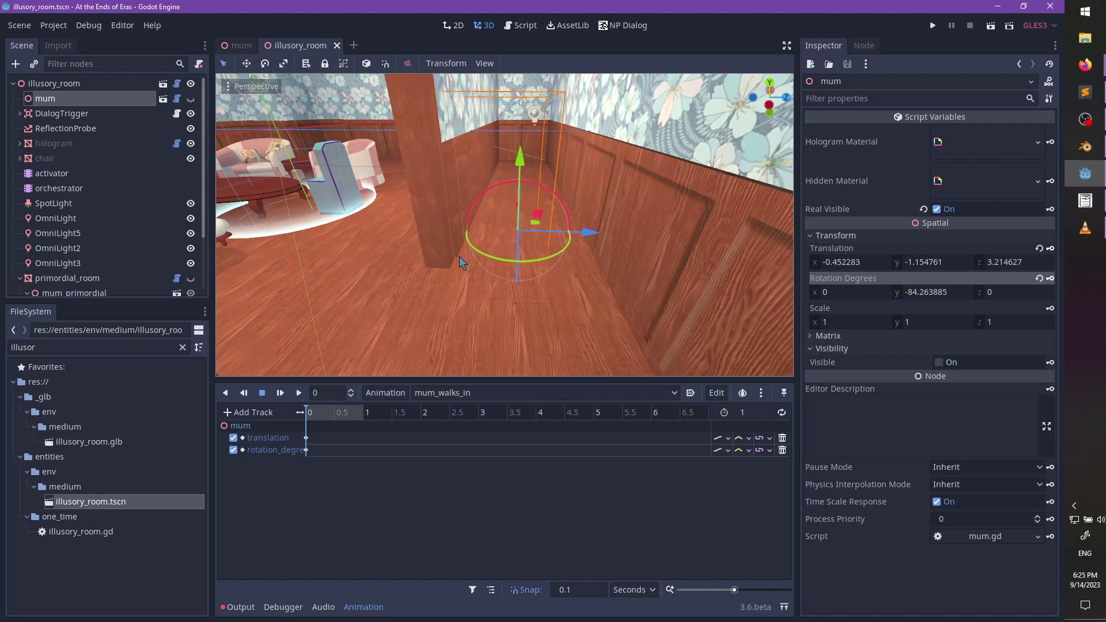
- Make mum visible and check her placement in the hallway from several angles
{"action": "left_click", "coordinate": [191, 99]}
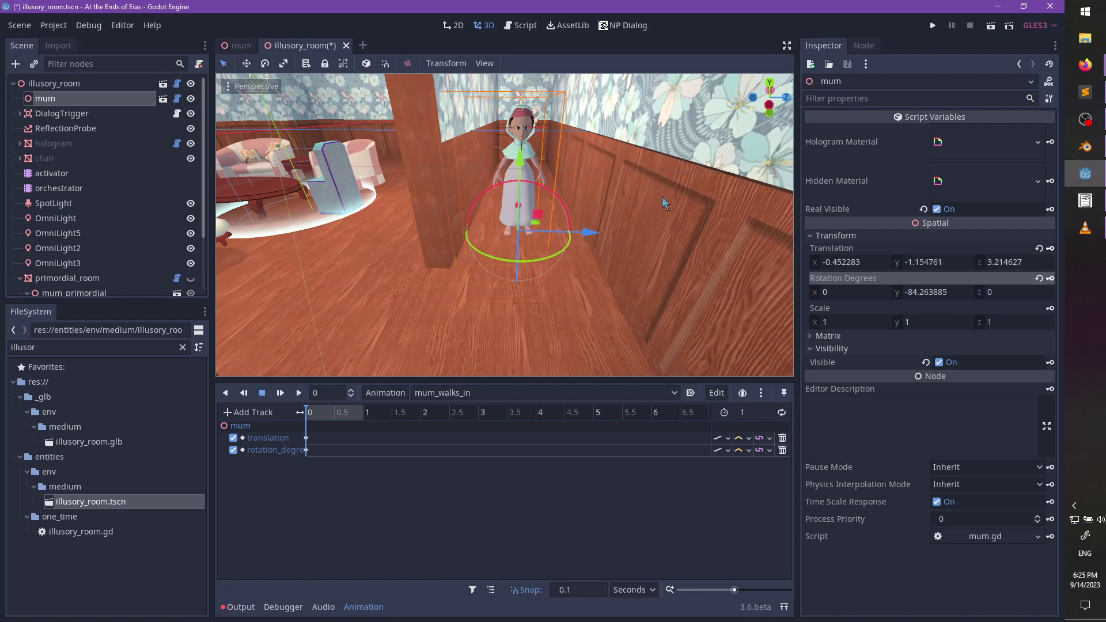
{"action": "middle_click_drag", "start_coordinate": [551, 258], "coordinate": [351, 311]}
{"action": "scroll", "coordinate": [352, 314], "scroll_direction": "up", "scroll_amount": 2}
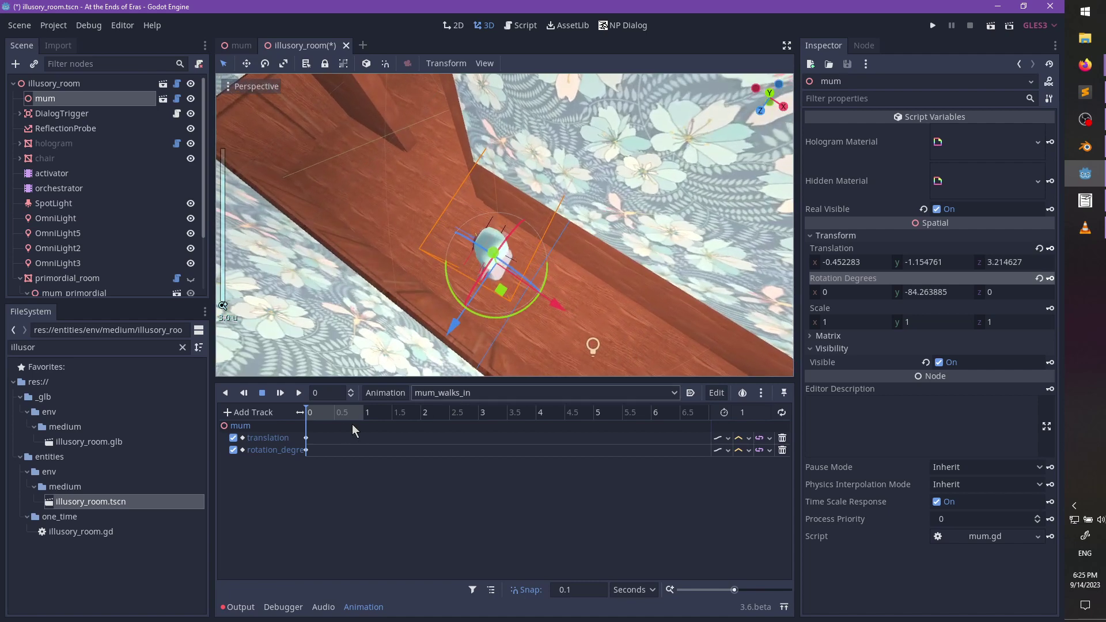
{"action": "middle_click_drag", "start_coordinate": [380, 207], "coordinate": [615, 143]}
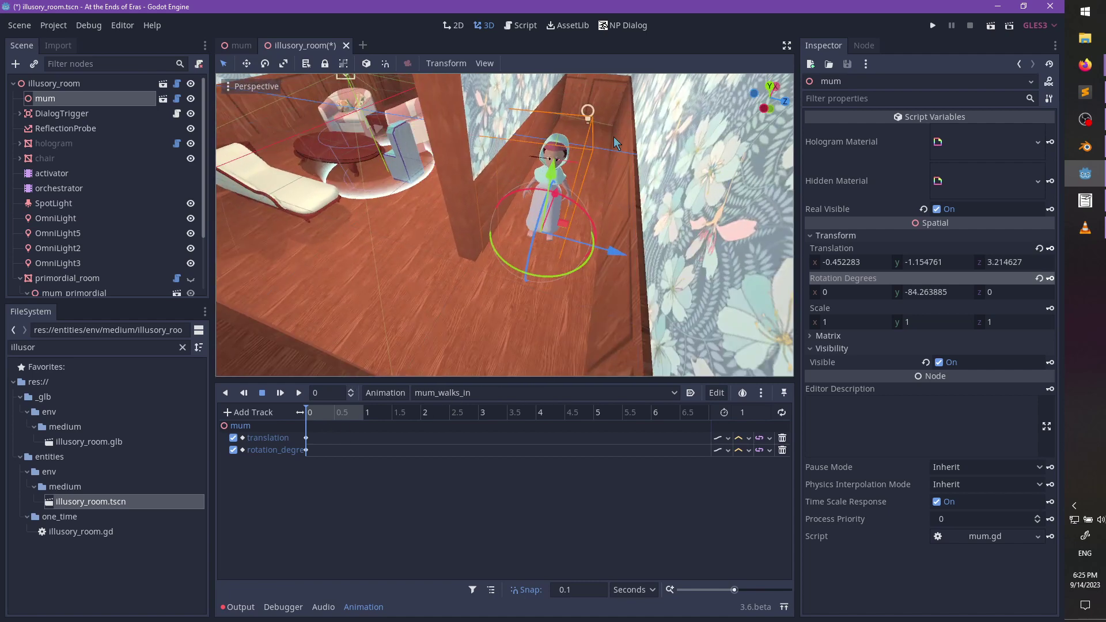
- Open the script of the illusory_room root node and find the show_mum function
{"action": "left_click", "coordinate": [177, 84]}
{"action": "scroll", "coordinate": [546, 249], "scroll_direction": "down", "scroll_amount": 3}
{"action": "left_click", "coordinate": [644, 246]}
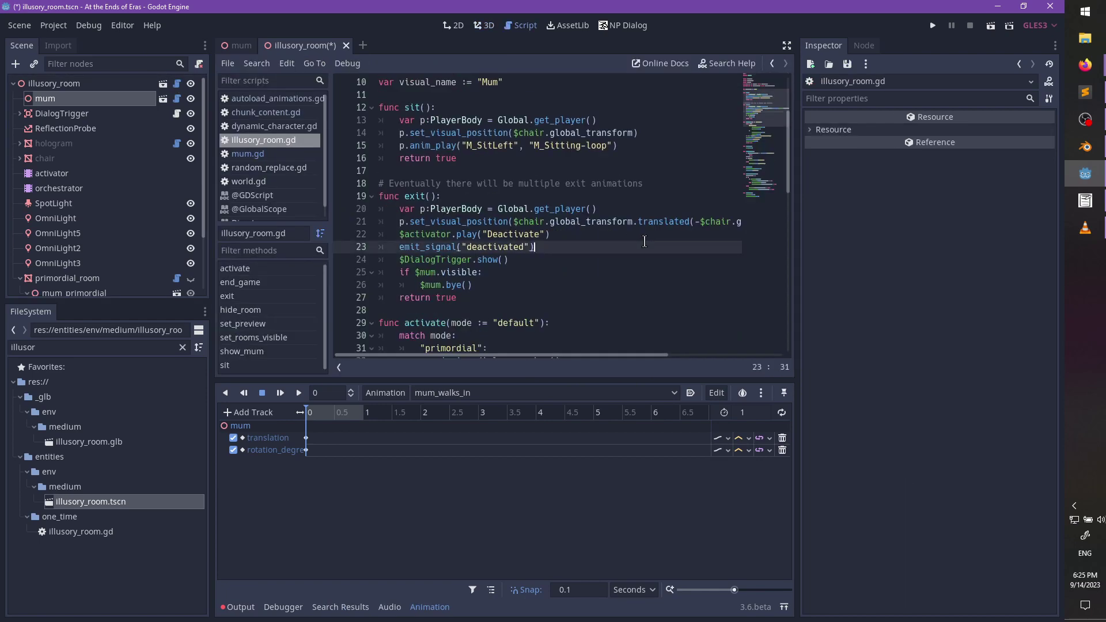
{"action": "key", "text": "ctrl+f"}
{"action": "type", "text": "show_mum"}
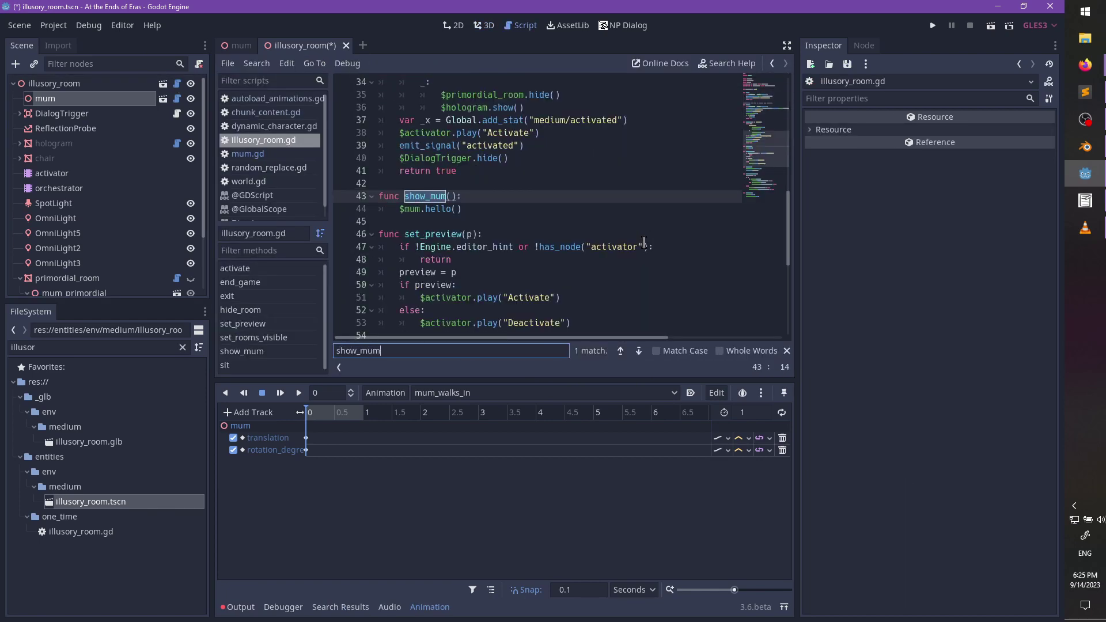
{"action": "key", "text": "Escape"}
- Replace the $mum.hello() call in show_mum with $orchestrator.play("mum_walks_in")
{"action": "key", "text": "Down"}
{"action": "key", "text": "End"}
{"action": "key", "text": "ctrl+BackSpace"}
{"action": "key", "text": "ctrl+BackSpace"}
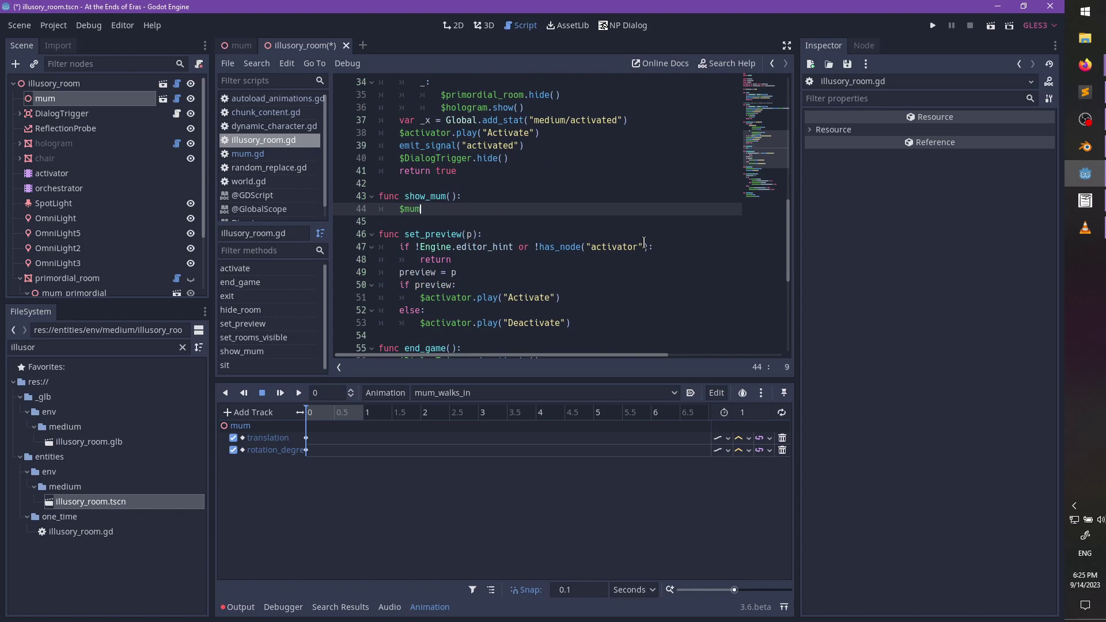
{"action": "type", "text": "oi"}
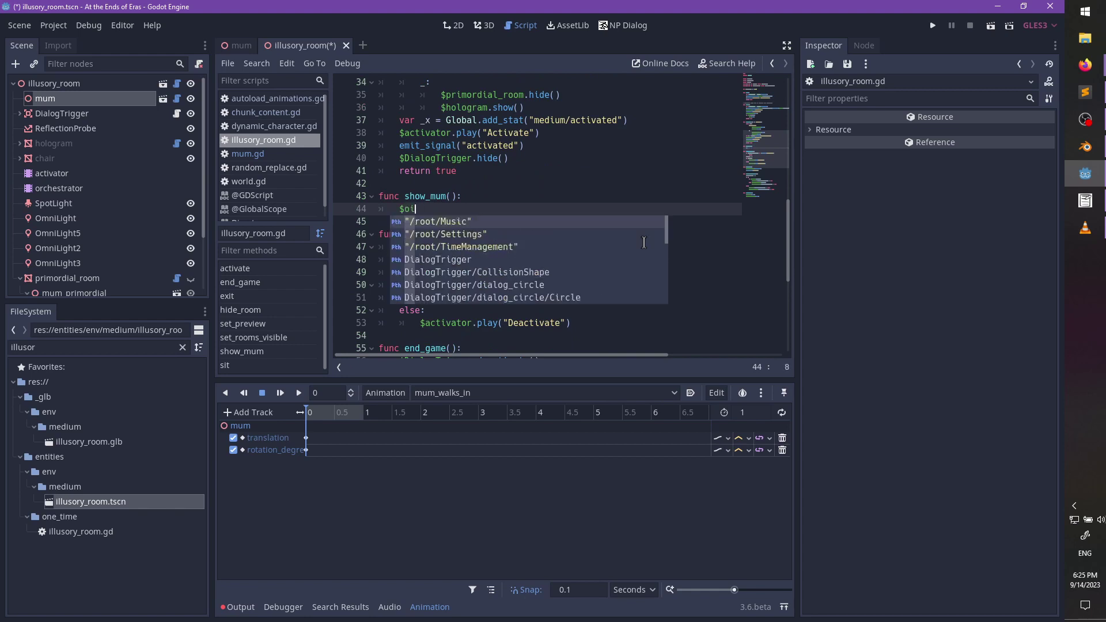
{"action": "key", "text": "Return"}
{"action": "type", "text": ".play"}
{"action": "type", "text": "(\"mum_"}
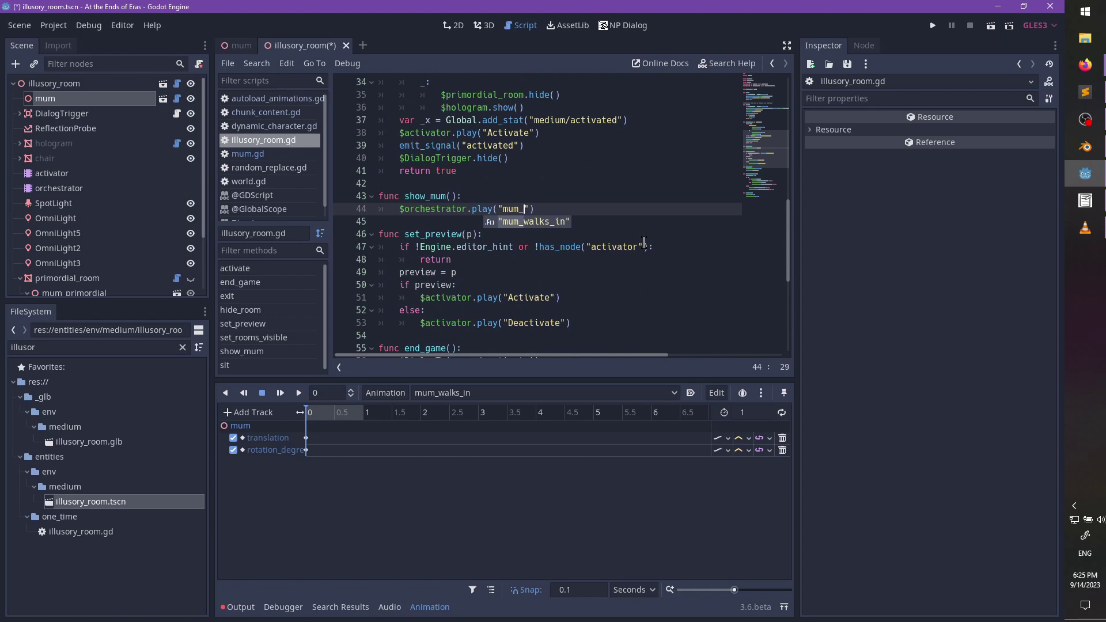
{"action": "key", "text": "Return"}
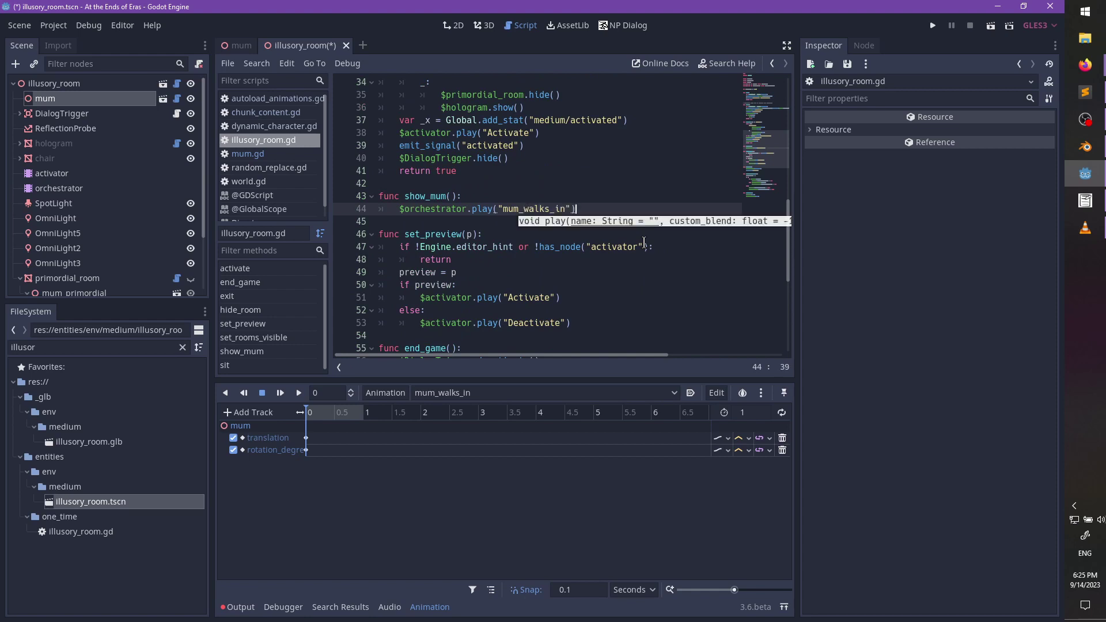
- Turn the show_mum function's header into func play(anim: String):
{"action": "scroll", "coordinate": [566, 204], "scroll_direction": "up", "scroll_amount": 1}
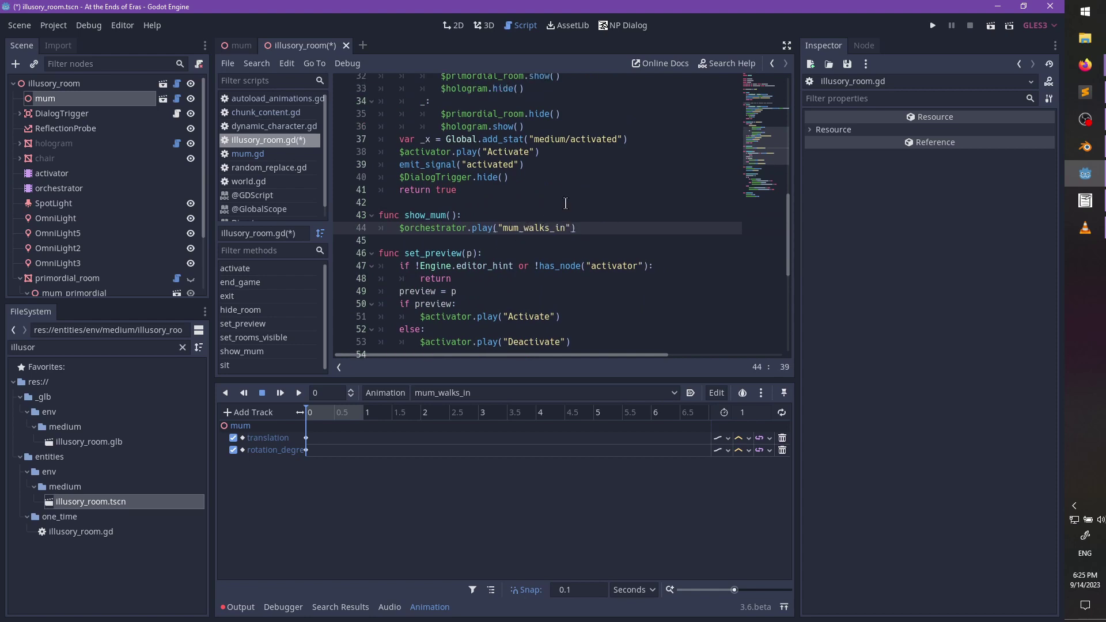
{"action": "scroll", "coordinate": [565, 203], "scroll_direction": "up", "scroll_amount": 10}
{"action": "scroll", "coordinate": [538, 200], "scroll_direction": "down", "scroll_amount": 3}
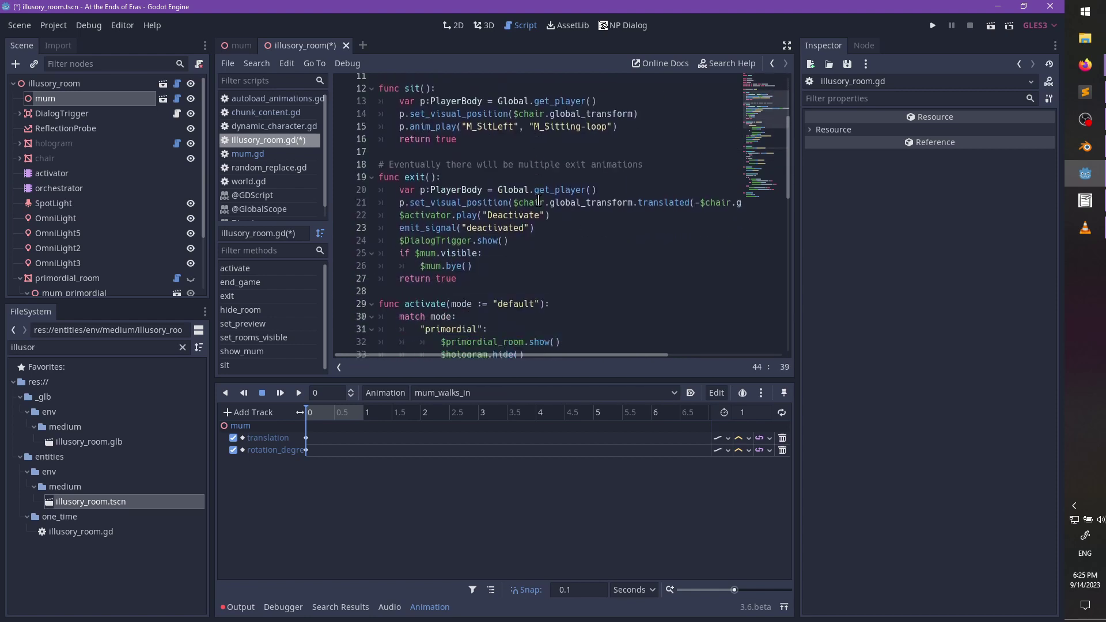
{"action": "scroll", "coordinate": [539, 200], "scroll_direction": "down", "scroll_amount": 6}
{"action": "left_click", "coordinate": [514, 232]}
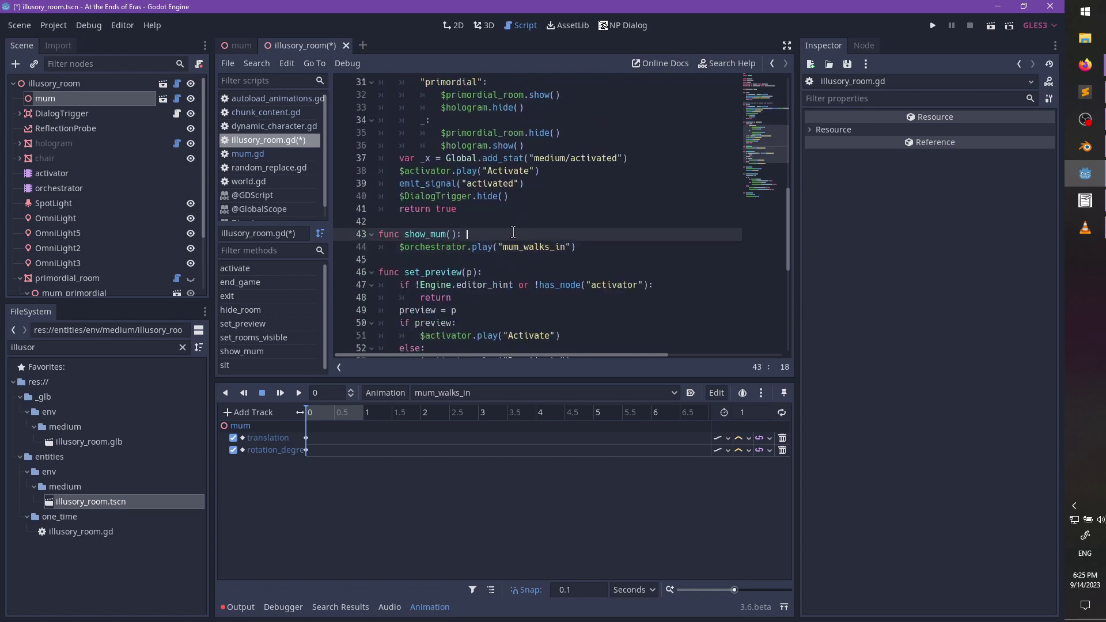
{"action": "key", "text": "ctrl+shift+Right"}
{"action": "type", "text": "play(anim: String"}
{"action": "key", "text": "Down"}
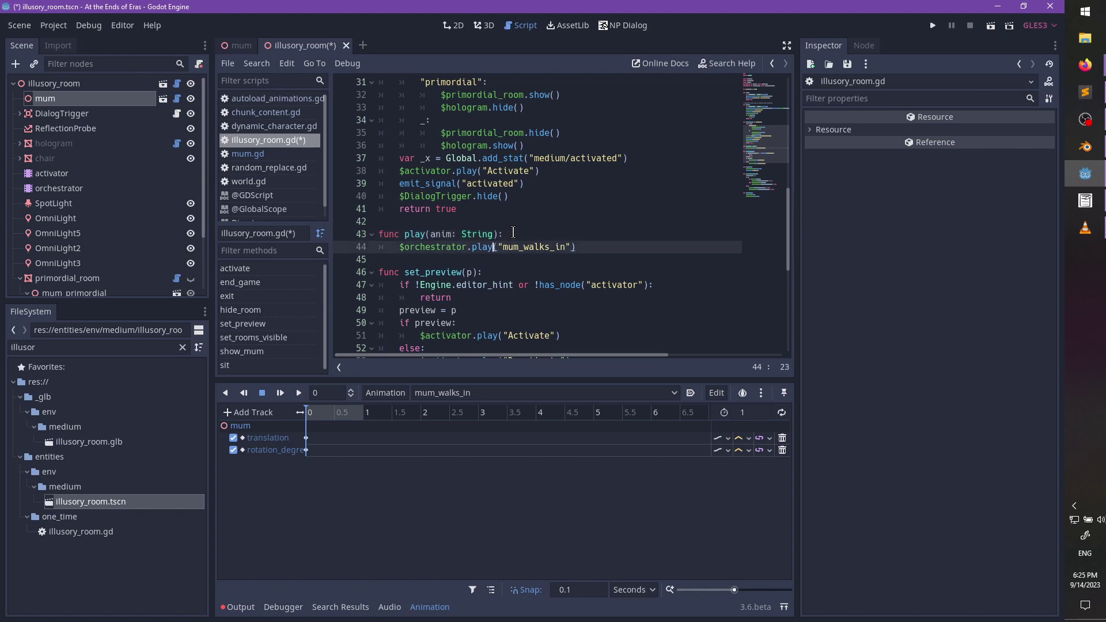
- Pass anim to the orchestrator's play call instead of the fixed animation name, and save
{"action": "key", "text": "shift+End"}
{"action": "key", "text": "shift+Left"}
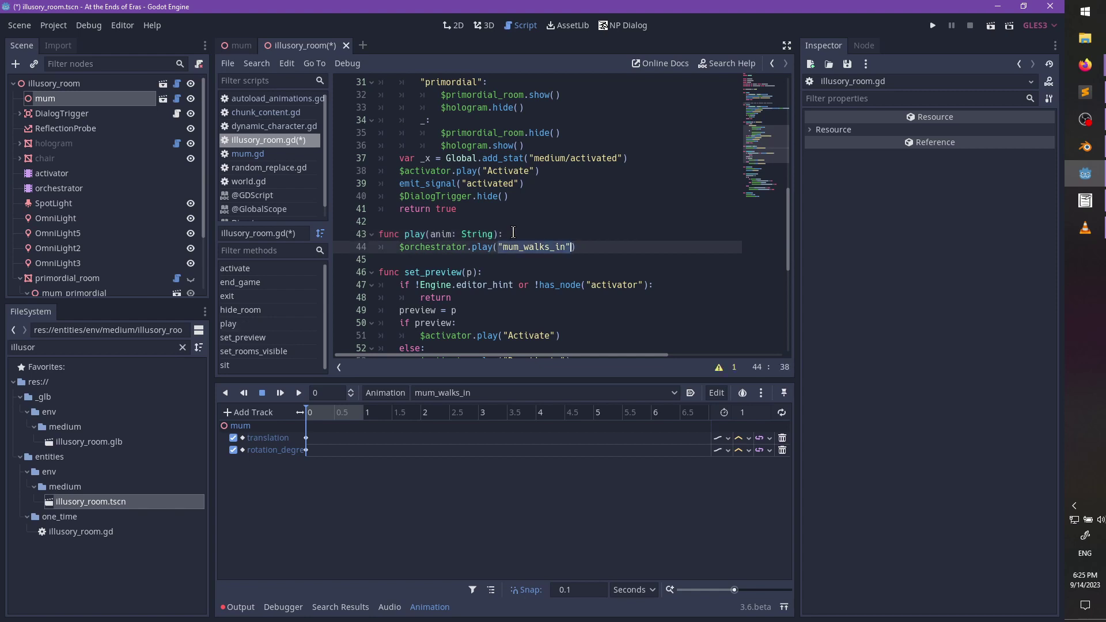
{"action": "type", "text": "anim"}
{"action": "key", "text": "ctrl+s"}
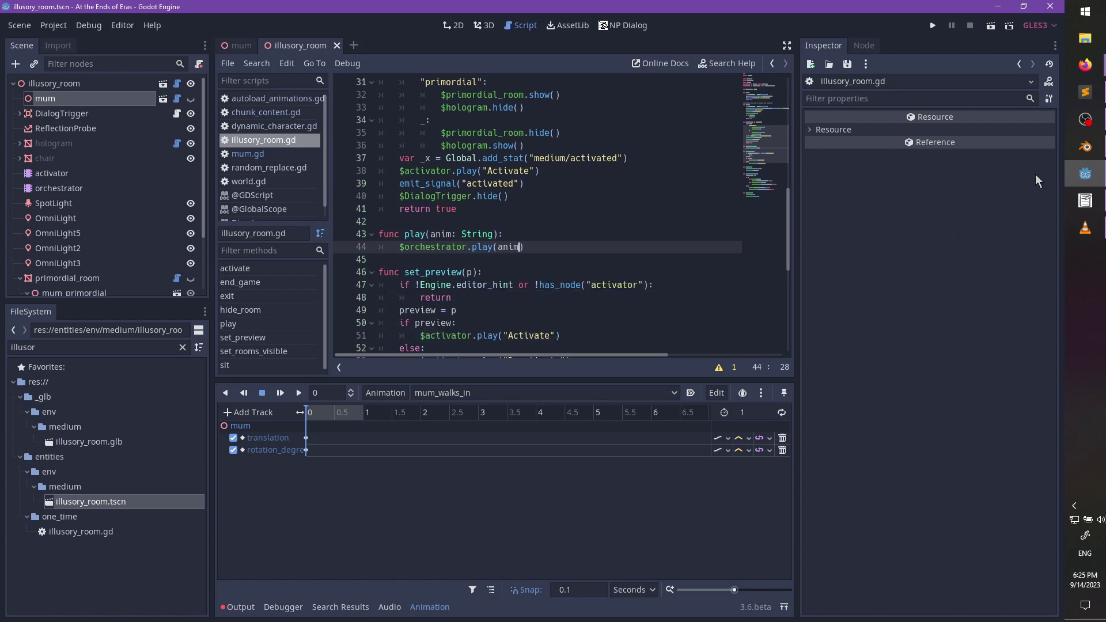
- Switch to Sublime Text and look through dynamic_mum_controls.dialog
{"action": "left_click", "coordinate": [1084, 92]}
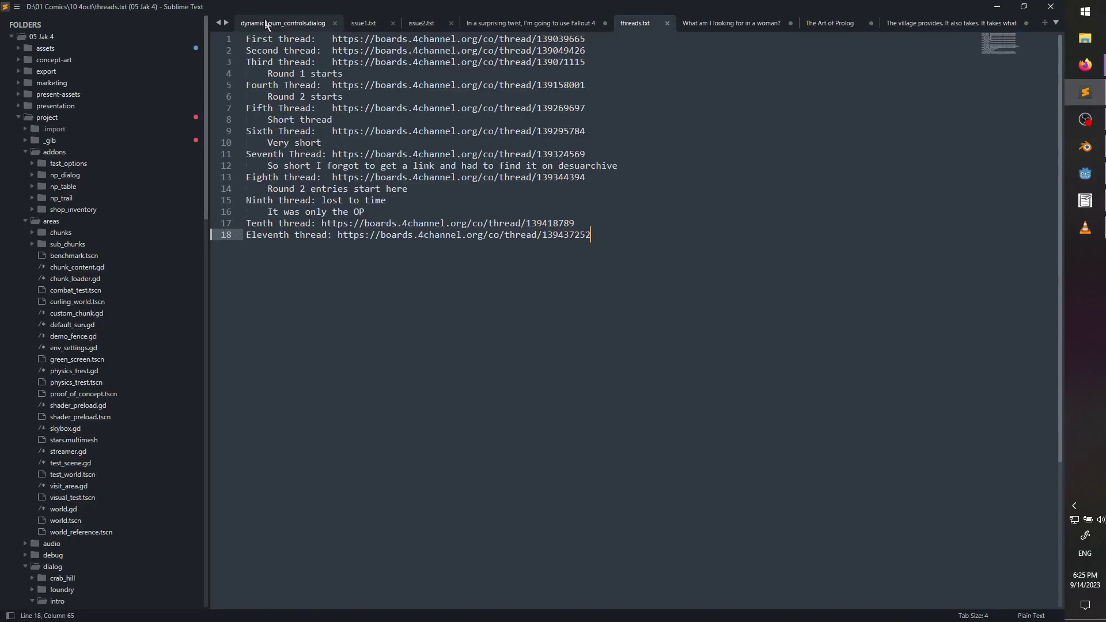
{"action": "left_click", "coordinate": [270, 25]}
{"action": "scroll", "coordinate": [401, 240], "scroll_direction": "down", "scroll_amount": 11}
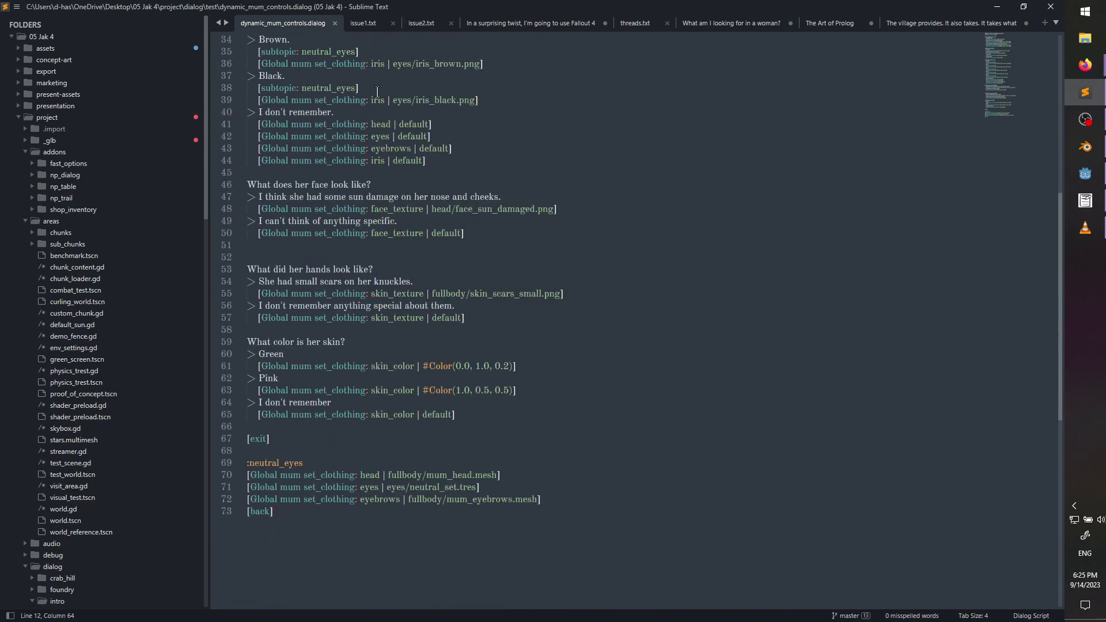
{"action": "key", "text": "alt+Tab"}
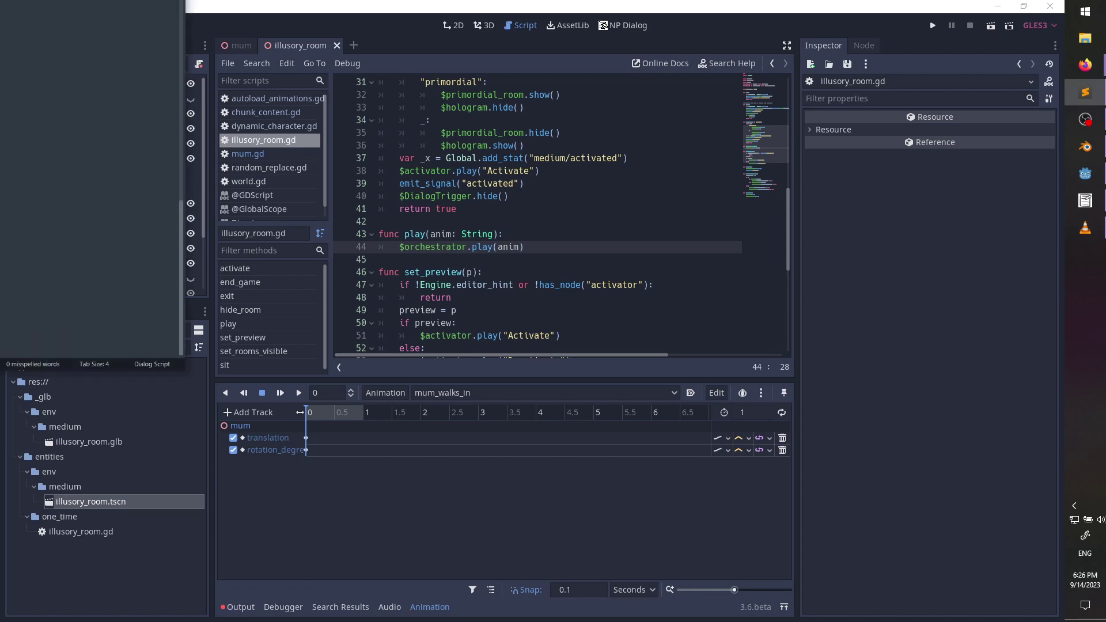
{"action": "key", "text": "alt+Tab"}
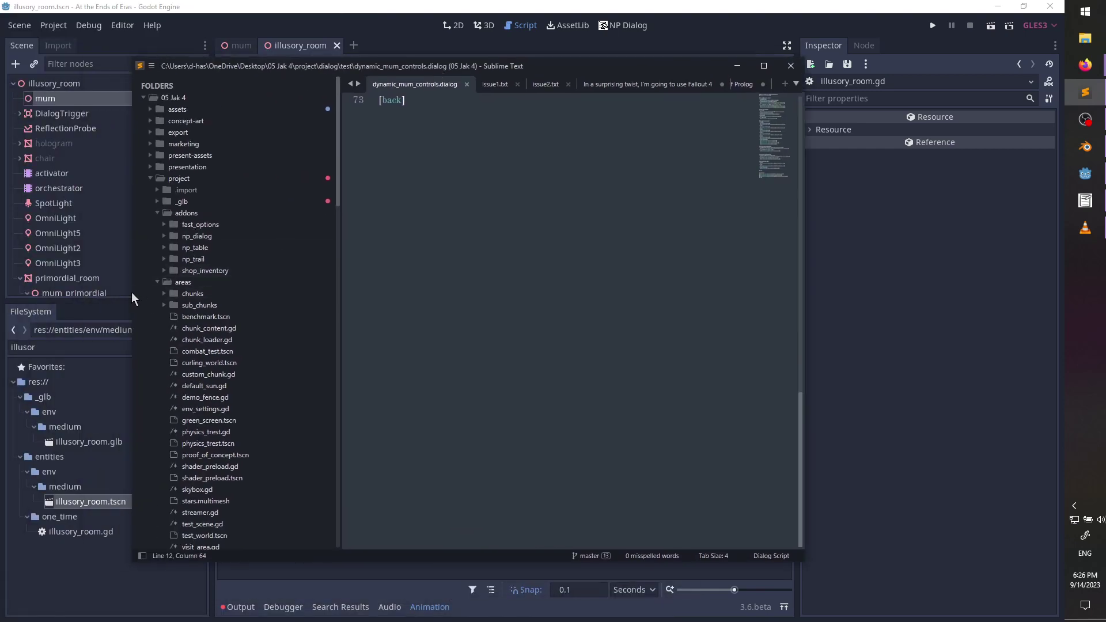
- Collapse the addons, areas and intro folders in the project tree and open medium.dialog from dialog/main
{"action": "left_click", "coordinate": [156, 215]}
{"action": "left_click", "coordinate": [149, 178]}
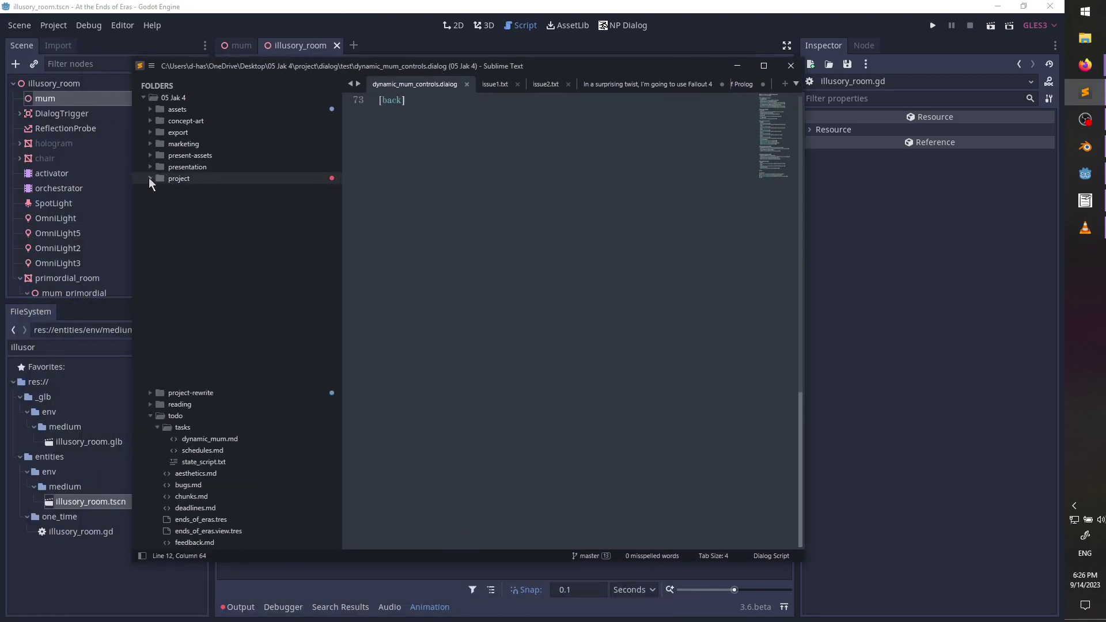
{"action": "left_click", "coordinate": [149, 178]}
{"action": "left_click", "coordinate": [156, 224]}
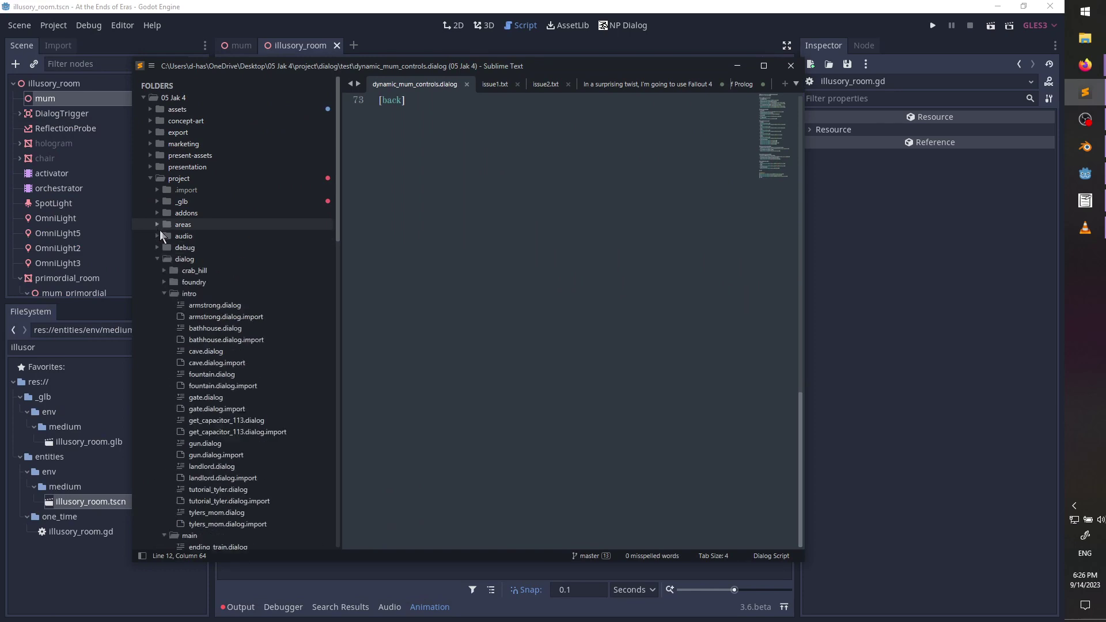
{"action": "left_click", "coordinate": [165, 294]}
{"action": "left_click", "coordinate": [220, 364]}
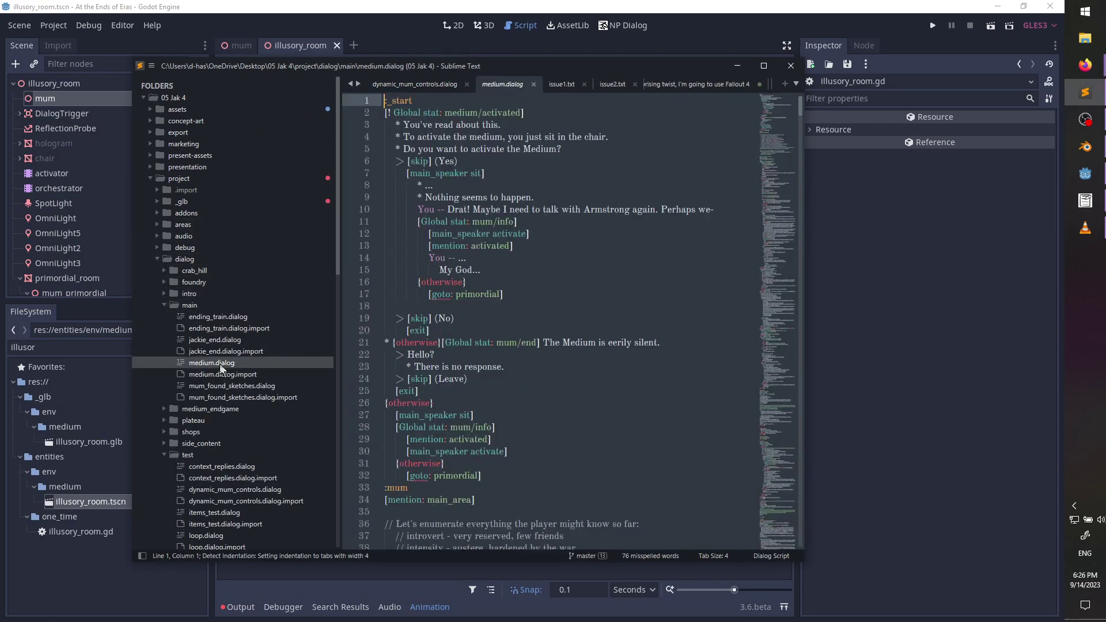
- Find the show_mum command in medium.dialog
{"action": "left_click", "coordinate": [614, 246]}
{"action": "key", "text": "ctrl+f"}
{"action": "type", "text": "s"}
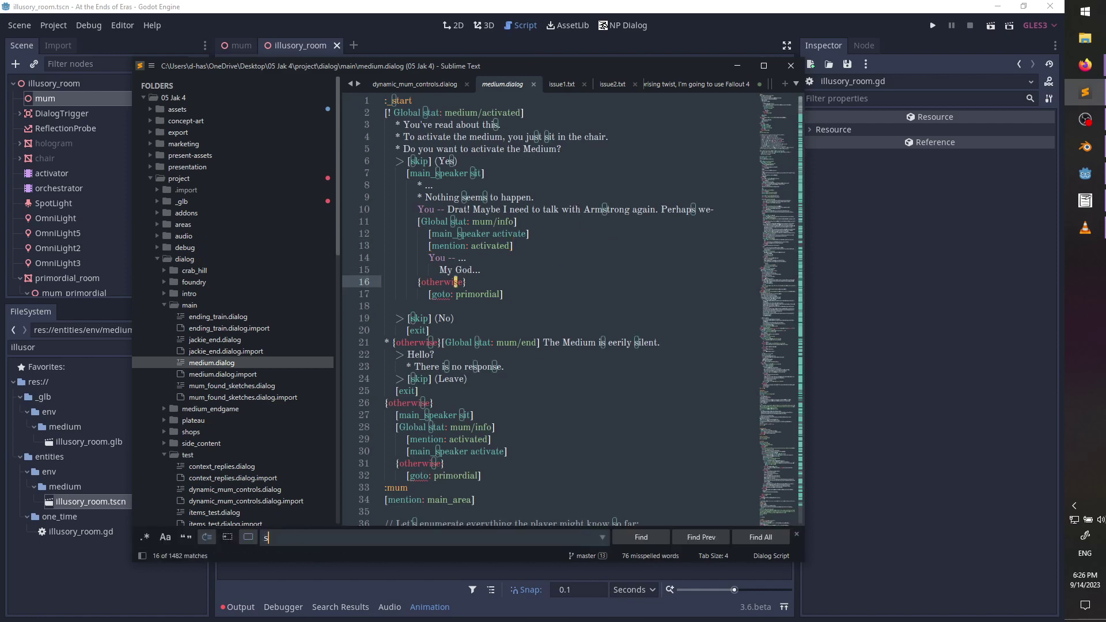
{"action": "type", "text": "how_mum"}
{"action": "key", "text": "Escape"}
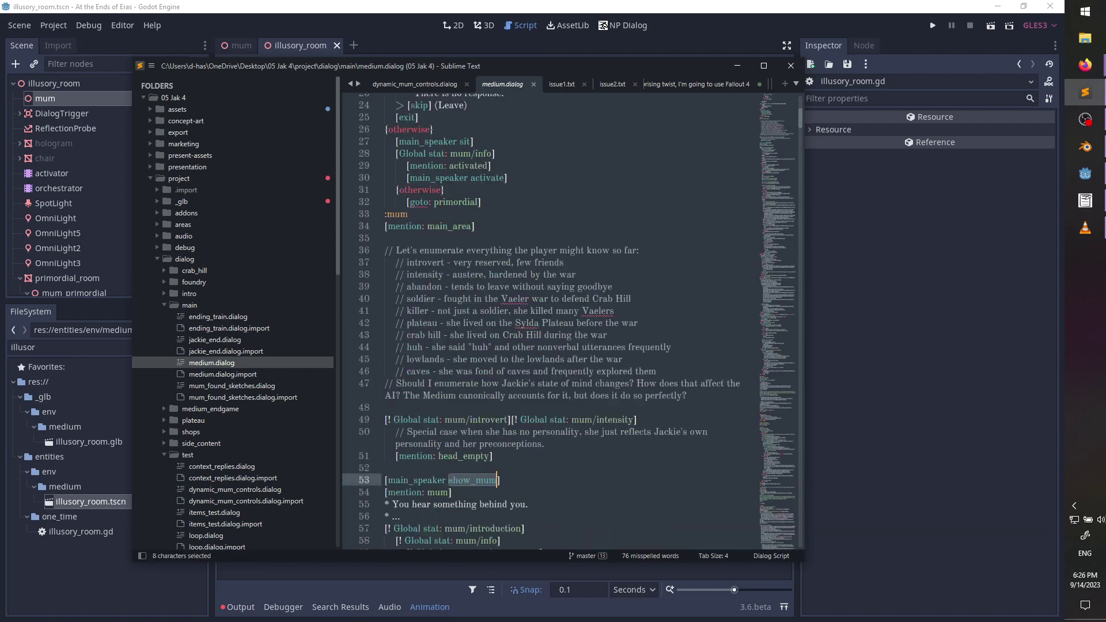
- Change the show_mum command in medium.dialog to [main_speaker play: mum_walks_in] and save the file
{"action": "key", "text": "Left"}
{"action": "type", "text": "play:"}
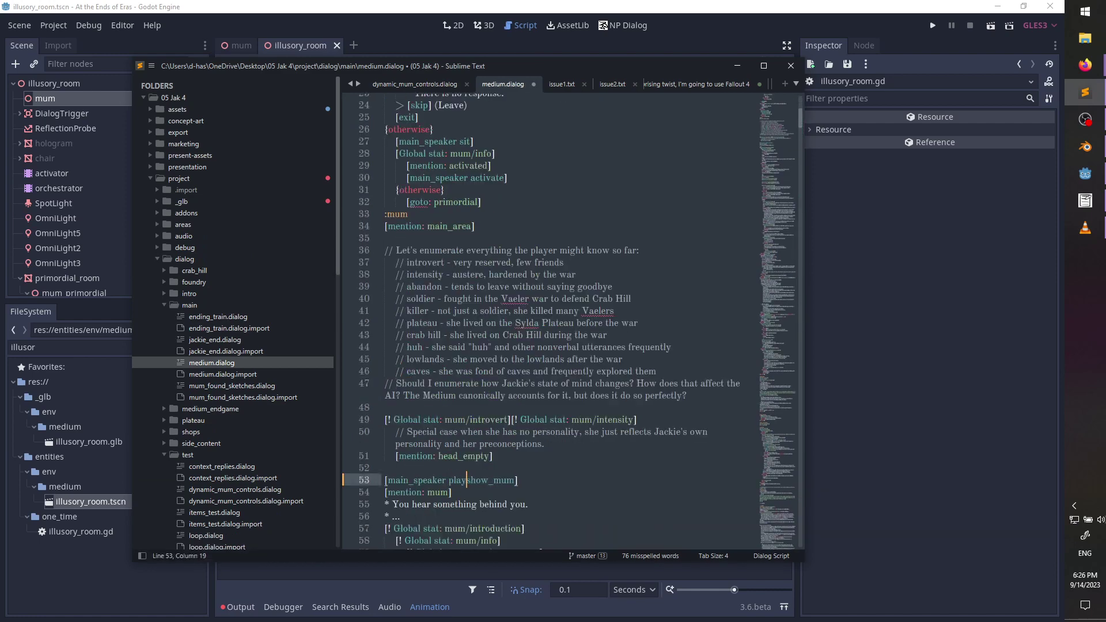
{"action": "key", "text": "ctrl+f"}
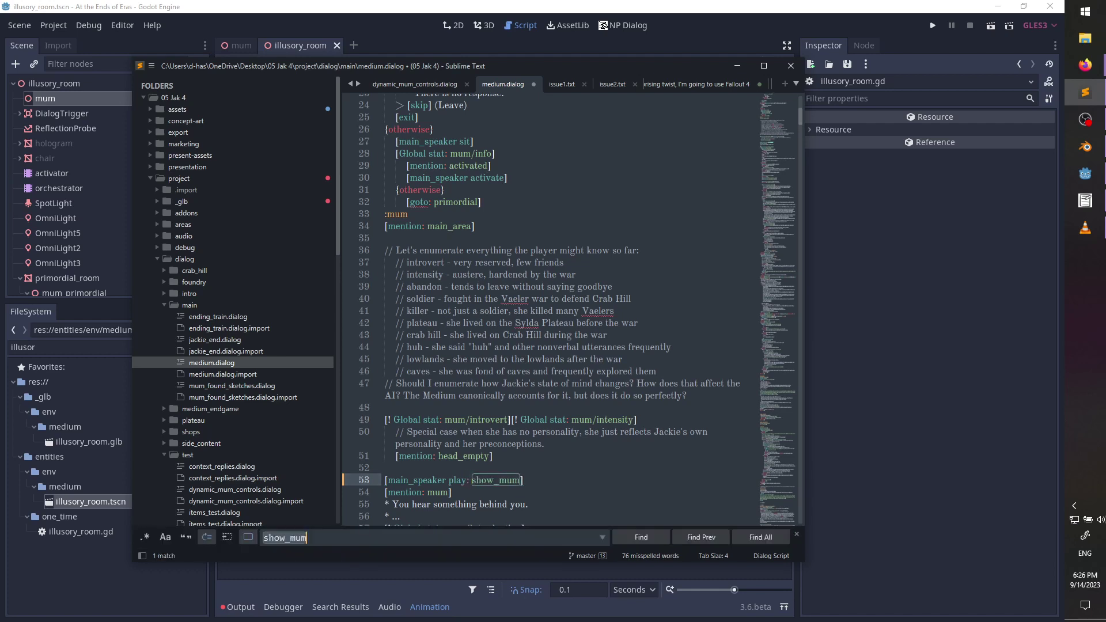
{"action": "key", "text": "Return"}
{"action": "key", "text": "Escape"}
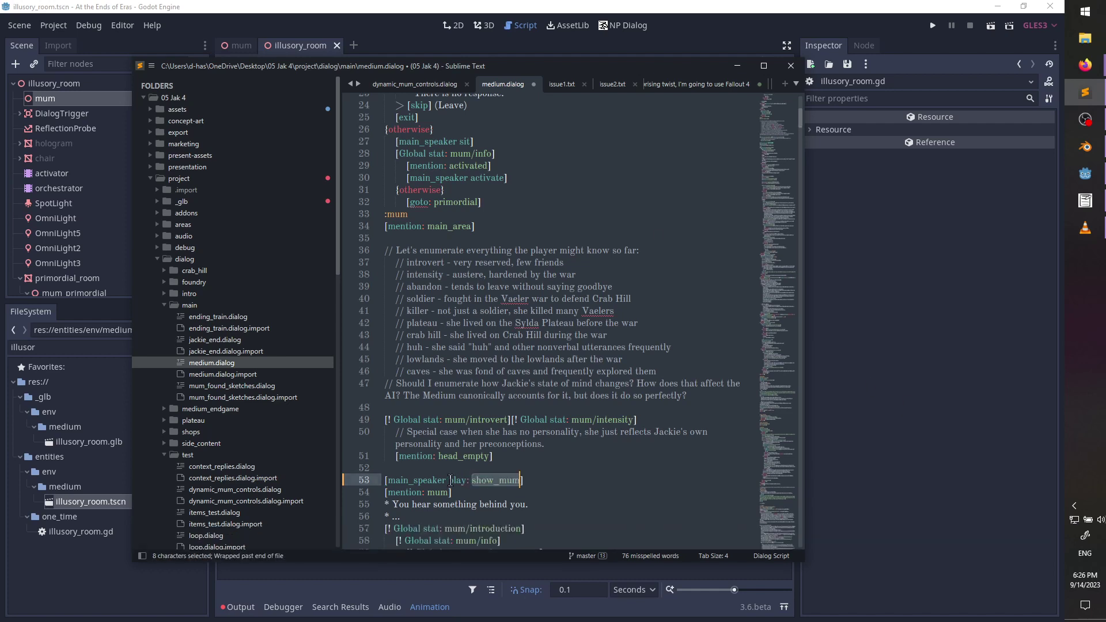
{"action": "type", "text": "mum_walks_"}
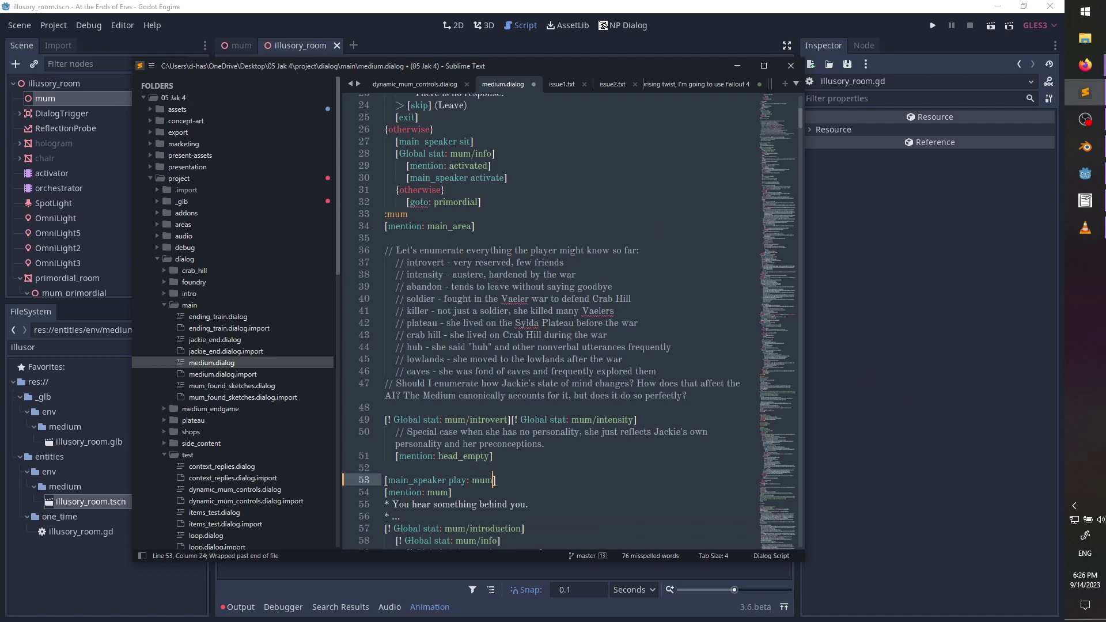
{"action": "type", "text": "in"}
{"action": "key", "text": "ctrl+s"}
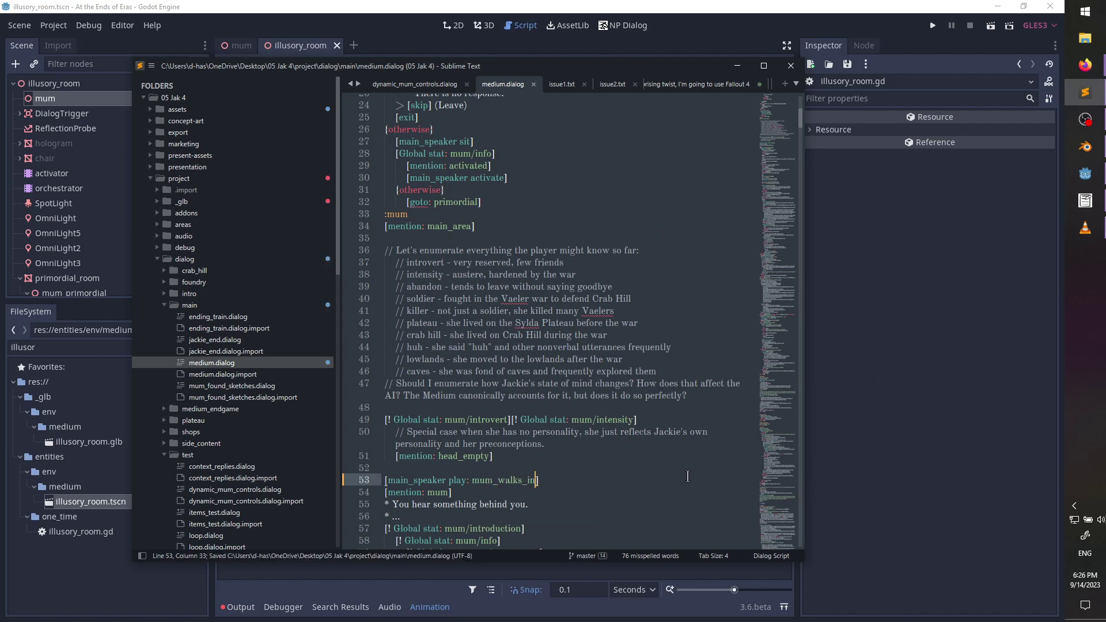
- Switch back to Godot, enlarge the script editor and review the functions around play in illusory_room.gd
{"action": "left_click", "coordinate": [737, 66]}
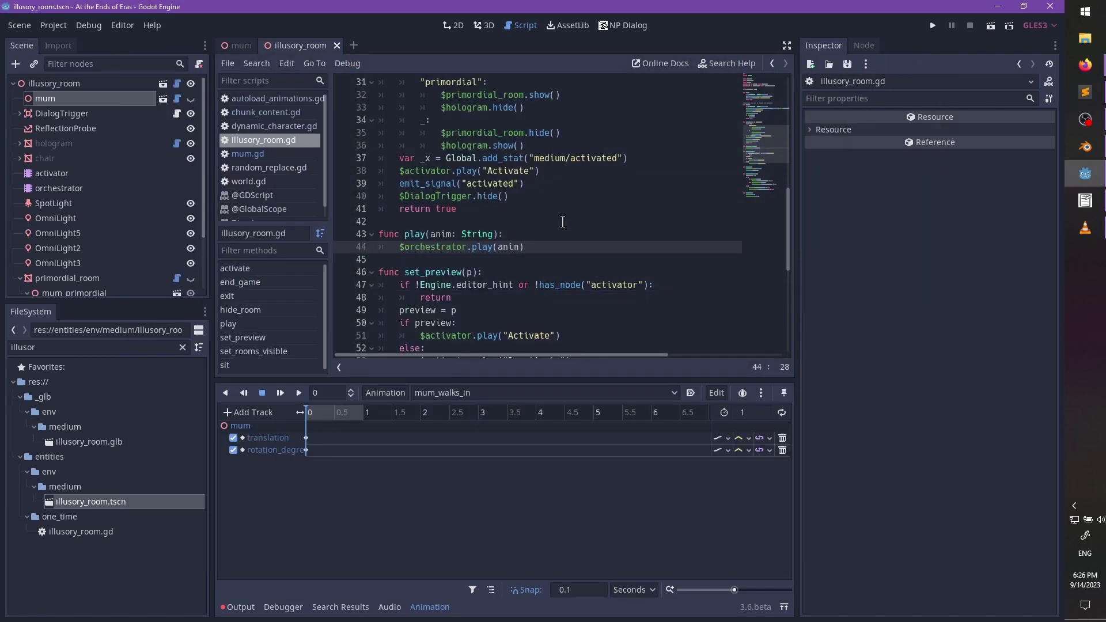
{"action": "scroll", "coordinate": [562, 222], "scroll_direction": "down", "scroll_amount": 1}
{"action": "scroll", "coordinate": [563, 222], "scroll_direction": "up", "scroll_amount": 3}
{"action": "scroll", "coordinate": [563, 222], "scroll_direction": "down", "scroll_amount": 3}
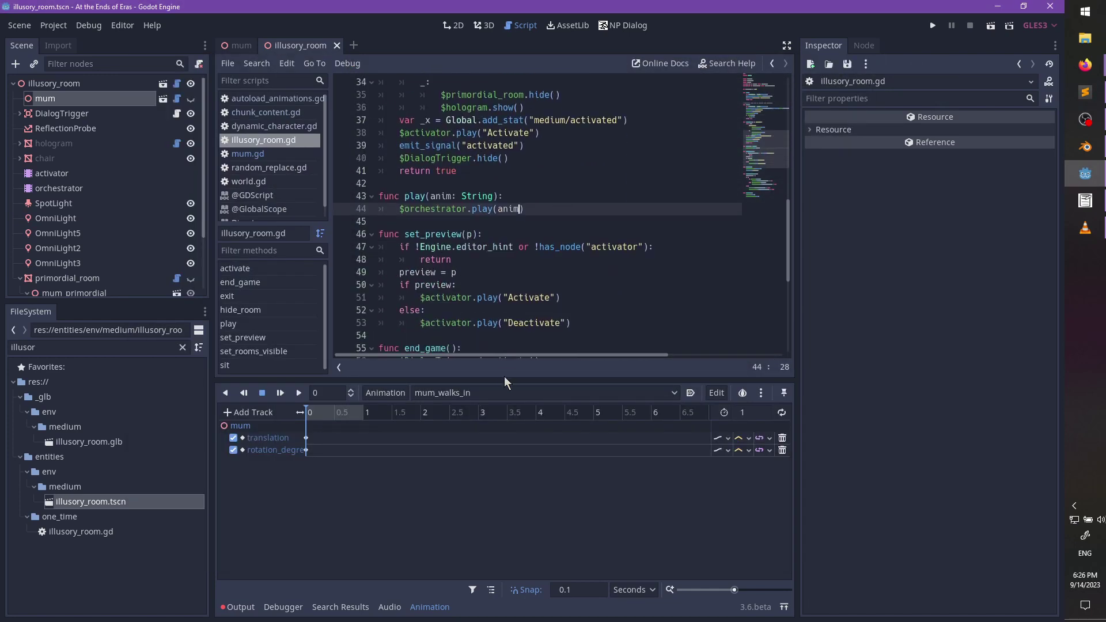
{"action": "left_click_drag", "start_coordinate": [501, 381], "coordinate": [502, 467]}
{"action": "scroll", "coordinate": [587, 299], "scroll_direction": "up", "scroll_amount": 4}
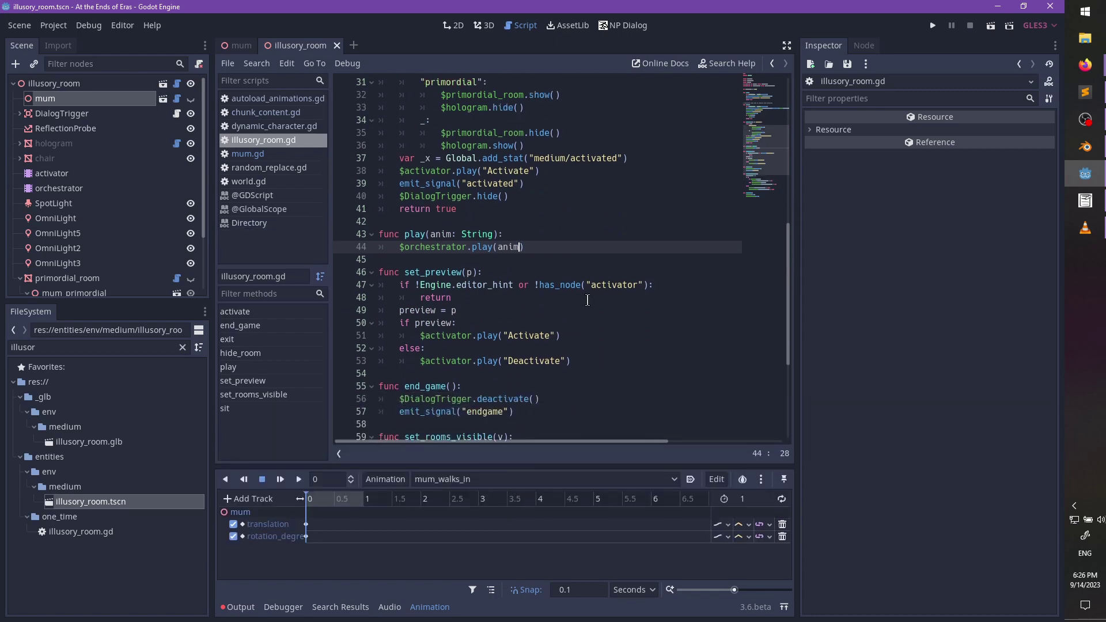
{"action": "scroll", "coordinate": [588, 300], "scroll_direction": "up", "scroll_amount": 7}
{"action": "scroll", "coordinate": [588, 299], "scroll_direction": "down", "scroll_amount": 8}
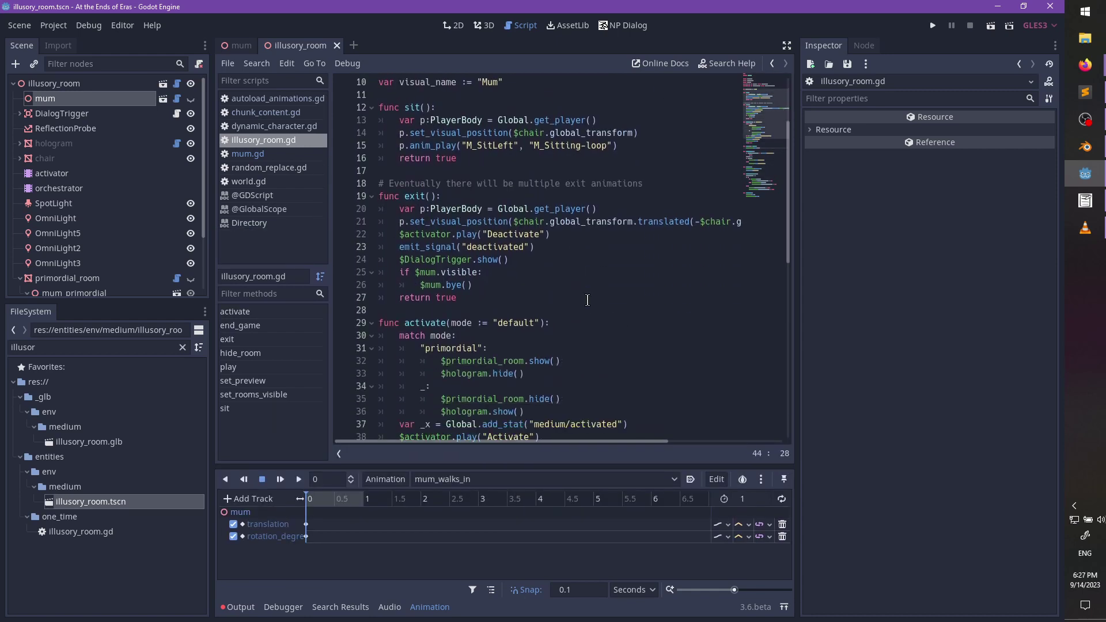
{"action": "scroll", "coordinate": [588, 300], "scroll_direction": "down", "scroll_amount": 2}
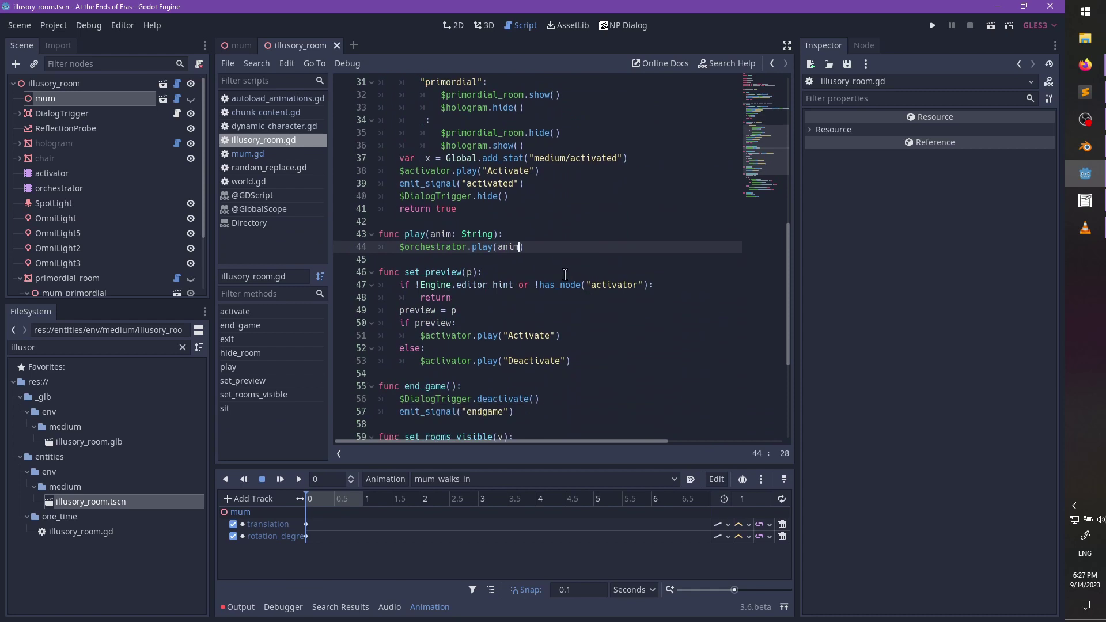
{"action": "left_click", "coordinate": [561, 258]}
{"action": "left_click", "coordinate": [589, 250]}
- Check mum in the 3D view, then review the remaining functions of illusory_room.gd down to hide_room
{"action": "left_click", "coordinate": [476, 28]}
{"action": "middle_click_drag", "start_coordinate": [533, 305], "coordinate": [375, 426]}
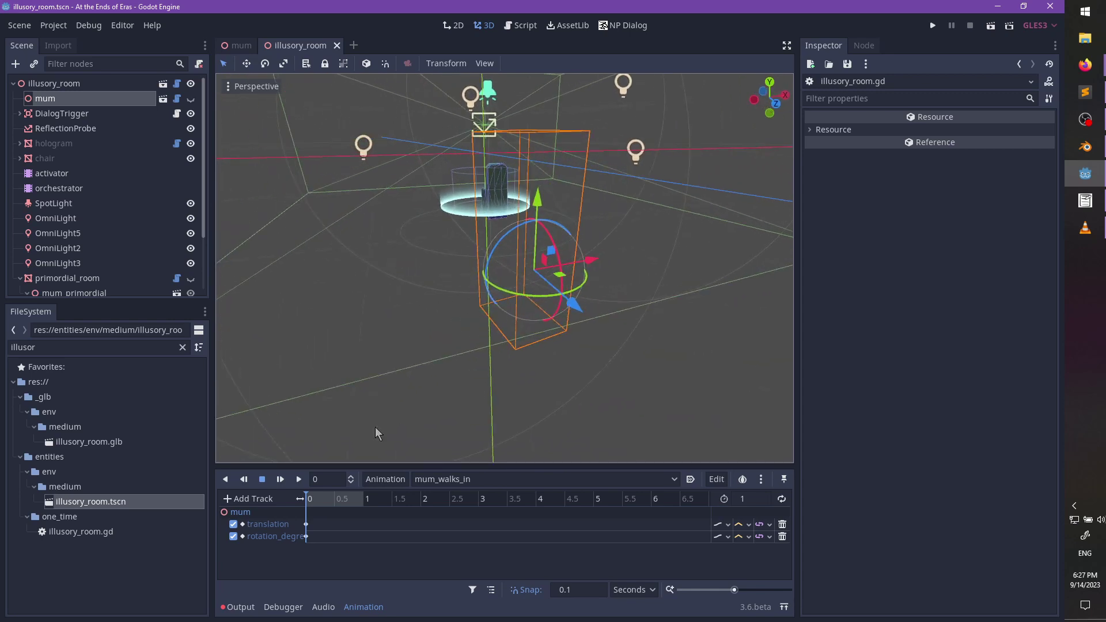
{"action": "left_click_drag", "start_coordinate": [333, 500], "coordinate": [271, 497]}
{"action": "left_click", "coordinate": [523, 25]}
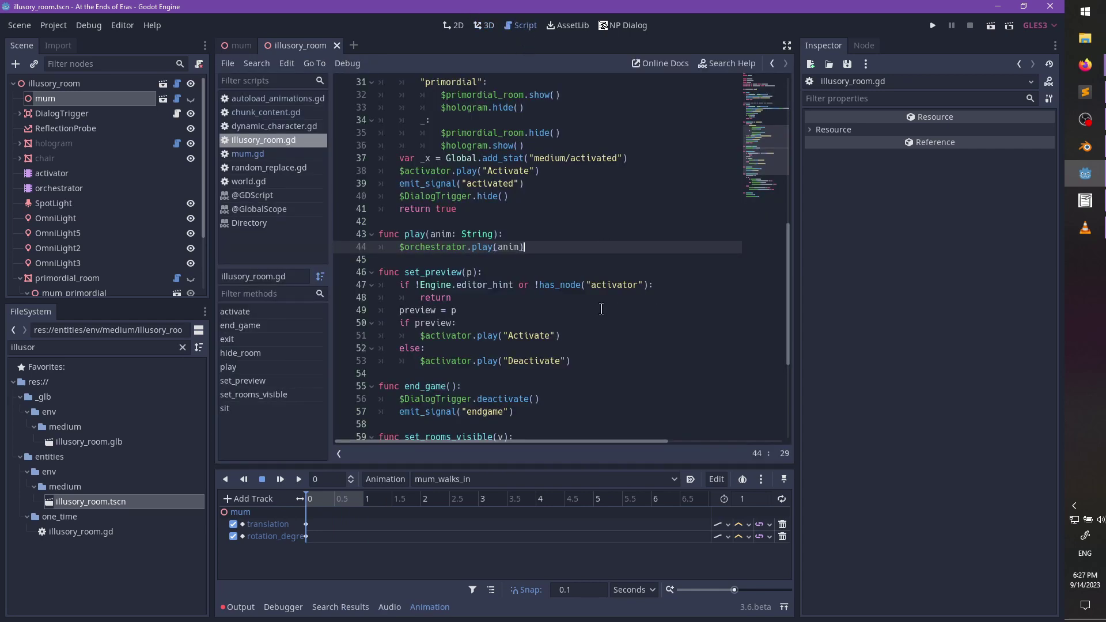
{"action": "scroll", "coordinate": [601, 308], "scroll_direction": "down", "scroll_amount": 3}
{"action": "scroll", "coordinate": [547, 224], "scroll_direction": "up", "scroll_amount": 2}
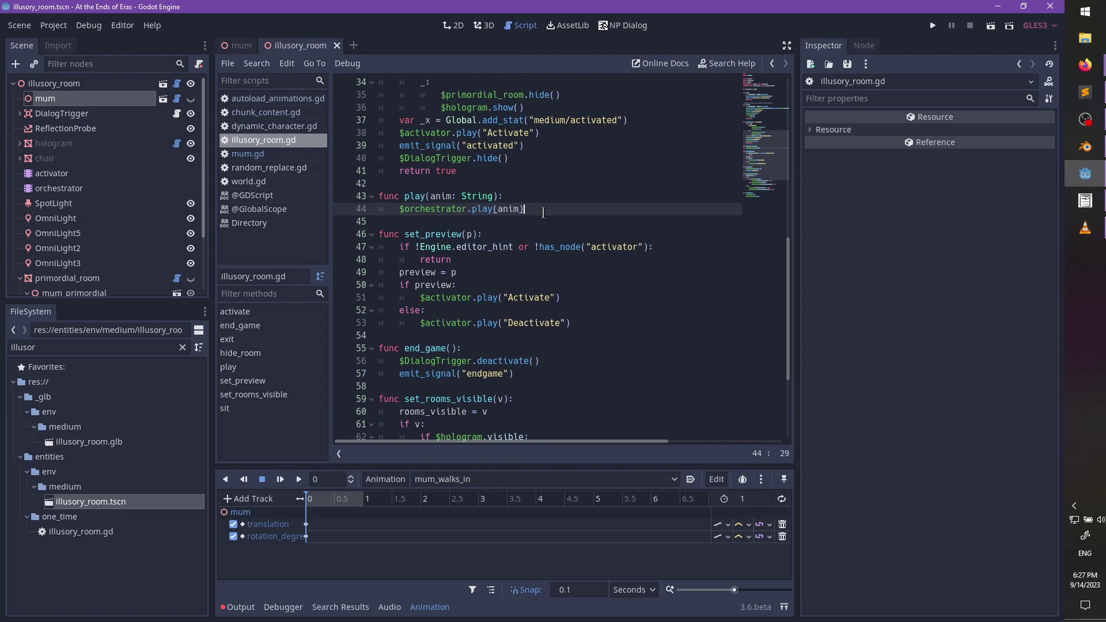
{"action": "scroll", "coordinate": [562, 226], "scroll_direction": "down", "scroll_amount": 2}
{"action": "scroll", "coordinate": [562, 226], "scroll_direction": "down", "scroll_amount": 2}
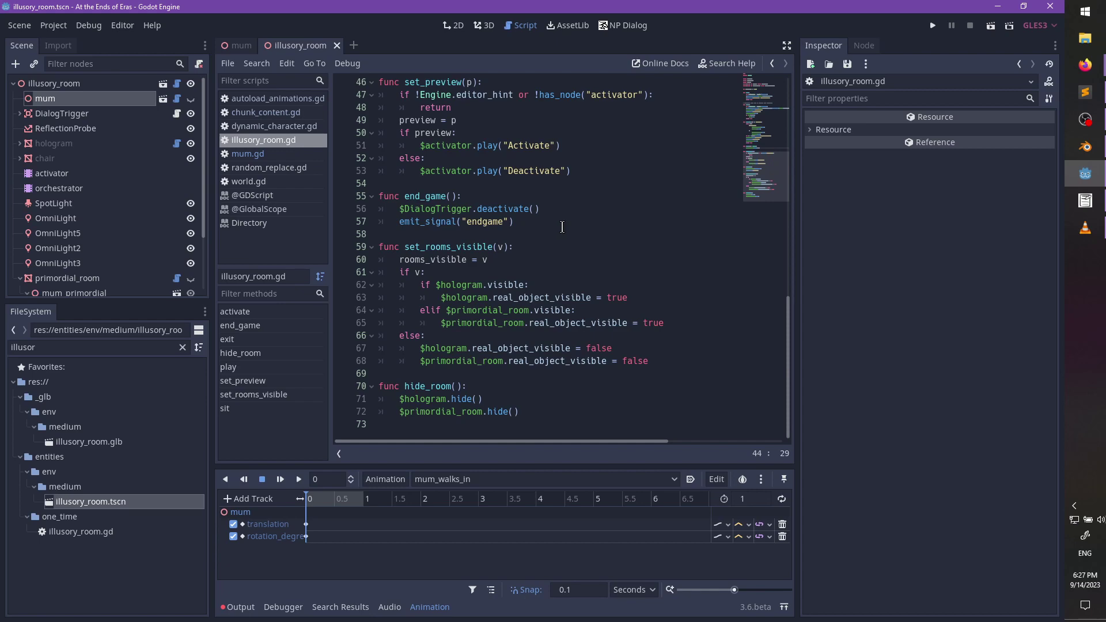
{"action": "scroll", "coordinate": [562, 227], "scroll_direction": "up", "scroll_amount": 7}
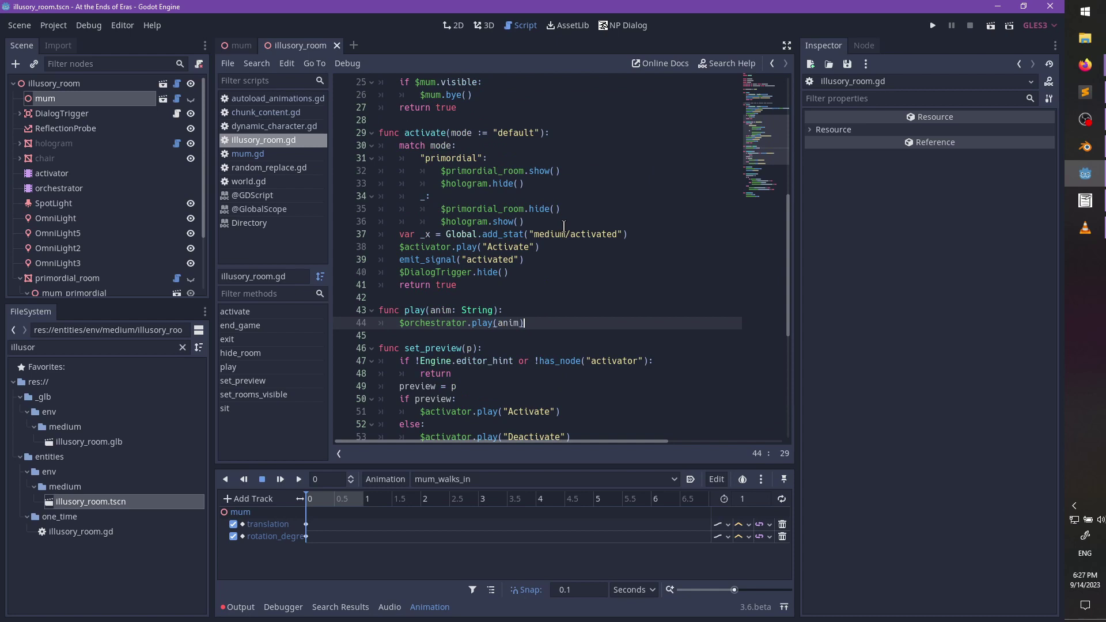
- Make the mum node visible in the scene and test its Real Visible option, leaving it on
{"action": "left_click", "coordinate": [486, 30]}
{"action": "left_click", "coordinate": [106, 99]}
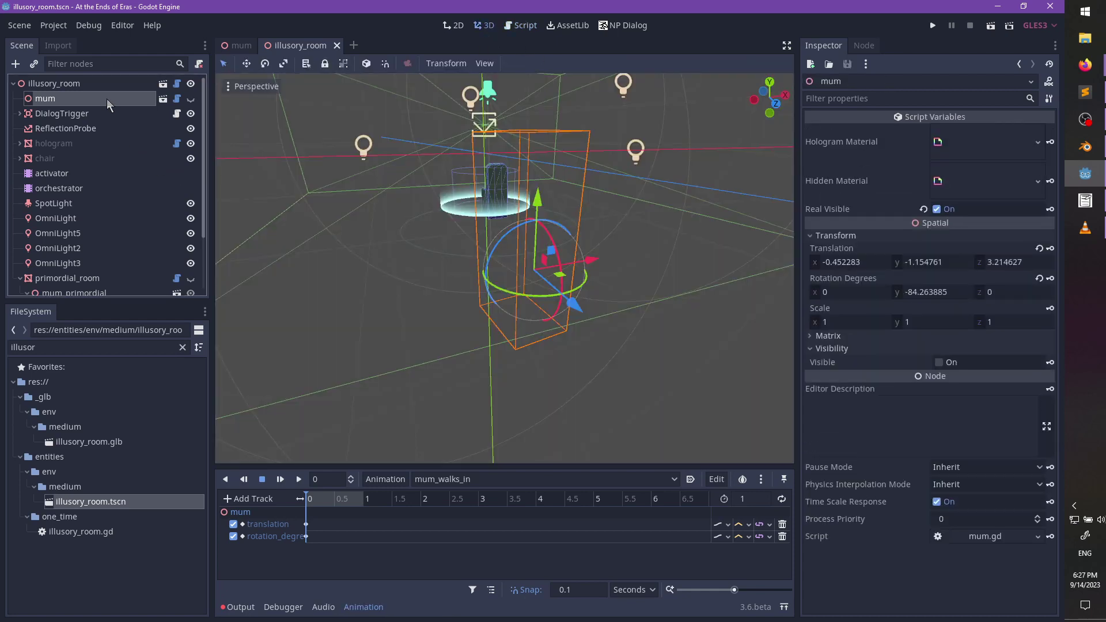
{"action": "left_click", "coordinate": [191, 99]}
{"action": "left_click", "coordinate": [190, 99]}
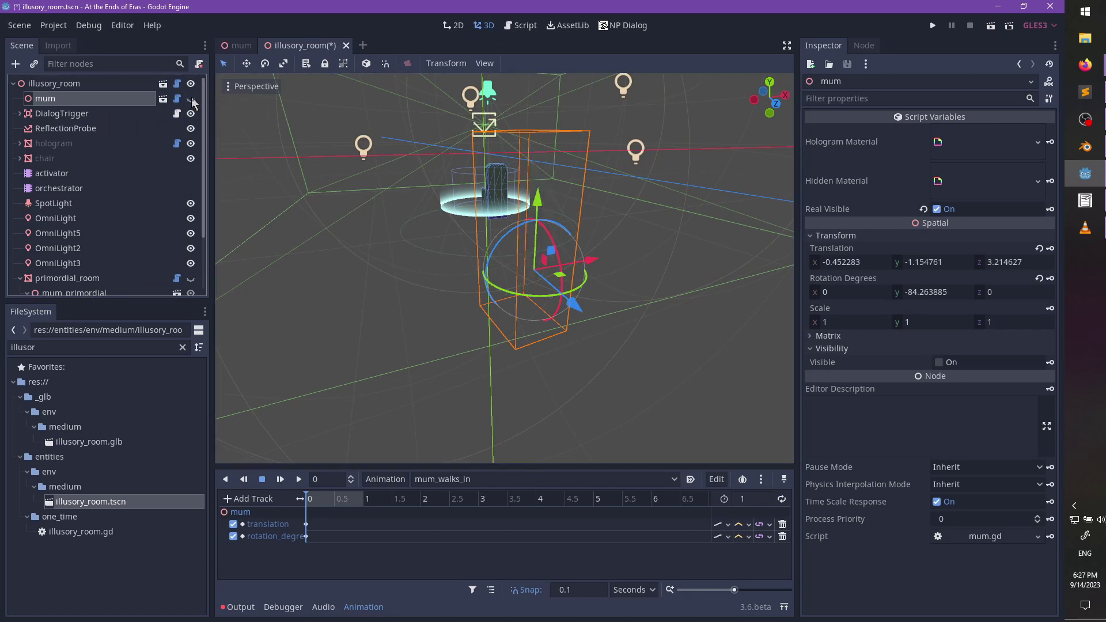
{"action": "left_click", "coordinate": [937, 210]}
{"action": "left_click", "coordinate": [936, 209]}
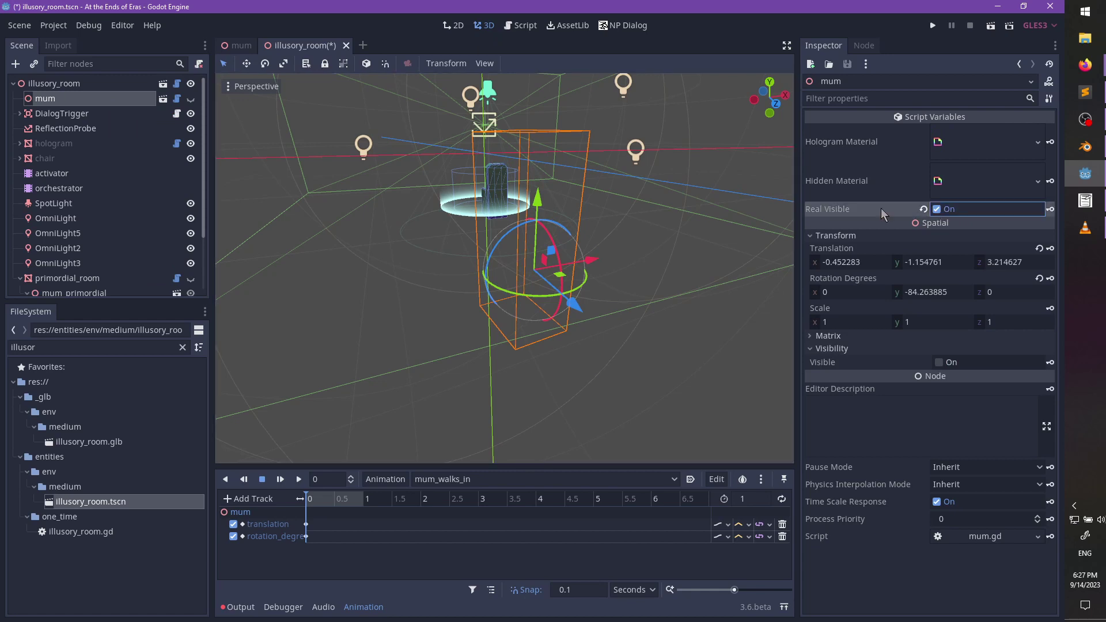
{"action": "left_click", "coordinate": [191, 99]}
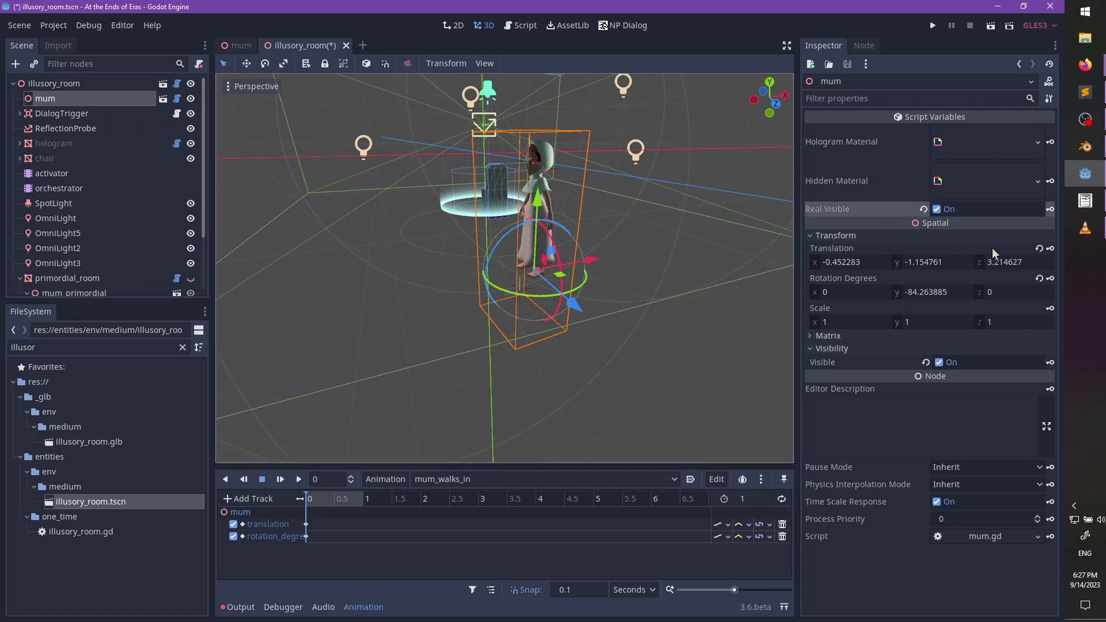
{"action": "left_click", "coordinate": [936, 210]}
{"action": "left_click", "coordinate": [937, 210]}
{"action": "left_click", "coordinate": [937, 210]}
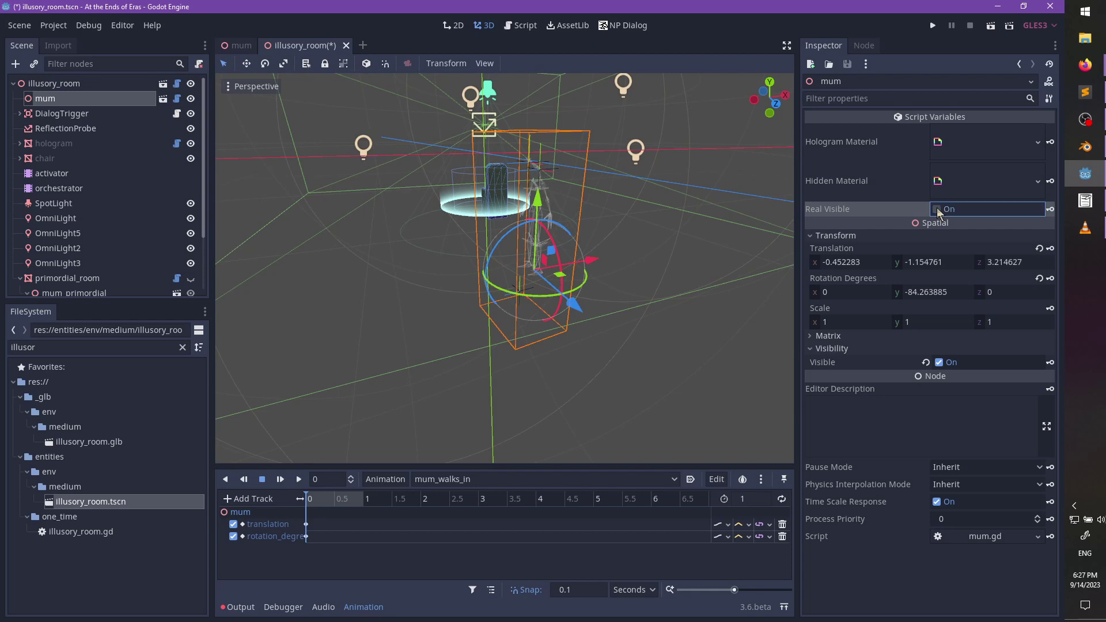
{"action": "left_click", "coordinate": [938, 210]}
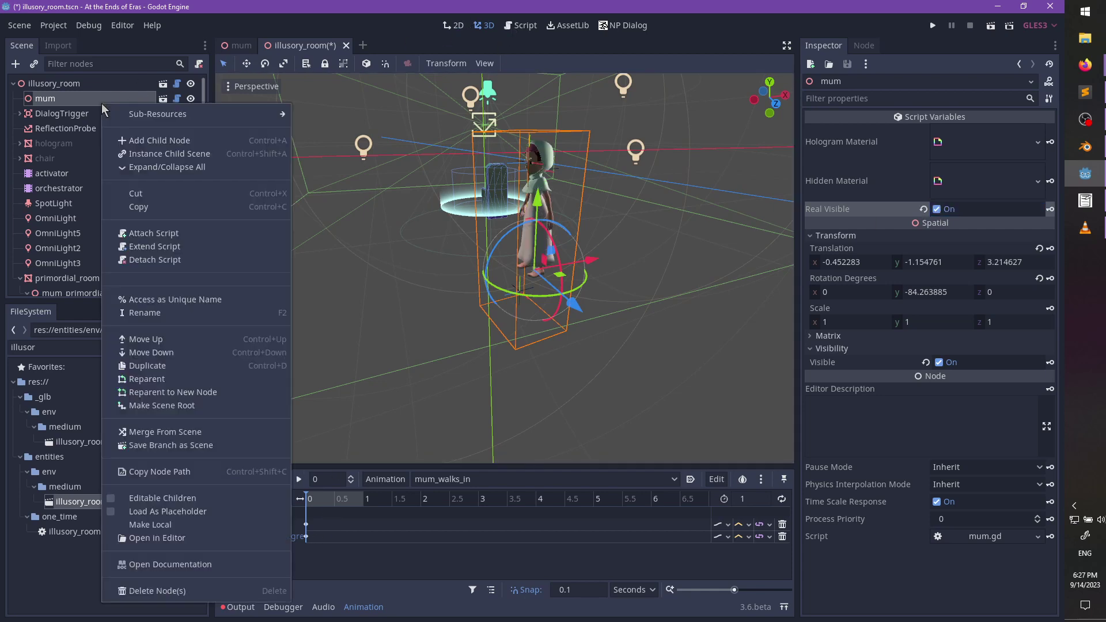
- Add a Call Method track for mum to the mum_walks_in animation and insert a hello() key at 0 seconds
{"action": "right_click", "coordinate": [103, 102]}
{"action": "left_click", "coordinate": [398, 510]}
{"action": "left_click", "coordinate": [250, 499]}
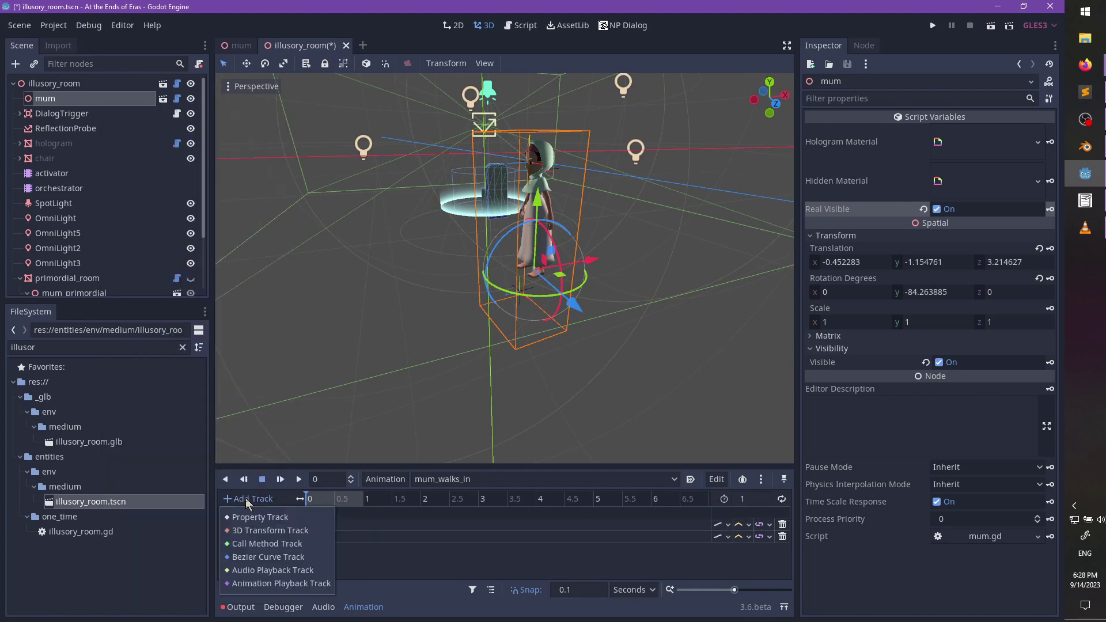
{"action": "left_click", "coordinate": [257, 549]}
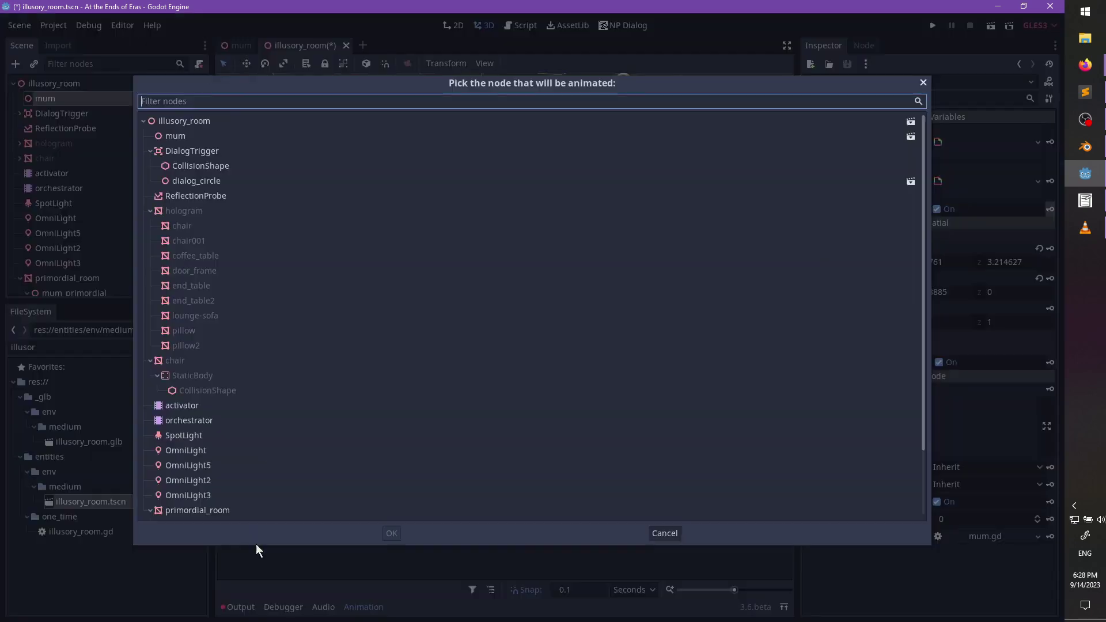
{"action": "double_click", "coordinate": [173, 136]}
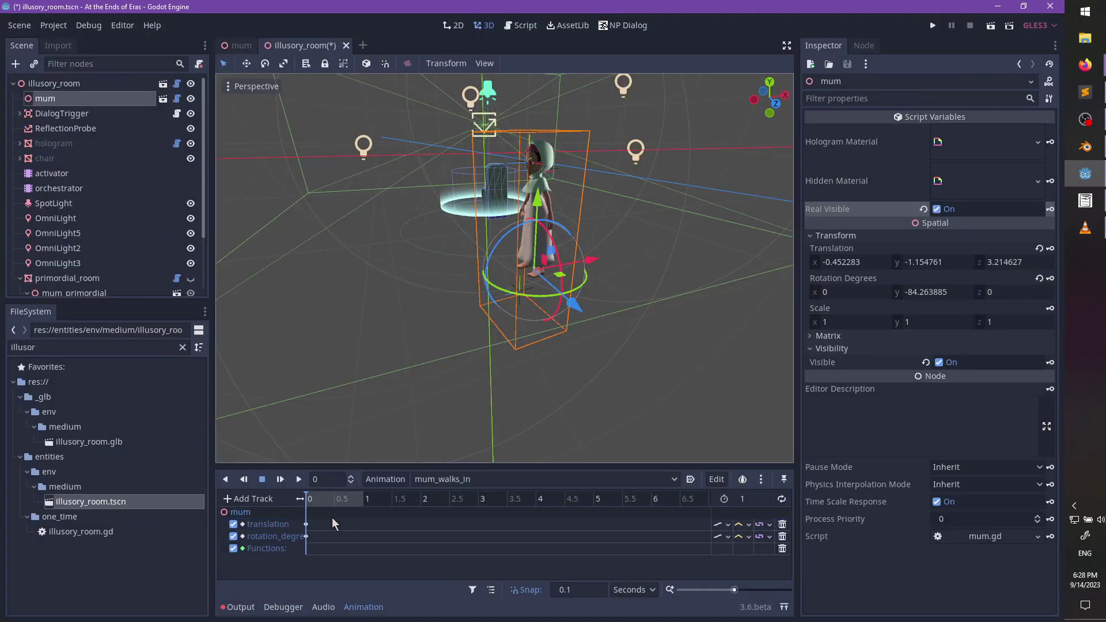
{"action": "right_click", "coordinate": [308, 552]}
{"action": "left_click", "coordinate": [320, 563]}
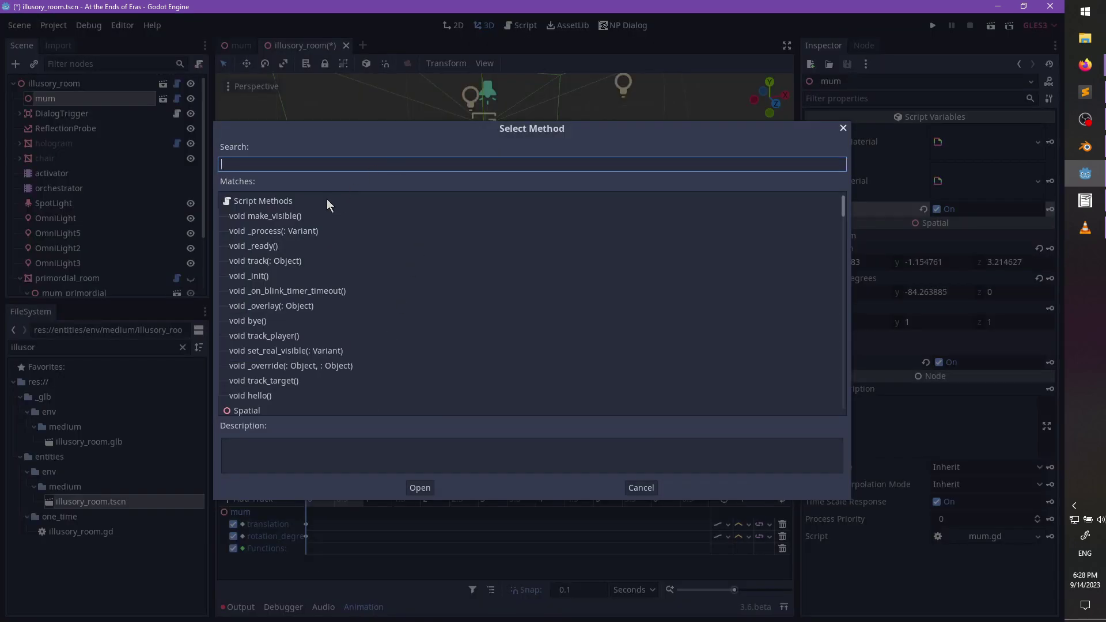
{"action": "double_click", "coordinate": [258, 396]}
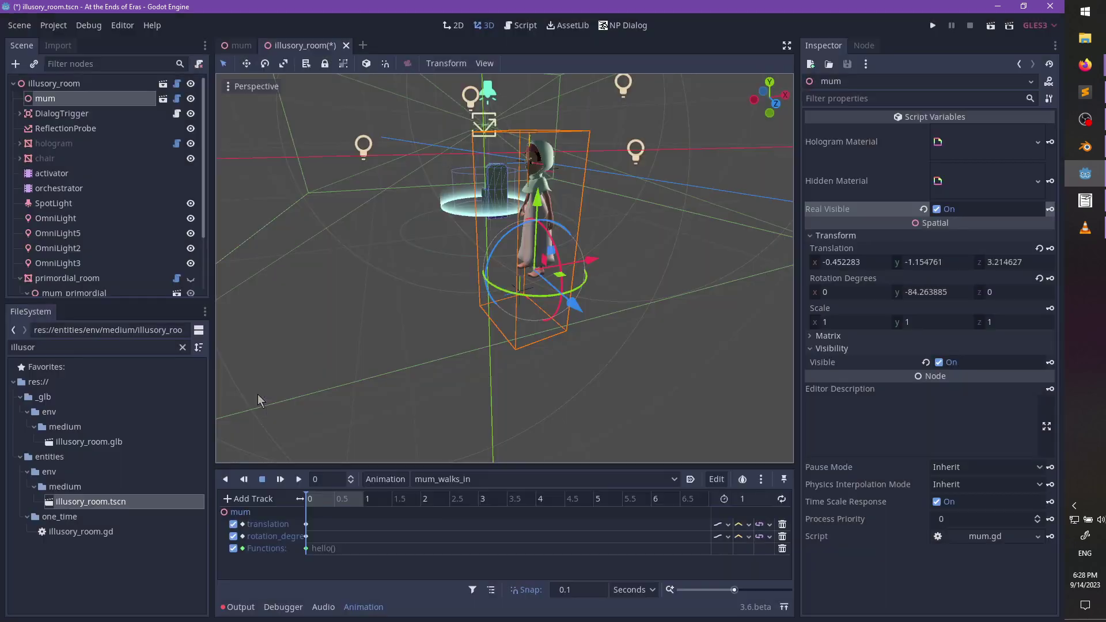
{"action": "scroll", "coordinate": [389, 340], "scroll_direction": "down", "scroll_amount": 4}
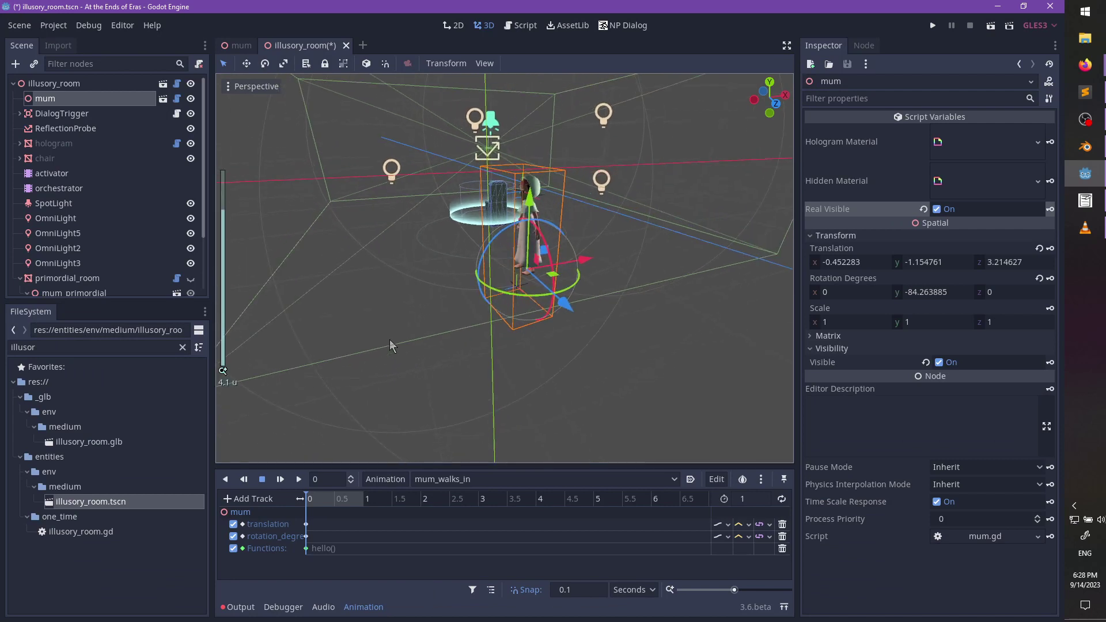
{"action": "middle_click_drag", "start_coordinate": [389, 340], "coordinate": [514, 371]}
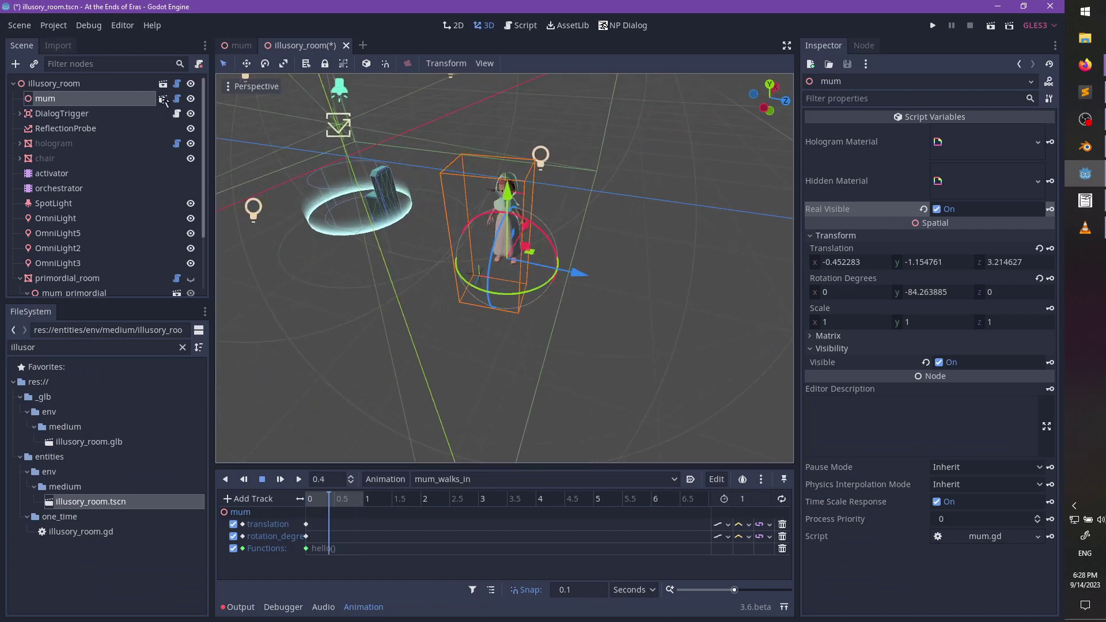
{"action": "scroll", "coordinate": [78, 184], "scroll_direction": "down", "scroll_amount": 2}
{"action": "scroll", "coordinate": [79, 184], "scroll_direction": "up", "scroll_amount": 1}
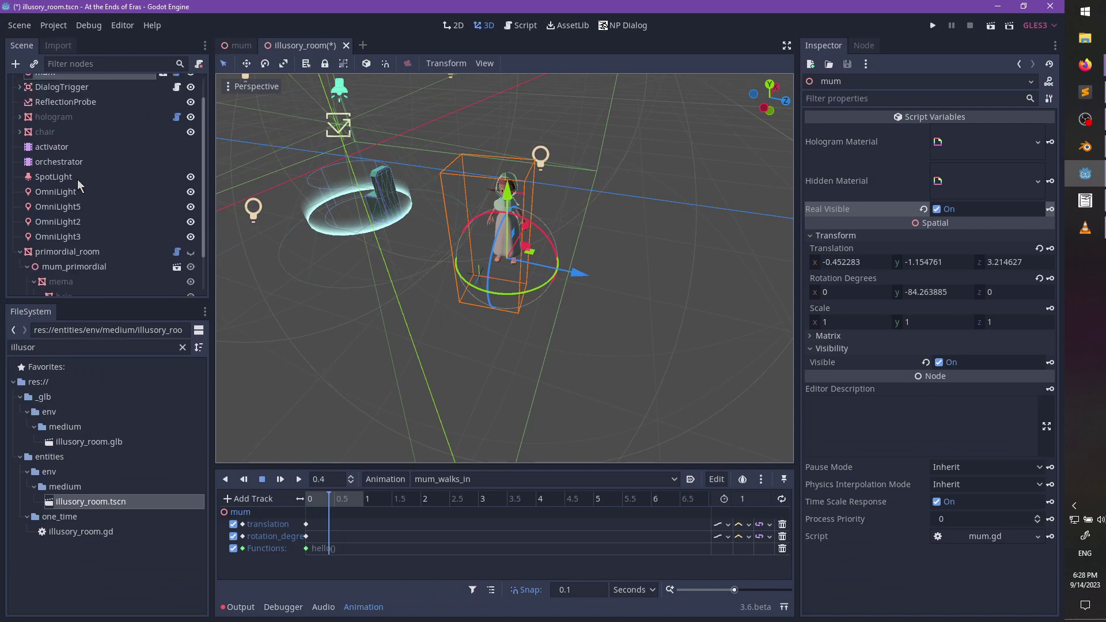
{"action": "scroll", "coordinate": [81, 184], "scroll_direction": "down", "scroll_amount": 1}
{"action": "left_click", "coordinate": [191, 226]}
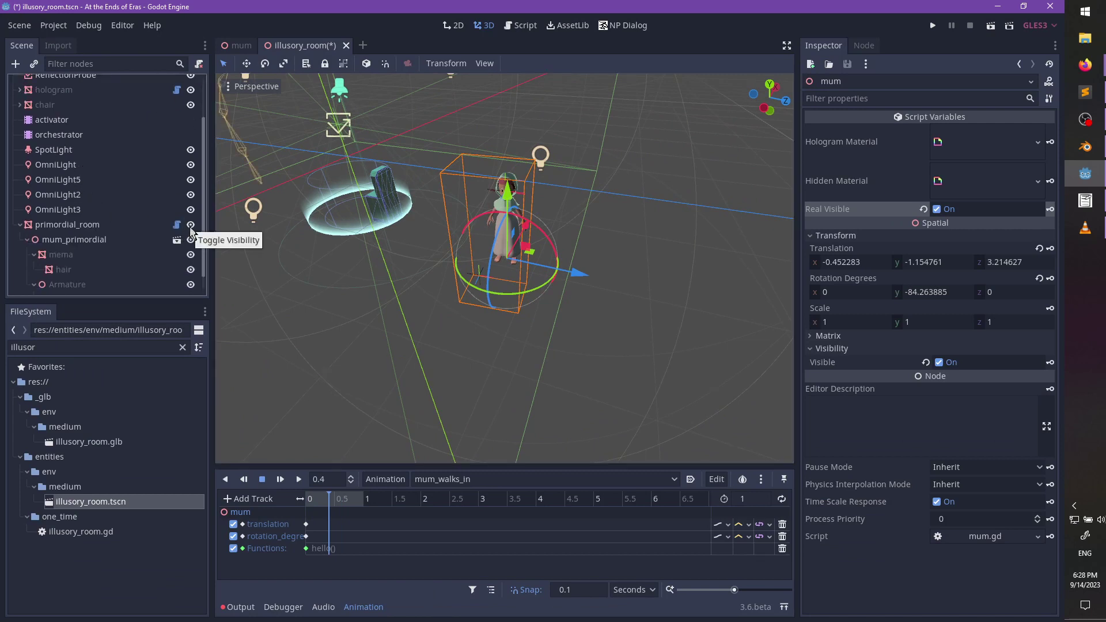
{"action": "left_click", "coordinate": [191, 225]}
- Expand the hologram node and turn on its Real Object Visible option
{"action": "scroll", "coordinate": [185, 228], "scroll_direction": "up", "scroll_amount": 2}
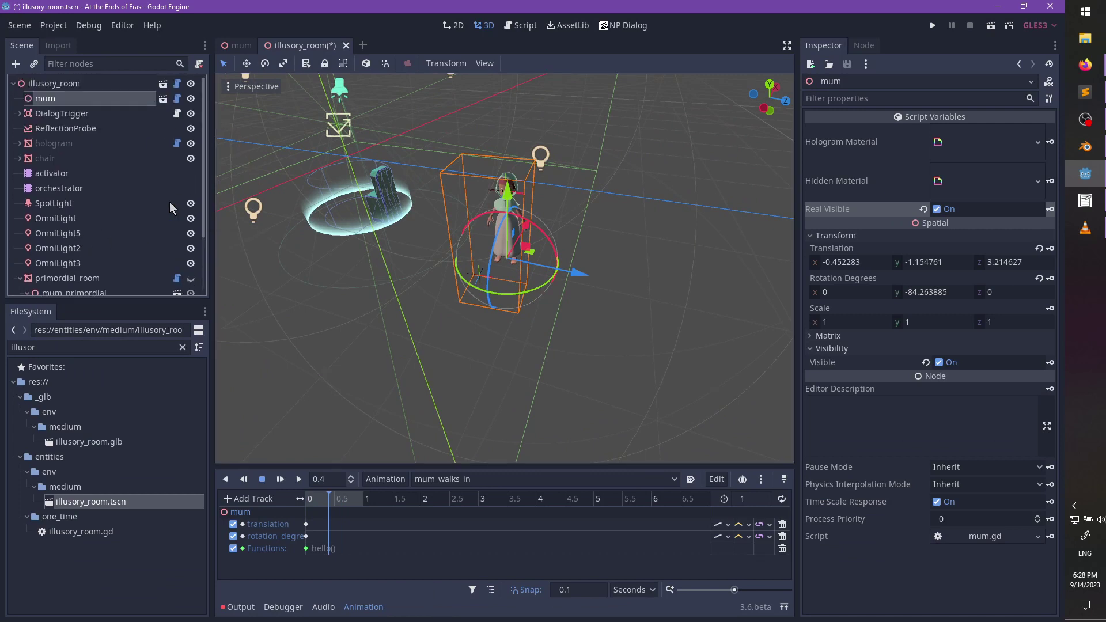
{"action": "left_click", "coordinate": [20, 143]}
{"action": "left_click", "coordinate": [53, 143]}
{"action": "left_click", "coordinate": [933, 131]}
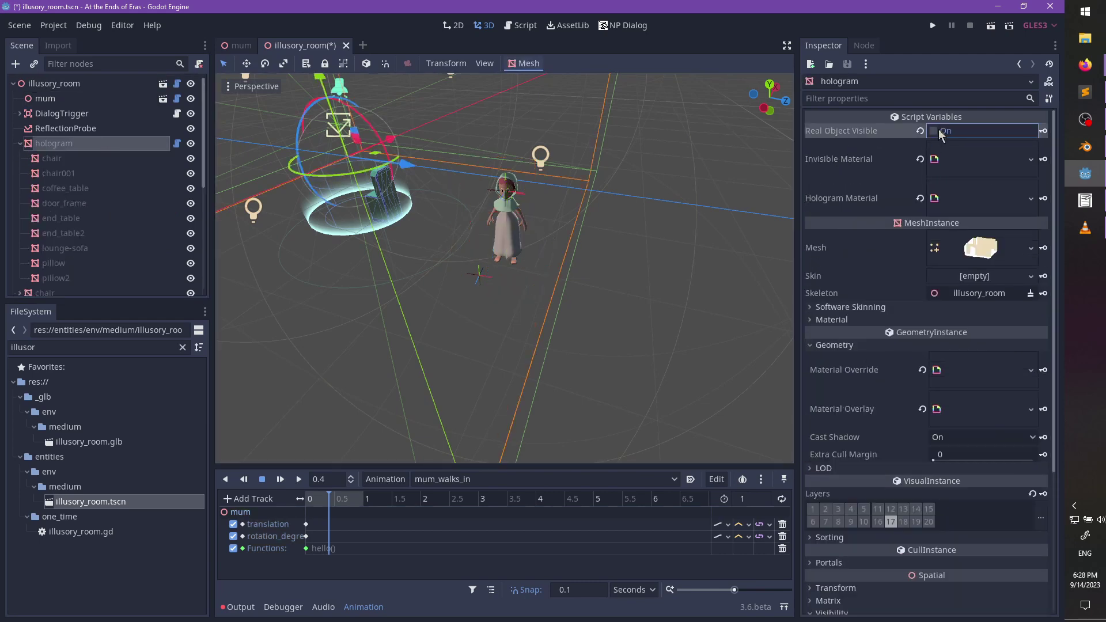
{"action": "scroll", "coordinate": [538, 212], "scroll_direction": "up", "scroll_amount": 5}
{"action": "scroll", "coordinate": [462, 297], "scroll_direction": "up", "scroll_amount": 5}
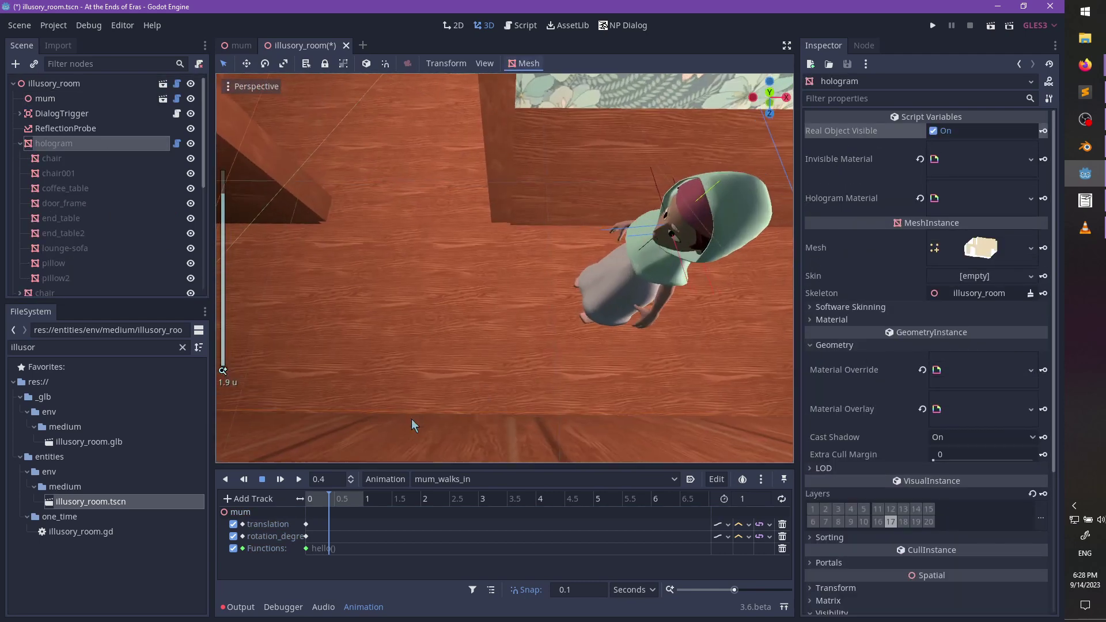
- Set the length of the mum_walks_in animation to 4 seconds
{"action": "left_click", "coordinate": [750, 498]}
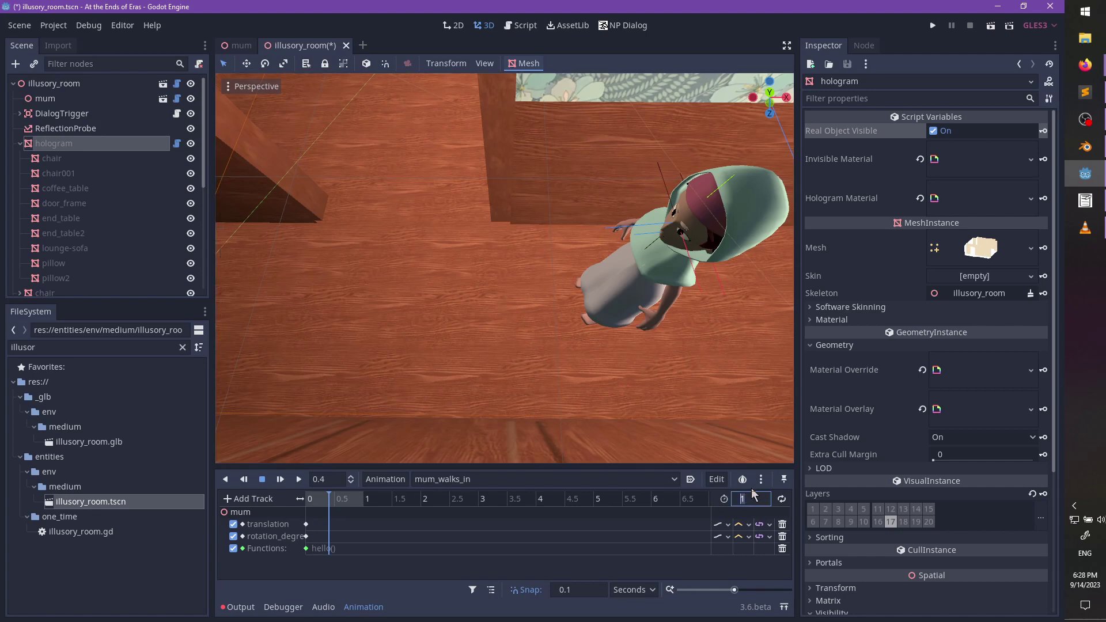
{"action": "type", "text": "4"}
{"action": "key", "text": "Return"}
{"action": "scroll", "coordinate": [576, 358], "scroll_direction": "down", "scroll_amount": 5}
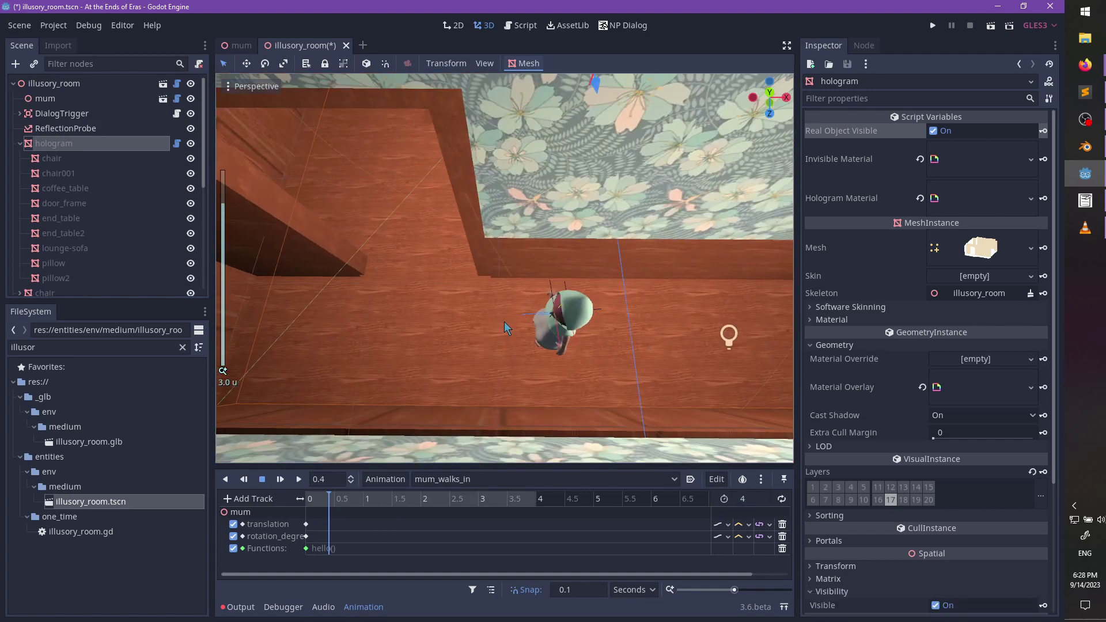
{"action": "scroll", "coordinate": [506, 323], "scroll_direction": "up", "scroll_amount": 5}
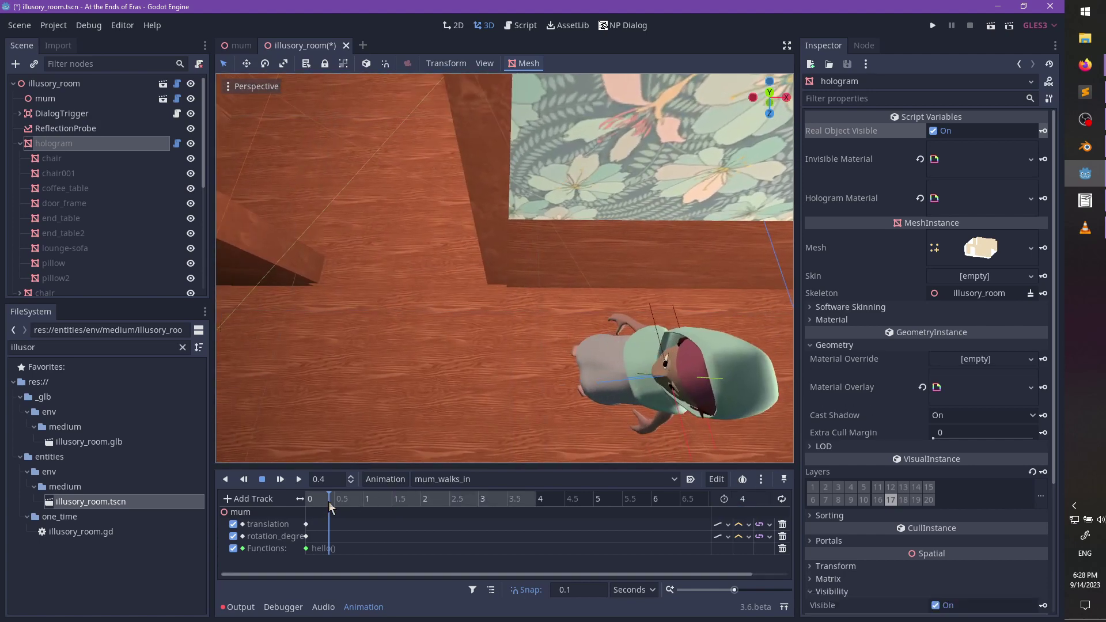
- At 4 seconds, move mum into the room near the glowing circle, to about X -0.90, Z 0.52
{"action": "left_click_drag", "start_coordinate": [328, 504], "coordinate": [582, 499]}
{"action": "left_click", "coordinate": [603, 369]}
{"action": "scroll", "coordinate": [603, 368], "scroll_direction": "up", "scroll_amount": 1}
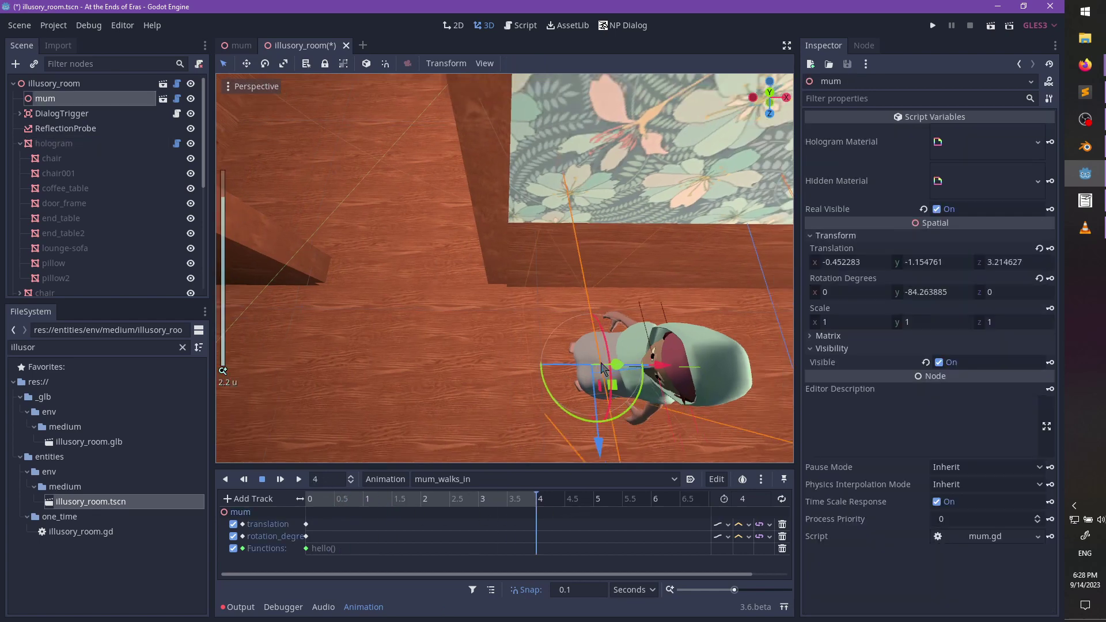
{"action": "scroll", "coordinate": [603, 368], "scroll_direction": "down", "scroll_amount": 10}
{"action": "left_click_drag", "start_coordinate": [516, 342], "coordinate": [498, 223]}
{"action": "key", "text": "f"}
{"action": "scroll", "coordinate": [579, 296], "scroll_direction": "up", "scroll_amount": 10}
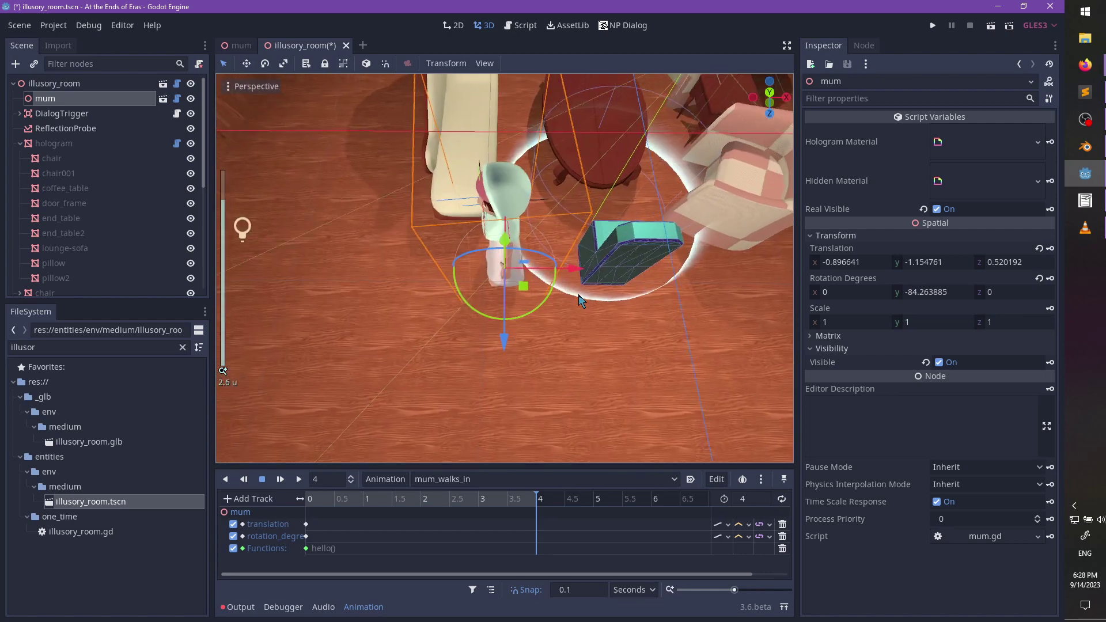
{"action": "scroll", "coordinate": [579, 300], "scroll_direction": "up", "scroll_amount": 3}
- Turn mum to a Y rotation of about 161 degrees and adjust her position to about X -0.94, Z 0.75
{"action": "left_click_drag", "start_coordinate": [505, 319], "coordinate": [378, 314]}
{"action": "left_click_drag", "start_coordinate": [522, 283], "coordinate": [525, 308]}
{"action": "middle_click_drag", "start_coordinate": [620, 327], "coordinate": [455, 318]}
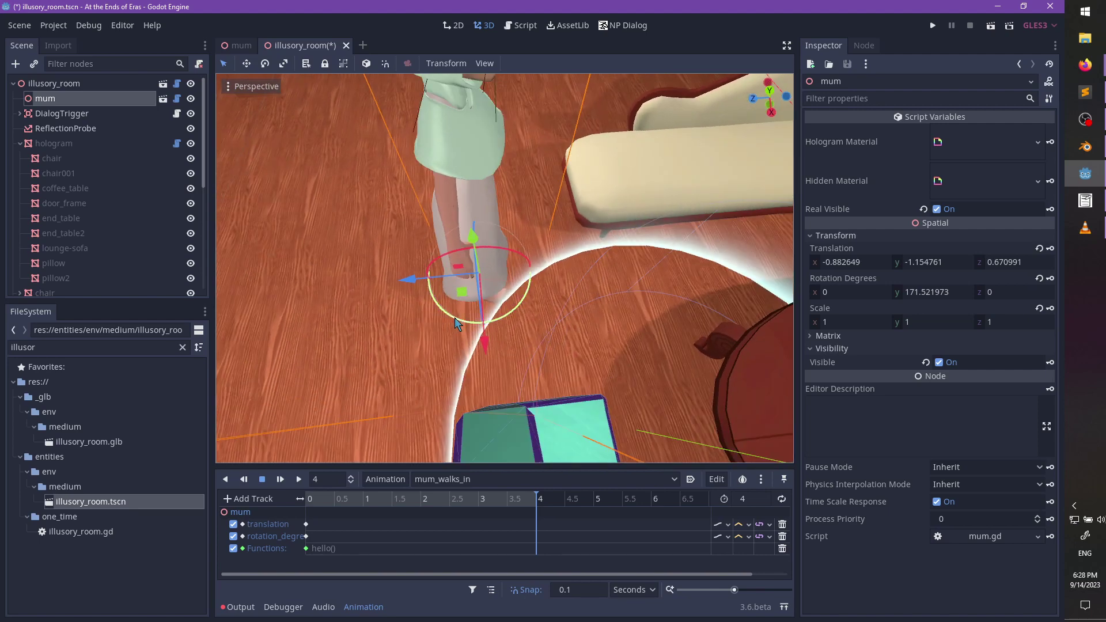
{"action": "mouse_move", "coordinate": [454, 318]}
{"action": "left_mouse_down"}
{"action": "mouse_move", "coordinate": [445, 315]}
{"action": "mouse_move", "coordinate": [455, 296]}
{"action": "left_mouse_up"}
{"action": "left_click_drag", "start_coordinate": [447, 286], "coordinate": [444, 284]}
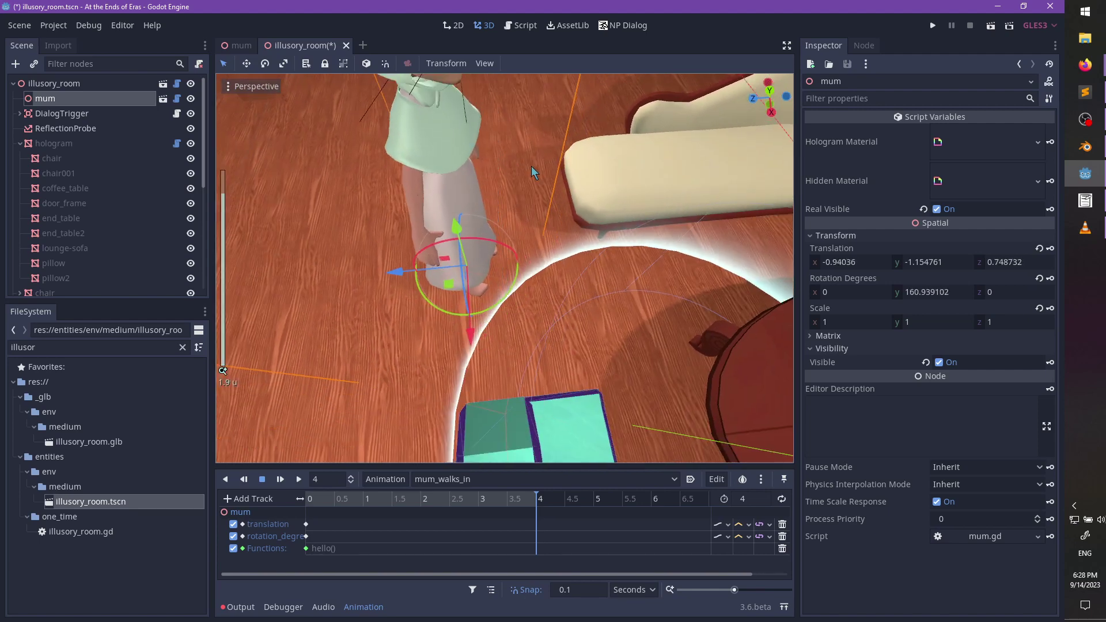
- Insert keyframes for mum's translation and rotation degrees at 4 seconds
{"action": "scroll", "coordinate": [531, 166], "scroll_direction": "down", "scroll_amount": 6}
{"action": "middle_click_drag", "start_coordinate": [524, 224], "coordinate": [444, 215]}
{"action": "left_click", "coordinate": [1051, 248]}
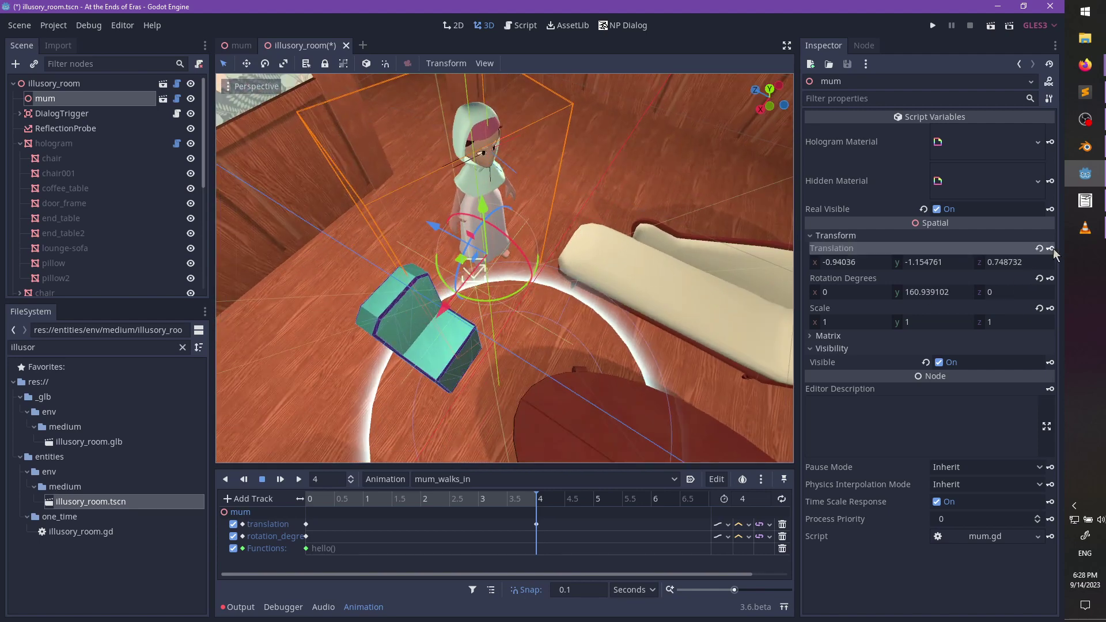
{"action": "left_click", "coordinate": [1051, 278]}
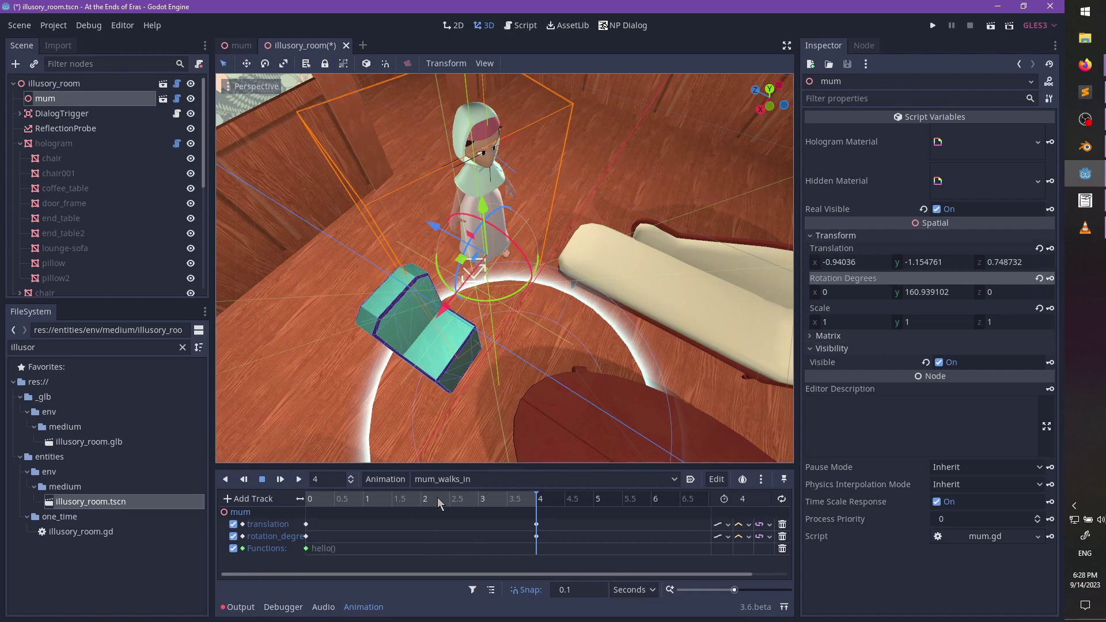
- Examine mum's end pose in the furnished room and her face up close
{"action": "scroll", "coordinate": [596, 211], "scroll_direction": "down", "scroll_amount": 7}
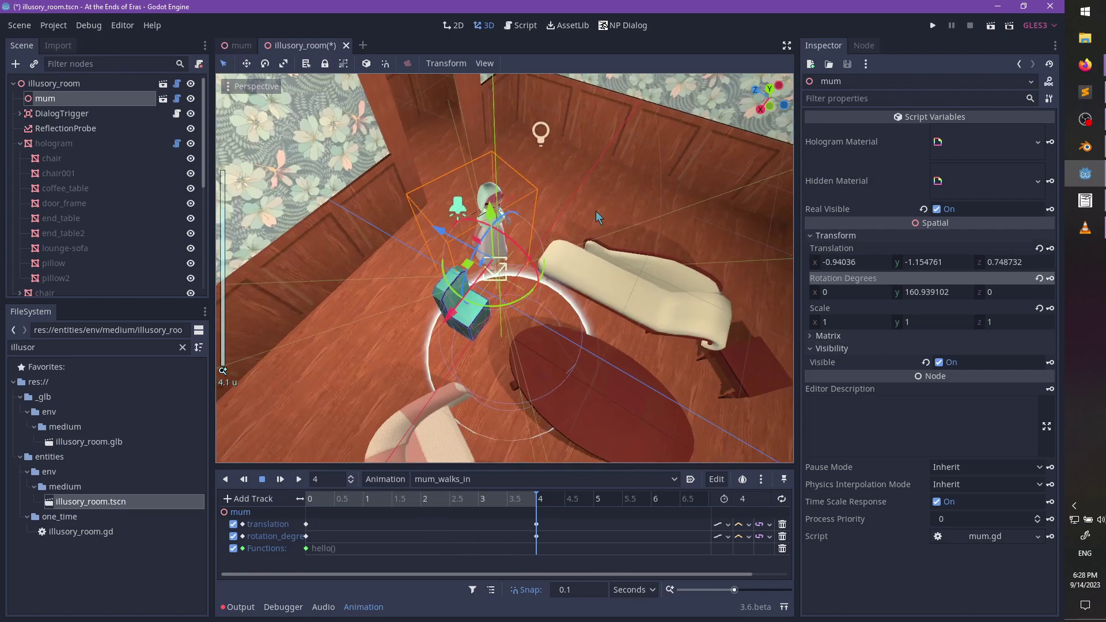
{"action": "middle_click_drag", "start_coordinate": [596, 211], "coordinate": [489, 199], "text": "shift"}
{"action": "scroll", "coordinate": [490, 199], "scroll_direction": "up", "scroll_amount": 5}
{"action": "middle_click_drag", "start_coordinate": [470, 241], "coordinate": [538, 288], "text": "shift"}
{"action": "scroll", "coordinate": [577, 239], "scroll_direction": "up", "scroll_amount": 6}
{"action": "scroll", "coordinate": [547, 216], "scroll_direction": "up", "scroll_amount": 1}
{"action": "scroll", "coordinate": [546, 211], "scroll_direction": "up", "scroll_amount": 3}
{"action": "scroll", "coordinate": [538, 289], "scroll_direction": "up", "scroll_amount": 3}
{"action": "scroll", "coordinate": [538, 287], "scroll_direction": "down", "scroll_amount": 3}
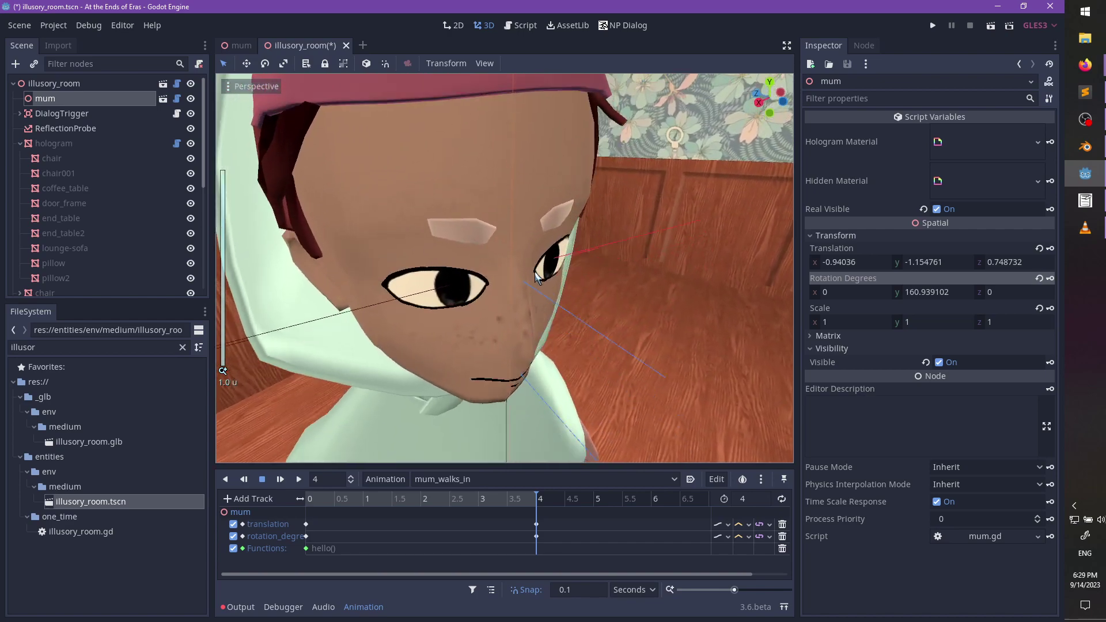
{"action": "scroll", "coordinate": [531, 268], "scroll_direction": "down", "scroll_amount": 4}
- Scrub mum_walks_in from about 2 to 4 seconds to preview mum's path from above
{"action": "middle_click_drag", "start_coordinate": [531, 267], "coordinate": [524, 391]}
{"action": "left_click", "coordinate": [416, 499]}
{"action": "left_click_drag", "start_coordinate": [418, 503], "coordinate": [611, 507]}
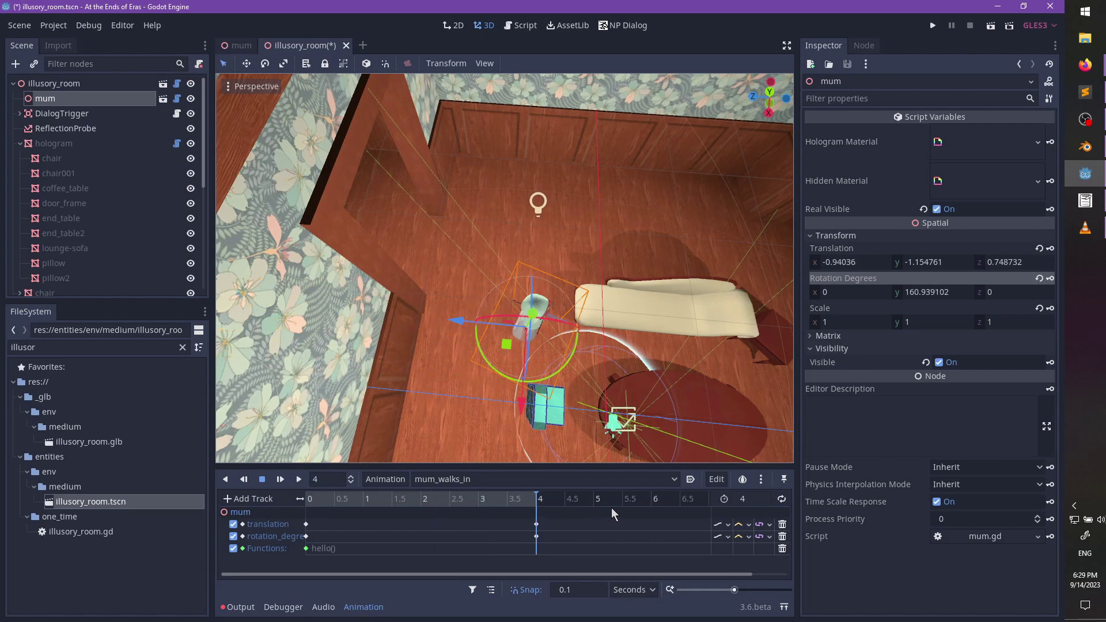
- Set mum's starting Y rotation at 0 seconds to 270 degrees and keyframe it
{"action": "left_click_drag", "start_coordinate": [526, 498], "coordinate": [282, 500]}
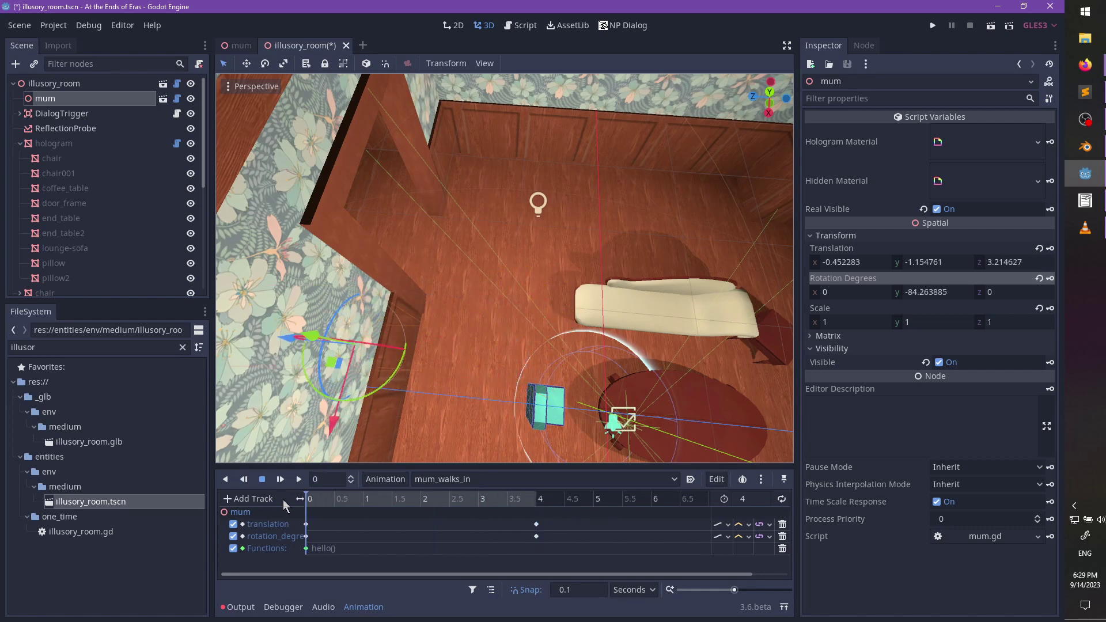
{"action": "left_click", "coordinate": [947, 294]}
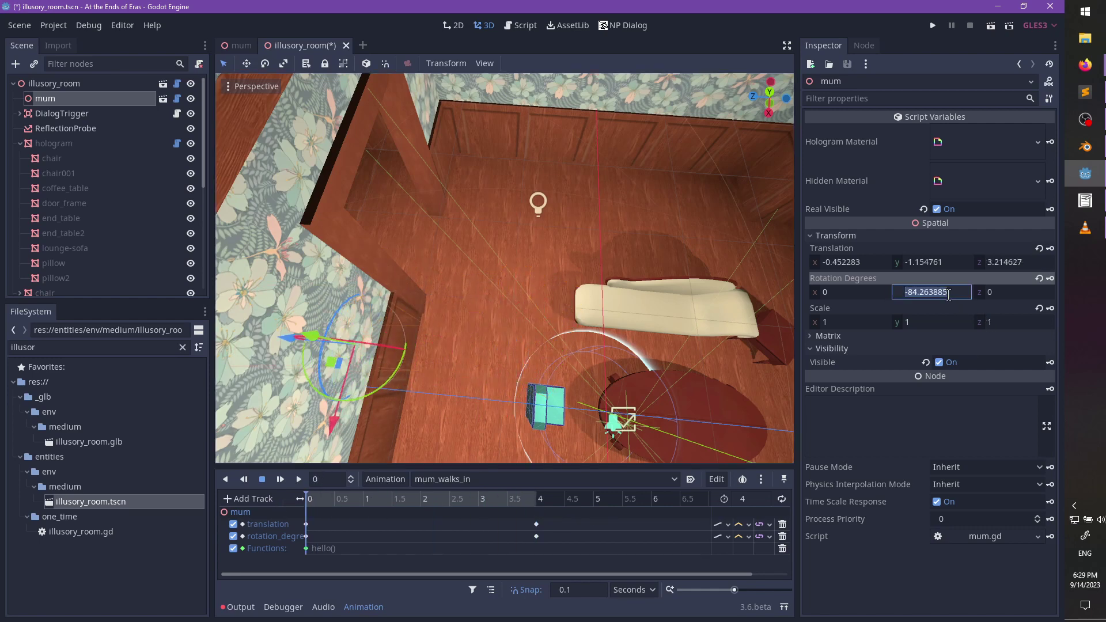
{"action": "type", "text": "90"}
{"action": "key", "text": "Return"}
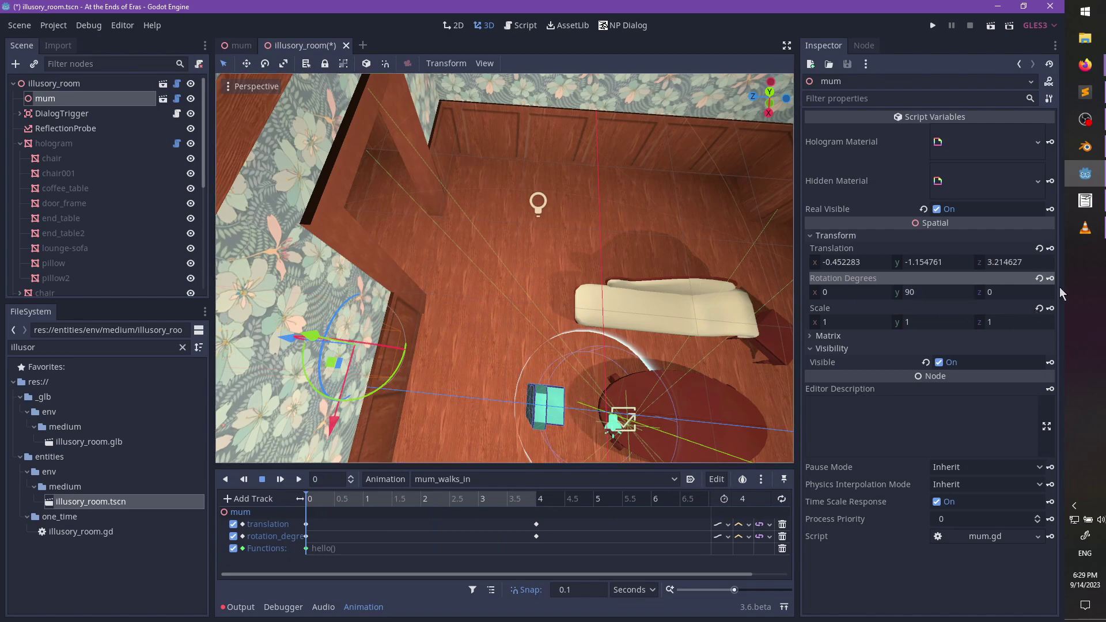
{"action": "middle_click_drag", "start_coordinate": [352, 303], "coordinate": [654, 365]}
{"action": "left_click_drag", "start_coordinate": [340, 498], "coordinate": [195, 464]}
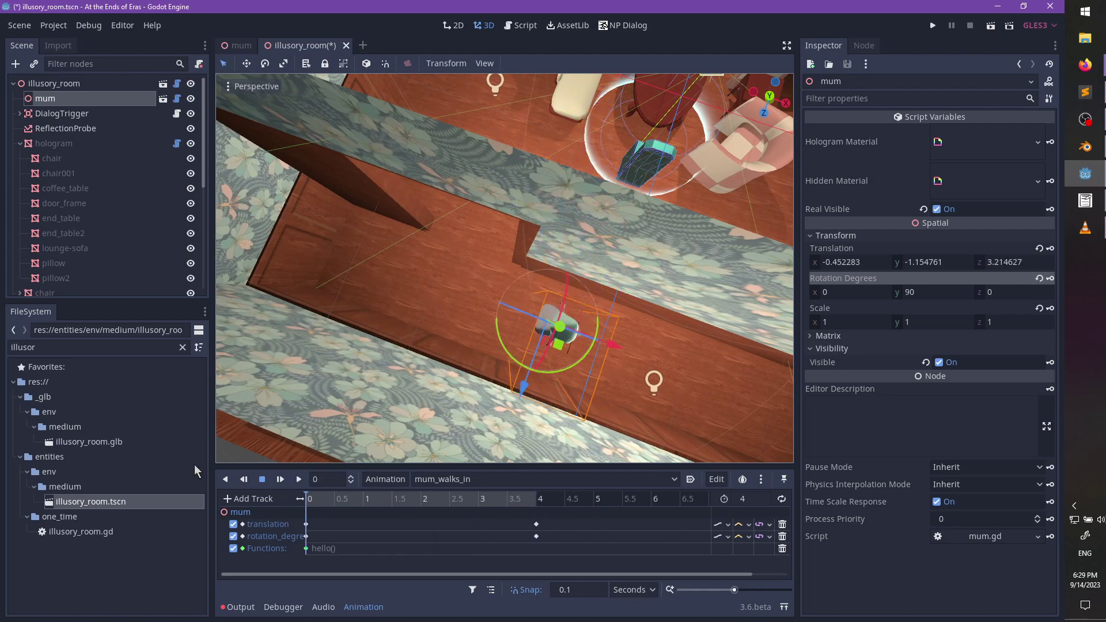
{"action": "scroll", "coordinate": [613, 303], "scroll_direction": "up", "scroll_amount": 5}
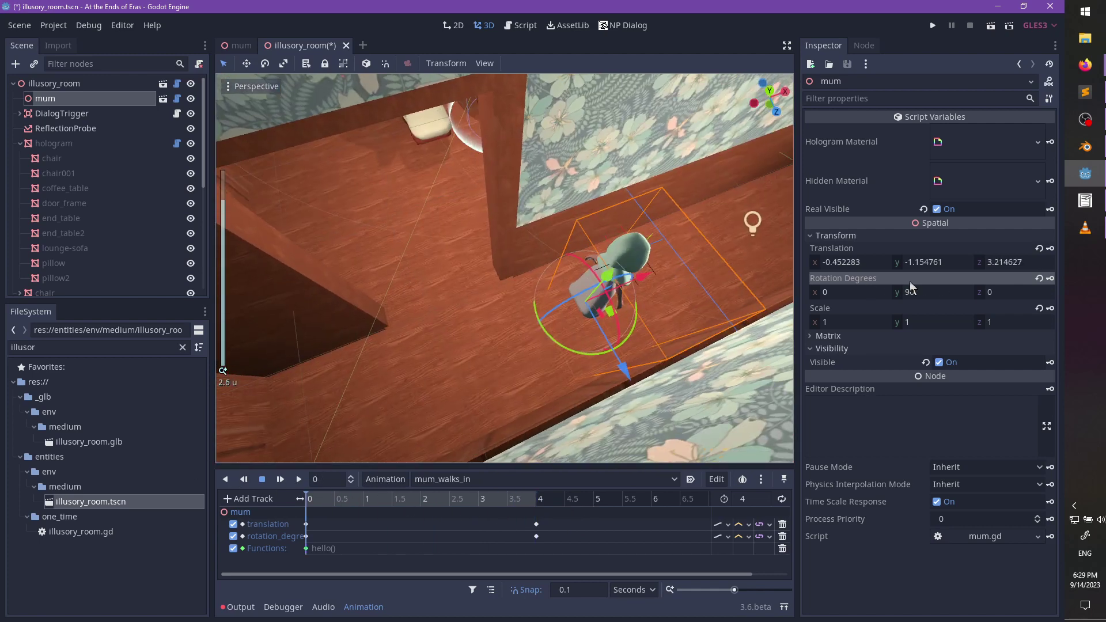
{"action": "left_click", "coordinate": [929, 293]}
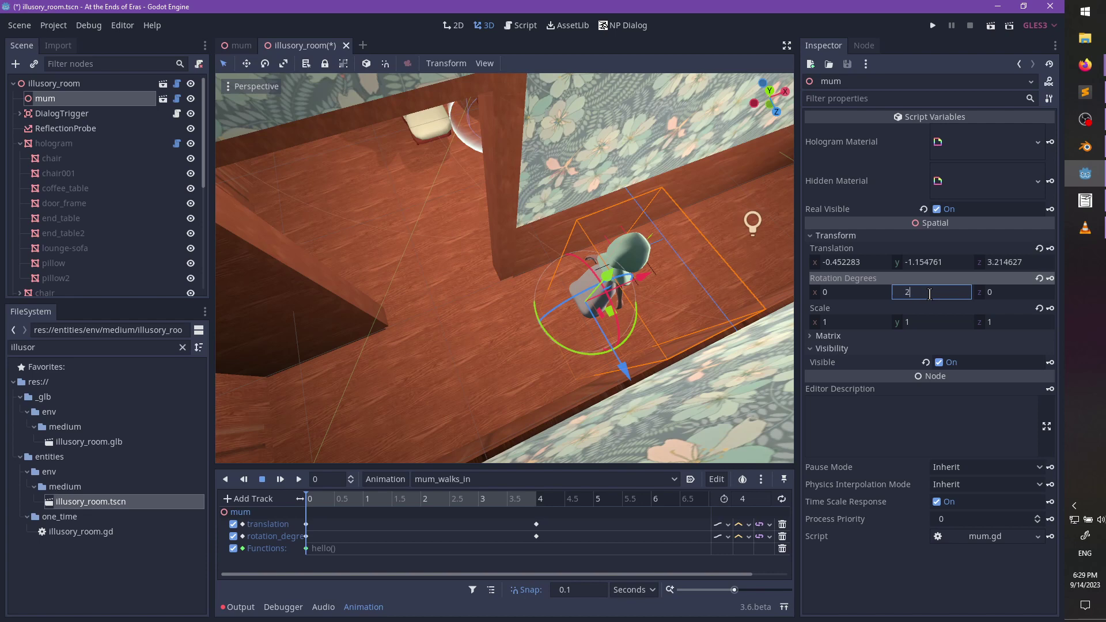
{"action": "key", "text": "Return"}
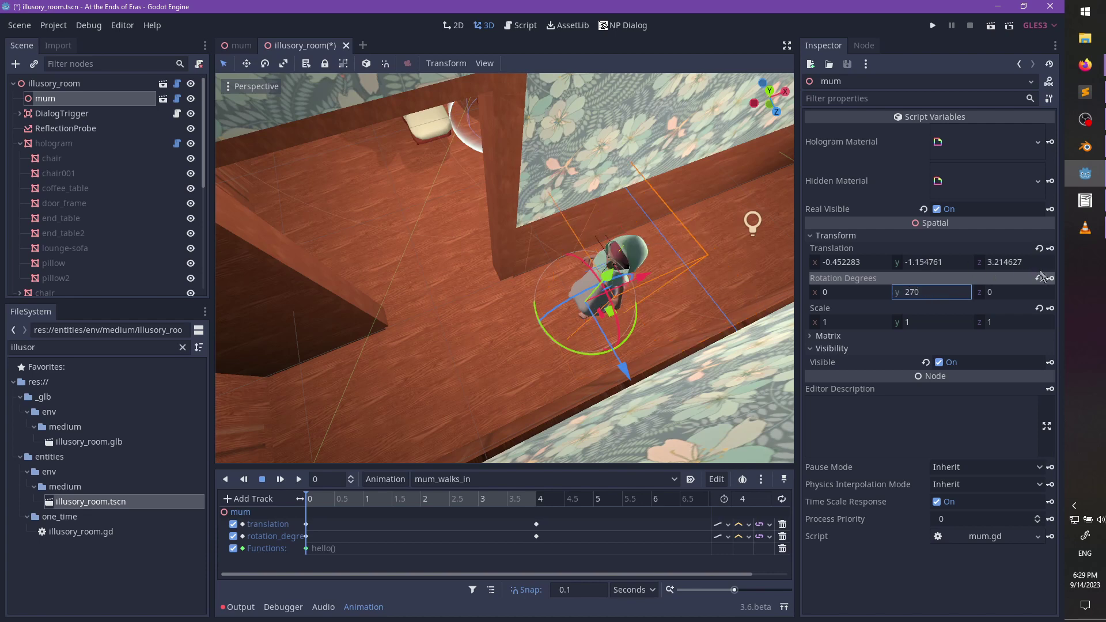
- At 2 seconds, place mum in the doorway at about X -1.72, Z 2.41 with Y rotation about 155.5, and keyframe translation and rotation
{"action": "left_click_drag", "start_coordinate": [371, 498], "coordinate": [422, 500]}
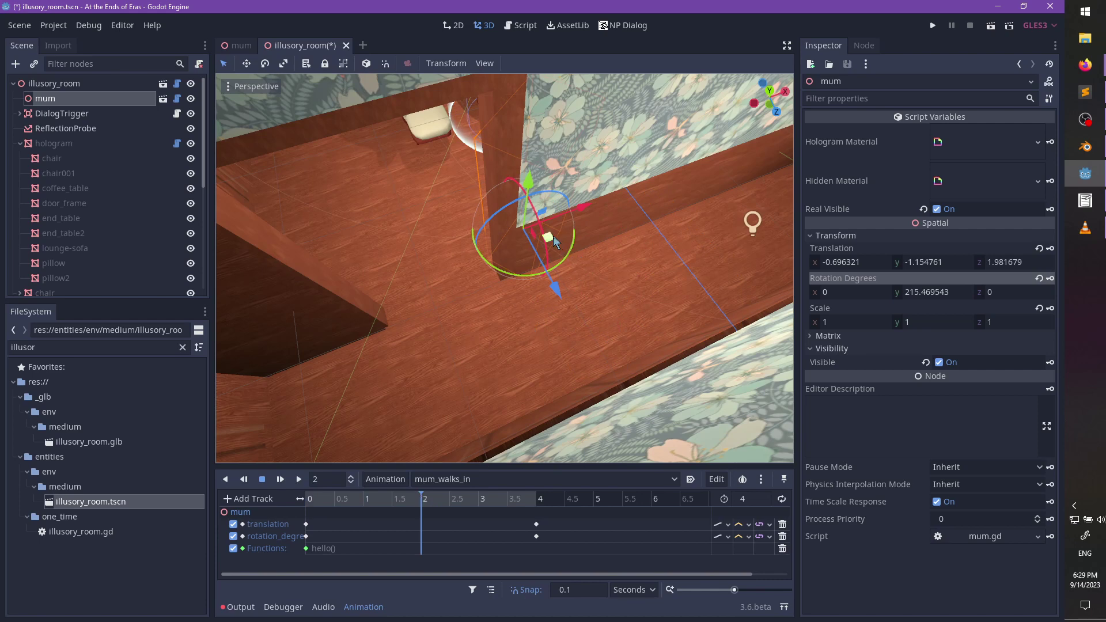
{"action": "left_click_drag", "start_coordinate": [553, 236], "coordinate": [489, 333]}
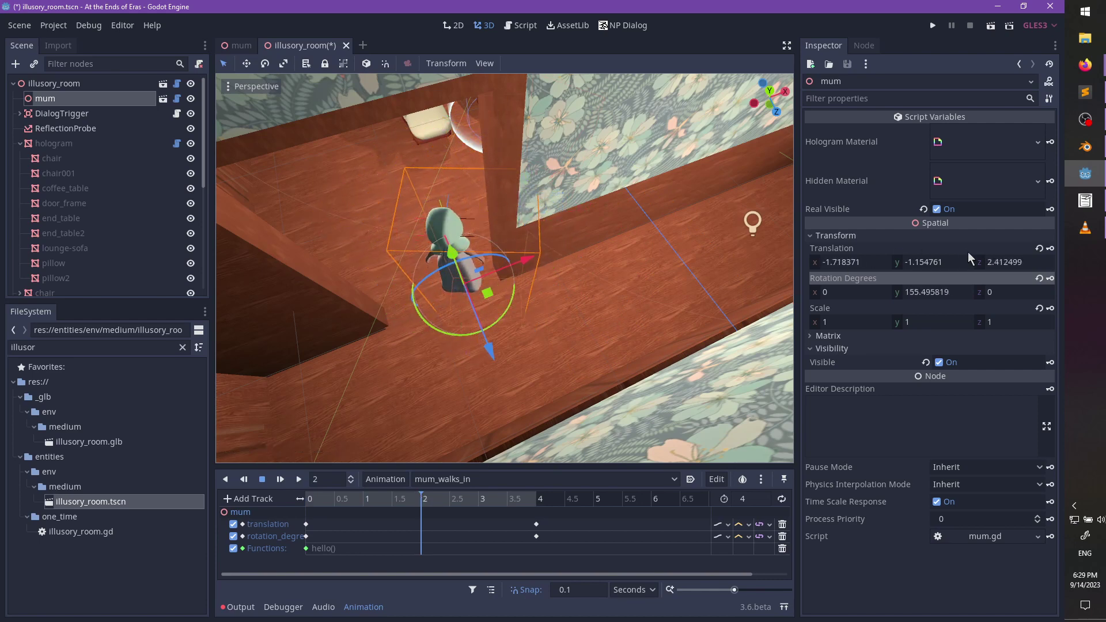
{"action": "left_click", "coordinate": [1051, 250]}
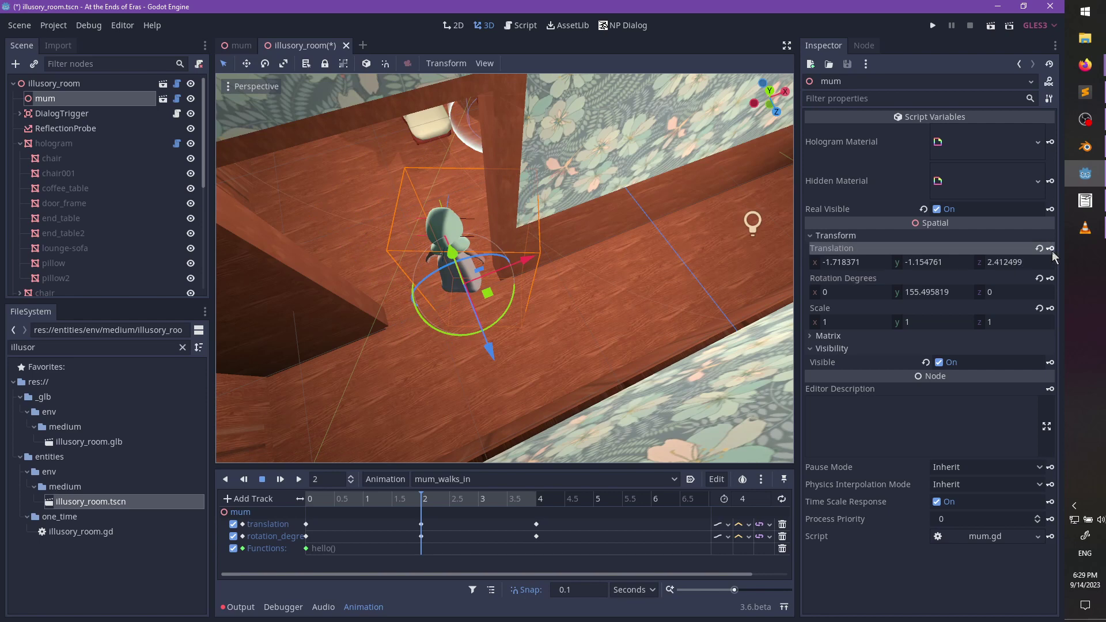
- Play mum_walks_in from 2 seconds and examine mum's path and end pose from inside the room
{"action": "left_click", "coordinate": [280, 479]}
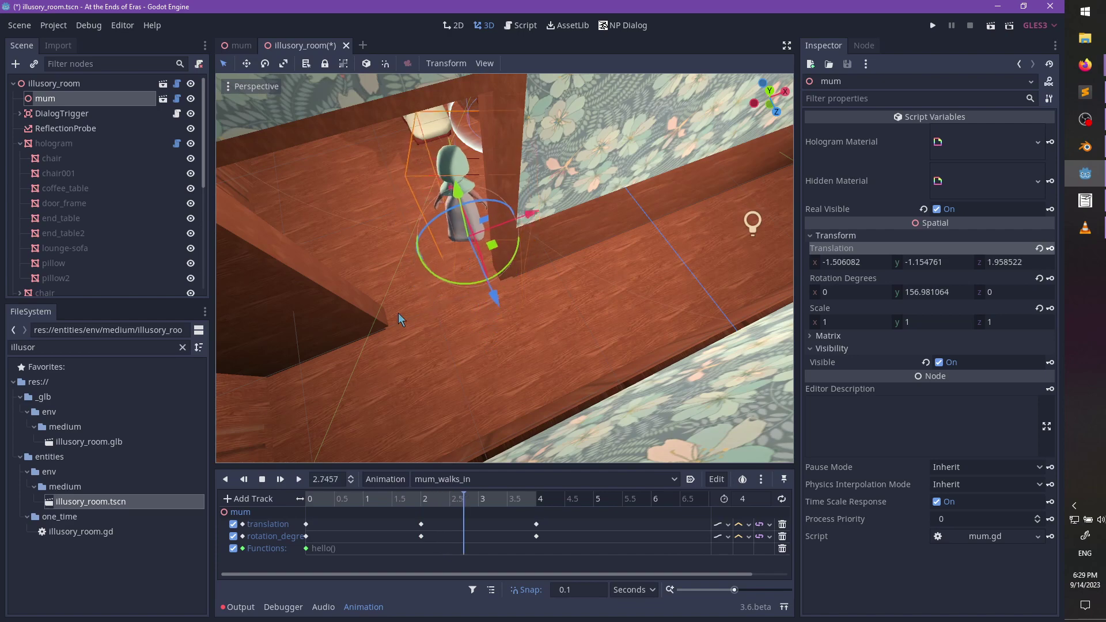
{"action": "middle_click_drag", "start_coordinate": [464, 315], "coordinate": [594, 262]}
{"action": "scroll", "coordinate": [559, 275], "scroll_direction": "up", "scroll_amount": 5}
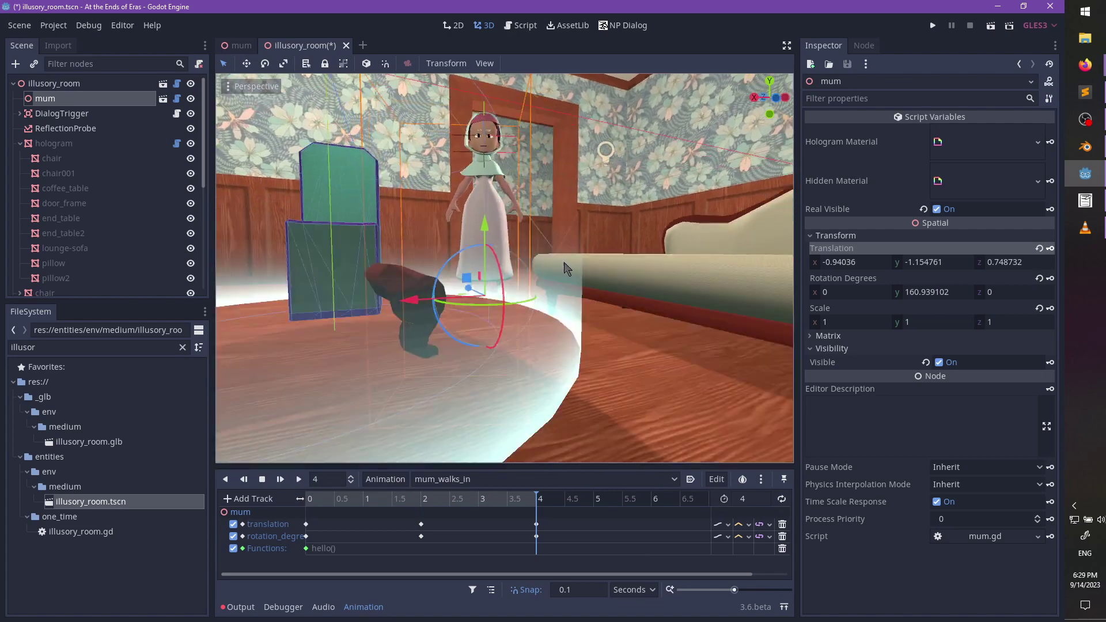
{"action": "scroll", "coordinate": [560, 274], "scroll_direction": "up", "scroll_amount": 6}
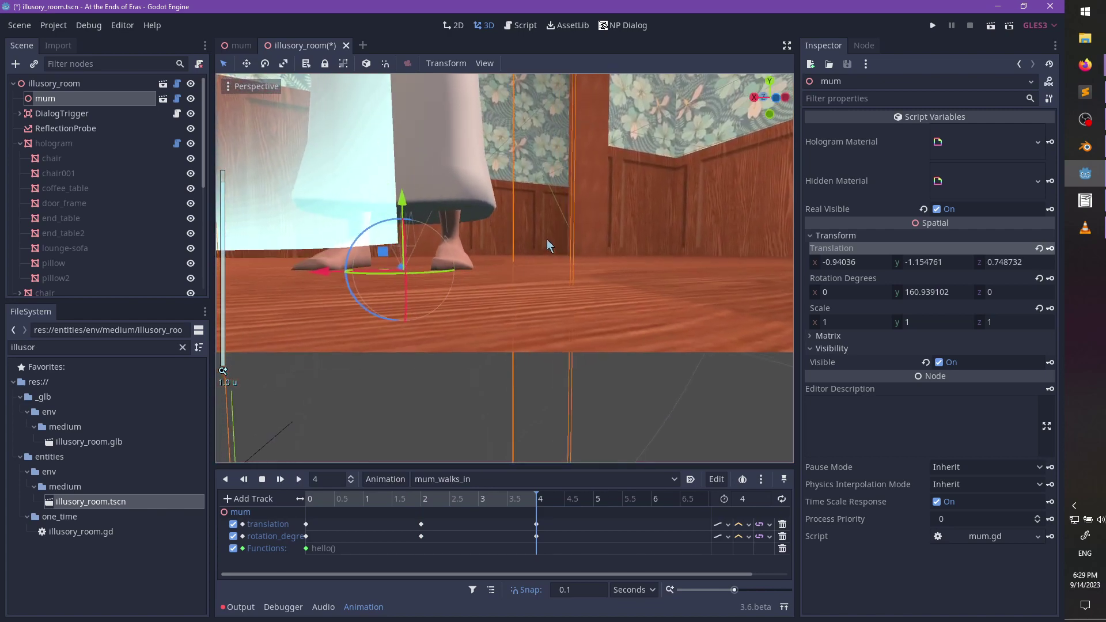
{"action": "middle_click_drag", "start_coordinate": [576, 227], "coordinate": [538, 305]}
{"action": "scroll", "coordinate": [496, 306], "scroll_direction": "down", "scroll_amount": 8}
{"action": "scroll", "coordinate": [538, 305], "scroll_direction": "down", "scroll_amount": 8}
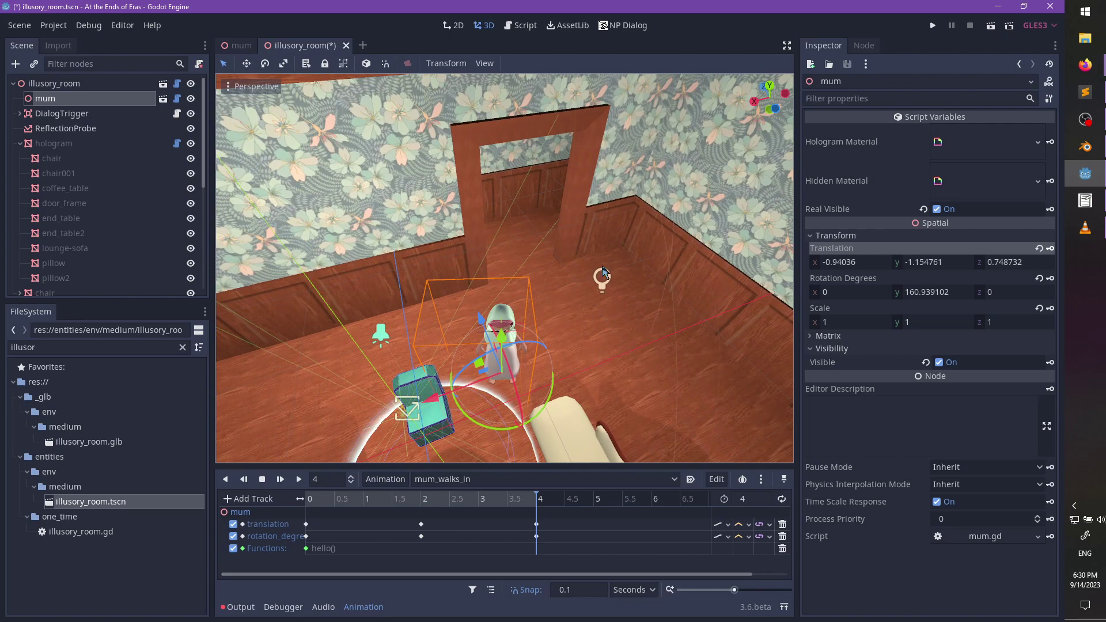
{"action": "middle_click_drag", "start_coordinate": [579, 280], "coordinate": [563, 242]}
{"action": "scroll", "coordinate": [564, 242], "scroll_direction": "up", "scroll_amount": 6}
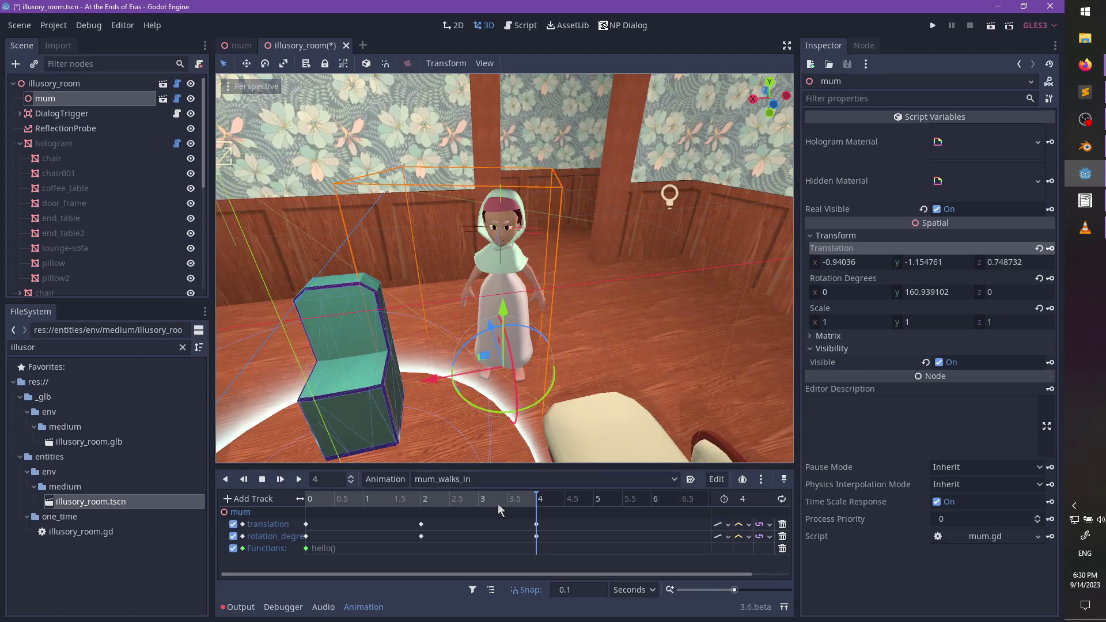
- At 1.3 seconds, turn mum to about -117.4 degrees in Y, move her to about X -1.35, Z 2.88, and keyframe translation and rotation
{"action": "left_click", "coordinate": [427, 498]}
{"action": "left_click_drag", "start_coordinate": [427, 499], "coordinate": [380, 500]}
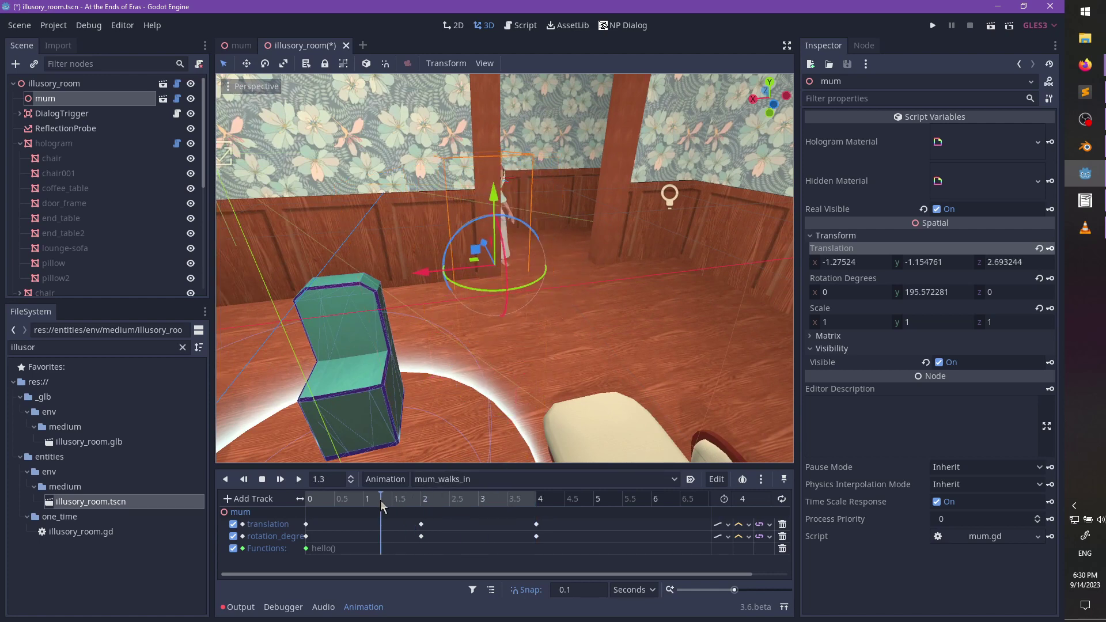
{"action": "middle_click_drag", "start_coordinate": [666, 240], "coordinate": [374, 397]}
{"action": "key", "text": "f"}
{"action": "scroll", "coordinate": [510, 319], "scroll_direction": "up", "scroll_amount": 5}
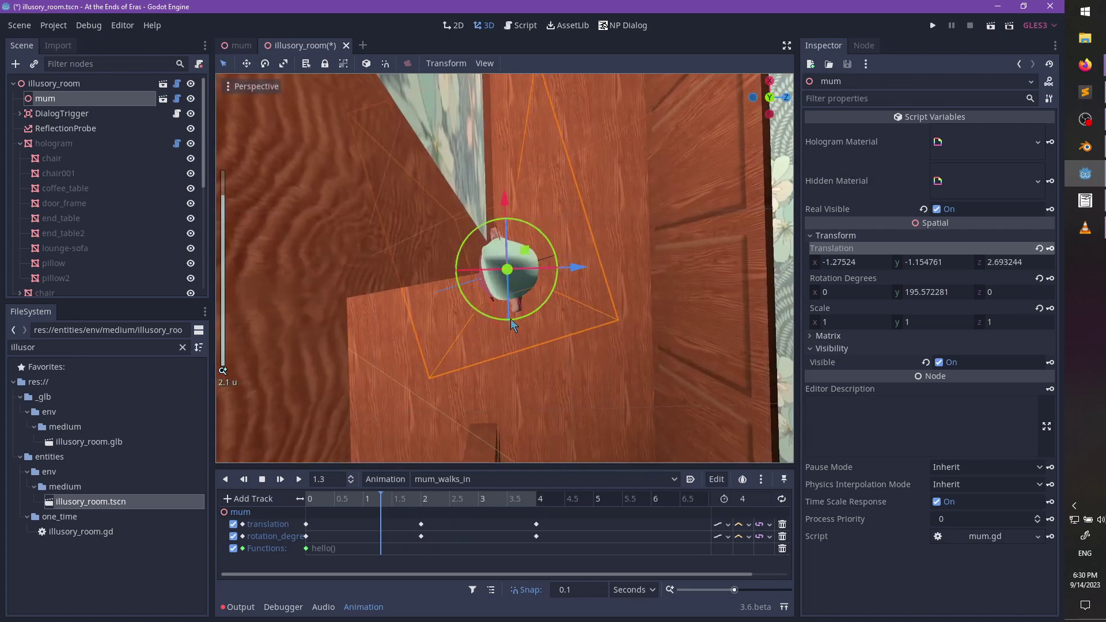
{"action": "left_click_drag", "start_coordinate": [530, 319], "coordinate": [565, 288]}
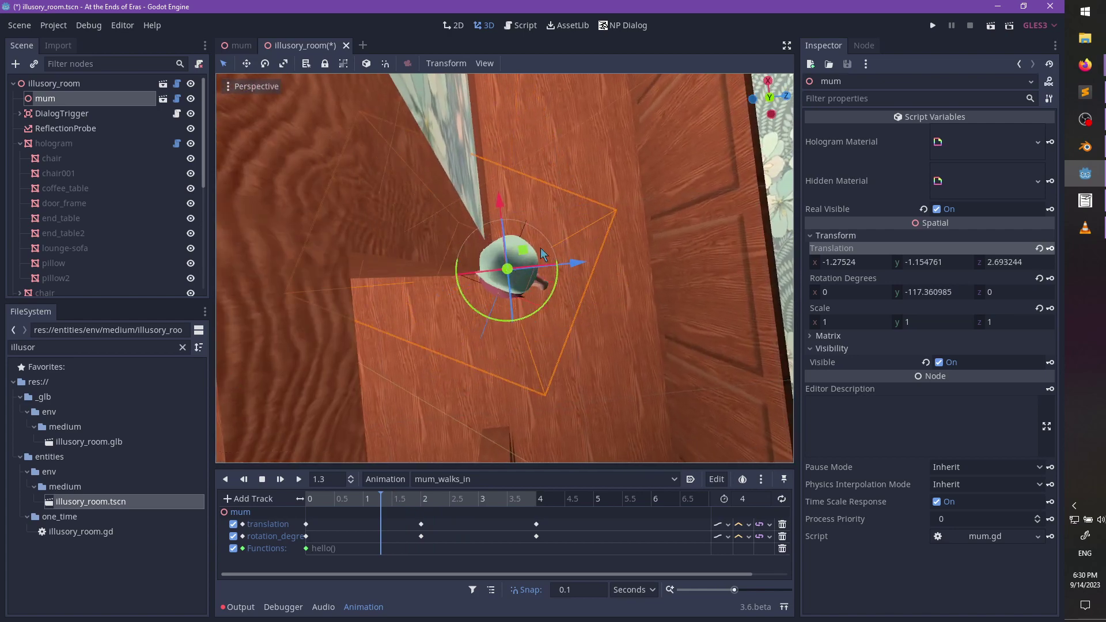
{"action": "left_click_drag", "start_coordinate": [524, 250], "coordinate": [560, 257]}
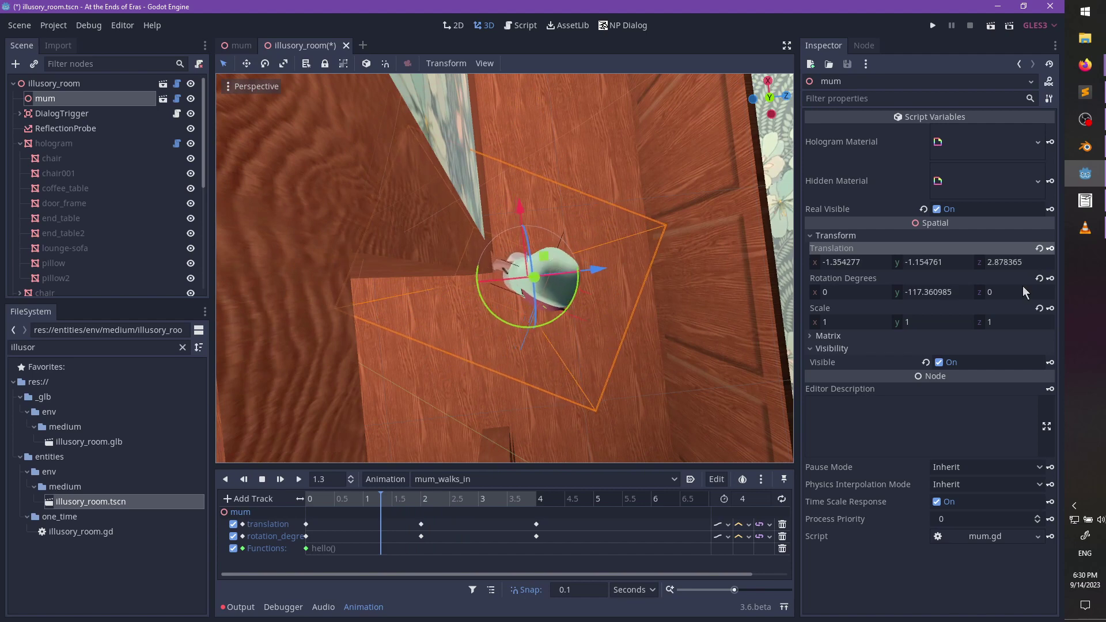
{"action": "left_click", "coordinate": [1052, 279]}
- Try moving mum farther from the door frame at 1.3 seconds, to about X -1.57, Z 3.01
{"action": "middle_click_drag", "start_coordinate": [470, 345], "coordinate": [376, 373]}
{"action": "scroll", "coordinate": [541, 259], "scroll_direction": "down", "scroll_amount": 10}
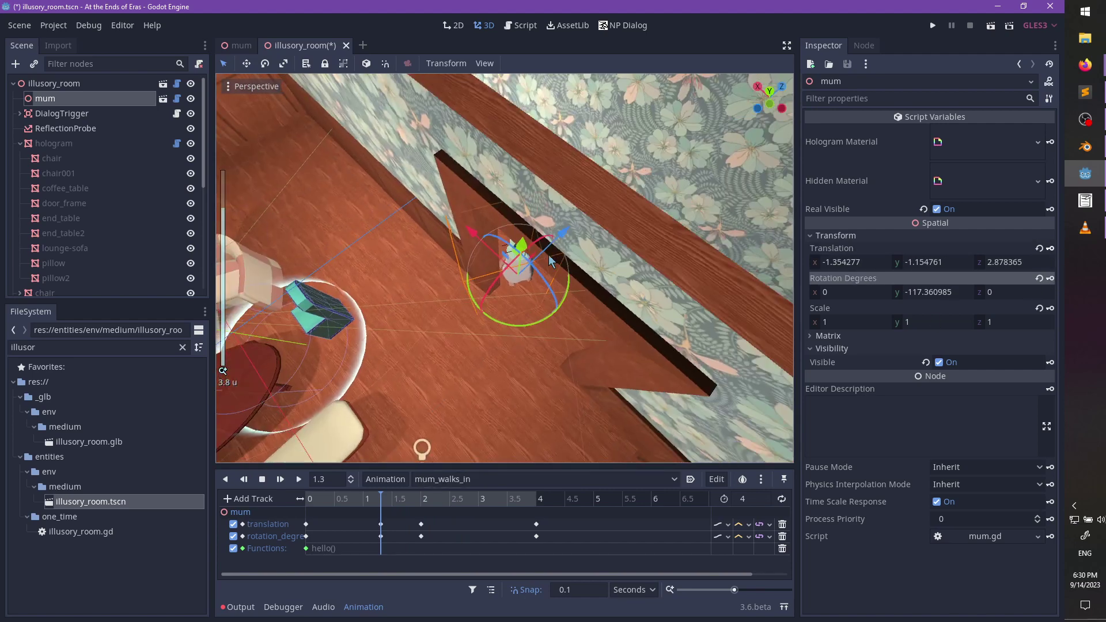
{"action": "middle_click_drag", "start_coordinate": [509, 250], "coordinate": [556, 253]}
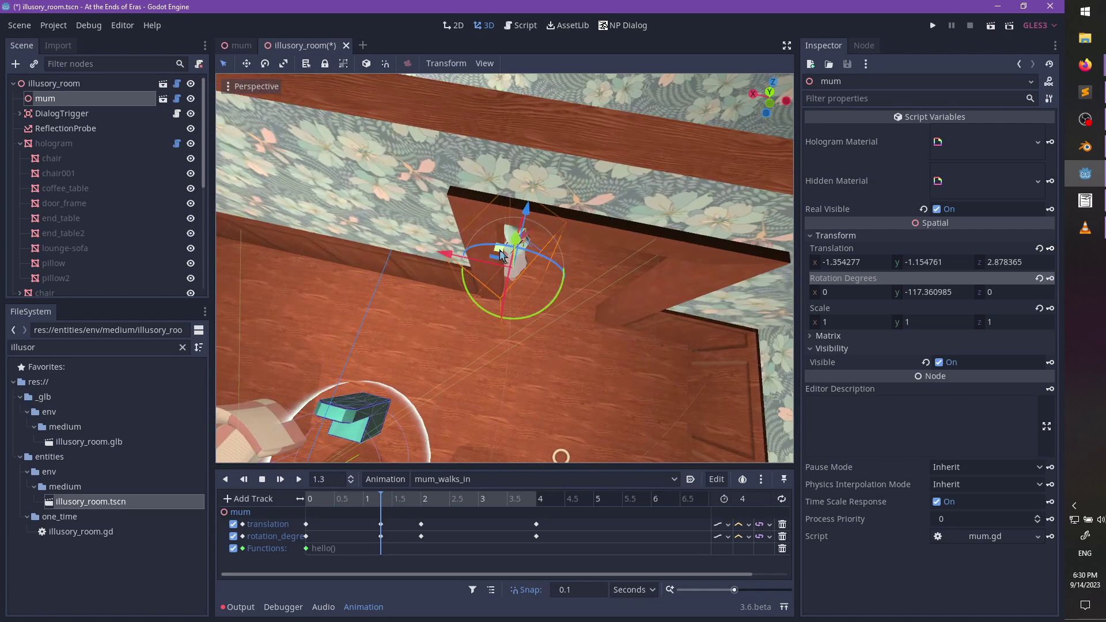
{"action": "left_click_drag", "start_coordinate": [514, 252], "coordinate": [506, 351]}
{"action": "key", "text": "ctrl+z"}
{"action": "middle_click_drag", "start_coordinate": [461, 291], "coordinate": [489, 340]}
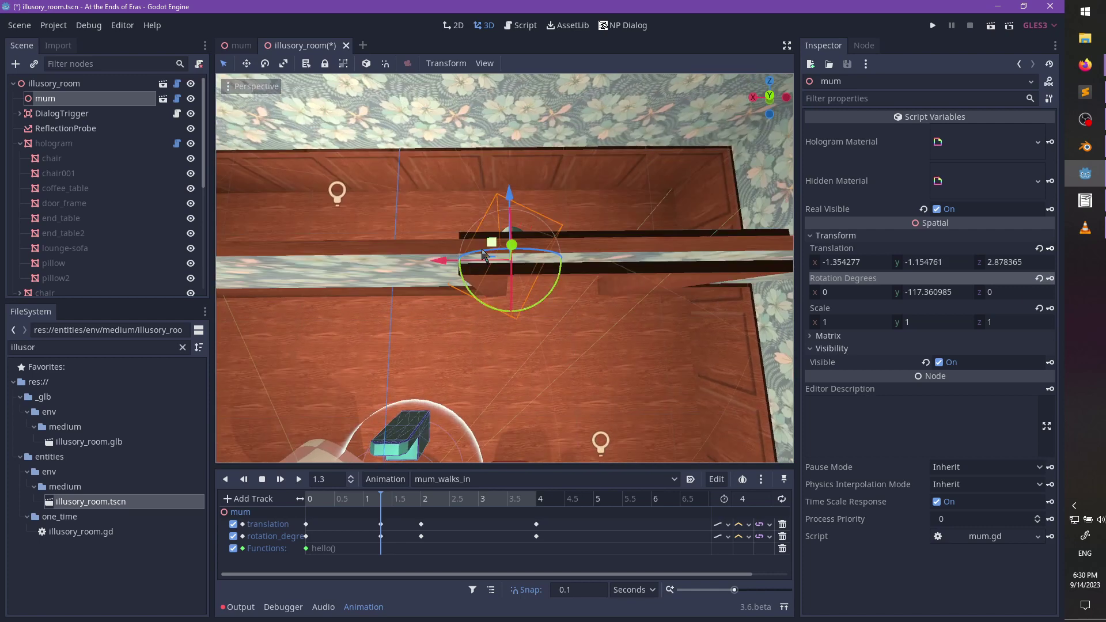
{"action": "left_click_drag", "start_coordinate": [491, 249], "coordinate": [586, 349]}
{"action": "middle_click_drag", "start_coordinate": [585, 349], "coordinate": [561, 325]}
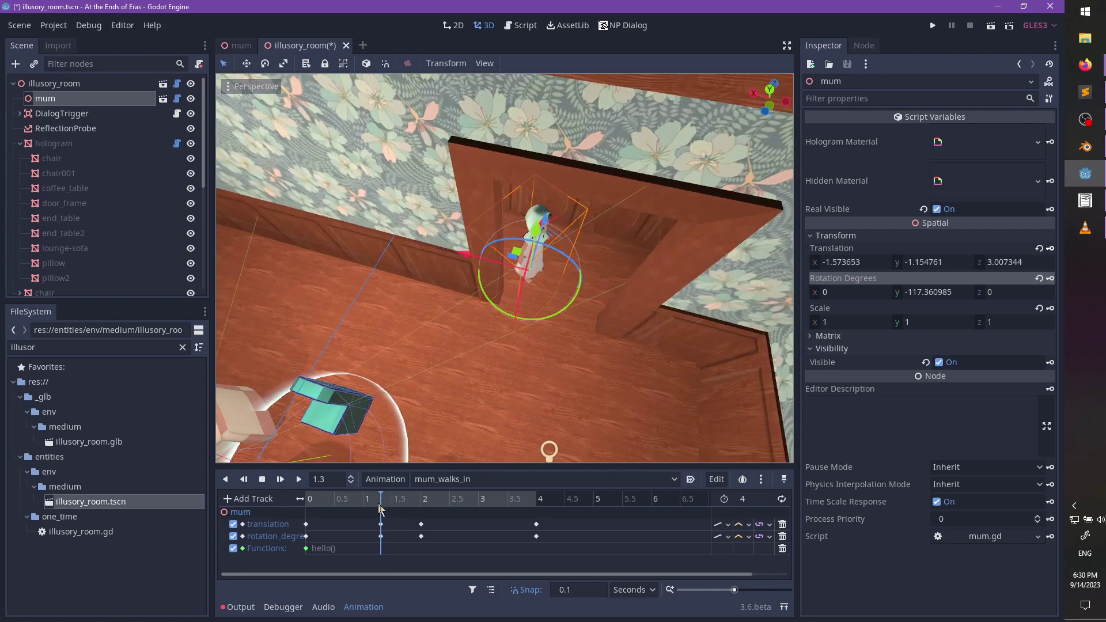
{"action": "mouse_move", "coordinate": [377, 494]}
{"action": "left_mouse_down"}
{"action": "mouse_move", "coordinate": [313, 496]}
{"action": "mouse_move", "coordinate": [423, 518]}
{"action": "mouse_move", "coordinate": [378, 525]}
{"action": "mouse_move", "coordinate": [385, 504]}
{"action": "left_mouse_up"}
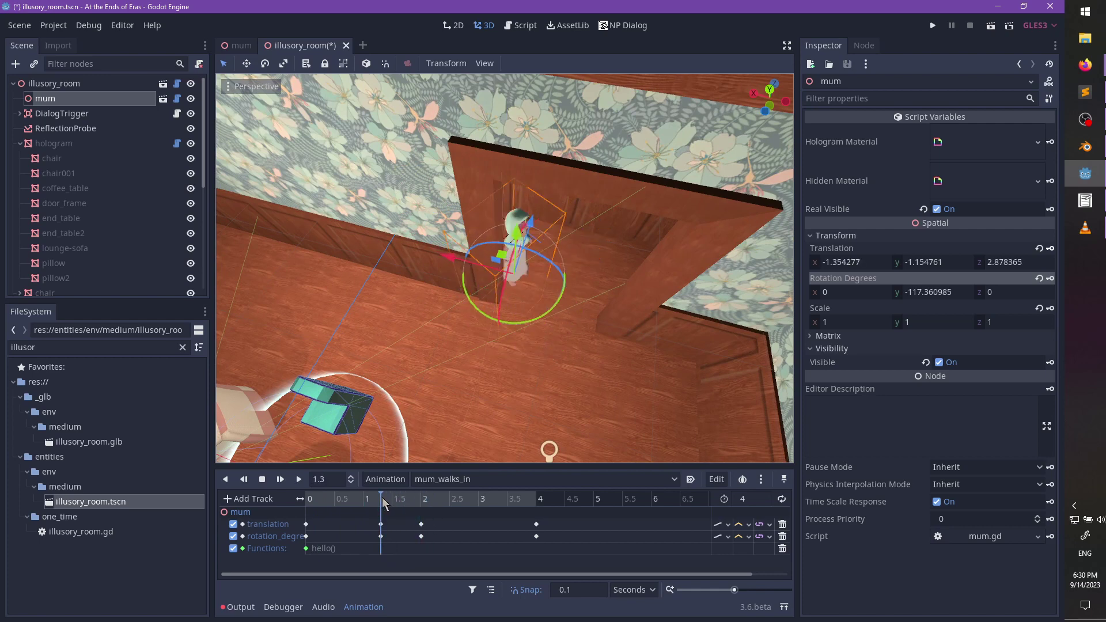
- Inspect mum's keyframes at 0 and 1.3 seconds and open the 1.3-second rotation keyframe's Y value for editing
{"action": "left_click", "coordinate": [381, 536]}
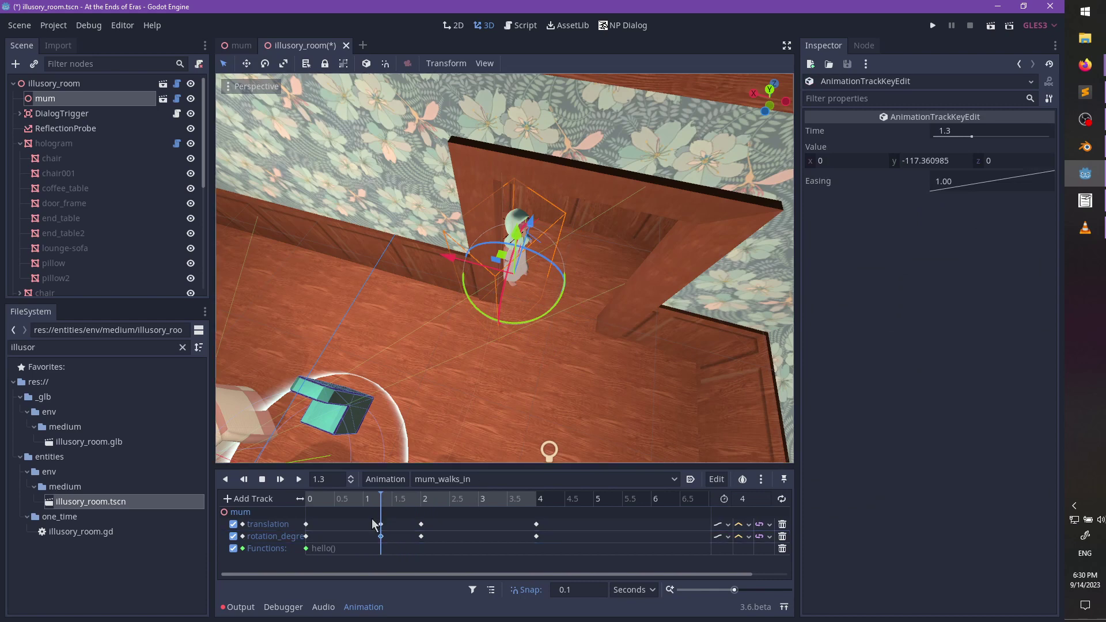
{"action": "left_click", "coordinate": [381, 525]}
{"action": "left_click", "coordinate": [381, 537]}
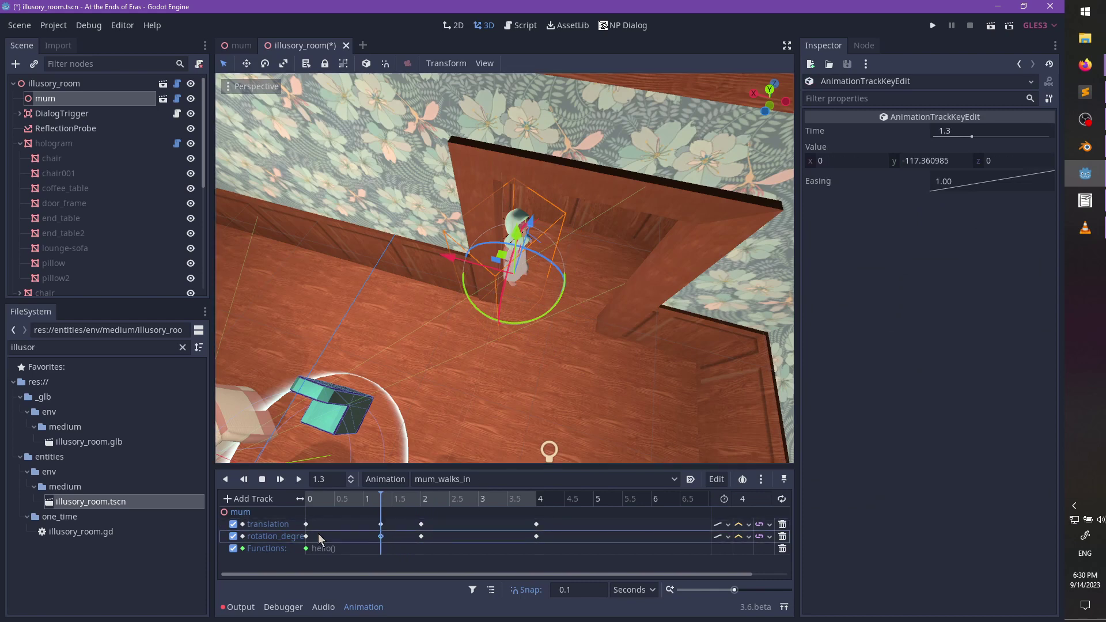
{"action": "left_click", "coordinate": [305, 537]}
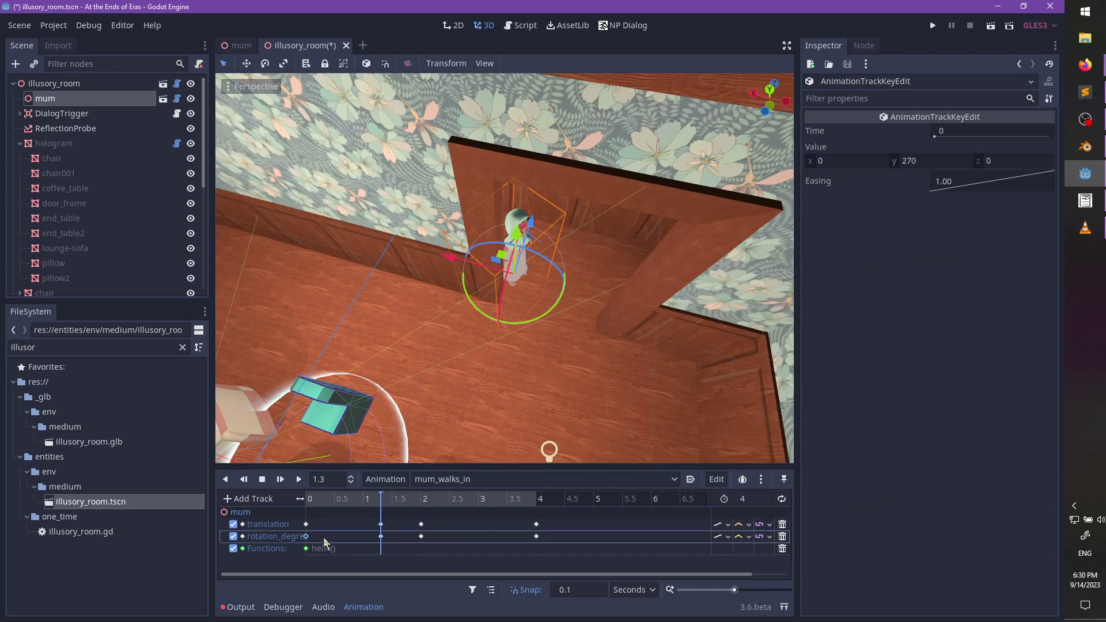
{"action": "left_click", "coordinate": [380, 536]}
{"action": "left_click", "coordinate": [938, 162]}
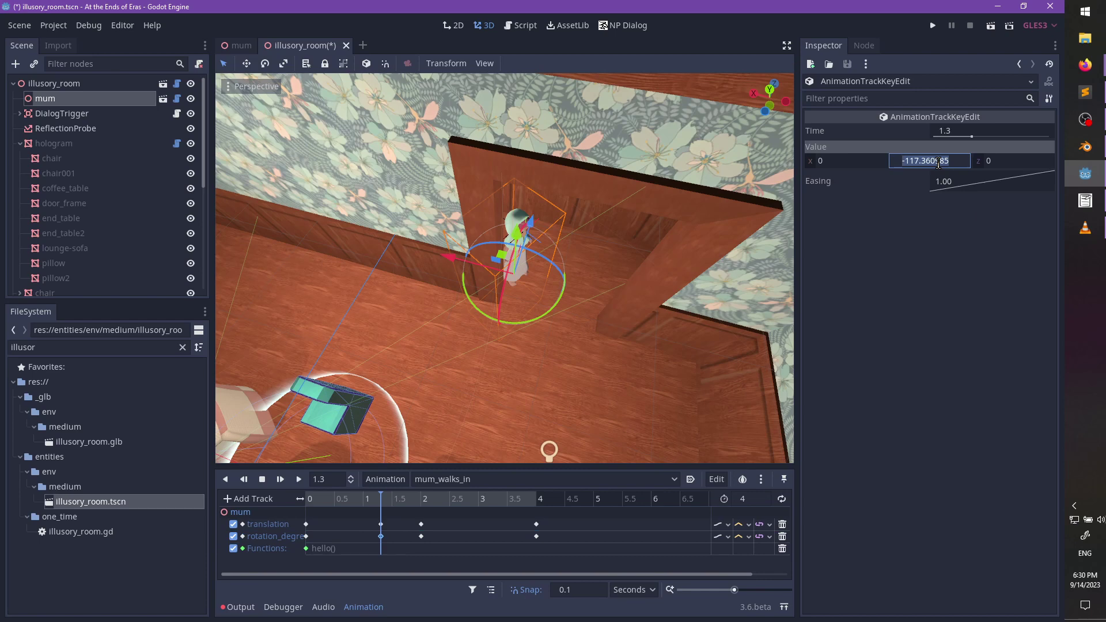
- Set the Y value of mum's 1.3-second rotation keyframe to 243
{"action": "type", "text": "243"}
{"action": "key", "text": "Return"}
{"action": "scroll", "coordinate": [646, 390], "scroll_direction": "up", "scroll_amount": 5}
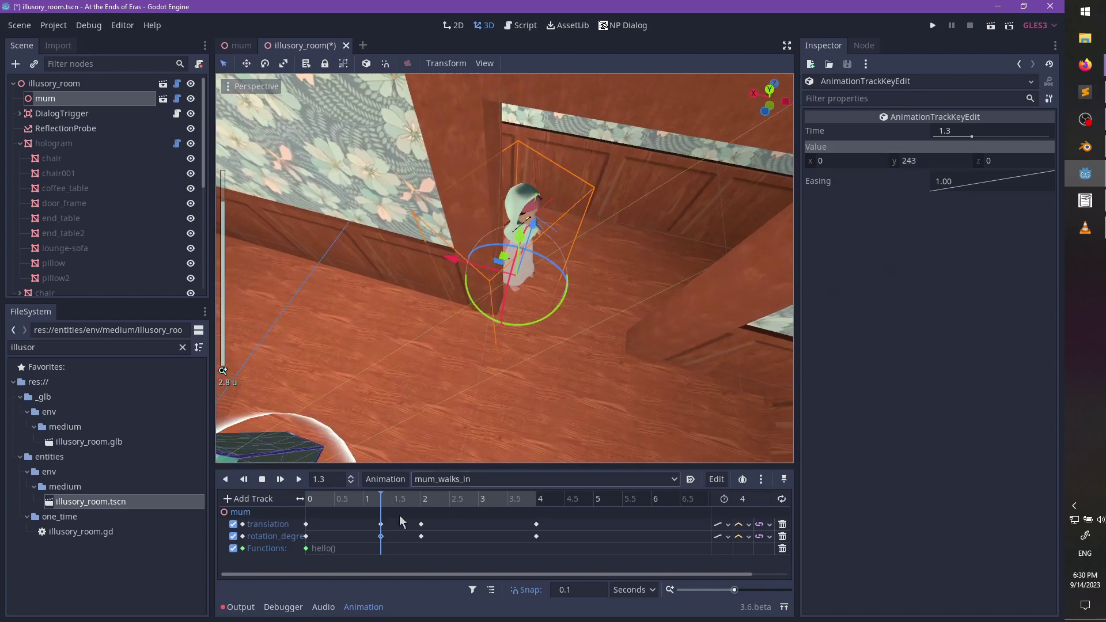
- Scrub through mum_walks_in and play it from 0.7 seconds, examining mum's path and turns from several viewpoints in the room
{"action": "left_click_drag", "start_coordinate": [377, 505], "coordinate": [524, 547]}
{"action": "scroll", "coordinate": [509, 375], "scroll_direction": "up", "scroll_amount": 2}
{"action": "scroll", "coordinate": [509, 375], "scroll_direction": "down", "scroll_amount": 6}
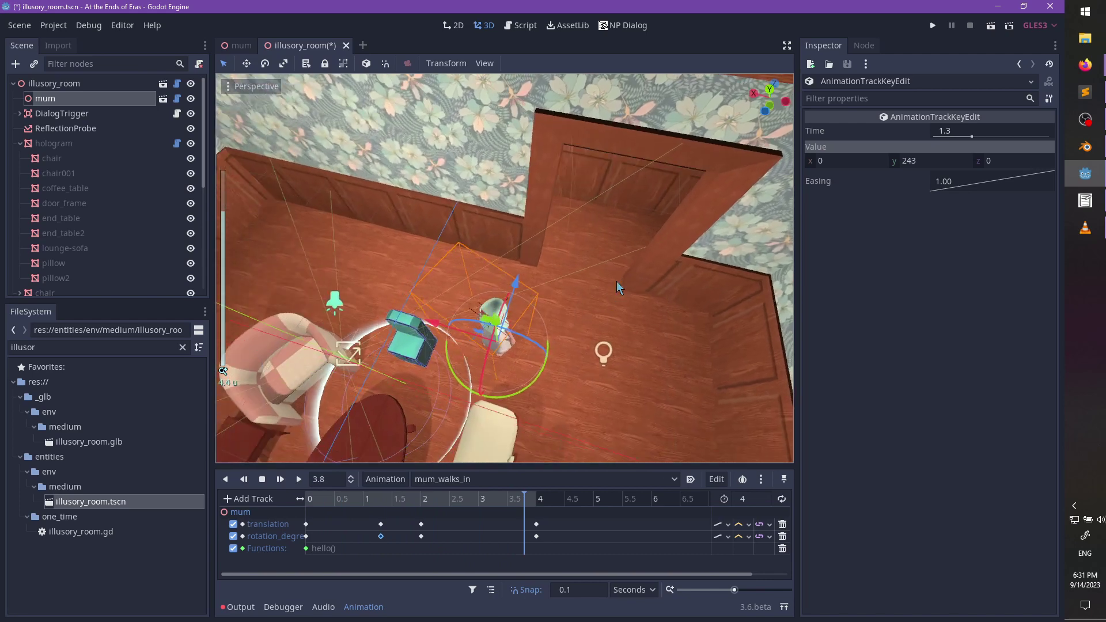
{"action": "left_click_drag", "start_coordinate": [530, 502], "coordinate": [346, 513]}
{"action": "left_click", "coordinate": [346, 513]}
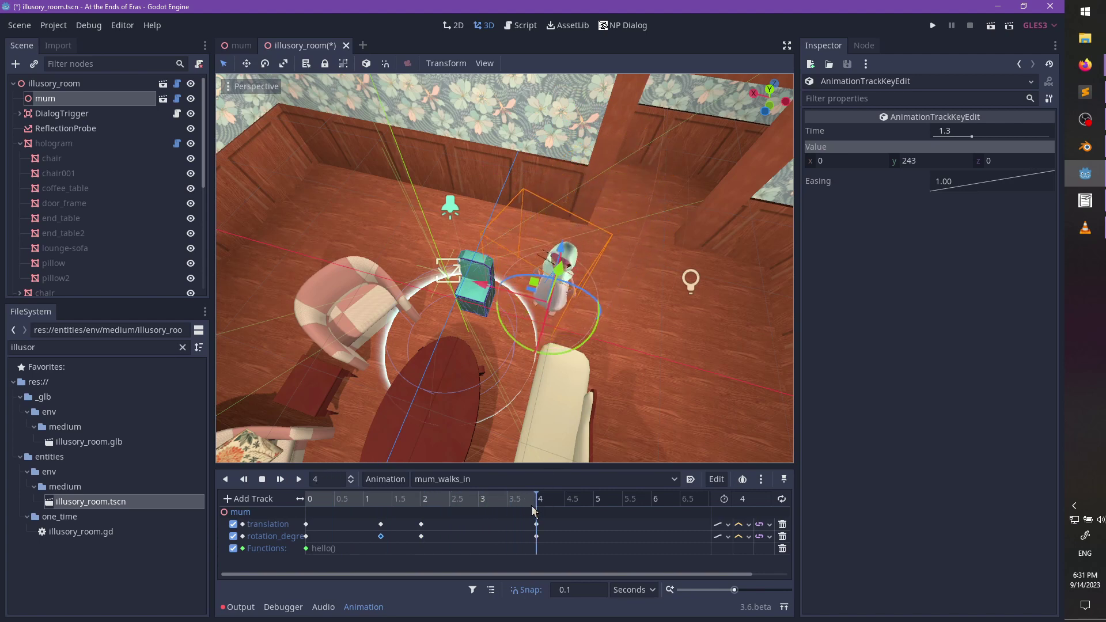
{"action": "left_click_drag", "start_coordinate": [532, 510], "coordinate": [347, 500]}
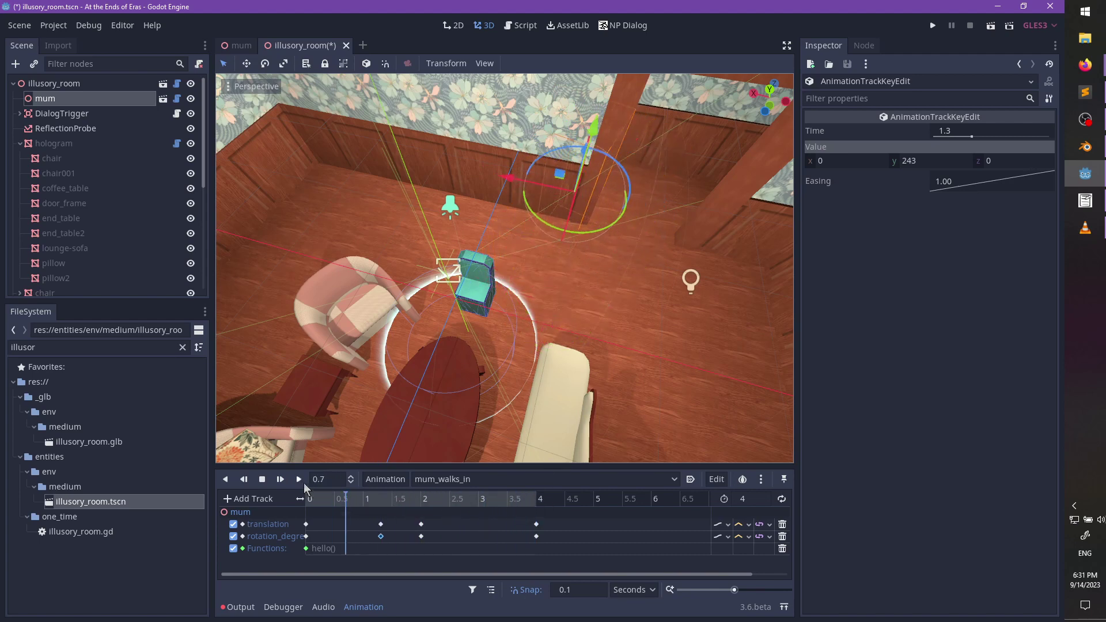
{"action": "left_click", "coordinate": [285, 481]}
{"action": "middle_click_drag", "start_coordinate": [634, 160], "coordinate": [656, 186]}
{"action": "scroll", "coordinate": [656, 185], "scroll_direction": "up", "scroll_amount": 6}
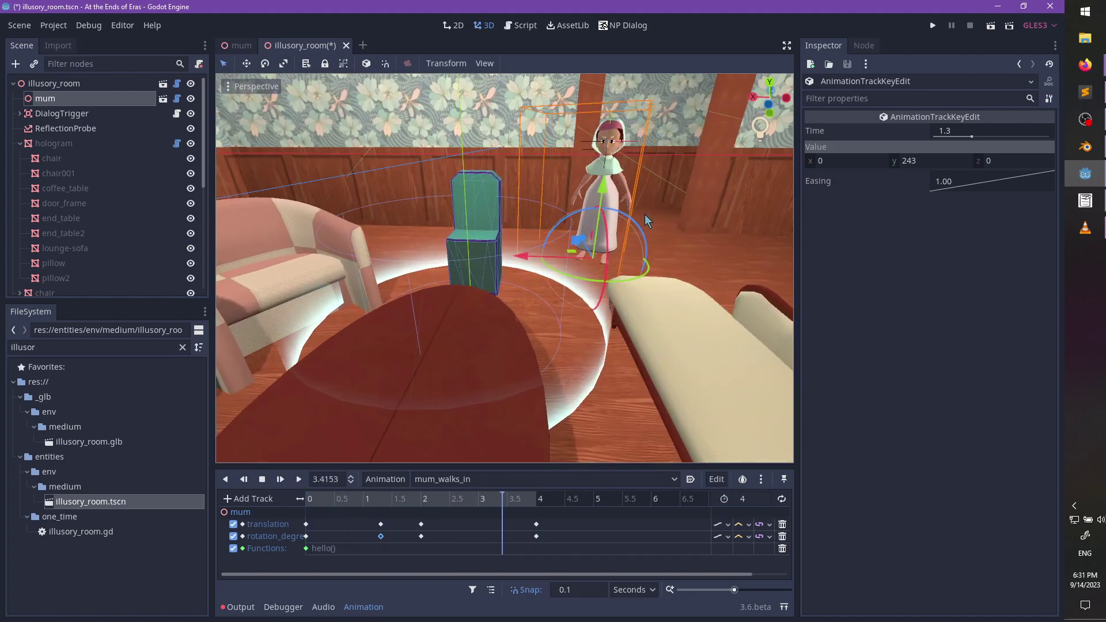
{"action": "middle_click_drag", "start_coordinate": [628, 306], "coordinate": [527, 345]}
{"action": "scroll", "coordinate": [527, 345], "scroll_direction": "down", "scroll_amount": 2}
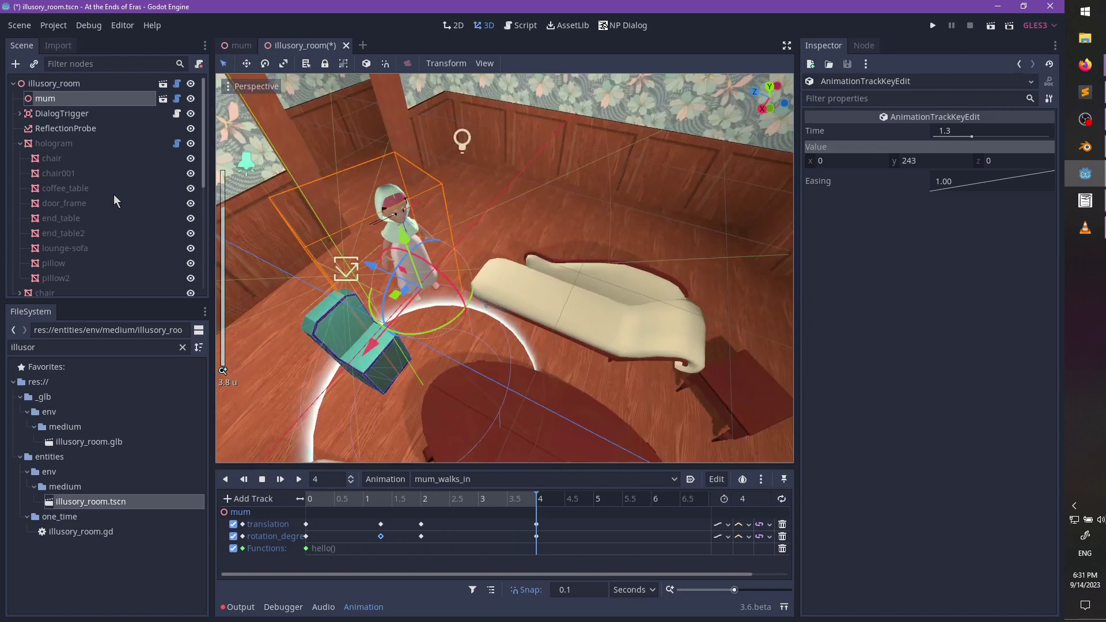
- Open the mum scene and its mum.gd script, and locate the hello, make_visible and bye functions
{"action": "left_click", "coordinate": [163, 100]}
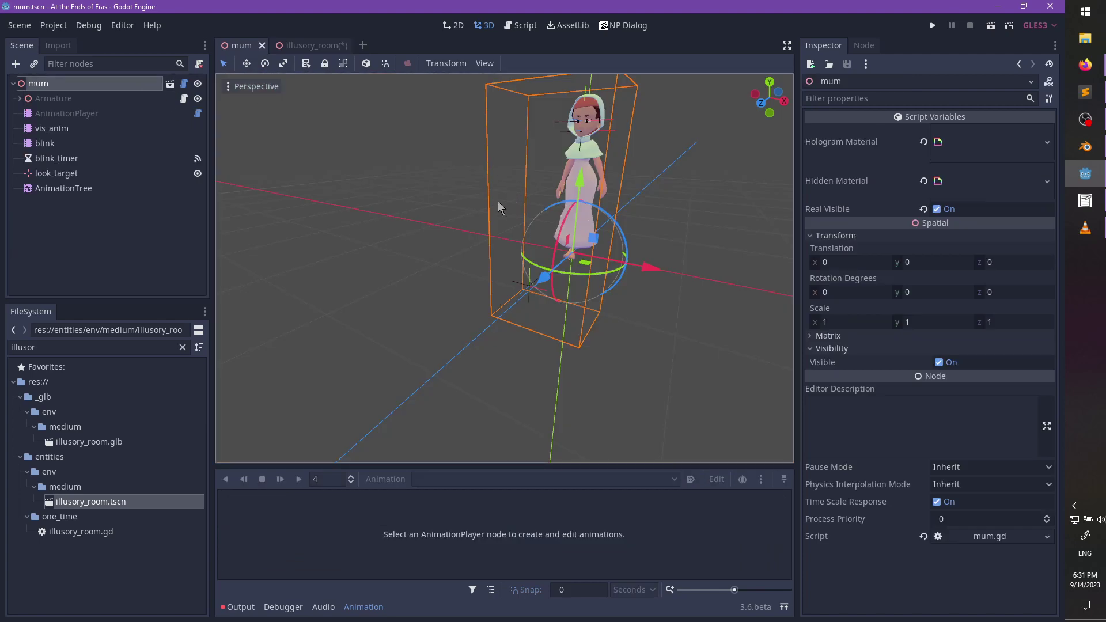
{"action": "middle_click_drag", "start_coordinate": [440, 229], "coordinate": [360, 295], "text": "shift"}
{"action": "scroll", "coordinate": [276, 159], "scroll_direction": "up", "scroll_amount": 4}
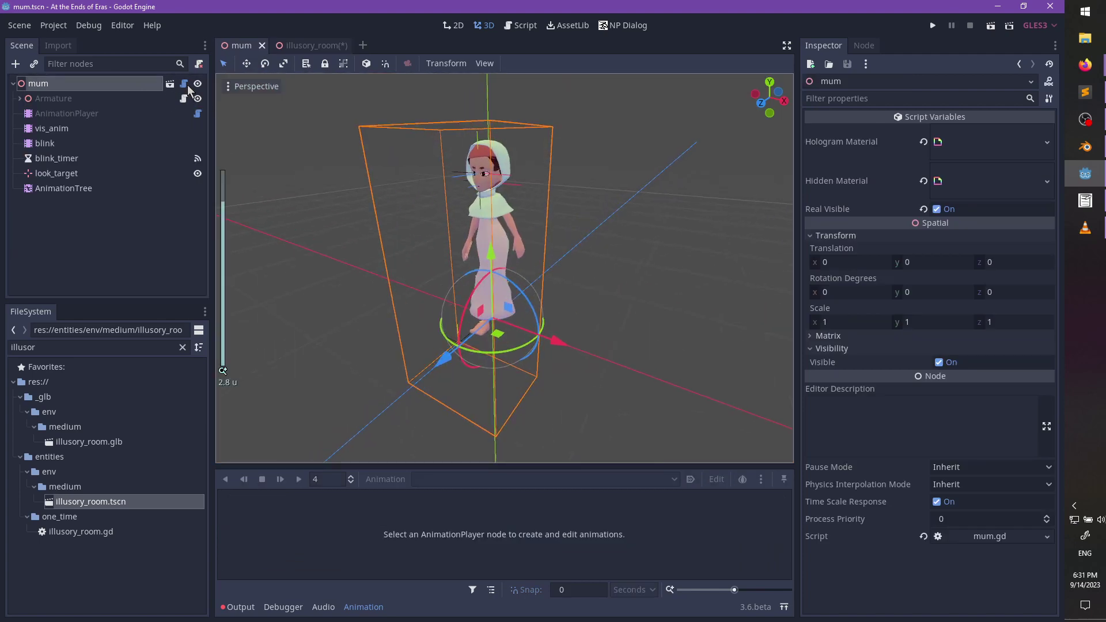
{"action": "left_click", "coordinate": [184, 85]}
{"action": "scroll", "coordinate": [463, 146], "scroll_direction": "up", "scroll_amount": 9}
{"action": "scroll", "coordinate": [463, 141], "scroll_direction": "down", "scroll_amount": 2}
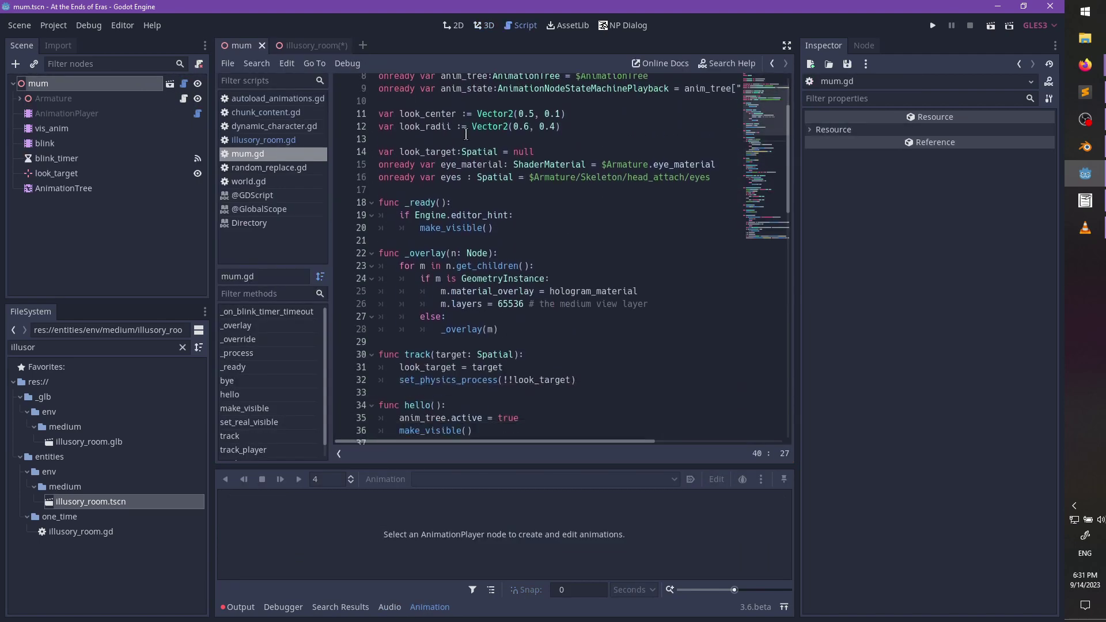
{"action": "scroll", "coordinate": [541, 180], "scroll_direction": "down", "scroll_amount": 8}
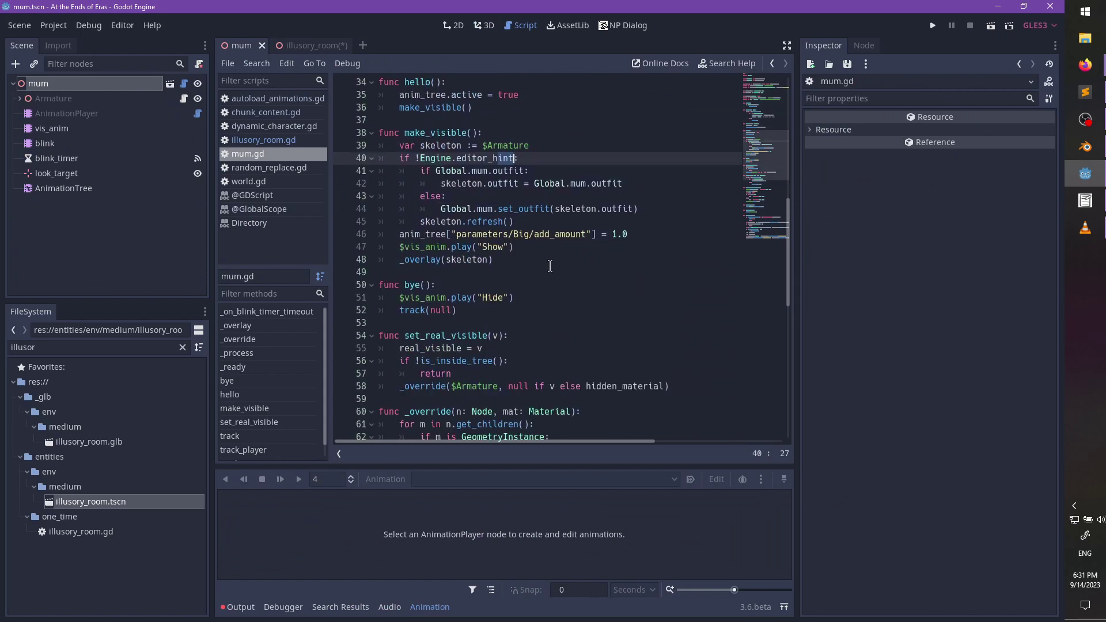
- Add a new function play_animation(anim) between make_visible and bye in mum.gd
{"action": "left_click", "coordinate": [551, 268]}
{"action": "key", "text": "Return"}
{"action": "key", "text": "Up"}
{"action": "key", "text": "Return"}
{"action": "type", "text": "fun"}
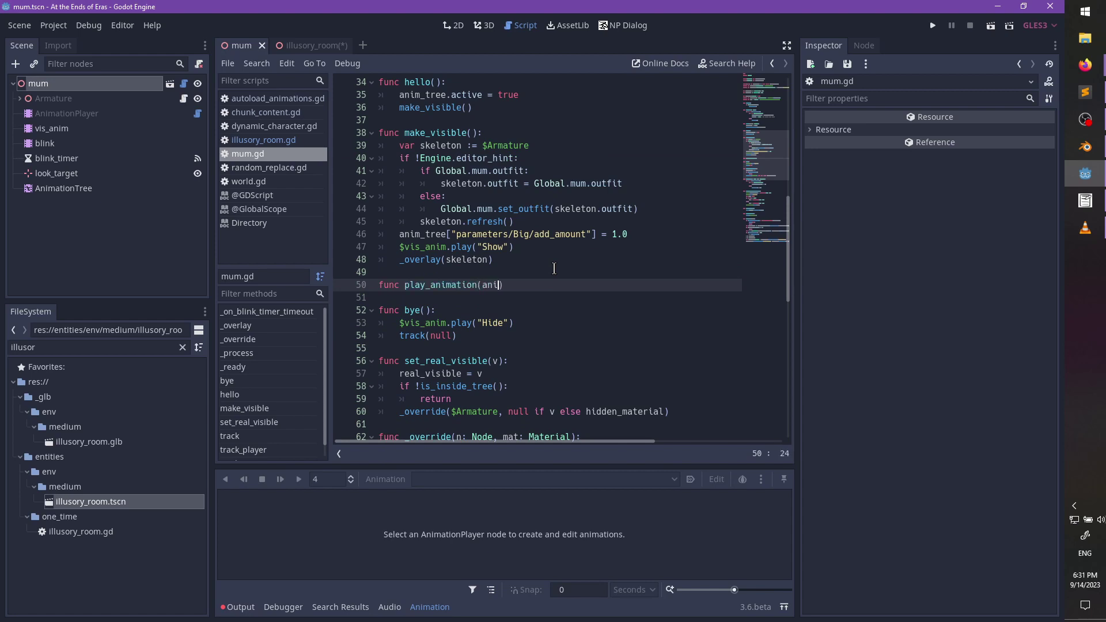
{"action": "type", "text": "c play_animation(anim):"}
{"action": "key", "text": "Return"}
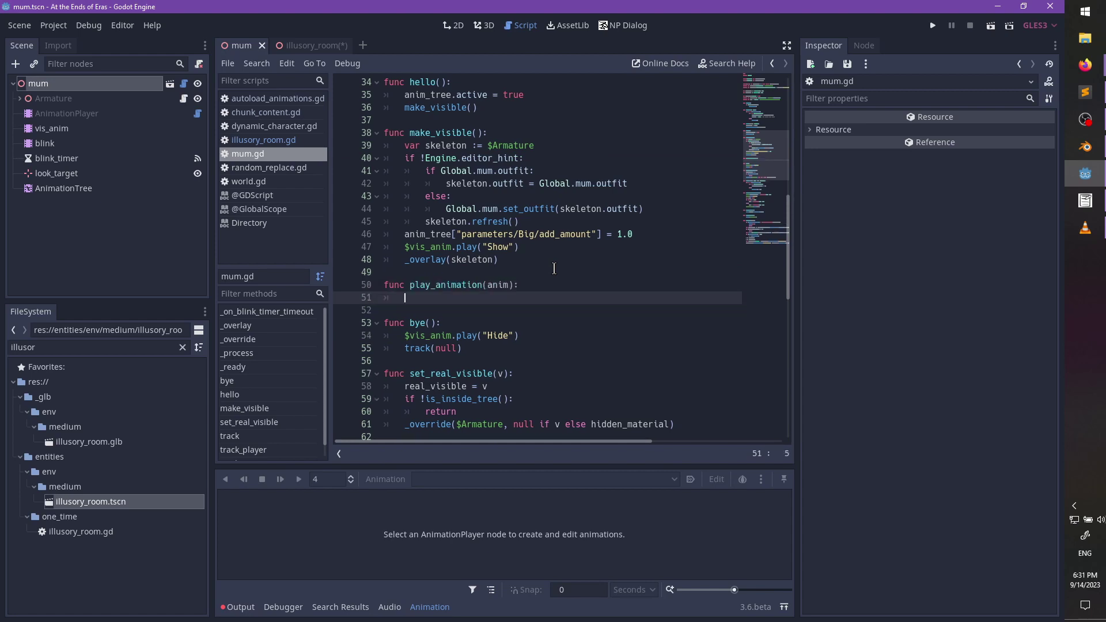
- Begin the body of play_animation with the condition "if Engine.editor_hint:"
{"action": "left_click", "coordinate": [92, 194]}
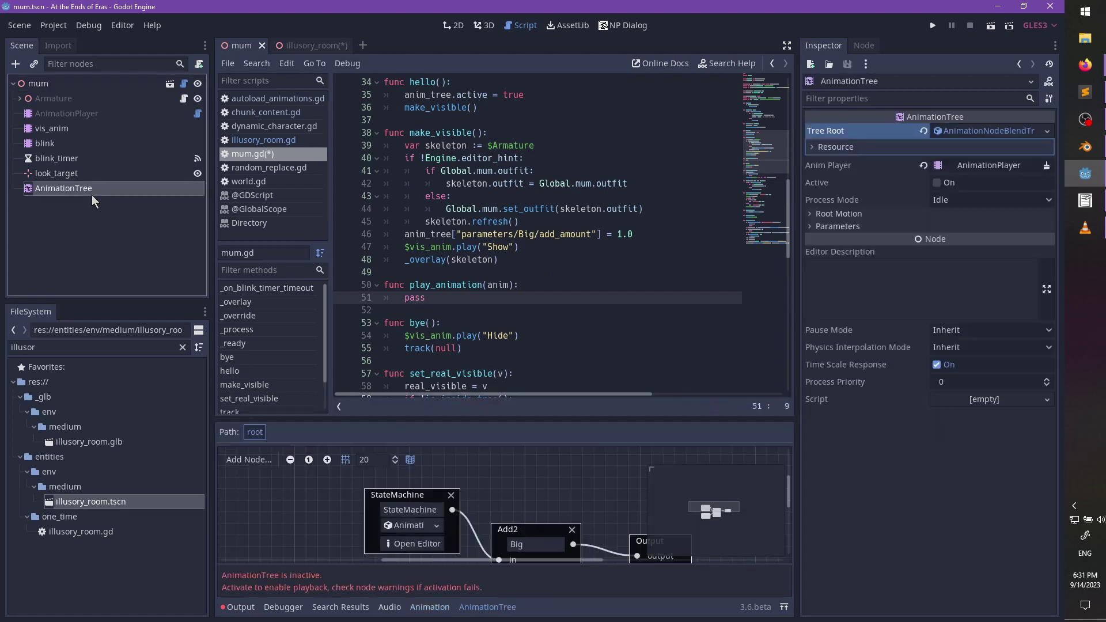
{"action": "left_click", "coordinate": [517, 294]}
{"action": "type", "text": "if is"}
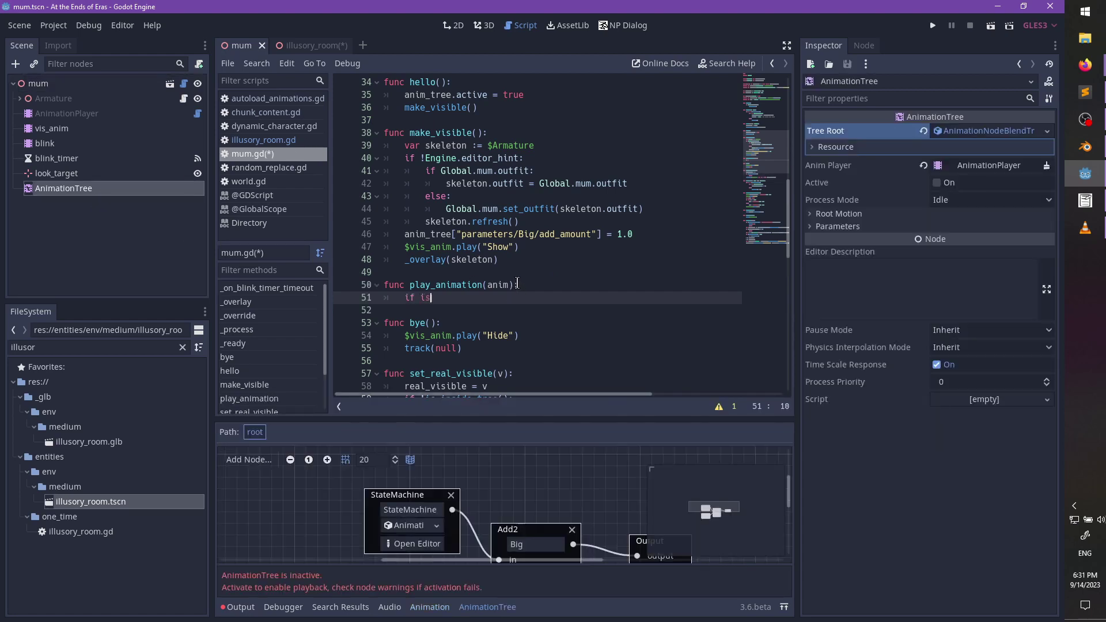
{"action": "type", "text": "_"}
{"action": "key", "text": "BackSpace"}
{"action": "key", "text": "BackSpace"}
{"action": "key", "text": "BackSpace"}
{"action": "type", "text": "Engine.editor_hint("}
{"action": "key", "text": "BackSpace"}
{"action": "key", "text": "BackSpace"}
{"action": "type", "text": ":"}
{"action": "key", "text": "Return"}
- Inside the editor_hint condition, call $AnimationPlayer.play(anim)
{"action": "type", "text": "$A"}
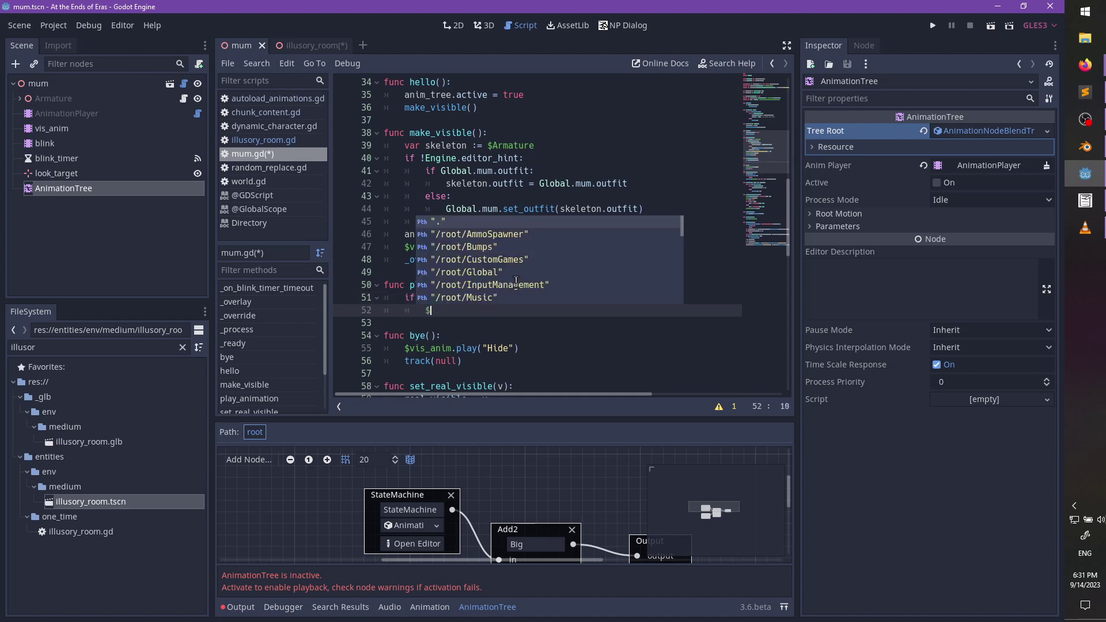
{"action": "key", "text": "BackSpace"}
{"action": "key", "text": "BackSpace"}
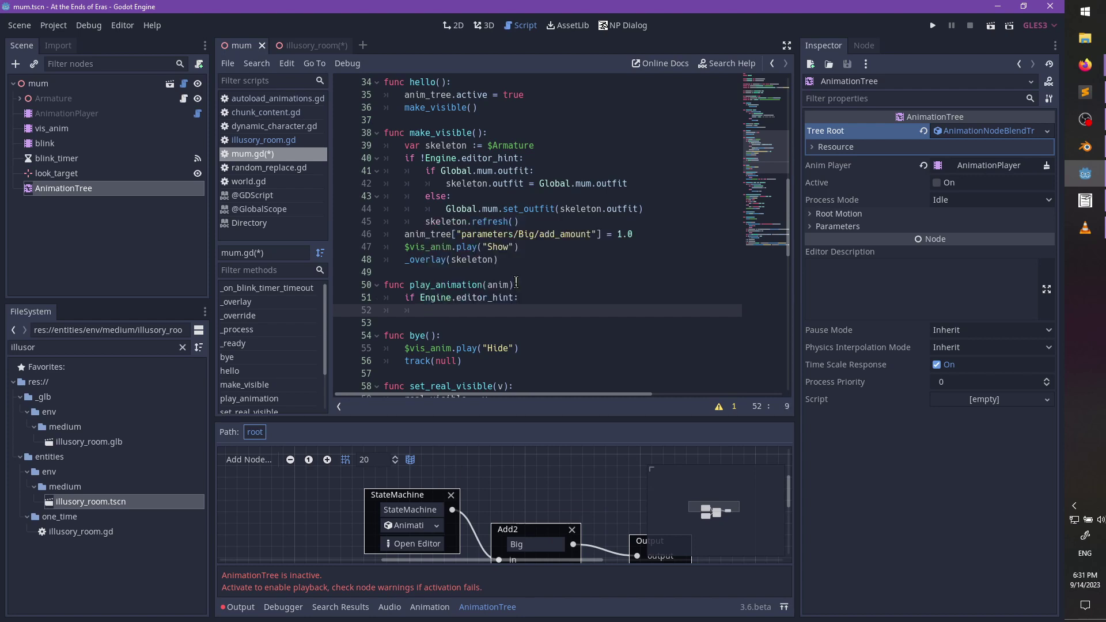
{"action": "type", "text": "$AnimationPlayer.play"}
{"action": "key", "text": "Return"}
{"action": "type", "text": "anim)"}
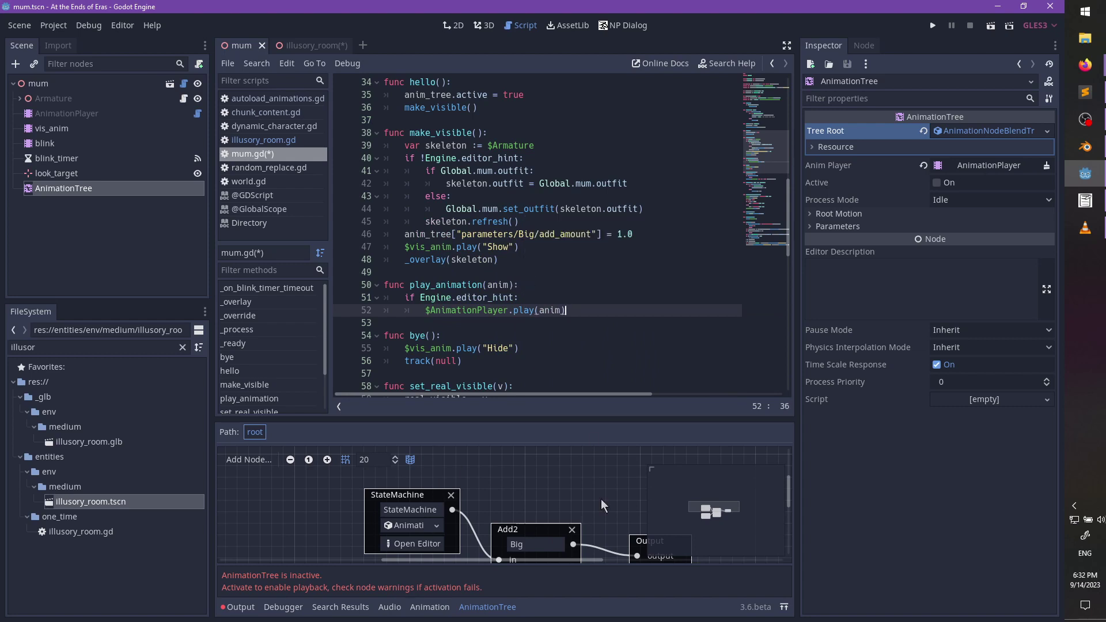
- Add an else branch with a placeholder body to play_animation and save mum.gd
{"action": "scroll", "coordinate": [550, 511], "scroll_direction": "down", "scroll_amount": 2, "text": "ctrl"}
{"action": "key", "text": "Return"}
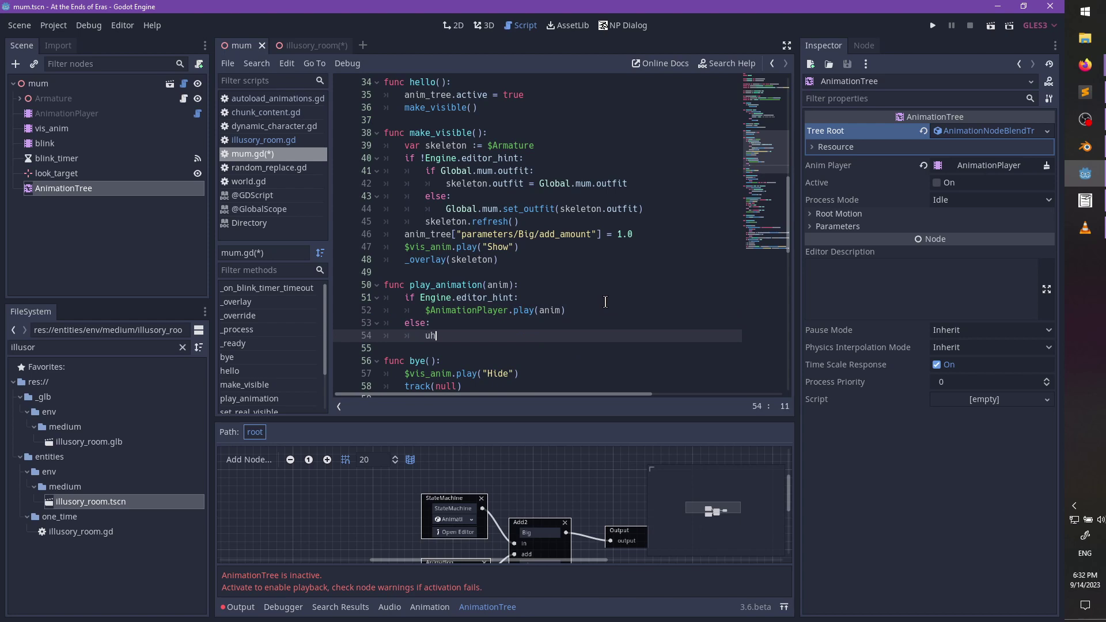
{"action": "type", "text": "ss"}
{"action": "key", "text": "ctrl+s"}
- Return to the 3D view and preview mum's Walk-loop animation at 1.4 seconds in the AnimationPlayer
{"action": "left_click", "coordinate": [481, 26]}
{"action": "left_click", "coordinate": [61, 115]}
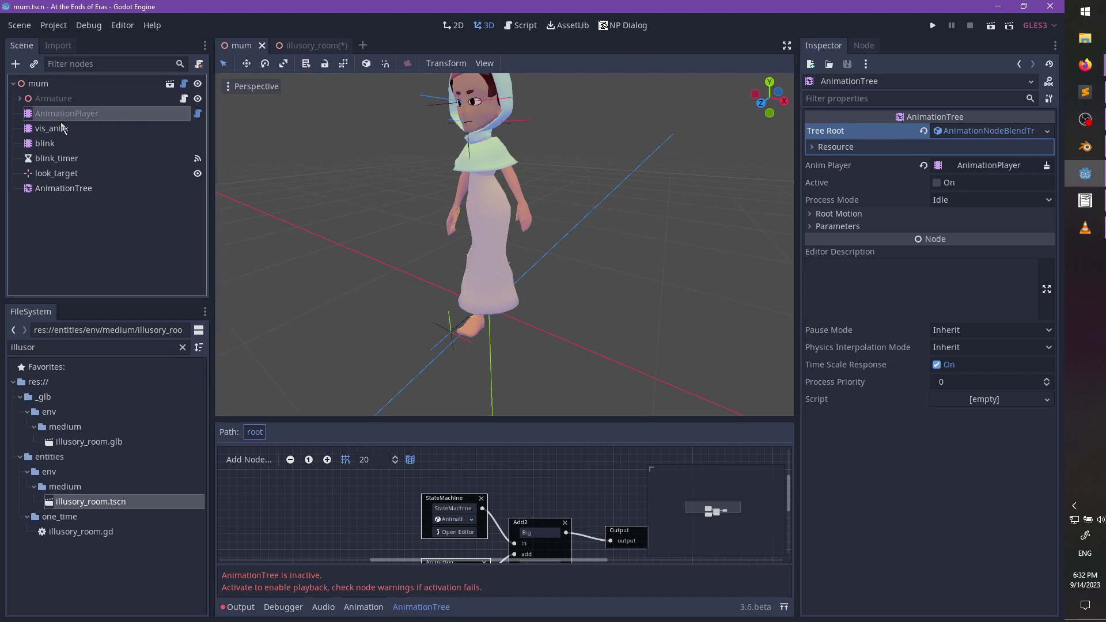
{"action": "mouse_move", "coordinate": [405, 494]}
{"action": "left_mouse_down"}
{"action": "mouse_move", "coordinate": [250, 512]}
{"action": "mouse_move", "coordinate": [387, 506]}
{"action": "left_mouse_up"}
{"action": "scroll", "coordinate": [409, 243], "scroll_direction": "down", "scroll_amount": 8}
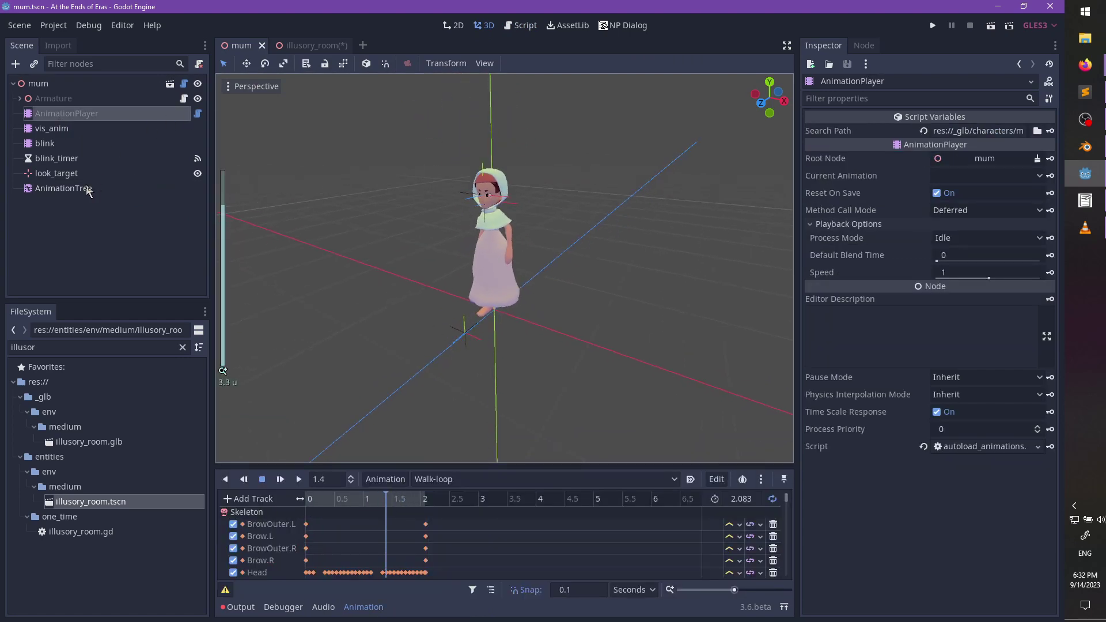
- Open mum's AnimationTree in an enlarged graph area and enter its StateMachine for editing
{"action": "left_click", "coordinate": [87, 188]}
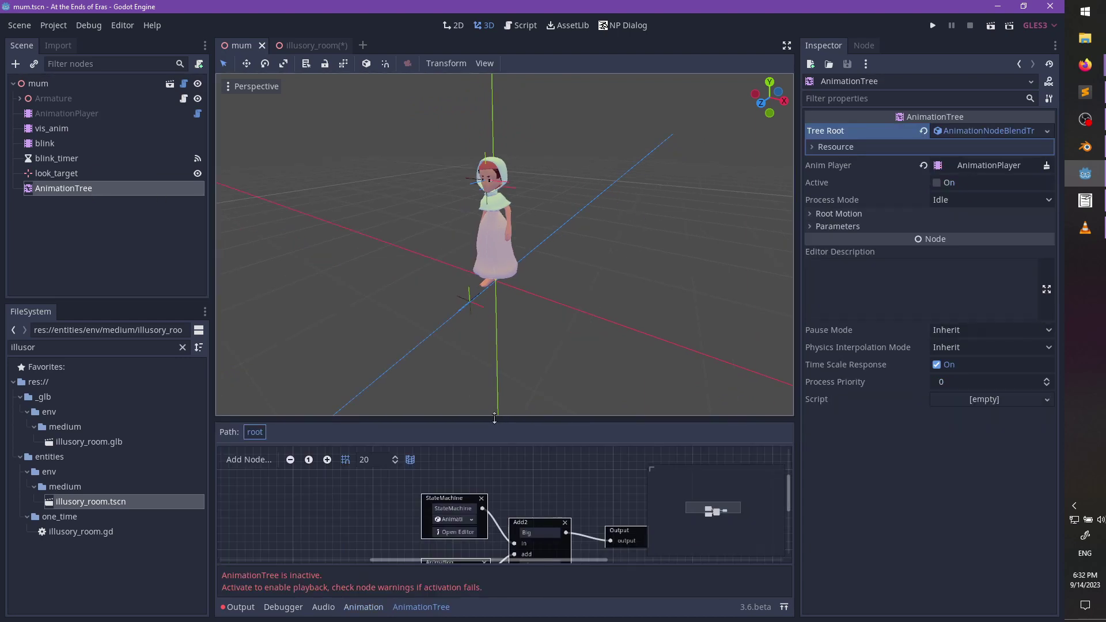
{"action": "left_click_drag", "start_coordinate": [496, 390], "coordinate": [496, 216]}
{"action": "scroll", "coordinate": [499, 291], "scroll_direction": "up", "scroll_amount": 4, "text": "ctrl"}
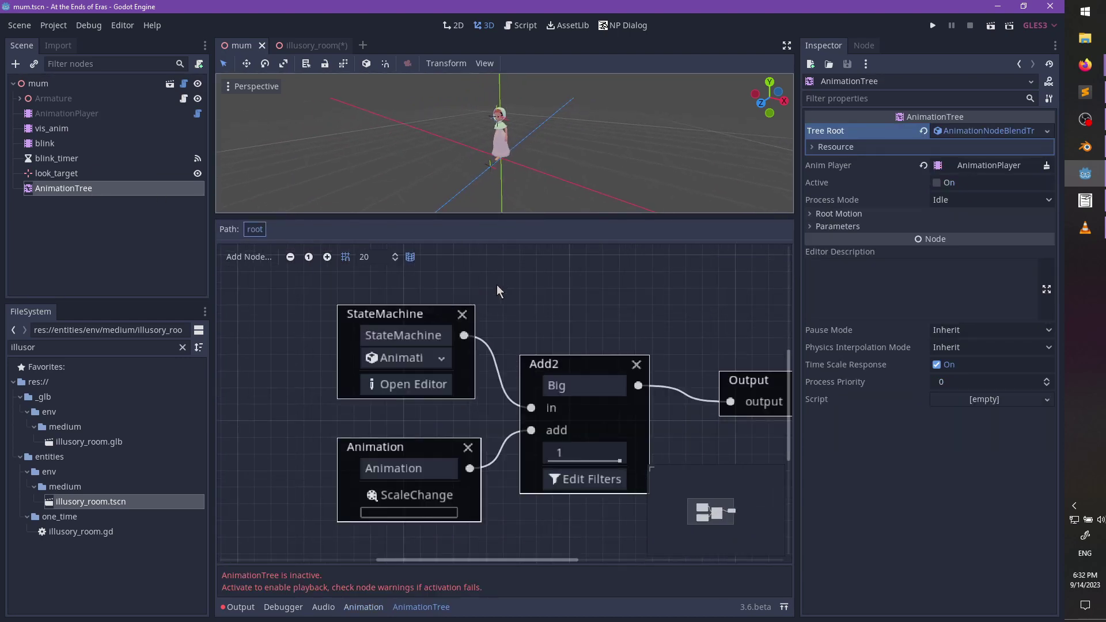
{"action": "left_click", "coordinate": [421, 384]}
{"action": "scroll", "coordinate": [507, 323], "scroll_direction": "up", "scroll_amount": 3, "text": "ctrl"}
- Add a 00_RESET animation state to the state machine, rename it CustomNode and align it beside the start state
{"action": "right_click", "coordinate": [542, 339]}
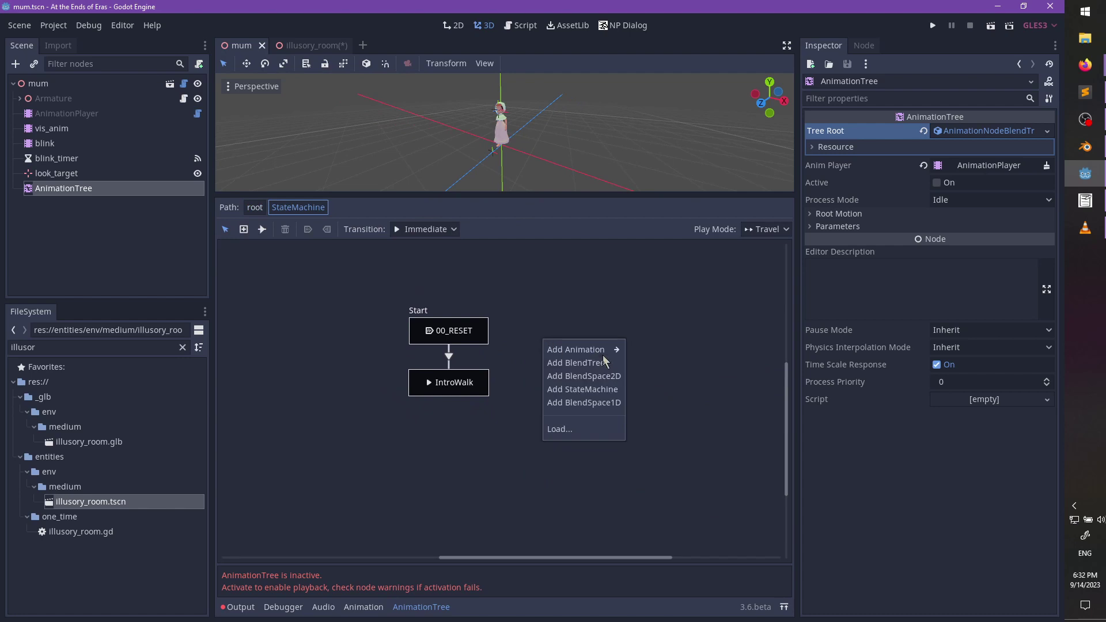
{"action": "mouse_move", "coordinate": [584, 354]}
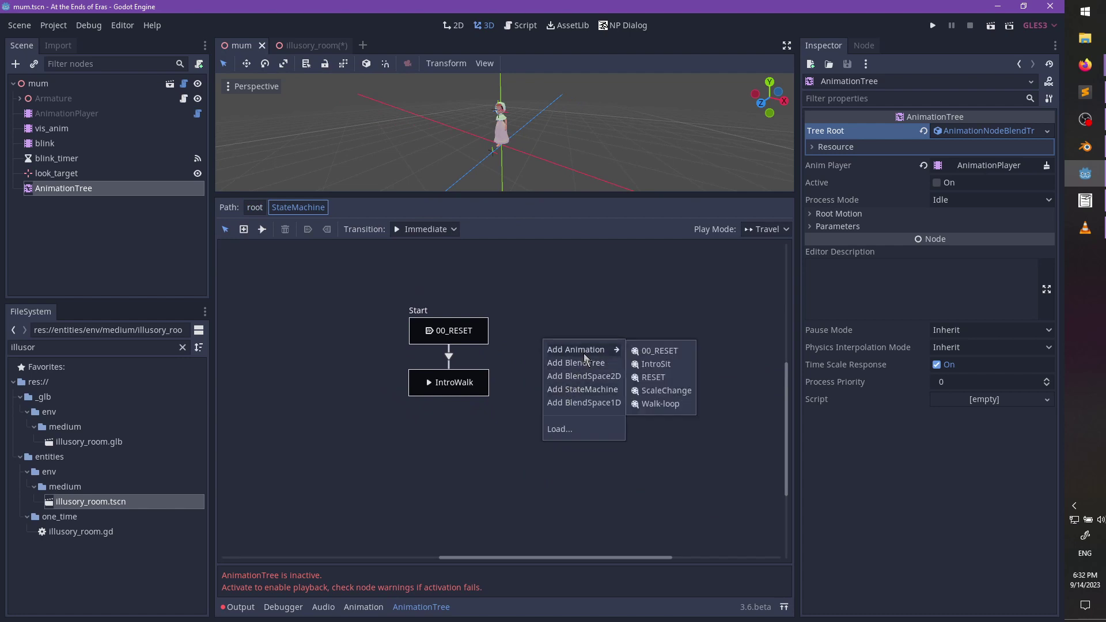
{"action": "left_click", "coordinate": [642, 353]}
{"action": "double_click", "coordinate": [556, 337]}
{"action": "key", "text": "BackSpace"}
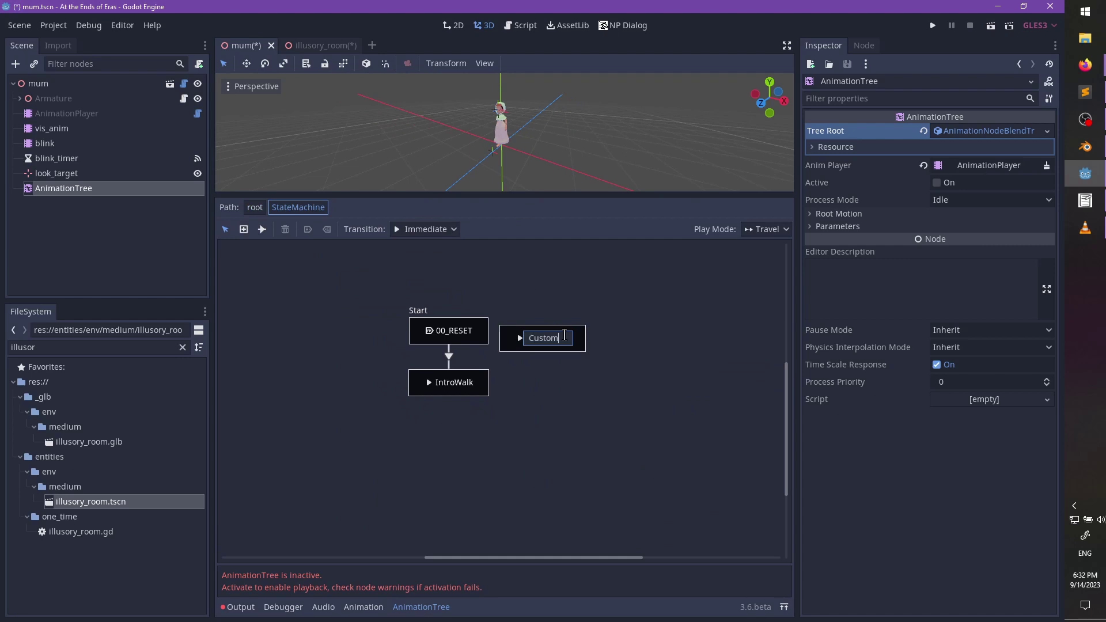
{"action": "type", "text": "CustomNode"}
{"action": "key", "text": "Return"}
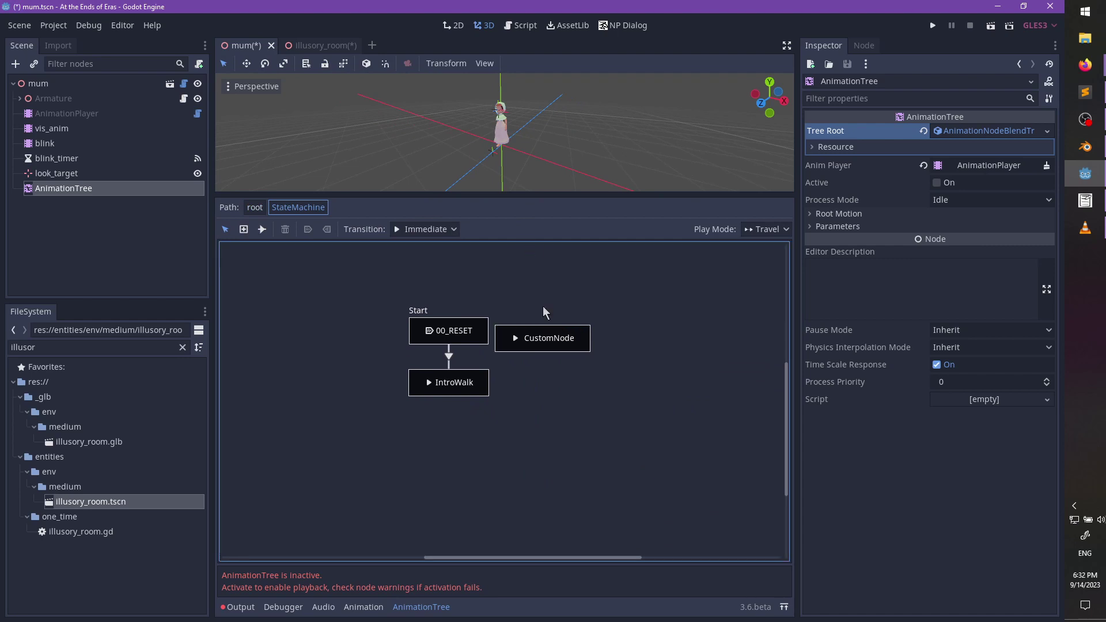
{"action": "left_click_drag", "start_coordinate": [531, 337], "coordinate": [546, 329]}
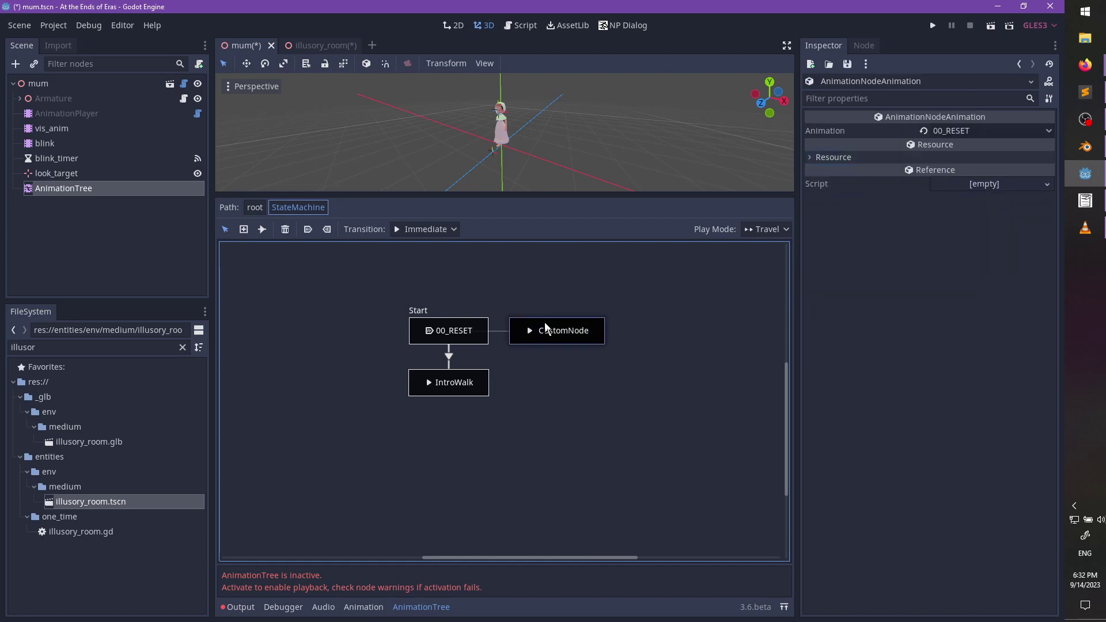
- Replace the IntroWalk state with a Walk-loop animation state placed below 00_RESET
{"action": "double_click", "coordinate": [466, 383]}
{"action": "left_click", "coordinate": [483, 378]}
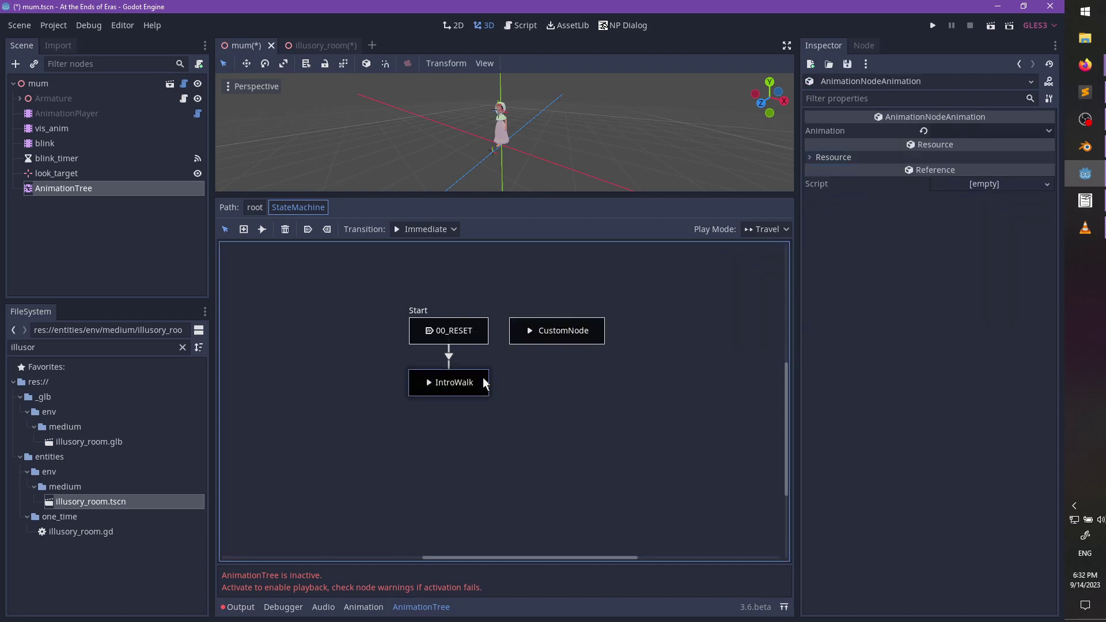
{"action": "key", "text": "Delete"}
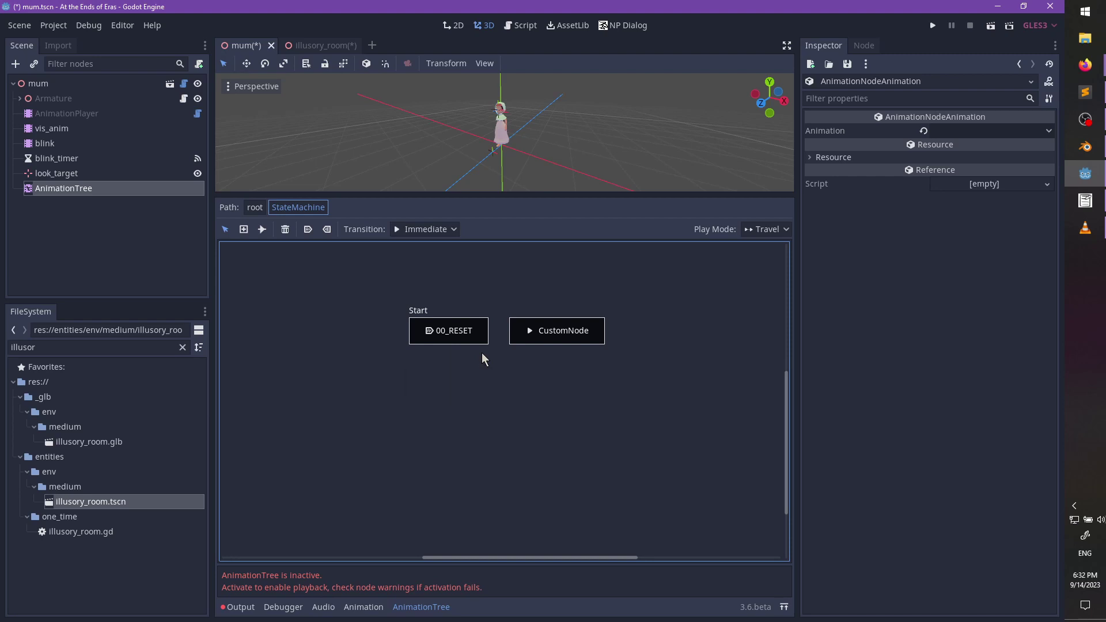
{"action": "right_click", "coordinate": [419, 358]}
{"action": "mouse_move", "coordinate": [489, 372]}
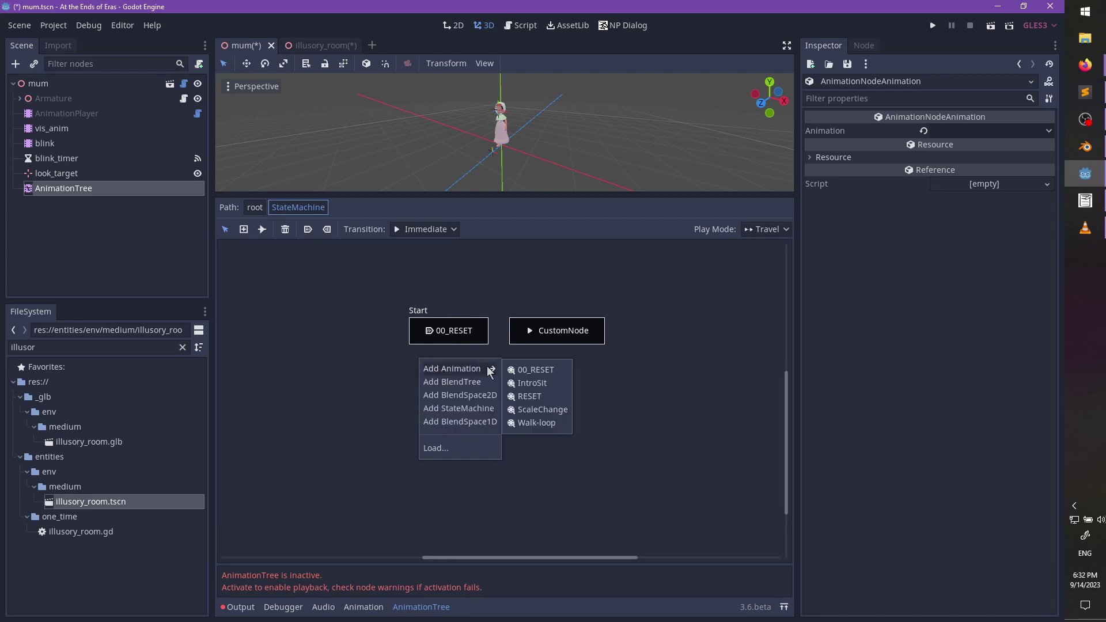
{"action": "left_click", "coordinate": [536, 422]}
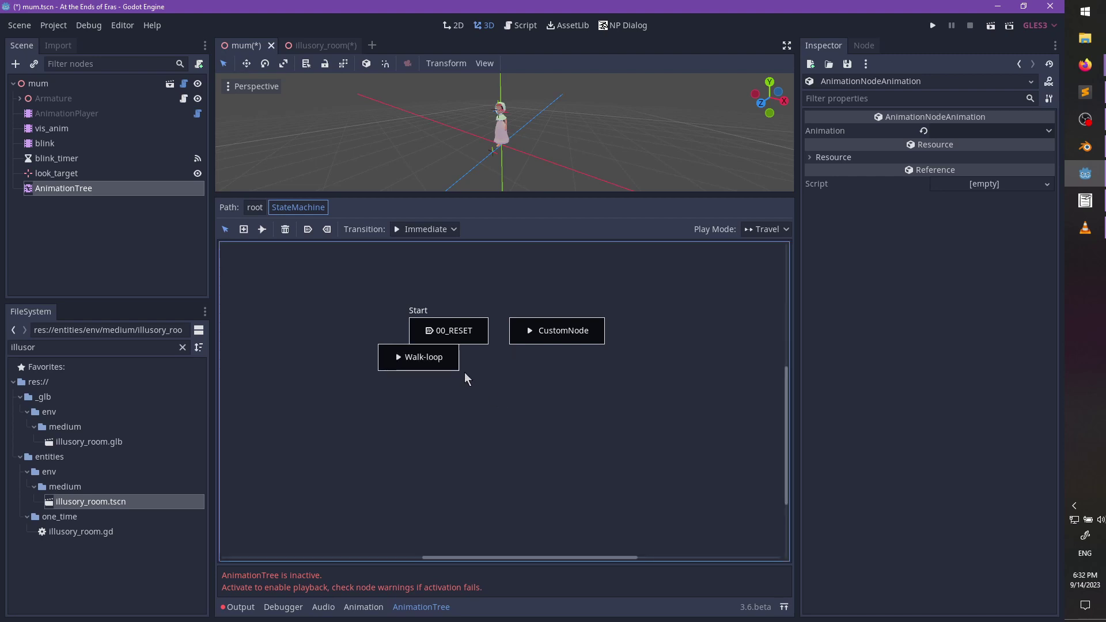
{"action": "left_click_drag", "start_coordinate": [424, 348], "coordinate": [454, 371]}
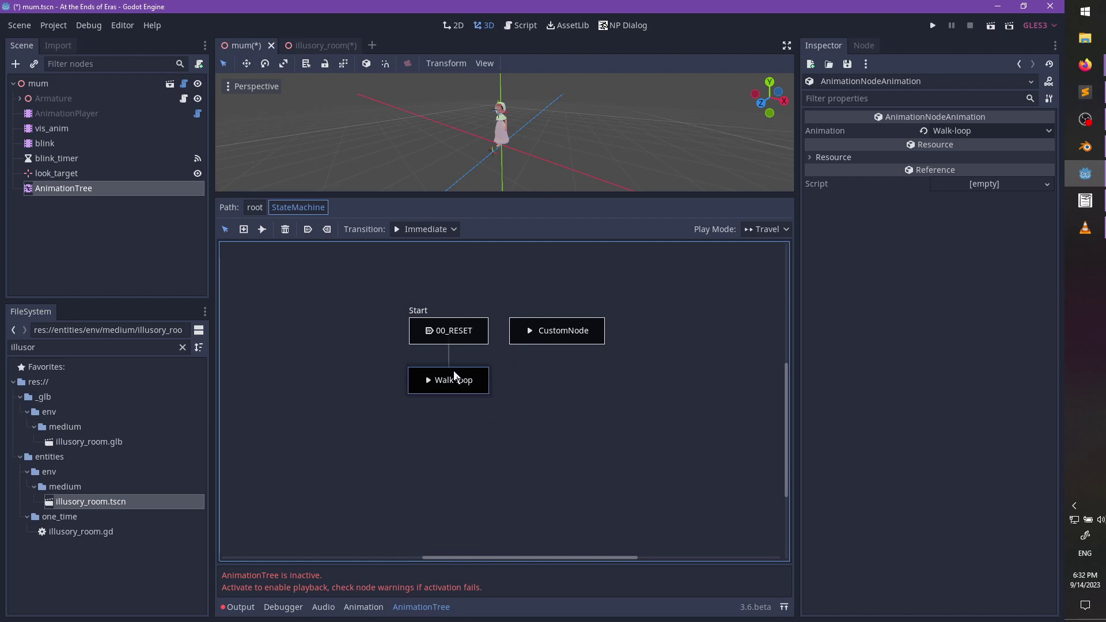
- Connect 00_RESET to Walk-loop, and link CustomNode and Walk-loop with immediate transitions in both directions
{"action": "left_click", "coordinate": [262, 230]}
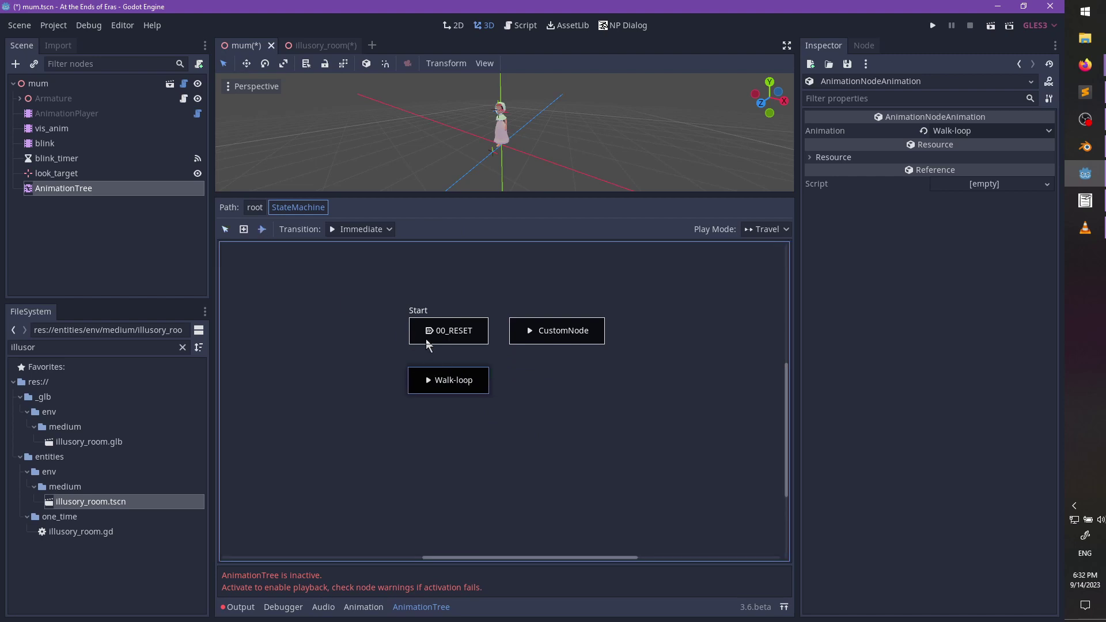
{"action": "left_click_drag", "start_coordinate": [459, 385], "coordinate": [459, 385]}
{"action": "left_click_drag", "start_coordinate": [544, 337], "coordinate": [464, 380]}
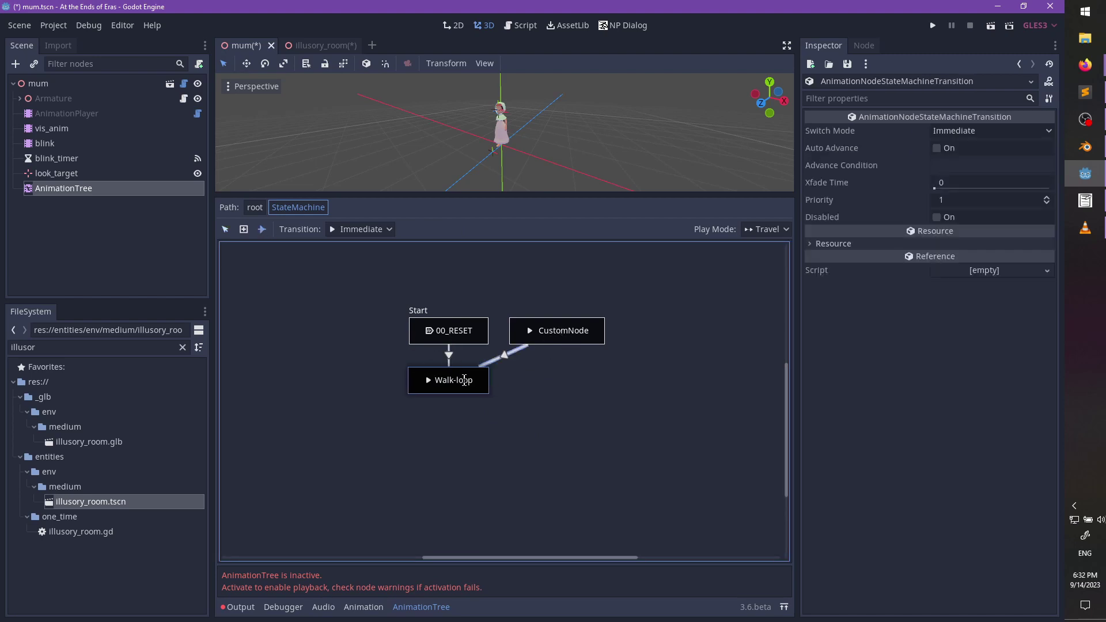
{"action": "left_click_drag", "start_coordinate": [579, 329], "coordinate": [579, 330]}
- Set the Xfade Time to 0.1 for both transitions between Walk-loop and CustomNode, and save the mum scene
{"action": "left_click", "coordinate": [989, 183]}
{"action": "type", "text": "."}
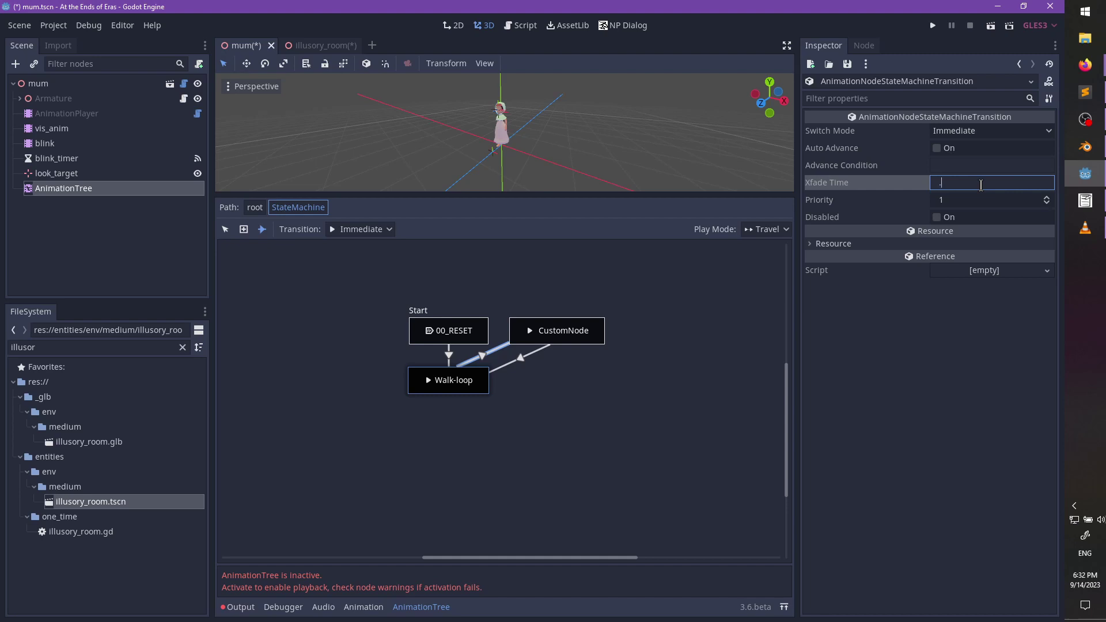
{"action": "type", "text": "1"}
{"action": "key", "text": "Return"}
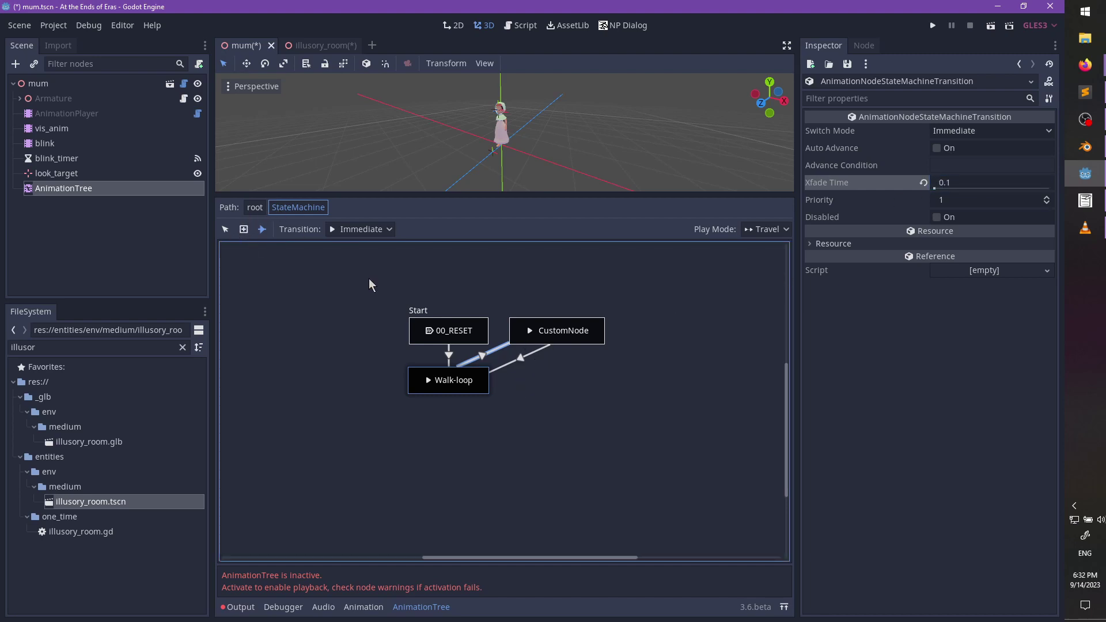
{"action": "left_click", "coordinate": [225, 229]}
{"action": "left_click", "coordinate": [521, 357]}
{"action": "left_click", "coordinate": [527, 359]}
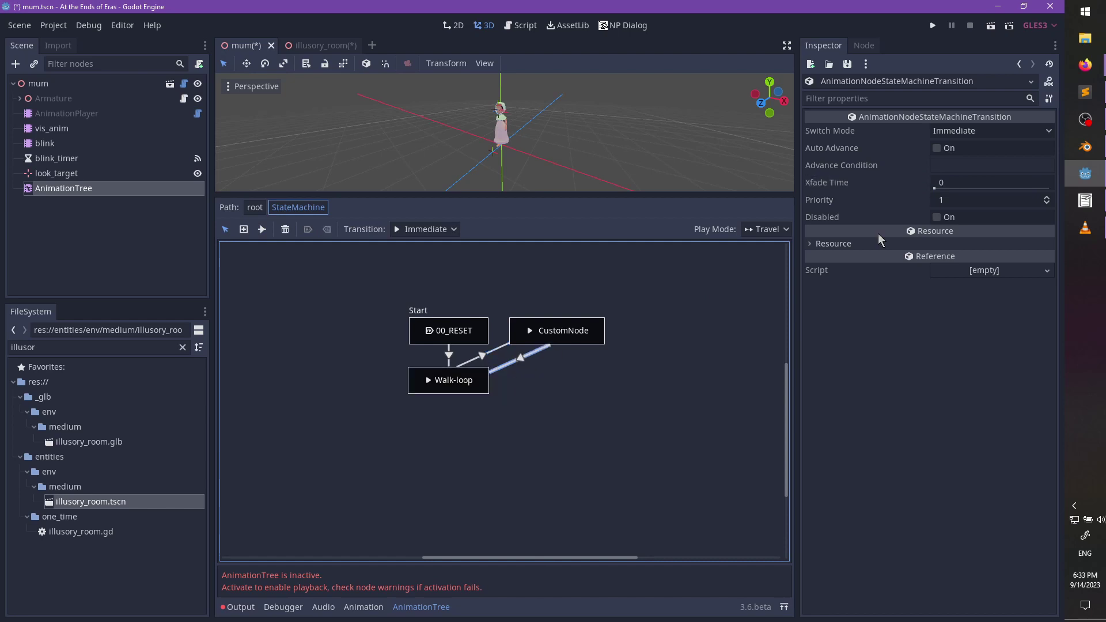
{"action": "left_click", "coordinate": [945, 183]}
{"action": "type", "text": "0.1"}
{"action": "key", "text": "Return"}
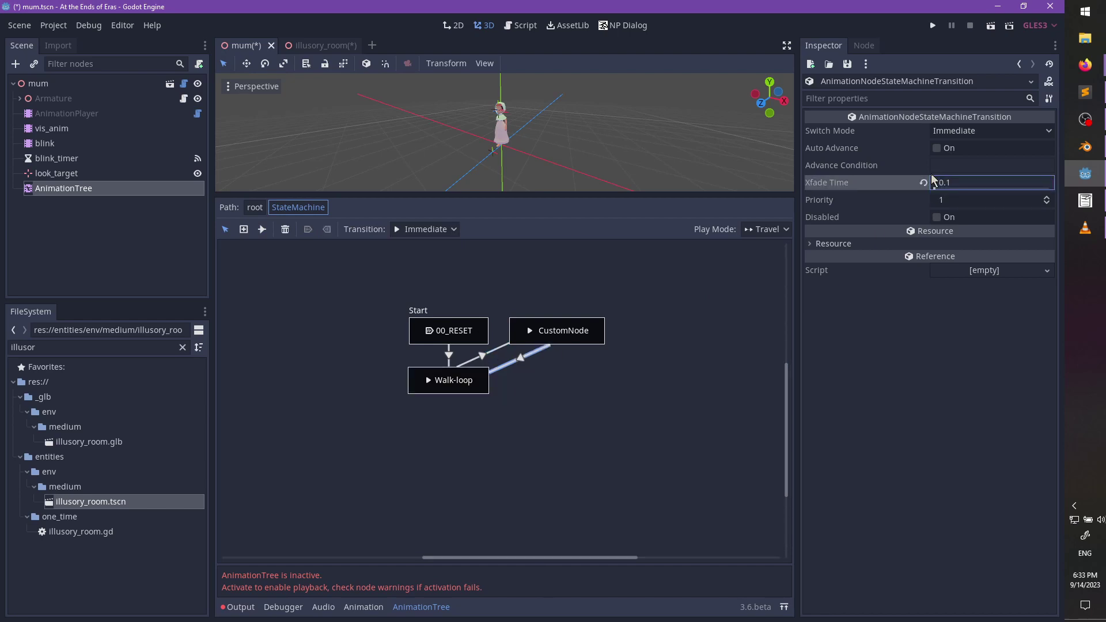
{"action": "key", "text": "ctrl+s"}
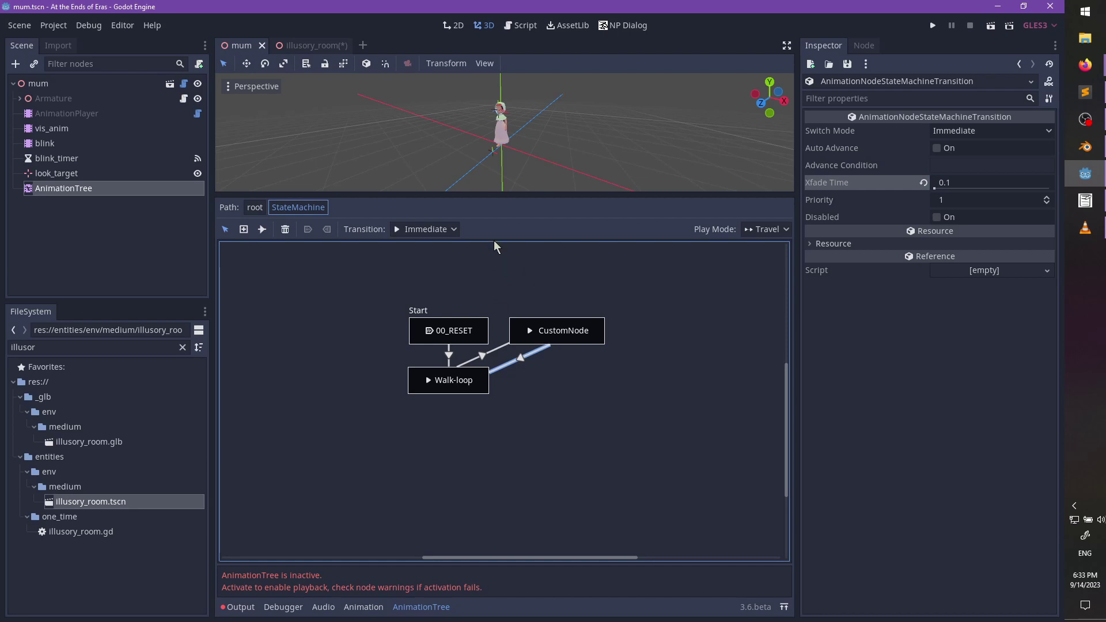
- Shrink the AnimationTree graph area to enlarge the 3D view of mum, and switch to the illusory_room scene
{"action": "left_click_drag", "start_coordinate": [534, 198], "coordinate": [586, 455]}
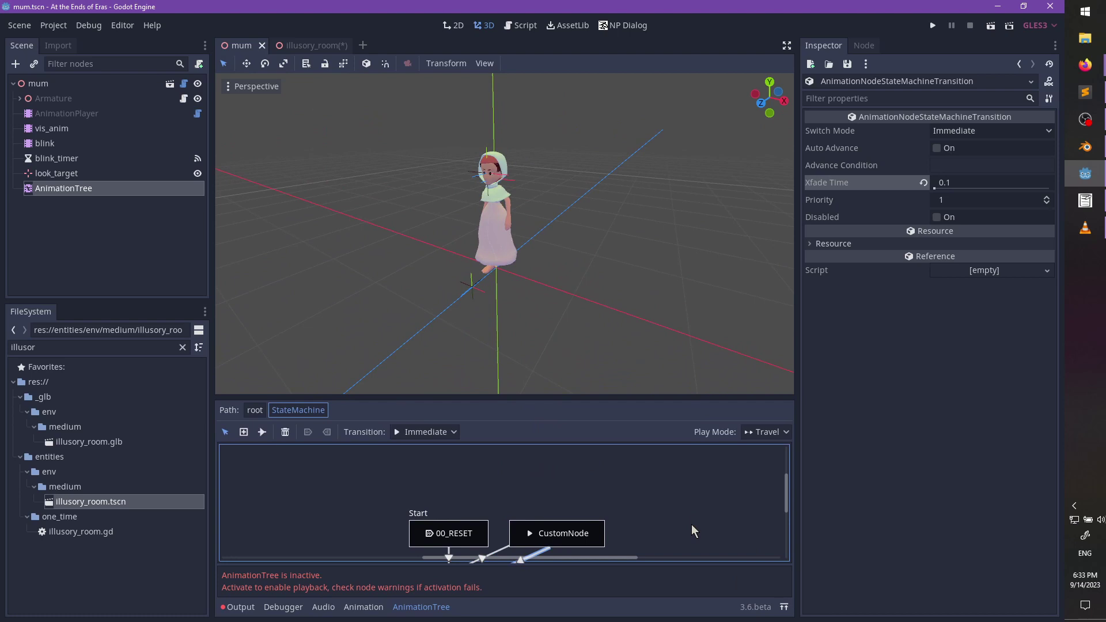
{"action": "middle_click_drag", "start_coordinate": [488, 144], "coordinate": [516, 178]}
{"action": "scroll", "coordinate": [538, 202], "scroll_direction": "up", "scroll_amount": 2}
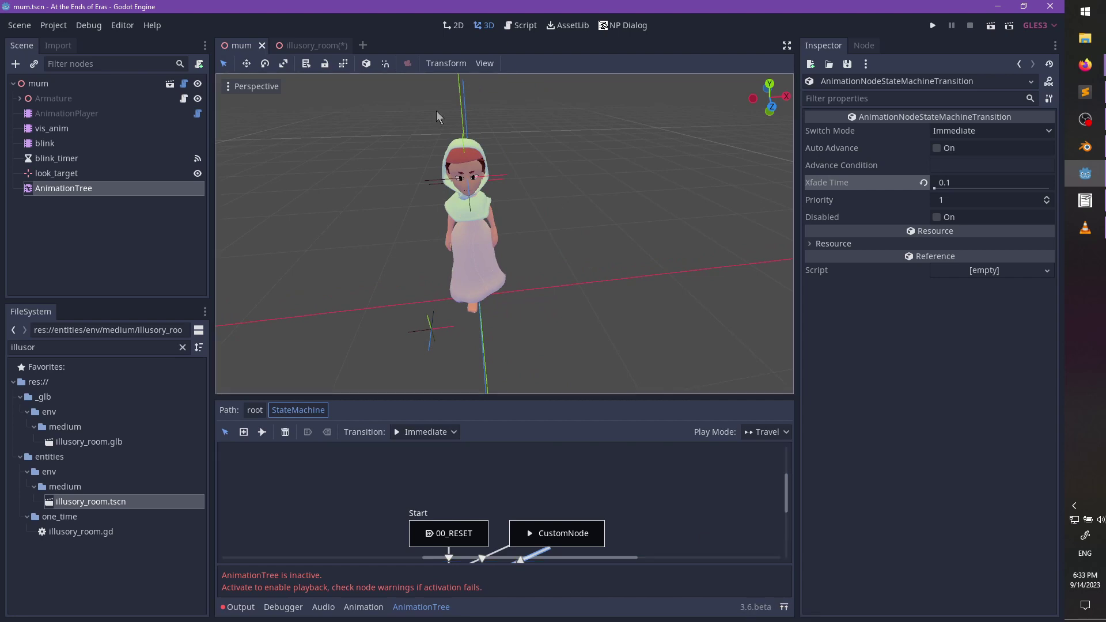
{"action": "left_click", "coordinate": [321, 49]}
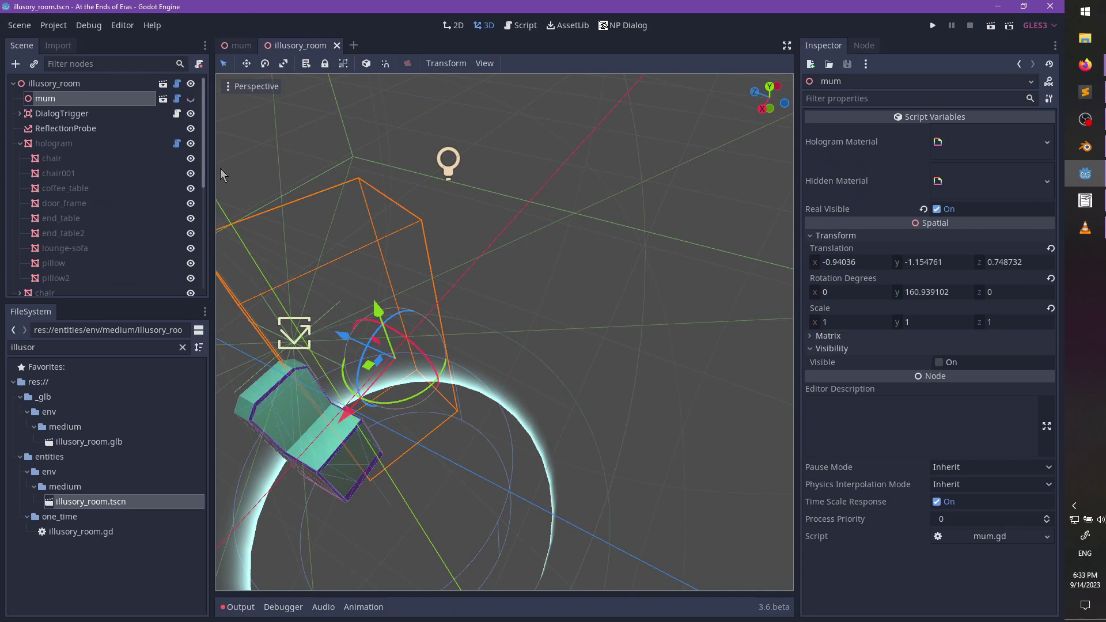
- Make mum visible and enable Real Object Visible on the hologram node to show the furnished room
{"action": "left_click", "coordinate": [191, 99]}
{"action": "scroll", "coordinate": [186, 196], "scroll_direction": "down", "scroll_amount": 5}
{"action": "scroll", "coordinate": [137, 189], "scroll_direction": "up", "scroll_amount": 5}
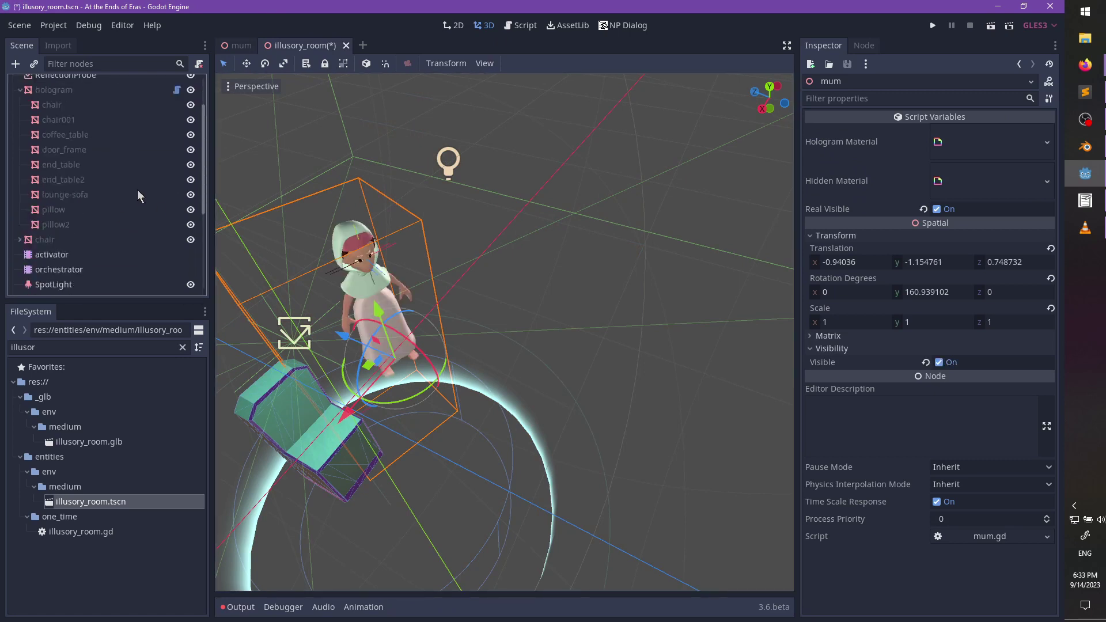
{"action": "left_click", "coordinate": [77, 104]}
{"action": "left_click", "coordinate": [75, 116]}
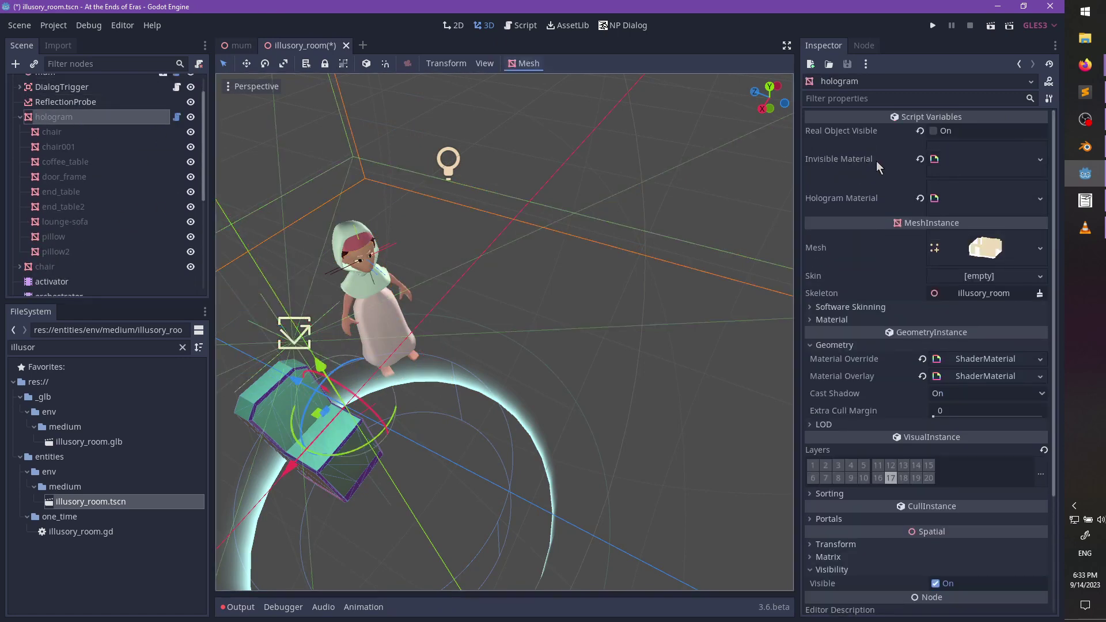
{"action": "left_click", "coordinate": [934, 131]}
{"action": "middle_click_drag", "start_coordinate": [476, 274], "coordinate": [691, 248]}
{"action": "scroll", "coordinate": [413, 150], "scroll_direction": "down", "scroll_amount": 1}
{"action": "middle_click_drag", "start_coordinate": [413, 150], "coordinate": [240, 217], "text": "shift"}
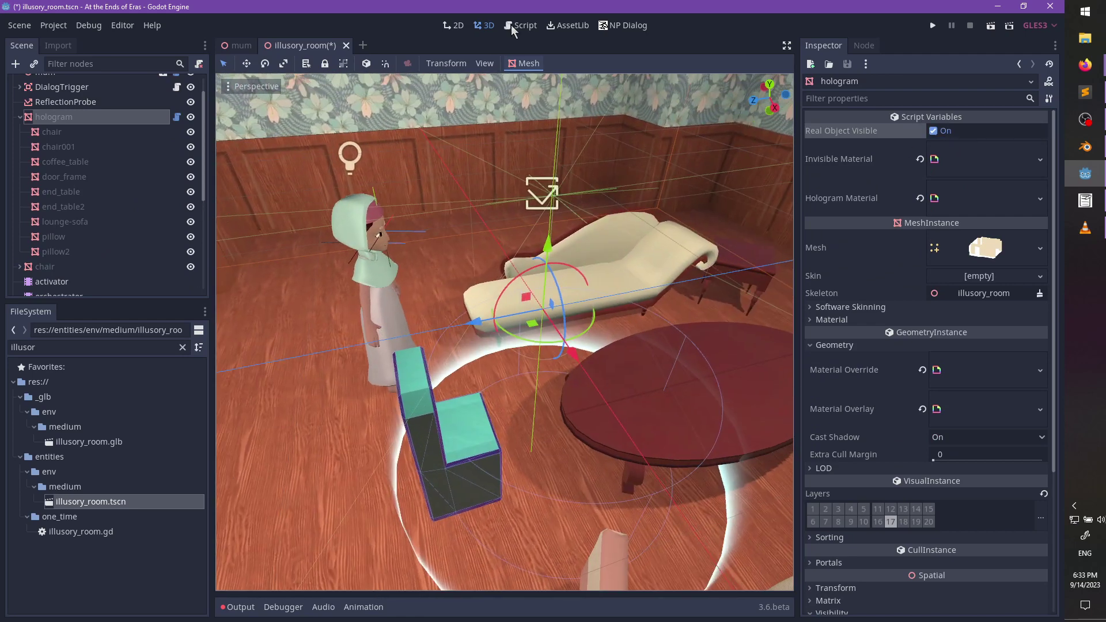
- Select the orchestrator animation player and load its mum_walks_in animation
{"action": "mouse_move", "coordinate": [241, 48]}
{"action": "scroll", "coordinate": [105, 116], "scroll_direction": "up", "scroll_amount": 2}
{"action": "left_click", "coordinate": [59, 101]}
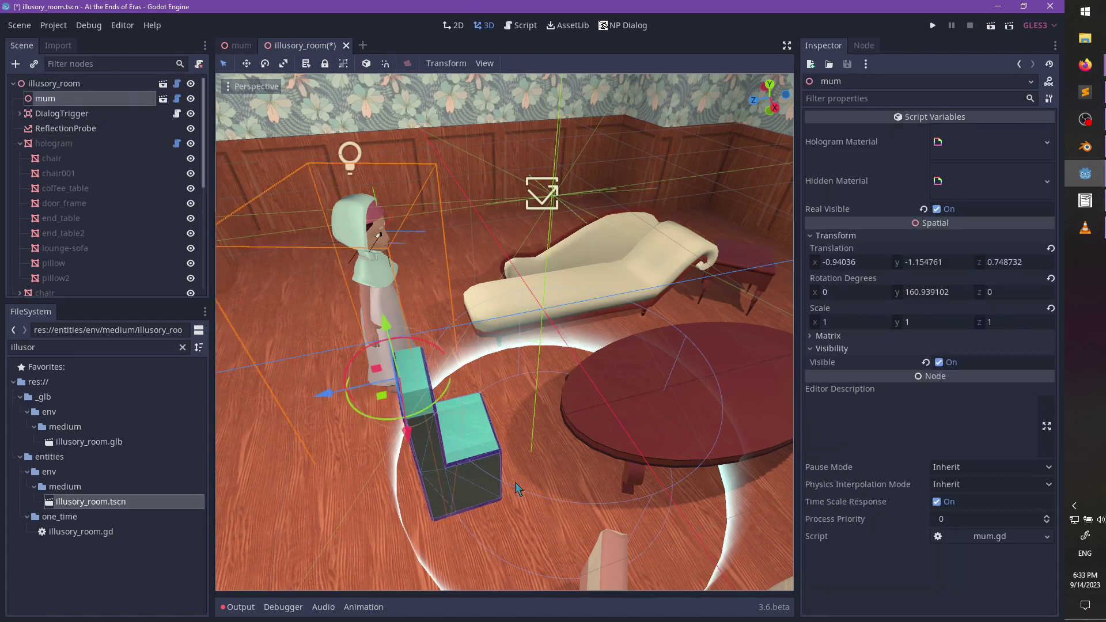
{"action": "left_click", "coordinate": [241, 607]}
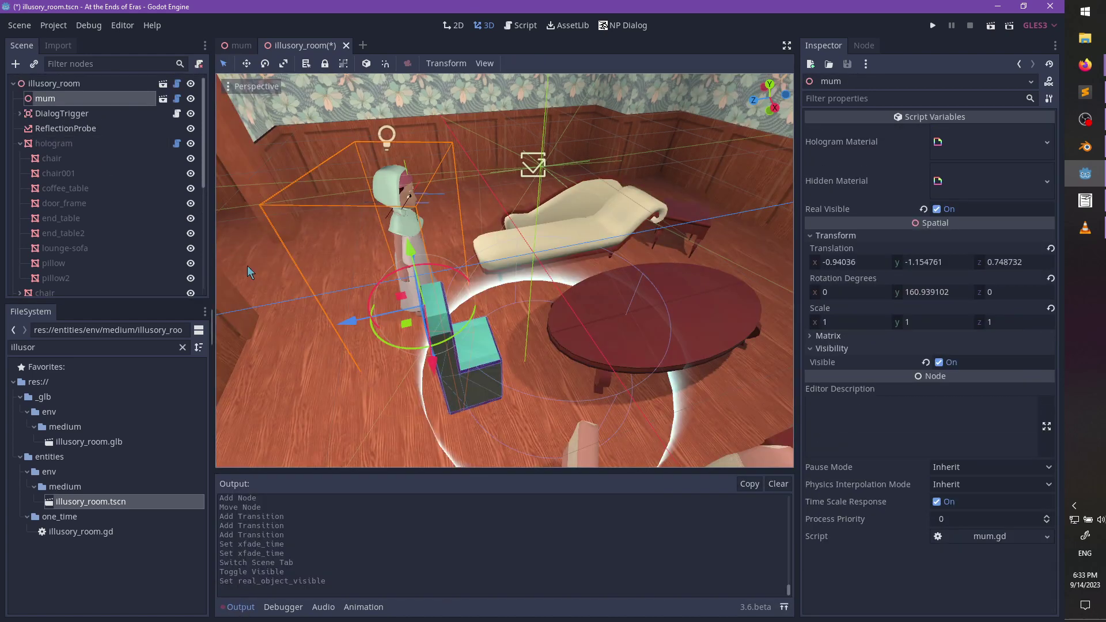
{"action": "scroll", "coordinate": [137, 246], "scroll_direction": "down", "scroll_amount": 5}
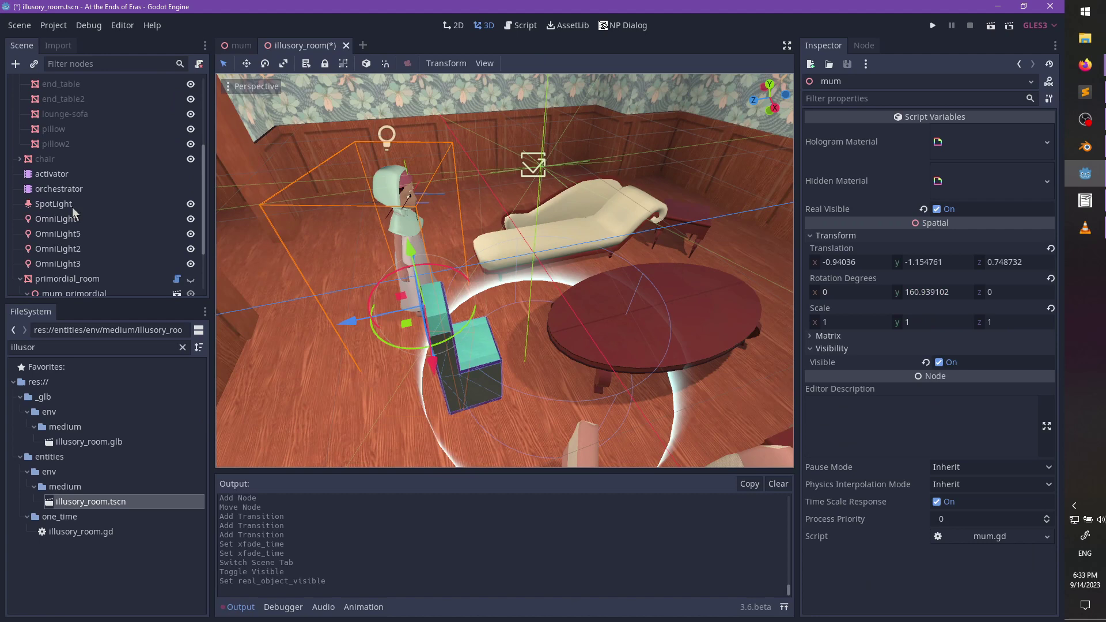
{"action": "left_click", "coordinate": [64, 175]}
{"action": "scroll", "coordinate": [427, 536], "scroll_direction": "down", "scroll_amount": 1}
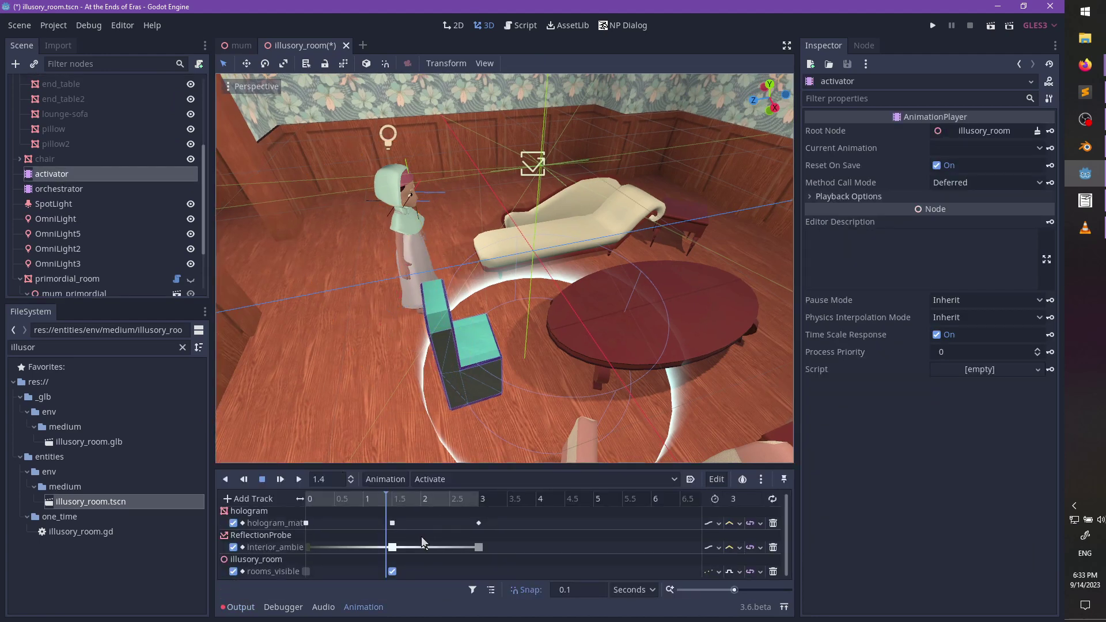
{"action": "left_click", "coordinate": [436, 483]}
{"action": "left_click", "coordinate": [436, 483]}
{"action": "left_click", "coordinate": [61, 191]}
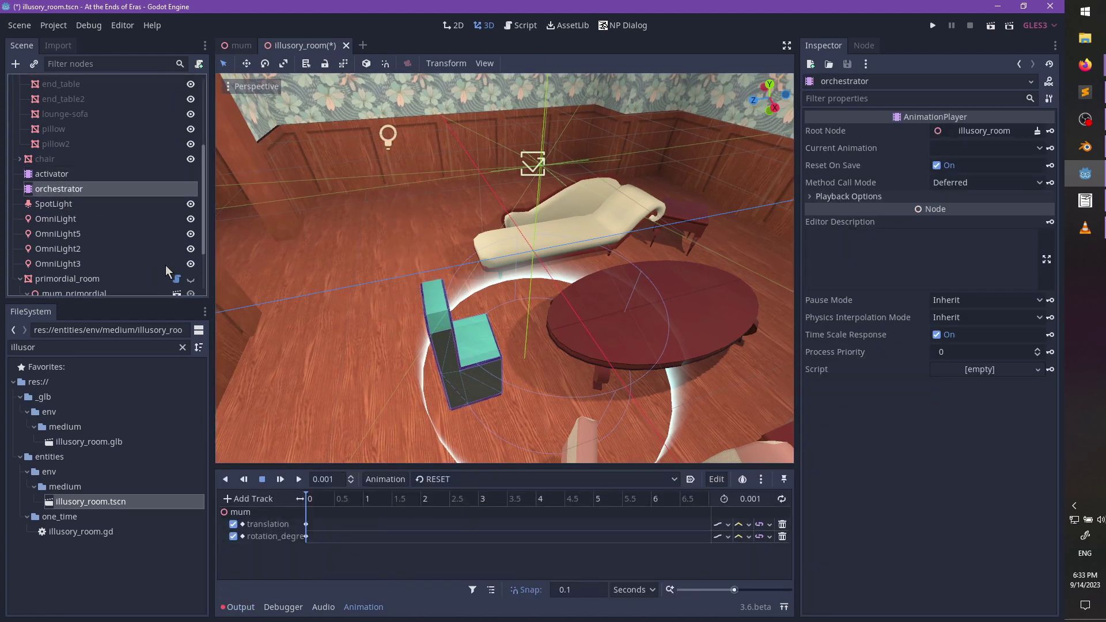
{"action": "left_click", "coordinate": [443, 480]}
{"action": "left_click", "coordinate": [447, 511]}
- Move the playhead to 4 seconds and set the length of mum_walks_in to 7 seconds
{"action": "left_click_drag", "start_coordinate": [376, 499], "coordinate": [542, 513]}
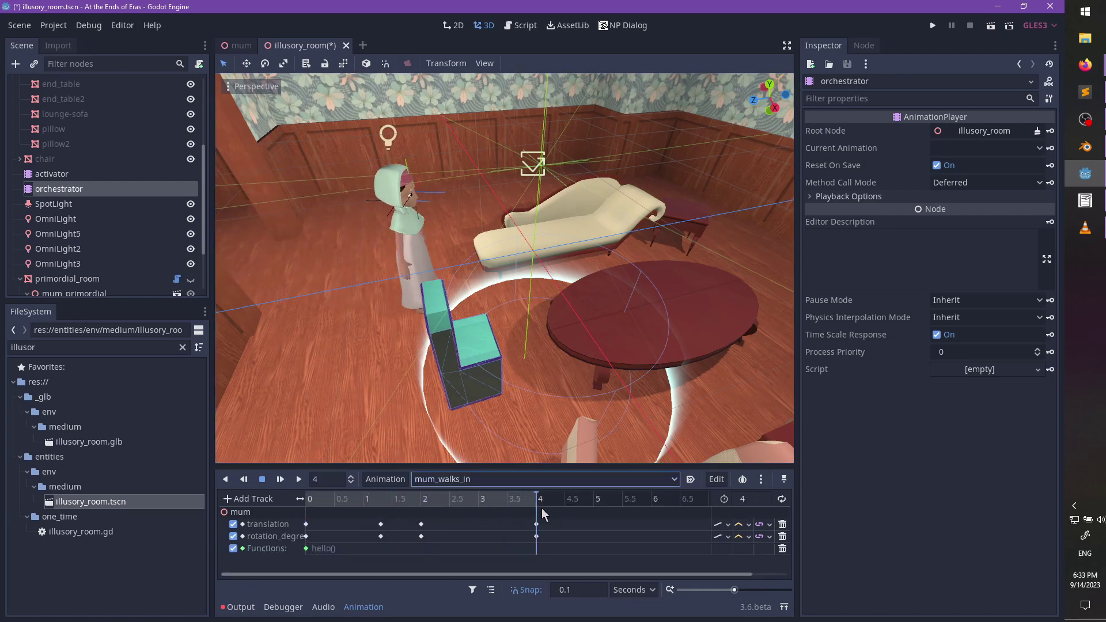
{"action": "double_click", "coordinate": [749, 497]}
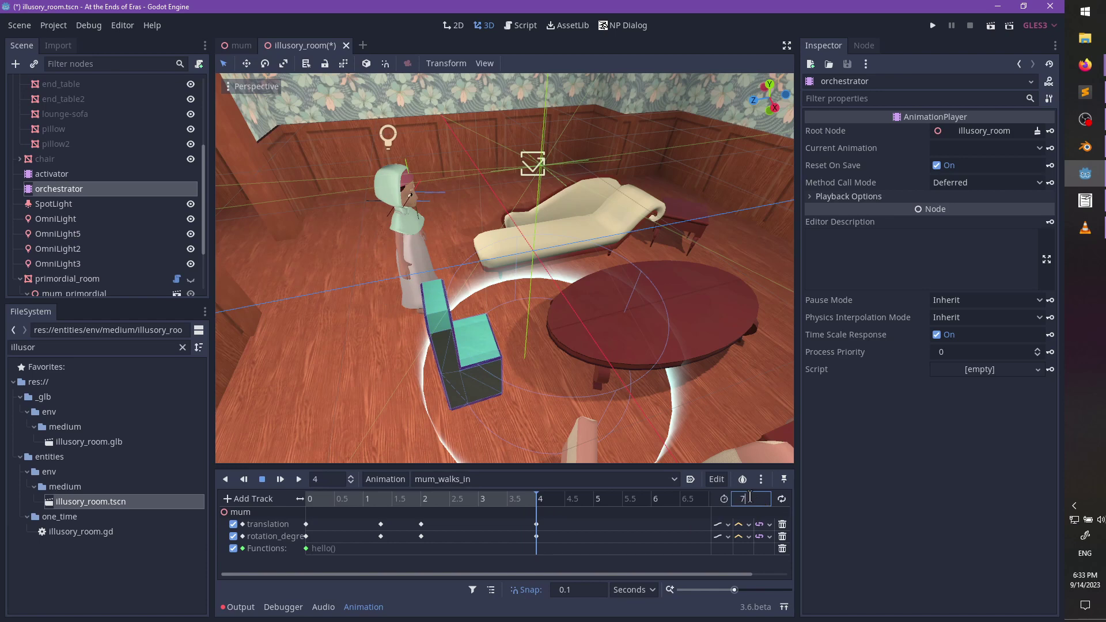
{"action": "type", "text": "7"}
{"action": "key", "text": "Return"}
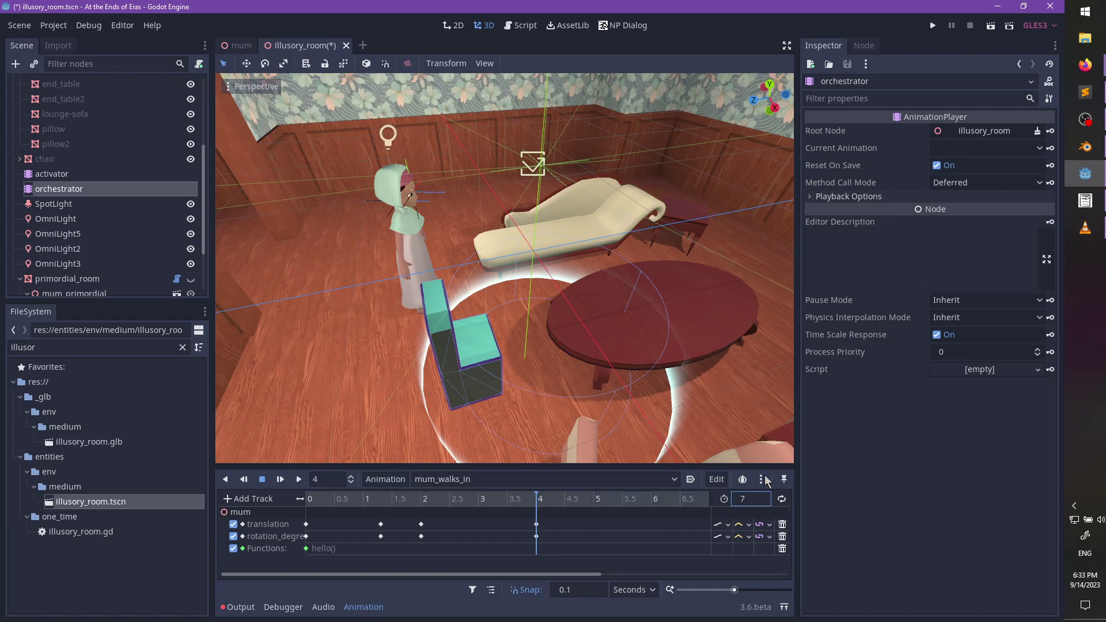
- Insert a play_animation method call key at 4 seconds on mum's Functions track
{"action": "right_click", "coordinate": [539, 556]}
{"action": "left_click", "coordinate": [558, 565]}
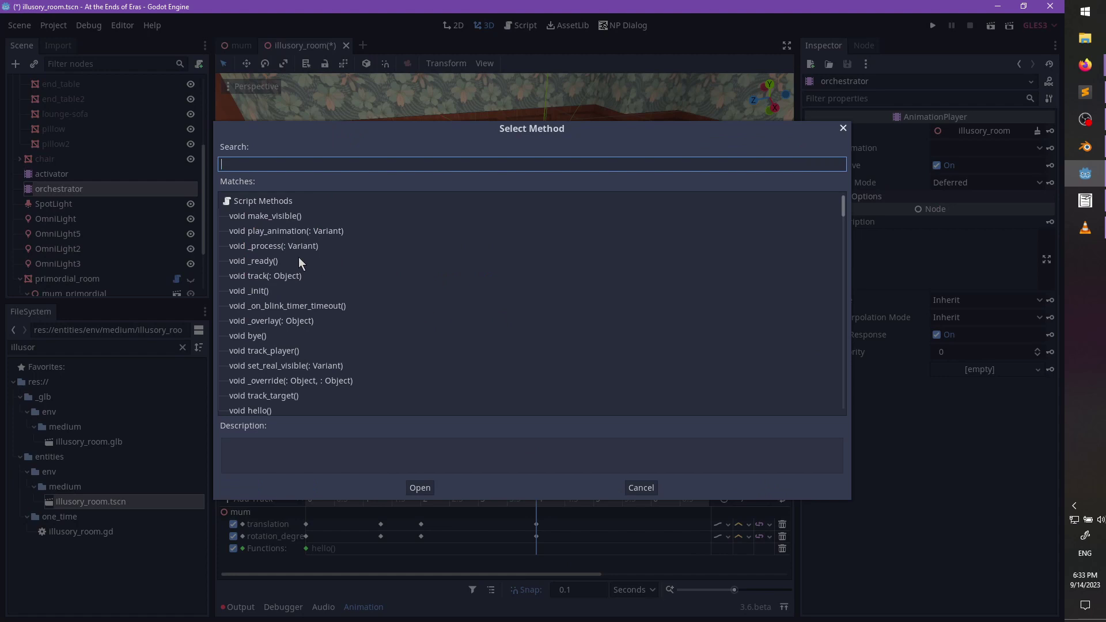
{"action": "scroll", "coordinate": [298, 278], "scroll_direction": "down", "scroll_amount": 3}
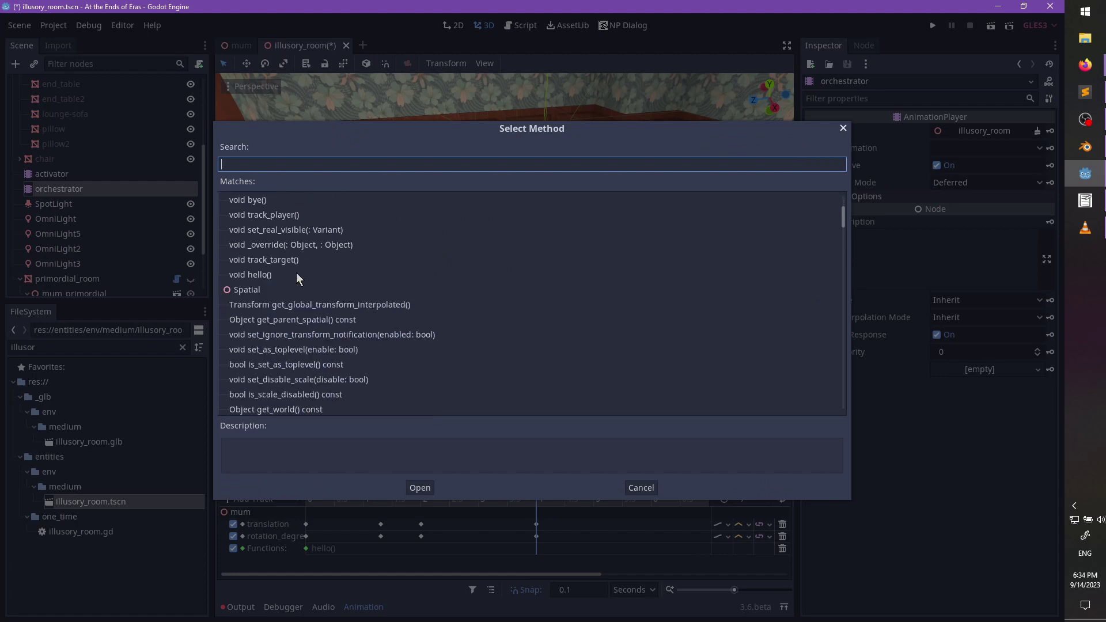
{"action": "scroll", "coordinate": [296, 278], "scroll_direction": "up", "scroll_amount": 3}
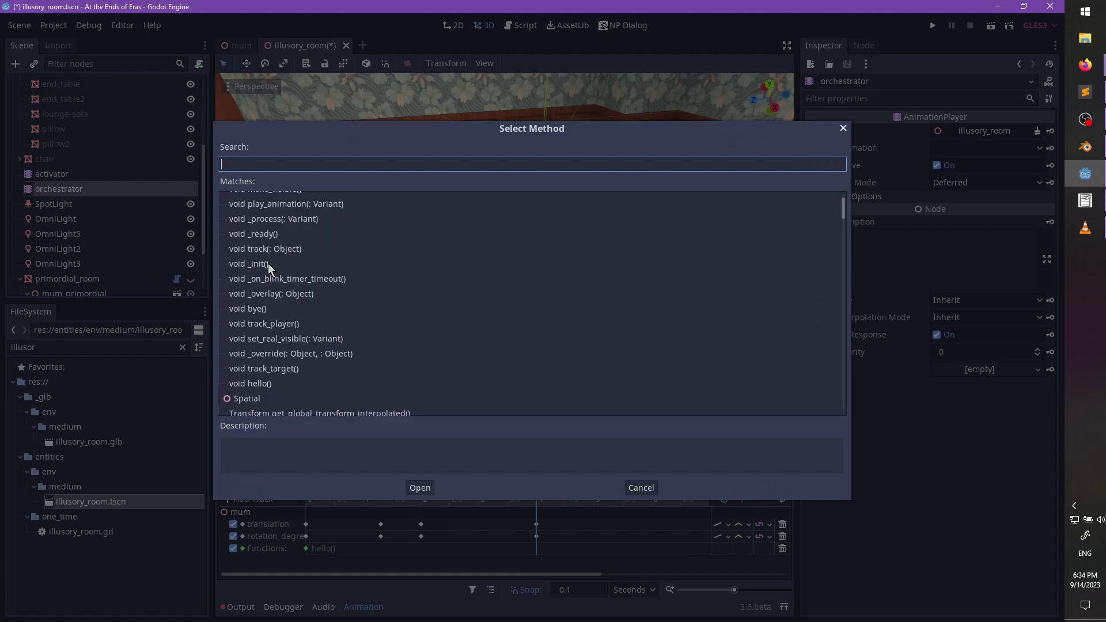
{"action": "double_click", "coordinate": [291, 204]}
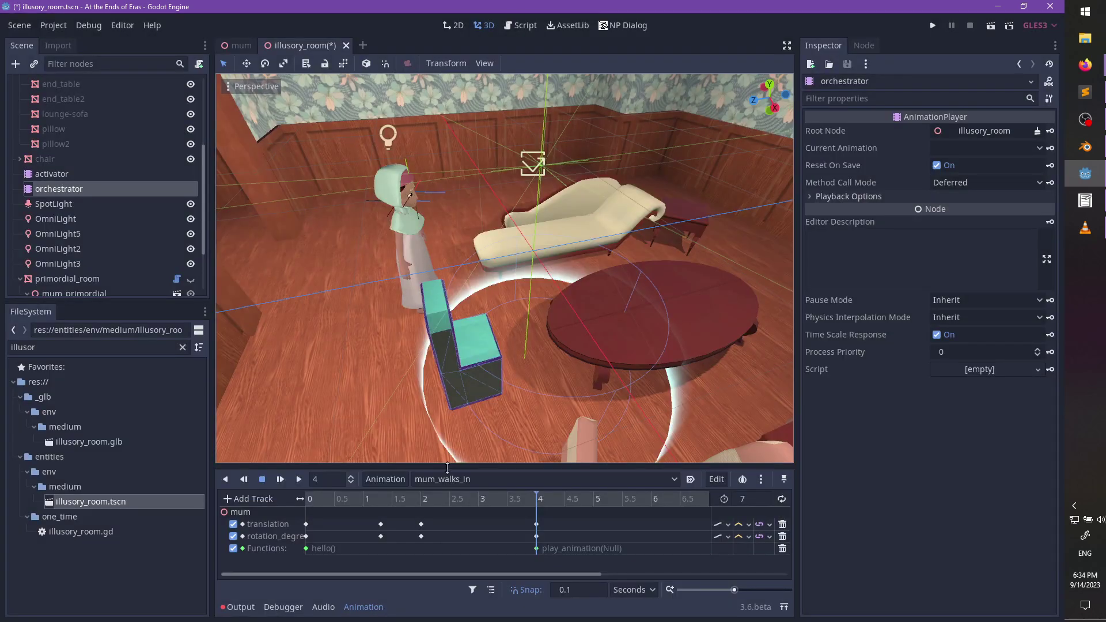
- Give the play_animation key a String argument with the value IntroSit, and save the scene
{"action": "left_click", "coordinate": [537, 549]}
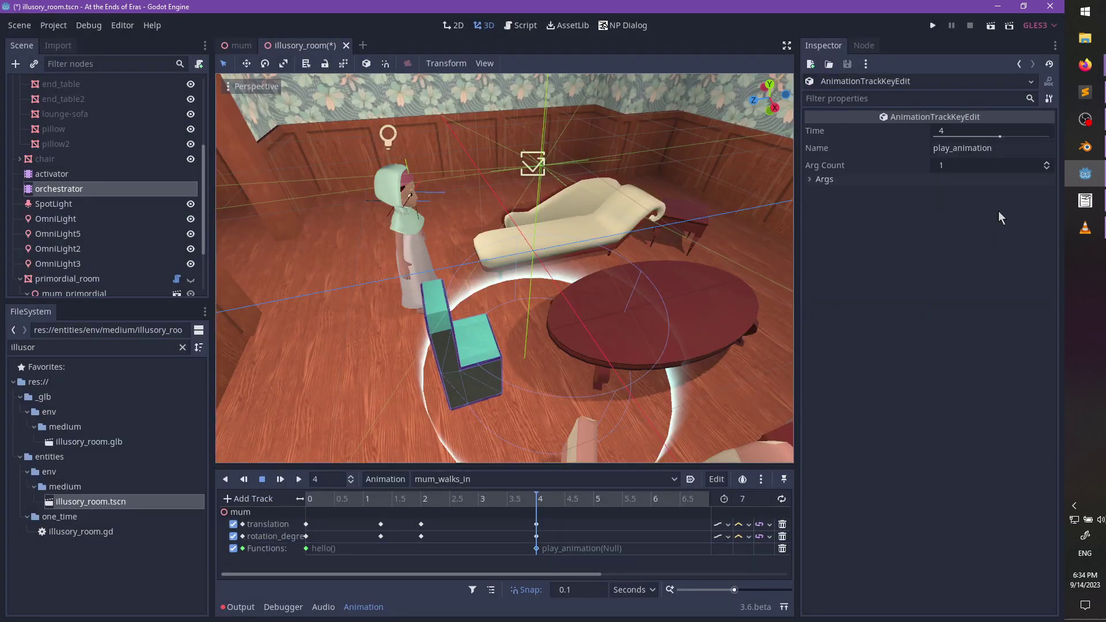
{"action": "left_click", "coordinate": [879, 178]}
{"action": "left_click", "coordinate": [959, 205]}
{"action": "left_click", "coordinate": [971, 279]}
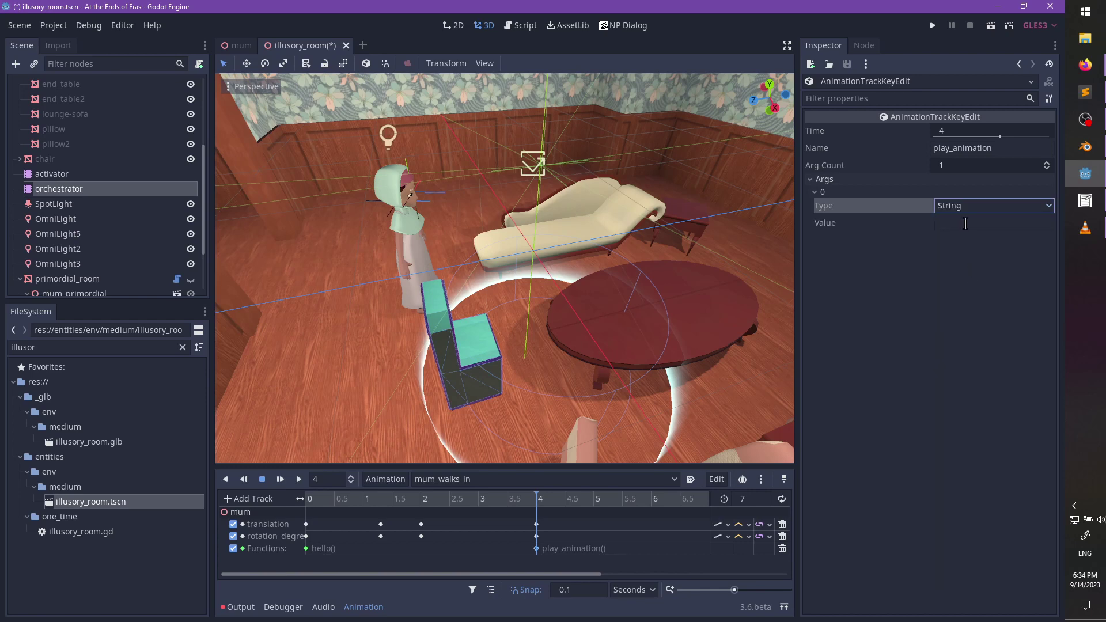
{"action": "left_click", "coordinate": [945, 225]}
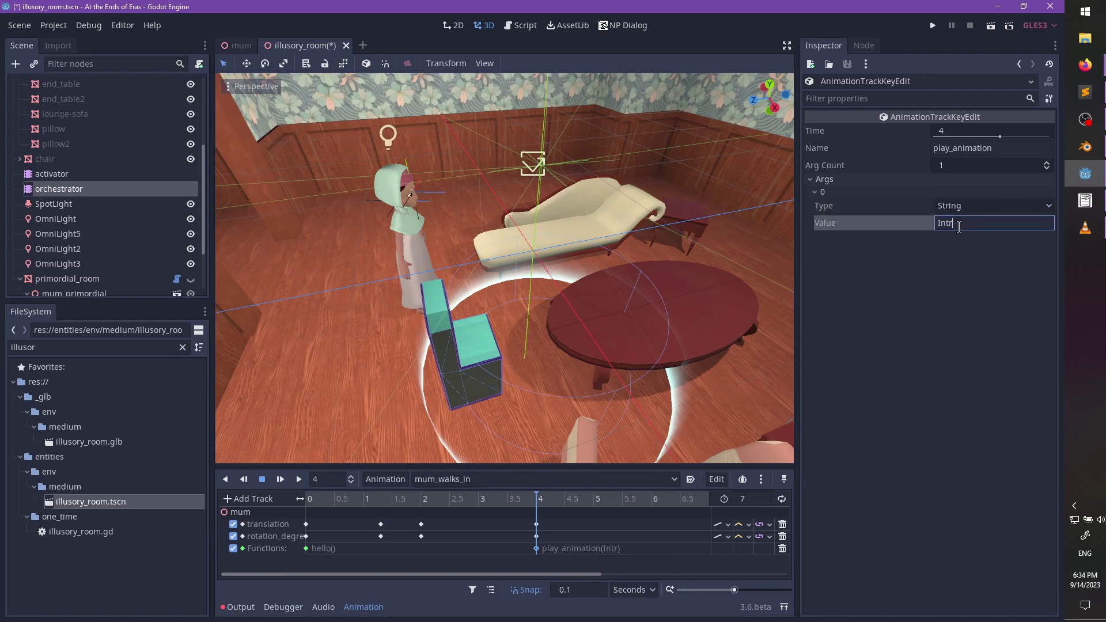
{"action": "type", "text": "IntroSit"}
{"action": "key", "text": "Return"}
{"action": "key", "text": "ctrl+s"}
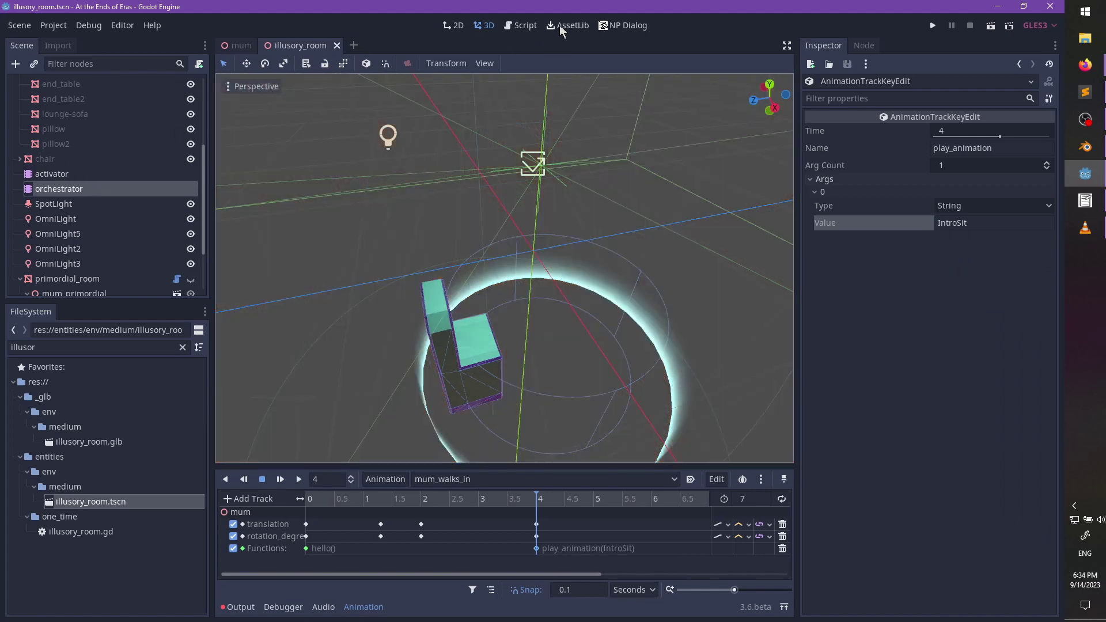
- Add the String type to the anim parameter of play_animation in the mum scene's mum.gd script
{"action": "left_click", "coordinate": [240, 45]}
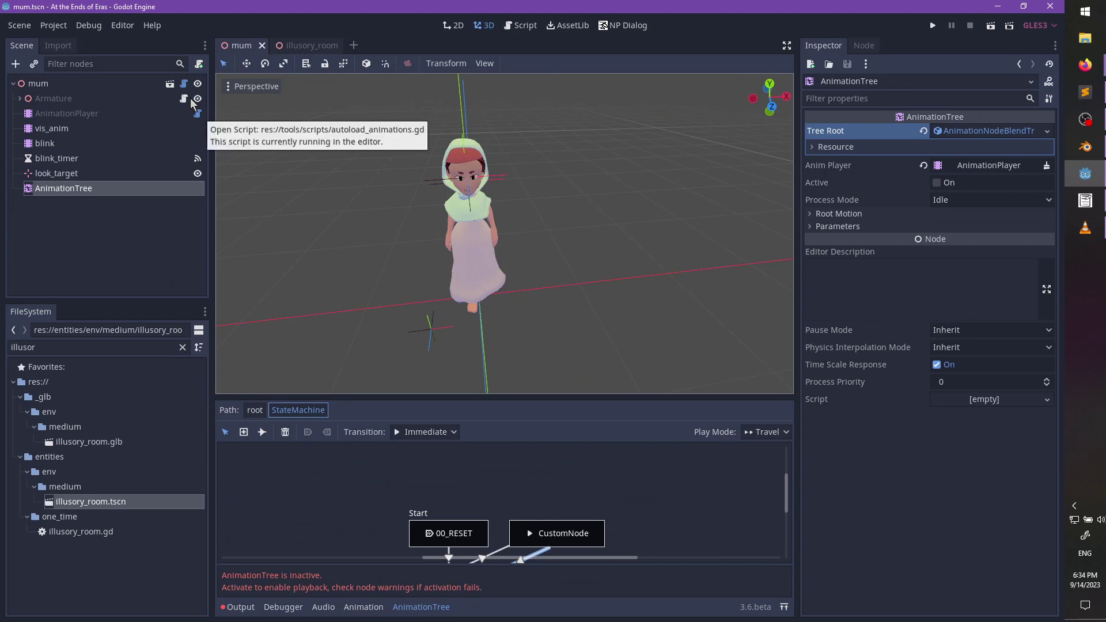
{"action": "left_click", "coordinate": [184, 84]}
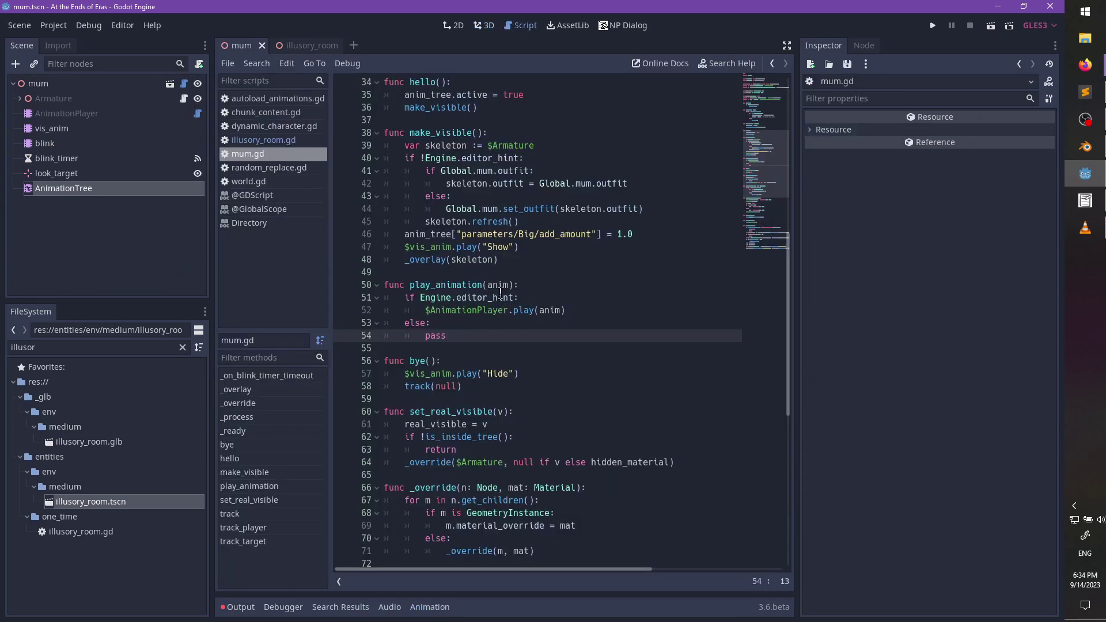
{"action": "left_click", "coordinate": [509, 285]}
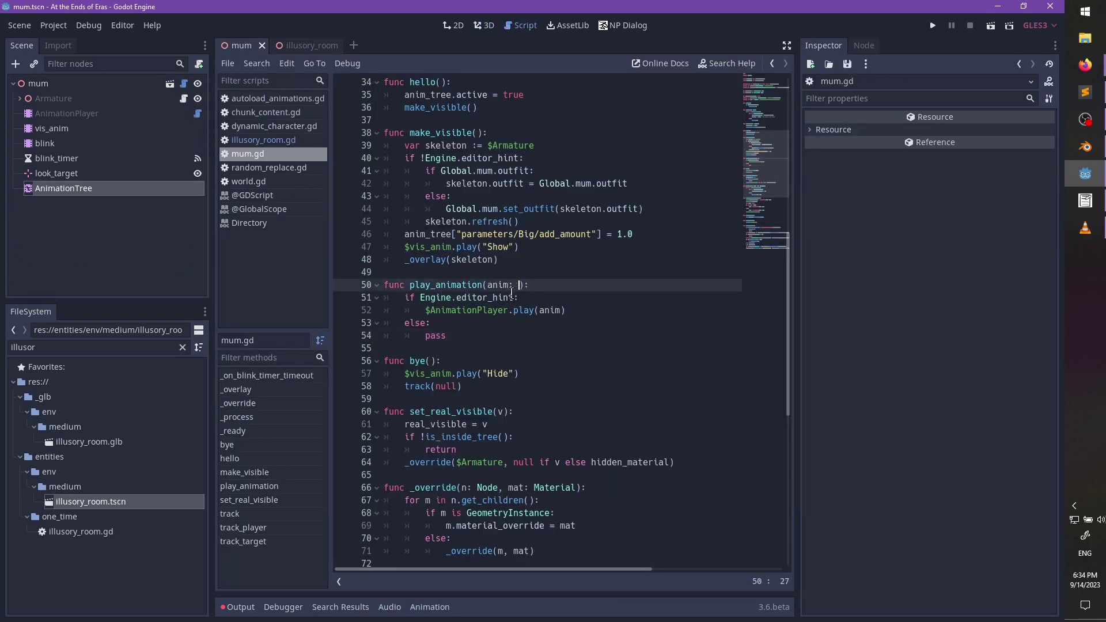
{"action": "type", "text": ": String"}
{"action": "key", "text": "Escape"}
- Return to the illusory_room scene's 3D view and play mum_walks_in to examine mum's movement through to the timeline's end
{"action": "left_click", "coordinate": [319, 46]}
{"action": "scroll", "coordinate": [57, 139], "scroll_direction": "up", "scroll_amount": 2}
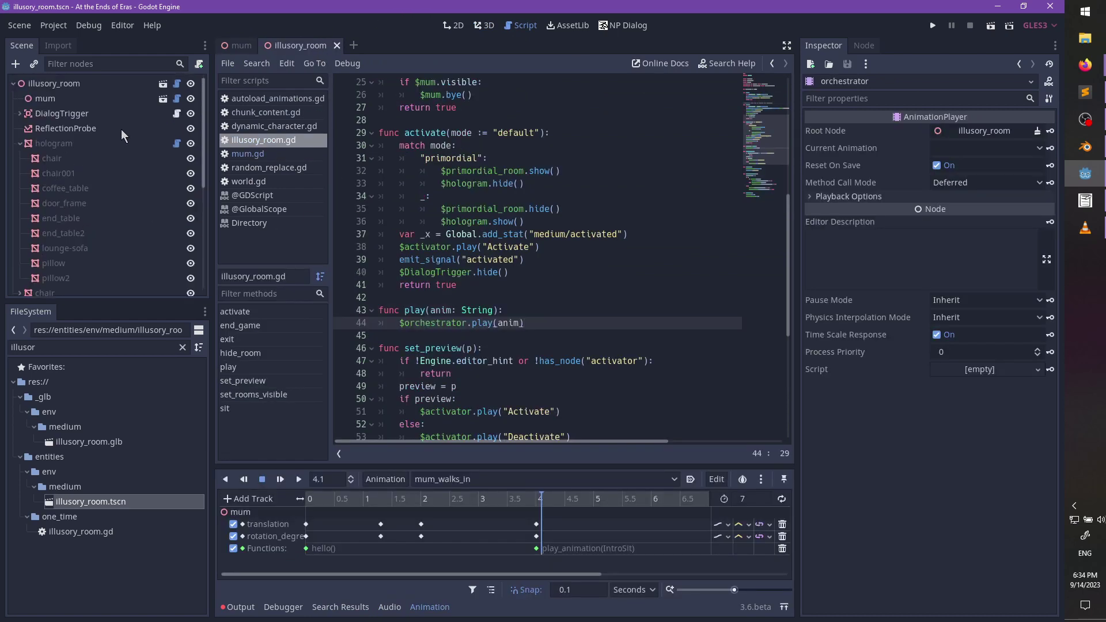
{"action": "left_click", "coordinate": [115, 142]}
{"action": "left_click", "coordinate": [485, 26]}
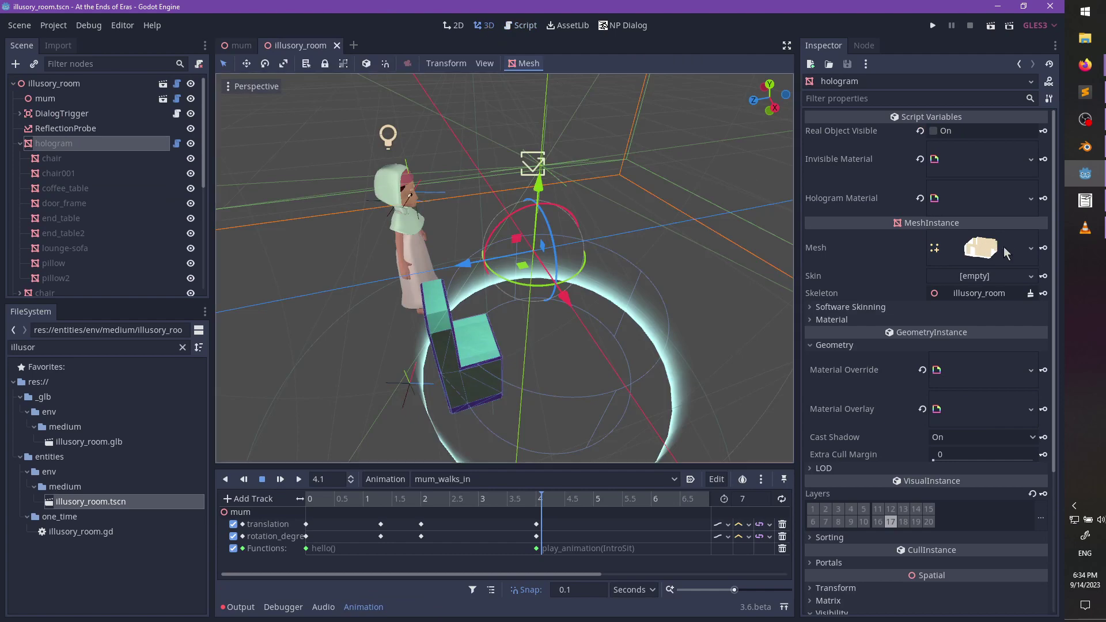
{"action": "middle_click_drag", "start_coordinate": [640, 299], "coordinate": [554, 310]}
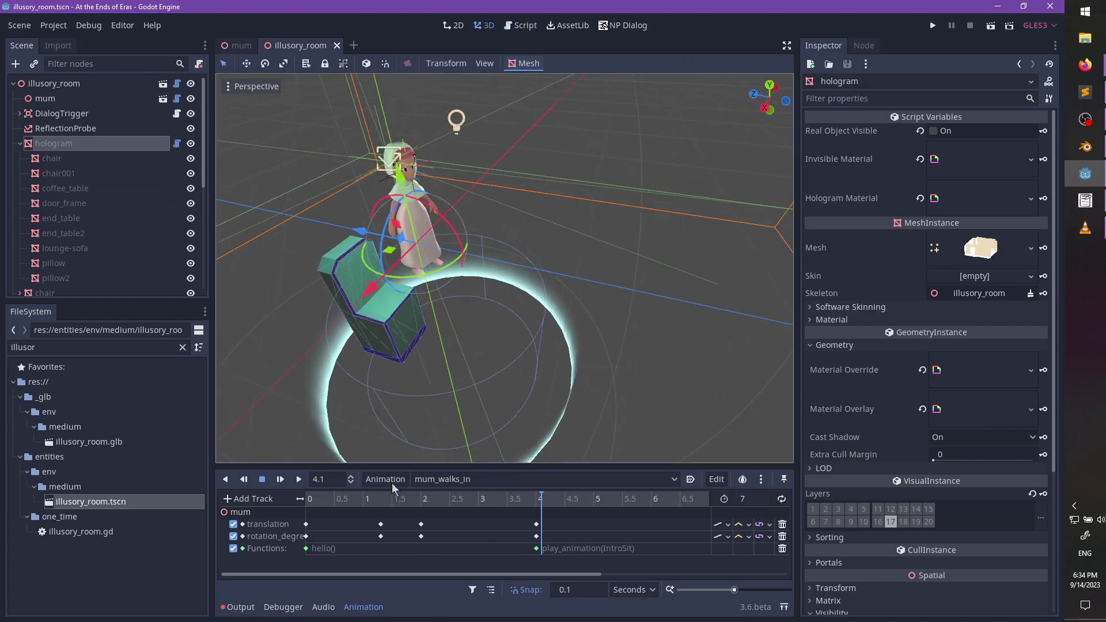
{"action": "left_click", "coordinate": [299, 478]}
{"action": "scroll", "coordinate": [499, 309], "scroll_direction": "down", "scroll_amount": 3}
{"action": "scroll", "coordinate": [496, 303], "scroll_direction": "up", "scroll_amount": 5}
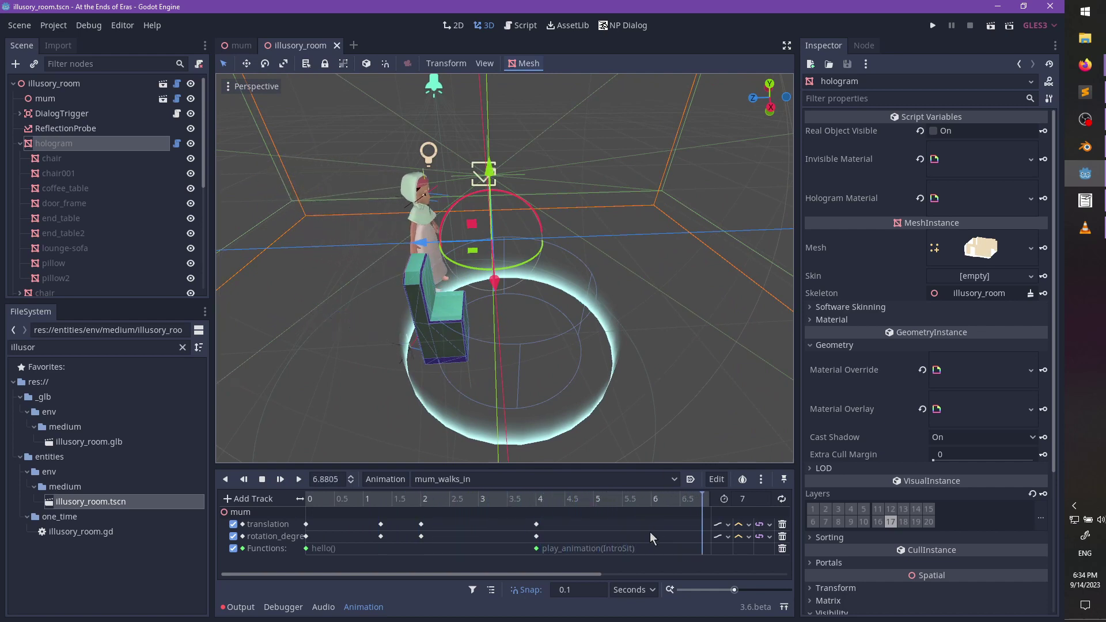
{"action": "middle_click_drag", "start_coordinate": [650, 531], "coordinate": [575, 542]}
{"action": "scroll", "coordinate": [575, 547], "scroll_direction": "left", "scroll_amount": 1}
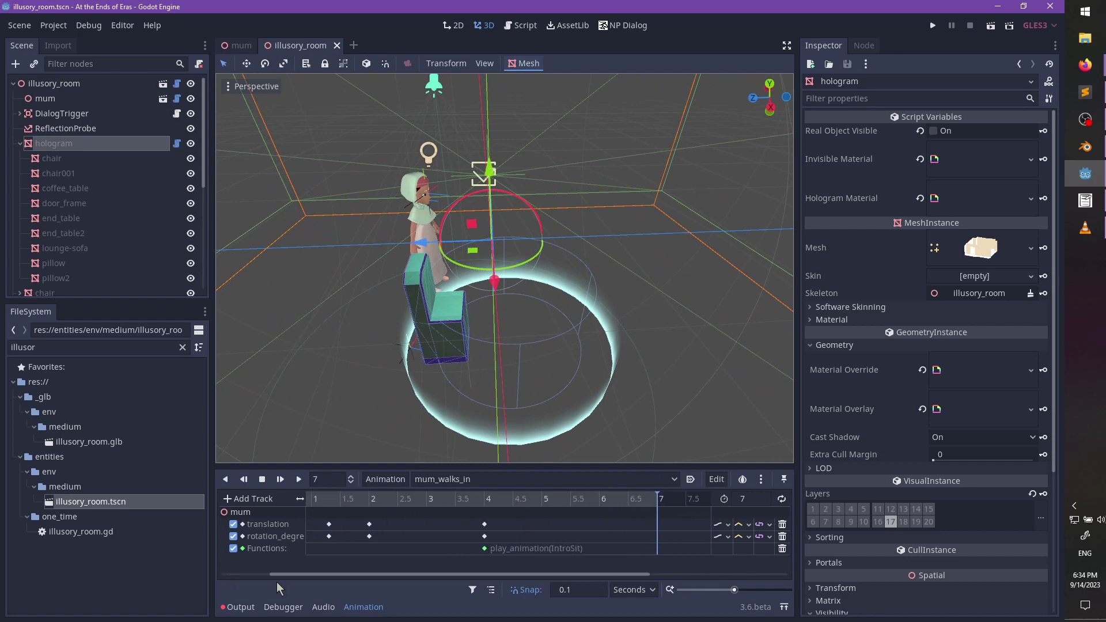
- Clear the output log and open mum.gd at the Engine.editor_hint check inside play_animation
{"action": "left_click", "coordinate": [239, 608]}
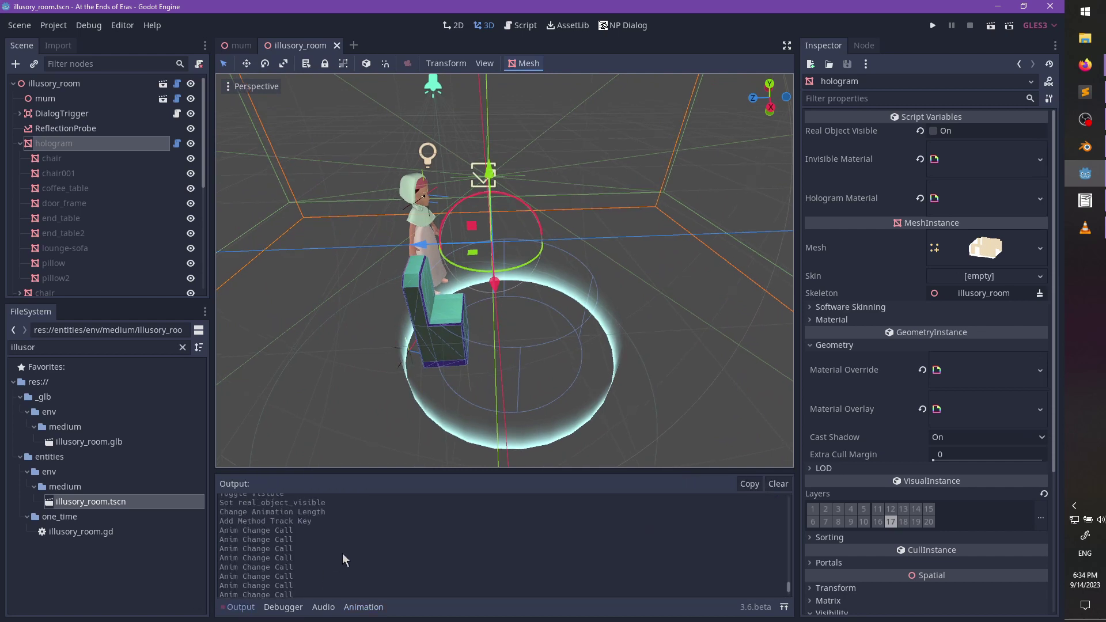
{"action": "left_click", "coordinate": [778, 484]}
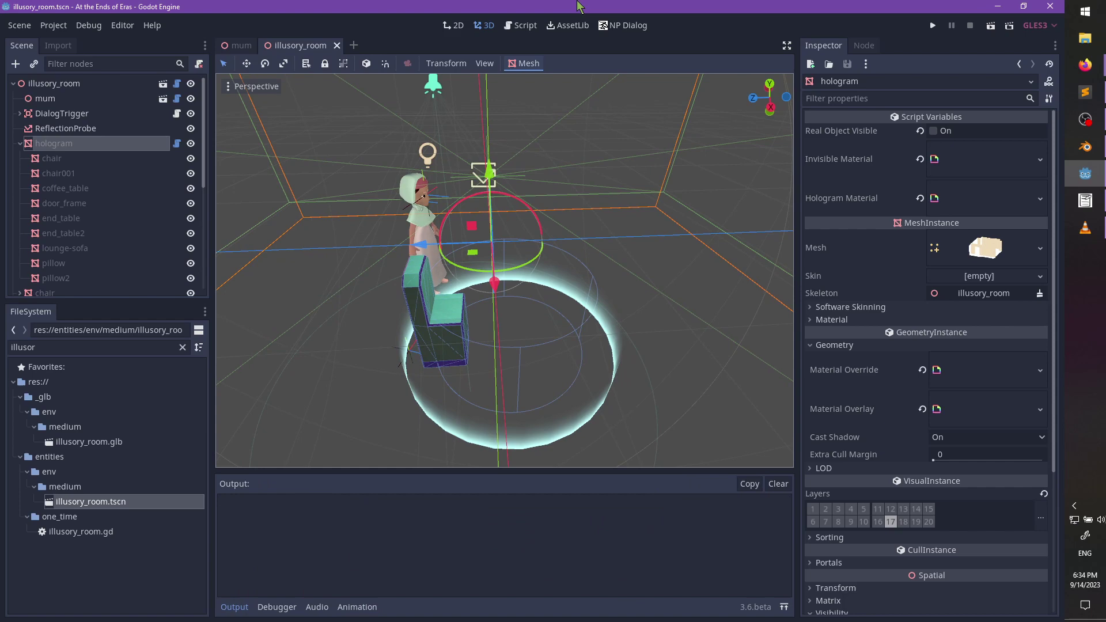
{"action": "left_click", "coordinate": [522, 27]}
{"action": "scroll", "coordinate": [568, 273], "scroll_direction": "up", "scroll_amount": 3}
{"action": "scroll", "coordinate": [568, 273], "scroll_direction": "down", "scroll_amount": 7}
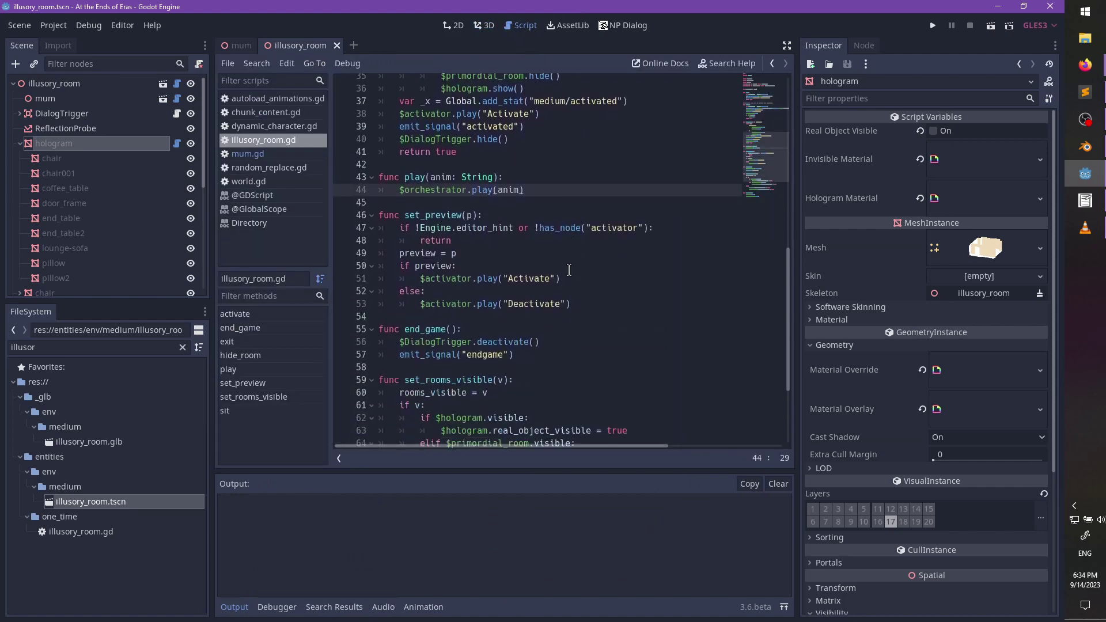
{"action": "left_click", "coordinate": [247, 153]}
{"action": "left_click", "coordinate": [558, 294]}
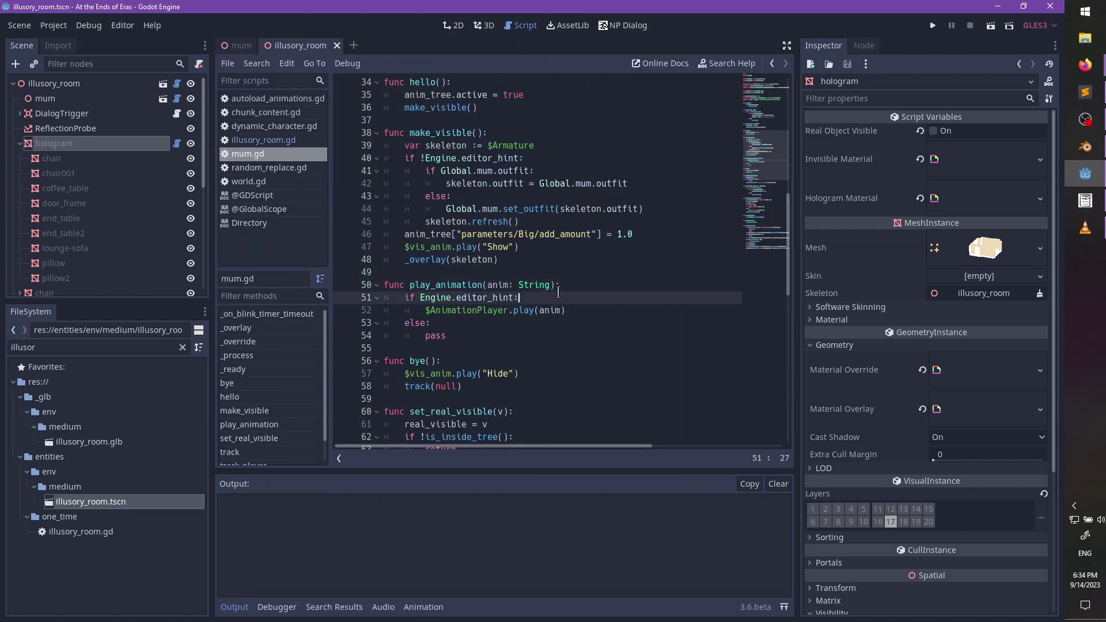
- Add print_debug("previewing: ", anim) to play_animation's Engine.editor_hint branch, above the AnimationPlayer call
{"action": "key", "text": "Return"}
{"action": "type", "text": "print_de"}
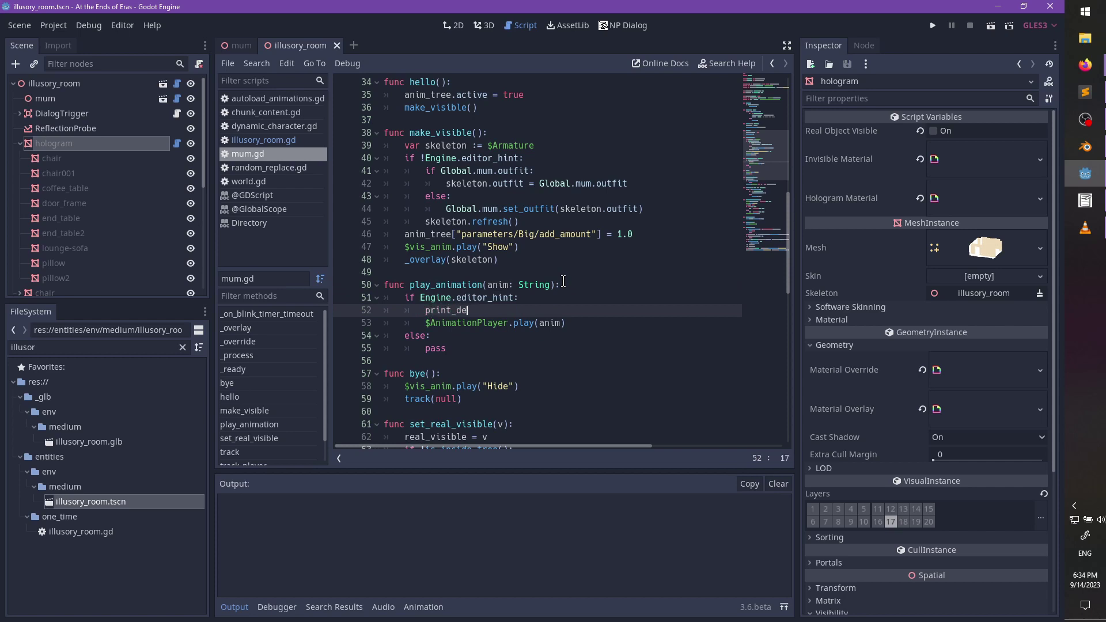
{"action": "type", "text": "bug(\"prev"}
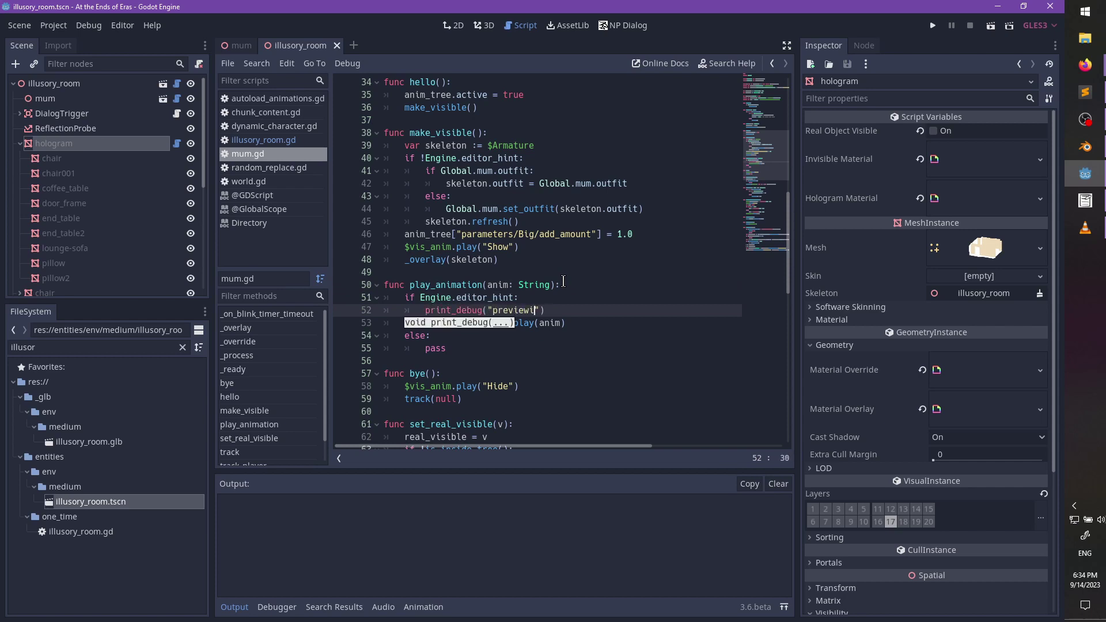
{"action": "type", "text": "iewing: \", an"}
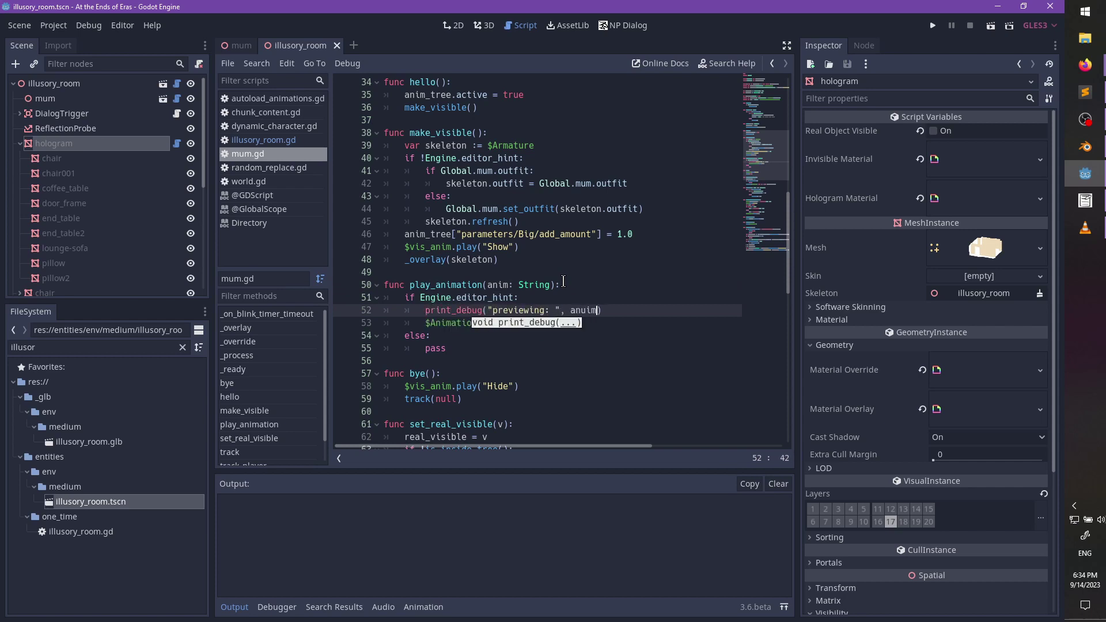
{"action": "type", "text": "i"}
{"action": "key", "text": "Return"}
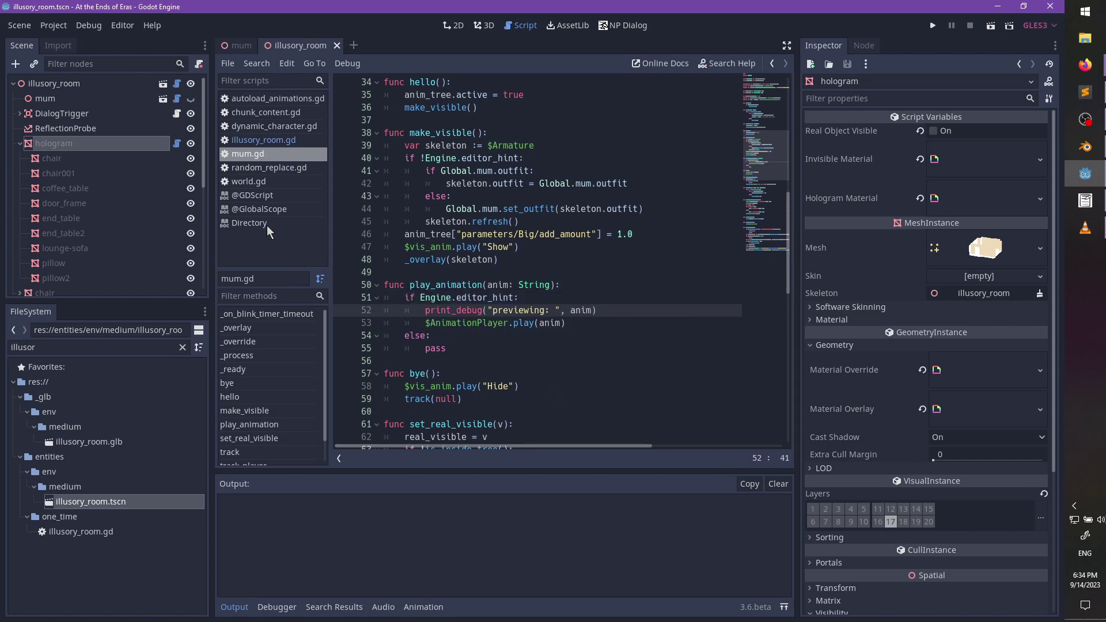
- Examine the Parameters and Root Motion properties of the mum scene's AnimationTree, and show mum in the 3D view
{"action": "left_click", "coordinate": [239, 46]}
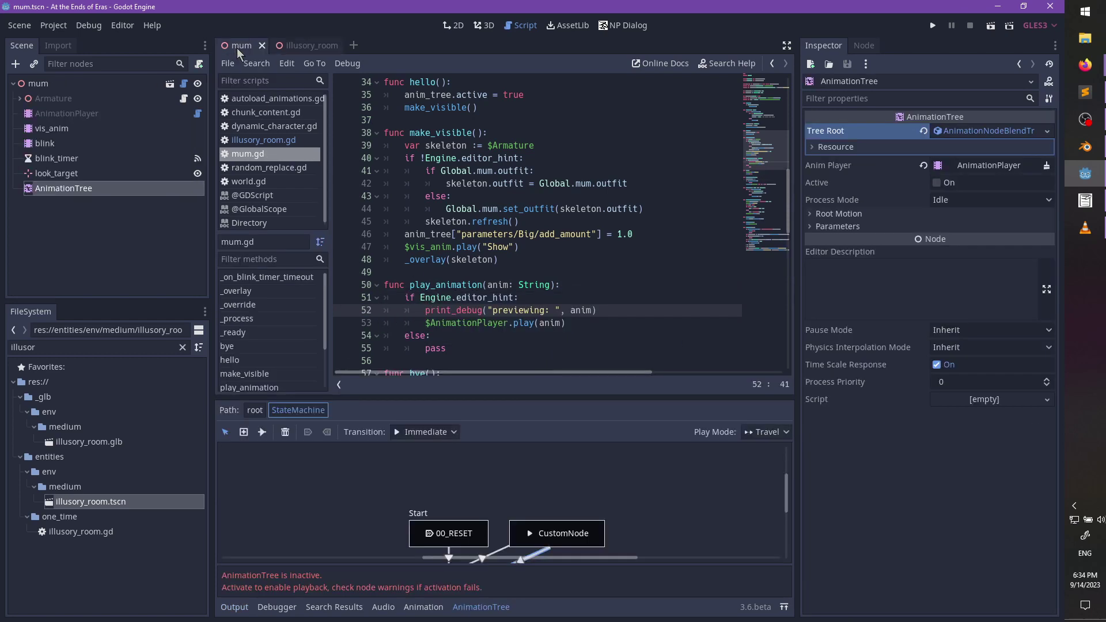
{"action": "left_click", "coordinate": [851, 226]}
{"action": "left_click", "coordinate": [852, 214]}
{"action": "left_click", "coordinate": [479, 24]}
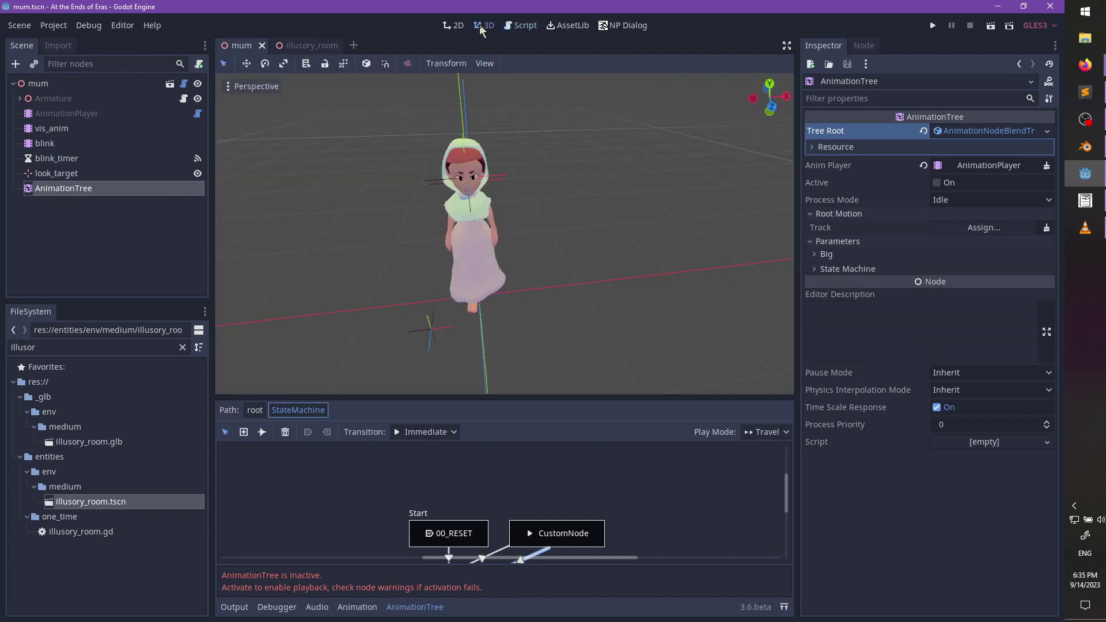
- Return to the illusory_room scene and play the orchestrator's mum_walks_in animation from 0 seconds
{"action": "left_click", "coordinate": [311, 46]}
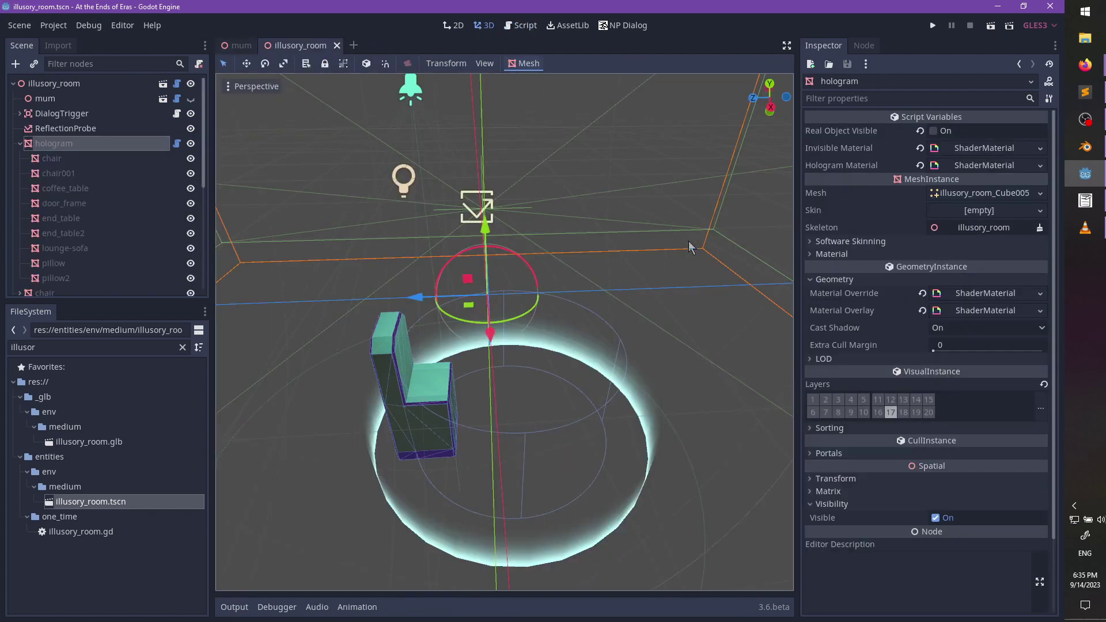
{"action": "left_click", "coordinate": [63, 144]}
{"action": "scroll", "coordinate": [87, 190], "scroll_direction": "down", "scroll_amount": 2}
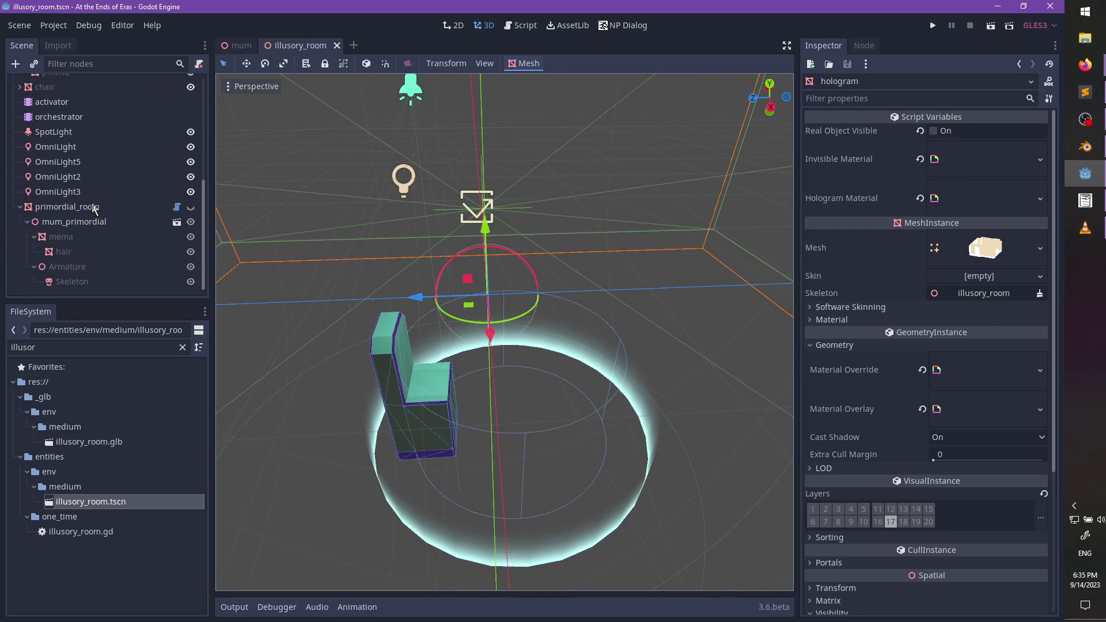
{"action": "left_click", "coordinate": [76, 118]}
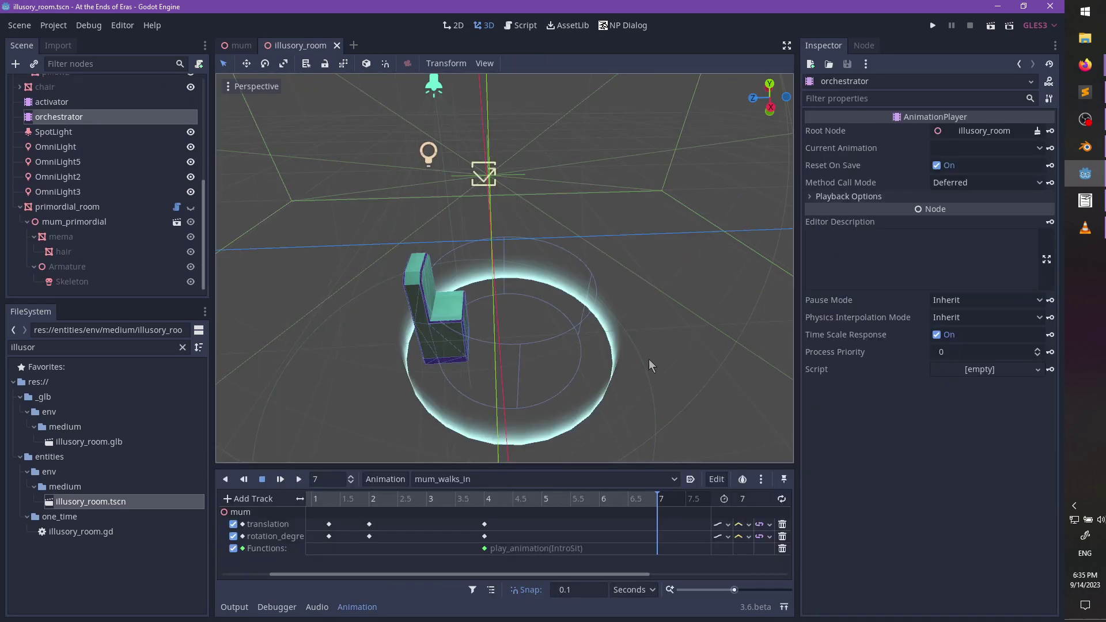
{"action": "left_click_drag", "start_coordinate": [497, 503], "coordinate": [227, 504]}
{"action": "scroll", "coordinate": [550, 308], "scroll_direction": "down", "scroll_amount": 12}
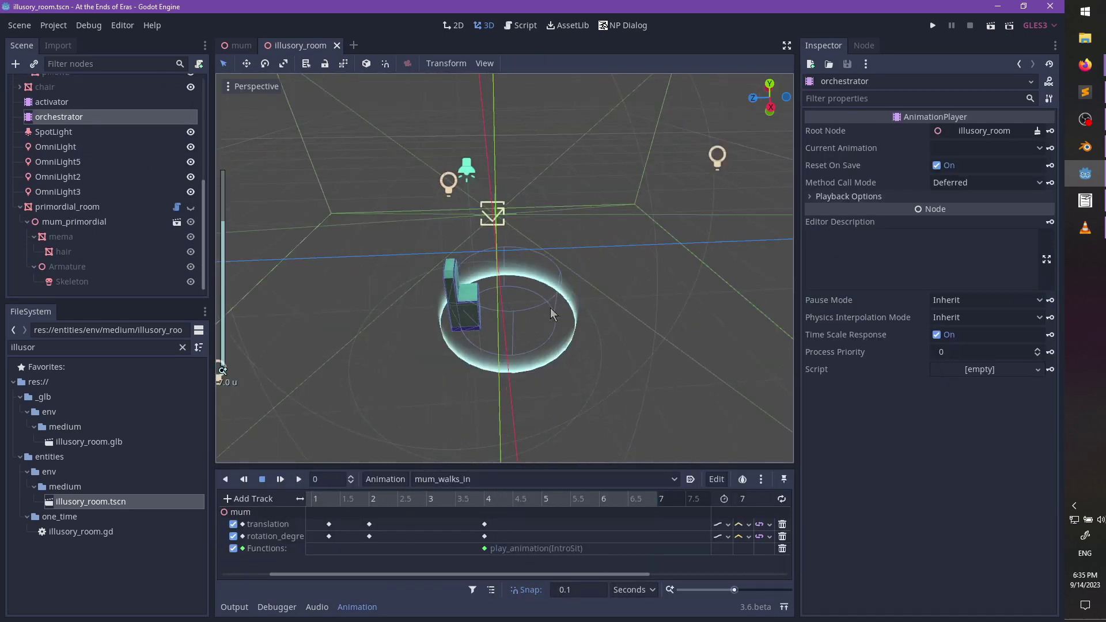
{"action": "middle_click_drag", "start_coordinate": [551, 308], "coordinate": [459, 336]}
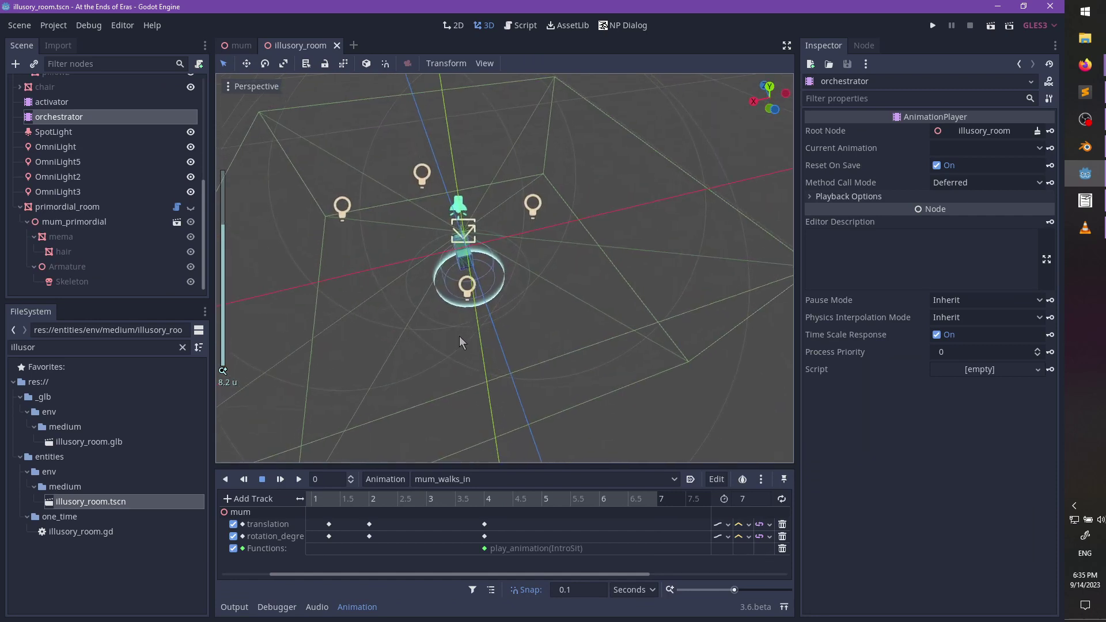
{"action": "left_click", "coordinate": [275, 483]}
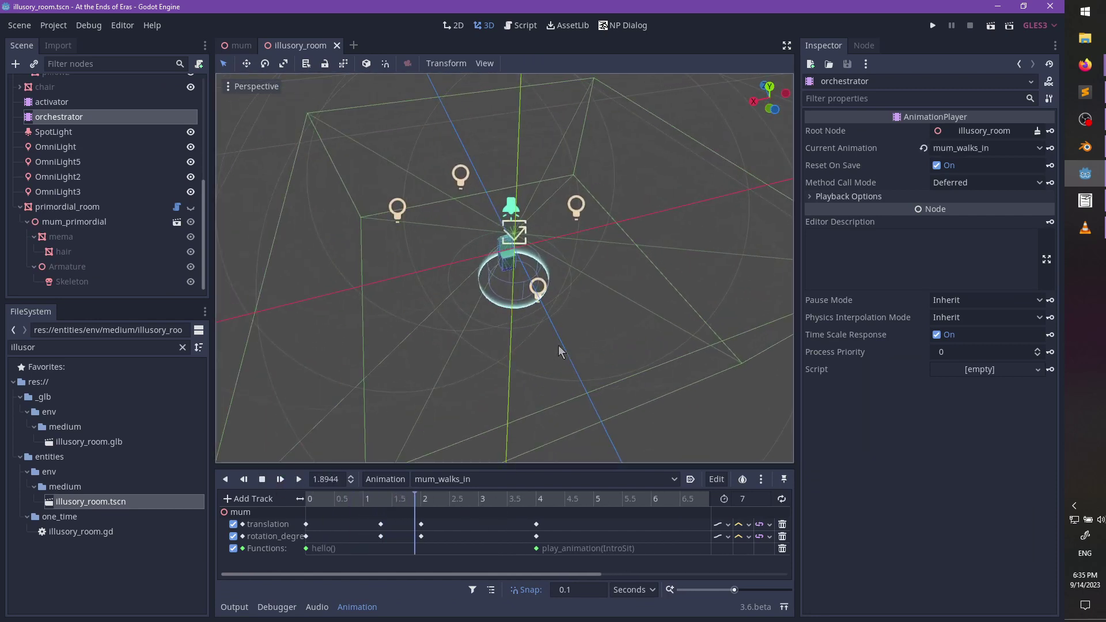
- Make mum visible during playback and check the output log for the play_animation debug message
{"action": "scroll", "coordinate": [164, 105], "scroll_direction": "up", "scroll_amount": 3}
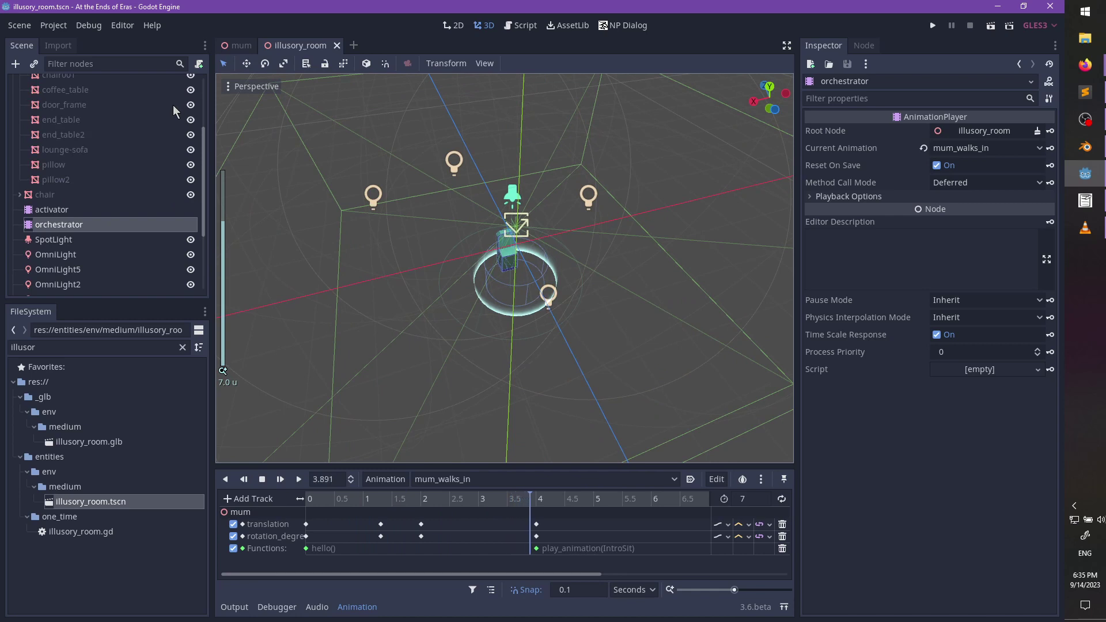
{"action": "scroll", "coordinate": [173, 105], "scroll_direction": "up", "scroll_amount": 3}
{"action": "left_click", "coordinate": [191, 99]}
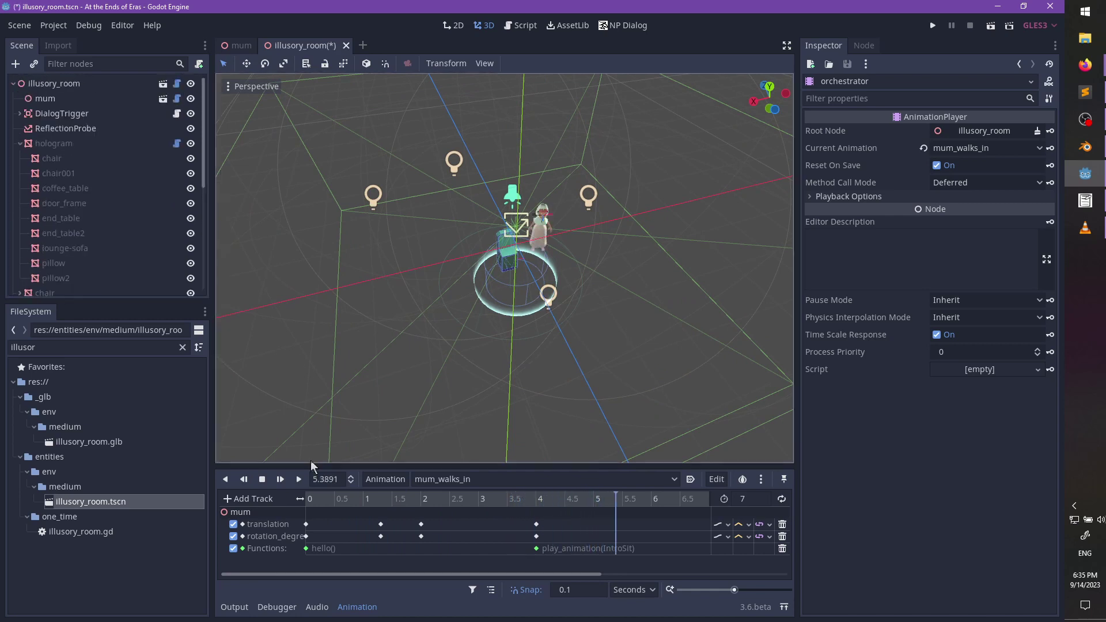
{"action": "left_click", "coordinate": [234, 607]}
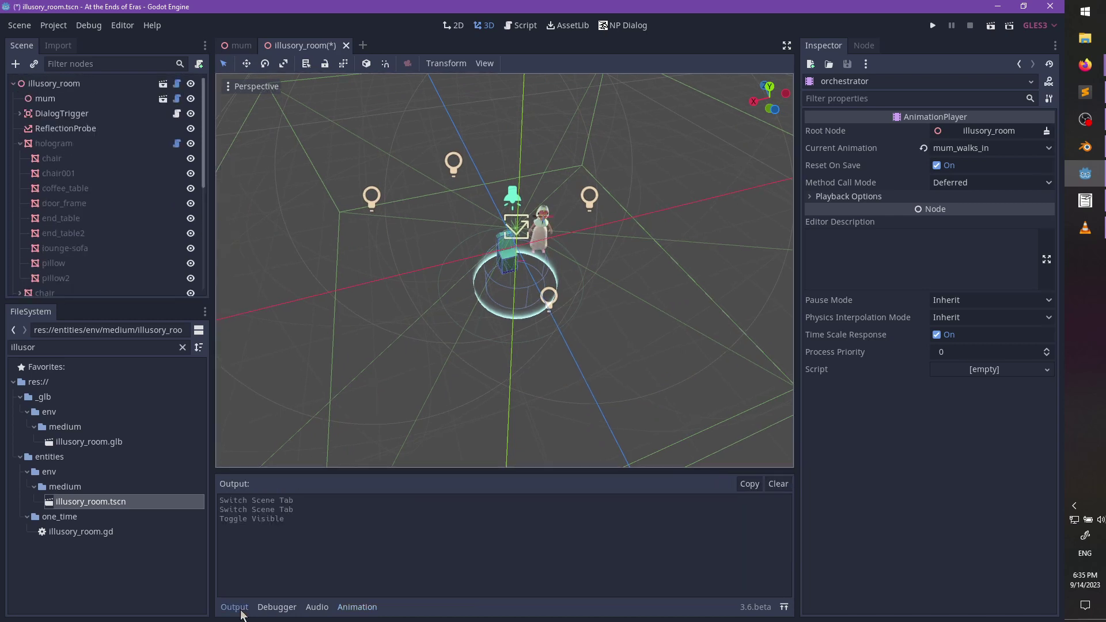
{"action": "left_click", "coordinate": [357, 607]}
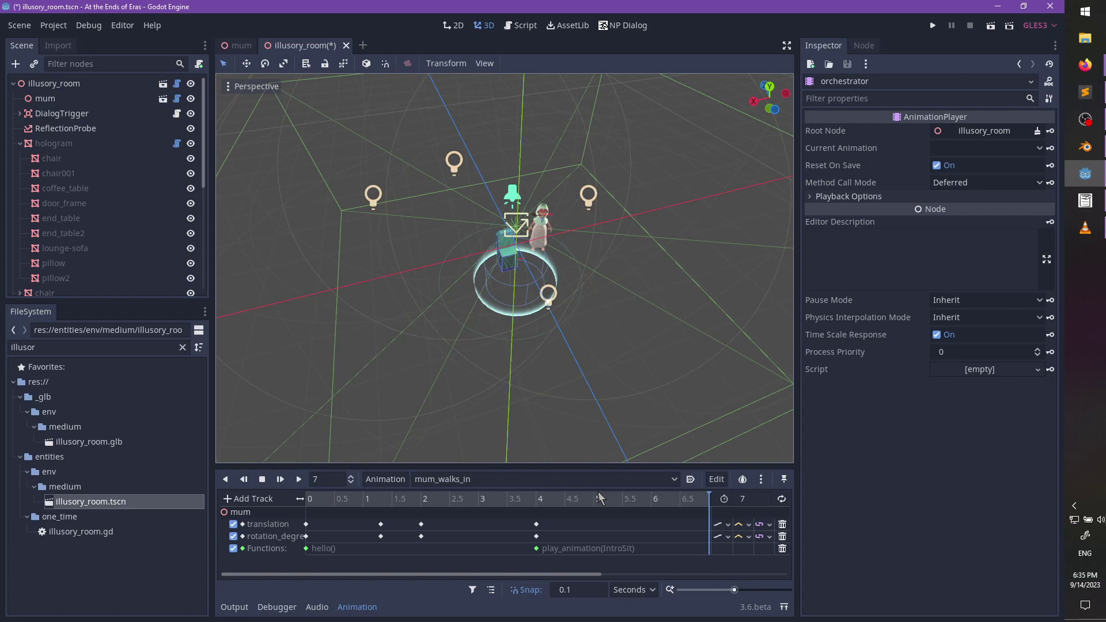
- Save the illusory_room scene and make the mum node visible again
{"action": "key", "text": "ctrl+s"}
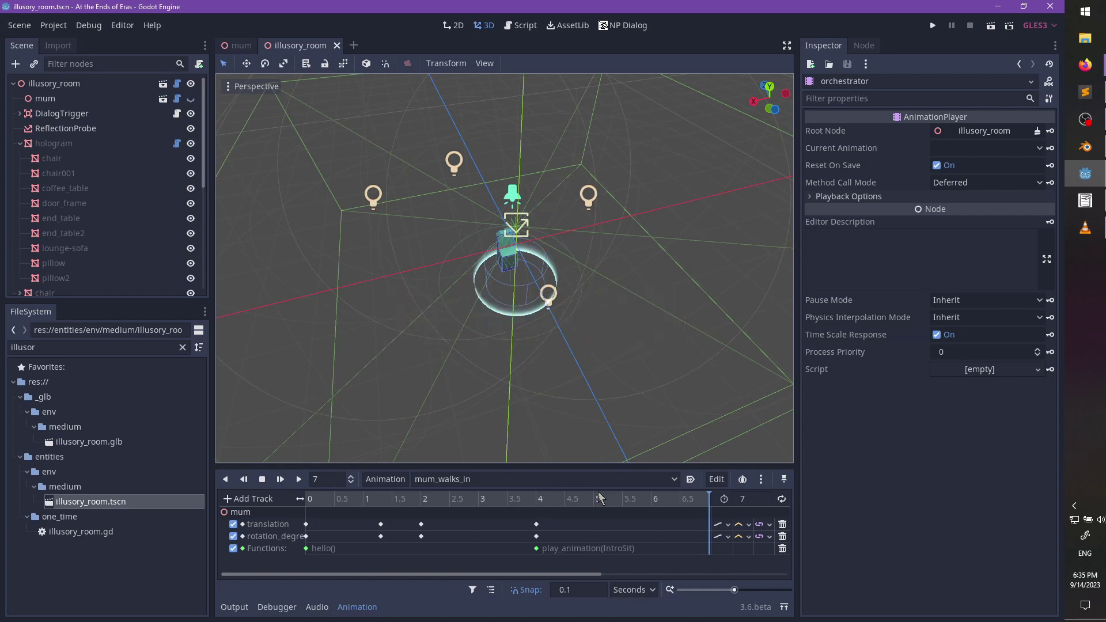
{"action": "left_click", "coordinate": [191, 99]}
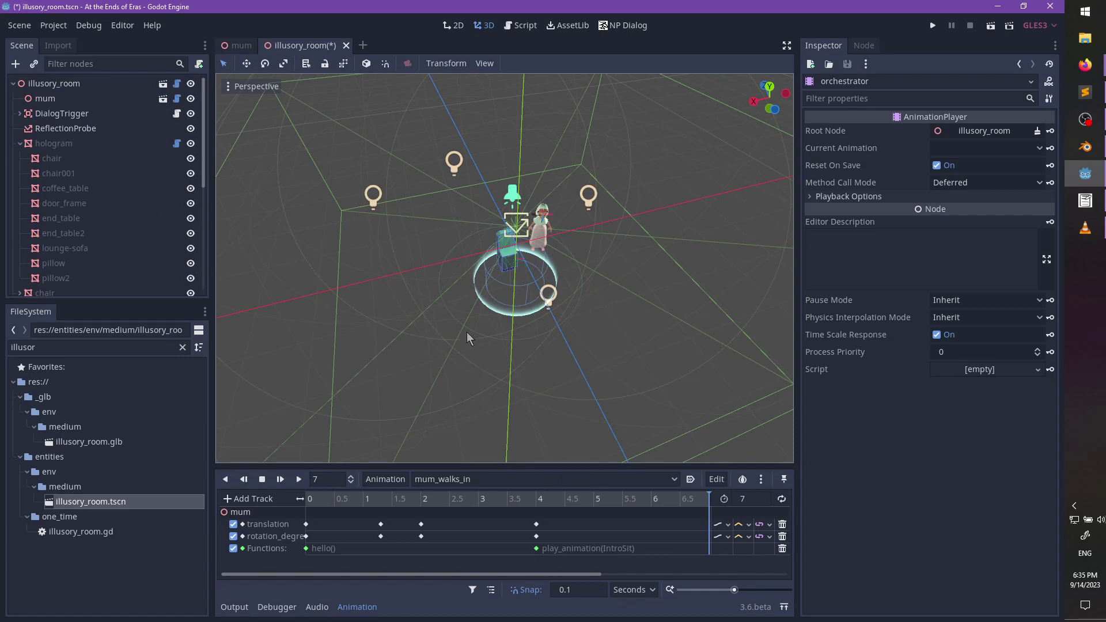
{"action": "scroll", "coordinate": [481, 318], "scroll_direction": "up", "scroll_amount": 9}
{"action": "middle_click_drag", "start_coordinate": [480, 318], "coordinate": [622, 273]}
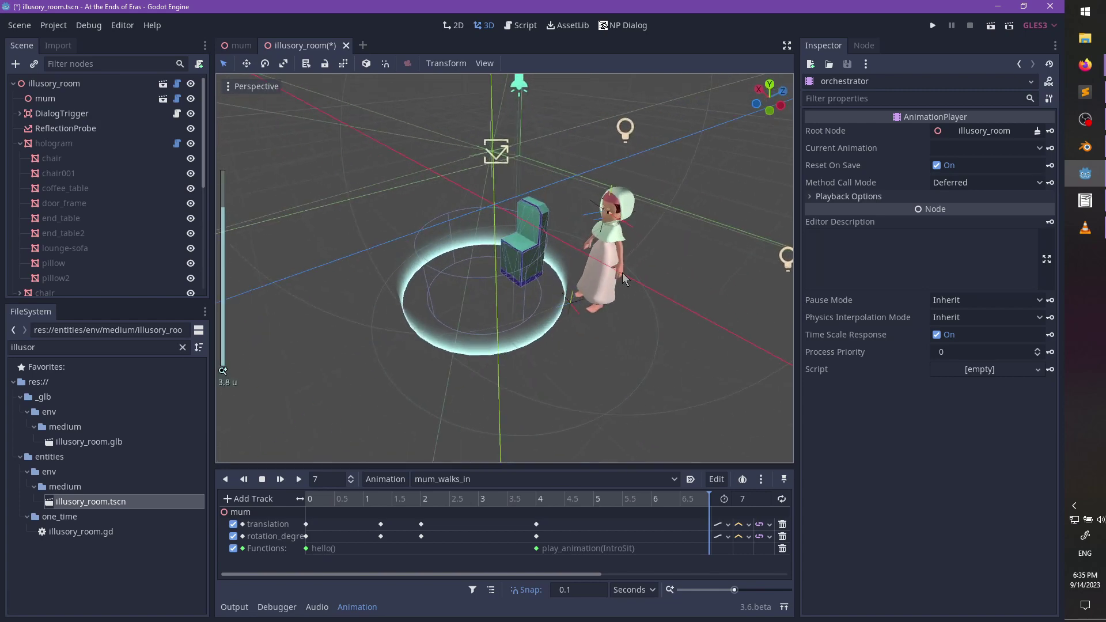
{"action": "scroll", "coordinate": [622, 279], "scroll_direction": "up", "scroll_amount": 3}
- Scrub mum_walks_in past the play_animation key at 4 seconds and back to 0 to examine mum's pose
{"action": "left_click", "coordinate": [558, 500]}
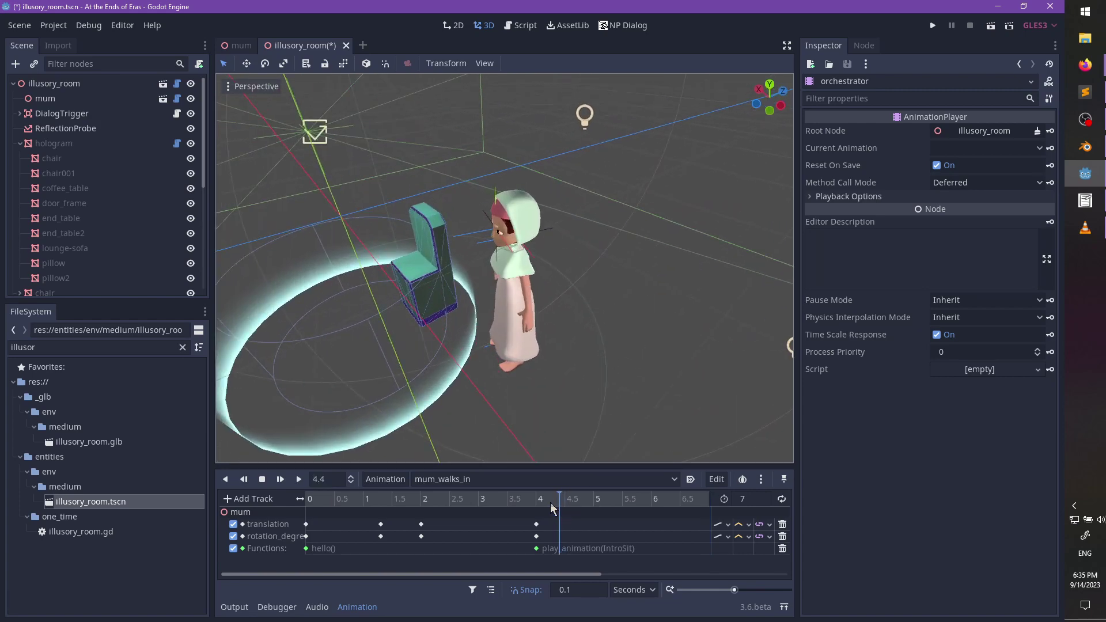
{"action": "left_click_drag", "start_coordinate": [551, 507], "coordinate": [588, 534]}
{"action": "scroll", "coordinate": [590, 331], "scroll_direction": "down", "scroll_amount": 8}
{"action": "mouse_move", "coordinate": [591, 332]}
{"action": "middle_mouse_down"}
{"action": "mouse_move", "coordinate": [629, 326]}
{"action": "mouse_move", "coordinate": [585, 333]}
{"action": "middle_mouse_up"}
{"action": "scroll", "coordinate": [602, 339], "scroll_direction": "up", "scroll_amount": 7}
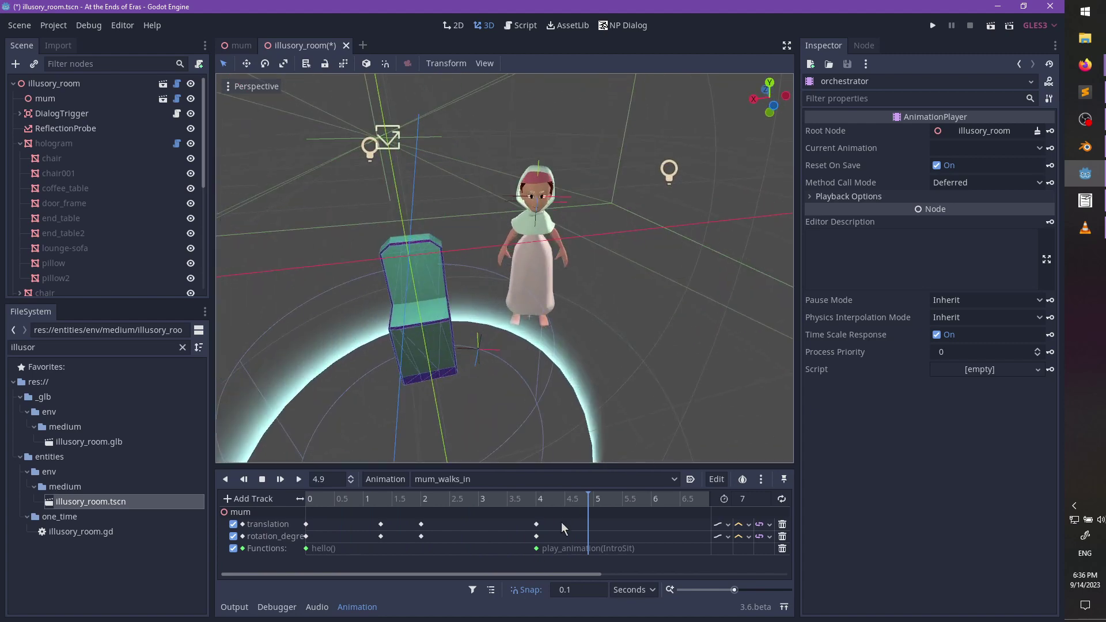
{"action": "left_click_drag", "start_coordinate": [544, 500], "coordinate": [306, 499]}
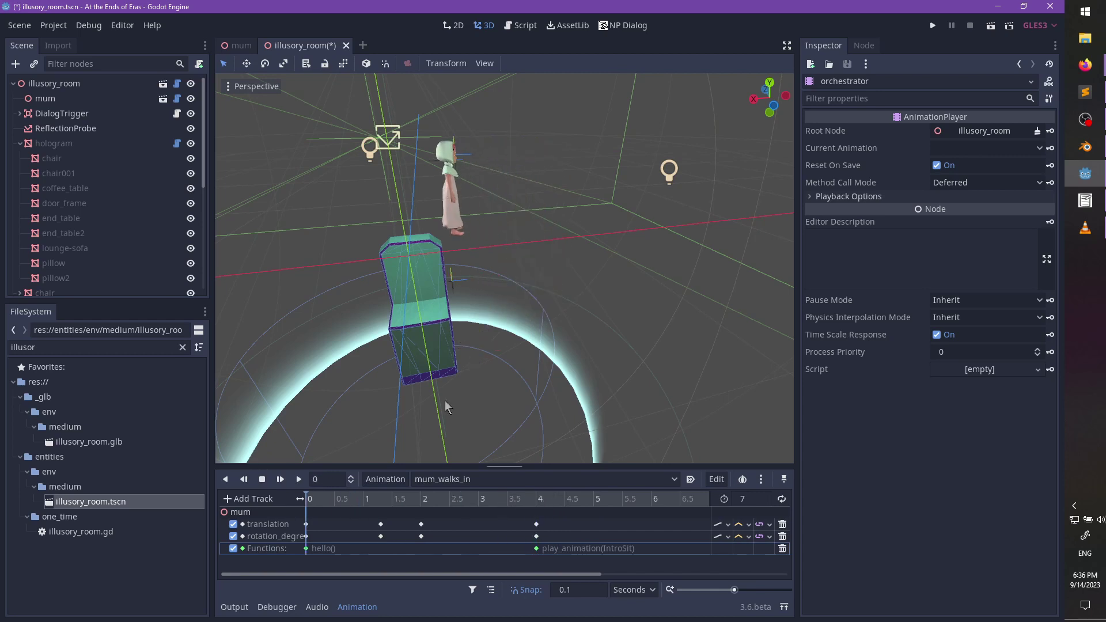
- Set the orchestrator's Method Call Mode to Immediate and play mum_walks_in from the start to test it
{"action": "left_click", "coordinate": [867, 197]}
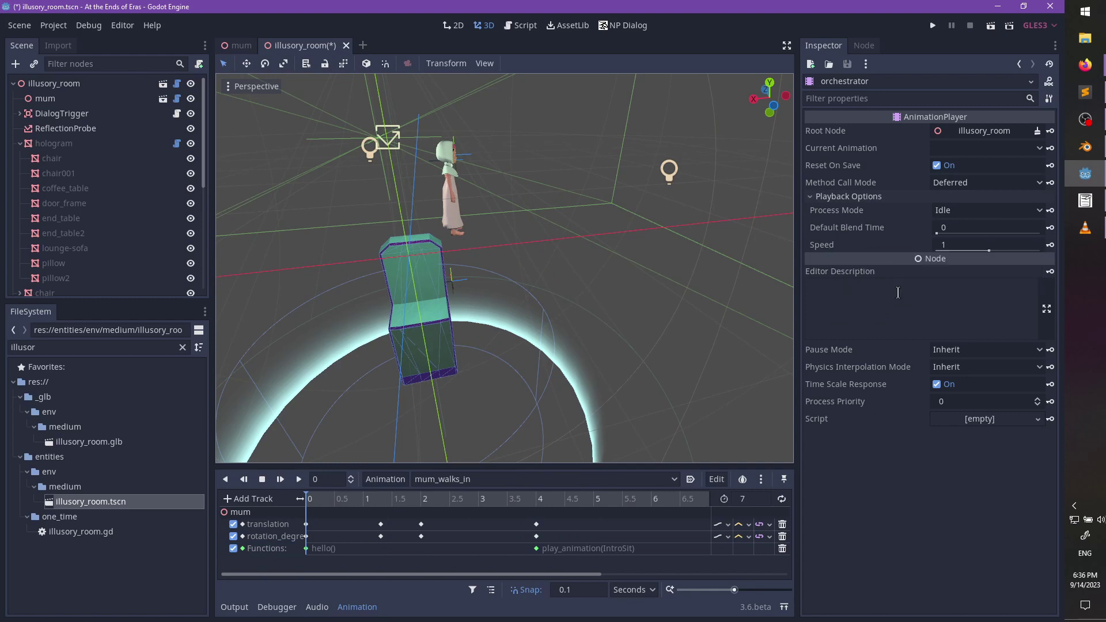
{"action": "left_click", "coordinate": [960, 211]}
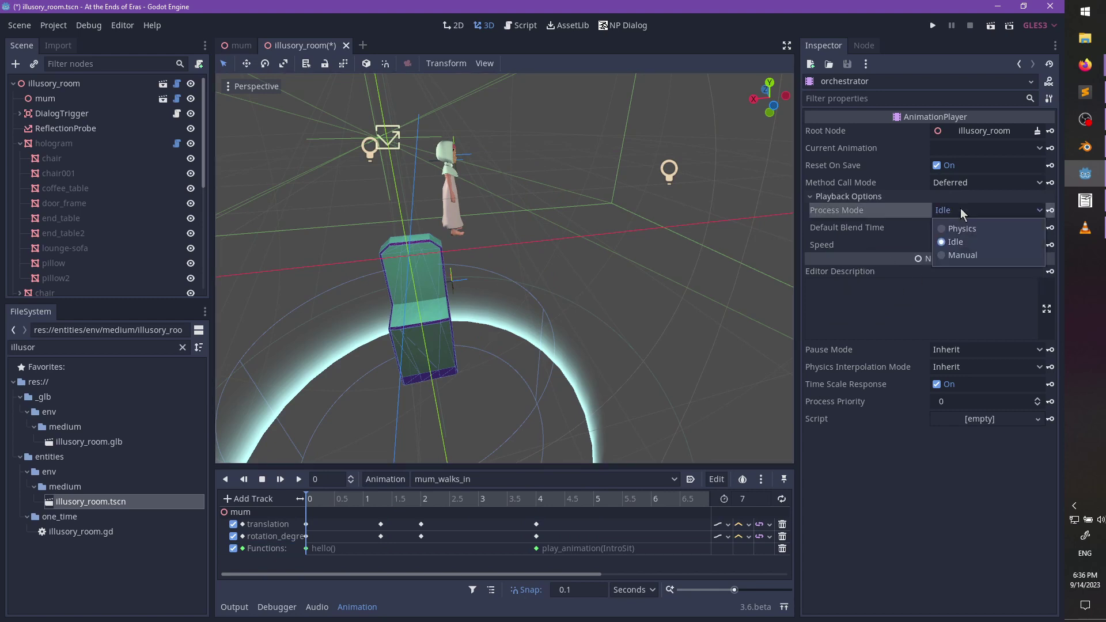
{"action": "left_click", "coordinate": [917, 215]}
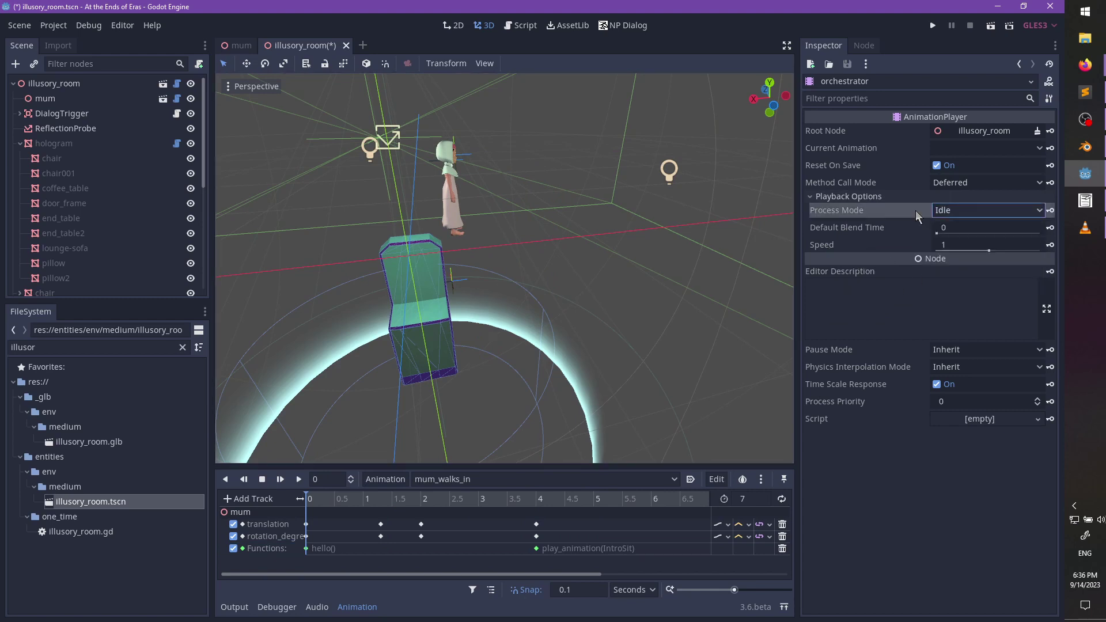
{"action": "left_click", "coordinate": [945, 183]}
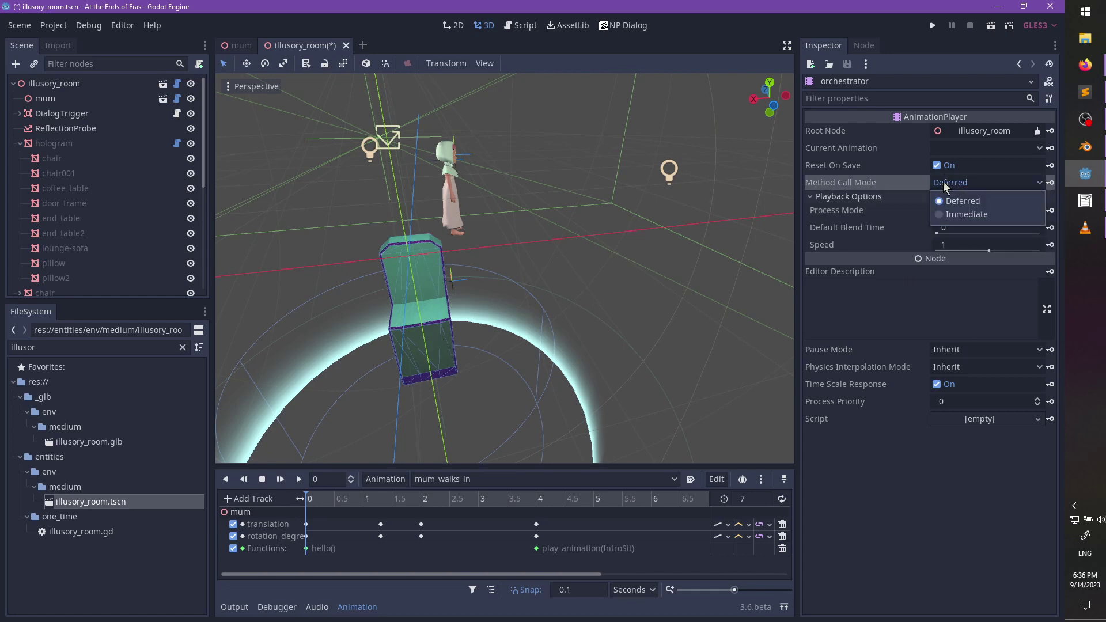
{"action": "left_click", "coordinate": [958, 220]}
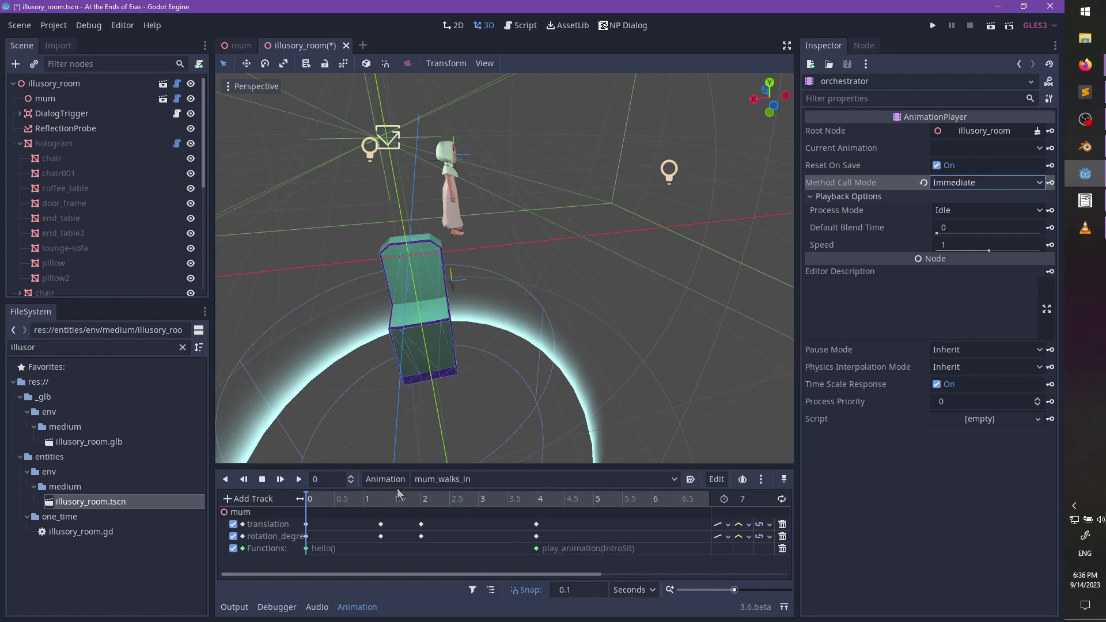
{"action": "left_click", "coordinate": [280, 479]}
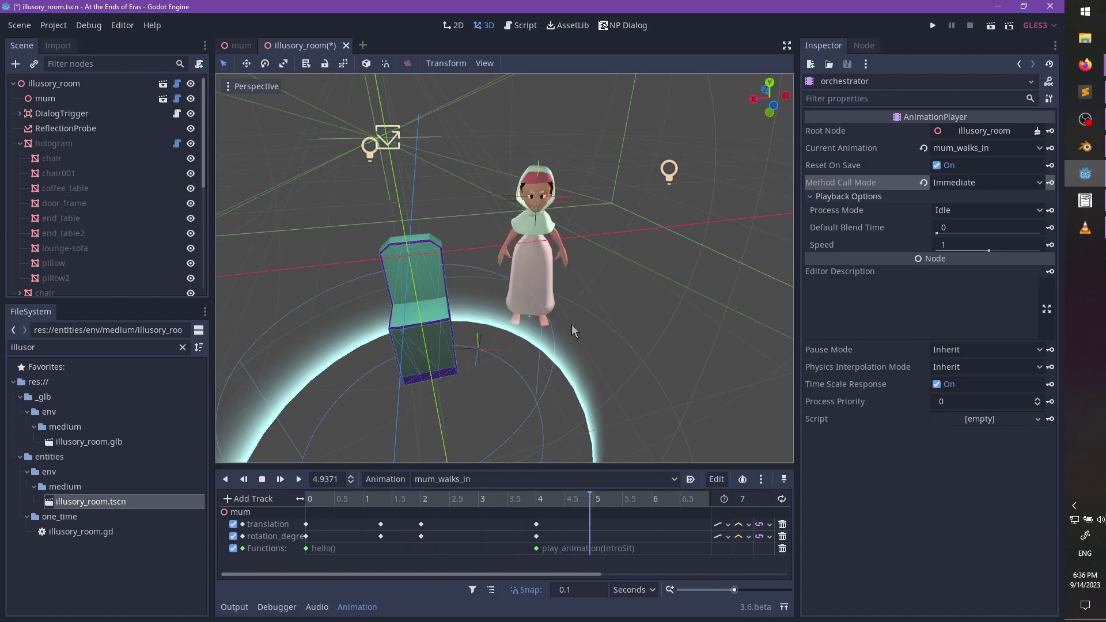
- Switch to Firefox, search for "godot animation call tool method in editor" and open the Stack Overflow question about invoking script methods from the editor
{"action": "left_click", "coordinate": [1085, 65]}
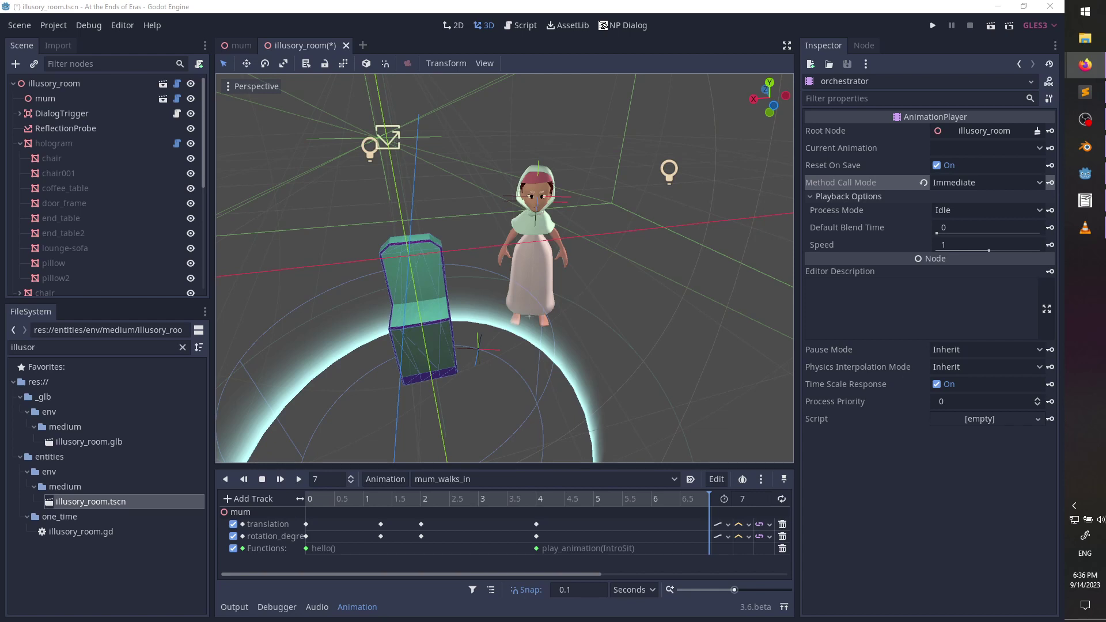
{"action": "left_click_drag", "start_coordinate": [0, 92], "coordinate": [858, 79]}
{"action": "scroll", "coordinate": [576, 328], "scroll_direction": "down", "scroll_amount": 1}
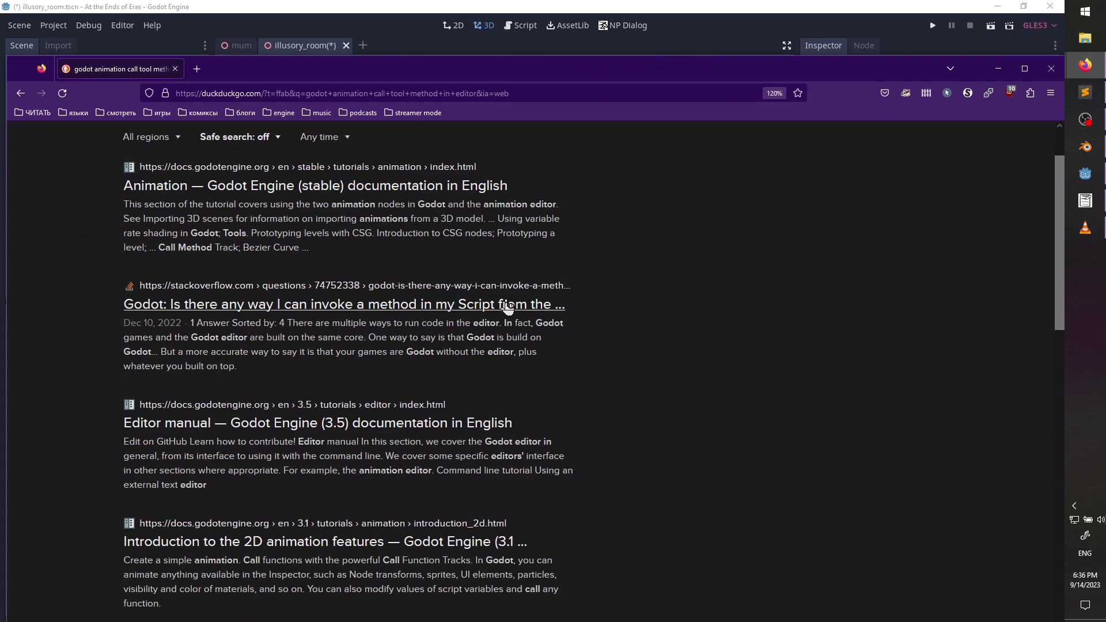
{"action": "left_click", "coordinate": [508, 306]}
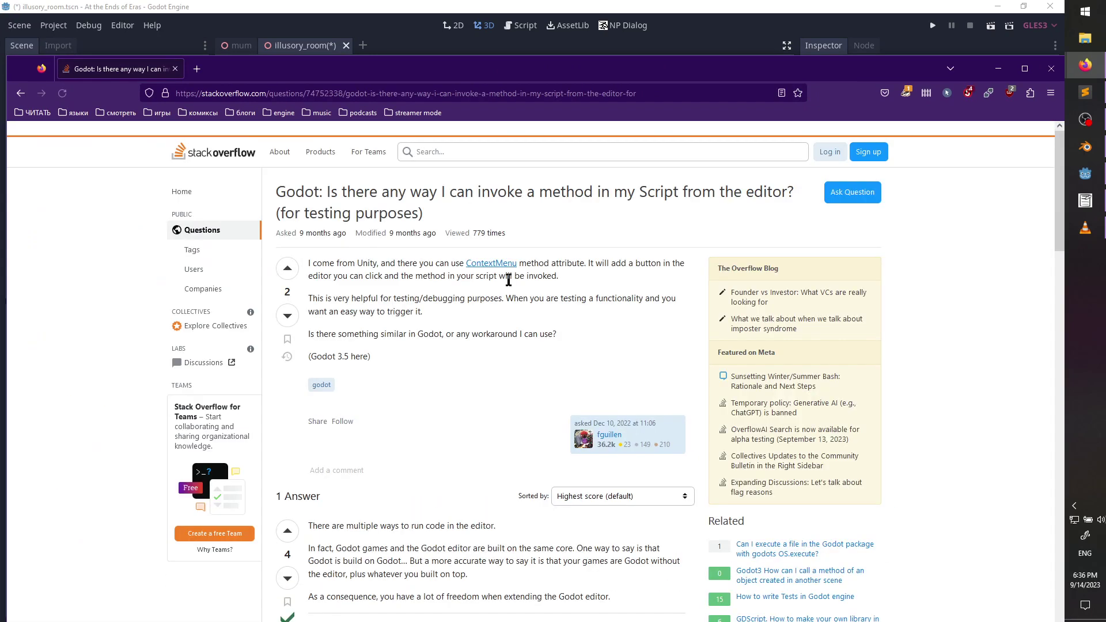
- Skim the Stack Overflow answer, look through the remaining search results and move the browser window off the Godot editor
{"action": "scroll", "coordinate": [479, 301], "scroll_direction": "down", "scroll_amount": 2}
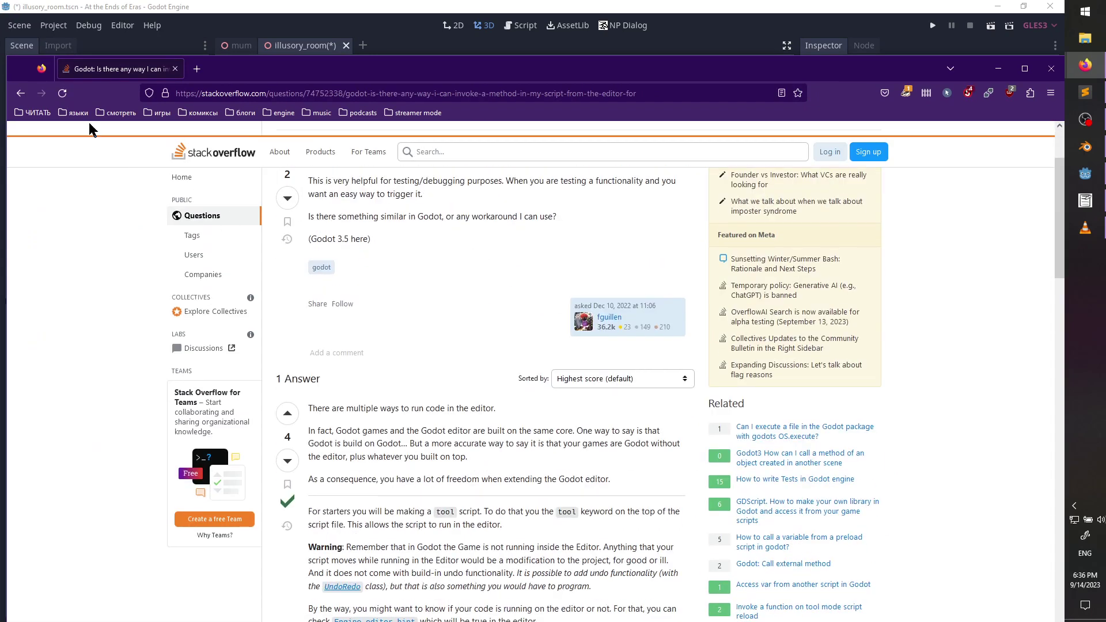
{"action": "left_click", "coordinate": [20, 92]}
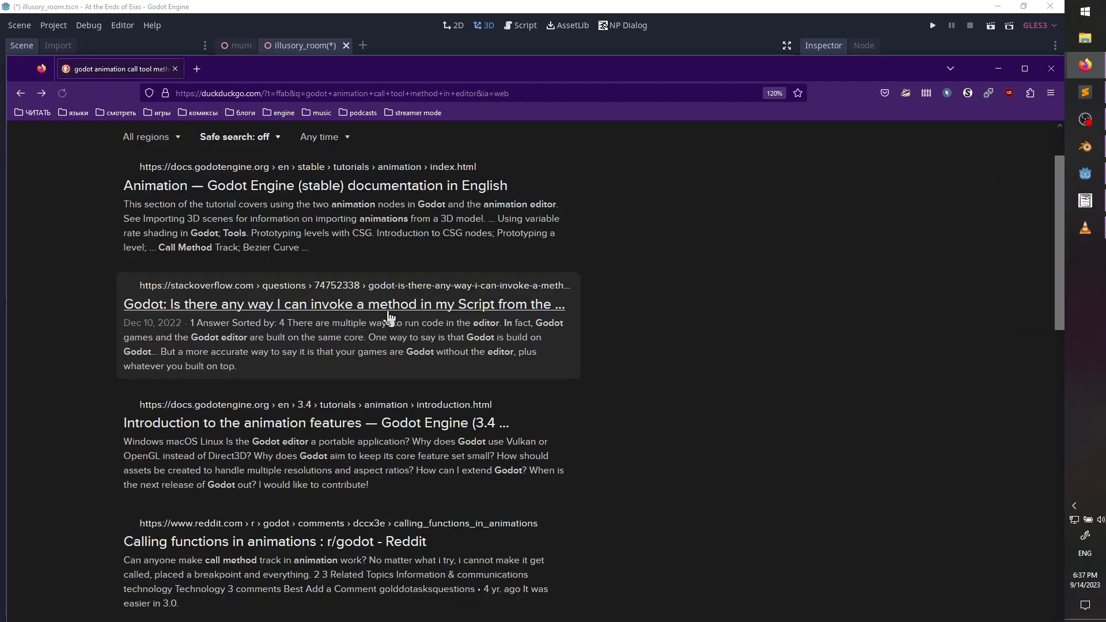
{"action": "scroll", "coordinate": [389, 317], "scroll_direction": "down", "scroll_amount": 3}
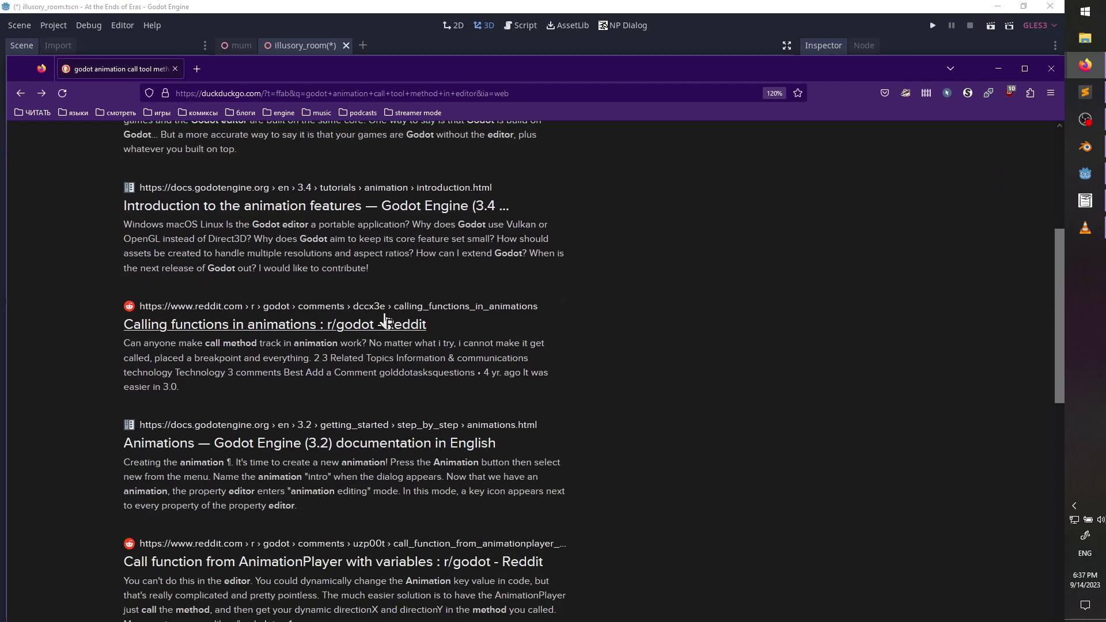
{"action": "scroll", "coordinate": [385, 318], "scroll_direction": "down", "scroll_amount": 1}
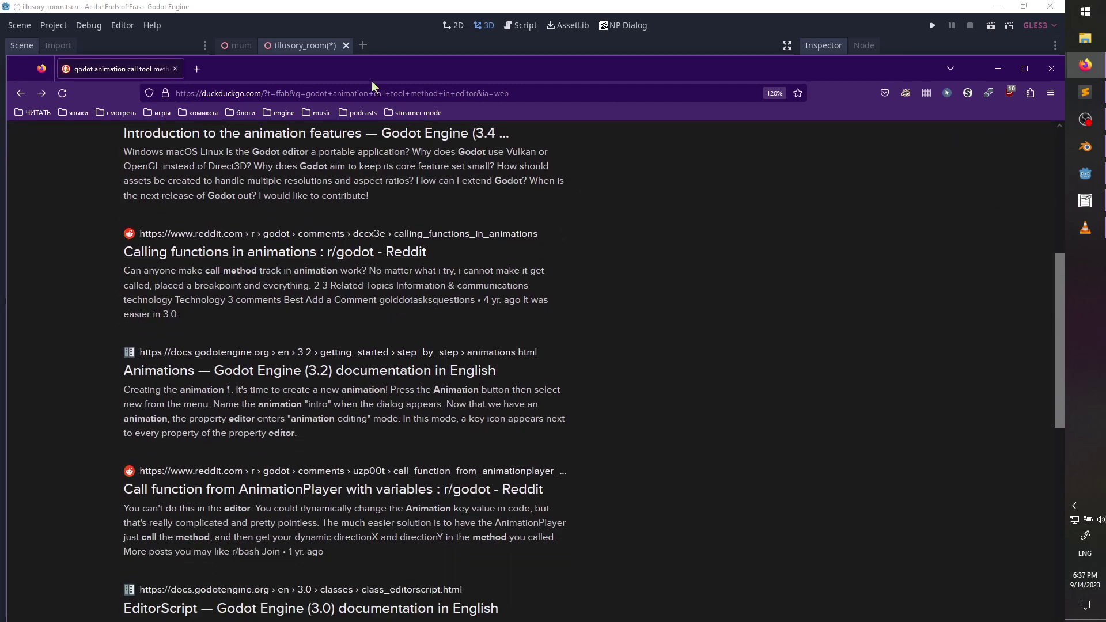
{"action": "left_click_drag", "start_coordinate": [372, 79], "coordinate": [0, 69]}
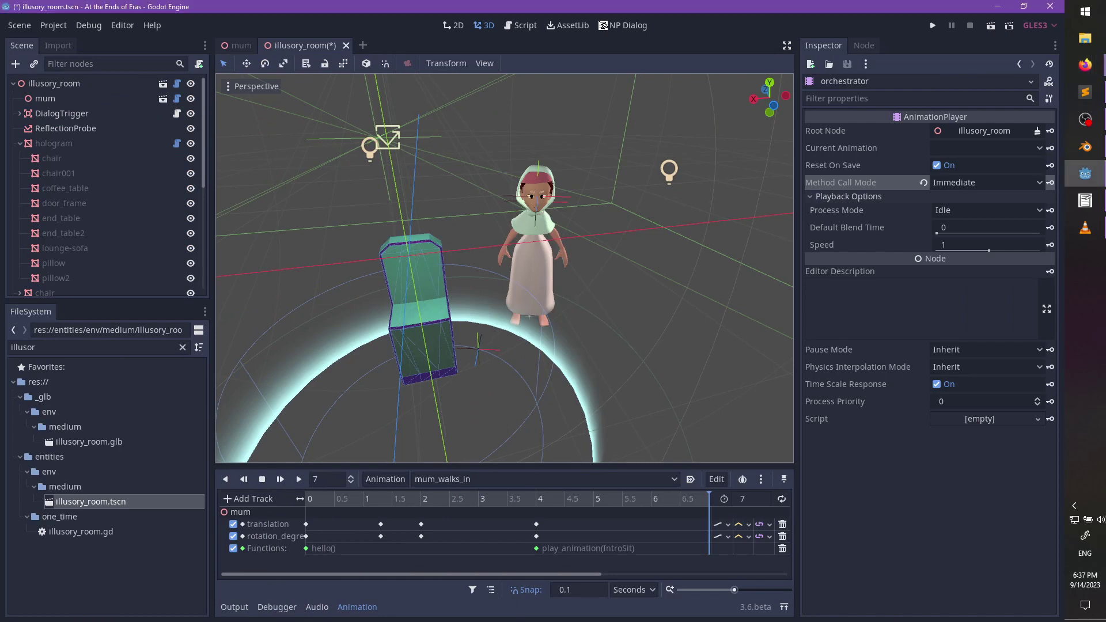
- Switch to Sublime Text, move the 05 Jak 4 project window aside and bring the godot source window into view
{"action": "left_click", "coordinate": [1085, 92]}
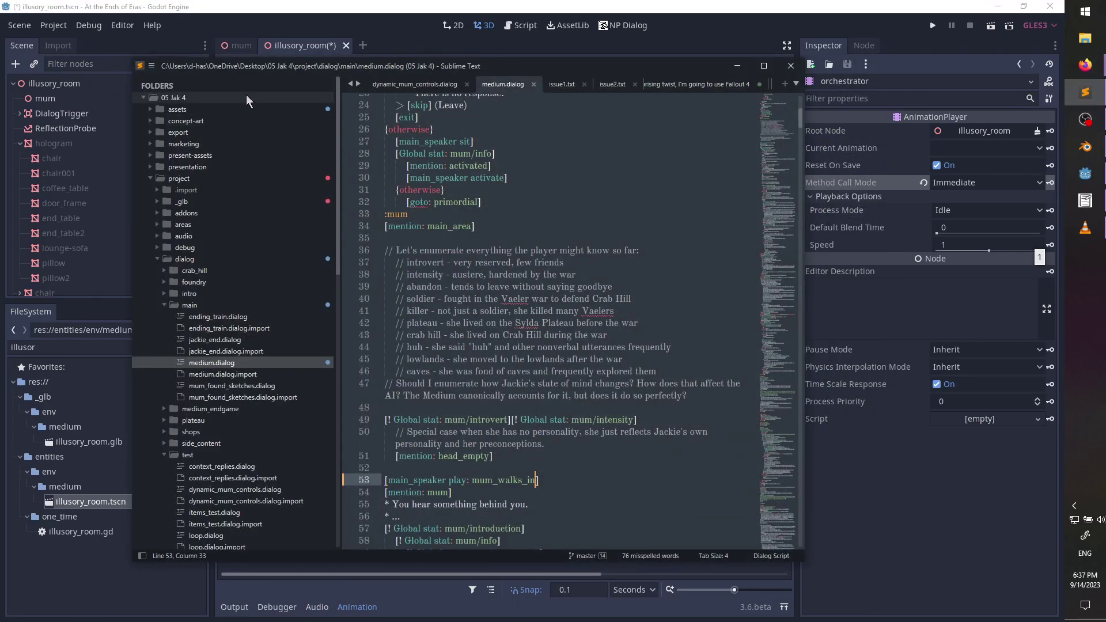
{"action": "left_click", "coordinate": [153, 67]}
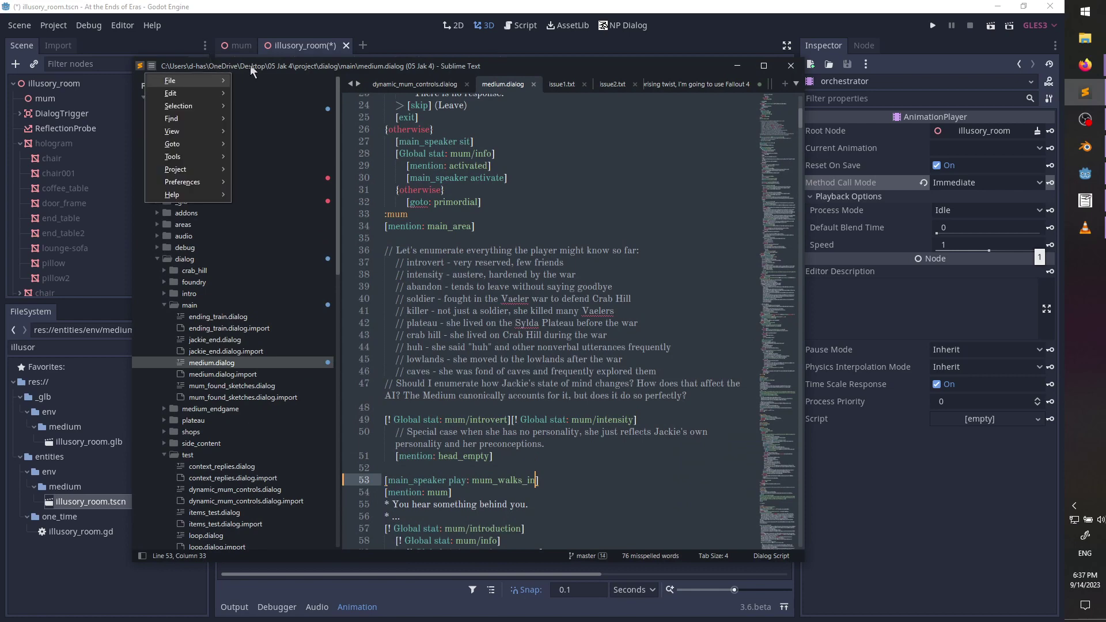
{"action": "left_click_drag", "start_coordinate": [251, 67], "coordinate": [0, 21]}
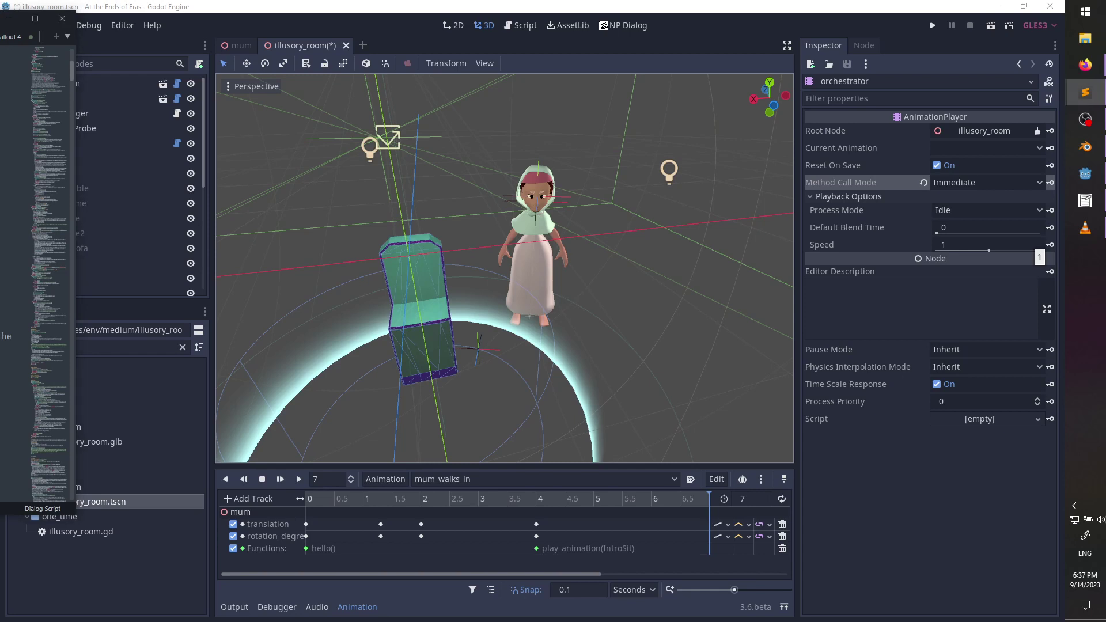
{"action": "left_click_drag", "start_coordinate": [1, 242], "coordinate": [783, 58]}
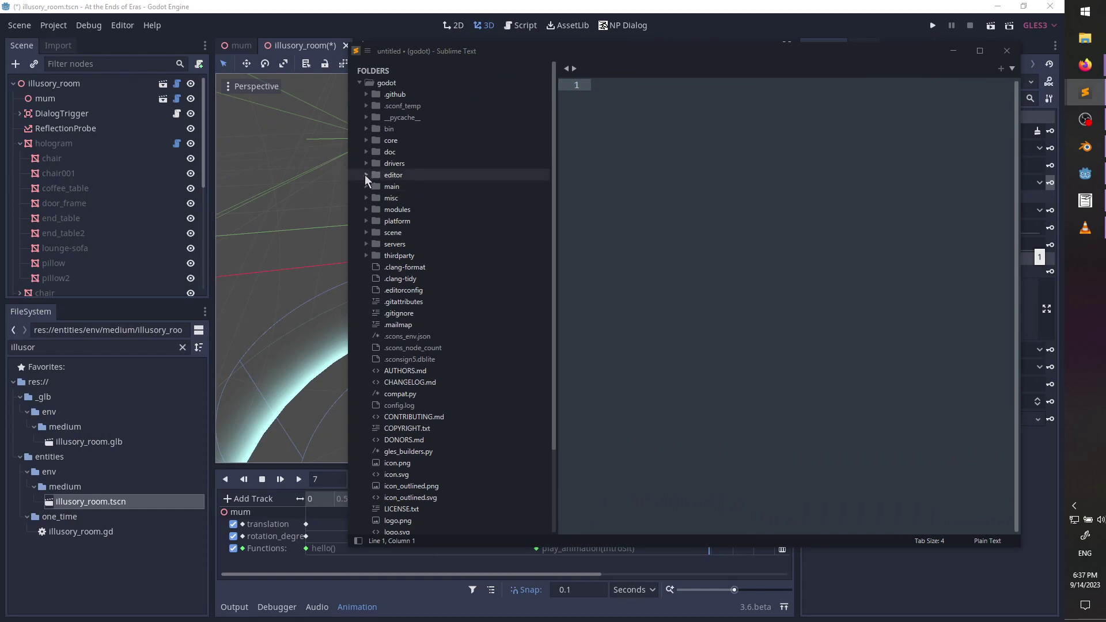
- Open animation_player.h and animation_player.cpp from the godot source's scene/animation folder and maximize the window
{"action": "left_click", "coordinate": [367, 233]}
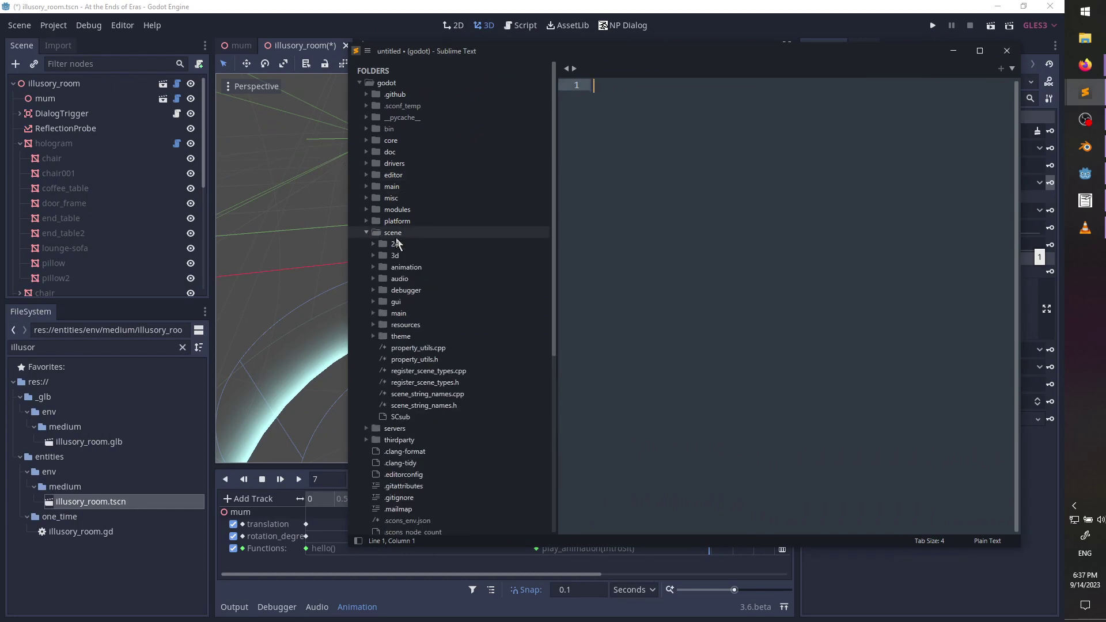
{"action": "left_click", "coordinate": [374, 267]}
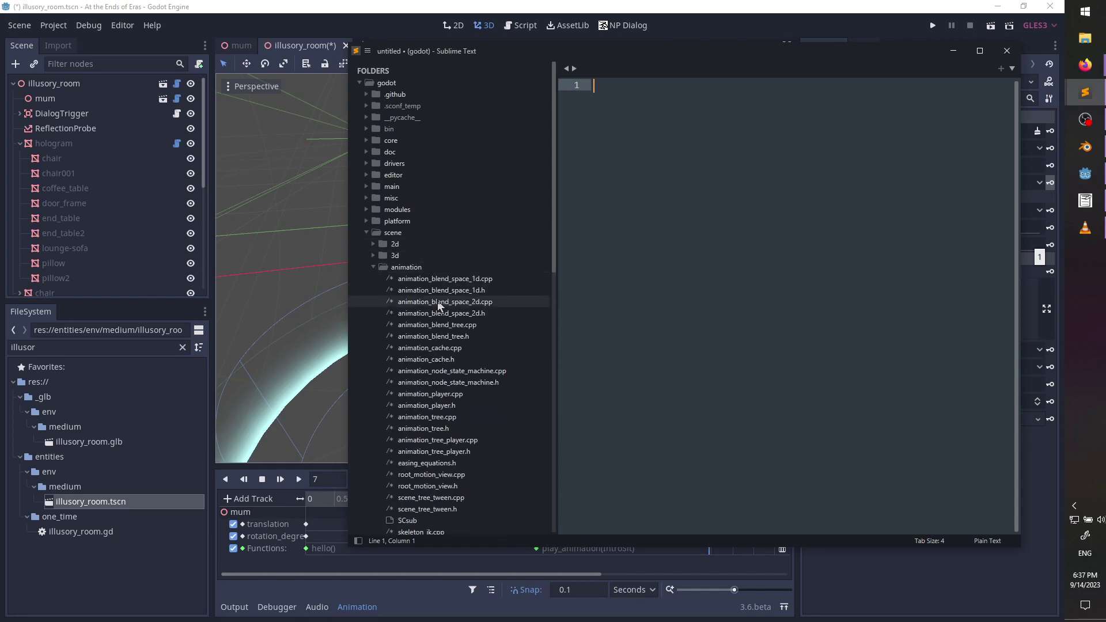
{"action": "scroll", "coordinate": [444, 316], "scroll_direction": "down", "scroll_amount": 3}
{"action": "scroll", "coordinate": [445, 316], "scroll_direction": "down", "scroll_amount": 1}
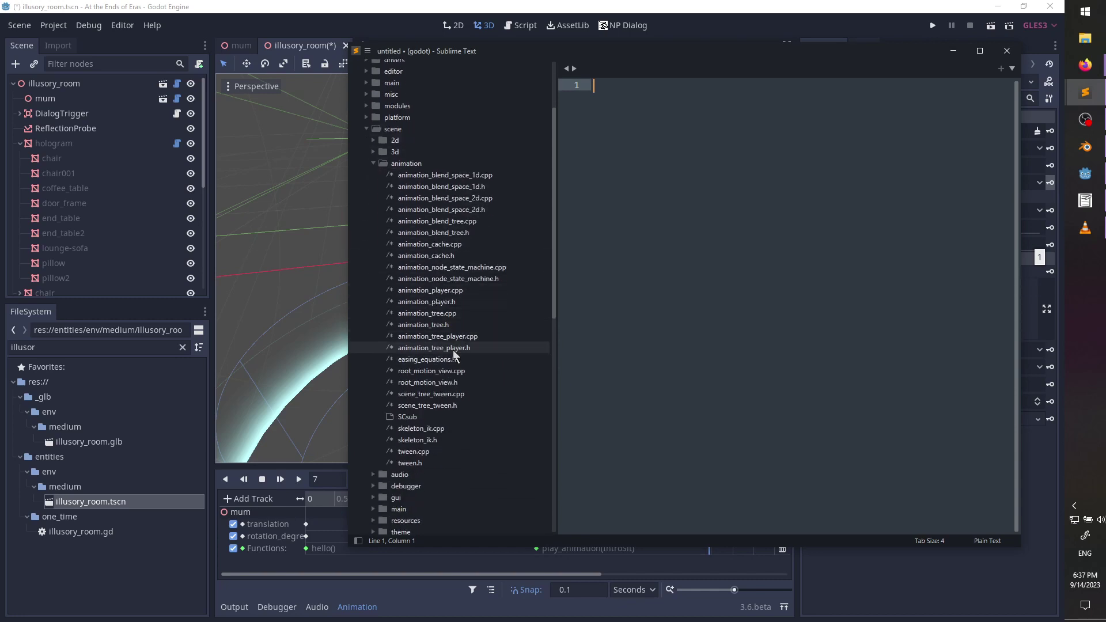
{"action": "left_click", "coordinate": [443, 301]}
{"action": "left_click", "coordinate": [445, 290]}
{"action": "left_click", "coordinate": [980, 51]}
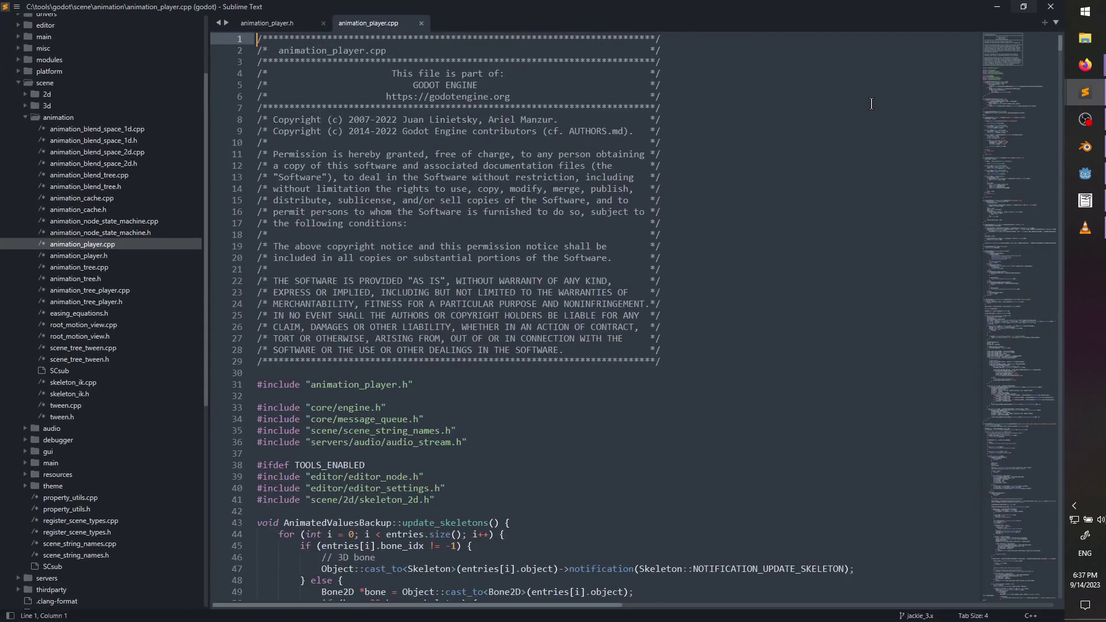
- Search animation_player.cpp for "editor_hint" and select can_call in its declaration inside _animation_process_animation
{"action": "left_click", "coordinate": [862, 122]}
{"action": "key", "text": "ctrl+f"}
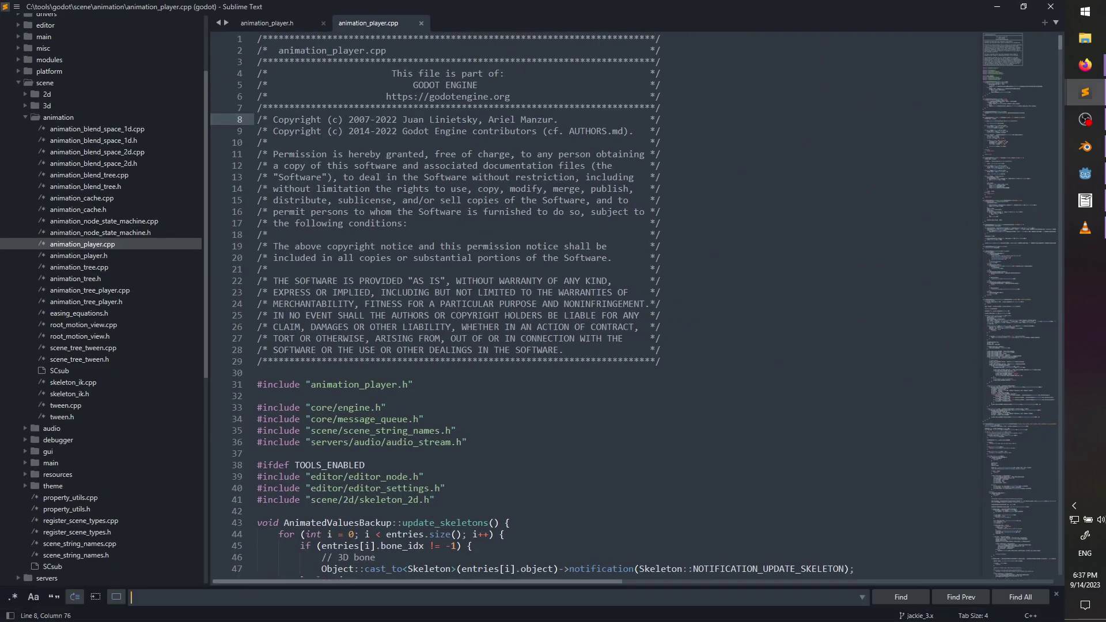
{"action": "type", "text": "editor_hi"}
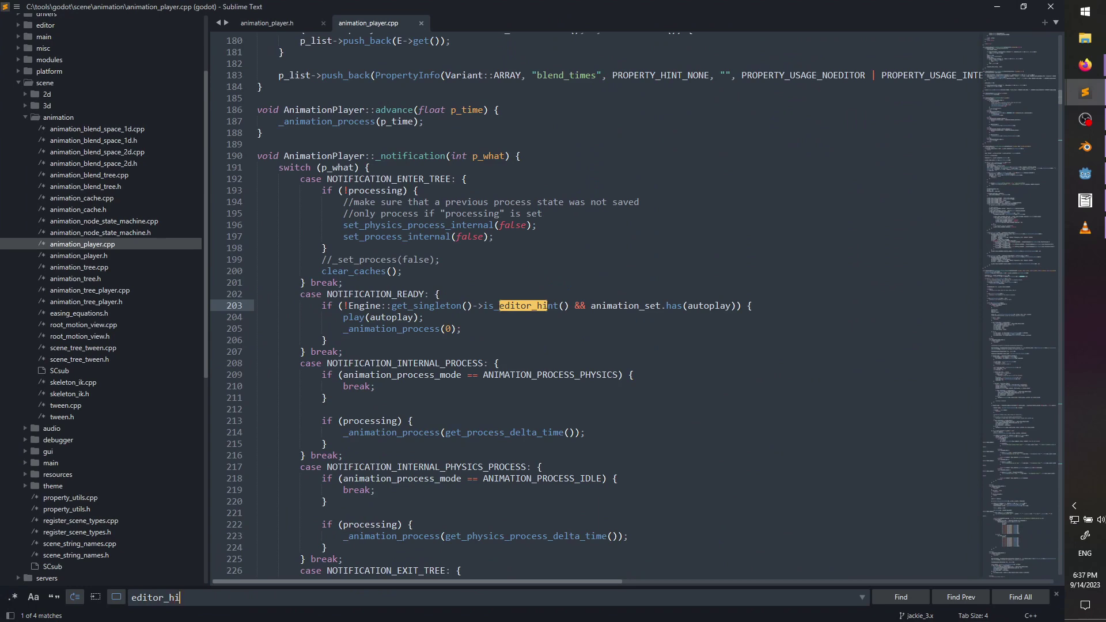
{"action": "type", "text": "nt"}
{"action": "key", "text": "Return"}
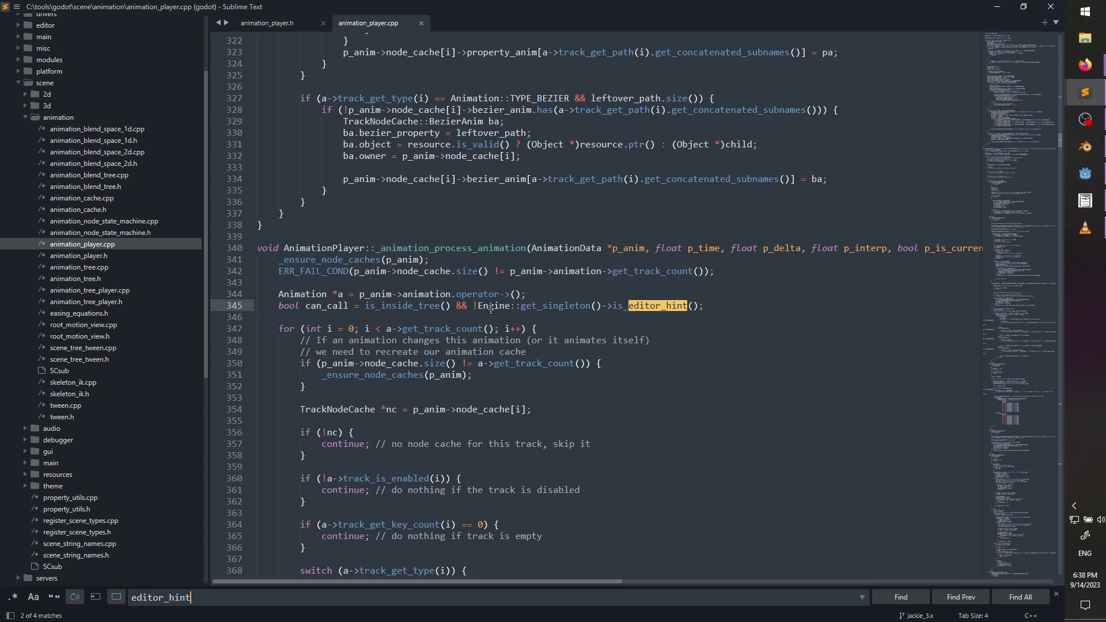
{"action": "left_click", "coordinate": [705, 304]}
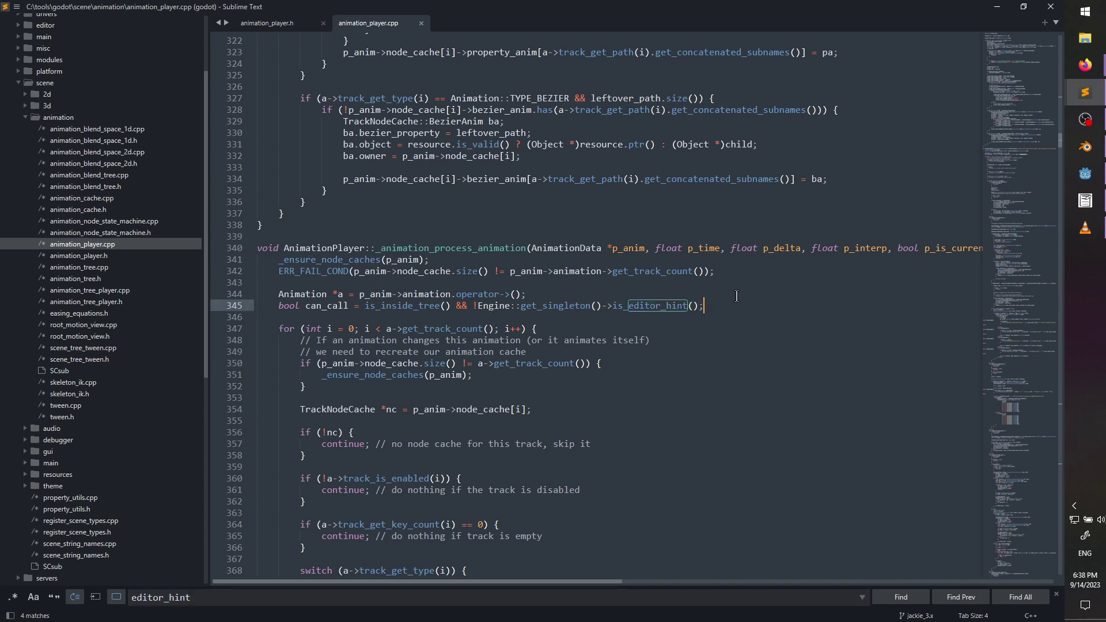
{"action": "key", "text": "Escape"}
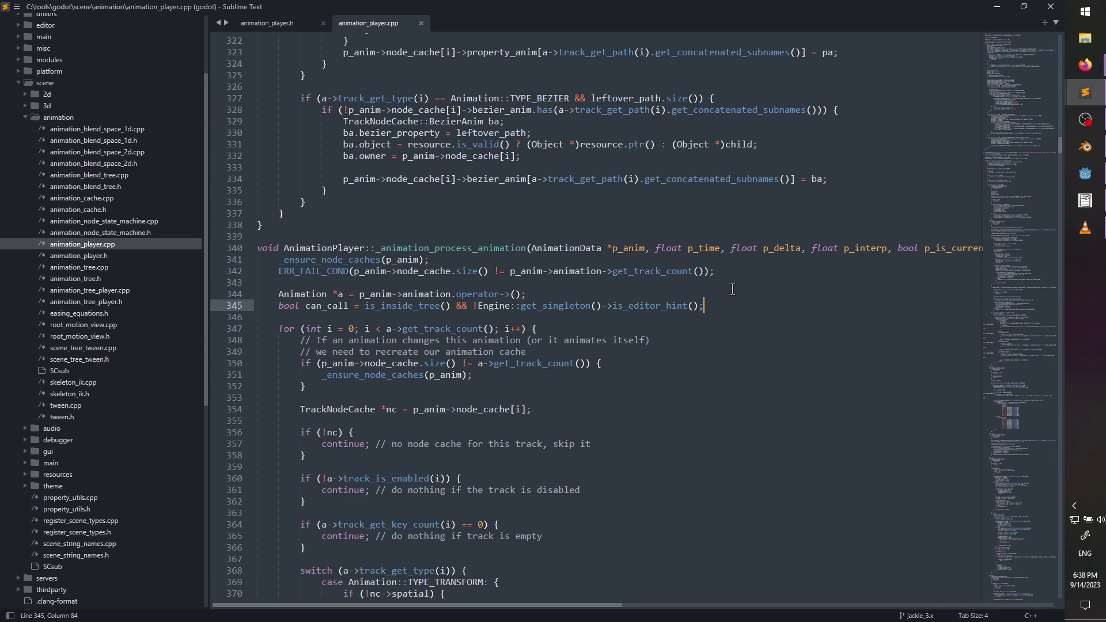
{"action": "double_click", "coordinate": [342, 308]}
- Look through animation_player.h to examine the AnimationPlayer enums, structs and private member variables
{"action": "left_click", "coordinate": [279, 23]}
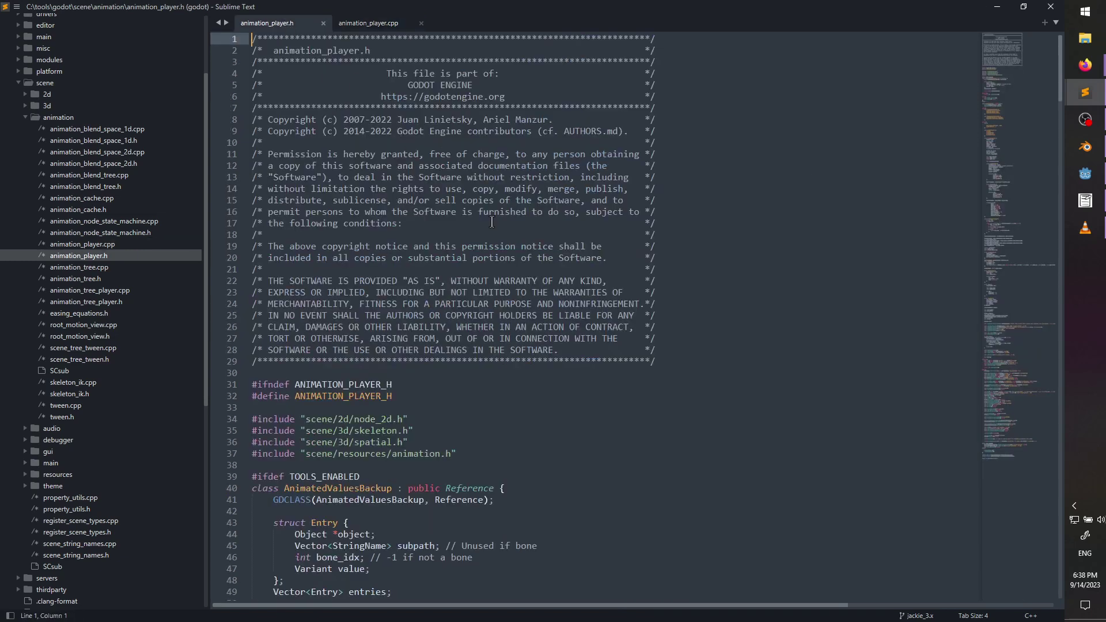
{"action": "scroll", "coordinate": [542, 321], "scroll_direction": "down", "scroll_amount": 5}
{"action": "scroll", "coordinate": [542, 321], "scroll_direction": "down", "scroll_amount": 20}
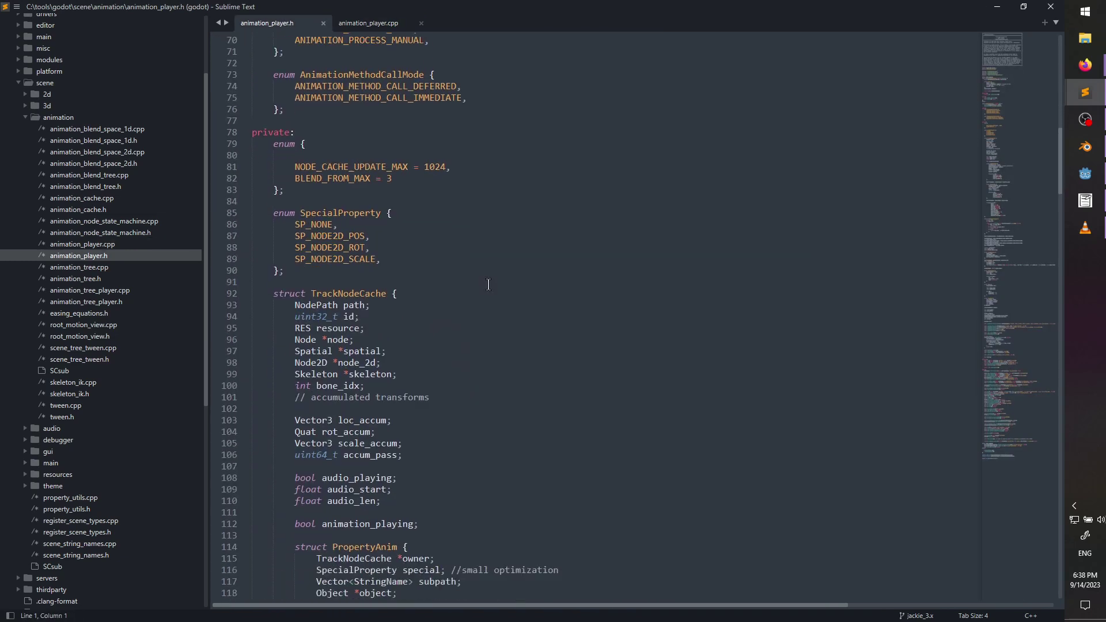
{"action": "scroll", "coordinate": [488, 285], "scroll_direction": "up", "scroll_amount": 13}
{"action": "scroll", "coordinate": [473, 288], "scroll_direction": "down", "scroll_amount": 15}
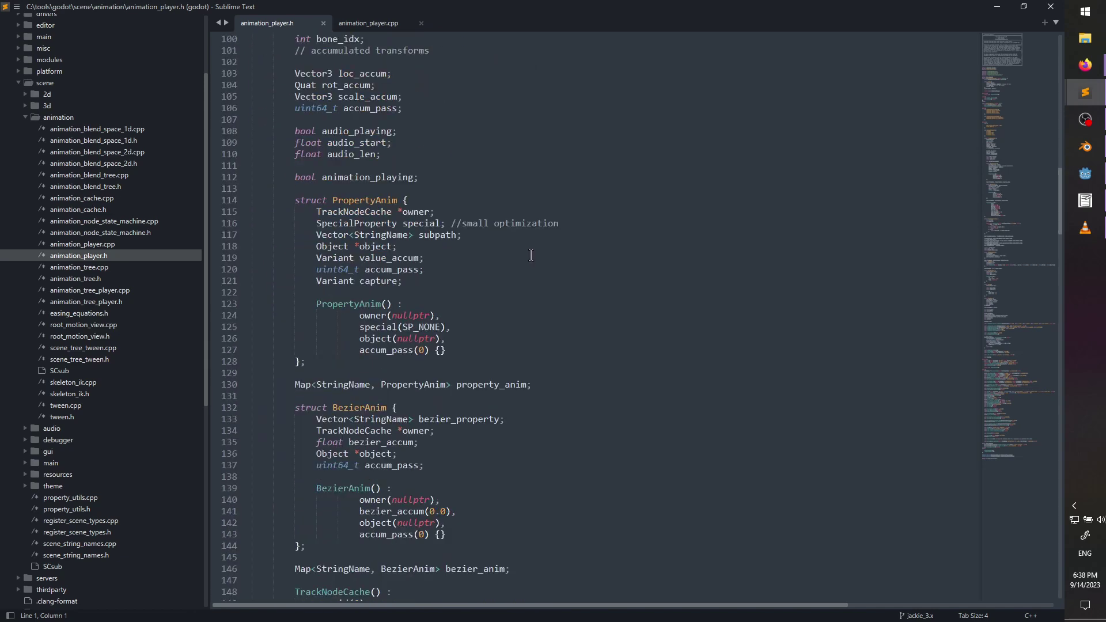
{"action": "scroll", "coordinate": [531, 242], "scroll_direction": "up", "scroll_amount": 4}
{"action": "scroll", "coordinate": [449, 202], "scroll_direction": "down", "scroll_amount": 20}
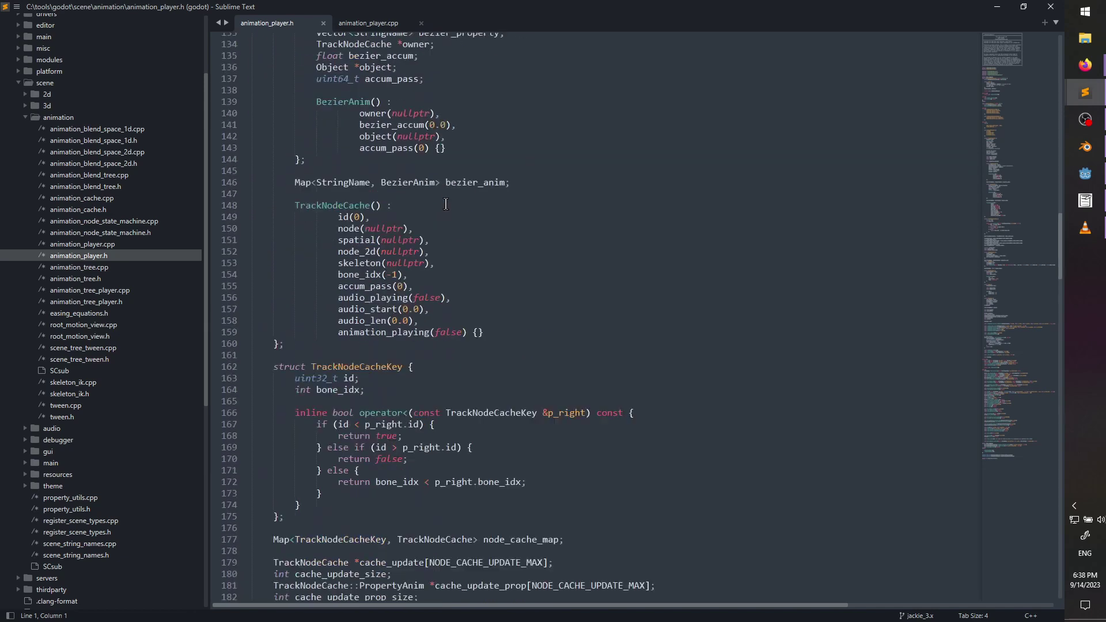
{"action": "scroll", "coordinate": [457, 196], "scroll_direction": "down", "scroll_amount": 17}
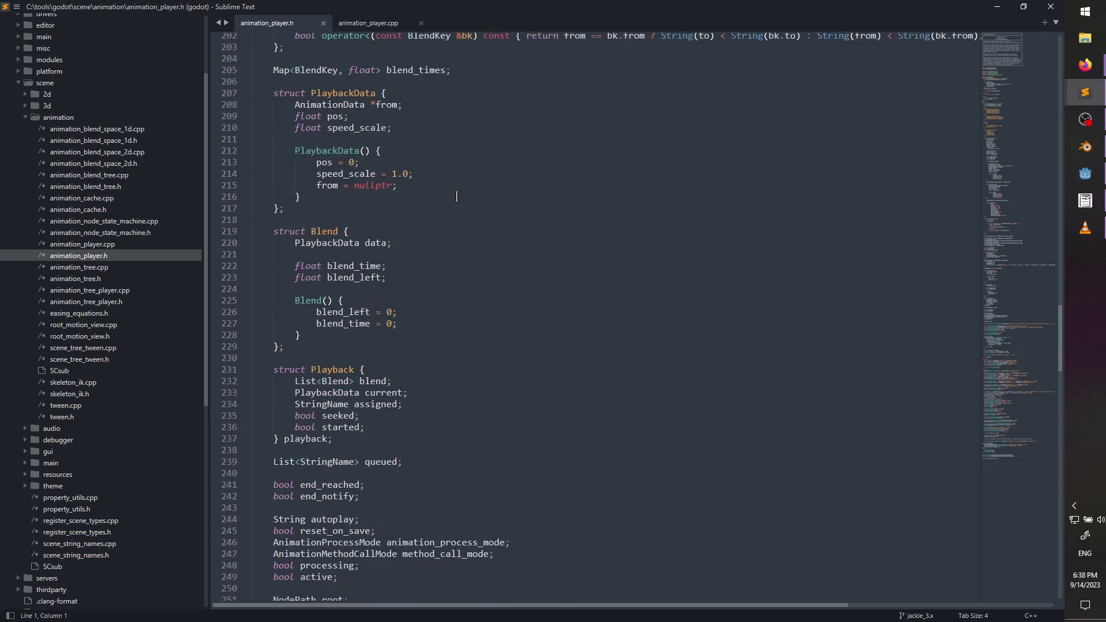
{"action": "left_click", "coordinate": [360, 305]}
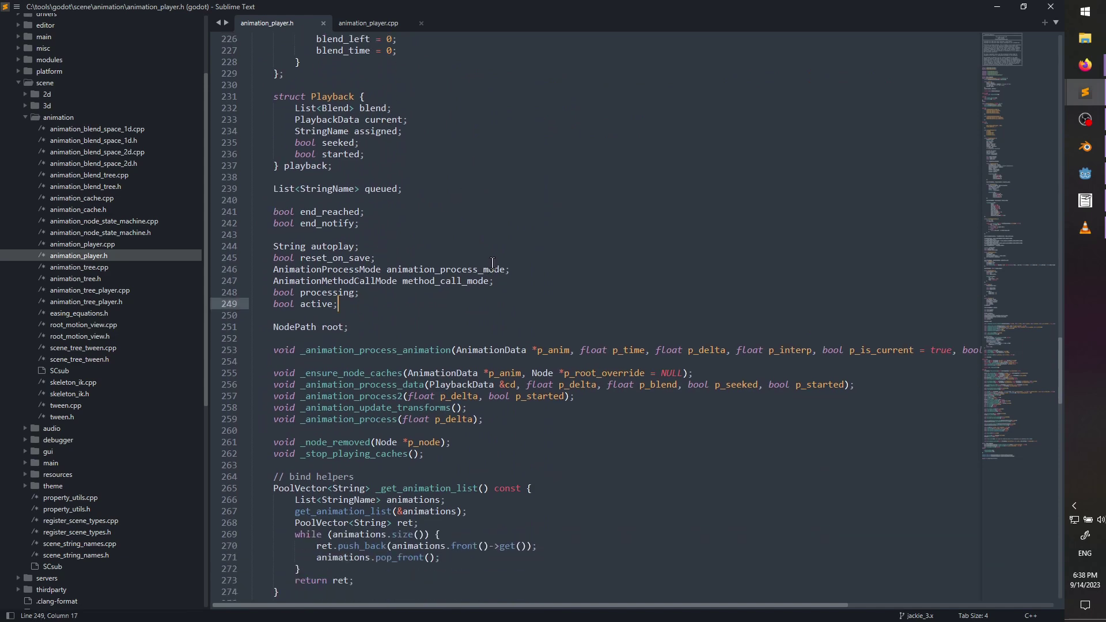
{"action": "scroll", "coordinate": [492, 263], "scroll_direction": "up", "scroll_amount": 20}
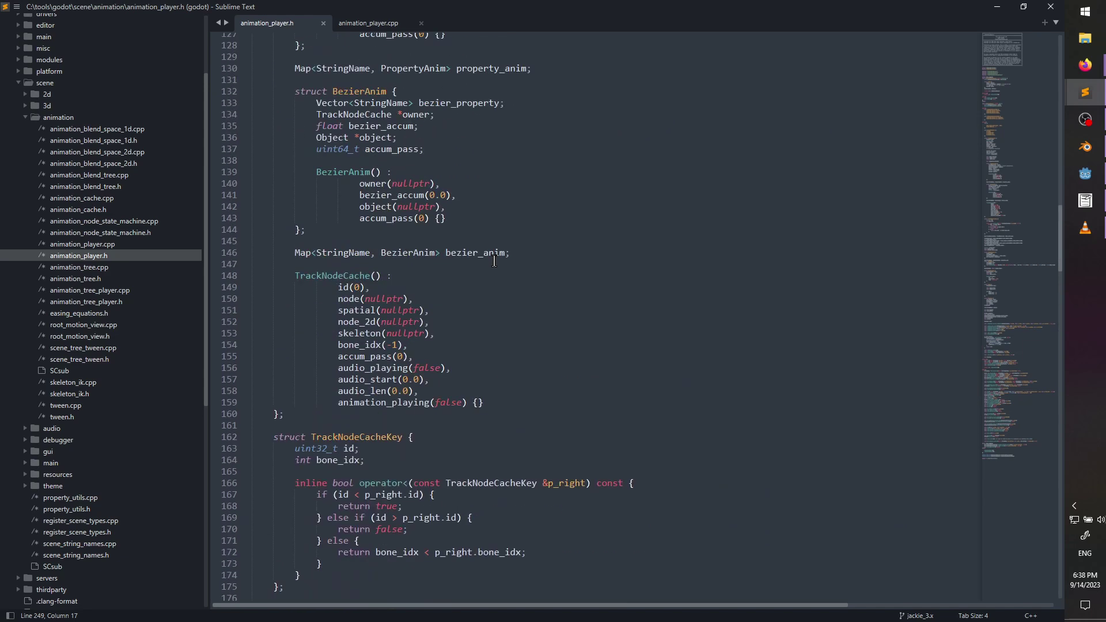
{"action": "scroll", "coordinate": [493, 260], "scroll_direction": "up", "scroll_amount": 20}
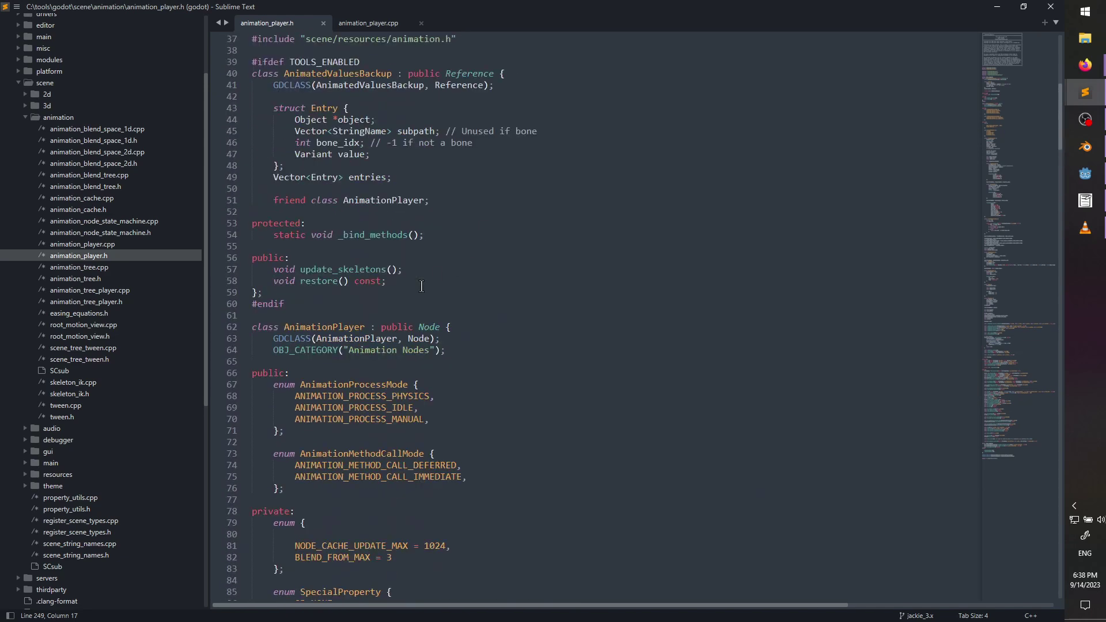
{"action": "scroll", "coordinate": [248, 371], "scroll_direction": "down", "scroll_amount": 7}
{"action": "scroll", "coordinate": [251, 346], "scroll_direction": "up", "scroll_amount": 4}
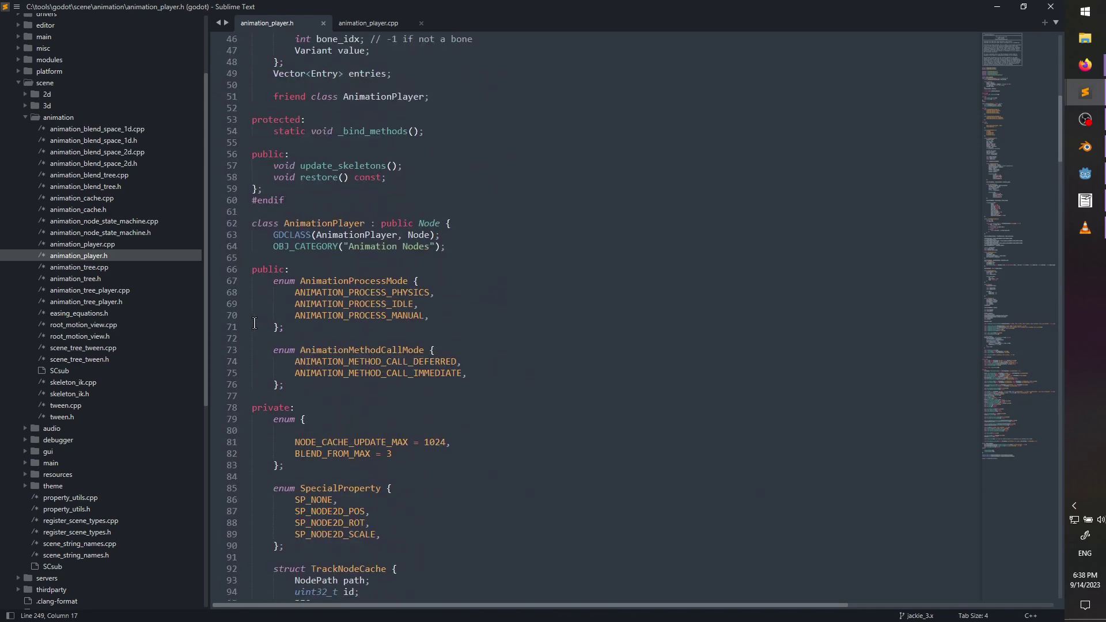
- Fold the first public section of the AnimationPlayer class and try folding its private section
{"action": "left_click", "coordinate": [243, 269]}
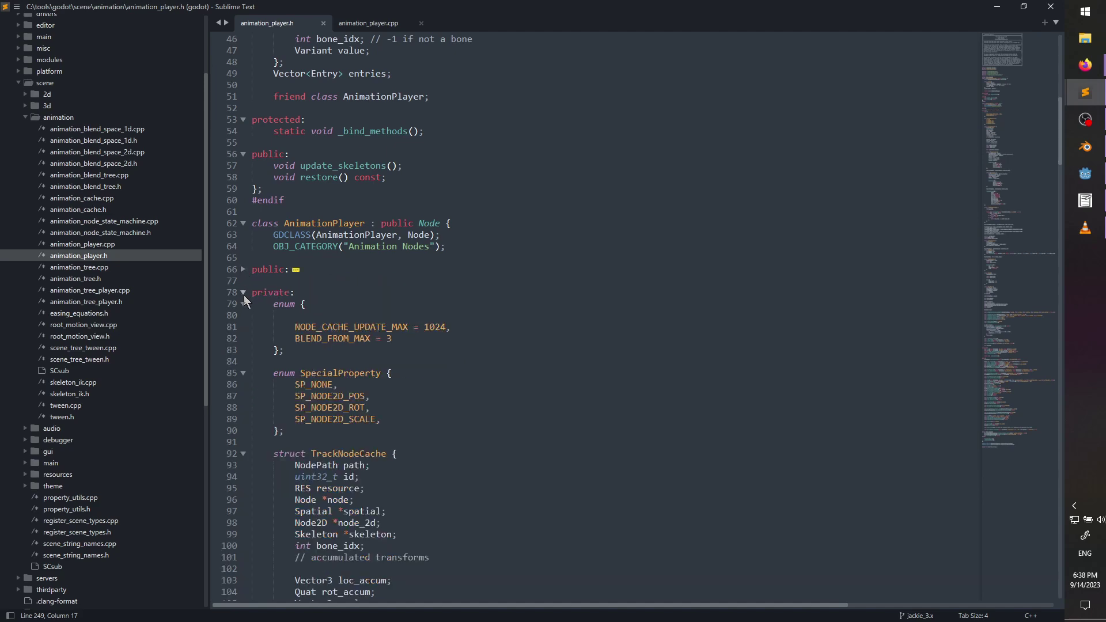
{"action": "left_click", "coordinate": [242, 292]}
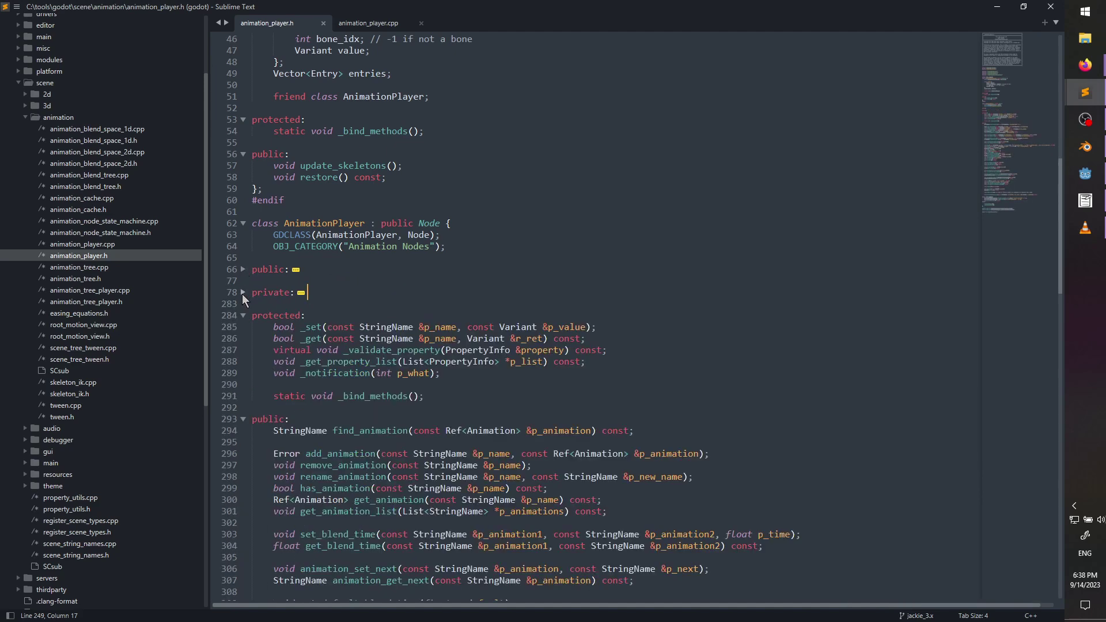
{"action": "left_click", "coordinate": [242, 292]}
- Fold the private structs TrackNodeCache, TrackNodeCacheKey, AnimationData, BlendKey, PlaybackData, Blend and Playback
{"action": "scroll", "coordinate": [242, 294], "scroll_direction": "down", "scroll_amount": 14}
{"action": "scroll", "coordinate": [242, 294], "scroll_direction": "up", "scroll_amount": 2}
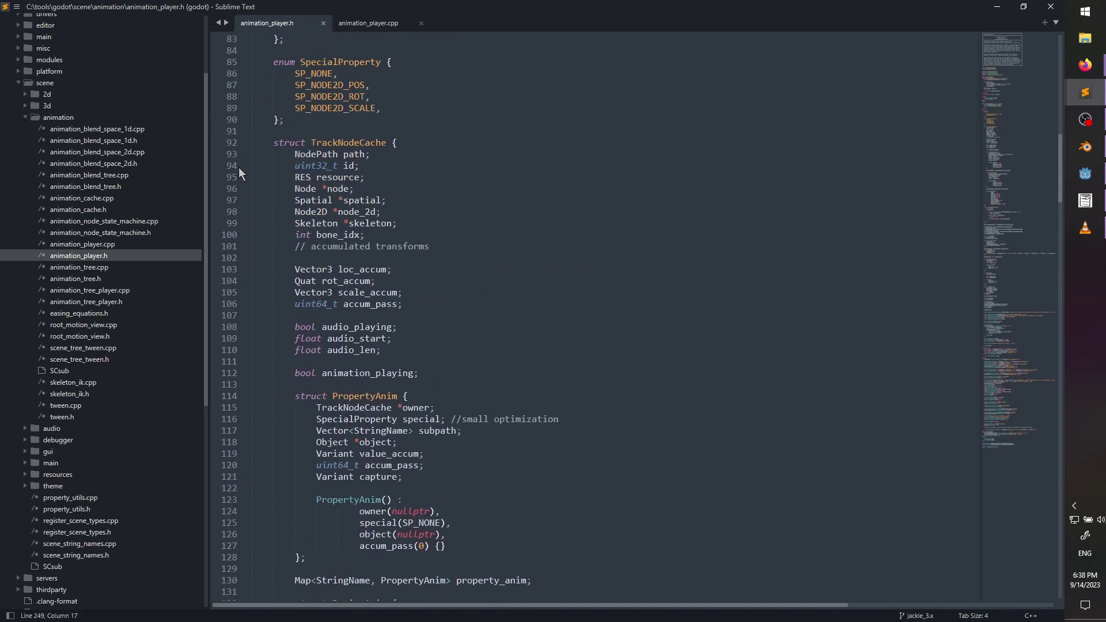
{"action": "left_click", "coordinate": [243, 142]}
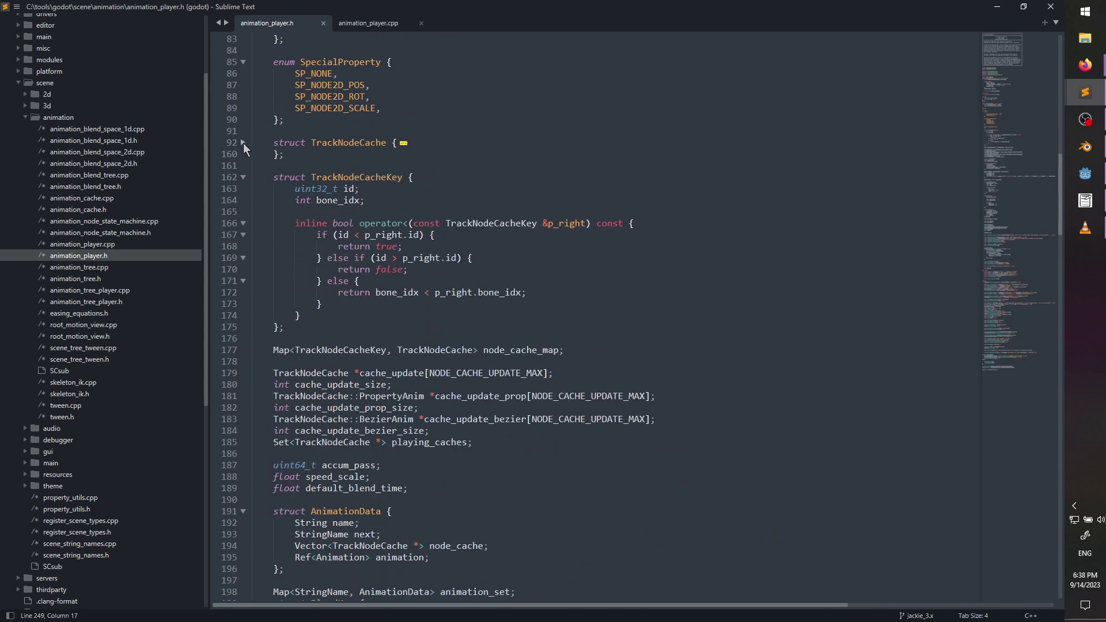
{"action": "left_click", "coordinate": [243, 176]}
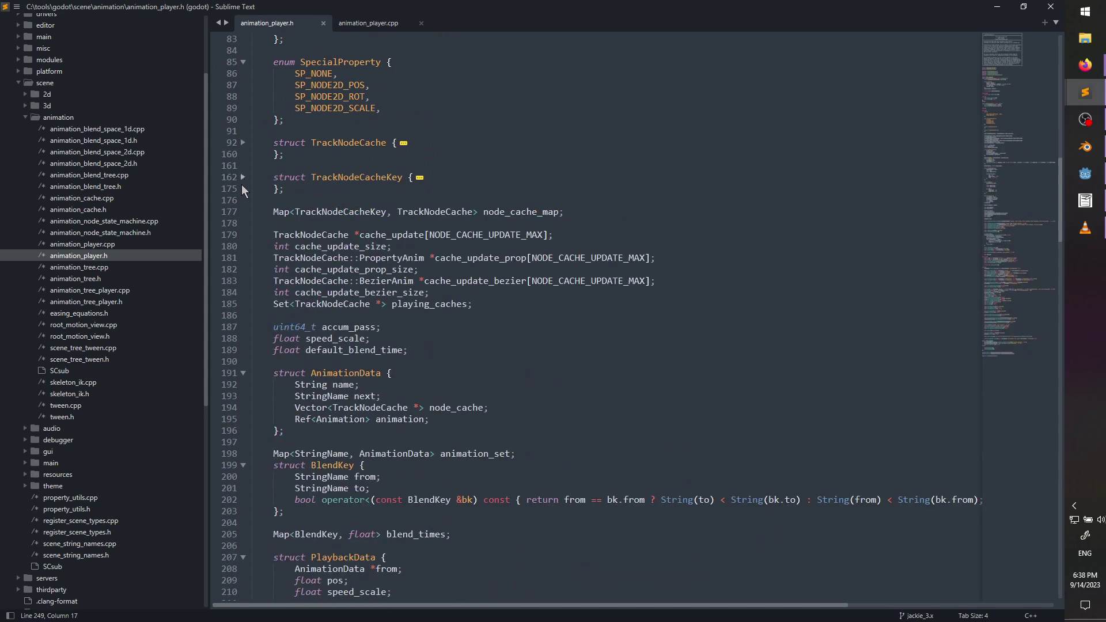
{"action": "left_click", "coordinate": [243, 372]}
{"action": "scroll", "coordinate": [243, 372], "scroll_direction": "down", "scroll_amount": 2}
{"action": "left_click", "coordinate": [244, 350]}
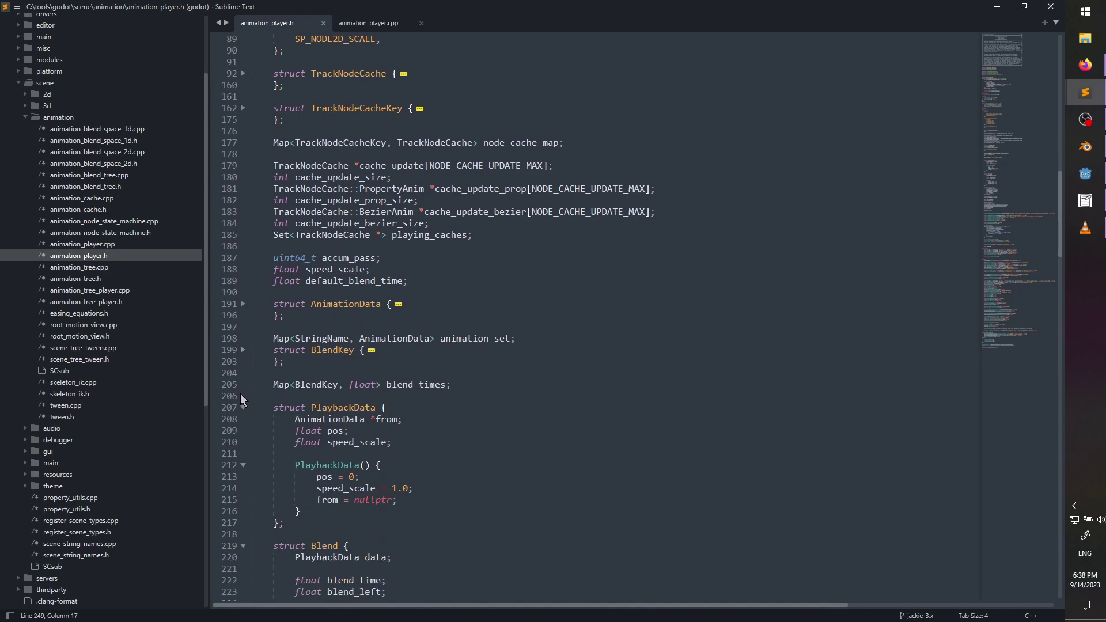
{"action": "left_click", "coordinate": [244, 408]}
{"action": "scroll", "coordinate": [244, 410], "scroll_direction": "down", "scroll_amount": 2}
{"action": "left_click", "coordinate": [243, 373]}
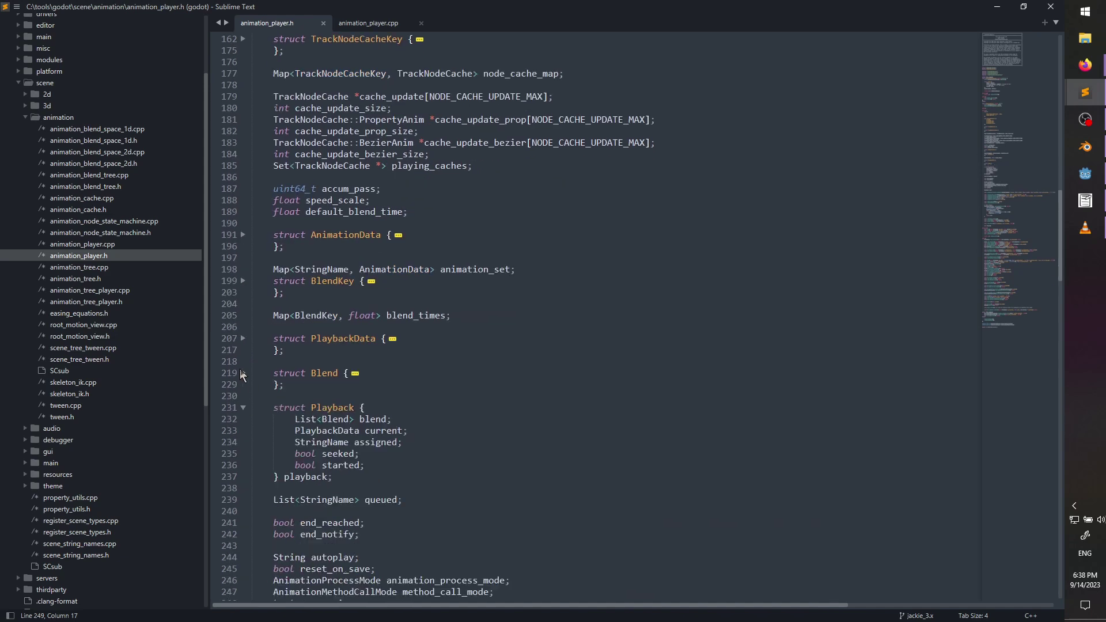
{"action": "left_click", "coordinate": [243, 407]}
{"action": "scroll", "coordinate": [381, 367], "scroll_direction": "down", "scroll_amount": 3}
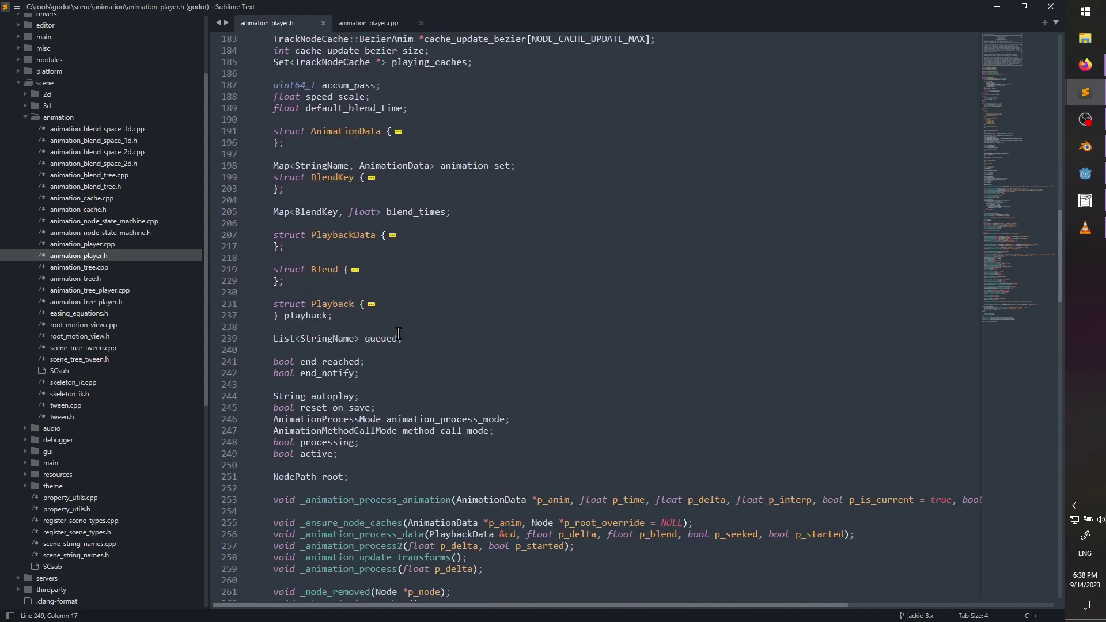
- Look through the folded AnimationPlayer class in animation_player.h, examining its enums, structs and private member variables
{"action": "scroll", "coordinate": [398, 338], "scroll_direction": "down", "scroll_amount": 2}
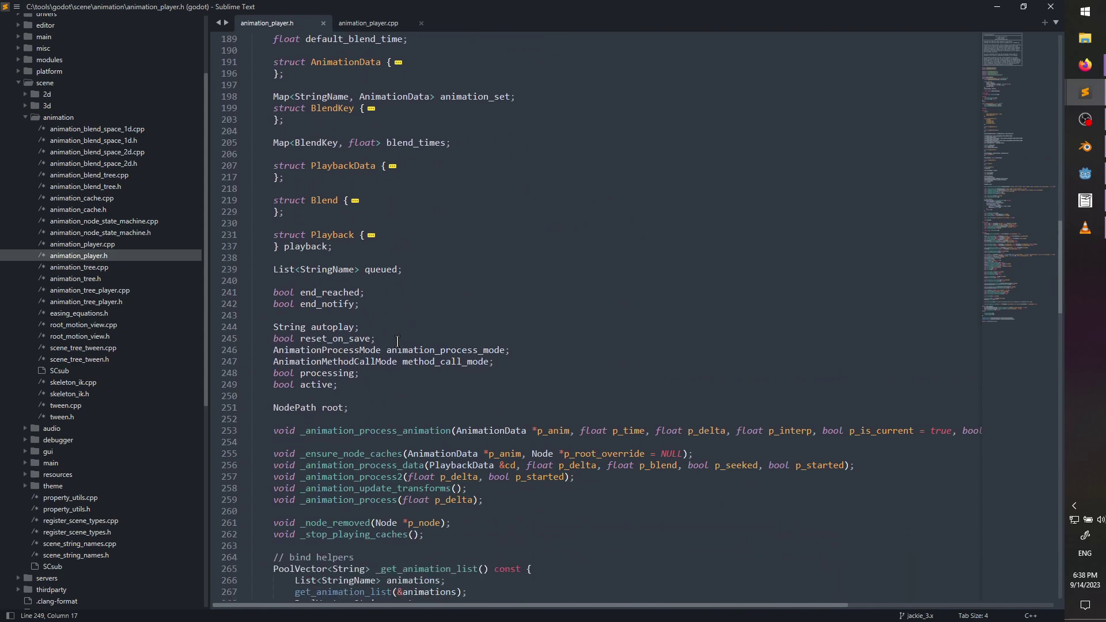
{"action": "scroll", "coordinate": [397, 341], "scroll_direction": "up", "scroll_amount": 20}
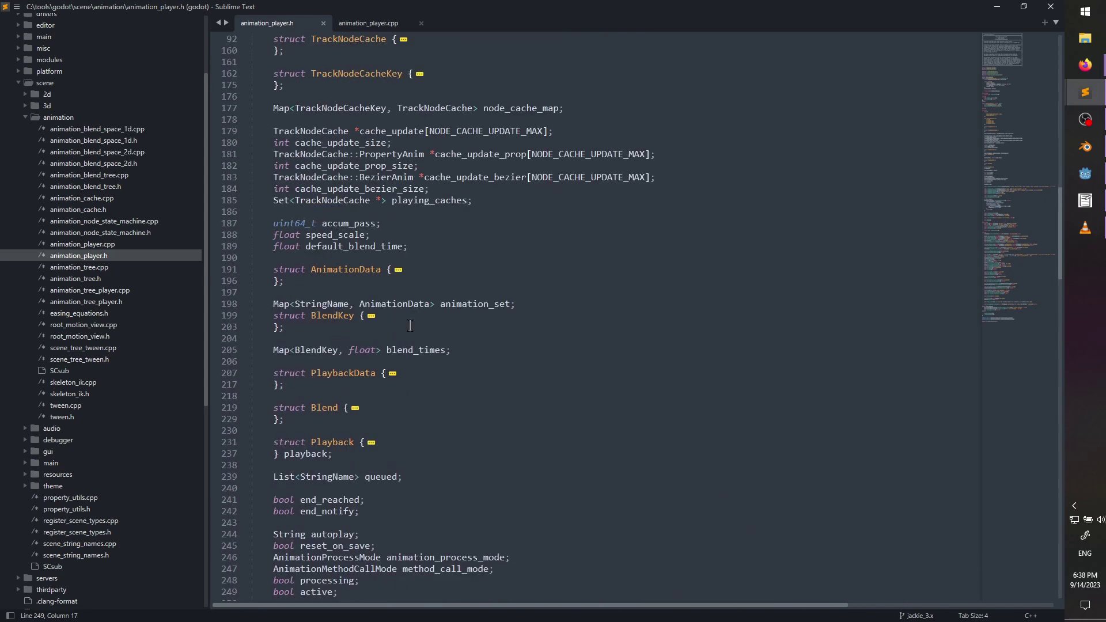
{"action": "scroll", "coordinate": [416, 312], "scroll_direction": "up", "scroll_amount": 4}
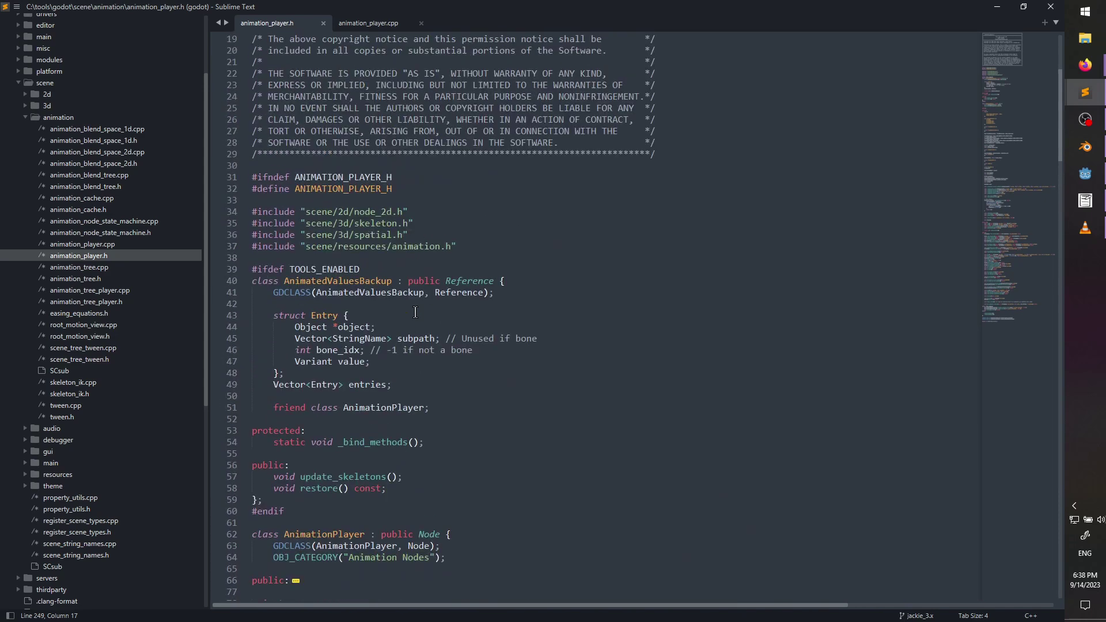
{"action": "scroll", "coordinate": [415, 313], "scroll_direction": "down", "scroll_amount": 6}
{"action": "scroll", "coordinate": [416, 312], "scroll_direction": "down", "scroll_amount": 6}
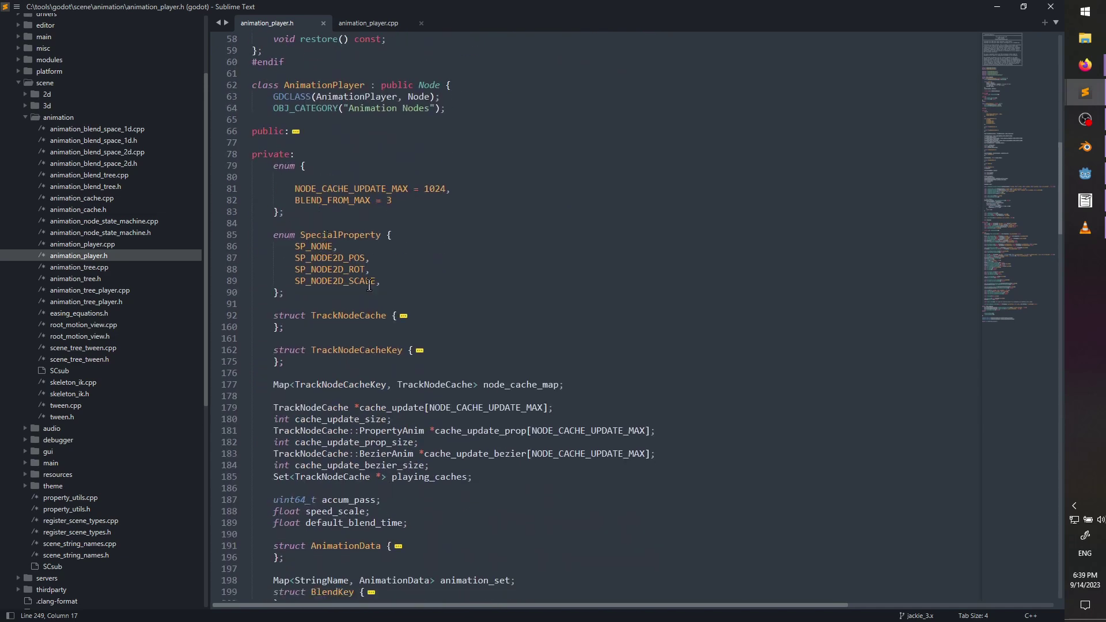
{"action": "scroll", "coordinate": [369, 286], "scroll_direction": "down", "scroll_amount": 4}
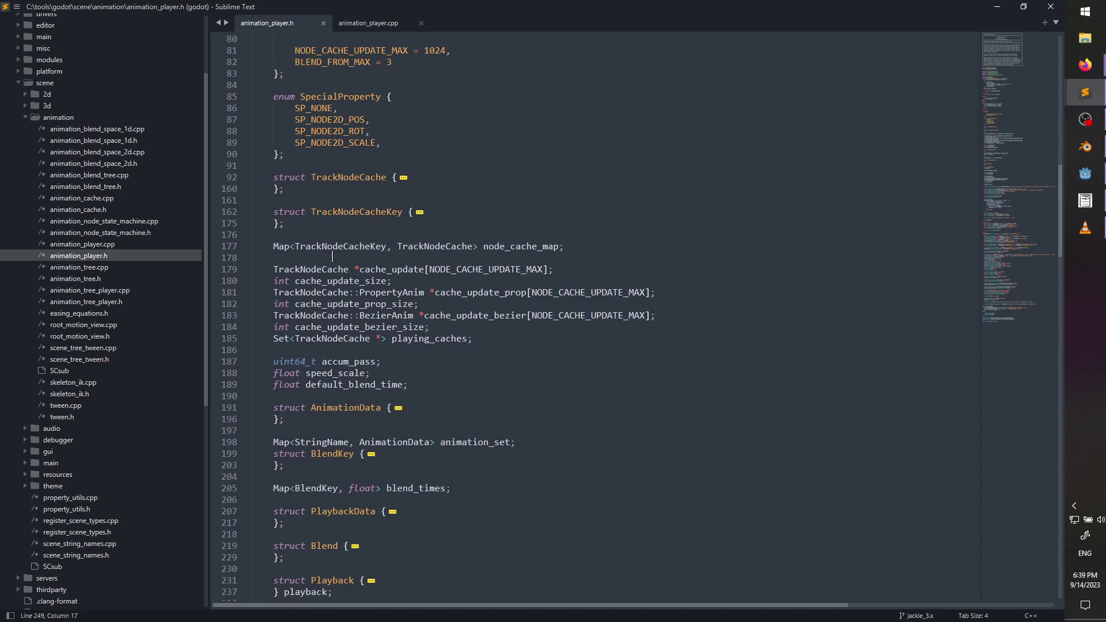
{"action": "scroll", "coordinate": [430, 467], "scroll_direction": "down", "scroll_amount": 4}
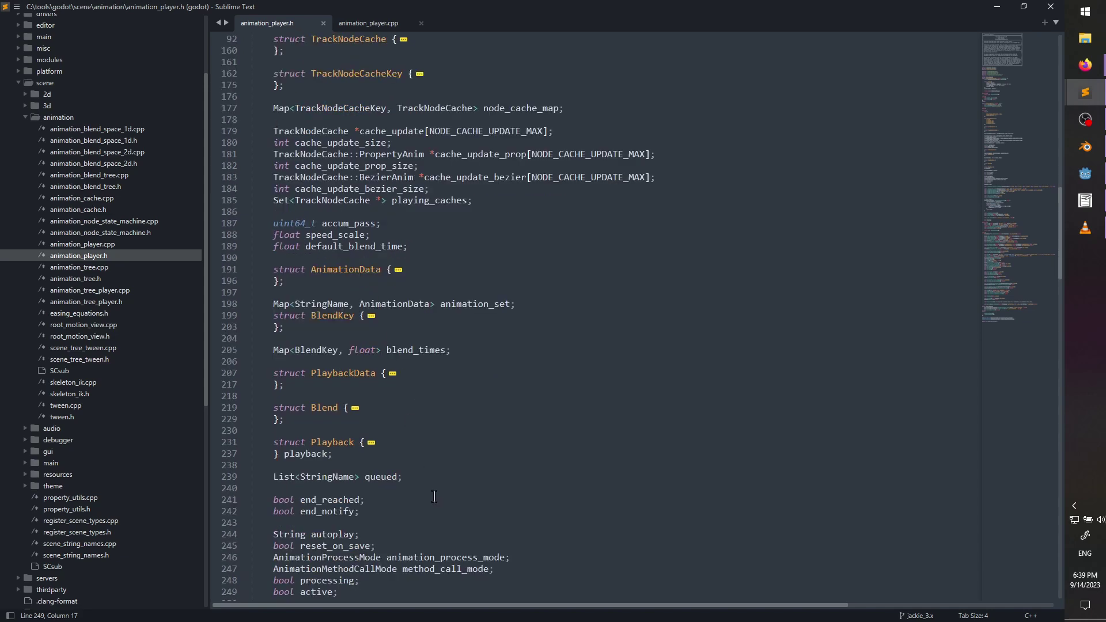
{"action": "scroll", "coordinate": [432, 487], "scroll_direction": "down", "scroll_amount": 5}
- Declare the private member "bool play_in_editor;" on its own line below the active member of AnimationPlayer
{"action": "left_click", "coordinate": [366, 388]}
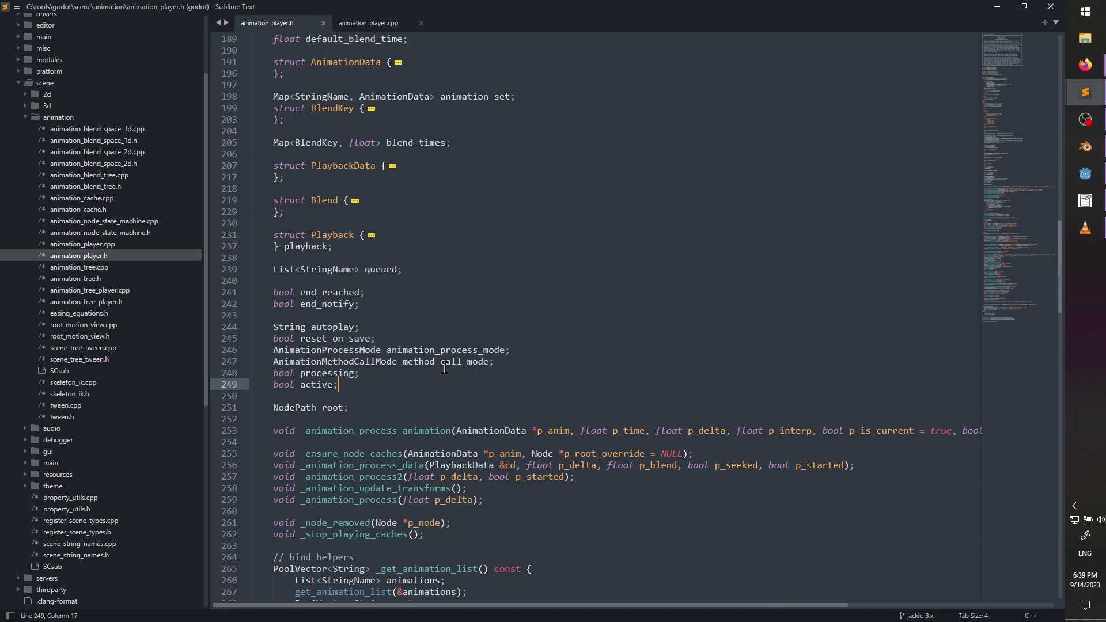
{"action": "key", "text": "Return"}
{"action": "key", "text": "Return"}
{"action": "type", "text": "b"}
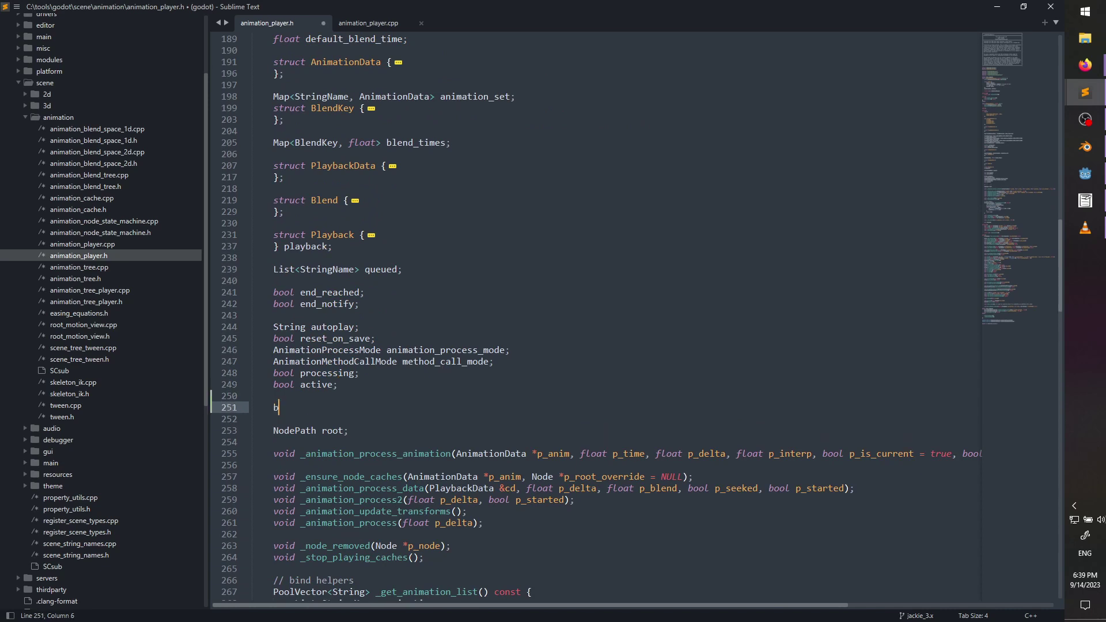
{"action": "type", "text": "ool play_in_editor;"}
- Declare the public getter "bool can_play_in_editor() const;" below get_current_animation_length in the AnimationPlayer class
{"action": "scroll", "coordinate": [430, 315], "scroll_direction": "down", "scroll_amount": 5}
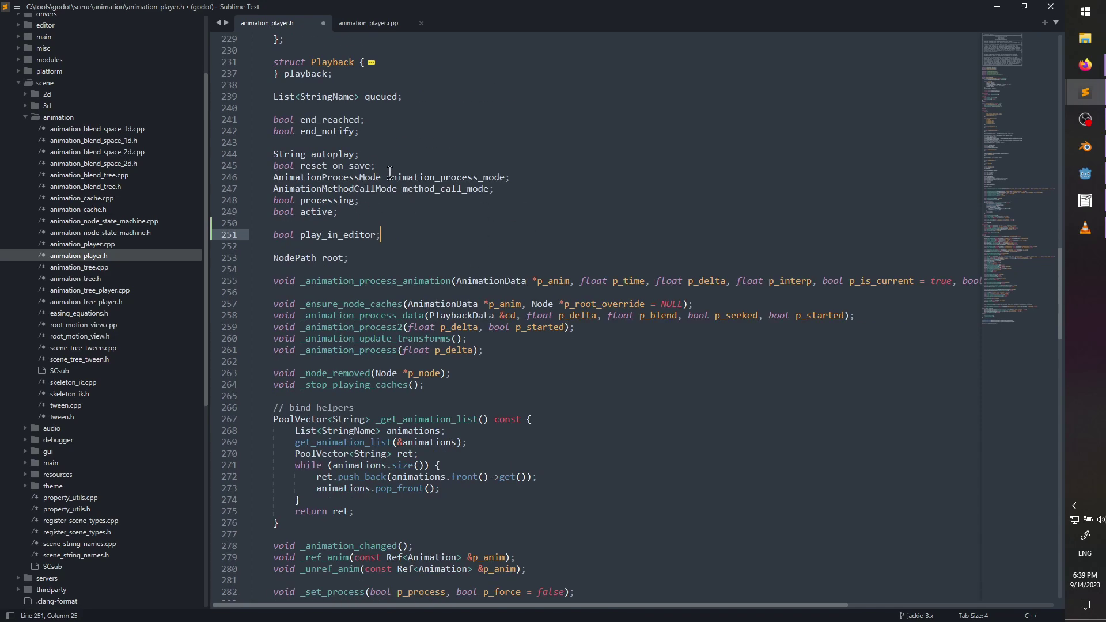
{"action": "left_click_drag", "start_coordinate": [390, 168], "coordinate": [395, 158]}
{"action": "left_click", "coordinate": [401, 157]}
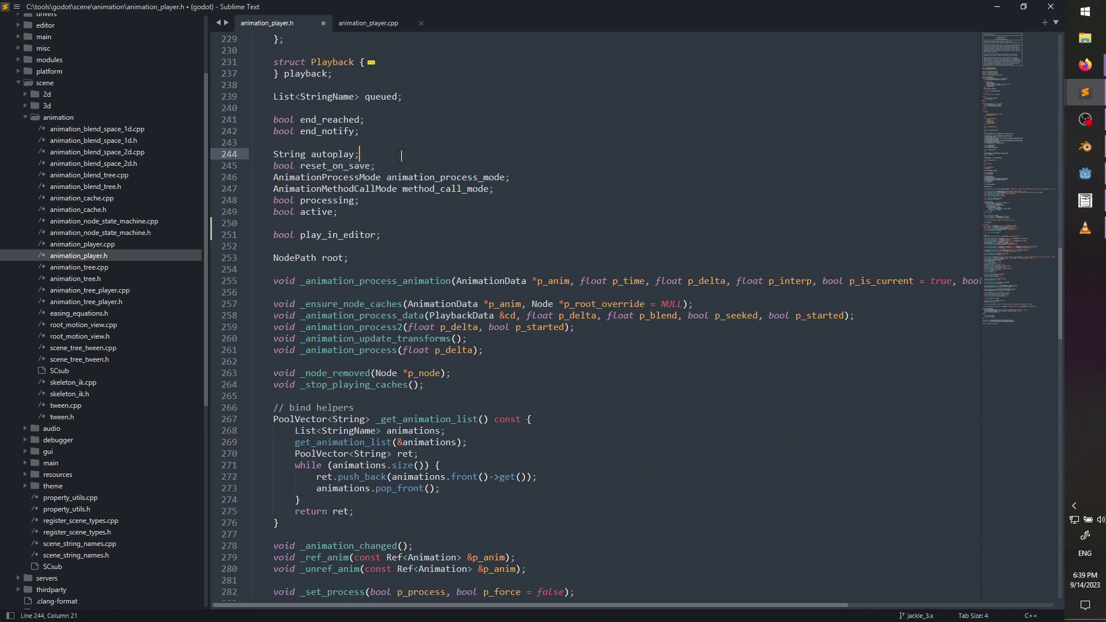
{"action": "scroll", "coordinate": [456, 218], "scroll_direction": "down", "scroll_amount": 6}
{"action": "scroll", "coordinate": [458, 218], "scroll_direction": "up", "scroll_amount": 3}
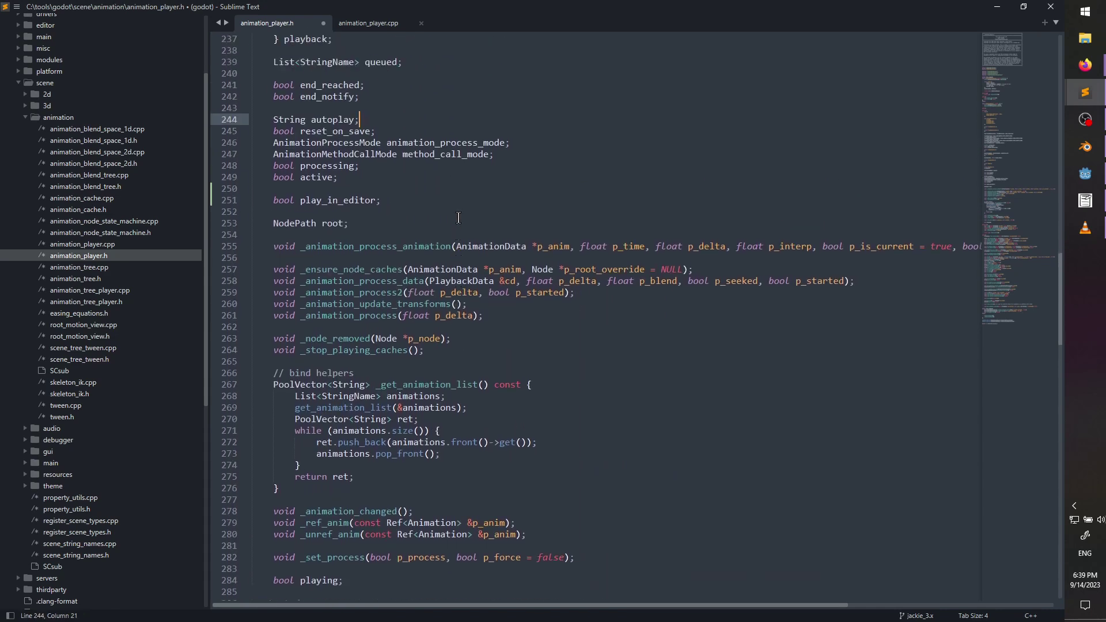
{"action": "scroll", "coordinate": [368, 239], "scroll_direction": "down", "scroll_amount": 18}
{"action": "scroll", "coordinate": [392, 229], "scroll_direction": "down", "scroll_amount": 8}
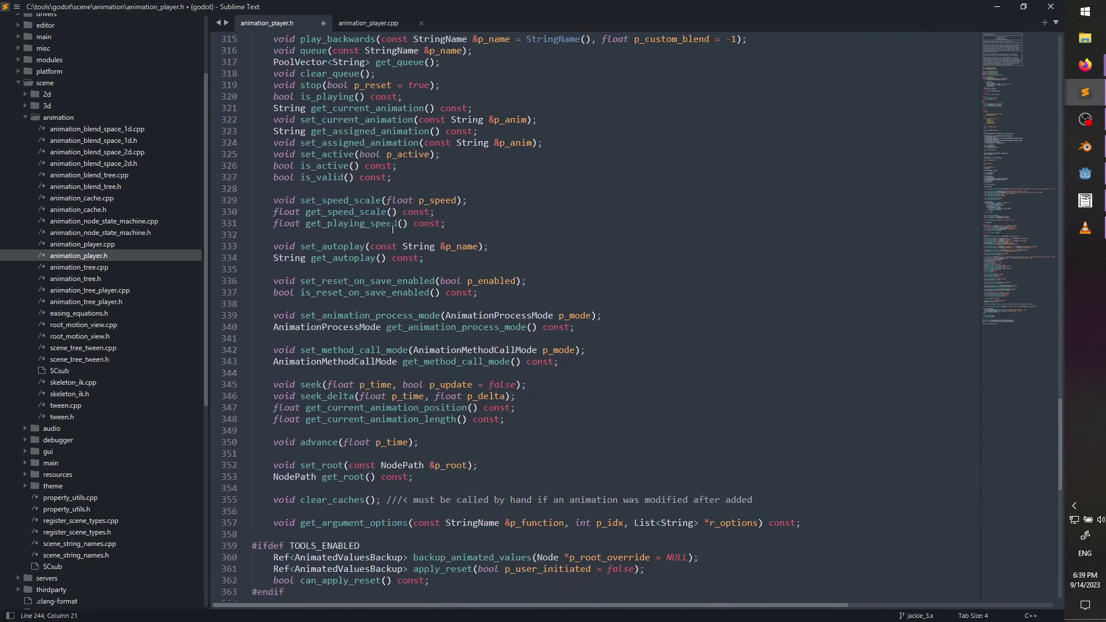
{"action": "scroll", "coordinate": [393, 228], "scroll_direction": "down", "scroll_amount": 4}
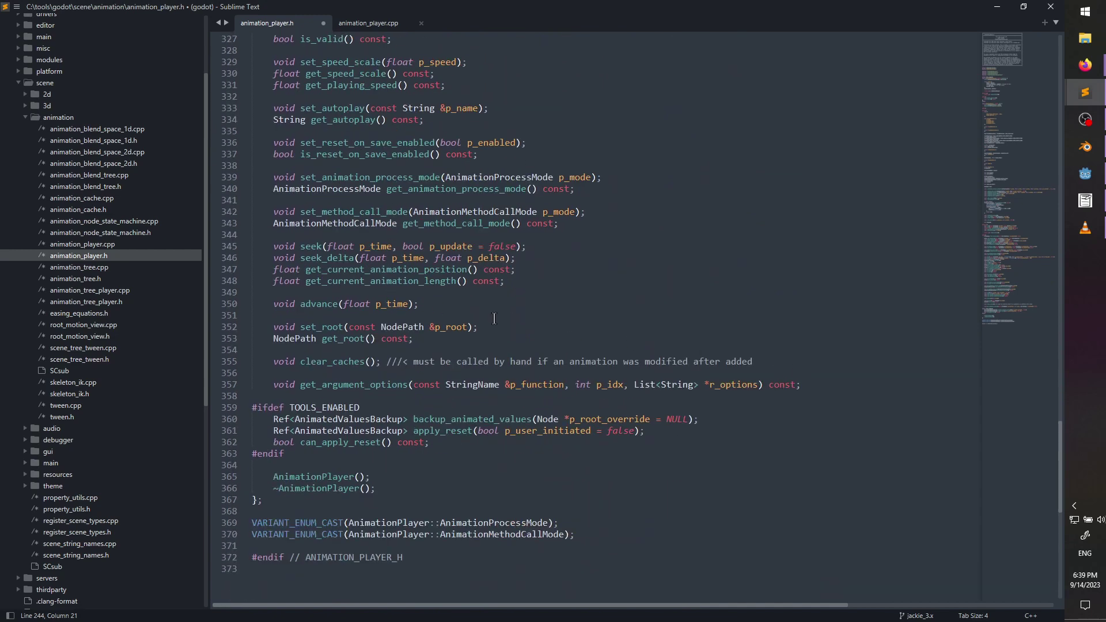
{"action": "left_click", "coordinate": [540, 284]}
{"action": "key", "text": "Return"}
{"action": "key", "text": "Return"}
{"action": "type", "text": "bool can"}
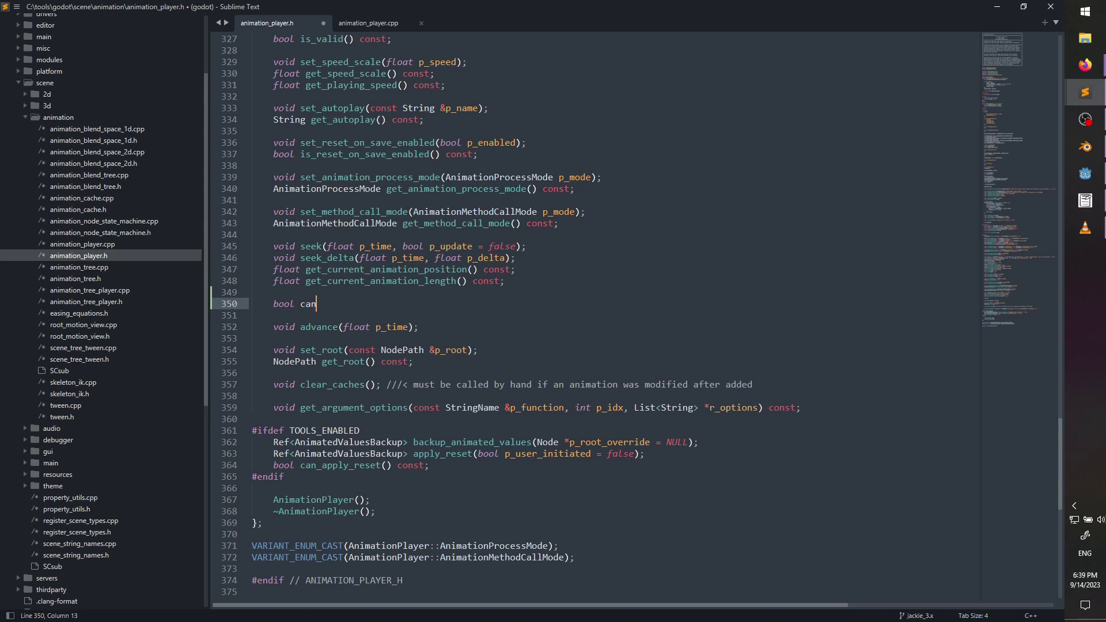
{"action": "type", "text": "_t"}
{"action": "type", "text": "play_in_edit"}
{"action": "type", "text": "or() const;"}
- Declare the setter "void set_play_in_editor(bool p_play);" below the can_play_in_editor getter and save the header
{"action": "key", "text": "Return"}
{"action": "type", "text": "void "}
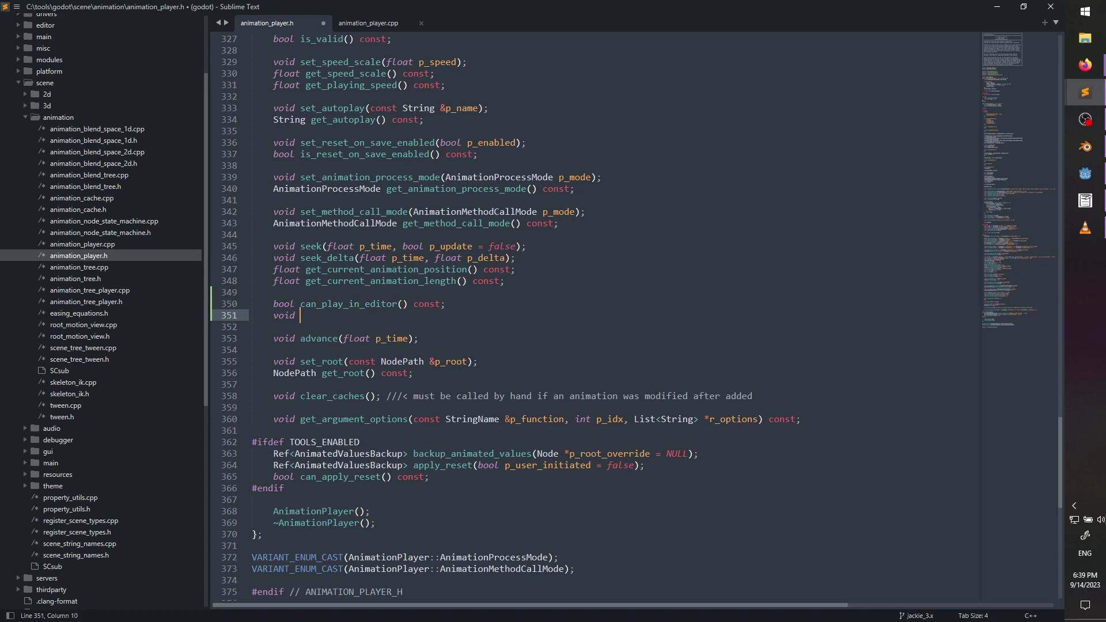
{"action": "type", "text": "set_play_in_editor("}
{"action": "type", "text": "bool p"}
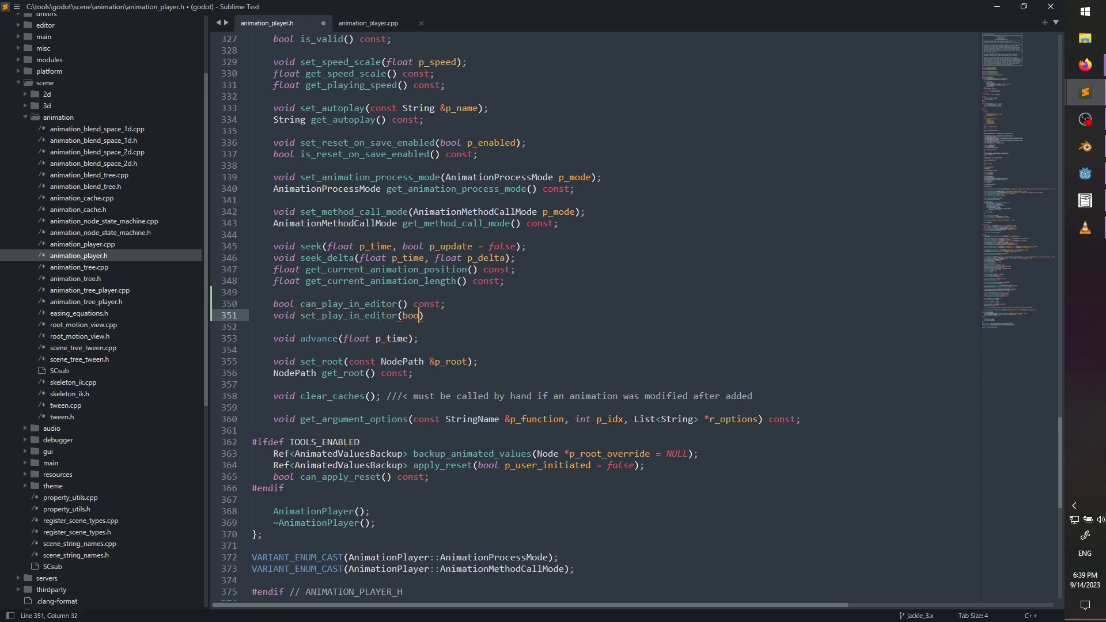
{"action": "type", "text": "_play"}
{"action": "key", "text": "BackSpace"}
{"action": "type", "text": ";"}
{"action": "key", "text": "ctrl+s"}
- In animation_player.cpp, change can_call's condition to "is_inside_tree() && (play_in_editor || !Engine::get_singleton()->is_editor_hint())" and save the file
{"action": "scroll", "coordinate": [391, 128], "scroll_direction": "down", "scroll_amount": 8}
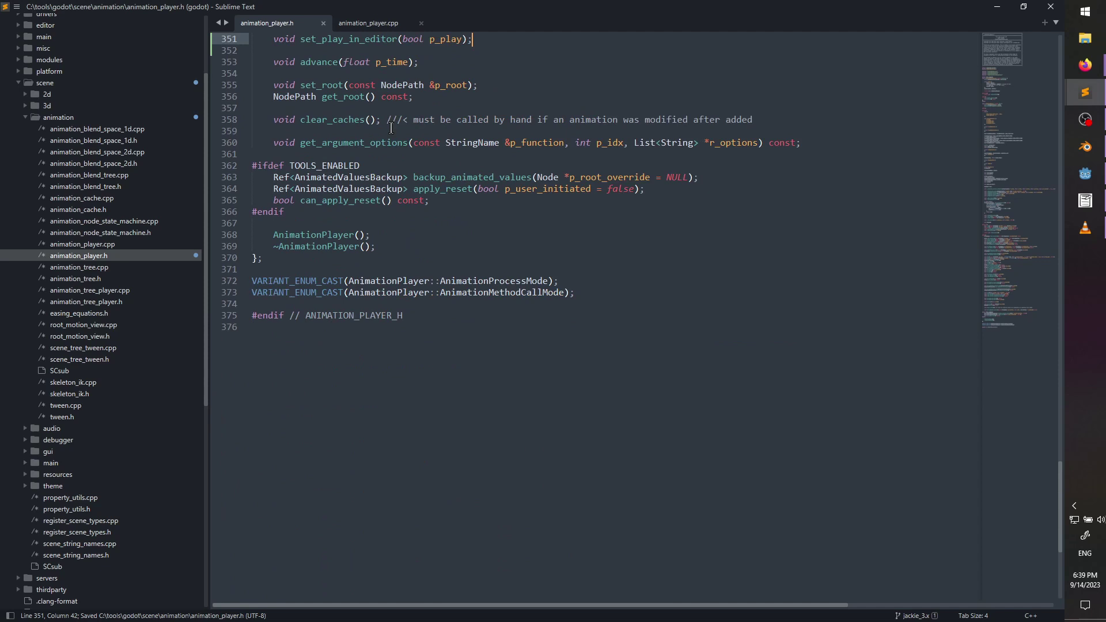
{"action": "left_click", "coordinate": [370, 24]}
{"action": "left_click", "coordinate": [287, 228]}
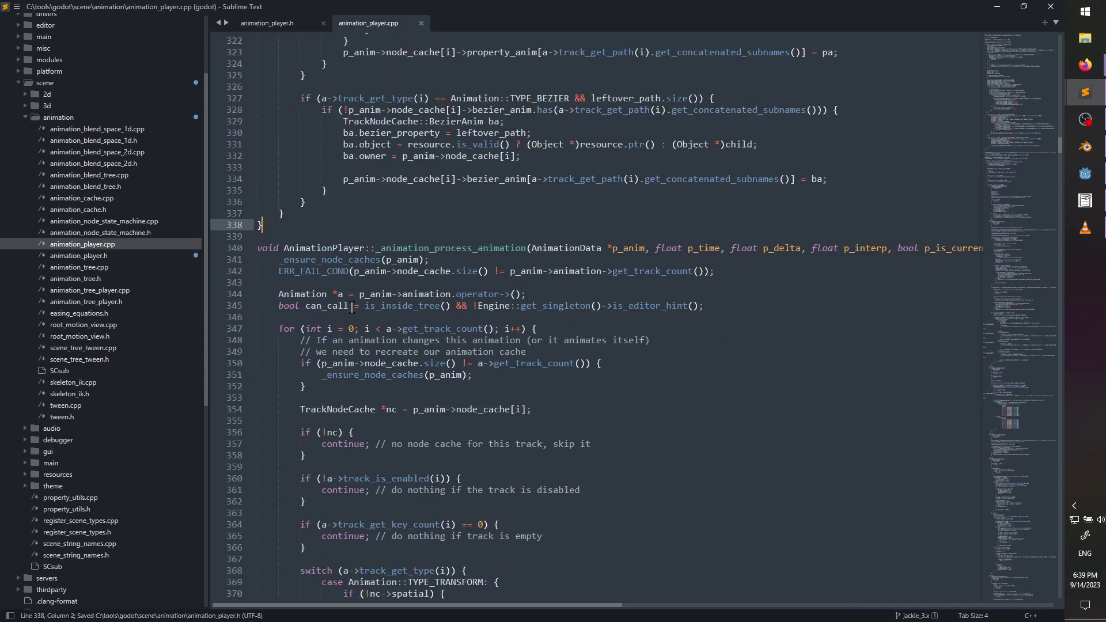
{"action": "left_click", "coordinate": [473, 306]}
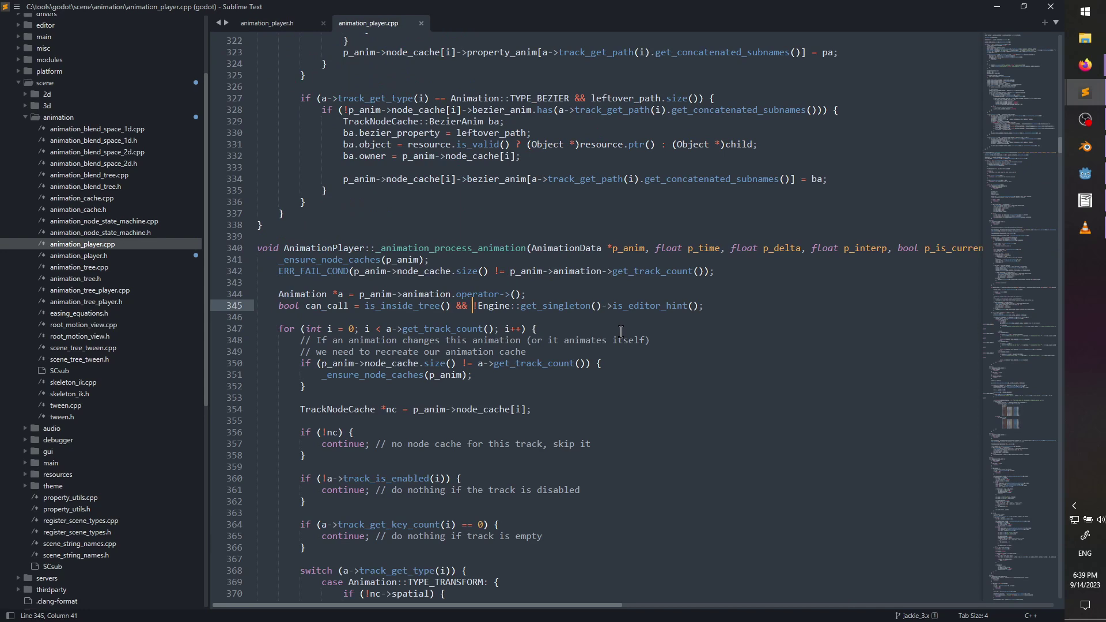
{"action": "type", "text": "("}
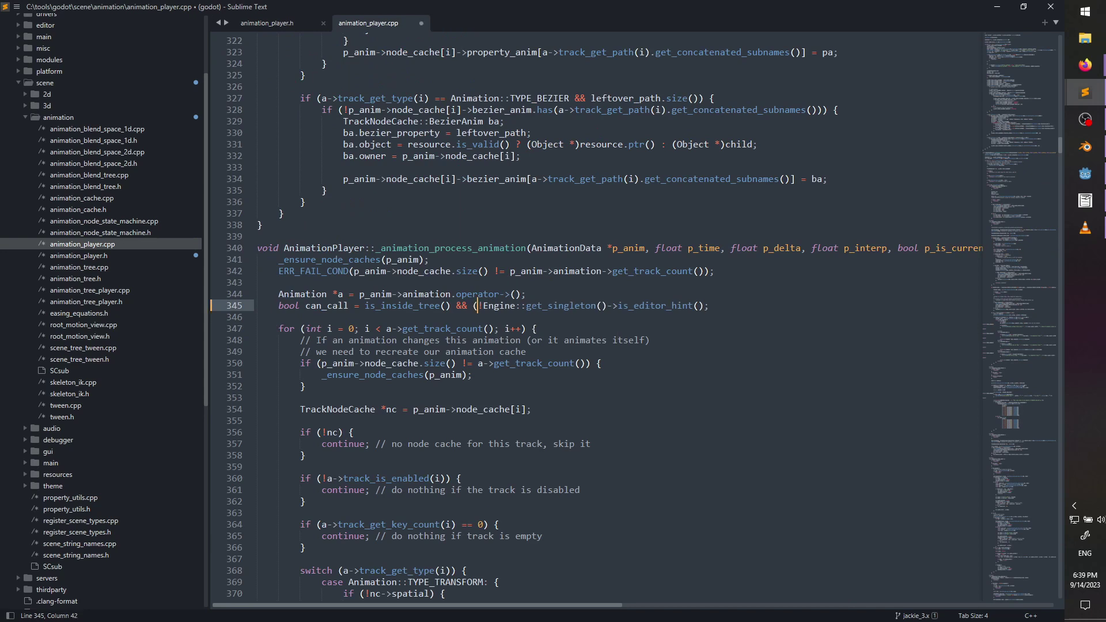
{"action": "type", "text": "play_in_"}
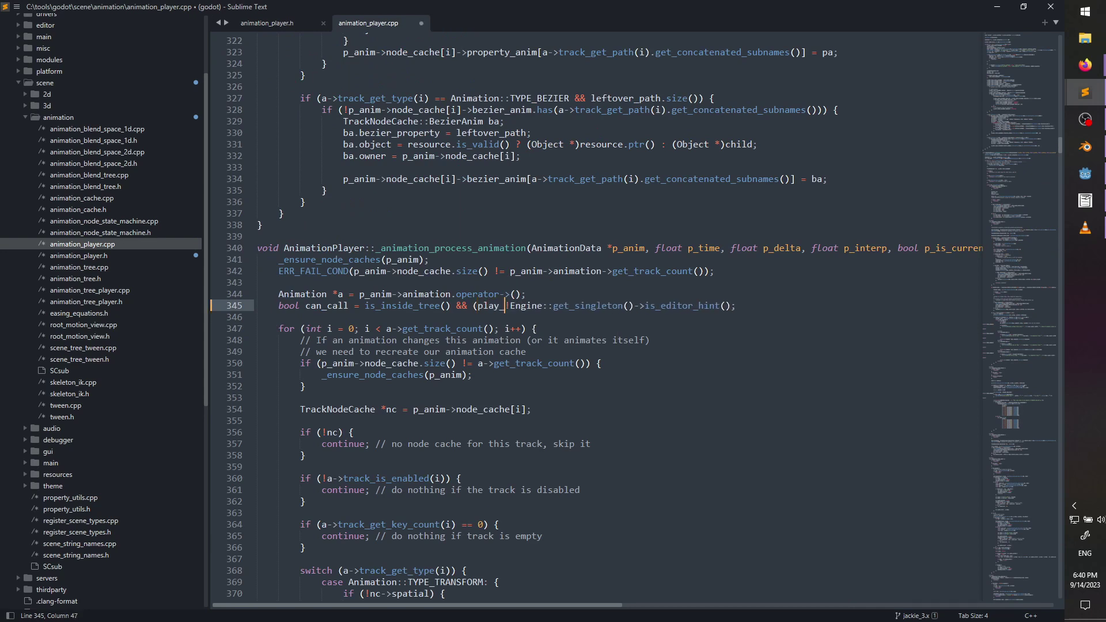
{"action": "type", "text": "editor or"}
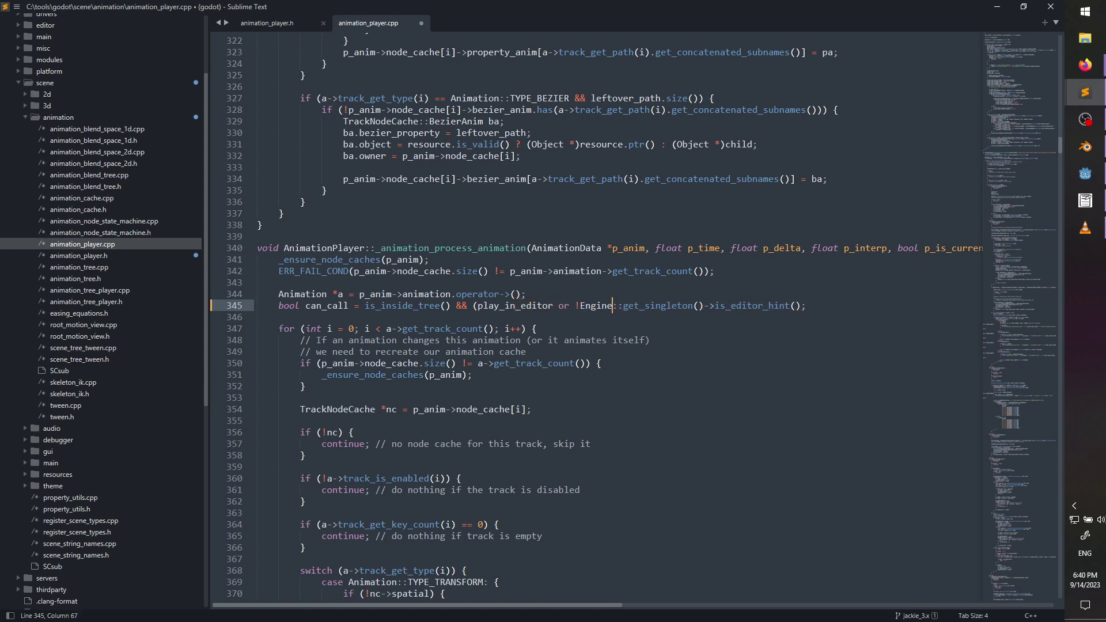
{"action": "key", "text": "BackSpace"}
{"action": "key", "text": "BackSpace"}
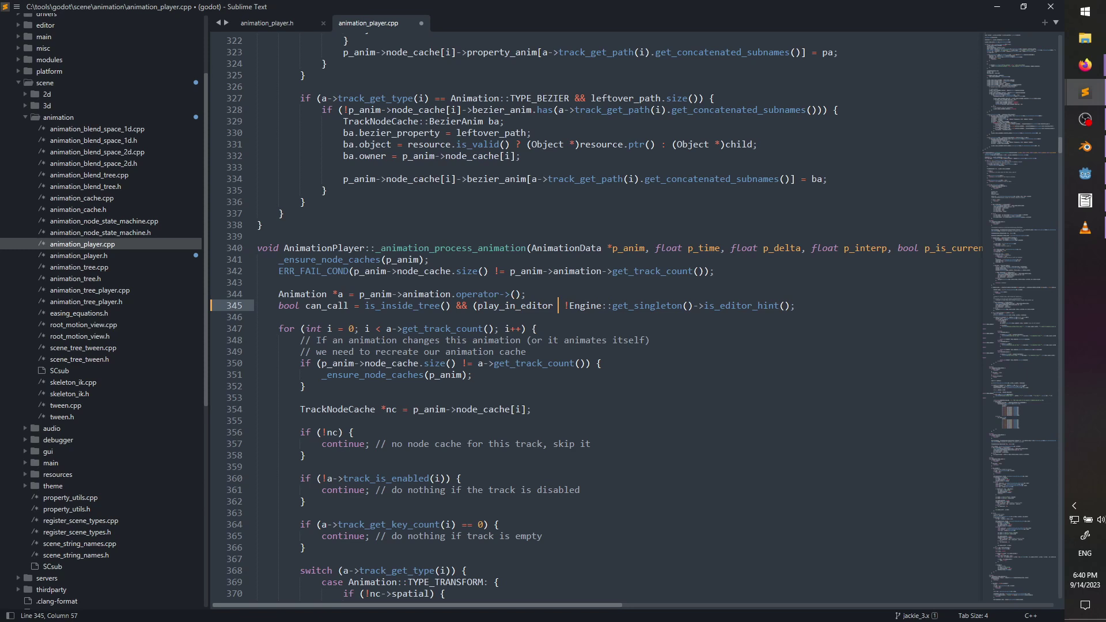
{"action": "type", "text": "||"}
{"action": "key", "text": "ctrl+Right"}
{"action": "key", "text": "ctrl+Right"}
{"action": "key", "text": "ctrl+Right"}
{"action": "key", "text": "ctrl+Right"}
{"action": "key", "text": "ctrl+Right"}
{"action": "key", "text": "ctrl+Right"}
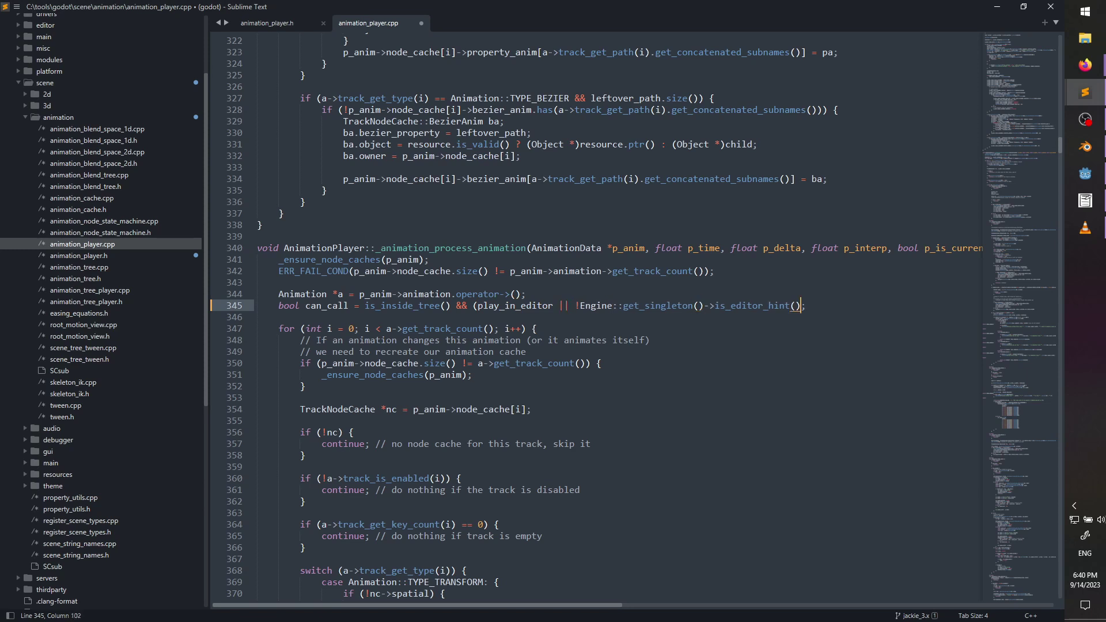
{"action": "type", "text": ")"}
{"action": "key", "text": "ctrl+s"}
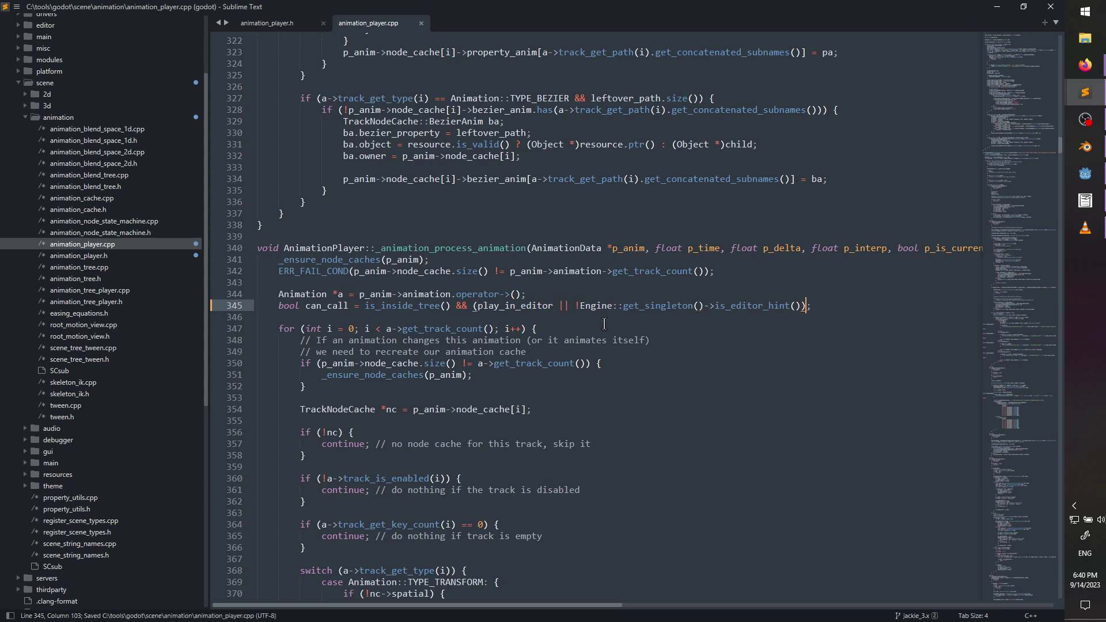
- Review the parts of the can_call condition in animation_player.cpp and compare them with the AnimationPlayer declarations in animation_player.h
{"action": "left_click", "coordinate": [535, 294]}
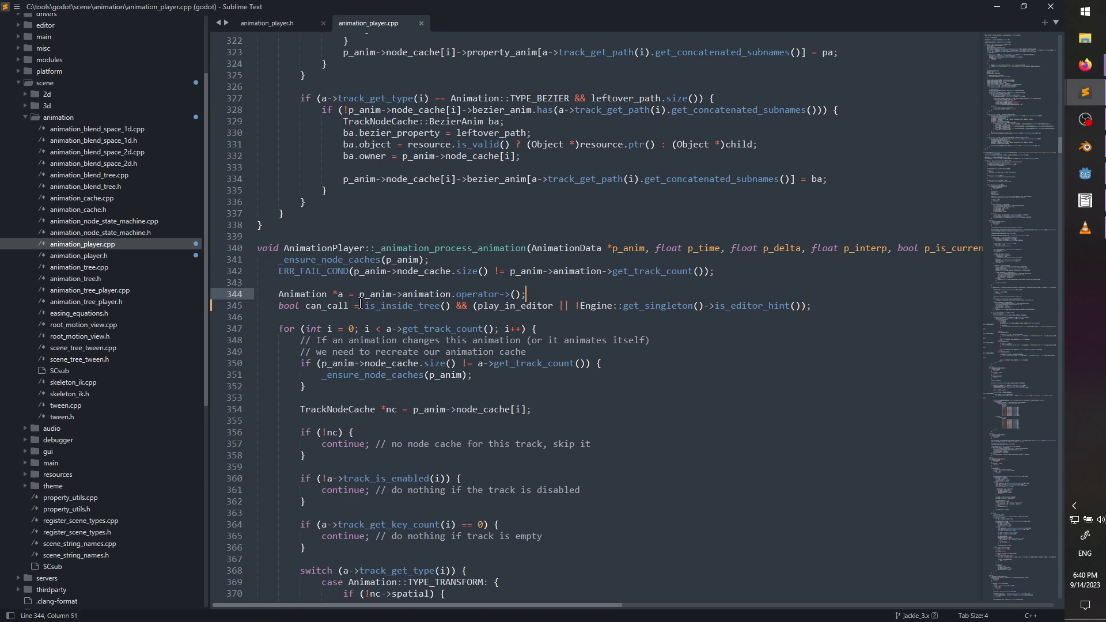
{"action": "left_click_drag", "start_coordinate": [362, 305], "coordinate": [464, 305]}
{"action": "left_click", "coordinate": [488, 305]}
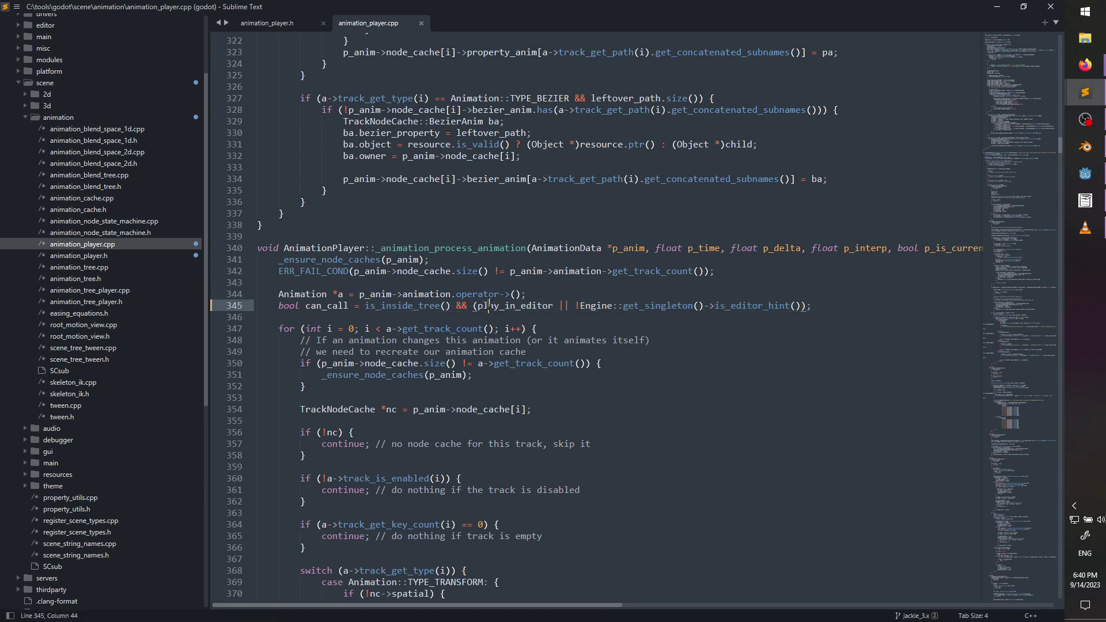
{"action": "double_click", "coordinate": [661, 306]}
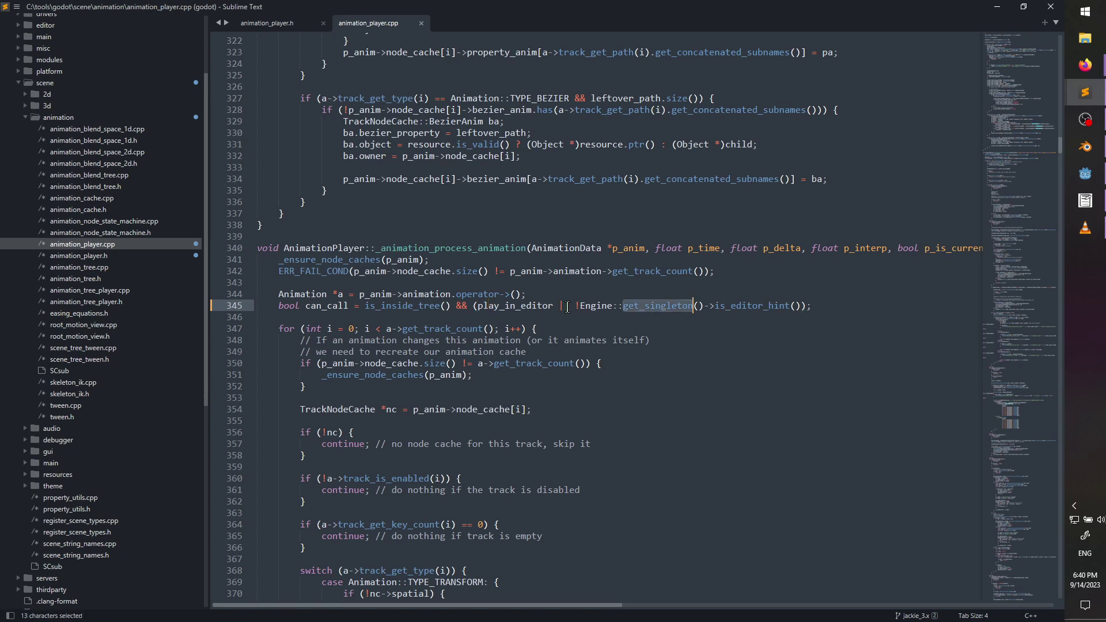
{"action": "left_click", "coordinate": [519, 305]}
{"action": "left_click", "coordinate": [539, 295]}
{"action": "left_click", "coordinate": [291, 26]}
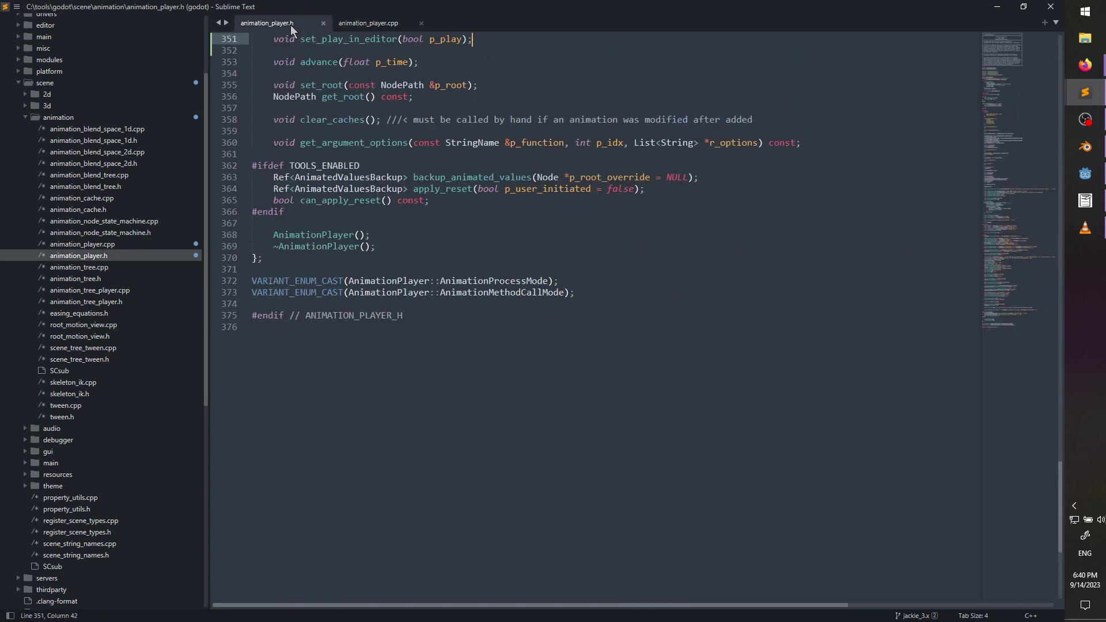
{"action": "scroll", "coordinate": [471, 220], "scroll_direction": "up", "scroll_amount": 15}
{"action": "scroll", "coordinate": [472, 219], "scroll_direction": "up", "scroll_amount": 15}
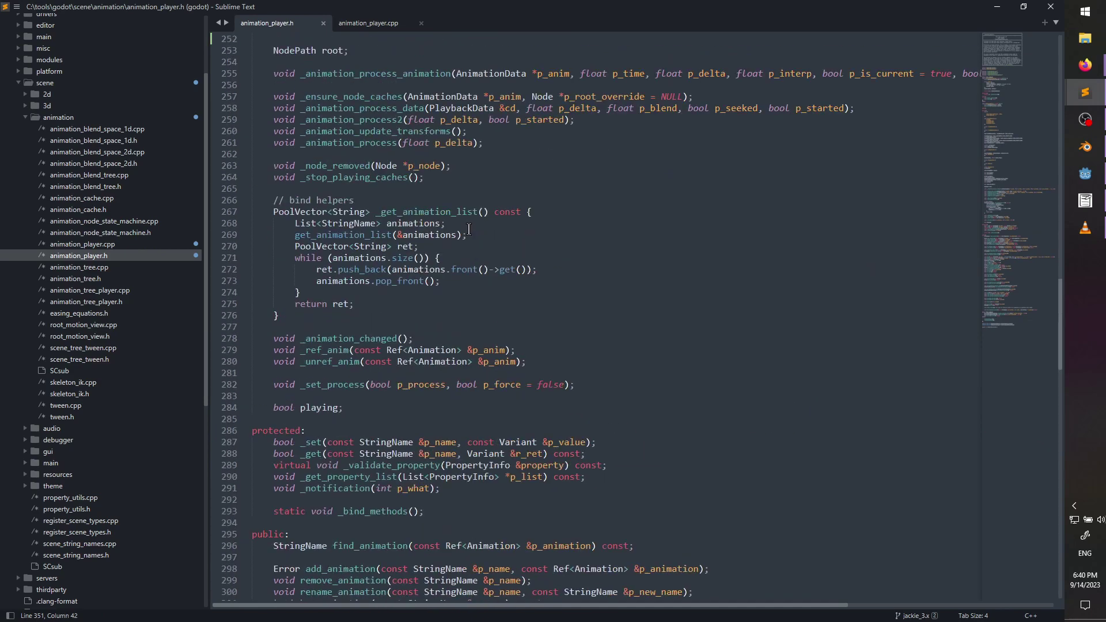
{"action": "scroll", "coordinate": [421, 213], "scroll_direction": "down", "scroll_amount": 20}
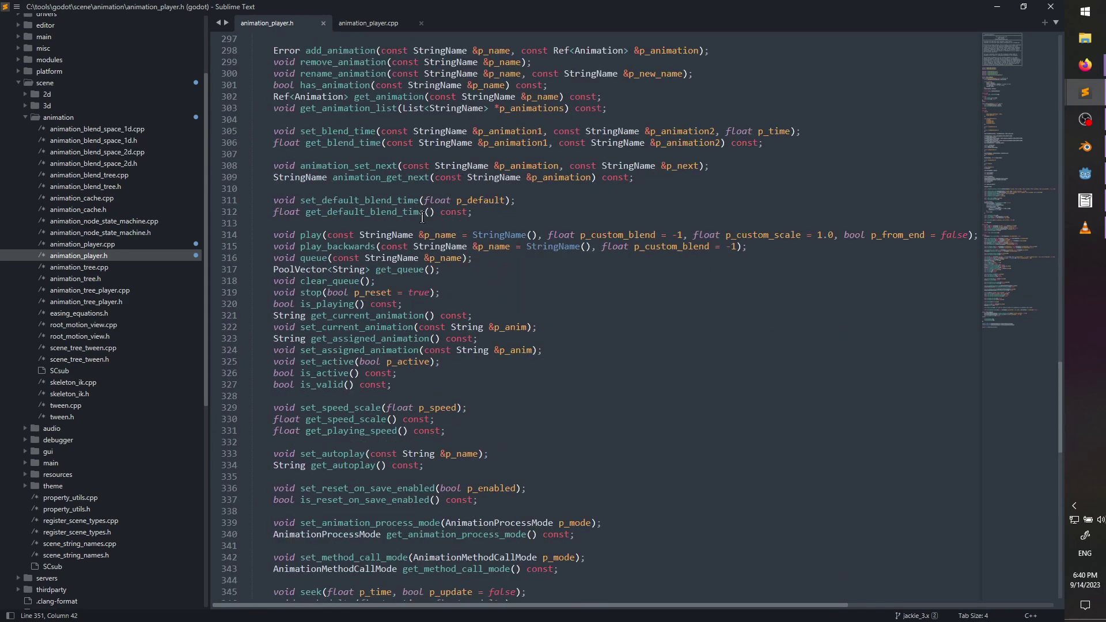
{"action": "left_click", "coordinate": [369, 27]}
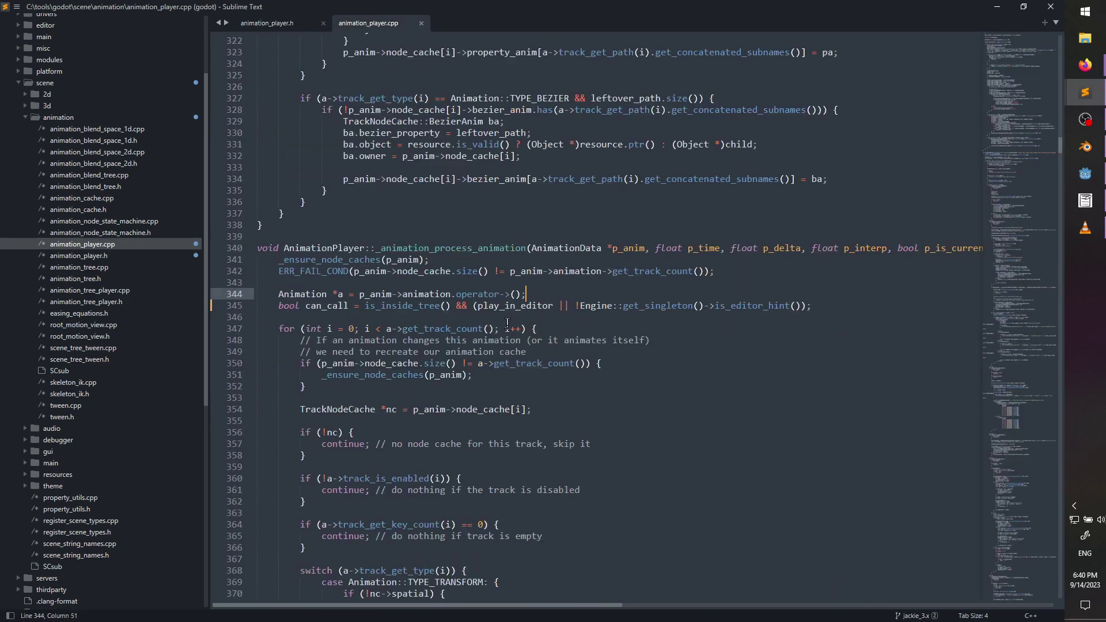
- In animation_player.h, rename the play_in_editor variable and its getter and setter all to call_in_editor, and save the header
{"action": "left_click", "coordinate": [287, 24]}
{"action": "double_click", "coordinate": [342, 409]}
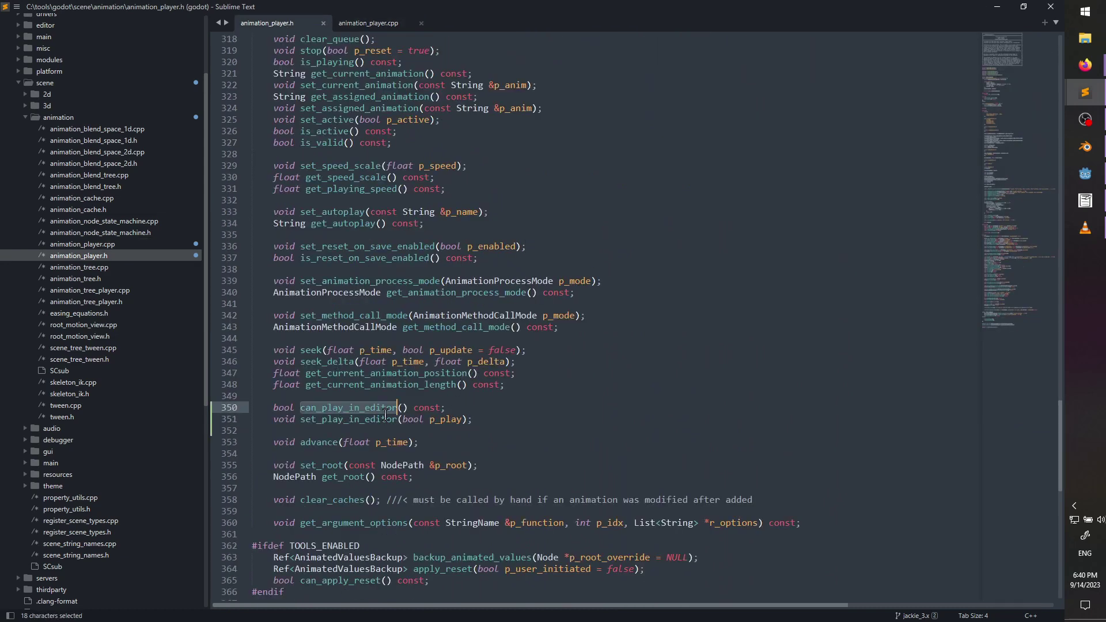
{"action": "left_click", "coordinate": [354, 409]}
{"action": "left_click_drag", "start_coordinate": [321, 409], "coordinate": [402, 406]}
{"action": "key", "text": "ctrl+d"}
{"action": "key", "text": "ctrl+d"}
{"action": "mouse_move", "coordinate": [555, 380]}
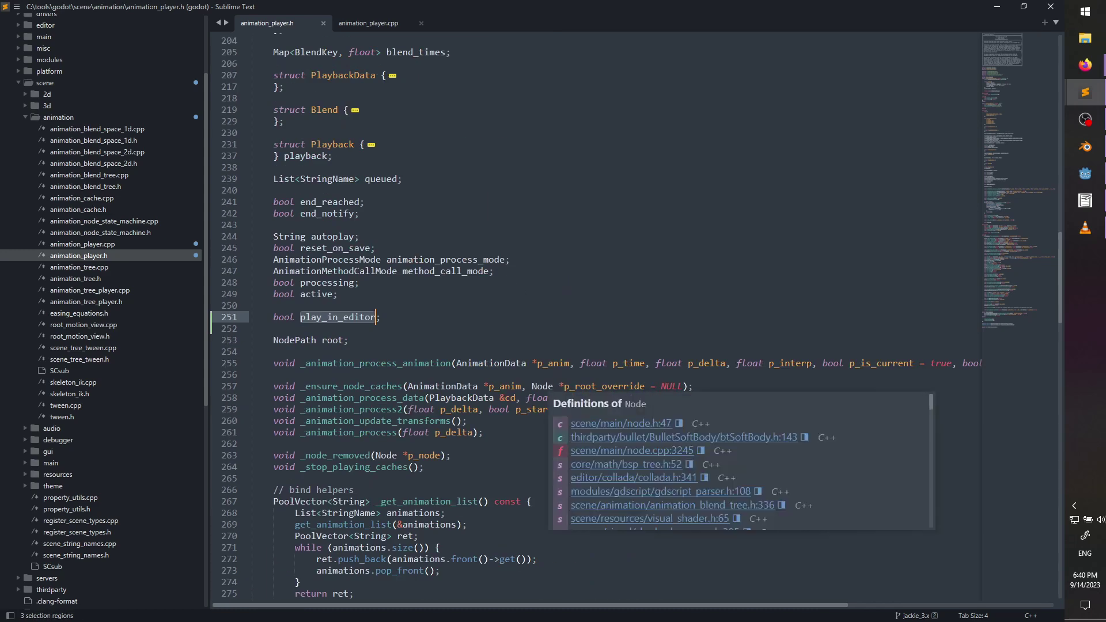
{"action": "key", "text": "BackSpace"}
{"action": "key", "text": "BackSpace"}
{"action": "key", "text": "BackSpace"}
{"action": "key", "text": "BackSpace"}
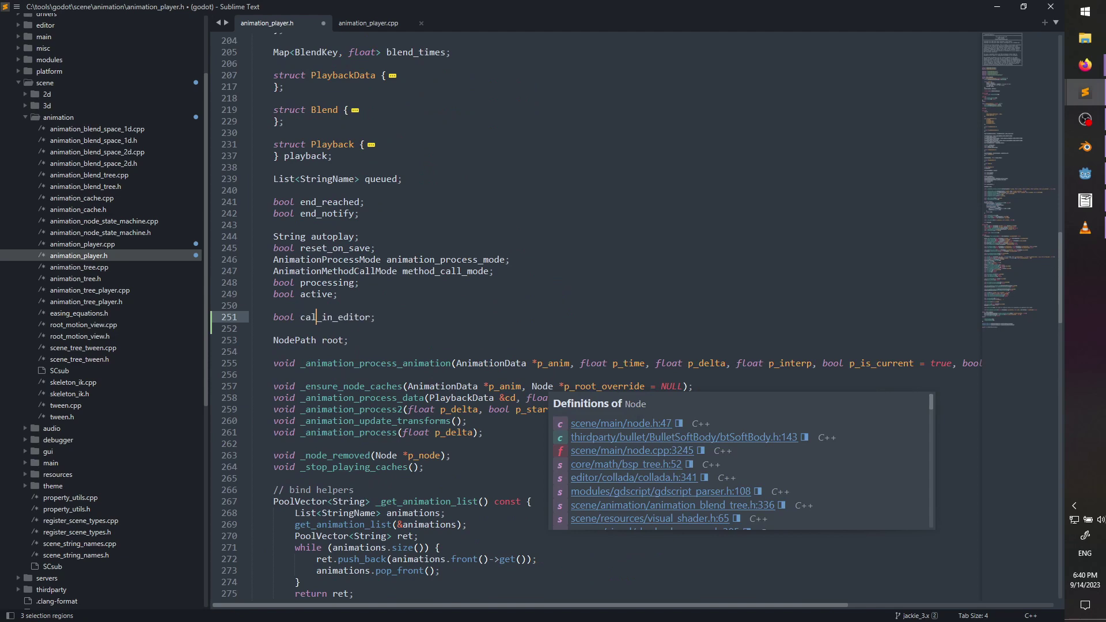
{"action": "type", "text": "call"}
{"action": "key", "text": "ctrl+s"}
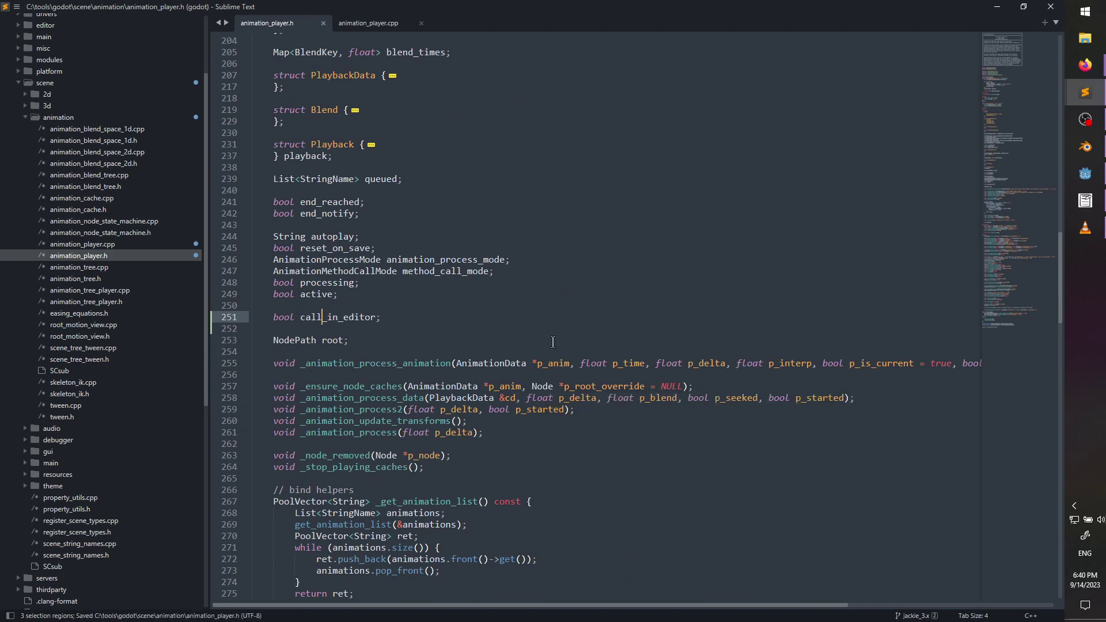
- In animation_player.cpp, replace play_in_editor with call_in_editor in the can_call condition and save the file
{"action": "left_click", "coordinate": [373, 23]}
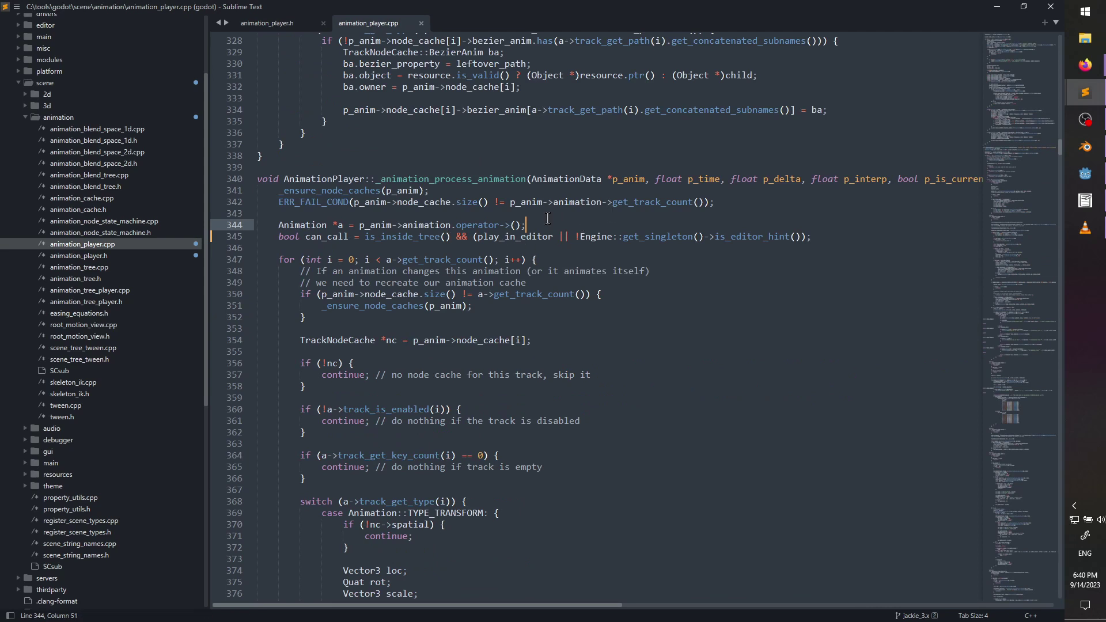
{"action": "left_click", "coordinate": [497, 238]}
{"action": "key", "text": "BackSpace"}
{"action": "key", "text": "BackSpace"}
{"action": "key", "text": "BackSpace"}
{"action": "key", "text": "BackSpace"}
{"action": "type", "text": "call"}
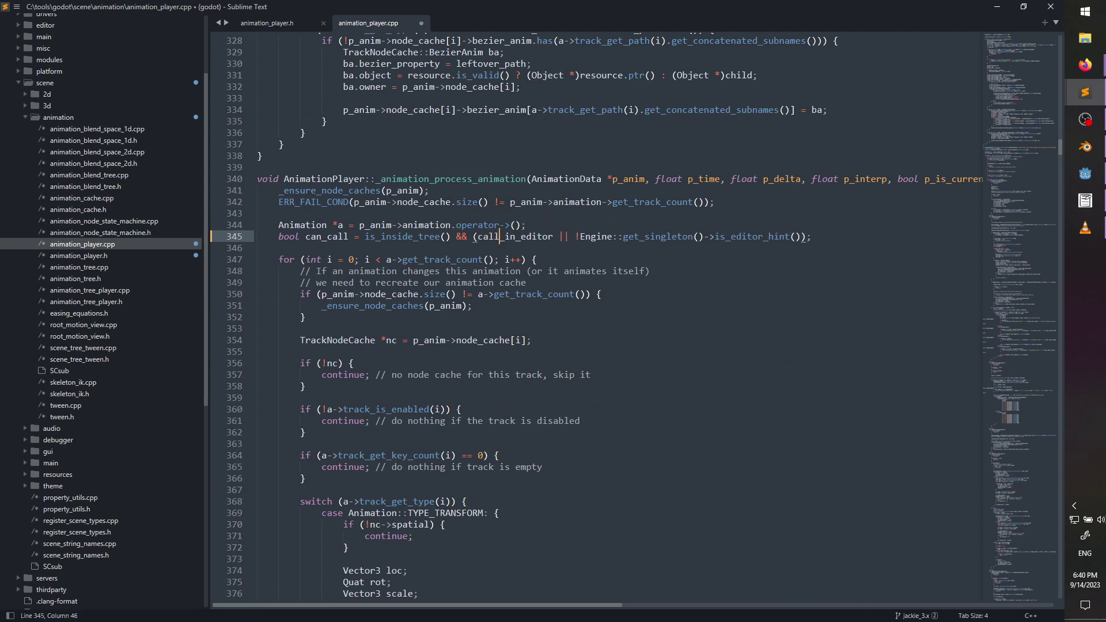
{"action": "key", "text": "ctrl+s"}
- Copy the two call_in_editor function declarations from the AnimationPlayer class in animation_player.h
{"action": "left_click", "coordinate": [266, 23]}
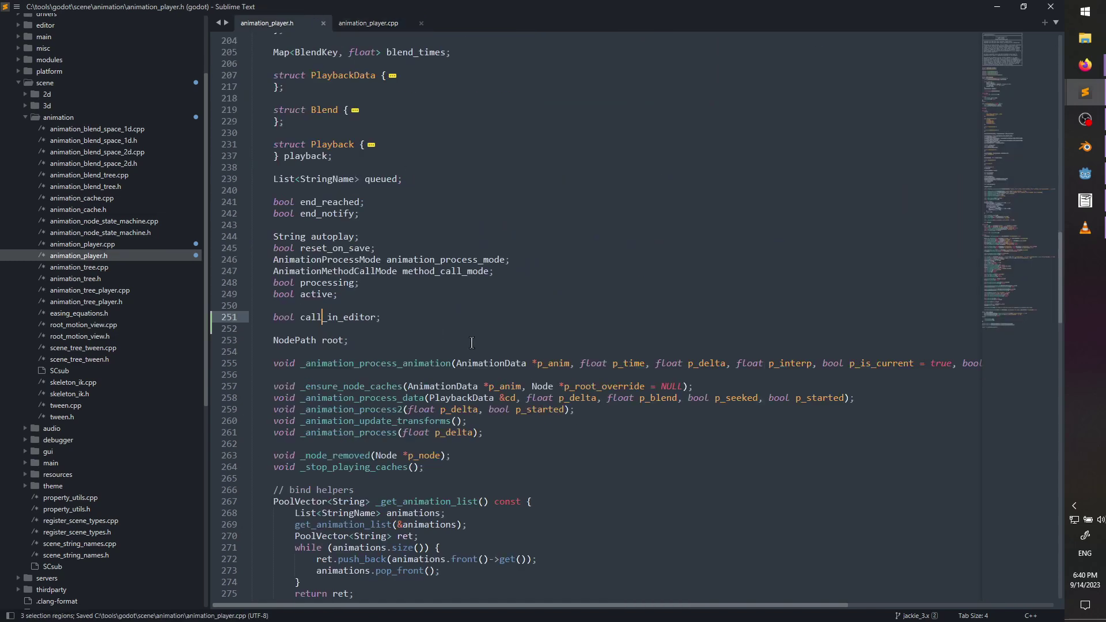
{"action": "scroll", "coordinate": [490, 334], "scroll_direction": "down", "scroll_amount": 15}
{"action": "scroll", "coordinate": [503, 328], "scroll_direction": "down", "scroll_amount": 20}
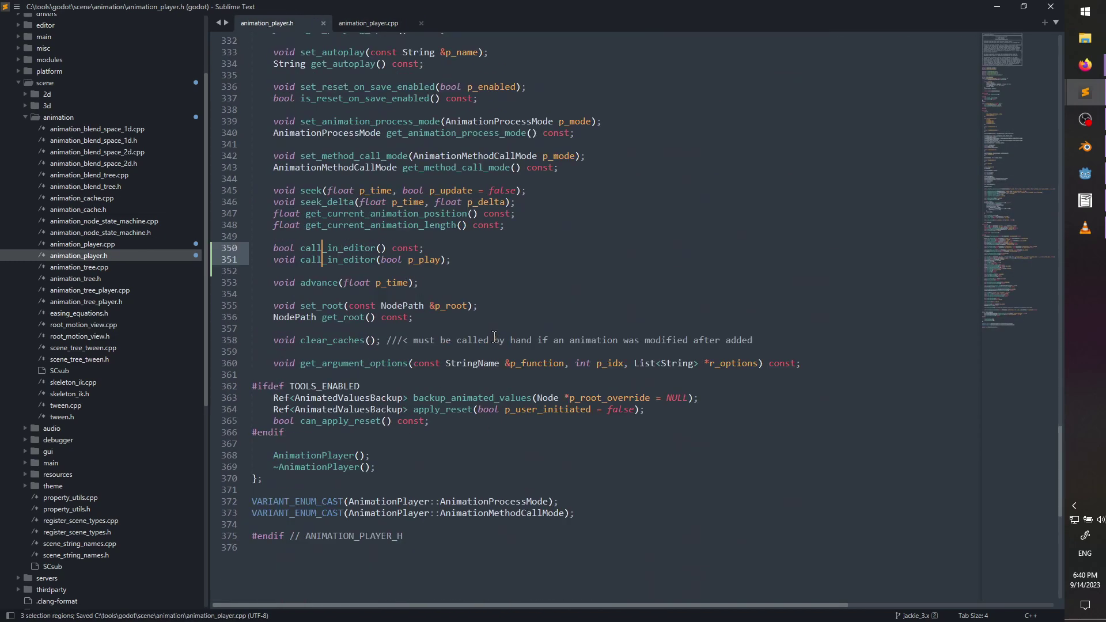
{"action": "left_click_drag", "start_coordinate": [482, 282], "coordinate": [480, 236]}
{"action": "key", "text": "ctrl+c"}
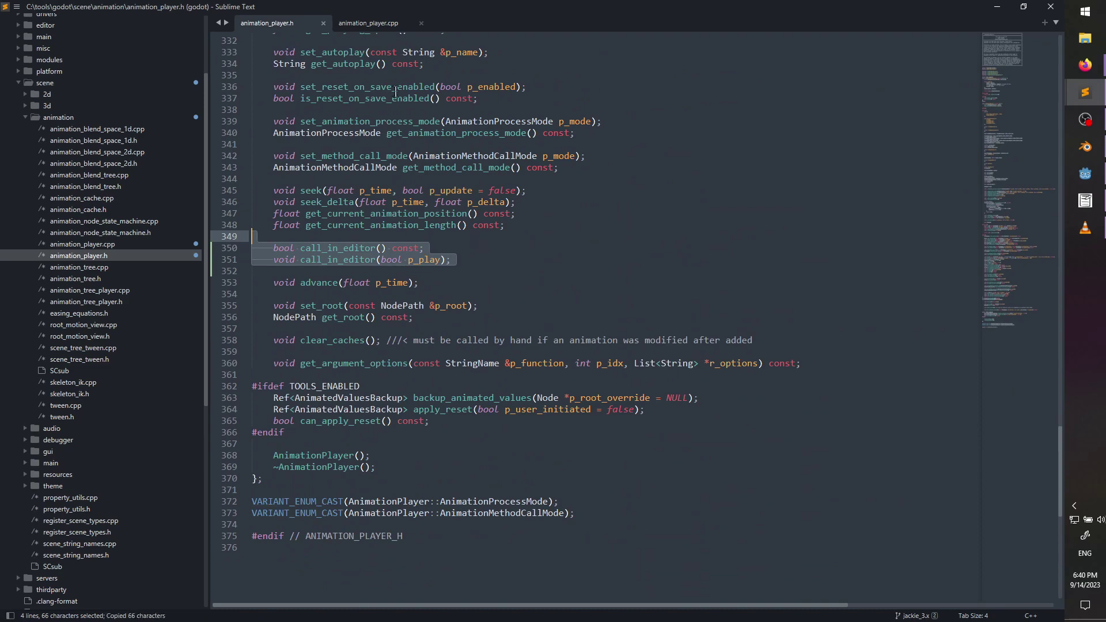
- Paste the copied declarations into animation_player.cpp between get_argument_options and the TOOLS_ENABLED block
{"action": "left_click", "coordinate": [368, 23]}
{"action": "scroll", "coordinate": [523, 259], "scroll_direction": "up", "scroll_amount": 2}
{"action": "scroll", "coordinate": [531, 259], "scroll_direction": "down", "scroll_amount": 20}
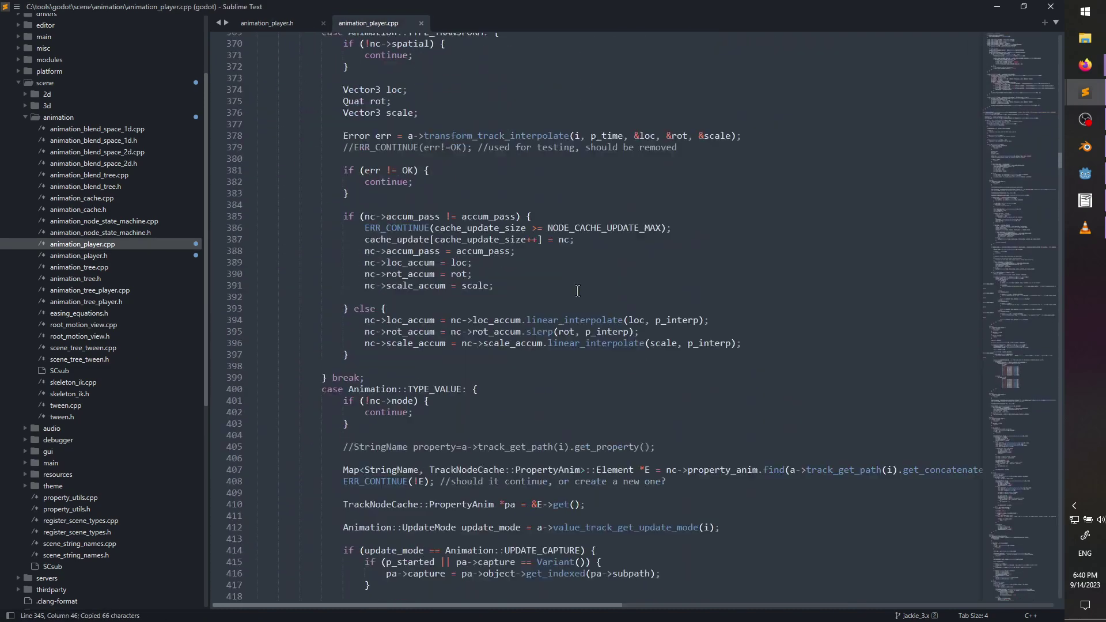
{"action": "left_click_drag", "start_coordinate": [1018, 172], "coordinate": [1007, 541]}
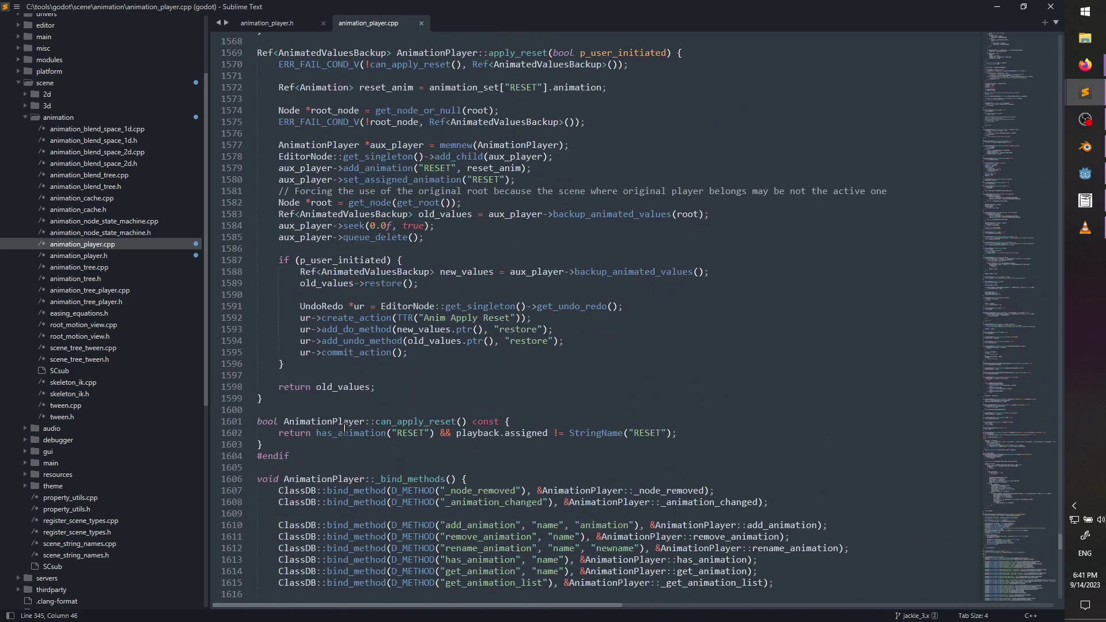
{"action": "left_click", "coordinate": [341, 446]}
{"action": "scroll", "coordinate": [341, 447], "scroll_direction": "up", "scroll_amount": 8}
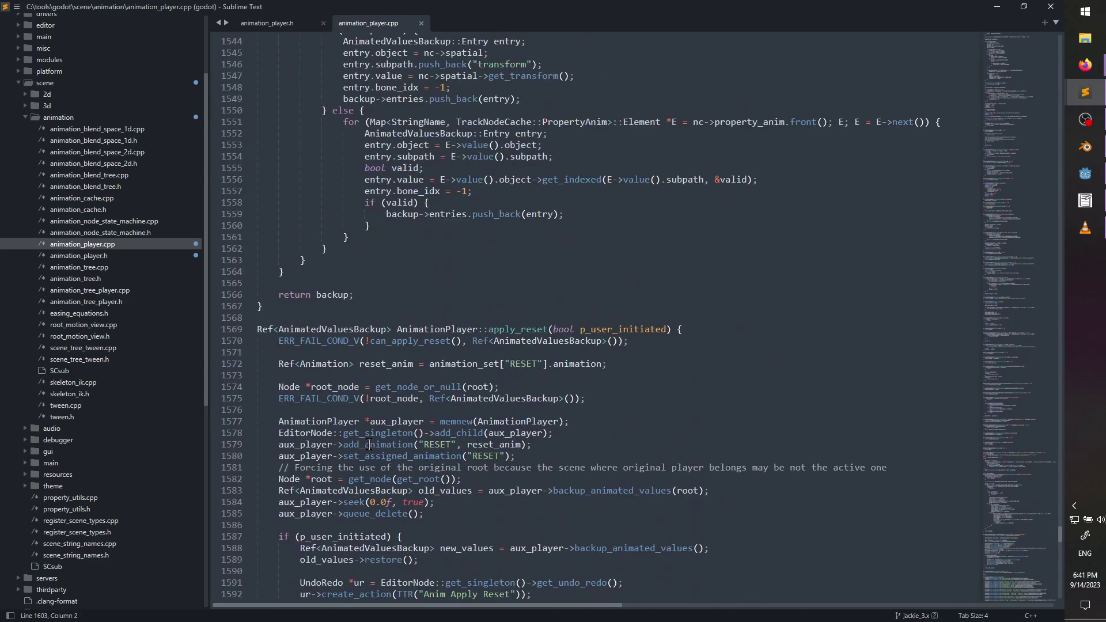
{"action": "scroll", "coordinate": [372, 440], "scroll_direction": "down", "scroll_amount": 11}
{"action": "scroll", "coordinate": [365, 419], "scroll_direction": "up", "scroll_amount": 3}
{"action": "scroll", "coordinate": [366, 421], "scroll_direction": "up", "scroll_amount": 20}
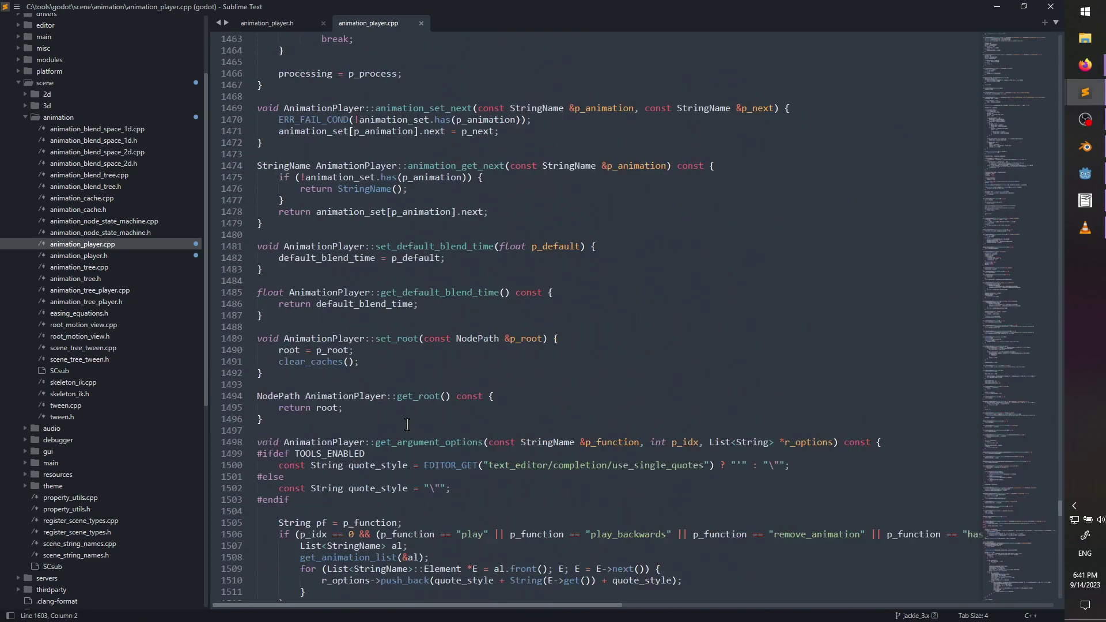
{"action": "scroll", "coordinate": [407, 424], "scroll_direction": "down", "scroll_amount": 7}
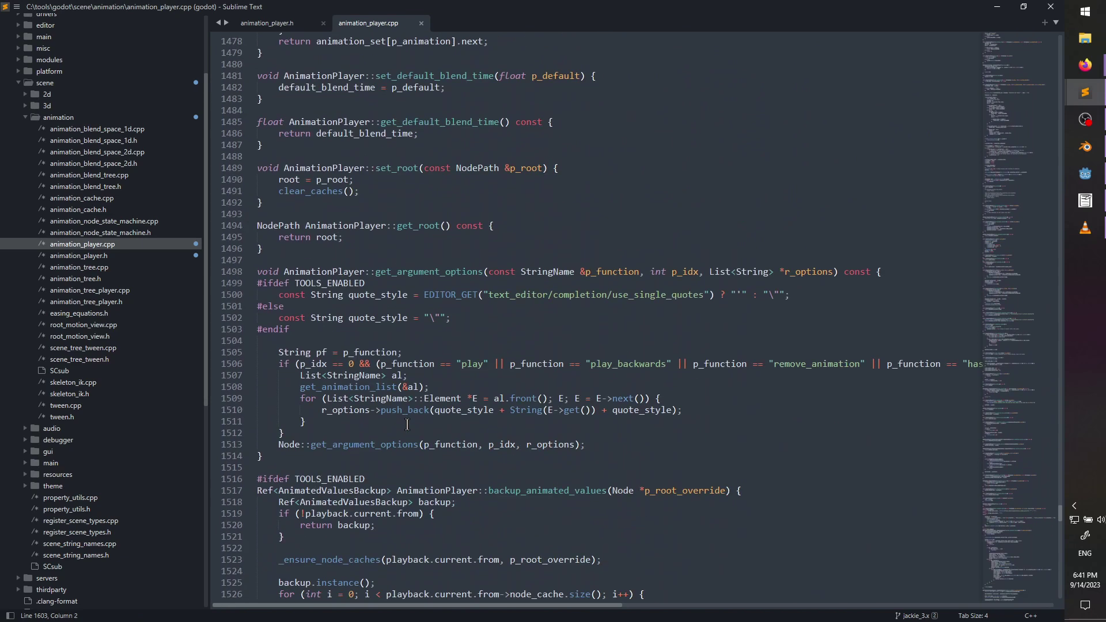
{"action": "left_click", "coordinate": [302, 456]}
{"action": "key", "text": "Return"}
{"action": "key", "text": "Return"}
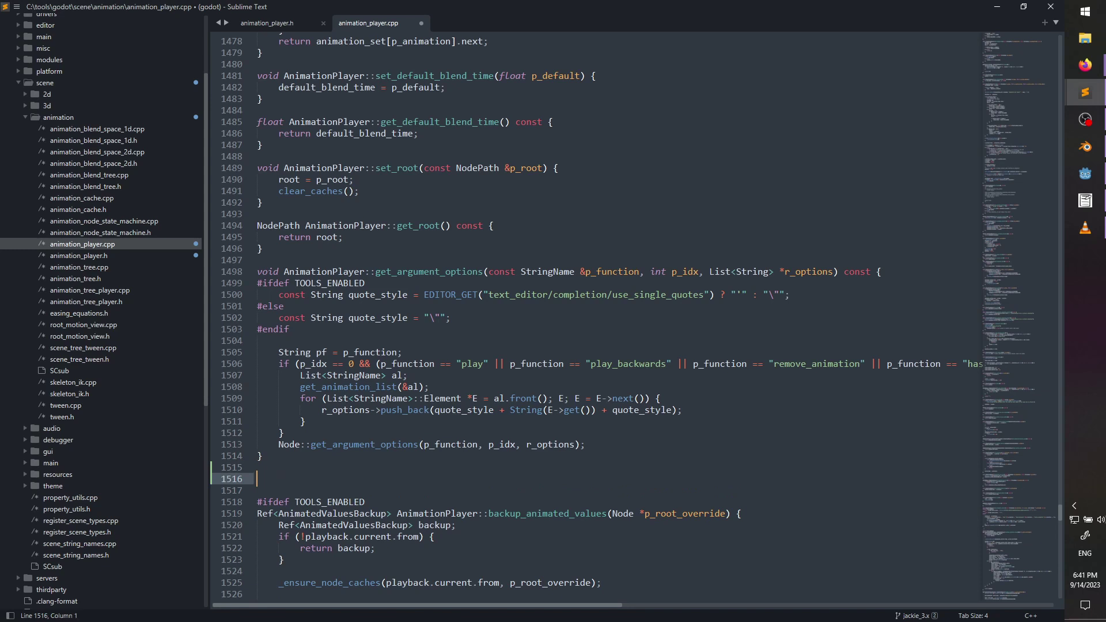
{"action": "key", "text": "ctrl+v"}
- Remove the indentation from both pasted call_in_editor declarations
{"action": "key", "text": "Up"}
{"action": "key", "text": "Up"}
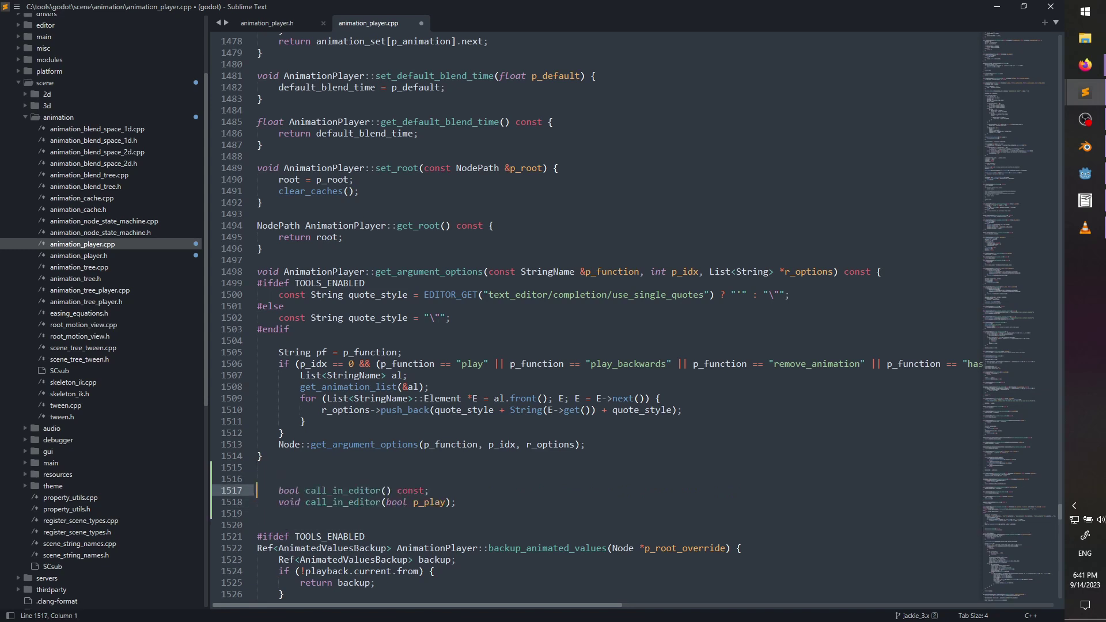
{"action": "key", "text": "shift+Tab"}
{"action": "key", "text": "Down"}
{"action": "key", "text": "shift+Tab"}
{"action": "key", "text": "Up"}
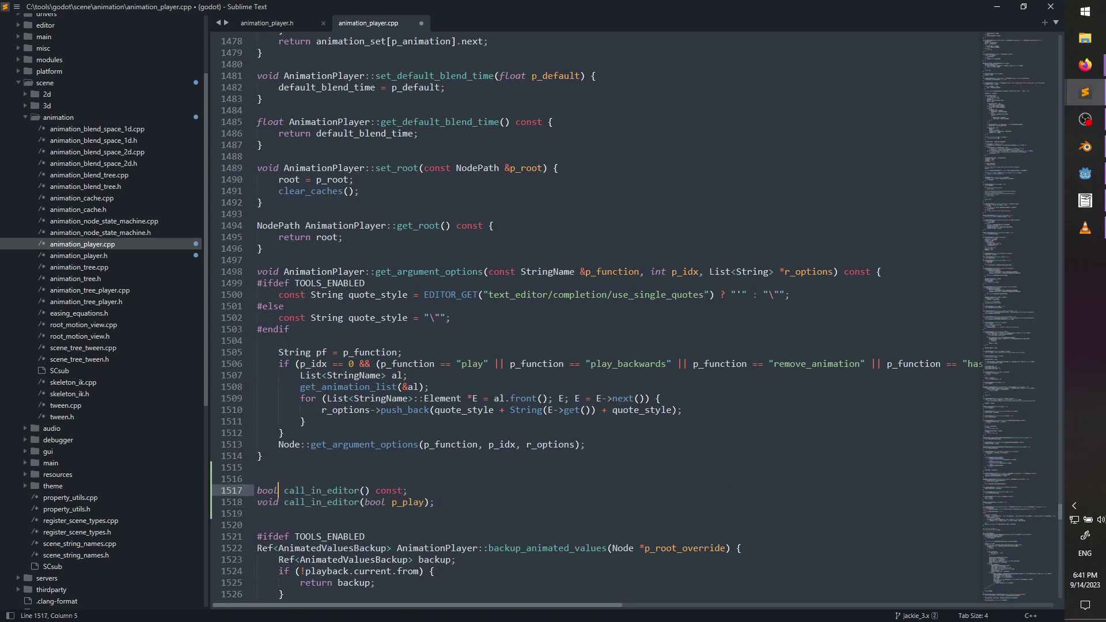
- Rename the pasted getter to AnimationPlayer::can_call_in_editor
{"action": "key", "text": "Right"}
{"action": "type", "text": "AnimationP"}
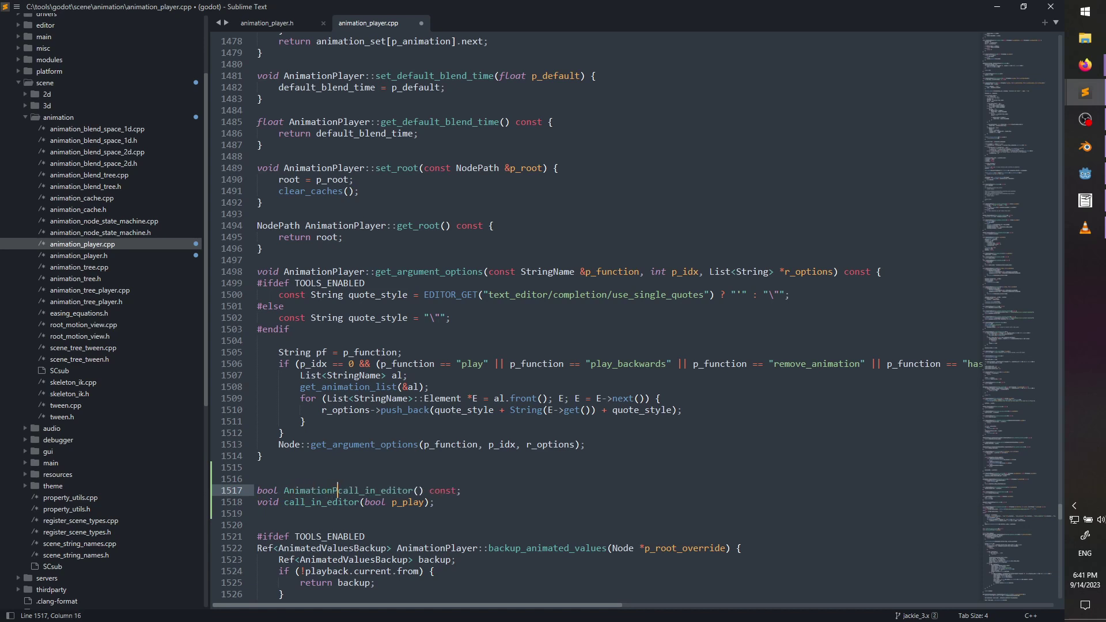
{"action": "type", "text": "layer::can_"}
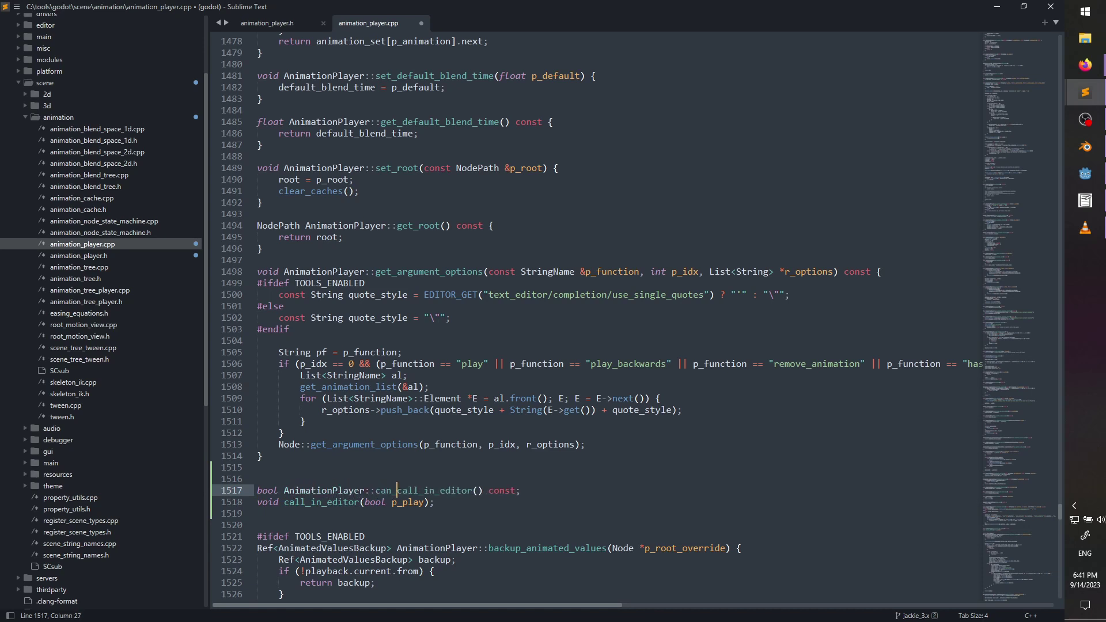
- Rename the pasted setter to AnimationPlayer::set_call_in_editor
{"action": "key", "text": "Down"}
{"action": "key", "text": "ctrl+Left"}
{"action": "key", "text": "ctrl+Left"}
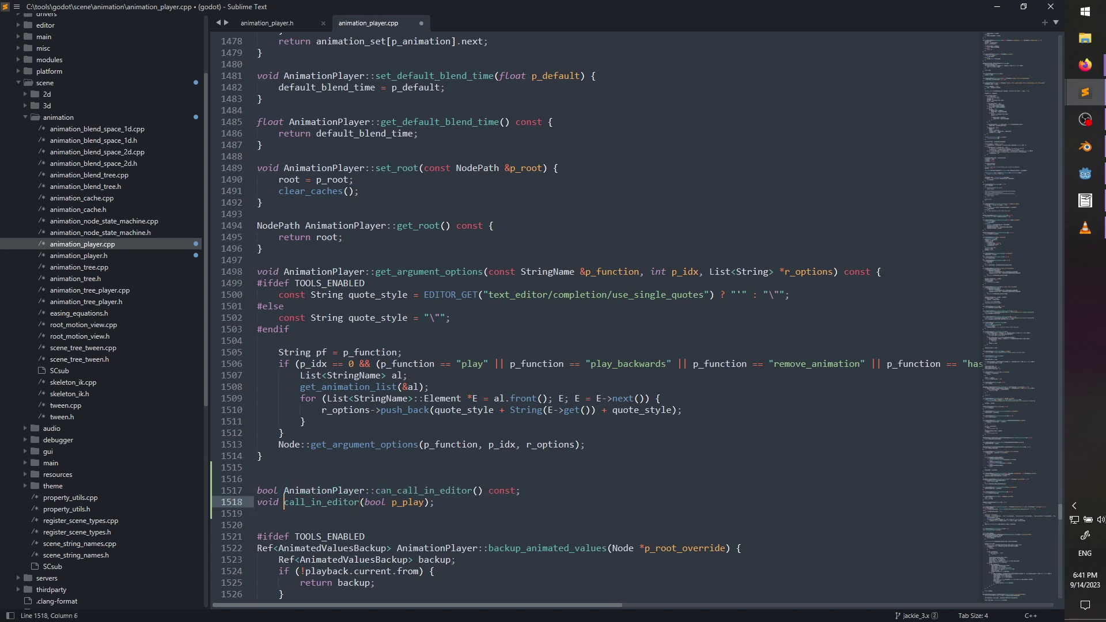
{"action": "type", "text": "Animation"}
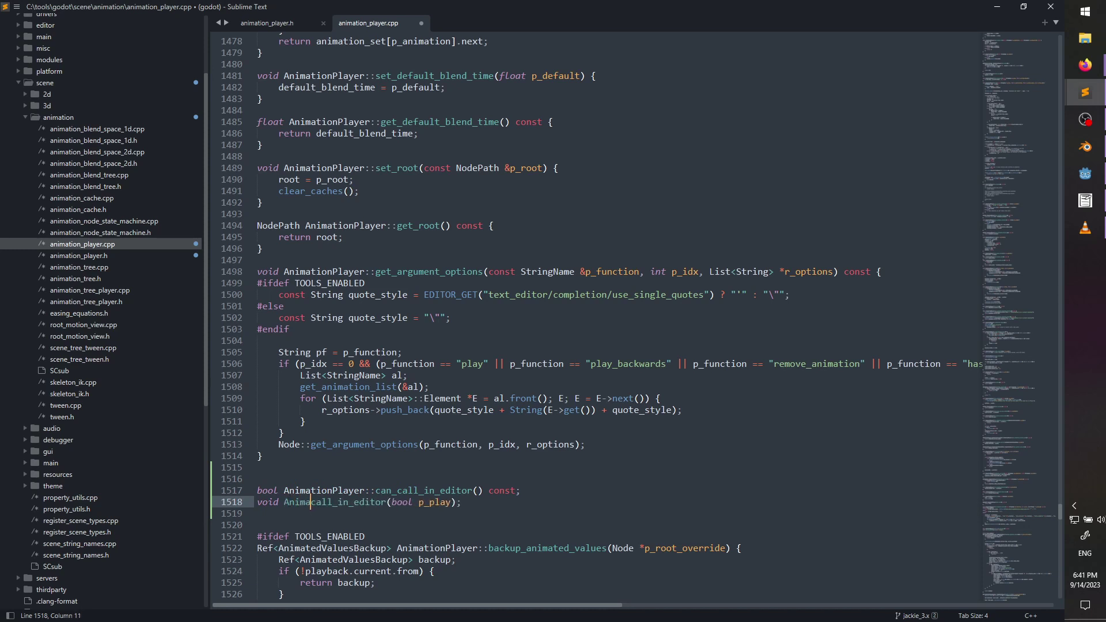
{"action": "type", "text": "Player::"}
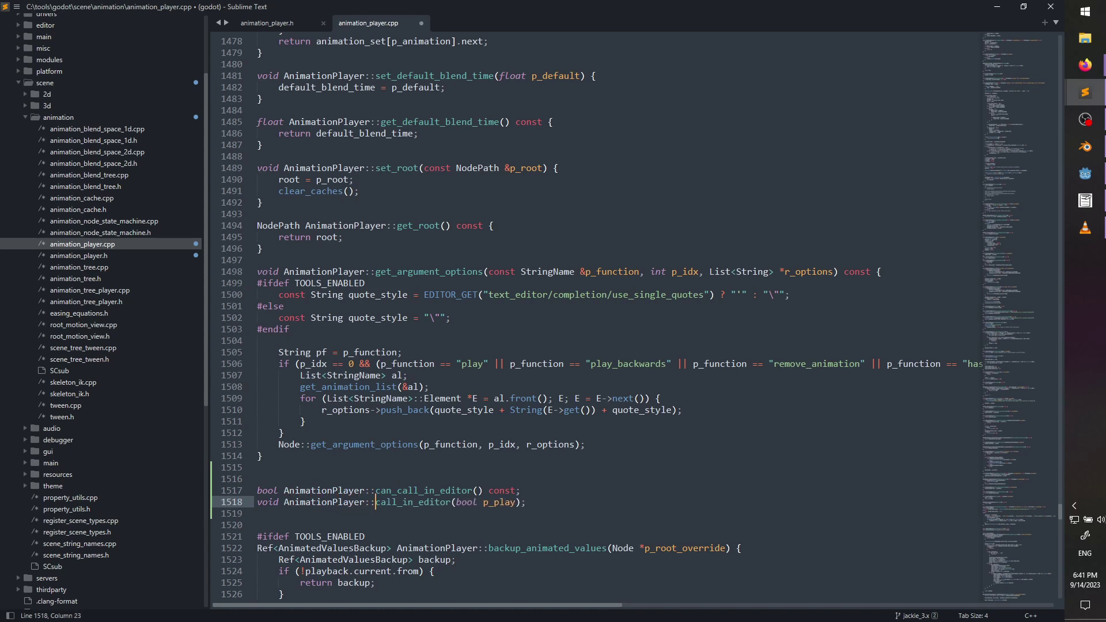
{"action": "type", "text": "set_"}
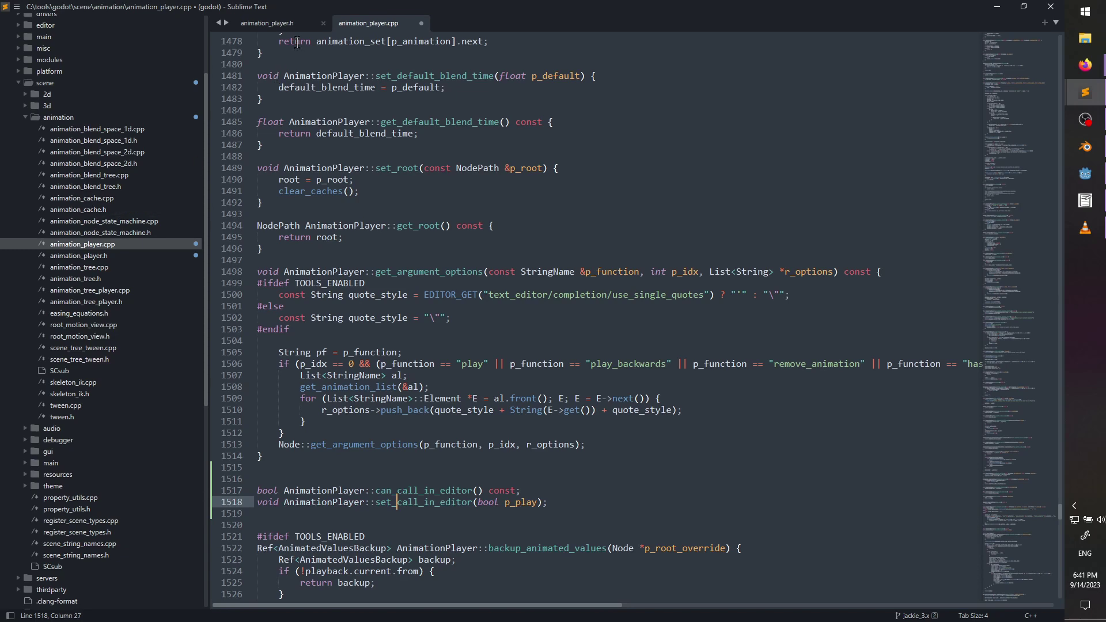
- In animation_player.h, rename the declared getter to can_call_in_editor and the setter to set_call_in_editor, and save the header
{"action": "left_click", "coordinate": [268, 23]}
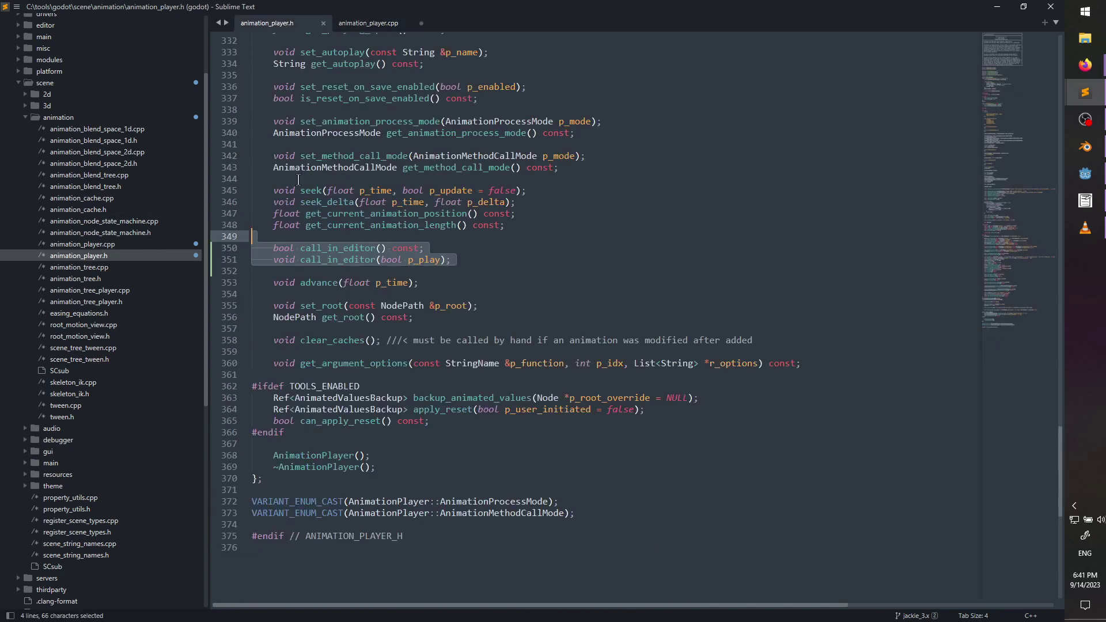
{"action": "left_click", "coordinate": [300, 251]}
{"action": "type", "text": "can_"}
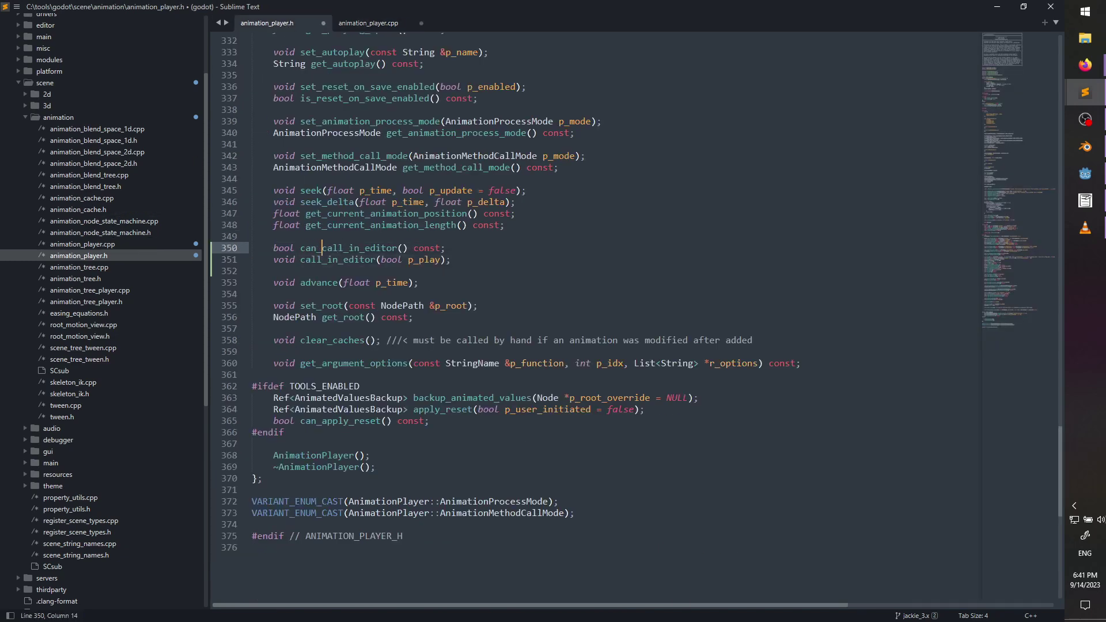
{"action": "left_click", "coordinate": [300, 260]}
{"action": "type", "text": "set_"}
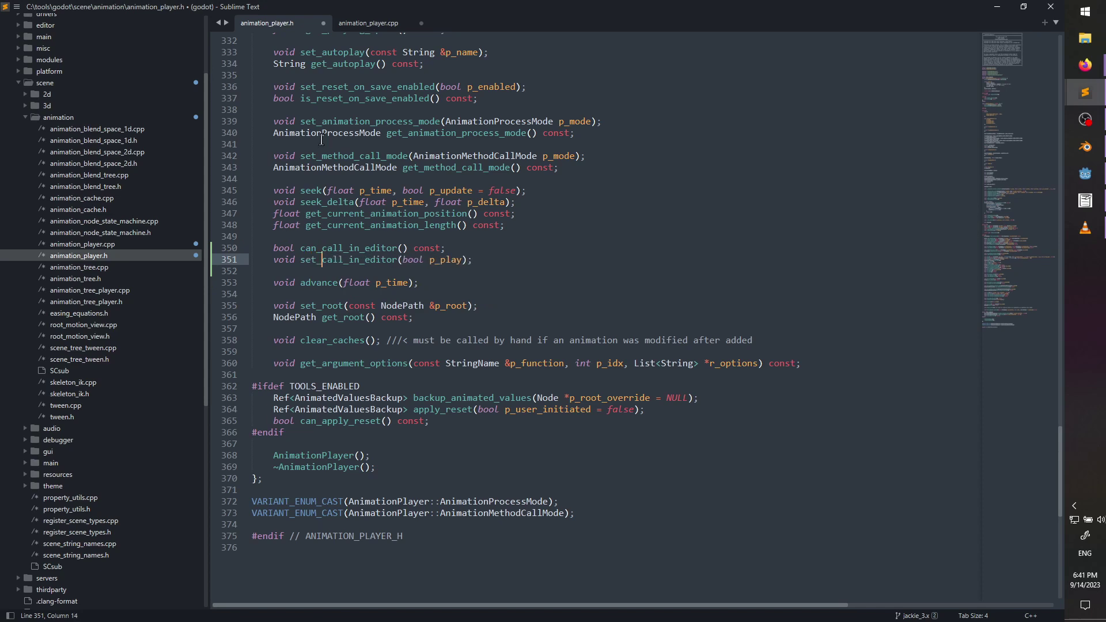
{"action": "key", "text": "ctrl+s"}
- In animation_player.cpp, replace the semicolons after can_call_in_editor and set_call_in_editor with empty braced function bodies
{"action": "left_click", "coordinate": [369, 23]}
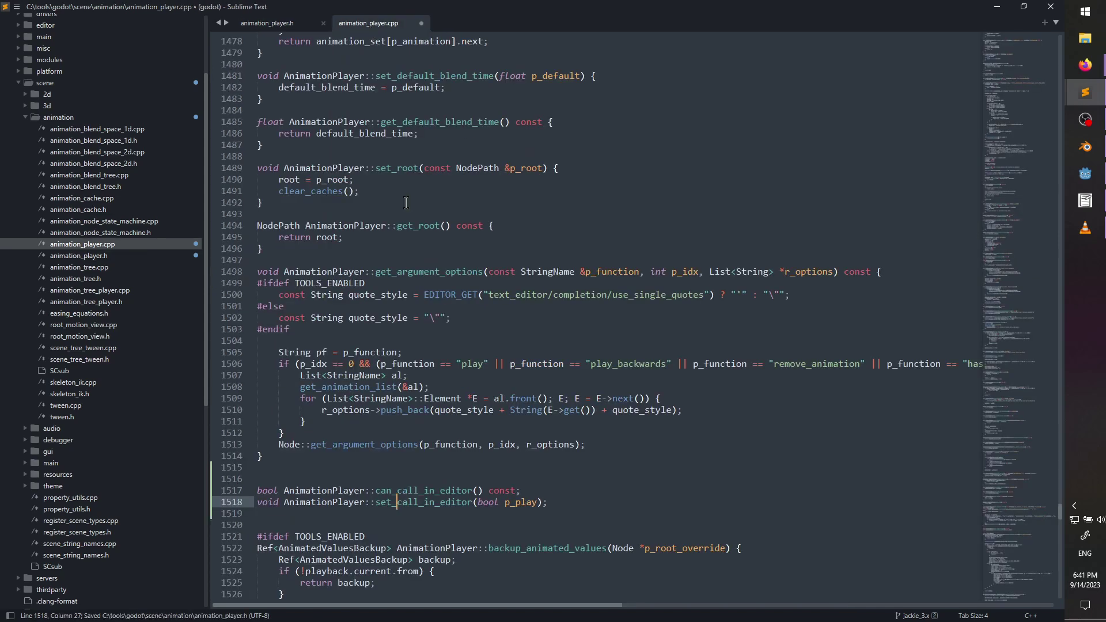
{"action": "left_click", "coordinate": [565, 490]}
{"action": "key", "text": "BackSpace"}
{"action": "type", "text": "{"}
{"action": "key", "text": "Return"}
{"action": "key", "text": "Down"}
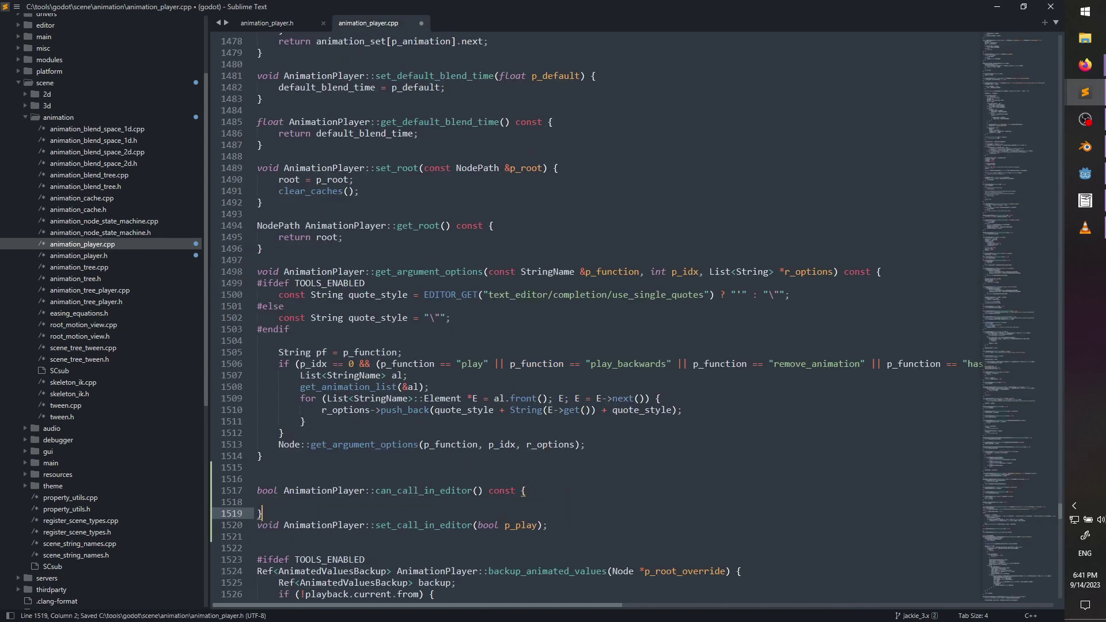
{"action": "key", "text": "Down"}
{"action": "key", "text": "ctrl+Right"}
{"action": "key", "text": "ctrl+Right"}
{"action": "key", "text": "ctrl+Right"}
{"action": "key", "text": "ctrl+Right"}
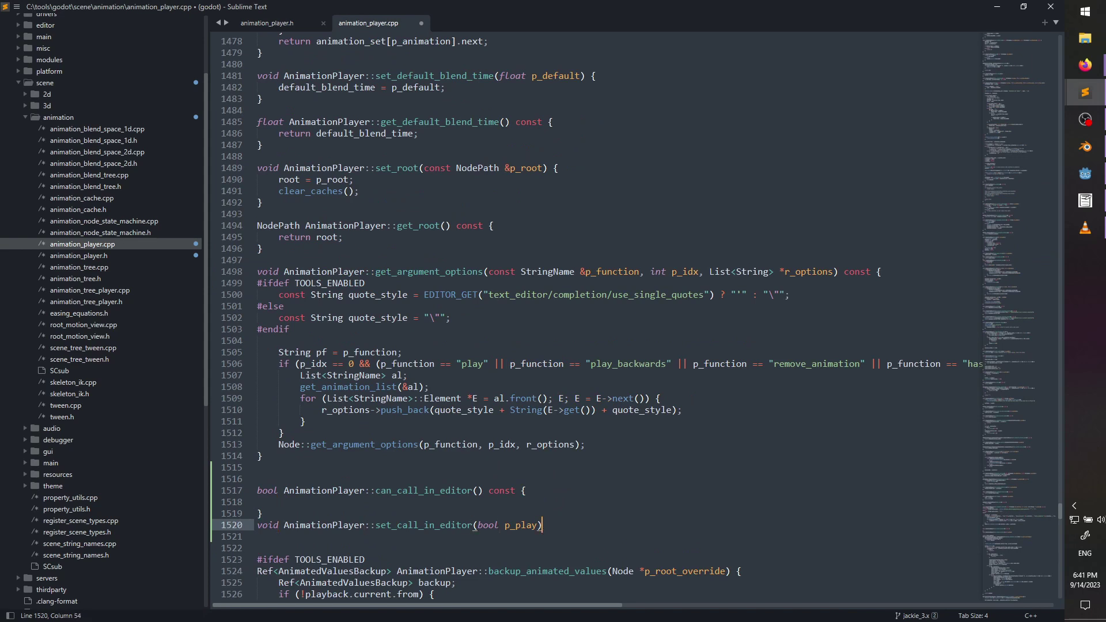
{"action": "type", "text": "{"}
{"action": "key", "text": "Return"}
- Make can_call_in_editor execute "return call_in_editor;" and add a blank line after the function
{"action": "key", "text": "Up"}
{"action": "key", "text": "Up"}
{"action": "key", "text": "Up"}
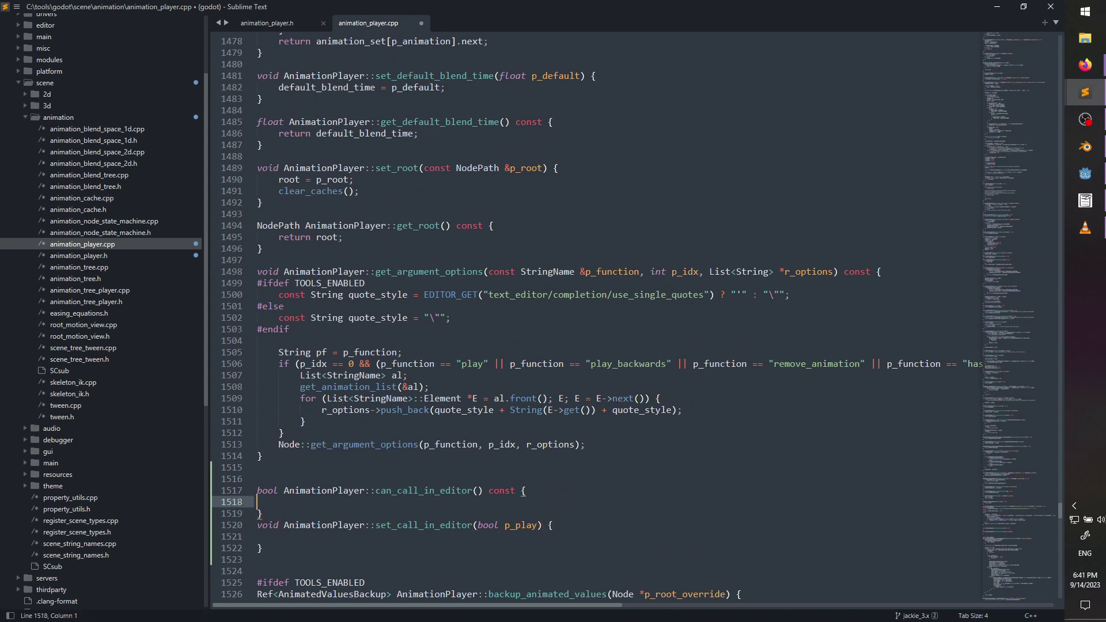
{"action": "type", "text": "return call_in_editor;"}
{"action": "key", "text": "Down"}
{"action": "key", "text": "Return"}
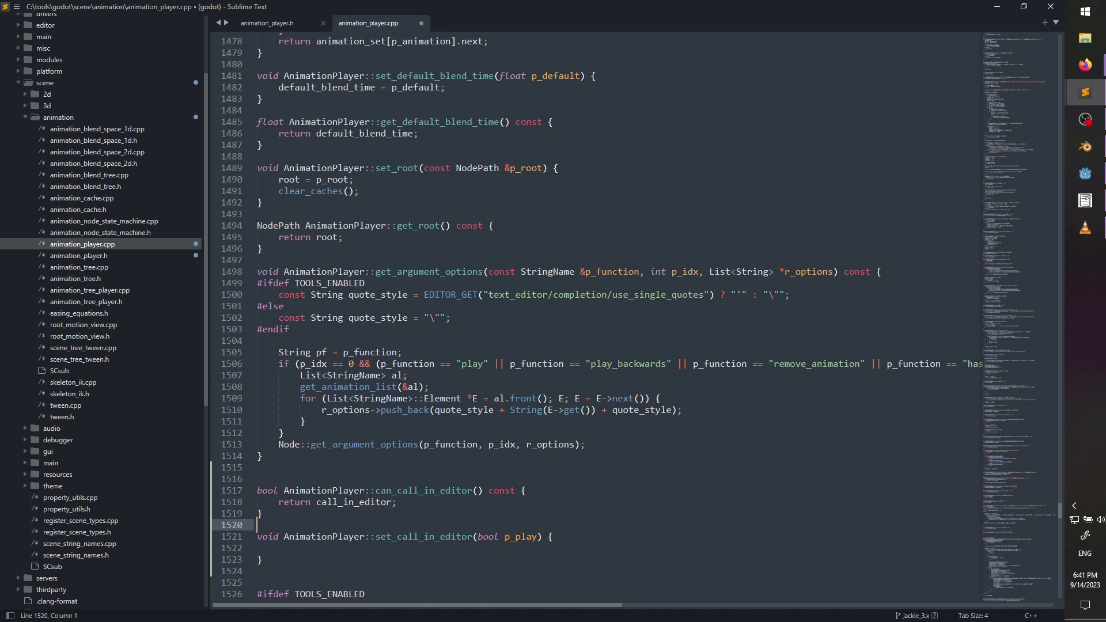
- Fill the set_call_in_editor body with "call_in_editor = p_play;" and save the file
{"action": "key", "text": "Down"}
{"action": "key", "text": "Down"}
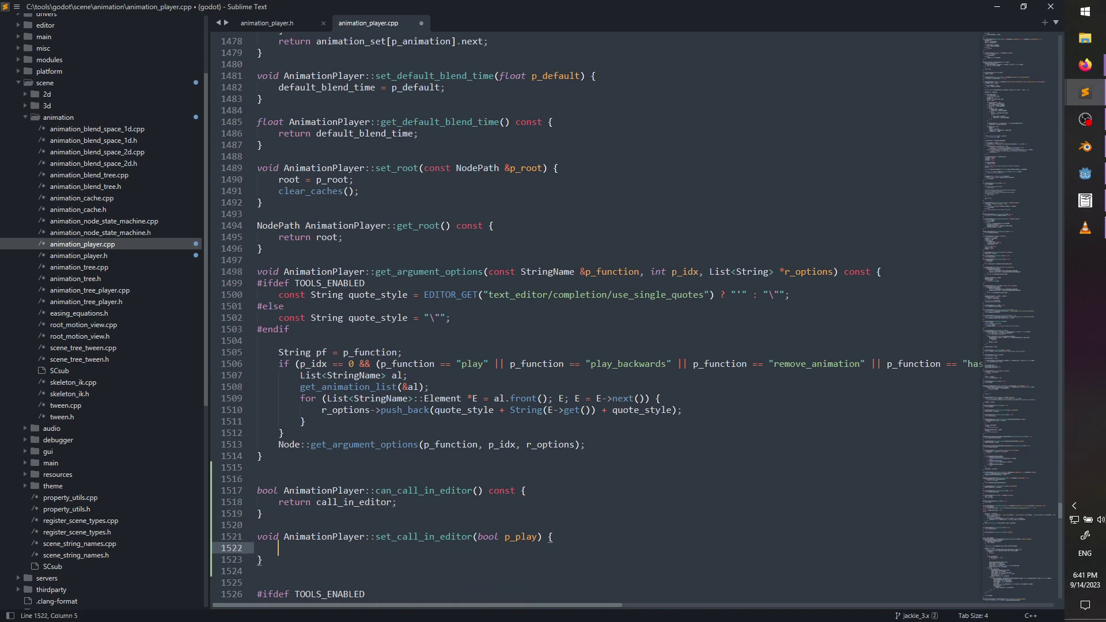
{"action": "type", "text": "call_in_editor = p_play;"}
{"action": "key", "text": "ctrl+s"}
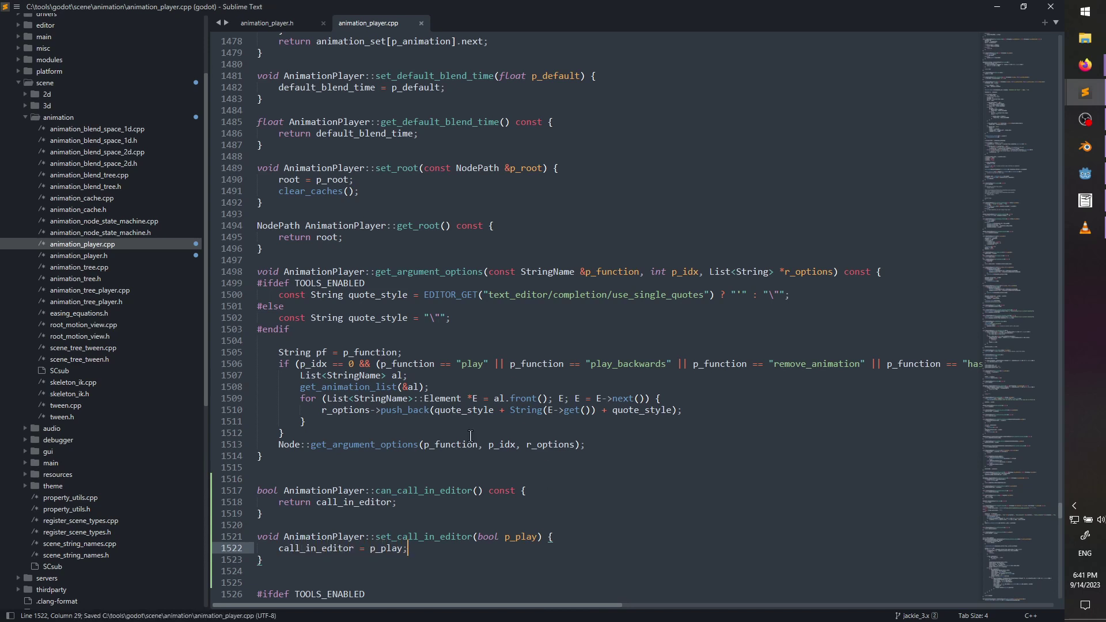
- Remove the extra blank line above the can_call_in_editor function
{"action": "scroll", "coordinate": [471, 436], "scroll_direction": "down", "scroll_amount": 9}
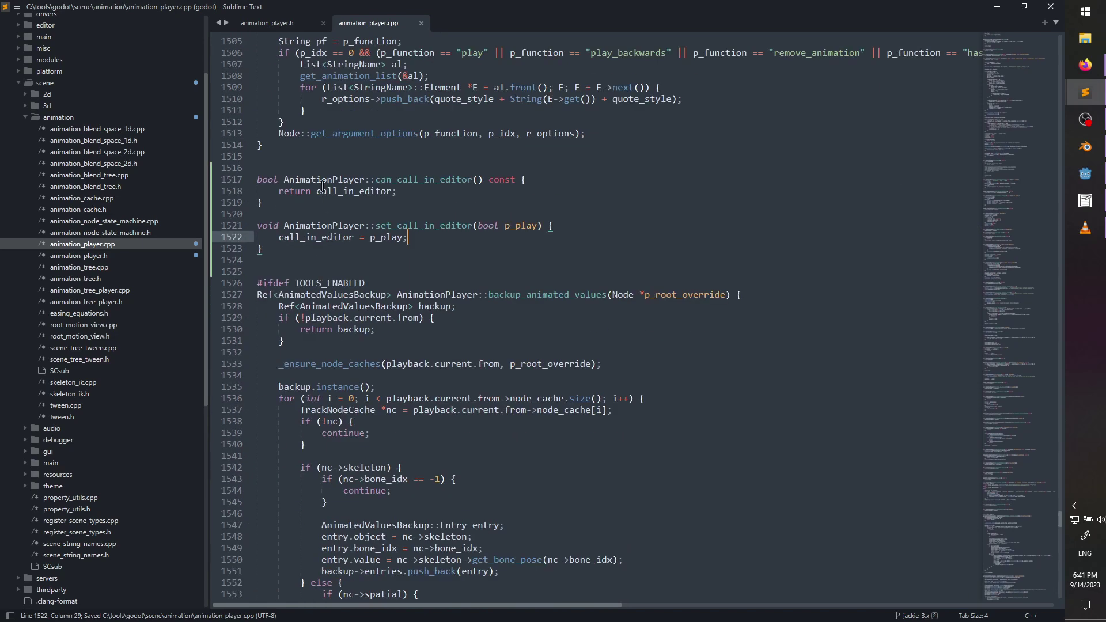
{"action": "left_click", "coordinate": [287, 160]}
{"action": "key", "text": "BackSpace"}
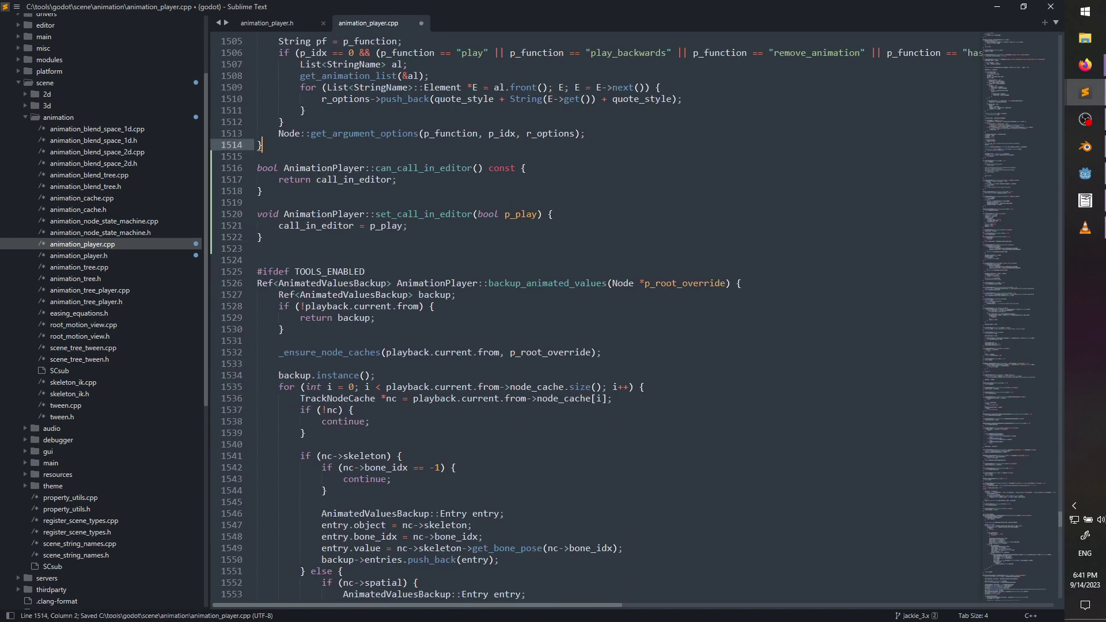
- Remove the extra blank line below the set_call_in_editor function and save animation_player.cpp
{"action": "left_click", "coordinate": [287, 248]}
{"action": "key", "text": "BackSpace"}
{"action": "scroll", "coordinate": [408, 282], "scroll_direction": "down", "scroll_amount": 20}
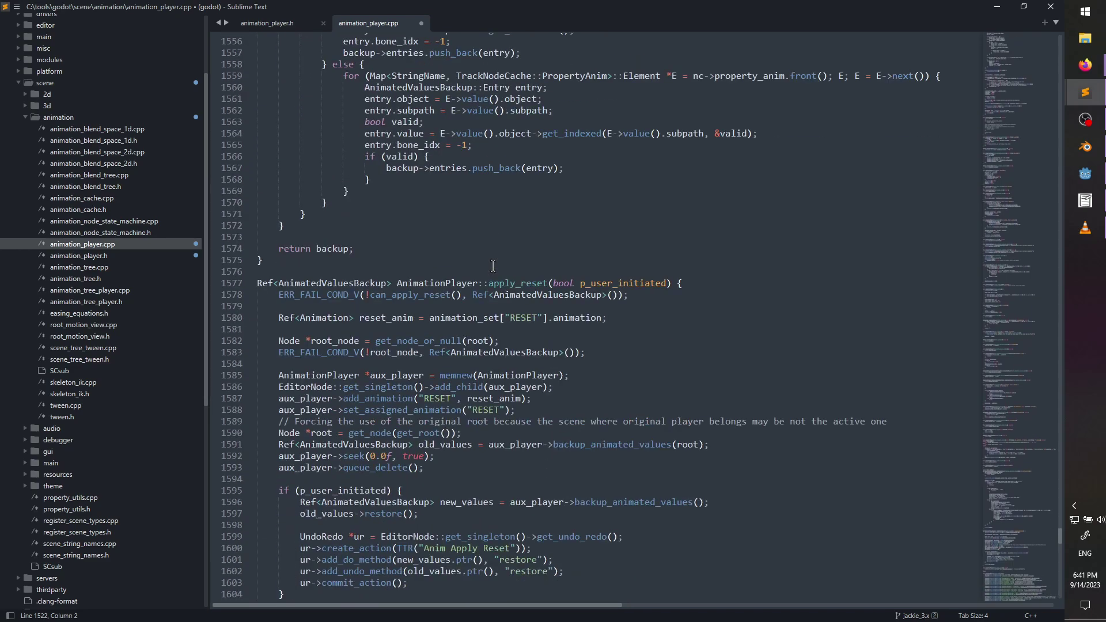
{"action": "key", "text": "ctrl+s"}
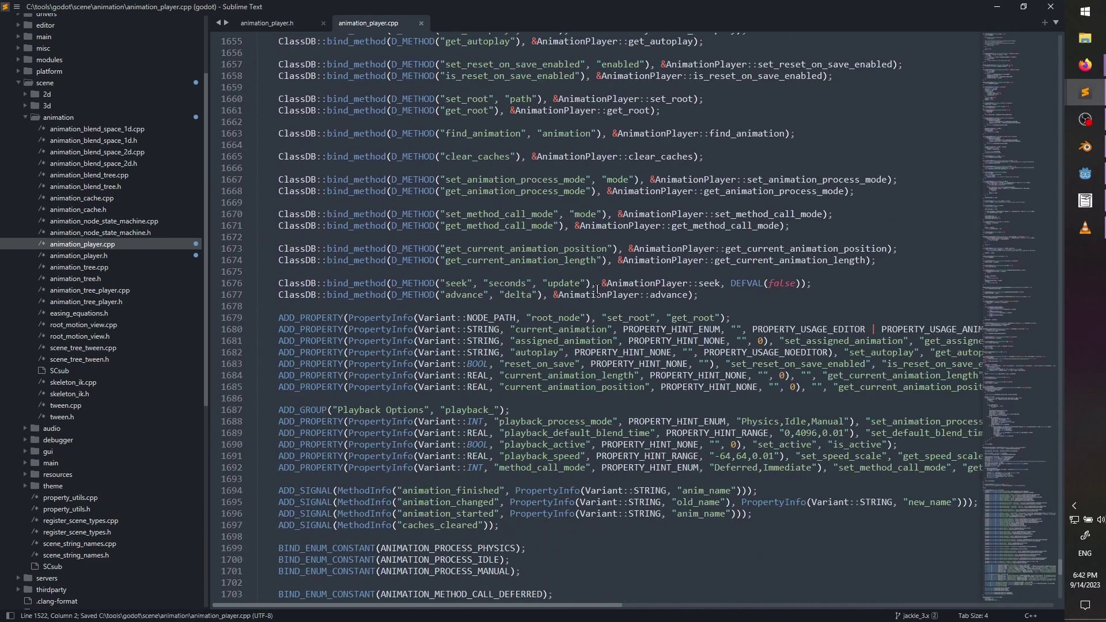
- Compare the AnimationPlayer's playback properties in the Godot inspector with the method bindings and ADD_PROPERTY entries in animation_player.cpp in Sublime Text
{"action": "left_click", "coordinate": [1088, 173]}
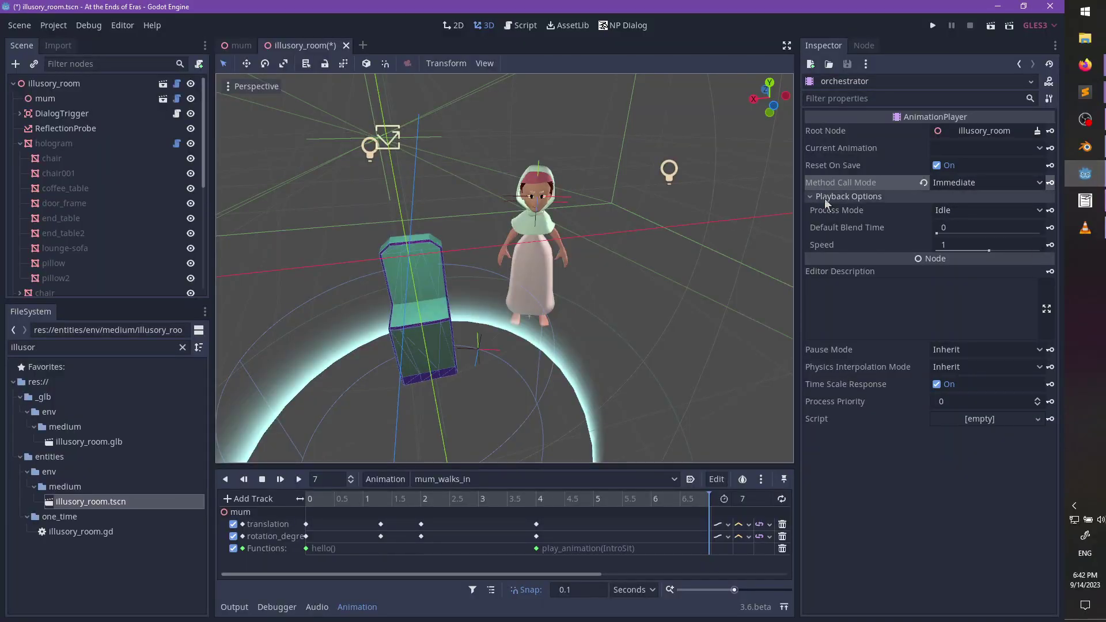
{"action": "mouse_move", "coordinate": [827, 184]}
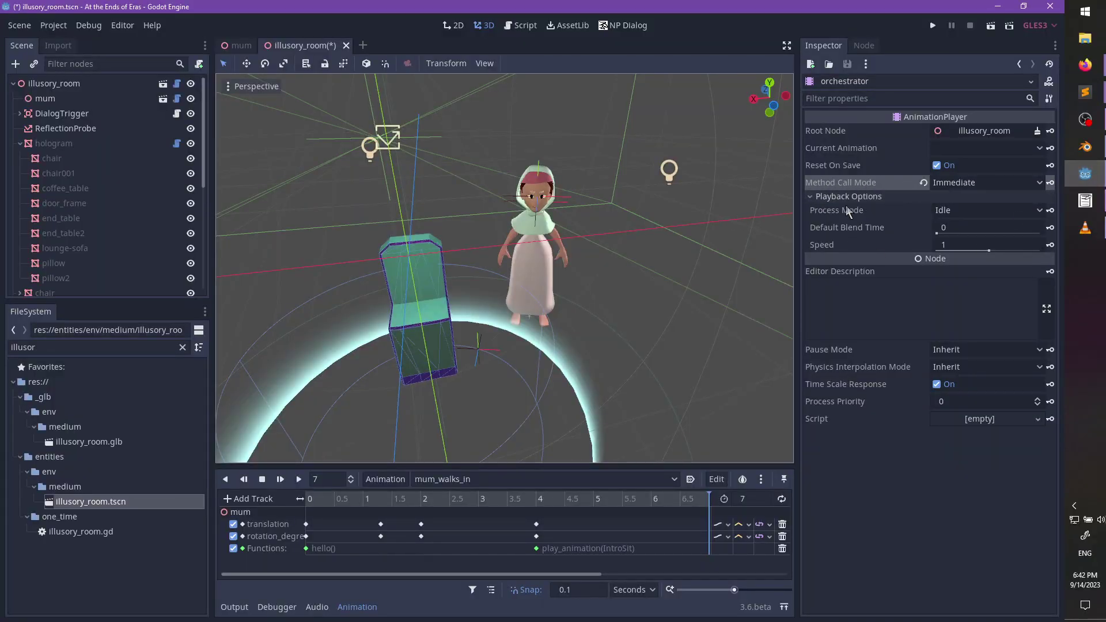
{"action": "key", "text": "alt+Tab"}
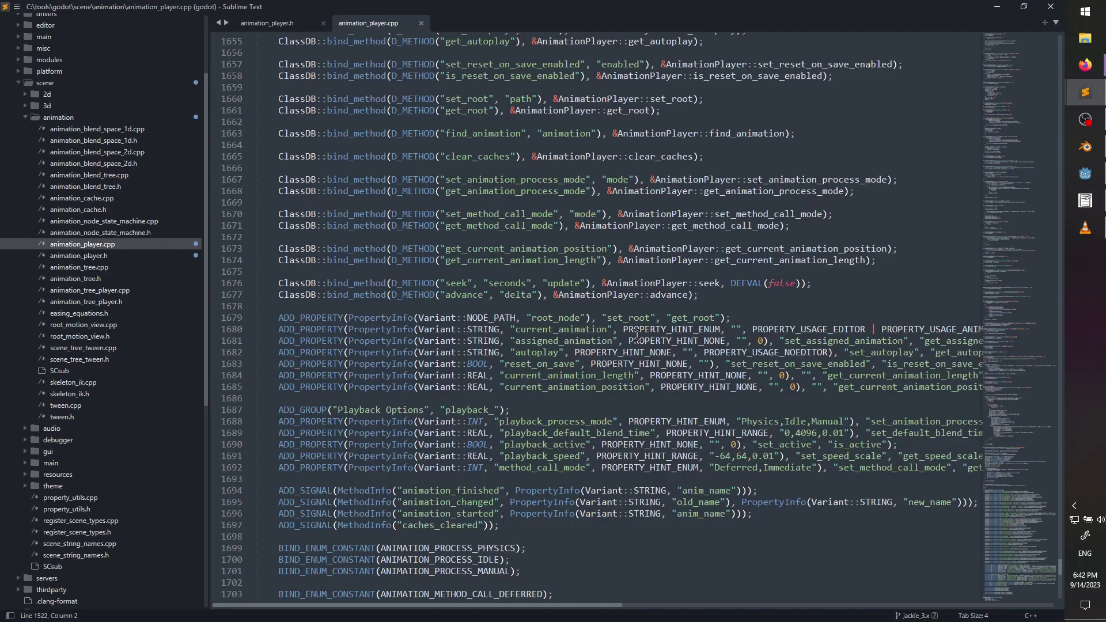
{"action": "scroll", "coordinate": [636, 334], "scroll_direction": "down", "scroll_amount": 3}
{"action": "mouse_move", "coordinate": [526, 390]}
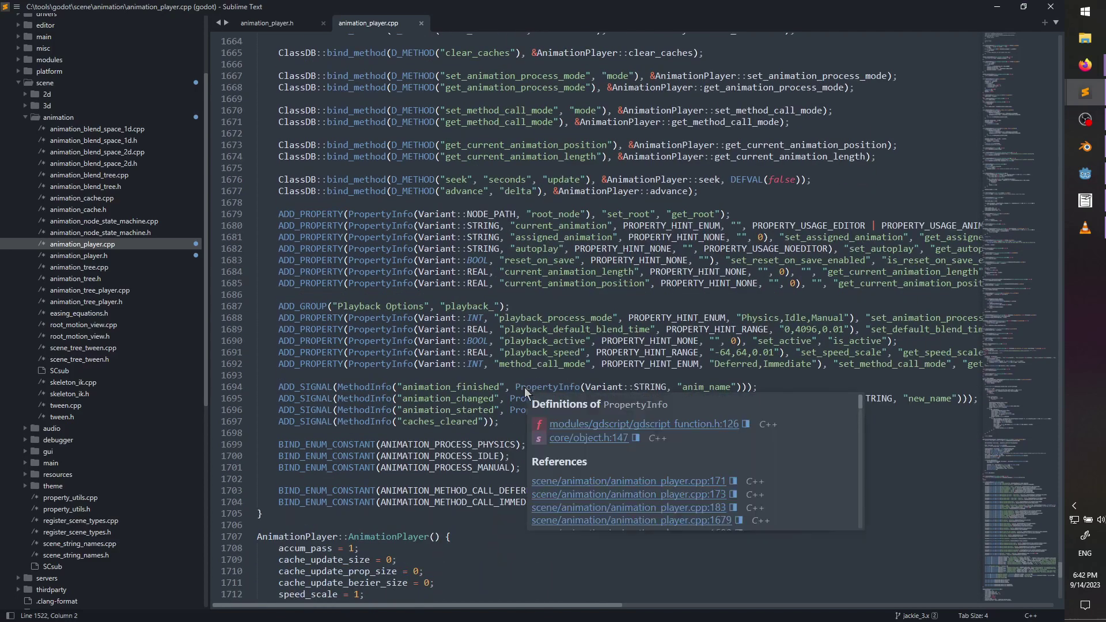
{"action": "key", "text": "alt+Tab"}
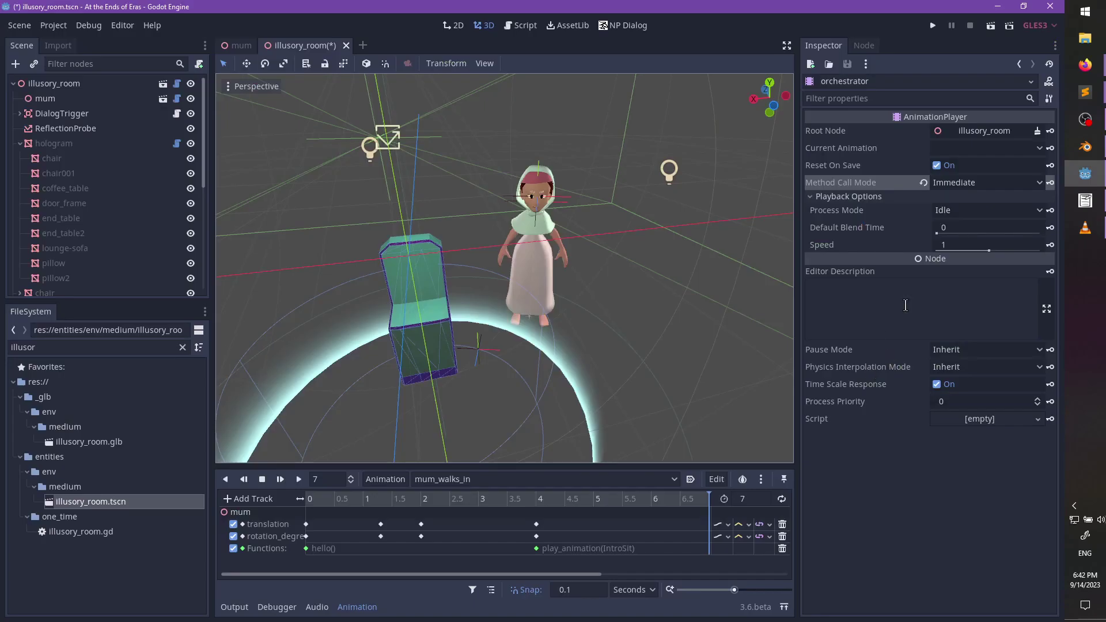
{"action": "key", "text": "alt+Tab"}
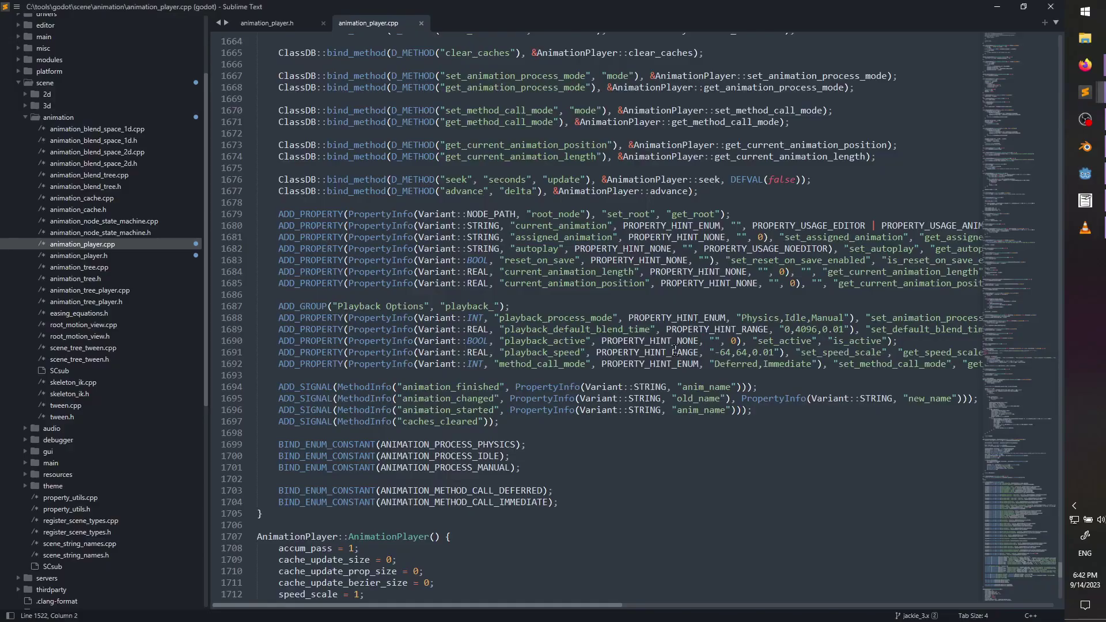
{"action": "scroll", "coordinate": [518, 288], "scroll_direction": "up", "scroll_amount": 4}
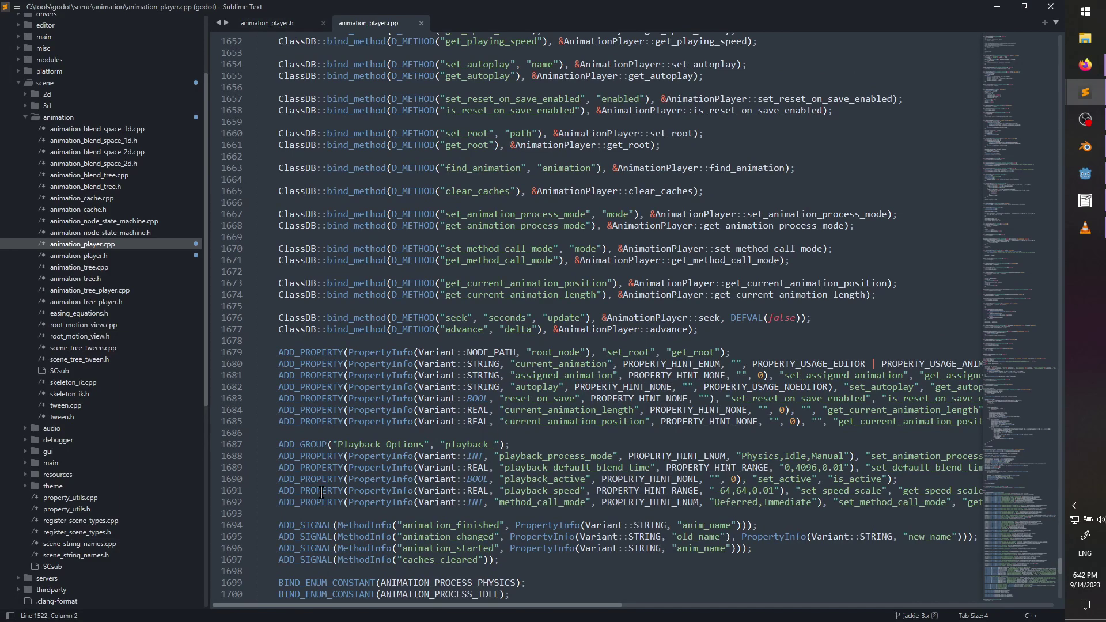
- Between the playback_speed and method_call_mode properties, start an ADD_PROPERTY with PropertyInfo type Variant::BOOL and name "playback_call_in_editor"
{"action": "left_click", "coordinate": [279, 506]}
{"action": "key", "text": "Return"}
{"action": "key", "text": "Up"}
{"action": "type", "text": "ADD_"}
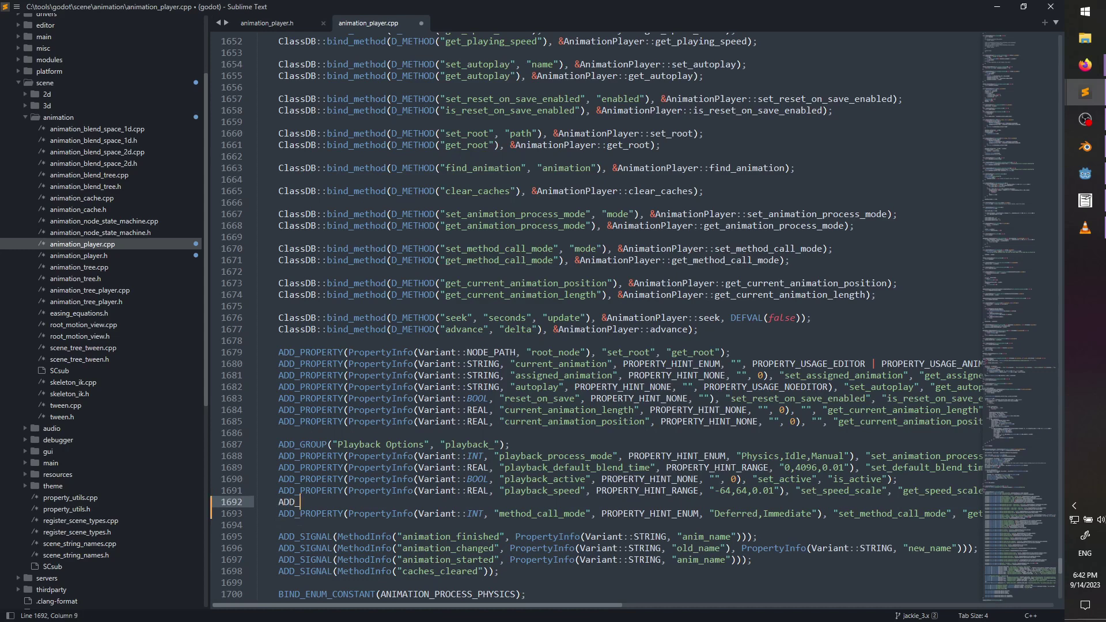
{"action": "type", "text": "PROPERTTY"}
{"action": "key", "text": "BackSpace"}
{"action": "type", "text": "Y(PropertyInfo"}
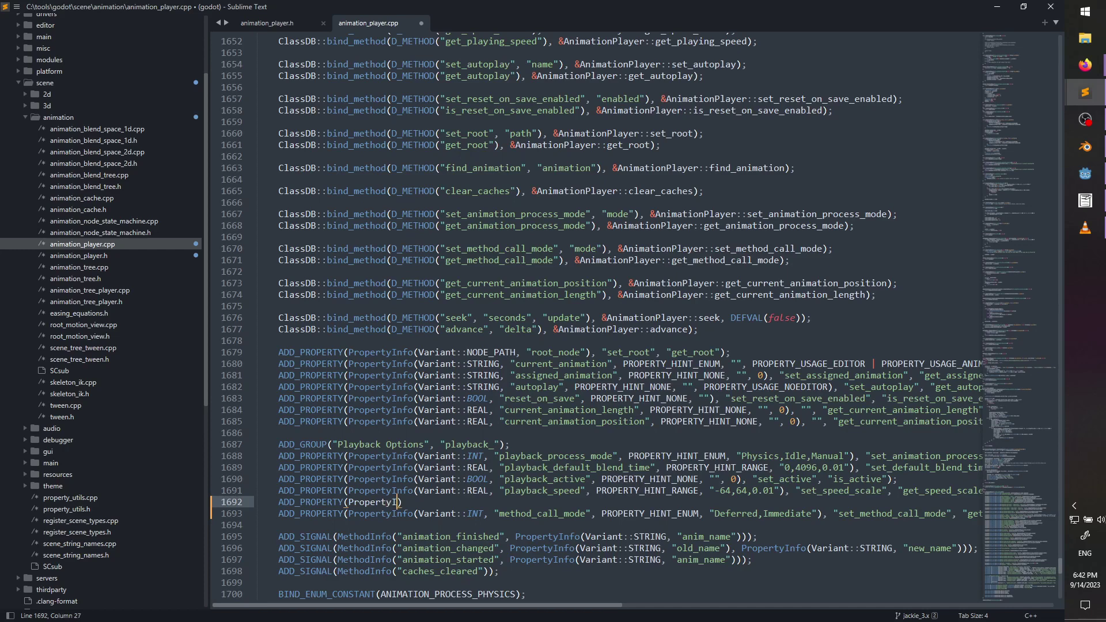
{"action": "type", "text": "(Varia"}
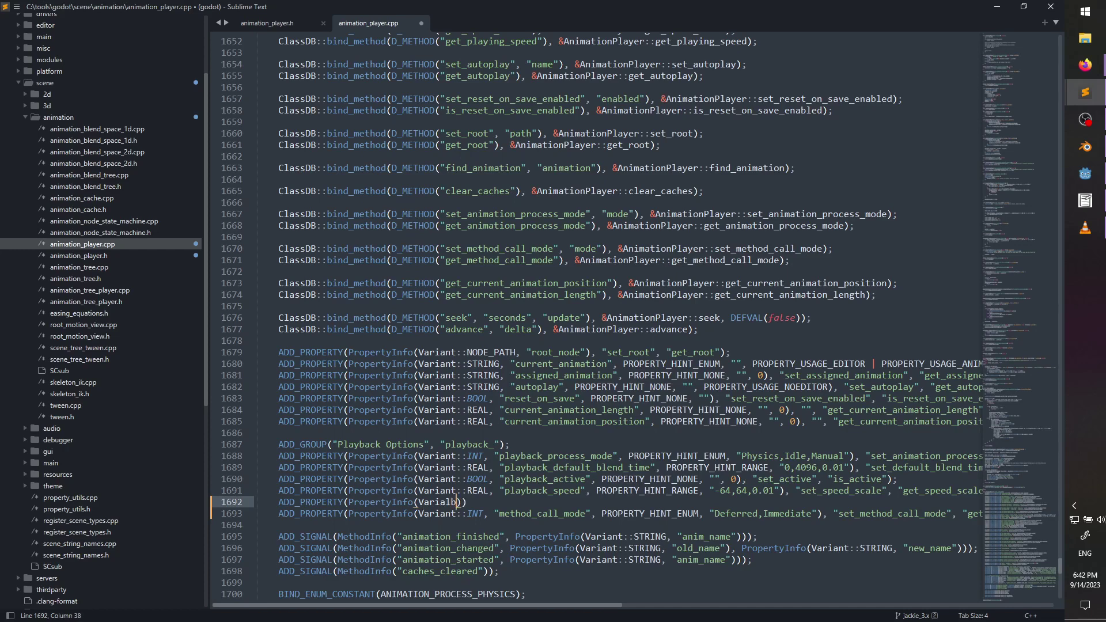
{"action": "type", "text": "nt::BOOL), \"playback_"}
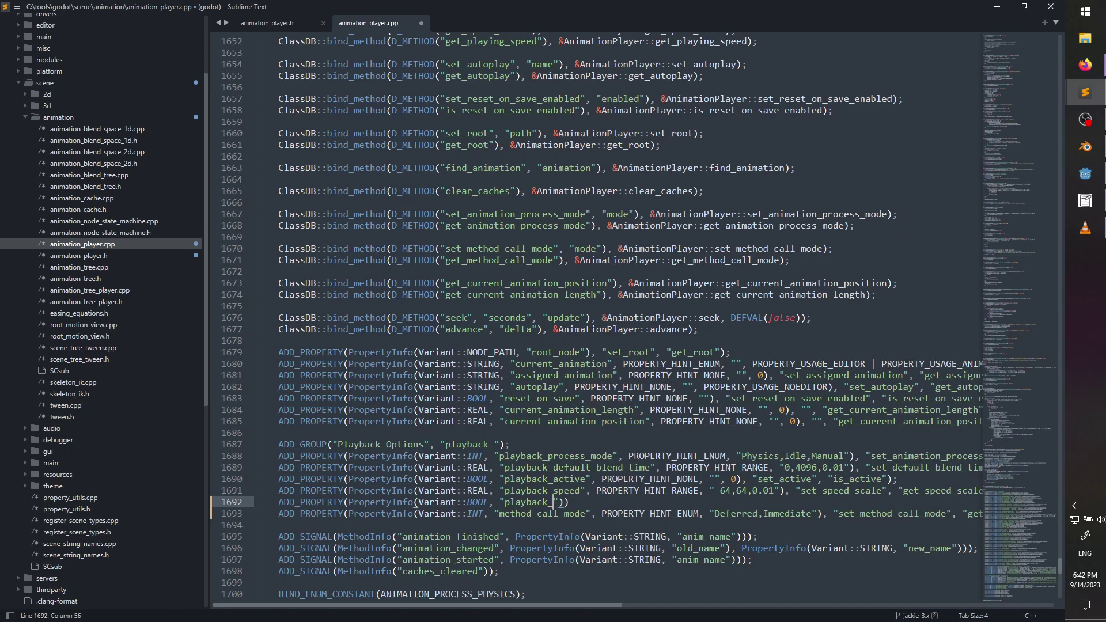
{"action": "type", "text": "call_in_editor\", PROPERTY_"}
- Complete the new property's PropertyInfo with PROPERTY_HINT_NONE, an empty hint string and usage 0
{"action": "key", "text": "BackSpace"}
{"action": "key", "text": "BackSpace"}
{"action": "key", "text": "BackSpace"}
{"action": "key", "text": "BackSpace"}
{"action": "key", "text": "BackSpace"}
{"action": "key", "text": "BackSpace"}
{"action": "key", "text": "BackSpace"}
{"action": "key", "text": "BackSpace"}
{"action": "key", "text": "BackSpace"}
{"action": "key", "text": "BackSpace"}
{"action": "key", "text": "BackSpace"}
{"action": "type", "text": ", PROPERTY_HINT"}
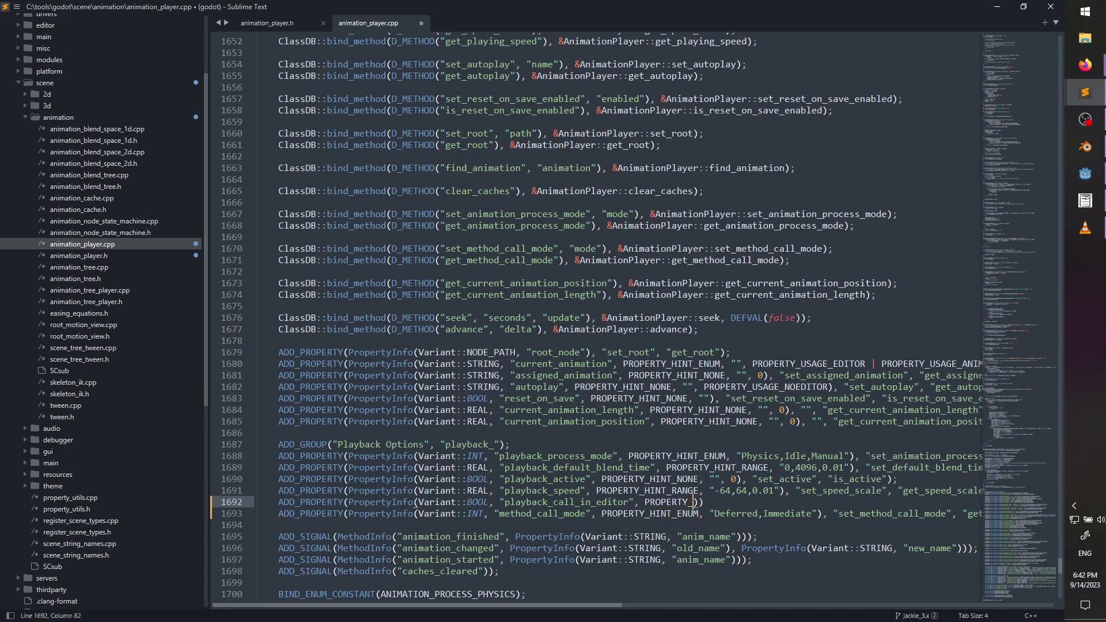
{"action": "type", "text": "_NONE, \"\", 0), \"can_pla\")"}
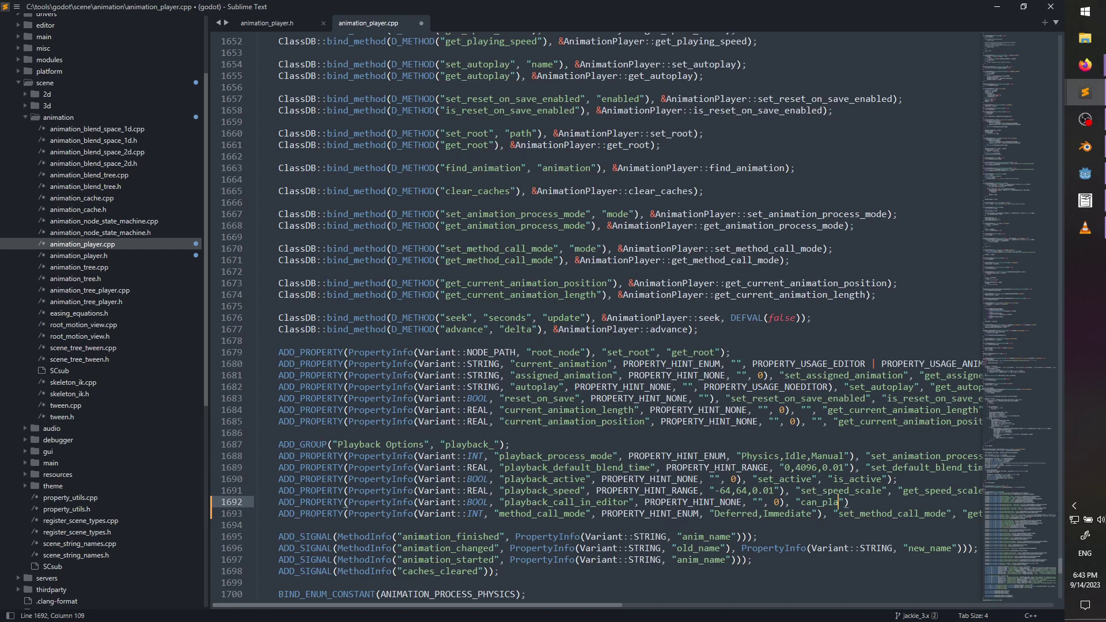
- Give the property the setter "set_call_in_editor" and getter "can_call_in_editor", end the statement and save the file
{"action": "key", "text": "BackSpace"}
{"action": "key", "text": "BackSpace"}
{"action": "key", "text": "BackSpace"}
{"action": "key", "text": "BackSpace"}
{"action": "key", "text": "BackSpace"}
{"action": "key", "text": "BackSpace"}
{"action": "type", "text": "set_call_in_editor\", \"can_call_in_editor\")"}
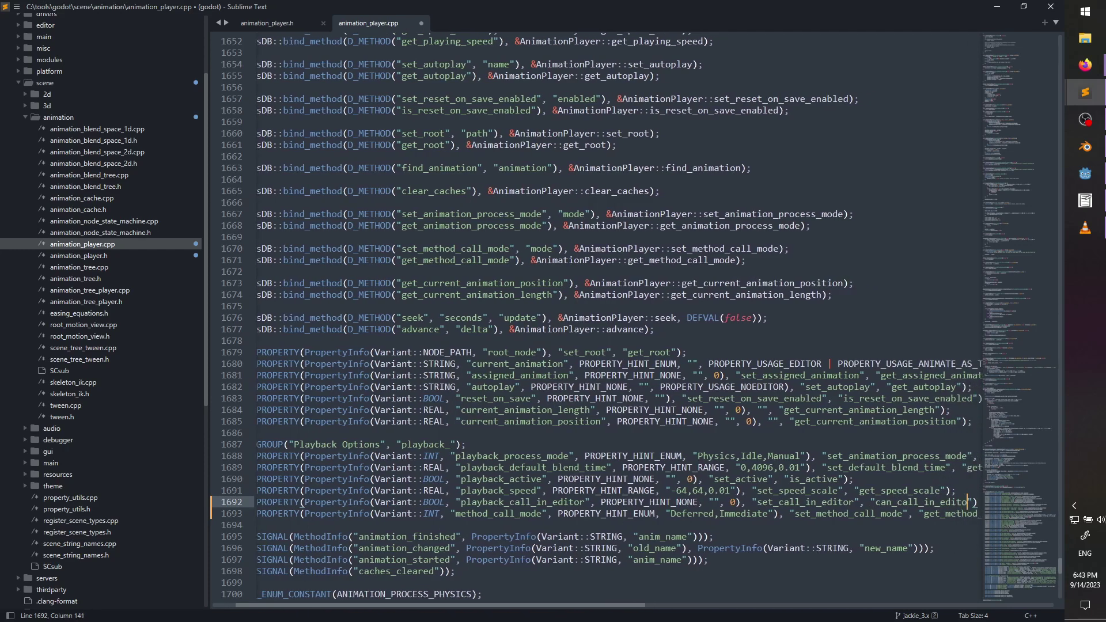
{"action": "type", "text": ";"}
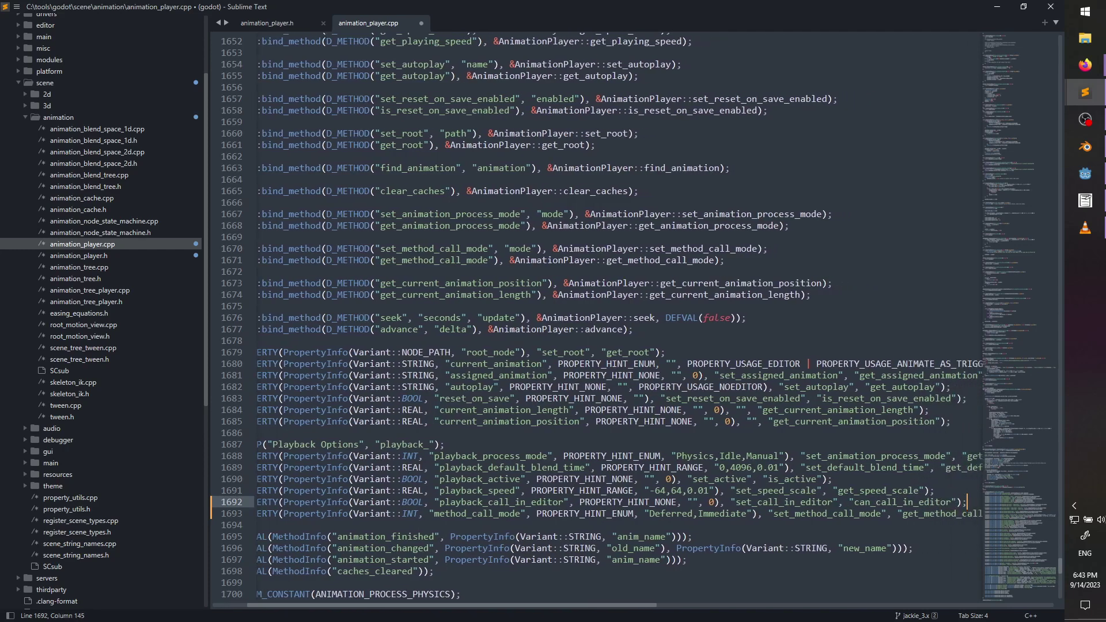
{"action": "key", "text": "ctrl+s"}
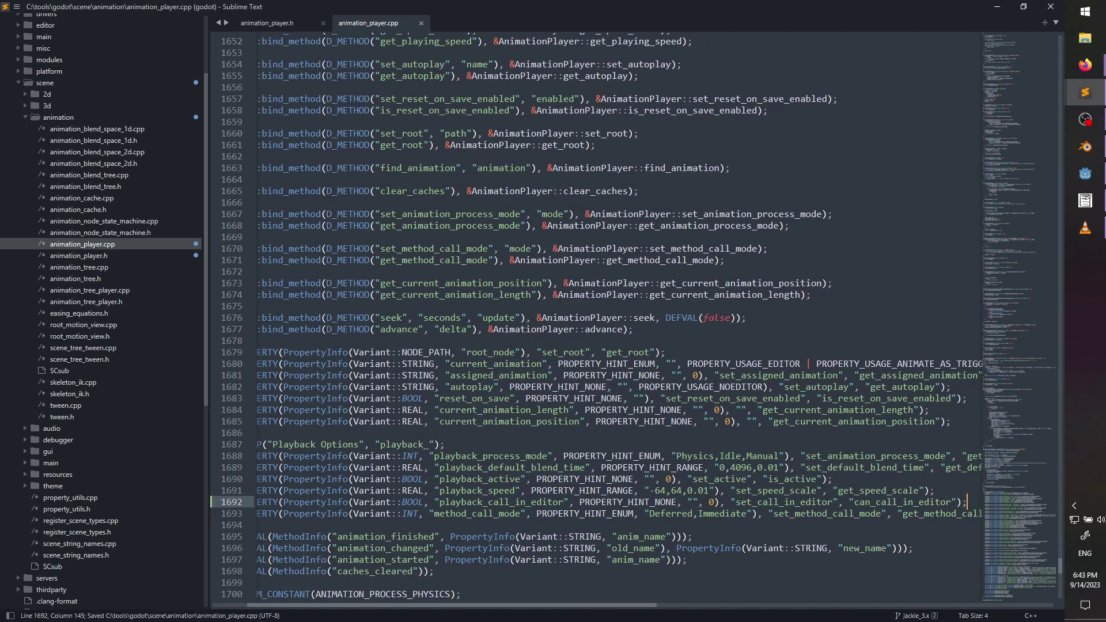
{"action": "left_click", "coordinate": [660, 328]}
{"action": "key", "text": "Return"}
{"action": "key", "text": "Return"}
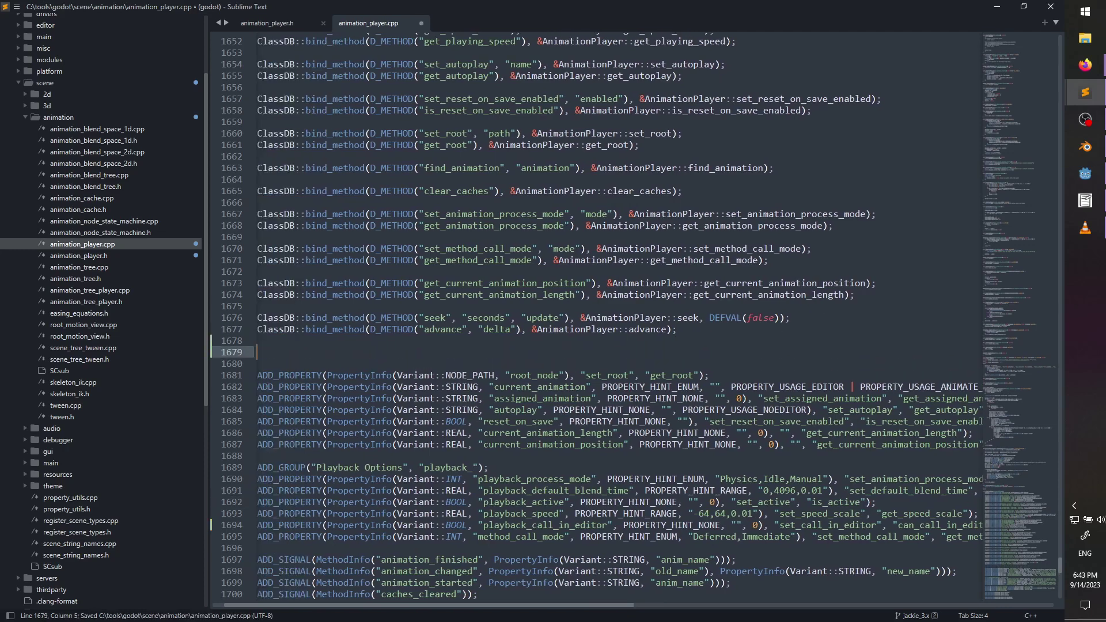
{"action": "key", "text": "ctrl+z"}
- Insert a new line, separated by a blank one, below the is_reset_on_save_enabled method binding
{"action": "key", "text": "Up"}
{"action": "key", "text": "Up"}
{"action": "key", "text": "Up"}
{"action": "key", "text": "Up"}
{"action": "key", "text": "Up"}
{"action": "key", "text": "Up"}
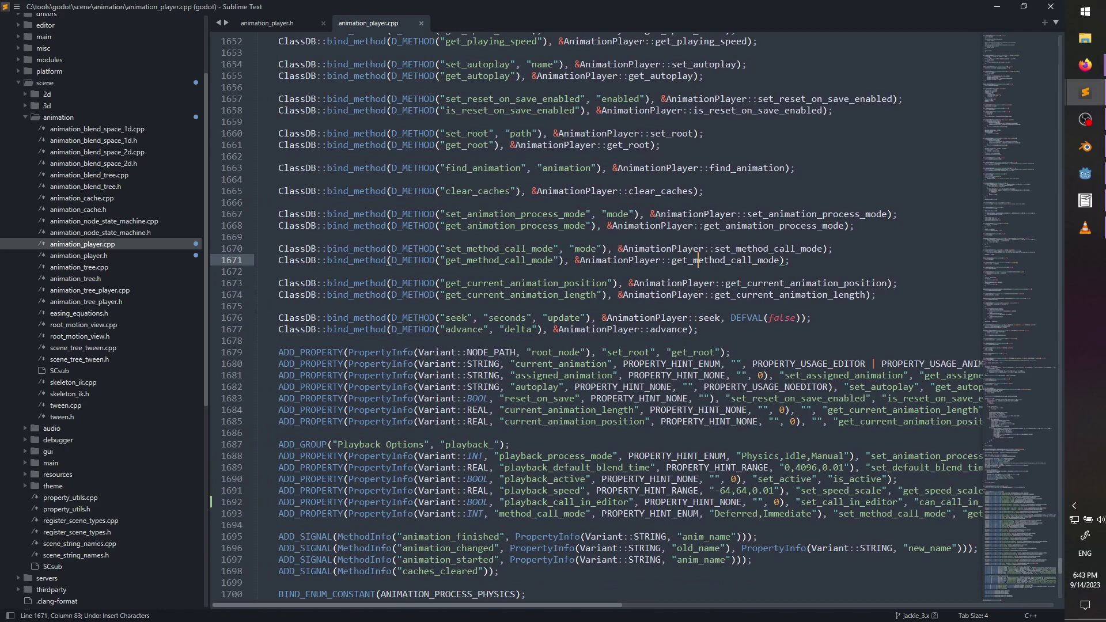
{"action": "key", "text": "Up"}
{"action": "key", "text": "Up"}
{"action": "key", "text": "Up"}
{"action": "key", "text": "Up"}
{"action": "key", "text": "Up"}
{"action": "key", "text": "Up"}
{"action": "key", "text": "Up"}
{"action": "key", "text": "Up"}
{"action": "key", "text": "Up"}
{"action": "key", "text": "Up"}
{"action": "key", "text": "Up"}
{"action": "key", "text": "Up"}
{"action": "key", "text": "Up"}
{"action": "key", "text": "Up"}
{"action": "key", "text": "Up"}
{"action": "key", "text": "Up"}
{"action": "key", "text": "Up"}
{"action": "key", "text": "Up"}
{"action": "key", "text": "Up"}
{"action": "key", "text": "Up"}
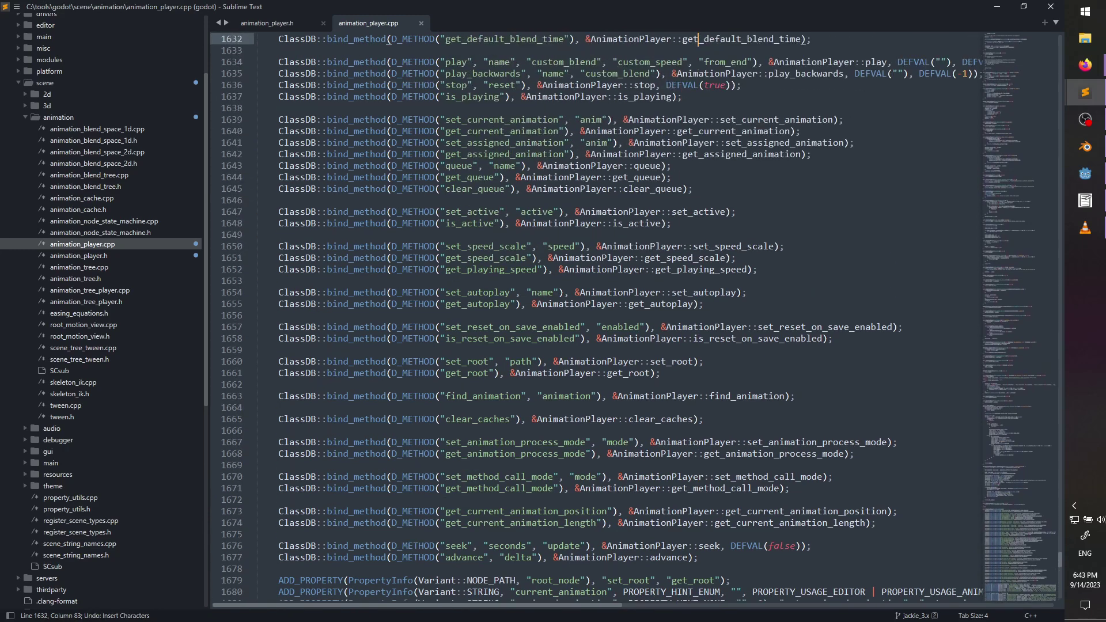
{"action": "key", "text": "Down"}
{"action": "key", "text": "Down"}
{"action": "key", "text": "Down"}
{"action": "key", "text": "Down"}
{"action": "key", "text": "Down"}
{"action": "key", "text": "Down"}
{"action": "key", "text": "Down"}
{"action": "key", "text": "Down"}
{"action": "key", "text": "Down"}
{"action": "key", "text": "Down"}
{"action": "key", "text": "Down"}
{"action": "key", "text": "Down"}
{"action": "key", "text": "Down"}
{"action": "key", "text": "Down"}
{"action": "key", "text": "Down"}
{"action": "key", "text": "Down"}
{"action": "key", "text": "Down"}
{"action": "key", "text": "Down"}
{"action": "key", "text": "Down"}
{"action": "key", "text": "Down"}
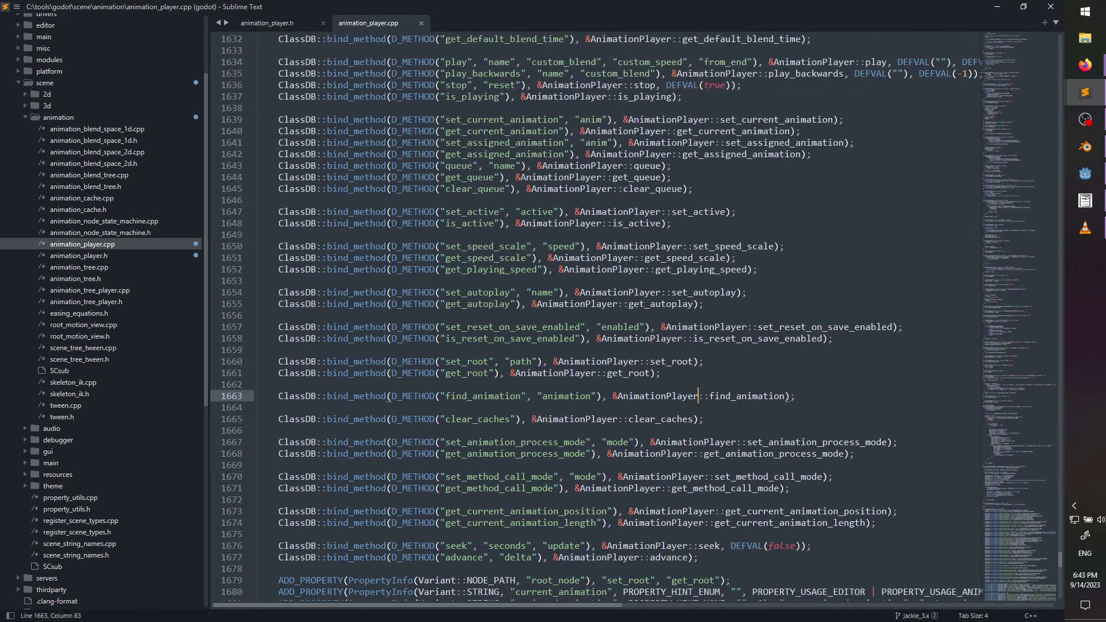
{"action": "key", "text": "Down"}
{"action": "key", "text": "Down"}
{"action": "key", "text": "Down"}
{"action": "key", "text": "Down"}
{"action": "key", "text": "Down"}
{"action": "key", "text": "Down"}
{"action": "key", "text": "Down"}
{"action": "key", "text": "Up"}
{"action": "key", "text": "Up"}
{"action": "key", "text": "Up"}
{"action": "key", "text": "Up"}
{"action": "key", "text": "Up"}
{"action": "key", "text": "Up"}
{"action": "key", "text": "Up"}
{"action": "key", "text": "Up"}
{"action": "key", "text": "Up"}
{"action": "key", "text": "Up"}
{"action": "key", "text": "Up"}
{"action": "key", "text": "Up"}
{"action": "key", "text": "End"}
{"action": "key", "text": "Return"}
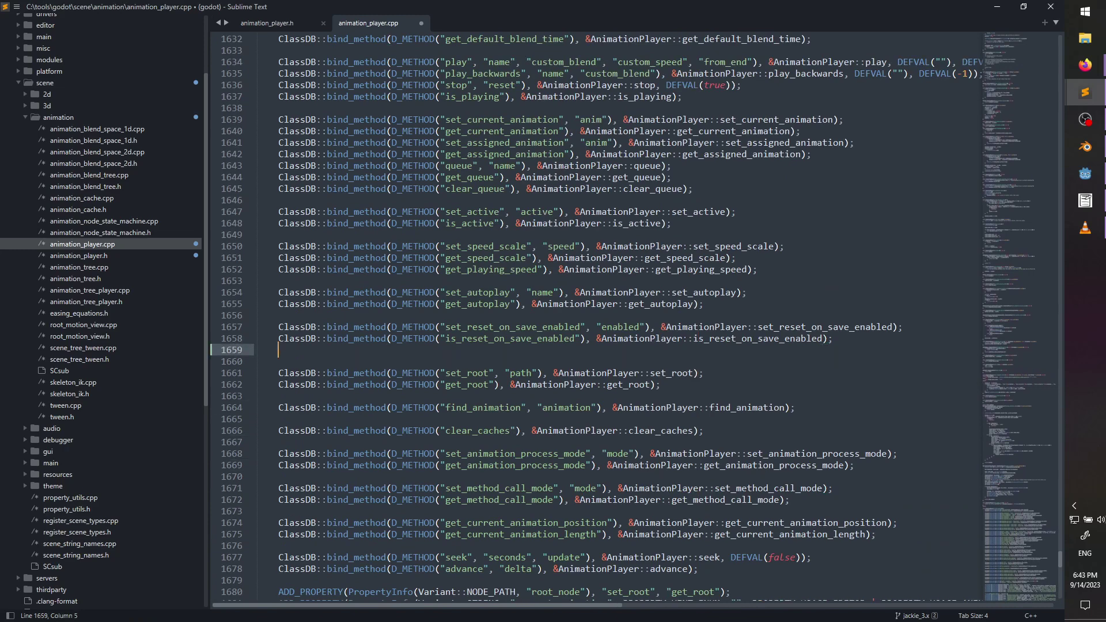
{"action": "key", "text": "Return"}
- Begin a ClassDB::bind_method call on the new line with D_METHOD("set_call_in_editor", "enabled")
{"action": "type", "text": "ClassDB:"}
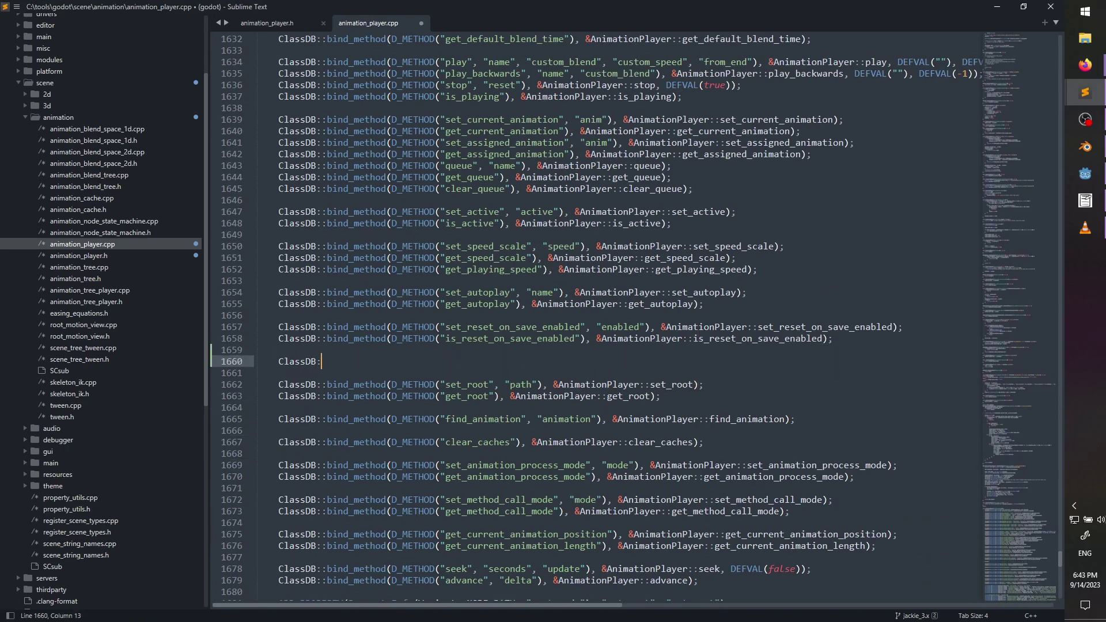
{"action": "type", "text": ":bind_method(D_METHOD(\"can_call"}
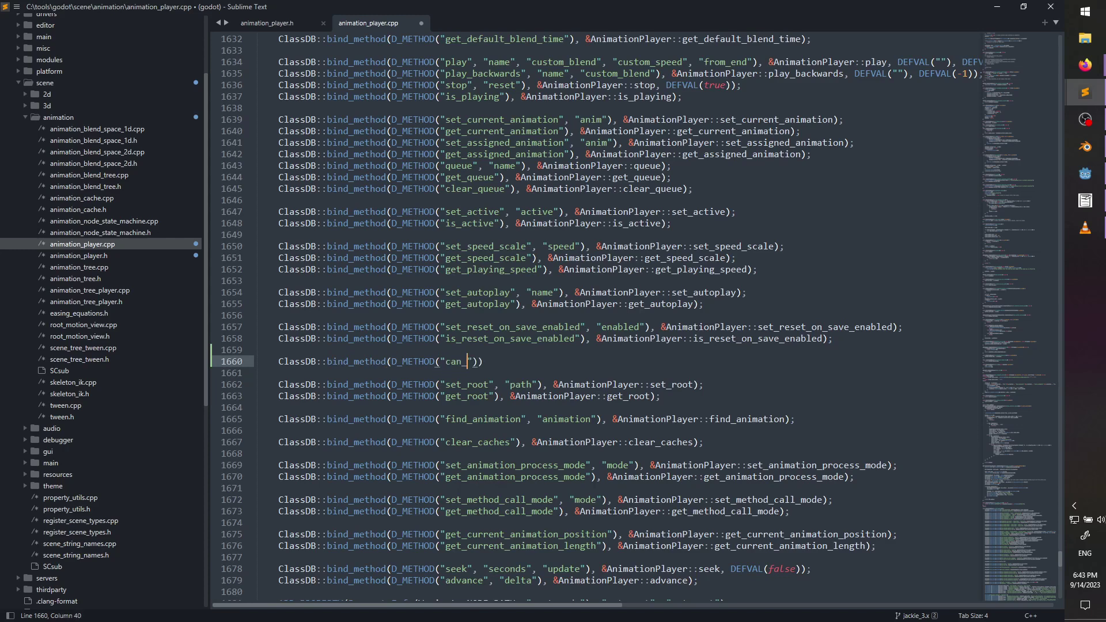
{"action": "key", "text": "ctrl+BackSpace"}
{"action": "type", "text": "set_call_in_editor\", \"enabled\")"}
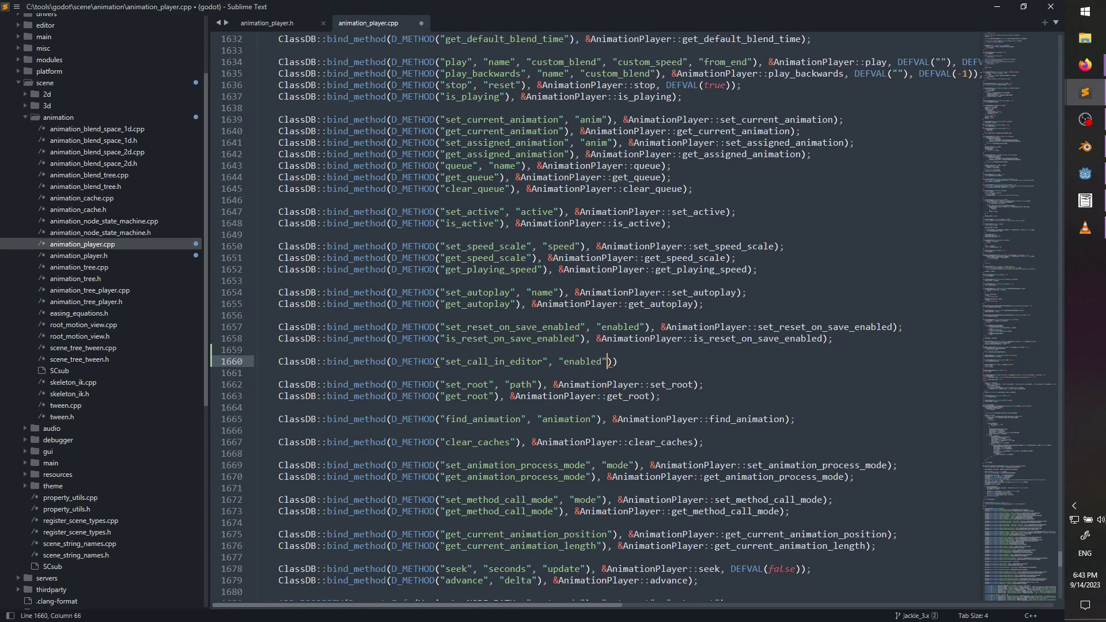
{"action": "type", "text": ", "}
{"action": "type", "text": "&AnimationPlayter"}
- Complete the setter binding with the method reference &AnimationPlayer::set_call_in_editor and end the statement
{"action": "key", "text": "BackSpace"}
{"action": "key", "text": "BackSpace"}
{"action": "key", "text": "BackSpace"}
{"action": "type", "text": "er::set_can"}
{"action": "key", "text": "BackSpace"}
{"action": "key", "text": "BackSpace"}
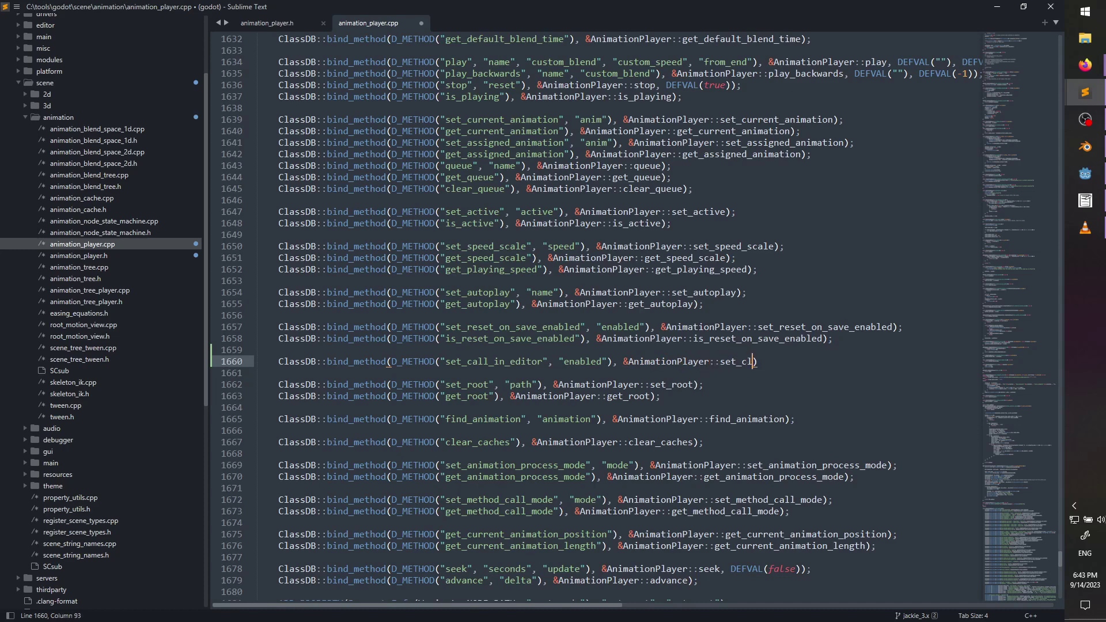
{"action": "type", "text": "cal"}
{"action": "key", "text": "BackSpace"}
{"action": "key", "text": "BackSpace"}
{"action": "key", "text": "BackSpace"}
{"action": "type", "text": "all_in_editor);"}
- Duplicate the set_call_in_editor binding line and remove the "enabled" argument from the copy
{"action": "key", "text": "ctrl+c"}
{"action": "key", "text": "ctrl+v"}
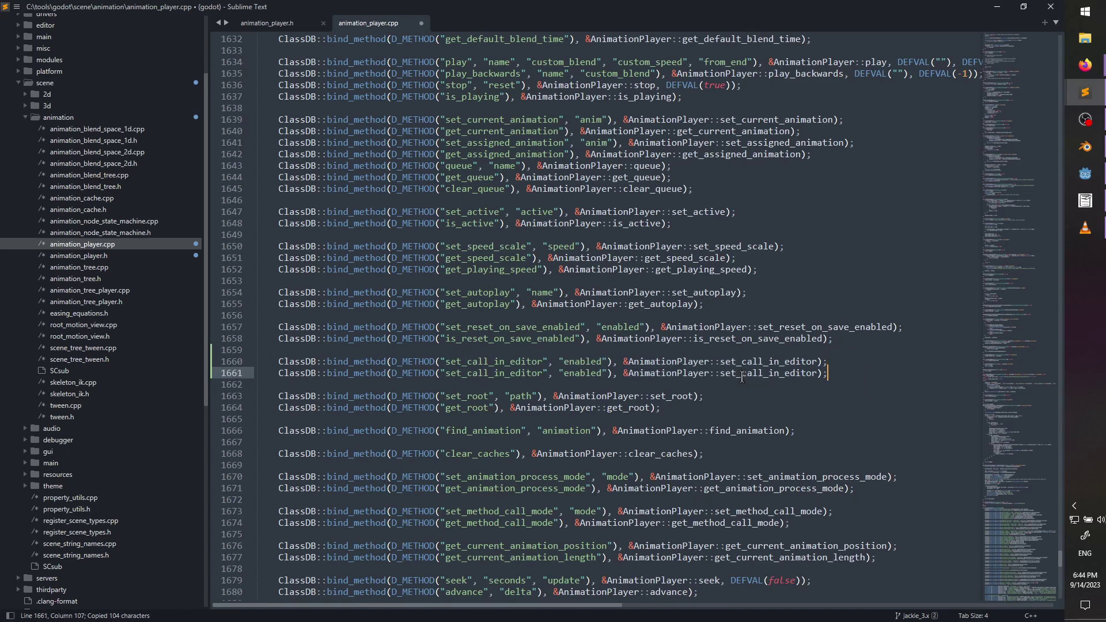
{"action": "double_click", "coordinate": [497, 367]}
{"action": "double_click", "coordinate": [583, 373]}
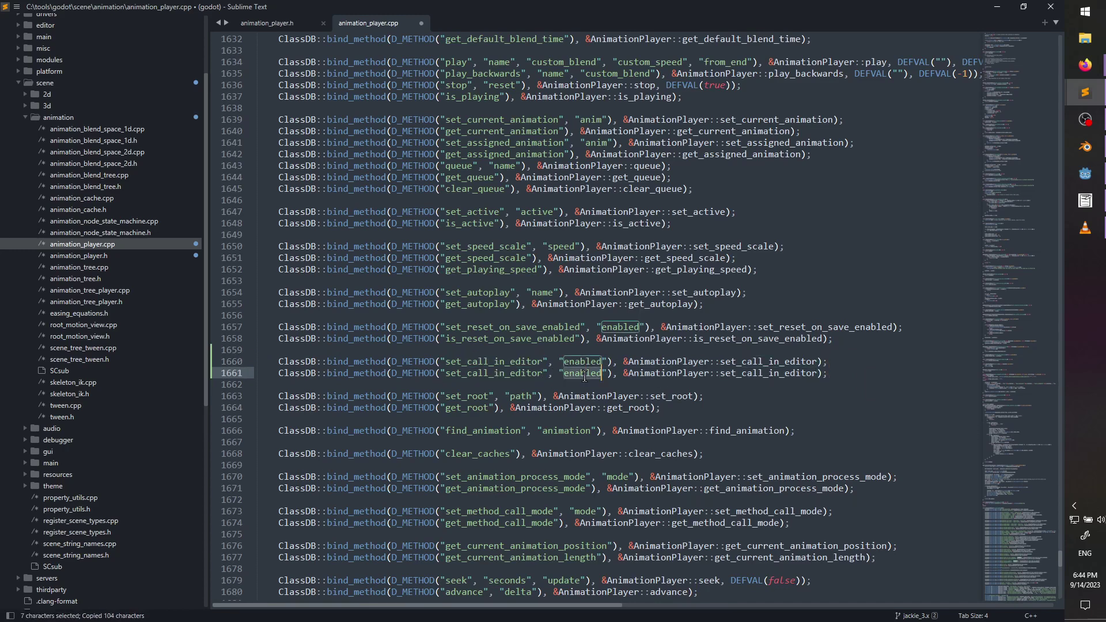
{"action": "key", "text": "BackSpace"}
{"action": "key", "text": "BackSpace"}
{"action": "key", "text": "BackSpace"}
{"action": "key", "text": "BackSpace"}
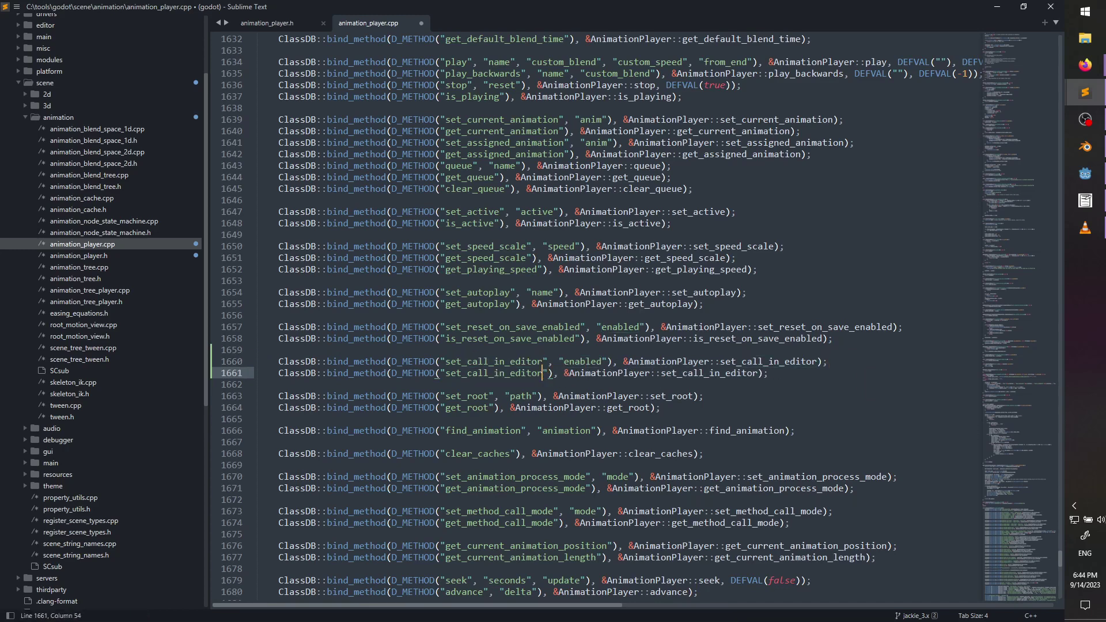
- Change both the bound name and the method reference in the copied binding to can_call_in_editor, and save the file
{"action": "key", "text": "ctrl+BackSpace"}
{"action": "type", "text": "can_call_in"}
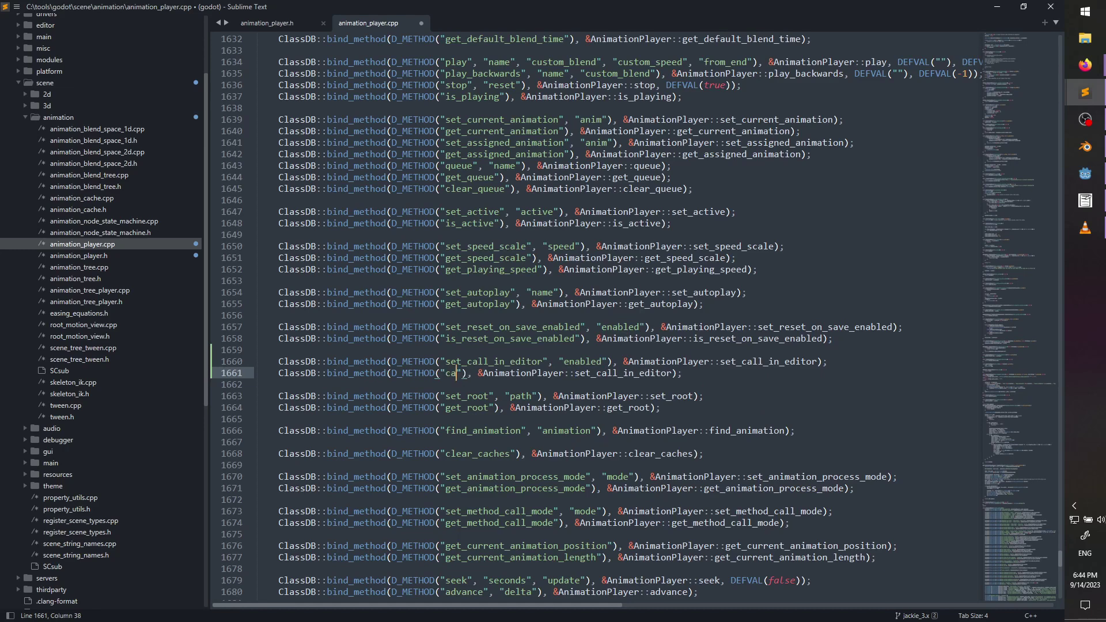
{"action": "type", "text": "_editor"}
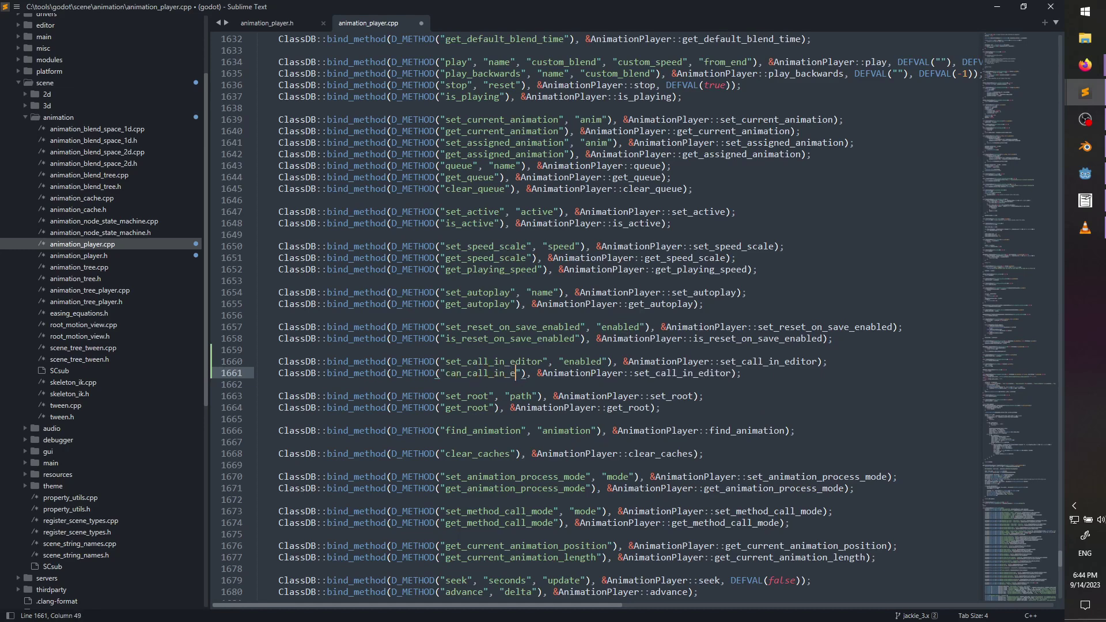
{"action": "key", "text": "ctrl+shift+Left"}
{"action": "key", "text": "ctrl+c"}
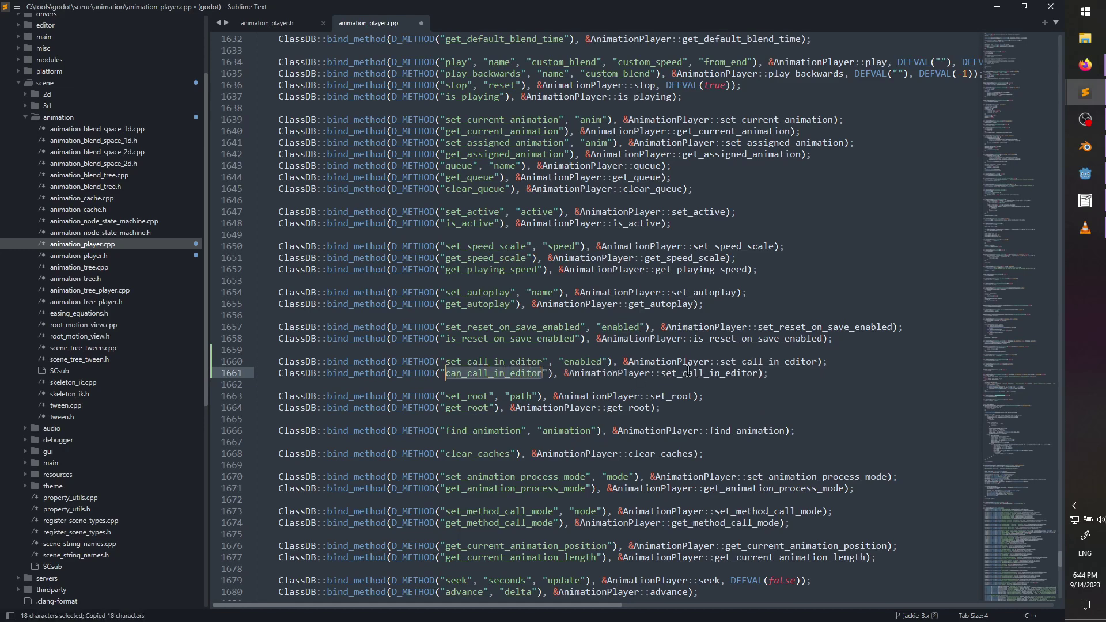
{"action": "double_click", "coordinate": [749, 372]}
{"action": "key", "text": "ctrl+v"}
{"action": "key", "text": "ctrl+s"}
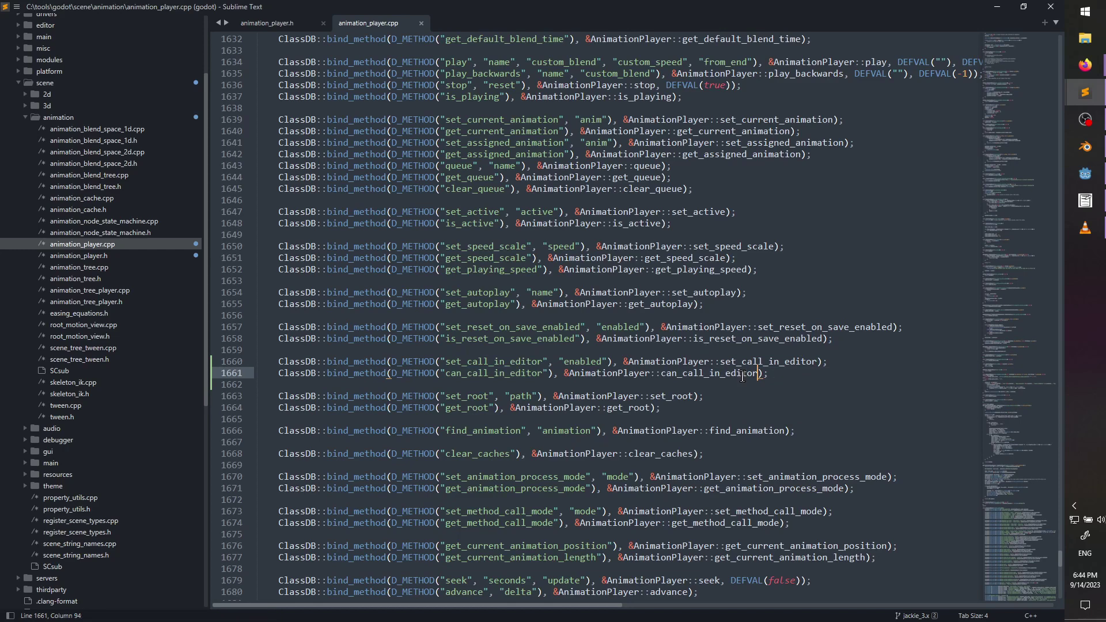
{"action": "scroll", "coordinate": [708, 346], "scroll_direction": "down", "scroll_amount": 3}
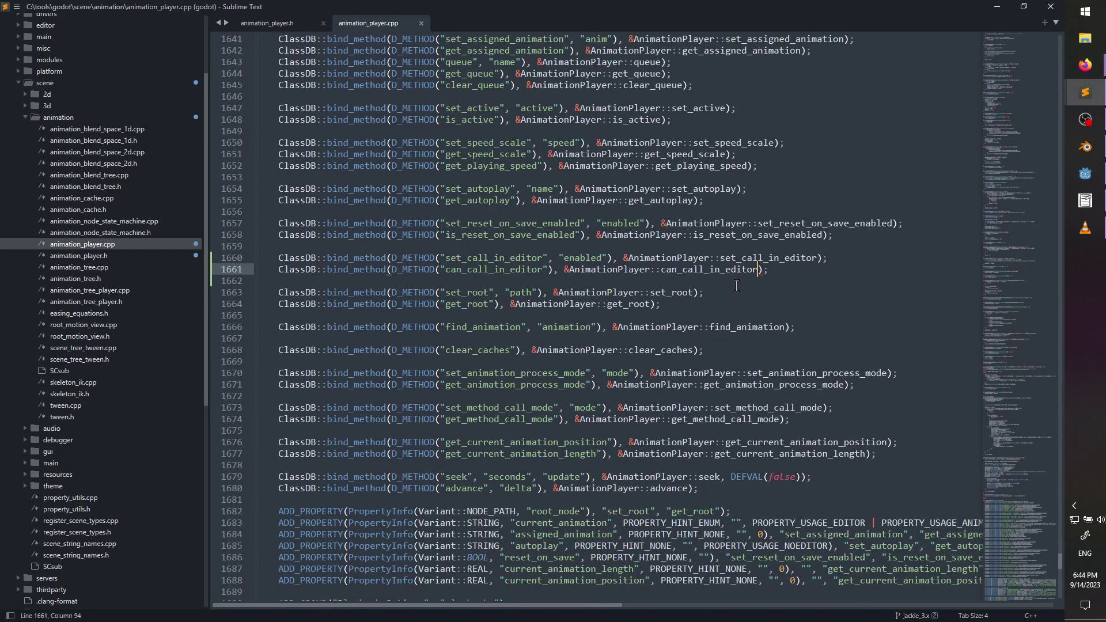
{"action": "scroll", "coordinate": [758, 275], "scroll_direction": "down", "scroll_amount": 5}
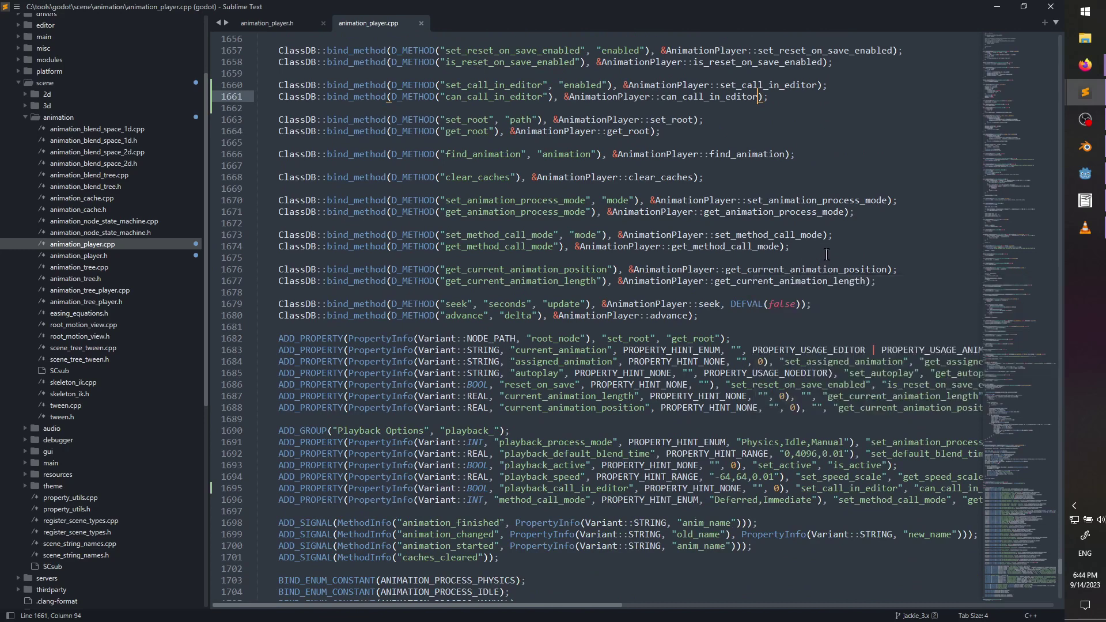
{"action": "scroll", "coordinate": [816, 255], "scroll_direction": "up", "scroll_amount": 4}
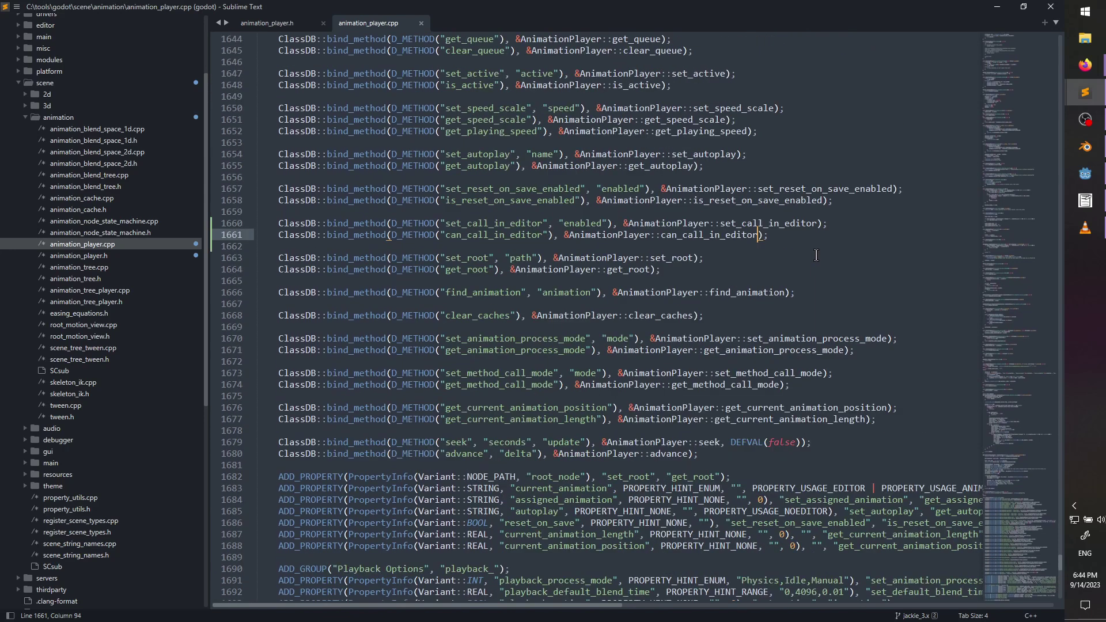
{"action": "scroll", "coordinate": [816, 255], "scroll_direction": "down", "scroll_amount": 3}
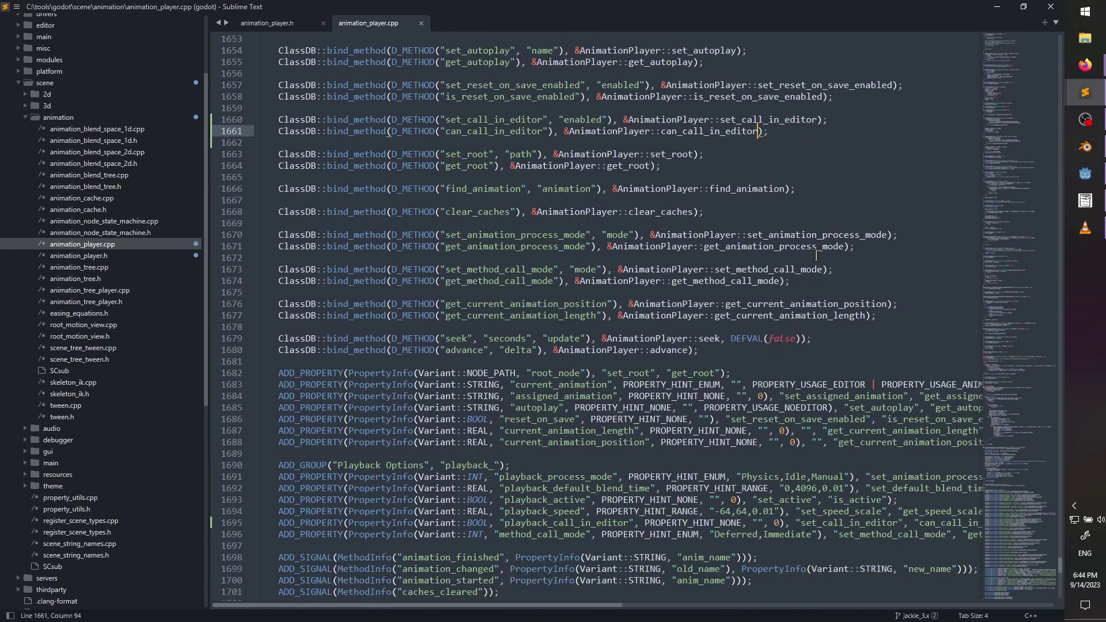
{"action": "scroll", "coordinate": [815, 255], "scroll_direction": "down", "scroll_amount": 2}
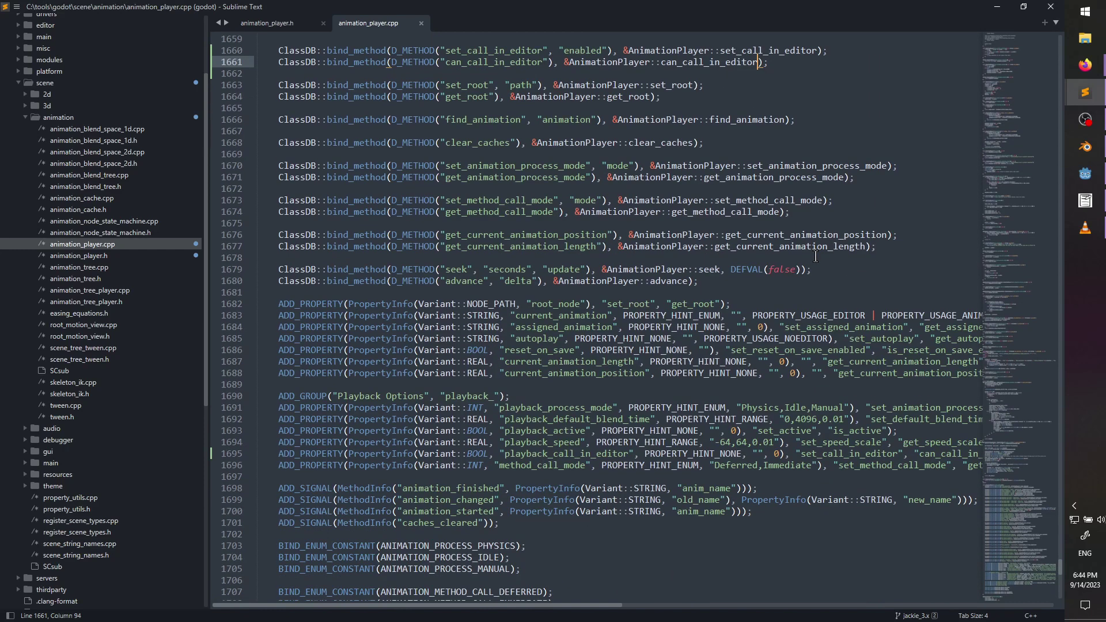
{"action": "scroll", "coordinate": [816, 256], "scroll_direction": "down", "scroll_amount": 4}
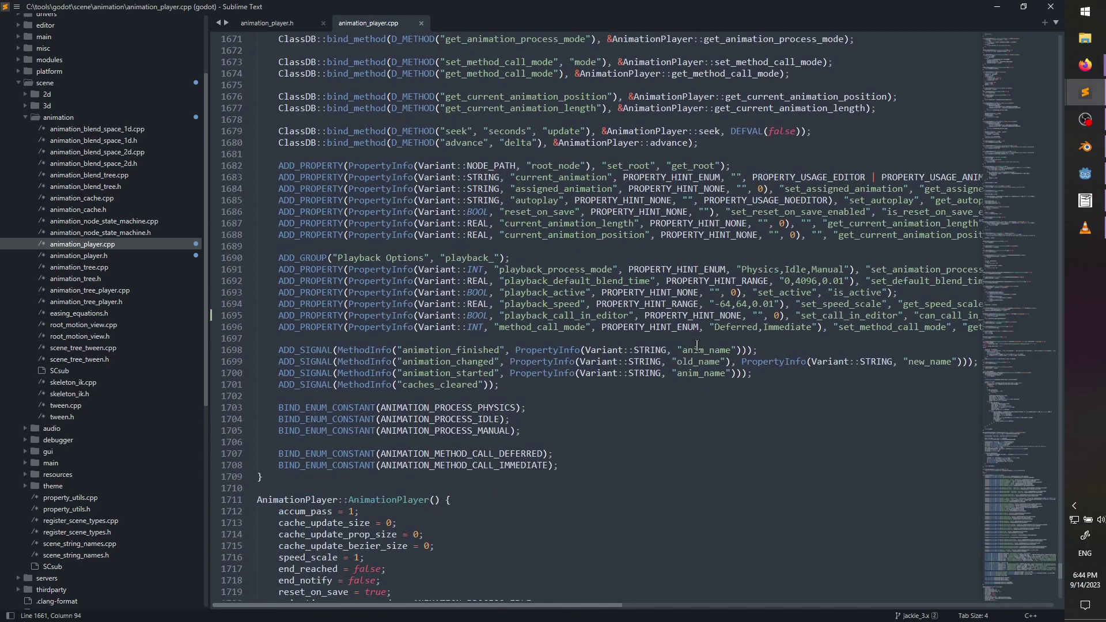
- Switch to the Godot editor, save the illusory_room scene, close the editor and return to animation_player.cpp
{"action": "left_click", "coordinate": [1086, 174]}
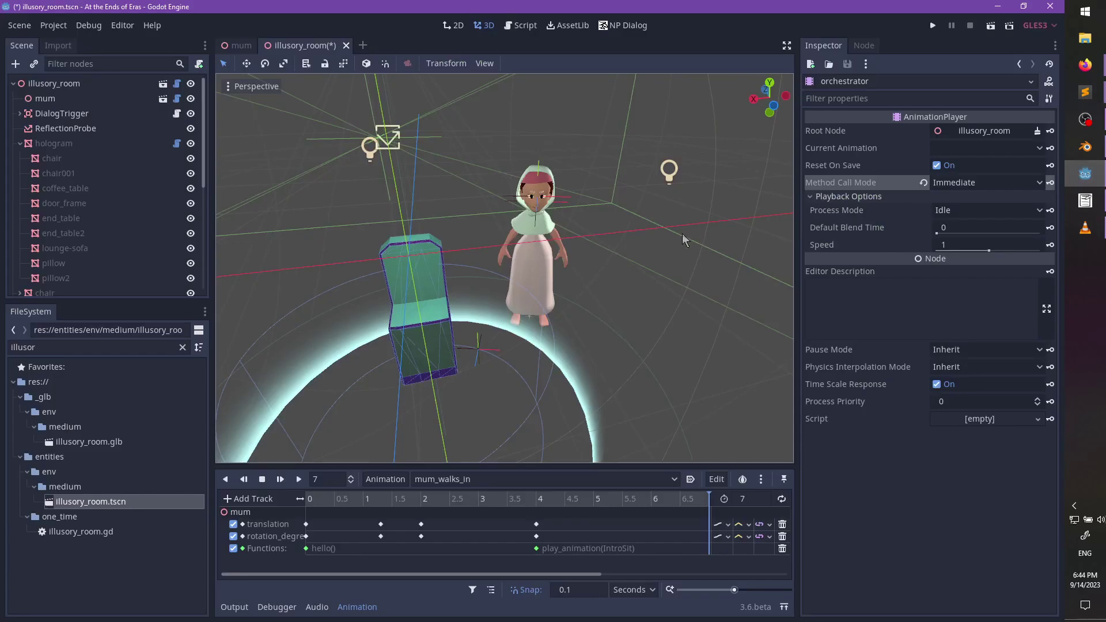
{"action": "key", "text": "ctrl+s"}
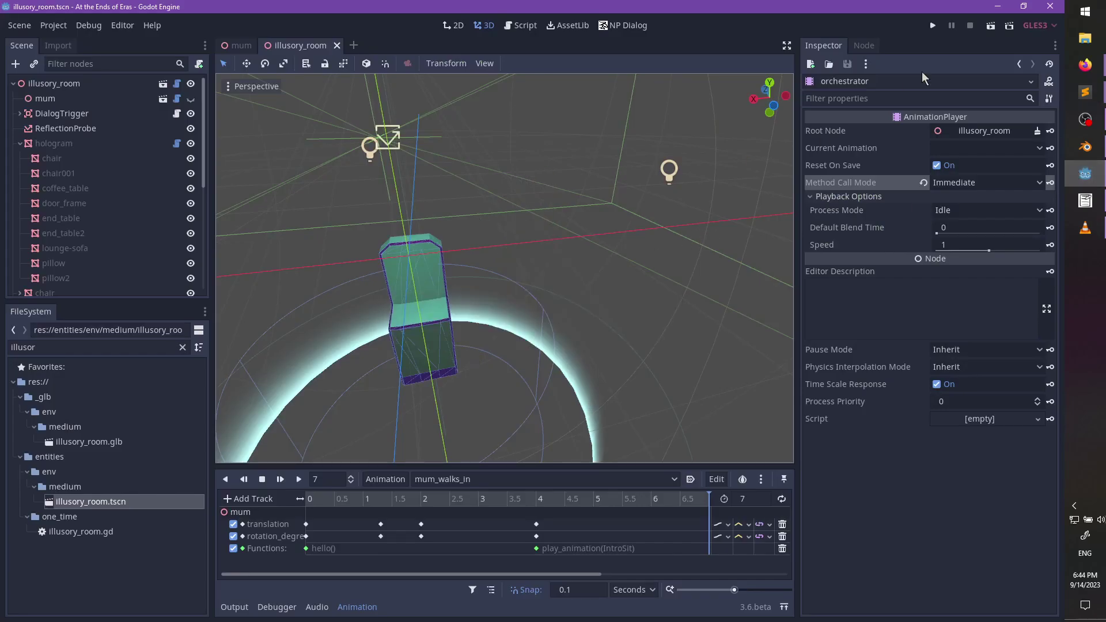
{"action": "left_click", "coordinate": [1050, 6]}
{"action": "left_click", "coordinate": [510, 332]}
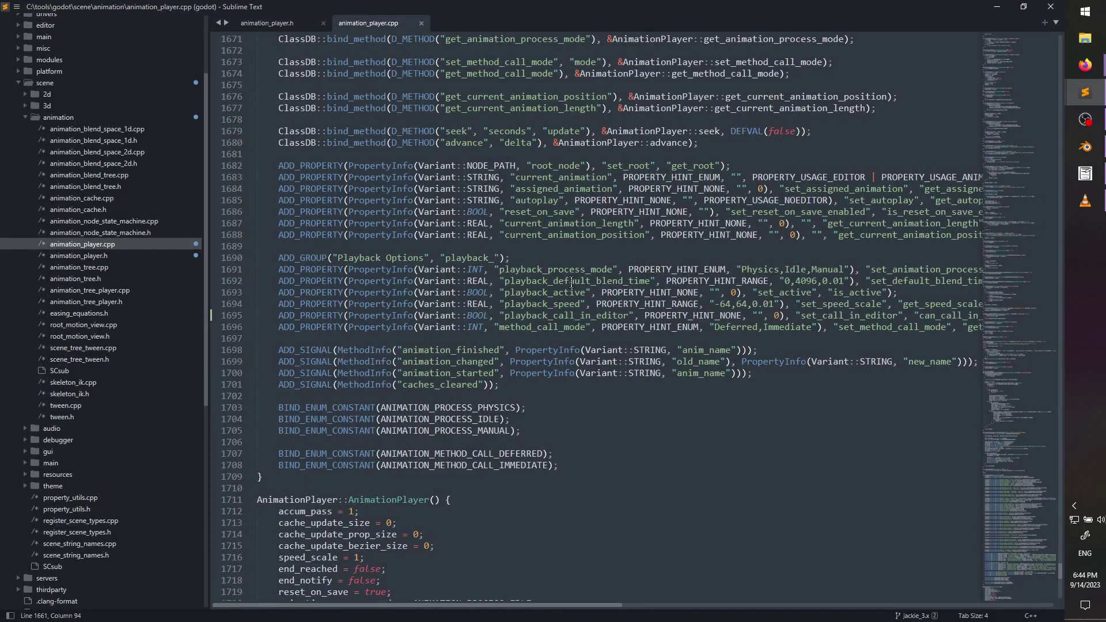
{"action": "left_click", "coordinate": [588, 390]}
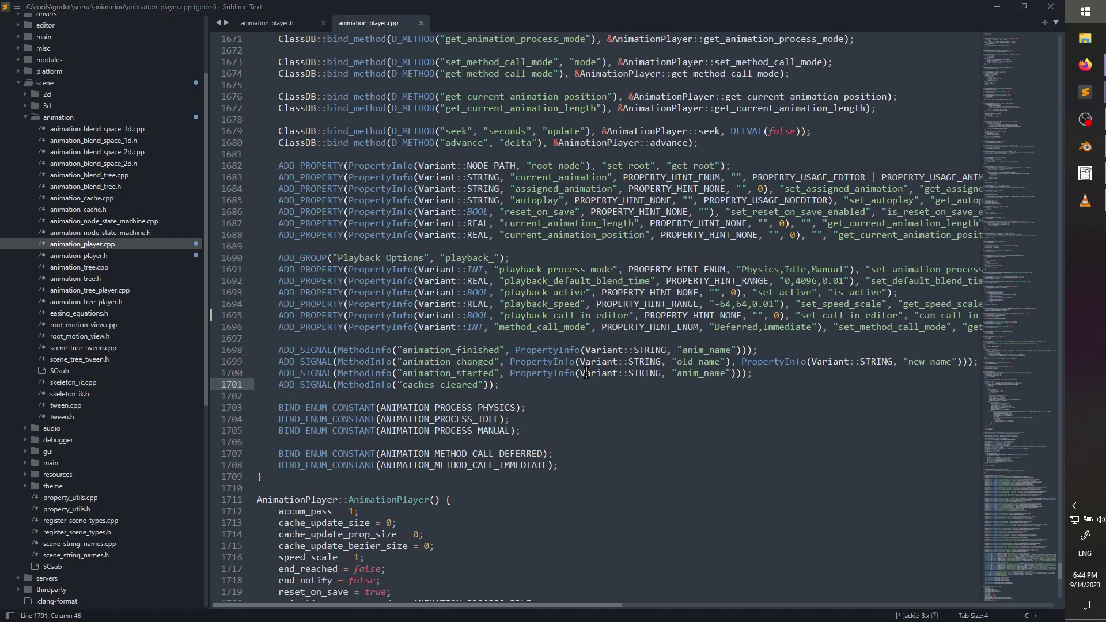
- Launch Windows PowerShell and return to animation_player.cpp in Sublime Text
{"action": "key", "text": "super"}
{"action": "type", "text": "pow"}
{"action": "key", "text": "Return"}
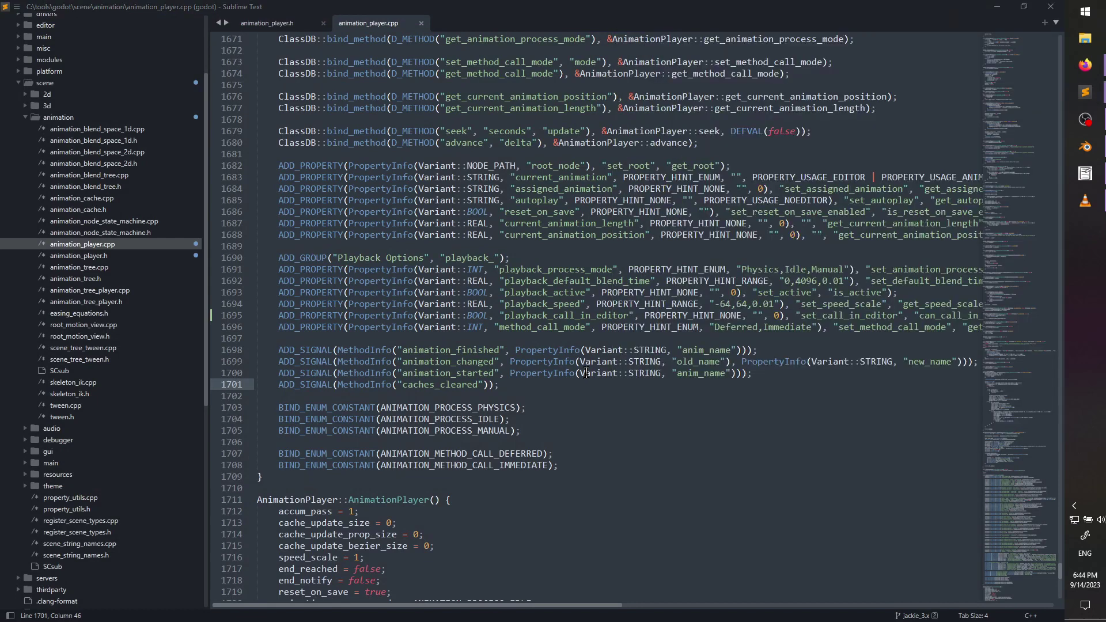
{"action": "left_click", "coordinate": [902, 338]}
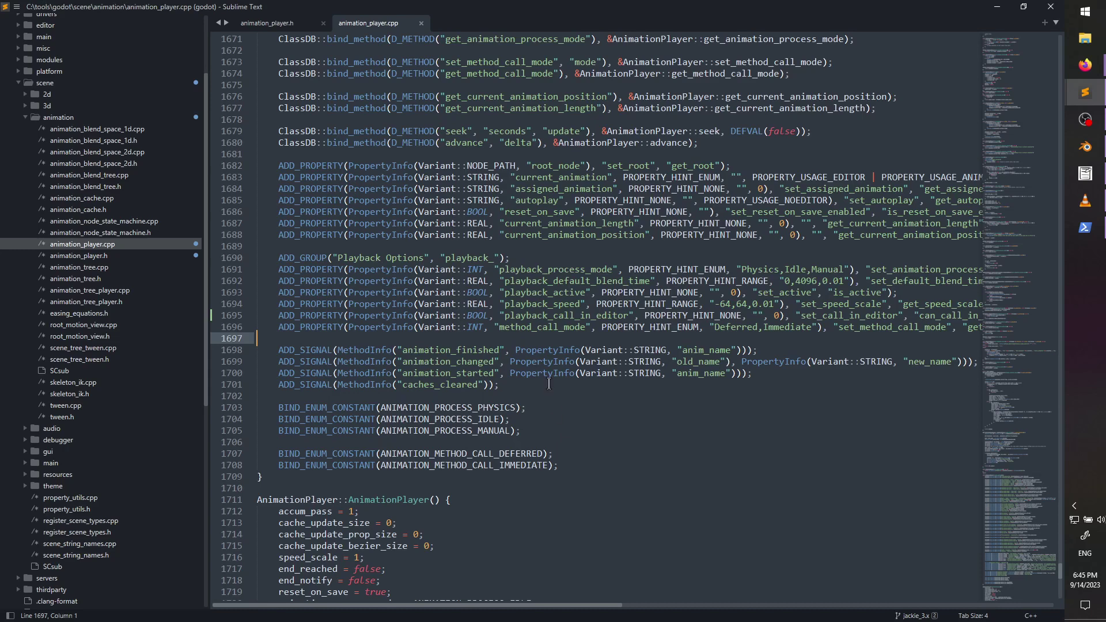
- Initialise call_in_editor to false in the AnimationPlayer constructor, directly above playback.seeked, and save the file
{"action": "scroll", "coordinate": [549, 383], "scroll_direction": "down", "scroll_amount": 6}
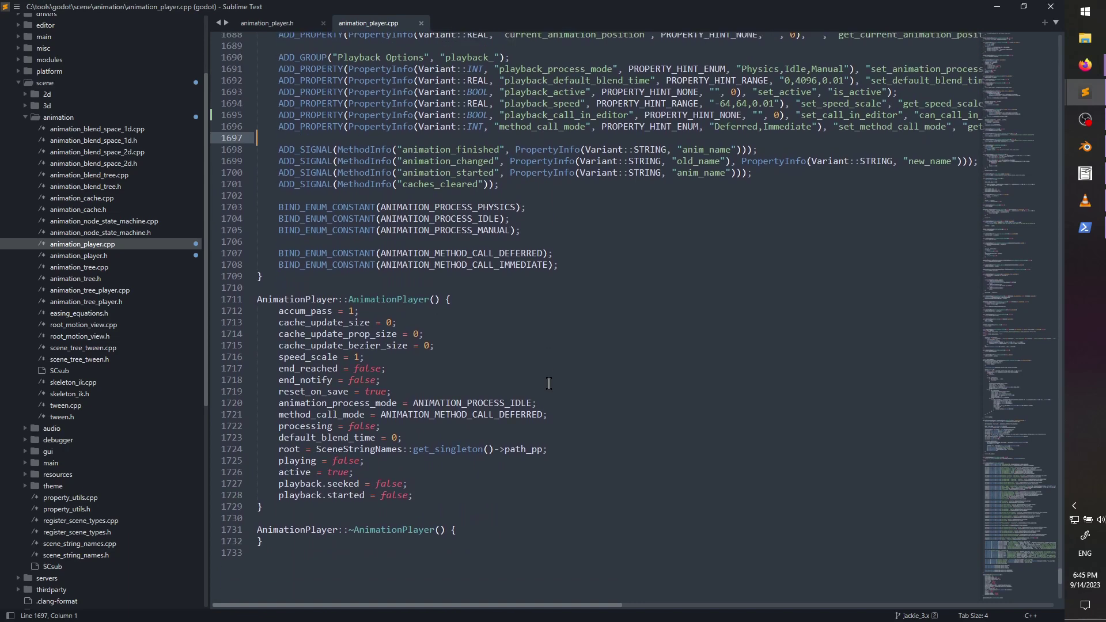
{"action": "left_click", "coordinate": [453, 489]}
{"action": "key", "text": "Return"}
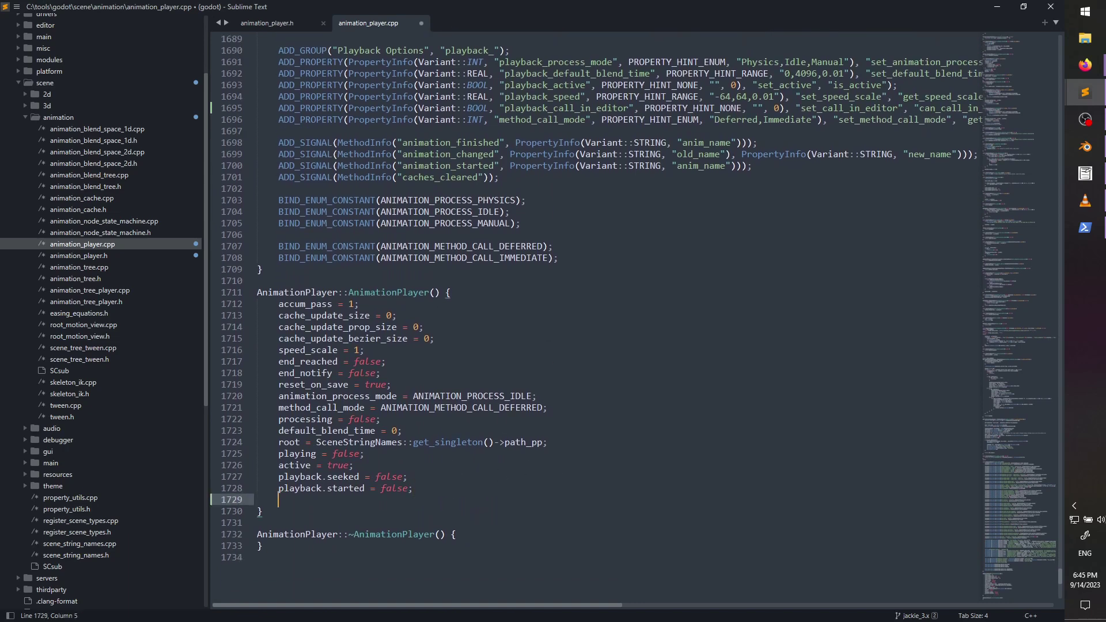
{"action": "type", "text": "call_in_editor = false;"}
{"action": "key", "text": "ctrl+shift+Up"}
{"action": "key", "text": "ctrl+shift+Up"}
{"action": "key", "text": "ctrl+s"}
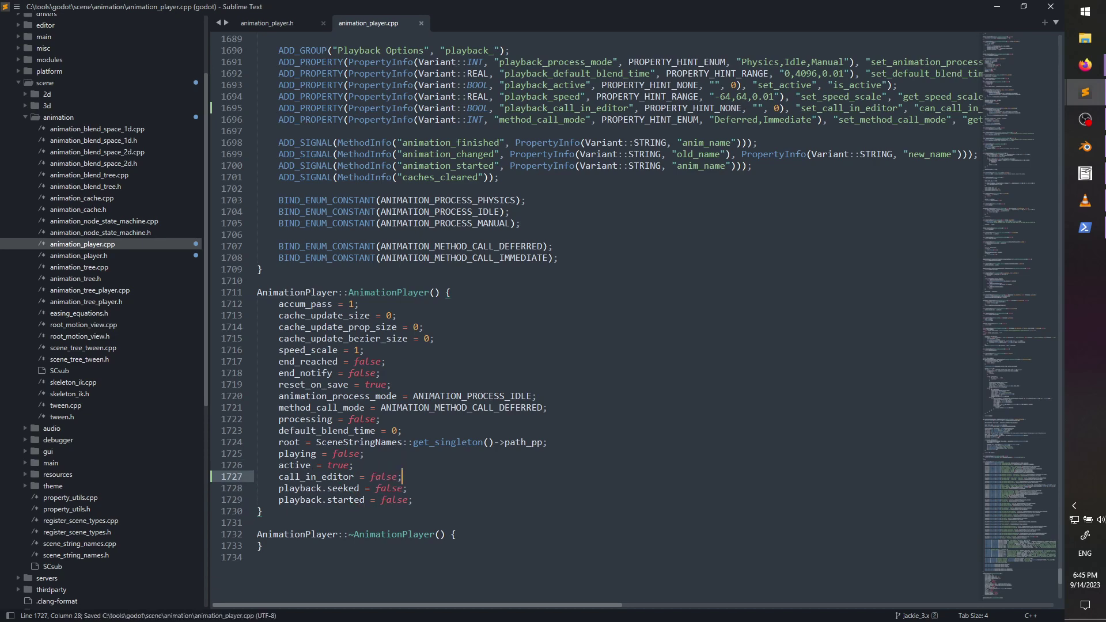
- Switch to PowerShell, change to the C:\tools\godot\ directory and run git status
{"action": "left_click", "coordinate": [1085, 228]}
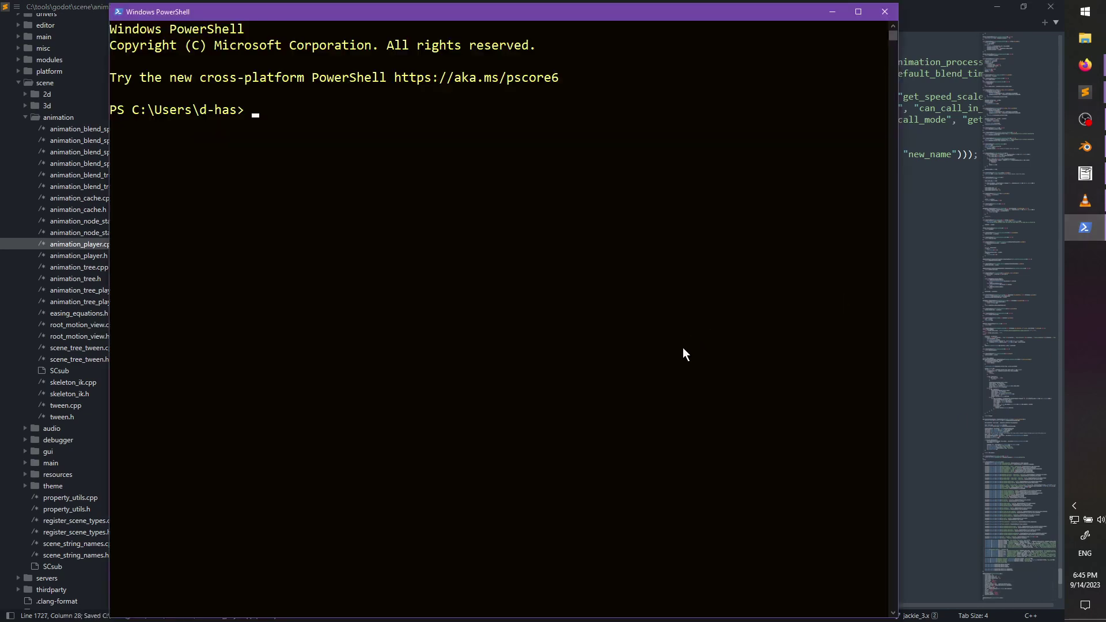
{"action": "type", "text": "cd God"}
{"action": "key", "text": "BackSpace"}
{"action": "key", "text": "BackSpace"}
{"action": "key", "text": "BackSpace"}
{"action": "type", "text": "C:\\tools\\godot\\"}
{"action": "key", "text": "Return"}
{"action": "type", "text": "atus"}
{"action": "key", "text": "Return"}
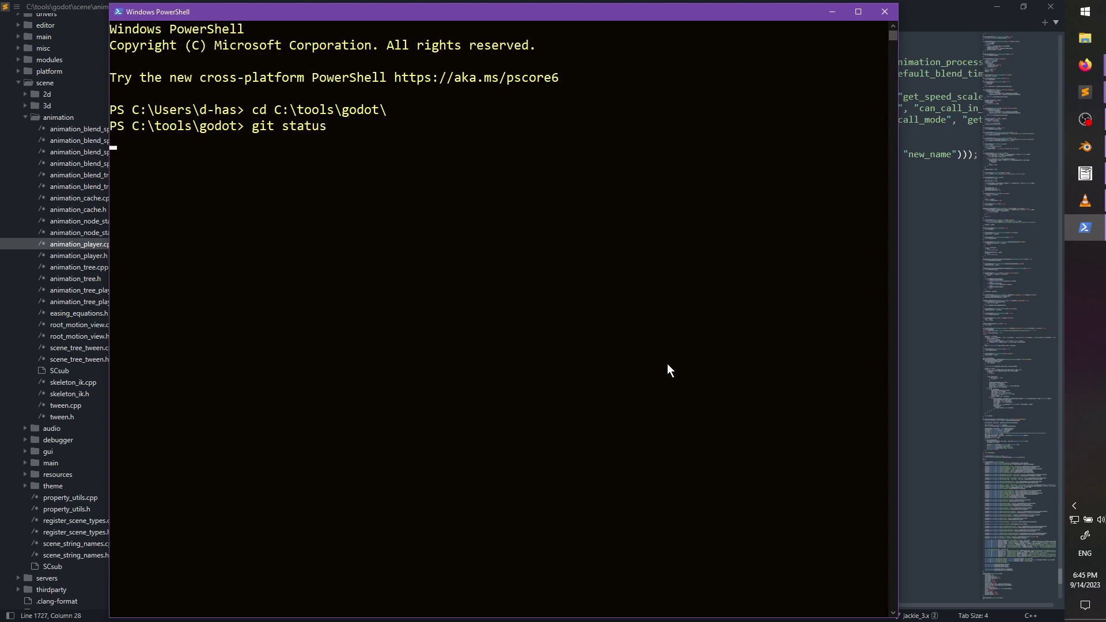
- Start the engine build with the command scons tools=yes target=release_debug
{"action": "type", "text": "git"}
{"action": "key", "text": "BackSpace"}
{"action": "key", "text": "BackSpace"}
{"action": "key", "text": "BackSpace"}
{"action": "type", "text": "scons too"}
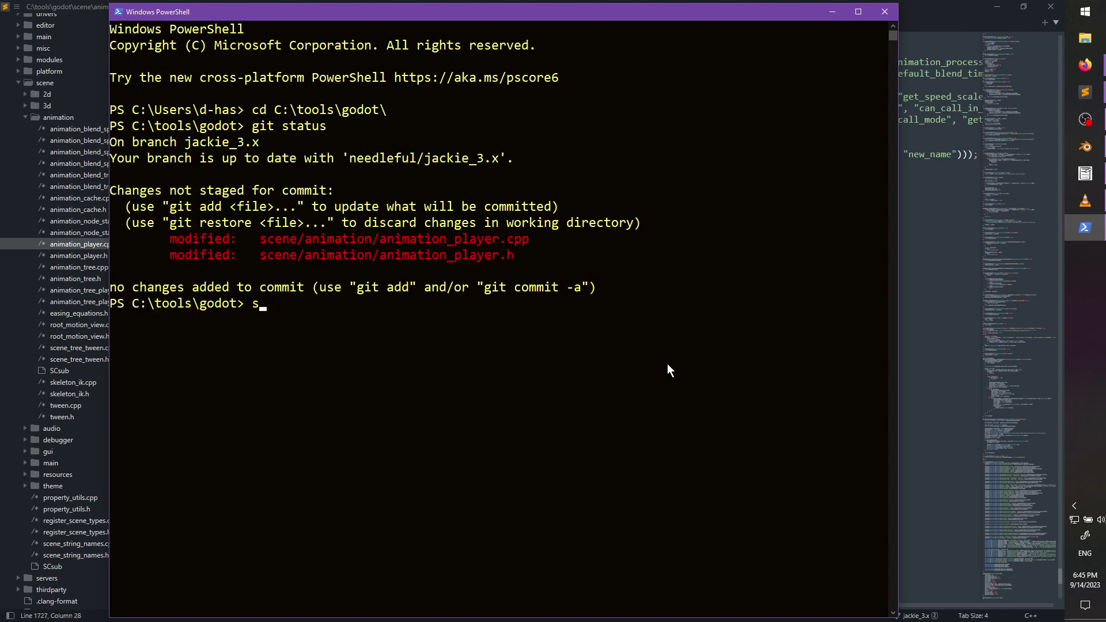
{"action": "type", "text": "ls=yes target=re"}
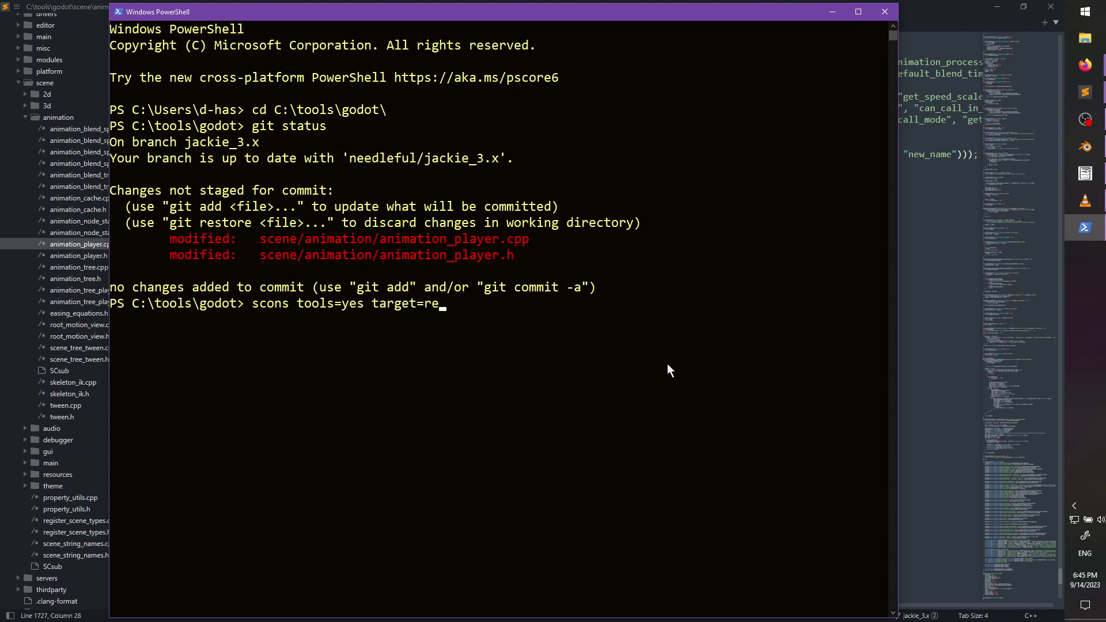
{"action": "type", "text": "lease_debug"}
{"action": "key", "text": "Return"}
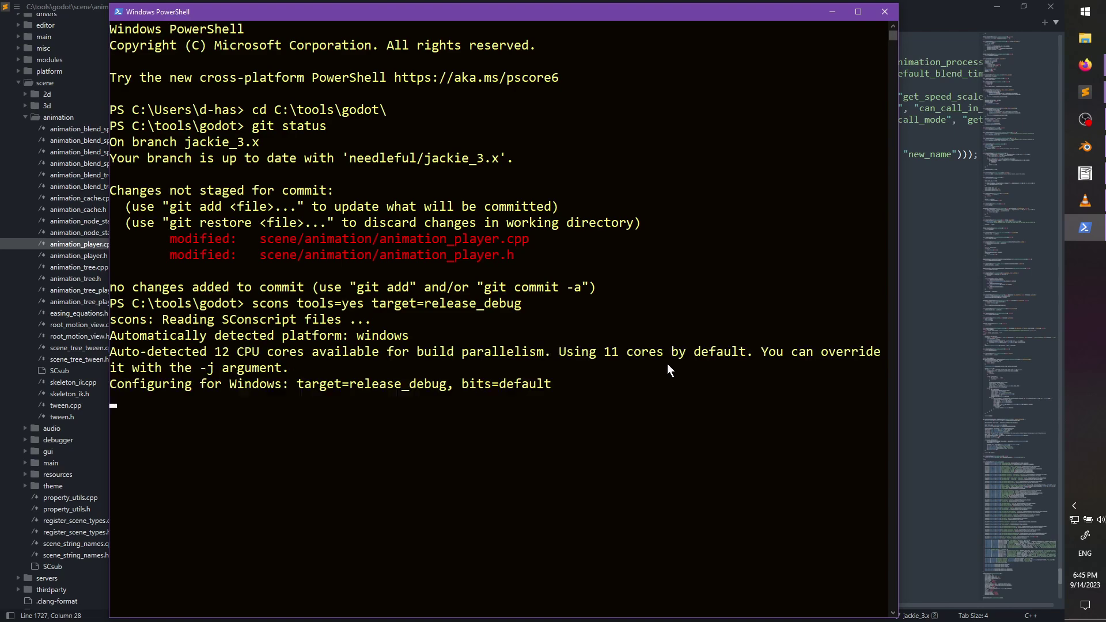
- Return to Sublime Text, expand the doc/classes folder and preview AudioEffectSpectrumAnalyzerInstance.xml and AudioStreamGeneratorPlayback.xml
{"action": "left_click", "coordinate": [937, 255]}
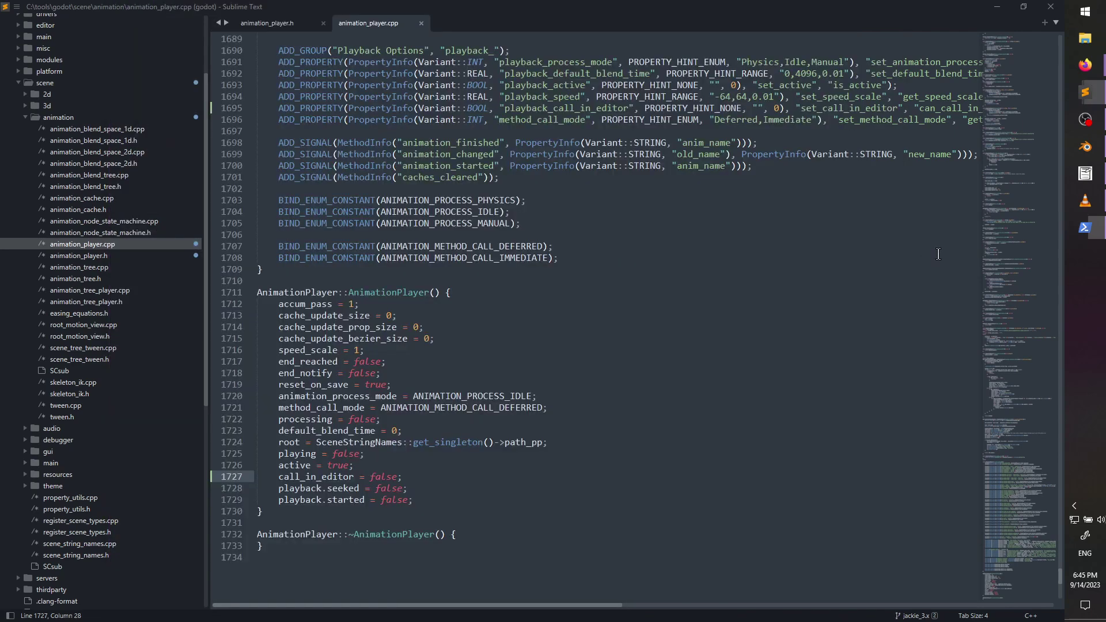
{"action": "scroll", "coordinate": [168, 292], "scroll_direction": "up", "scroll_amount": 3}
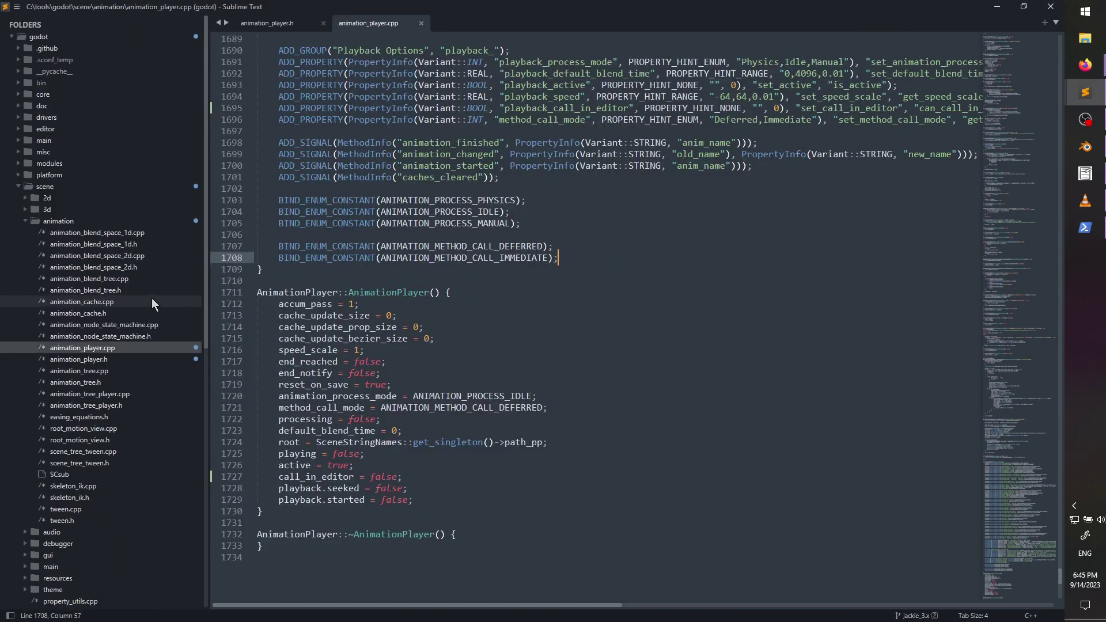
{"action": "left_click", "coordinate": [18, 105]}
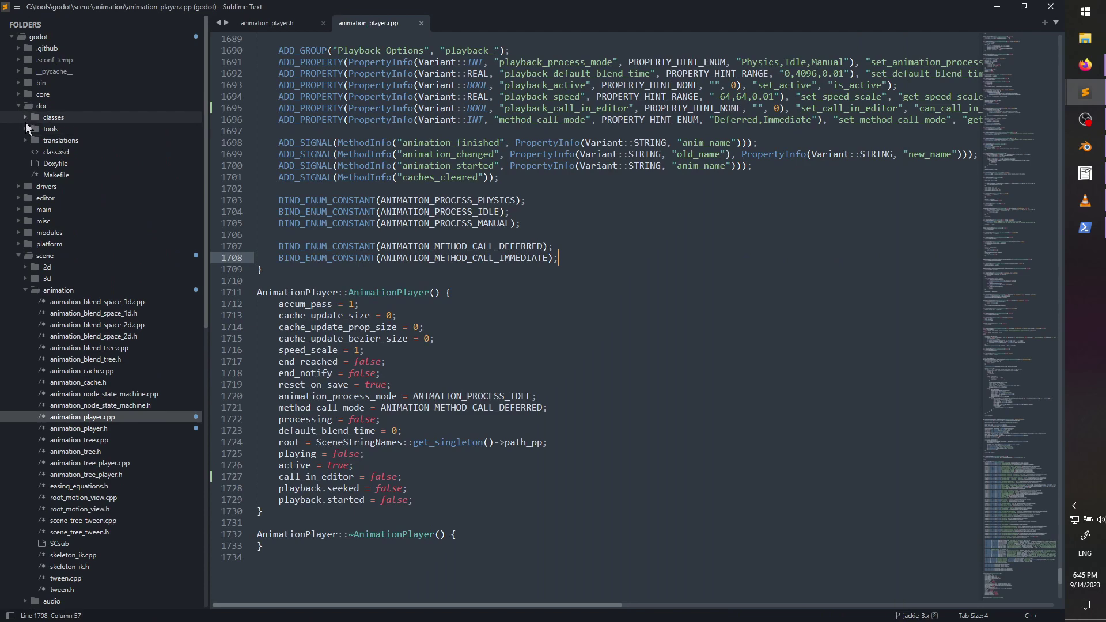
{"action": "left_click", "coordinate": [23, 138]}
{"action": "left_click", "coordinate": [23, 138]}
{"action": "left_click", "coordinate": [24, 124]}
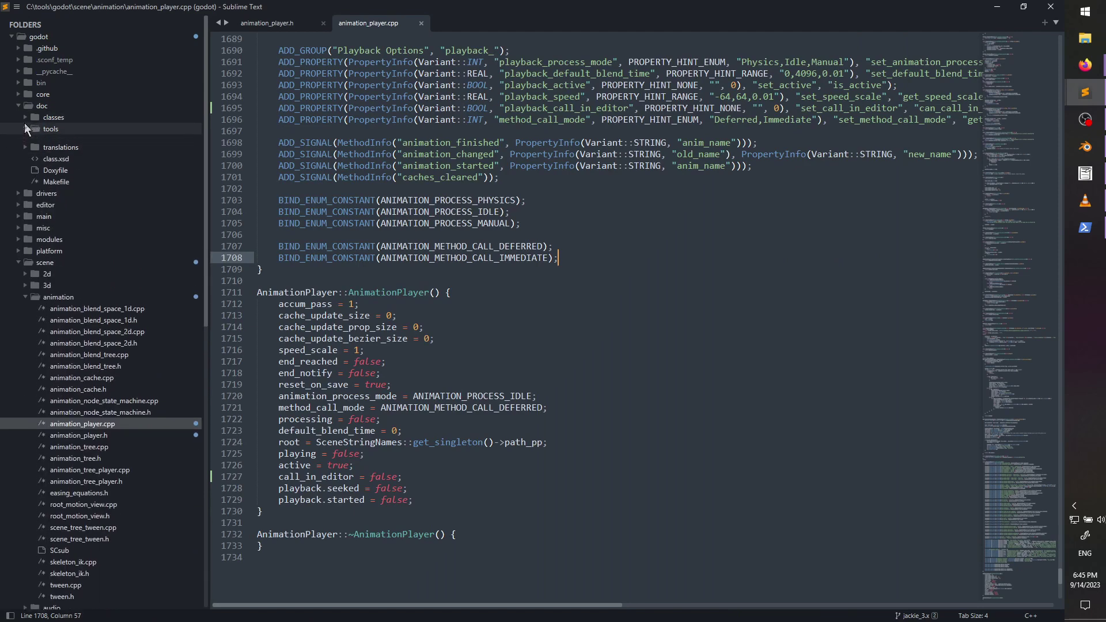
{"action": "left_click", "coordinate": [24, 115]}
{"action": "scroll", "coordinate": [92, 185], "scroll_direction": "down", "scroll_amount": 5}
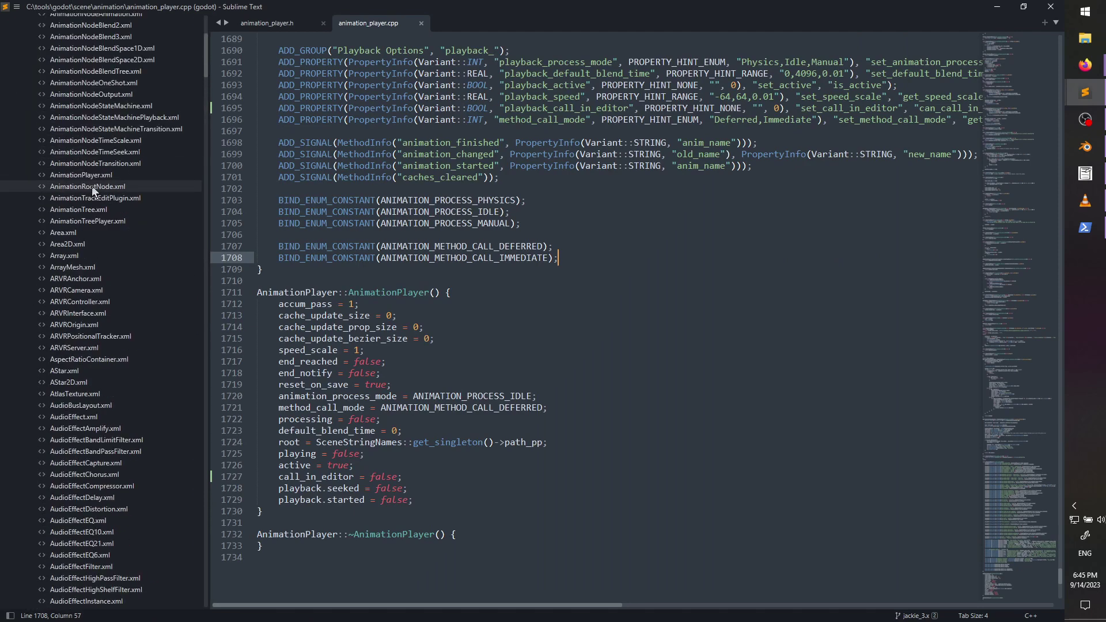
{"action": "scroll", "coordinate": [92, 185], "scroll_direction": "down", "scroll_amount": 10}
{"action": "left_click", "coordinate": [102, 245]}
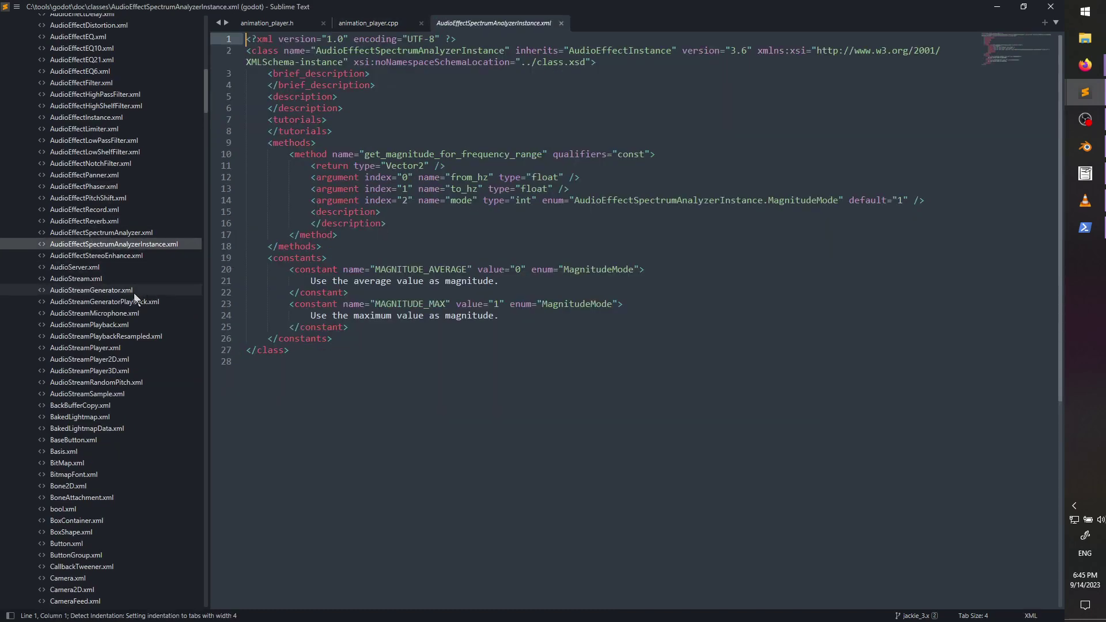
{"action": "left_click", "coordinate": [134, 301]}
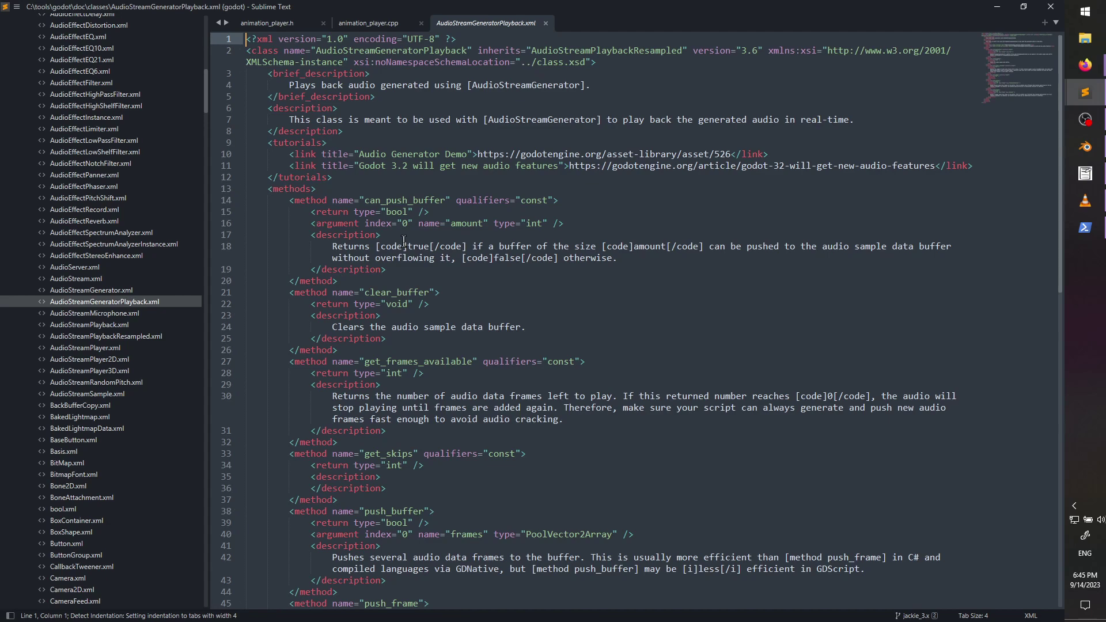
- Look through the rest of the class reference files, collapse the classes folder and check the doc/tools folder
{"action": "scroll", "coordinate": [170, 278], "scroll_direction": "down", "scroll_amount": 20}
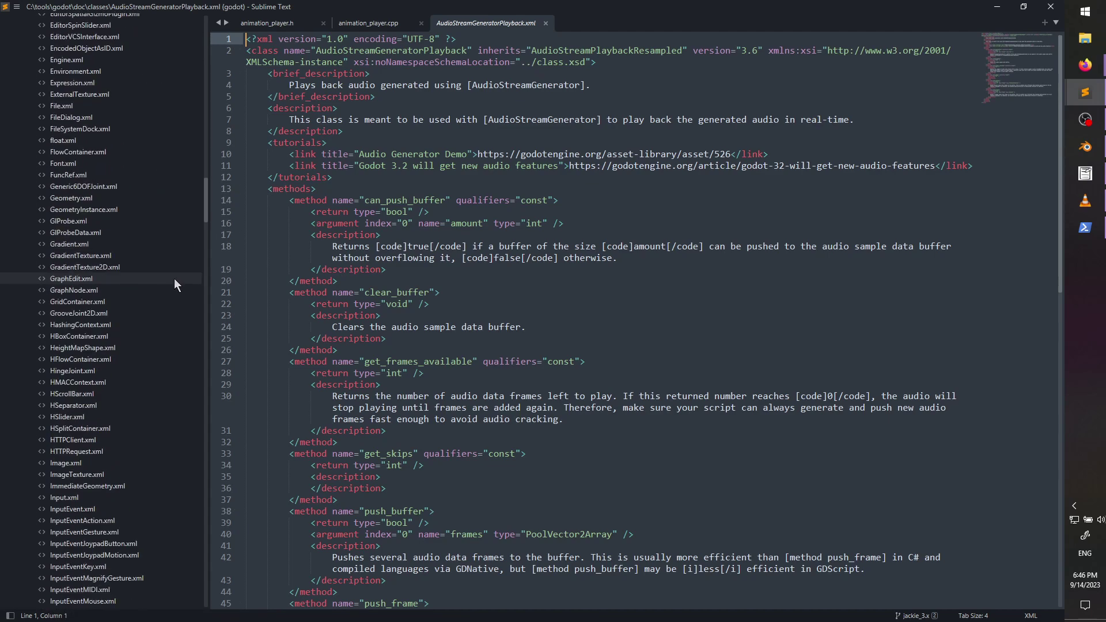
{"action": "scroll", "coordinate": [173, 279], "scroll_direction": "down", "scroll_amount": 20}
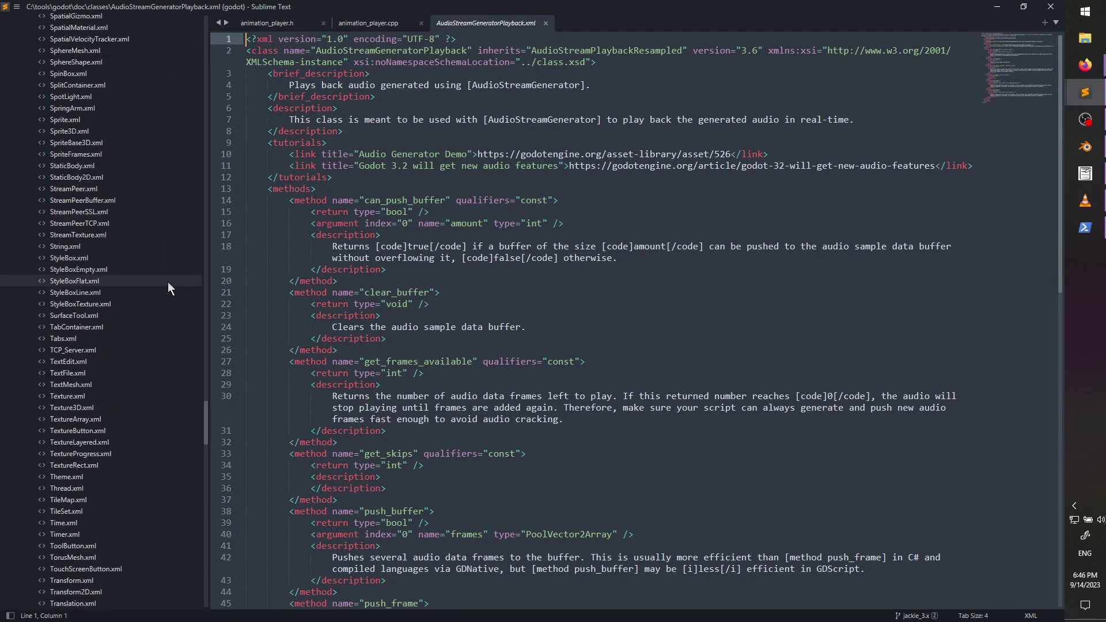
{"action": "scroll", "coordinate": [167, 282], "scroll_direction": "down", "scroll_amount": 20}
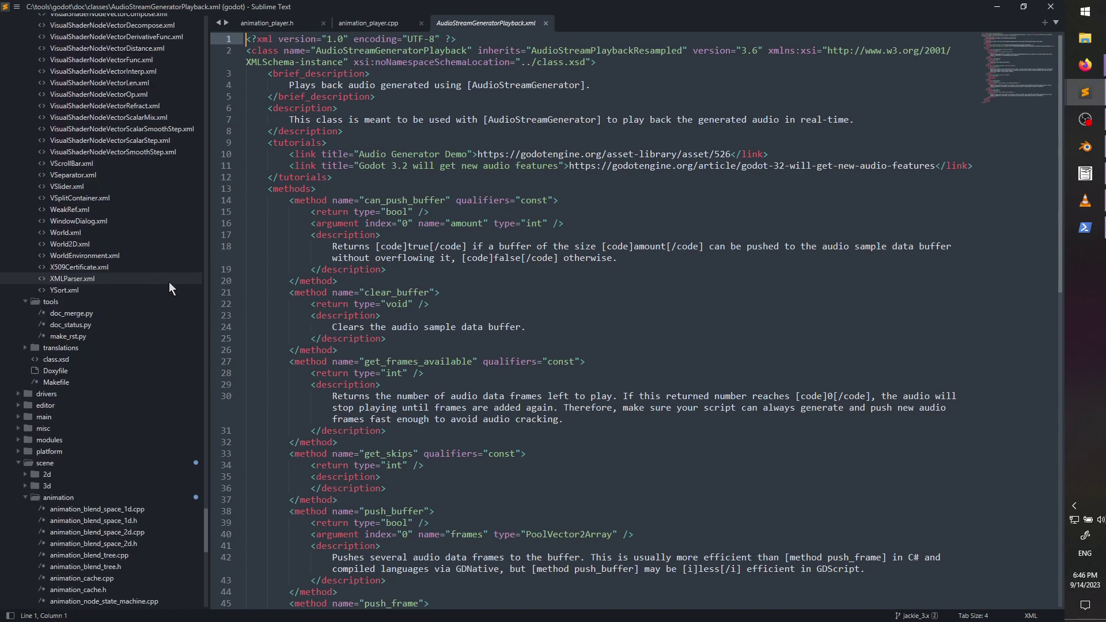
{"action": "scroll", "coordinate": [139, 300], "scroll_direction": "up", "scroll_amount": 18}
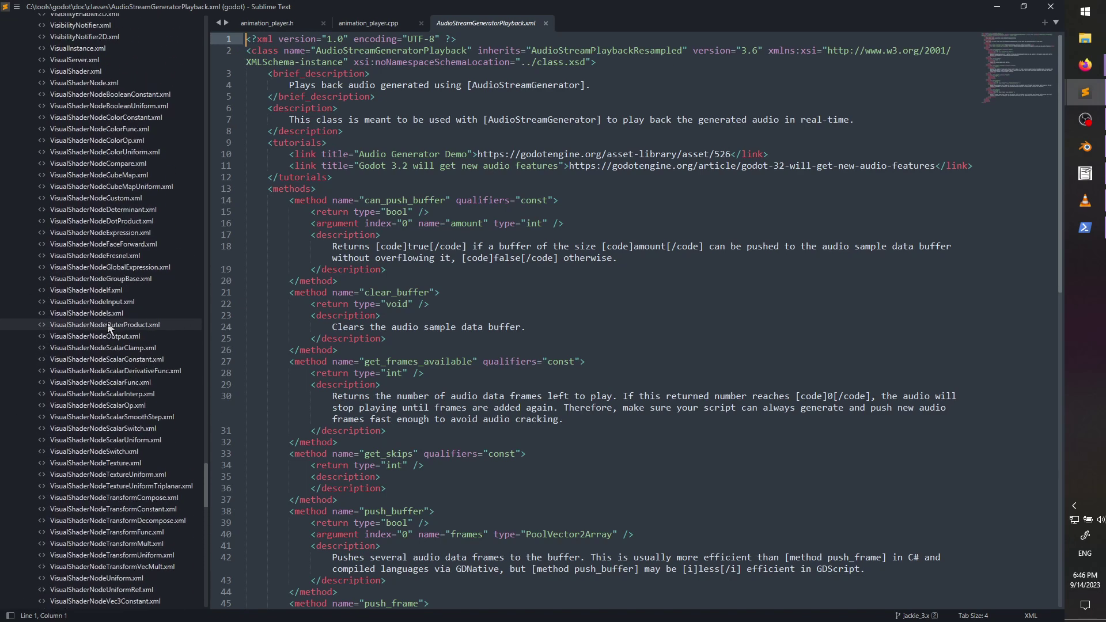
{"action": "scroll", "coordinate": [173, 381], "scroll_direction": "up", "scroll_amount": 20}
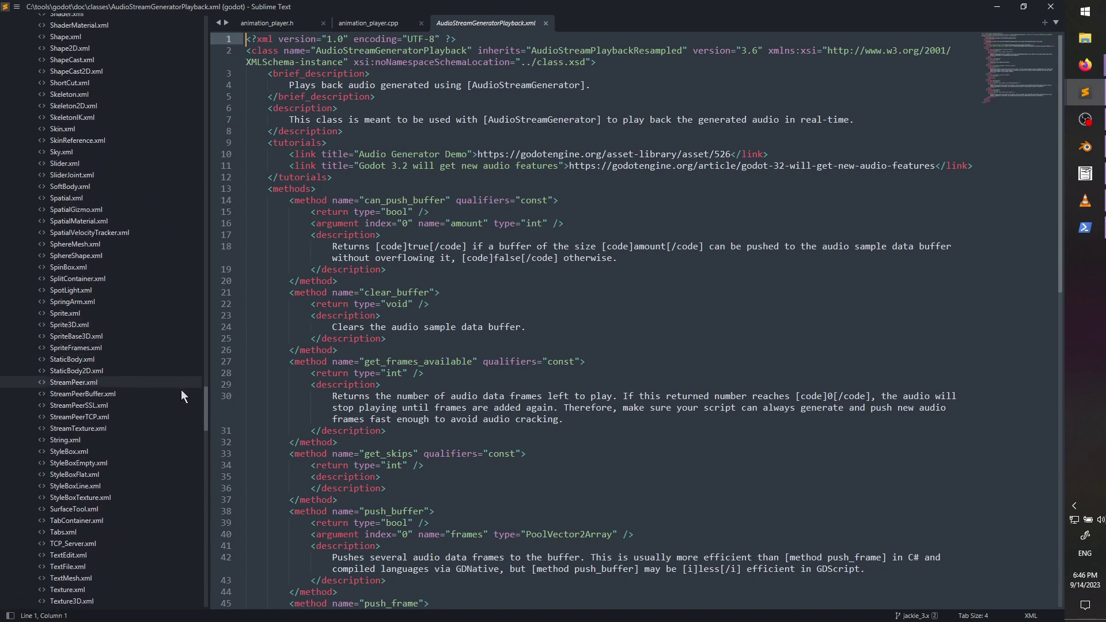
{"action": "left_click_drag", "start_coordinate": [206, 403], "coordinate": [196, 18]}
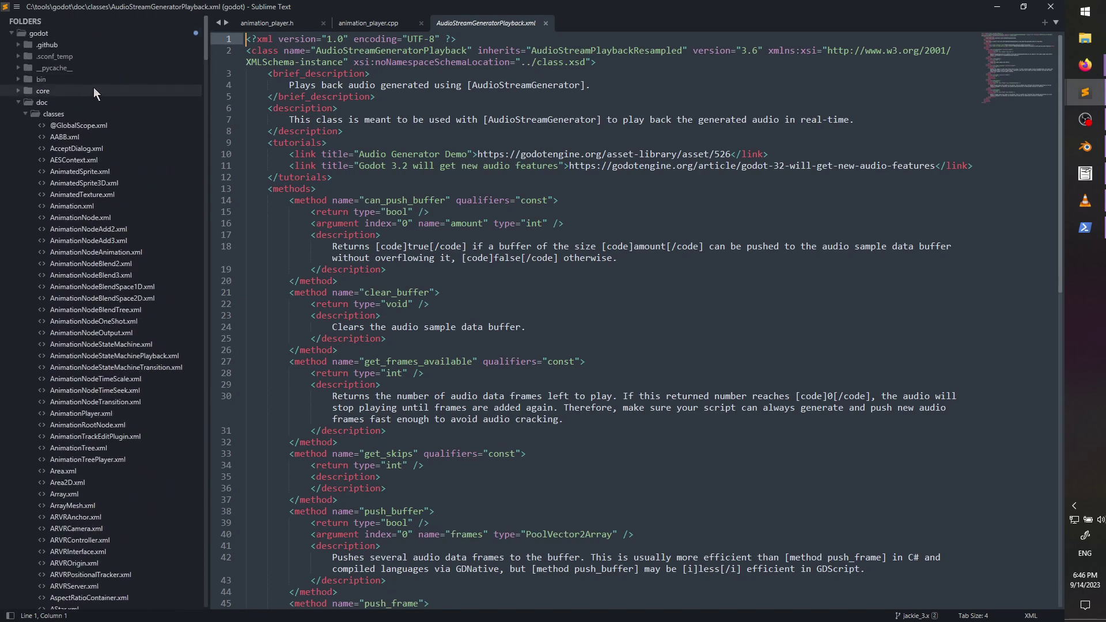
{"action": "left_click", "coordinate": [26, 113]}
{"action": "left_click", "coordinate": [25, 124]}
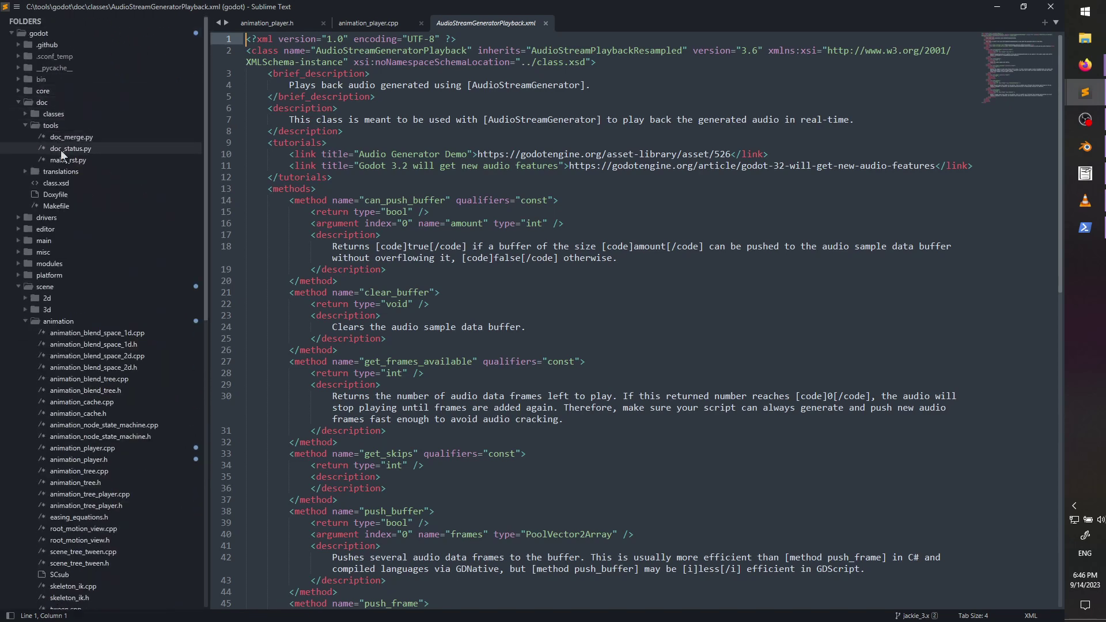
- Expand the doc/translations folder, preview gl.po and examine how its translation entries are structured
{"action": "left_click", "coordinate": [26, 172]}
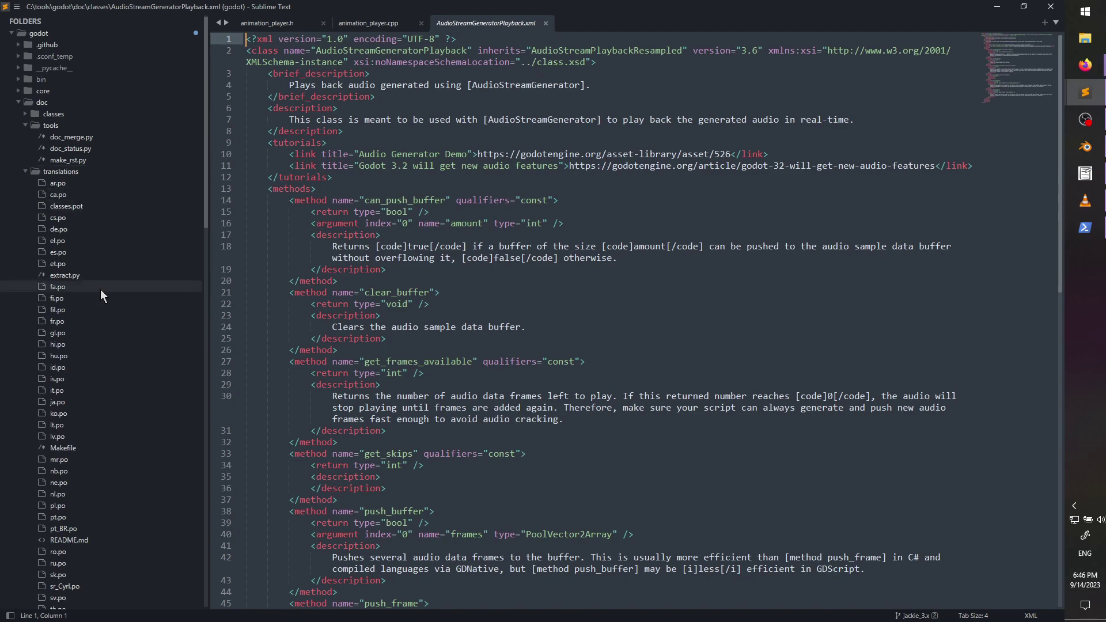
{"action": "scroll", "coordinate": [101, 291], "scroll_direction": "down", "scroll_amount": 5}
{"action": "scroll", "coordinate": [109, 294], "scroll_direction": "up", "scroll_amount": 2}
{"action": "left_click", "coordinate": [98, 231]}
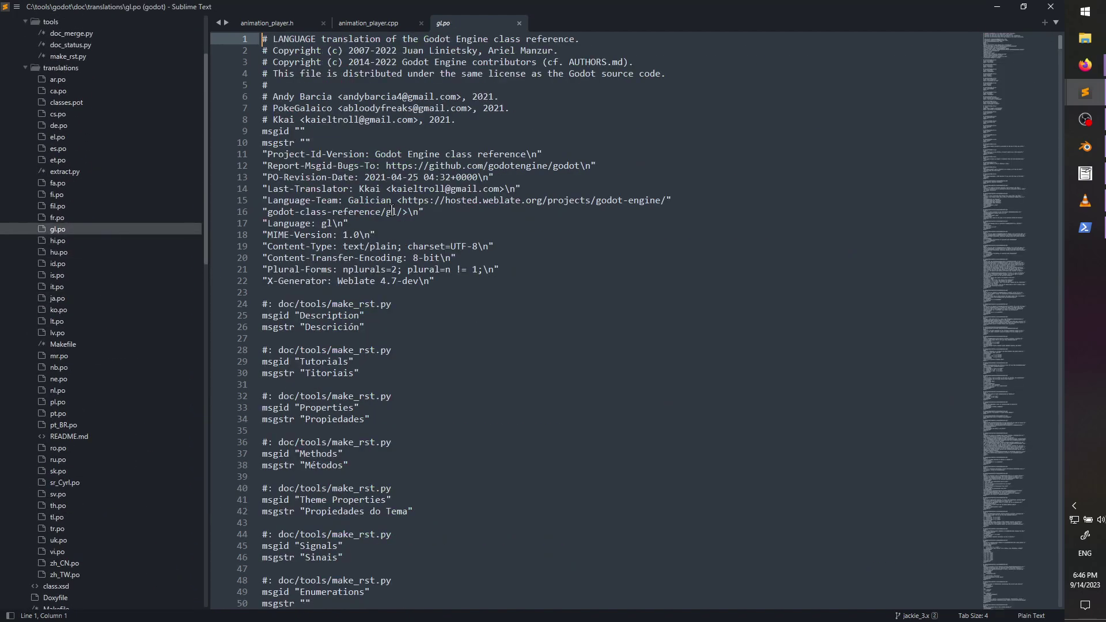
{"action": "scroll", "coordinate": [746, 199], "scroll_direction": "down", "scroll_amount": 20}
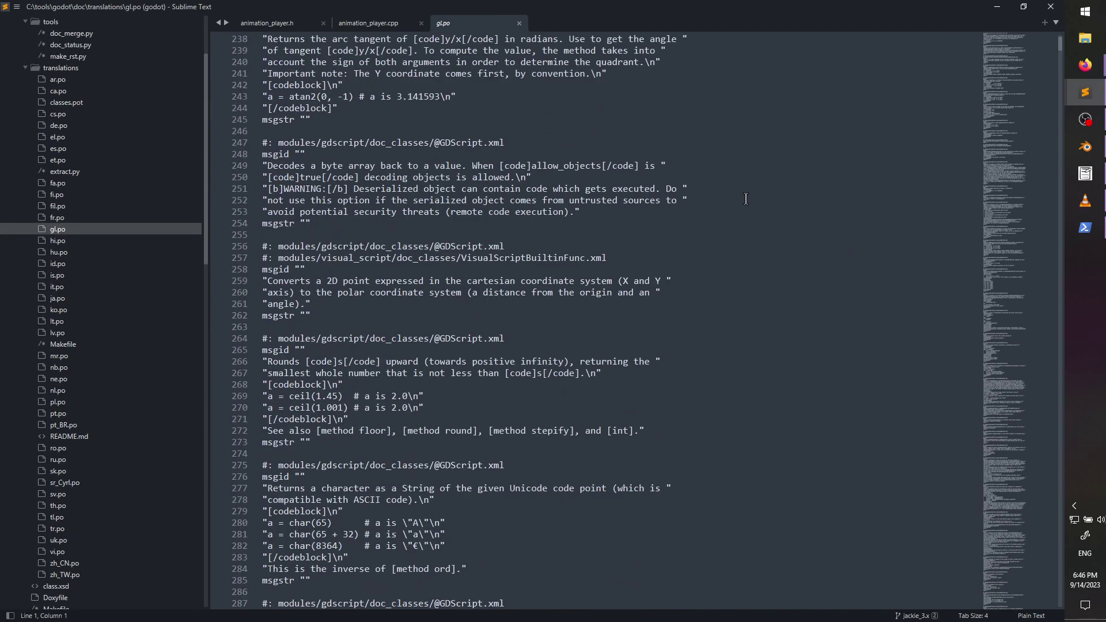
{"action": "key", "text": "ctrl+f"}
{"action": "key", "text": "ctrl+shift+f"}
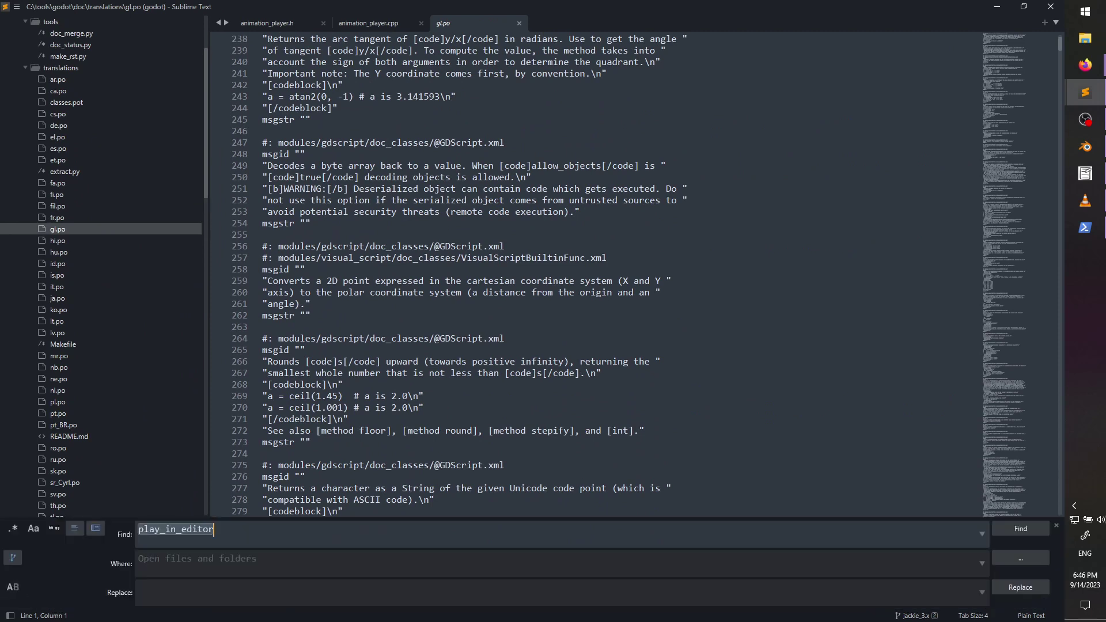
{"action": "key", "text": "Tab"}
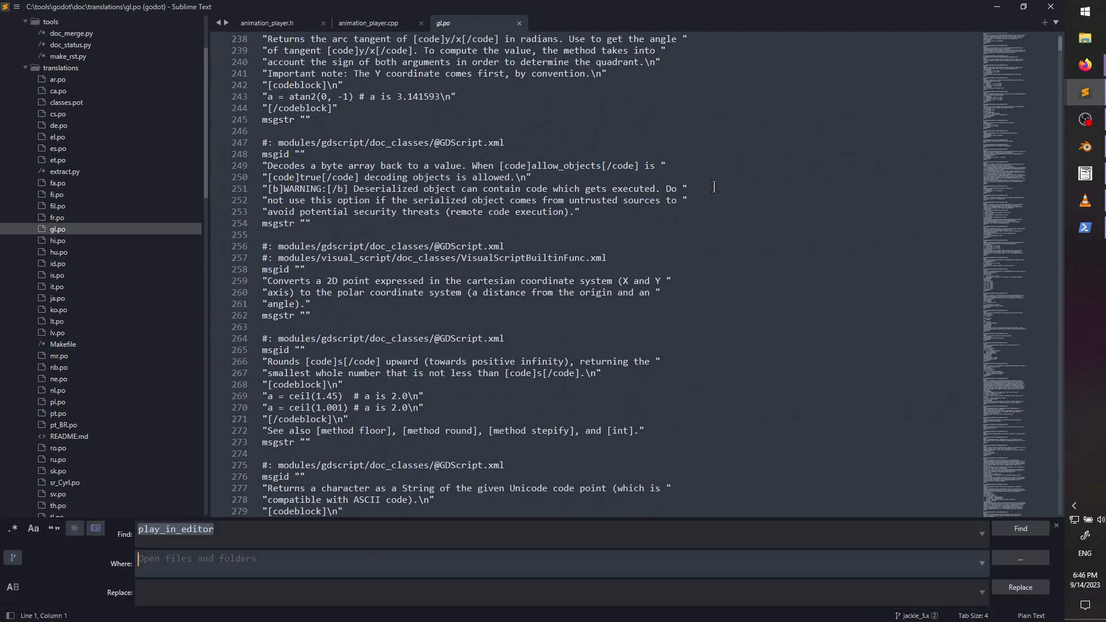
{"action": "key", "text": "Escape"}
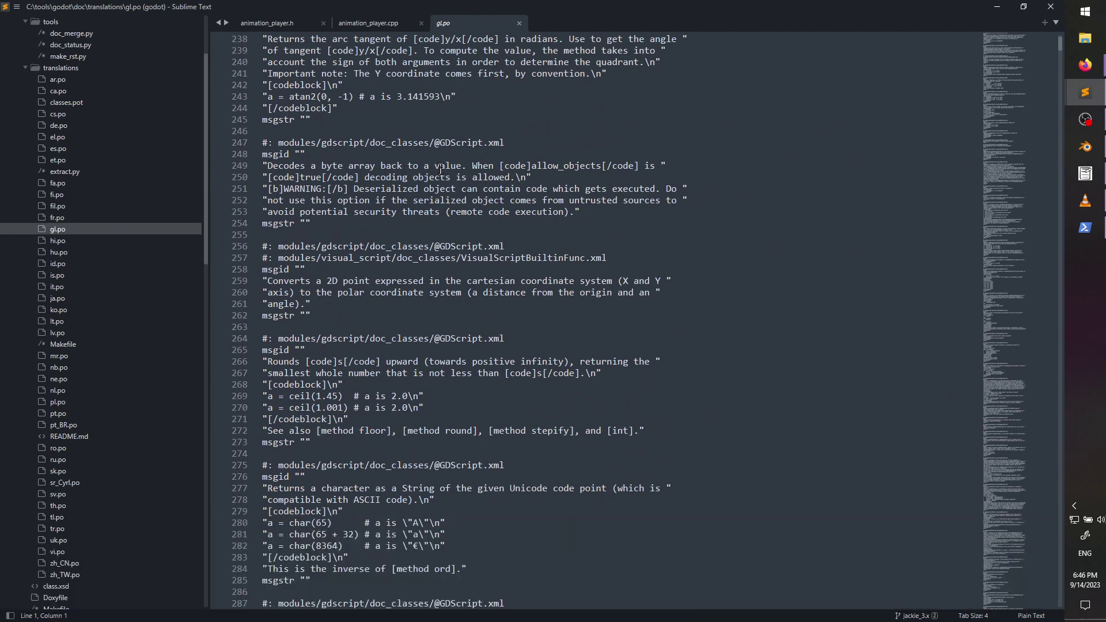
- Examine the entries at the end of gl.po and close the file
{"action": "scroll", "coordinate": [440, 168], "scroll_direction": "up", "scroll_amount": 4}
{"action": "left_click_drag", "start_coordinate": [1008, 84], "coordinate": [1050, 605]}
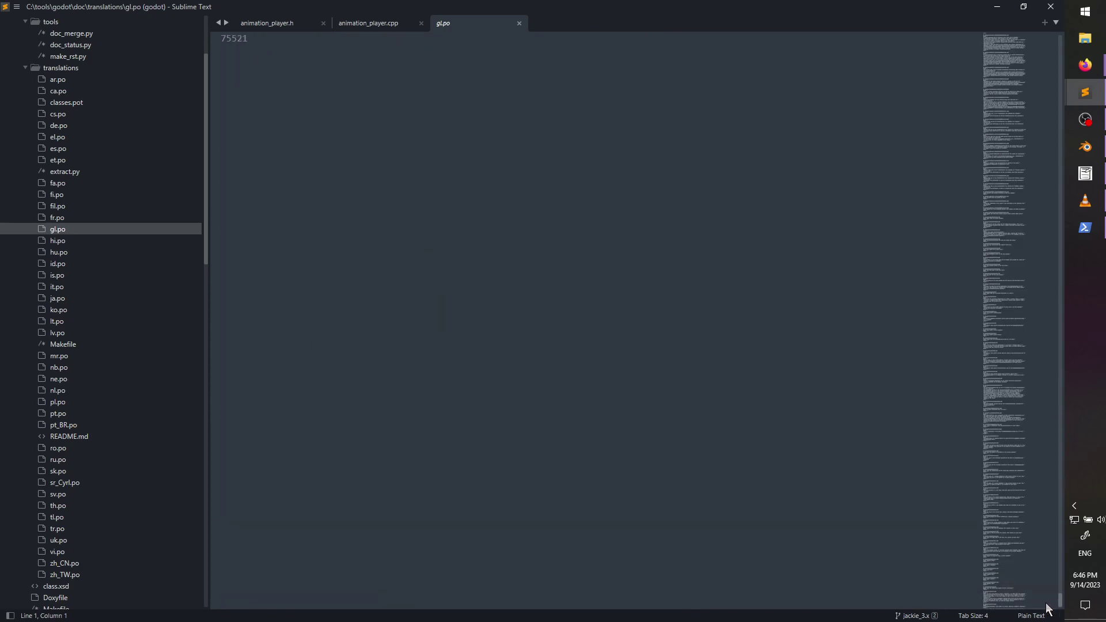
{"action": "scroll", "coordinate": [607, 272], "scroll_direction": "up", "scroll_amount": 10}
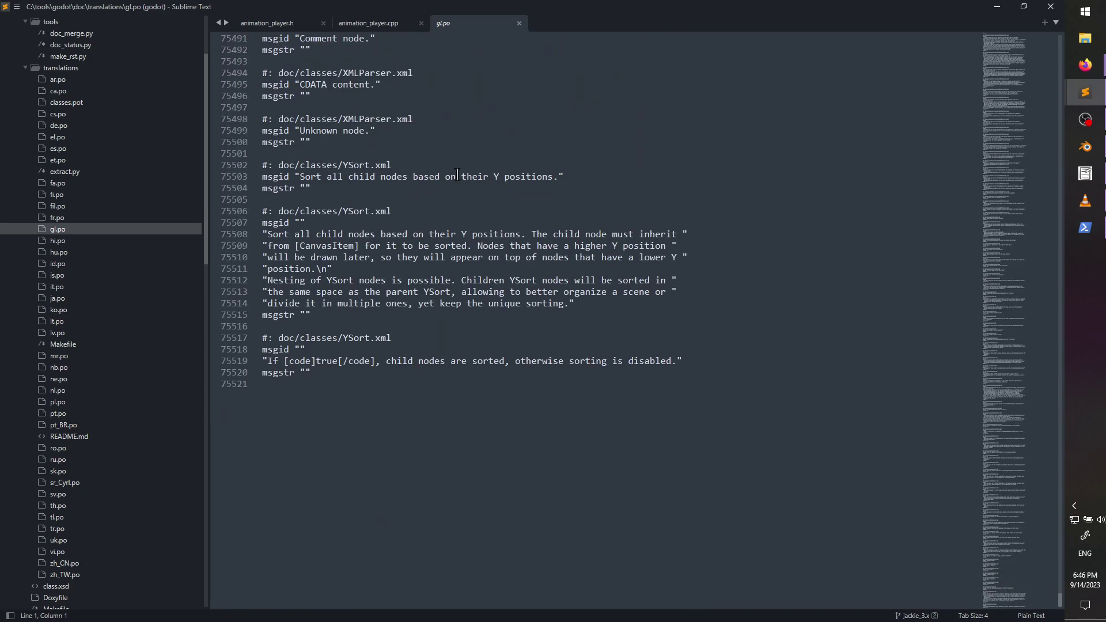
{"action": "left_click", "coordinate": [519, 23]}
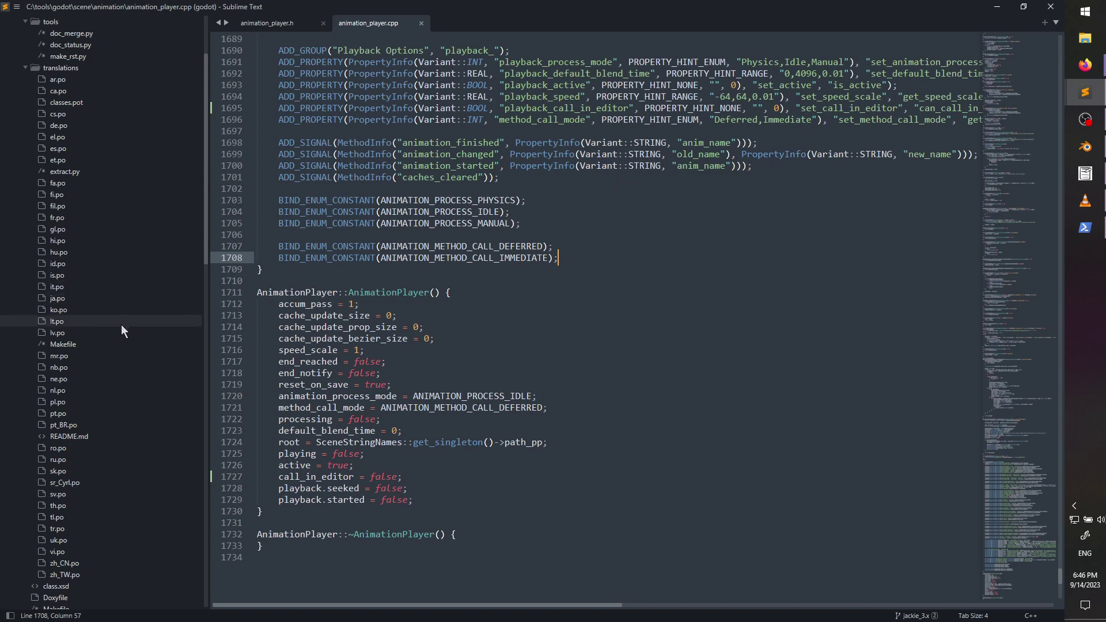
{"action": "scroll", "coordinate": [347, 277], "scroll_direction": "up", "scroll_amount": 9}
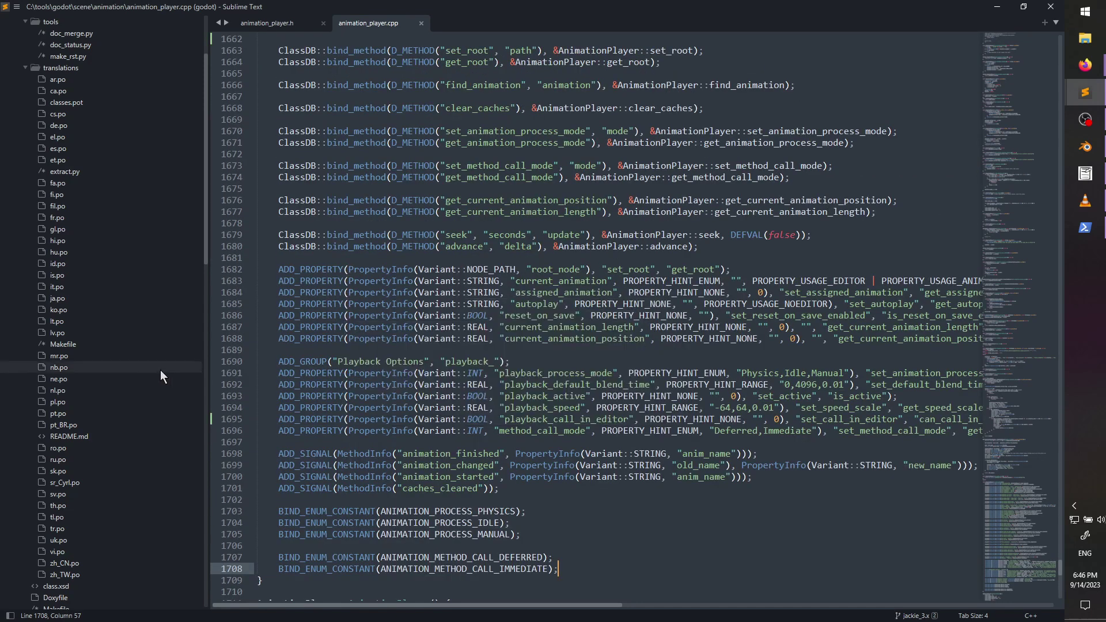
{"action": "scroll", "coordinate": [116, 379], "scroll_direction": "down", "scroll_amount": 9}
{"action": "scroll", "coordinate": [118, 379], "scroll_direction": "down", "scroll_amount": 11}
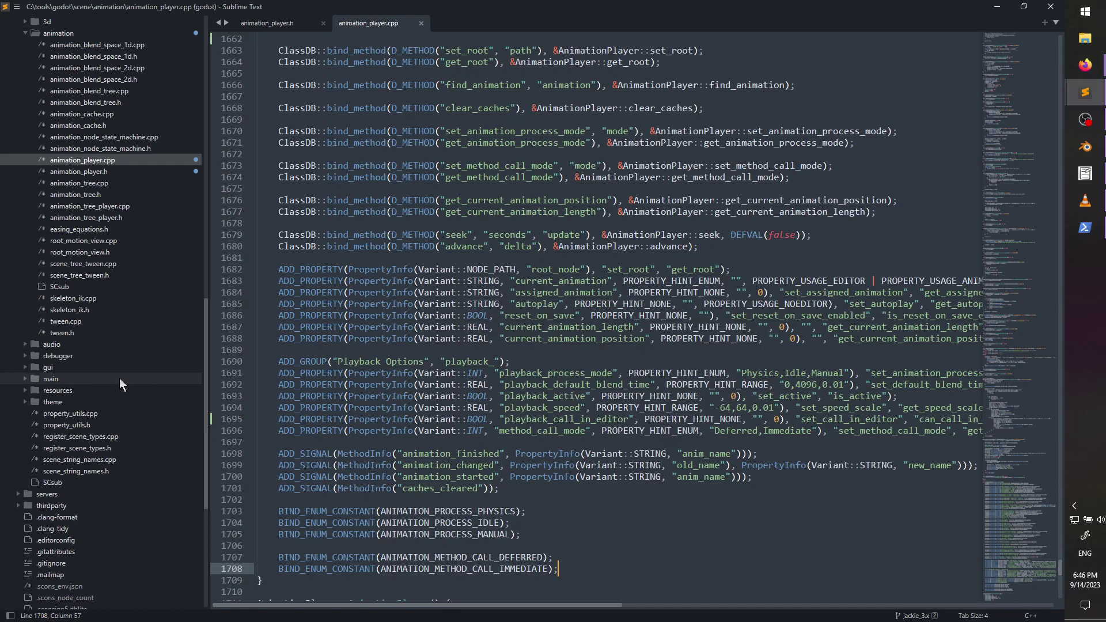
- Preview the Doxyfile in the doc folder and examine its documentation generation settings from the project options through the graph options
{"action": "scroll", "coordinate": [119, 378], "scroll_direction": "up", "scroll_amount": 8}
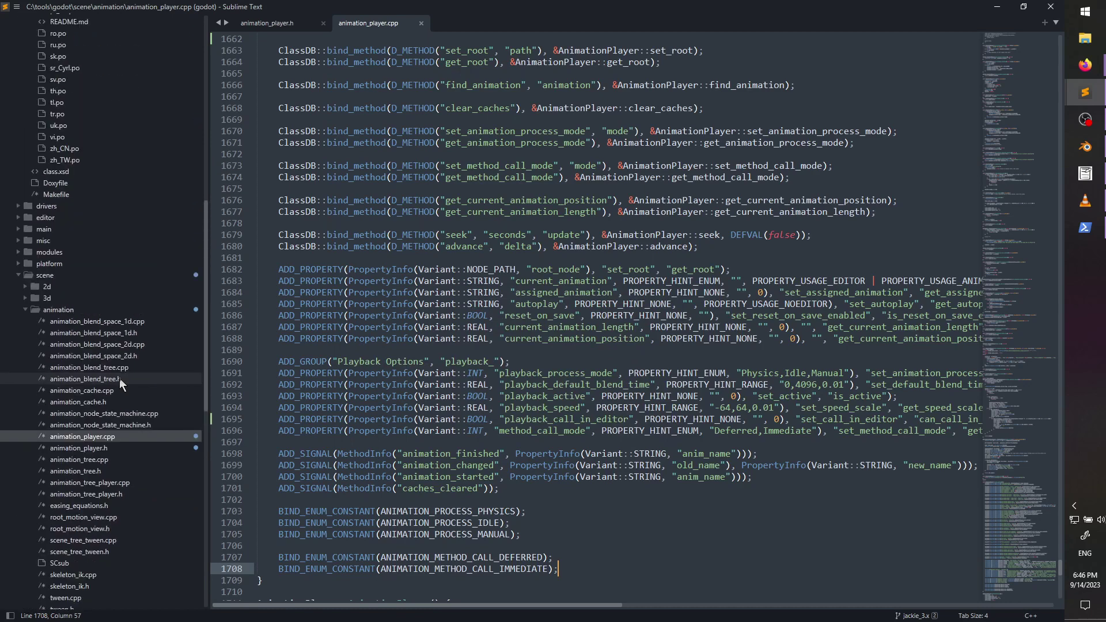
{"action": "scroll", "coordinate": [119, 378], "scroll_direction": "up", "scroll_amount": 2}
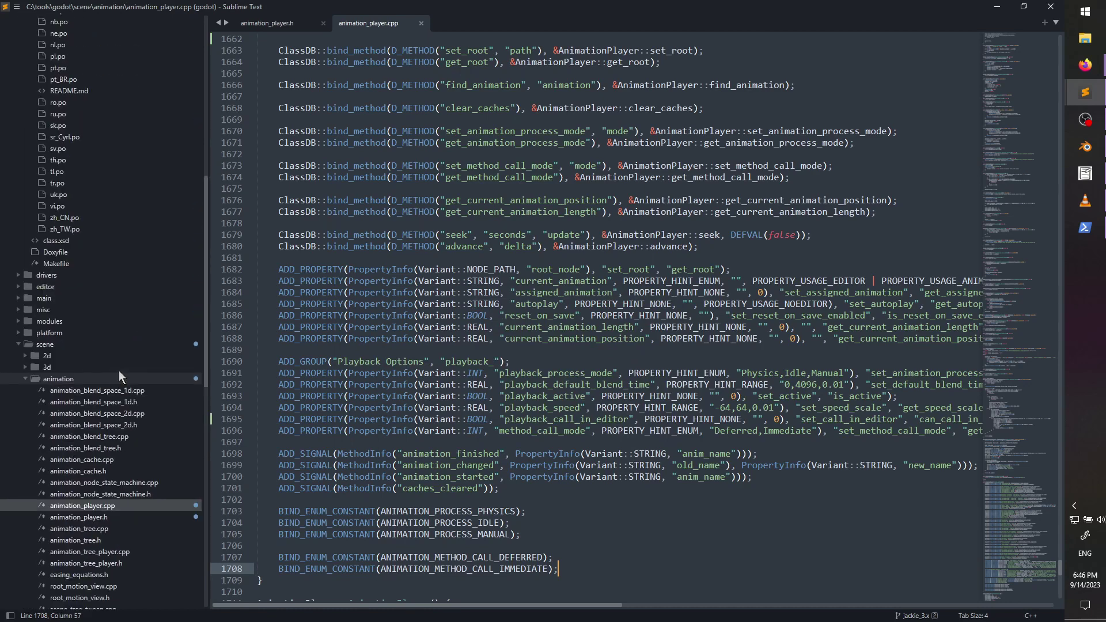
{"action": "left_click", "coordinate": [59, 252]}
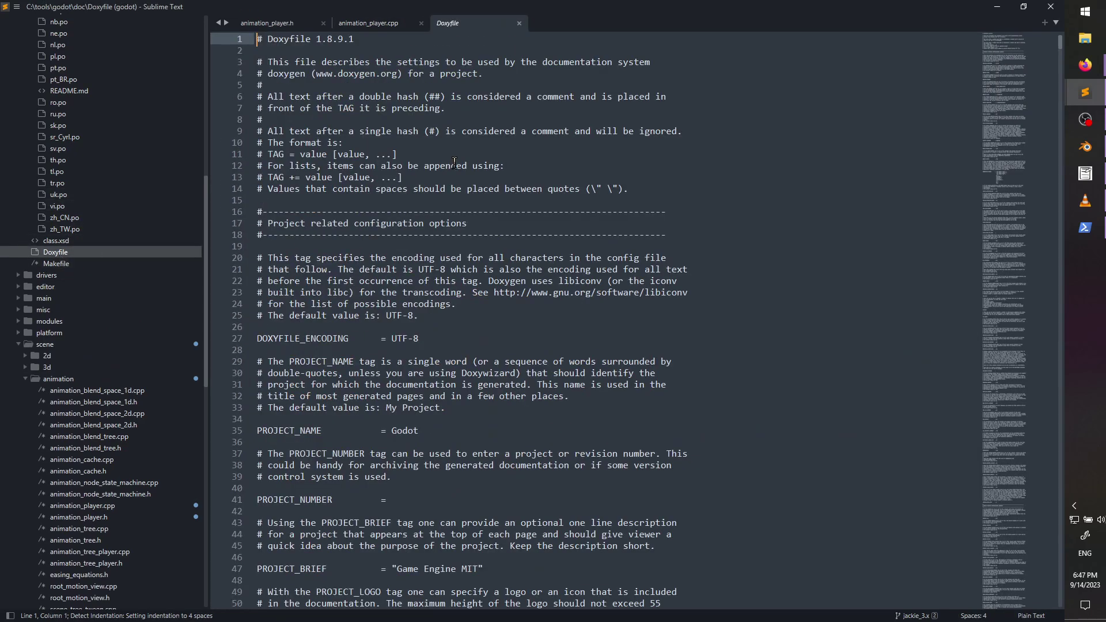
{"action": "scroll", "coordinate": [455, 163], "scroll_direction": "down", "scroll_amount": 8}
{"action": "scroll", "coordinate": [455, 163], "scroll_direction": "down", "scroll_amount": 8}
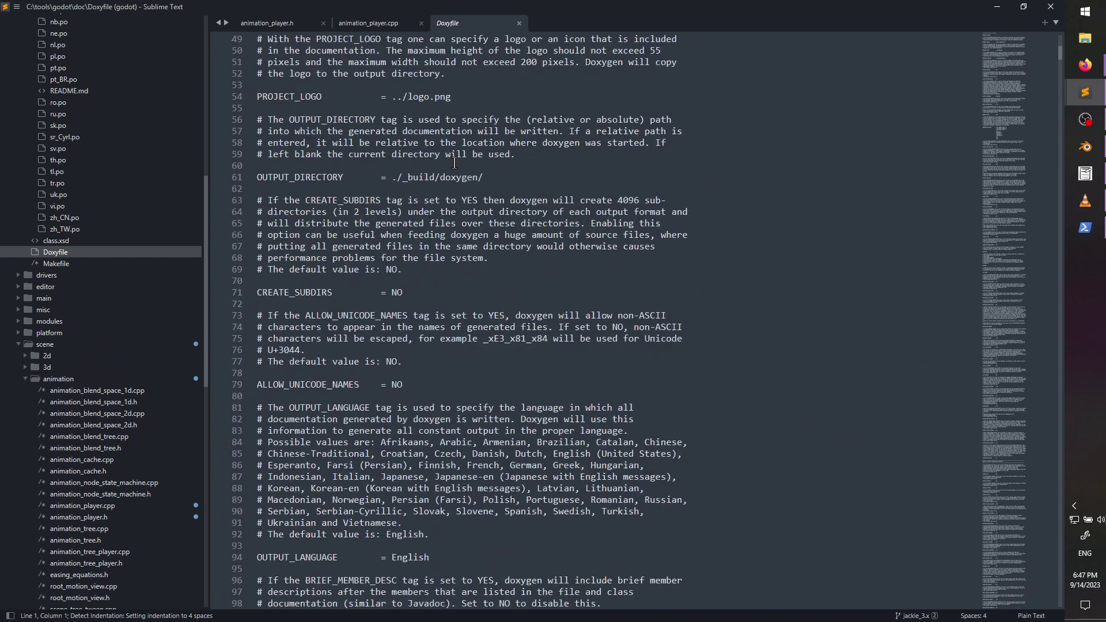
{"action": "scroll", "coordinate": [455, 163], "scroll_direction": "down", "scroll_amount": 16}
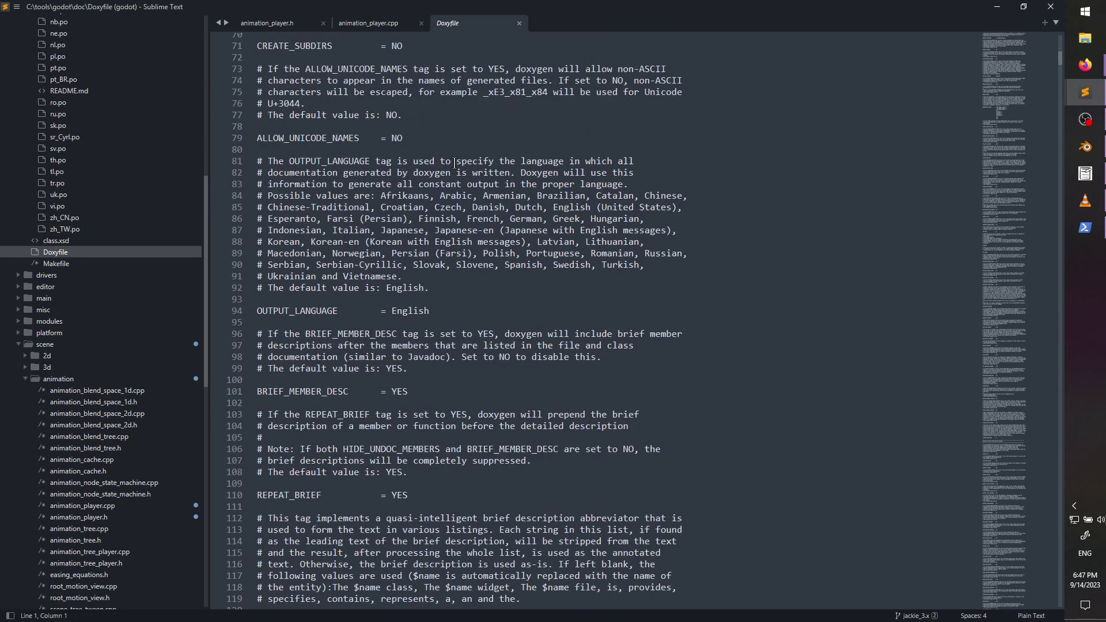
{"action": "scroll", "coordinate": [454, 163], "scroll_direction": "down", "scroll_amount": 20}
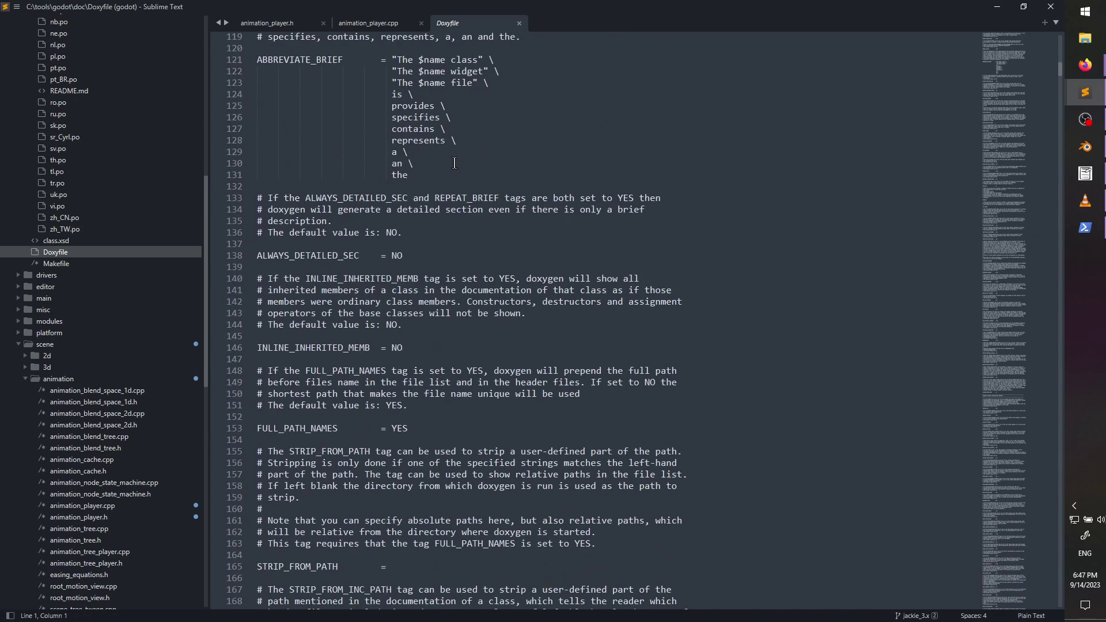
{"action": "scroll", "coordinate": [454, 163], "scroll_direction": "down", "scroll_amount": 20}
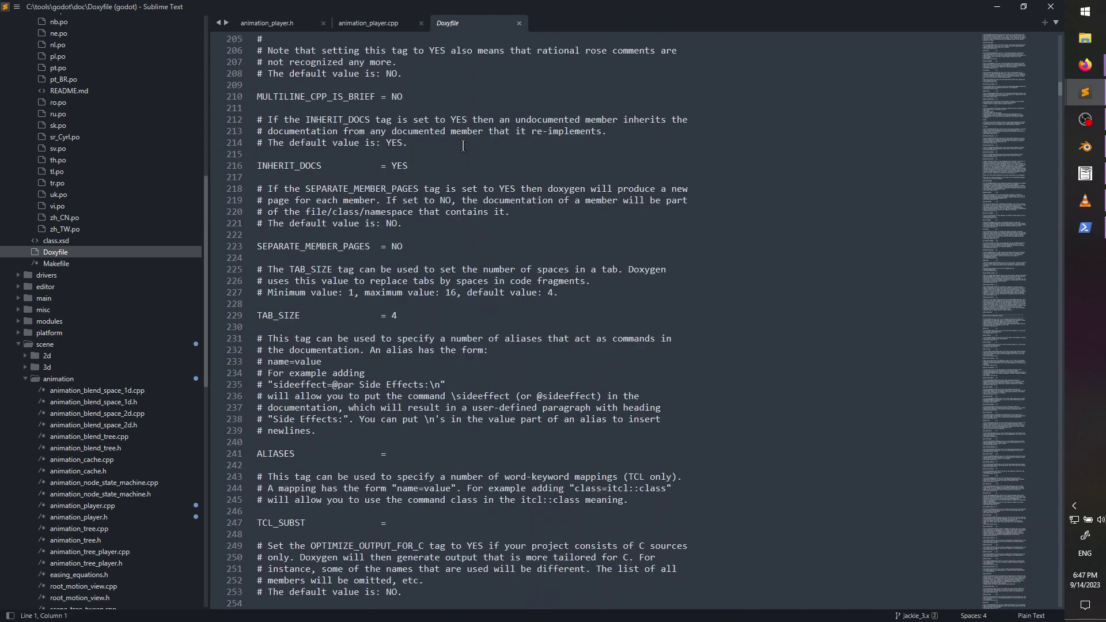
{"action": "scroll", "coordinate": [471, 143], "scroll_direction": "down", "scroll_amount": 20}
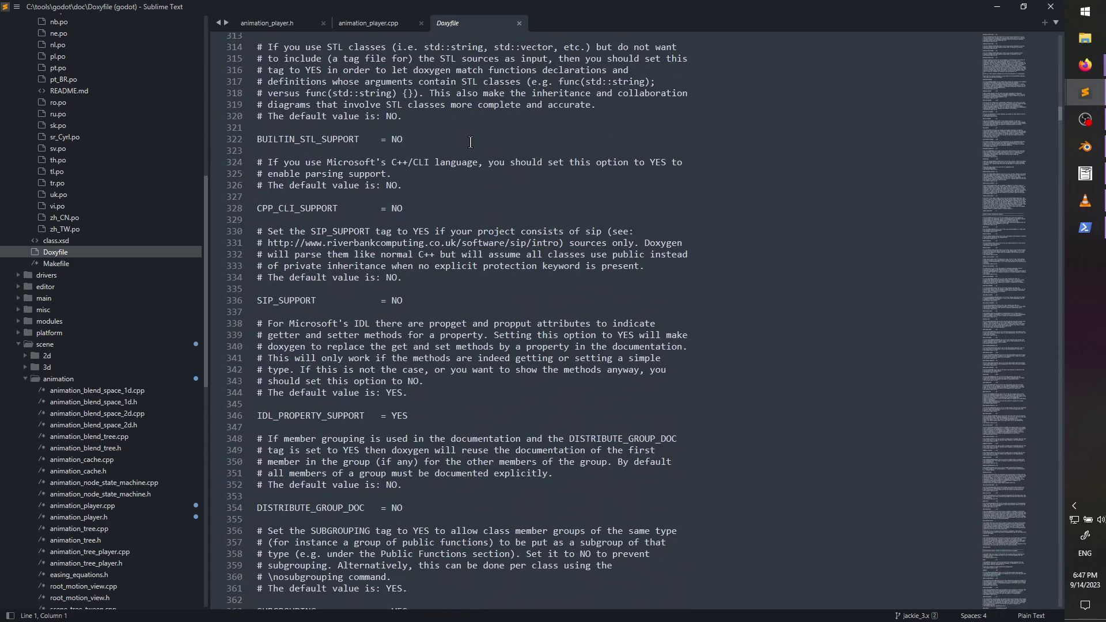
{"action": "scroll", "coordinate": [471, 142], "scroll_direction": "down", "scroll_amount": 20}
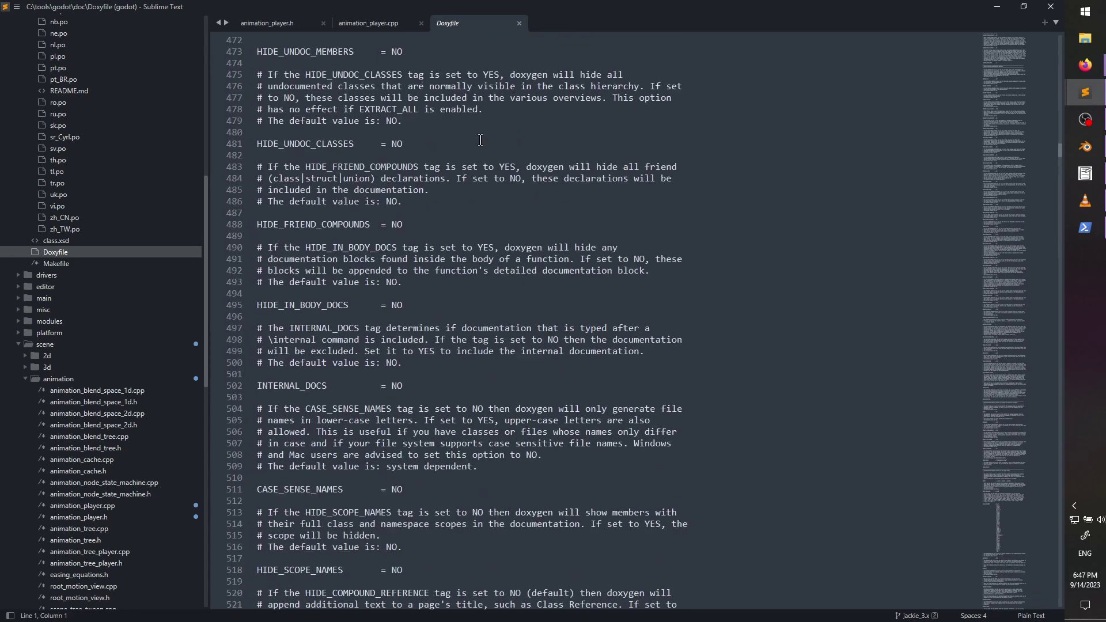
{"action": "left_click_drag", "start_coordinate": [1028, 188], "coordinate": [1004, 549]}
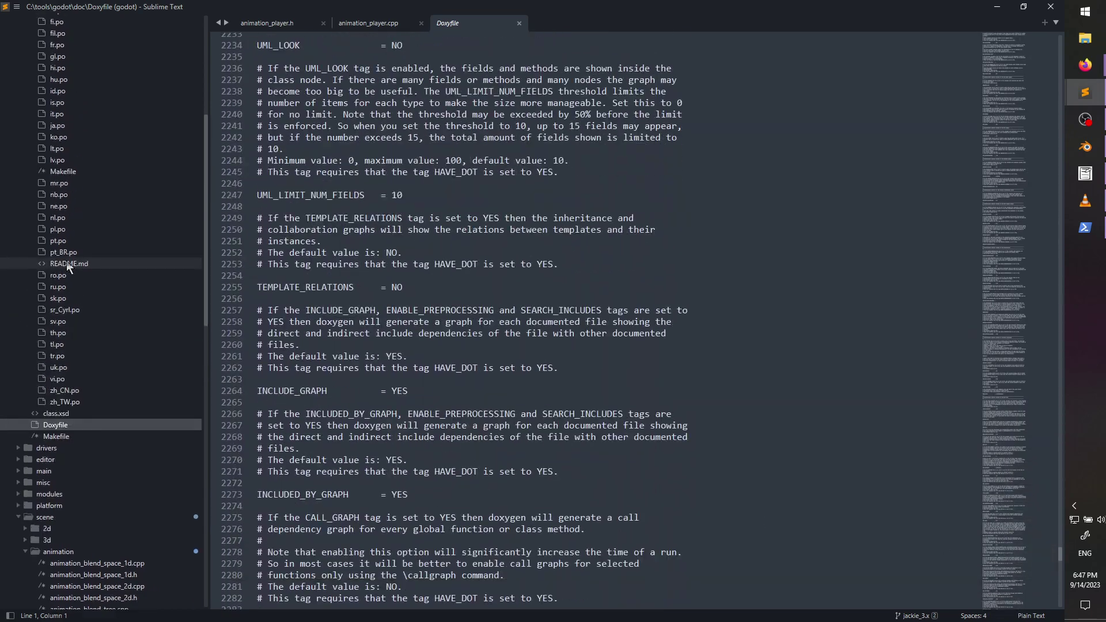
- Collapse the doc/translations and doc/tools folders and close the Doxyfile
{"action": "scroll", "coordinate": [67, 260], "scroll_direction": "up", "scroll_amount": 11}
{"action": "left_click", "coordinate": [27, 106]}
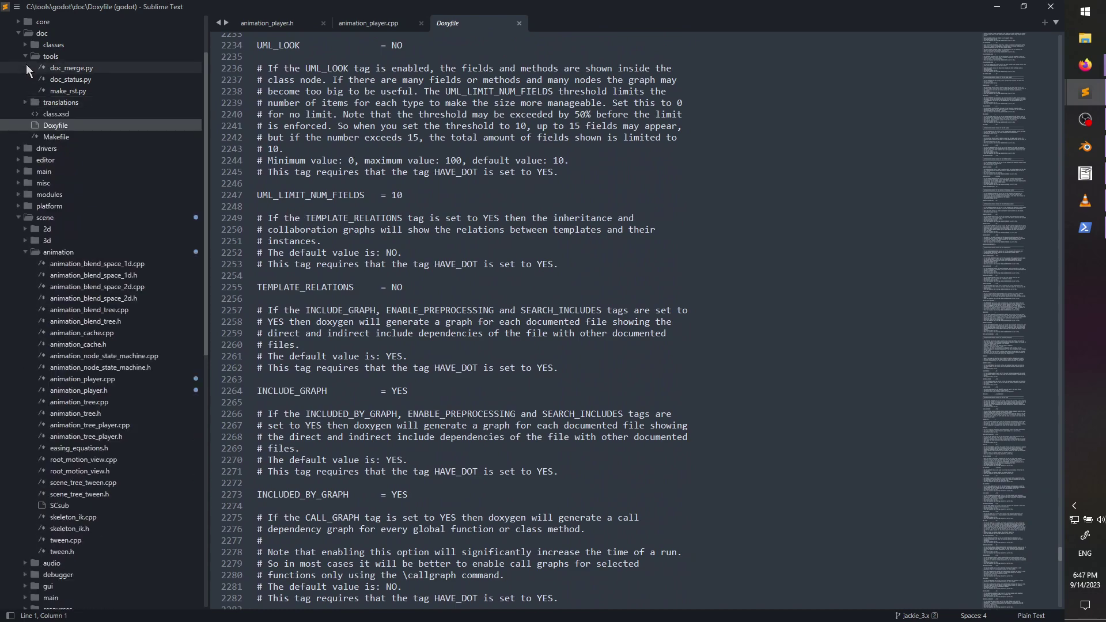
{"action": "left_click", "coordinate": [26, 60]}
{"action": "left_click", "coordinate": [520, 23]}
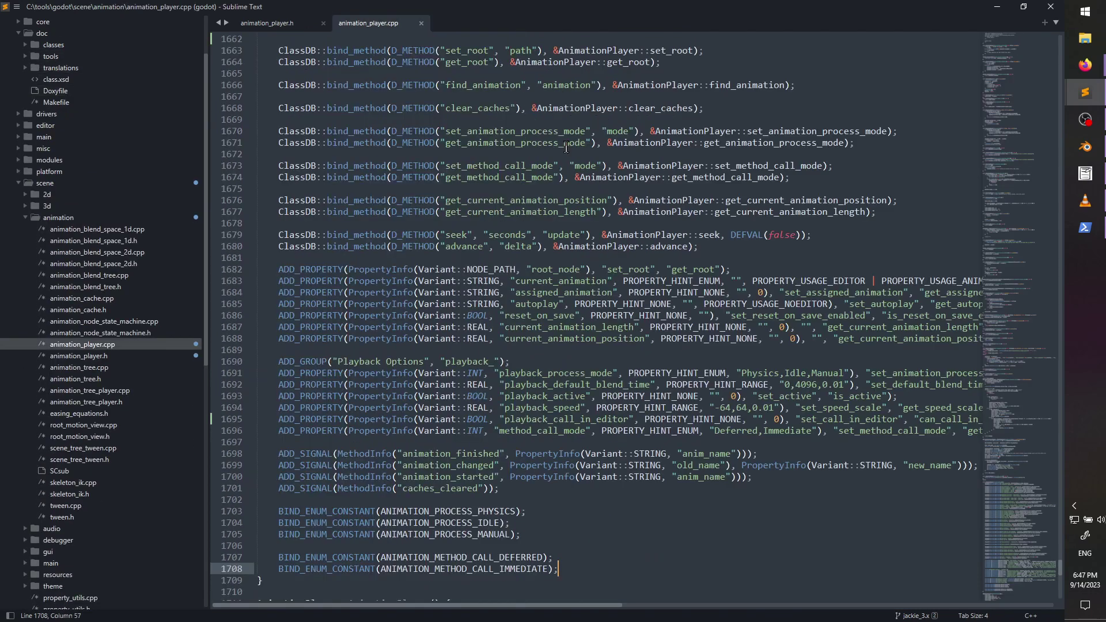
- Go to the start of animation_player.cpp, check the engine build's progress in PowerShell and return to Sublime Text
{"action": "scroll", "coordinate": [989, 346], "scroll_direction": "up", "scroll_amount": 10}
{"action": "left_click_drag", "start_coordinate": [1016, 550], "coordinate": [963, 56]}
{"action": "left_click", "coordinate": [1073, 228]}
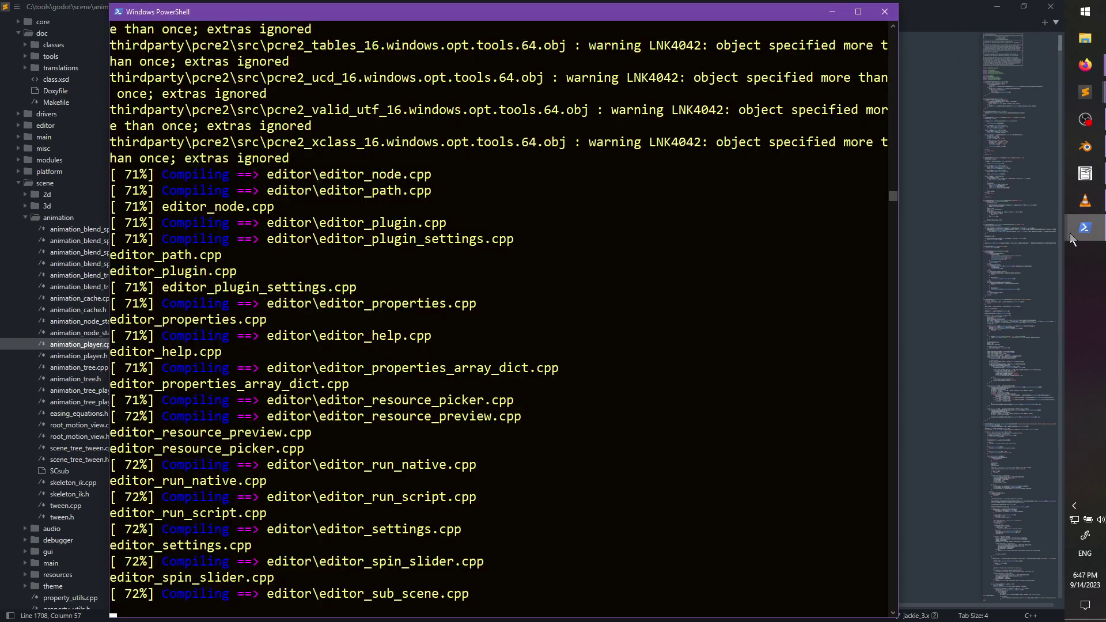
{"action": "left_click", "coordinate": [918, 326]}
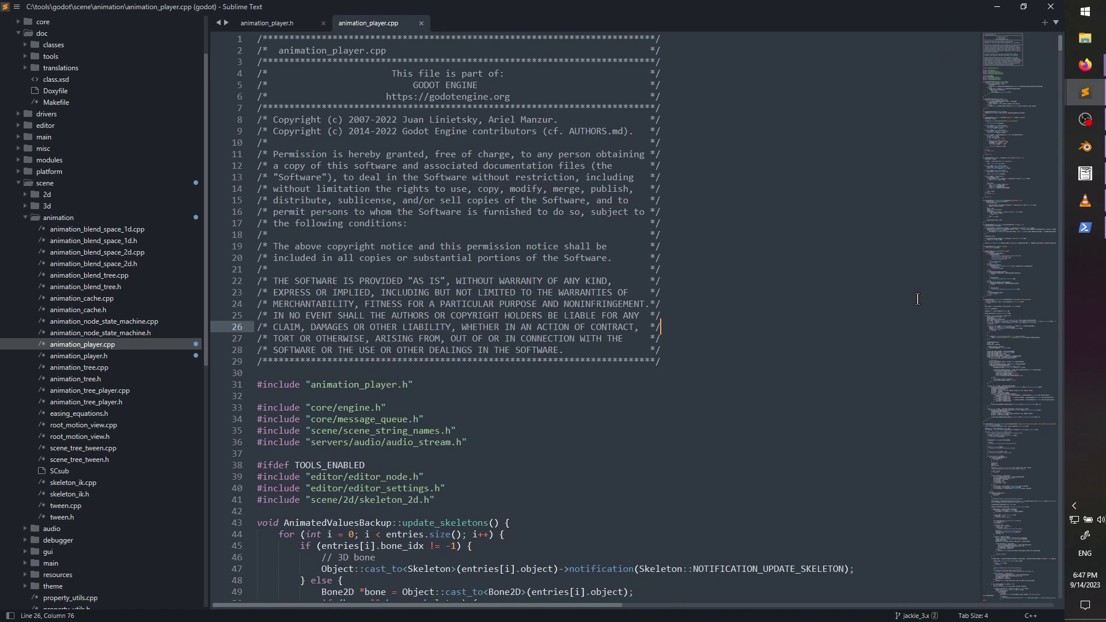
- Look through animation_player.cpp from the track processing code to the _animation_update_transforms function
{"action": "scroll", "coordinate": [917, 299], "scroll_direction": "down", "scroll_amount": 20}
{"action": "scroll", "coordinate": [636, 363], "scroll_direction": "down", "scroll_amount": 5}
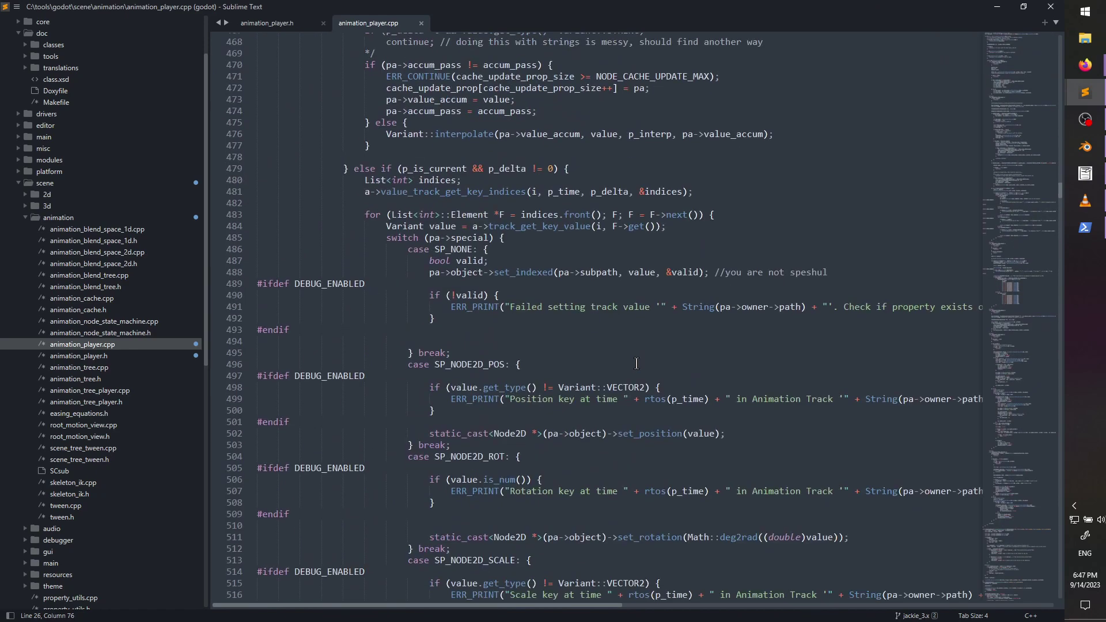
{"action": "scroll", "coordinate": [637, 364], "scroll_direction": "down", "scroll_amount": 10}
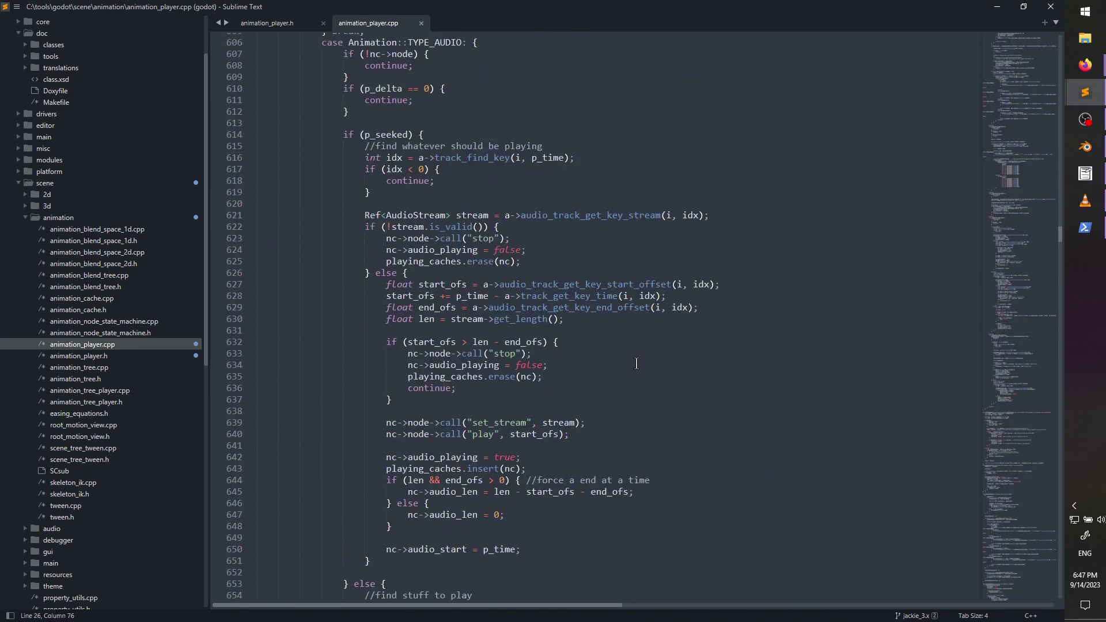
{"action": "scroll", "coordinate": [637, 363], "scroll_direction": "down", "scroll_amount": 8}
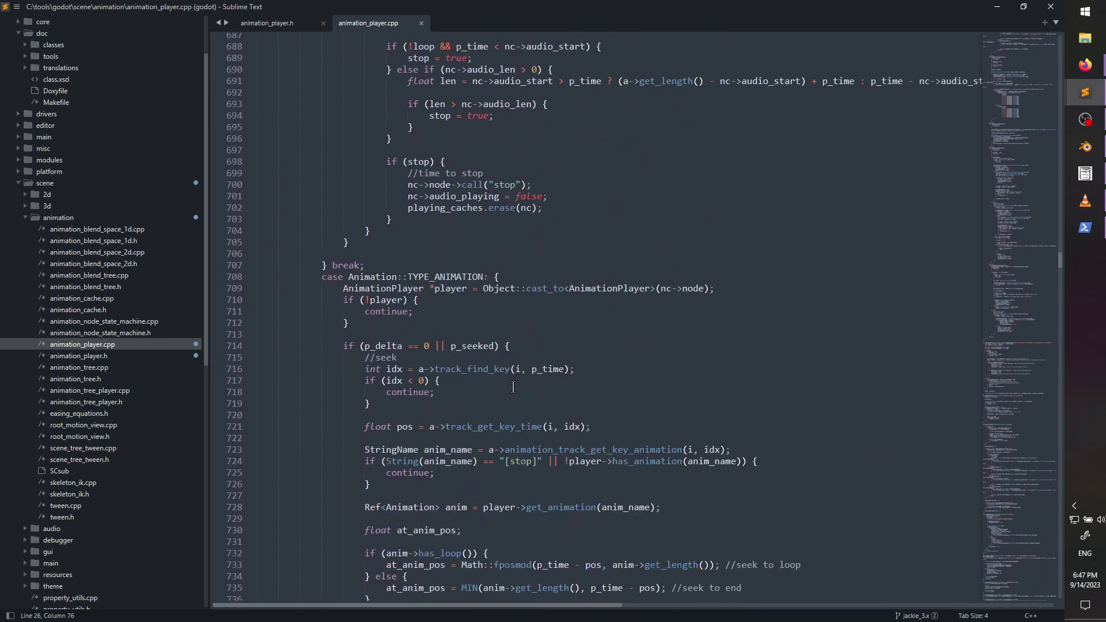
{"action": "scroll", "coordinate": [514, 387], "scroll_direction": "down", "scroll_amount": 7}
{"action": "scroll", "coordinate": [513, 387], "scroll_direction": "down", "scroll_amount": 6}
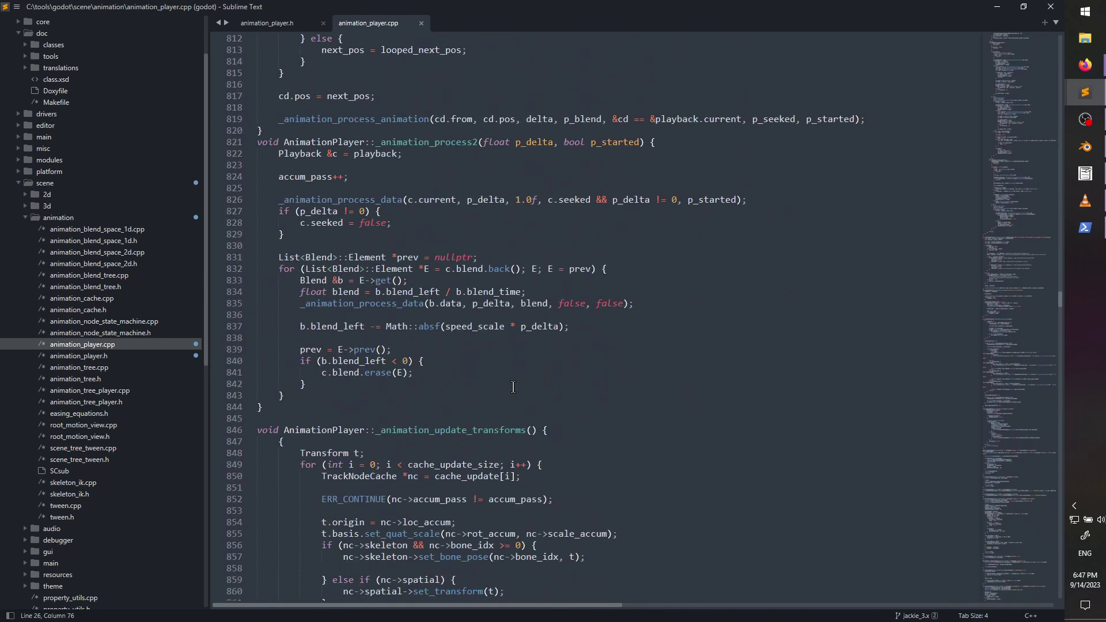
{"action": "scroll", "coordinate": [513, 386], "scroll_direction": "up", "scroll_amount": 2}
{"action": "scroll", "coordinate": [514, 386], "scroll_direction": "down", "scroll_amount": 4}
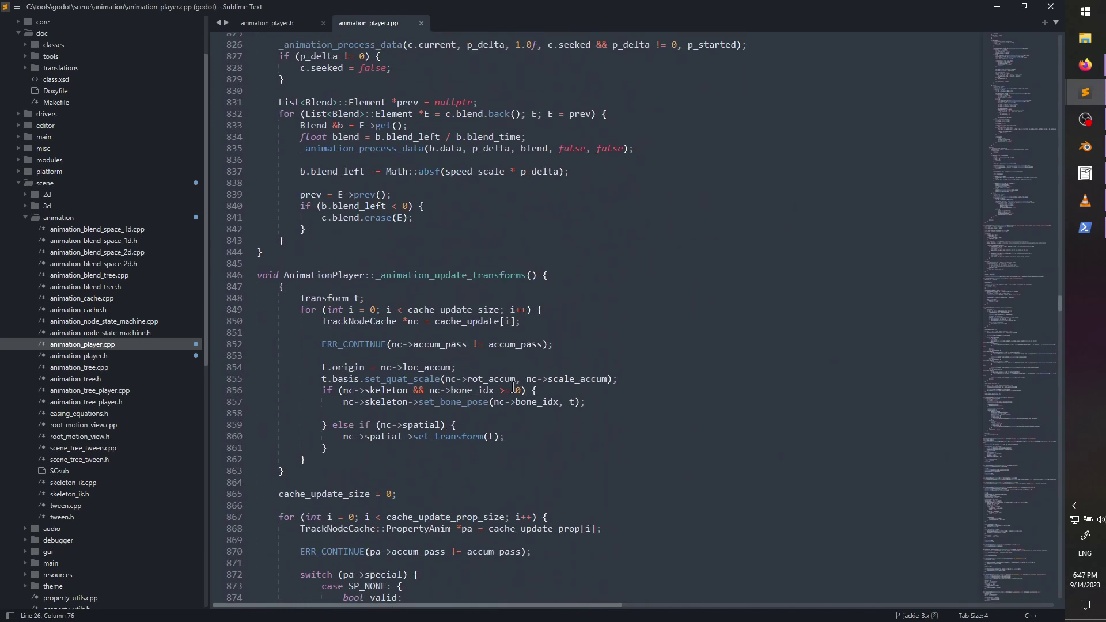
- Switch to animation_player.h and review the call_in_editor member and its getter and setter declarations
{"action": "left_click", "coordinate": [261, 22]}
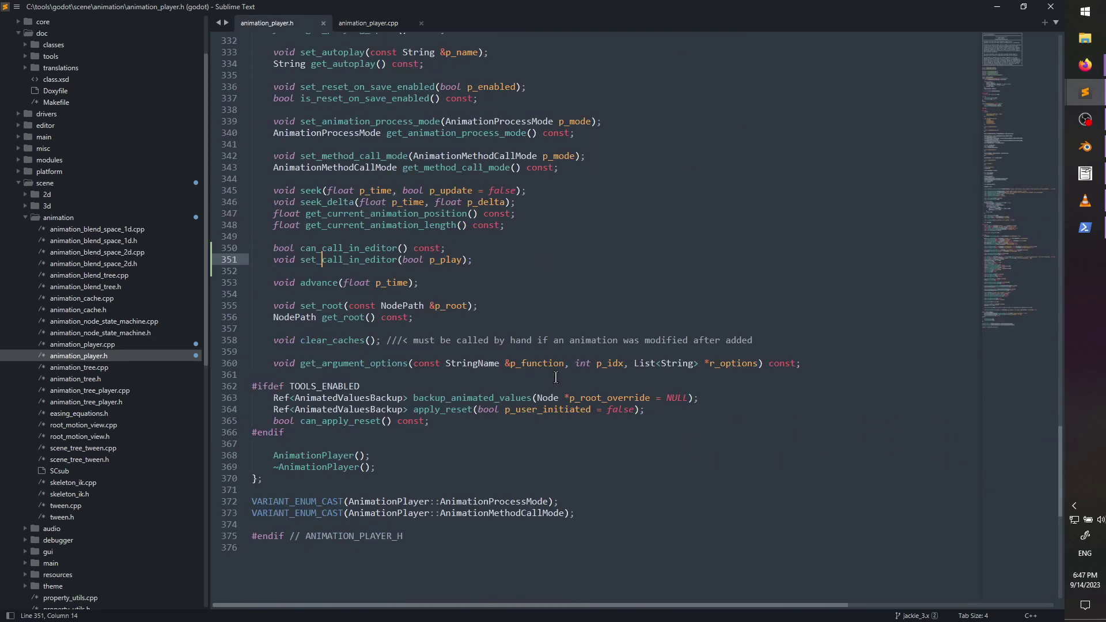
{"action": "scroll", "coordinate": [650, 313], "scroll_direction": "up", "scroll_amount": 15}
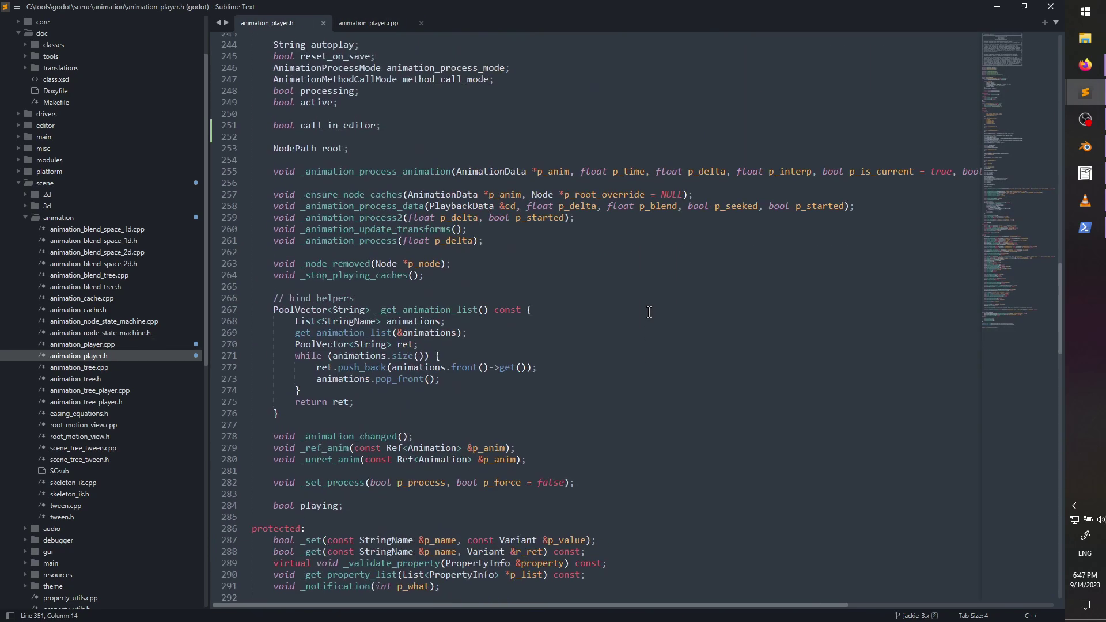
{"action": "scroll", "coordinate": [649, 312], "scroll_direction": "up", "scroll_amount": 17}
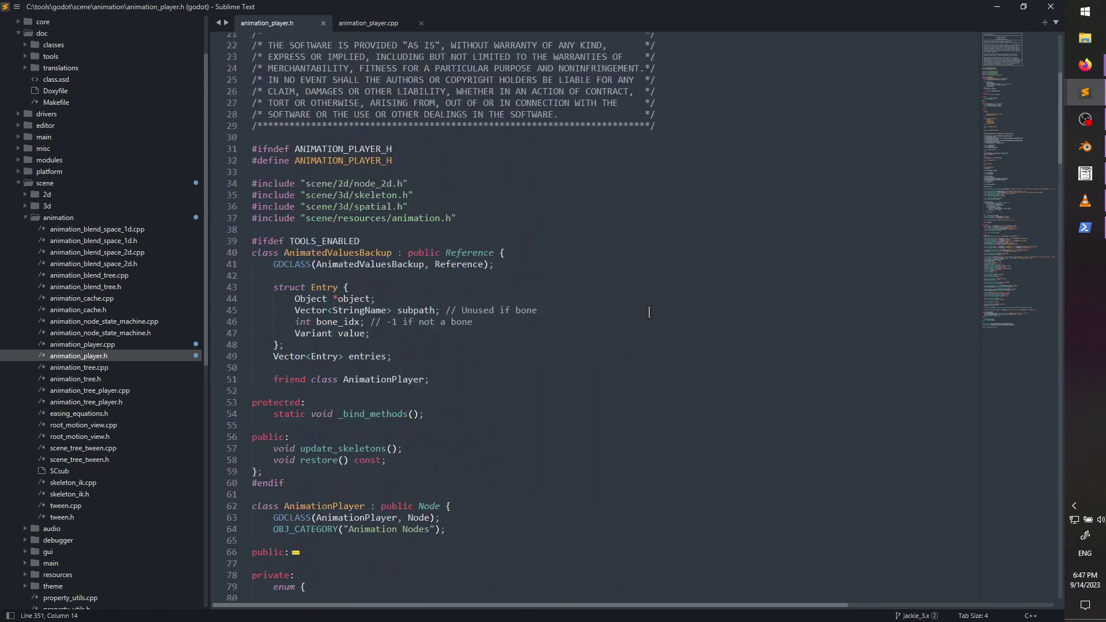
{"action": "scroll", "coordinate": [649, 313], "scroll_direction": "down", "scroll_amount": 20}
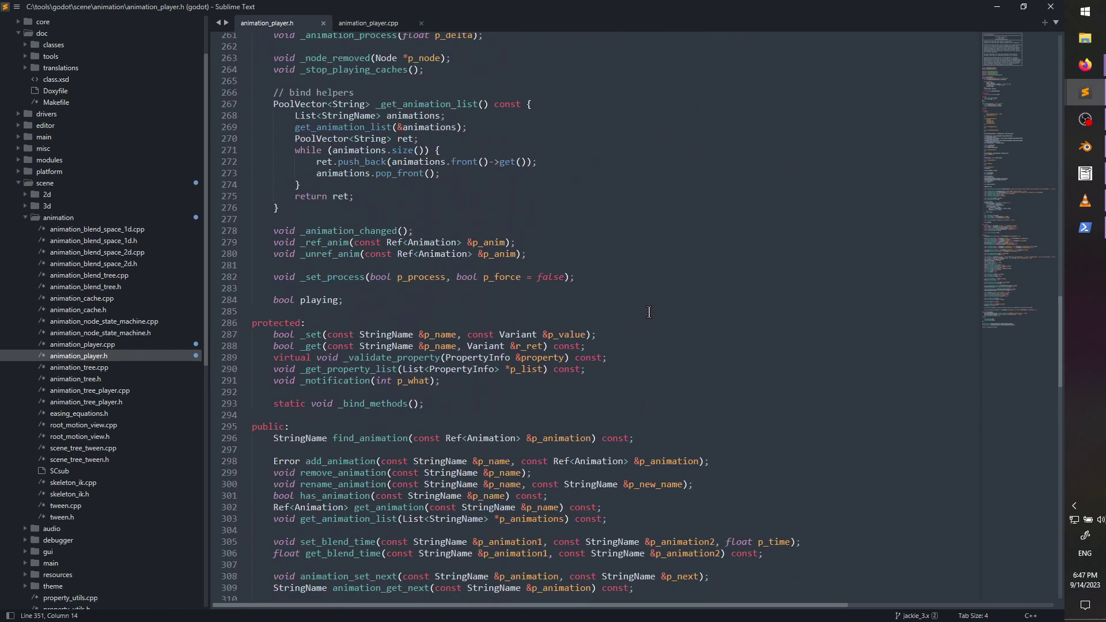
{"action": "scroll", "coordinate": [649, 312], "scroll_direction": "down", "scroll_amount": 5}
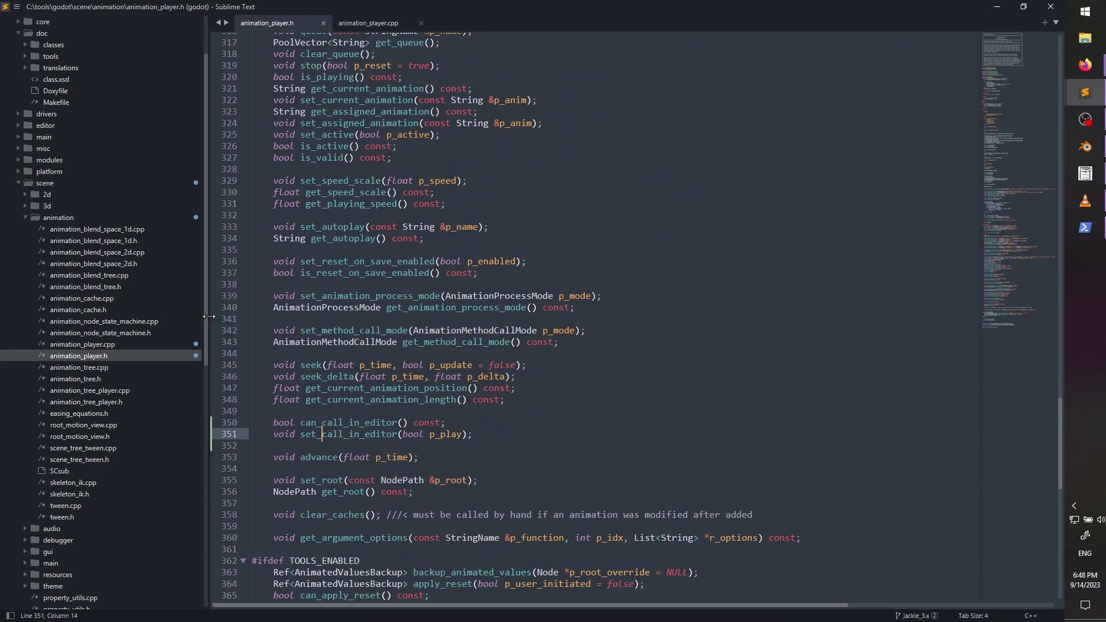
- Search animation_player.cpp for "editor_hint" and examine the match inside the AnimationPlayer::play function
{"action": "left_click", "coordinate": [117, 348]}
{"action": "left_click", "coordinate": [674, 314]}
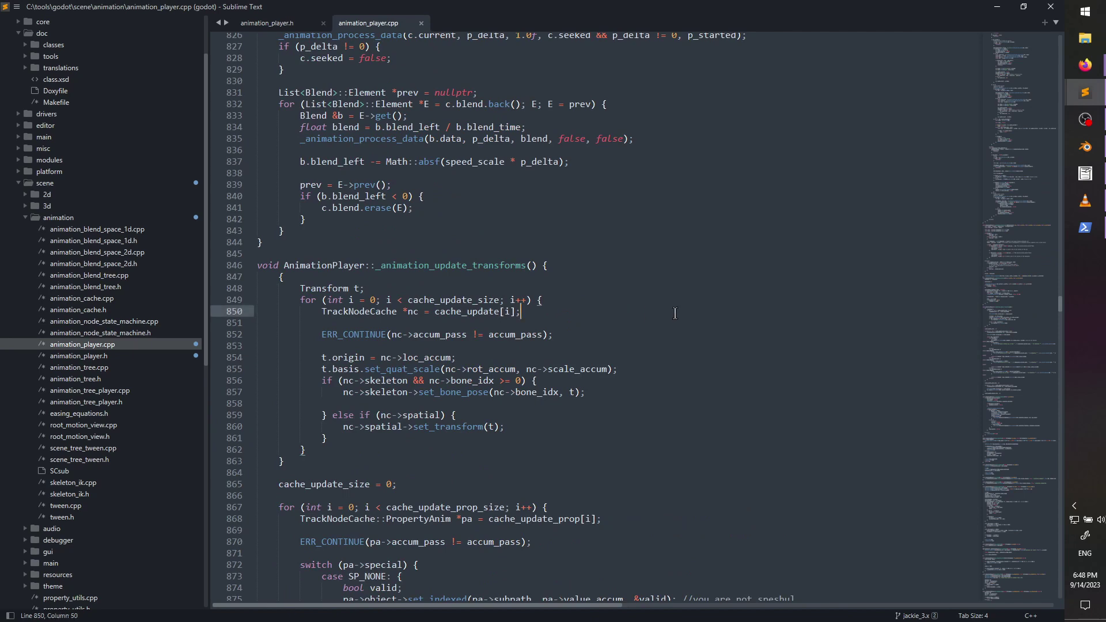
{"action": "key", "text": "ctrl+f"}
{"action": "type", "text": "ed"}
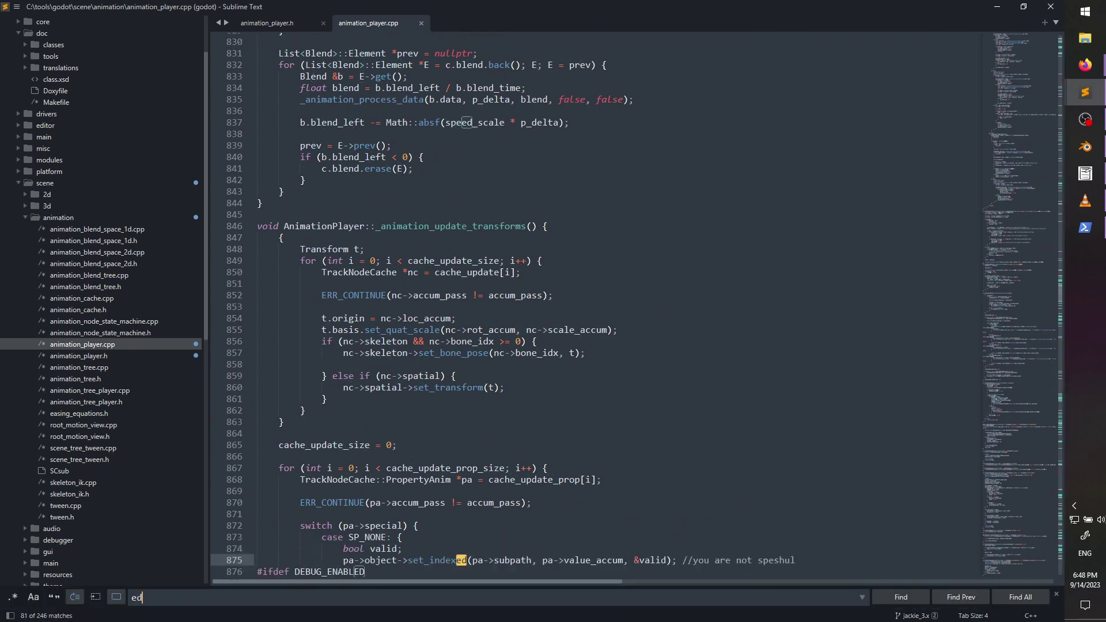
{"action": "type", "text": "itor_hint"}
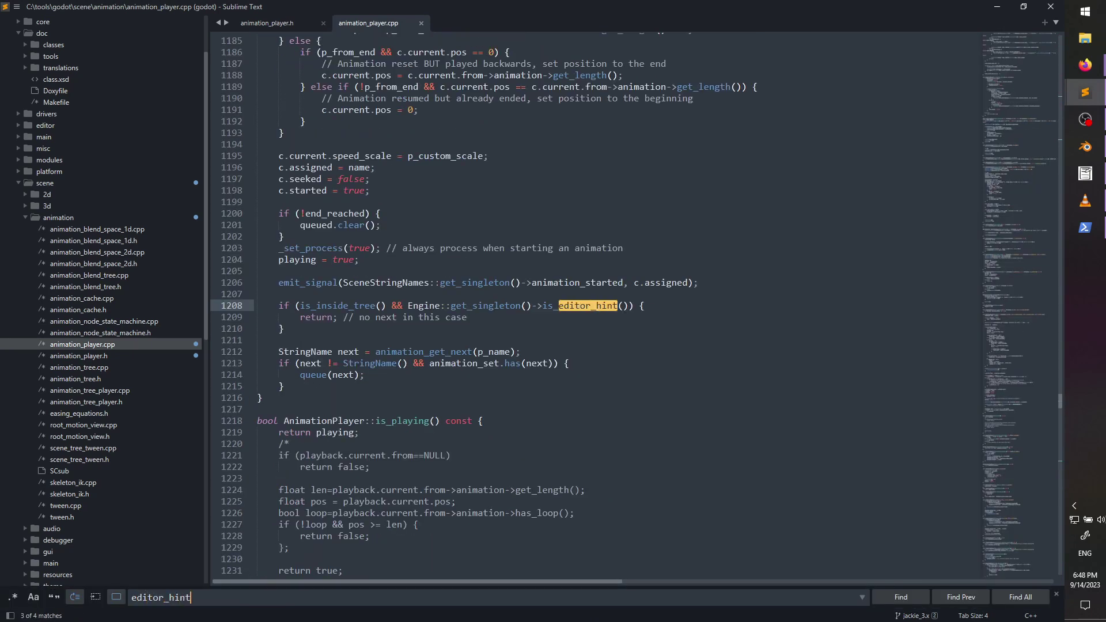
{"action": "scroll", "coordinate": [402, 350], "scroll_direction": "up", "scroll_amount": 14}
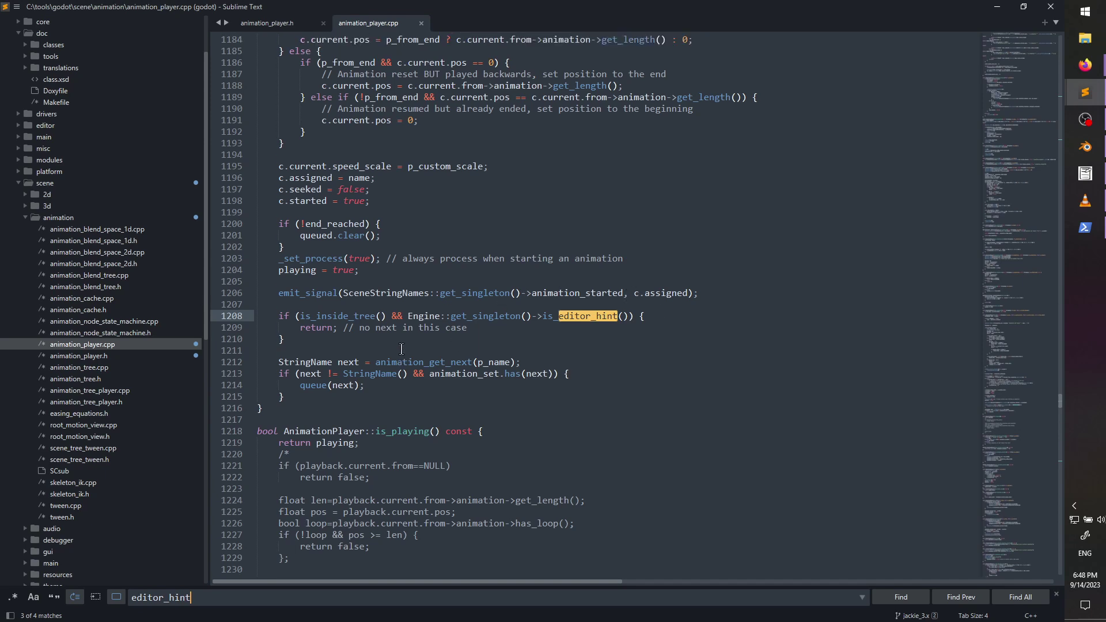
{"action": "scroll", "coordinate": [402, 350], "scroll_direction": "up", "scroll_amount": 7}
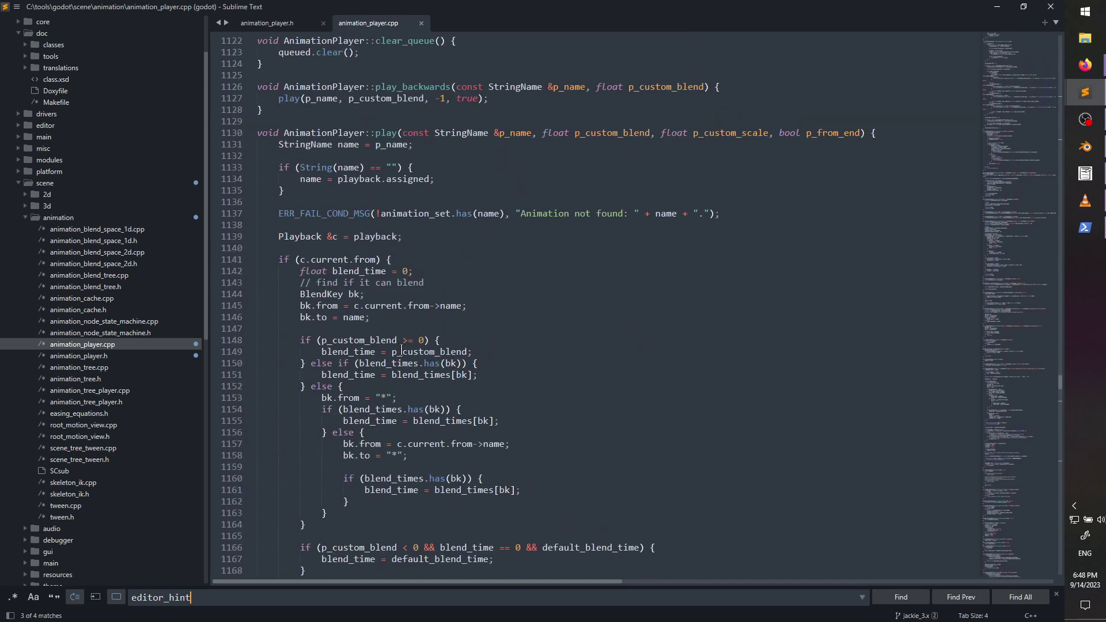
{"action": "scroll", "coordinate": [402, 349], "scroll_direction": "down", "scroll_amount": 16}
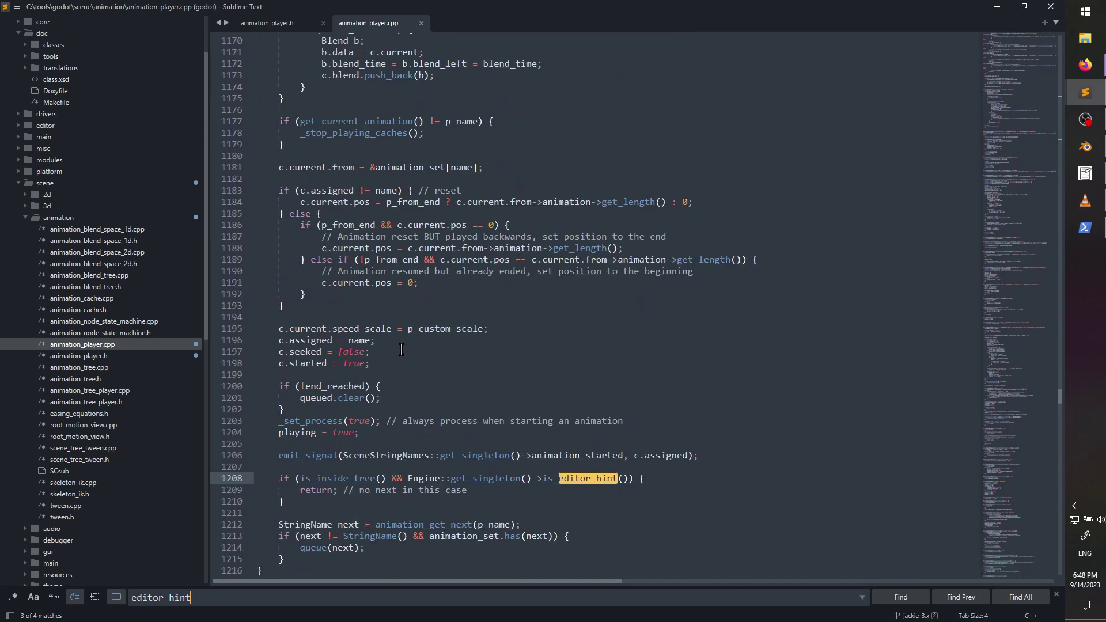
{"action": "scroll", "coordinate": [401, 349], "scroll_direction": "down", "scroll_amount": 3}
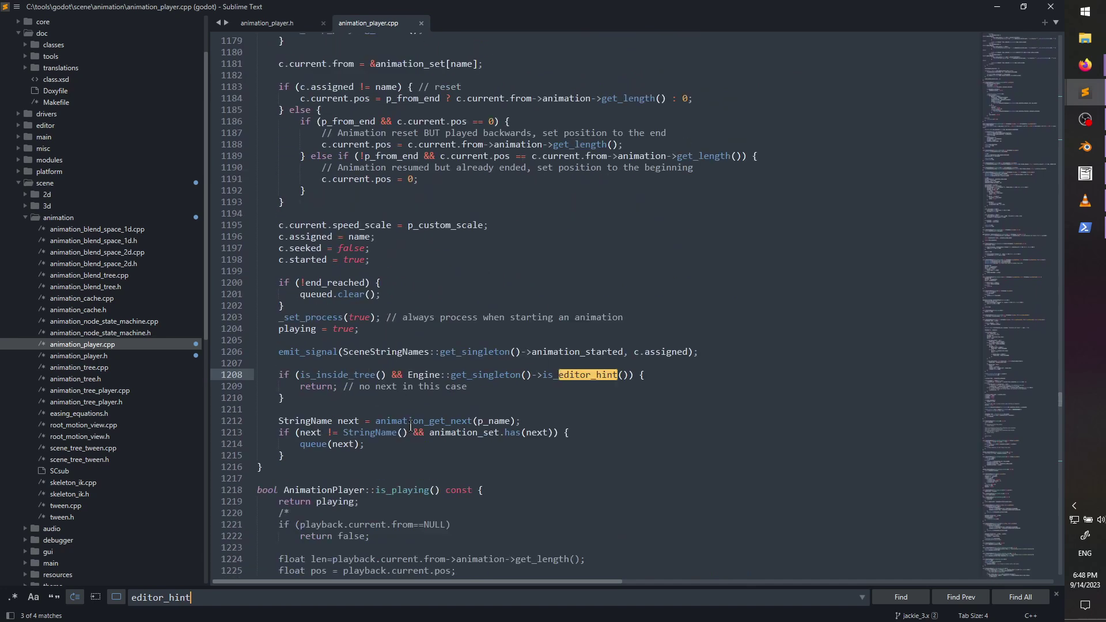
- Step through the other editor_hint matches in set_autoplay, _notification and _animation_process_animation, returning to the one in play
{"action": "mouse_move", "coordinate": [415, 423]}
{"action": "key", "text": "Return"}
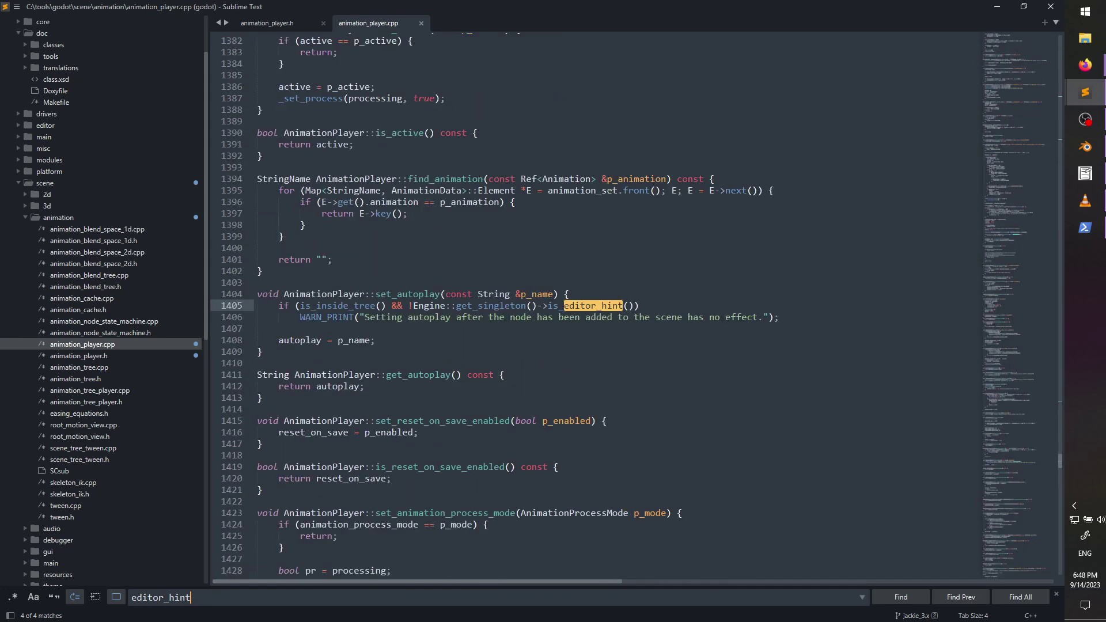
{"action": "key", "text": "Return"}
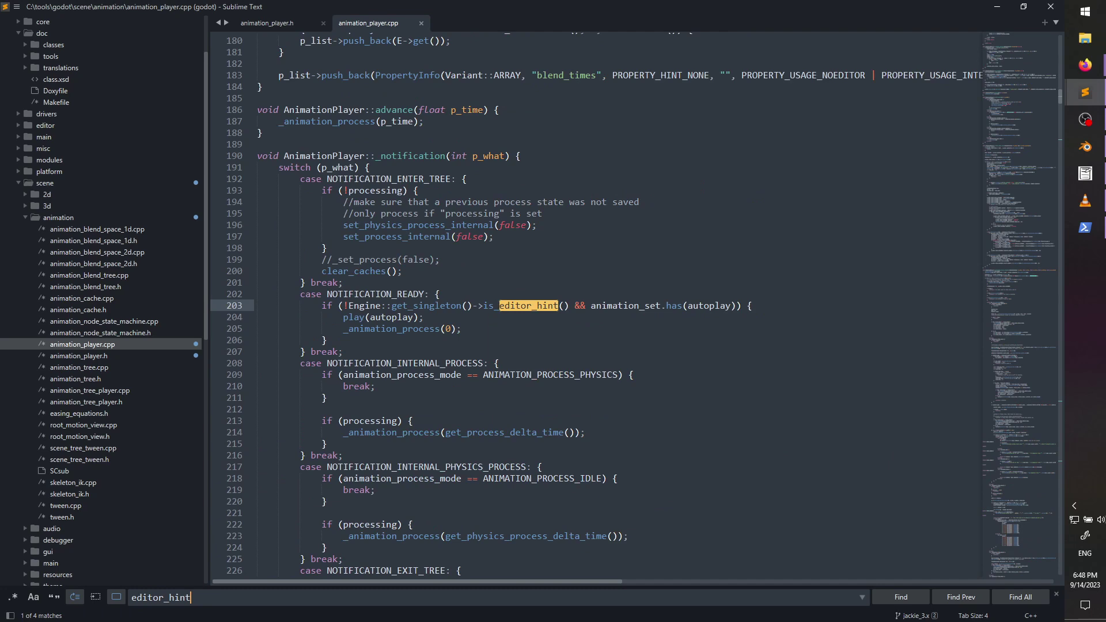
{"action": "key", "text": "Return"}
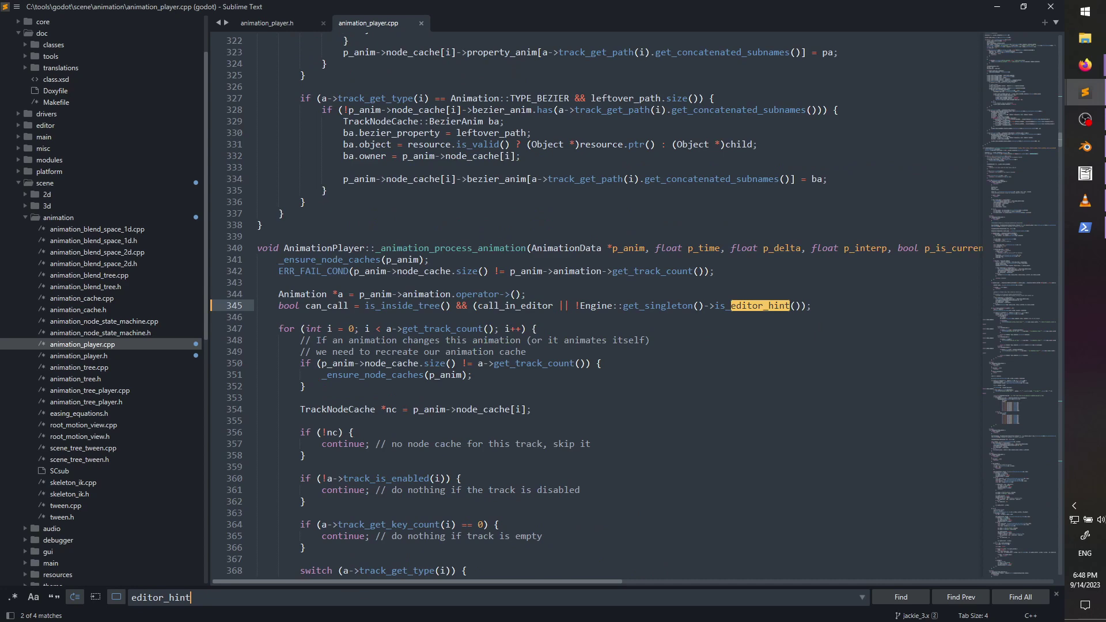
{"action": "key", "text": "Return"}
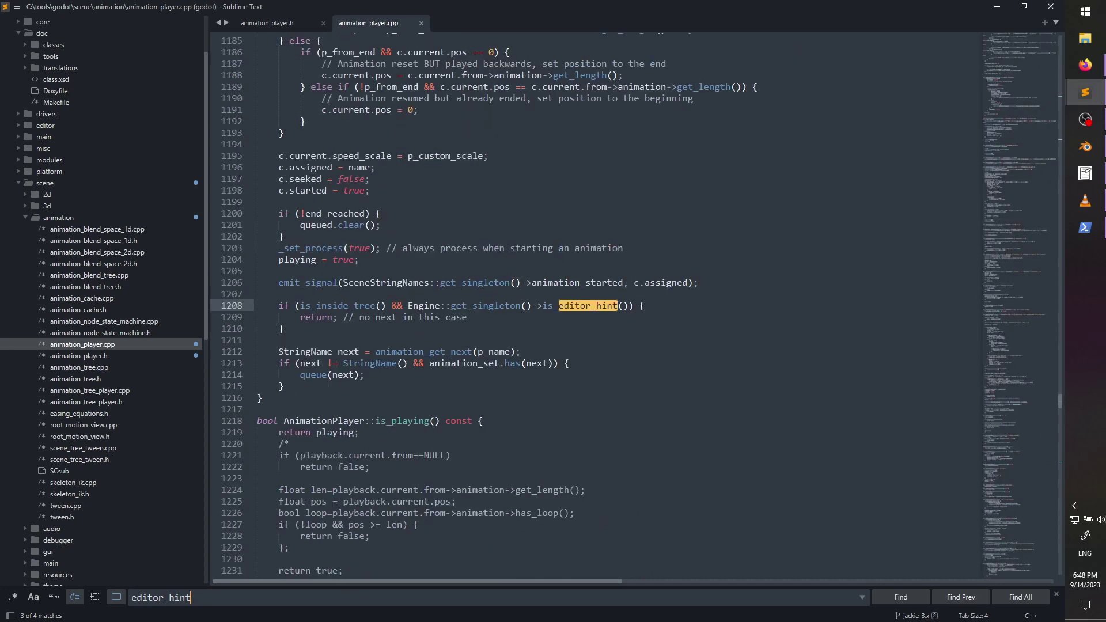
- Go to the editor_hint match in AnimationPlayer::set_autoplay, end the search and save animation_player.cpp
{"action": "key", "text": "Return"}
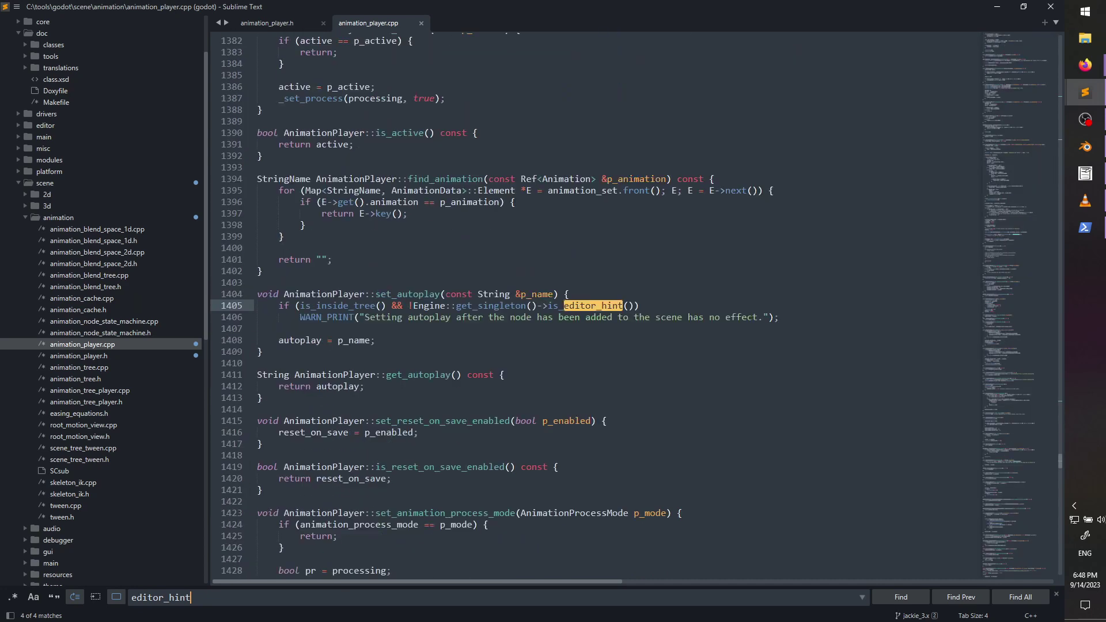
{"action": "key", "text": "Escape"}
{"action": "left_click", "coordinate": [705, 274]}
{"action": "key", "text": "ctrl+s"}
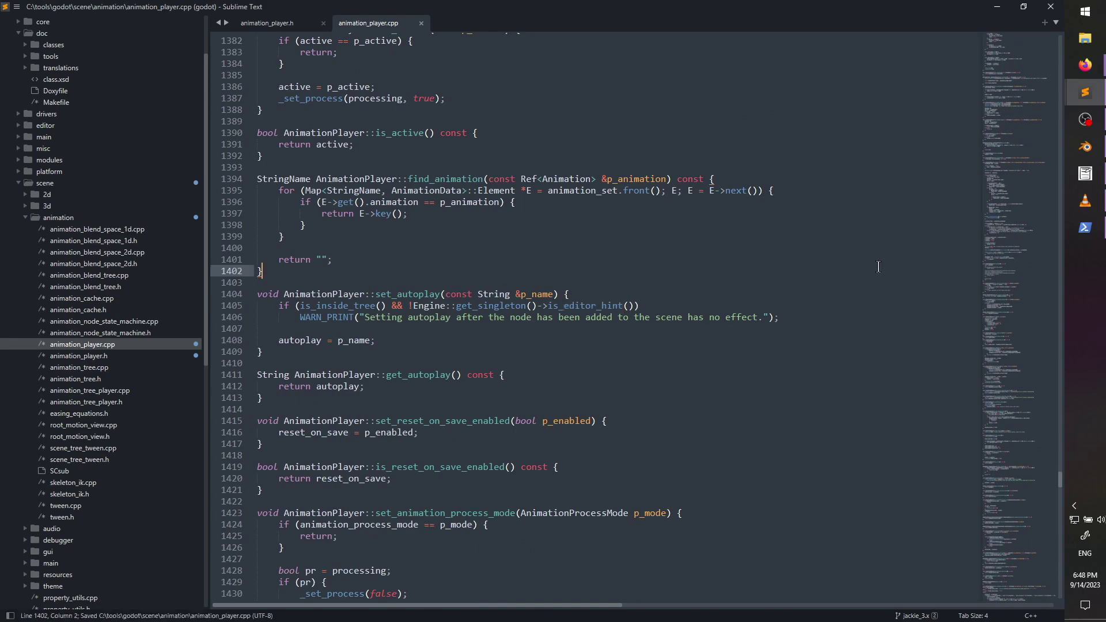
- Switch to Blender and close it, then check the progress of the scons build in the PowerShell window
{"action": "left_click", "coordinate": [1085, 146]}
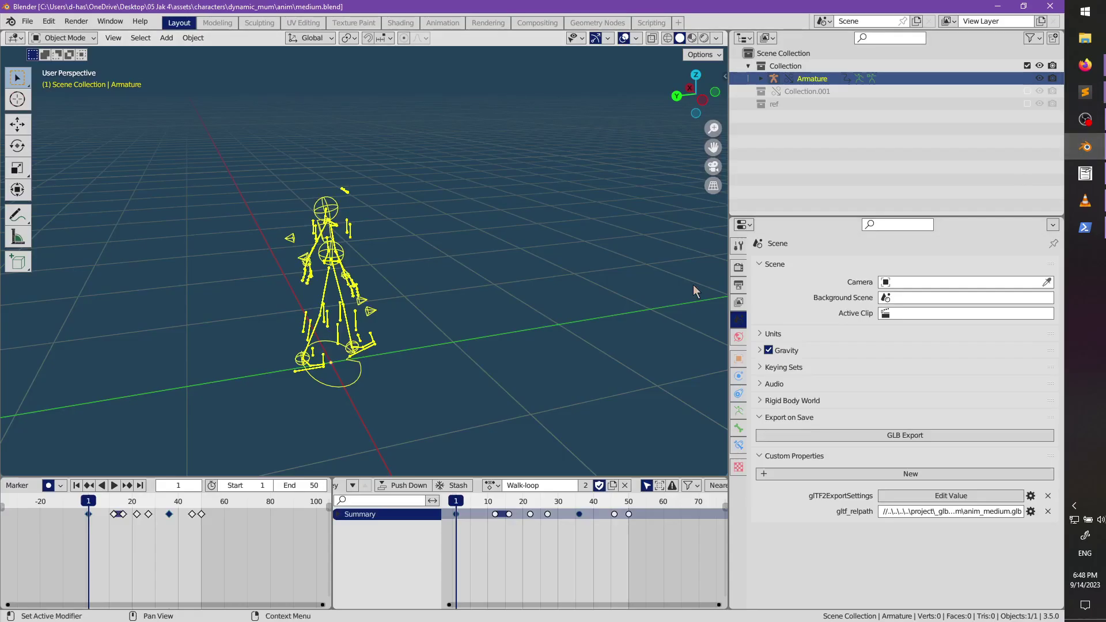
{"action": "left_click", "coordinate": [1050, 5]}
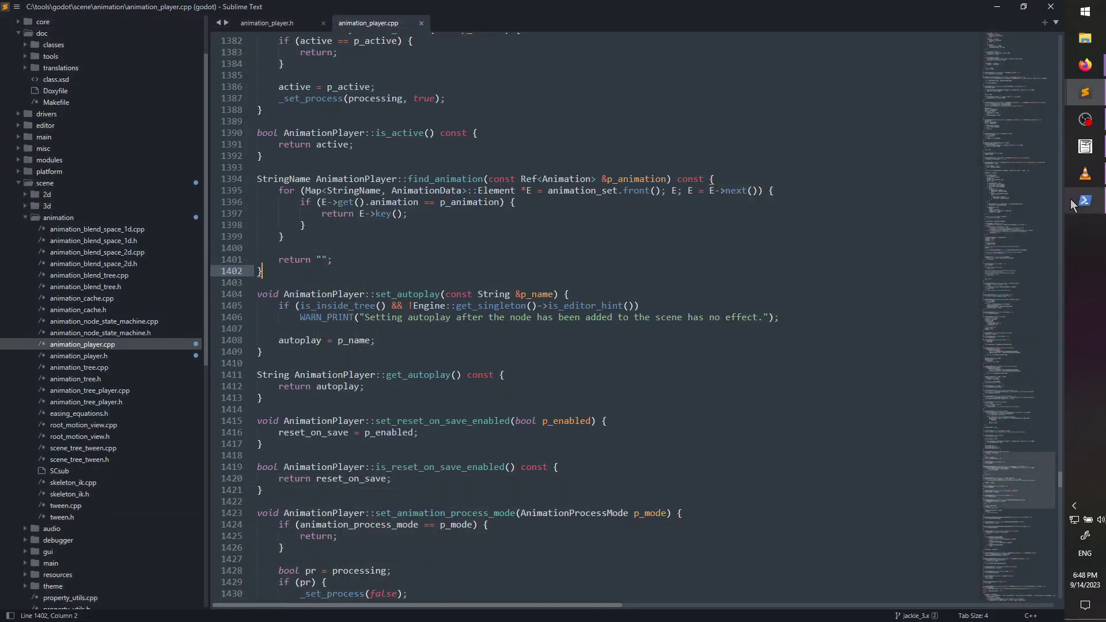
{"action": "left_click", "coordinate": [1085, 201]}
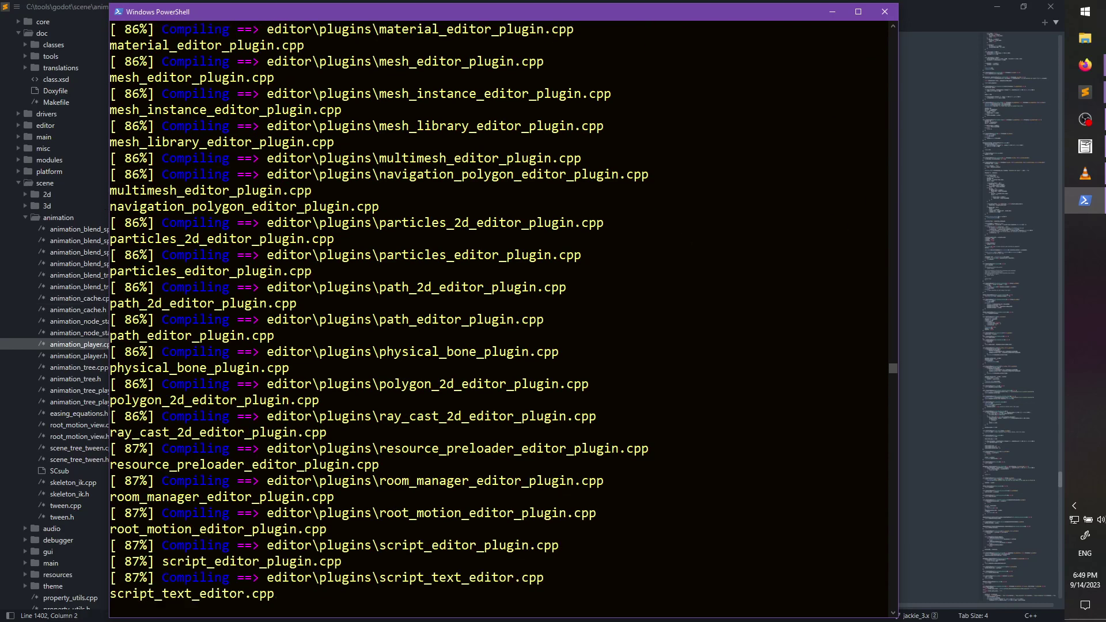
{"action": "key", "text": "alt+Tab"}
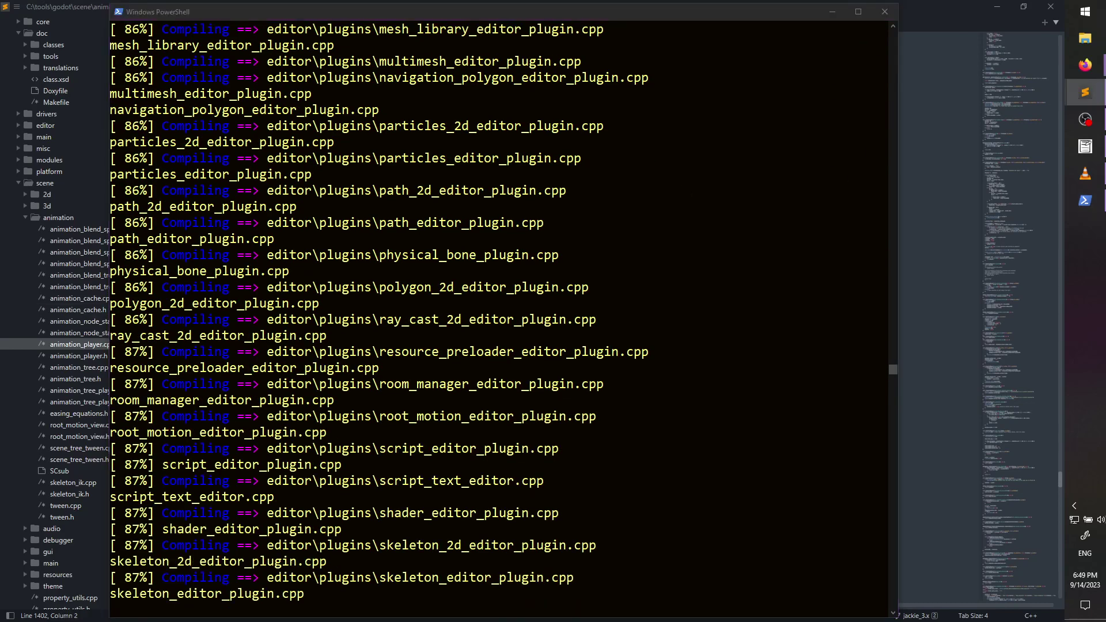